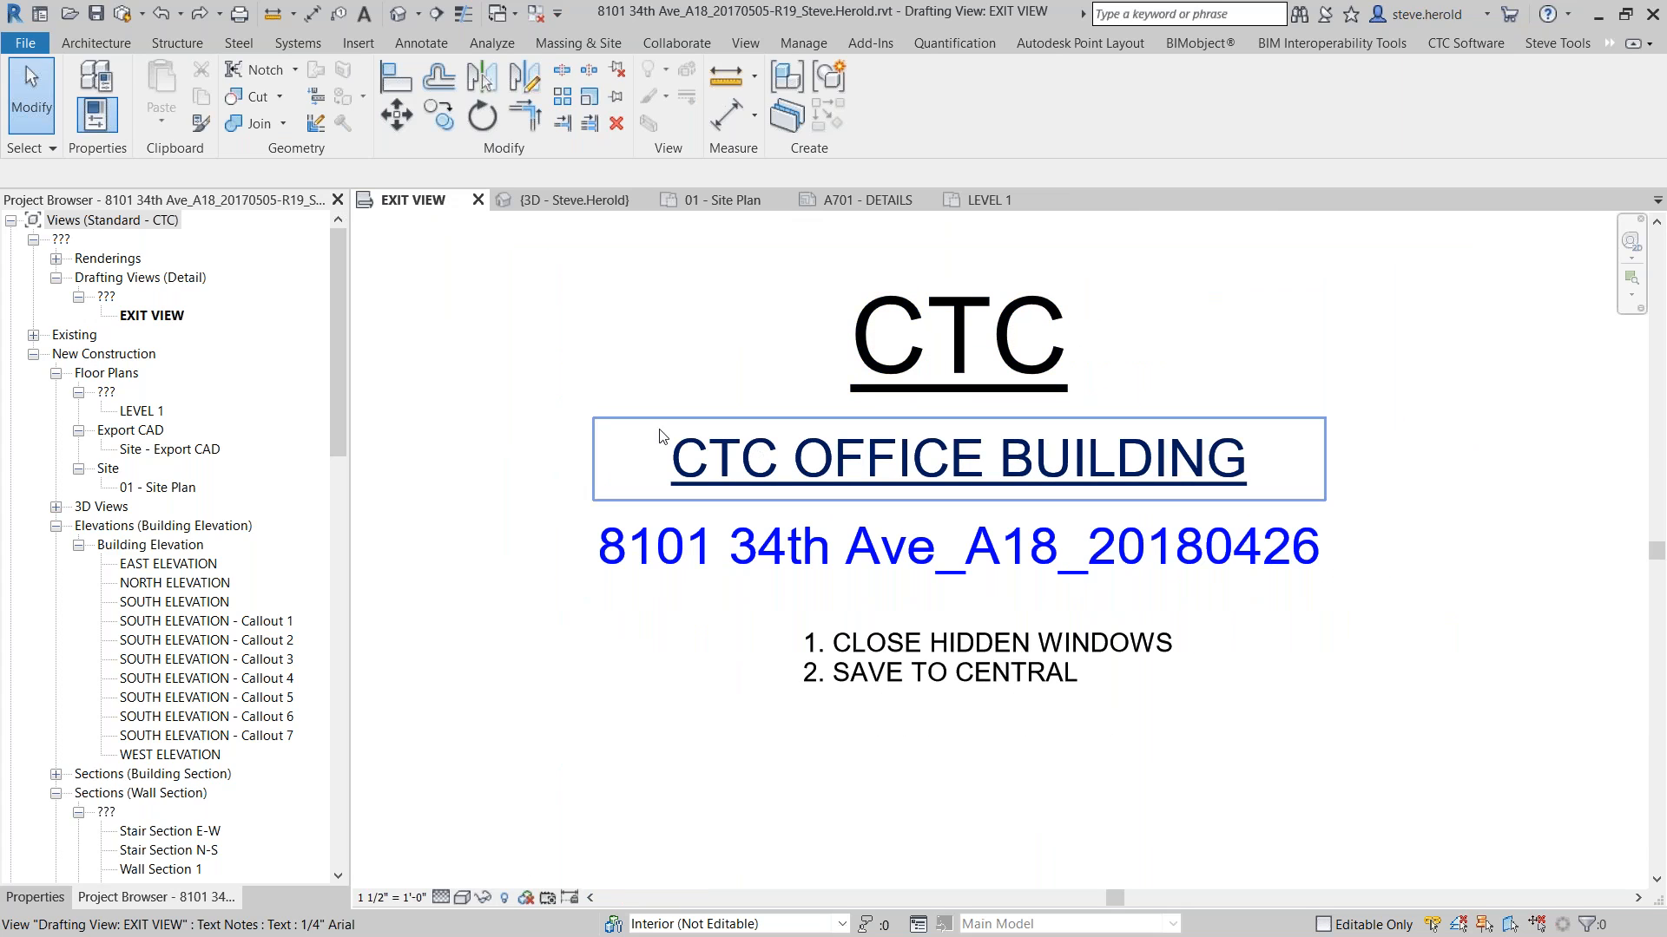
Look over the building model from the front in the 3D view and bring up the 01 - Site Plan view
{"action": "middle_click_drag", "start_coordinate": [662, 439], "coordinate": [596, 529]}
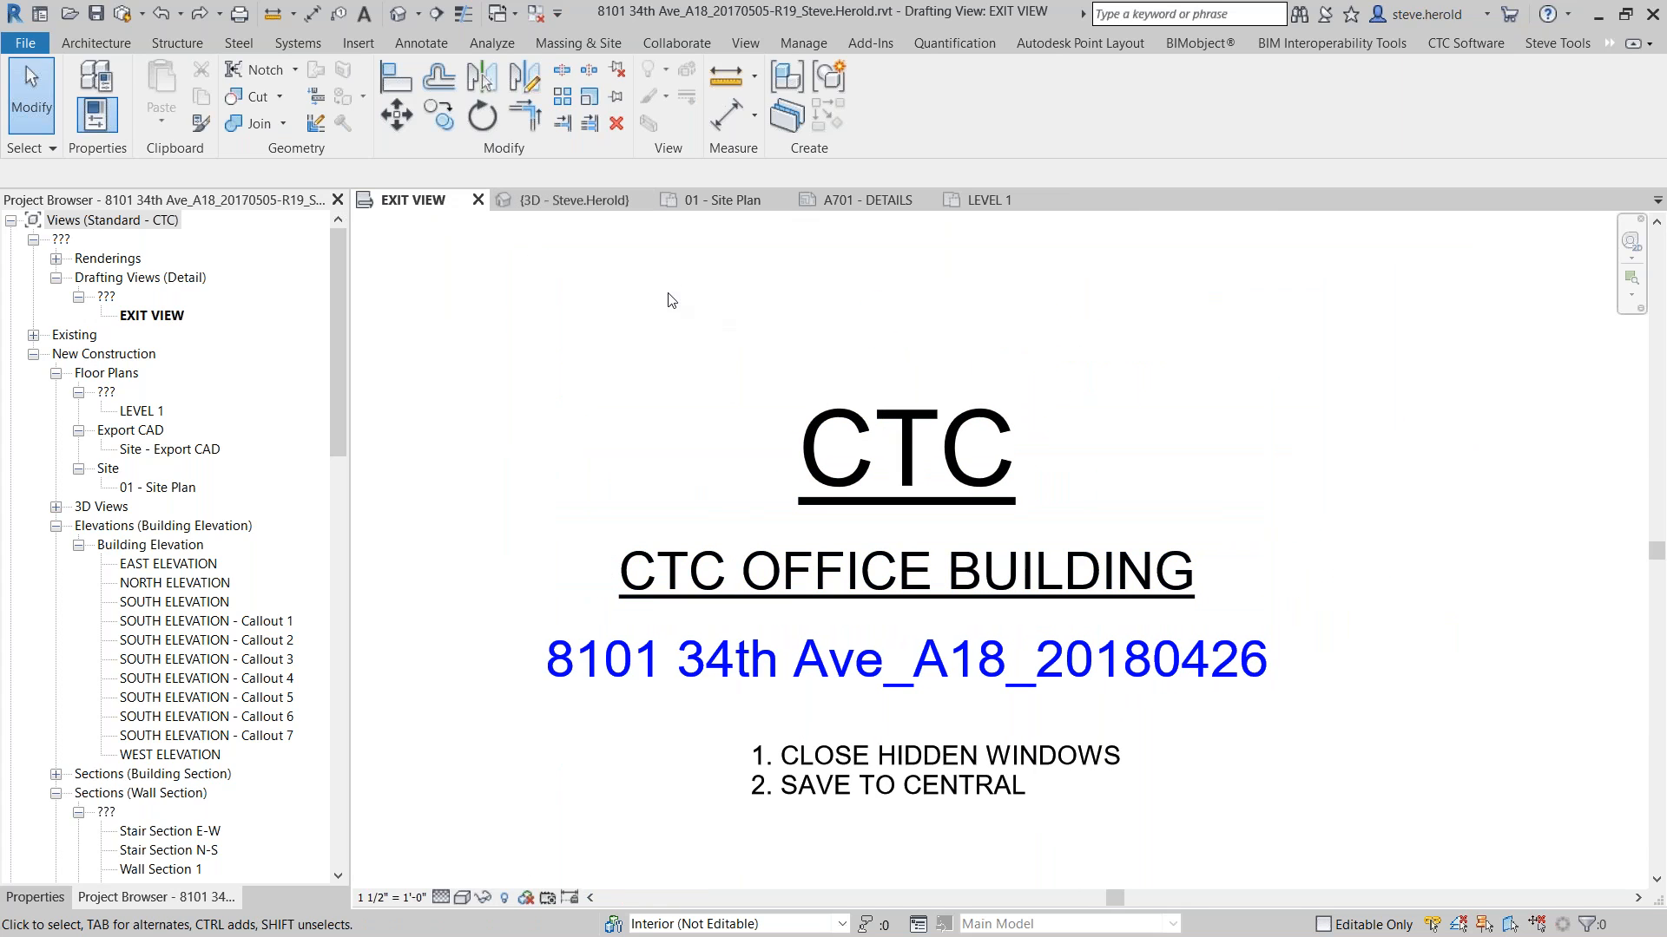
{"action": "left_click", "coordinate": [544, 205]}
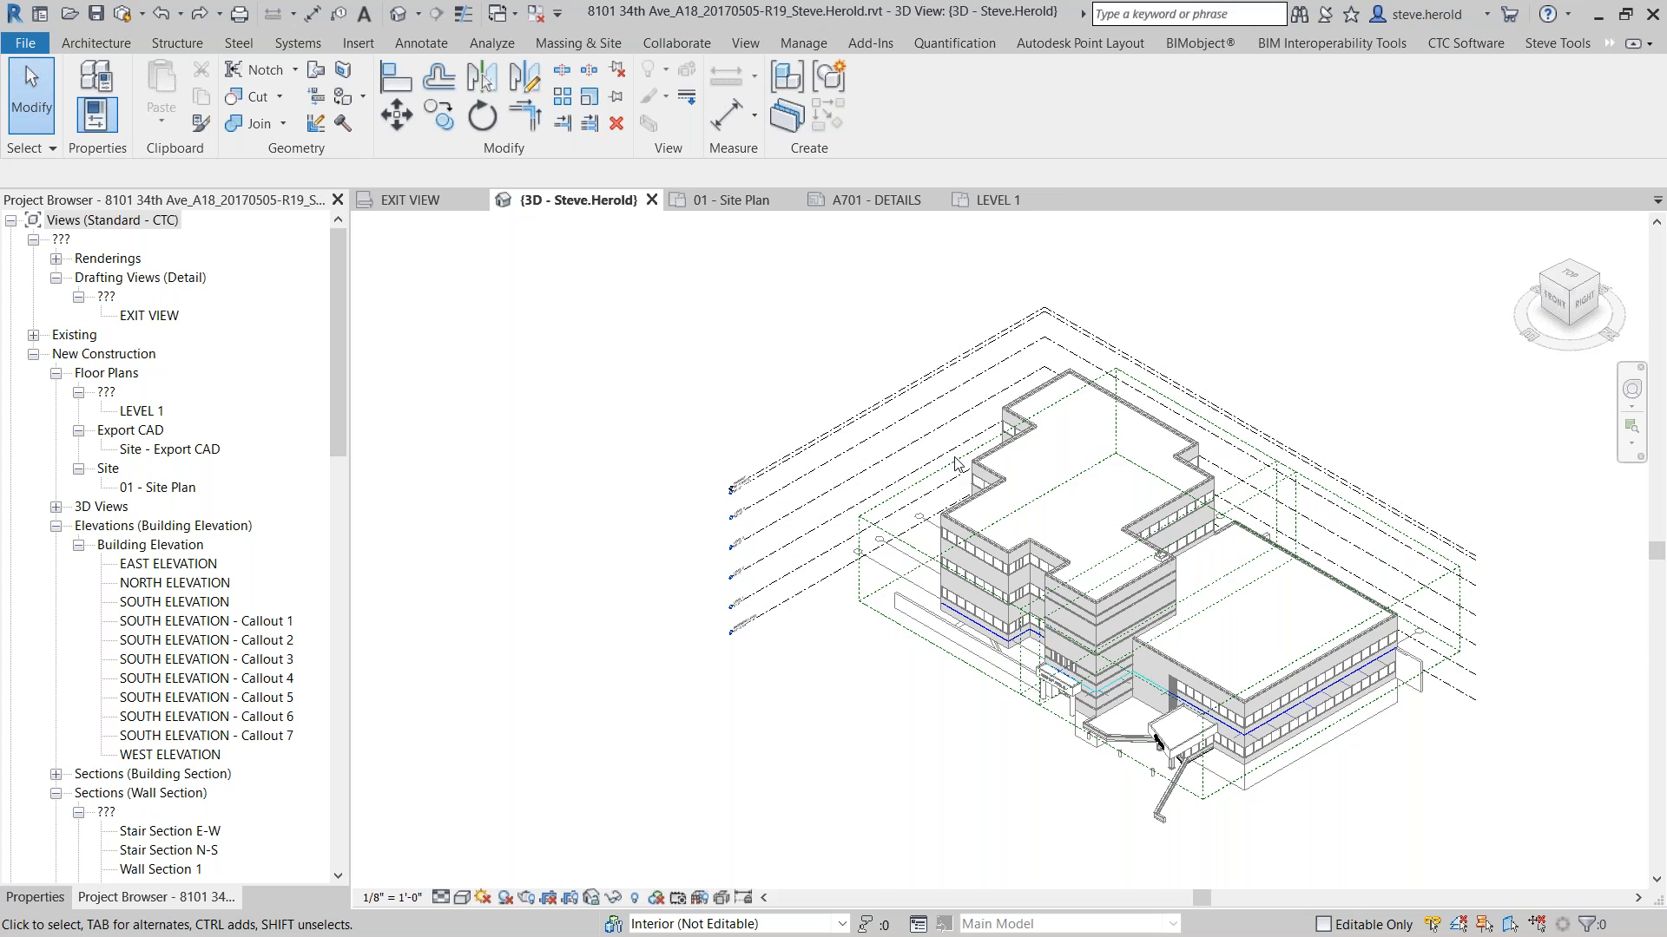
{"action": "key", "text": "Caps_Lock"}
{"action": "middle_click_drag", "start_coordinate": [1222, 663], "coordinate": [643, 555]}
{"action": "key", "text": "Caps_Lock"}
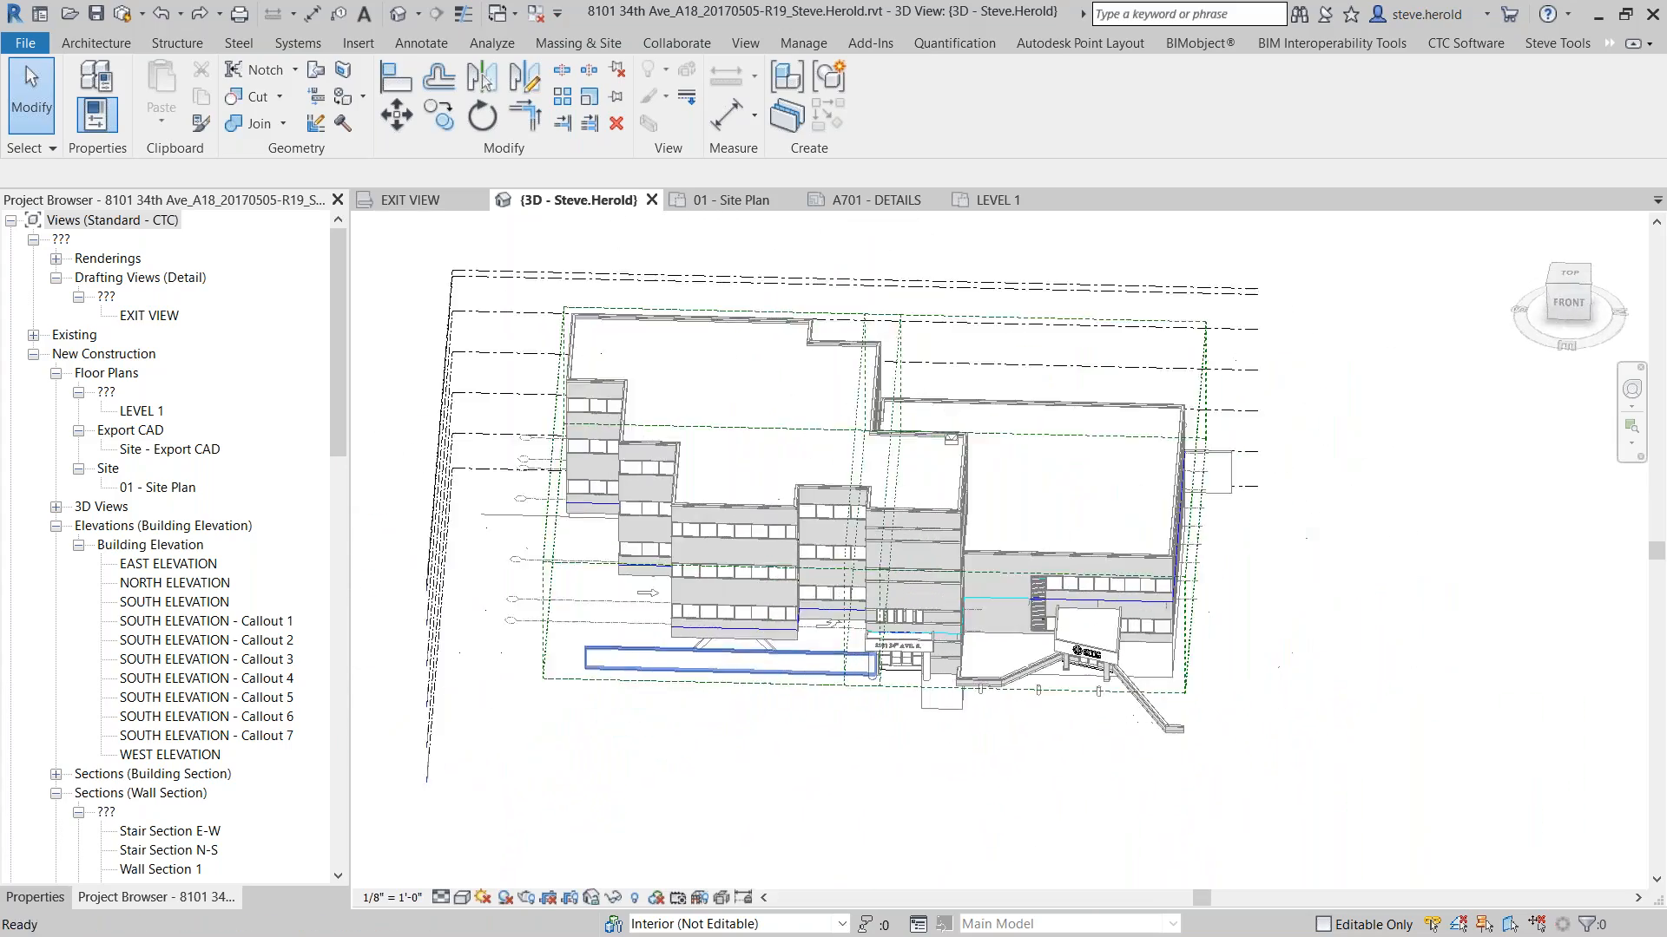
{"action": "left_click", "coordinate": [710, 202]}
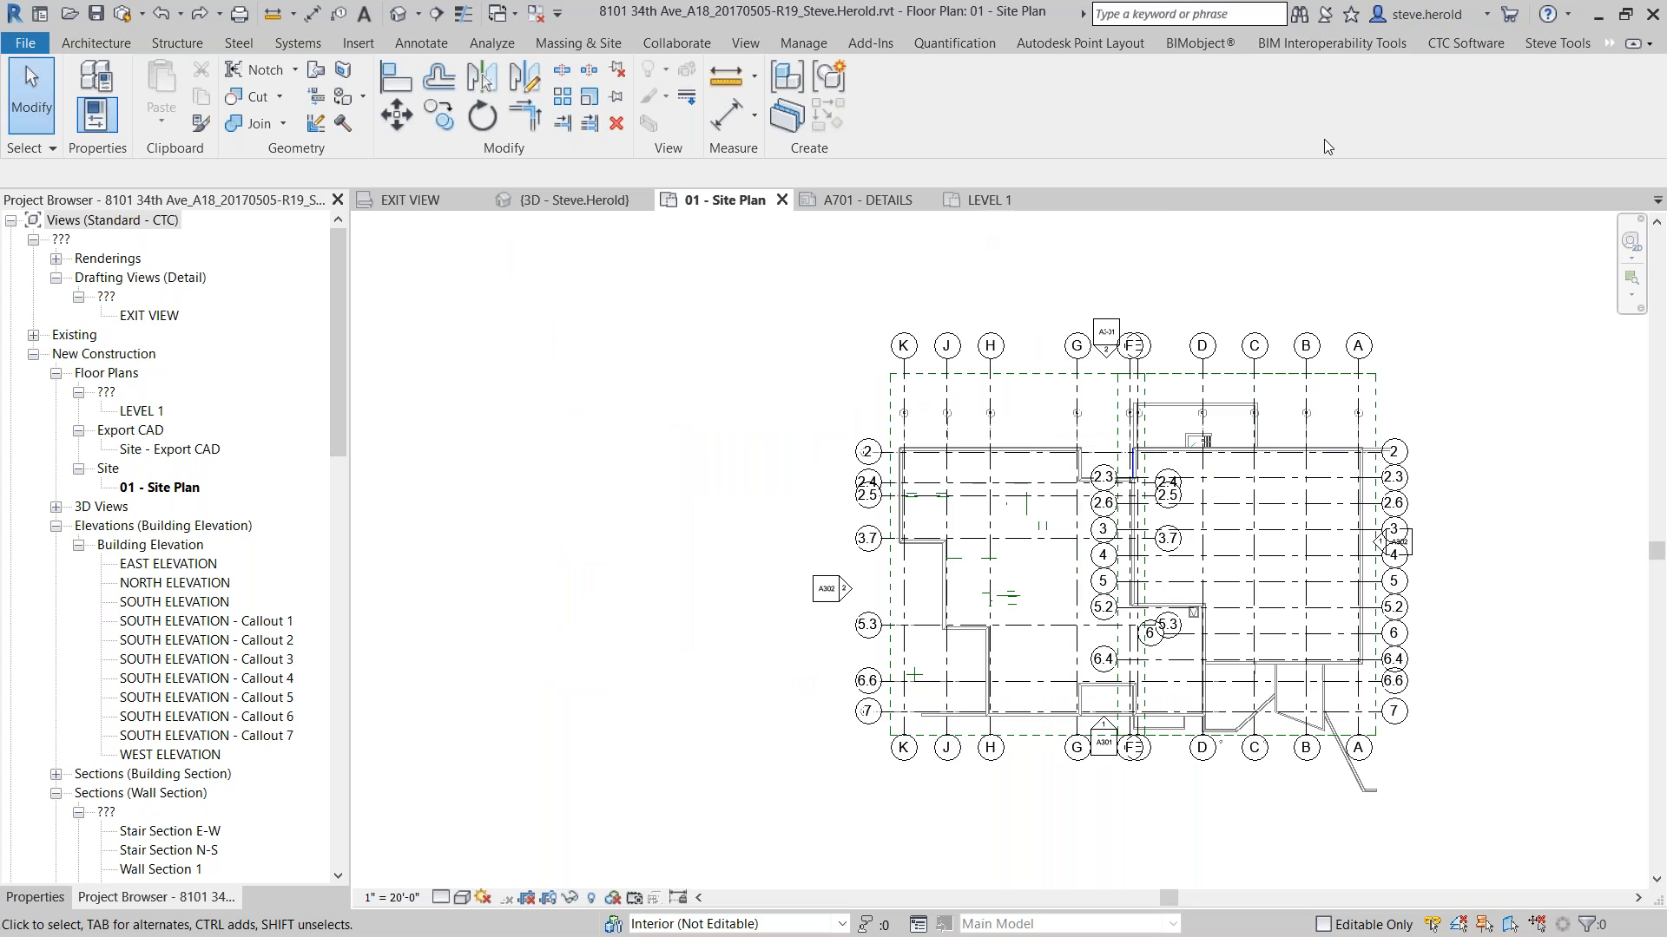
{"action": "left_click", "coordinate": [1492, 47]}
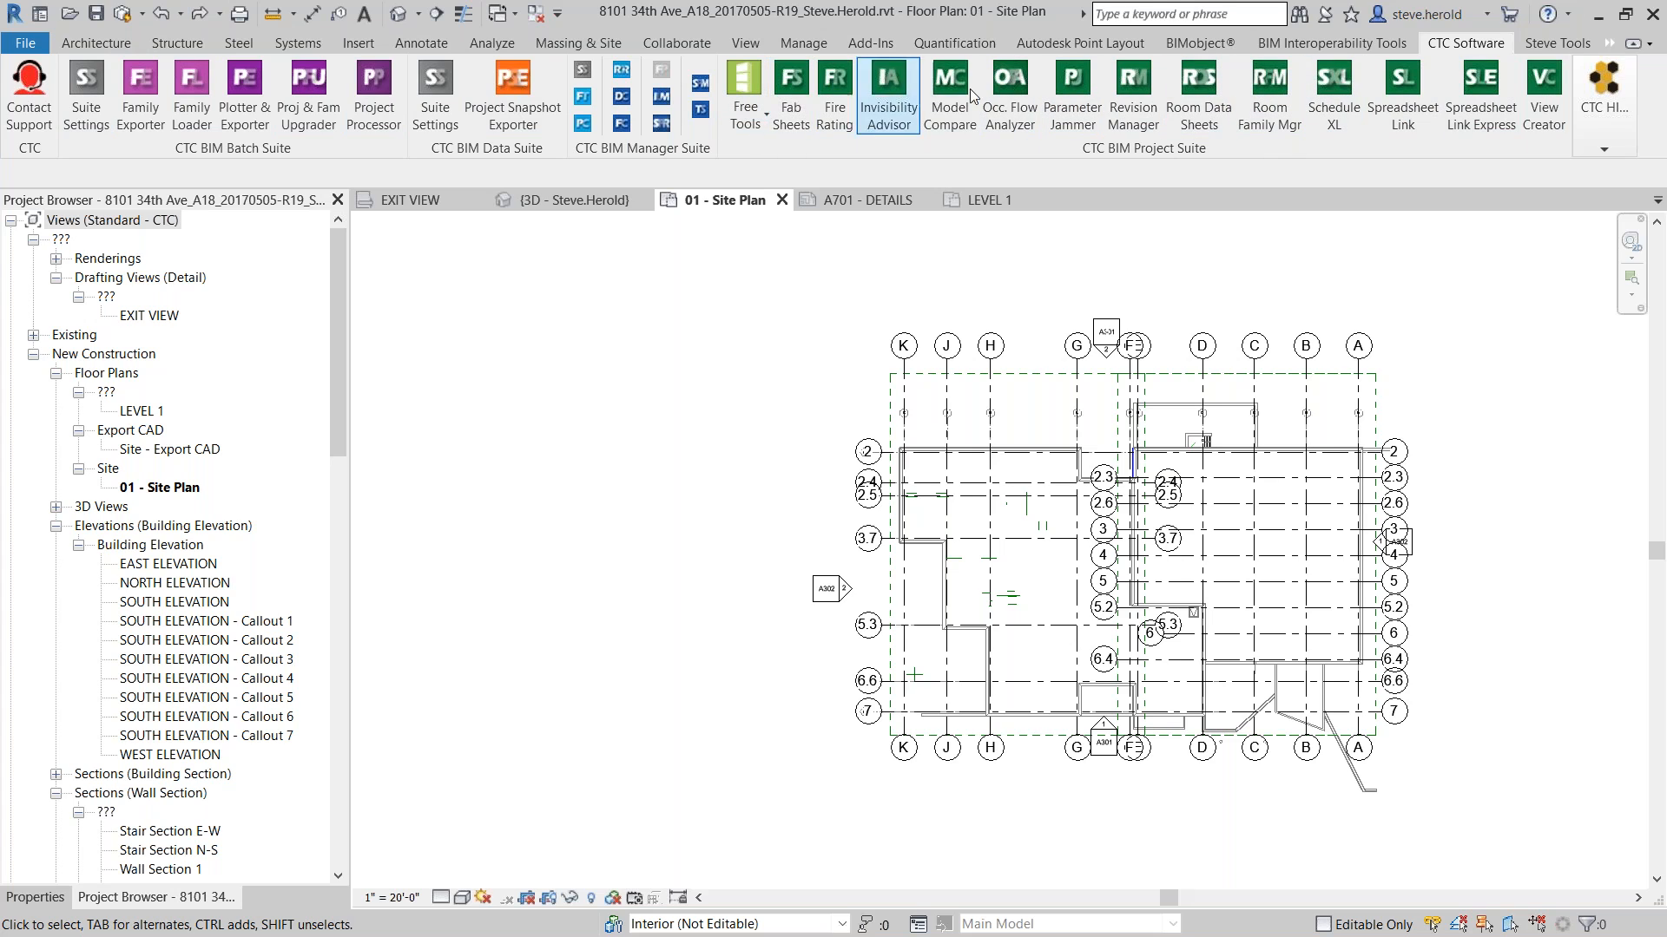
{"action": "left_click", "coordinate": [748, 121]}
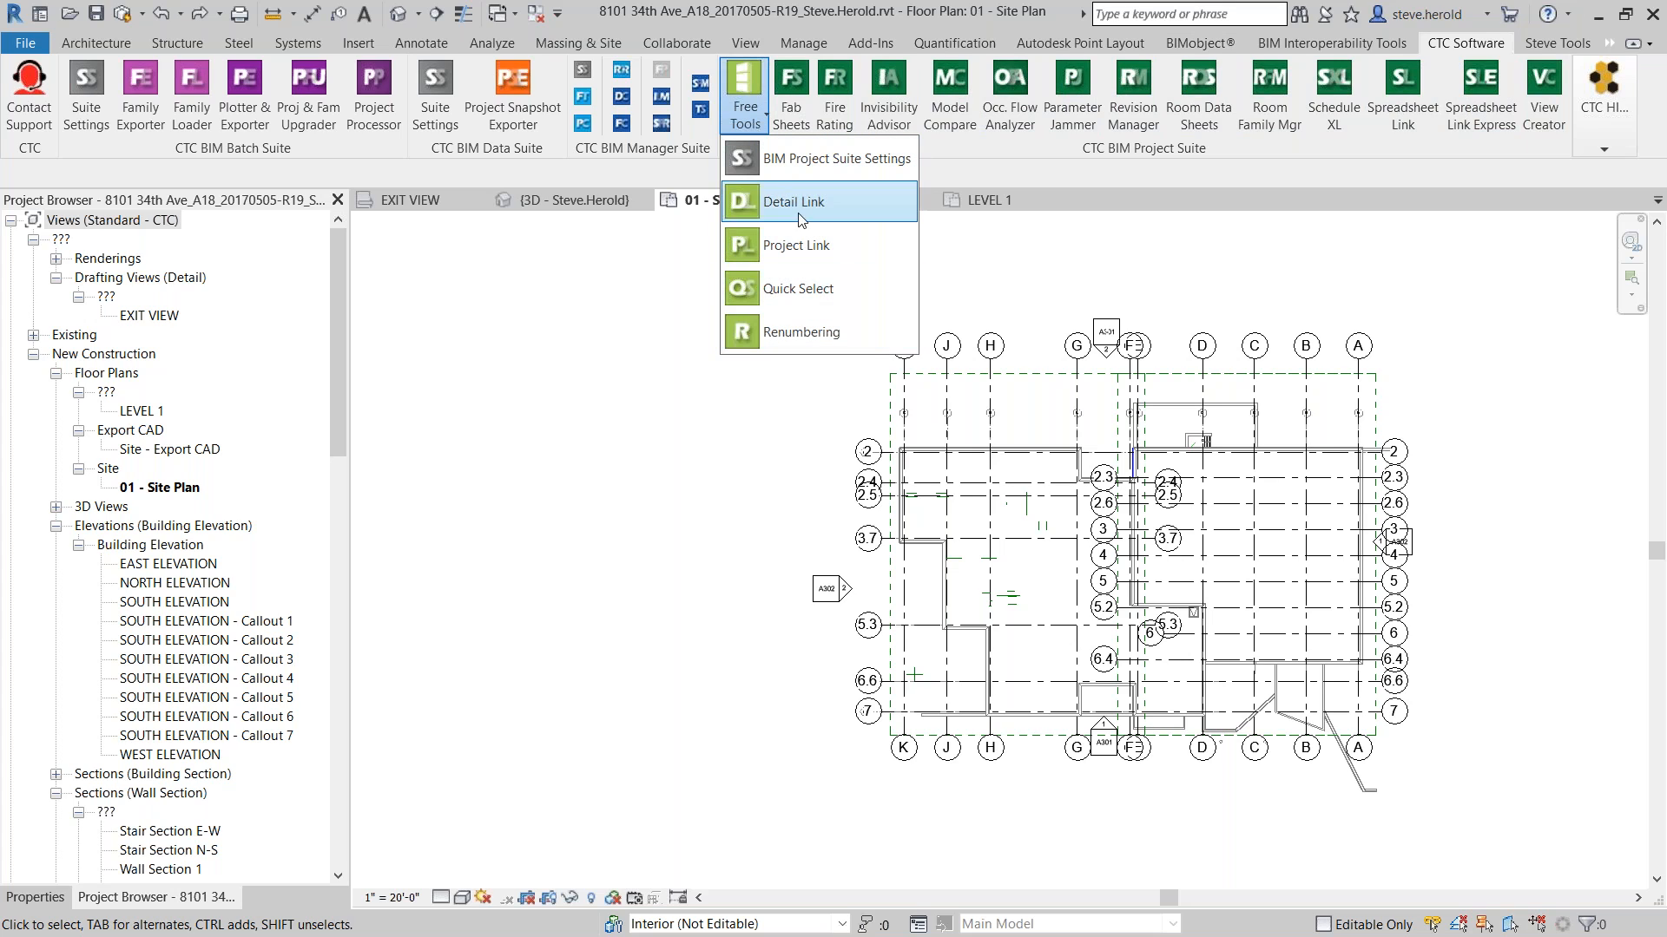
{"action": "left_click", "coordinate": [1025, 171]}
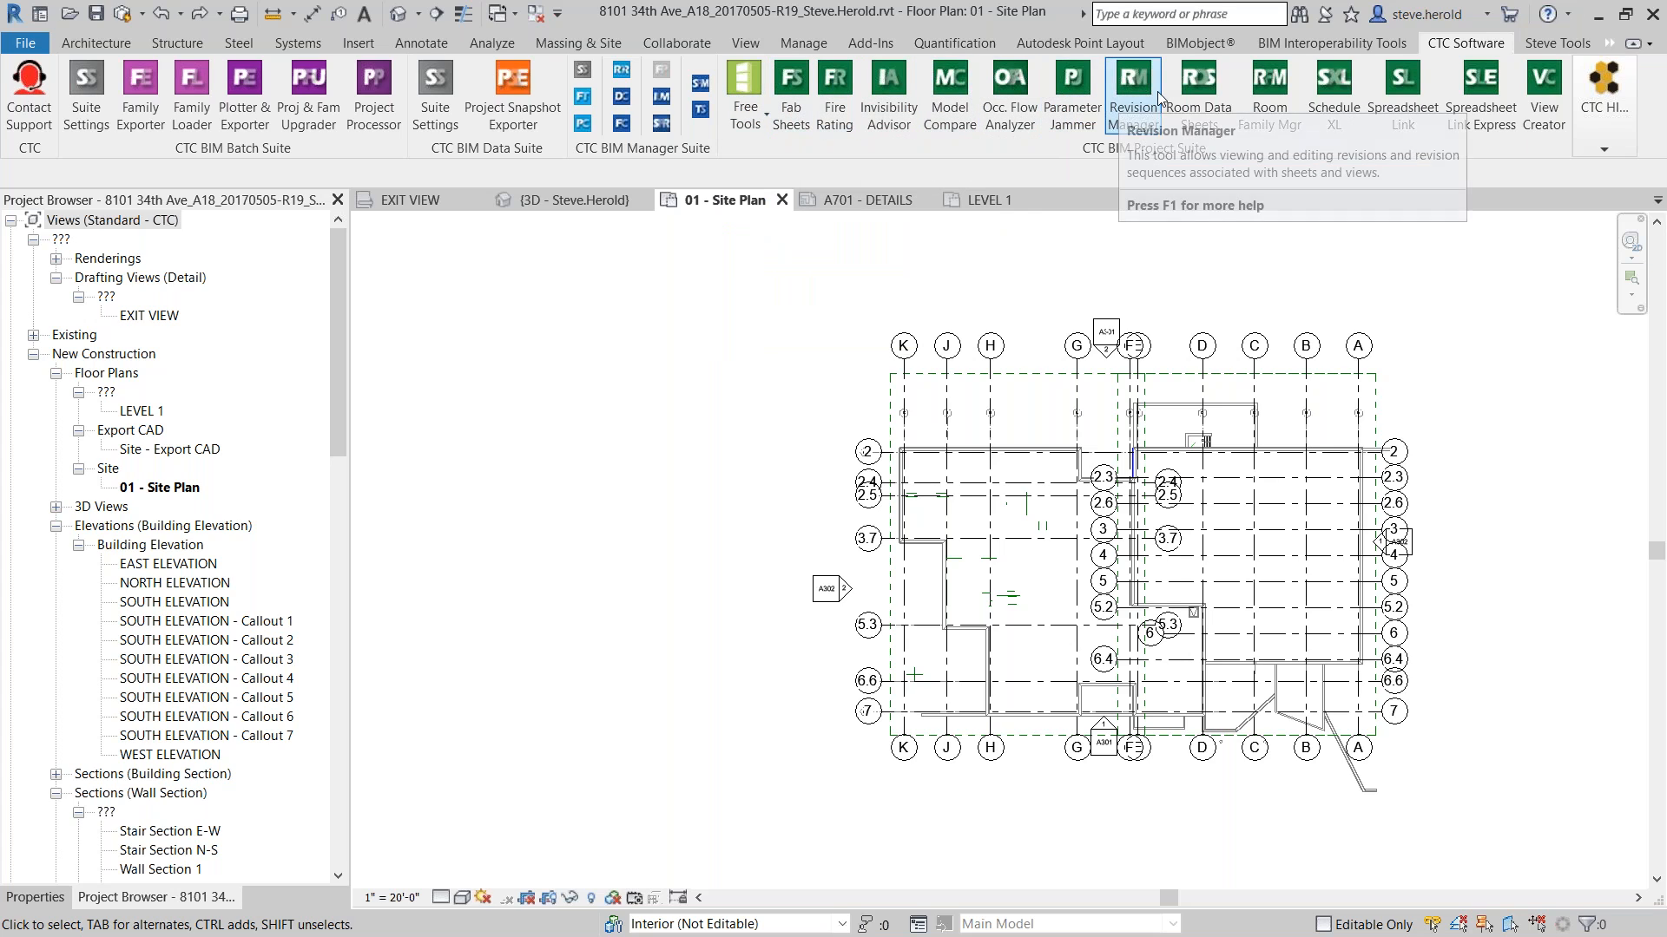
{"action": "left_click", "coordinate": [760, 117]}
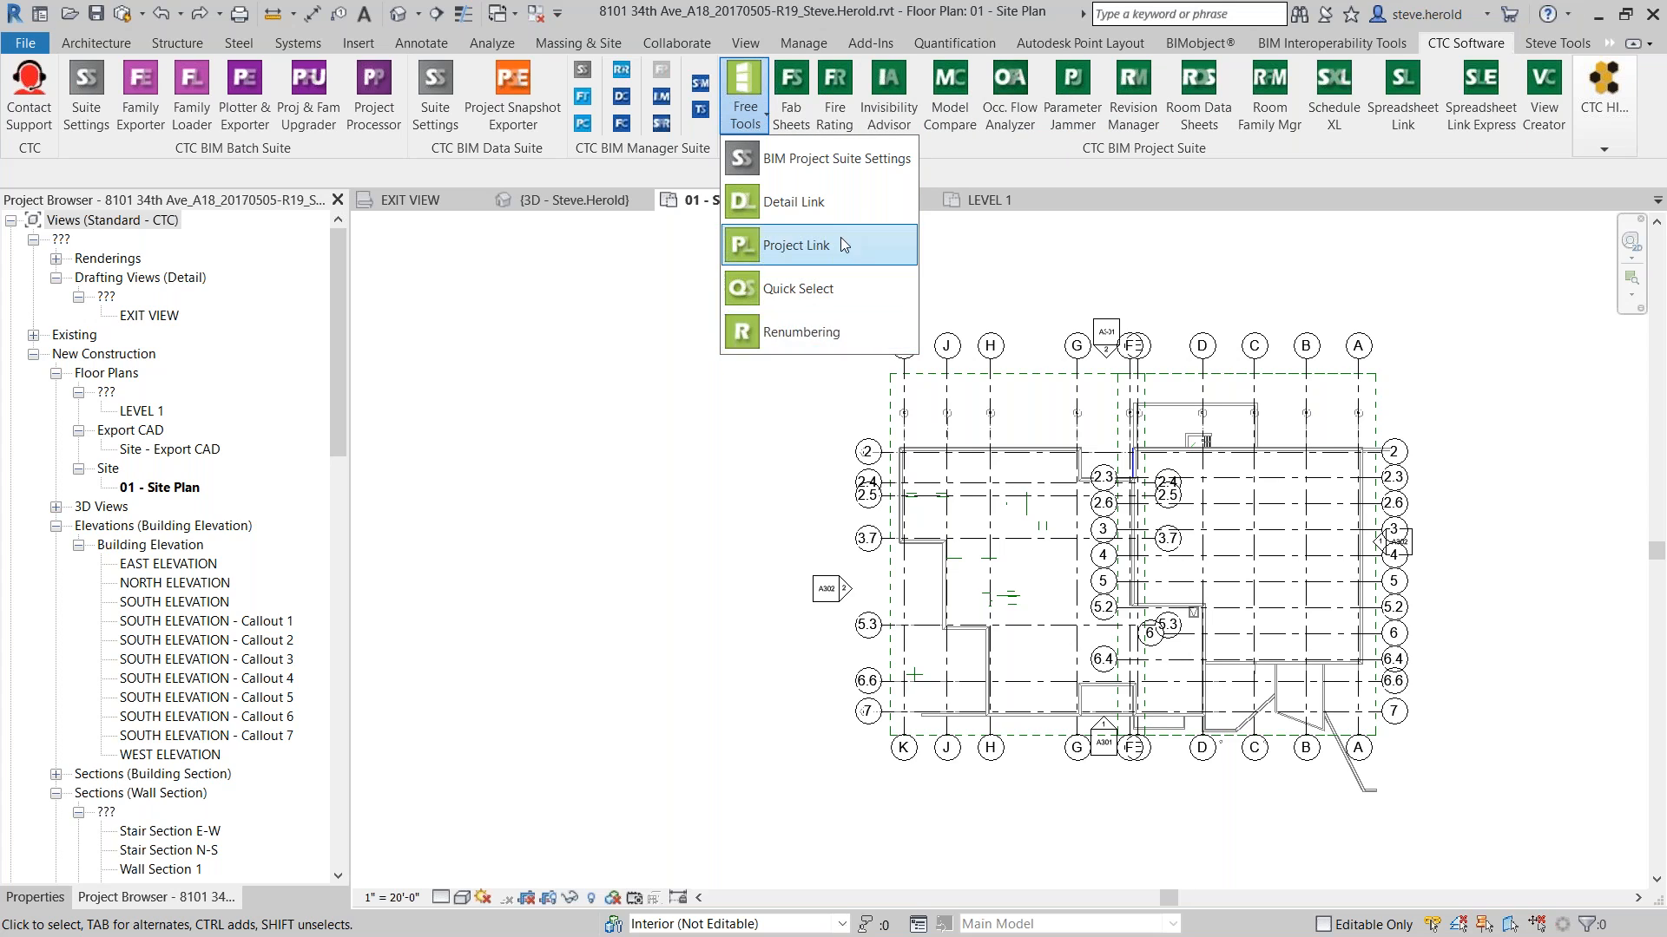
{"action": "left_click", "coordinate": [1042, 164]}
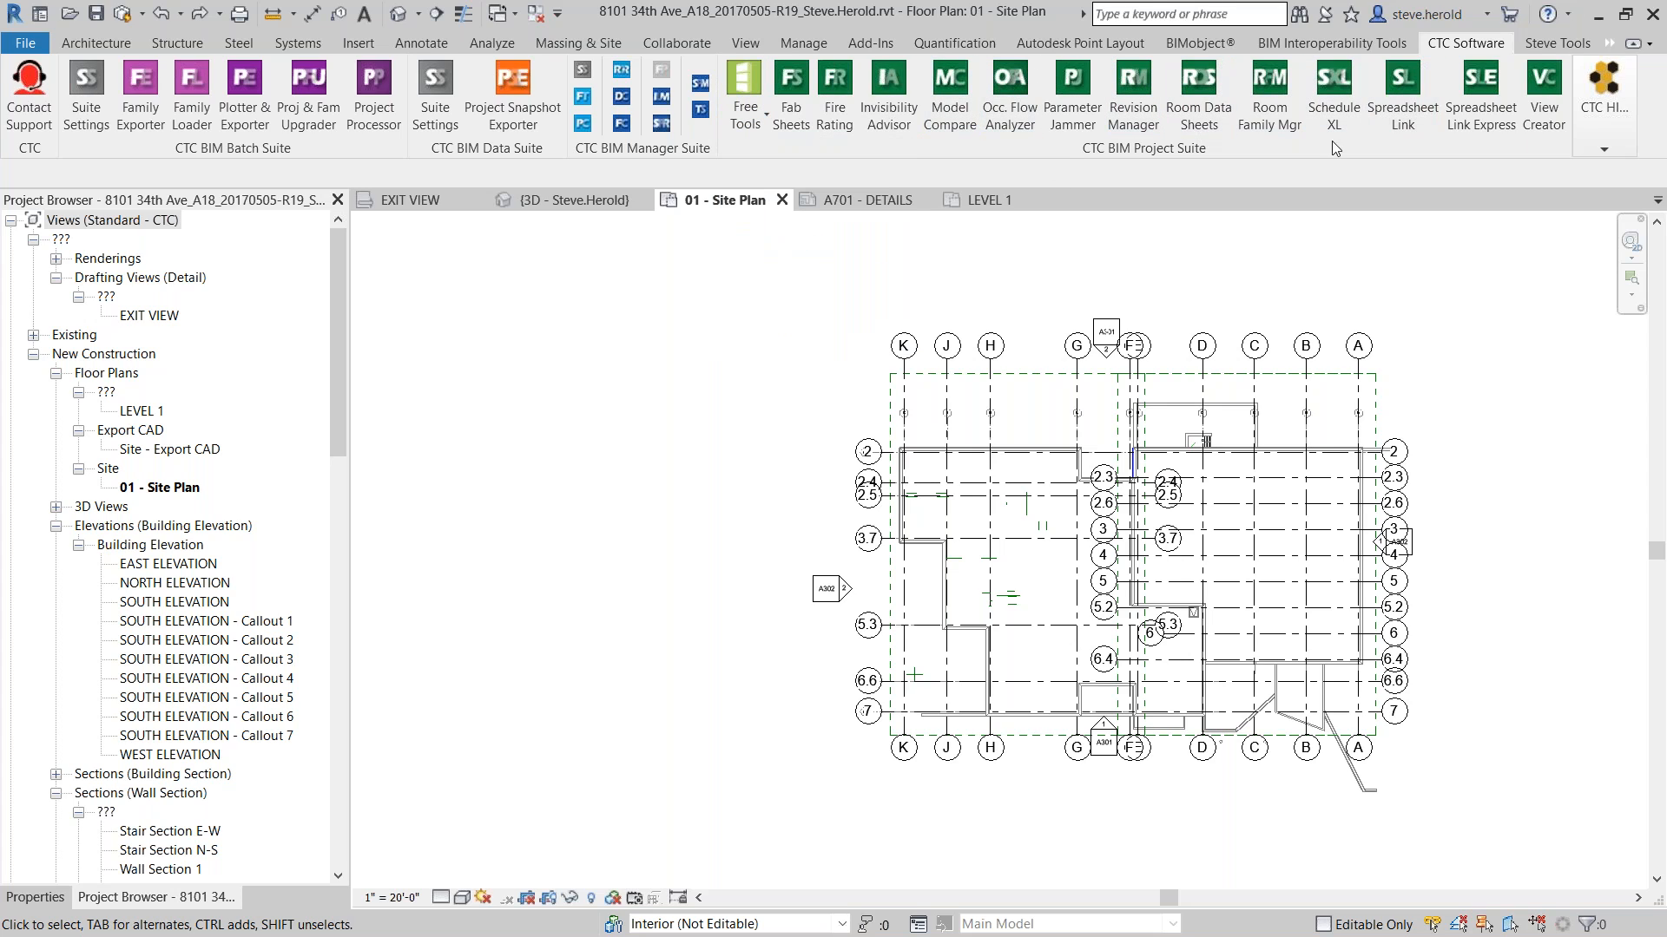
{"action": "left_click", "coordinate": [746, 124]}
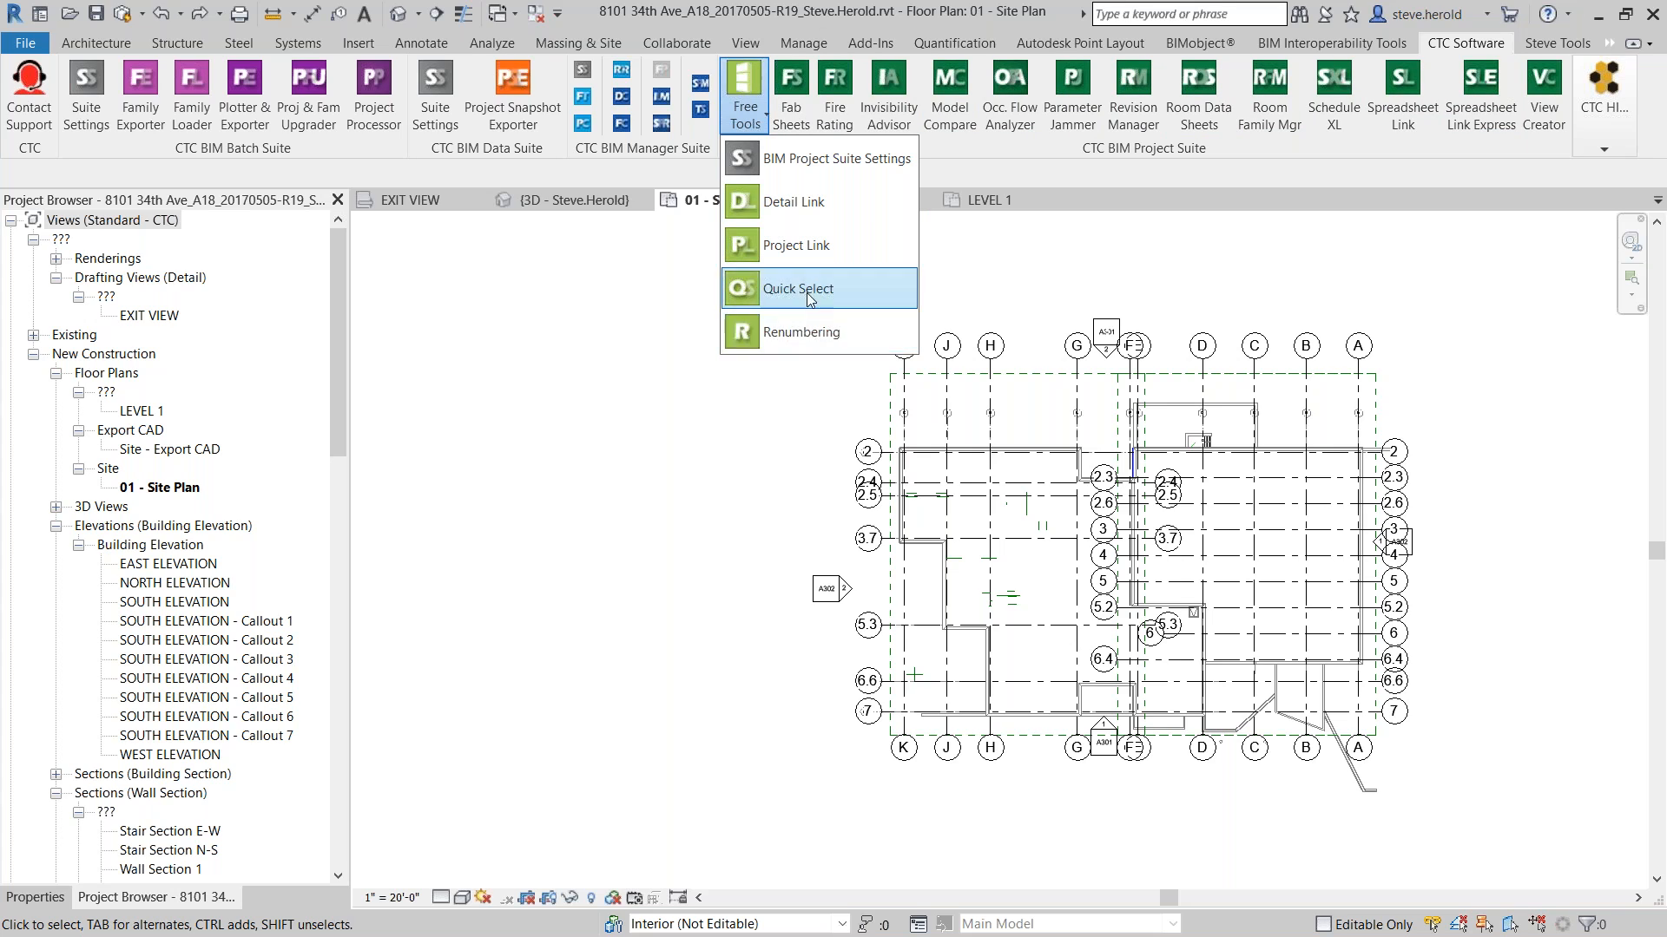
{"action": "left_click", "coordinate": [980, 156]}
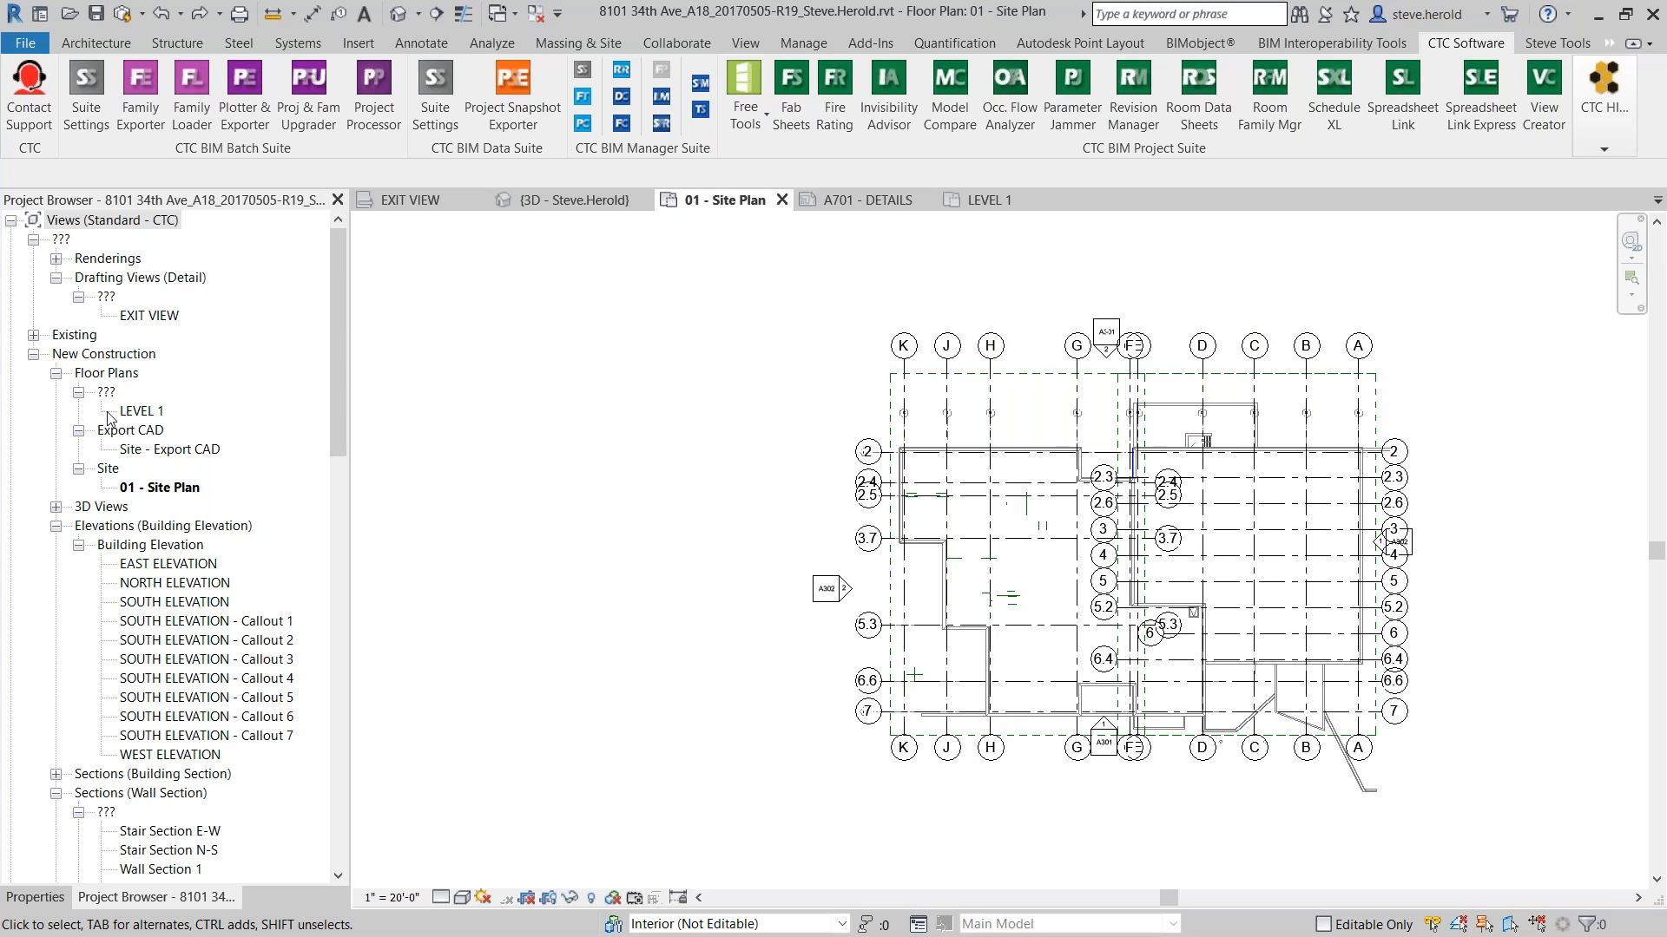
{"action": "left_click", "coordinate": [56, 258]}
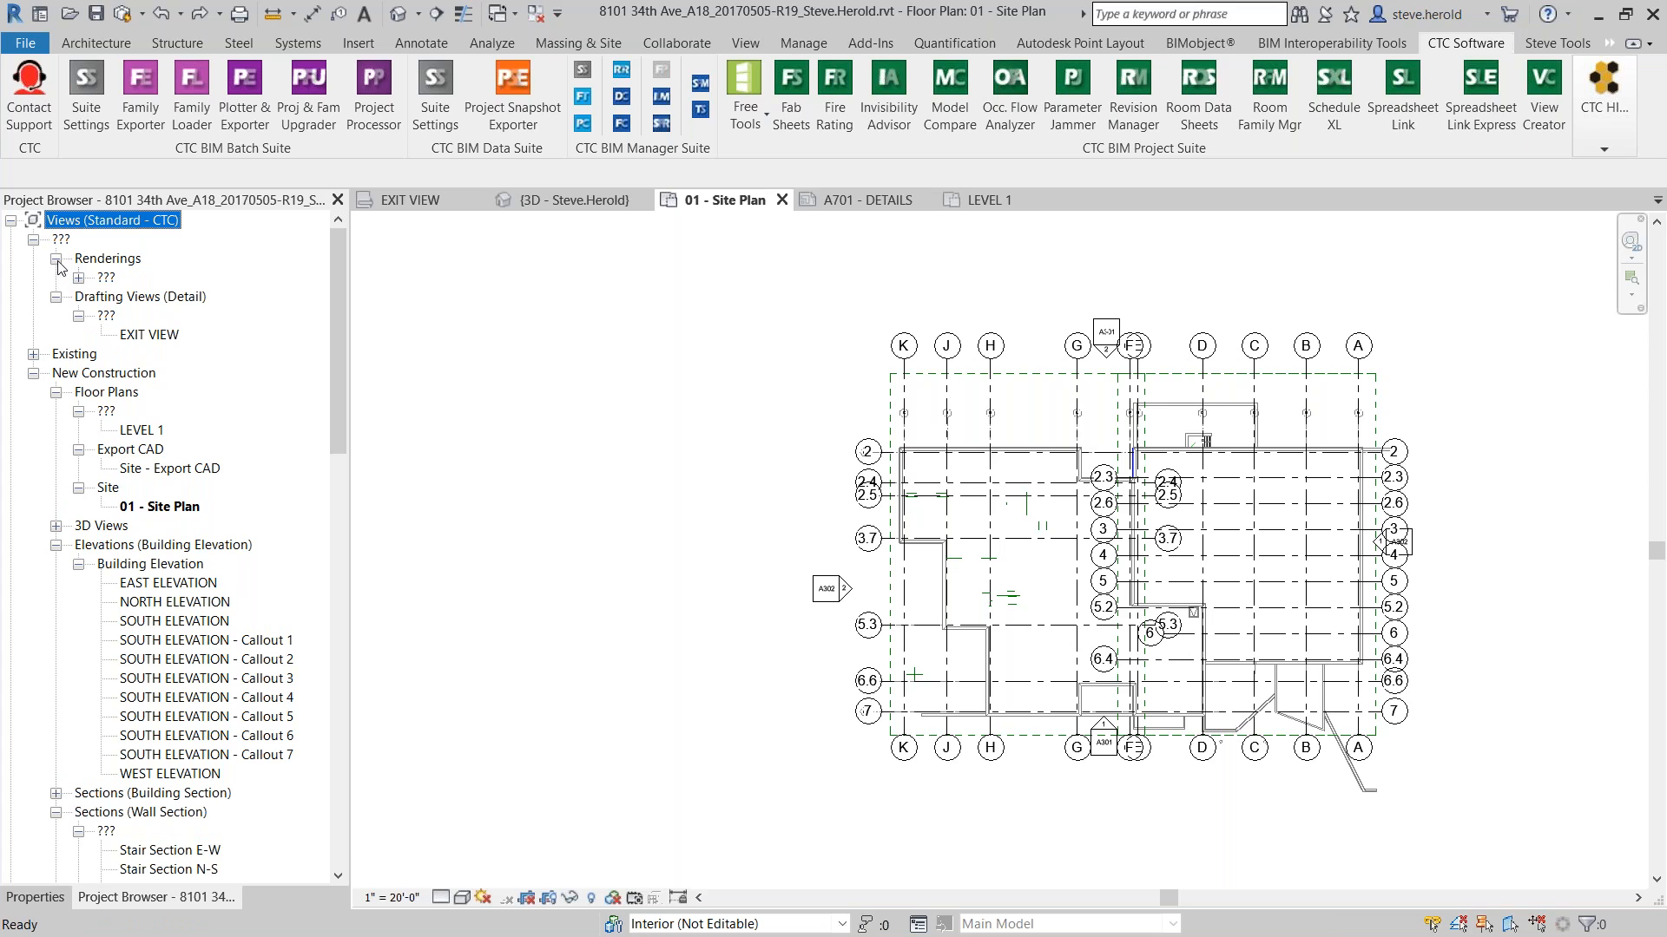
{"action": "left_click", "coordinate": [56, 260]}
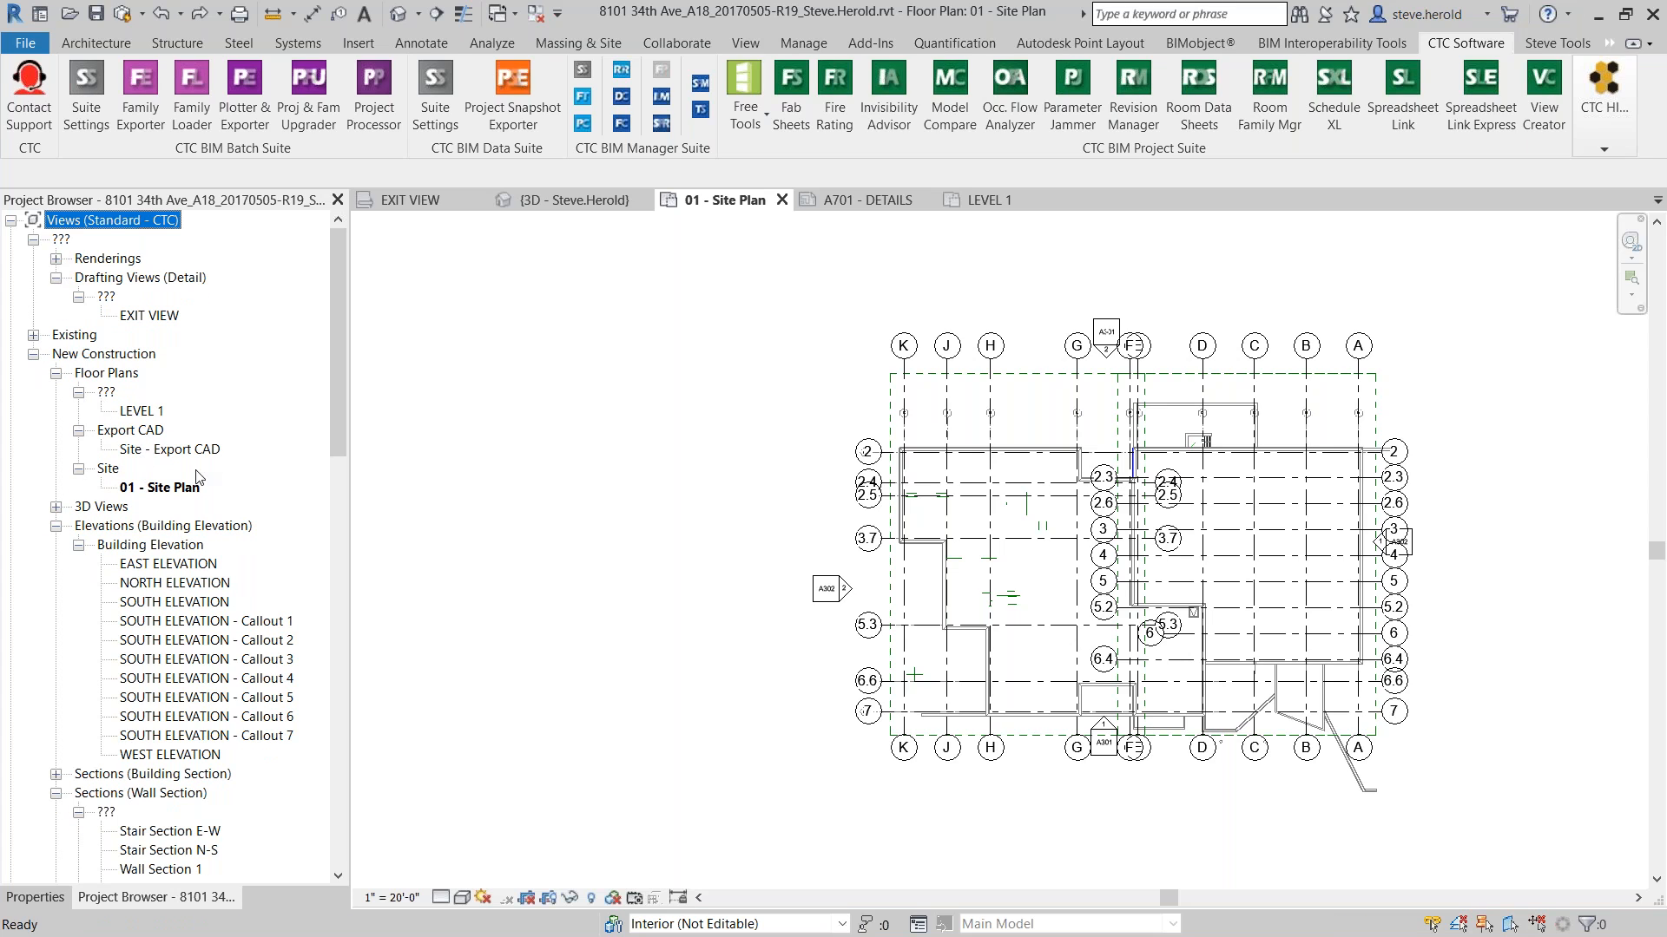
Launch the CTC View Creator tool, maximize its window and show its plan and ceiling view settings
{"action": "left_click", "coordinate": [1542, 96]}
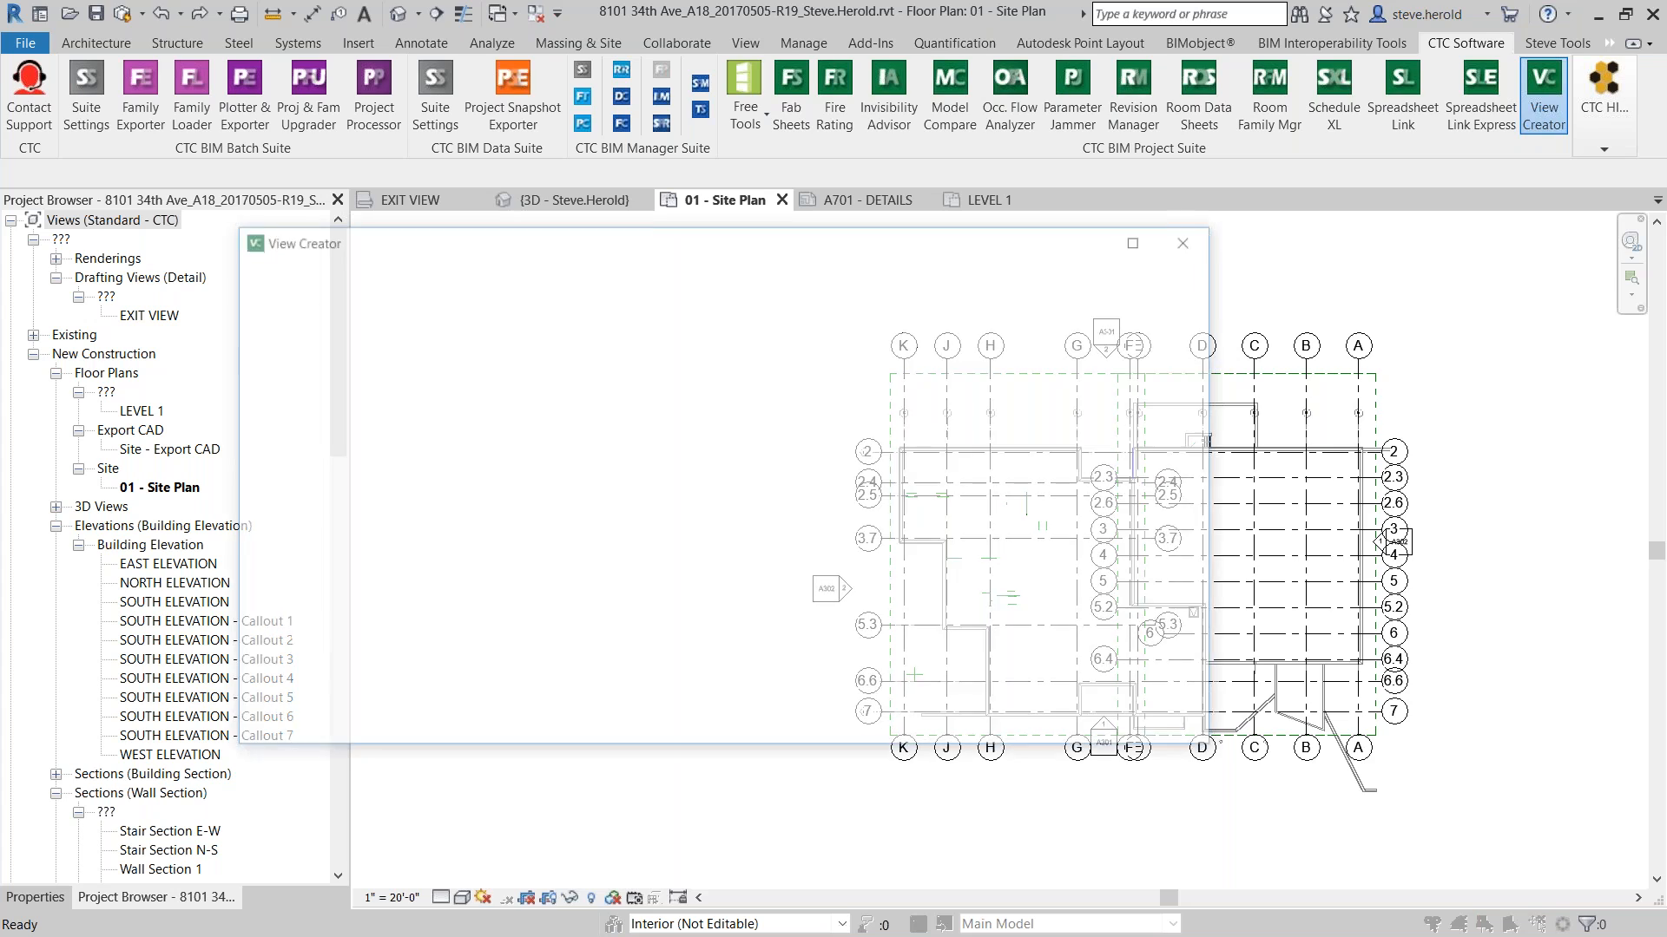
{"action": "left_click_drag", "start_coordinate": [1193, 271], "coordinate": [762, 7]}
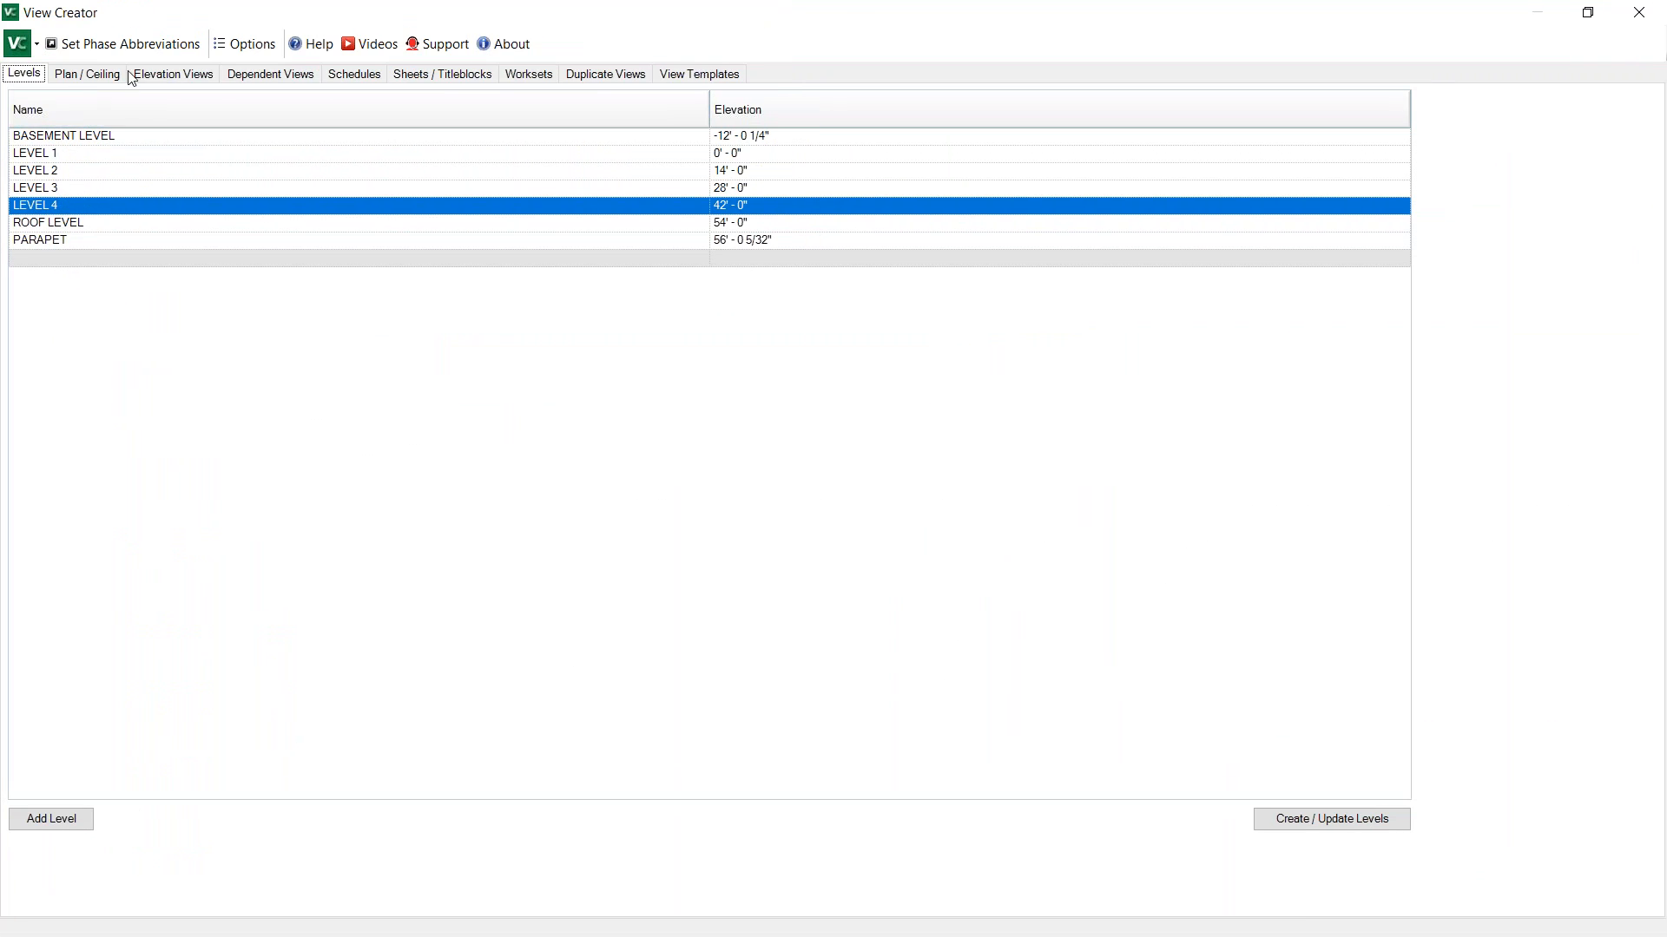
{"action": "left_click", "coordinate": [94, 75]}
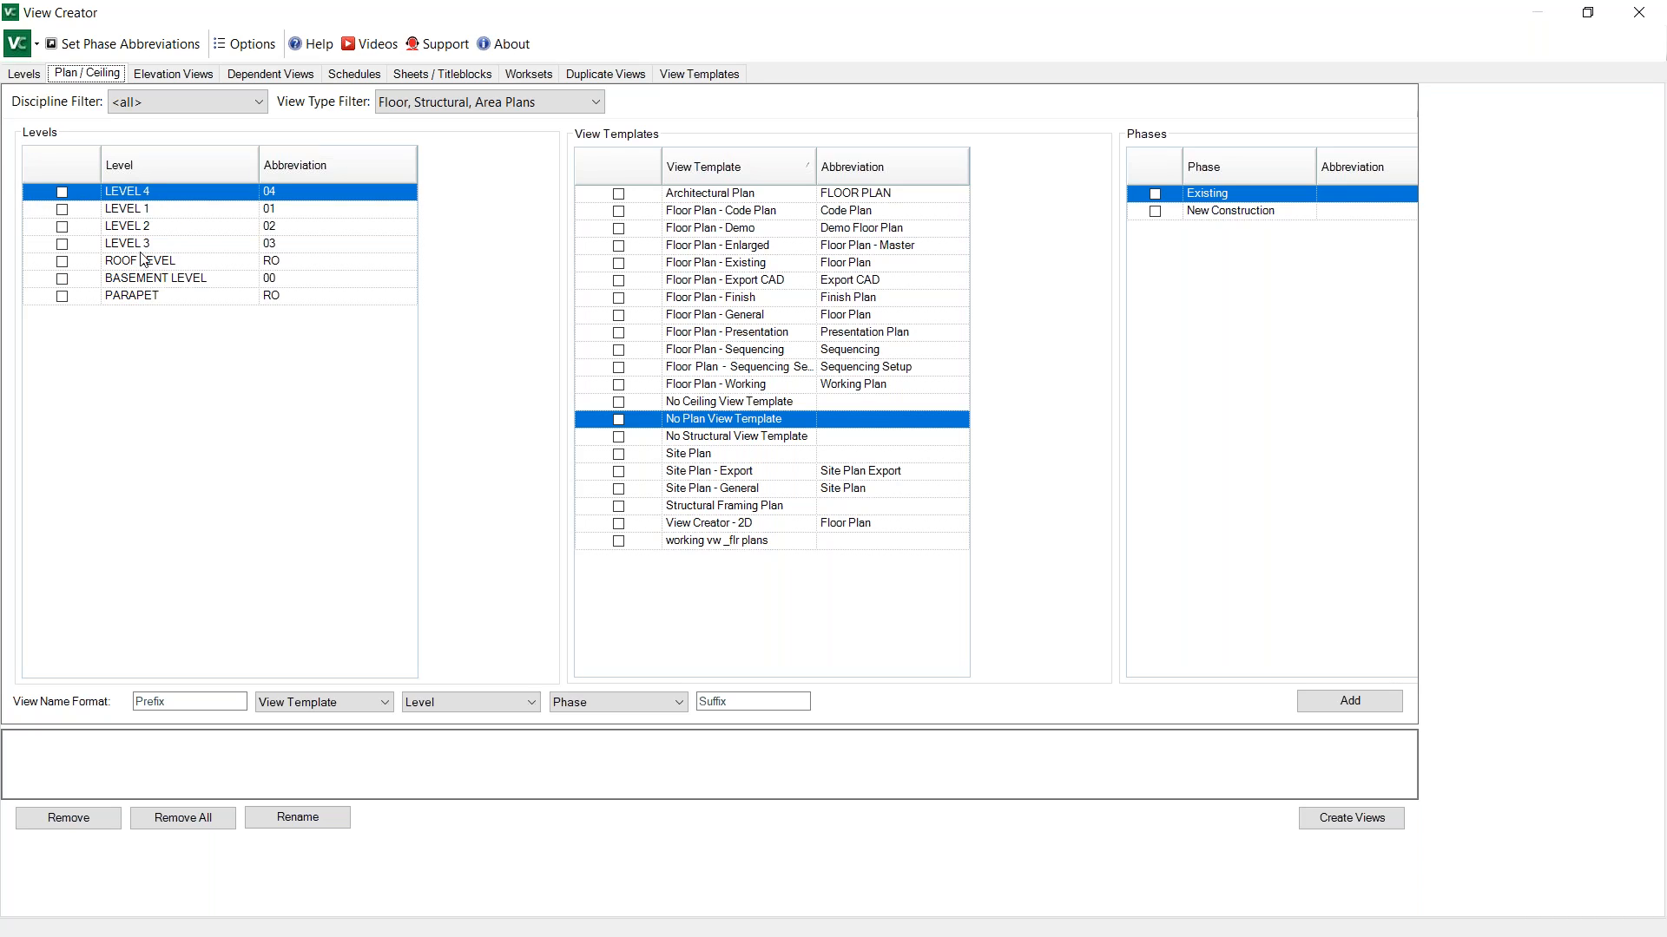
Include Levels 1 through 4, Roof Level, Basement Level and Parapet for plan view creation
{"action": "left_click", "coordinate": [61, 193]}
{"action": "left_click", "coordinate": [62, 210]}
{"action": "left_click", "coordinate": [62, 228]}
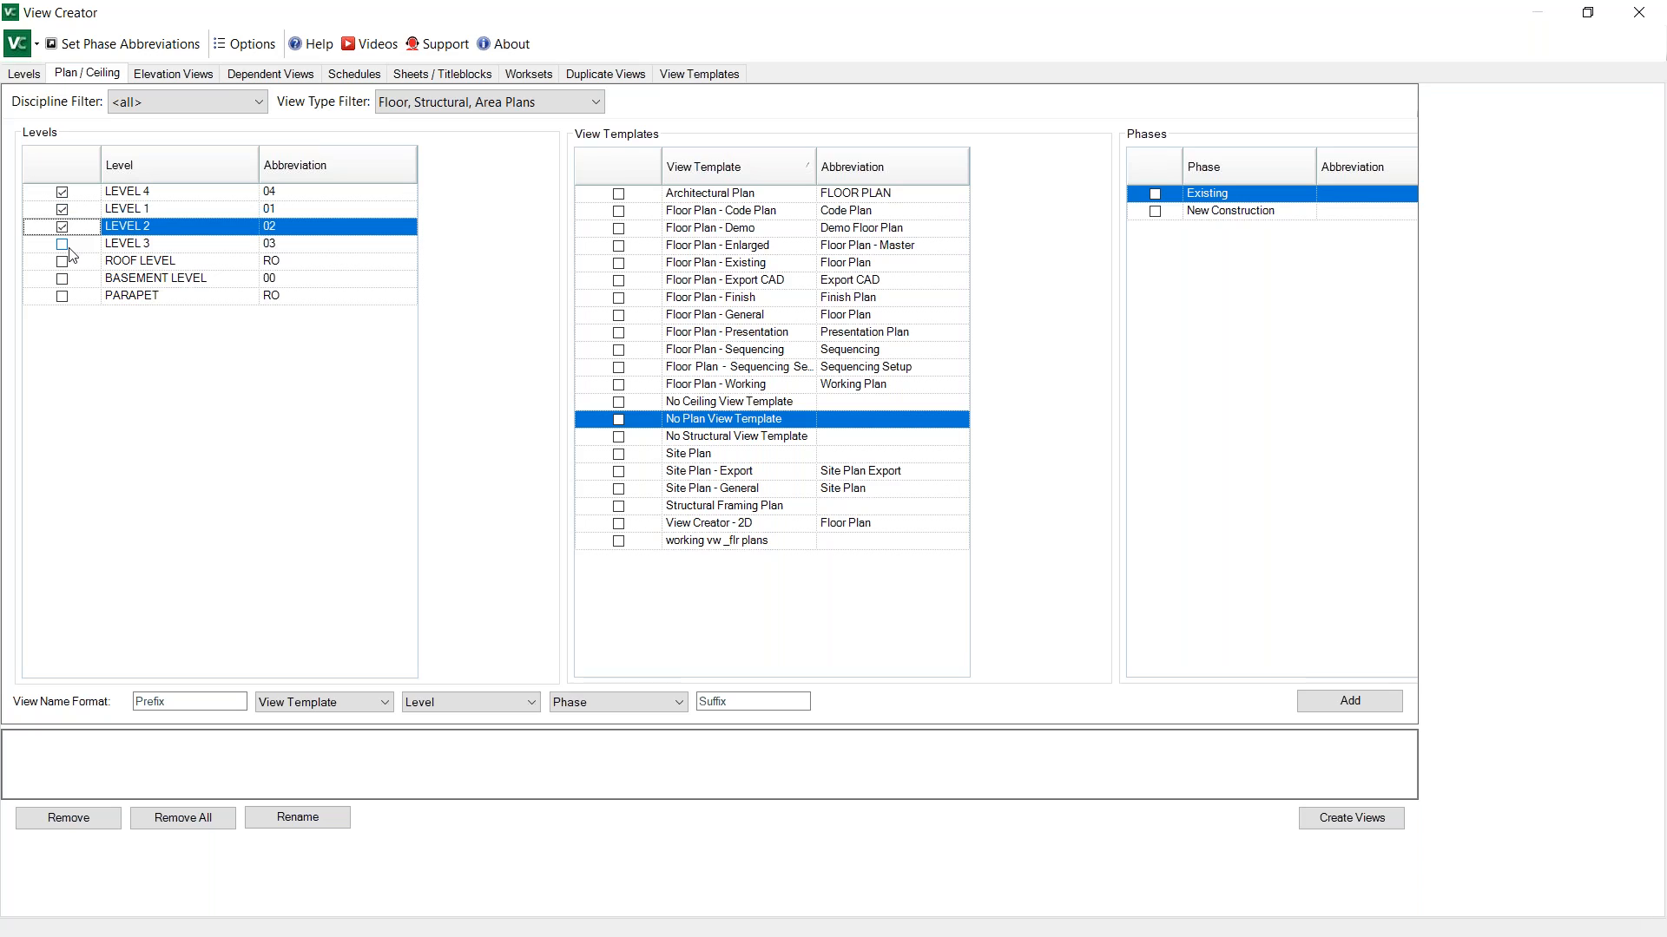
{"action": "left_click", "coordinate": [62, 243]}
{"action": "left_click", "coordinate": [62, 261]}
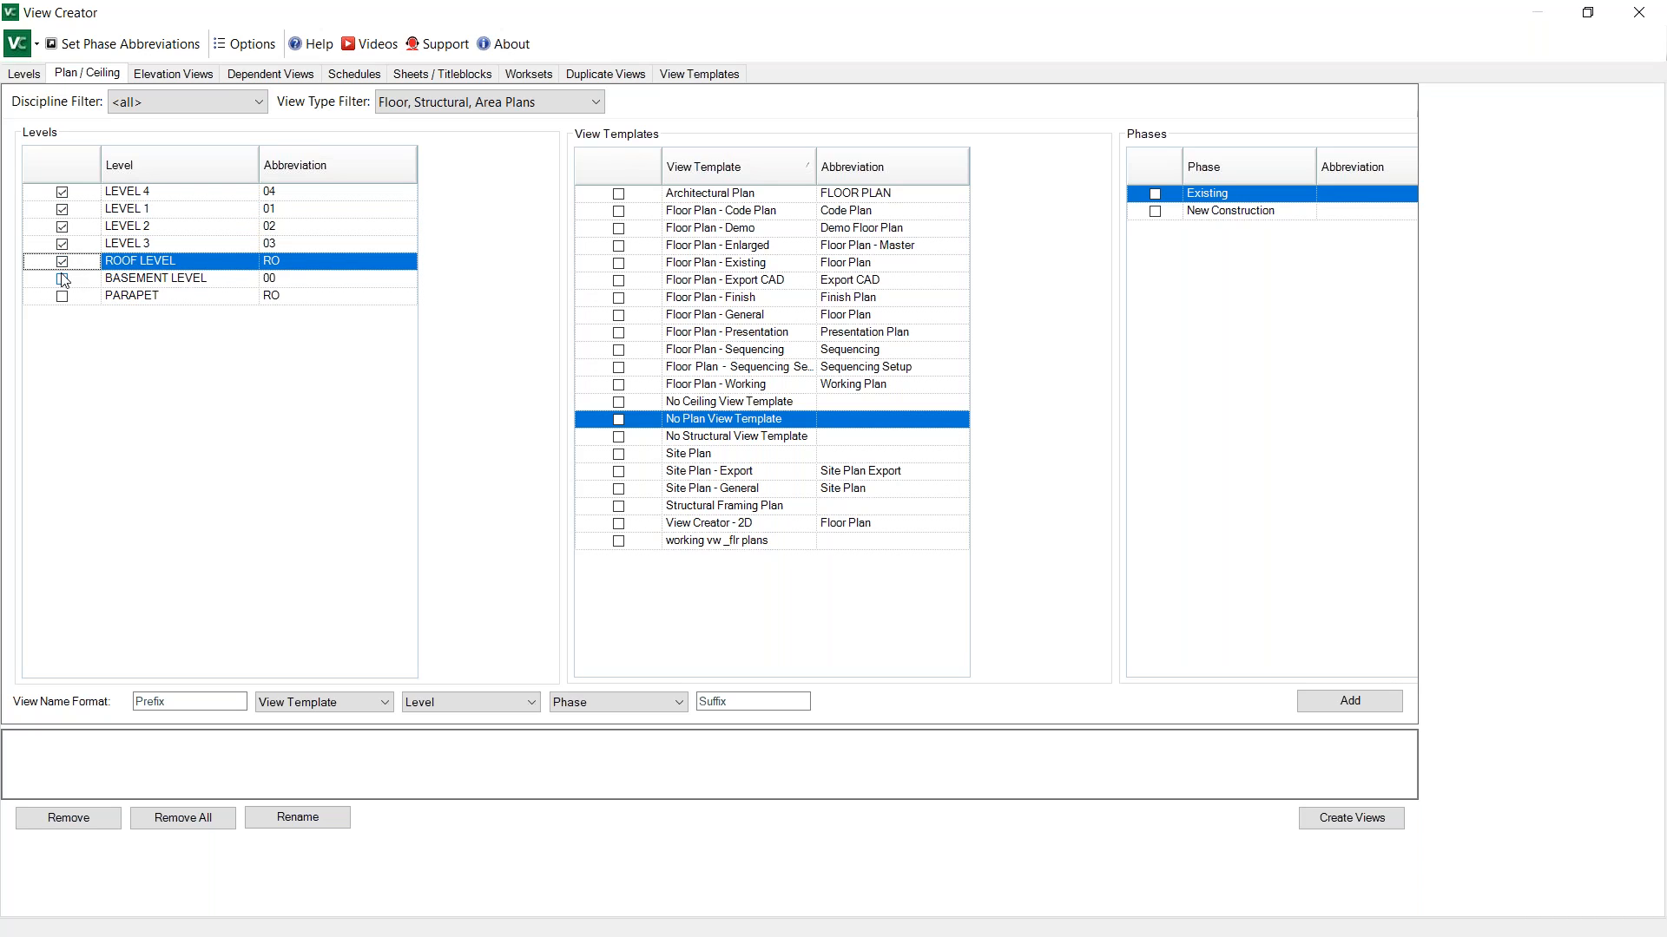
{"action": "left_click", "coordinate": [61, 279]}
{"action": "left_click", "coordinate": [61, 296]}
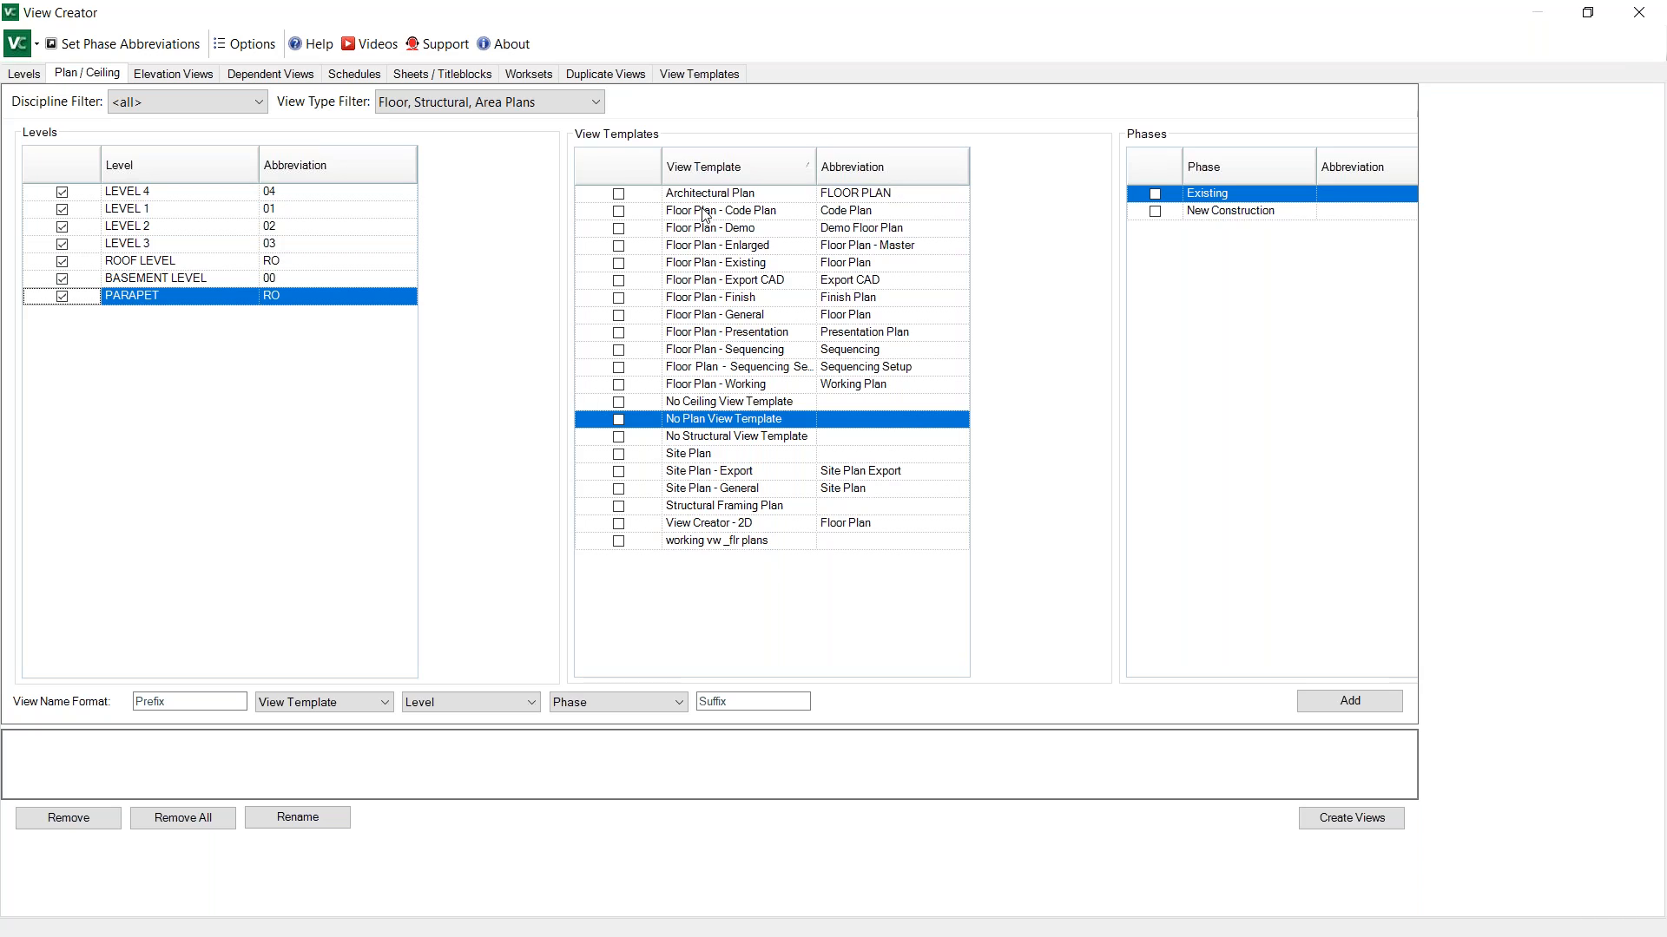
Choose the Floor Plan view templates Code Plan, Existing, Finish and General, with the New Construction phase
{"action": "left_click", "coordinate": [618, 211]}
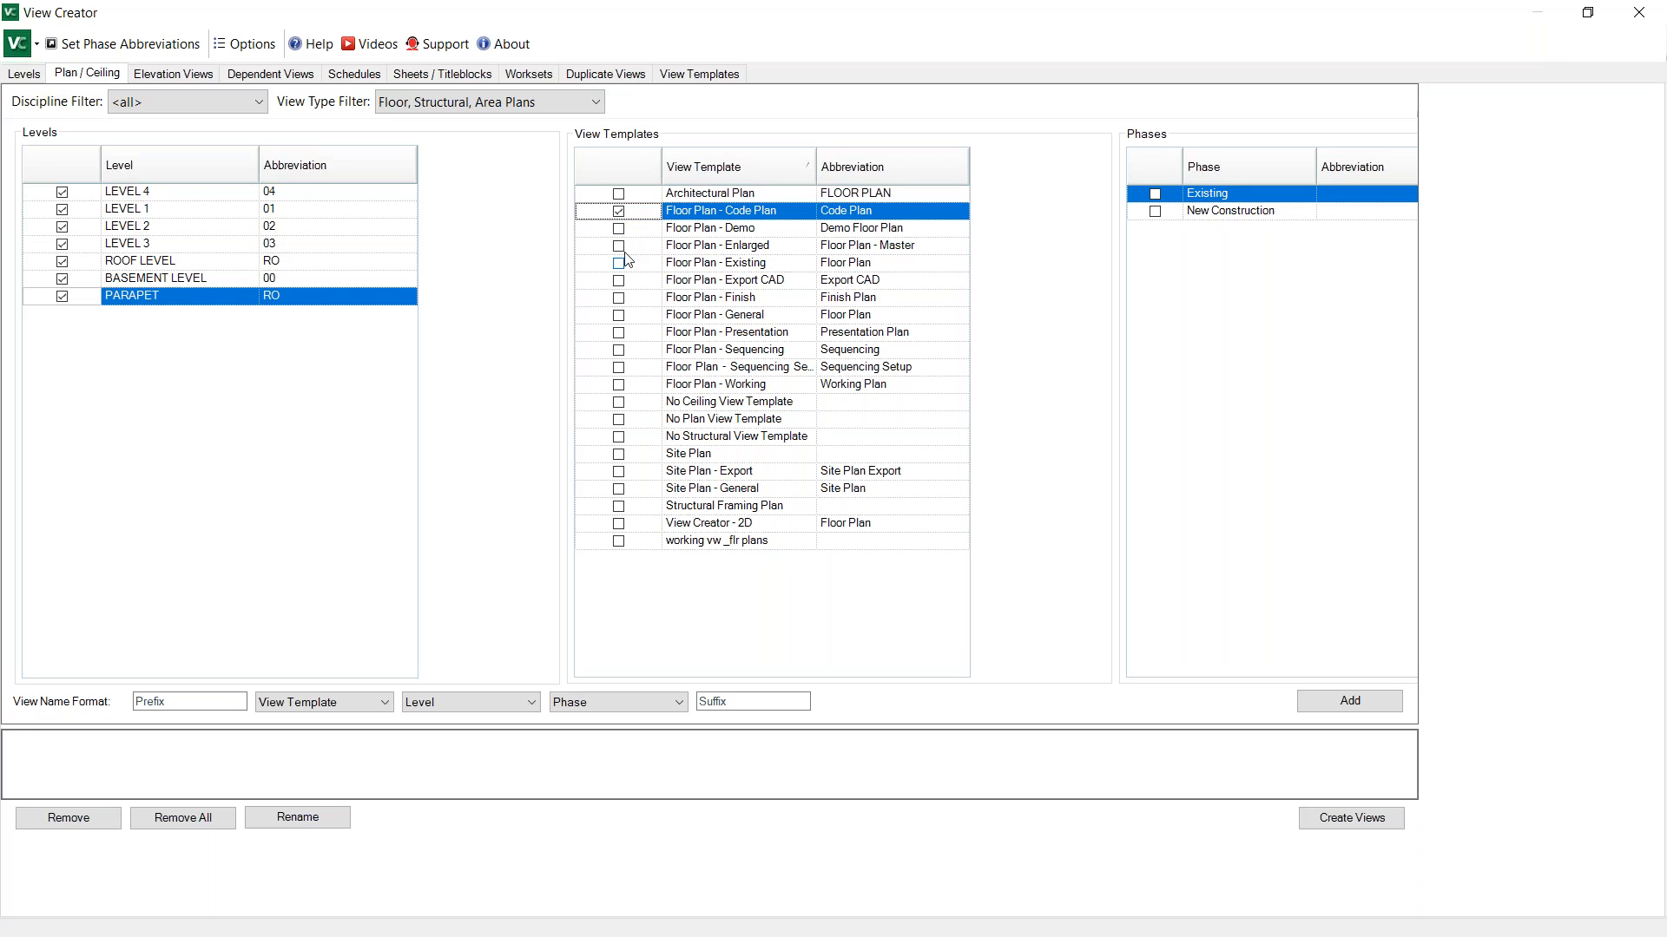
{"action": "left_click", "coordinate": [619, 247]}
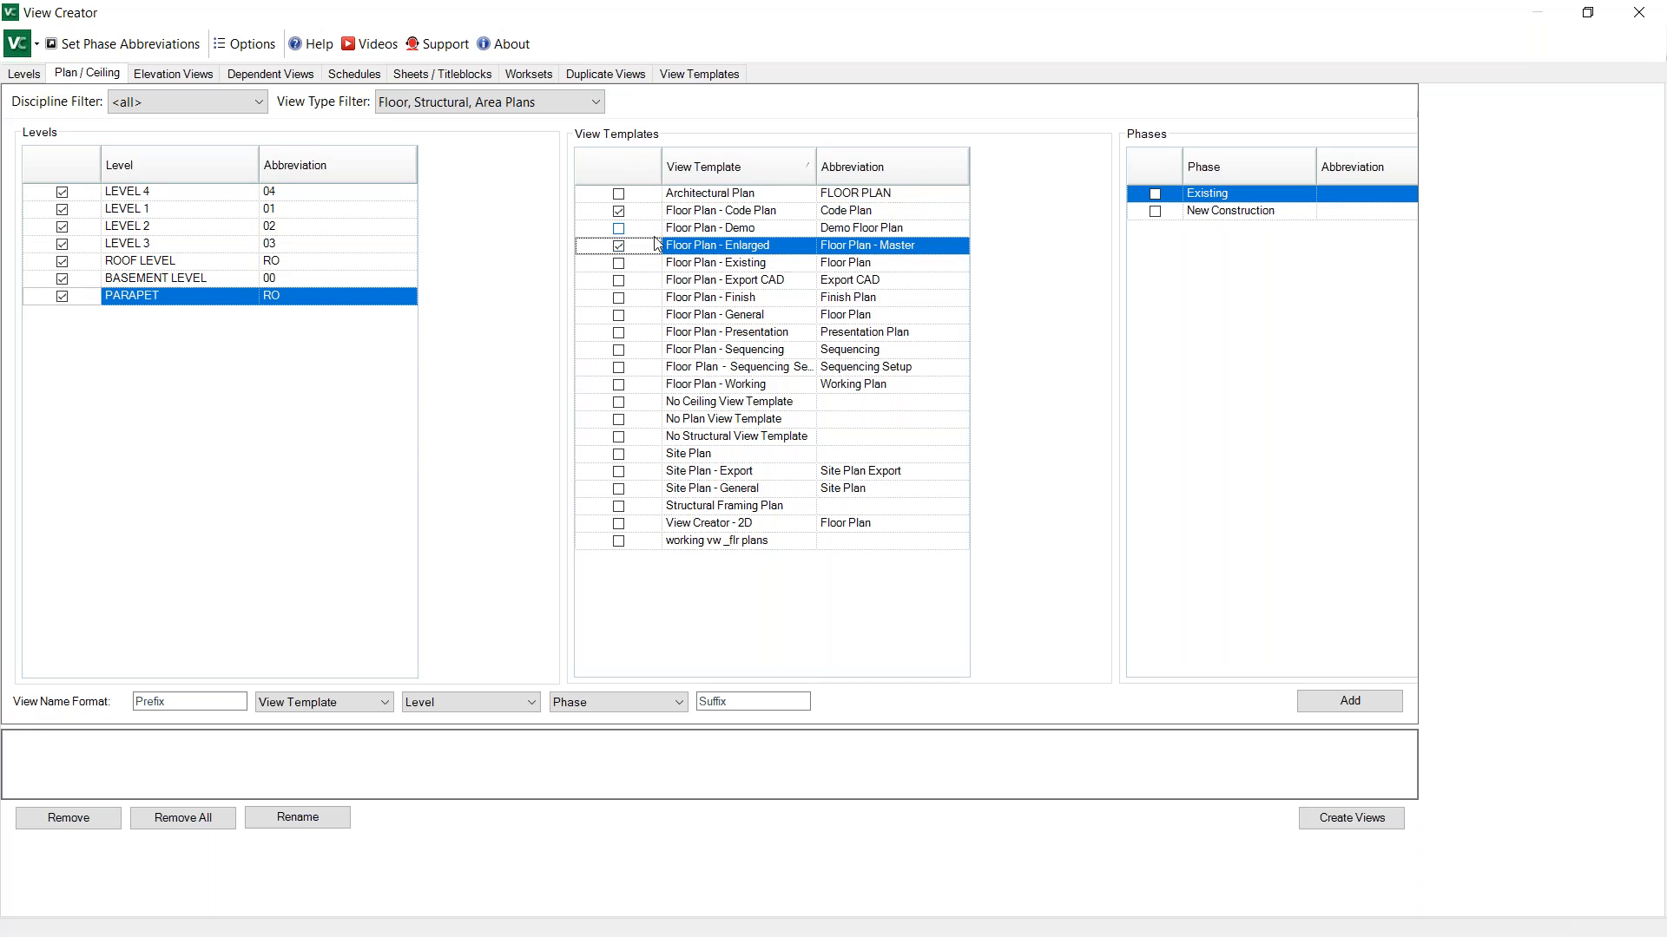
{"action": "left_click", "coordinate": [618, 263]}
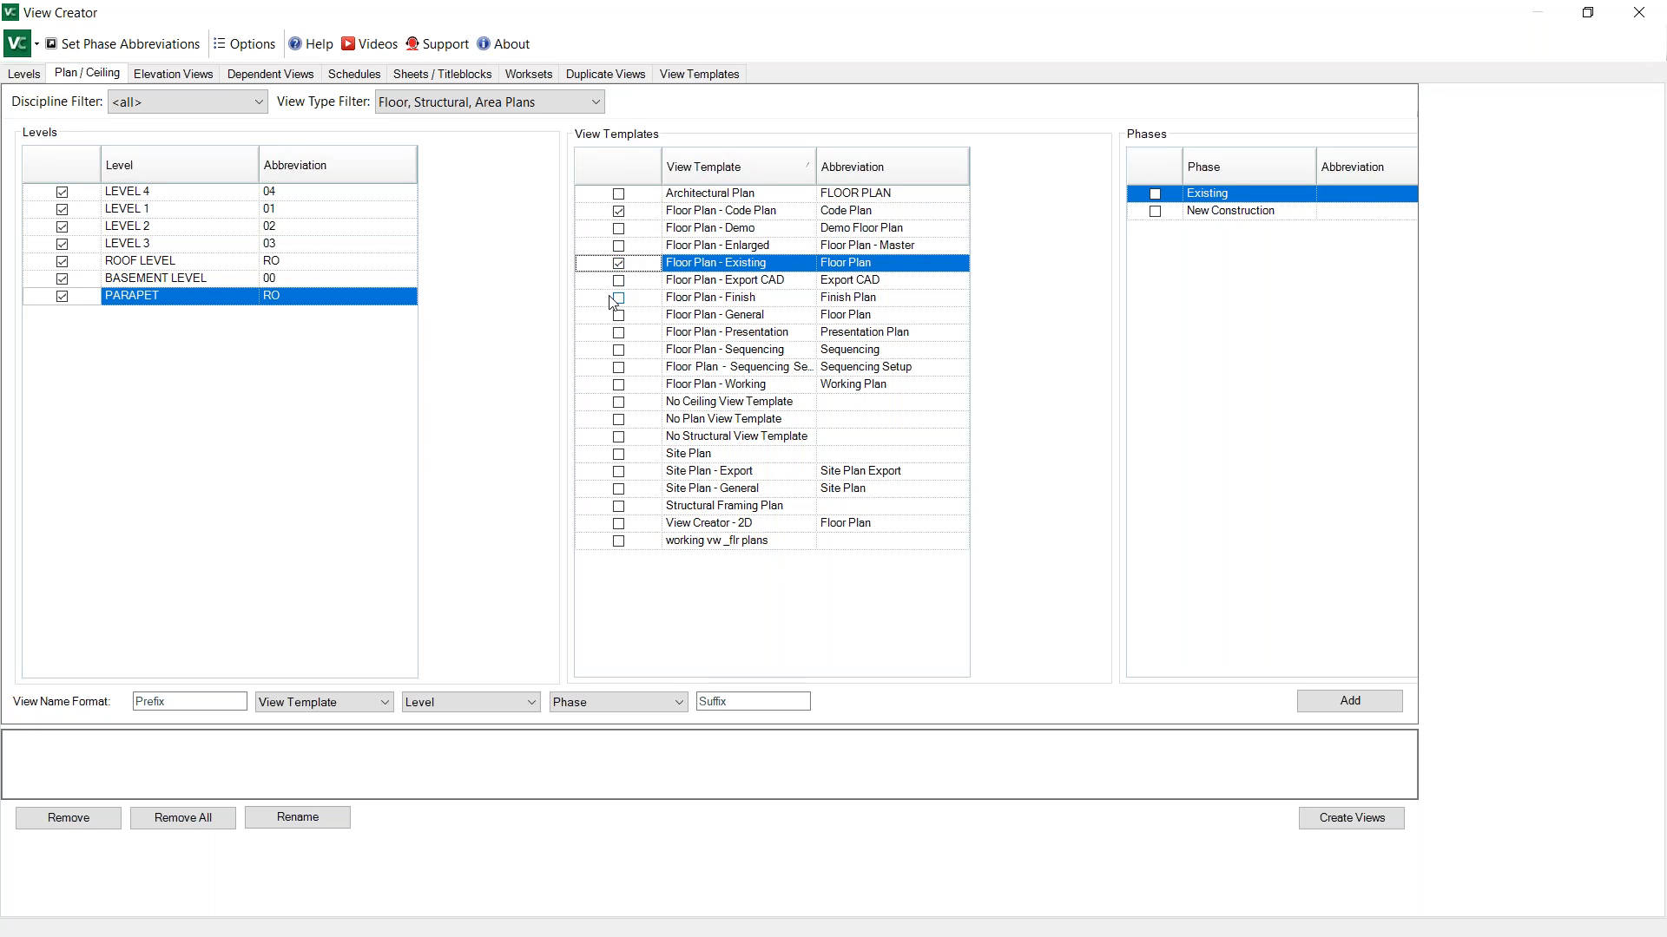
{"action": "left_click", "coordinate": [618, 298]}
{"action": "left_click", "coordinate": [618, 316]}
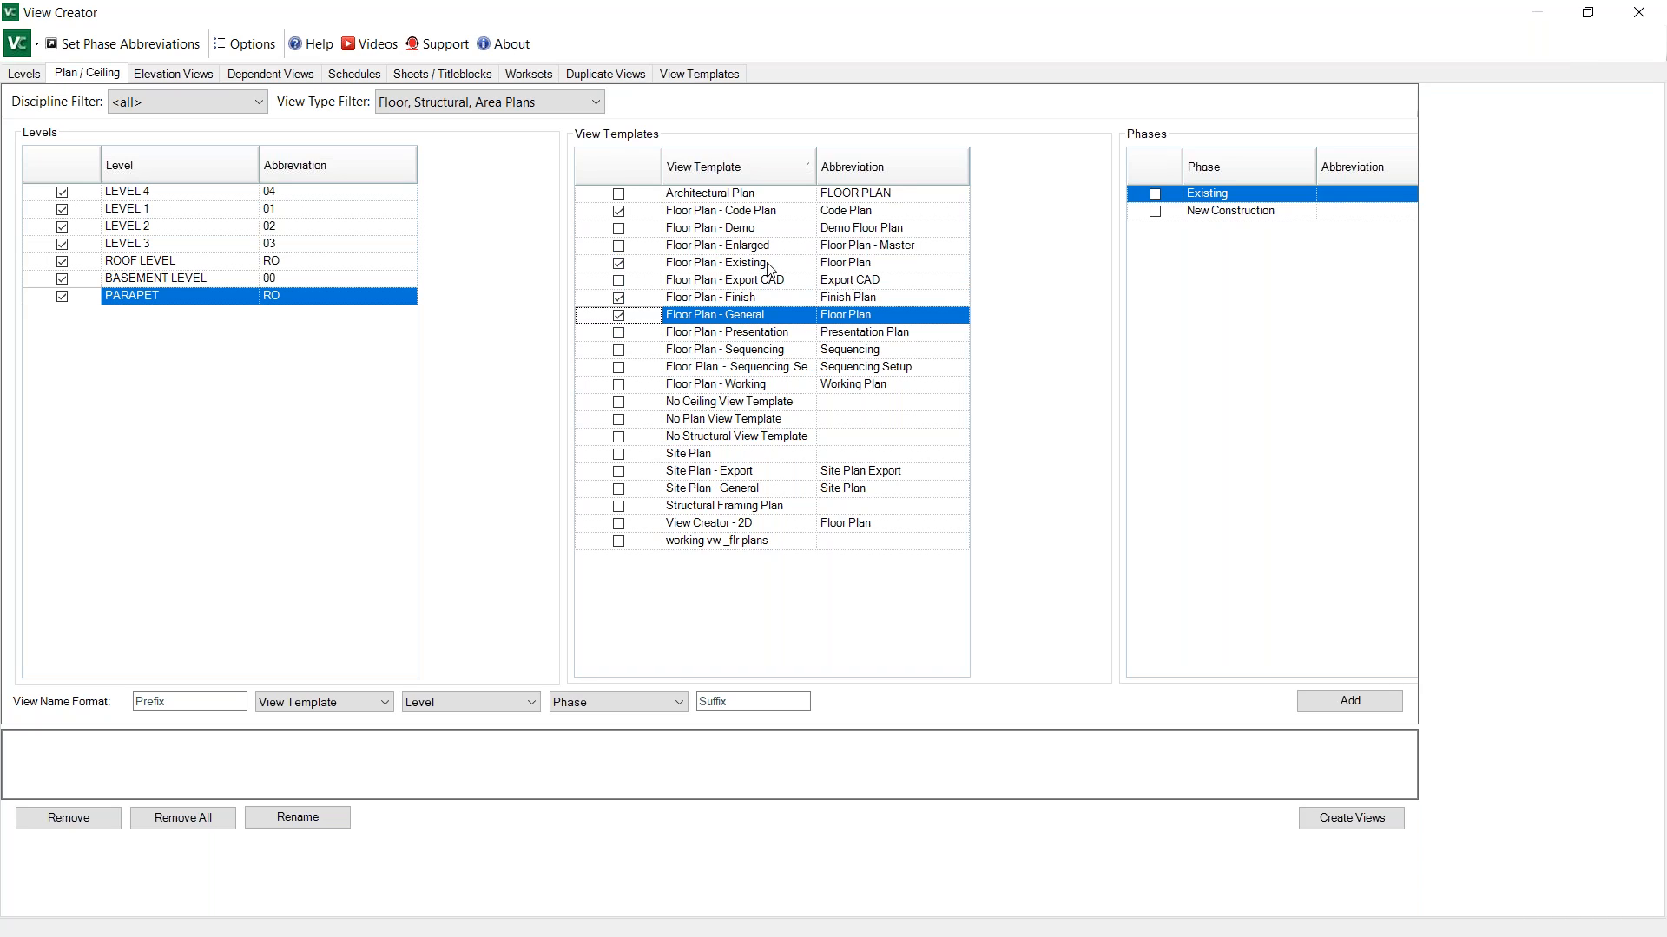
{"action": "left_click", "coordinate": [1155, 211]}
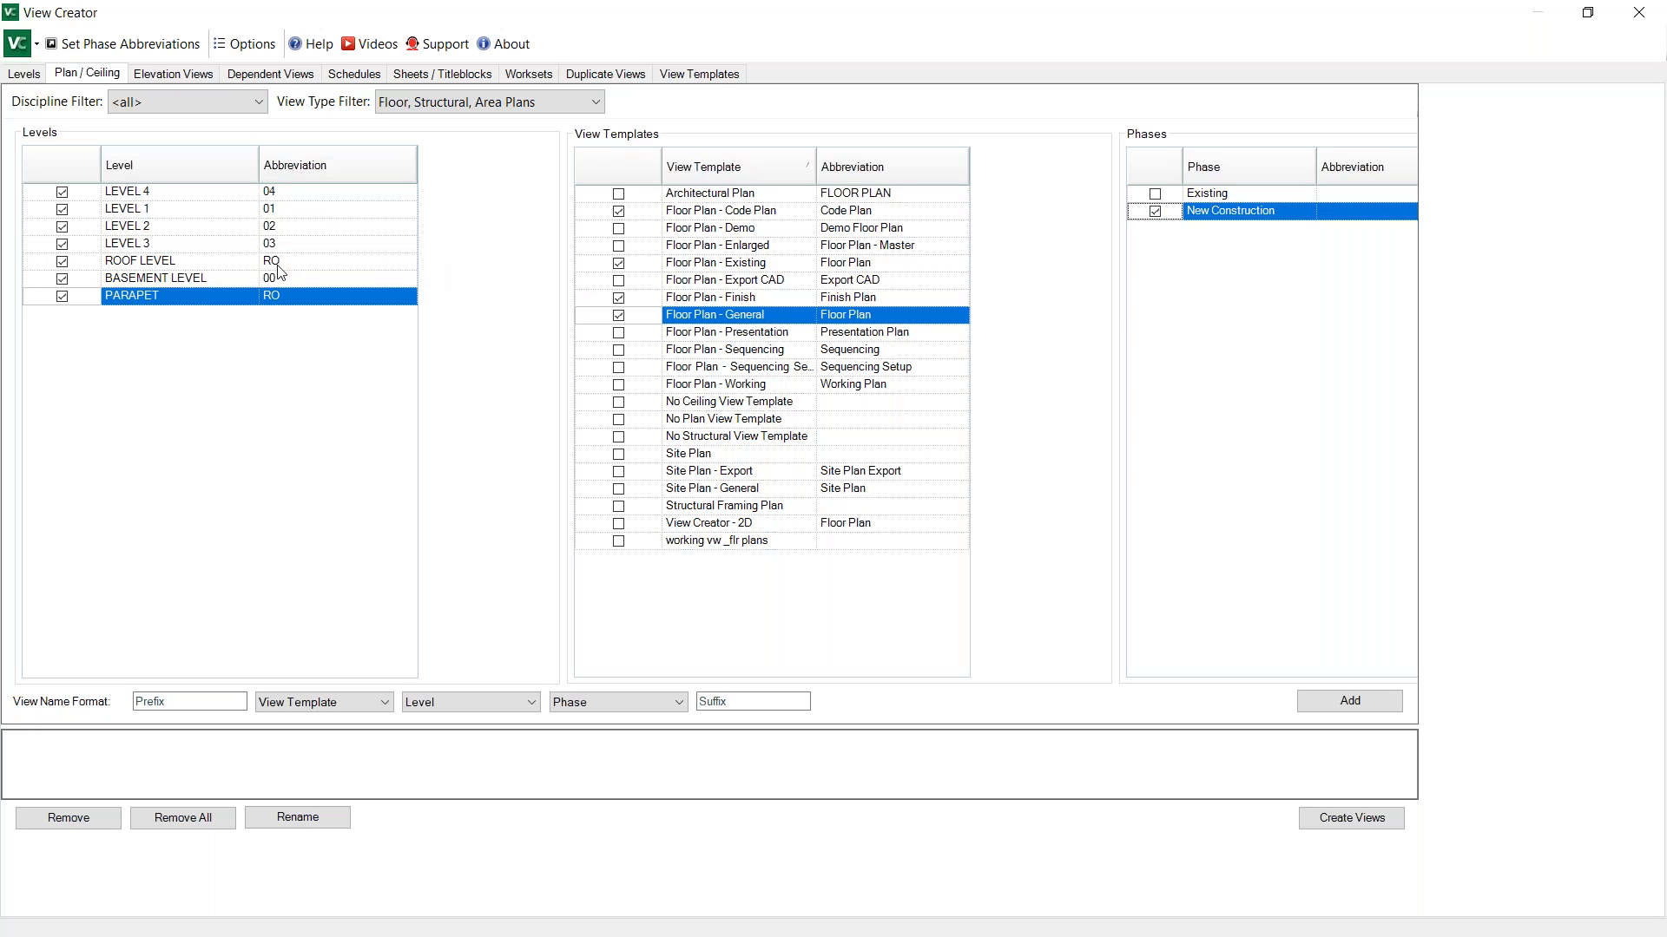
Add the chosen level and template combinations to the list of views for creation, dismiss the duplicates notice and review the list
{"action": "left_click", "coordinate": [344, 293]}
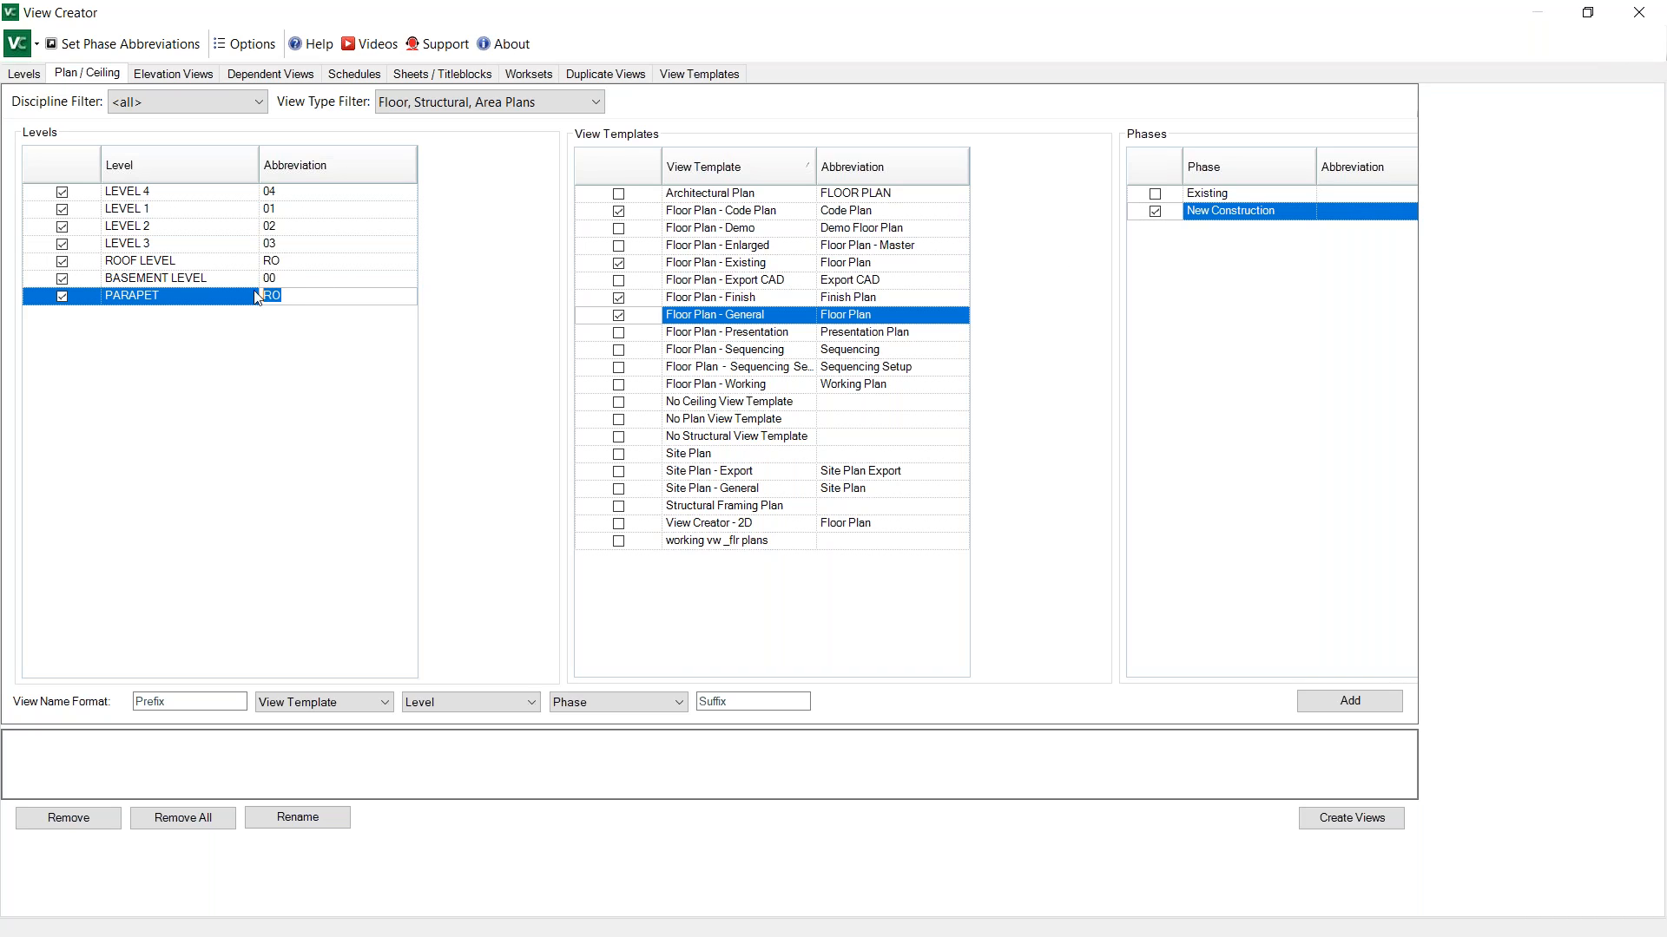
{"action": "left_click", "coordinate": [257, 297]}
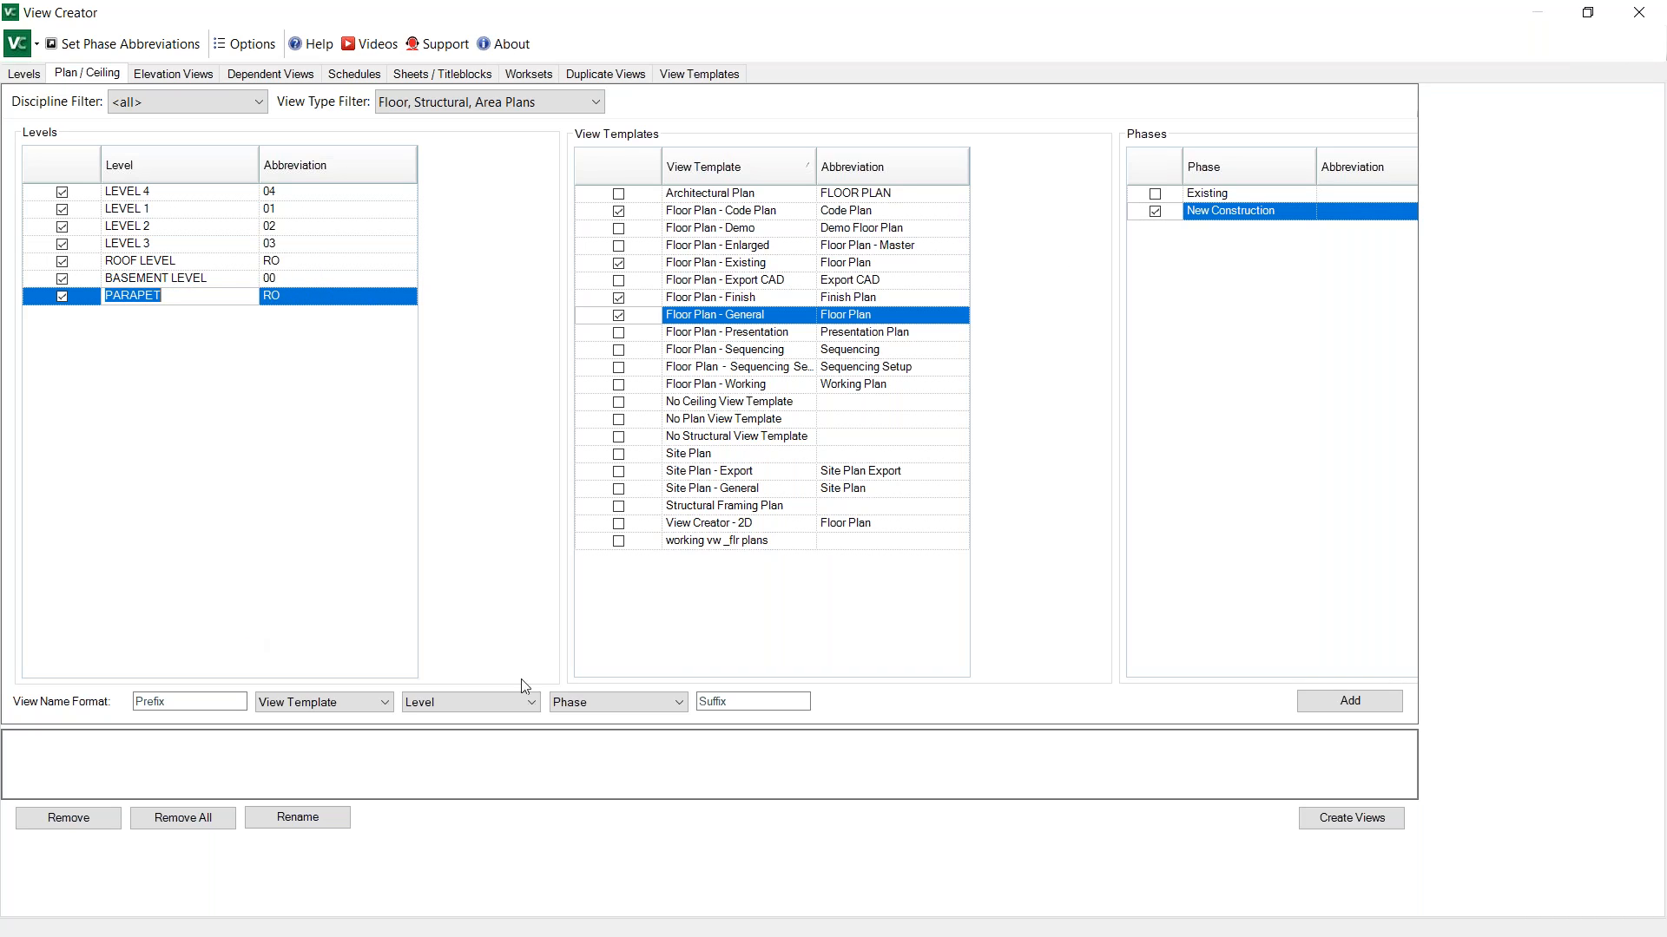
{"action": "left_click", "coordinate": [1341, 701]}
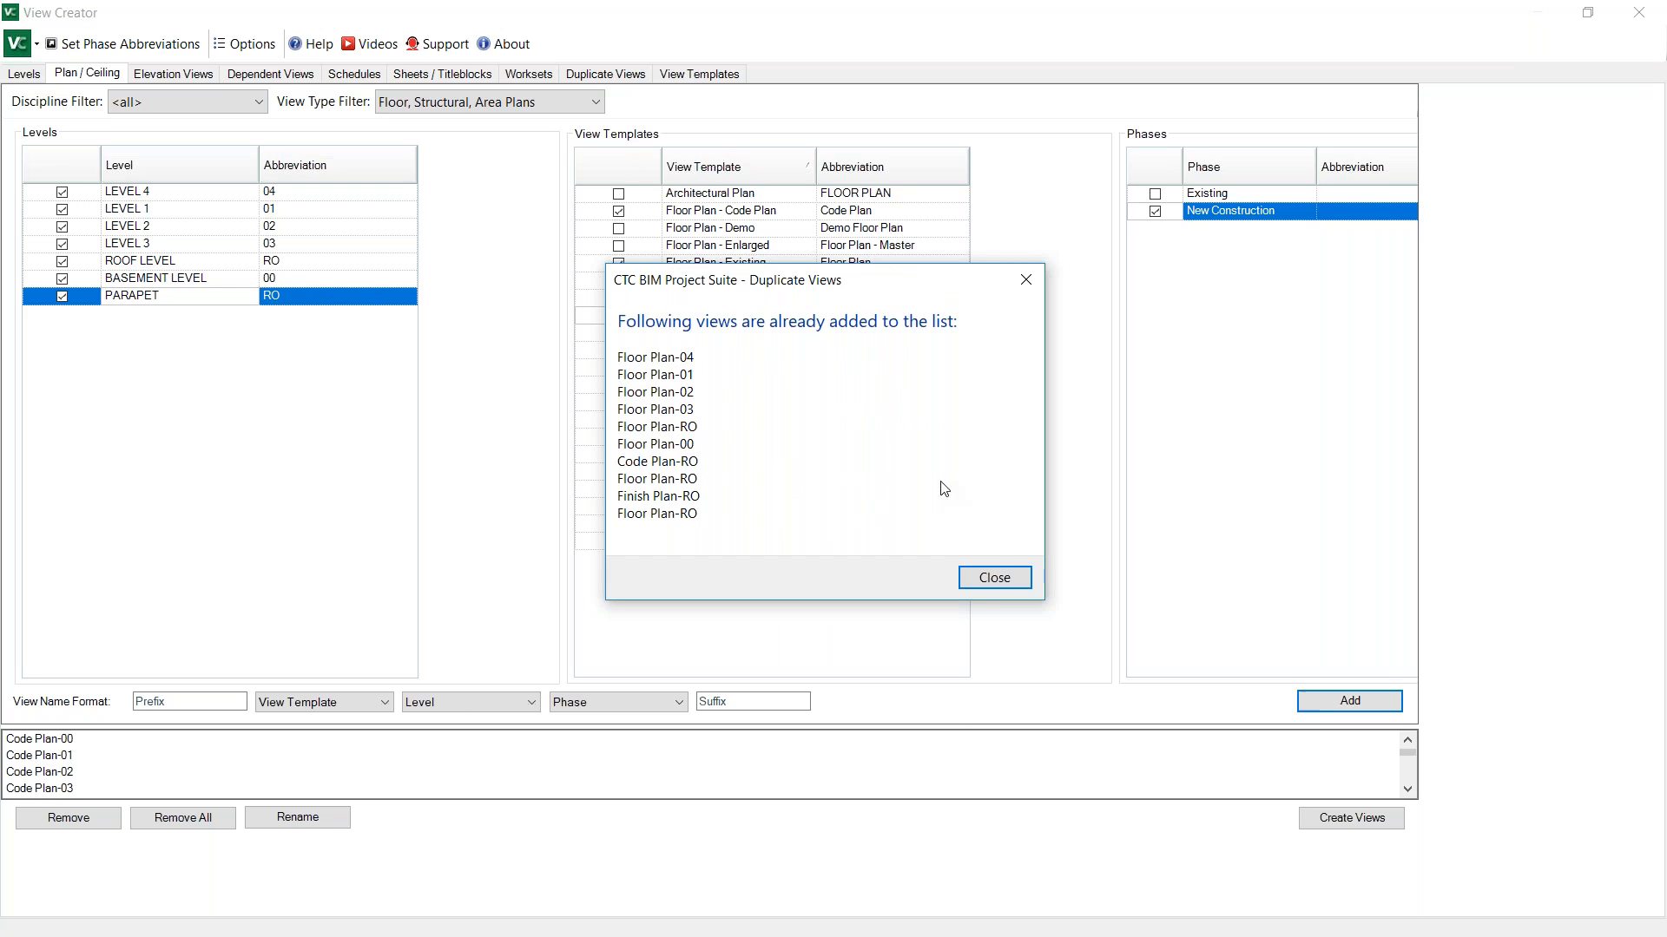
{"action": "left_click", "coordinate": [995, 578]}
{"action": "left_click", "coordinate": [48, 755]}
{"action": "scroll", "coordinate": [48, 755], "scroll_direction": "down", "scroll_amount": 8}
{"action": "scroll", "coordinate": [52, 745], "scroll_direction": "up", "scroll_amount": 8}
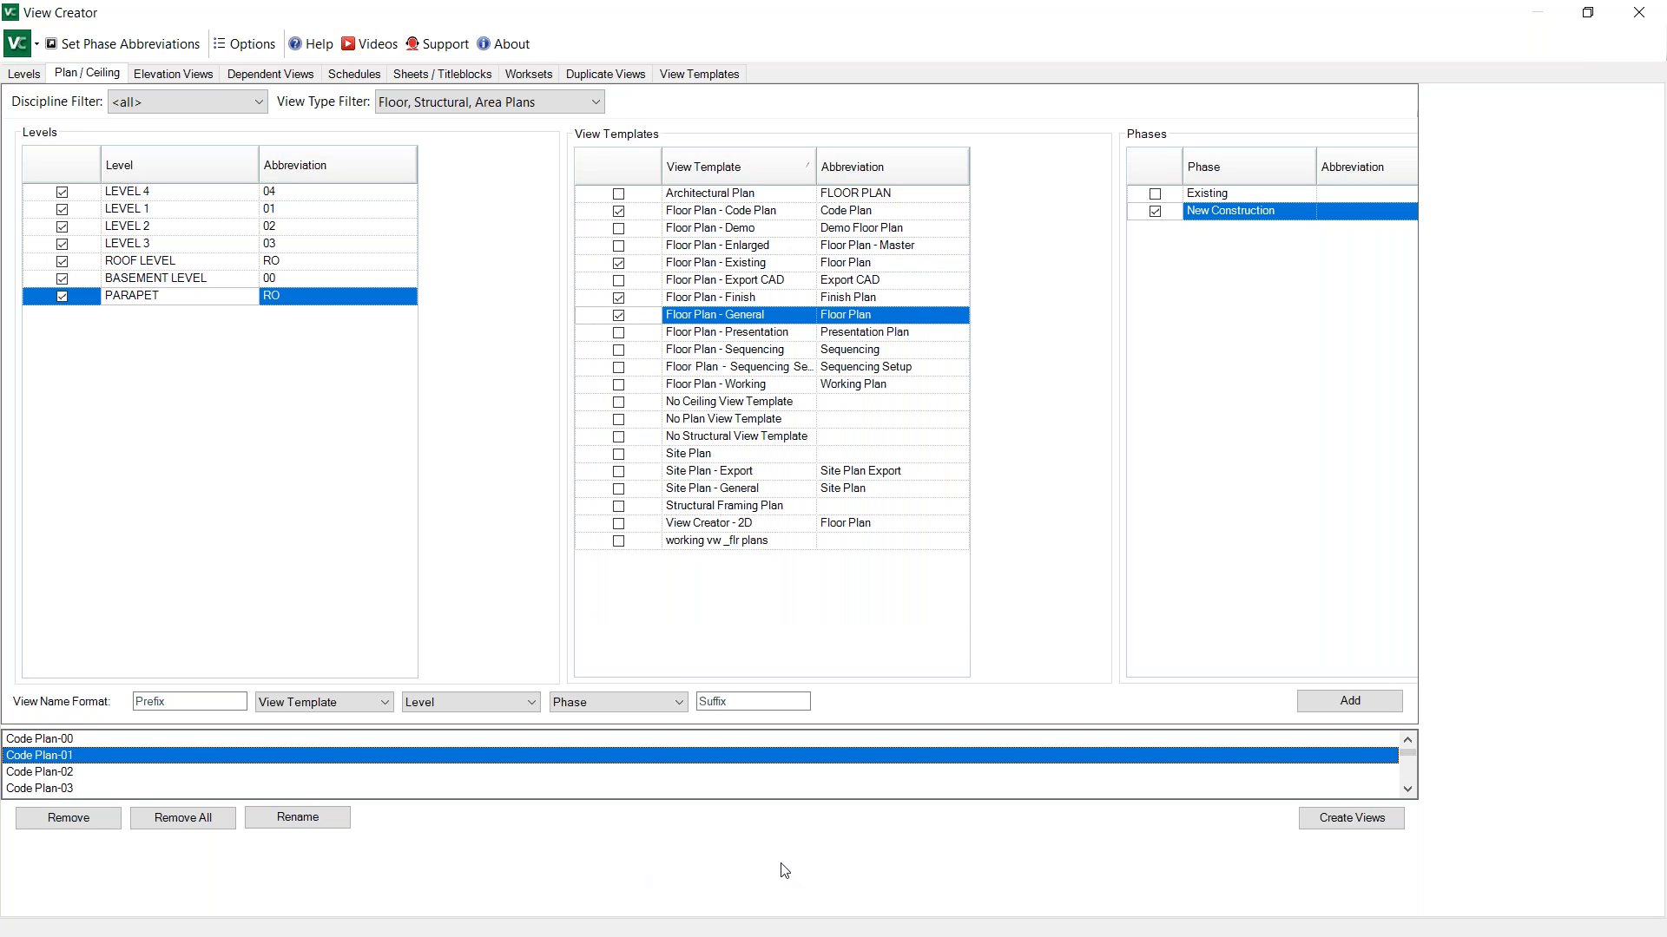
Create all the listed plan views and close View Creator
{"action": "left_click", "coordinate": [1358, 836]}
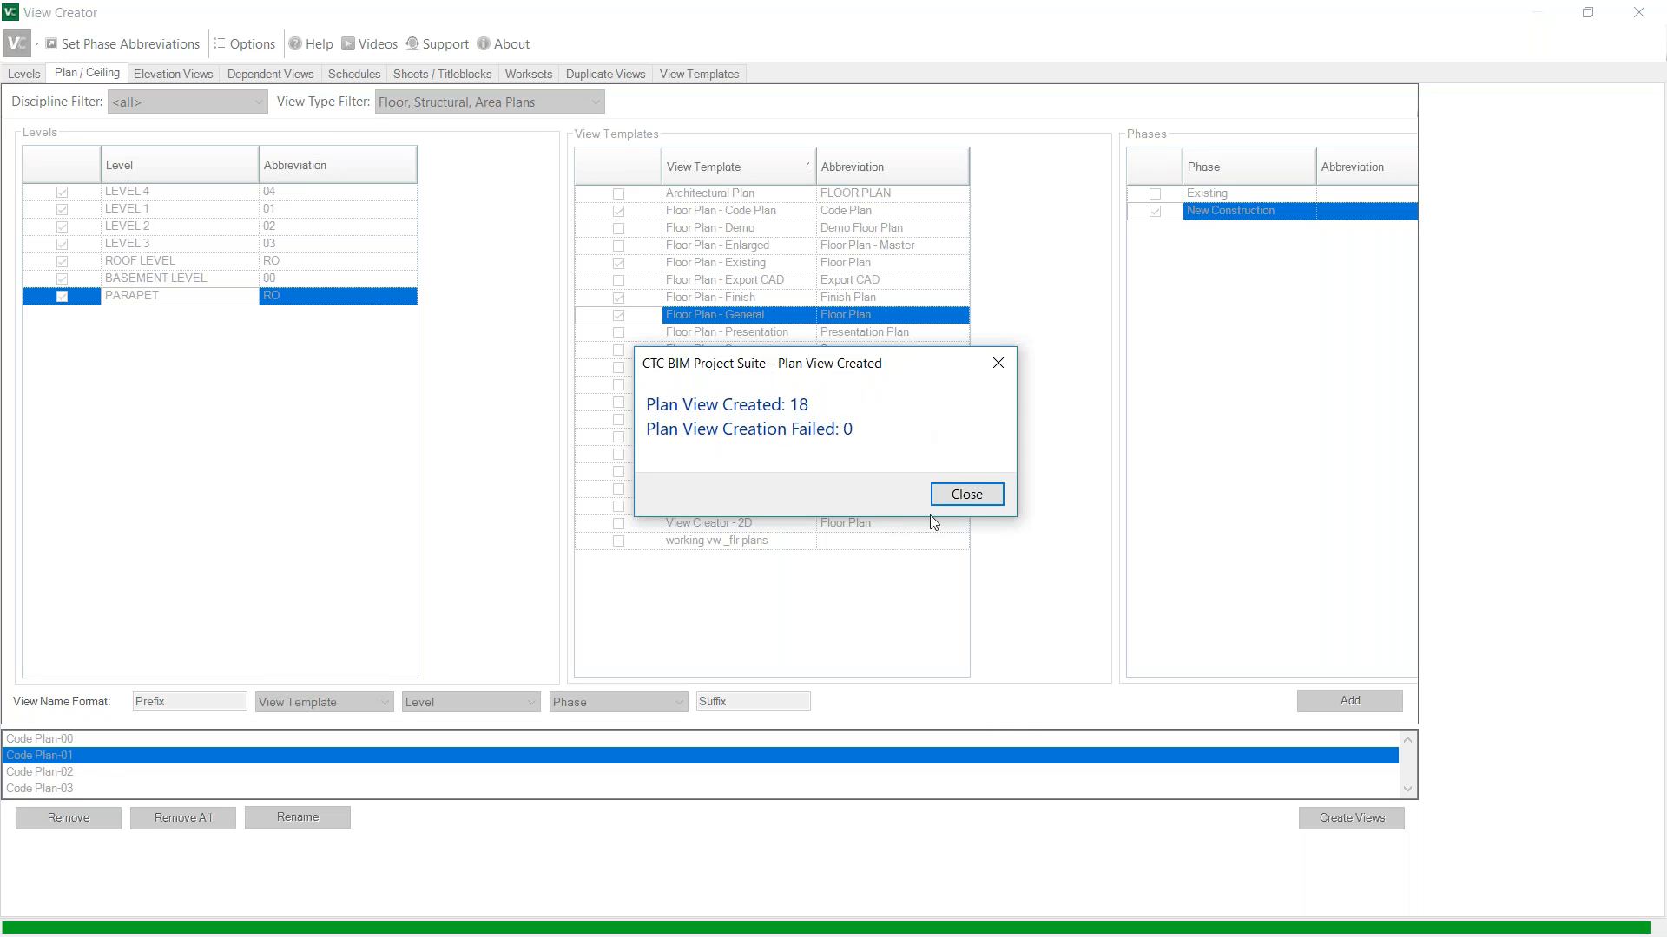
{"action": "left_click", "coordinate": [960, 491]}
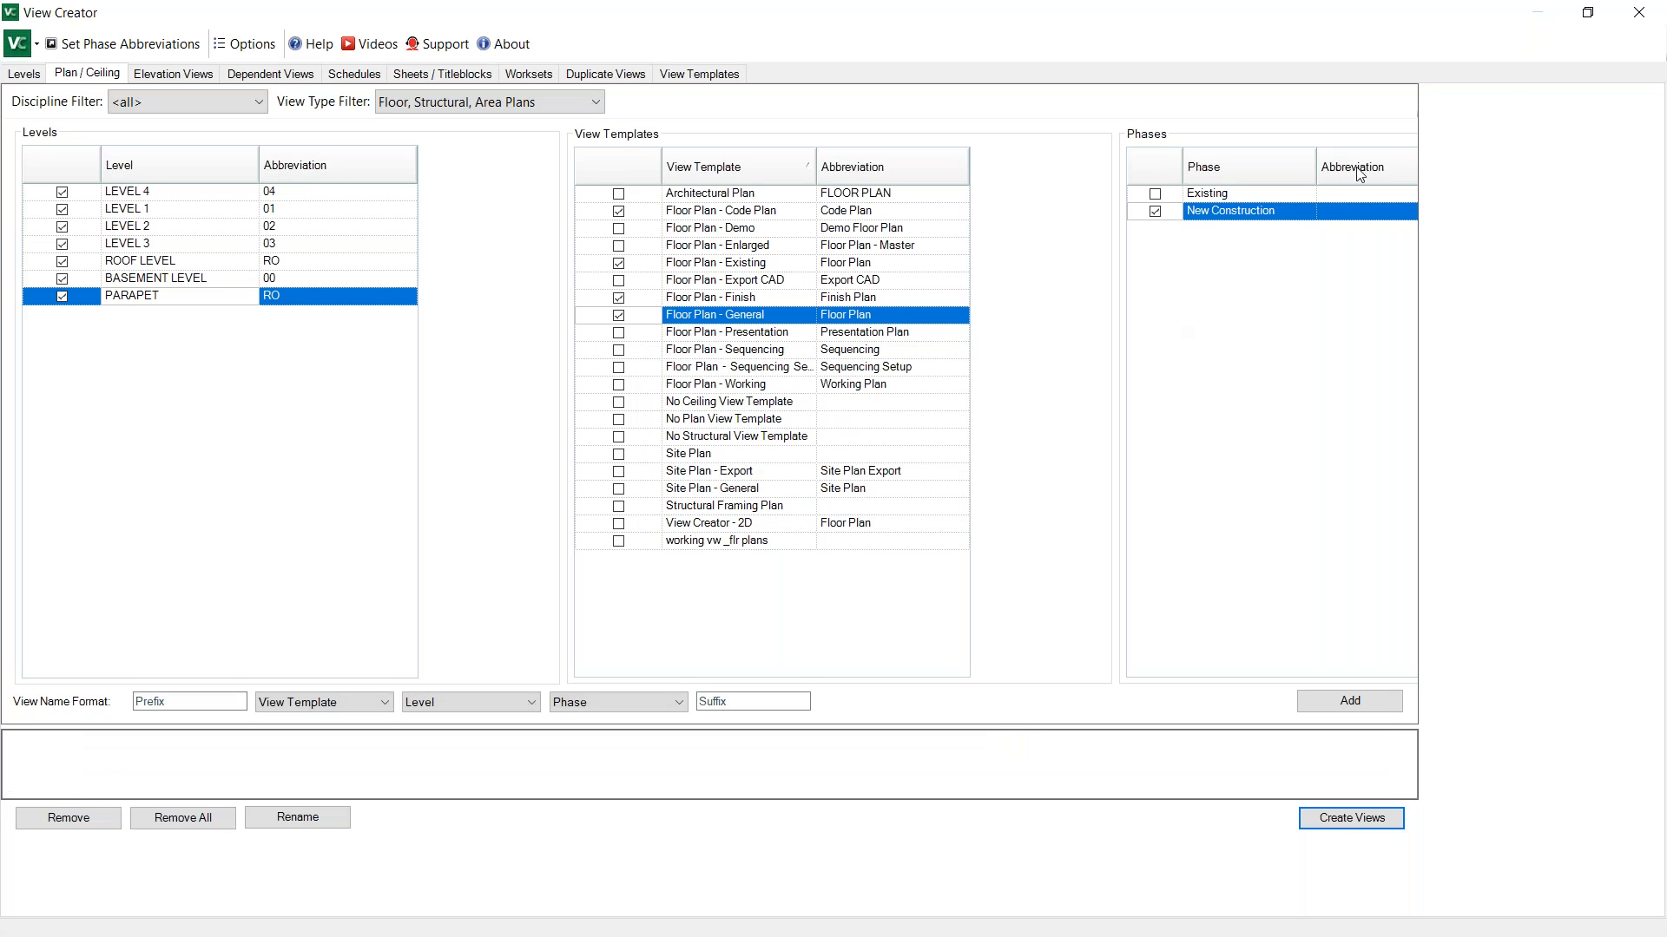
{"action": "left_click", "coordinate": [1633, 12]}
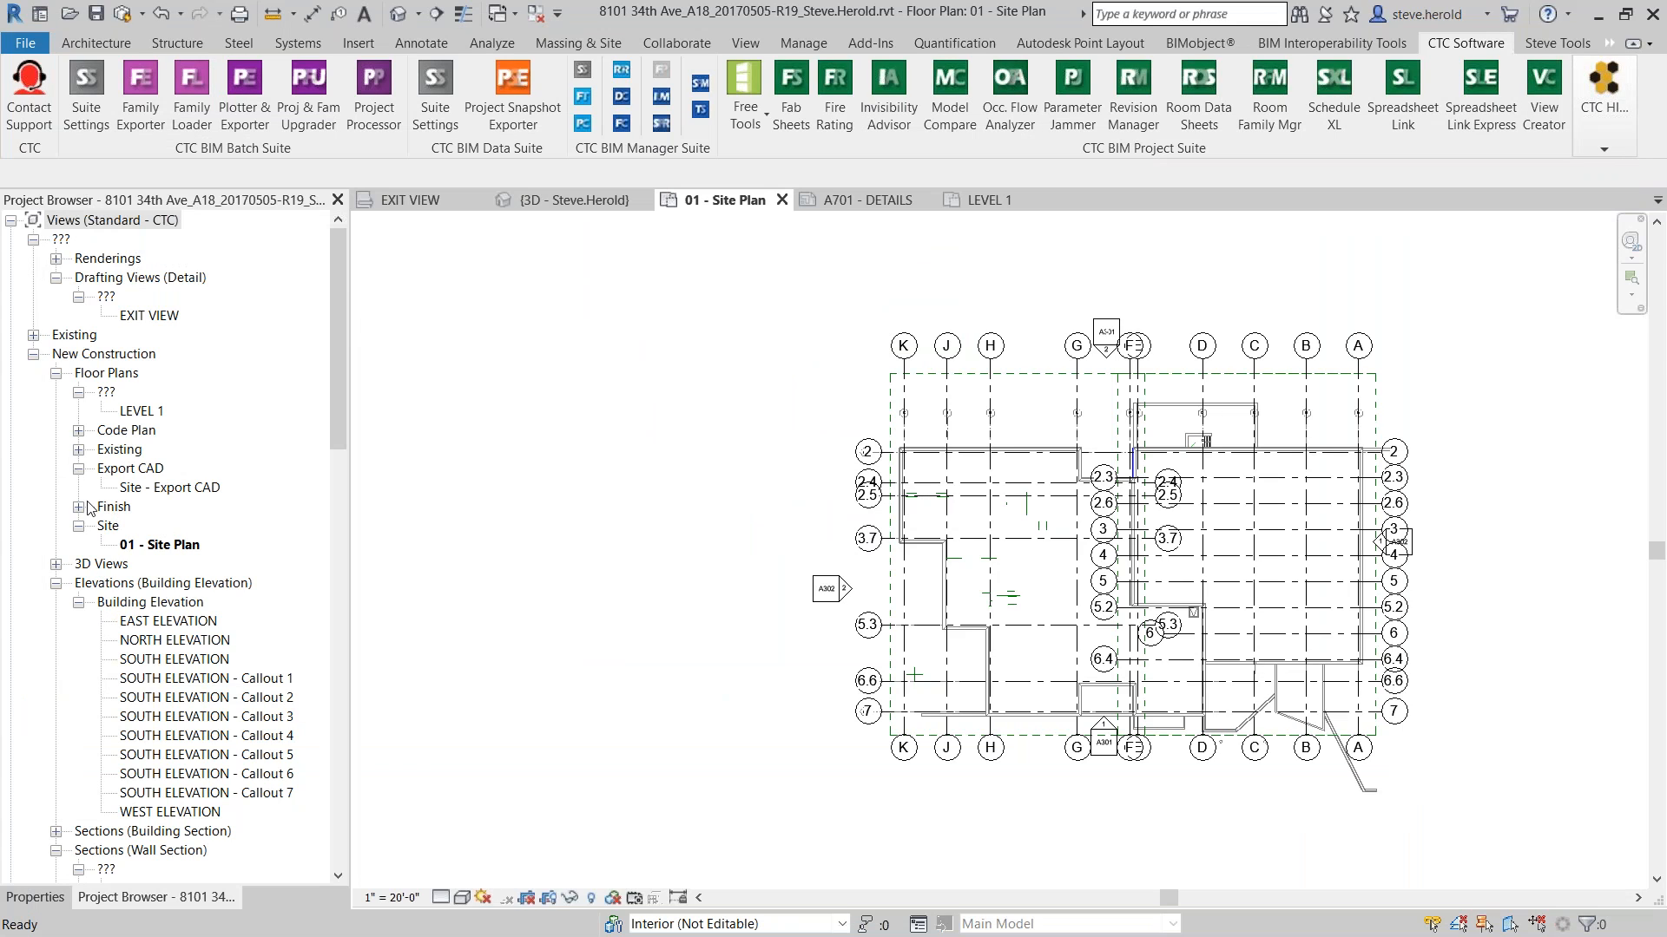
Examine the newly created floor plan views in the Existing, Code Plan and Finish groups under New Construction
{"action": "left_click", "coordinate": [78, 450]}
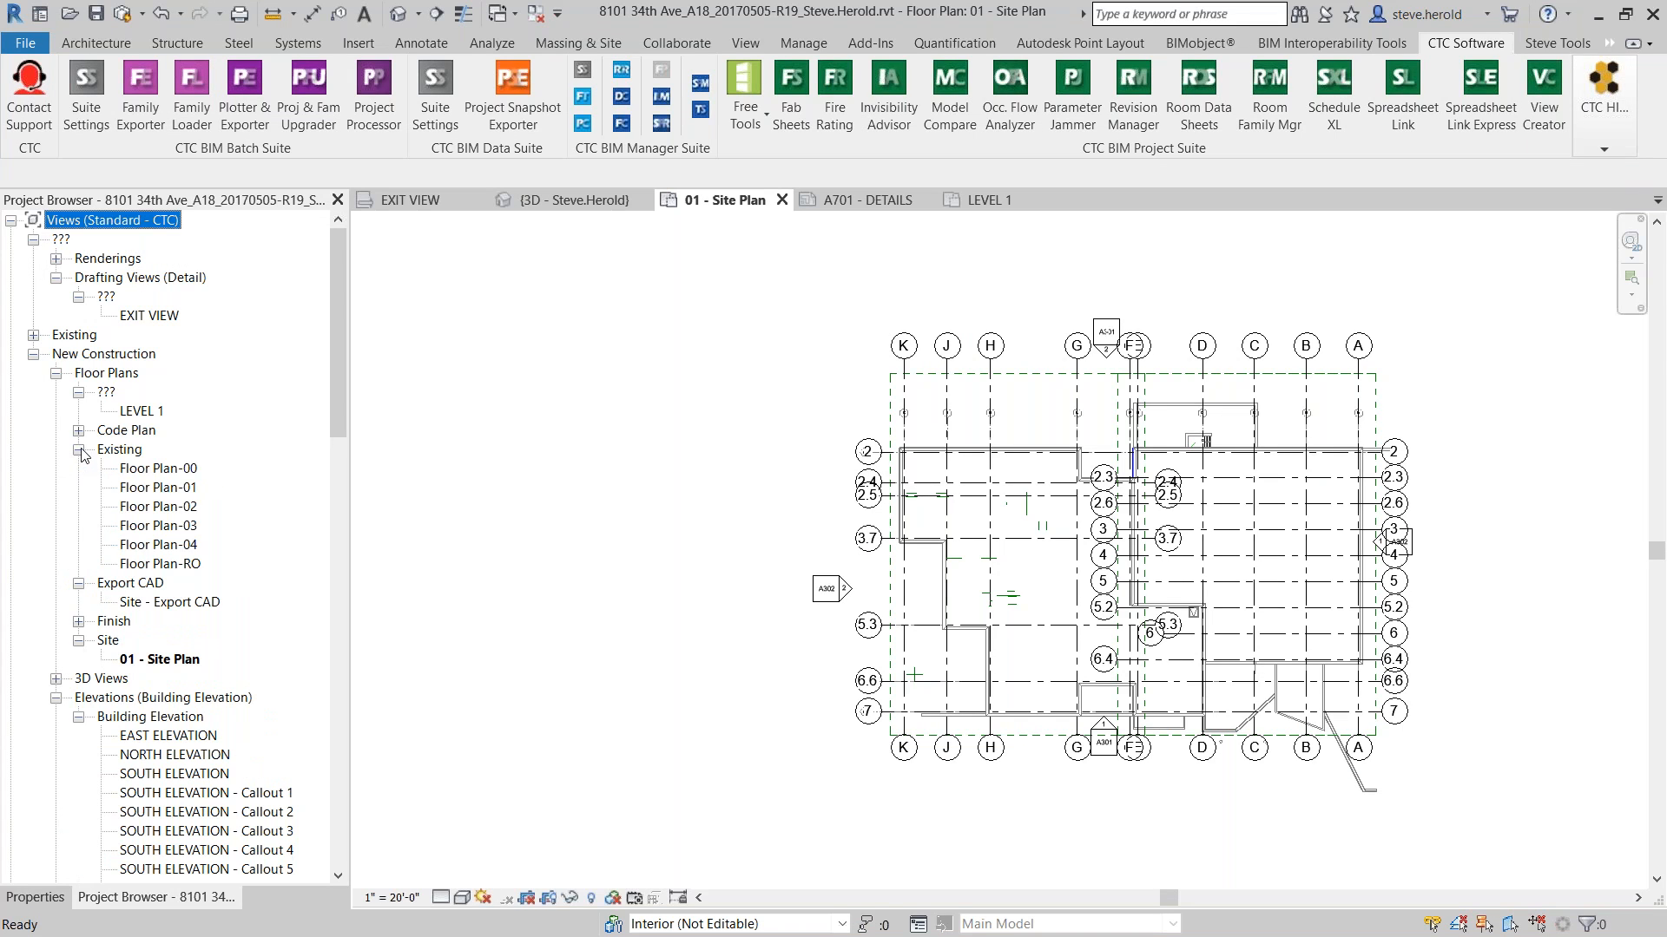
{"action": "left_click", "coordinate": [156, 487]}
{"action": "scroll", "coordinate": [122, 547], "scroll_direction": "down", "scroll_amount": 1}
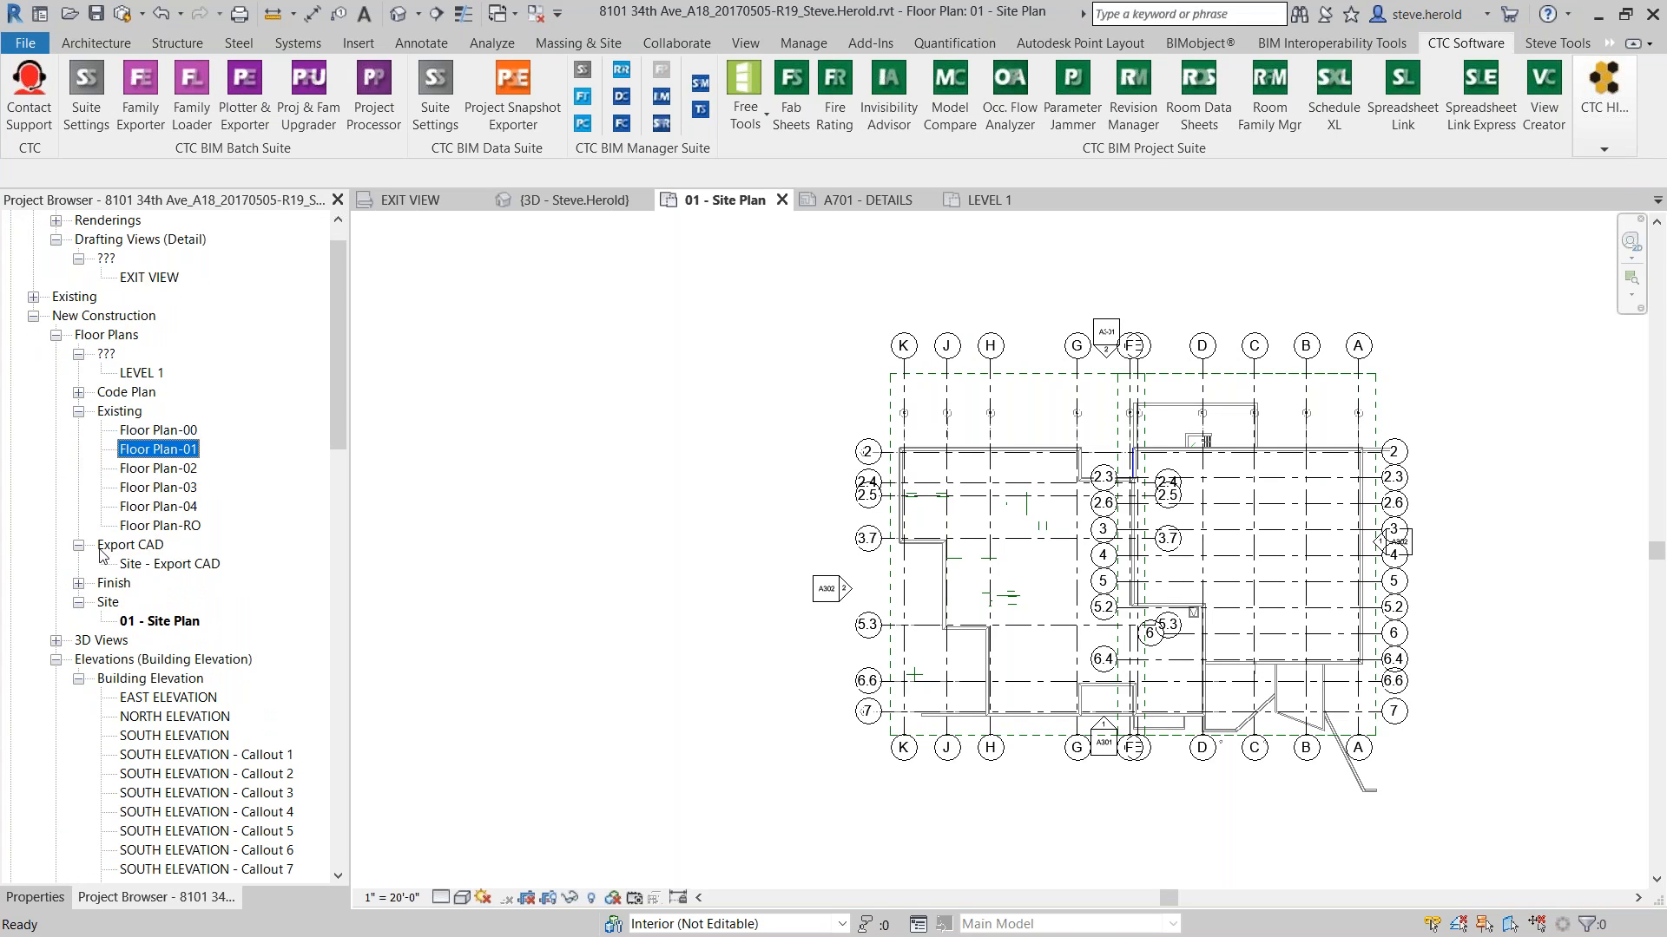
{"action": "left_click", "coordinate": [78, 392]}
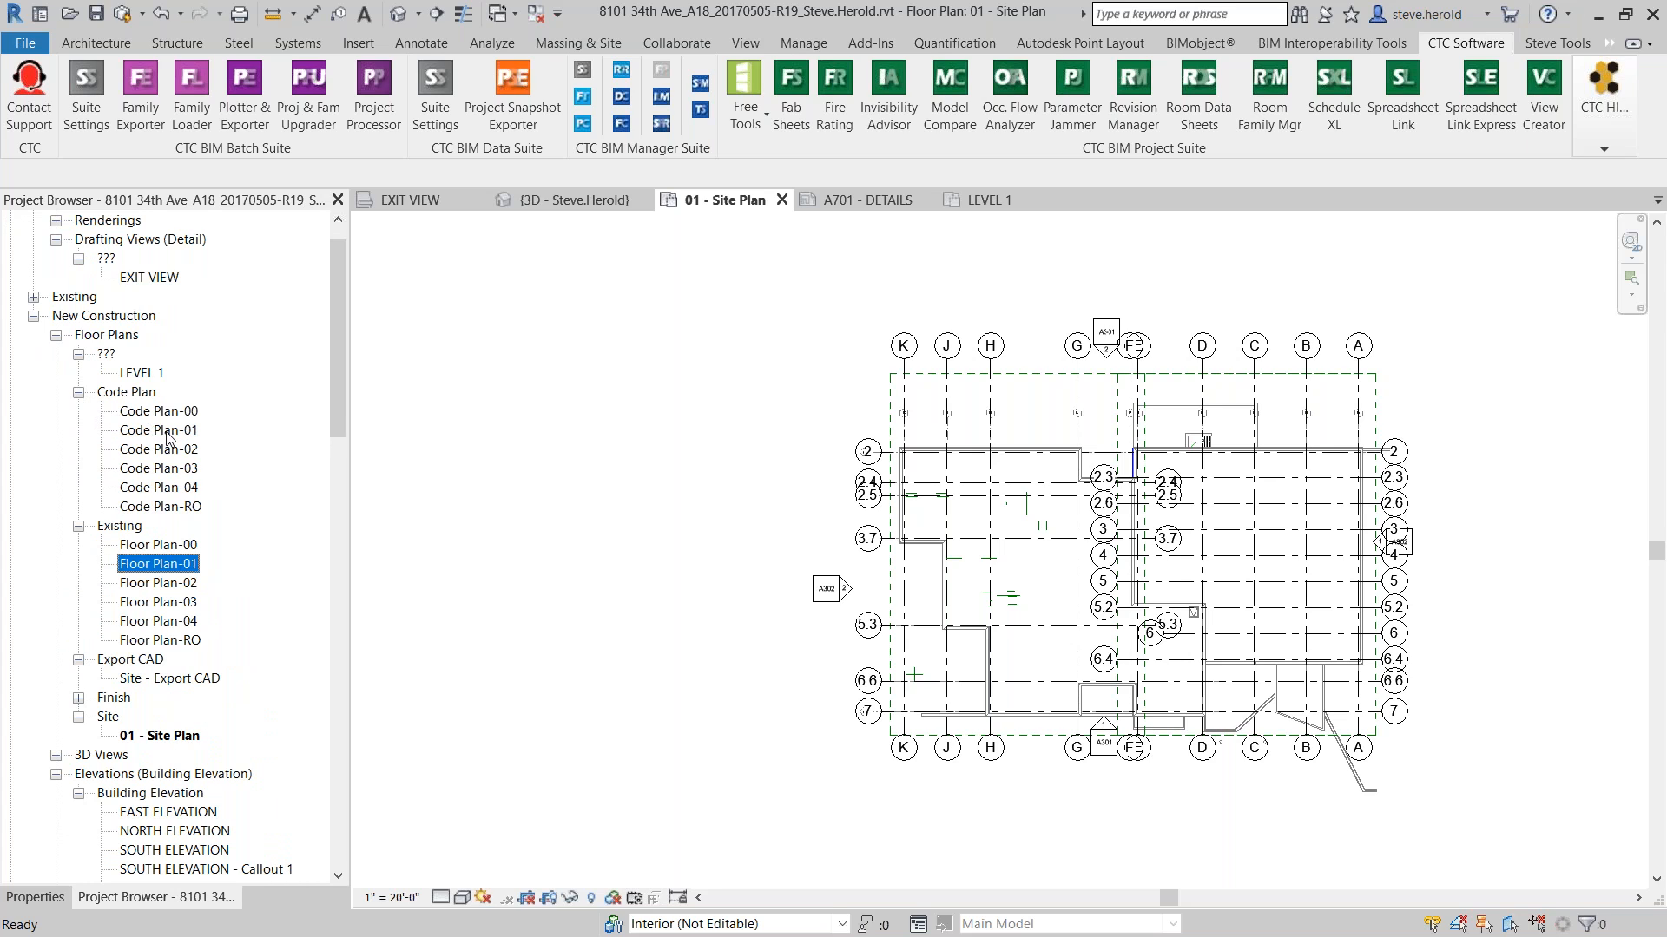
{"action": "scroll", "coordinate": [167, 438], "scroll_direction": "down", "scroll_amount": 1}
{"action": "left_click", "coordinate": [164, 395]}
{"action": "scroll", "coordinate": [152, 491], "scroll_direction": "down", "scroll_amount": 1}
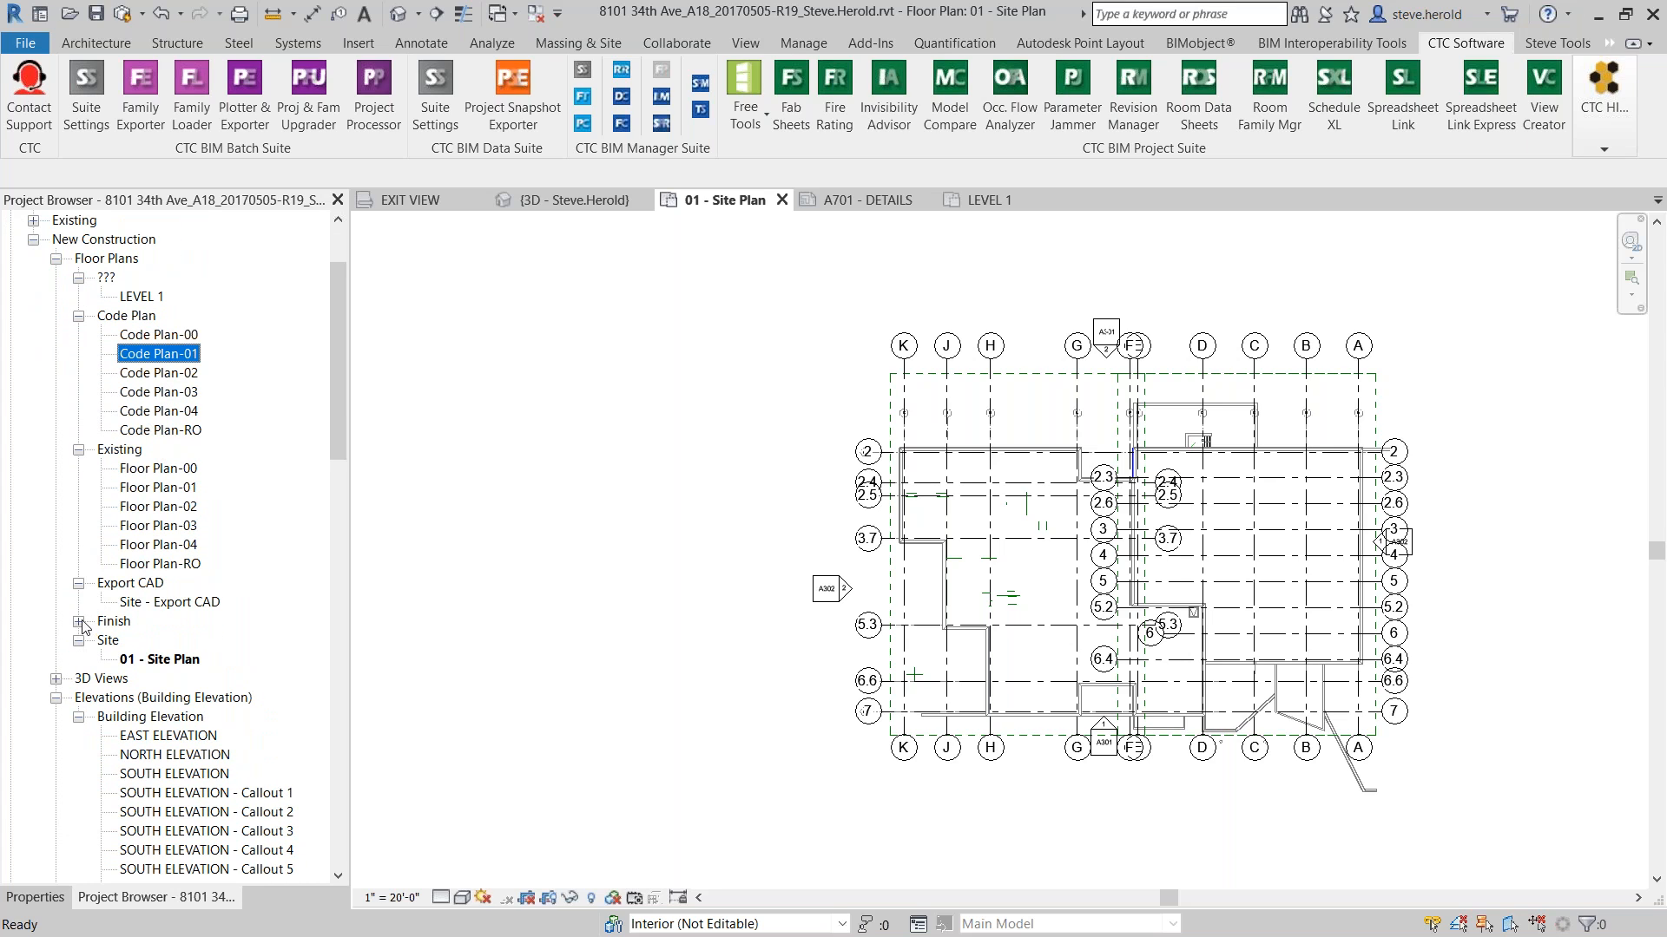
{"action": "left_click", "coordinate": [78, 621]}
{"action": "scroll", "coordinate": [156, 590], "scroll_direction": "down", "scroll_amount": 3}
{"action": "left_click", "coordinate": [163, 566]}
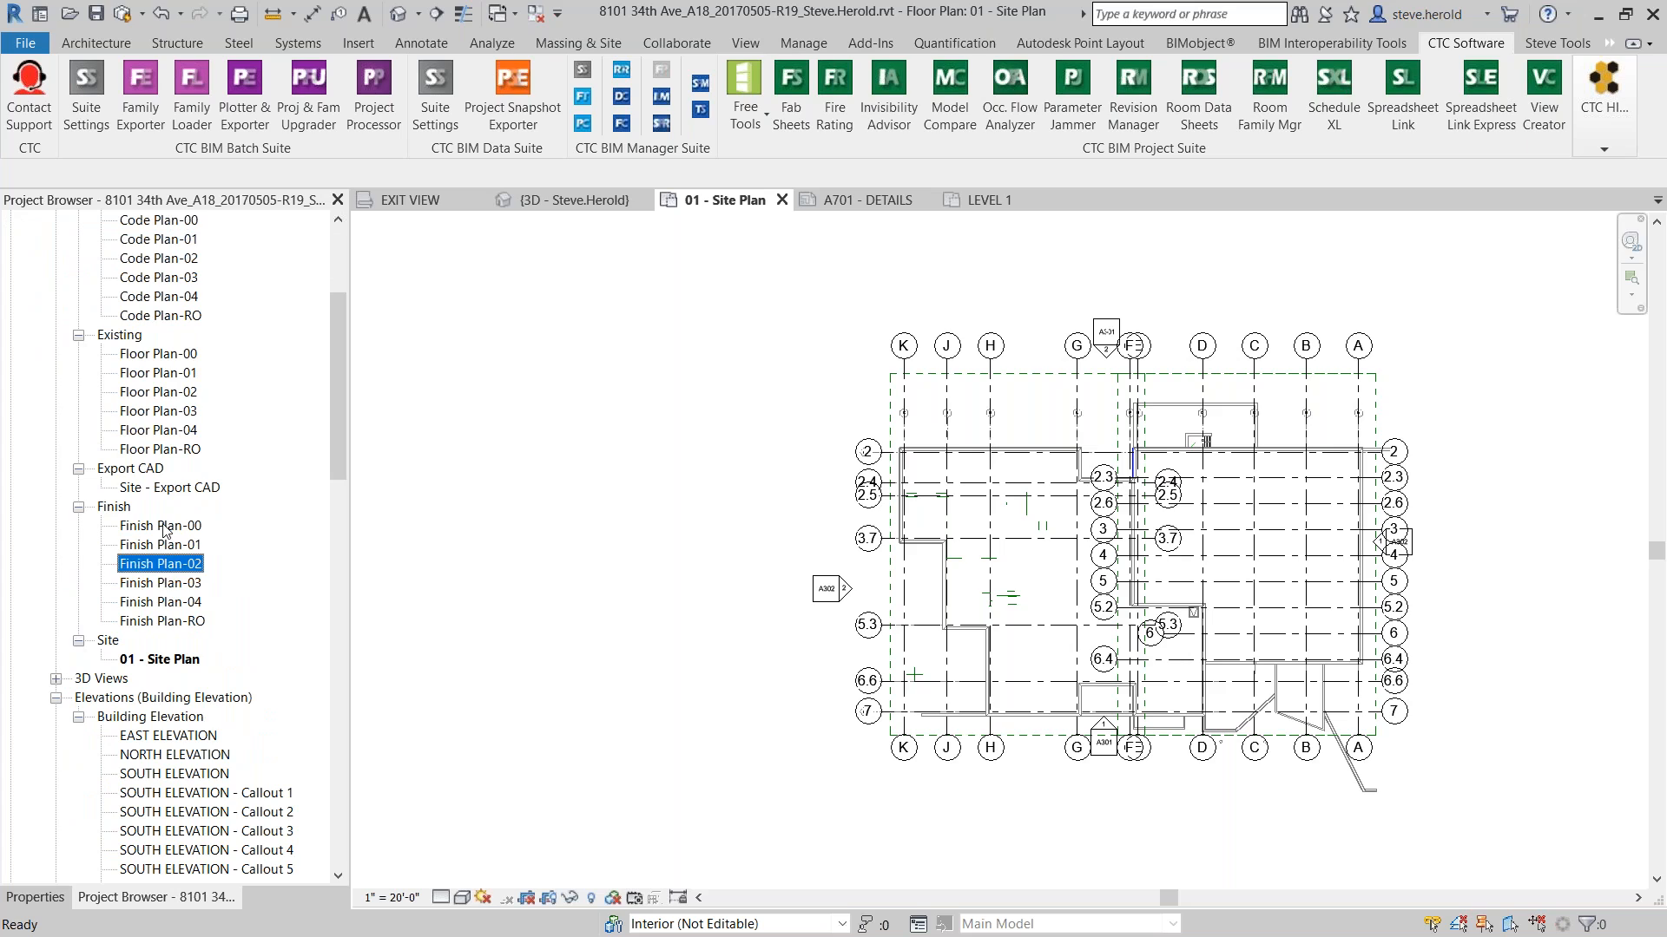
{"action": "scroll", "coordinate": [165, 434], "scroll_direction": "down", "scroll_amount": 1}
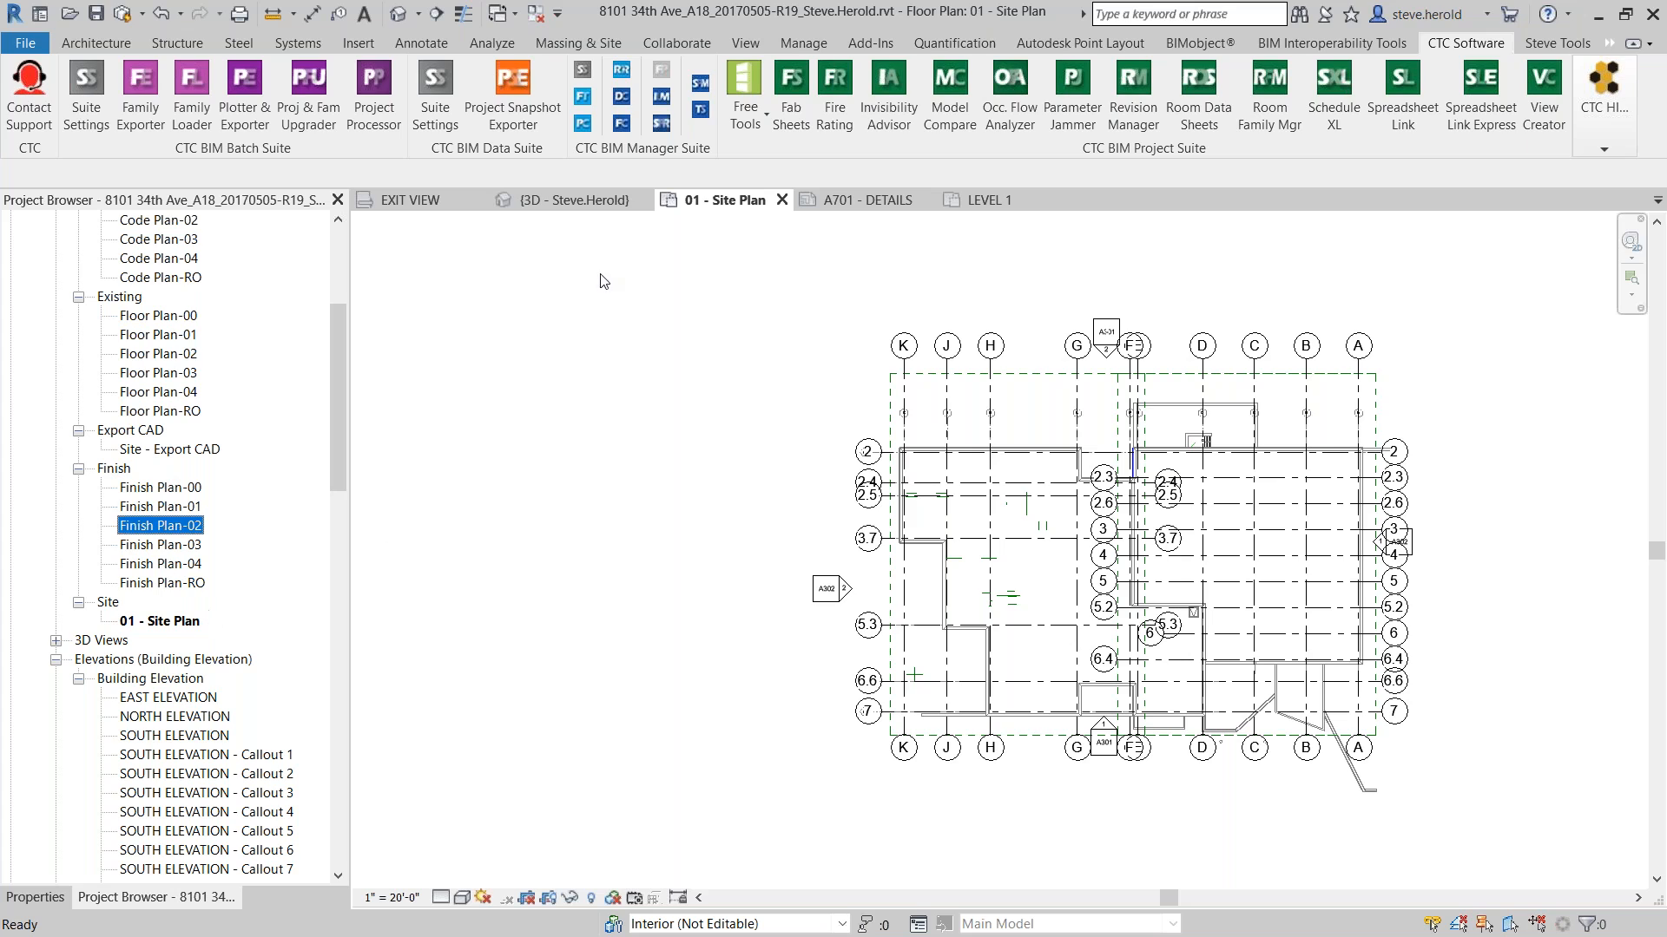
{"action": "scroll", "coordinate": [131, 390], "scroll_direction": "up", "scroll_amount": 2}
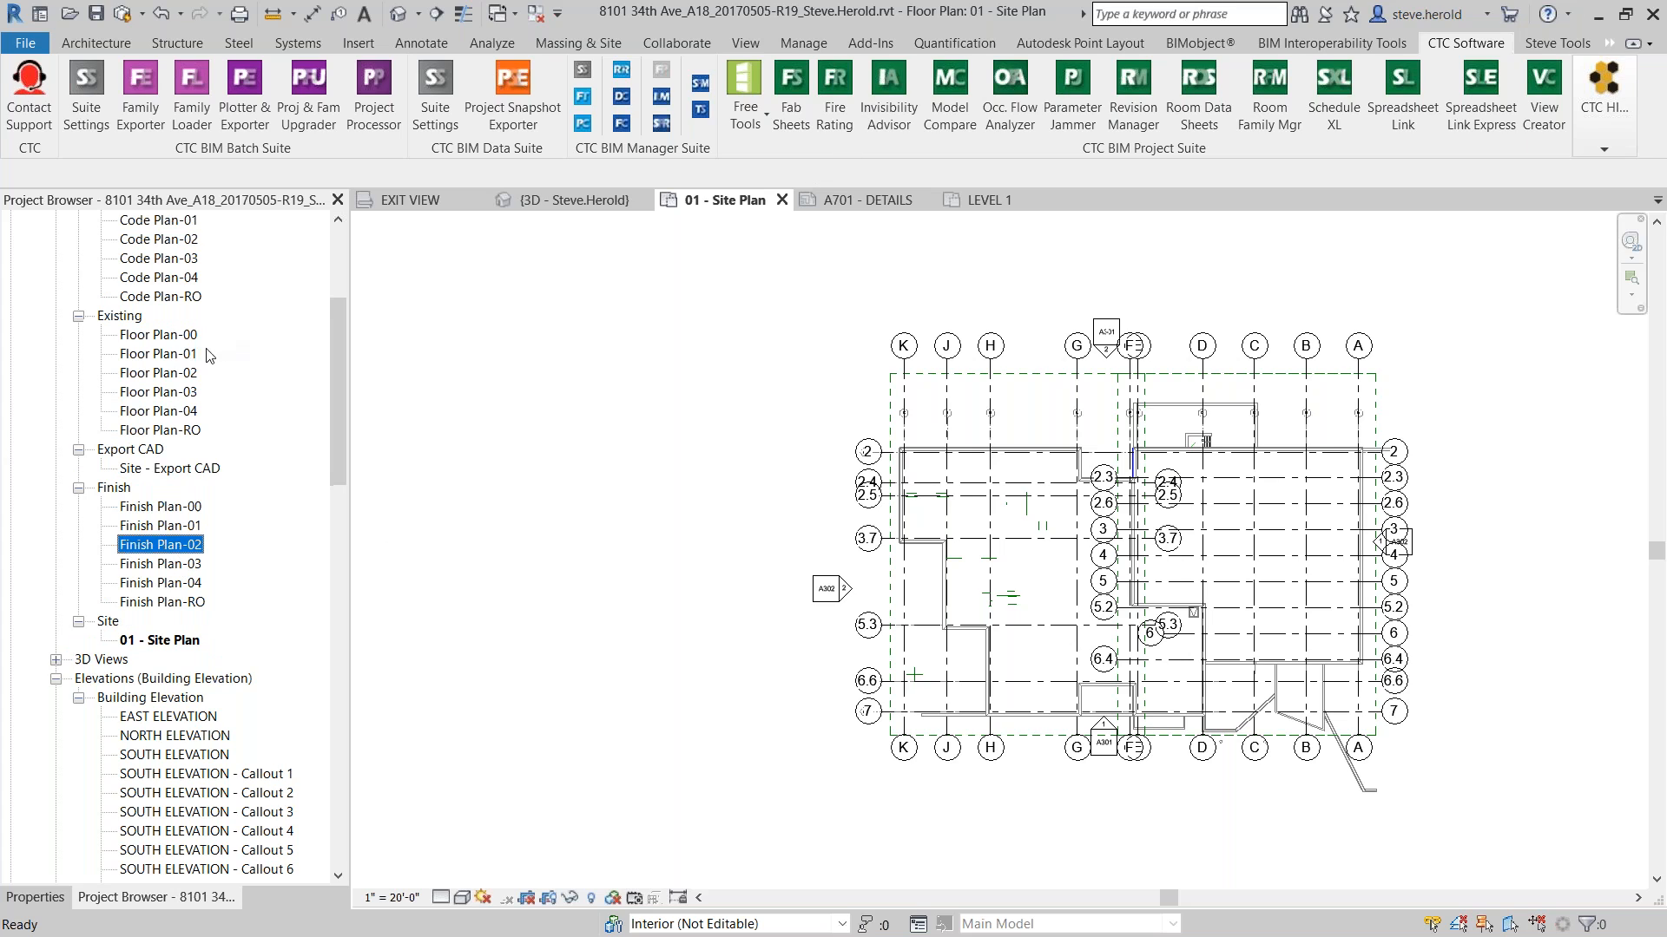
Open the Floor Plan-00 and Floor Plan-01 views of the Existing group and examine their layouts
{"action": "double_click", "coordinate": [161, 393]}
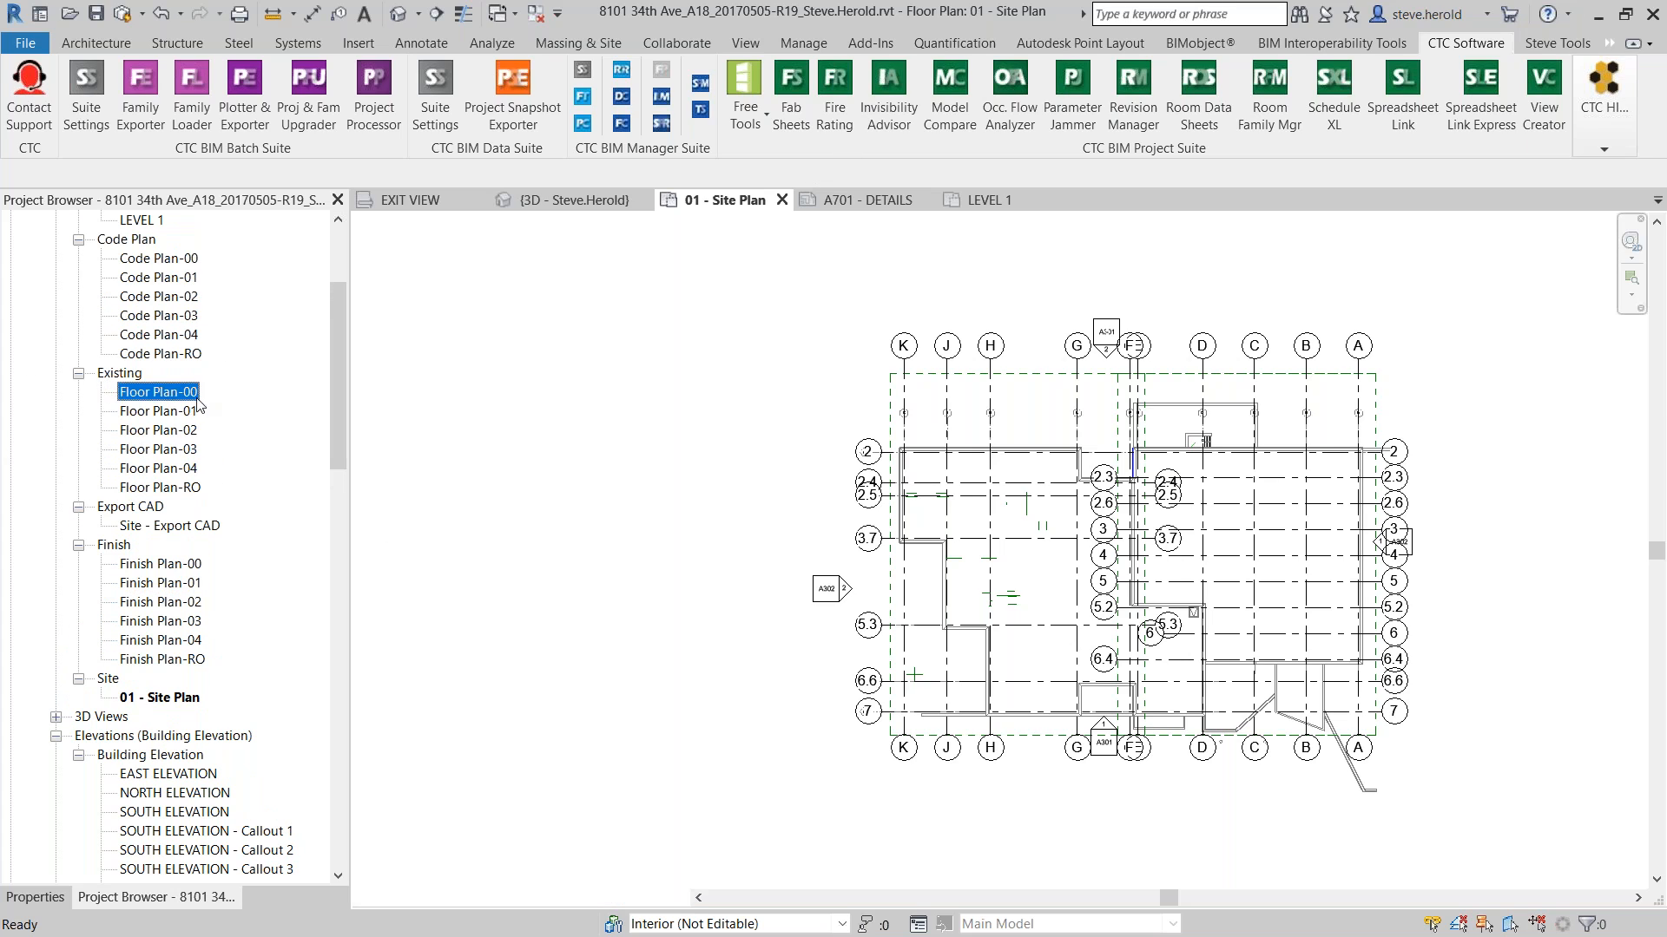
{"action": "scroll", "coordinate": [1266, 439], "scroll_direction": "up", "scroll_amount": 5}
{"action": "middle_click_drag", "start_coordinate": [1428, 475], "coordinate": [924, 568]}
{"action": "scroll", "coordinate": [825, 367], "scroll_direction": "up", "scroll_amount": 2}
{"action": "scroll", "coordinate": [799, 425], "scroll_direction": "down", "scroll_amount": 4}
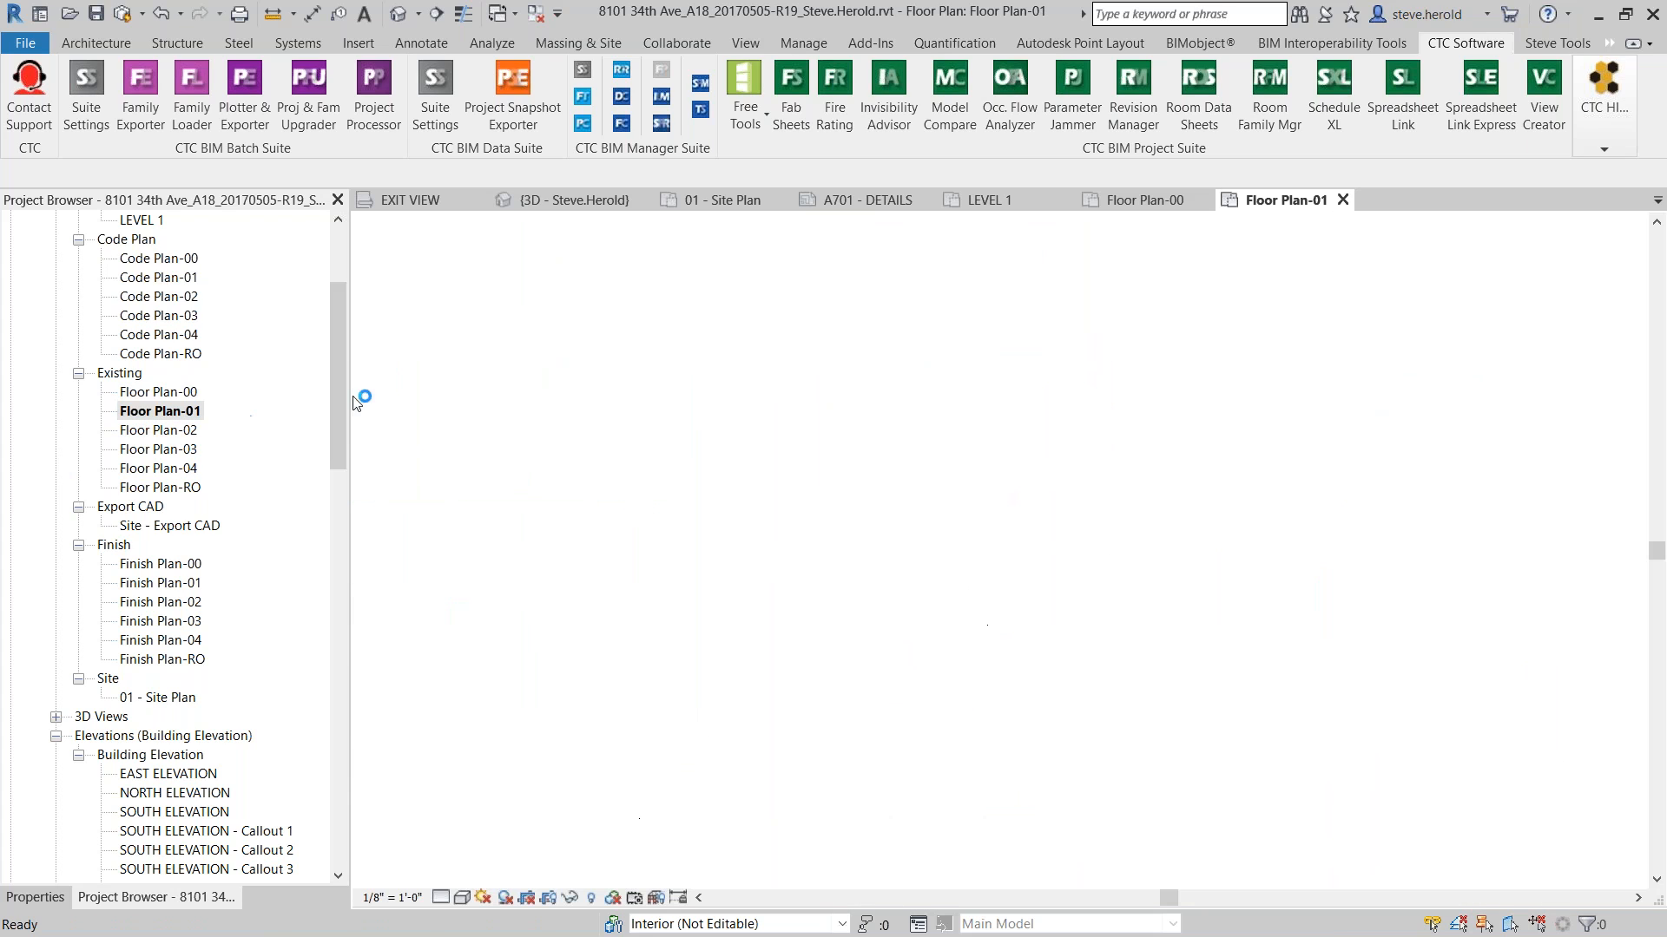
{"action": "scroll", "coordinate": [704, 443], "scroll_direction": "up", "scroll_amount": 4}
{"action": "scroll", "coordinate": [703, 438], "scroll_direction": "up", "scroll_amount": 3}
{"action": "scroll", "coordinate": [859, 530], "scroll_direction": "down", "scroll_amount": 6}
{"action": "middle_click_drag", "start_coordinate": [832, 542], "coordinate": [851, 600]}
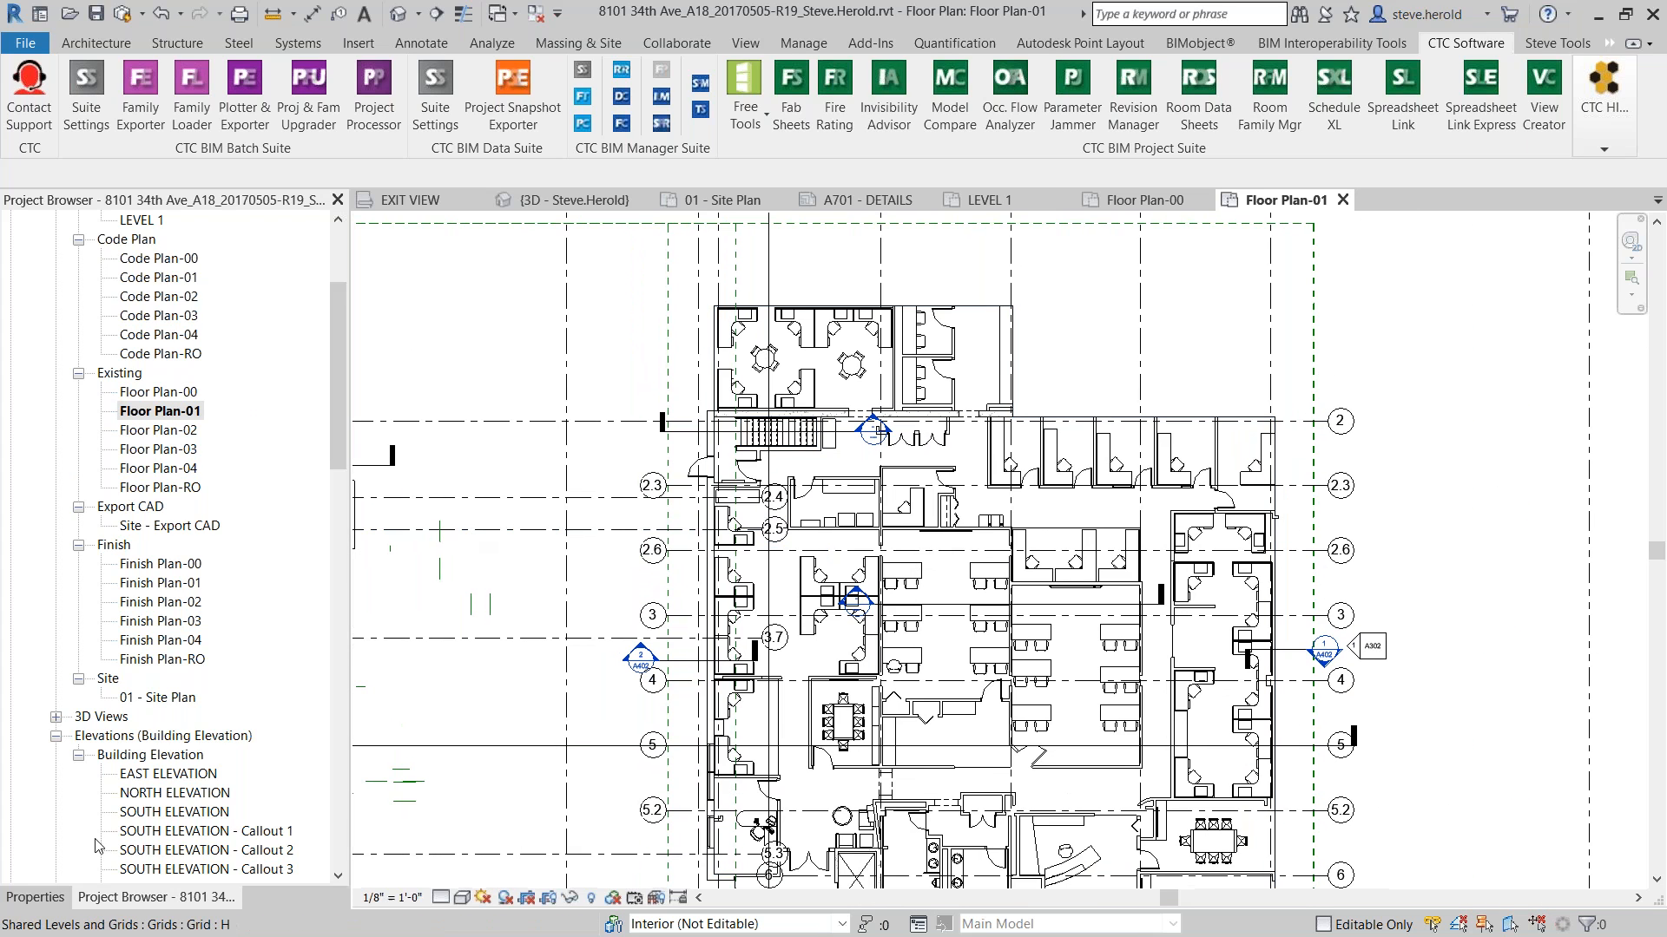
Check the view template in the properties of Floor Plan-01 and inspect the plan's detail and overall extents
{"action": "left_click", "coordinate": [34, 896]}
{"action": "scroll", "coordinate": [186, 608], "scroll_direction": "down", "scroll_amount": 7}
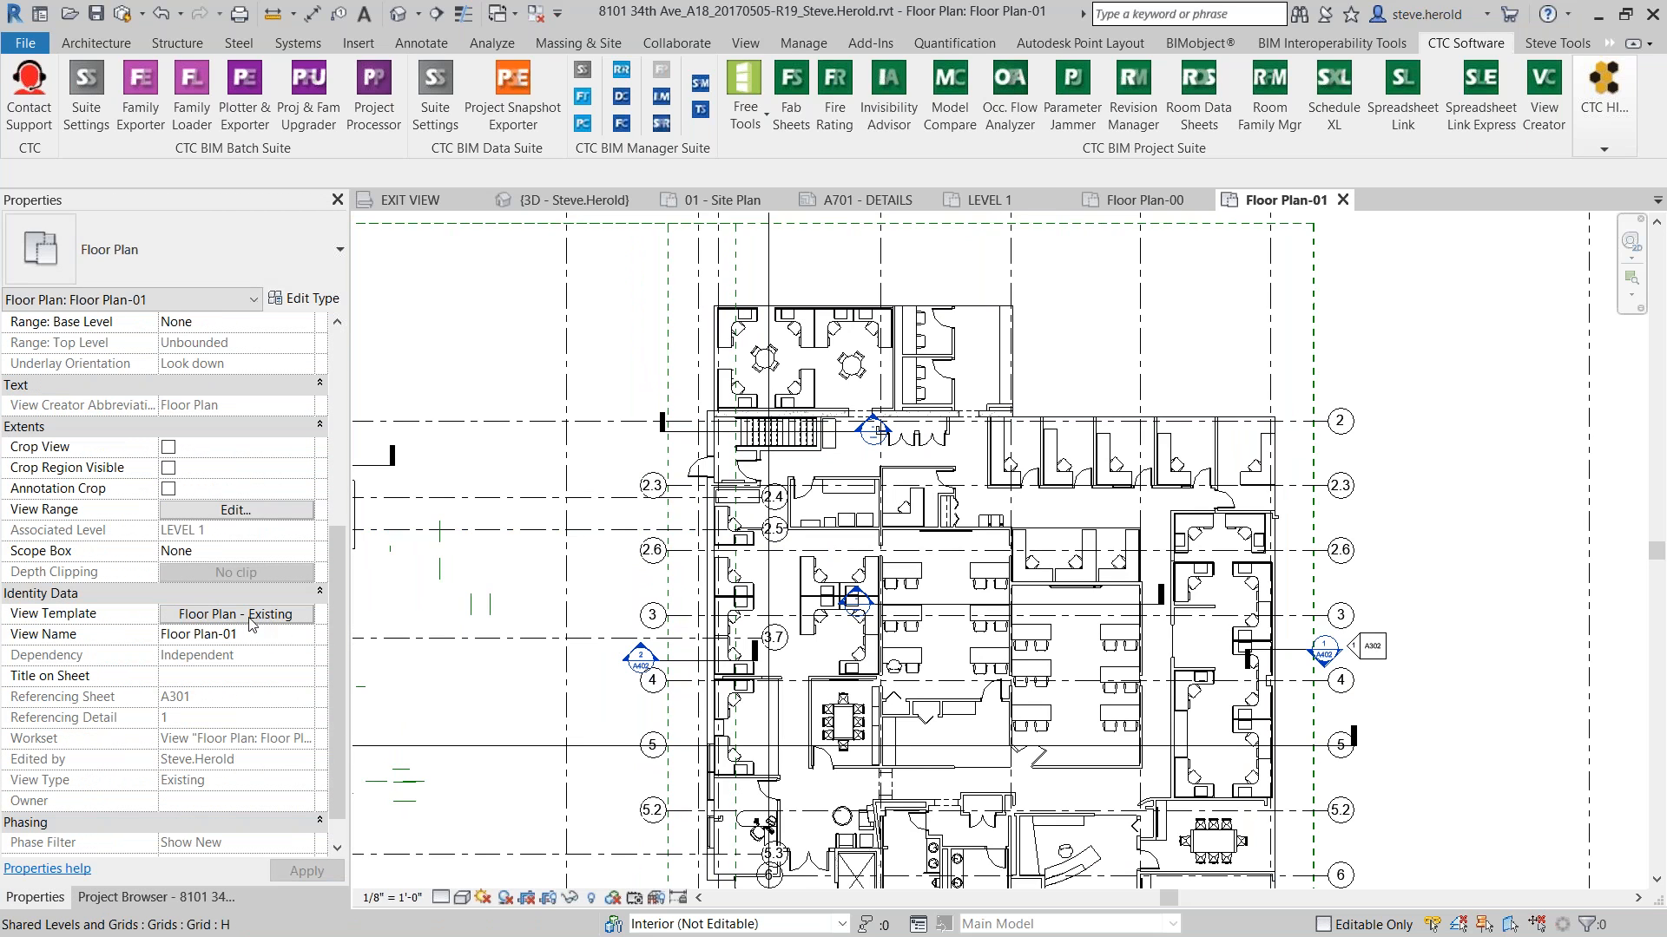
{"action": "scroll", "coordinate": [801, 483], "scroll_direction": "up", "scroll_amount": 2}
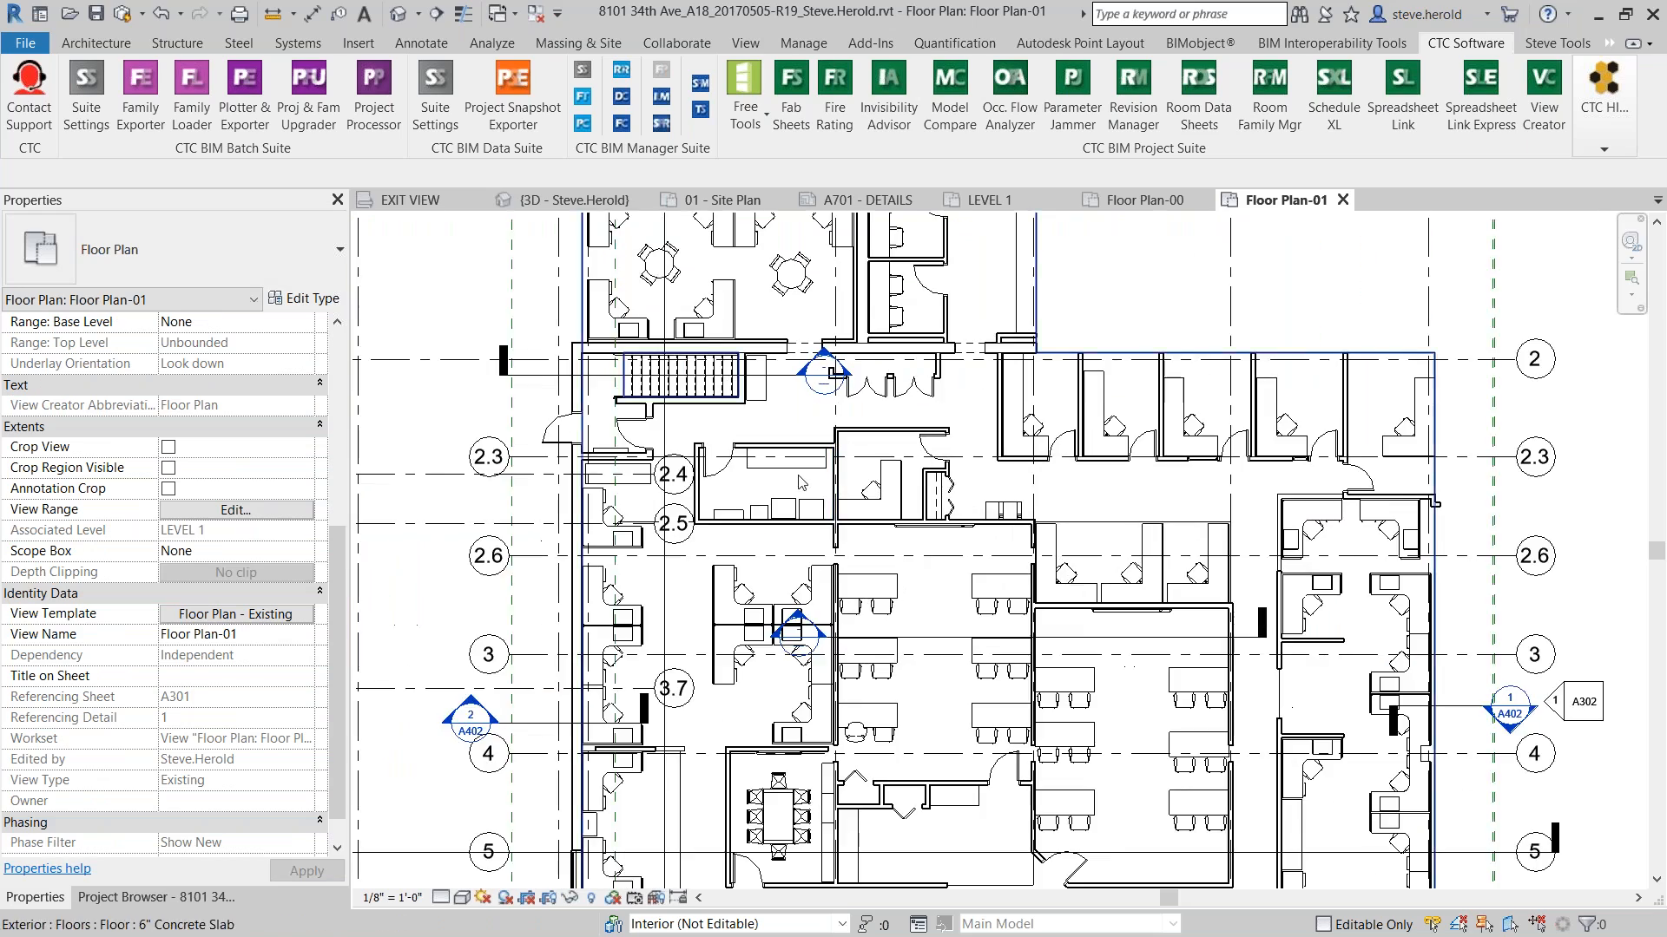
{"action": "scroll", "coordinate": [800, 482], "scroll_direction": "up", "scroll_amount": 2}
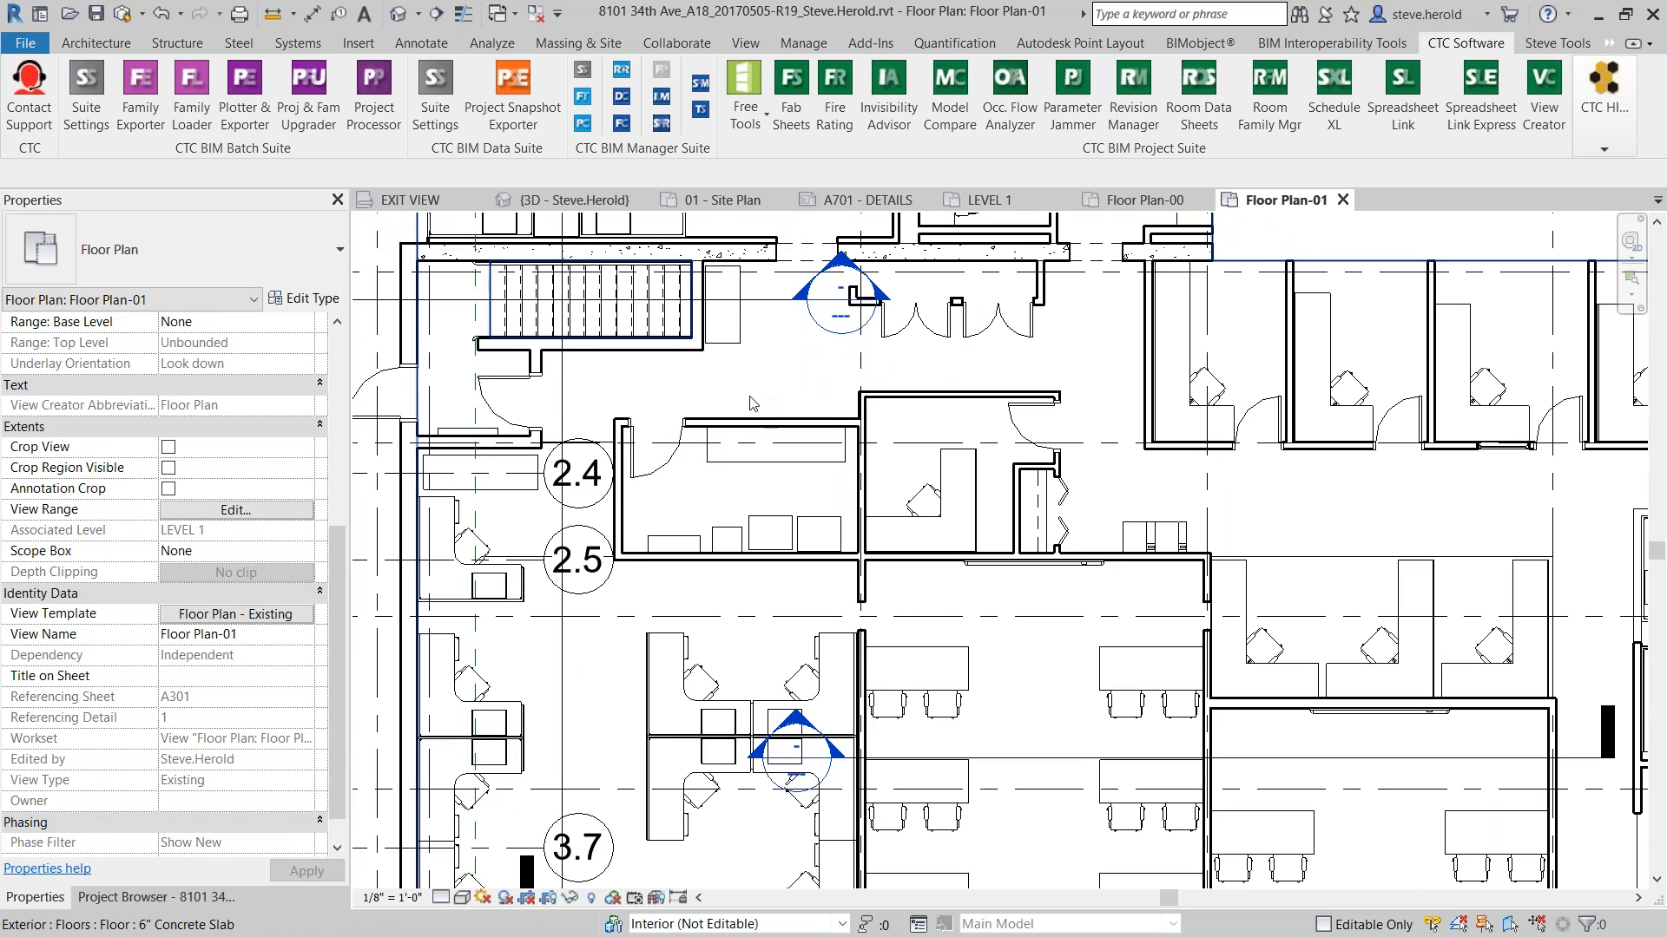
{"action": "scroll", "coordinate": [712, 451], "scroll_direction": "down", "scroll_amount": 5}
{"action": "middle_click_drag", "start_coordinate": [616, 486], "coordinate": [637, 503]}
{"action": "scroll", "coordinate": [859, 424], "scroll_direction": "down", "scroll_amount": 2}
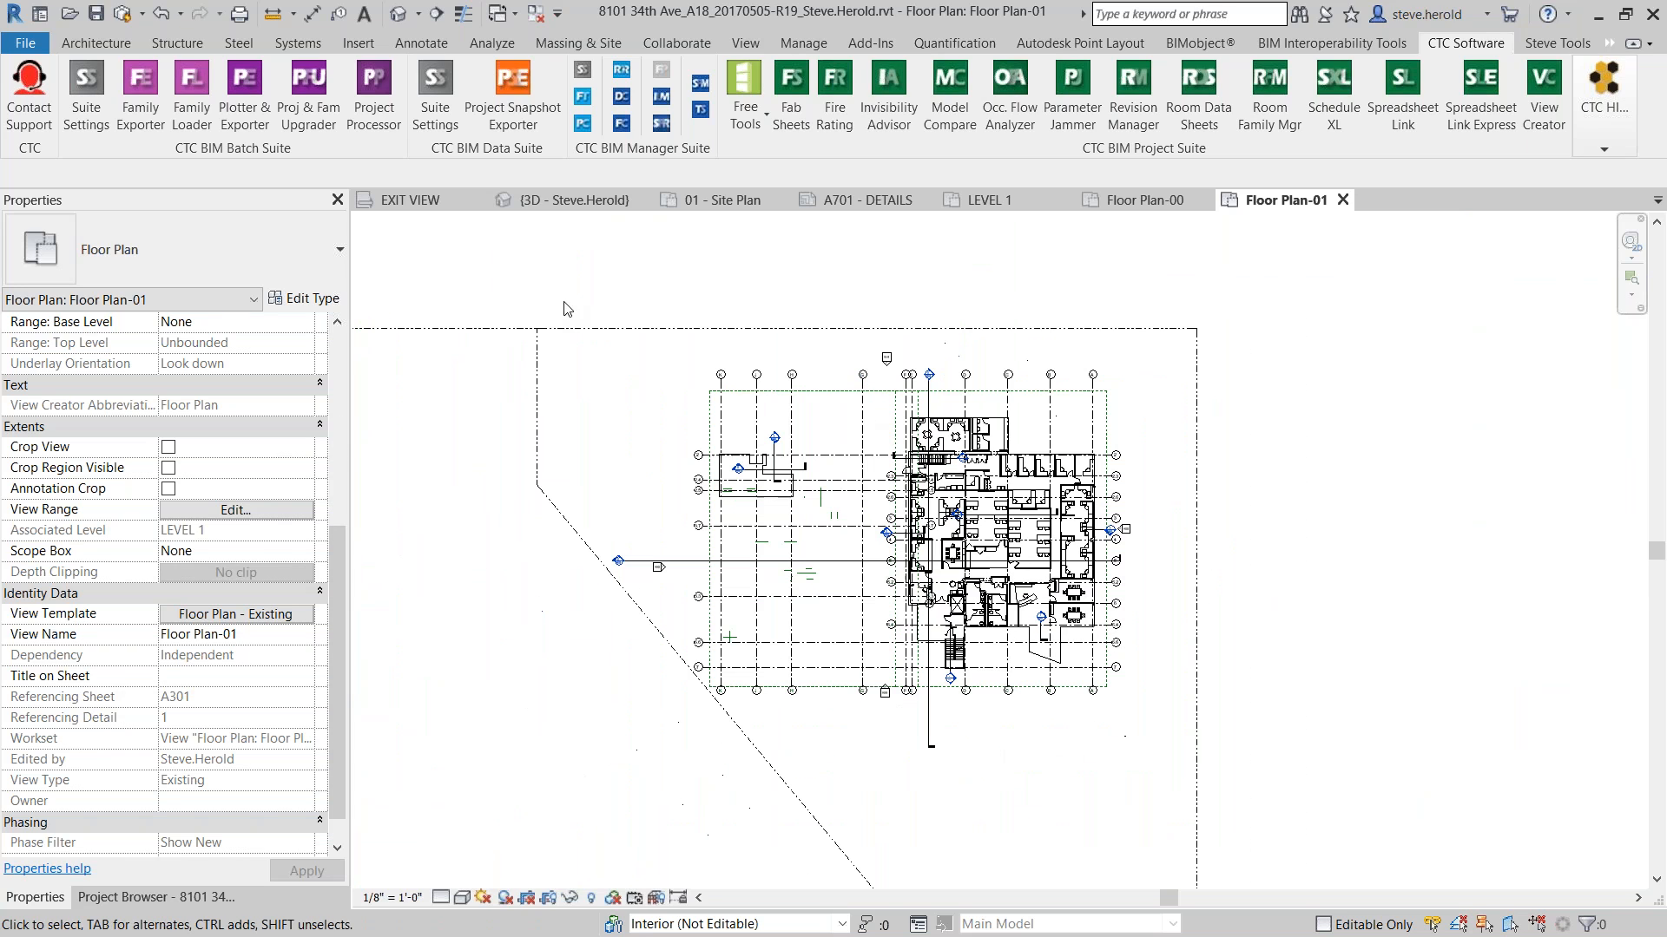
Examine the building and its scope boxes from several angles in the 3D view, selecting the Area B scope box
{"action": "left_click", "coordinate": [573, 201]}
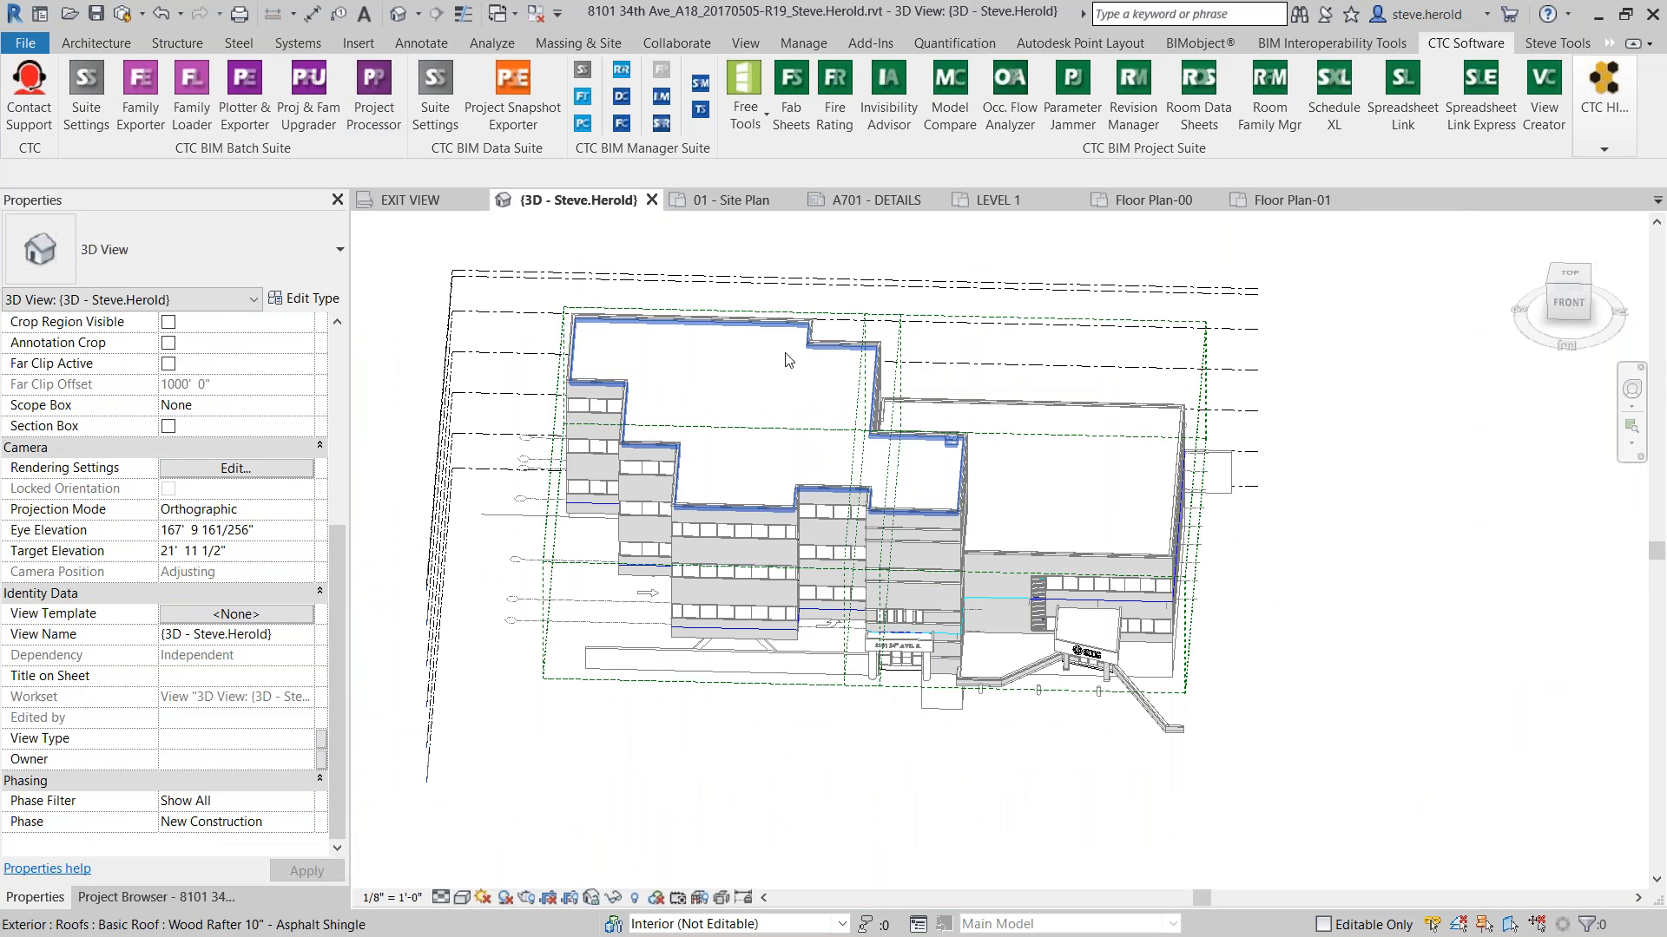
{"action": "middle_click_drag", "start_coordinate": [955, 573], "coordinate": [586, 354], "text": "shift"}
{"action": "middle_click_drag", "start_coordinate": [702, 413], "coordinate": [578, 404], "text": "shift"}
{"action": "middle_click_drag", "start_coordinate": [759, 452], "coordinate": [595, 431], "text": "shift"}
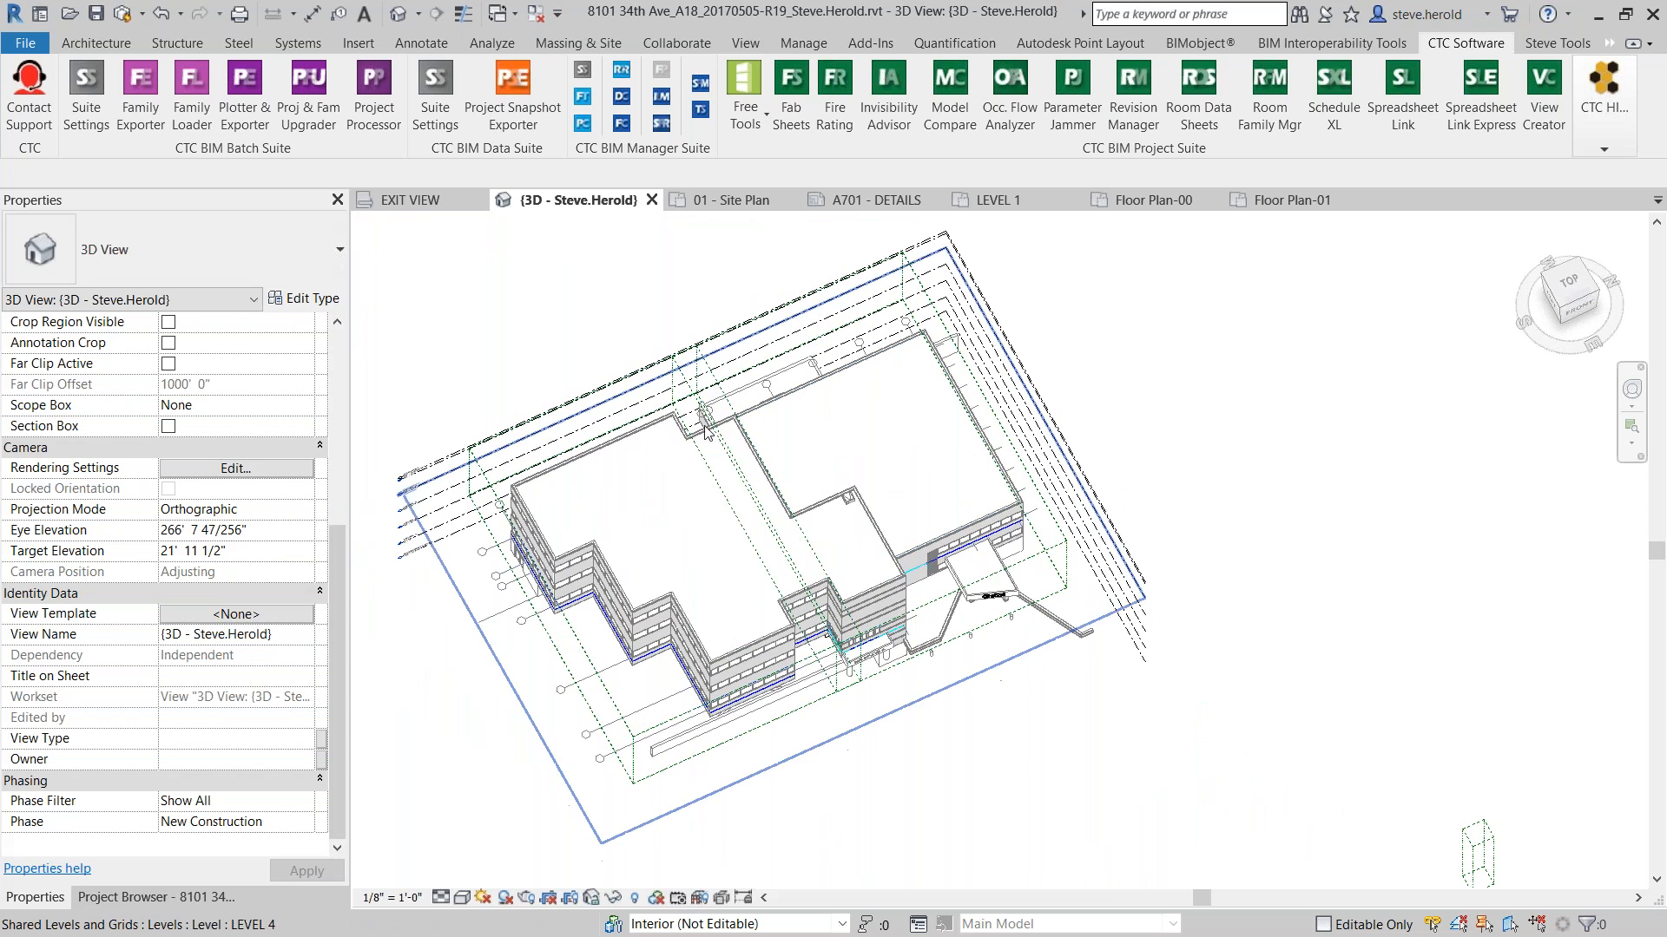
{"action": "middle_click_drag", "start_coordinate": [531, 519], "coordinate": [1033, 360], "text": "shift"}
{"action": "scroll", "coordinate": [834, 481], "scroll_direction": "up", "scroll_amount": 5}
{"action": "scroll", "coordinate": [840, 418], "scroll_direction": "up", "scroll_amount": 3}
{"action": "left_click", "coordinate": [703, 369]}
{"action": "middle_click_drag", "start_coordinate": [886, 447], "coordinate": [1006, 542], "text": "shift"}
{"action": "scroll", "coordinate": [776, 384], "scroll_direction": "down", "scroll_amount": 3}
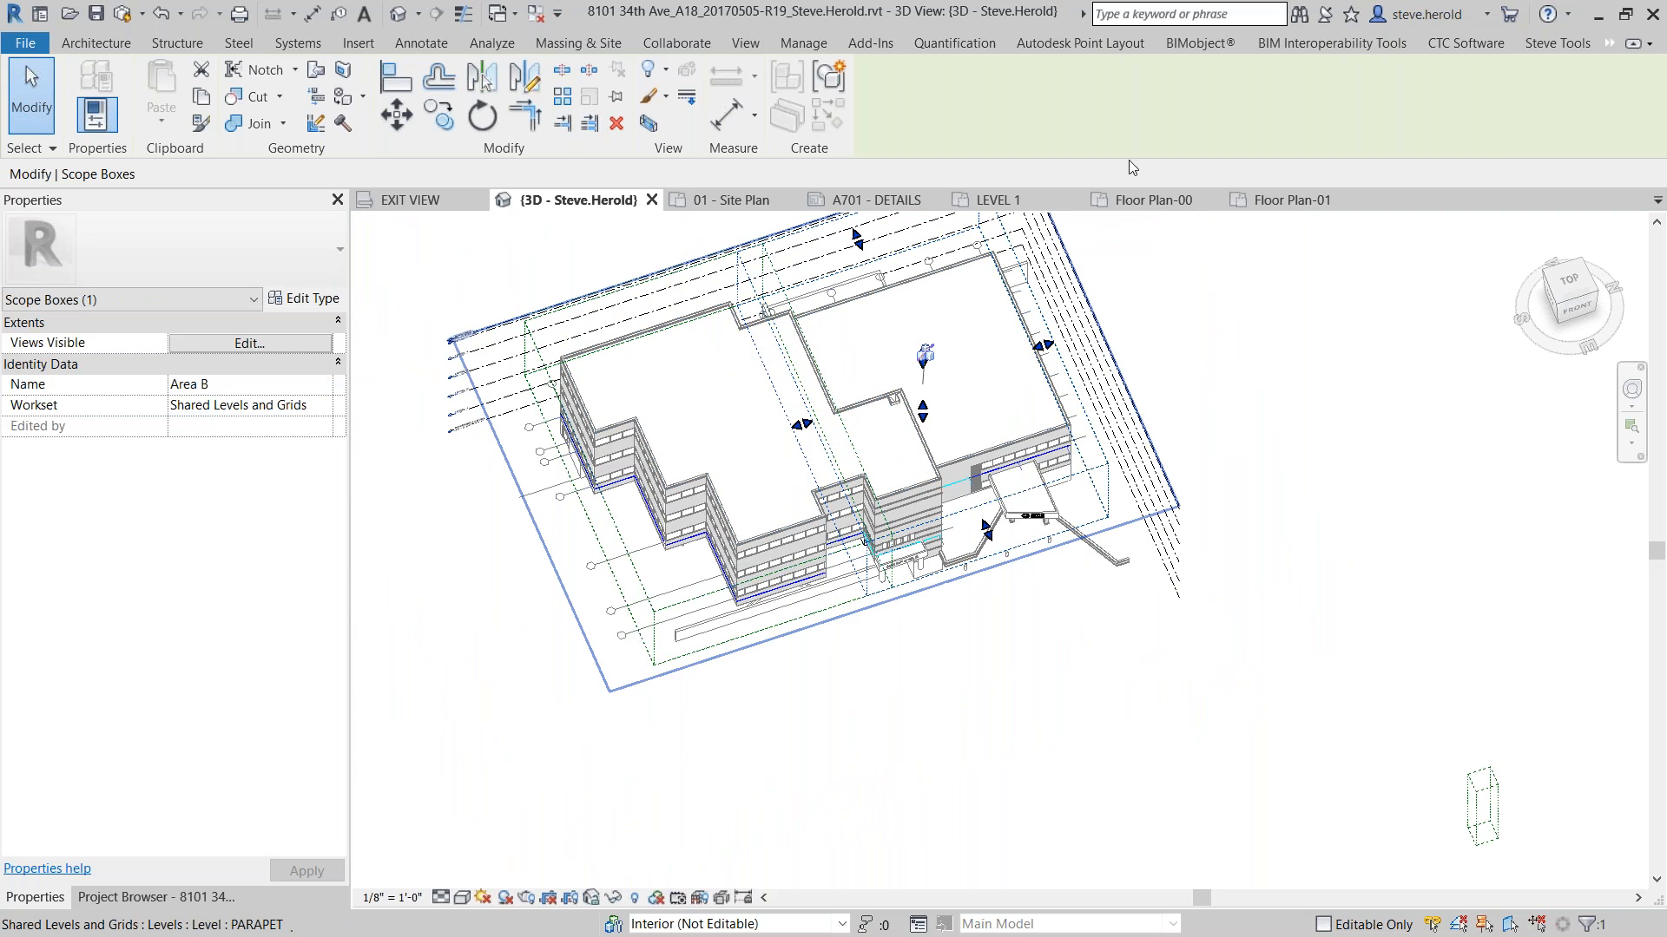
Reopen View Creator and look at the views and scope boxes offered for dependent view creation
{"action": "left_click", "coordinate": [1466, 42]}
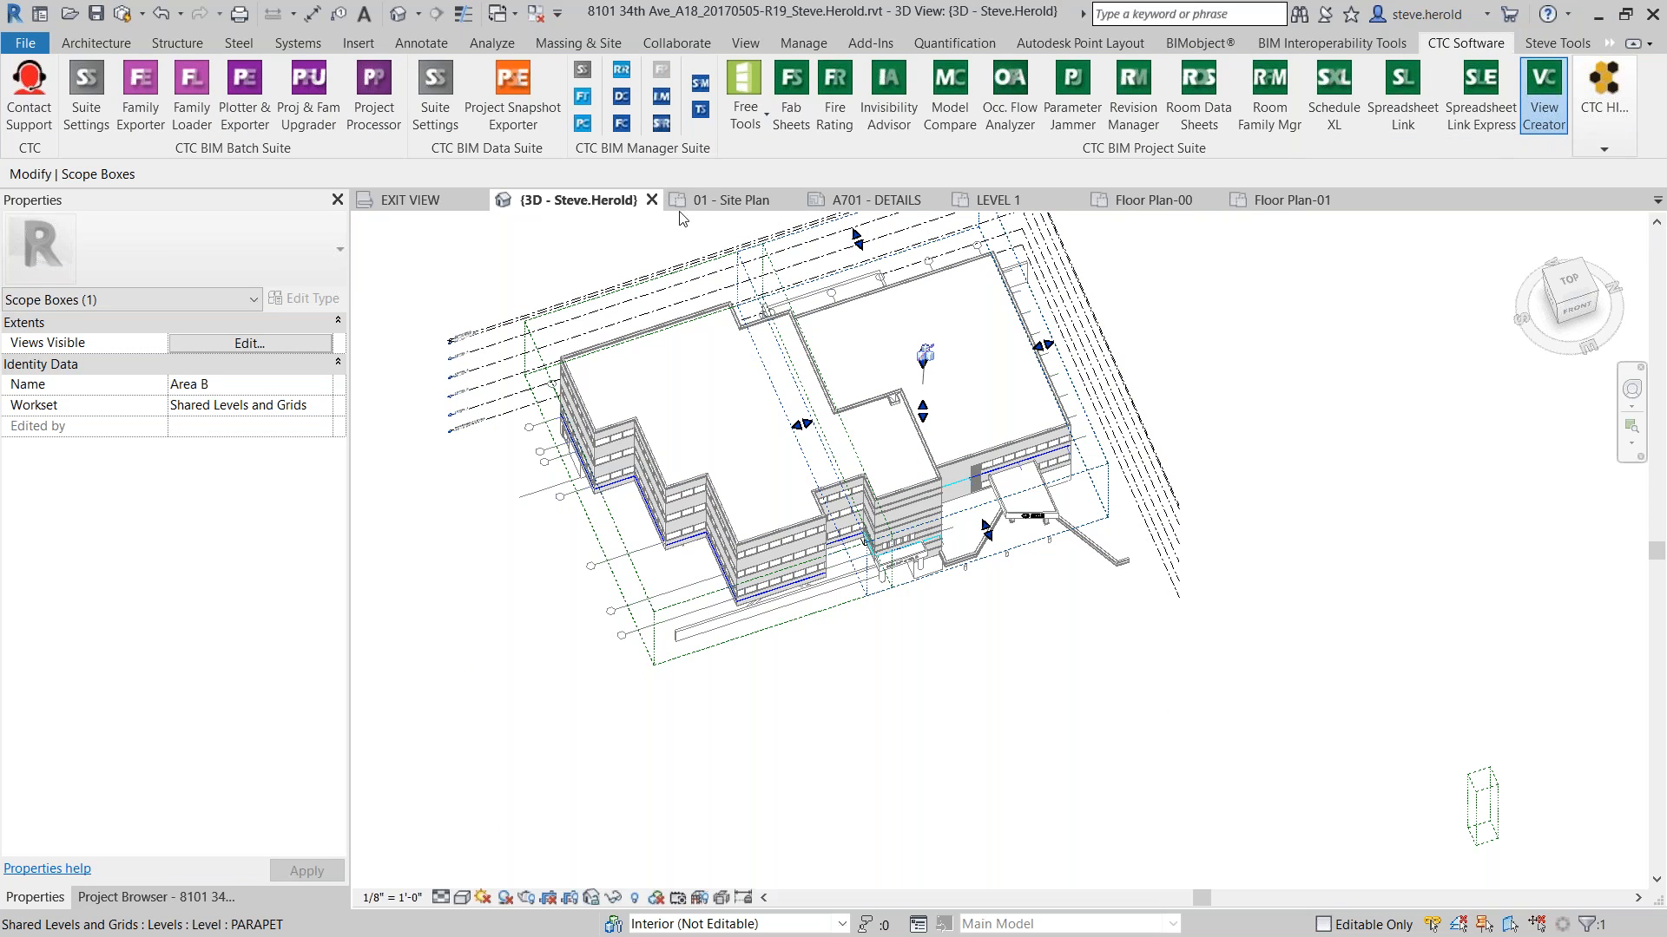
{"action": "left_click", "coordinate": [1538, 116]}
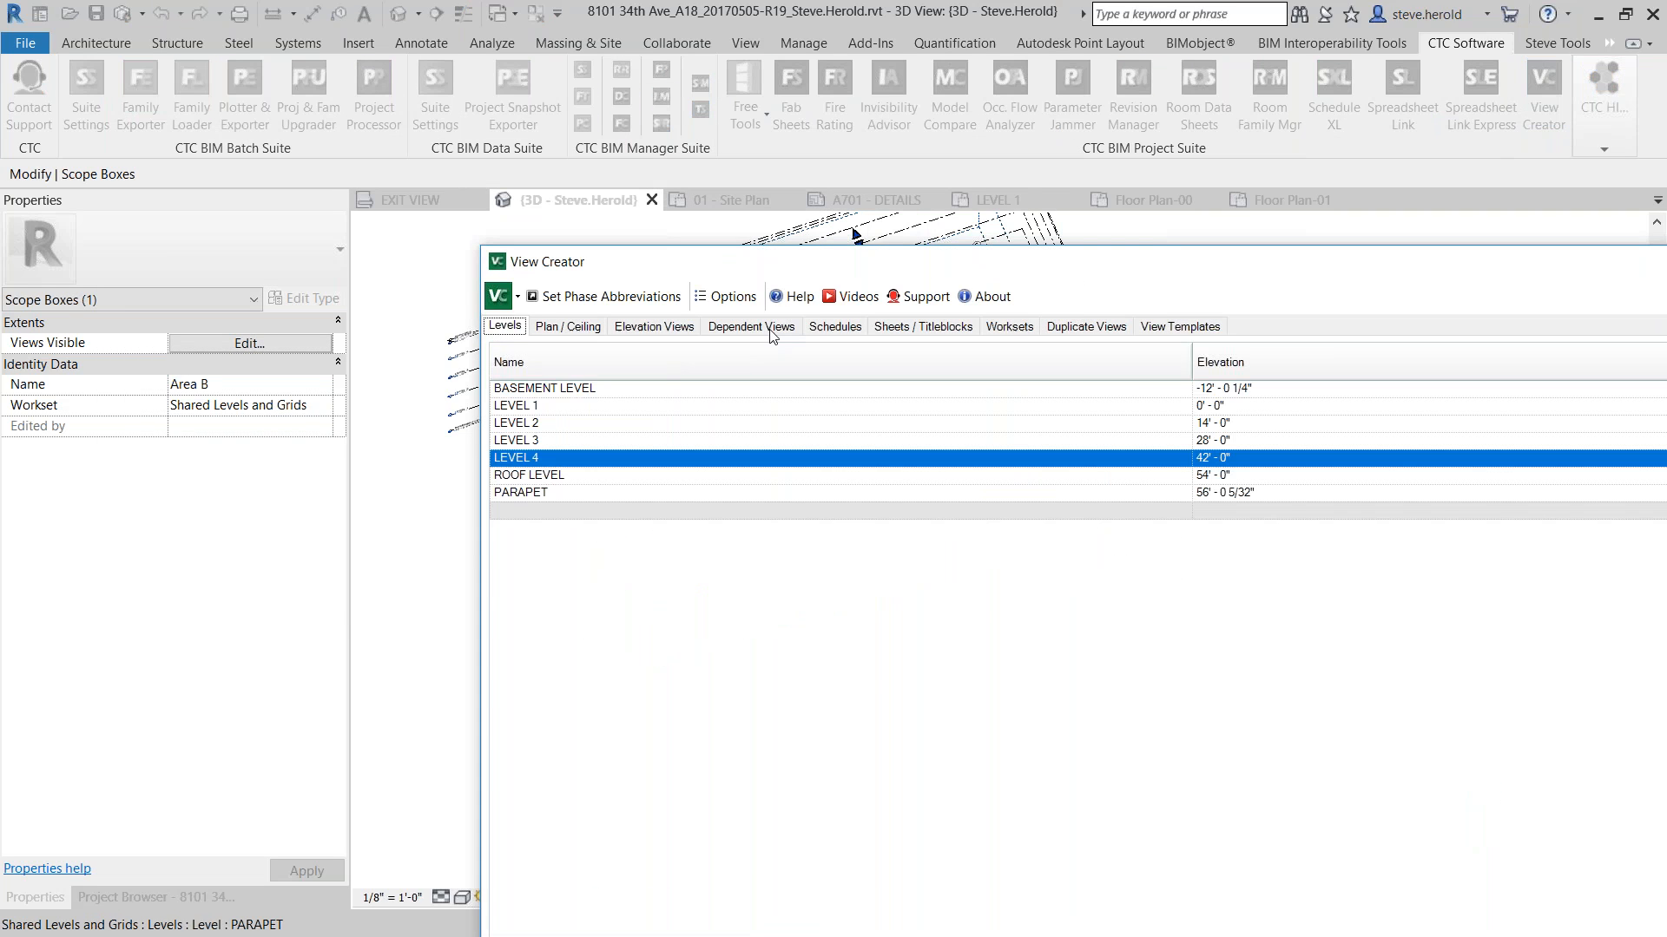
{"action": "left_click", "coordinate": [770, 330]}
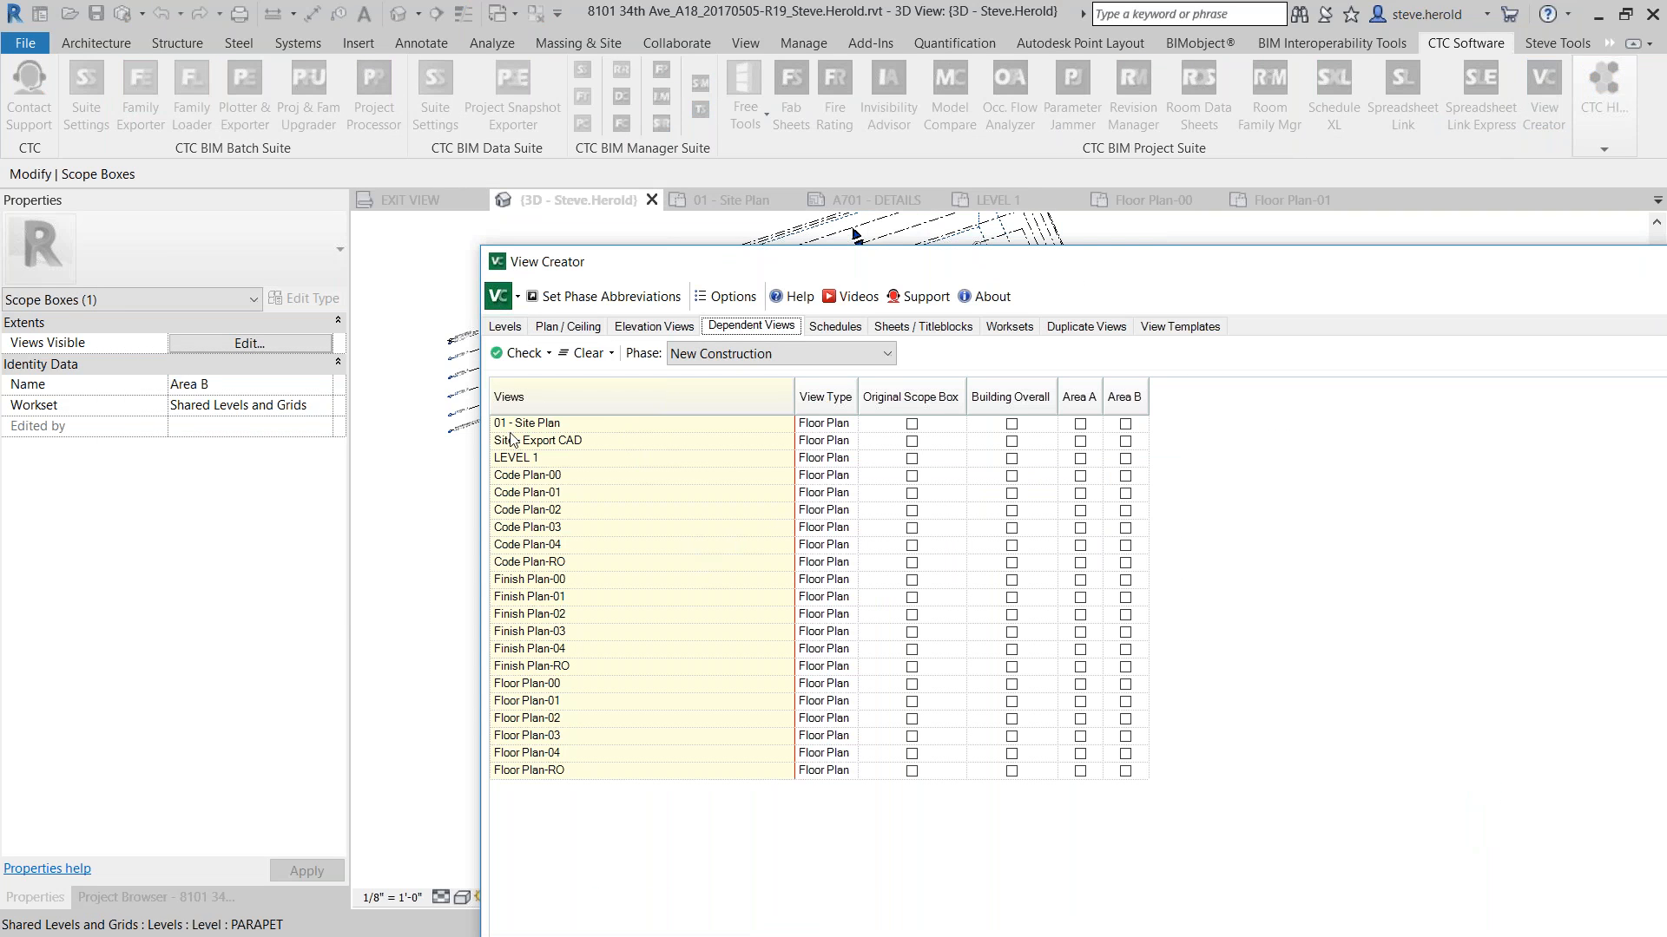
Choose the Floor Plan - General view template for creating plan views
{"action": "left_click", "coordinate": [590, 328]}
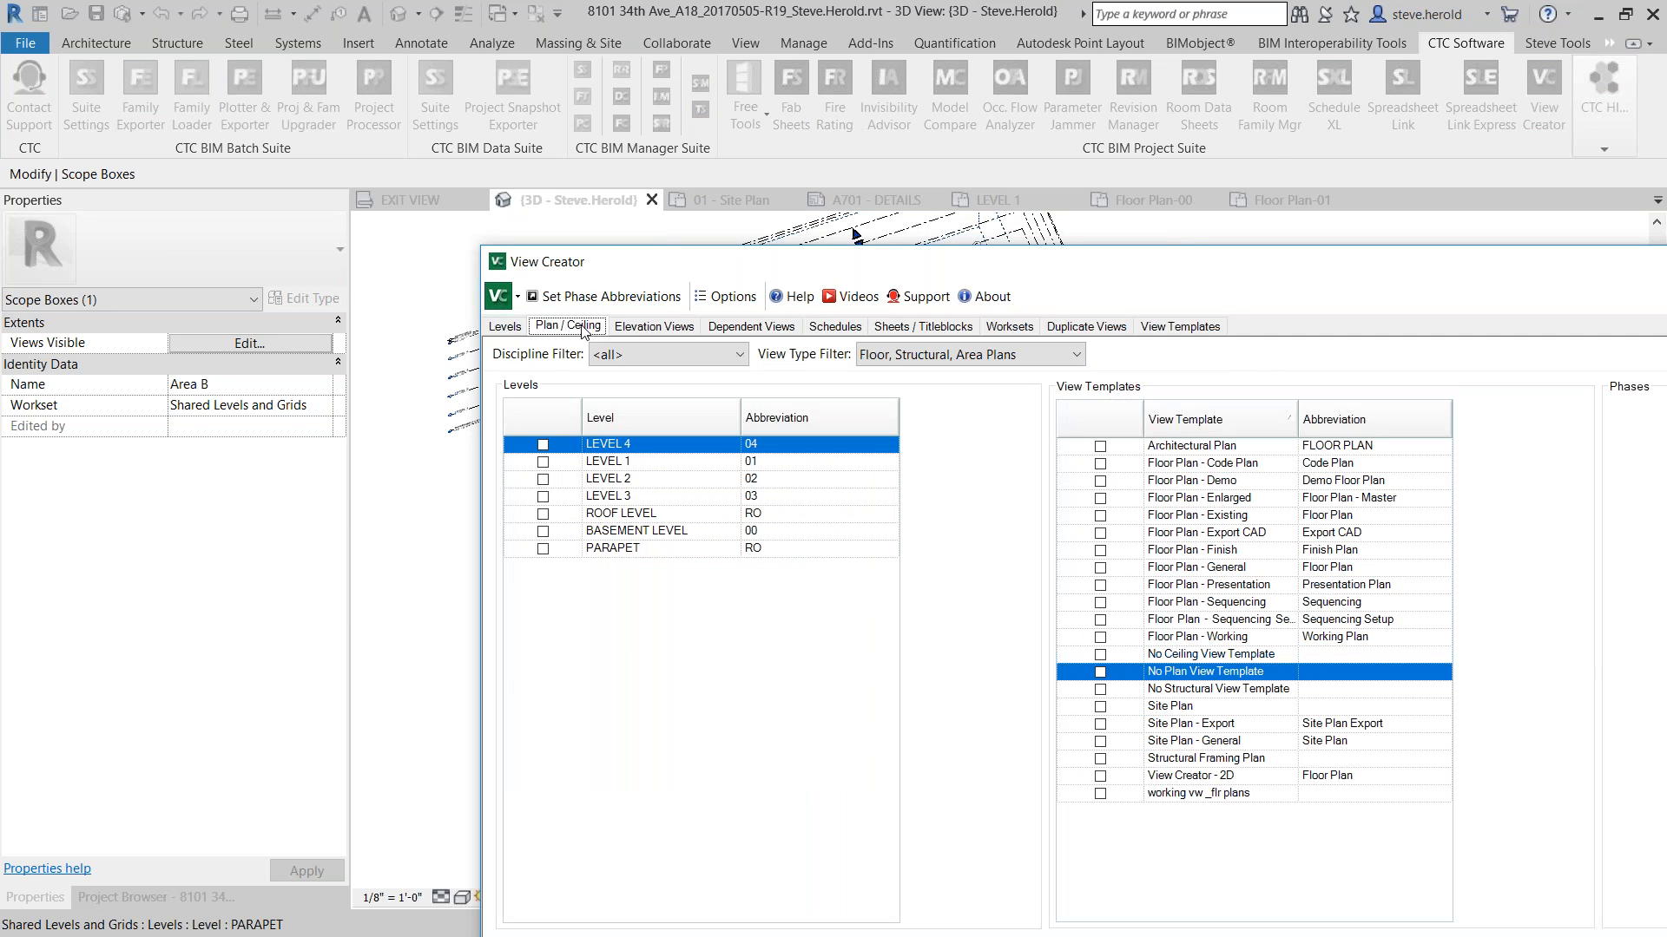
{"action": "left_click", "coordinate": [1230, 567]}
{"action": "left_click", "coordinate": [1100, 568]}
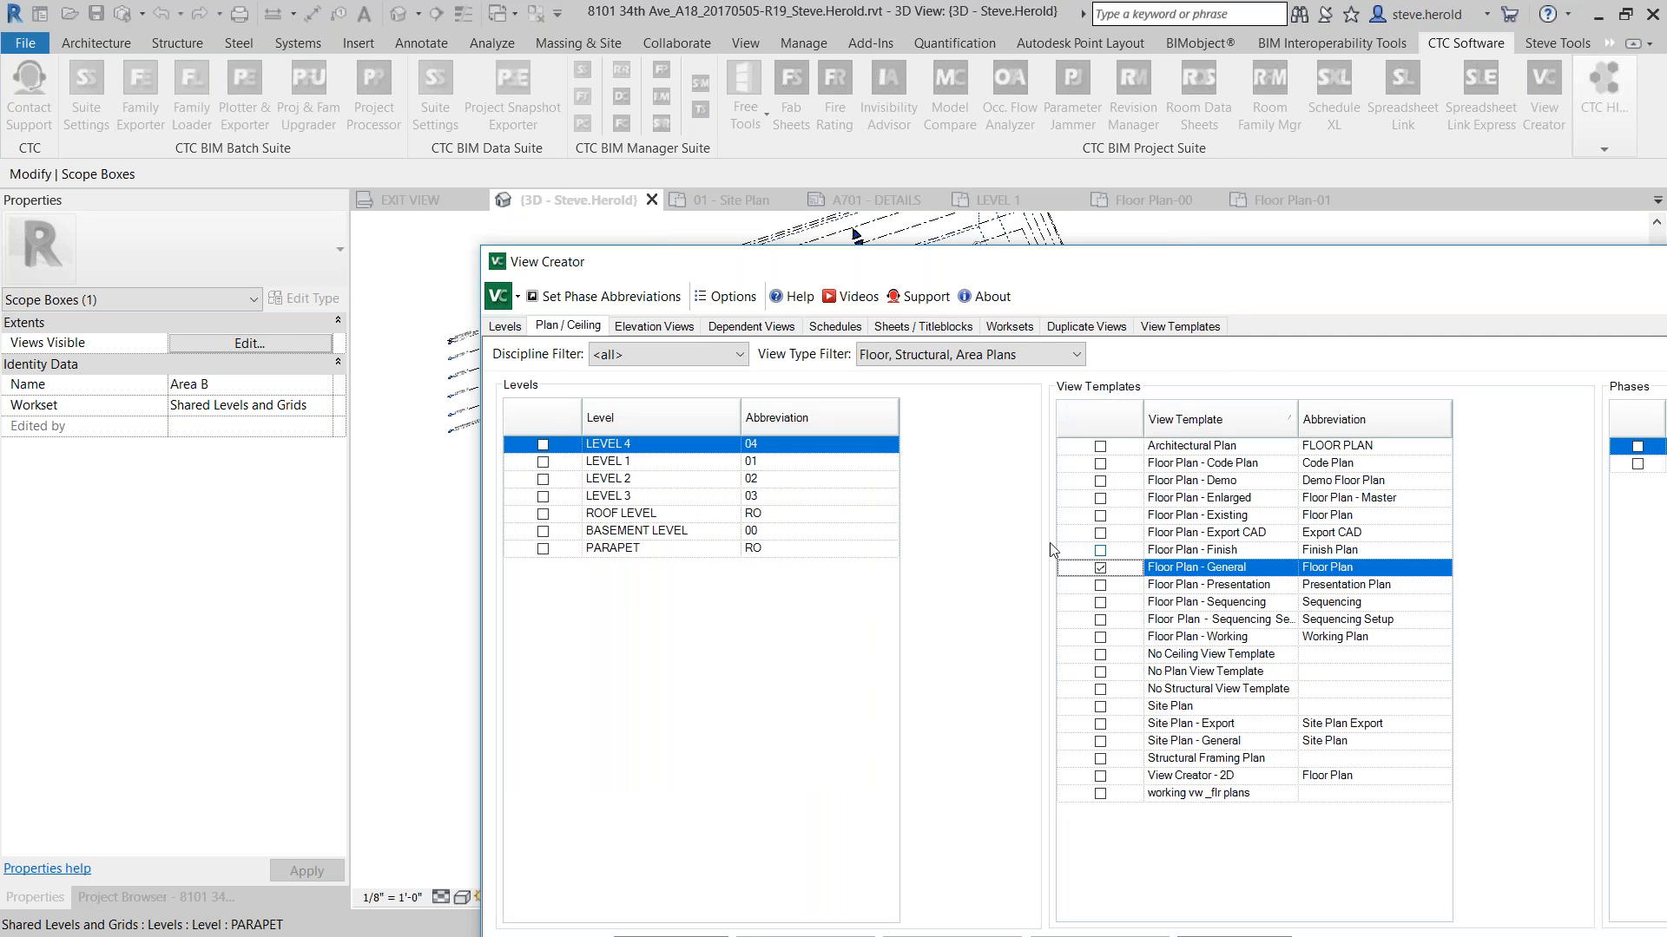
Include Levels 1 through 4, Roof Level, Basement Level and Parapet for the Floor Plan - General views
{"action": "left_click", "coordinate": [543, 446]}
{"action": "left_click", "coordinate": [546, 532], "text": "shift"}
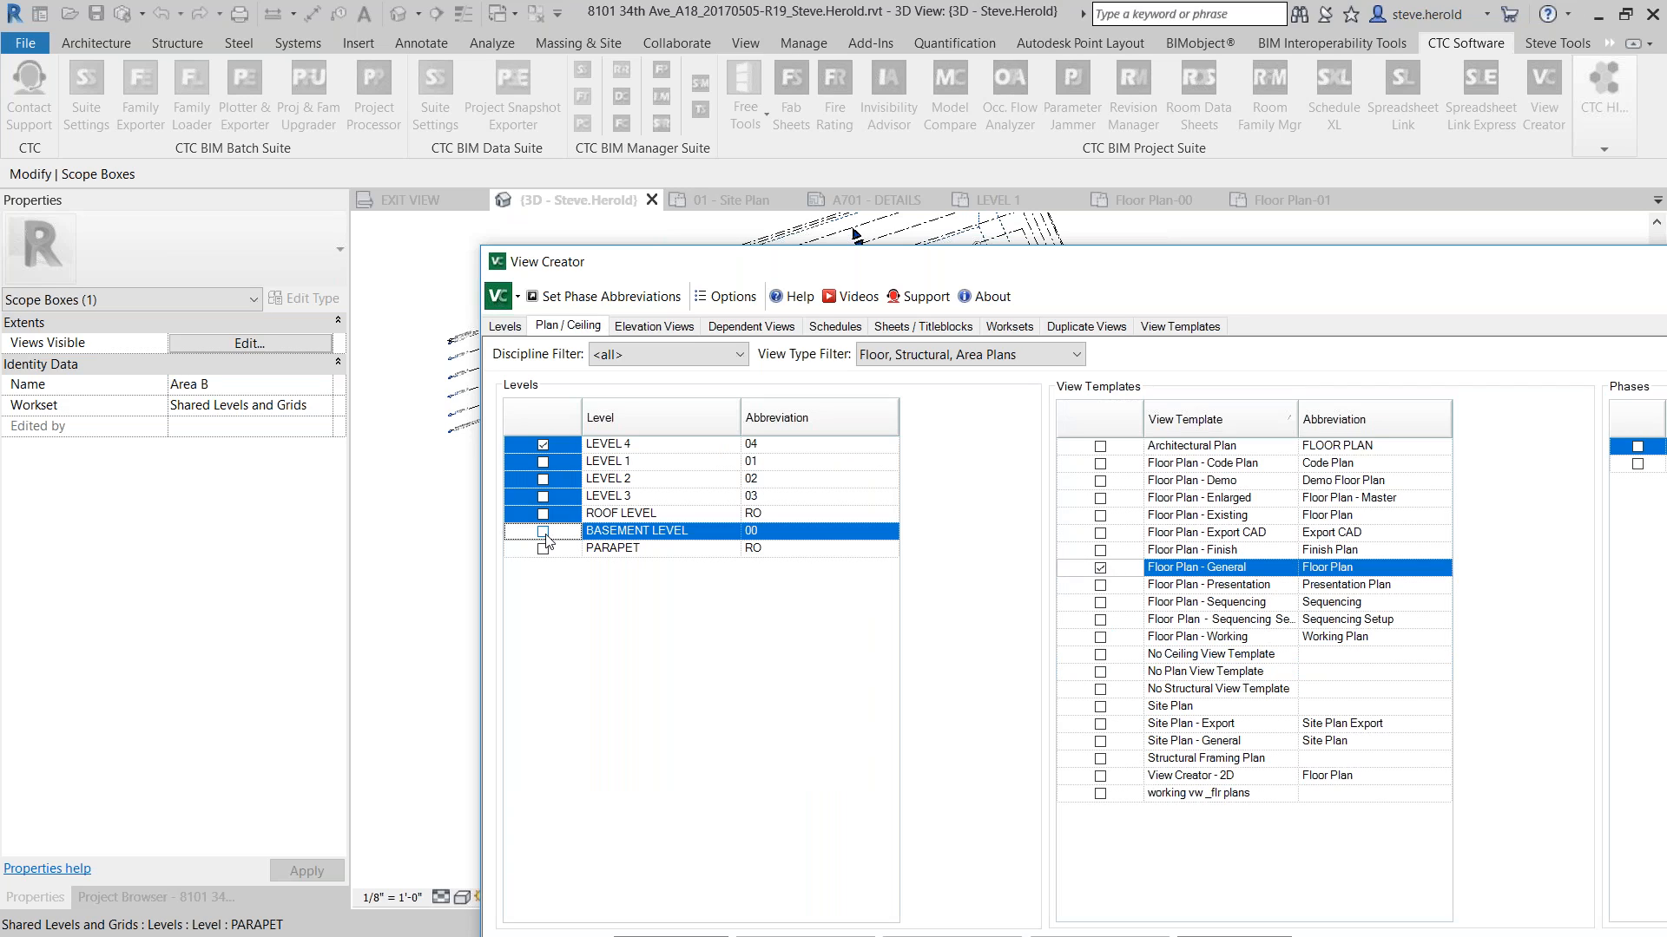
{"action": "left_click", "coordinate": [544, 532]}
{"action": "left_click", "coordinate": [544, 498]}
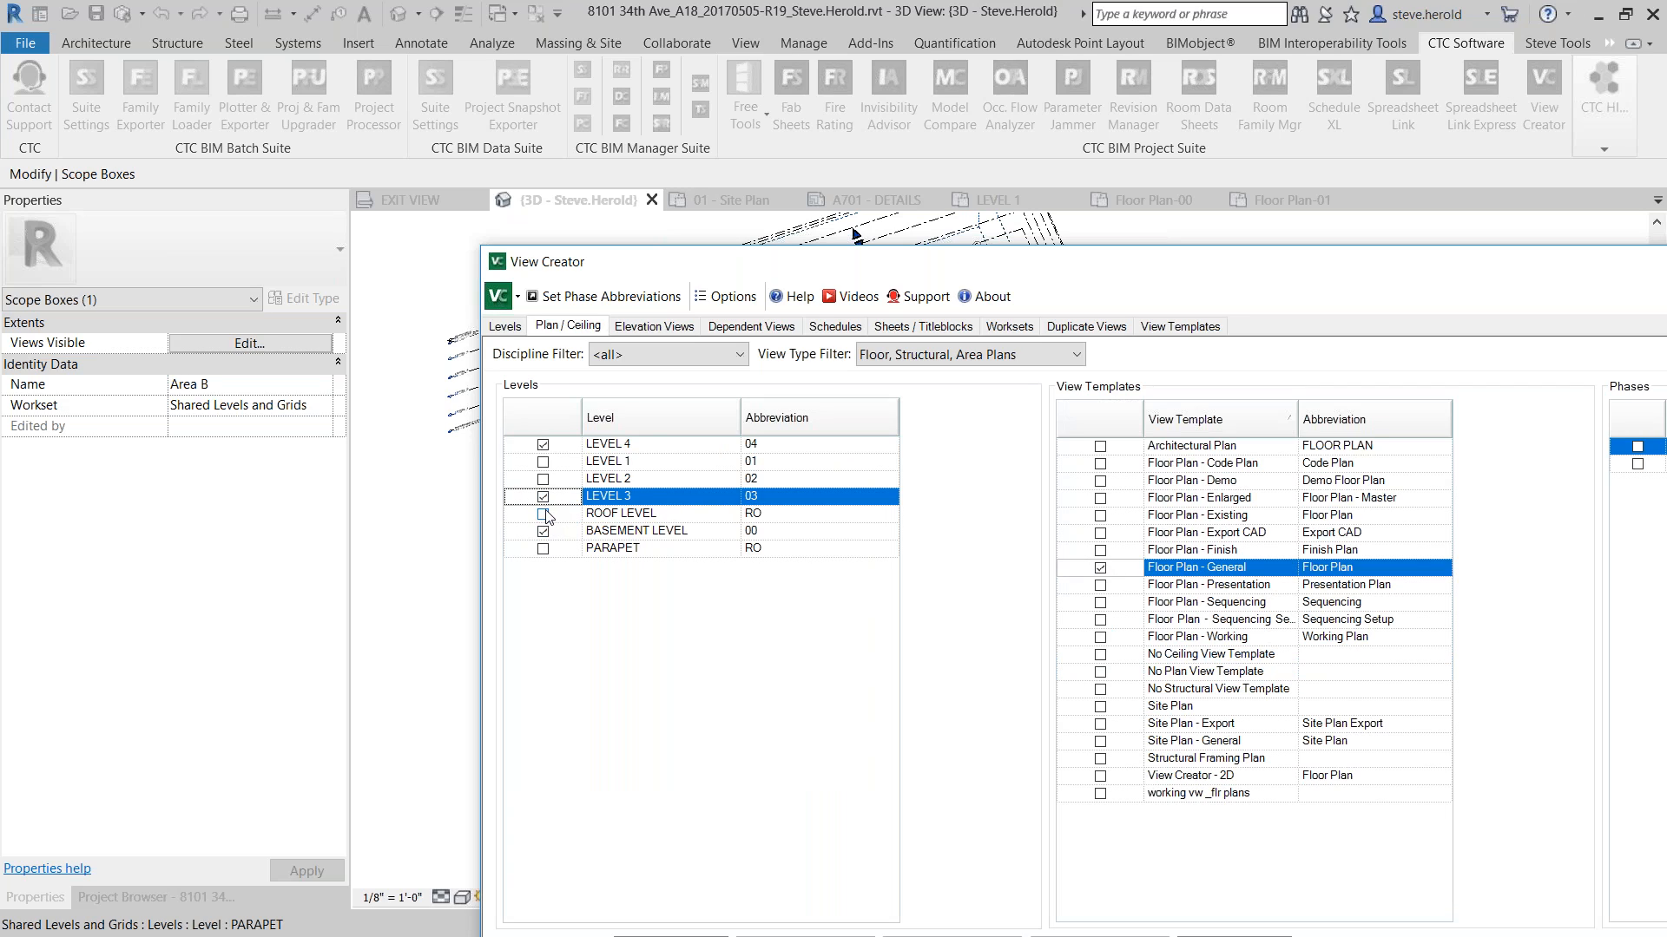
{"action": "left_click", "coordinate": [544, 514]}
{"action": "left_click", "coordinate": [543, 479]}
{"action": "left_click", "coordinate": [543, 461]}
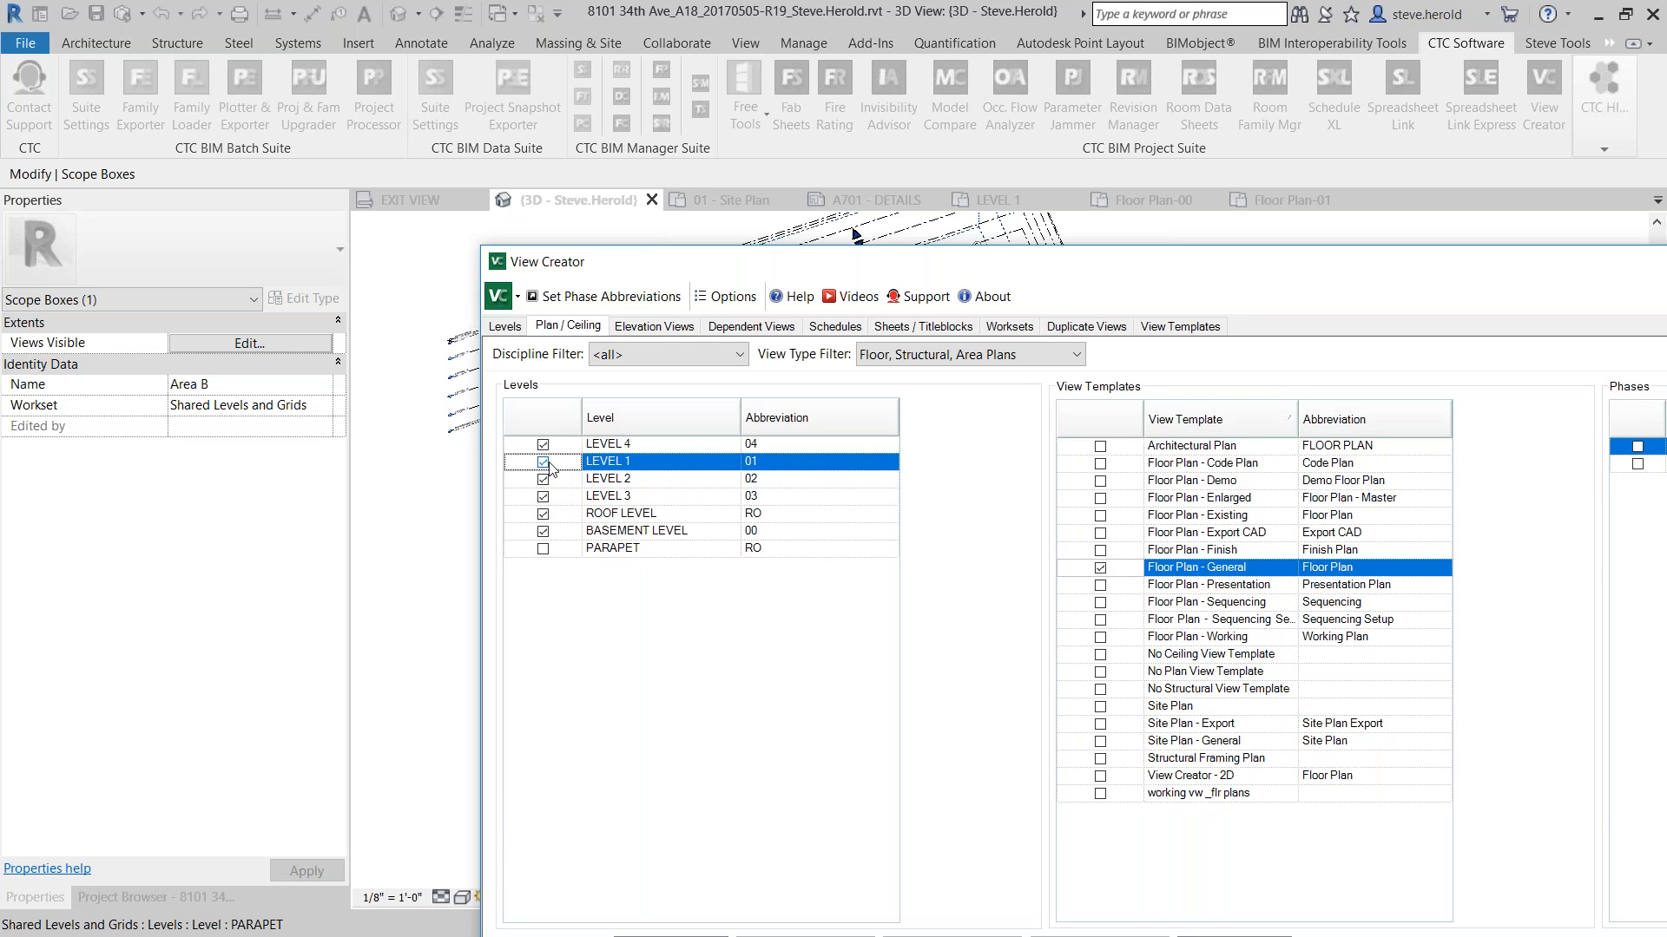
{"action": "left_click", "coordinate": [544, 550]}
Try to list and create the Floor Plan - General views for the chosen levels in the New Construction phase
{"action": "left_click_drag", "start_coordinate": [768, 275], "coordinate": [313, 30]}
{"action": "left_click", "coordinate": [1183, 221]}
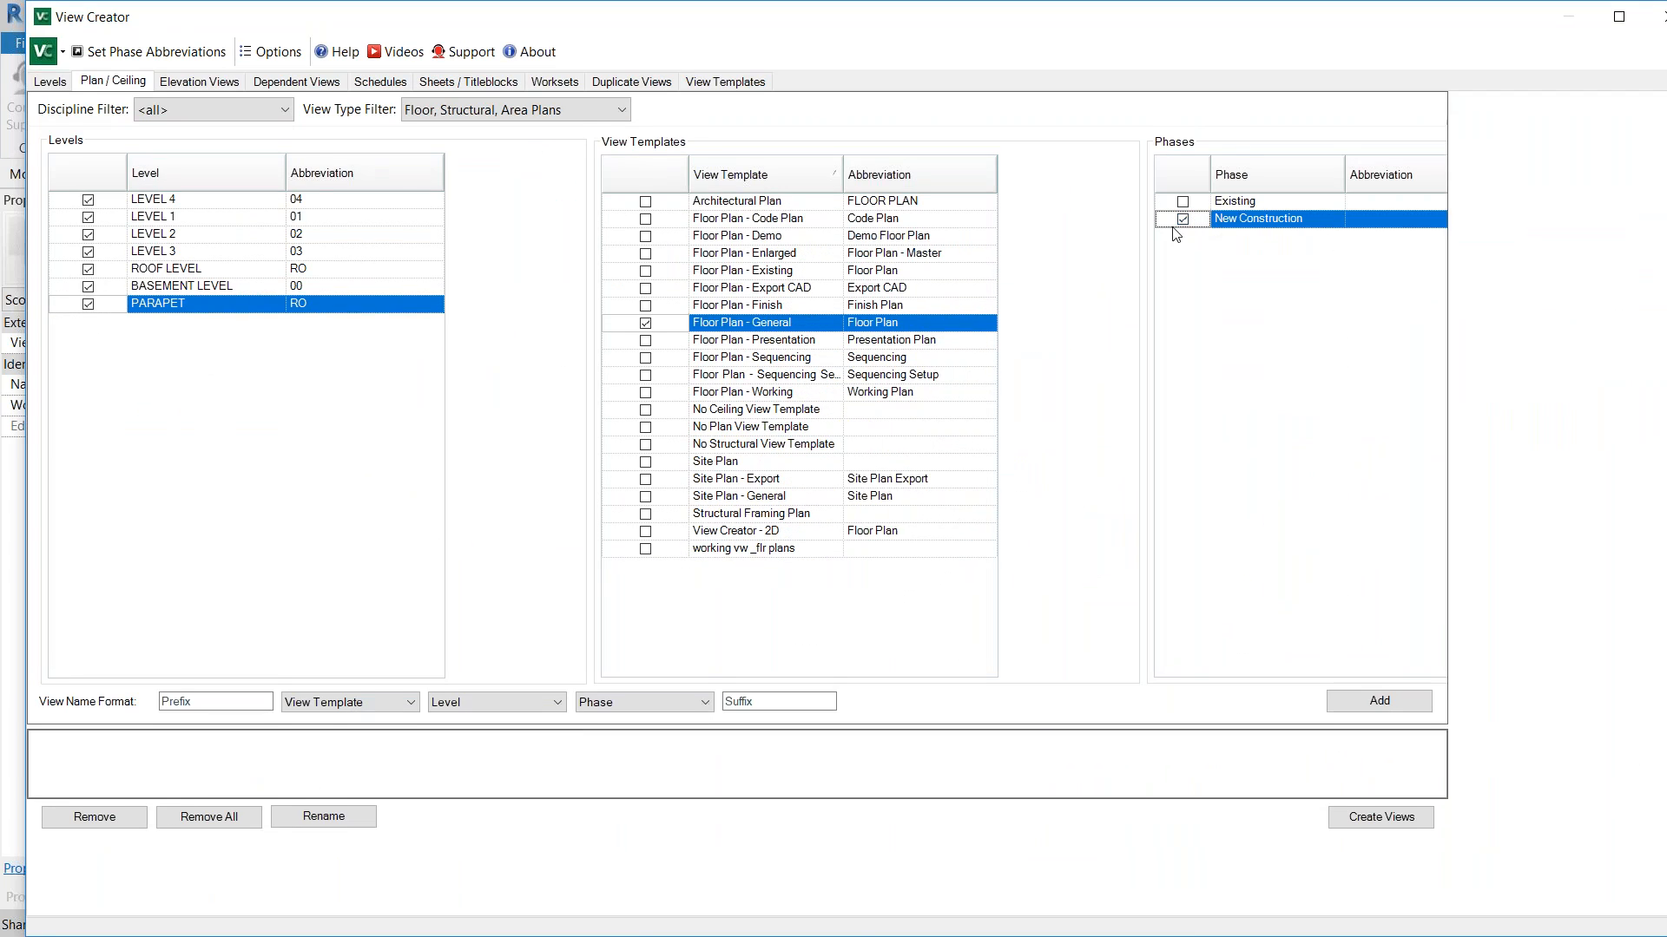
{"action": "left_click", "coordinate": [1333, 702]}
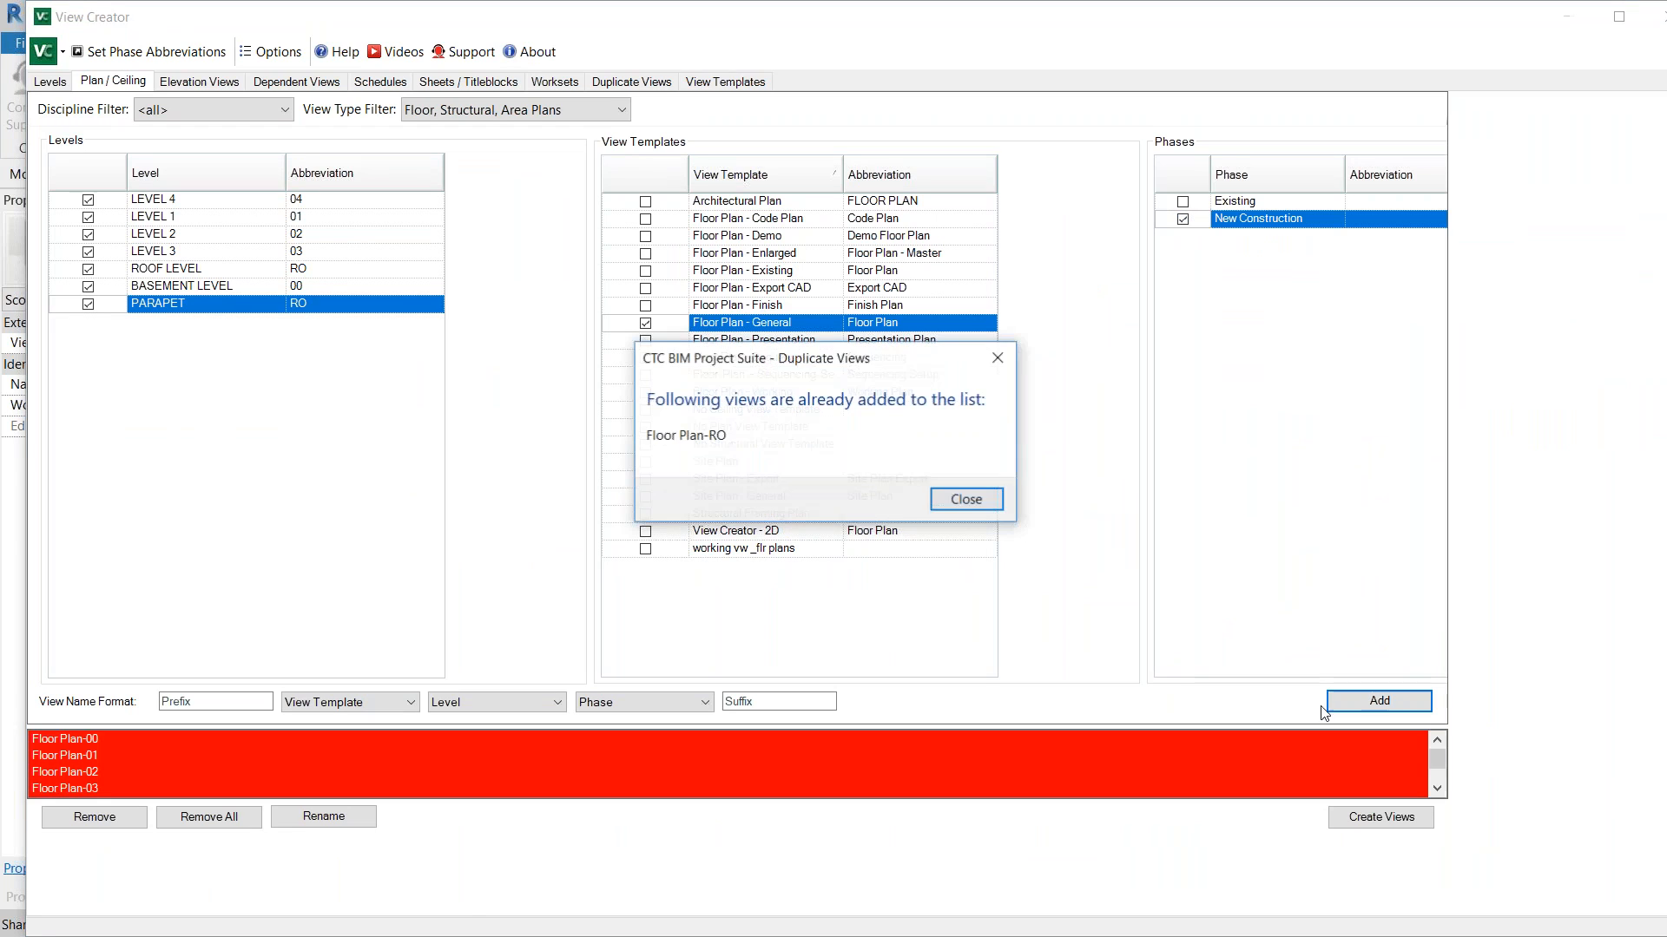
{"action": "left_click", "coordinate": [965, 500]}
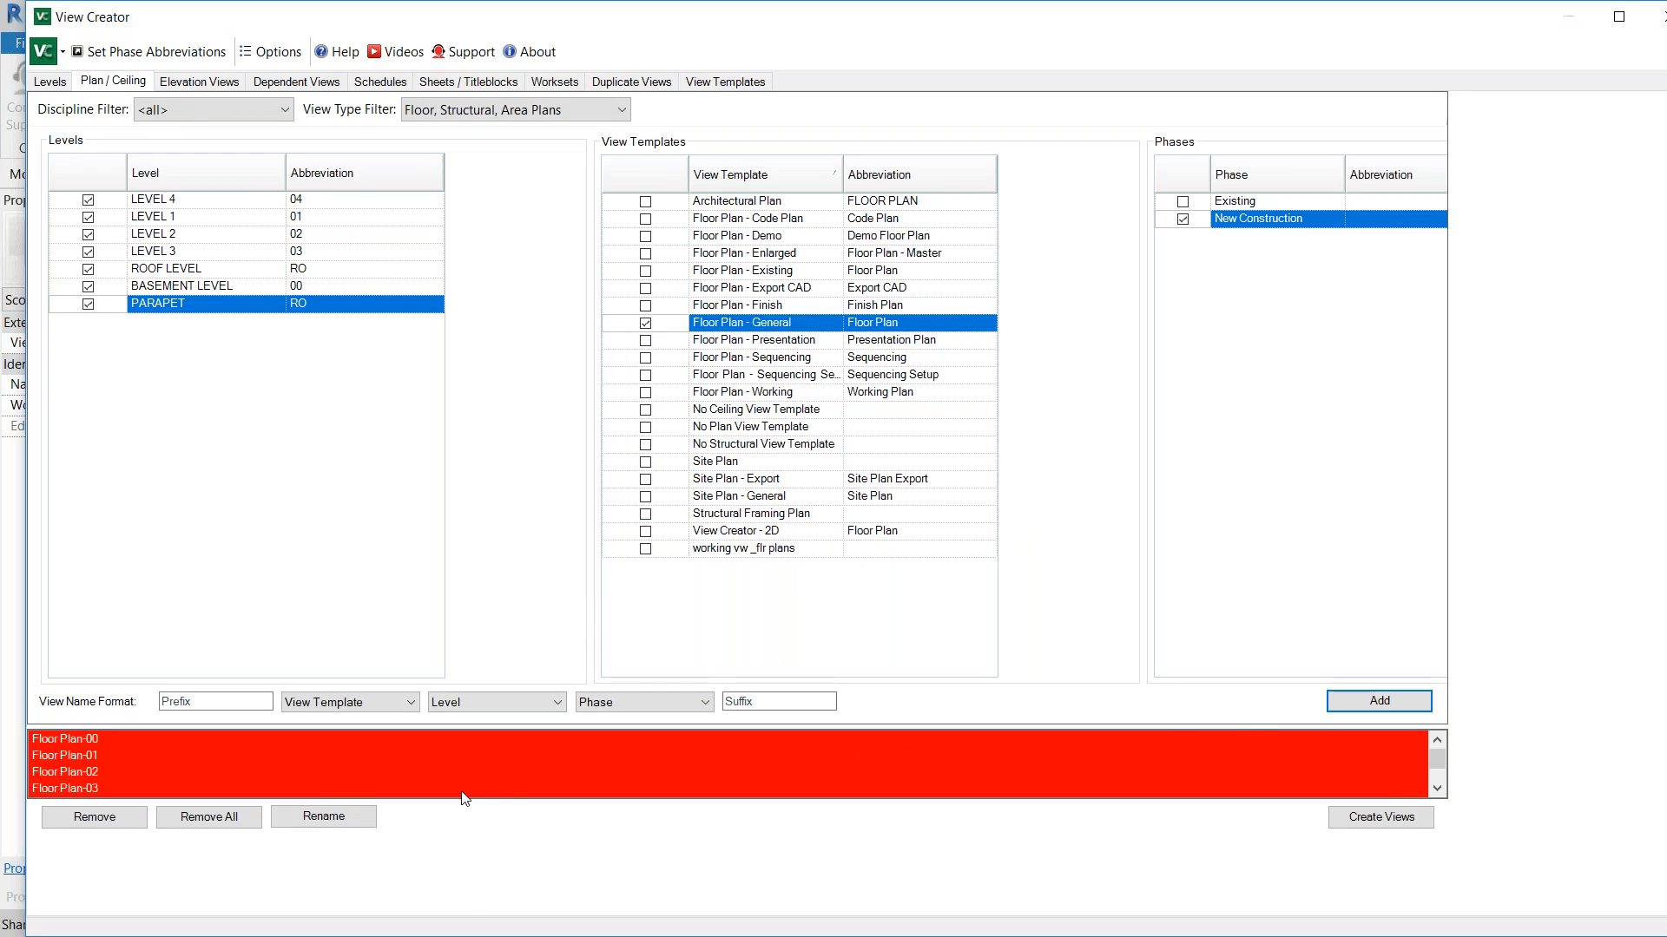
{"action": "left_click", "coordinate": [441, 772]}
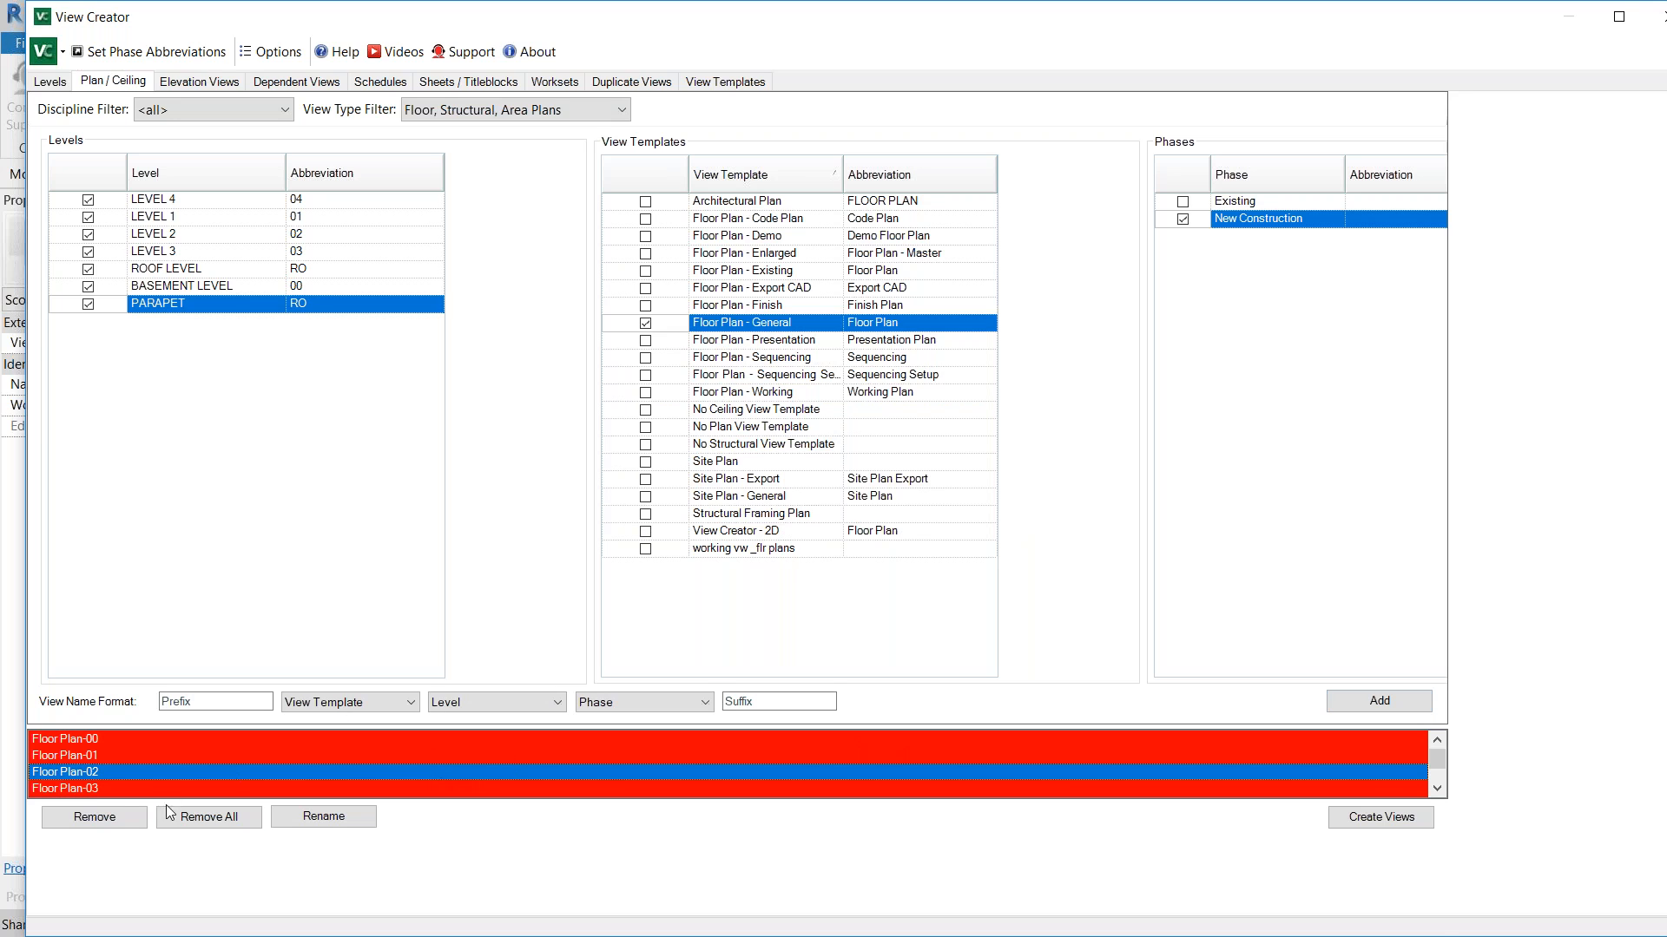
{"action": "left_click", "coordinate": [1381, 816]}
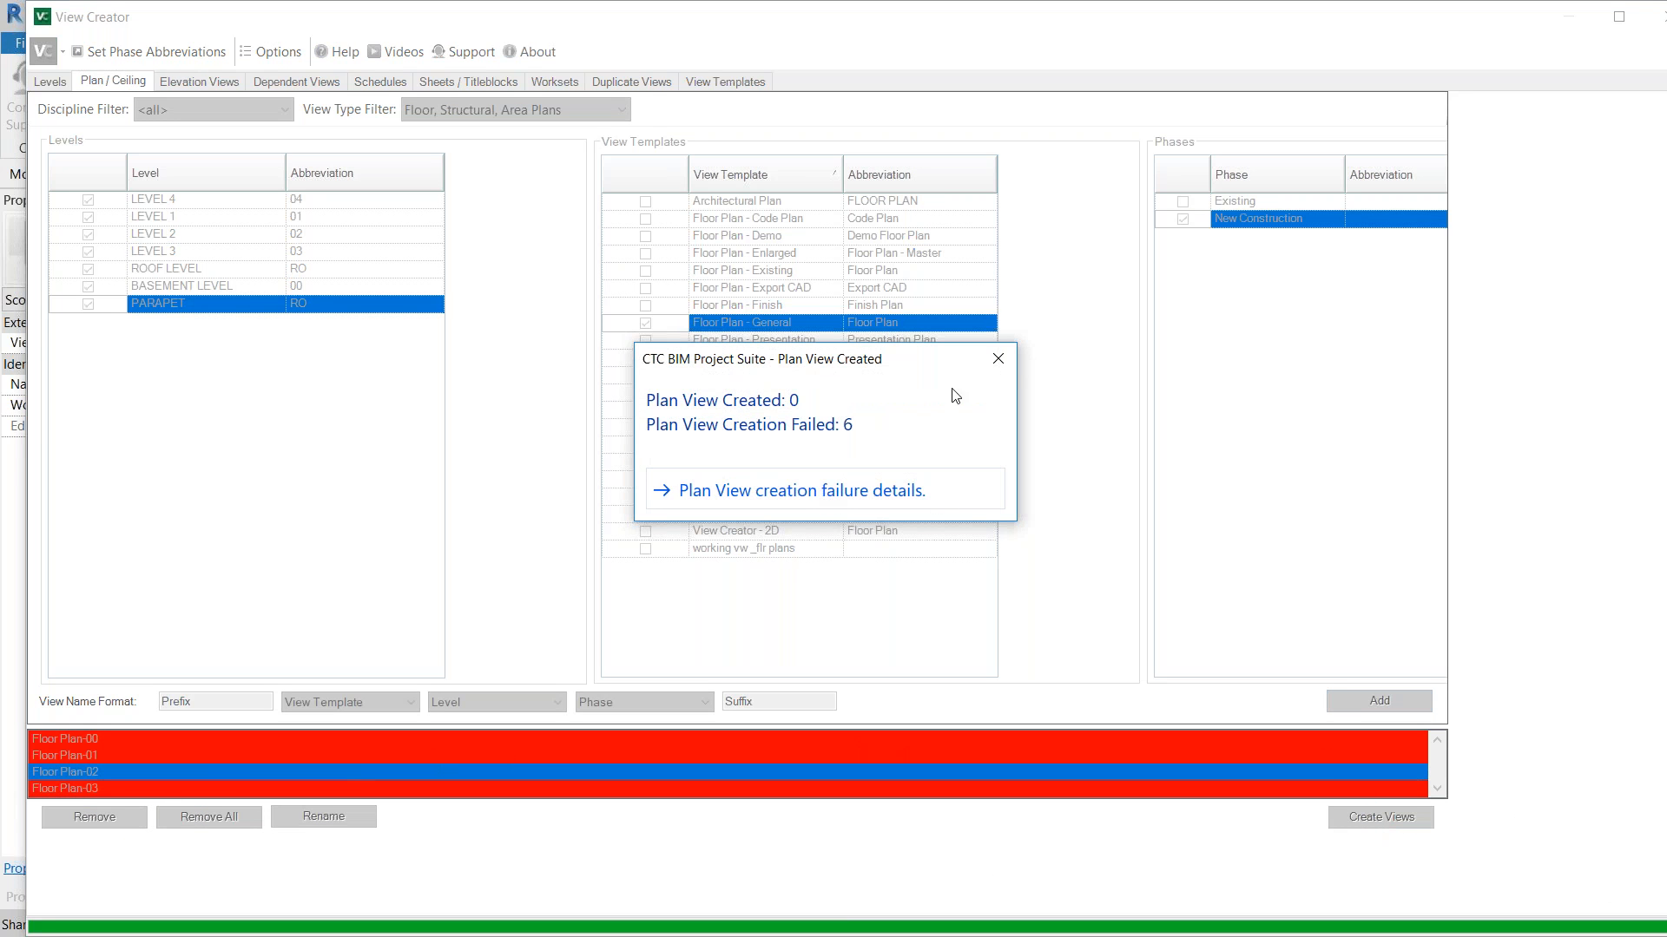
{"action": "left_click", "coordinate": [998, 360]}
Switch the phase from New Construction to Existing, then list and create the general floor plans for the chosen levels
{"action": "left_click", "coordinate": [1183, 220]}
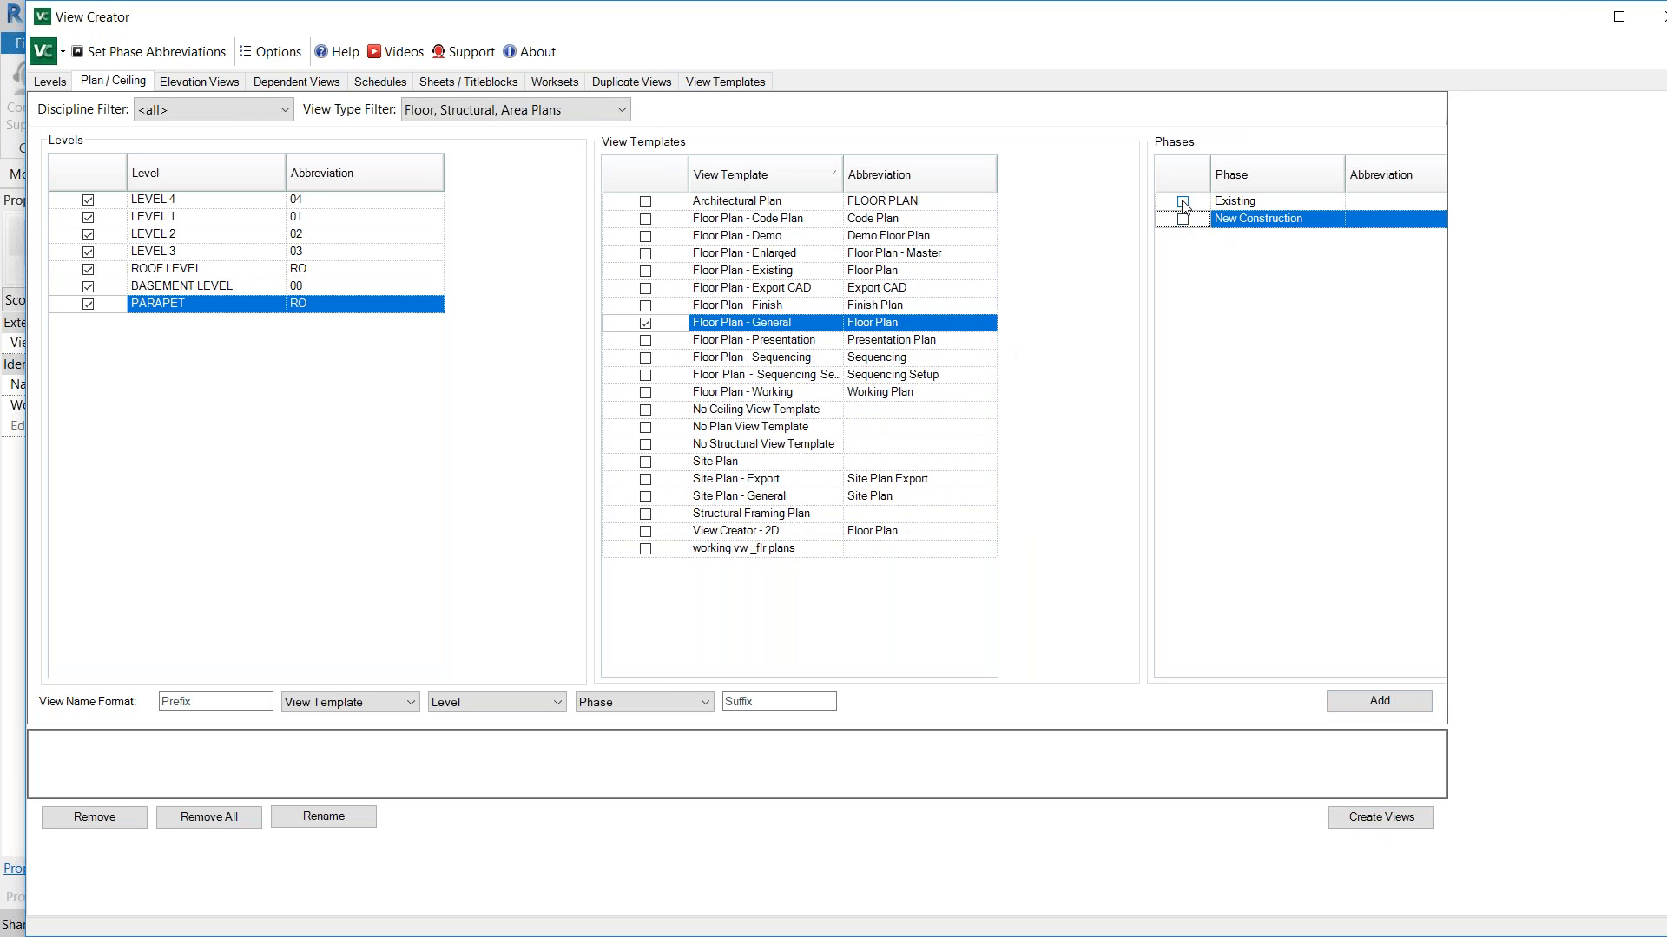
{"action": "left_click", "coordinate": [1182, 202]}
{"action": "left_click", "coordinate": [1377, 701]}
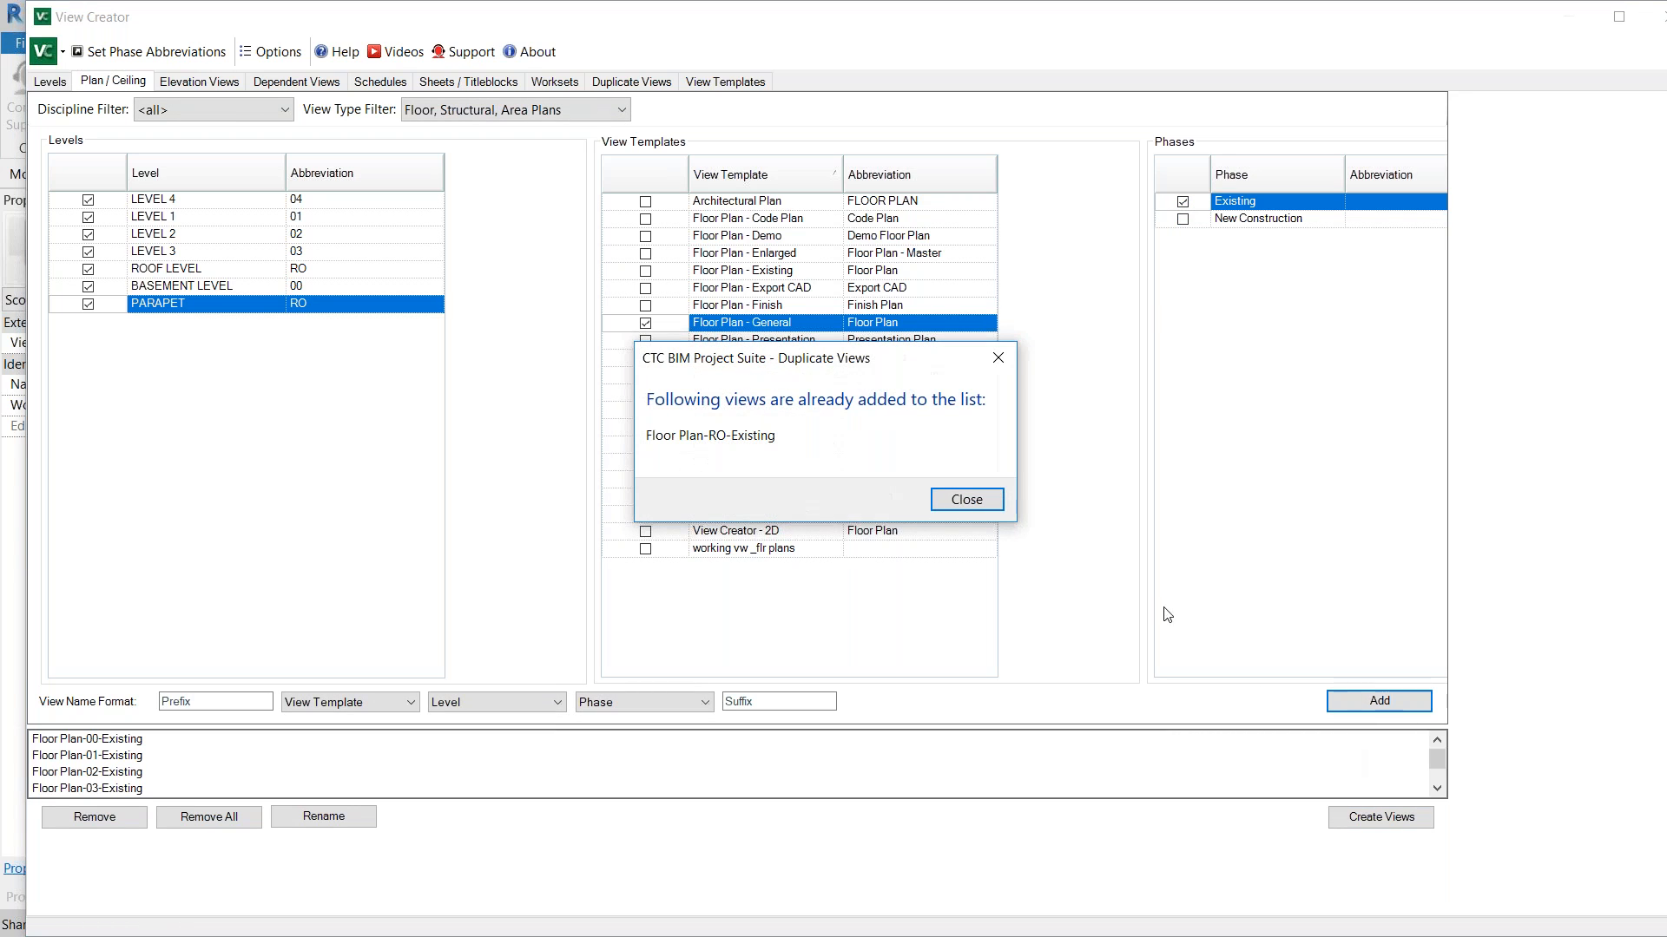
{"action": "left_click", "coordinate": [967, 500]}
{"action": "left_click", "coordinate": [1355, 812]}
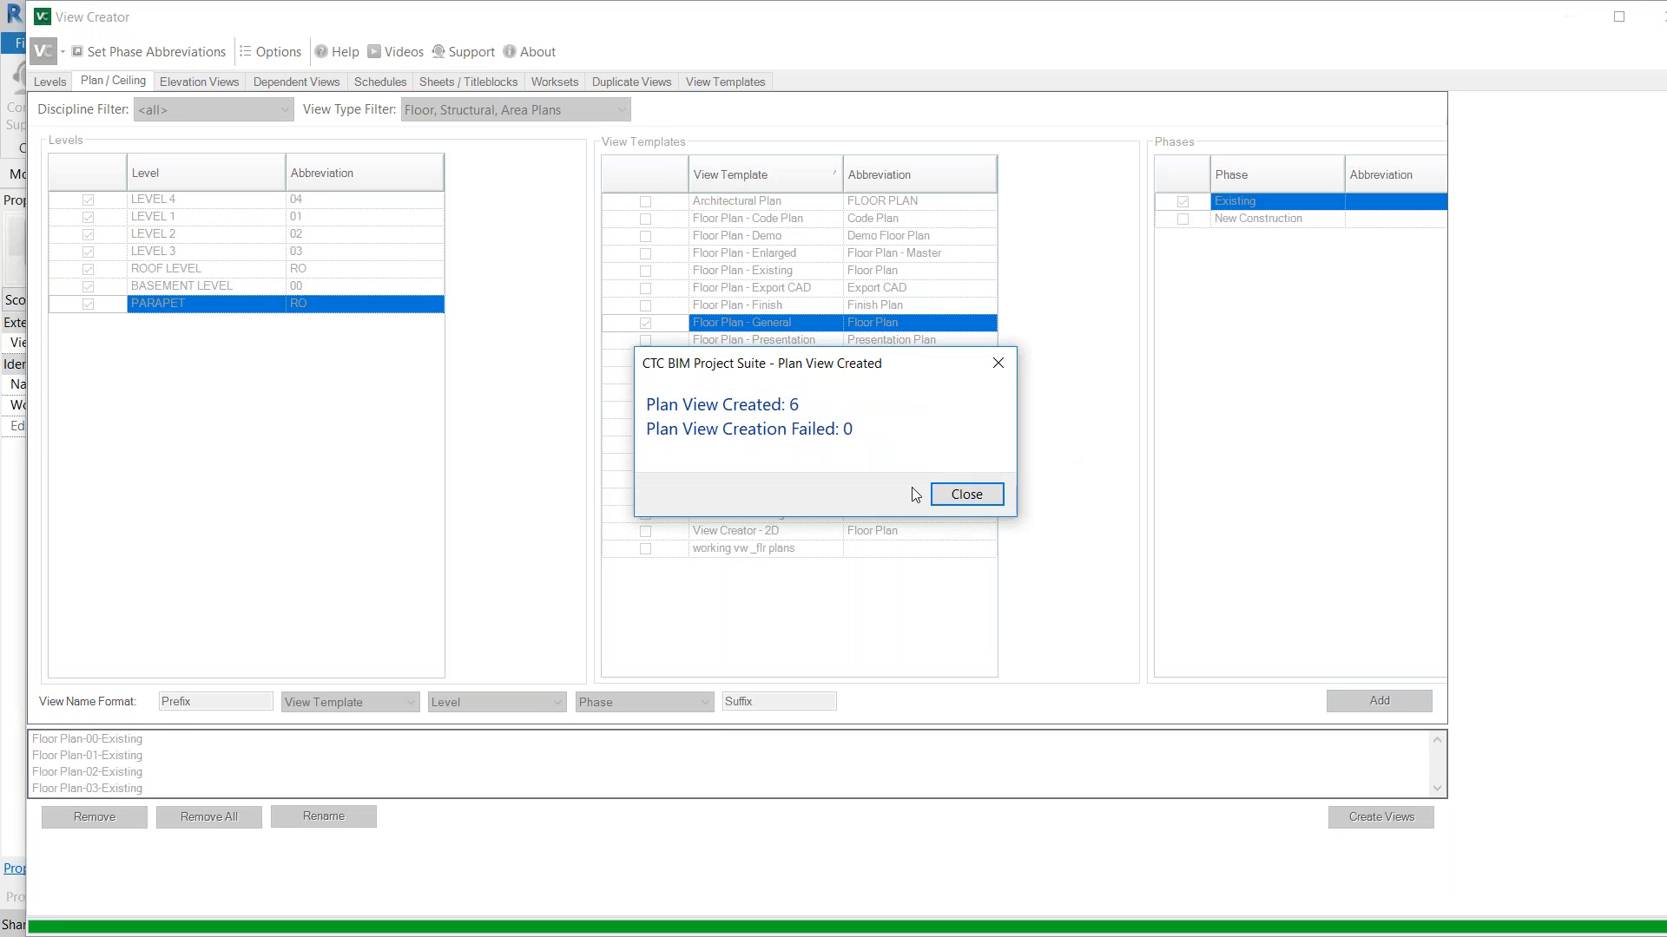
{"action": "left_click", "coordinate": [966, 495]}
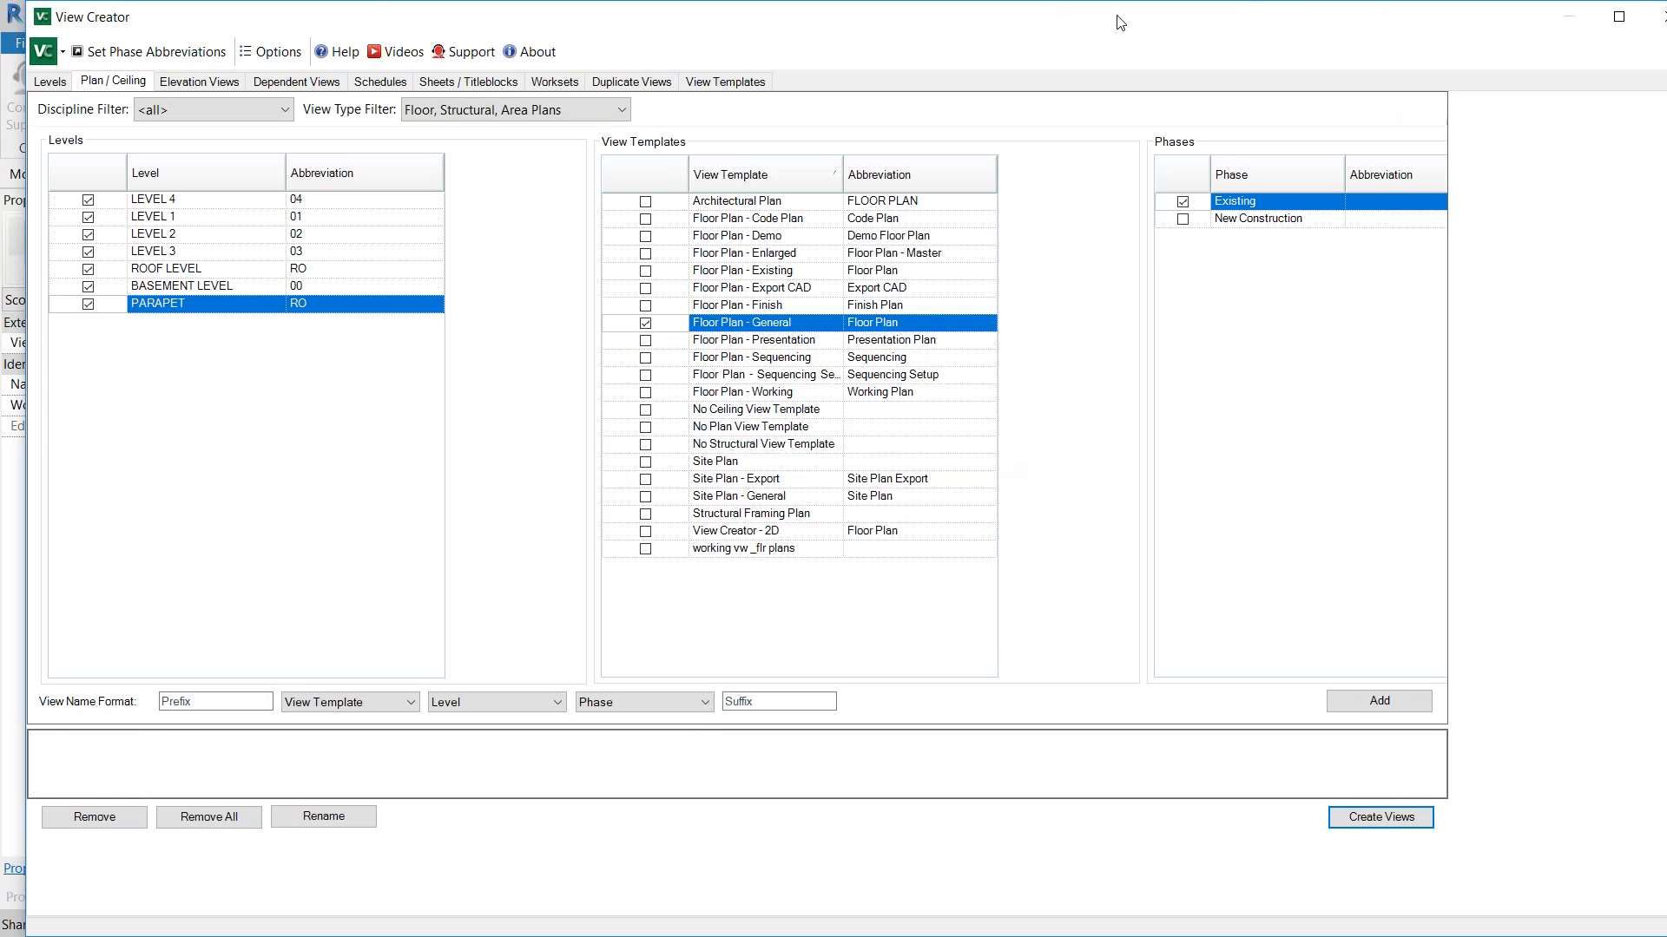
{"action": "left_click_drag", "start_coordinate": [1248, 32], "coordinate": [1123, 105]}
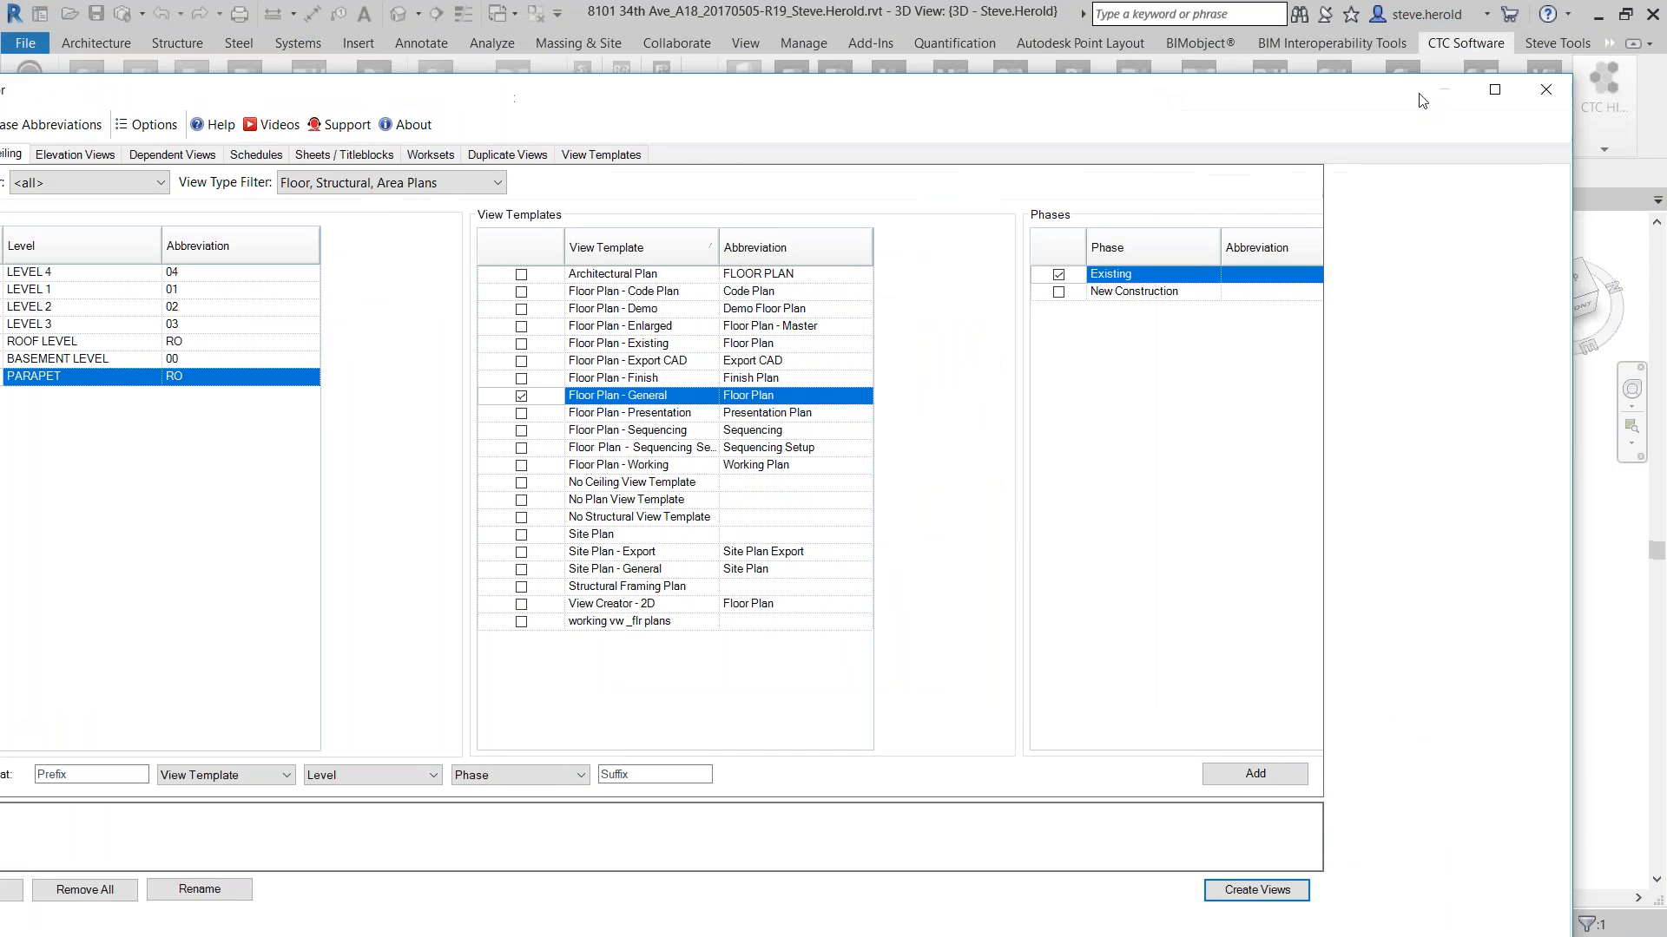
Close View Creator and look through the New Construction plan views in the project browser
{"action": "left_click", "coordinate": [1534, 88]}
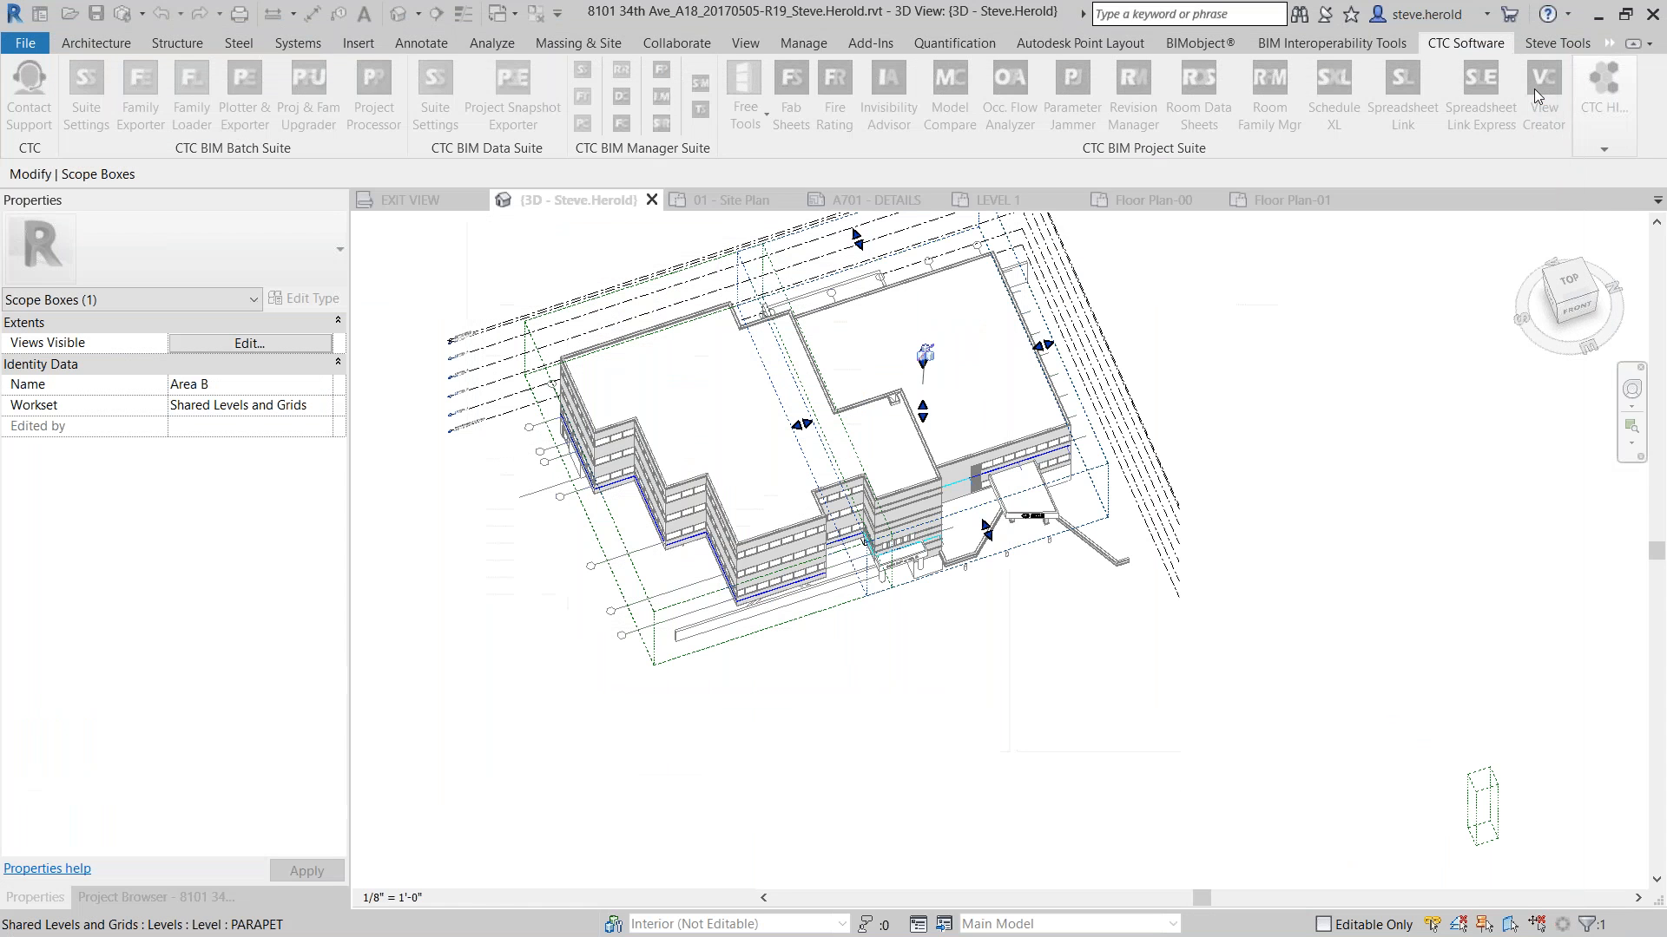
{"action": "left_click", "coordinate": [96, 899]}
{"action": "scroll", "coordinate": [104, 486], "scroll_direction": "up", "scroll_amount": 3}
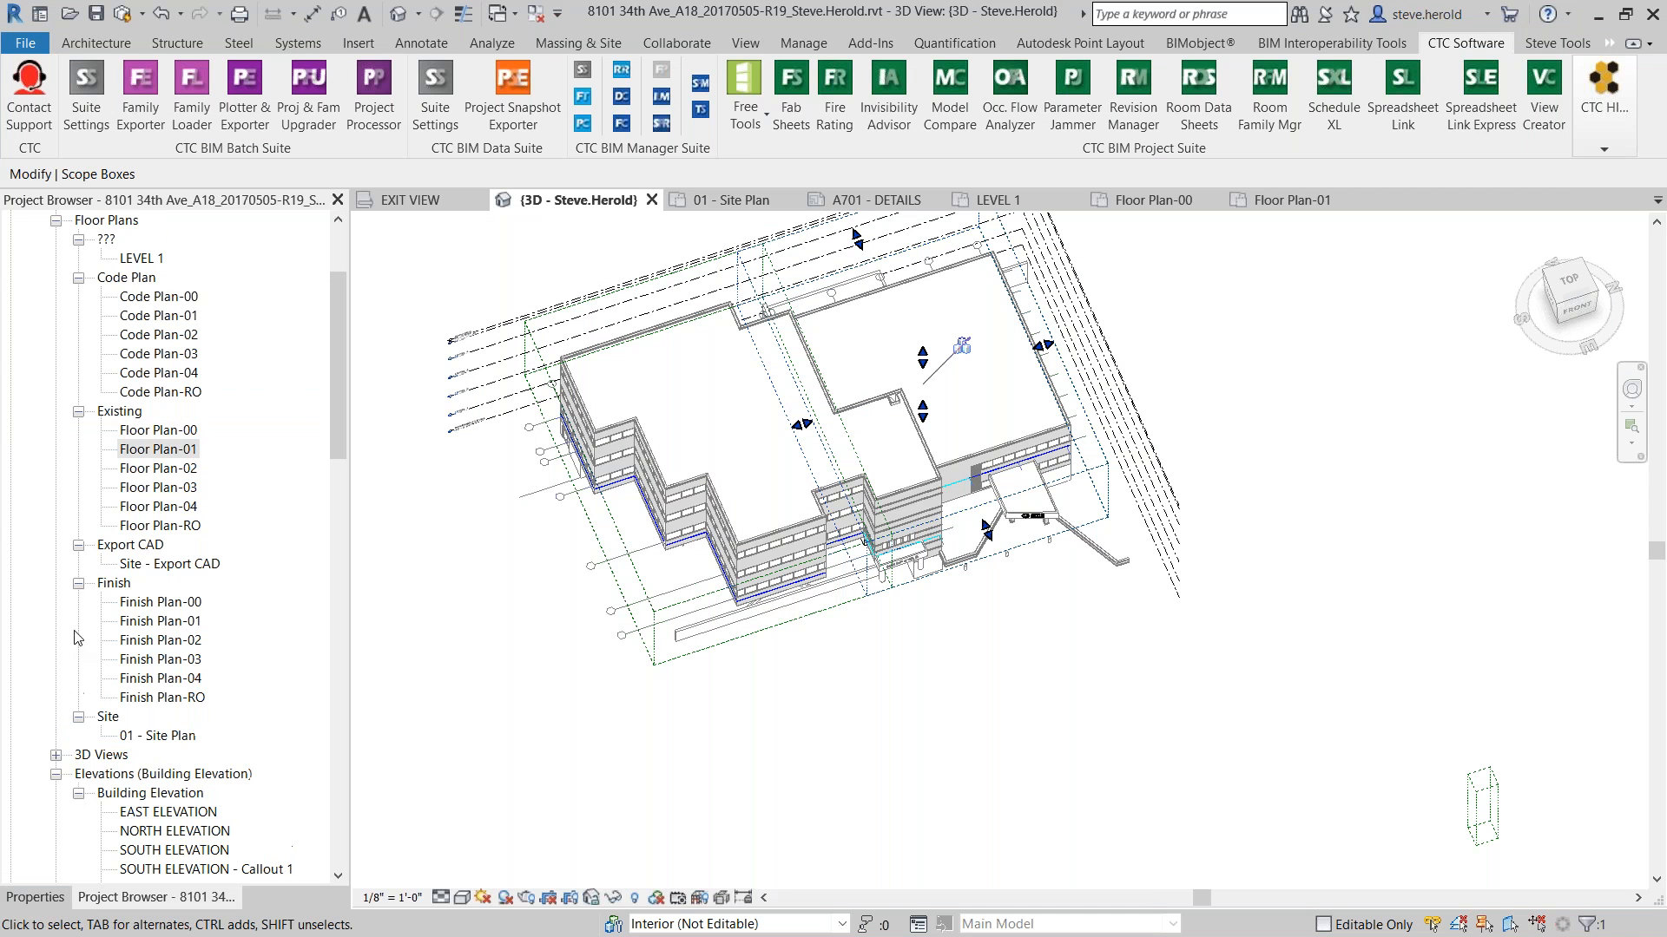
{"action": "scroll", "coordinate": [126, 345], "scroll_direction": "up", "scroll_amount": 2}
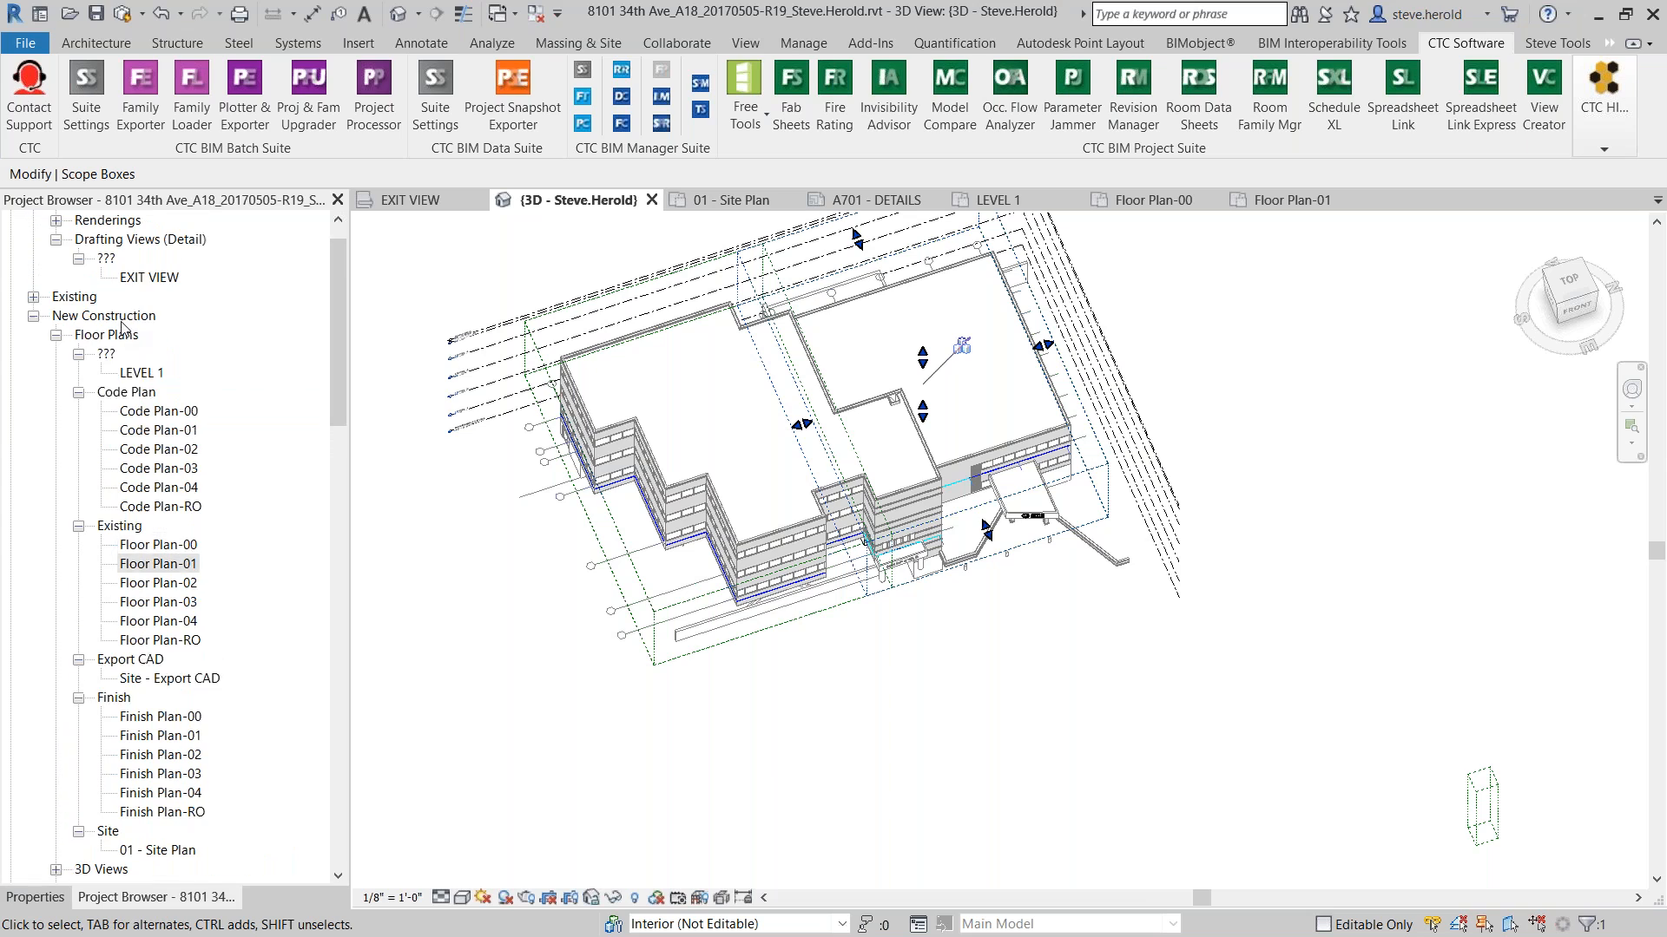
{"action": "left_click", "coordinate": [33, 317]}
{"action": "left_click", "coordinate": [34, 318]}
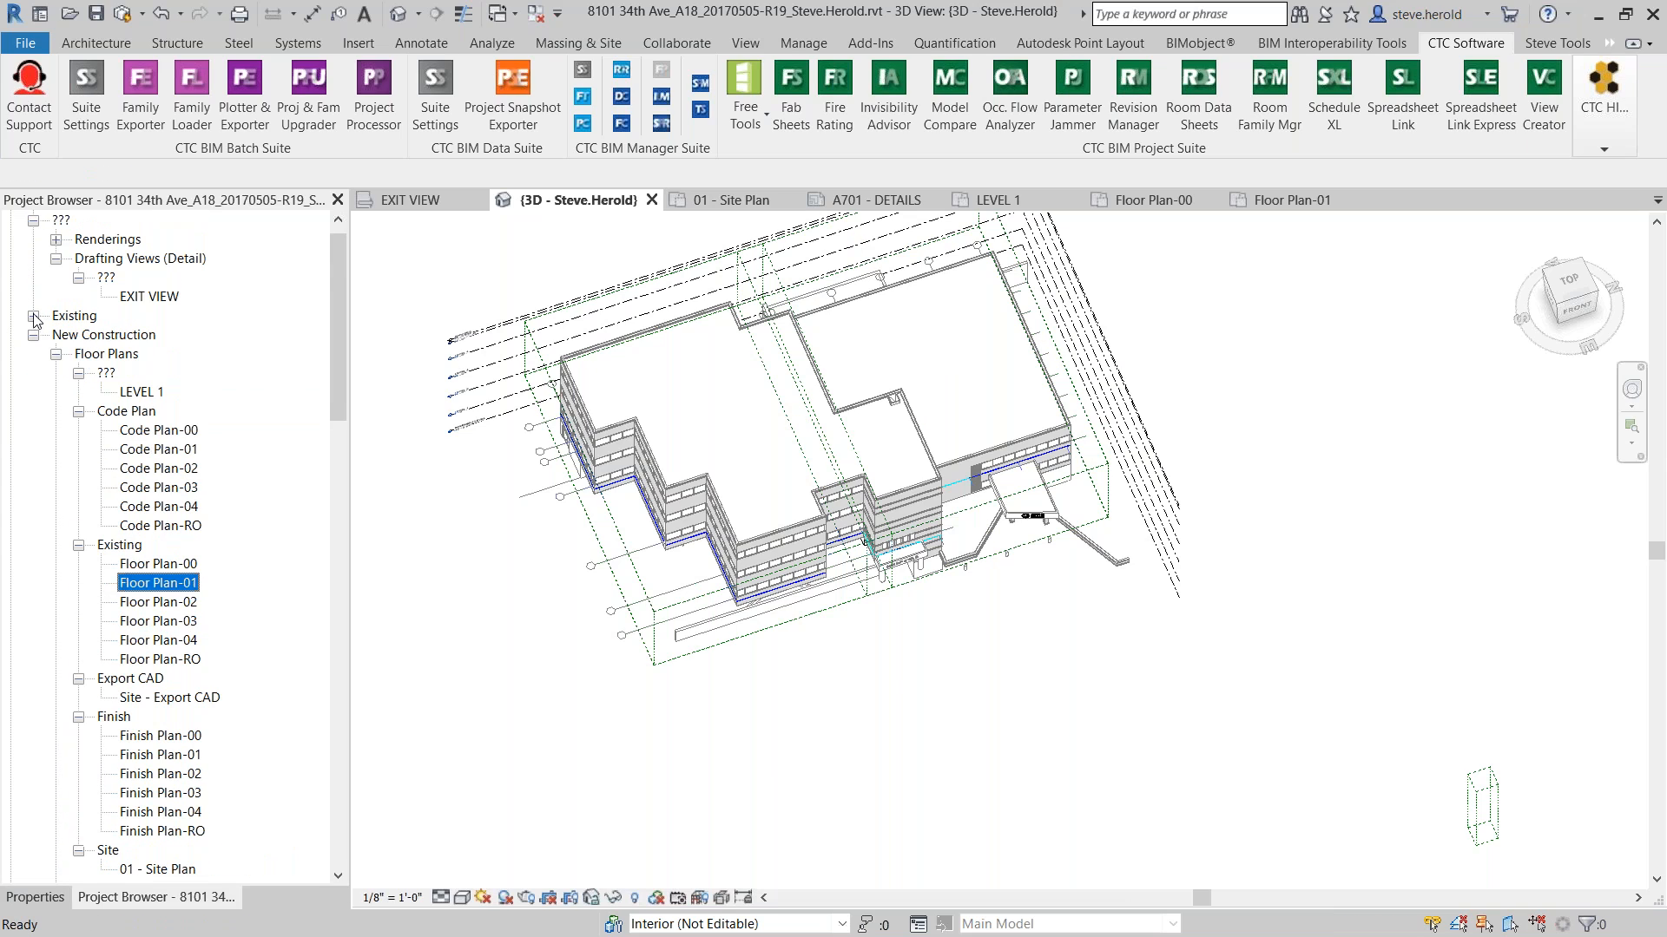
{"action": "scroll", "coordinate": [65, 374], "scroll_direction": "down", "scroll_amount": 2}
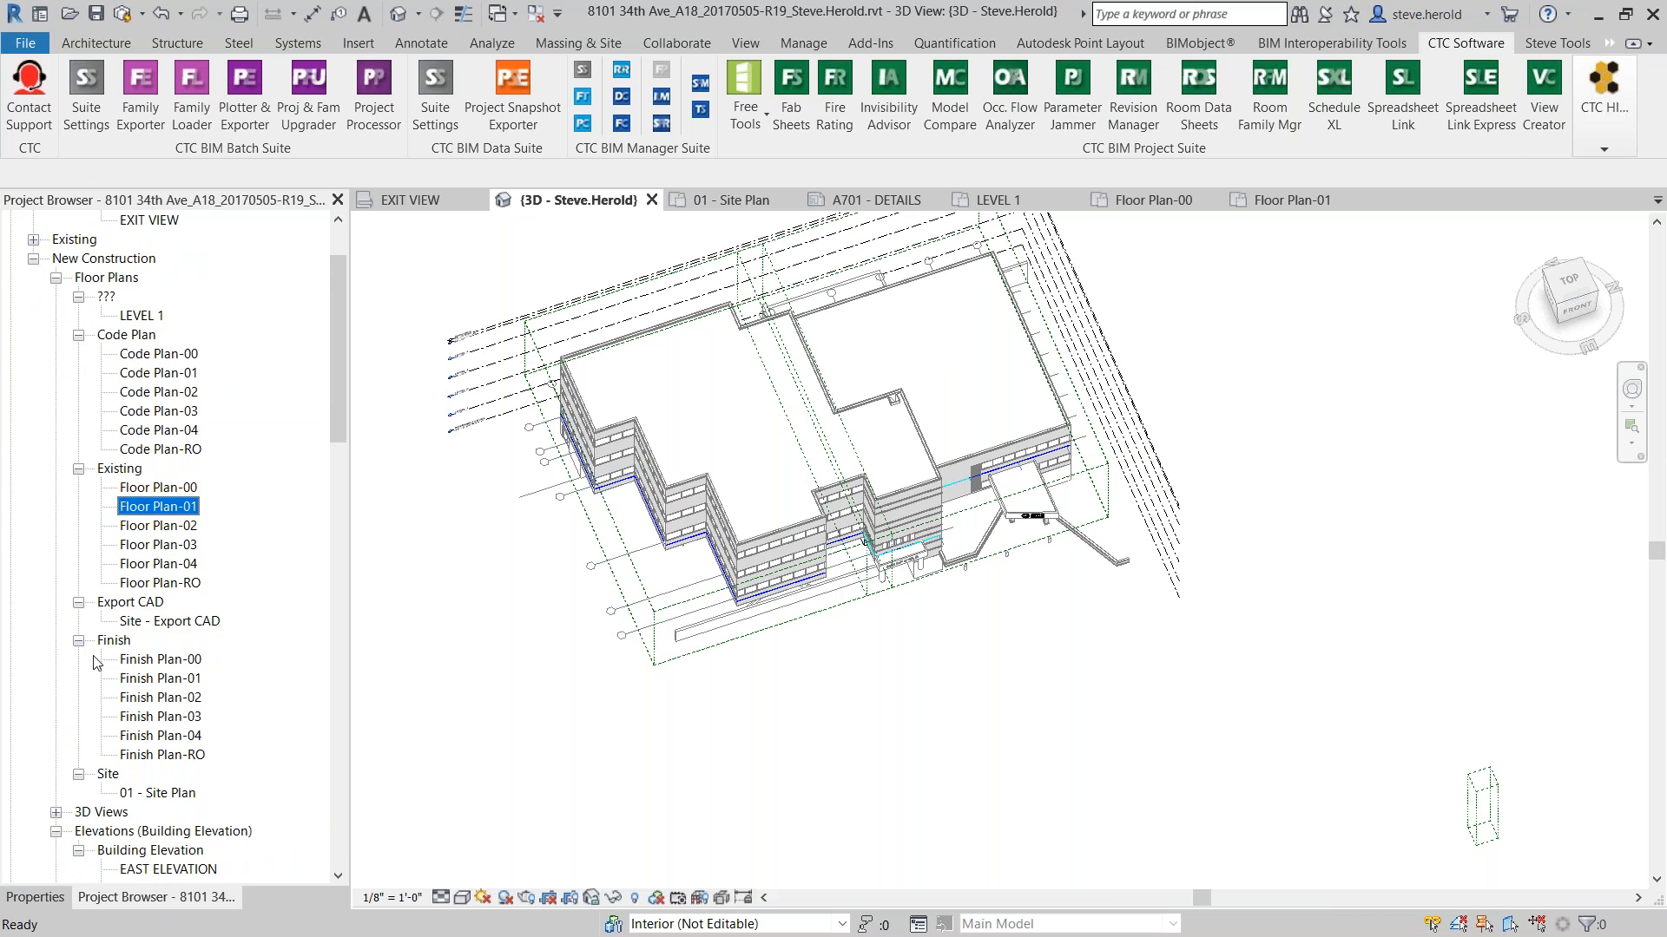
{"action": "scroll", "coordinate": [99, 686], "scroll_direction": "down", "scroll_amount": 2}
{"action": "scroll", "coordinate": [83, 434], "scroll_direction": "up", "scroll_amount": 3}
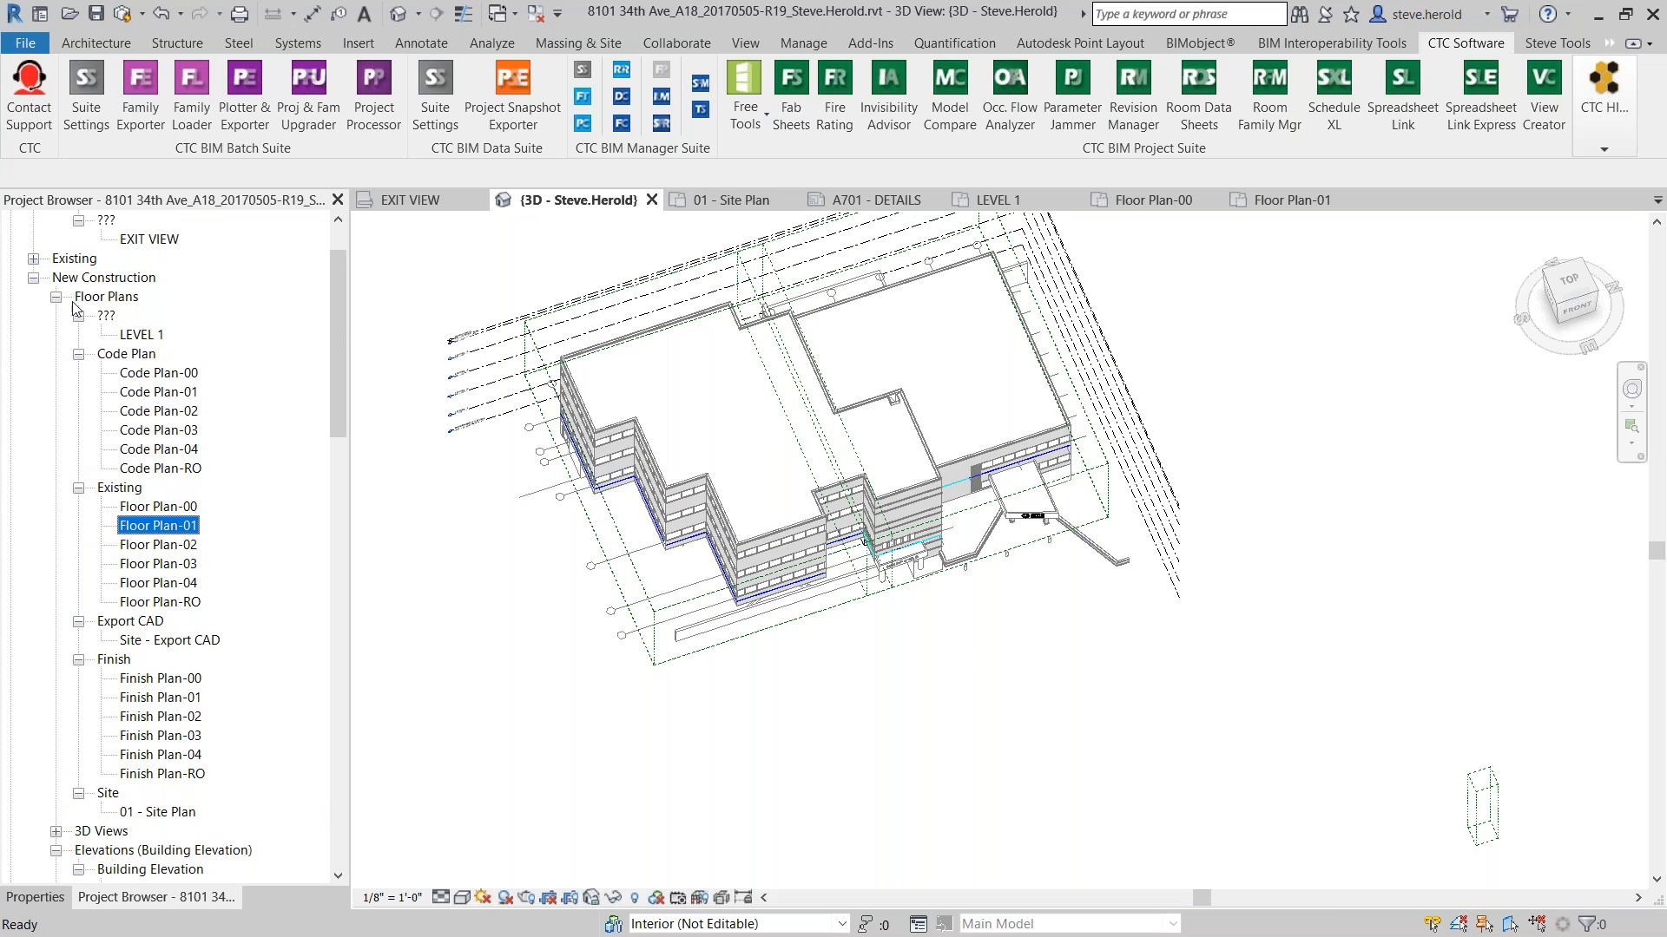
{"action": "scroll", "coordinate": [76, 308], "scroll_direction": "up", "scroll_amount": 1}
Expand the Existing phase's floor plans and examine the views in the General group
{"action": "left_click", "coordinate": [33, 278]}
{"action": "left_click", "coordinate": [56, 297]}
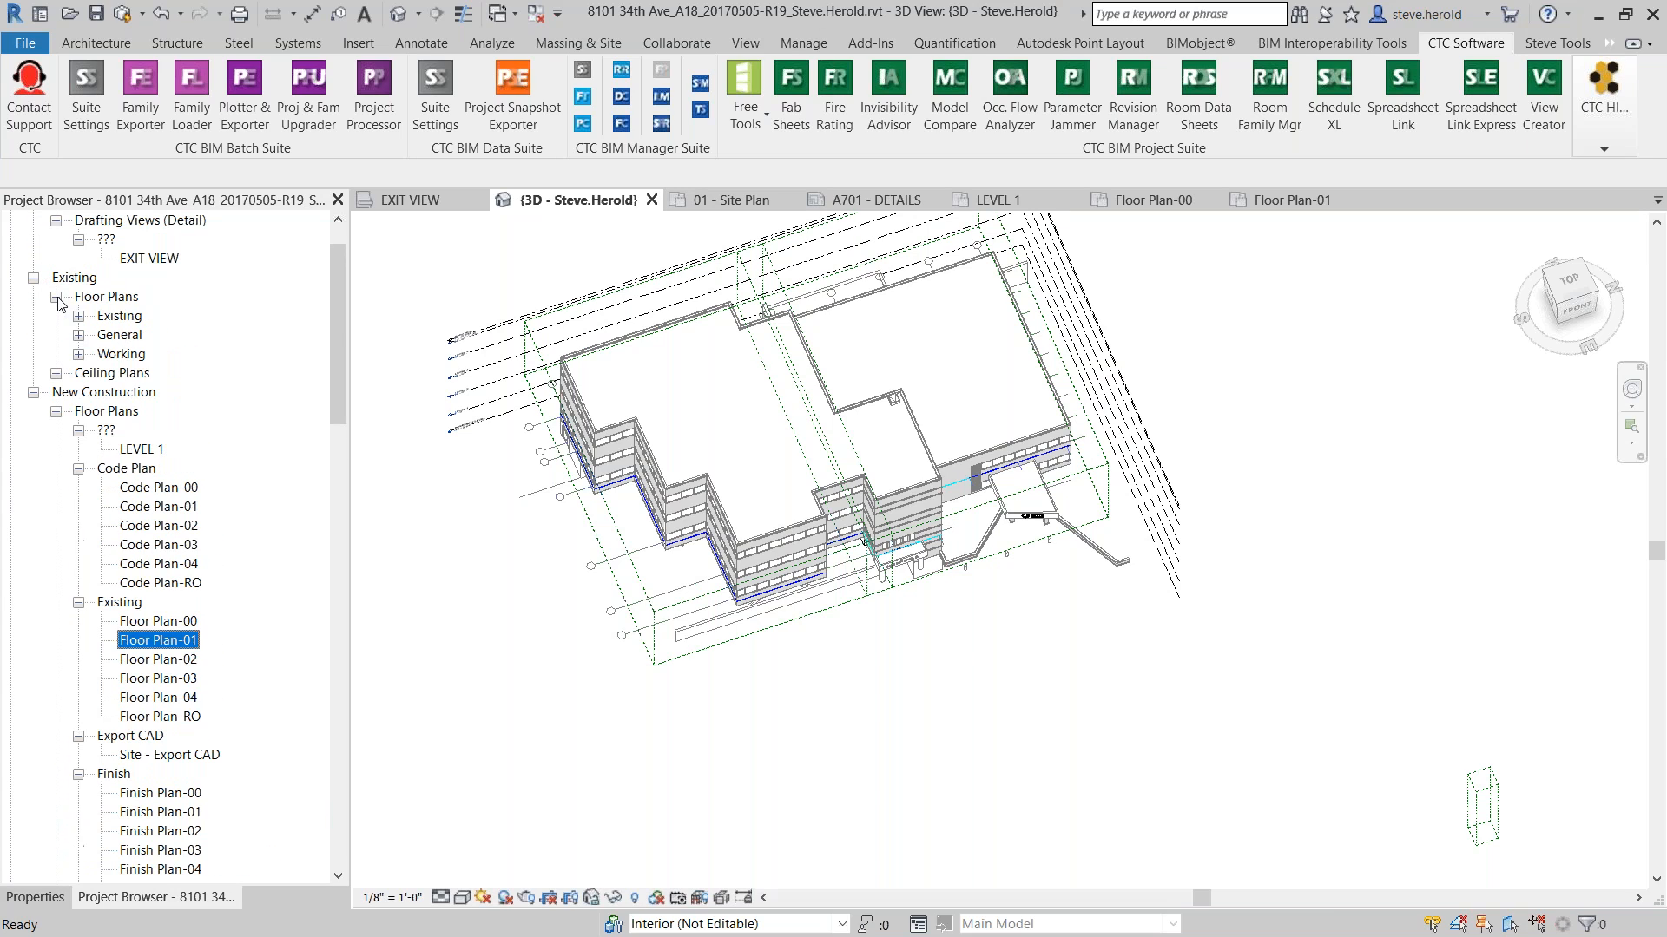
{"action": "left_click", "coordinate": [78, 335]}
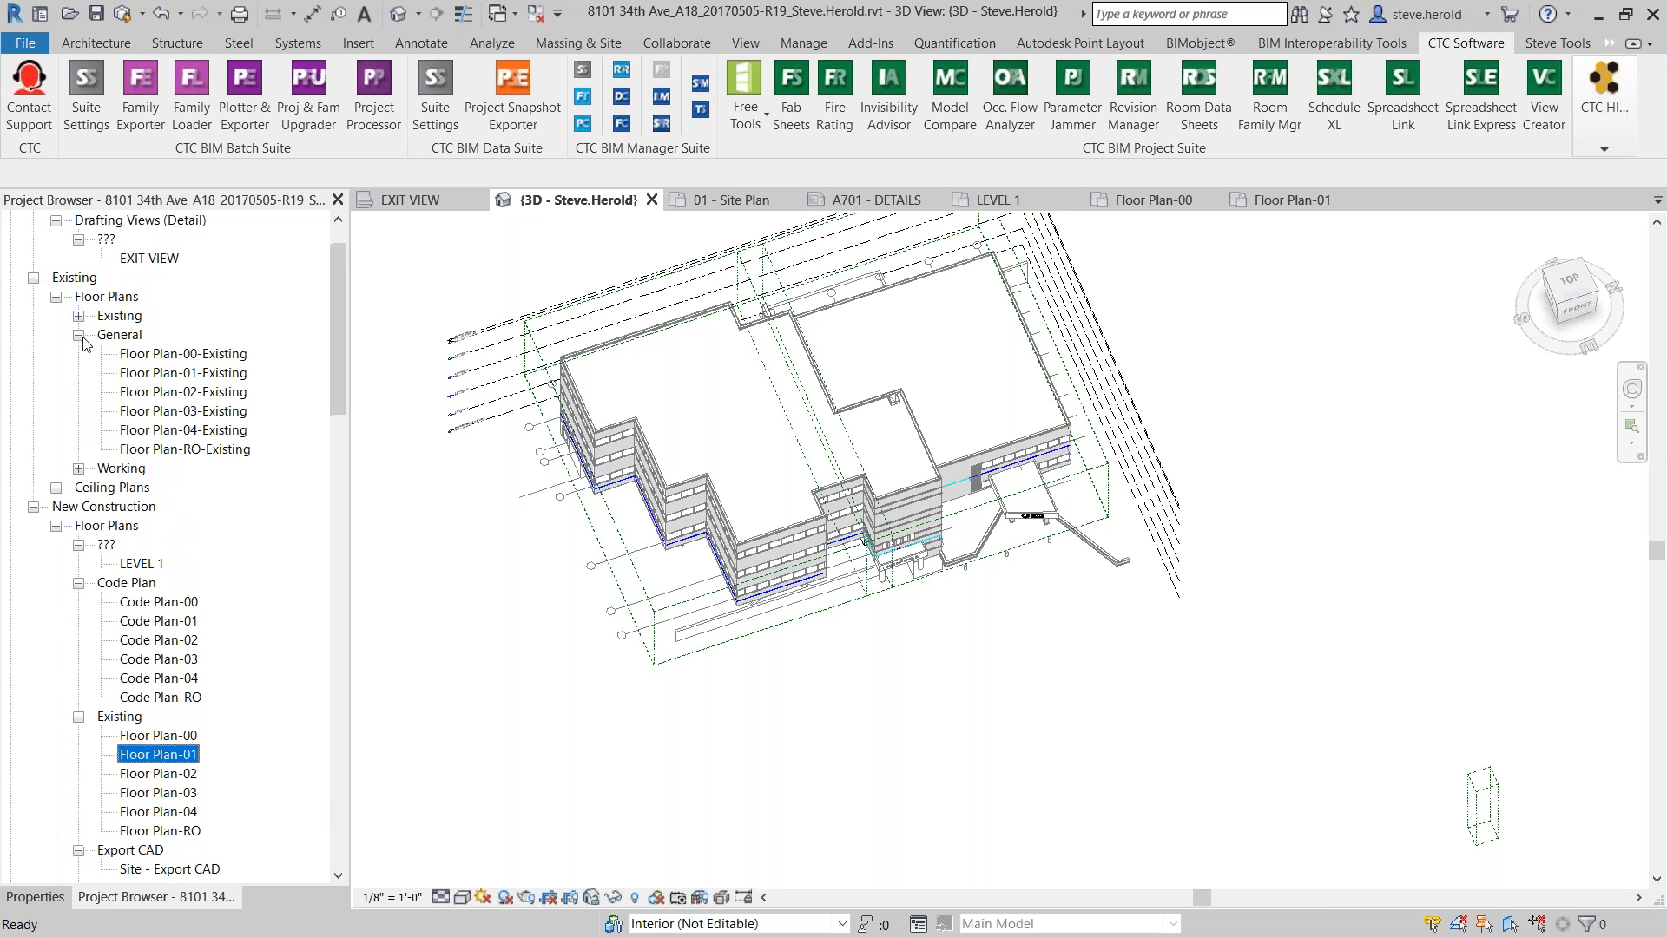
{"action": "left_click", "coordinate": [170, 354]}
{"action": "scroll", "coordinate": [160, 334], "scroll_direction": "down", "scroll_amount": 3}
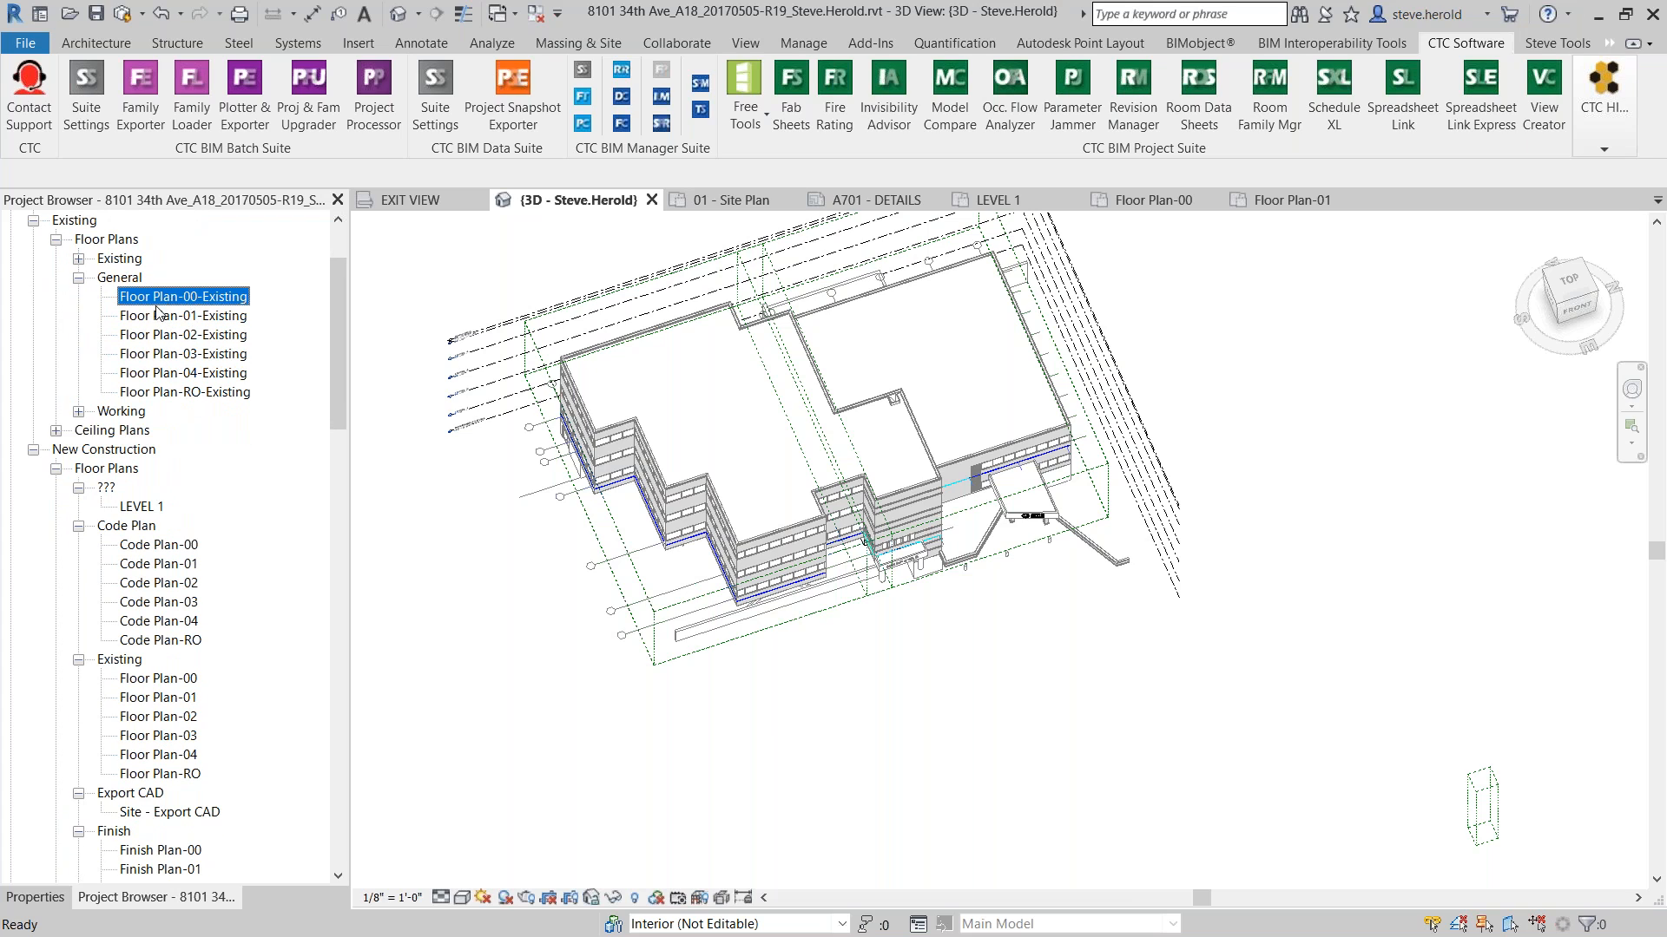
{"action": "scroll", "coordinate": [157, 313], "scroll_direction": "up", "scroll_amount": 5}
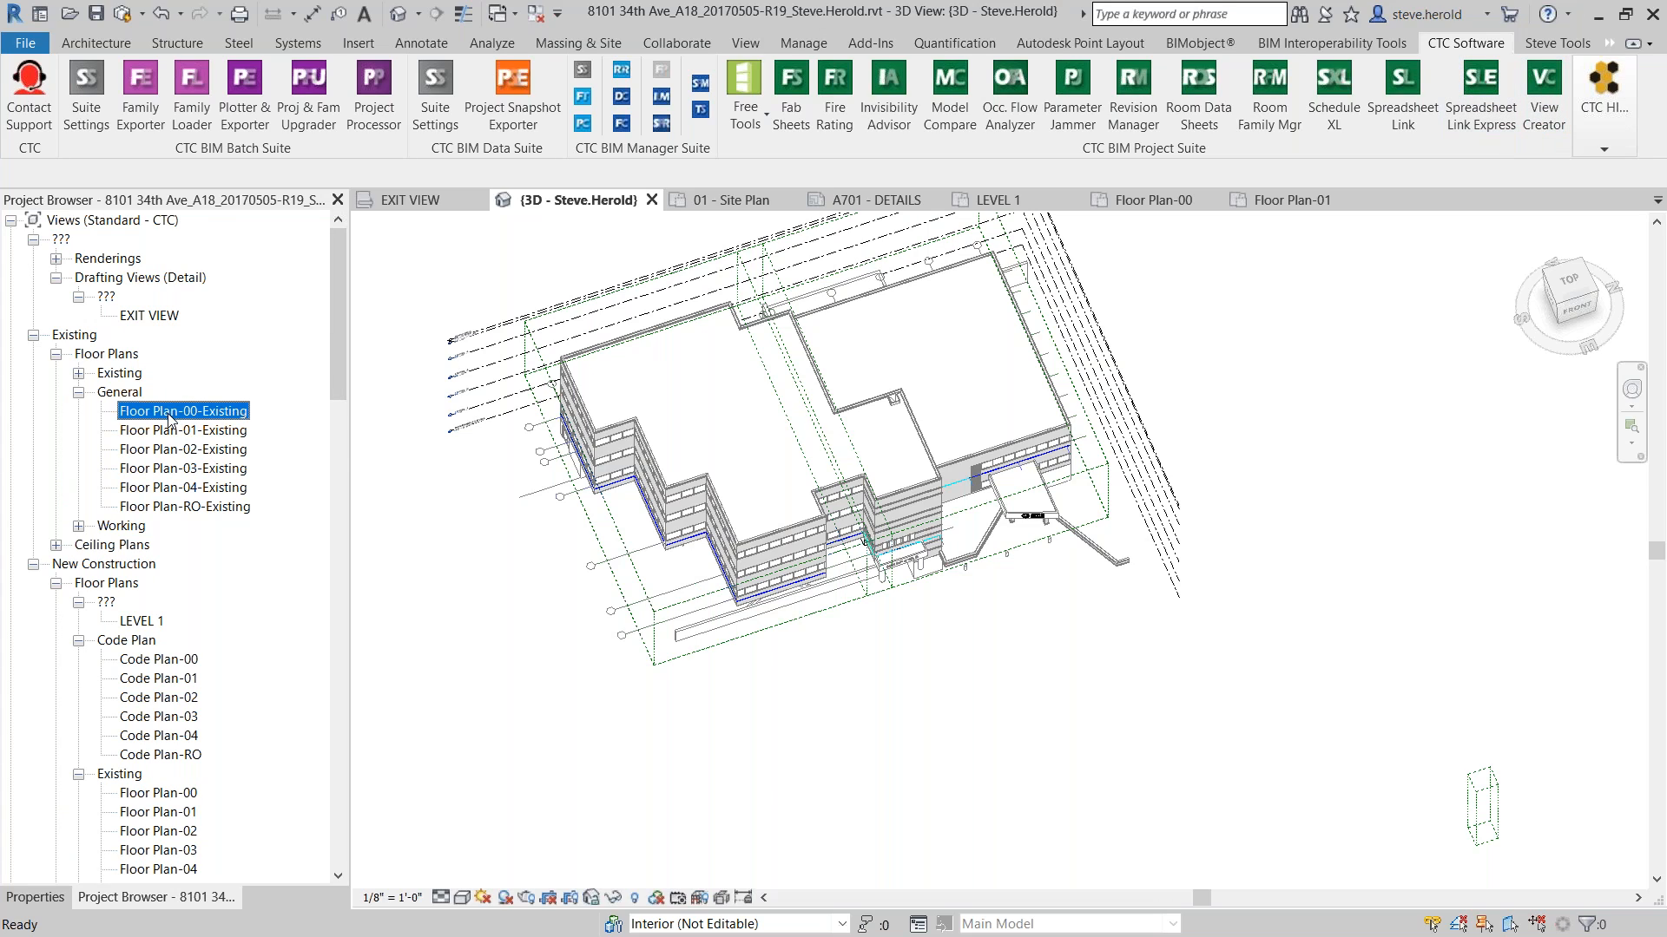
Reopen View Creator at full size and bring up the dependent view settings
{"action": "left_click", "coordinate": [1543, 95]}
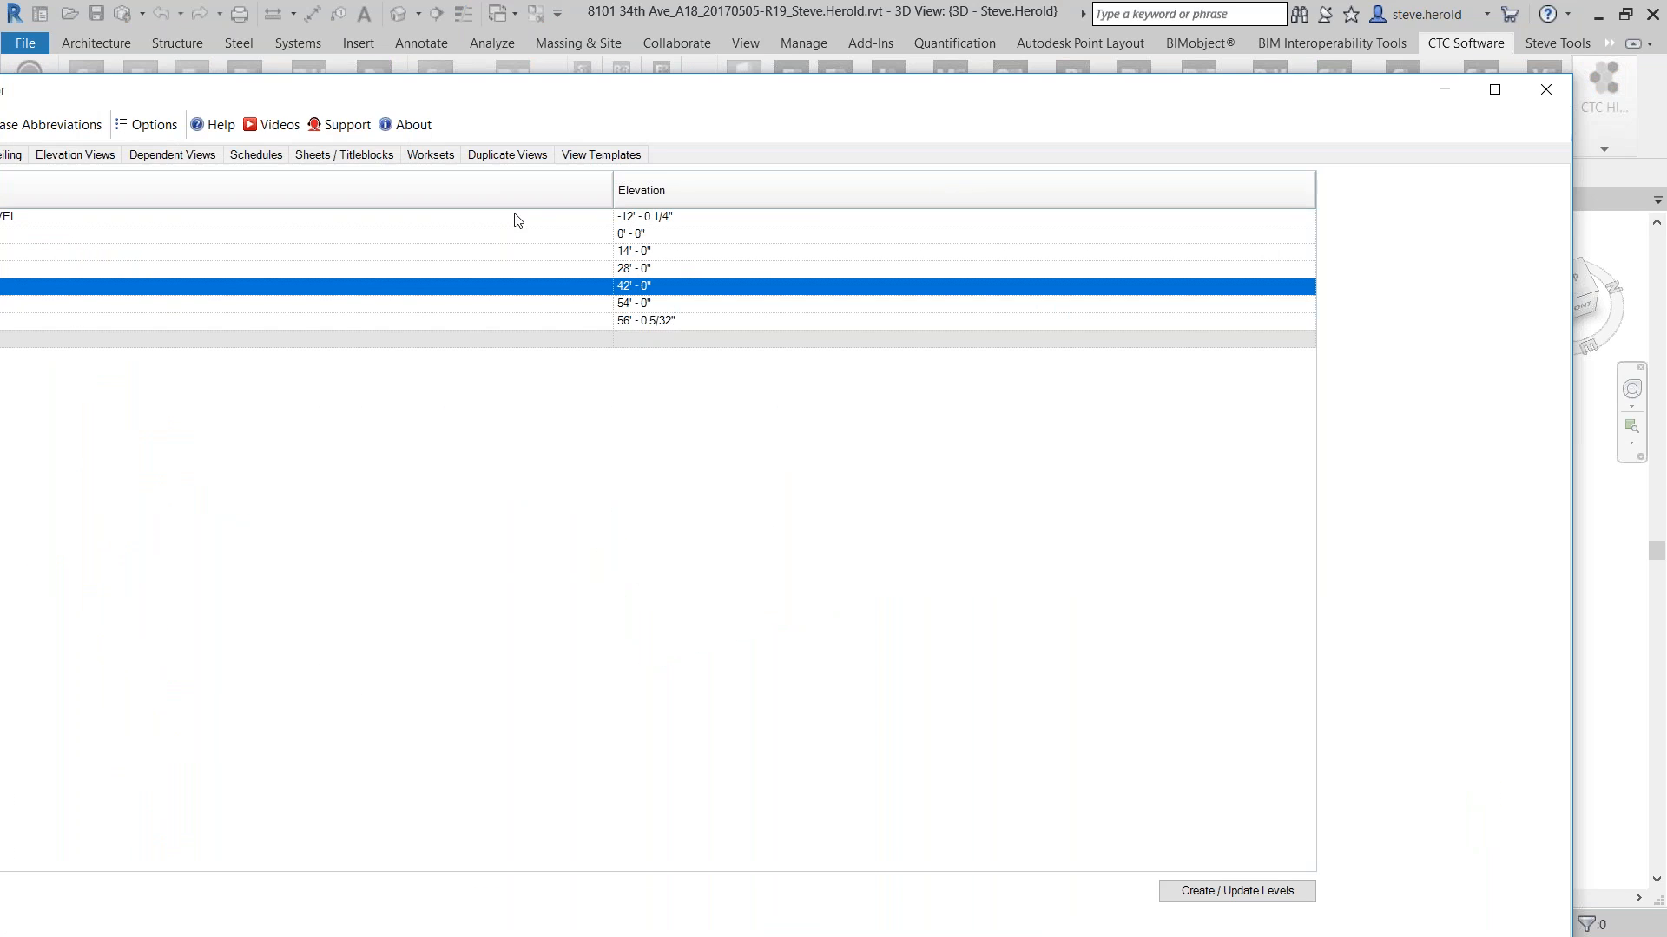
{"action": "left_click_drag", "start_coordinate": [614, 106], "coordinate": [730, 5]}
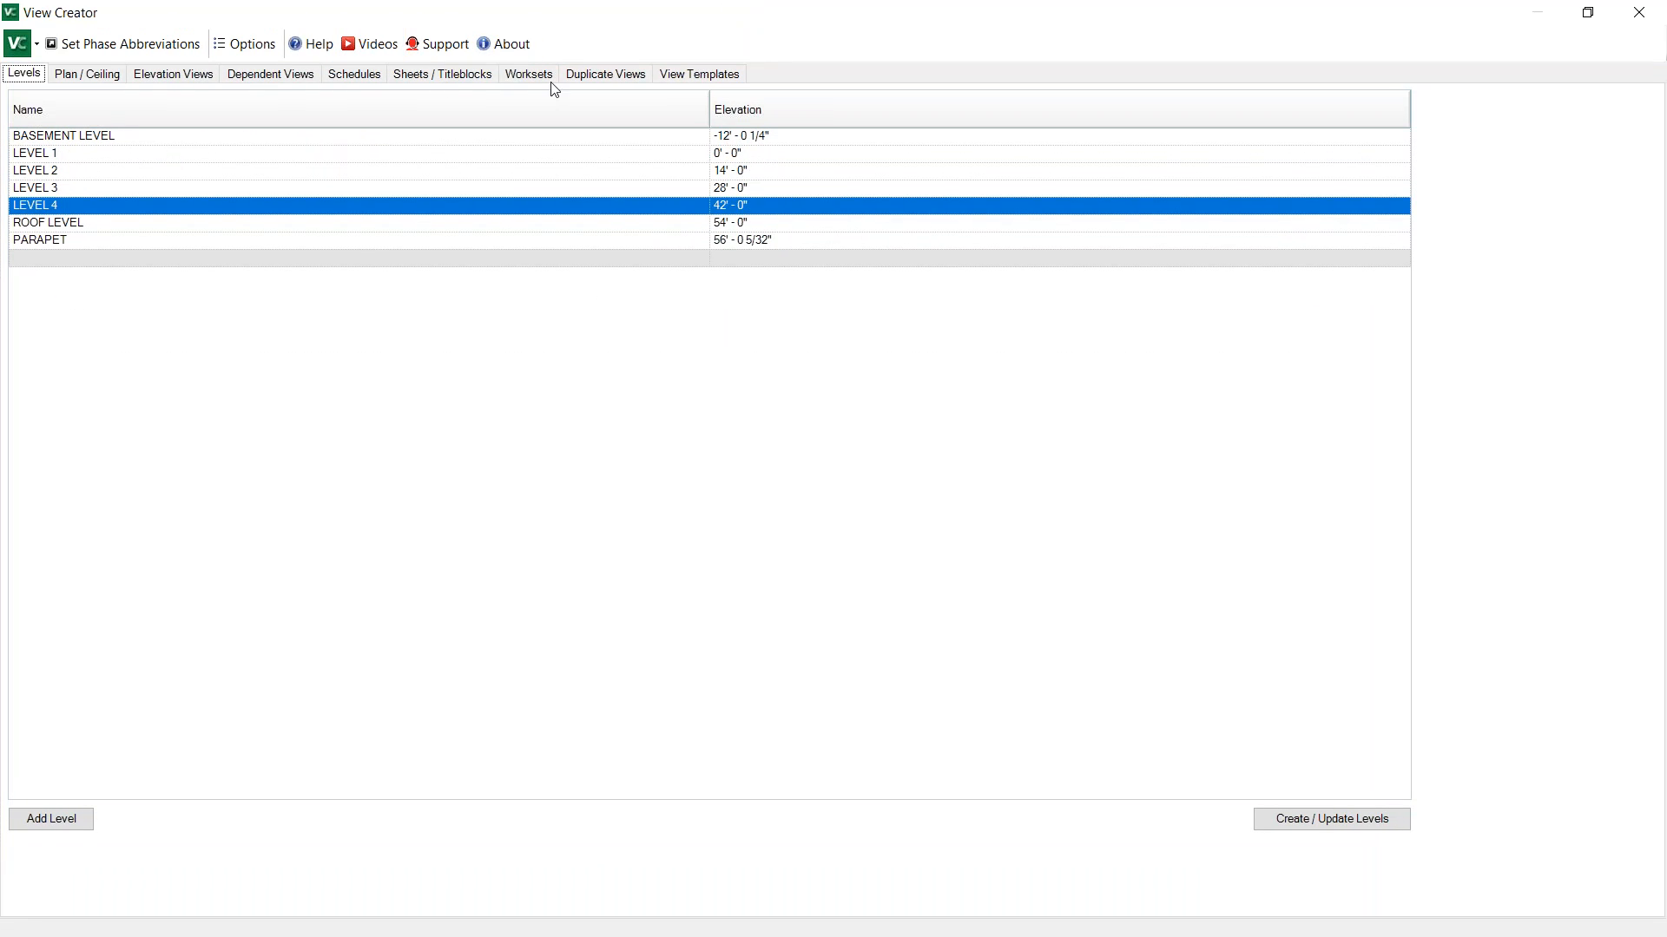
{"action": "left_click", "coordinate": [277, 75]}
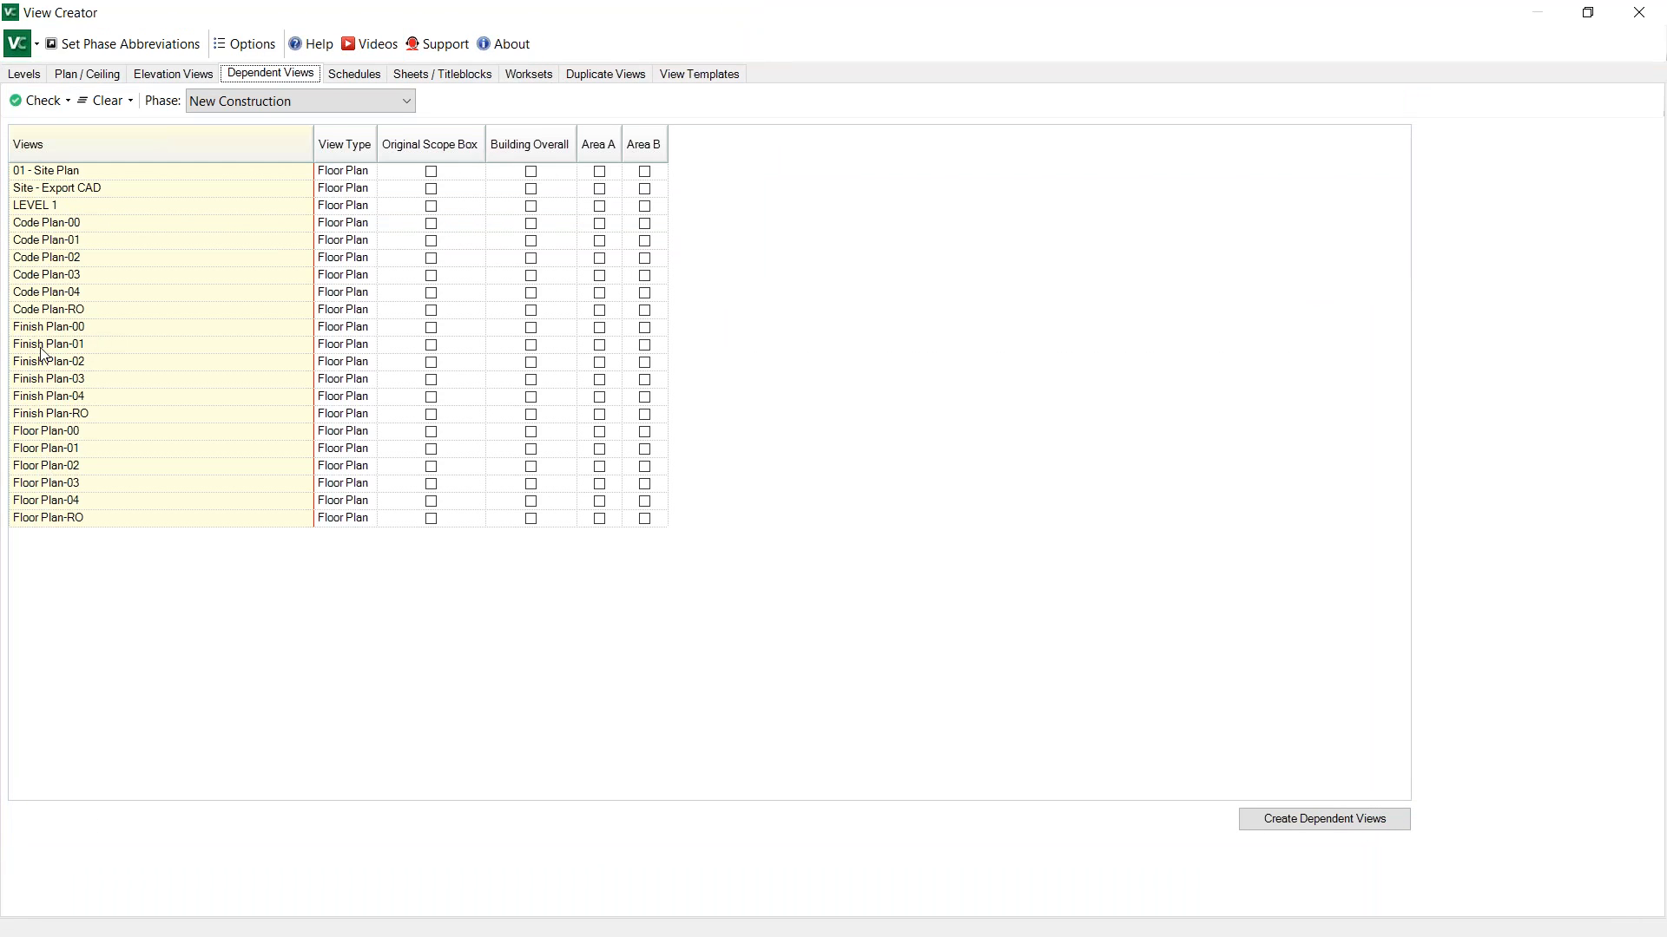
Assign the Area A and Area B scope boxes to New Construction views Floor Plan-00 through Floor Plan-04 and Floor Plan-RO
{"action": "left_click", "coordinate": [76, 434]}
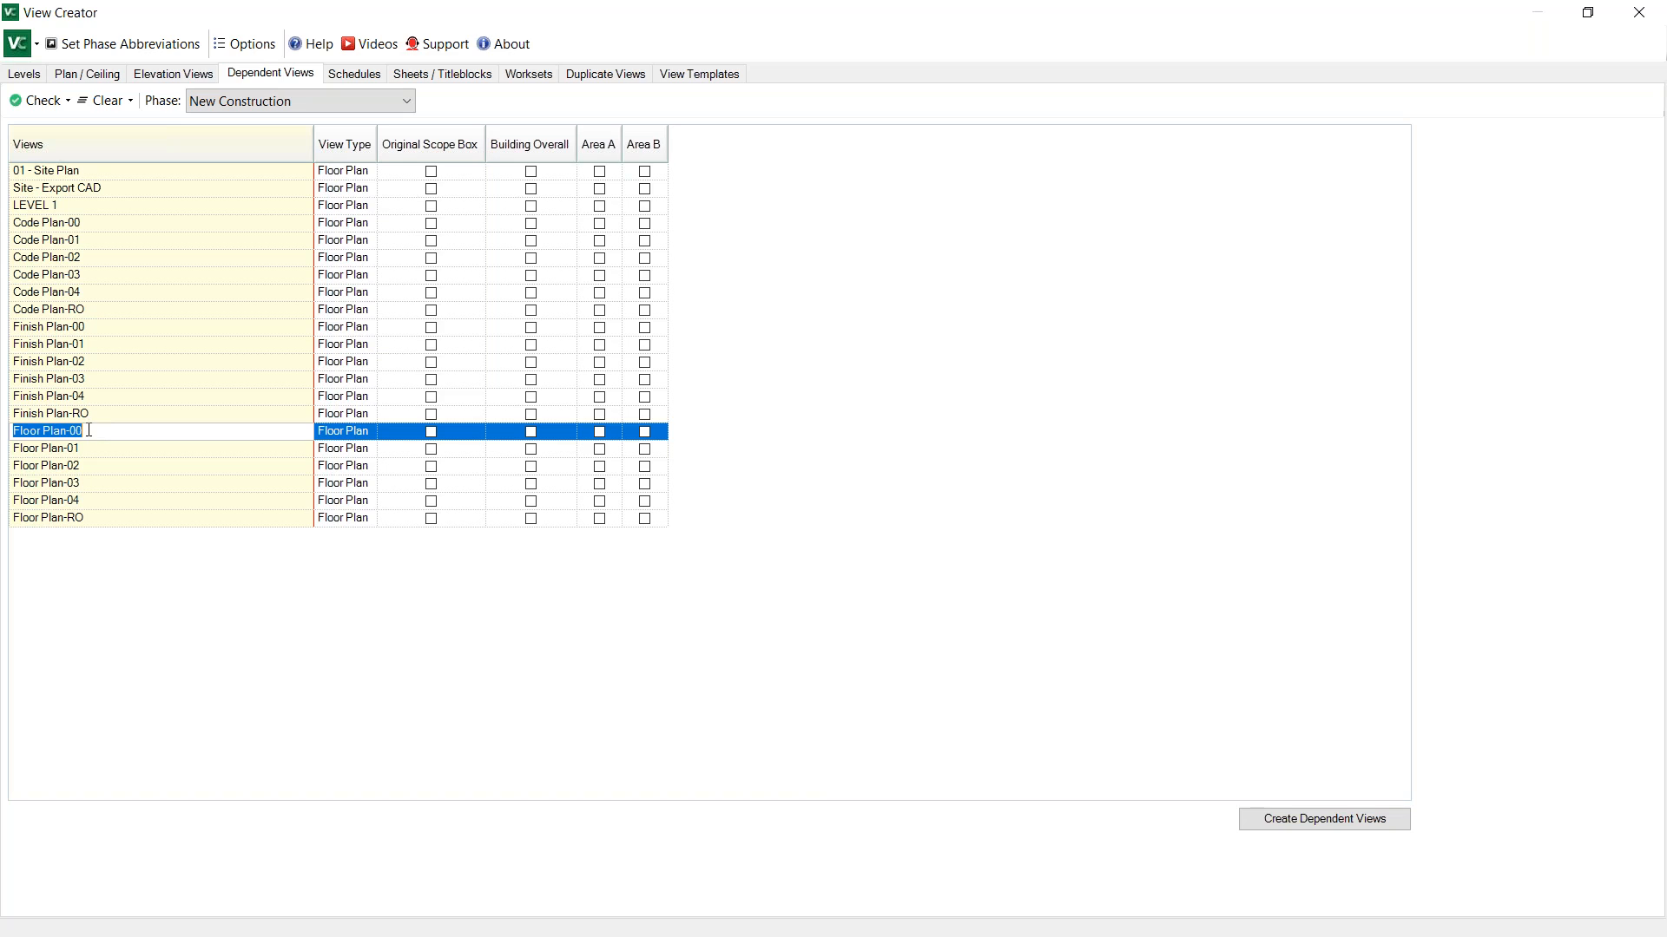
{"action": "left_click", "coordinate": [85, 521], "text": "shift"}
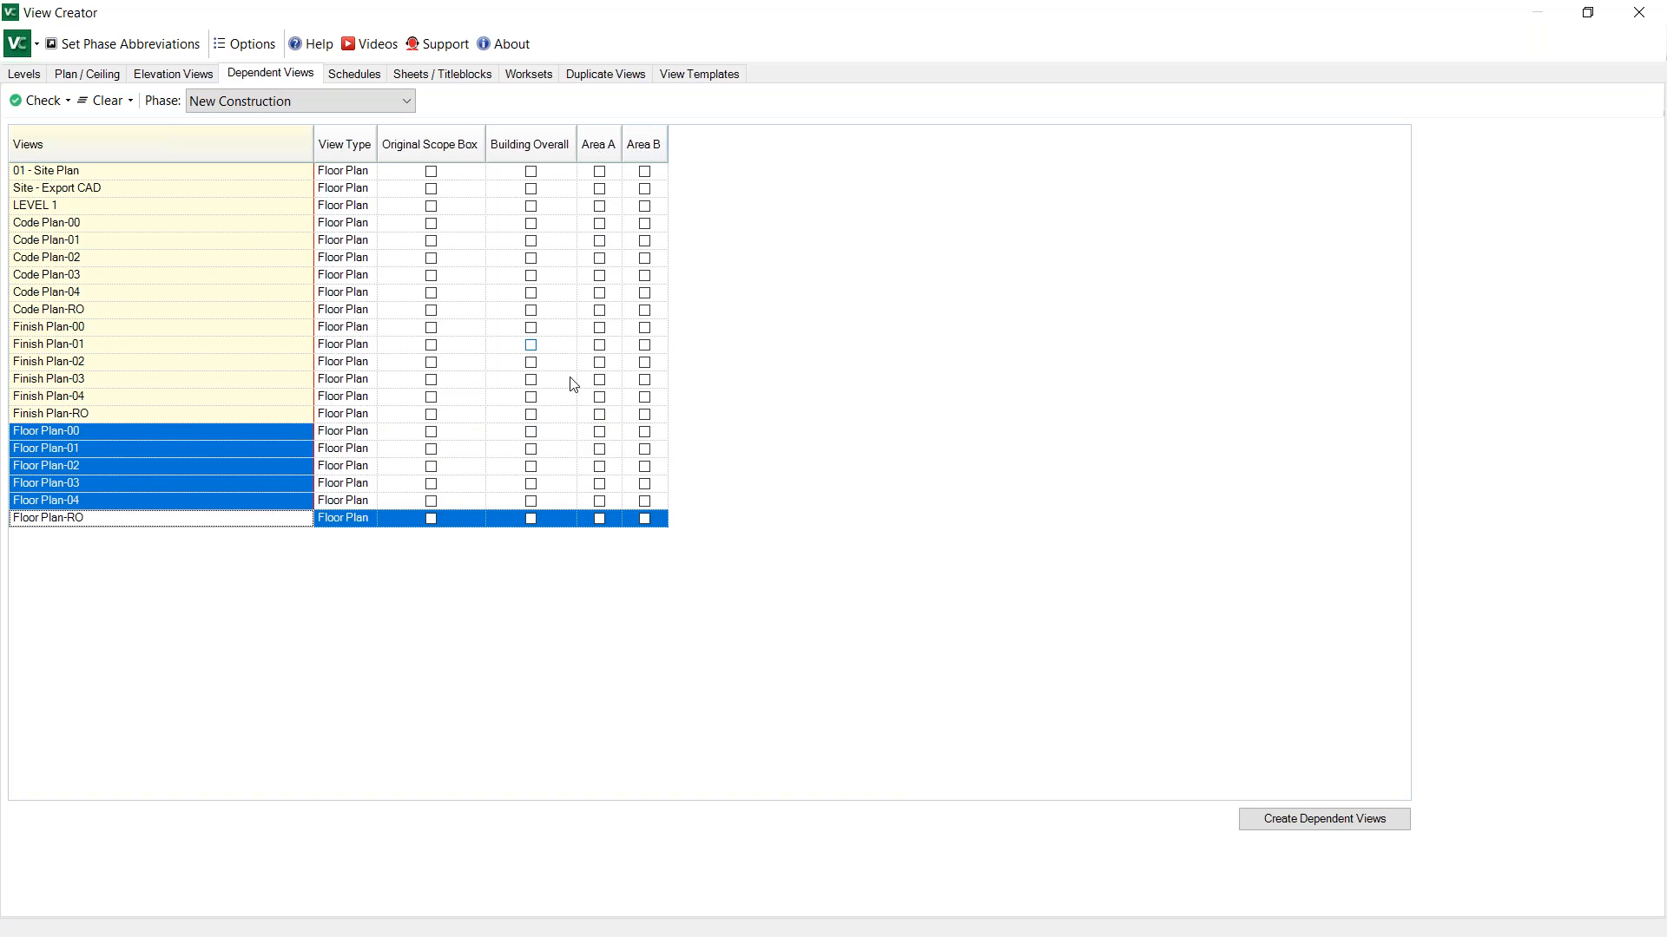
{"action": "left_click", "coordinate": [600, 521]}
{"action": "left_click", "coordinate": [643, 521]}
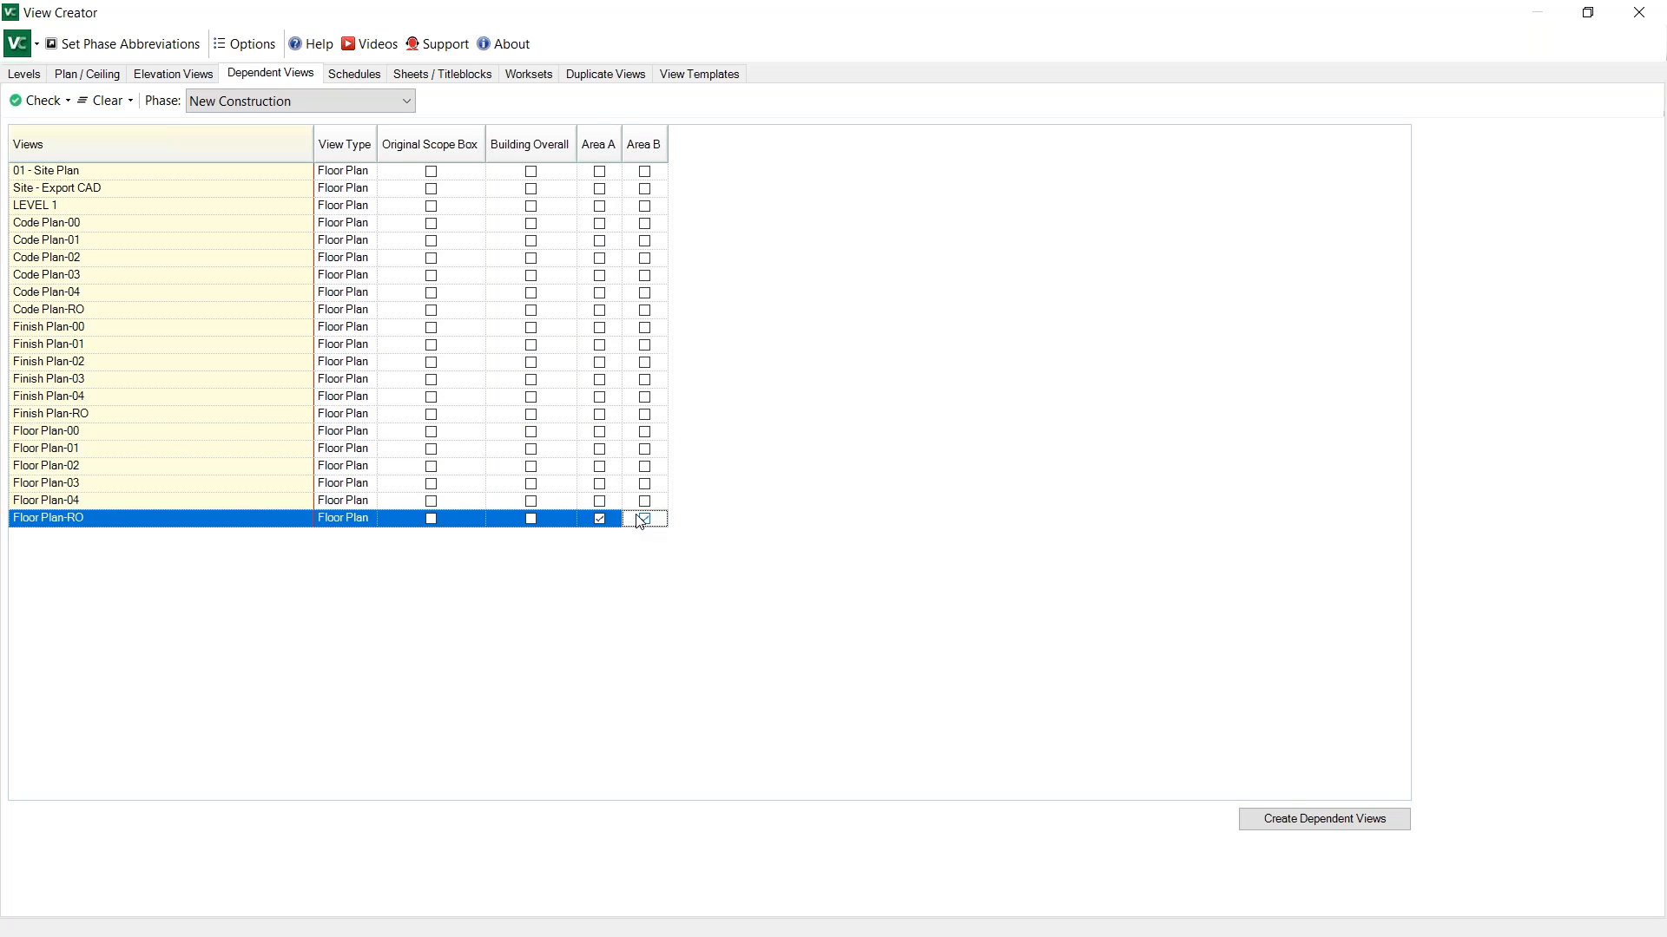
{"action": "left_click", "coordinate": [599, 502]}
{"action": "left_click", "coordinate": [644, 502]}
{"action": "left_click", "coordinate": [600, 485]}
{"action": "left_click", "coordinate": [644, 484]}
{"action": "left_click", "coordinate": [600, 467]}
{"action": "left_click", "coordinate": [645, 468]}
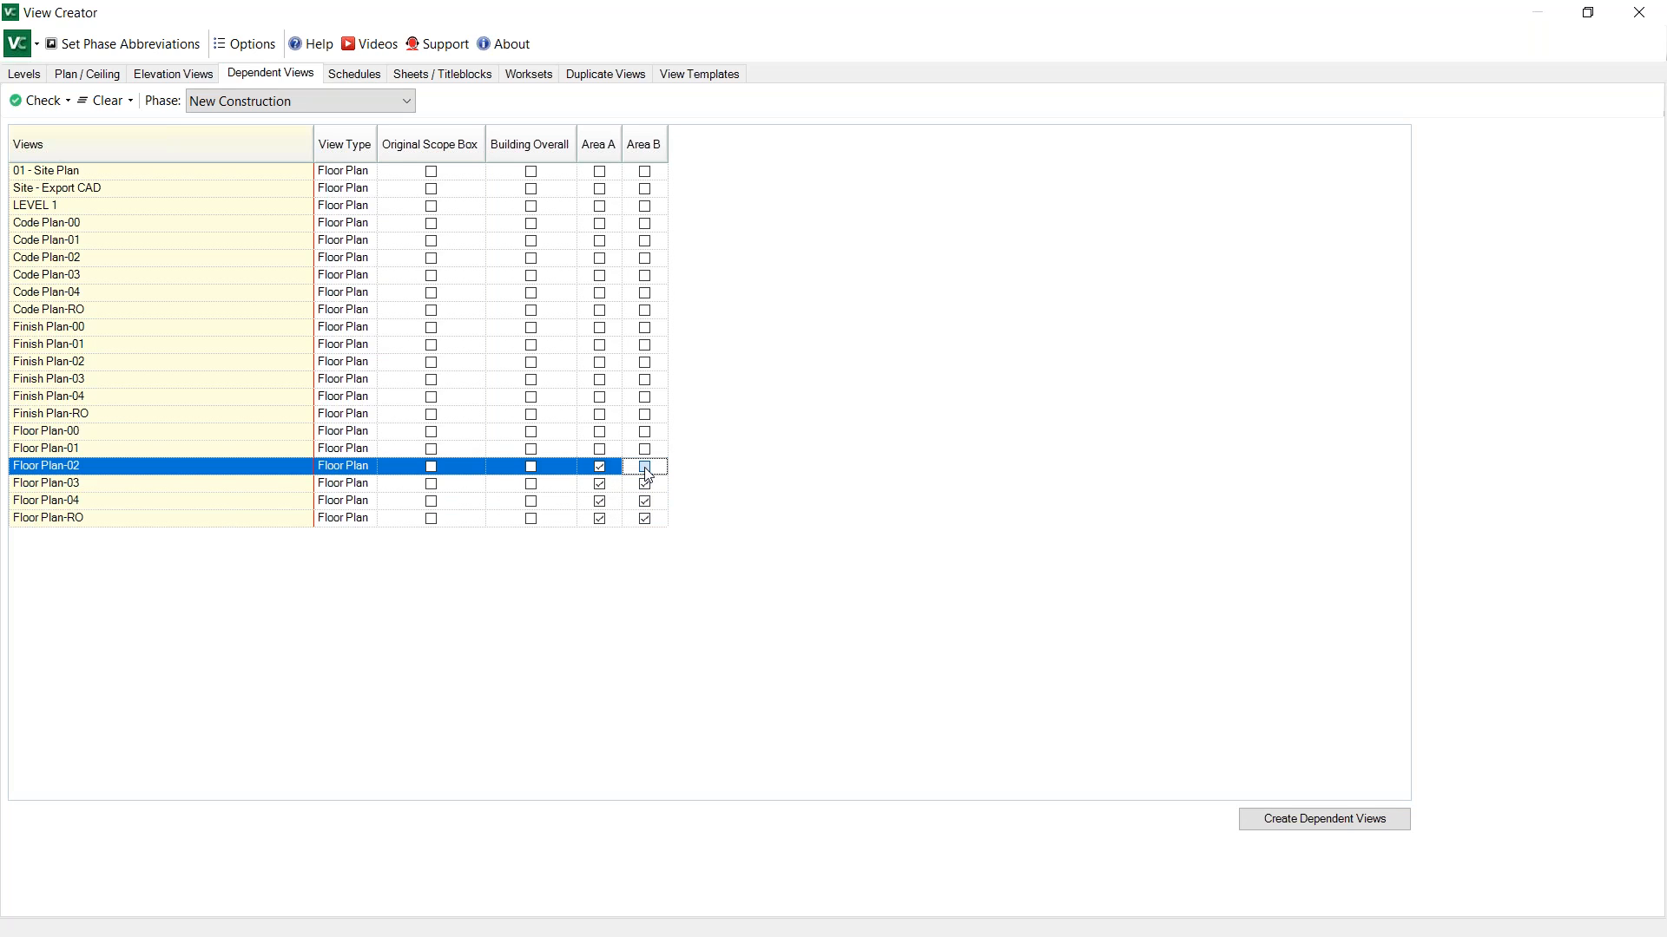
{"action": "left_click", "coordinate": [599, 450]}
{"action": "left_click", "coordinate": [643, 450]}
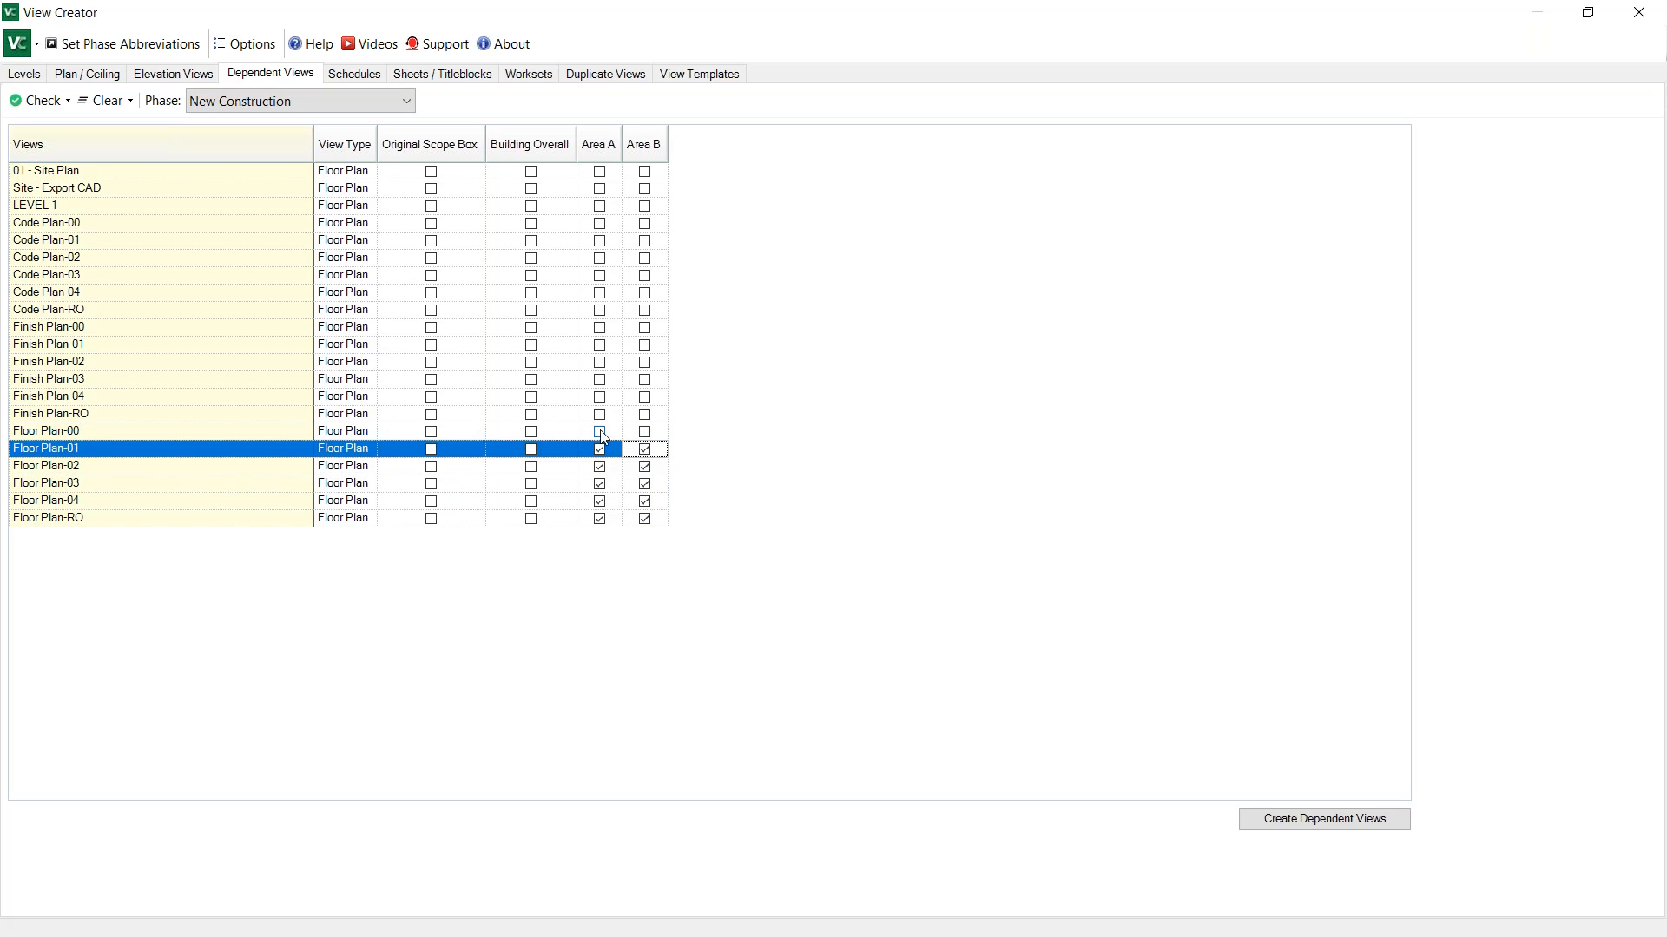
{"action": "left_click", "coordinate": [600, 432]}
{"action": "left_click", "coordinate": [645, 433]}
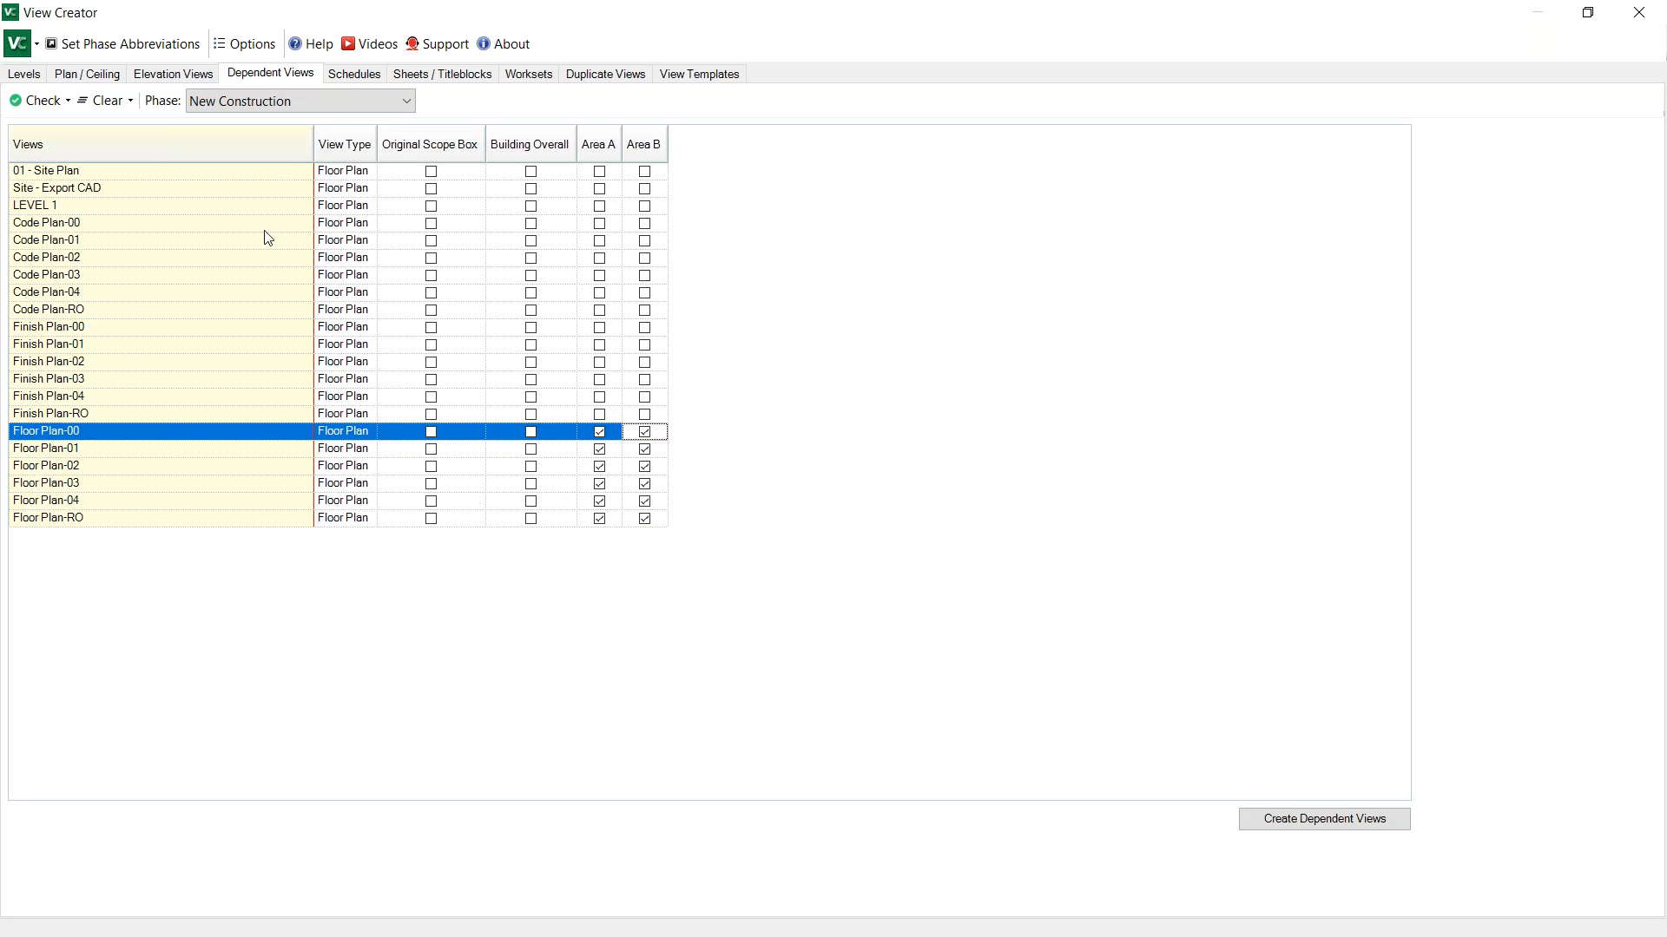
Create the dependent views for the chosen floor plans and scope boxes, then close View Creator
{"action": "left_click", "coordinate": [1294, 823]}
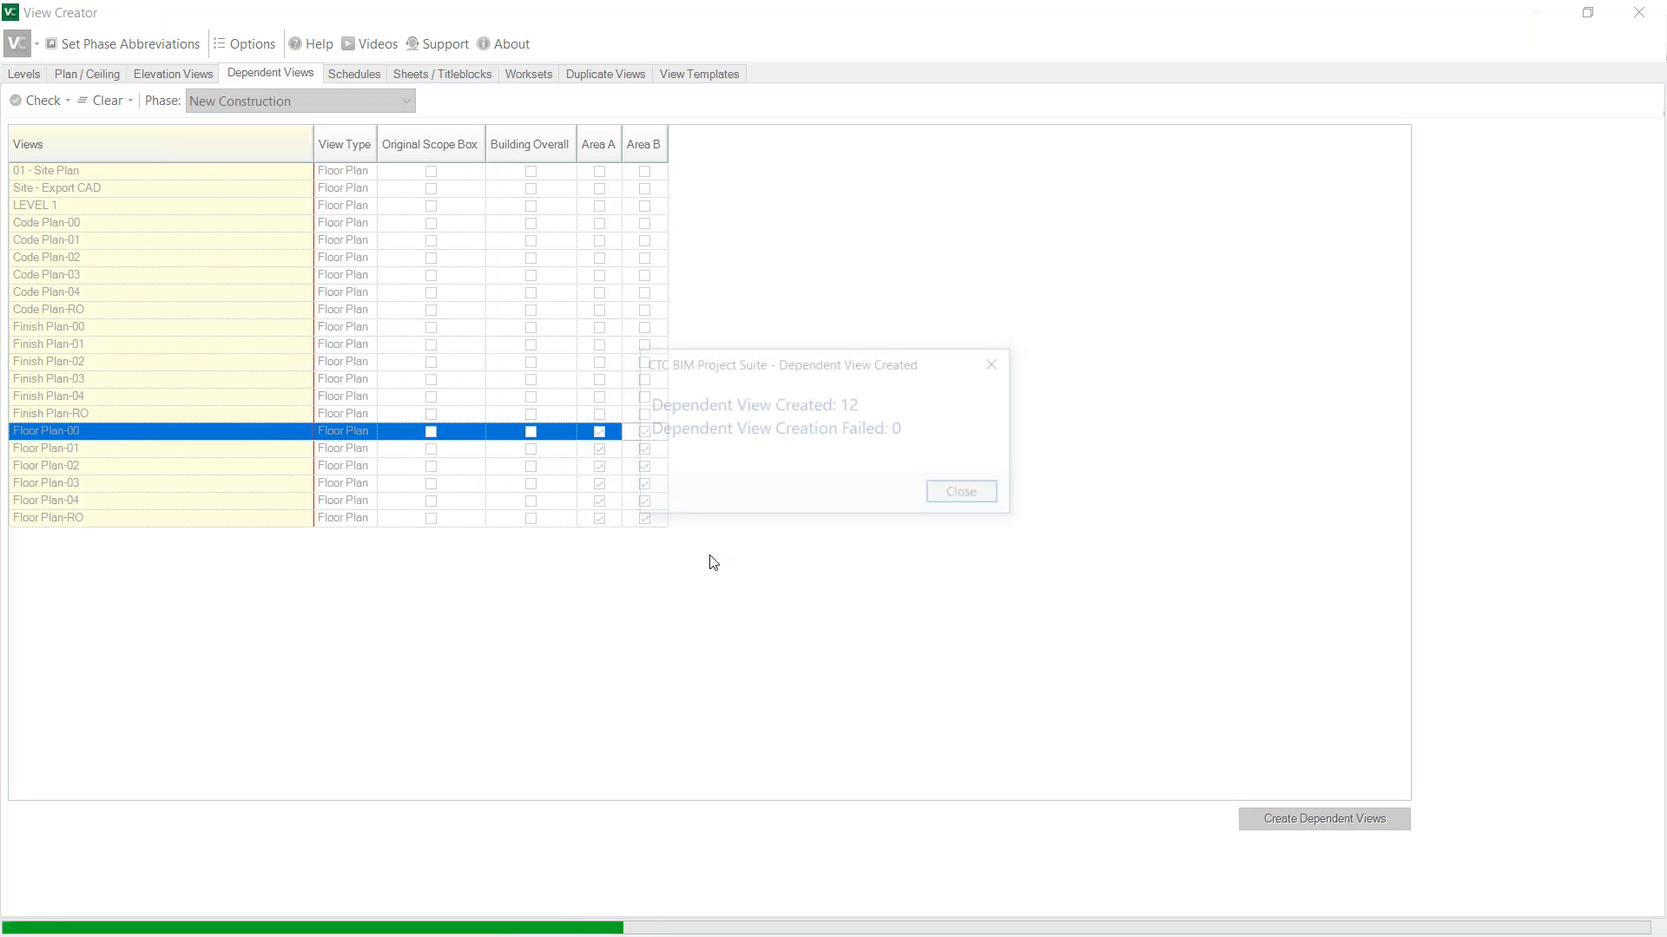
{"action": "left_click", "coordinate": [979, 500]}
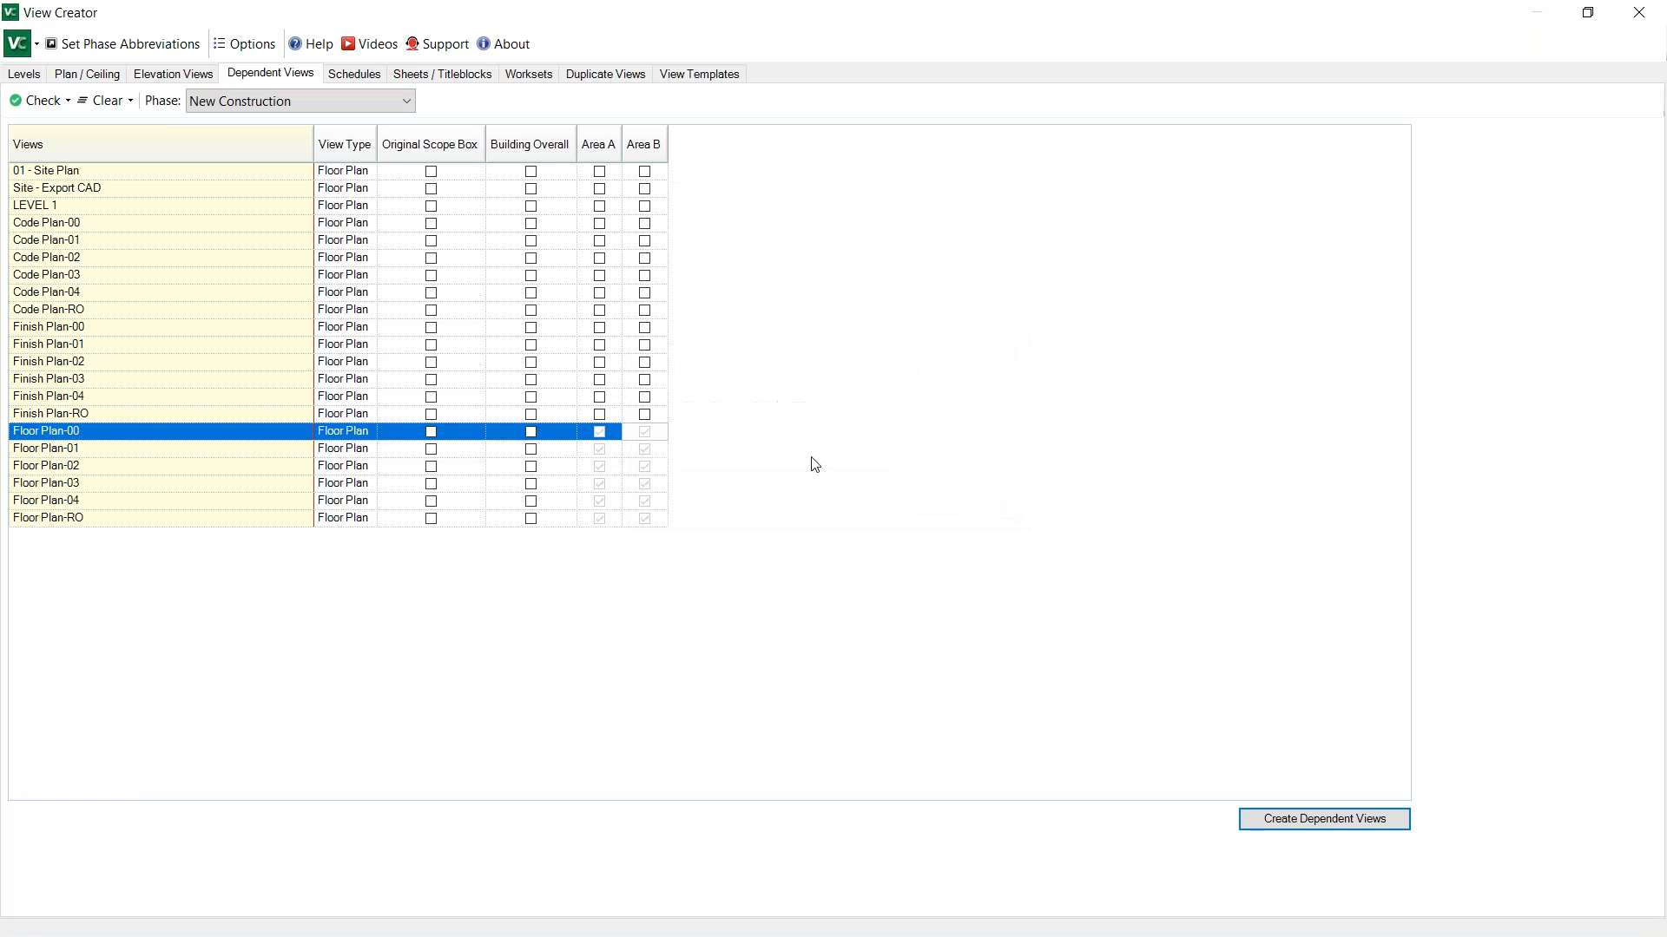
{"action": "left_click", "coordinate": [1630, 15]}
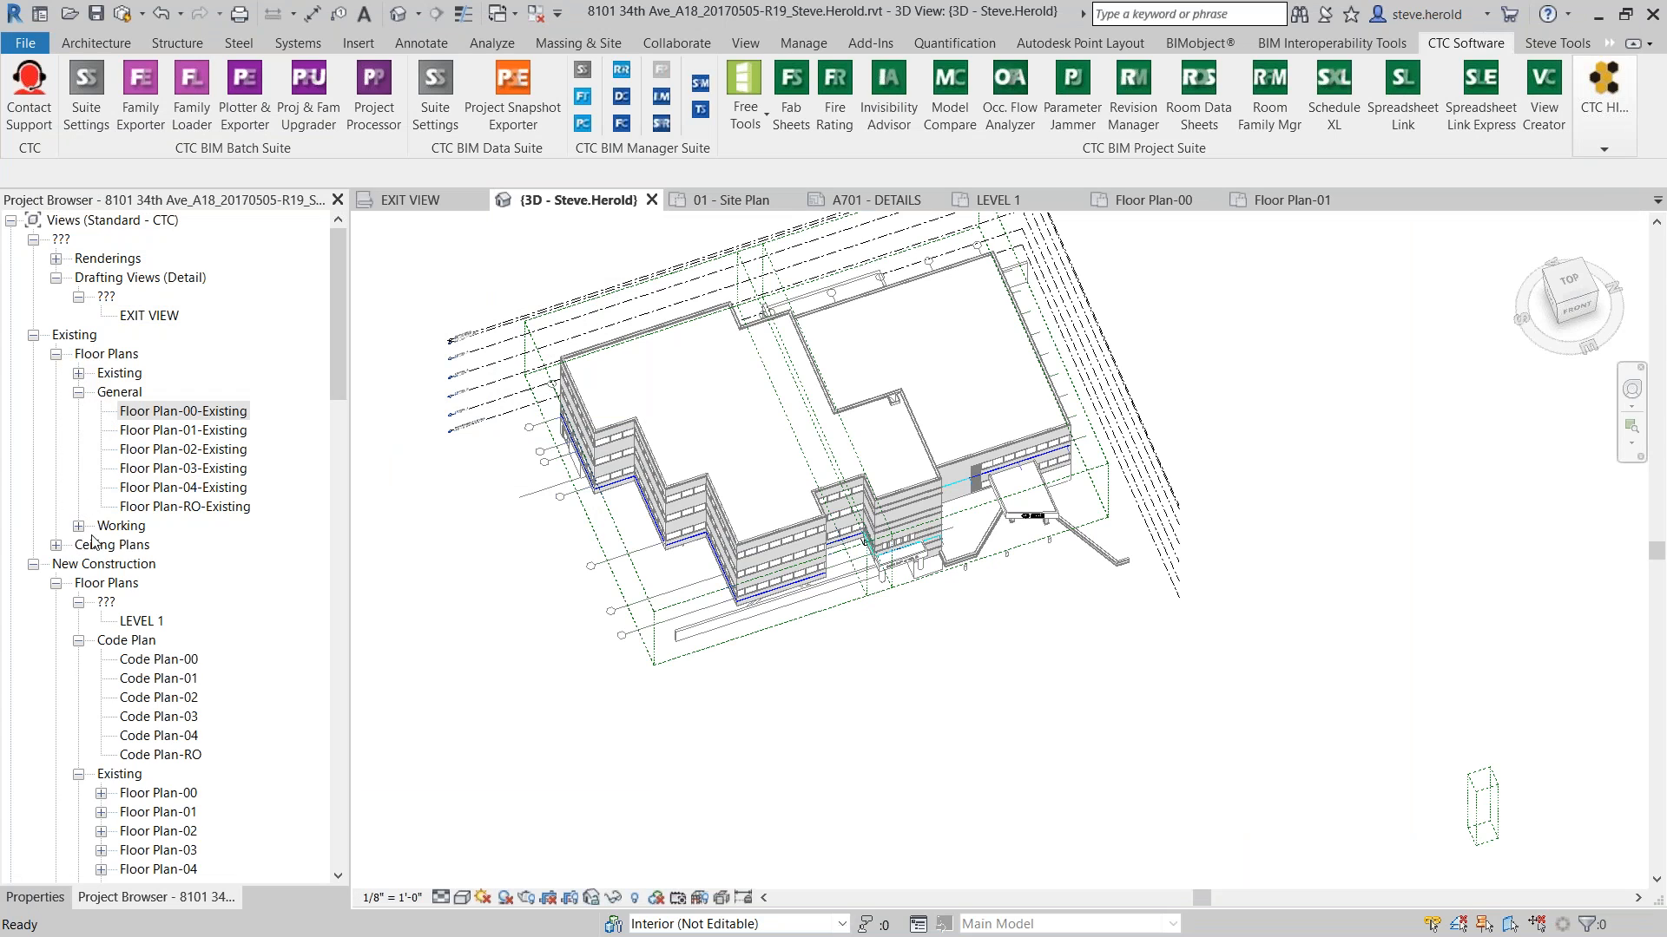
Expand Floor Plan-00 under New Construction and open its Area A and Area B dependent views
{"action": "scroll", "coordinate": [93, 542], "scroll_direction": "down", "scroll_amount": 6}
{"action": "scroll", "coordinate": [134, 574], "scroll_direction": "down", "scroll_amount": 3}
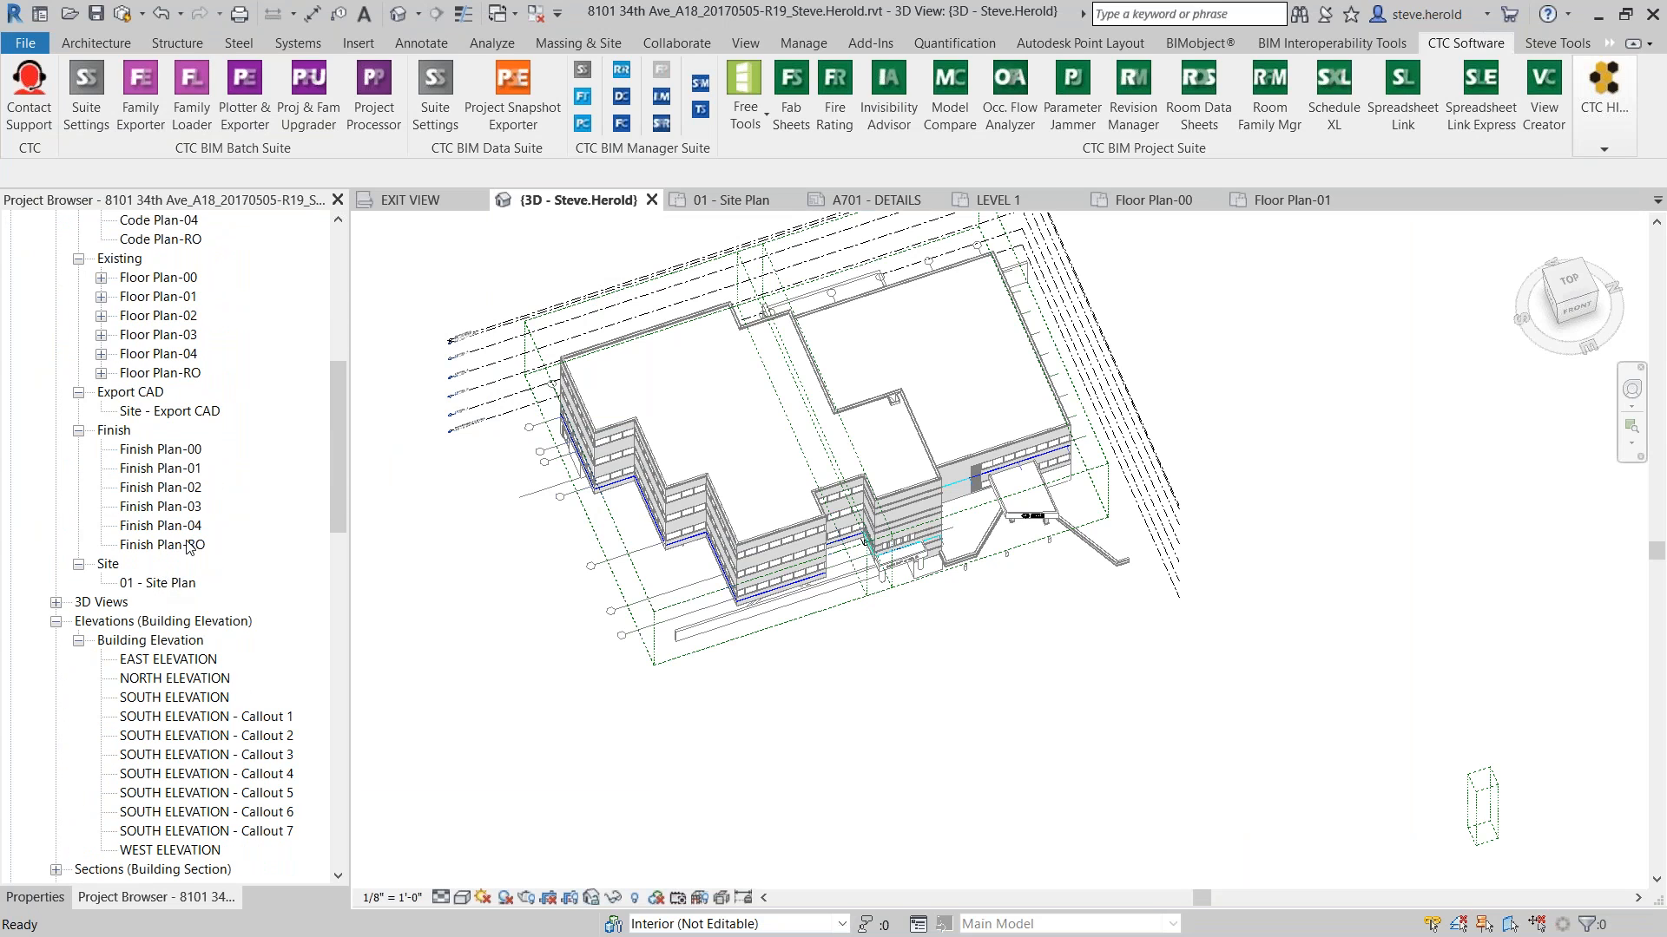
{"action": "scroll", "coordinate": [96, 438], "scroll_direction": "up", "scroll_amount": 2}
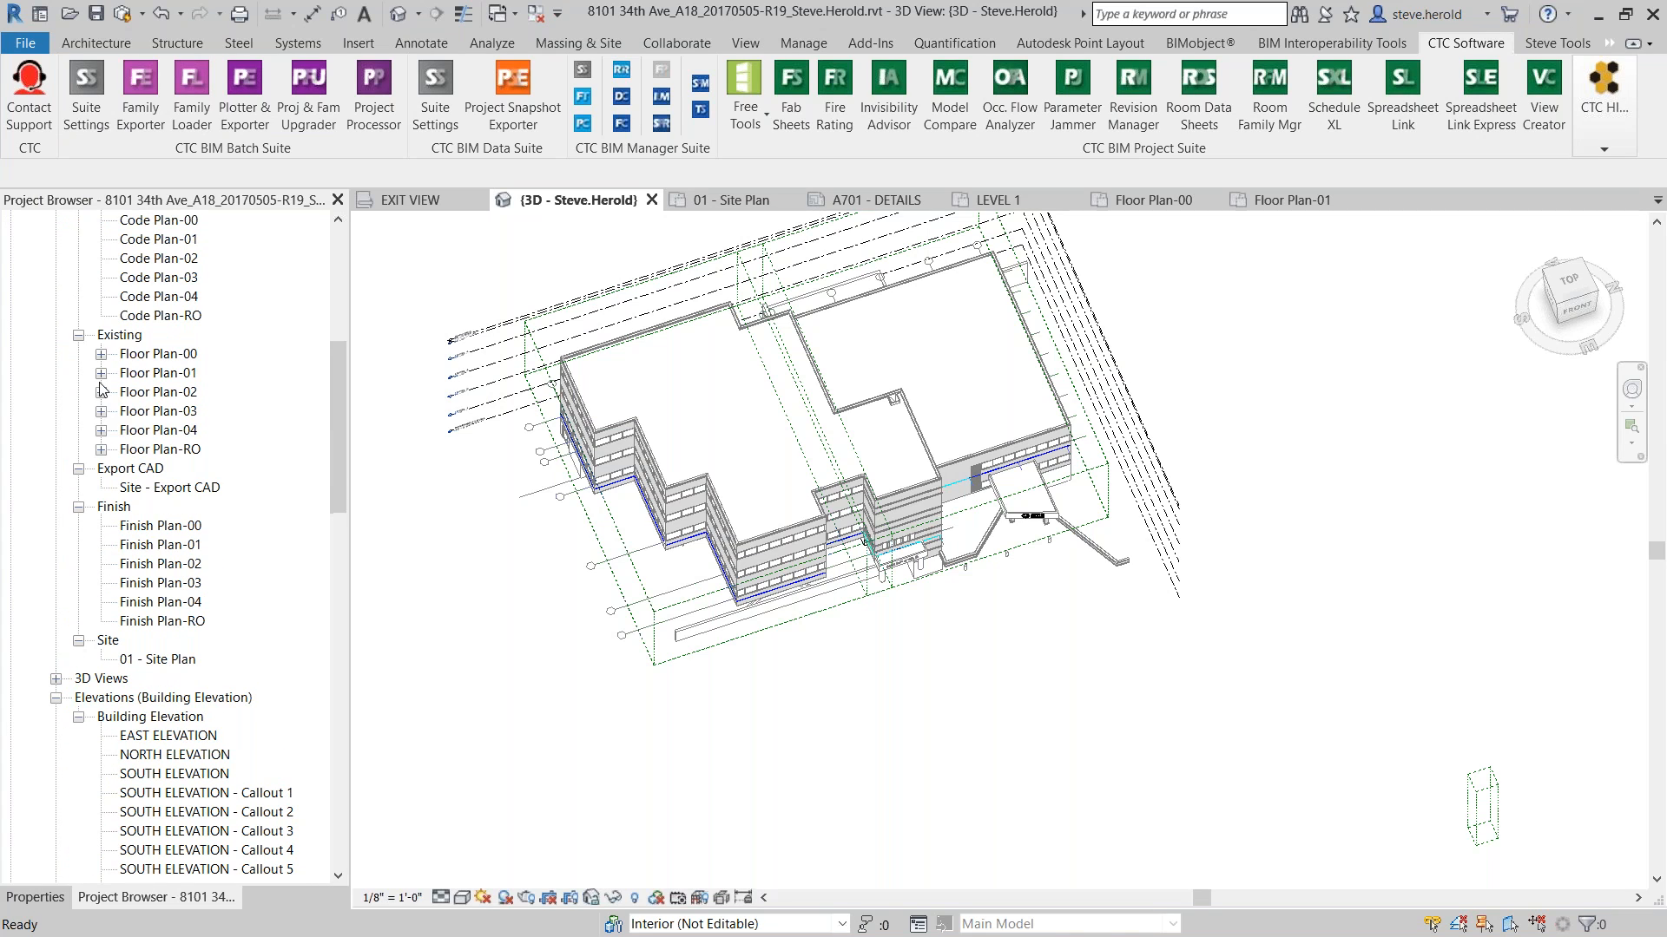
{"action": "left_click", "coordinate": [101, 354]}
{"action": "left_click", "coordinate": [164, 356]}
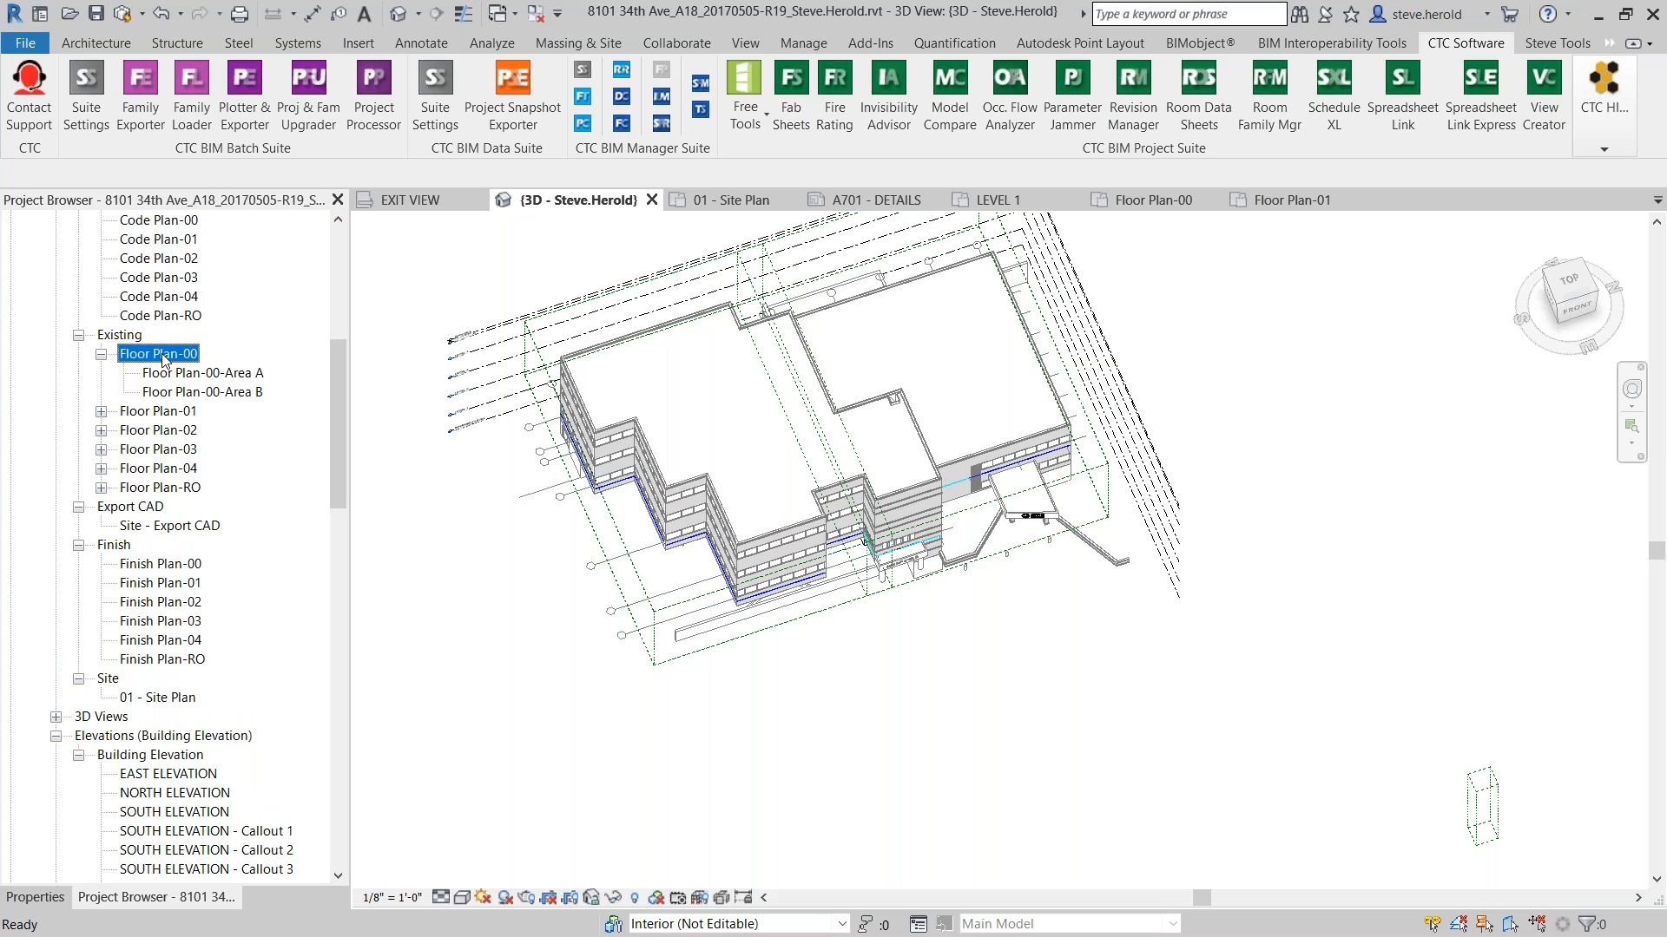
{"action": "left_click", "coordinate": [187, 377]}
{"action": "double_click", "coordinate": [195, 382]}
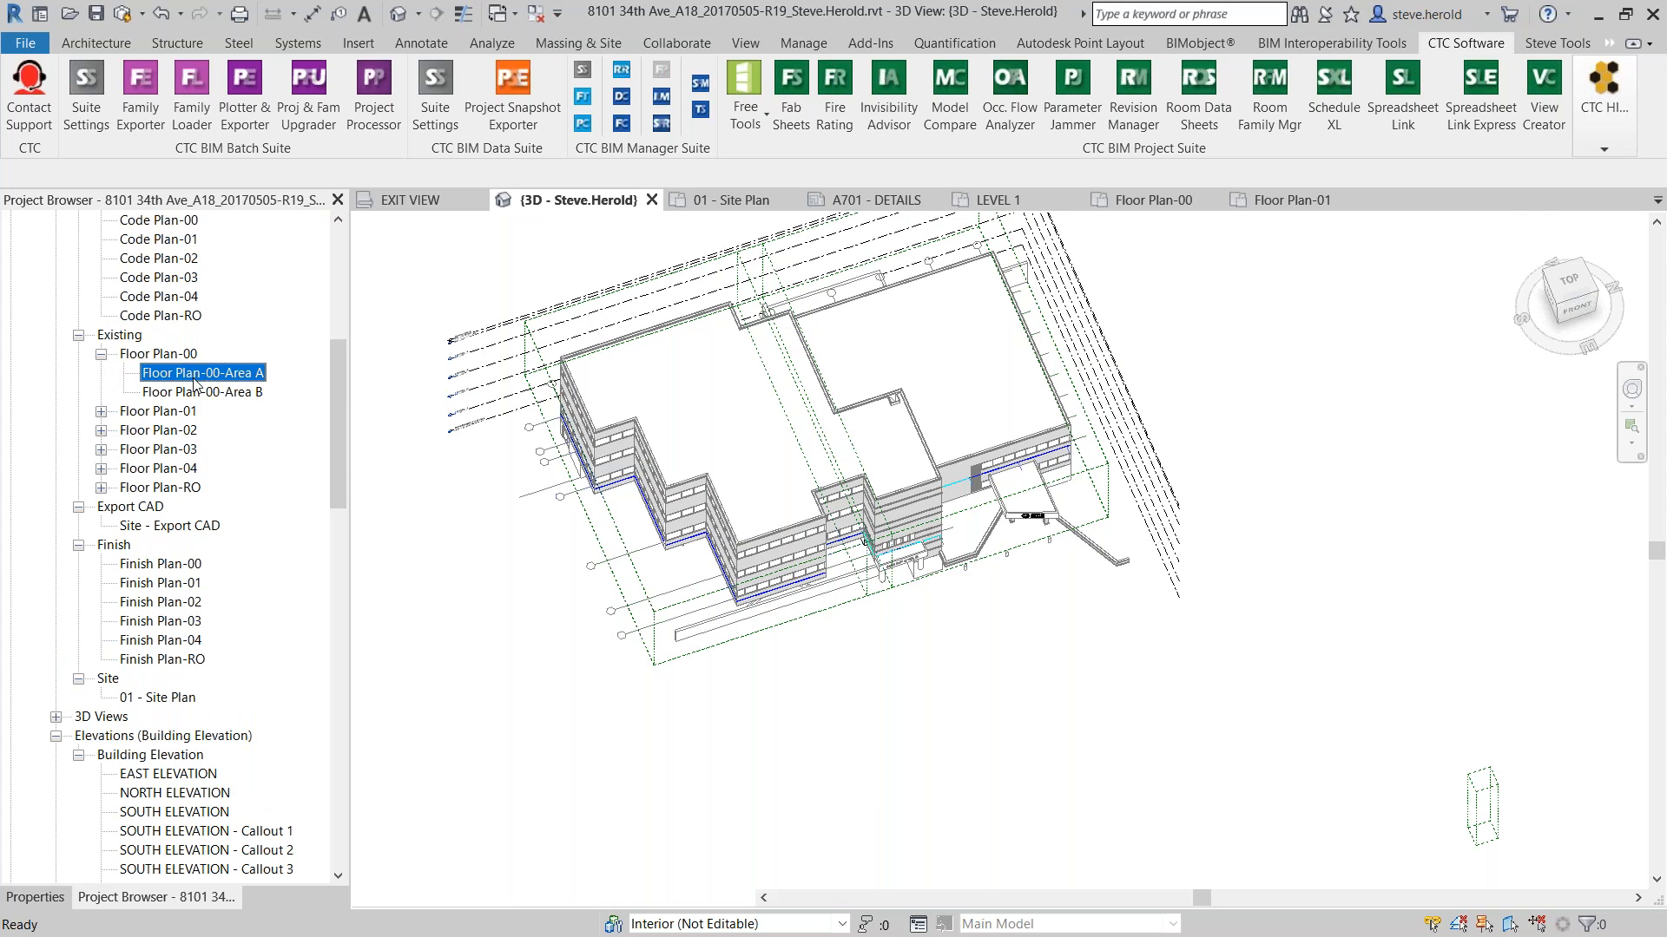
{"action": "double_click", "coordinate": [189, 395]}
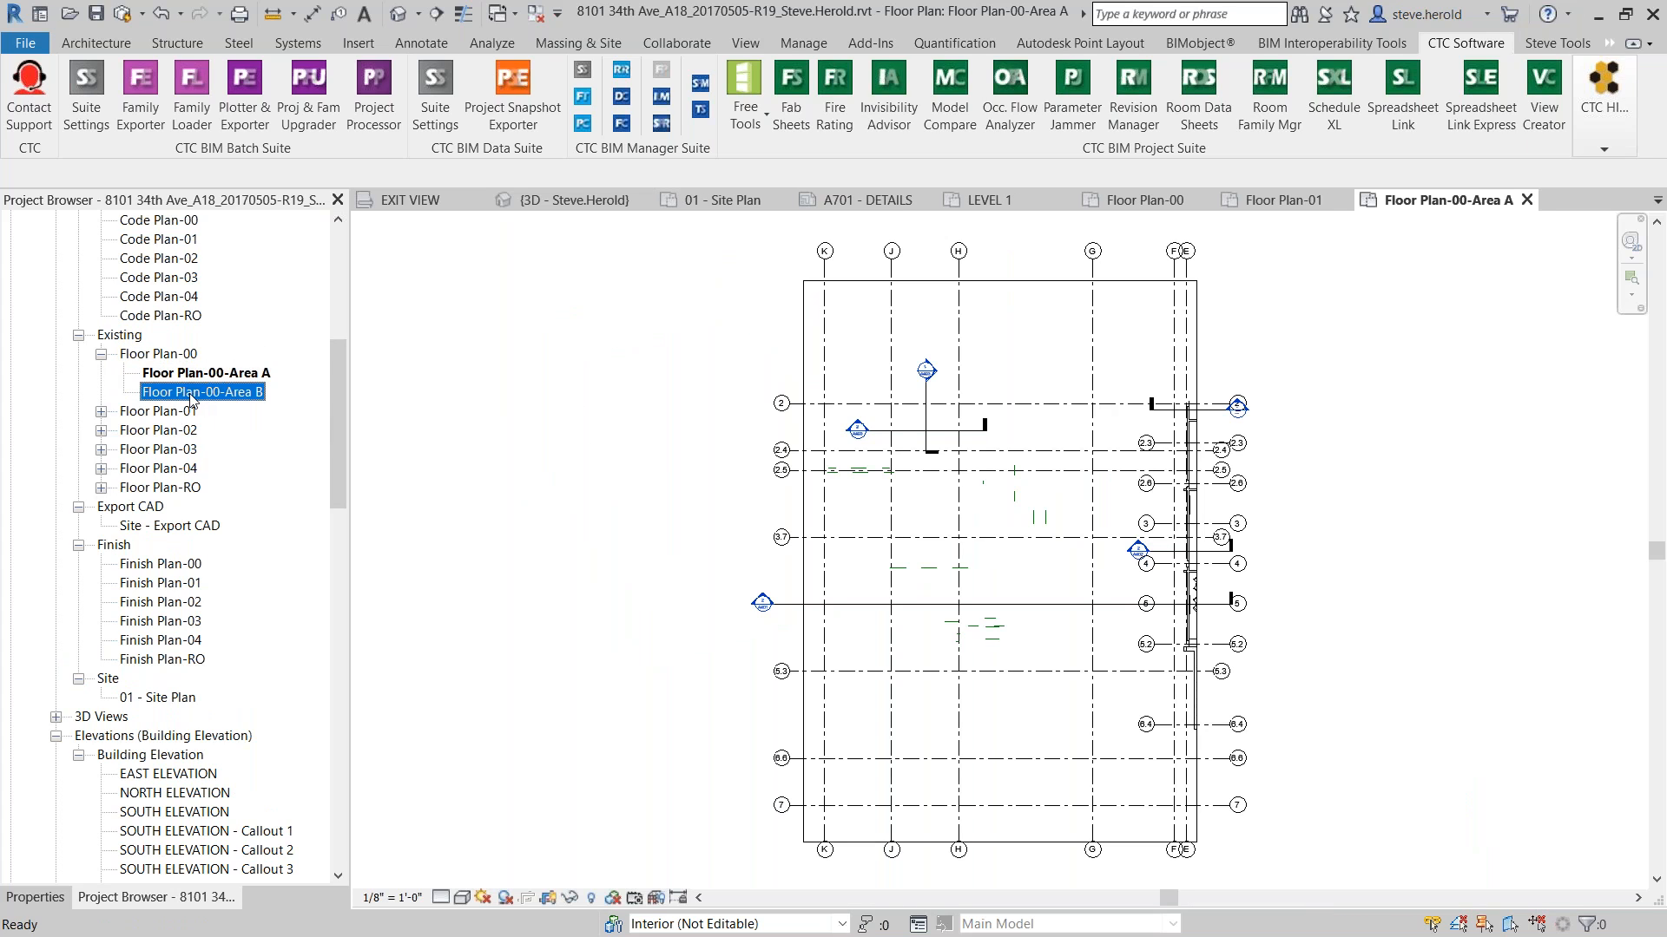
Open the Area A and Area B dependent views of Floor Plan-01 and examine the Area B plan
{"action": "left_click", "coordinate": [101, 411]}
{"action": "left_click", "coordinate": [163, 433]}
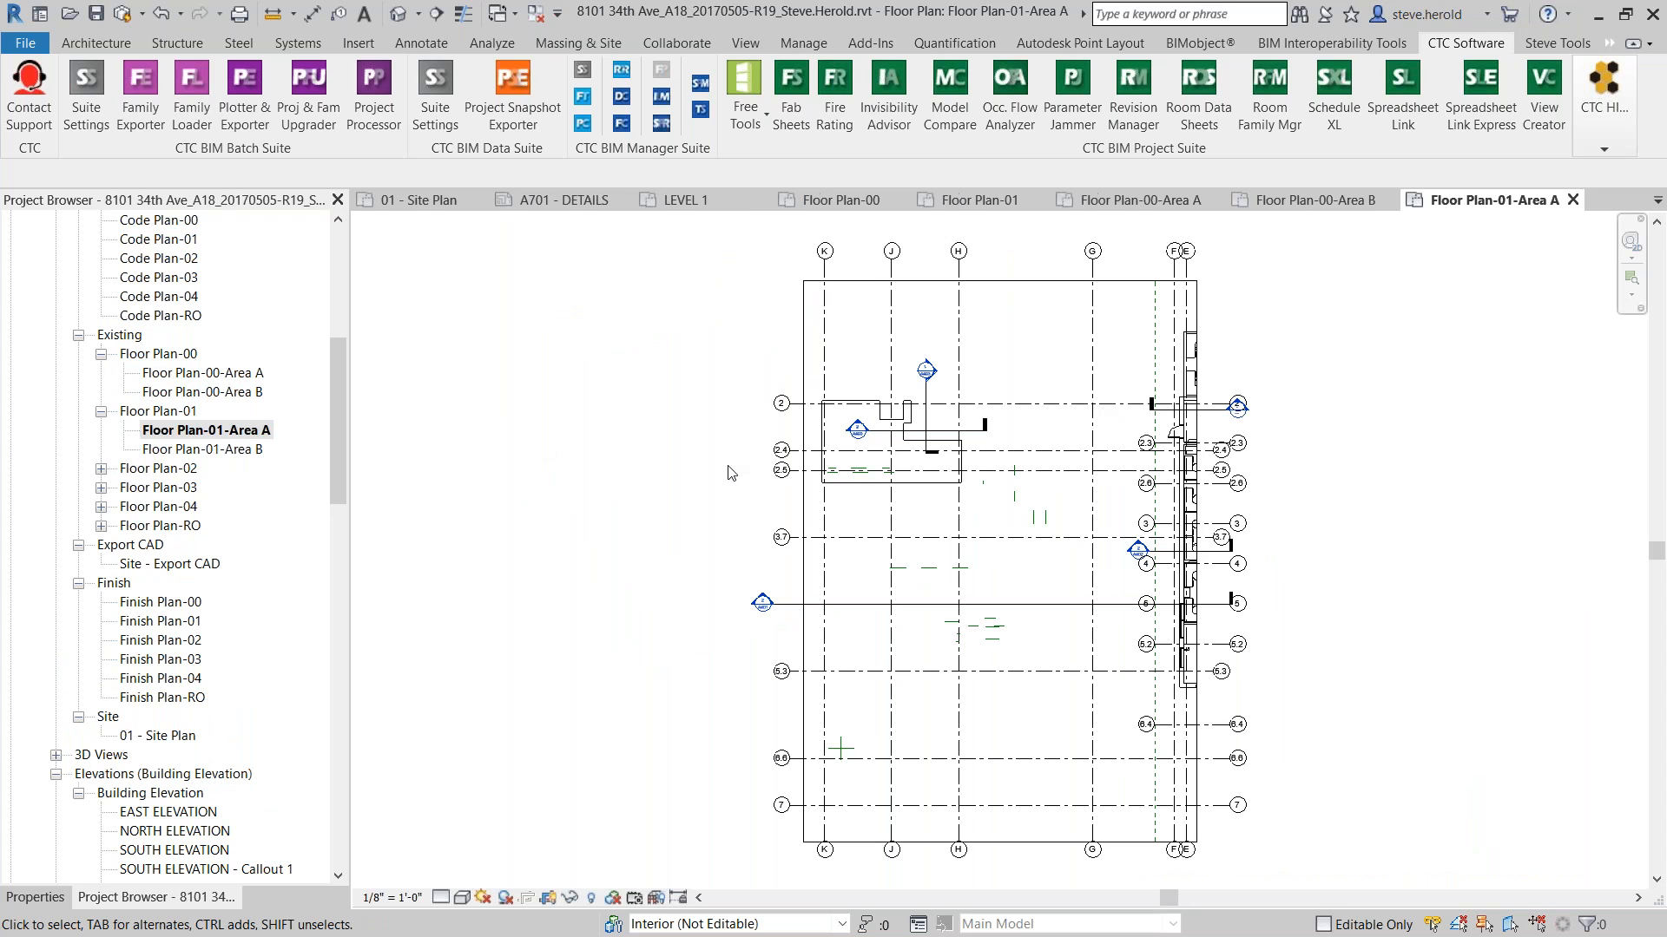
{"action": "double_click", "coordinate": [199, 450]}
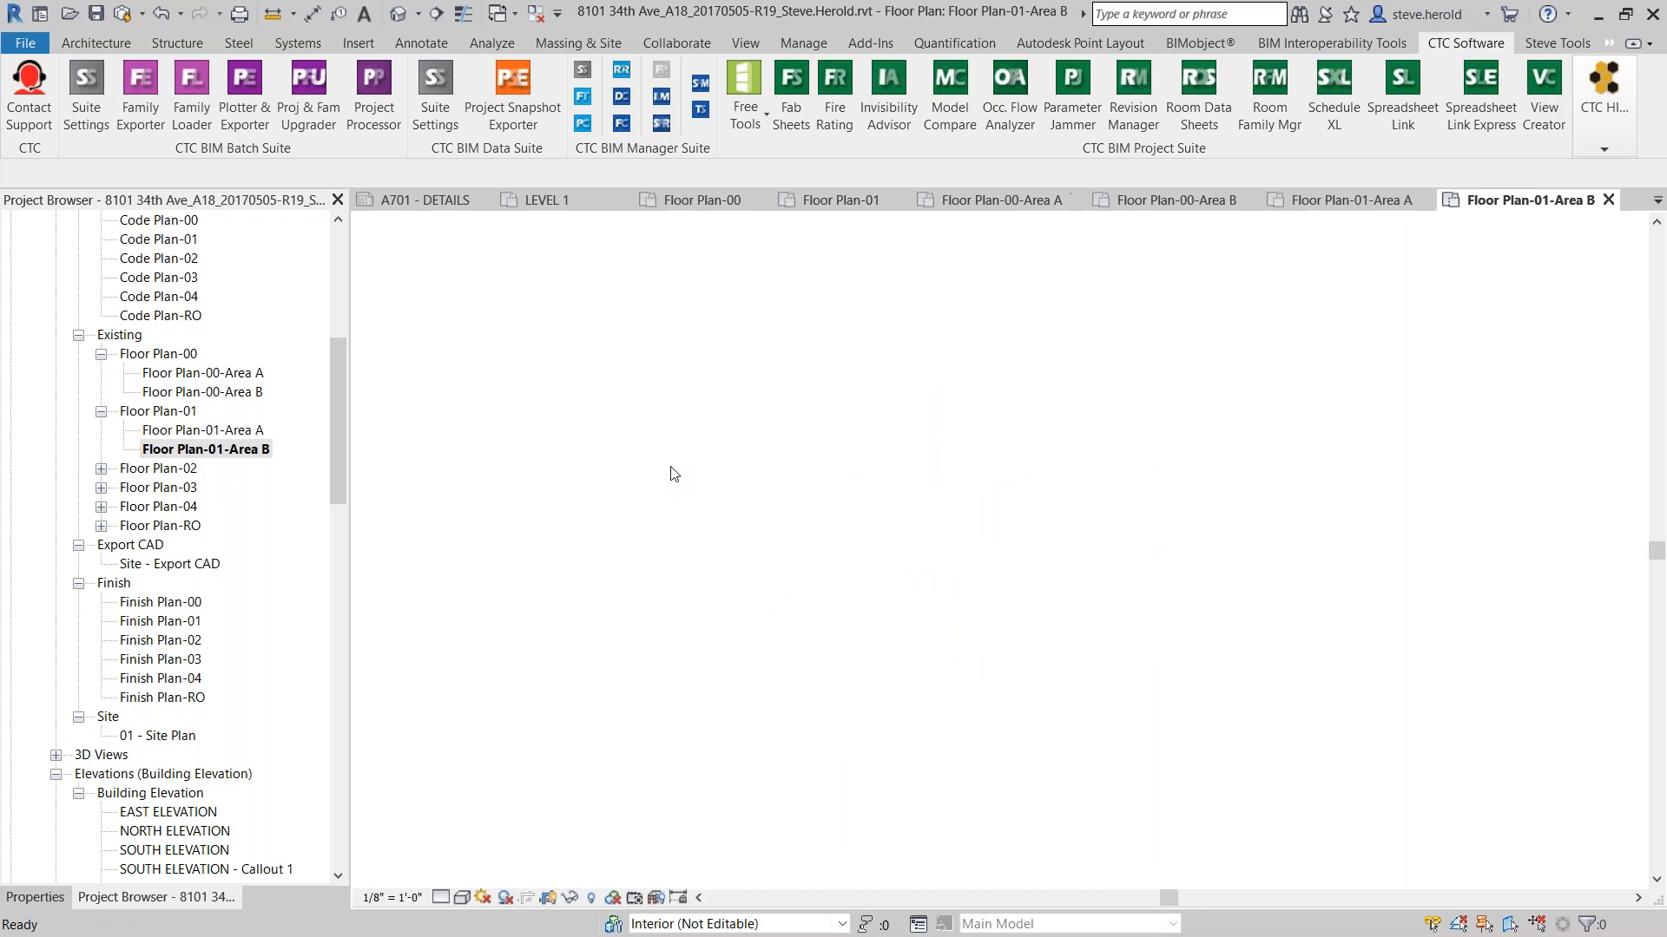
{"action": "scroll", "coordinate": [1293, 299], "scroll_direction": "up", "scroll_amount": 2}
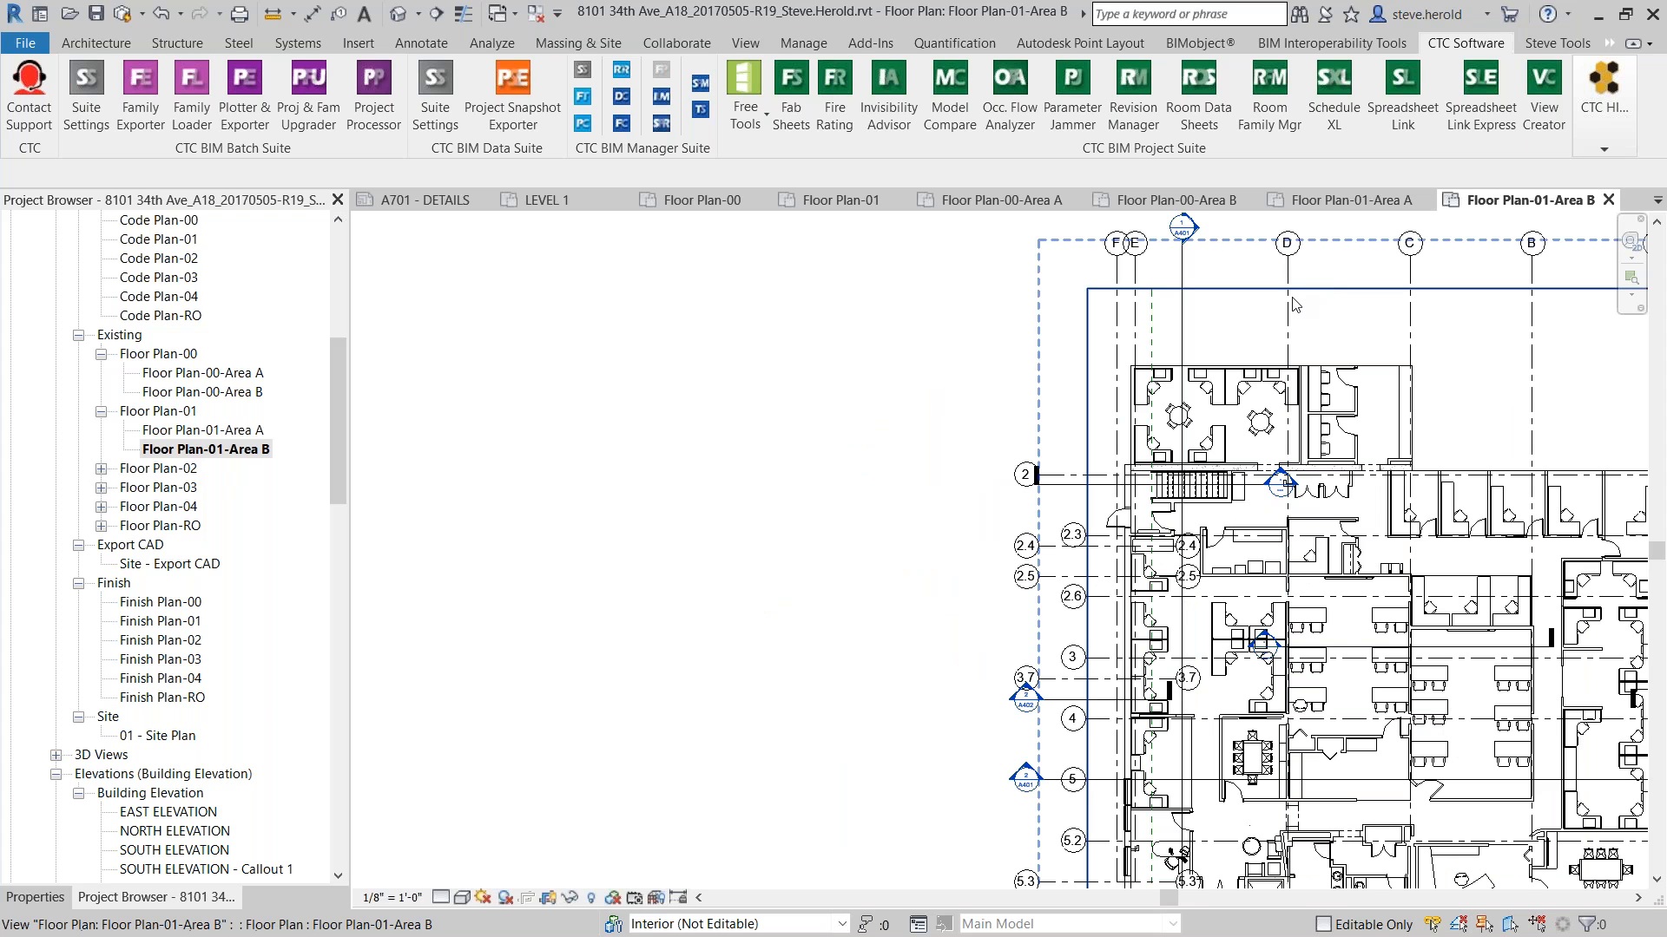
{"action": "scroll", "coordinate": [1020, 335], "scroll_direction": "down", "scroll_amount": 3}
{"action": "middle_click_drag", "start_coordinate": [1214, 368], "coordinate": [909, 321]}
{"action": "scroll", "coordinate": [1073, 294], "scroll_direction": "up", "scroll_amount": 3}
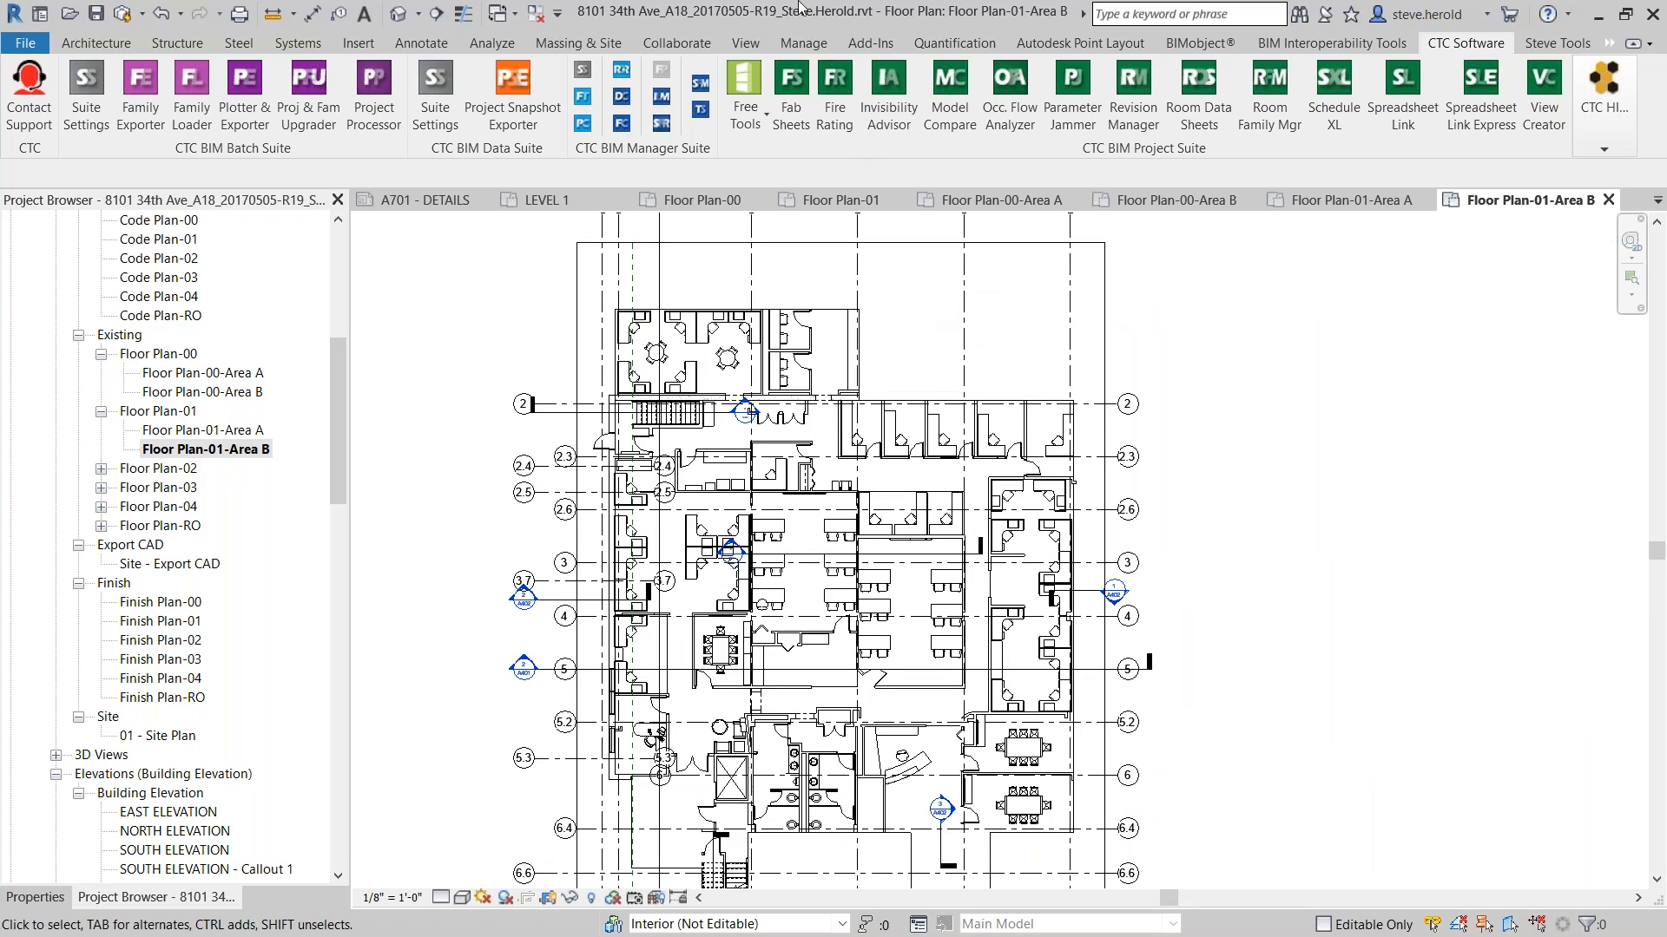
{"action": "left_click", "coordinate": [757, 112]}
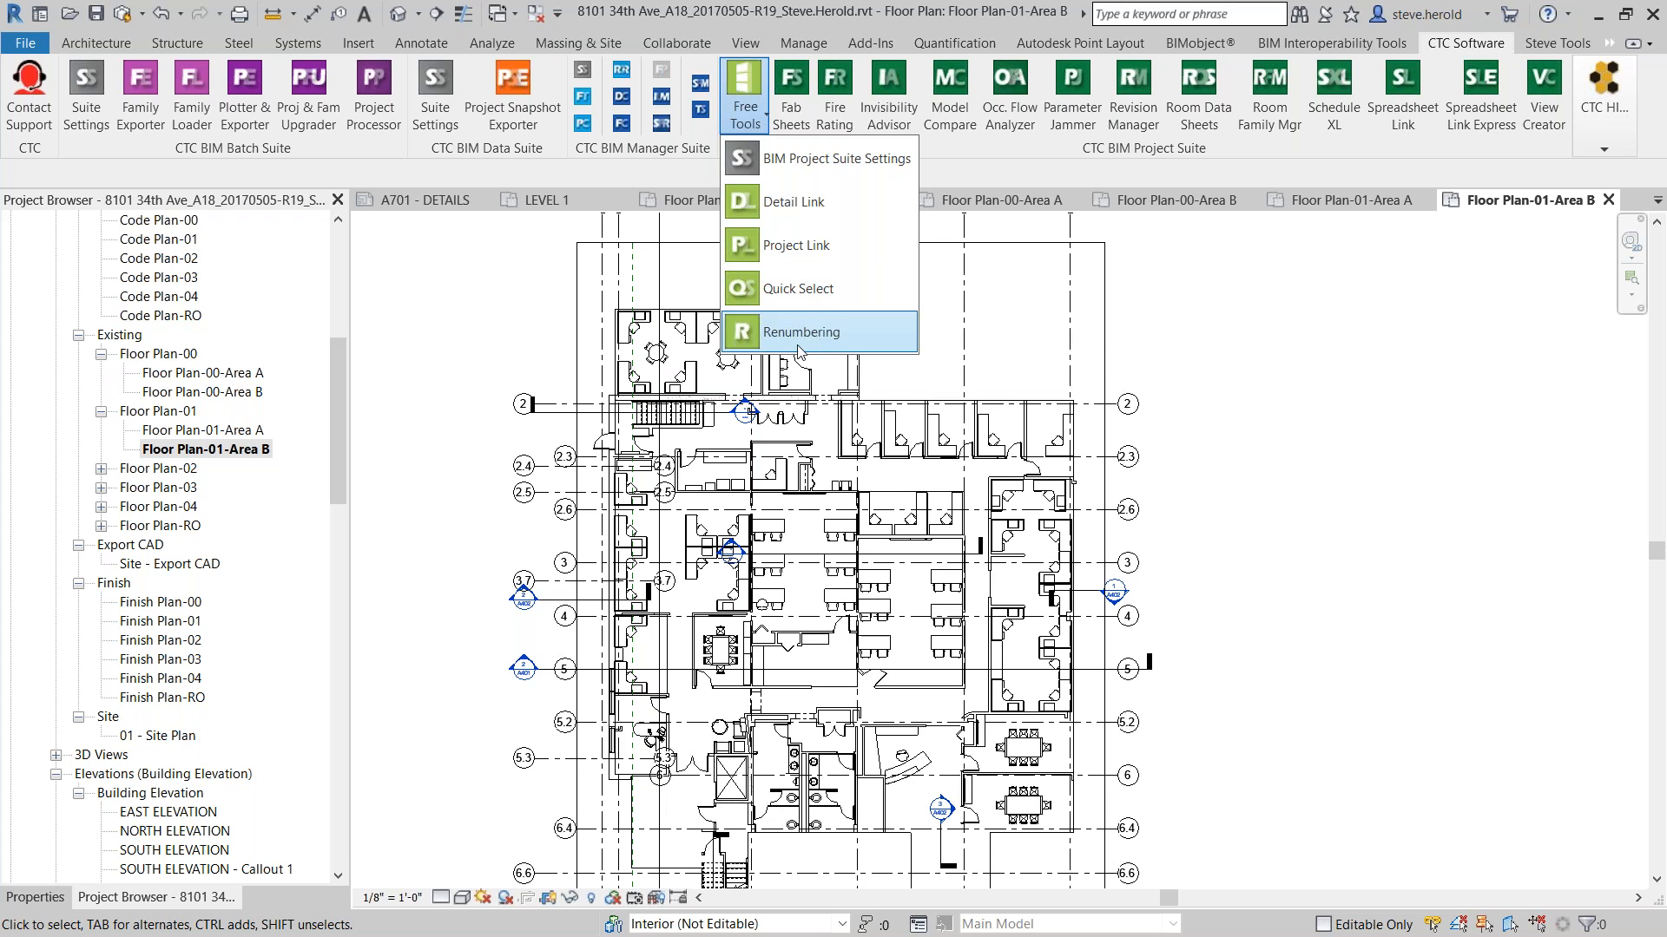
{"action": "scroll", "coordinate": [1079, 401], "scroll_direction": "up", "scroll_amount": 1}
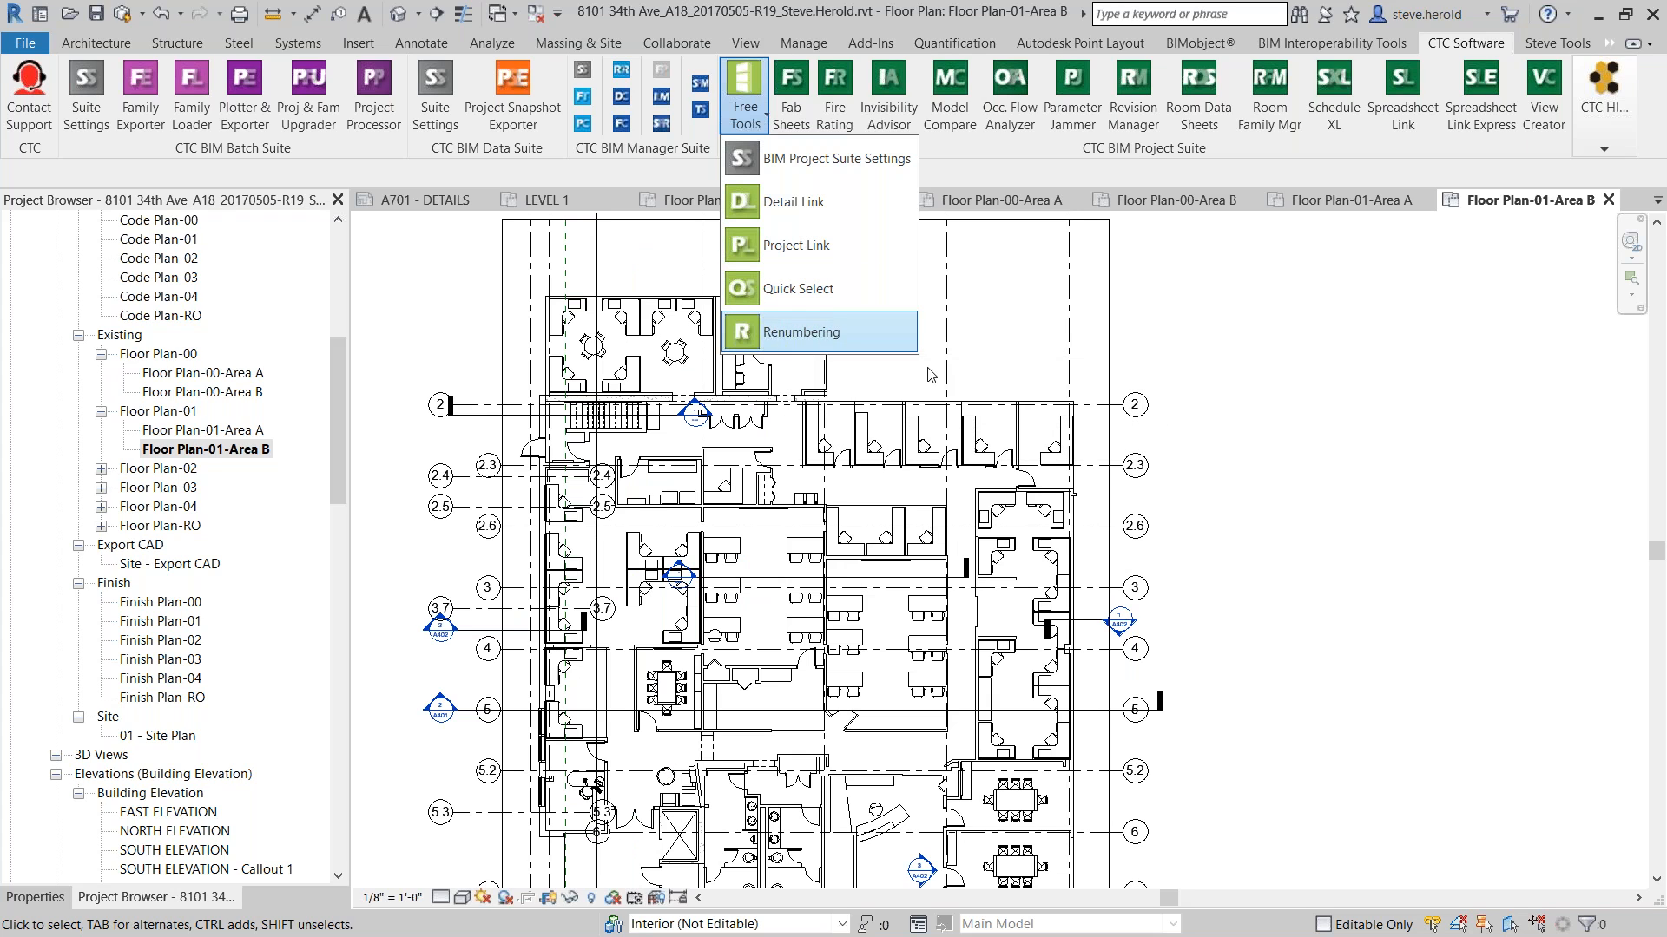
Open the Code Plan-01 floor plan and bring its lettered column grids into view
{"action": "scroll", "coordinate": [136, 433], "scroll_direction": "up", "scroll_amount": 2}
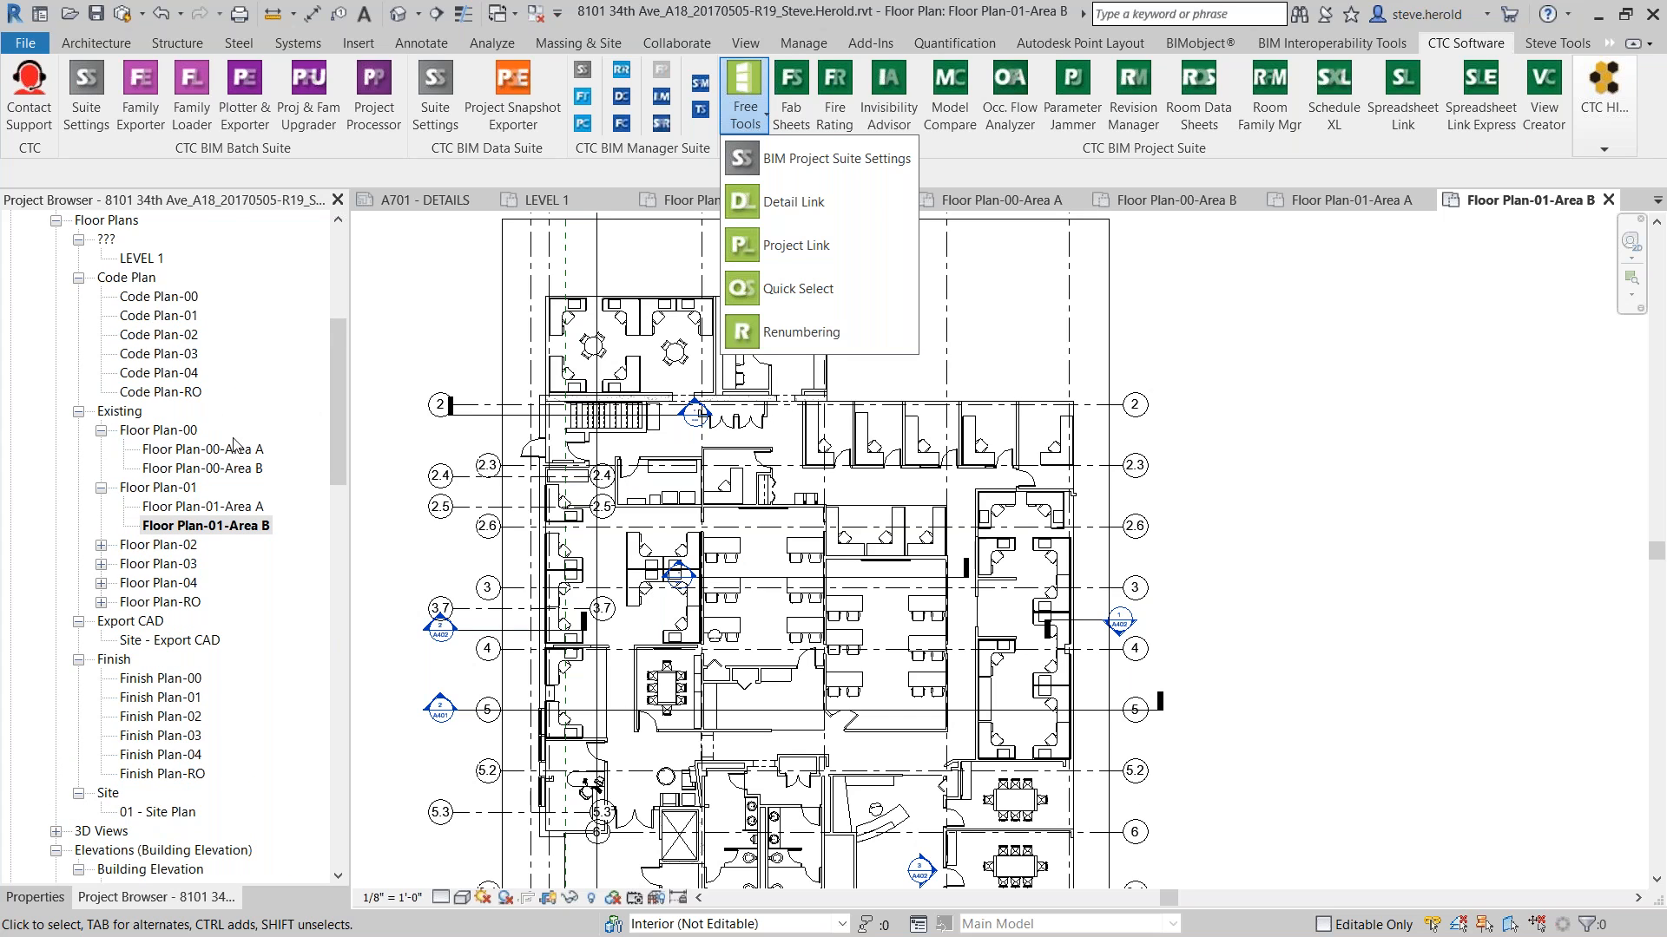
{"action": "double_click", "coordinate": [173, 315]}
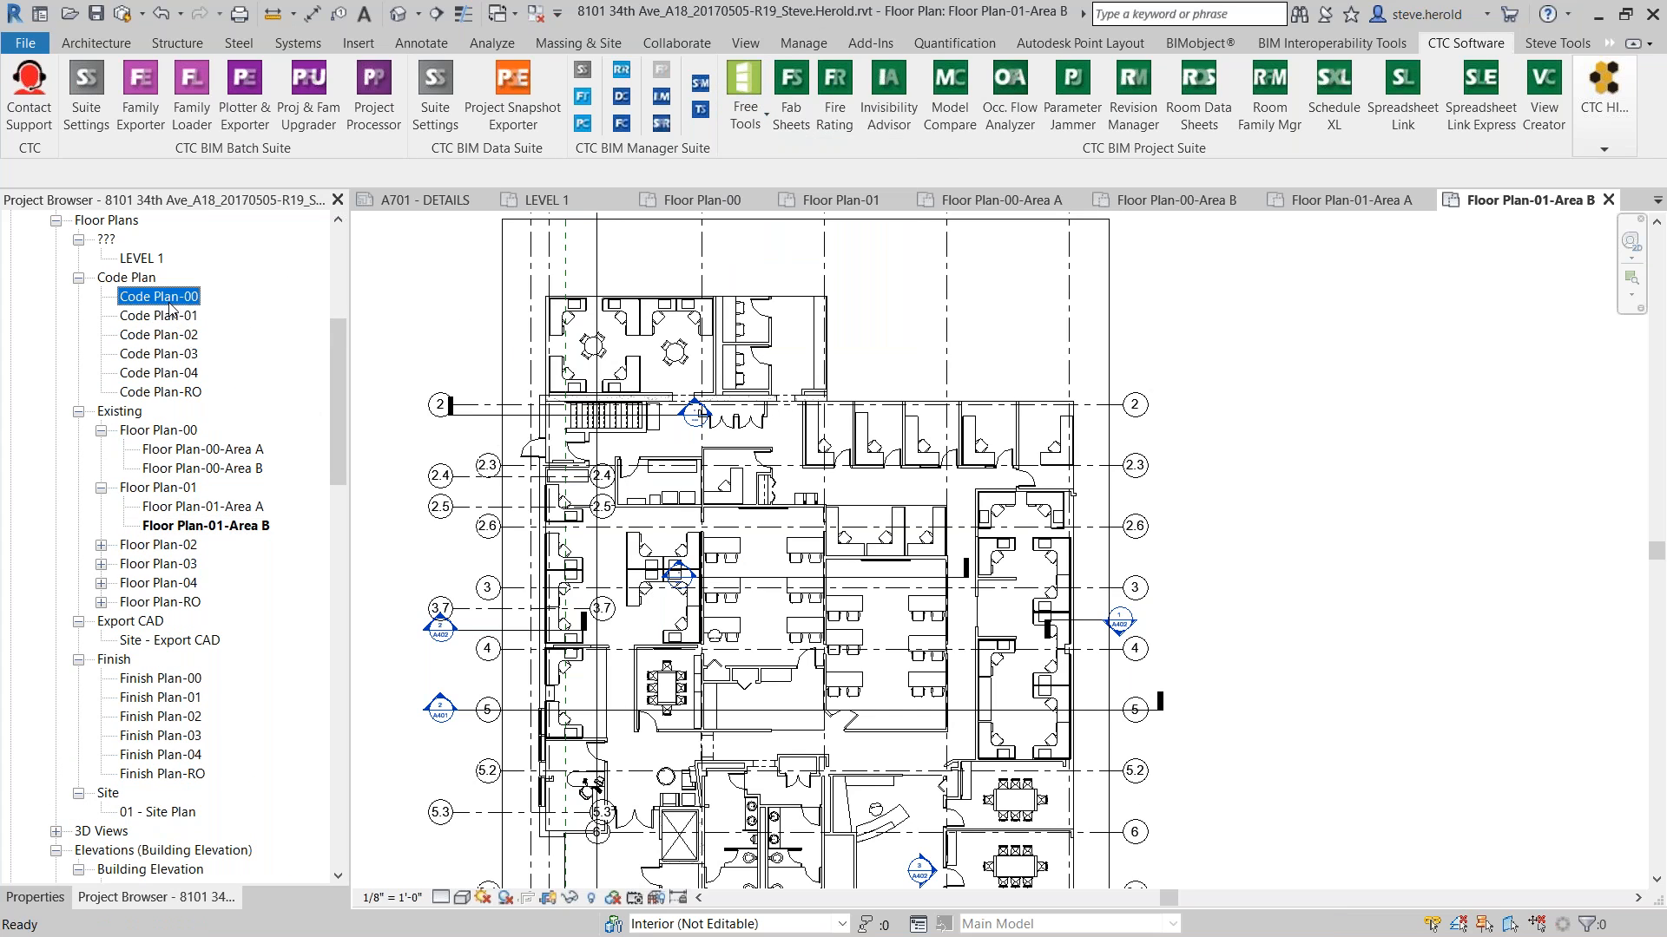
{"action": "scroll", "coordinate": [705, 449], "scroll_direction": "down", "scroll_amount": 4}
{"action": "scroll", "coordinate": [705, 448], "scroll_direction": "up", "scroll_amount": 4}
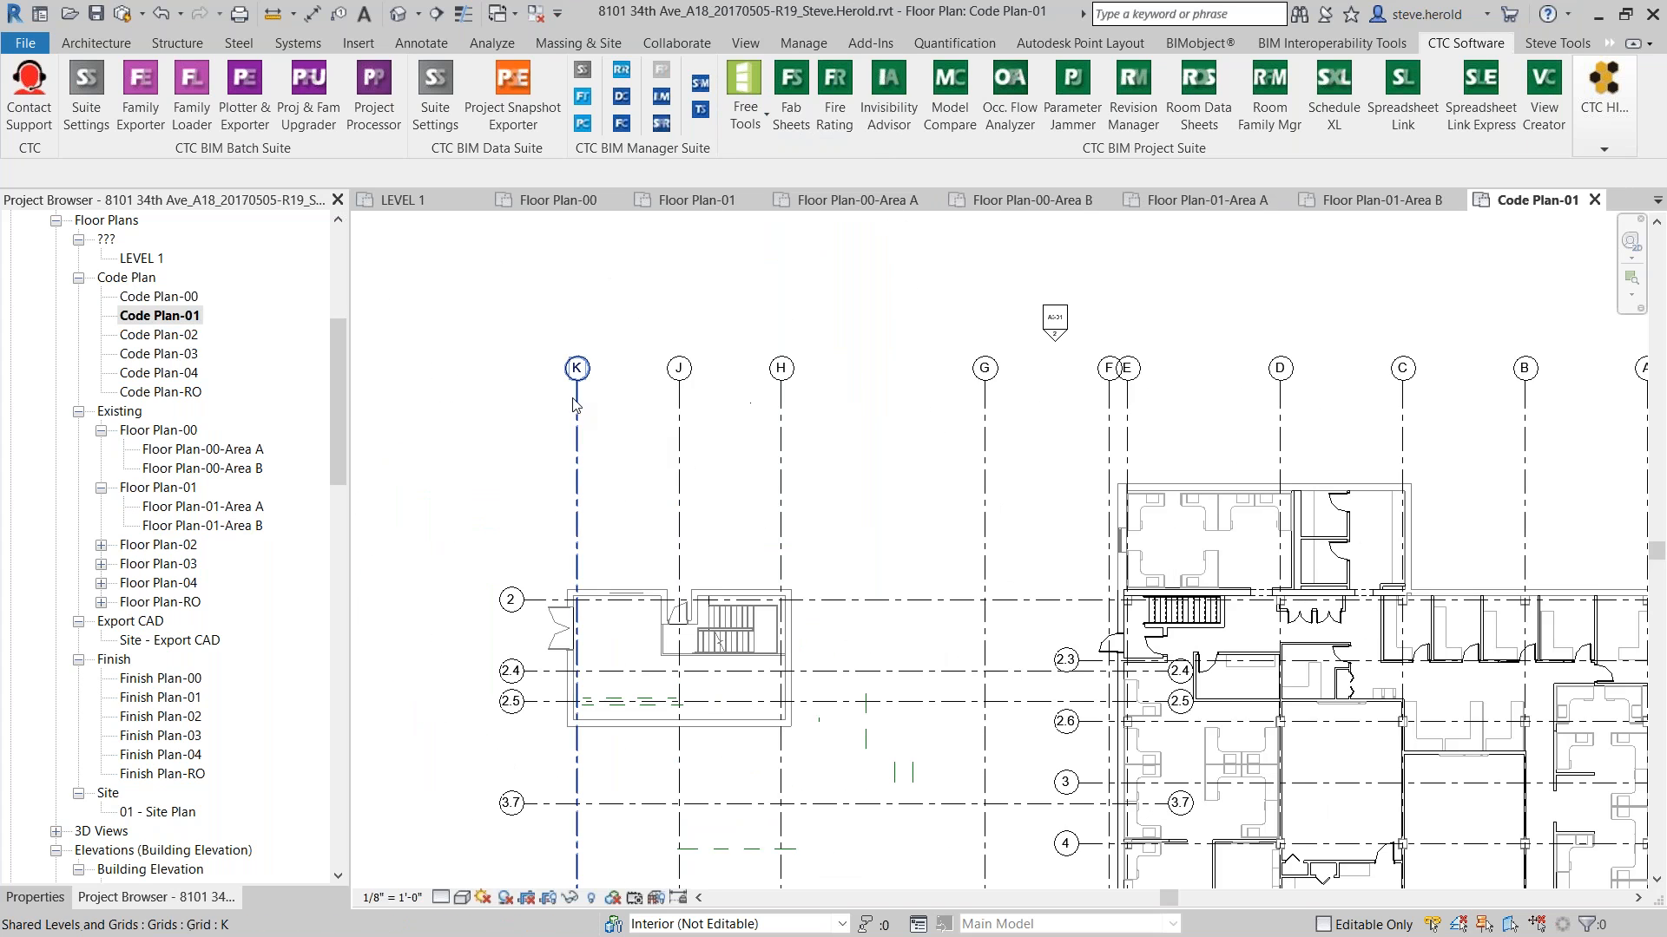
Start CTC Renumbering for grids with the sequence beginning at A
{"action": "left_click", "coordinate": [768, 131]}
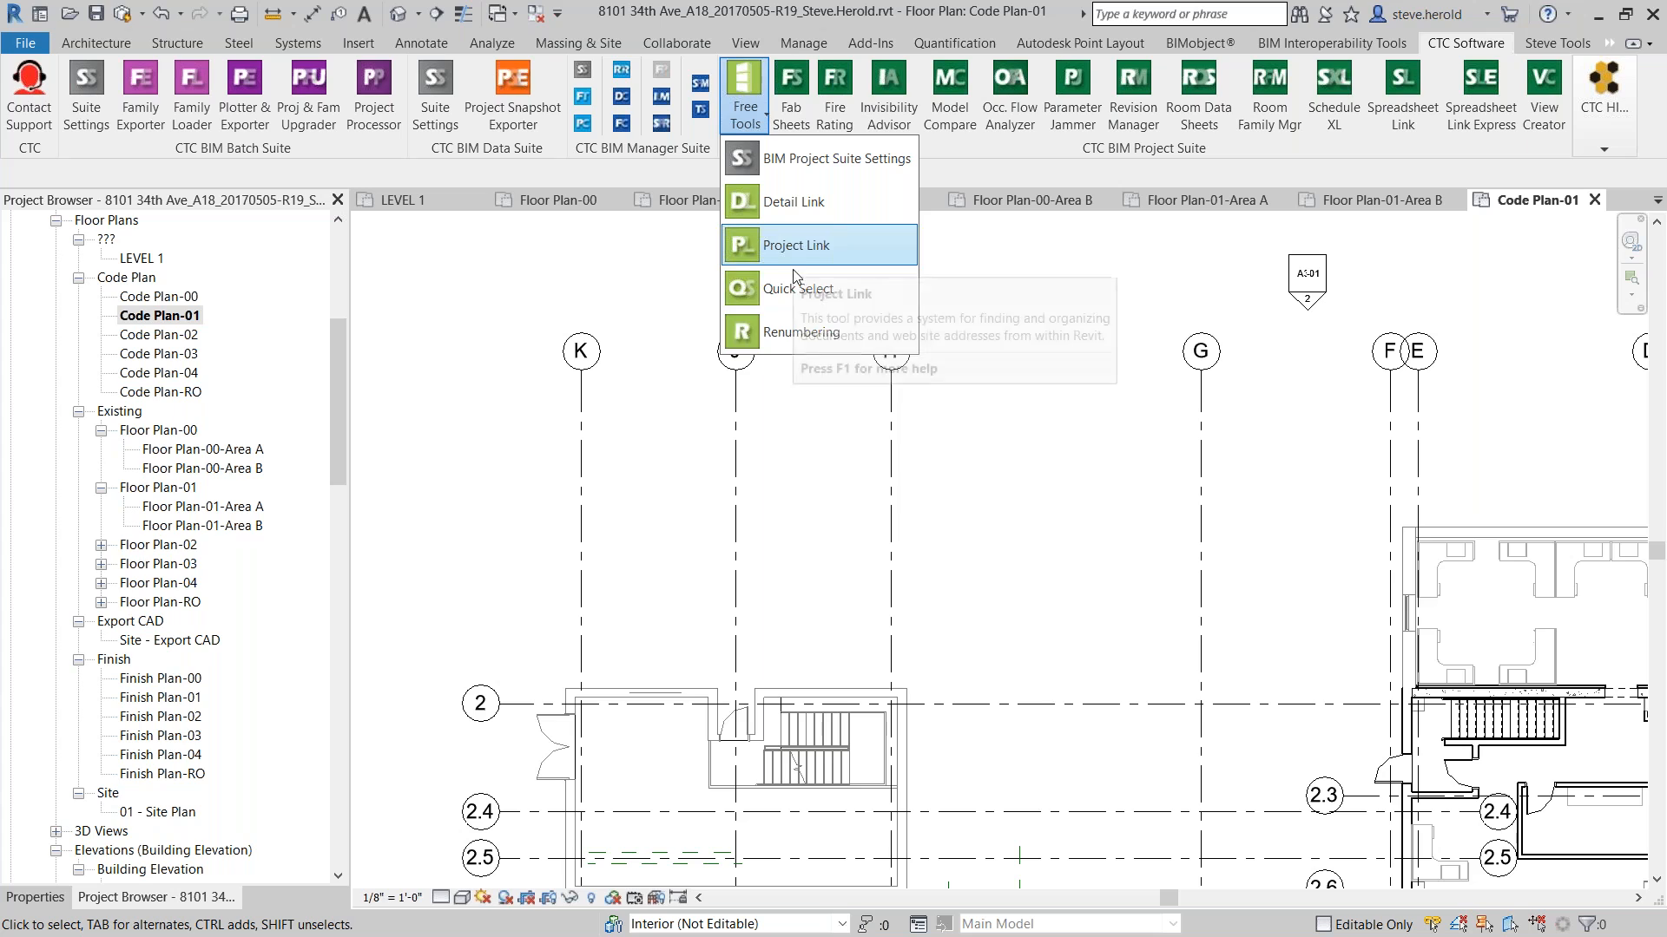
{"action": "left_click", "coordinate": [795, 330]}
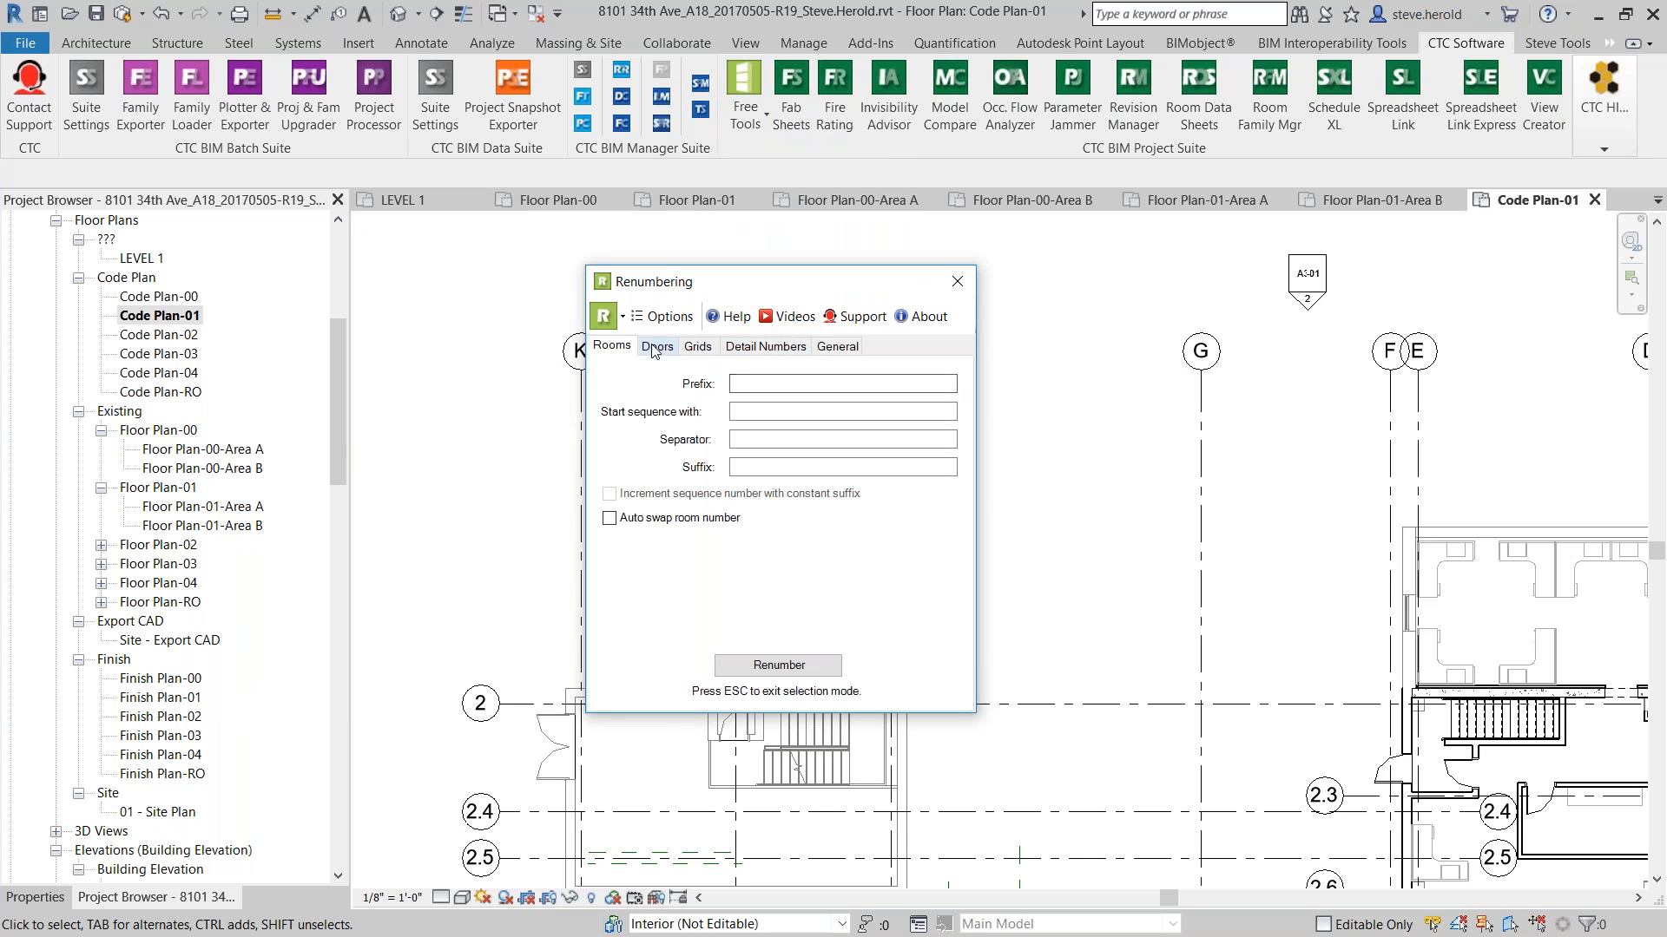
{"action": "left_click", "coordinate": [699, 357]}
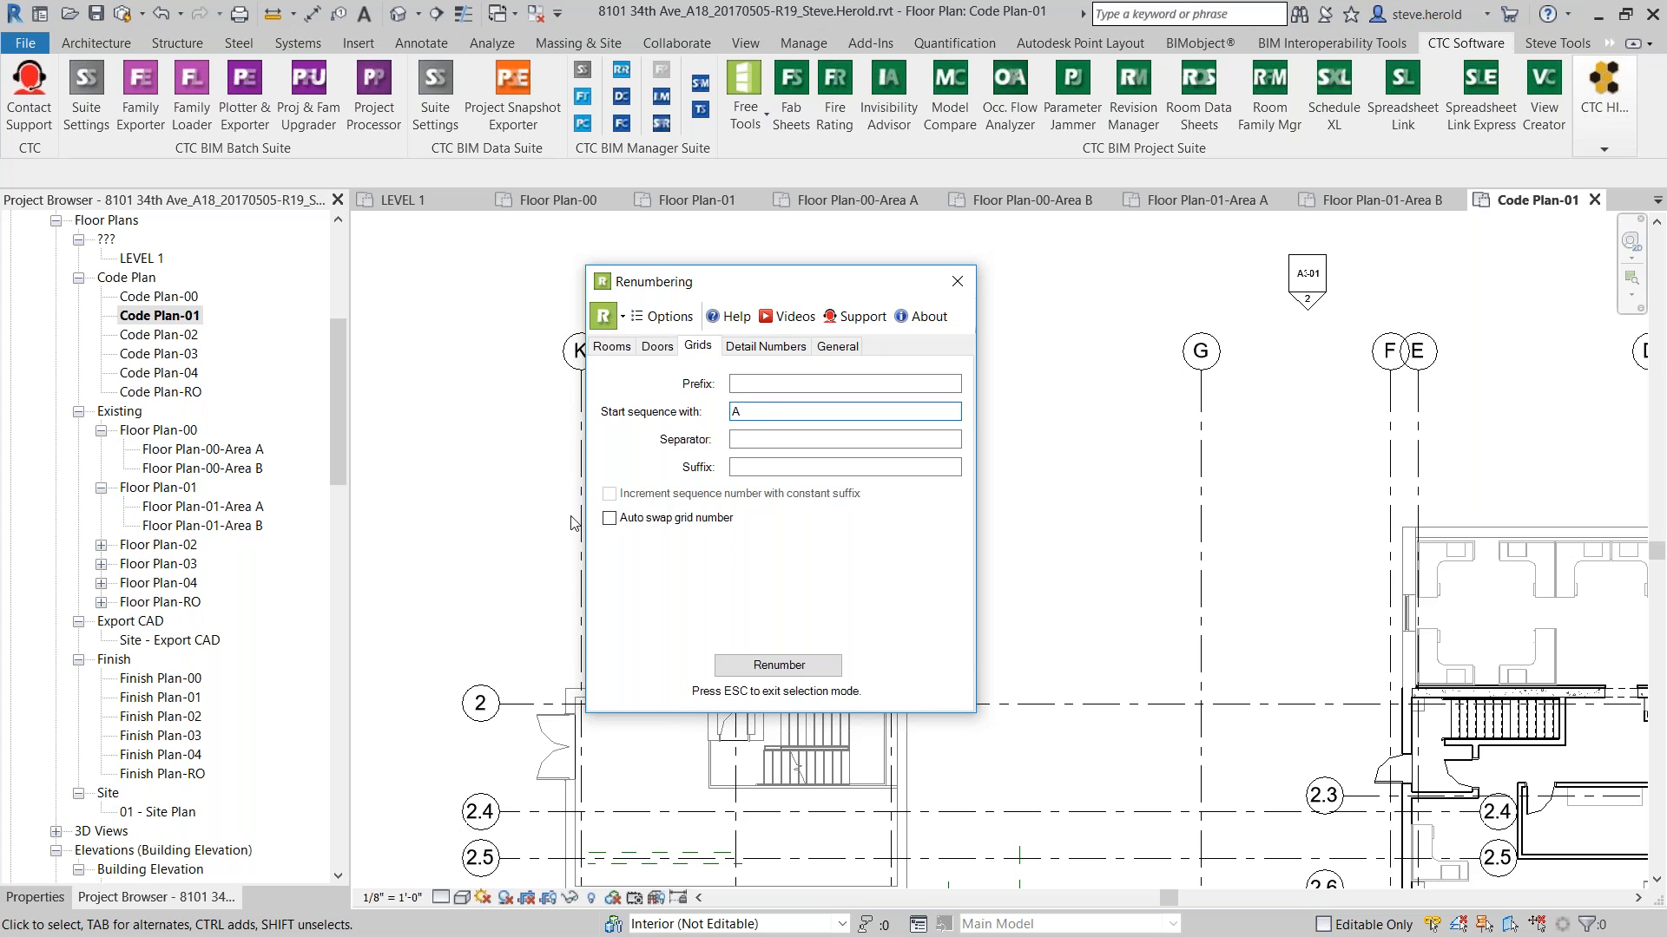
{"action": "left_click", "coordinate": [759, 665]}
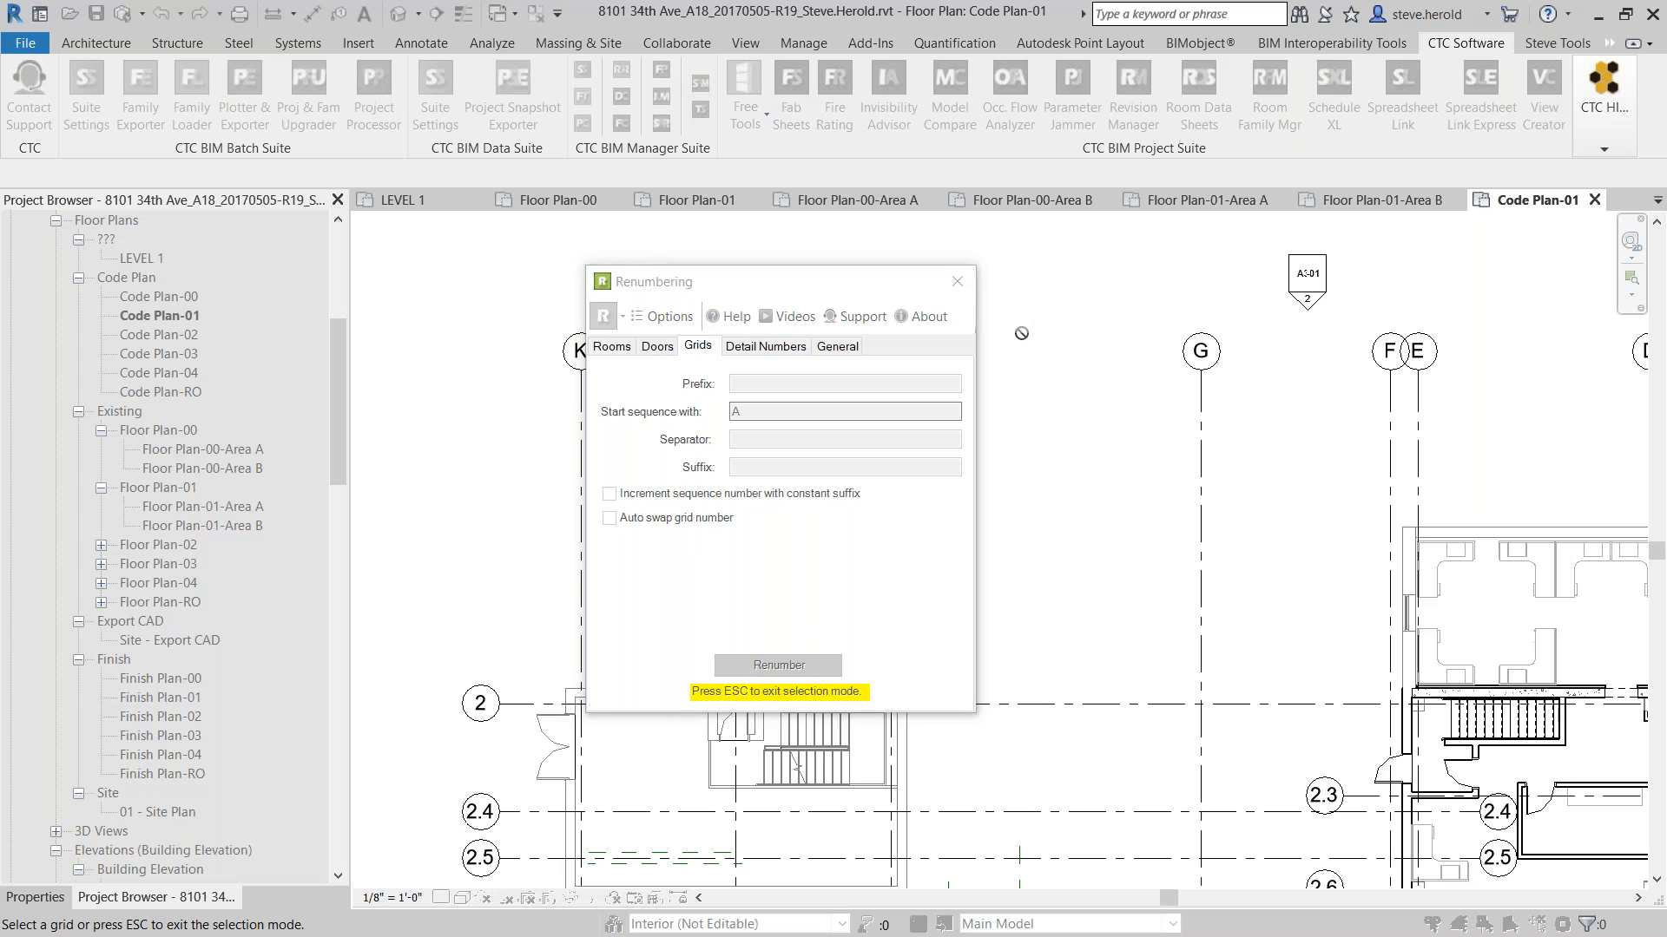
Try to renumber vertical grid K as A and dismiss the resulting error
{"action": "left_click_drag", "start_coordinate": [913, 294], "coordinate": [386, 272]}
{"action": "scroll", "coordinate": [1515, 425], "scroll_direction": "down", "scroll_amount": 5}
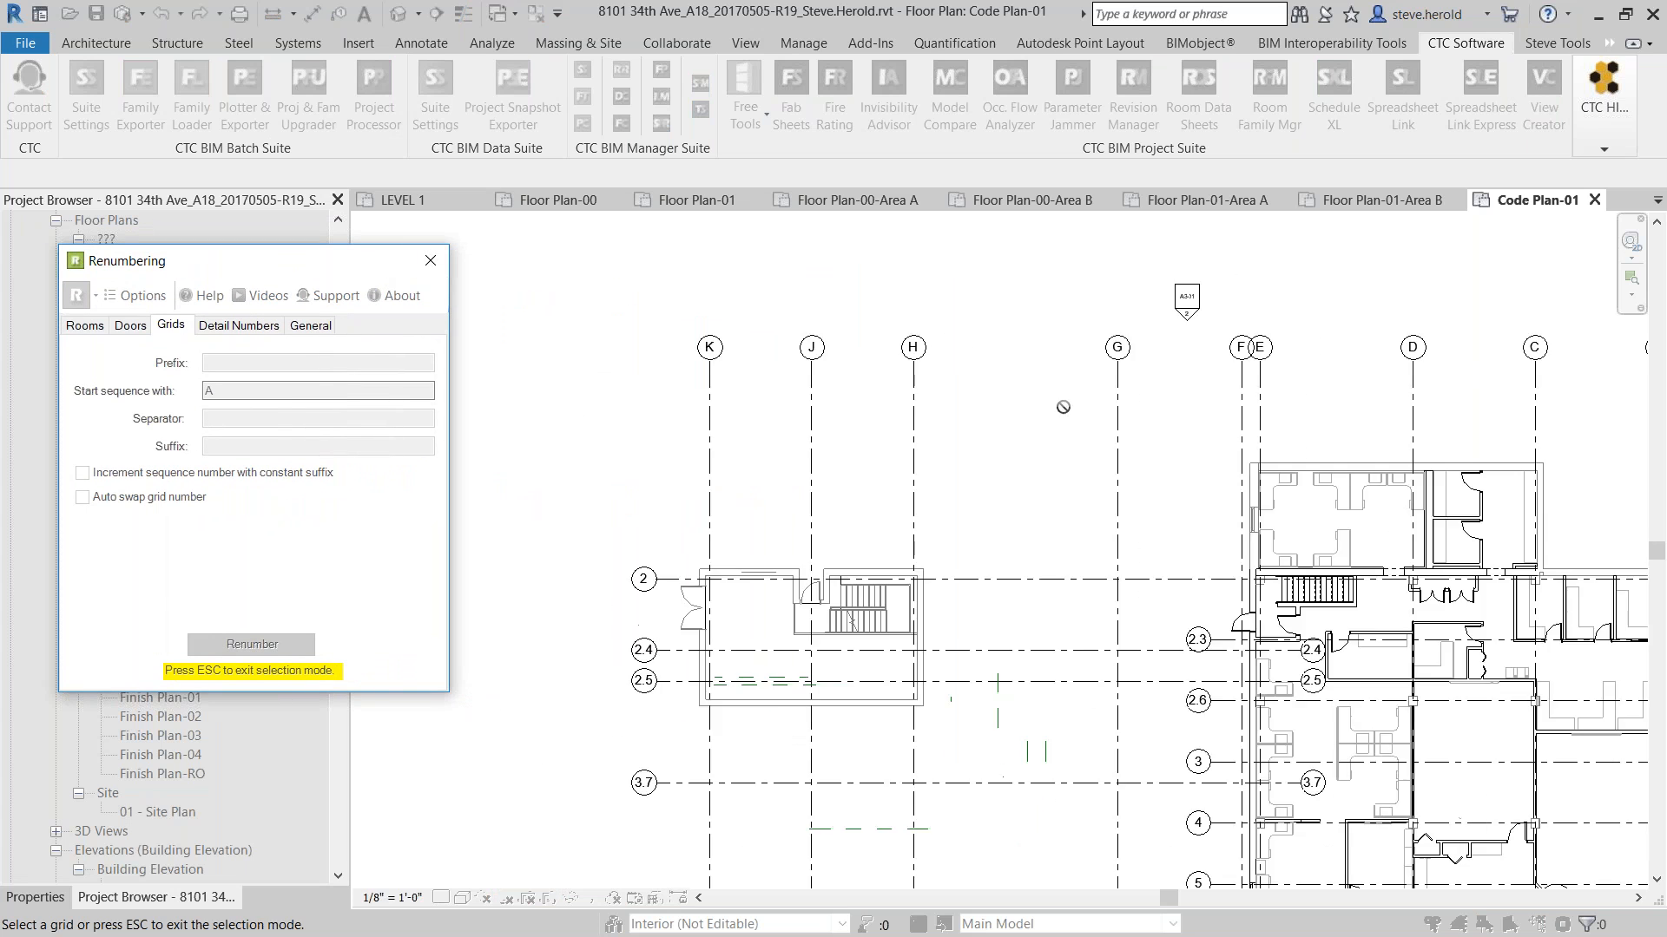
{"action": "scroll", "coordinate": [1514, 425], "scroll_direction": "up", "scroll_amount": 4}
{"action": "scroll", "coordinate": [1321, 361], "scroll_direction": "down", "scroll_amount": 4}
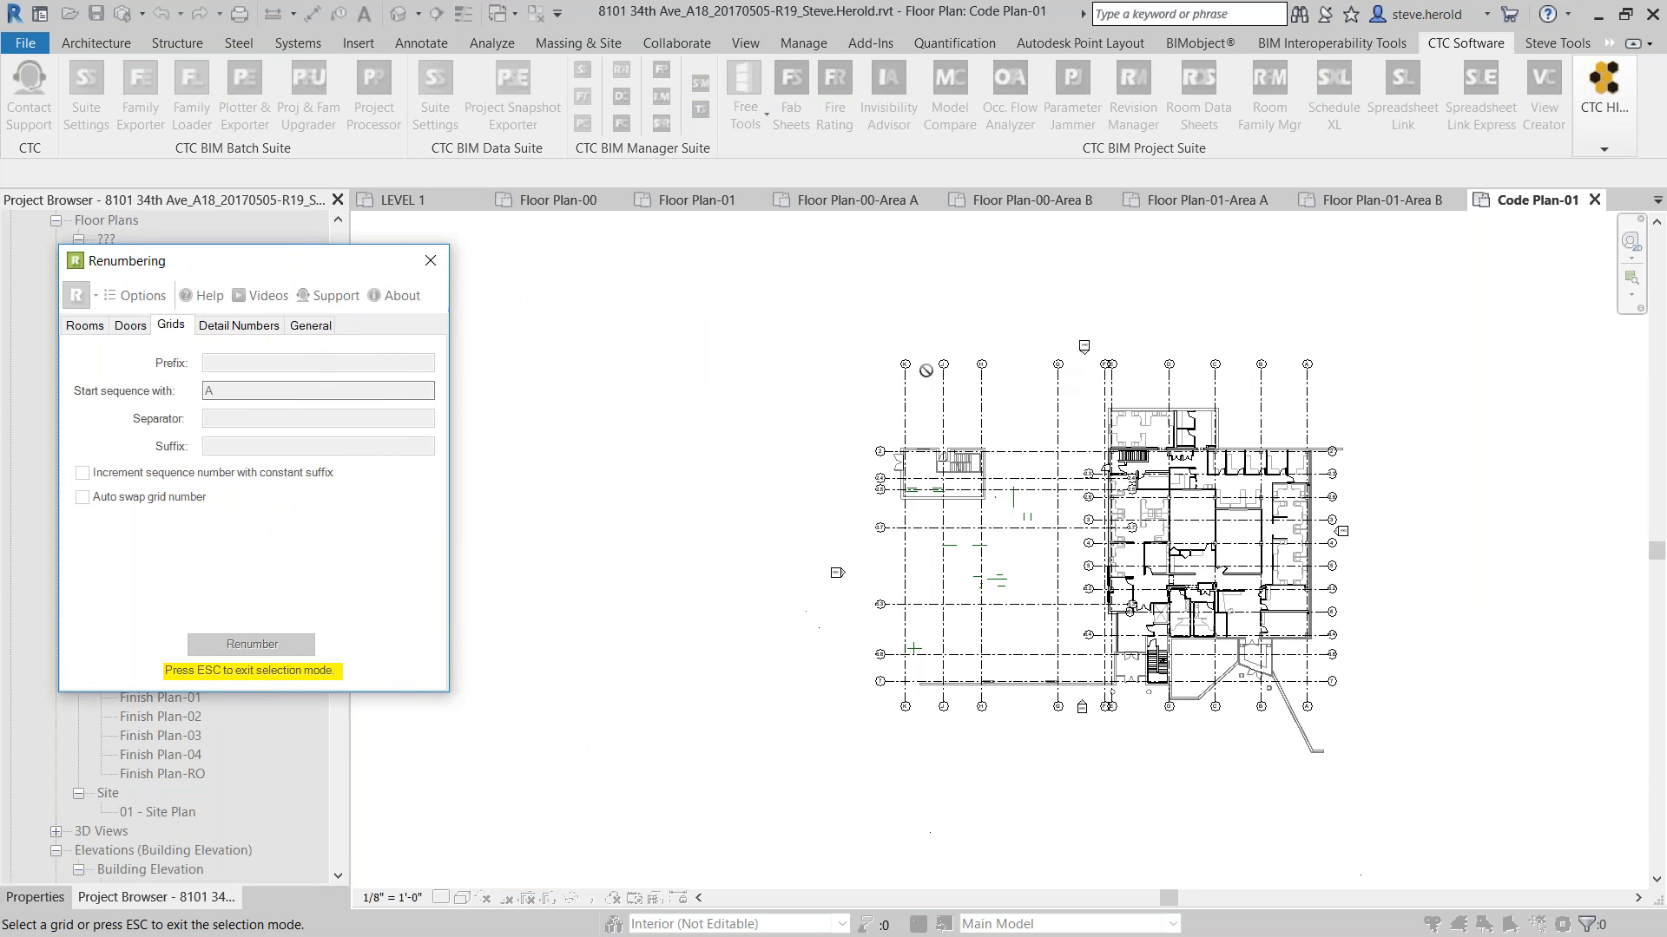
{"action": "scroll", "coordinate": [885, 369], "scroll_direction": "up", "scroll_amount": 3}
{"action": "left_click", "coordinate": [881, 382]}
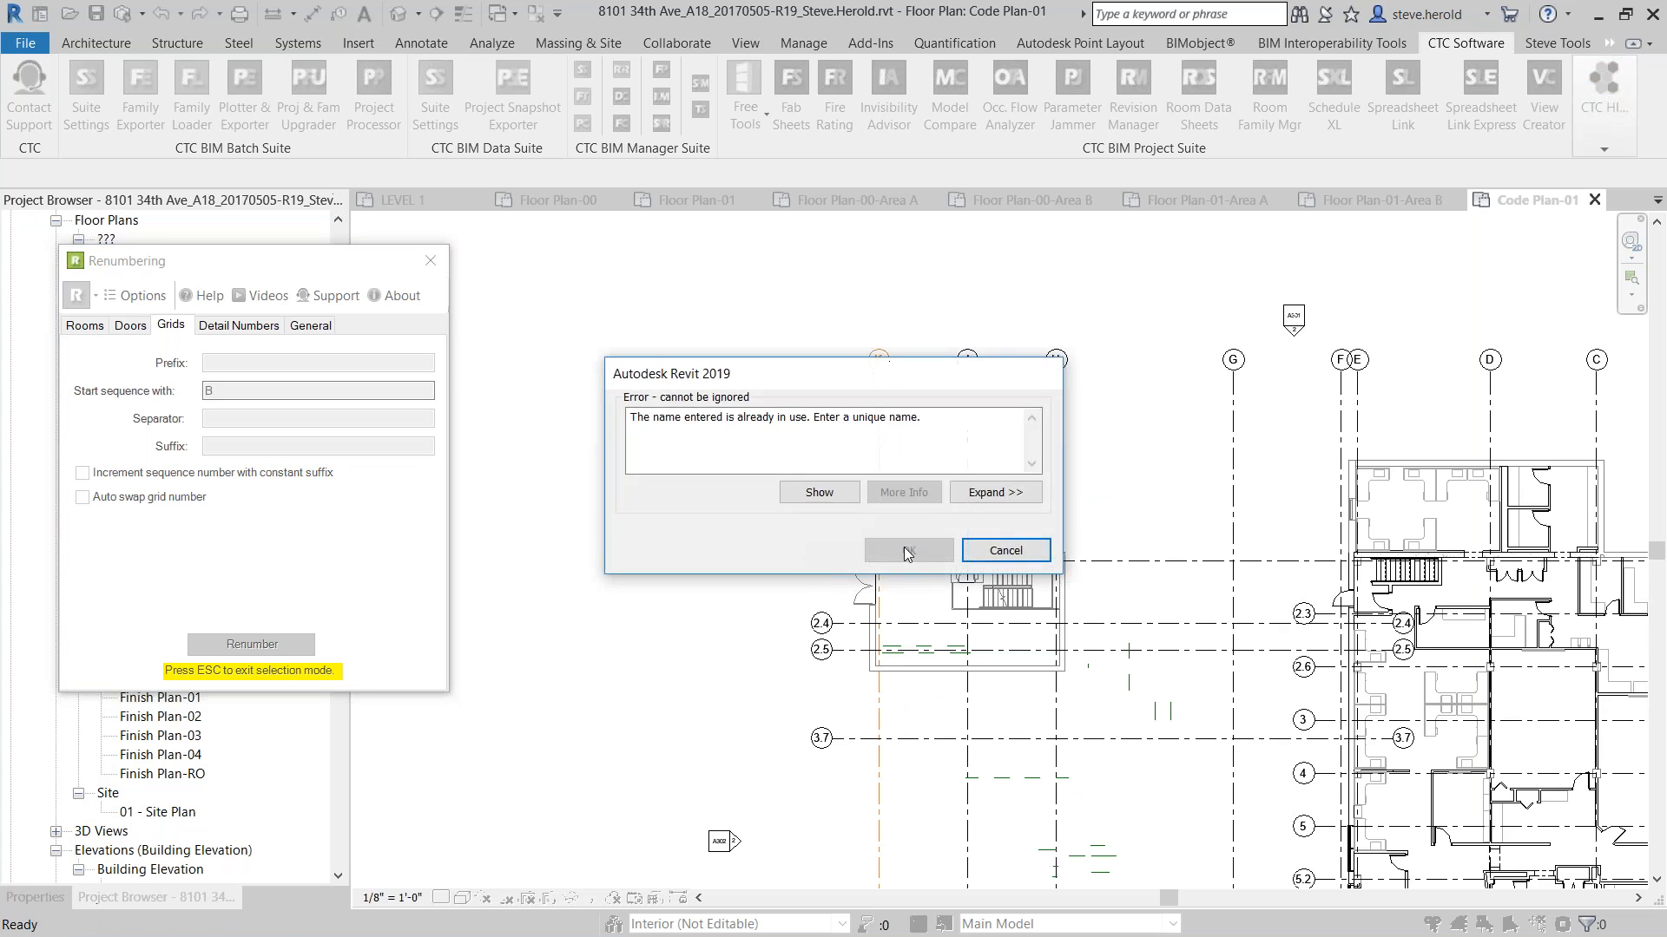
{"action": "left_click", "coordinate": [1006, 551]}
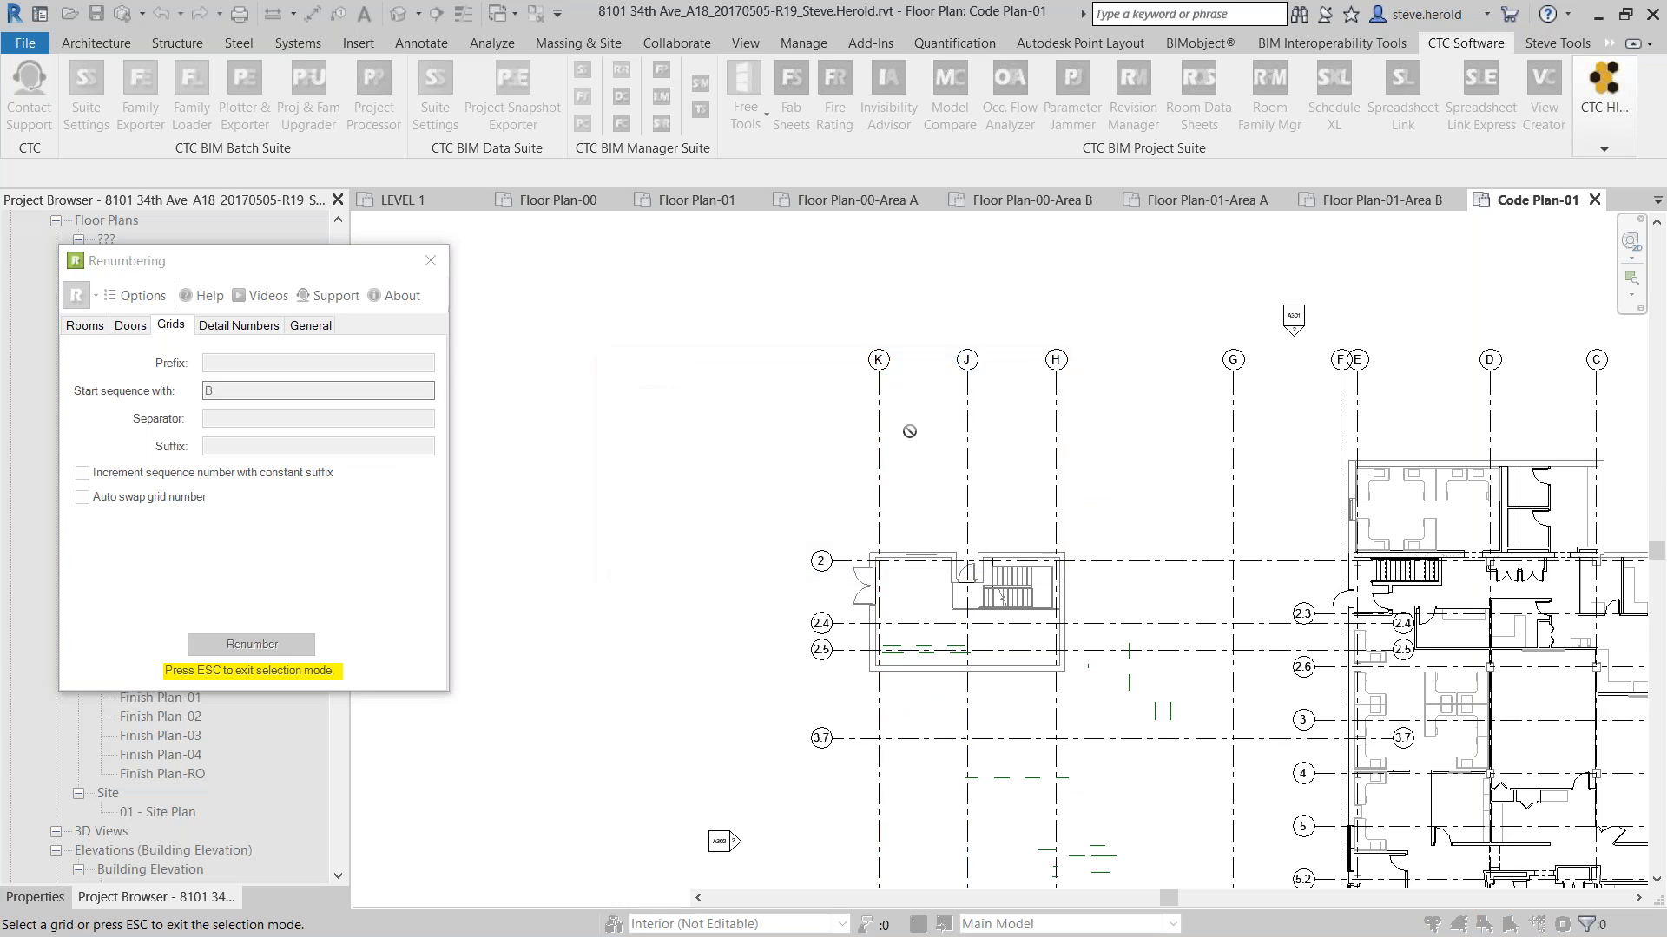
Try to renumber the easternmost vertical grid as B, cancel the error and close the Renumbering tool
{"action": "scroll", "coordinate": [920, 434], "scroll_direction": "up", "scroll_amount": 2}
{"action": "scroll", "coordinate": [1024, 434], "scroll_direction": "down", "scroll_amount": 3}
{"action": "left_click", "coordinate": [1559, 434]}
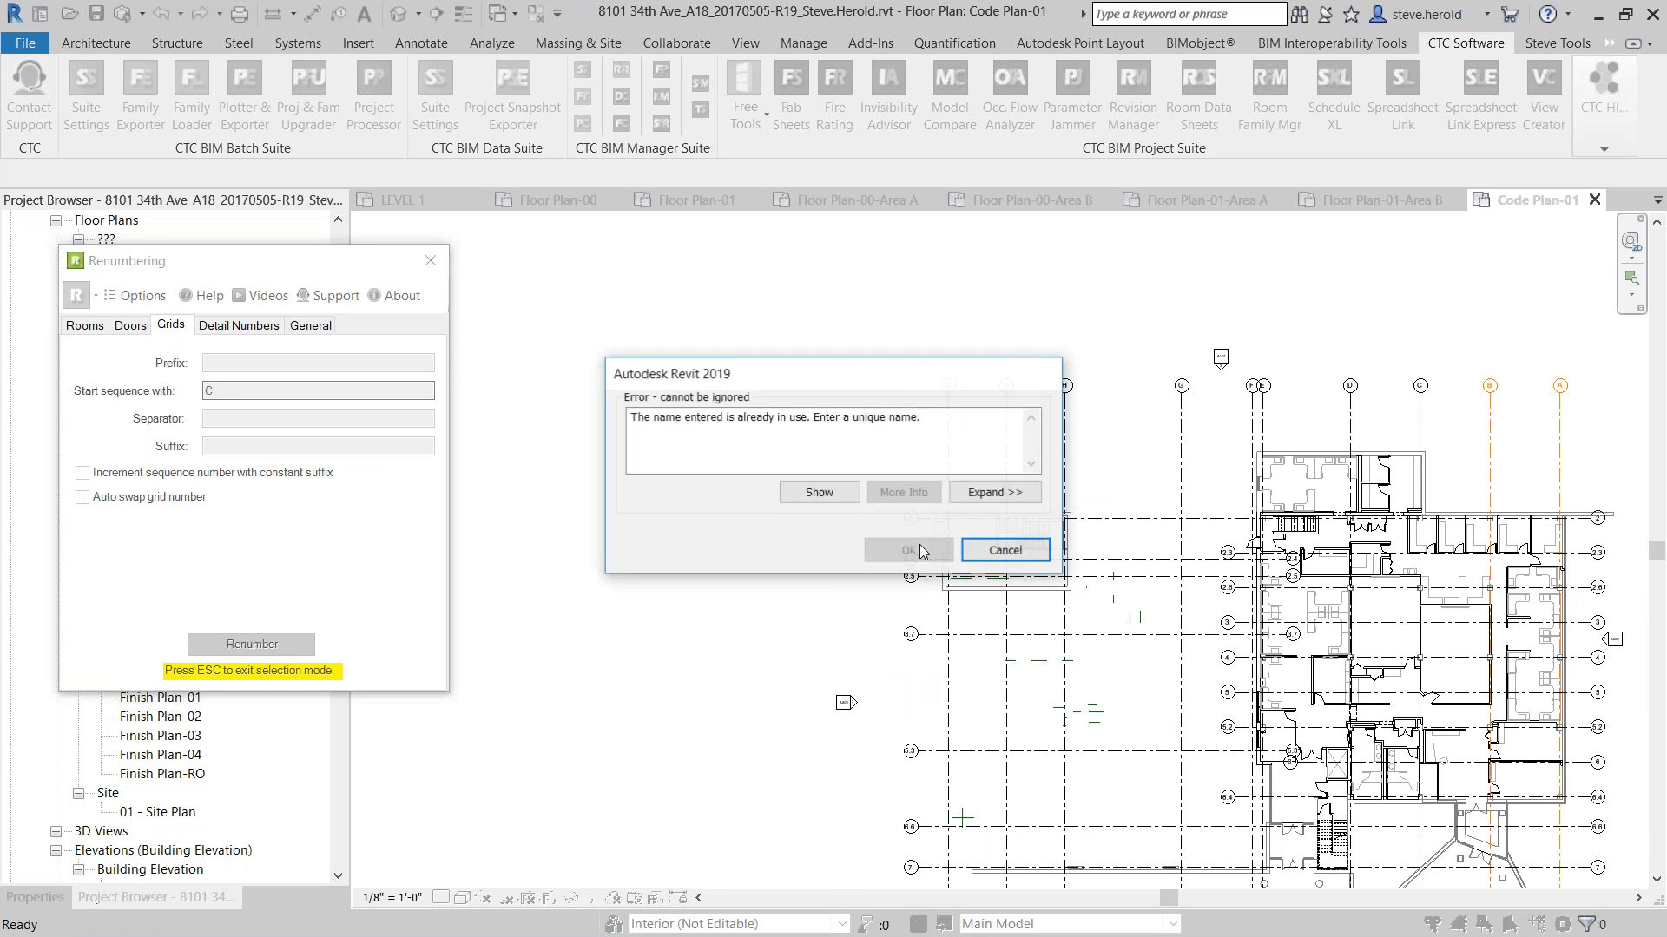
{"action": "left_click", "coordinate": [1006, 551]}
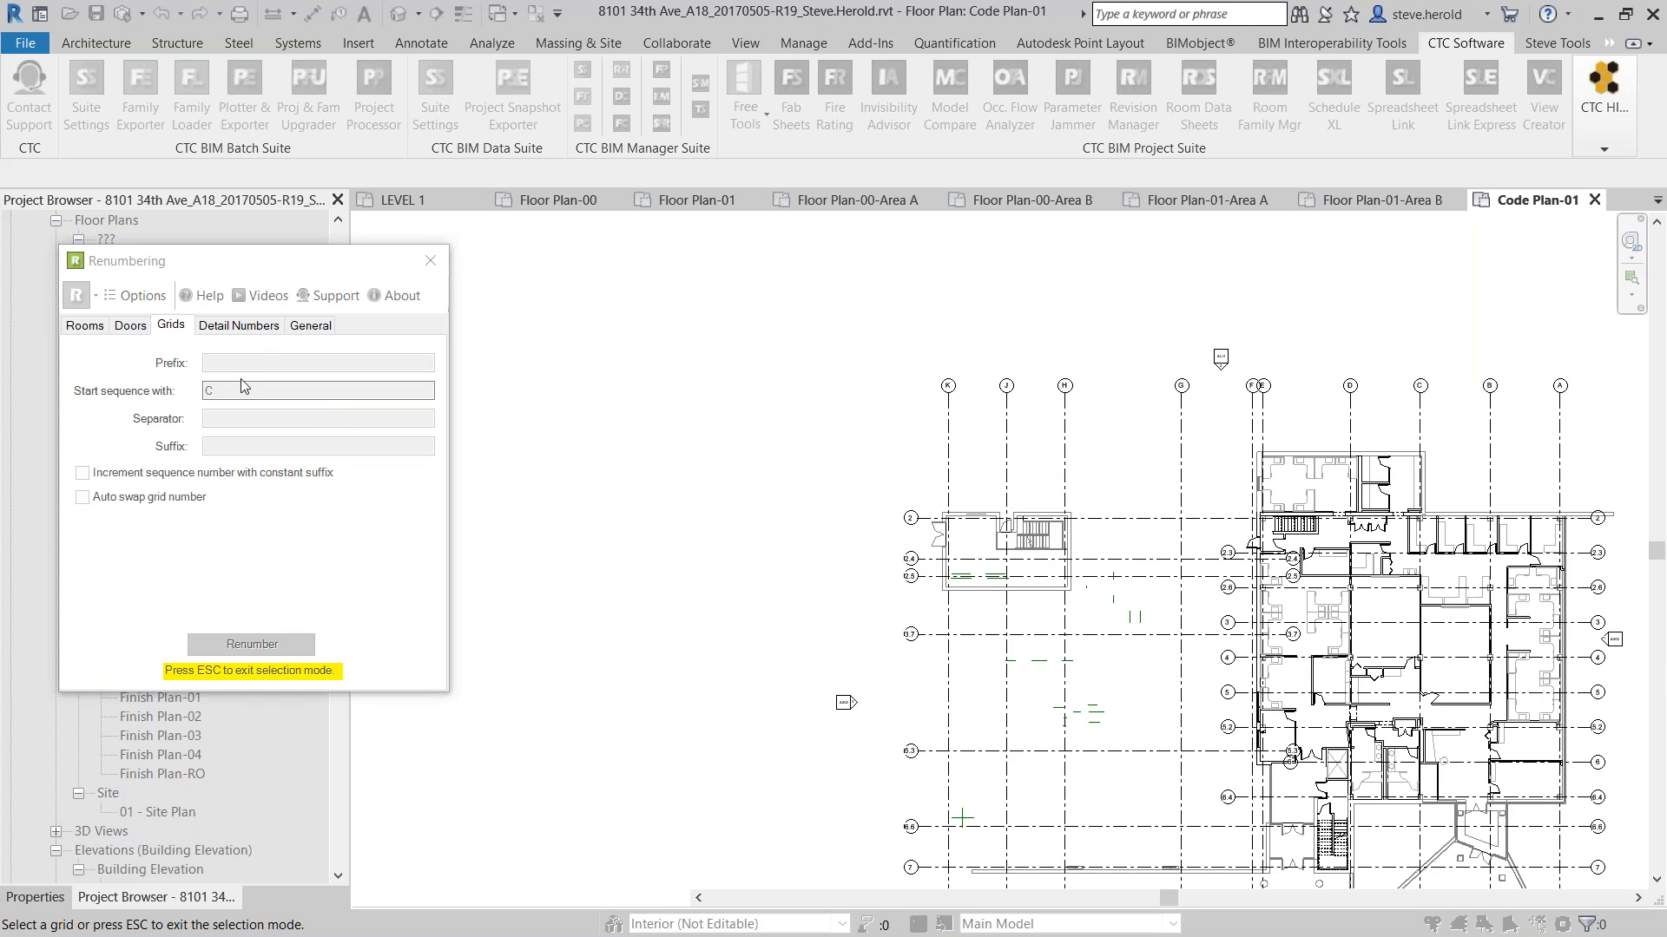
{"action": "left_click_drag", "start_coordinate": [347, 277], "coordinate": [622, 334]}
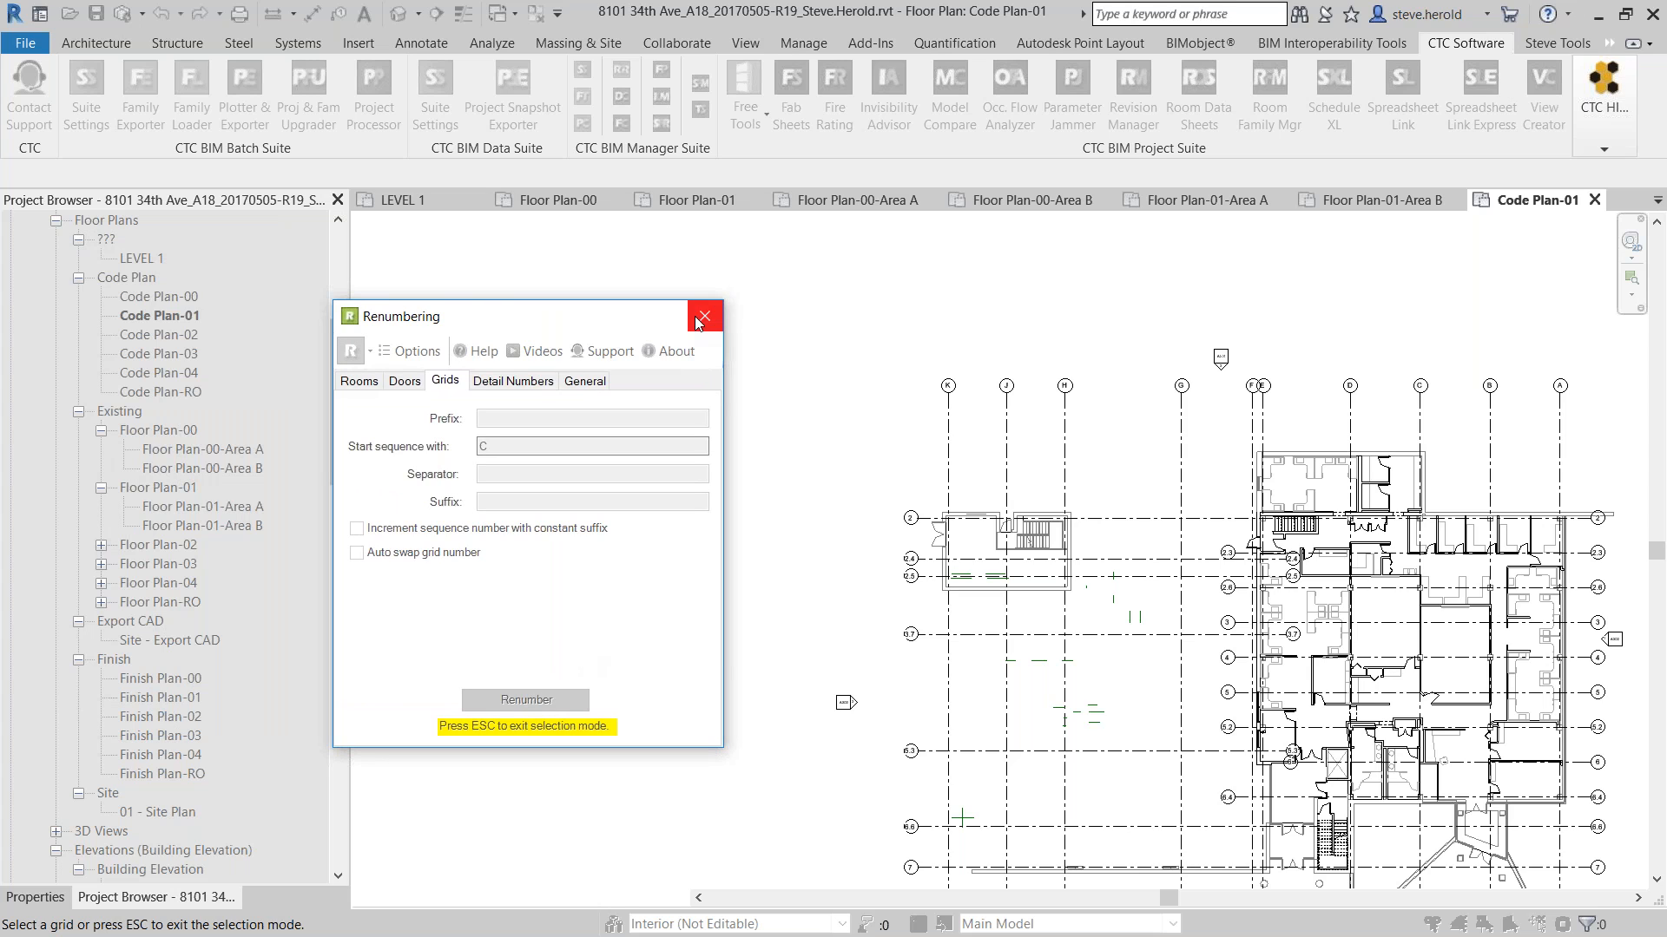
{"action": "left_click", "coordinate": [702, 319]}
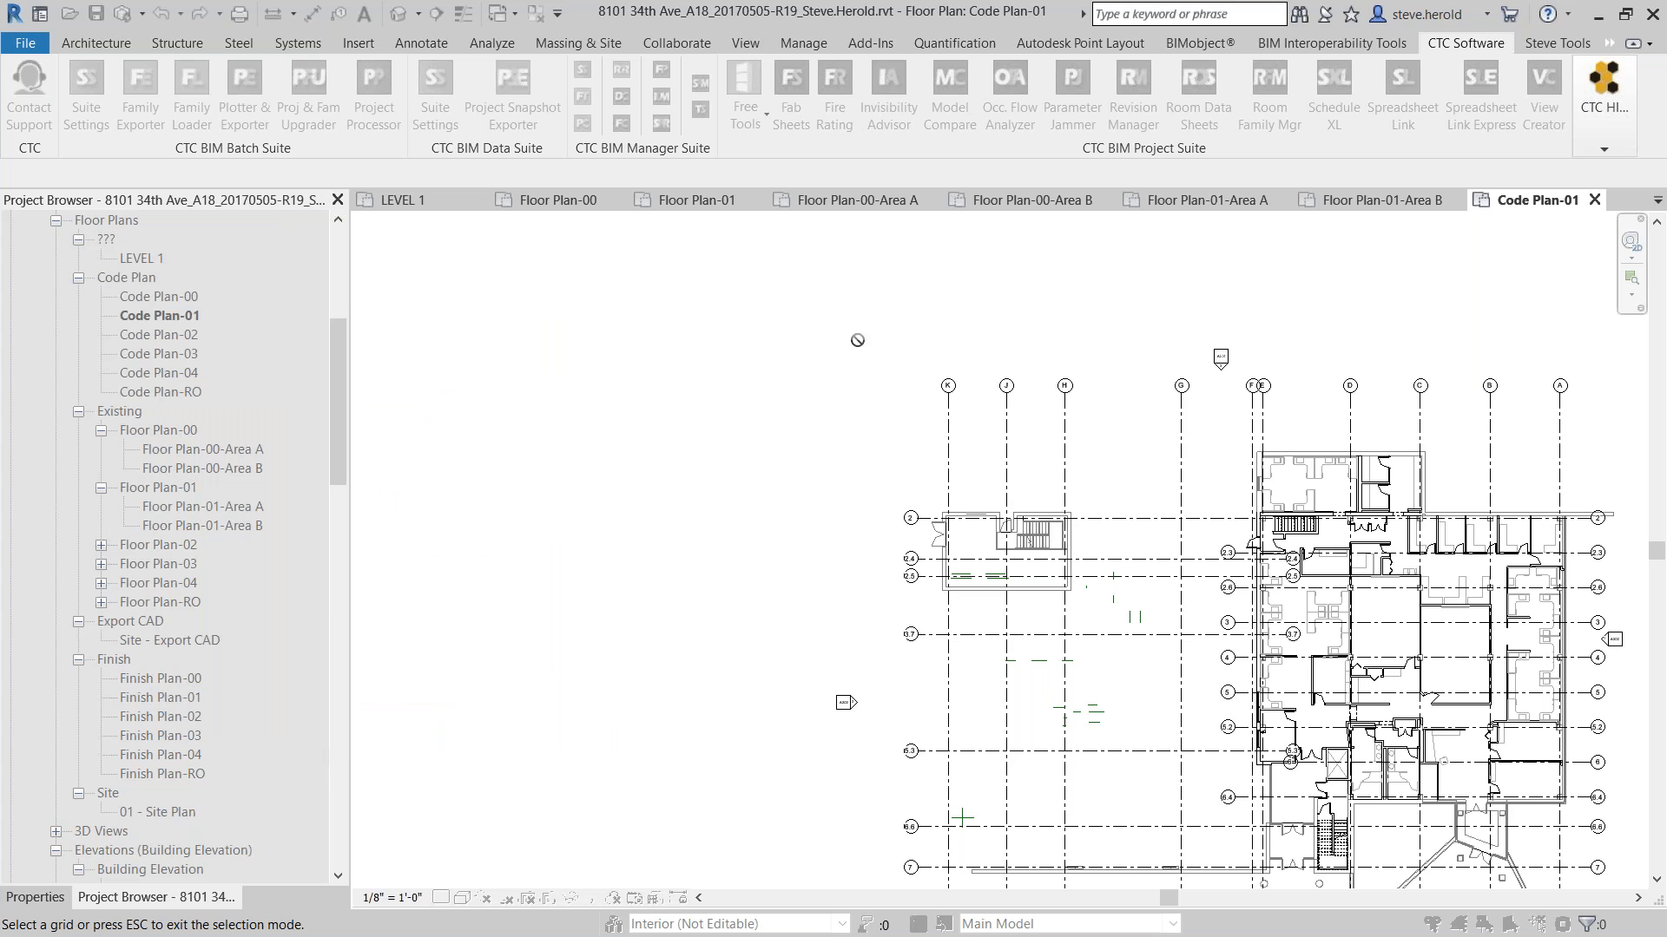
{"action": "key", "text": "Escape"}
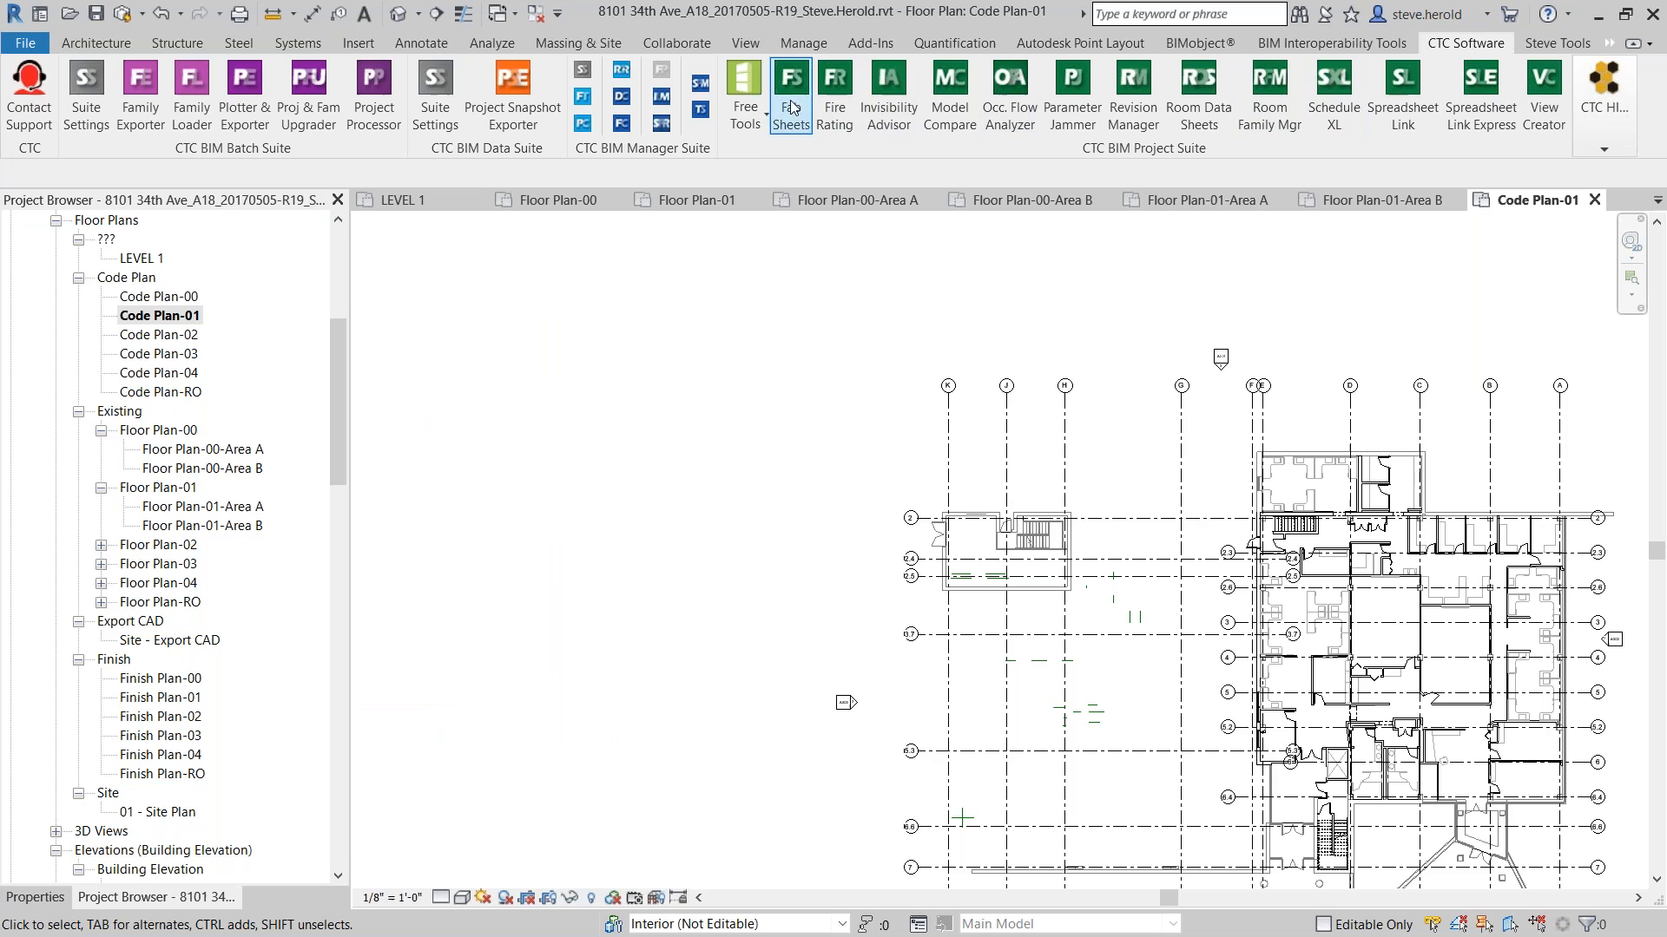
Restart Renumbering for grids, beginning the sequence at A with Auto swap grid number enabled
{"action": "left_click", "coordinate": [744, 103]}
{"action": "left_click", "coordinate": [799, 344]}
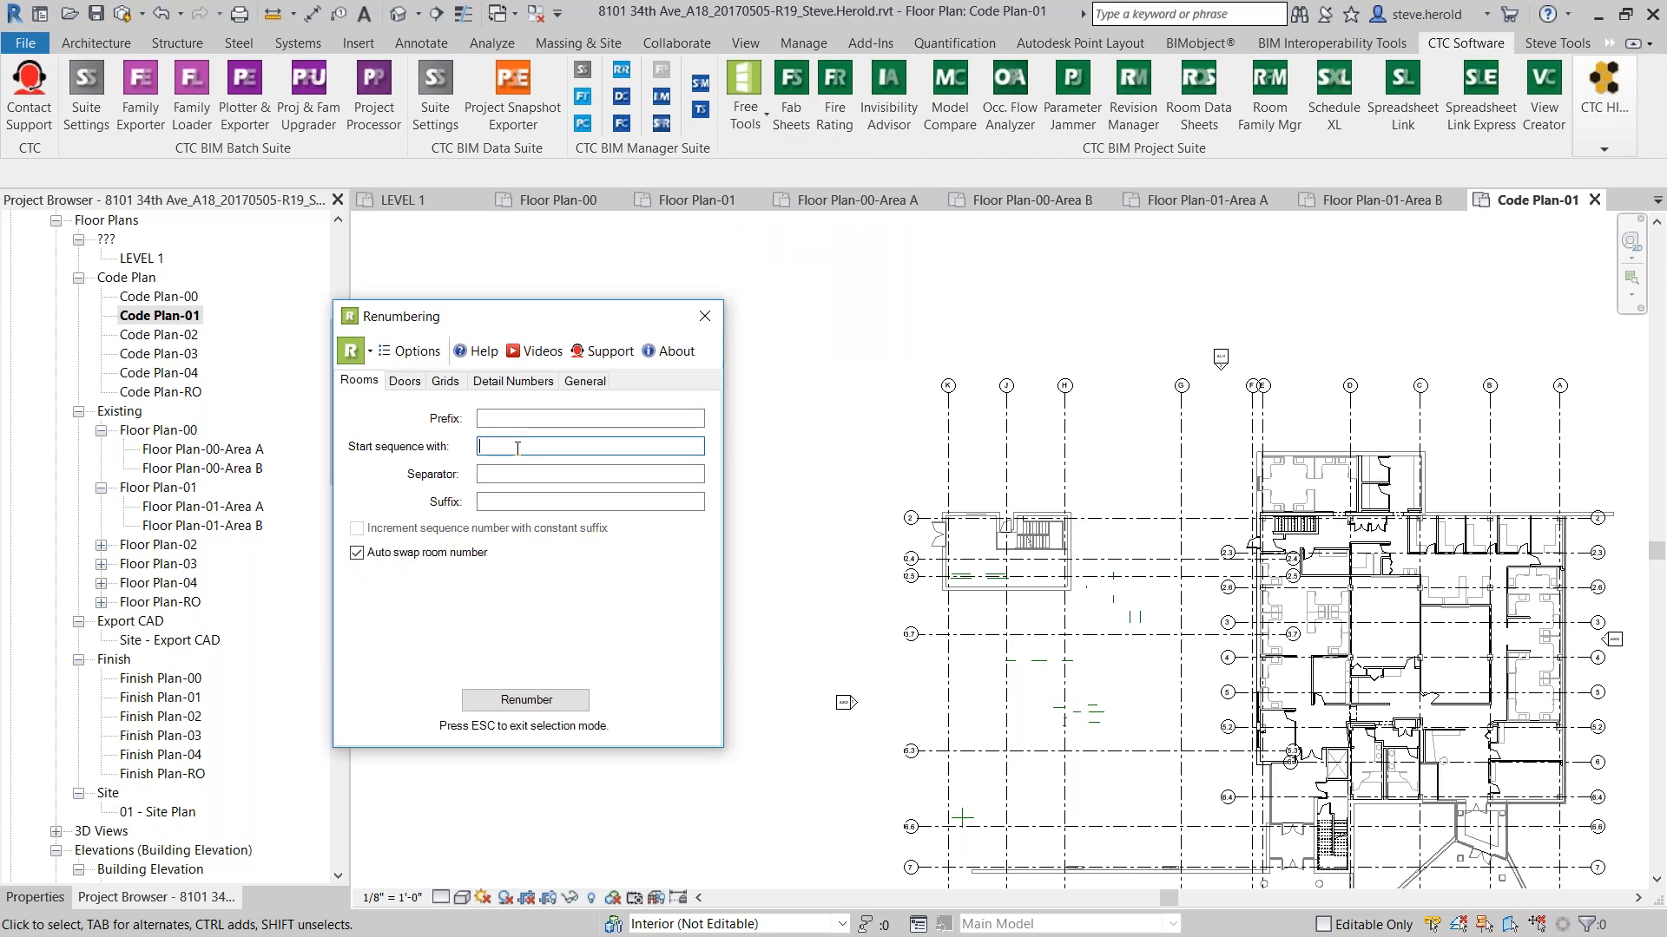
{"action": "left_click", "coordinate": [447, 382]}
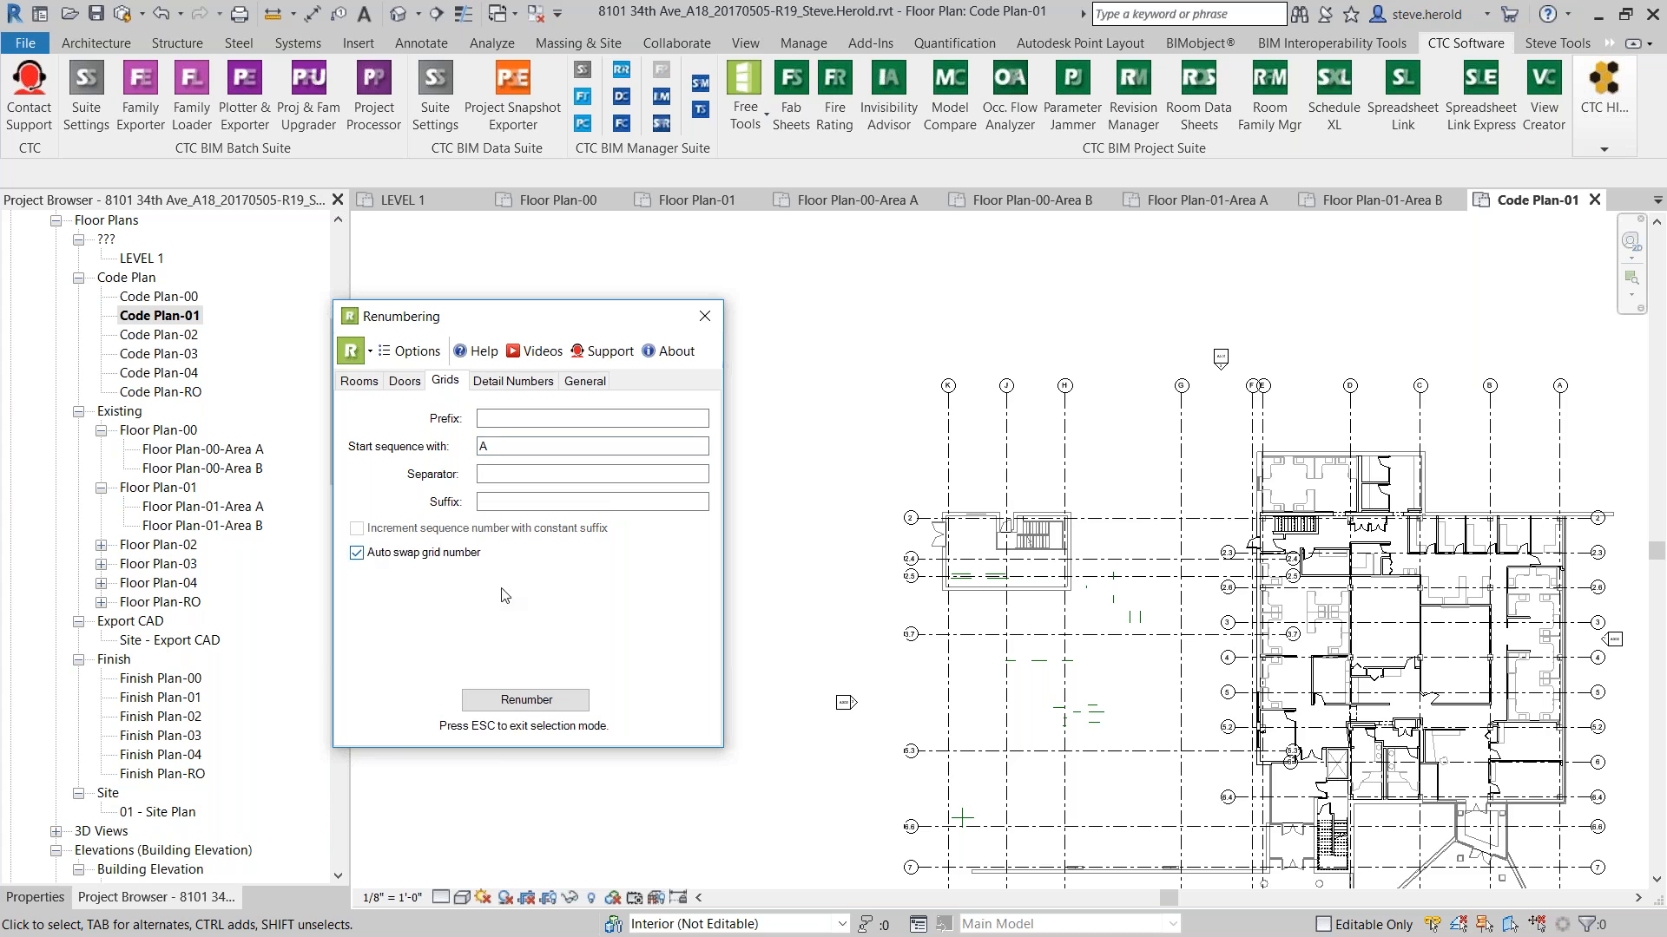
{"action": "left_click", "coordinate": [519, 698]}
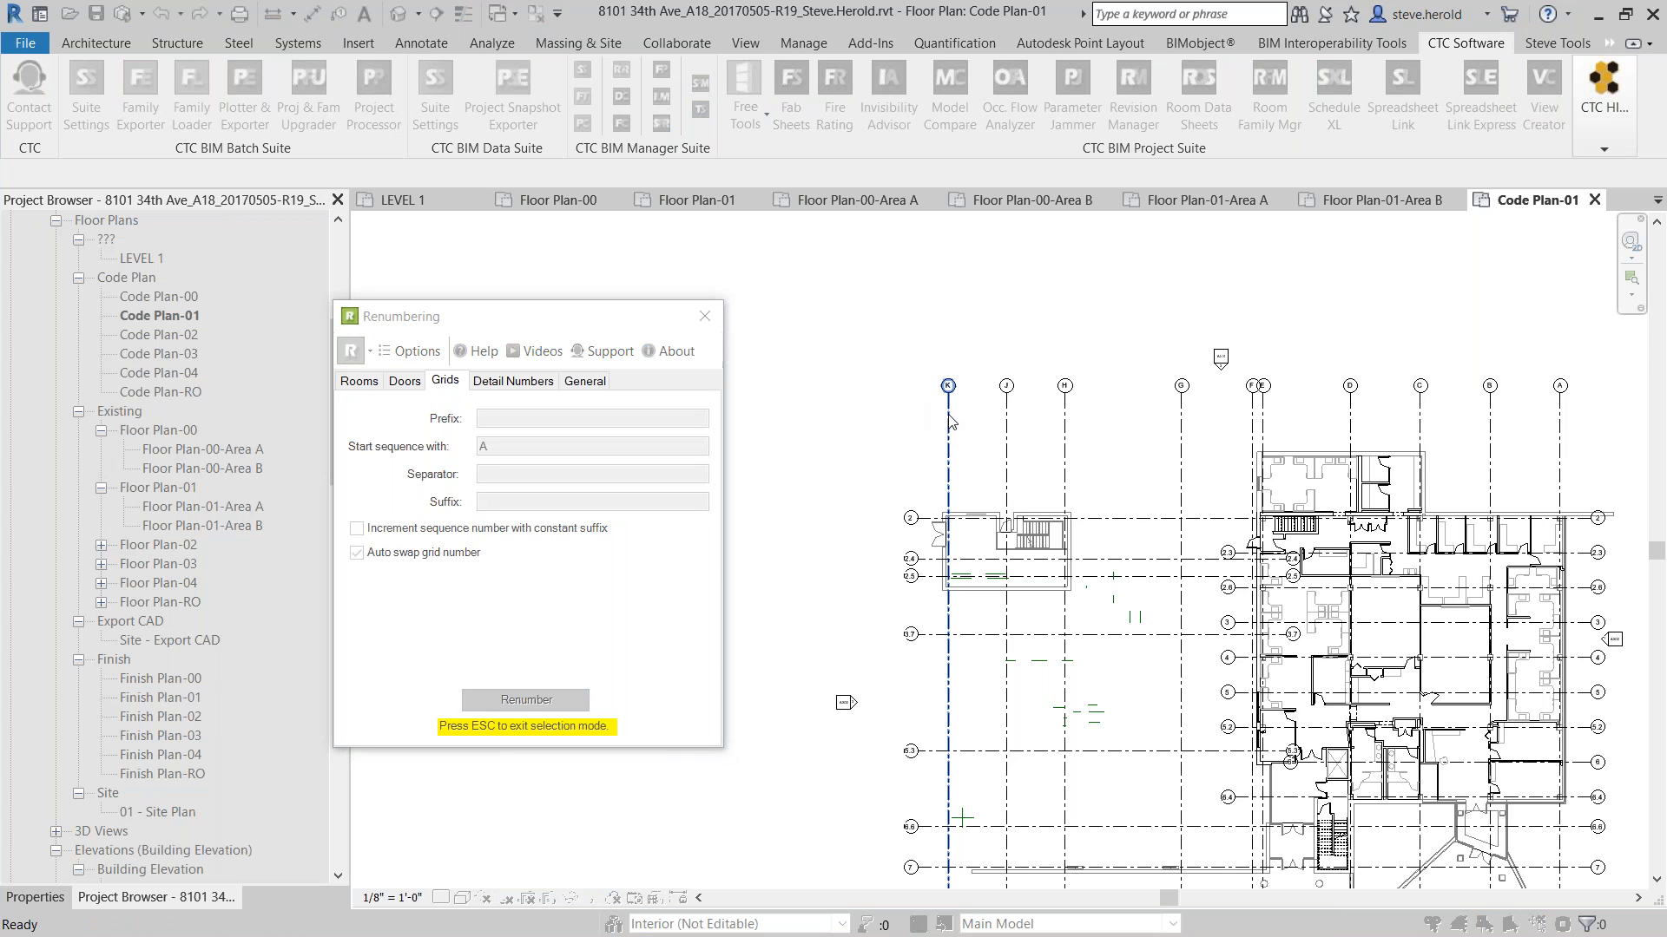
Renumber vertical grid K as A and vertical grid J as B
{"action": "scroll", "coordinate": [1156, 429], "scroll_direction": "up", "scroll_amount": 2}
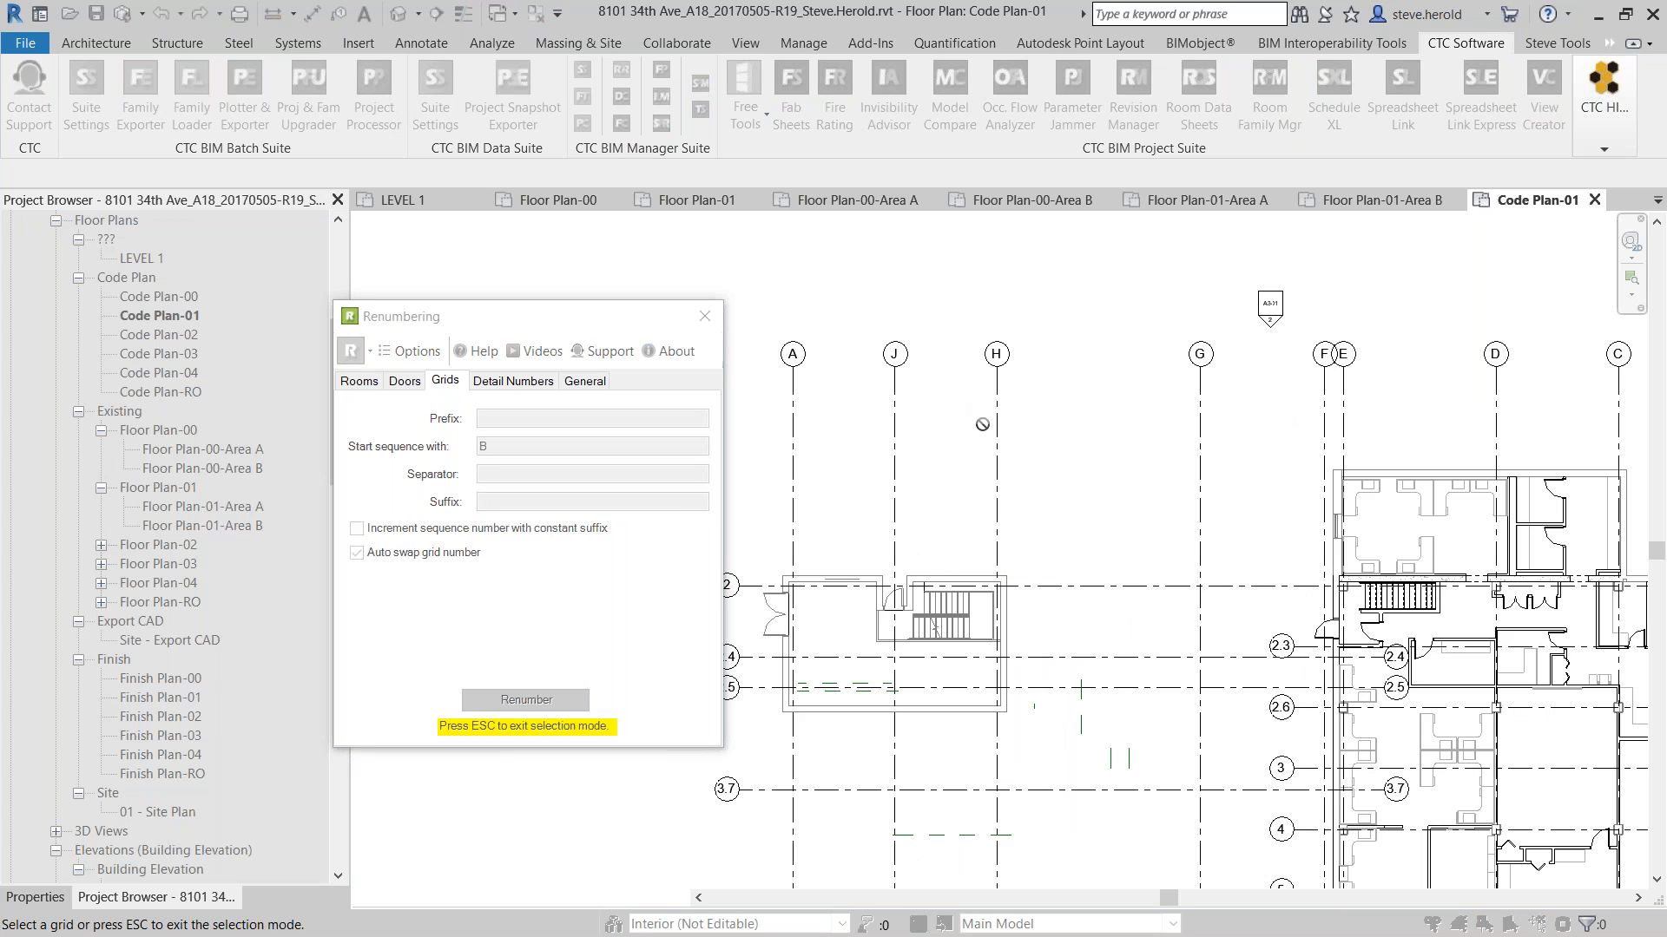
{"action": "scroll", "coordinate": [860, 399], "scroll_direction": "down", "scroll_amount": 1}
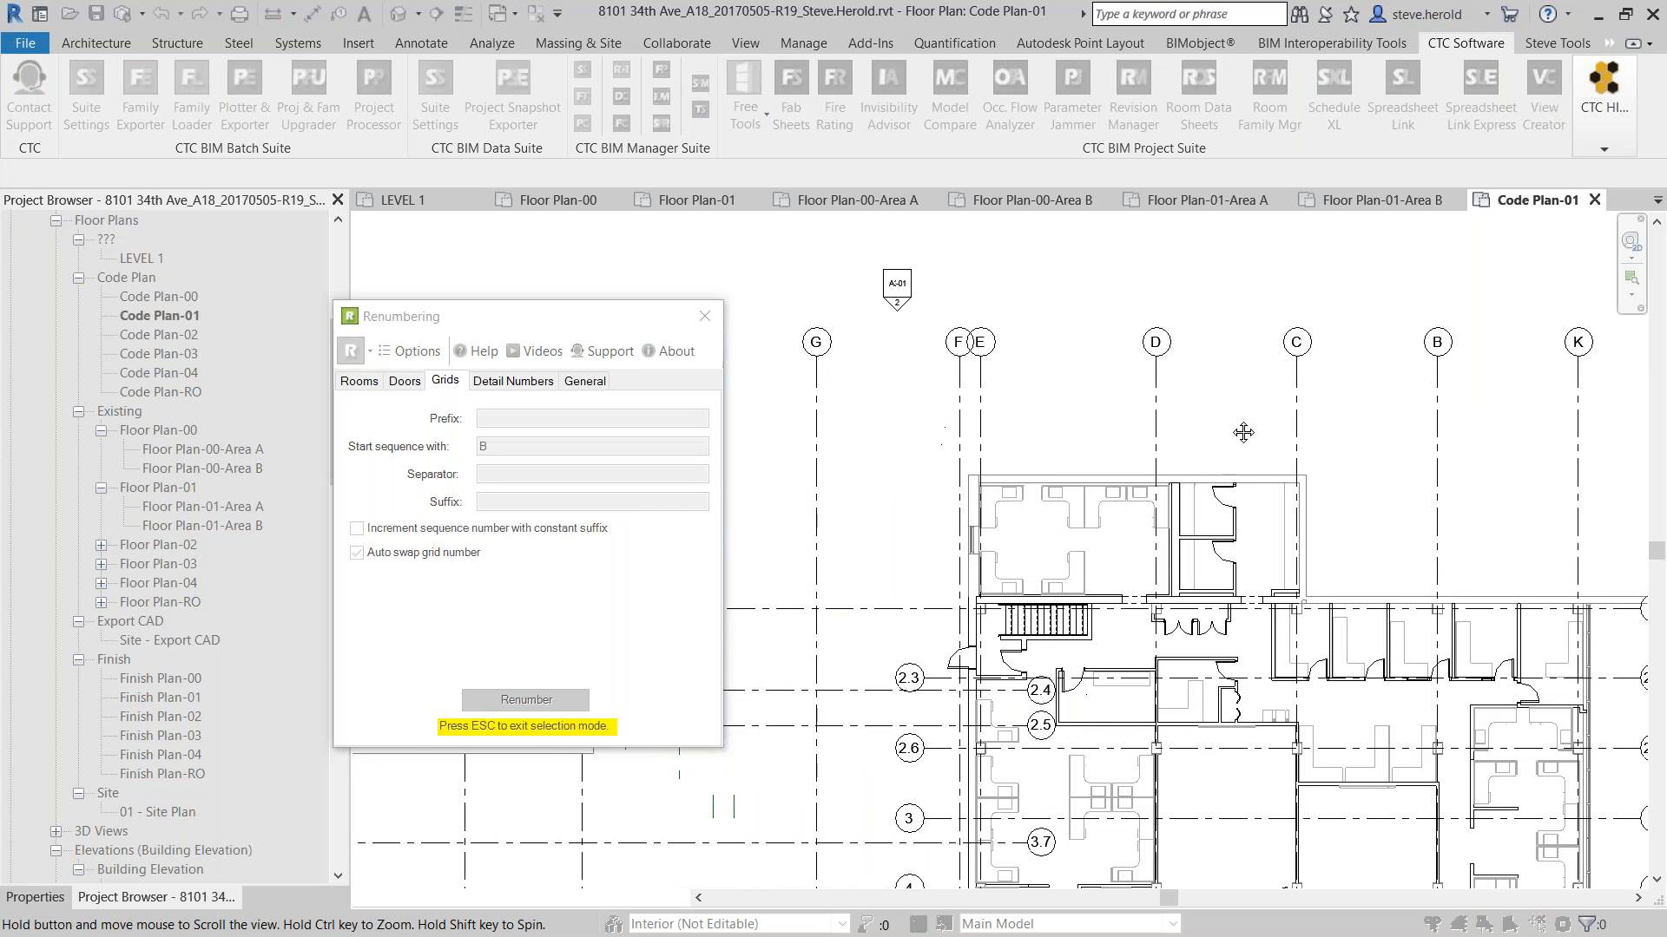
{"action": "scroll", "coordinate": [1175, 372], "scroll_direction": "up", "scroll_amount": 4}
{"action": "scroll", "coordinate": [1176, 372], "scroll_direction": "down", "scroll_amount": 3}
{"action": "scroll", "coordinate": [1372, 465], "scroll_direction": "down", "scroll_amount": 2}
{"action": "middle_click_drag", "start_coordinate": [1372, 465], "coordinate": [1574, 464]}
{"action": "middle_click_drag", "start_coordinate": [986, 424], "coordinate": [1197, 460]}
{"action": "left_click", "coordinate": [1022, 476]}
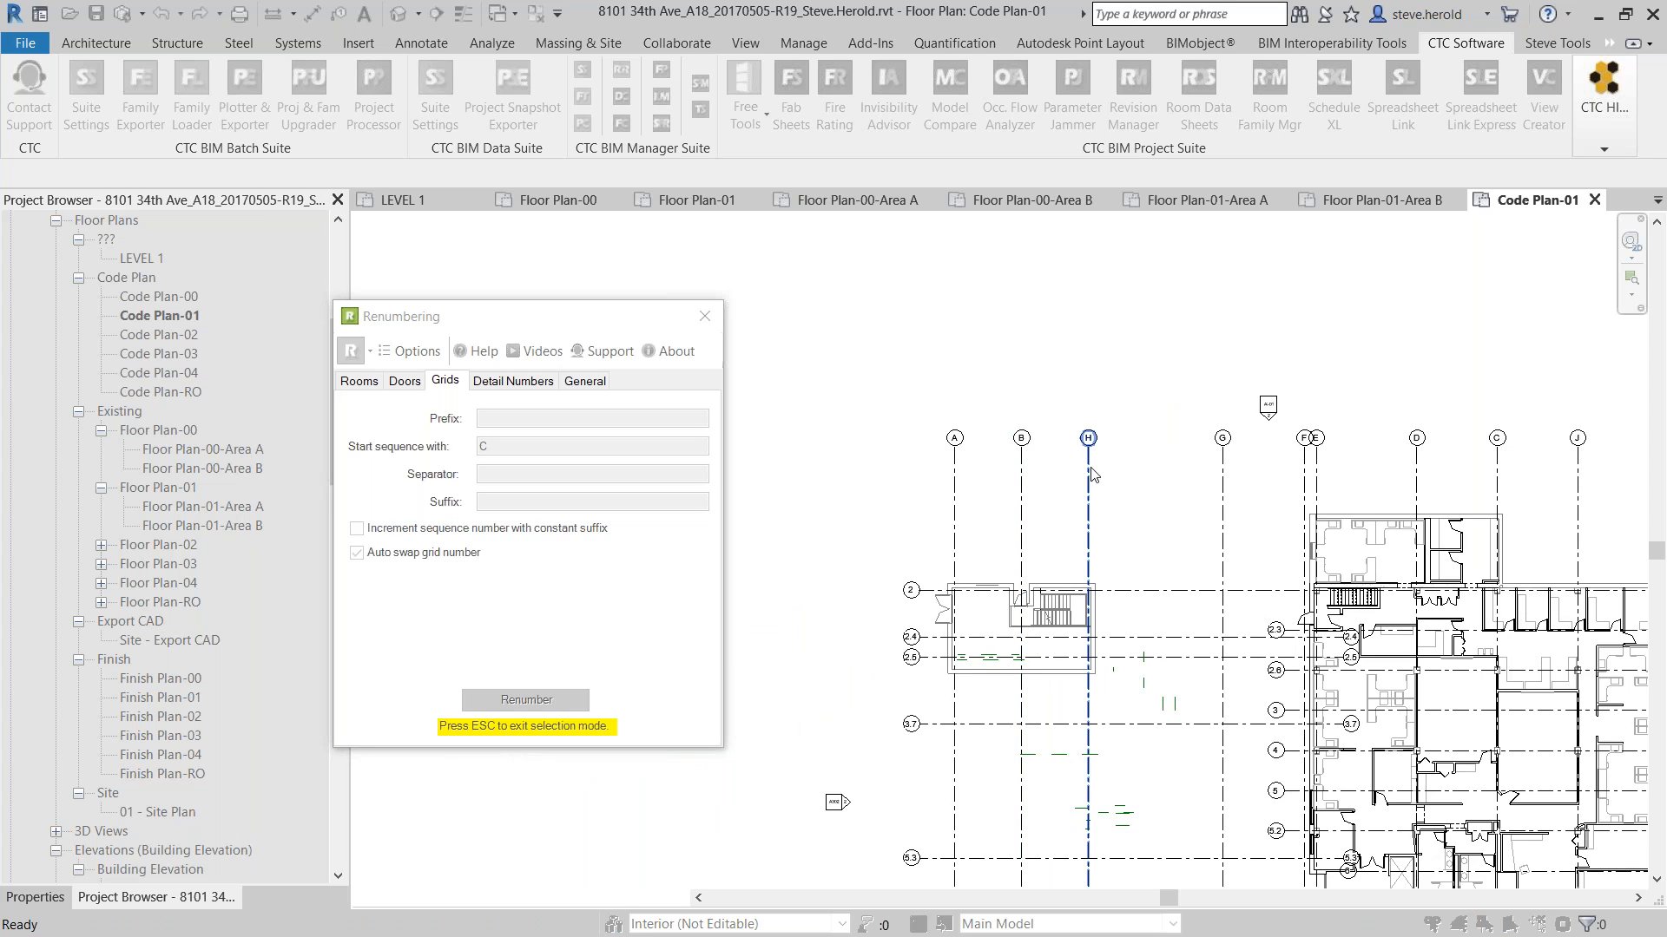
Renumber the remaining vertical grids in order from west to east as C through J
{"action": "left_click", "coordinate": [1222, 475]}
{"action": "left_click", "coordinate": [1305, 473]}
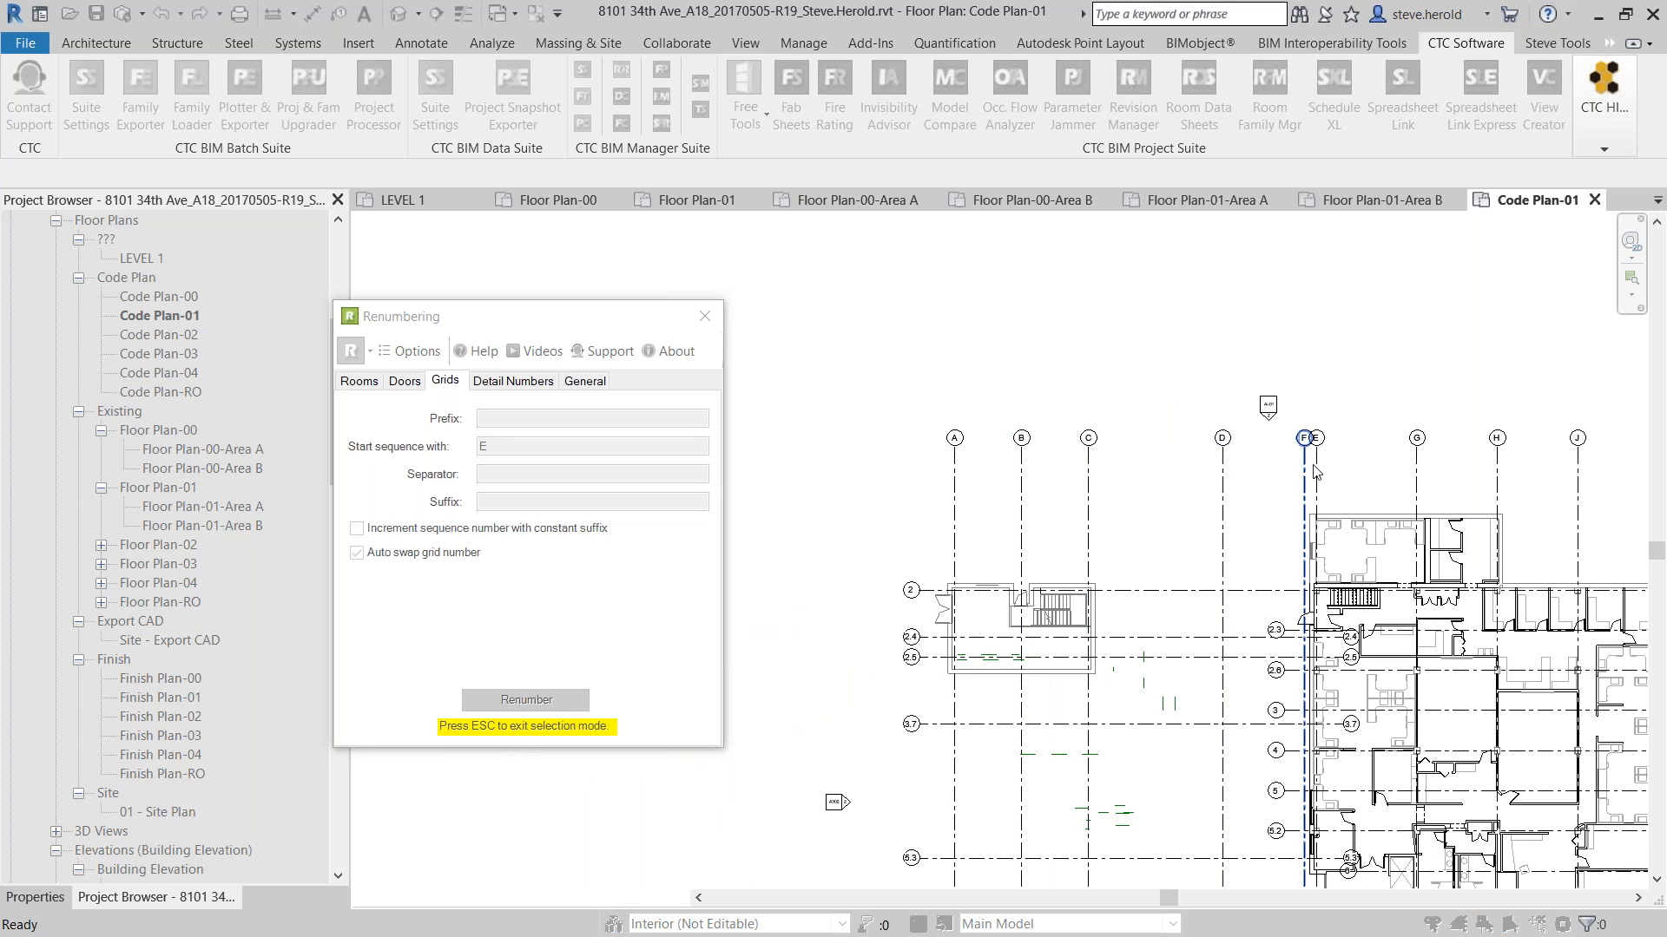
{"action": "left_click", "coordinate": [1319, 470]}
{"action": "left_click", "coordinate": [1422, 476]}
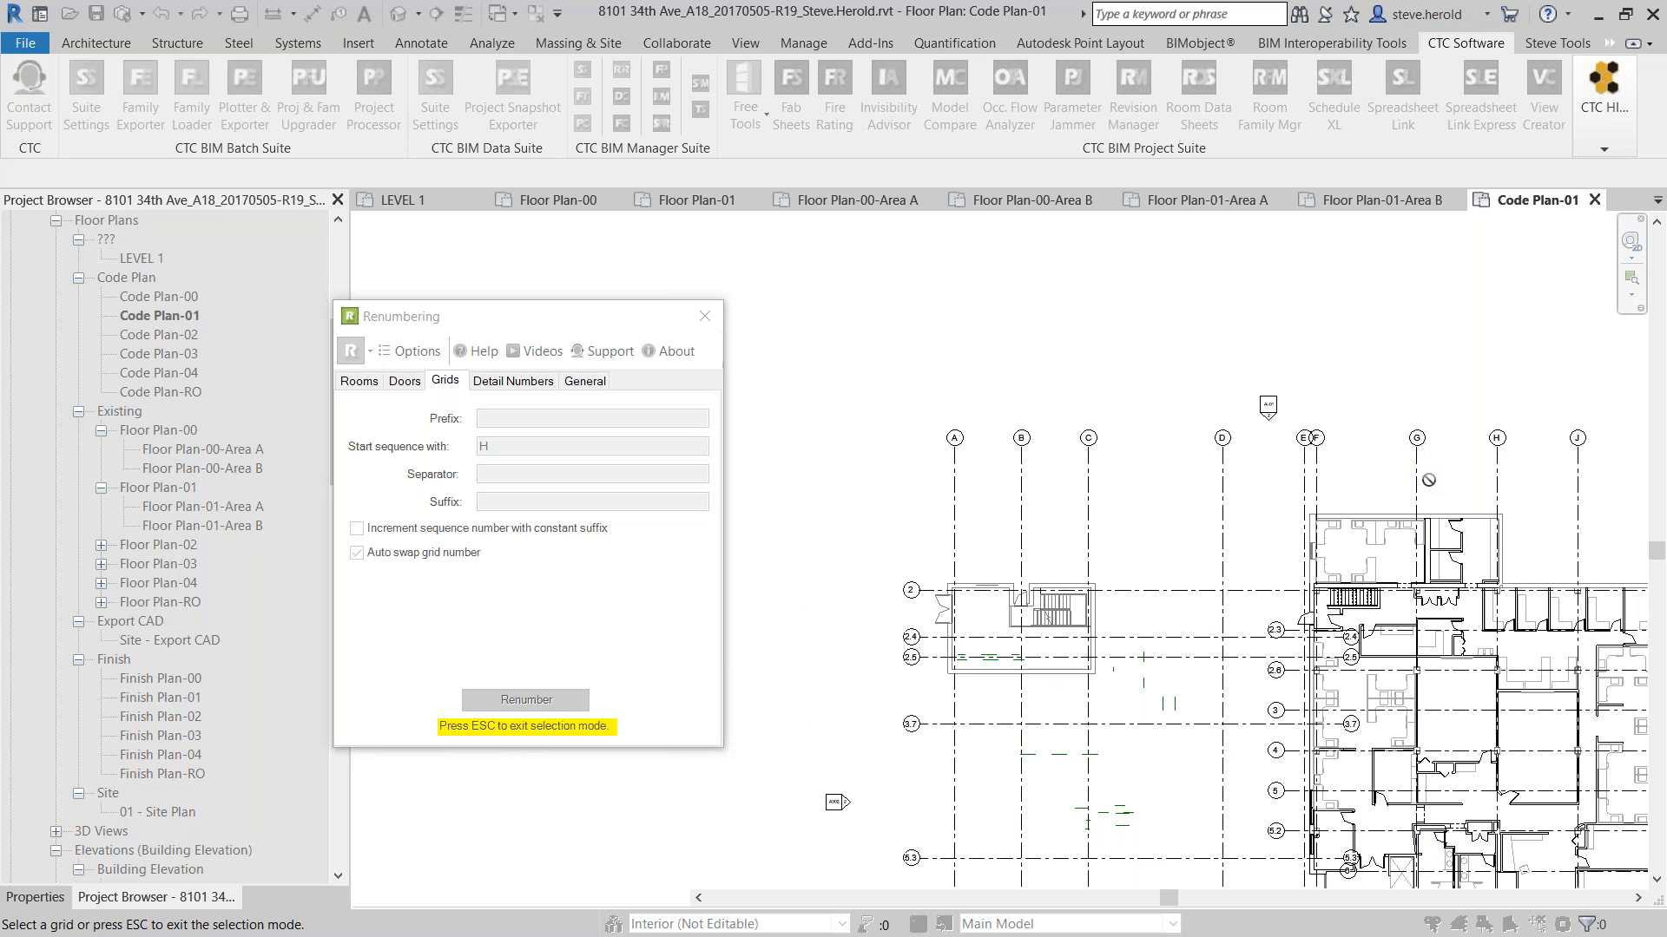
{"action": "left_click", "coordinate": [1501, 479]}
{"action": "left_click", "coordinate": [1581, 481]}
{"action": "middle_click_drag", "start_coordinate": [1581, 481], "coordinate": [1618, 483]}
{"action": "left_click", "coordinate": [1213, 406]}
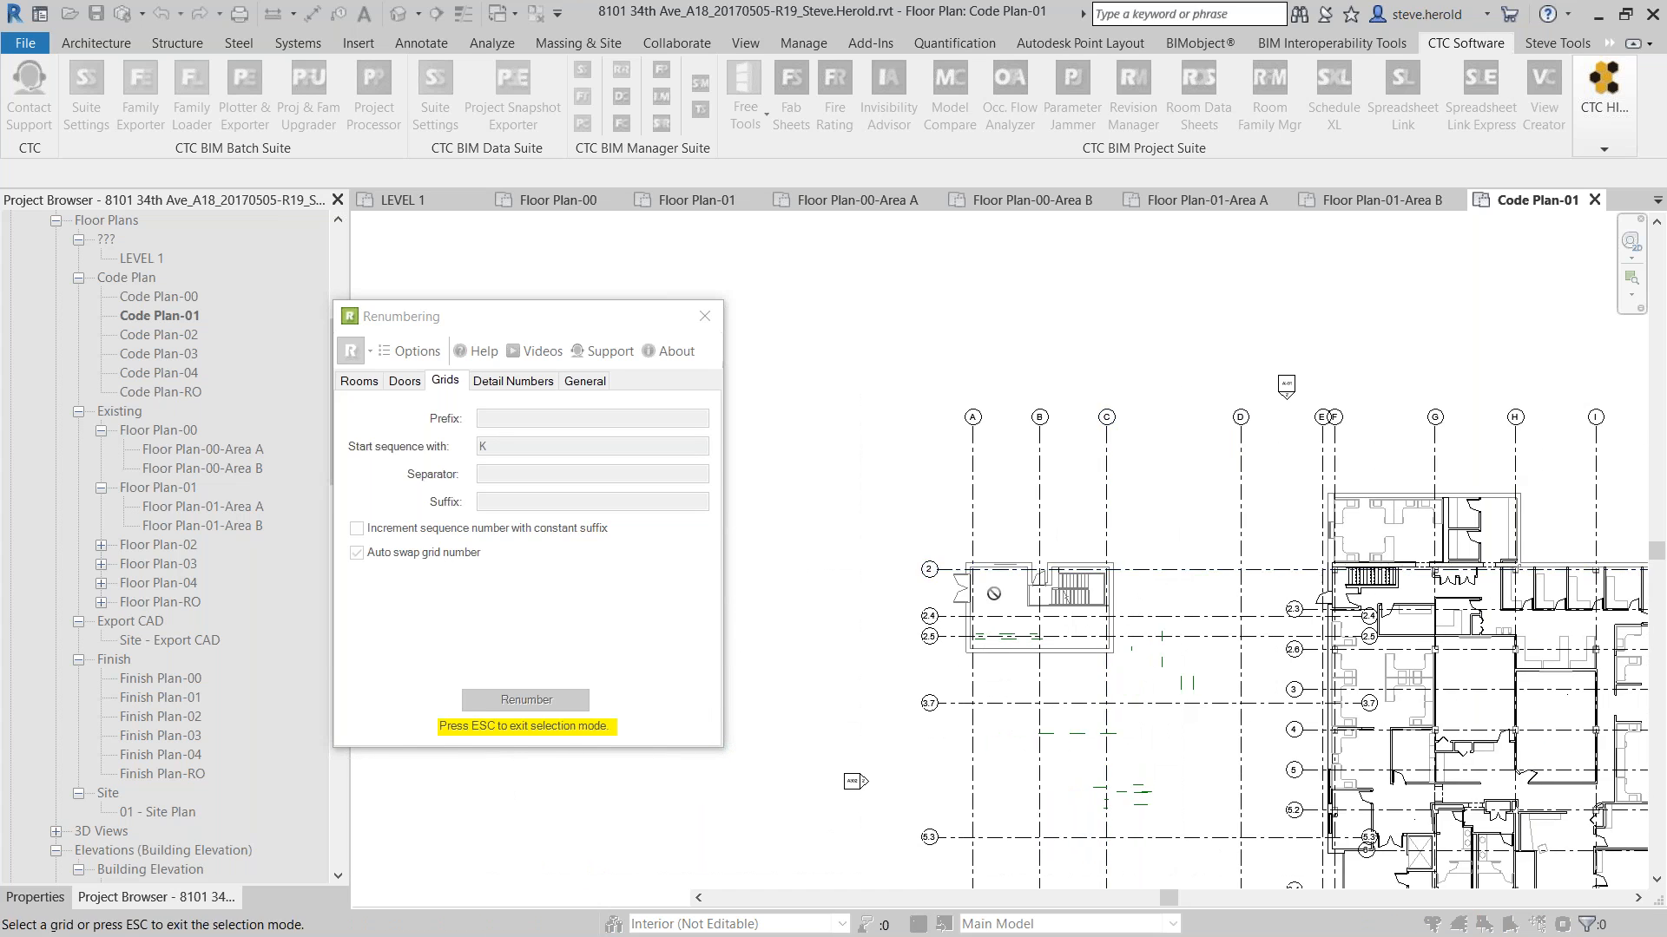
Renumber the northernmost horizontal grid as K
{"action": "left_click", "coordinate": [1135, 571]}
{"action": "scroll", "coordinate": [918, 566], "scroll_direction": "up", "scroll_amount": 3}
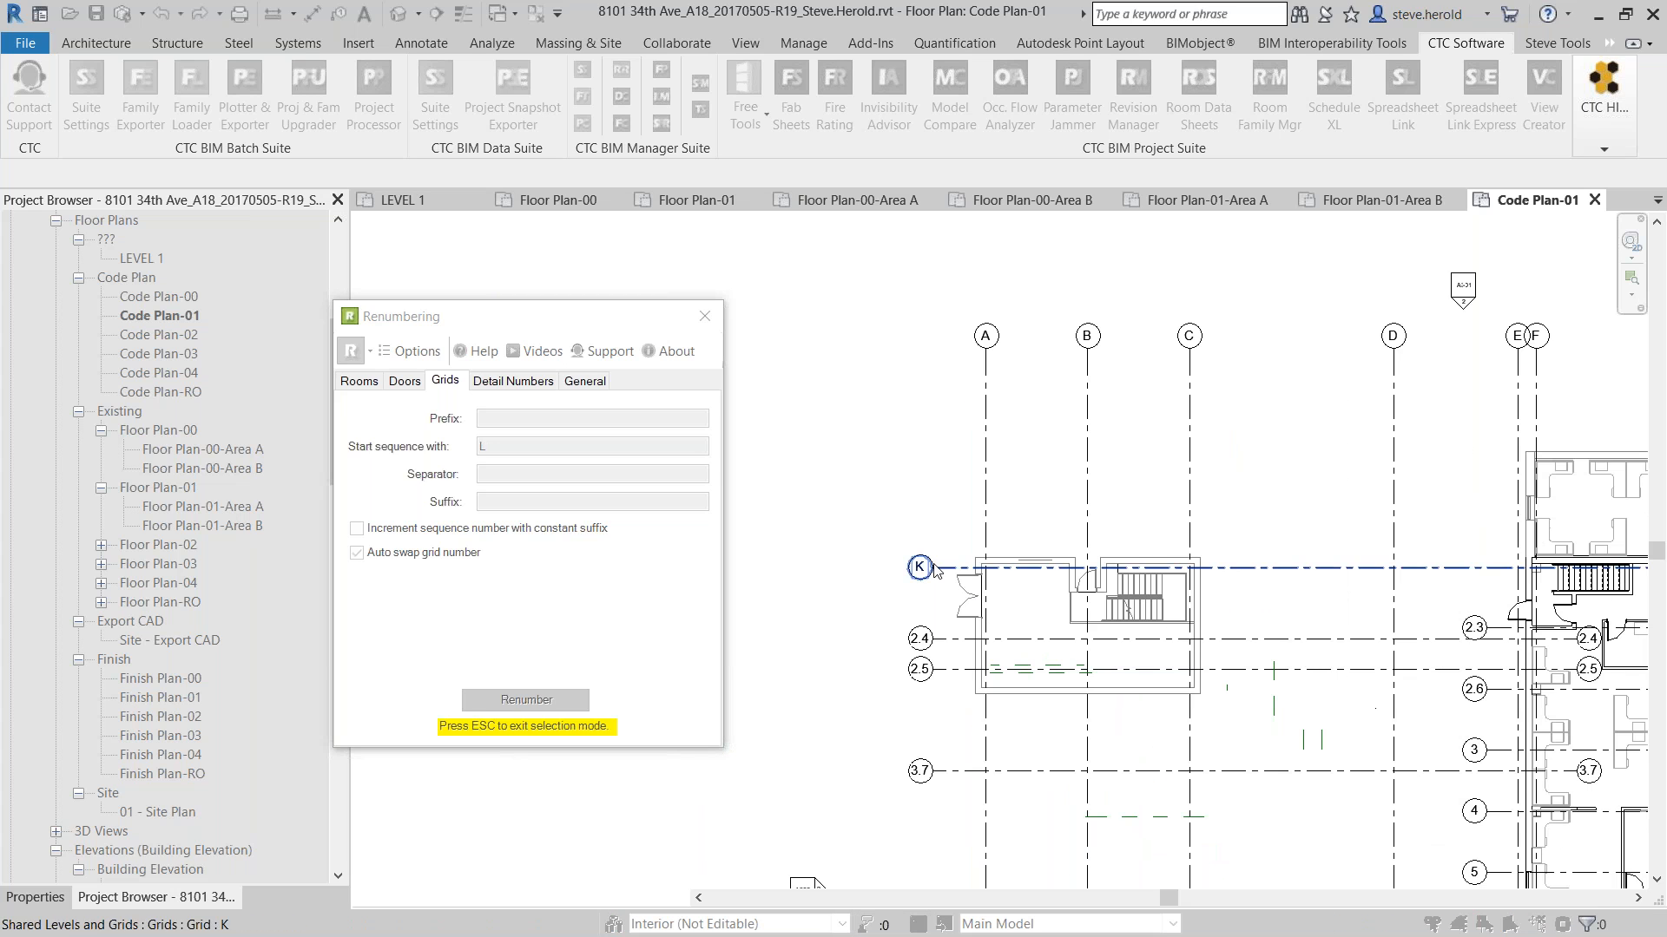
{"action": "scroll", "coordinate": [917, 566], "scroll_direction": "up", "scroll_amount": 2}
{"action": "scroll", "coordinate": [914, 563], "scroll_direction": "down", "scroll_amount": 3}
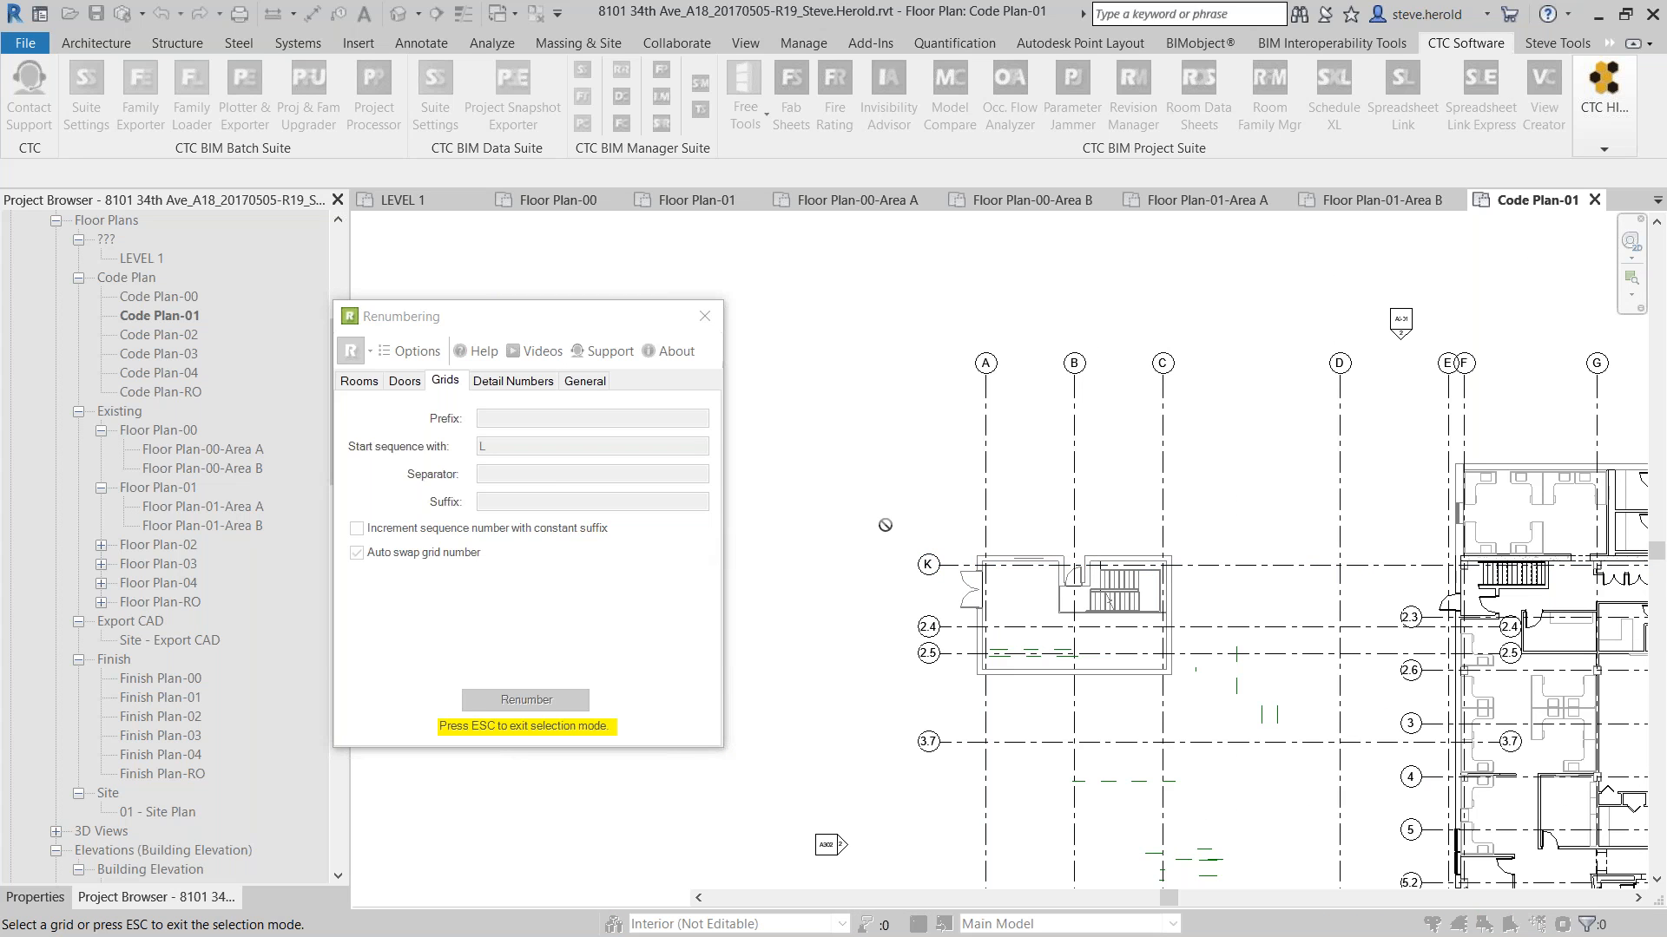
End the lettered run and restart grid renumbering with the sequence beginning at 1
{"action": "key", "text": "Escape"}
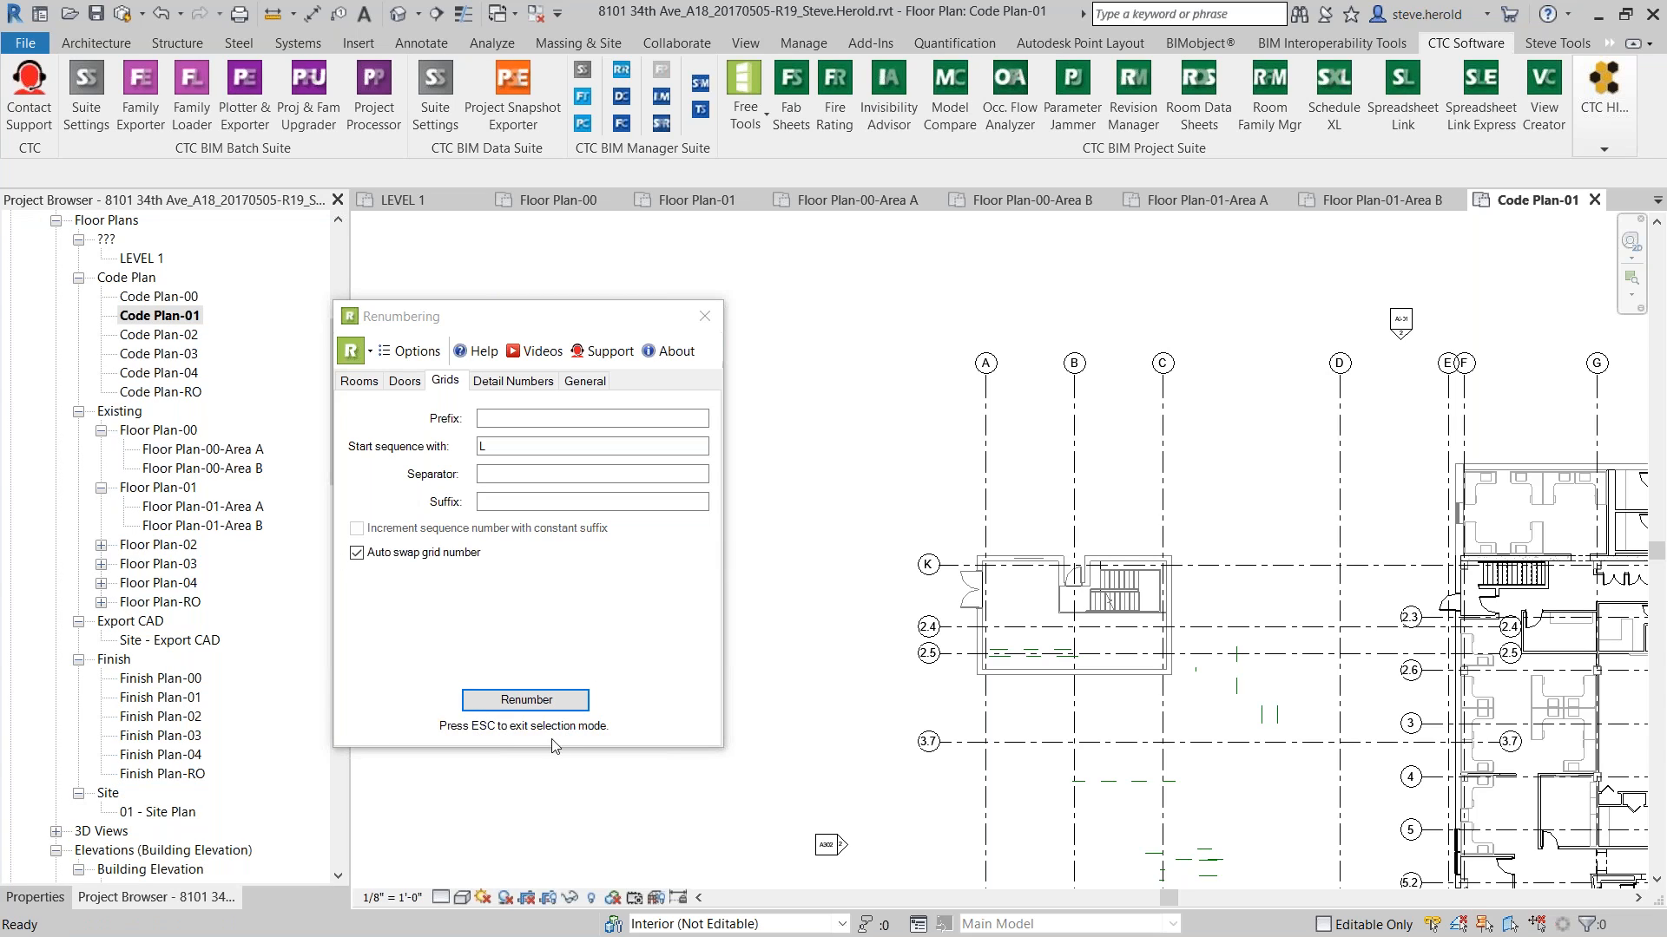
{"action": "left_click_drag", "start_coordinate": [491, 447], "coordinate": [444, 449]}
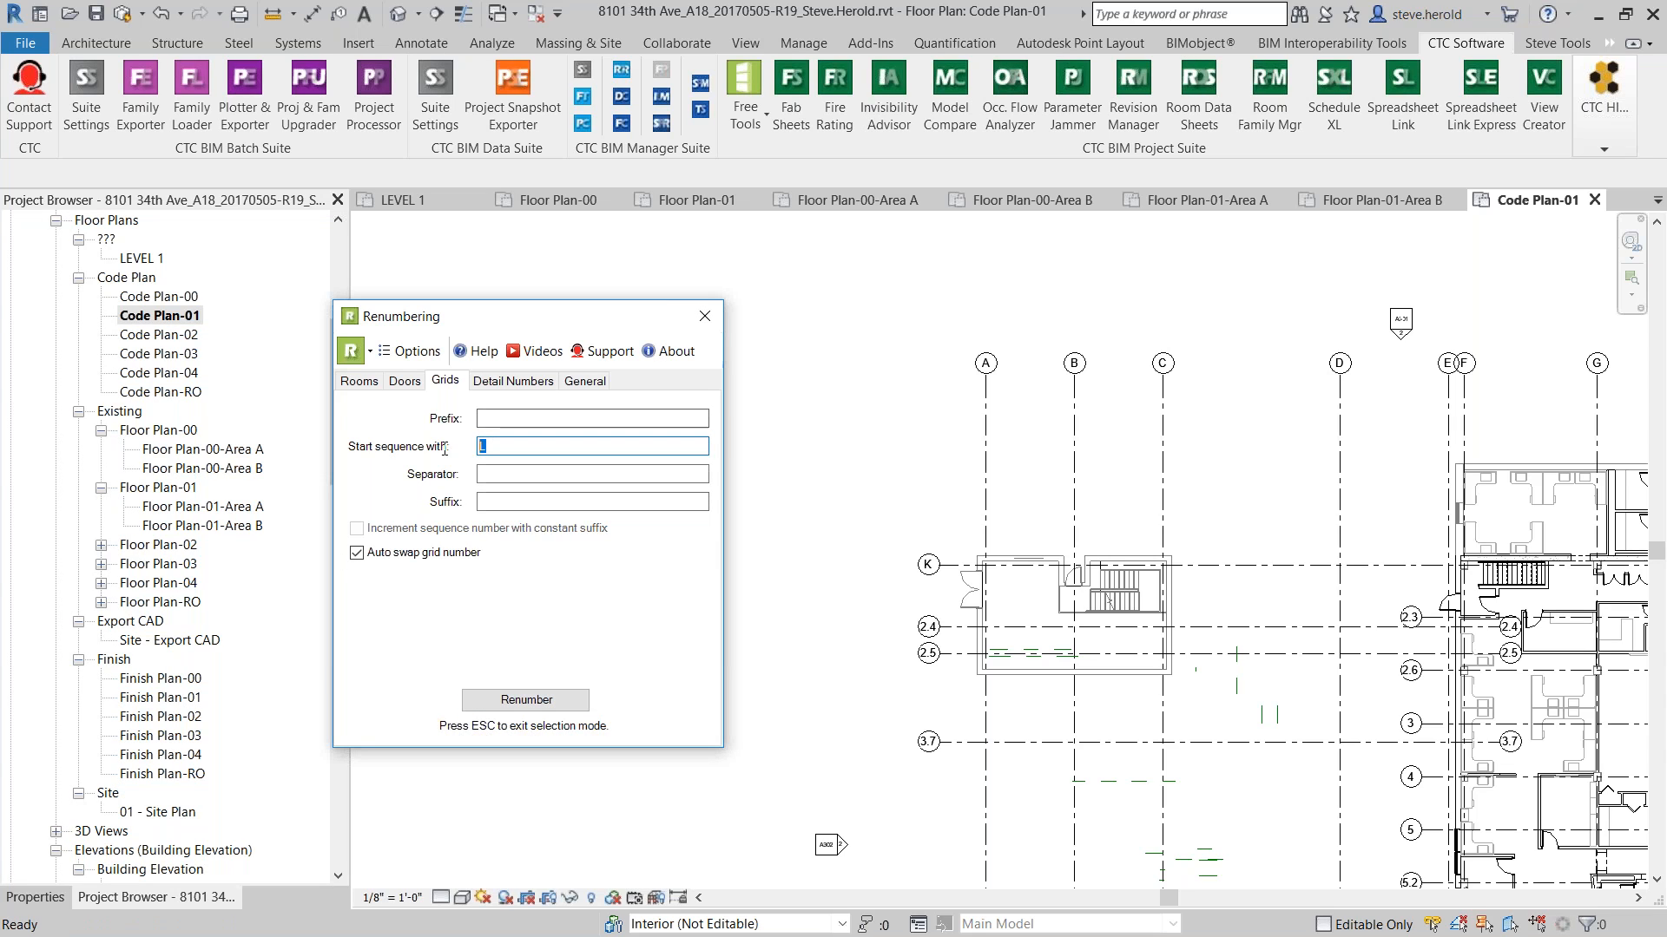
{"action": "left_click", "coordinate": [958, 576]}
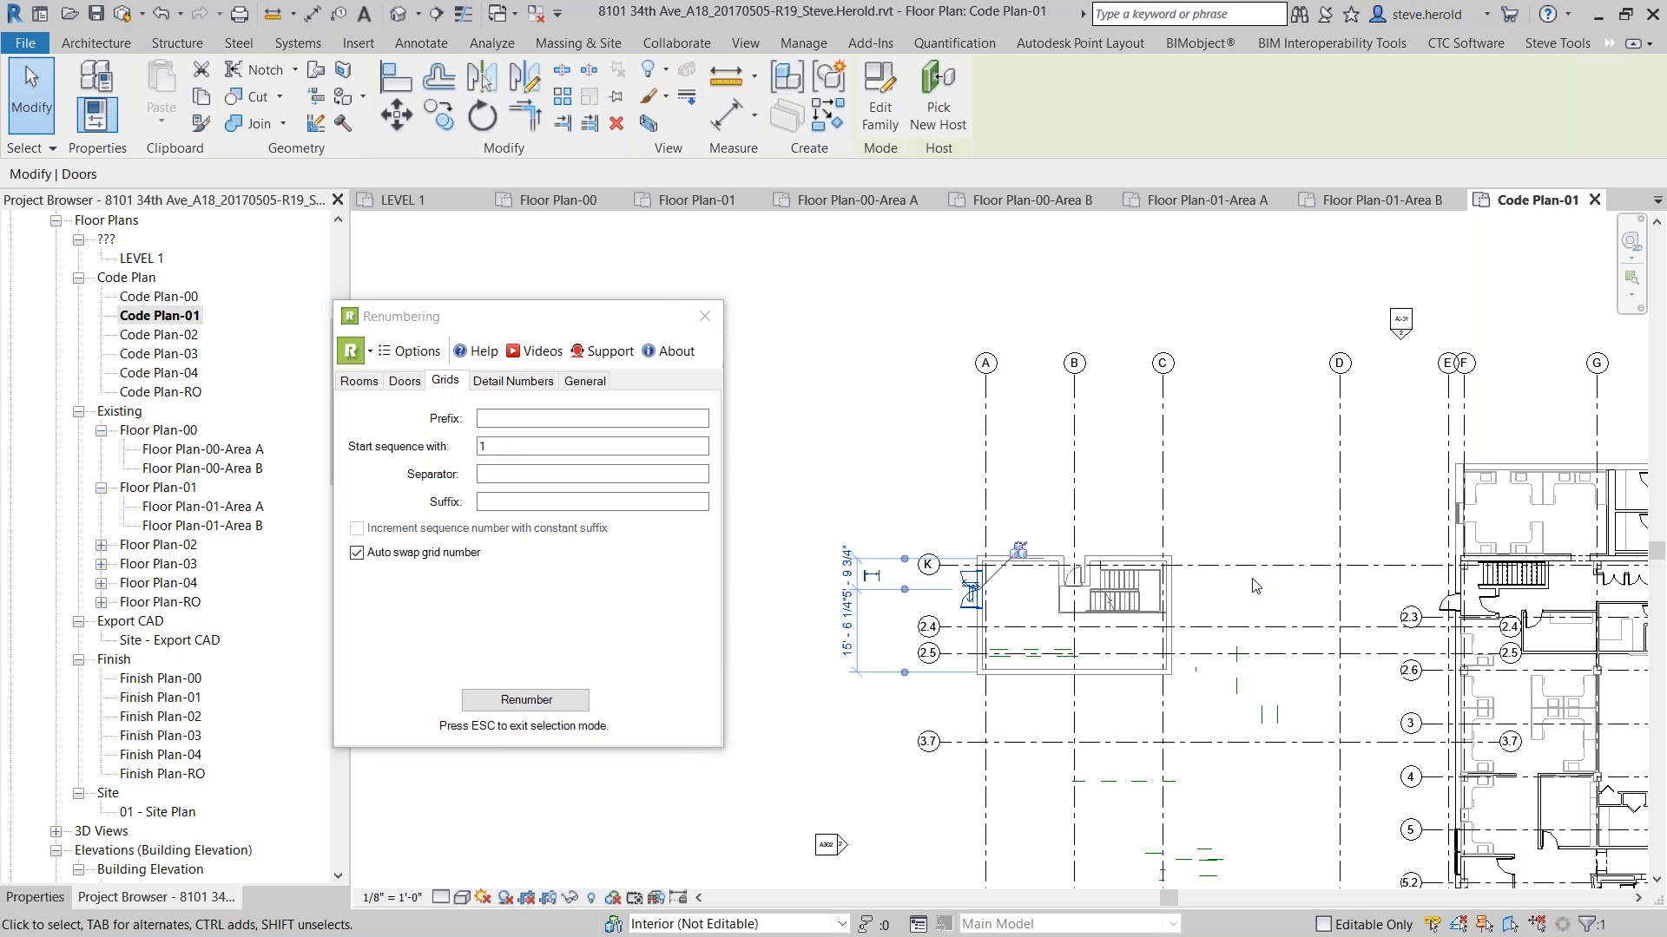
{"action": "left_click", "coordinate": [526, 700]}
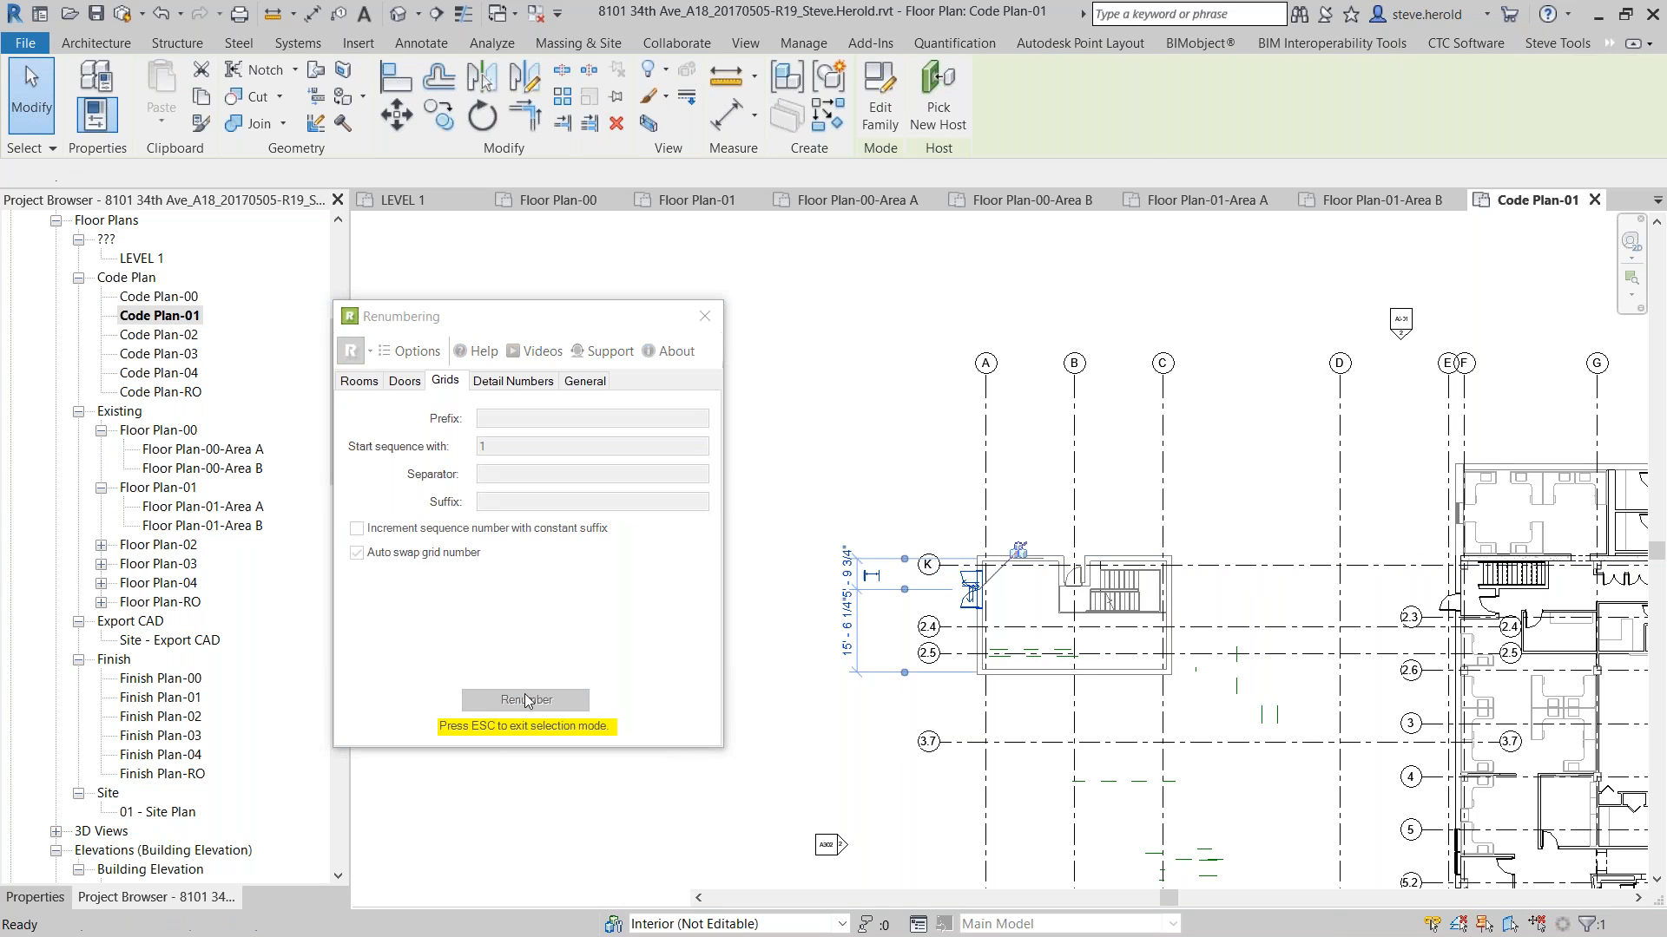
Renumber the western building's horizontal grids from north to south as 1 through 6, then dismiss the Renumbering tool
{"action": "left_click", "coordinate": [1228, 566]}
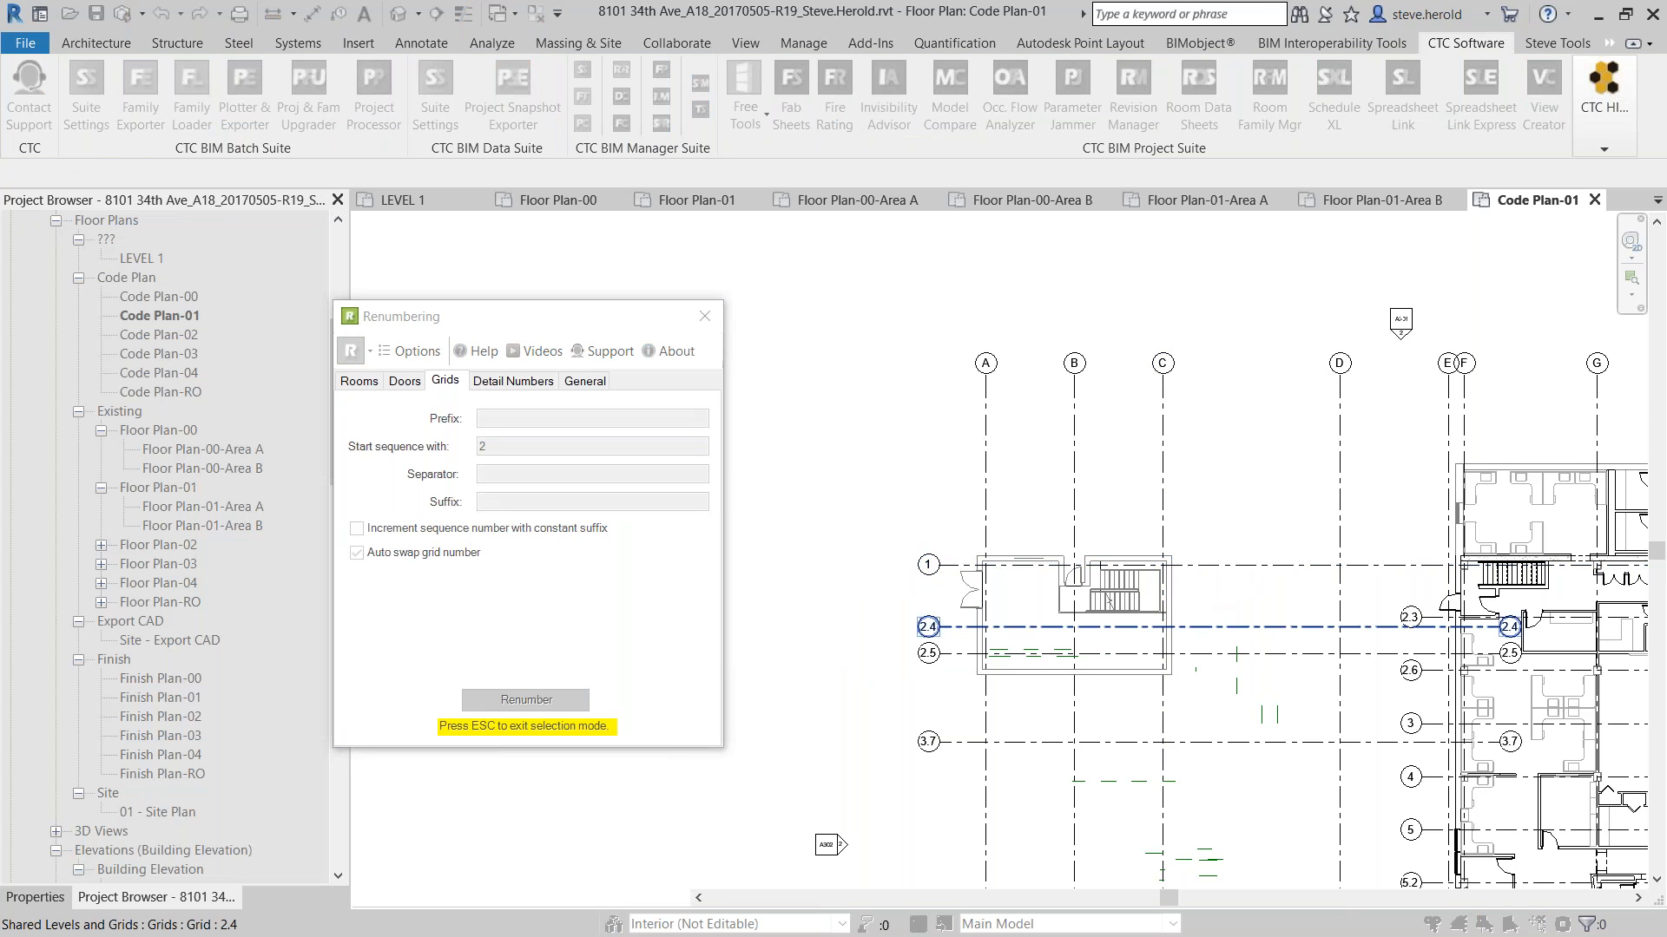
{"action": "left_click", "coordinate": [1226, 628]}
{"action": "left_click", "coordinate": [1196, 715]}
{"action": "middle_click_drag", "start_coordinate": [1228, 884], "coordinate": [1049, 519]}
{"action": "left_click", "coordinate": [1060, 559]}
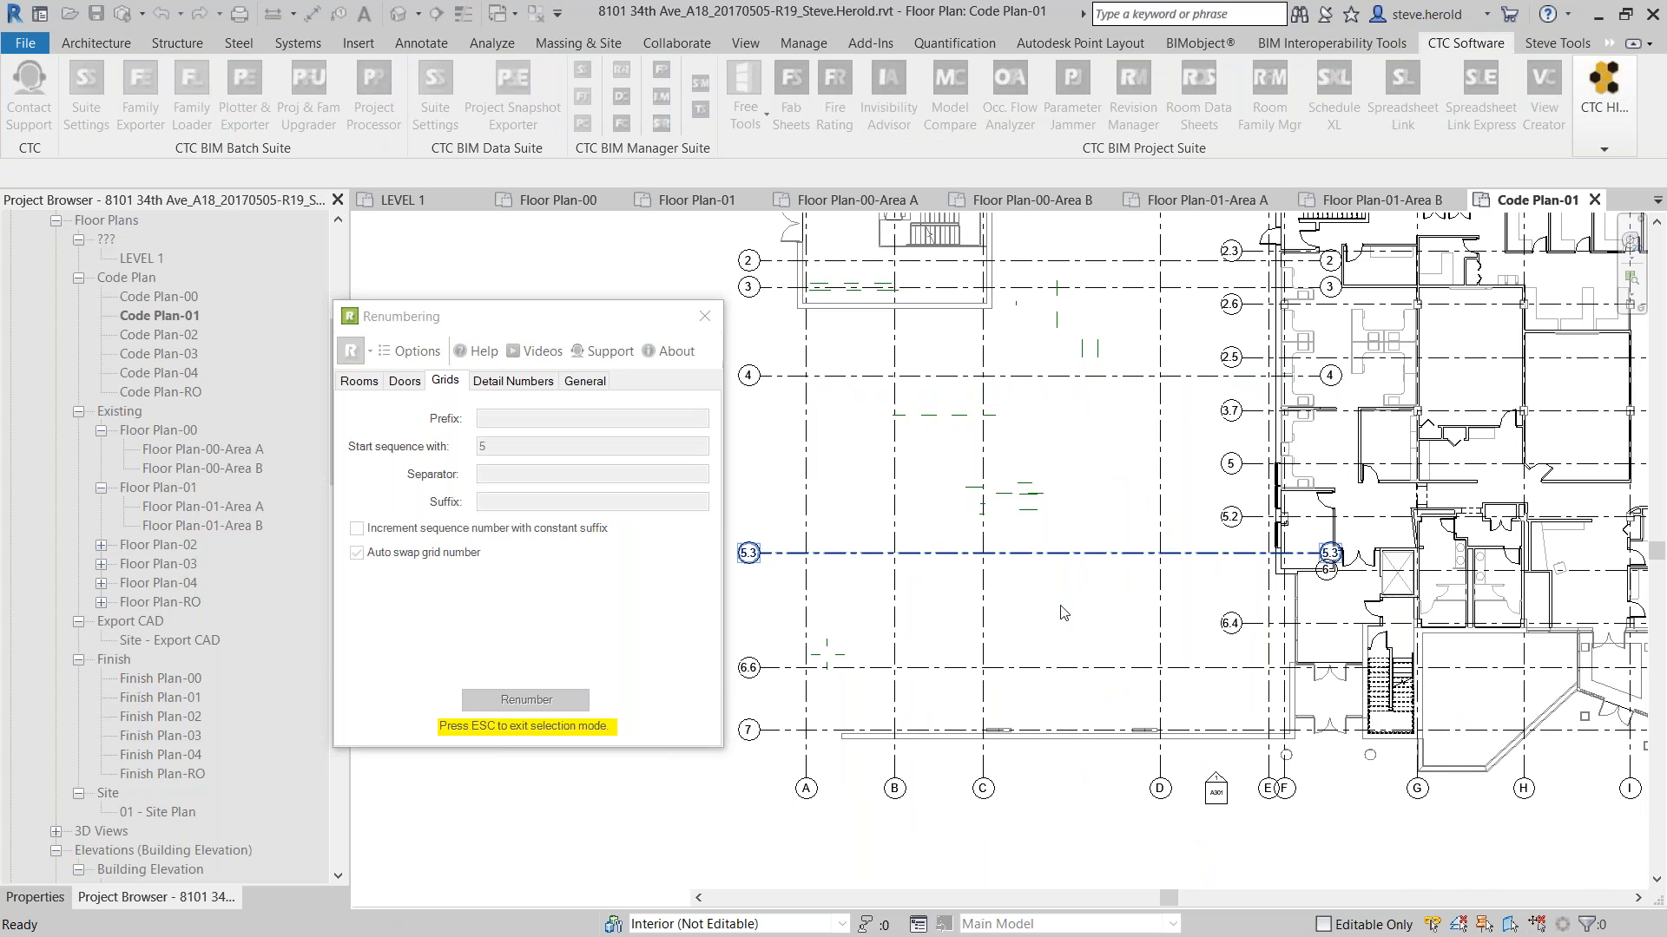
{"action": "left_click", "coordinate": [1018, 687]}
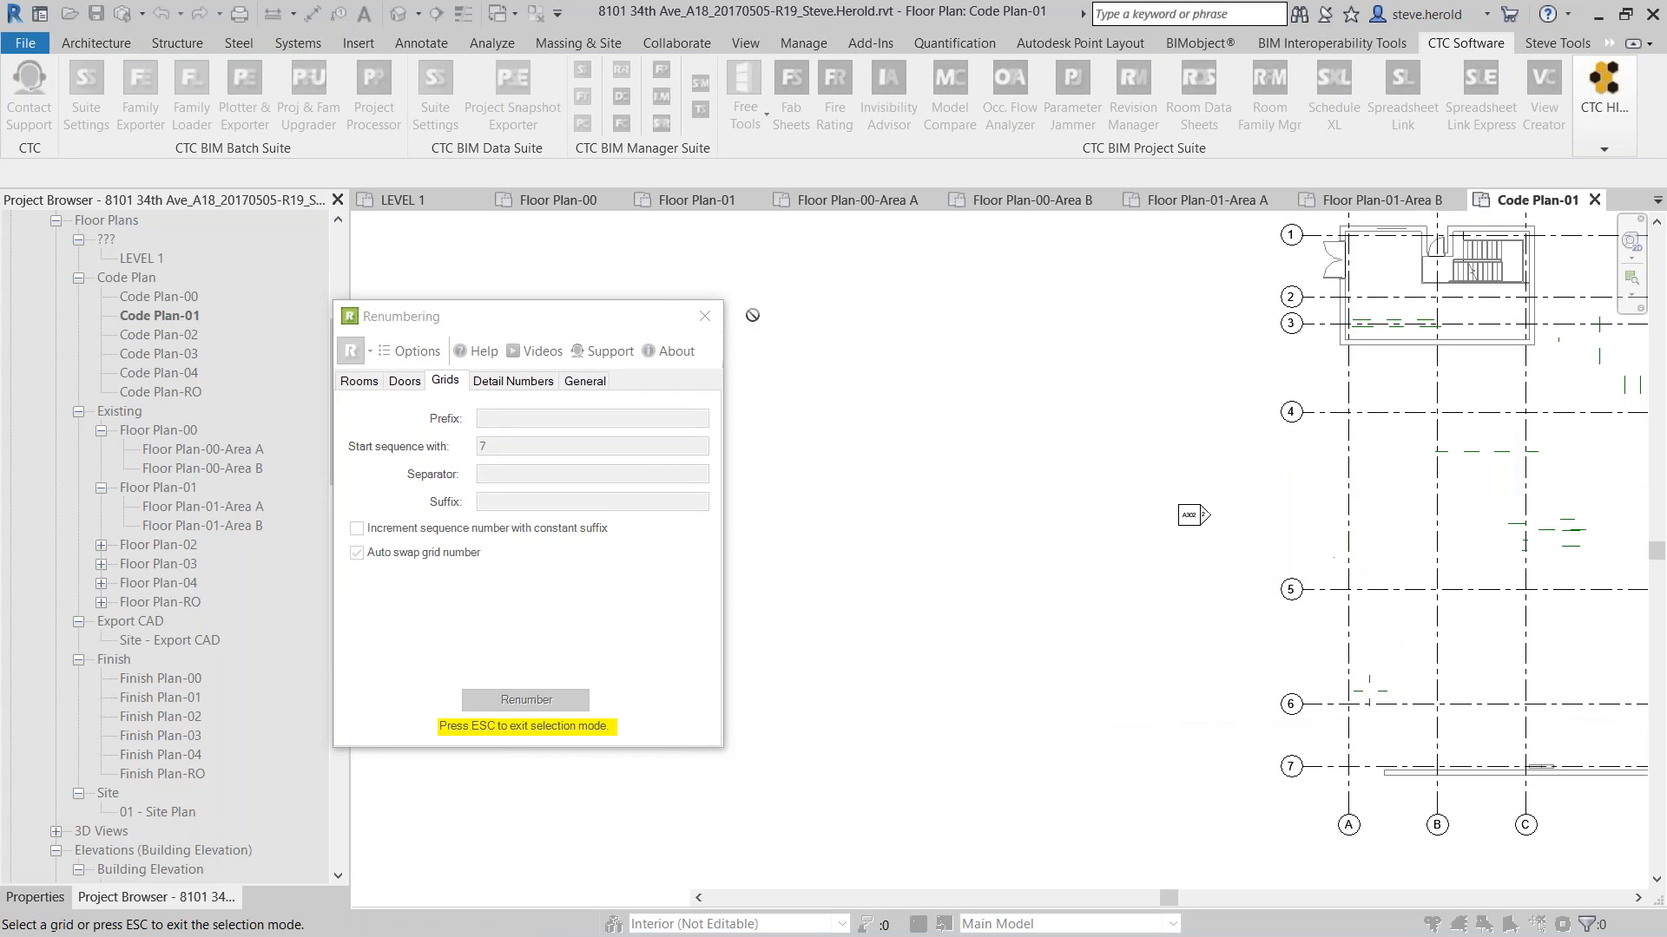
{"action": "left_click", "coordinate": [716, 323]}
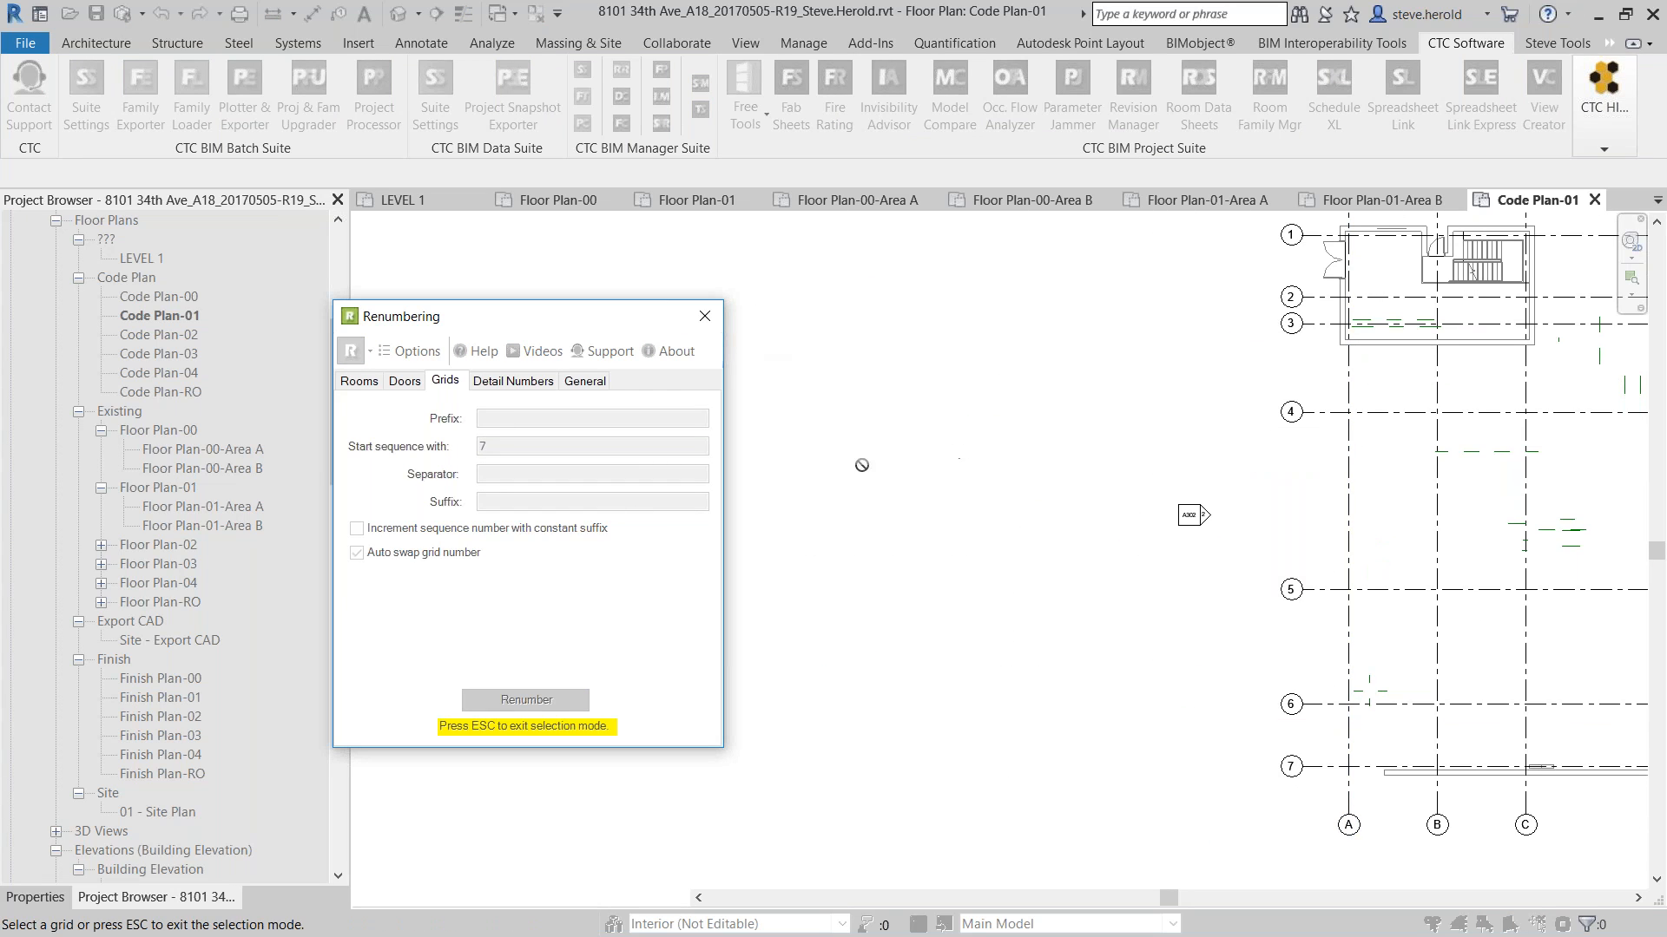
Dismiss the Renumbering tool and examine the renumbered grid bubbles around both buildings on Code Plan-01
{"action": "left_click", "coordinate": [705, 316]}
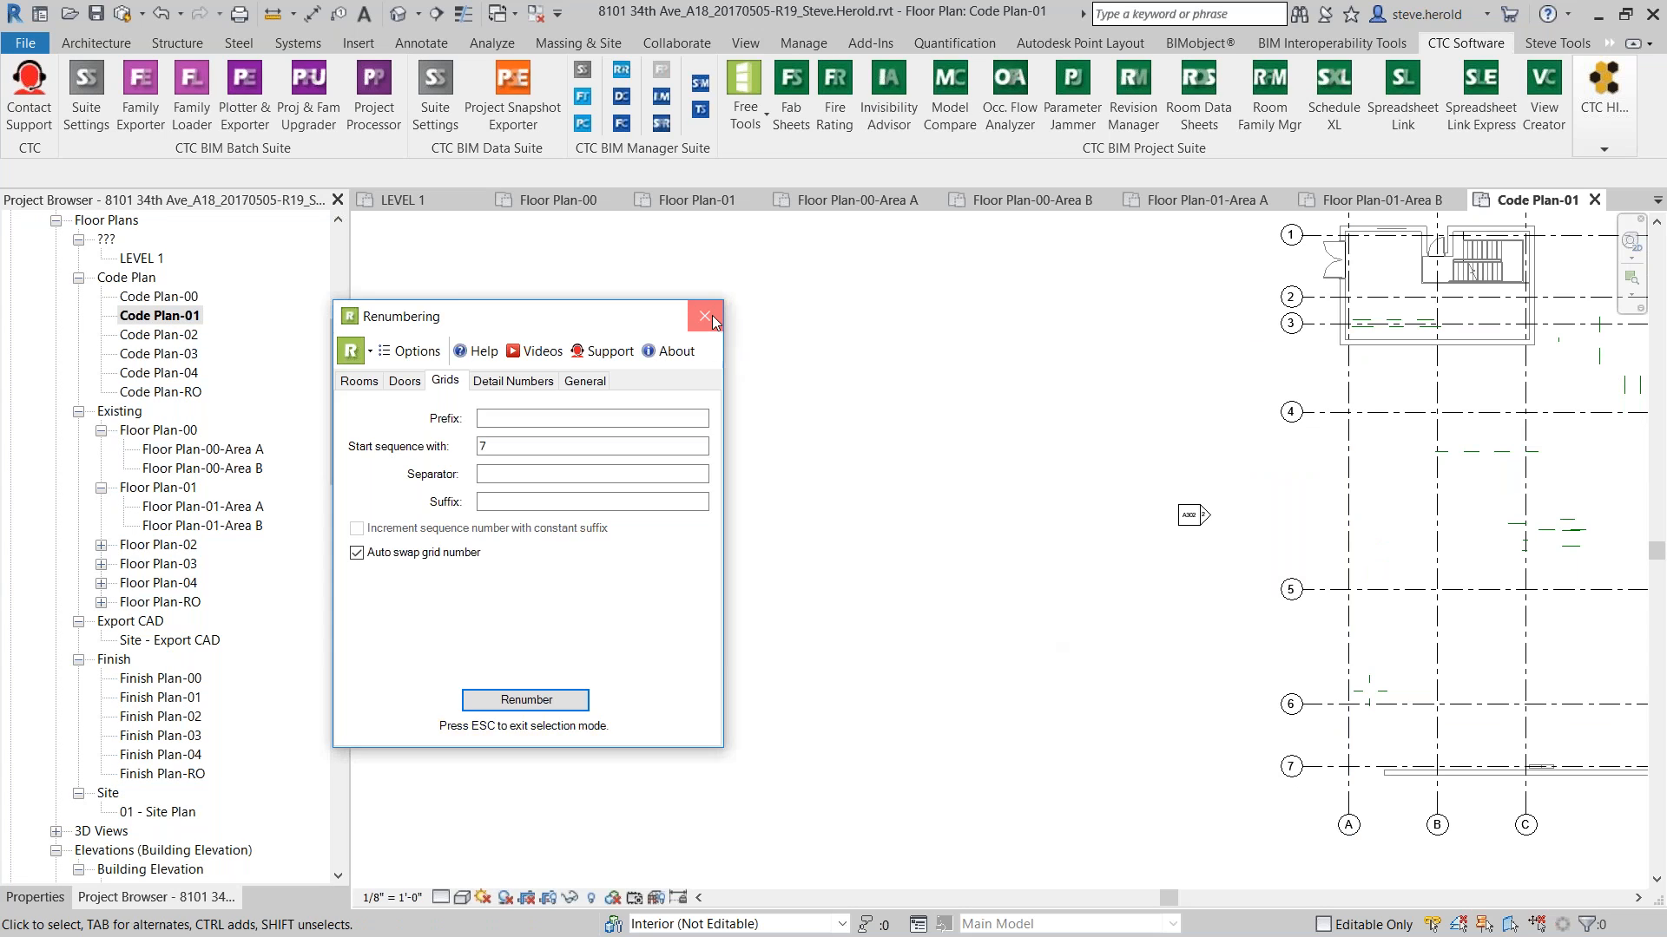
{"action": "scroll", "coordinate": [737, 446], "scroll_direction": "down", "scroll_amount": 2}
{"action": "middle_click_drag", "start_coordinate": [1210, 249], "coordinate": [1030, 483]}
{"action": "scroll", "coordinate": [852, 442], "scroll_direction": "up", "scroll_amount": 1}
{"action": "scroll", "coordinate": [884, 450], "scroll_direction": "up", "scroll_amount": 3}
{"action": "middle_click_drag", "start_coordinate": [1158, 486], "coordinate": [670, 464]}
{"action": "scroll", "coordinate": [894, 456], "scroll_direction": "down", "scroll_amount": 4}
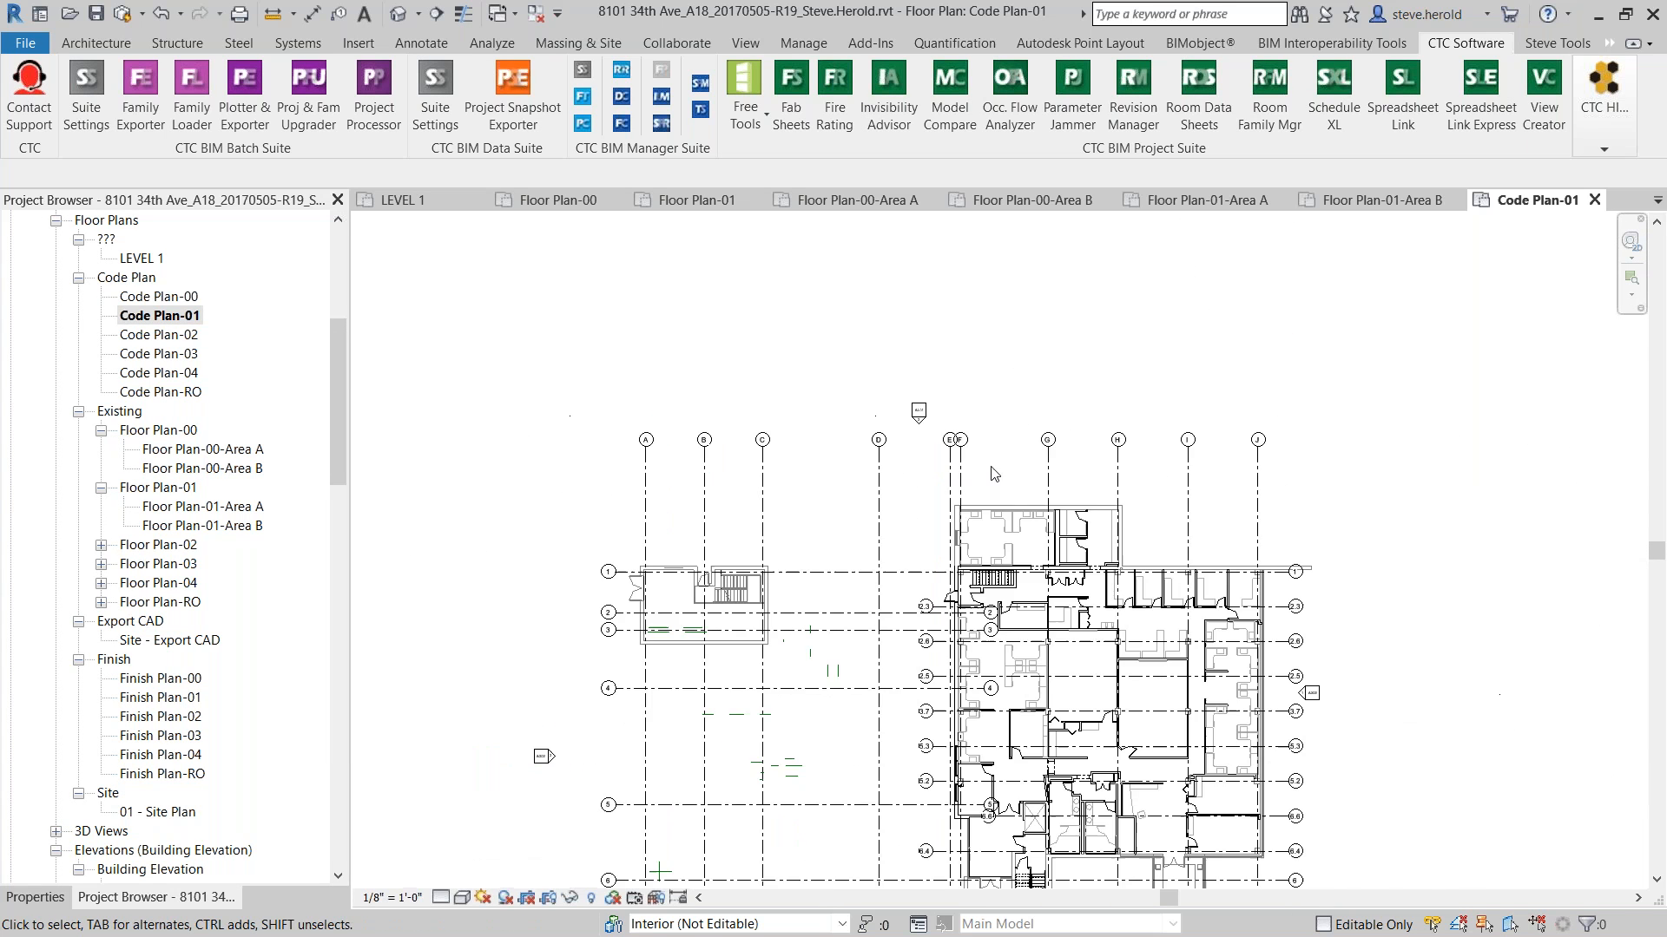
{"action": "middle_click_drag", "start_coordinate": [971, 497], "coordinate": [1233, 368]}
Close the Floor Plan-00-Area A, Floor Plan-00-Area B and Floor Plan-01-Area A views, and switch to sheet A701 - DETAILS
{"action": "scroll", "coordinate": [149, 568], "scroll_direction": "down", "scroll_amount": 15}
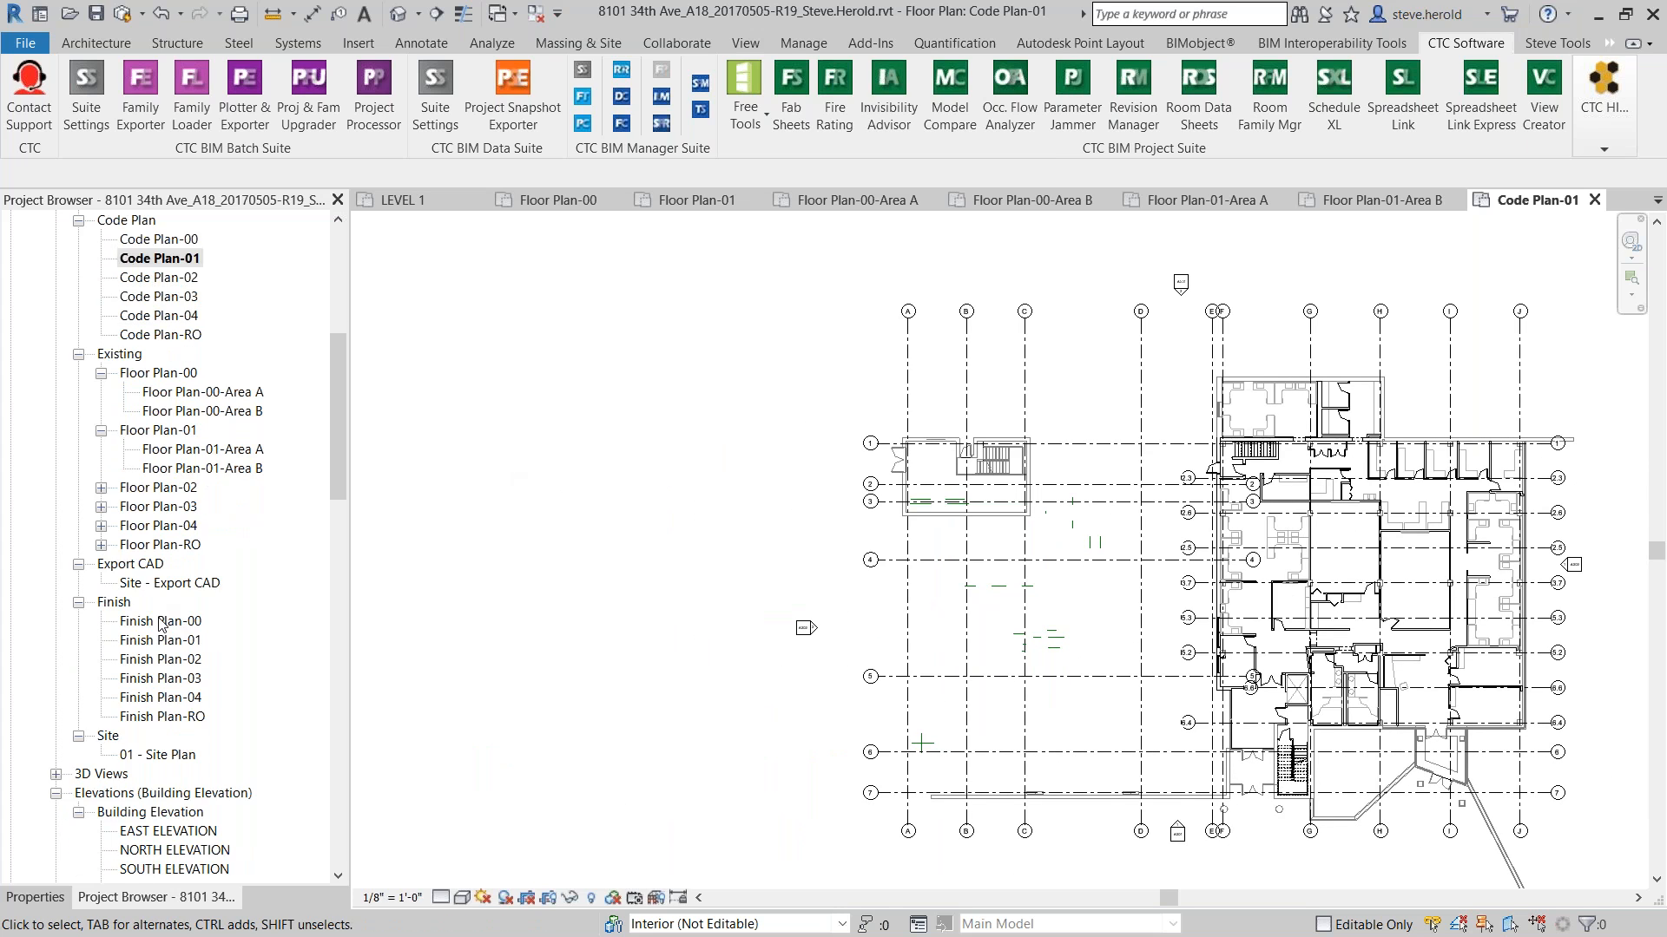
{"action": "scroll", "coordinate": [145, 626], "scroll_direction": "down", "scroll_amount": 1}
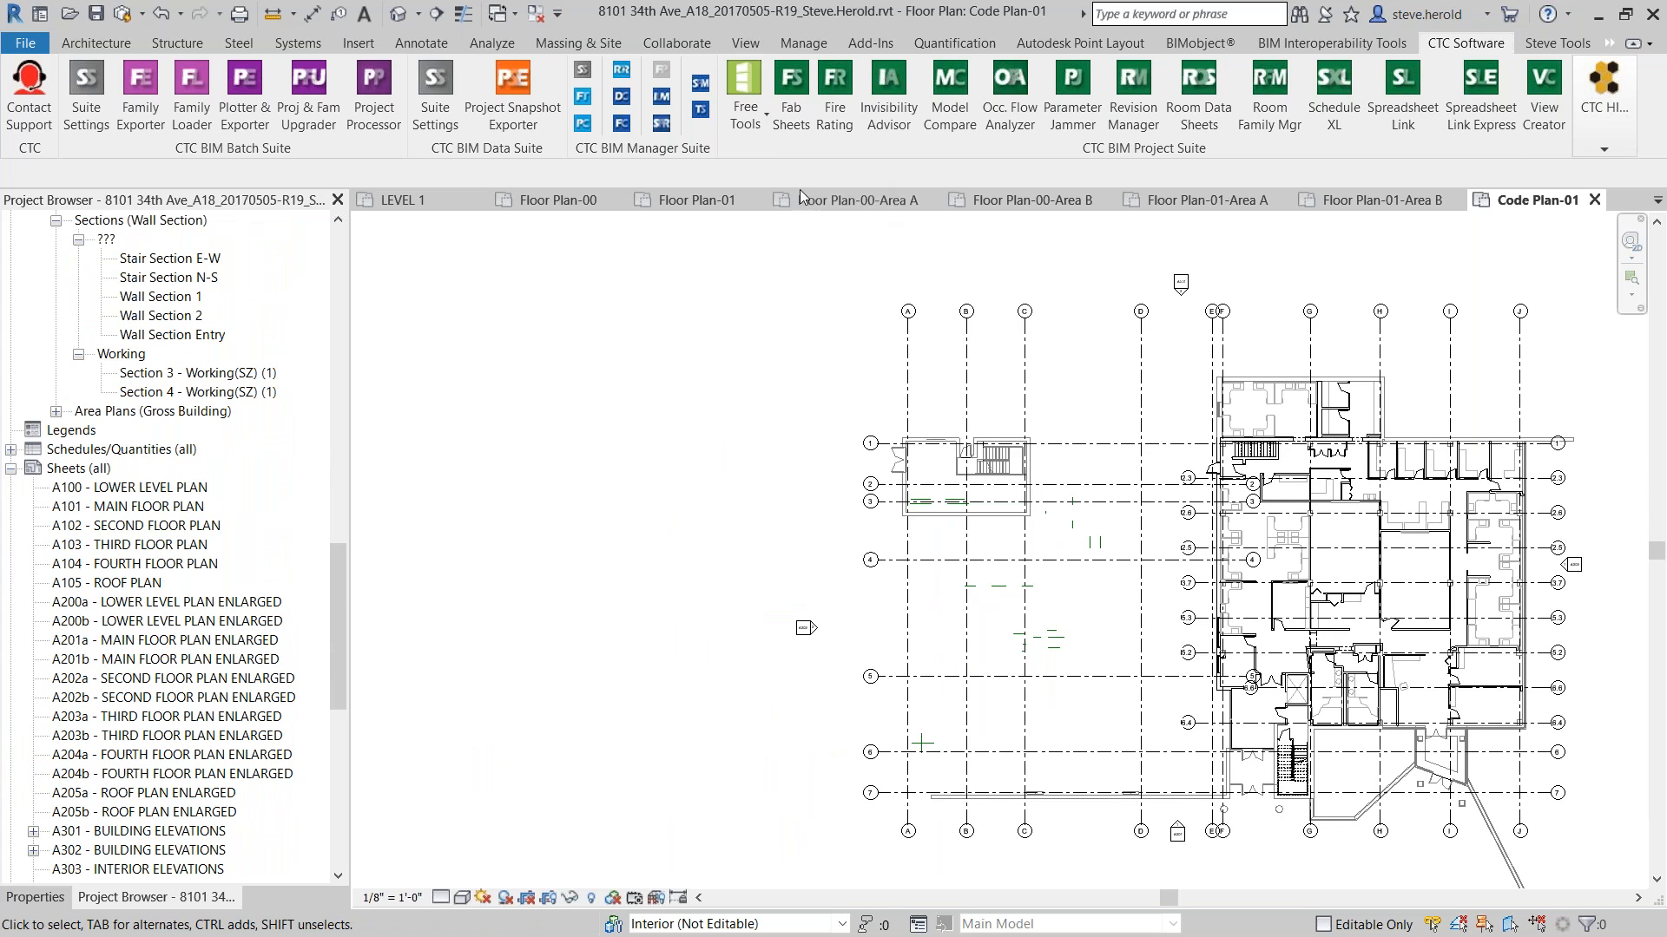
{"action": "left_click", "coordinate": [930, 200]}
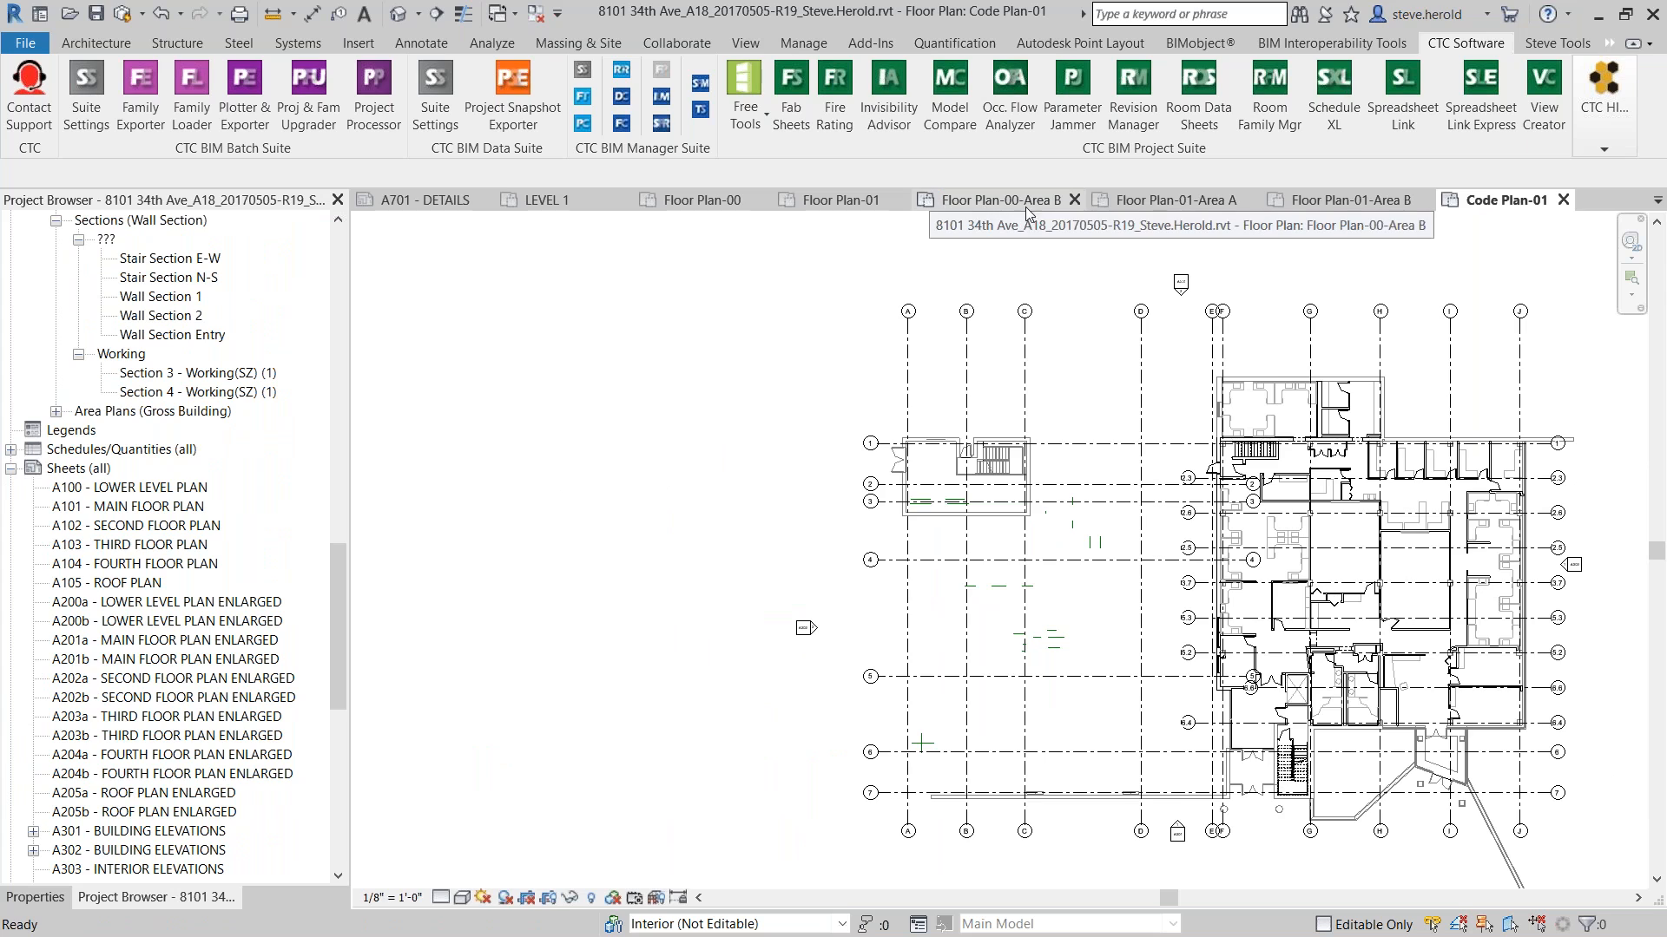
{"action": "left_click", "coordinate": [1073, 200]}
{"action": "left_click", "coordinate": [1065, 201]}
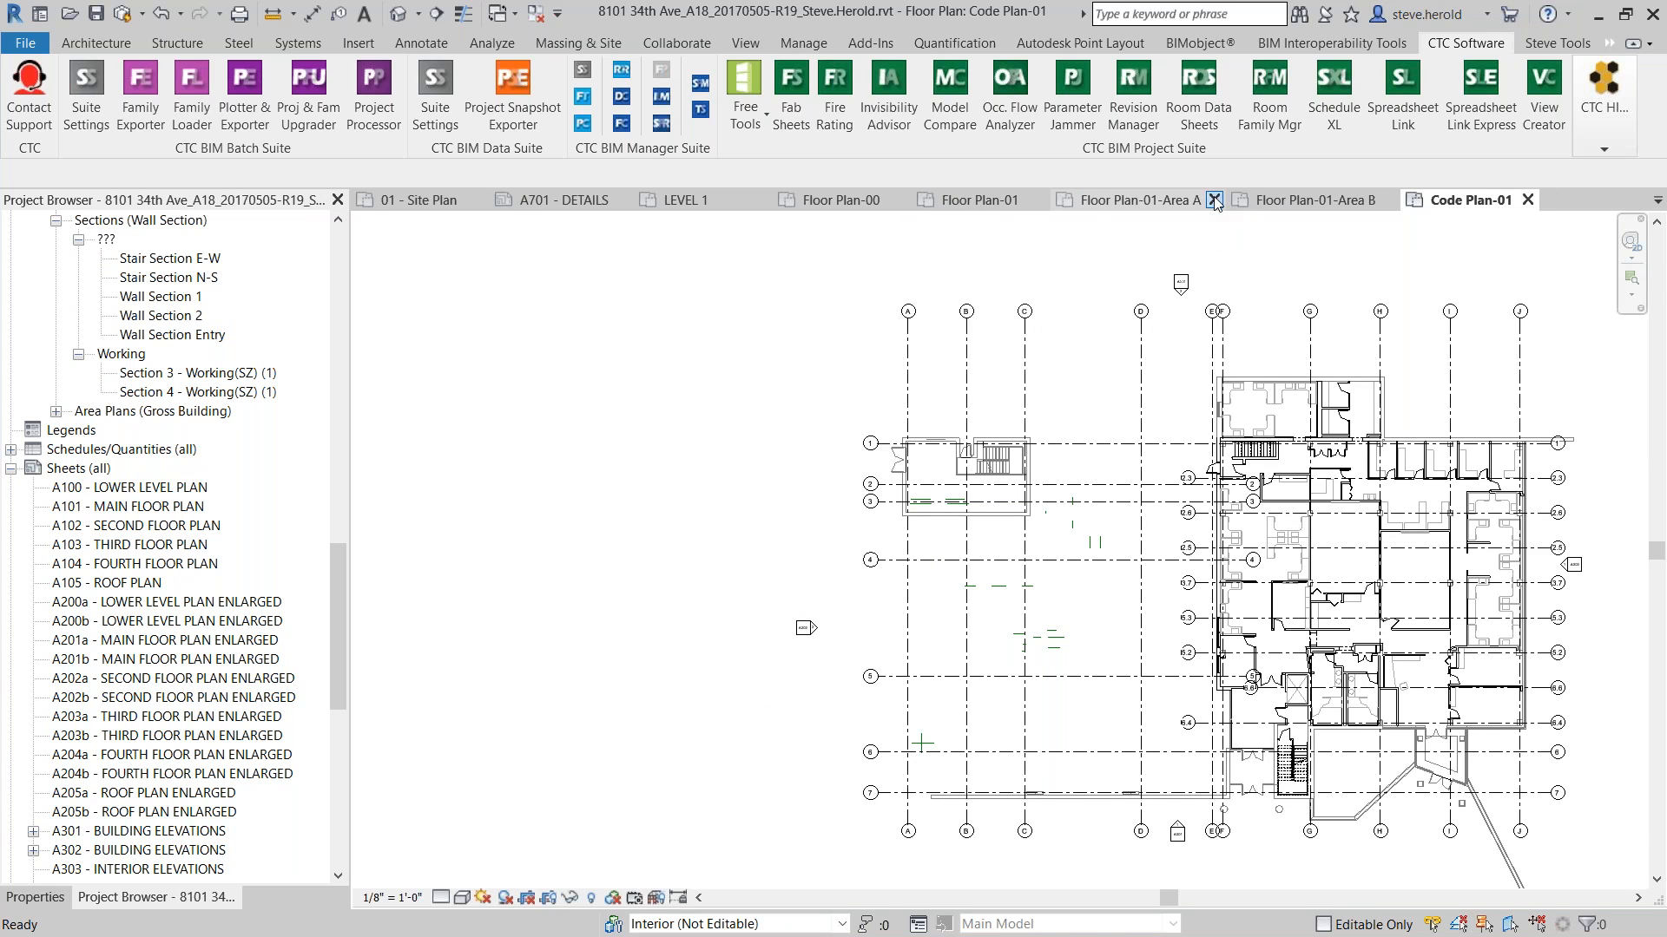
{"action": "left_click", "coordinate": [716, 199]}
Examine the detail numbers in the view titles along the lower row of sheet A701
{"action": "scroll", "coordinate": [877, 513], "scroll_direction": "up", "scroll_amount": 4}
{"action": "middle_click_drag", "start_coordinate": [877, 513], "coordinate": [960, 374]}
{"action": "scroll", "coordinate": [1211, 348], "scroll_direction": "up", "scroll_amount": 4}
{"action": "scroll", "coordinate": [1190, 378], "scroll_direction": "down", "scroll_amount": 2}
{"action": "scroll", "coordinate": [1199, 391], "scroll_direction": "down", "scroll_amount": 6}
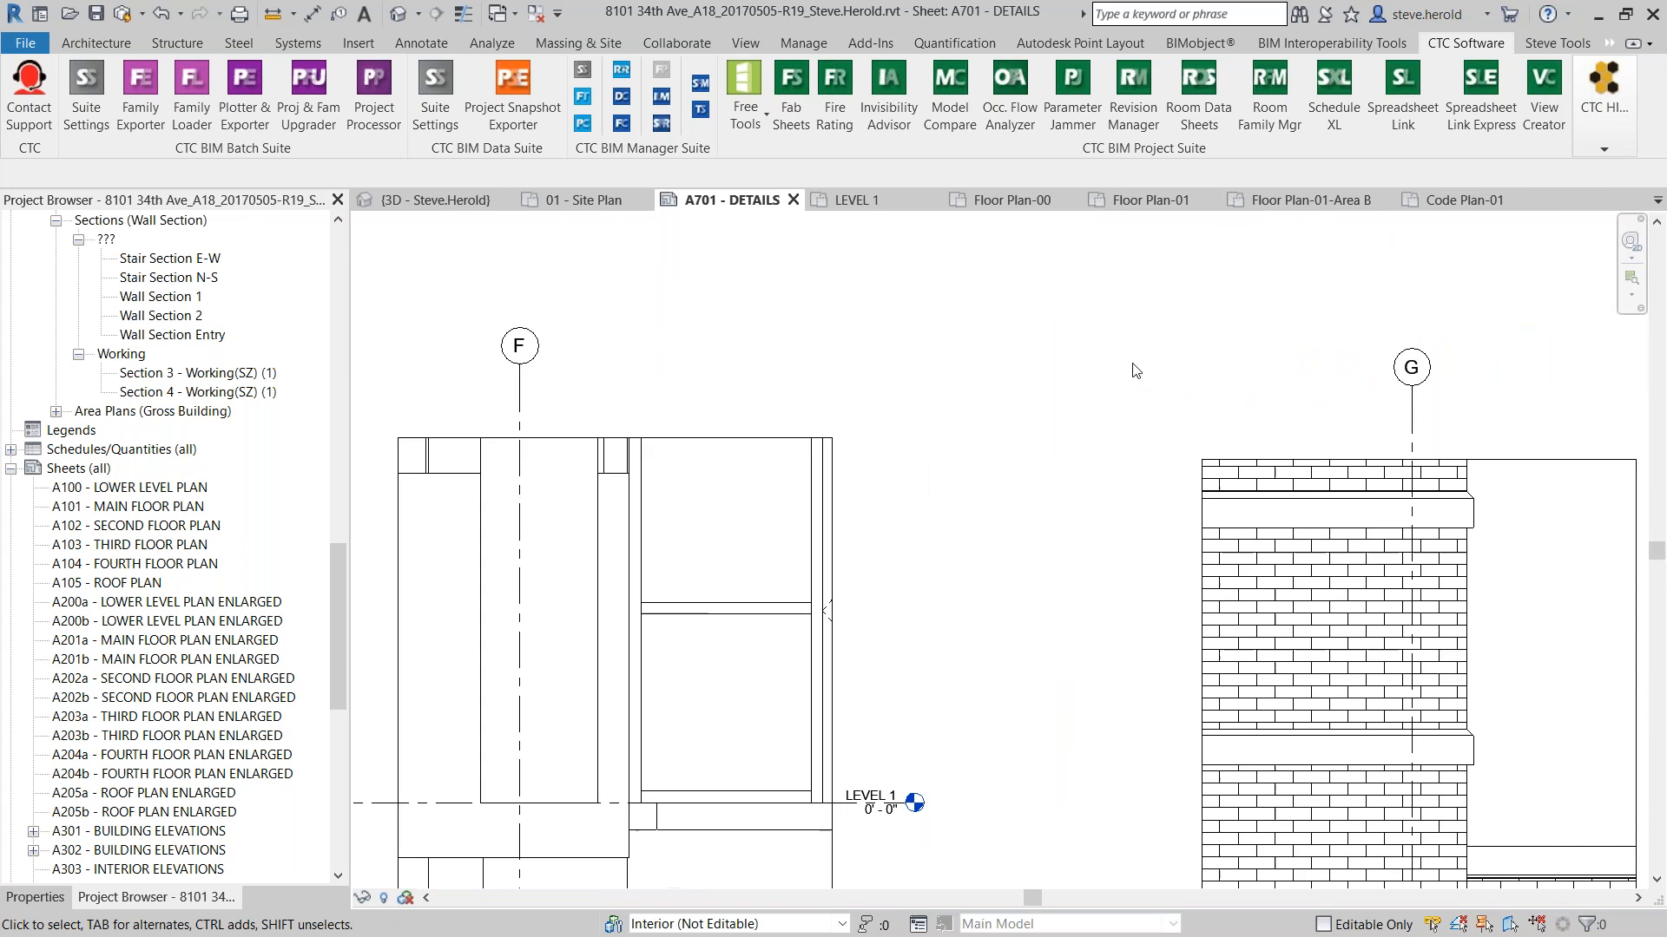
{"action": "scroll", "coordinate": [1103, 546], "scroll_direction": "up", "scroll_amount": 5}
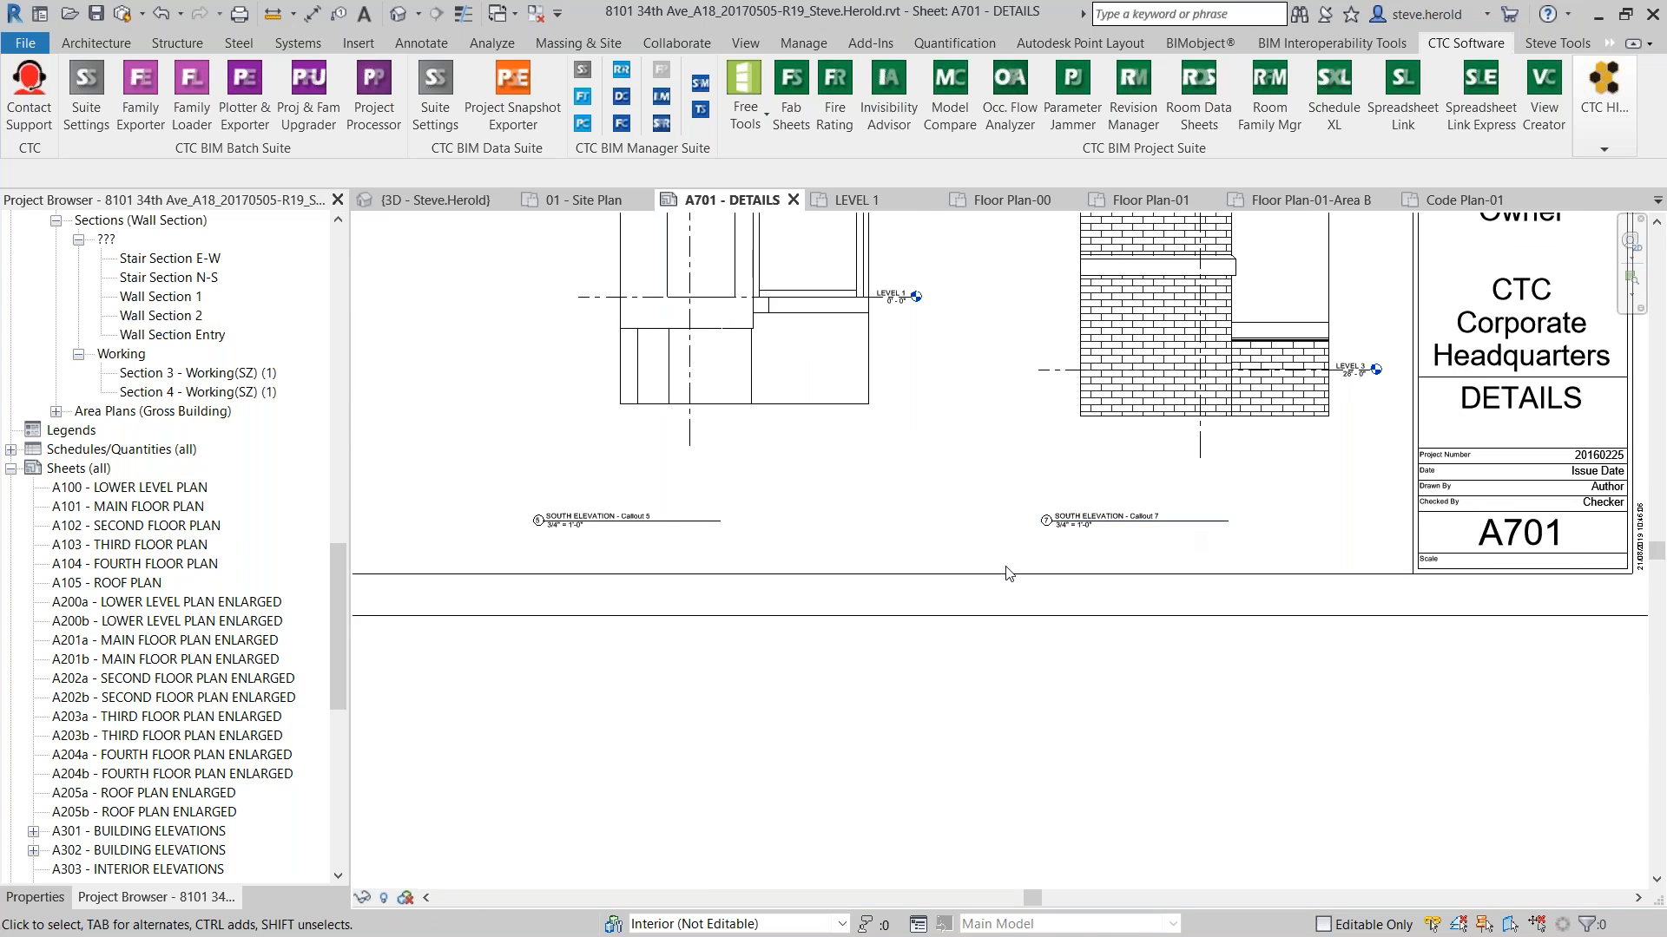
{"action": "scroll", "coordinate": [1095, 395], "scroll_direction": "down", "scroll_amount": 4}
{"action": "scroll", "coordinate": [1068, 365], "scroll_direction": "up", "scroll_amount": 4}
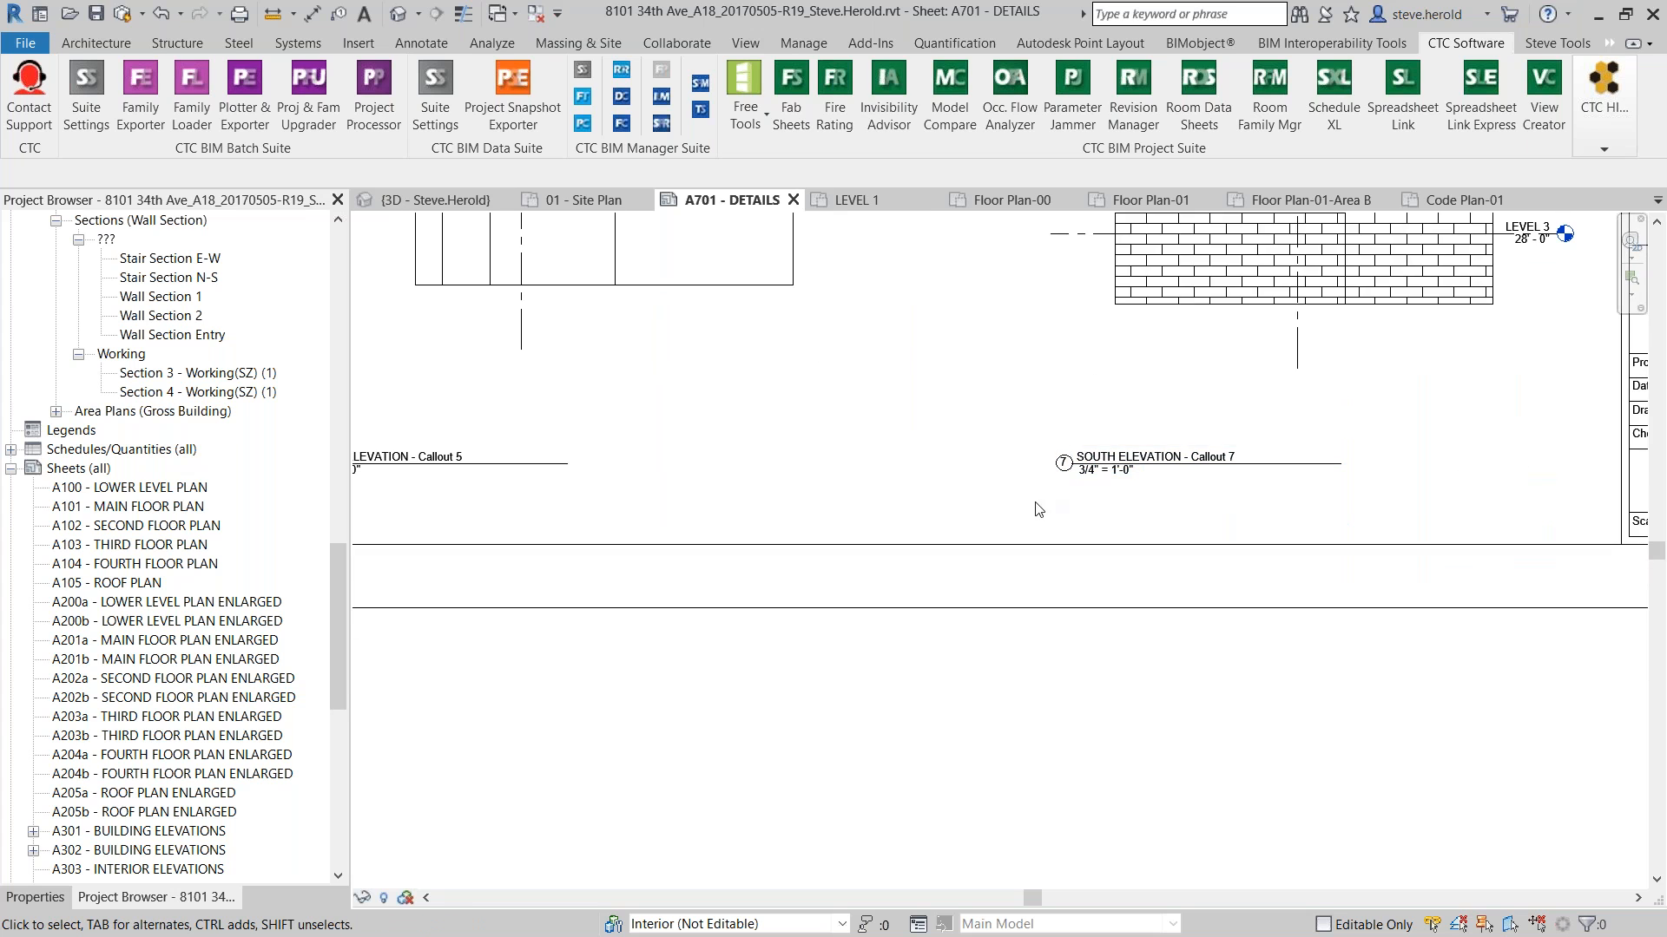
{"action": "scroll", "coordinate": [1020, 299], "scroll_direction": "down", "scroll_amount": 3}
{"action": "middle_click_drag", "start_coordinate": [1020, 299], "coordinate": [1243, 564]}
{"action": "middle_click_drag", "start_coordinate": [654, 278], "coordinate": [826, 441]}
{"action": "scroll", "coordinate": [1116, 495], "scroll_direction": "down", "scroll_amount": 2}
{"action": "scroll", "coordinate": [1079, 555], "scroll_direction": "up", "scroll_amount": 6}
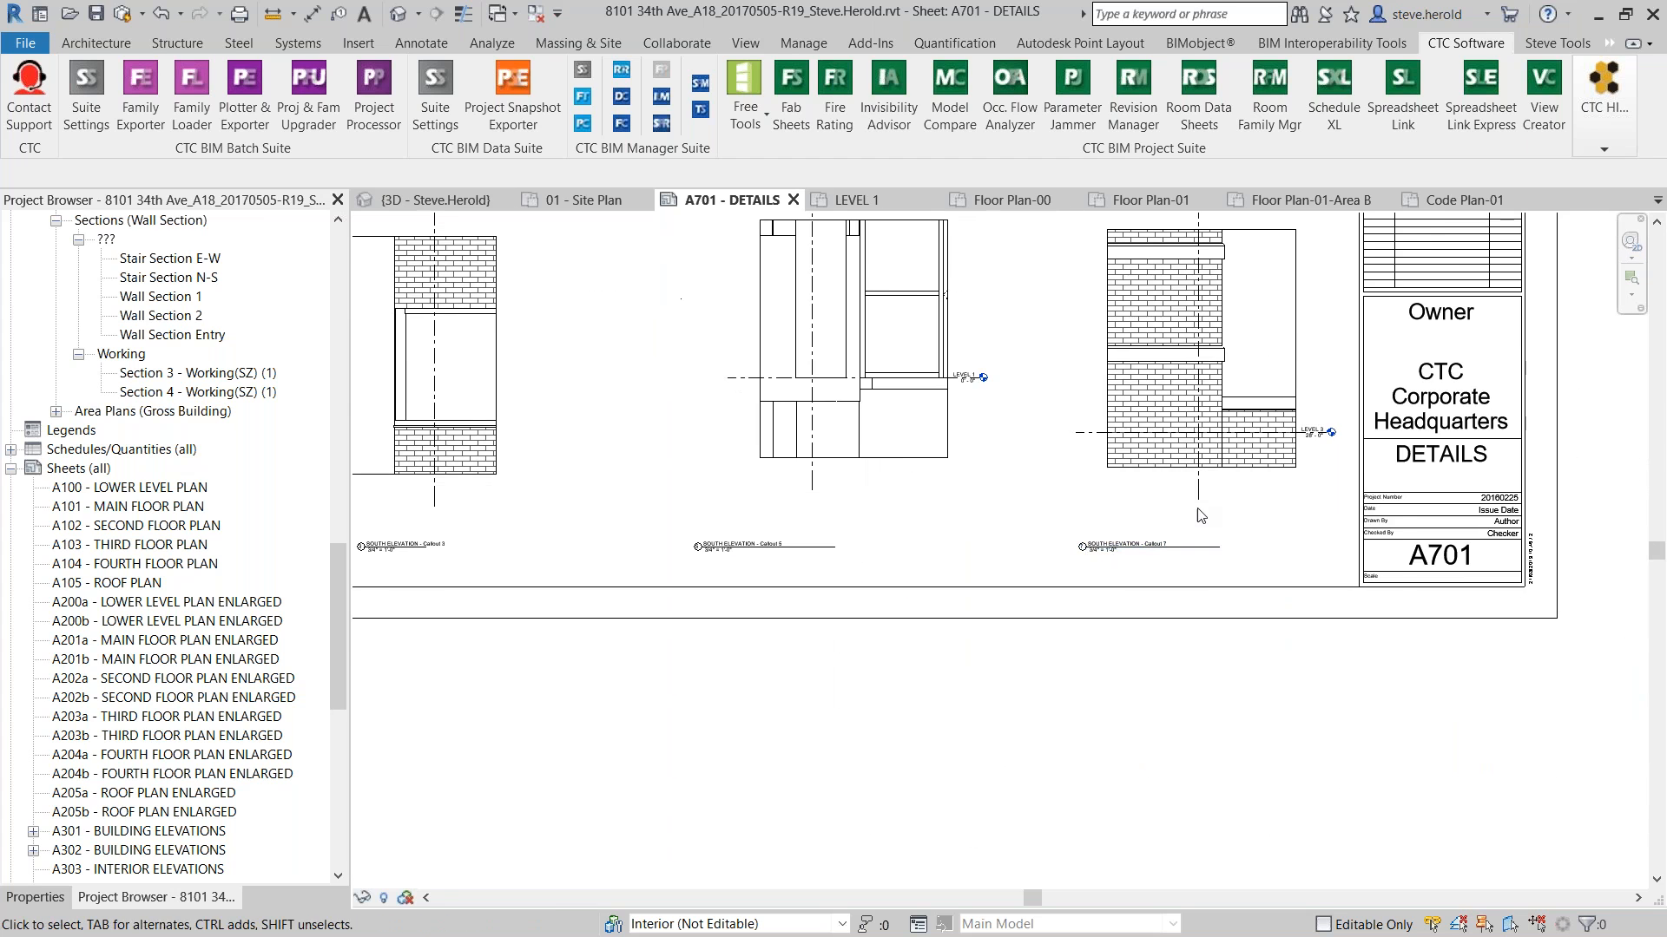
{"action": "scroll", "coordinate": [1063, 534], "scroll_direction": "down", "scroll_amount": 5}
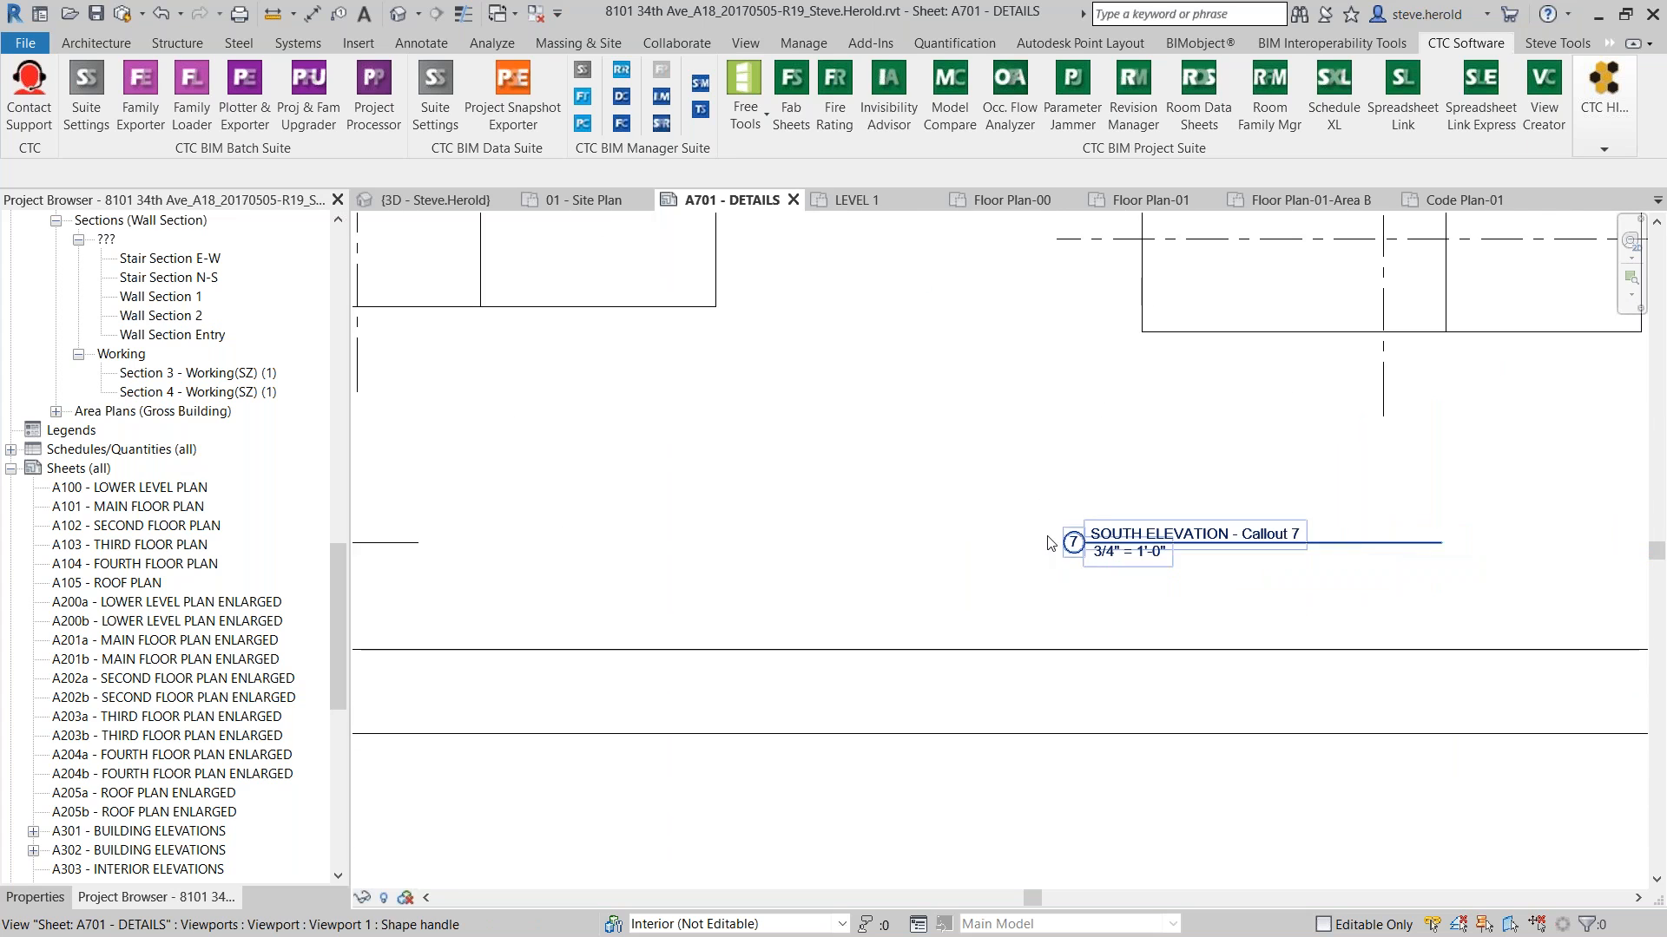
{"action": "scroll", "coordinate": [1073, 544], "scroll_direction": "up", "scroll_amount": 5}
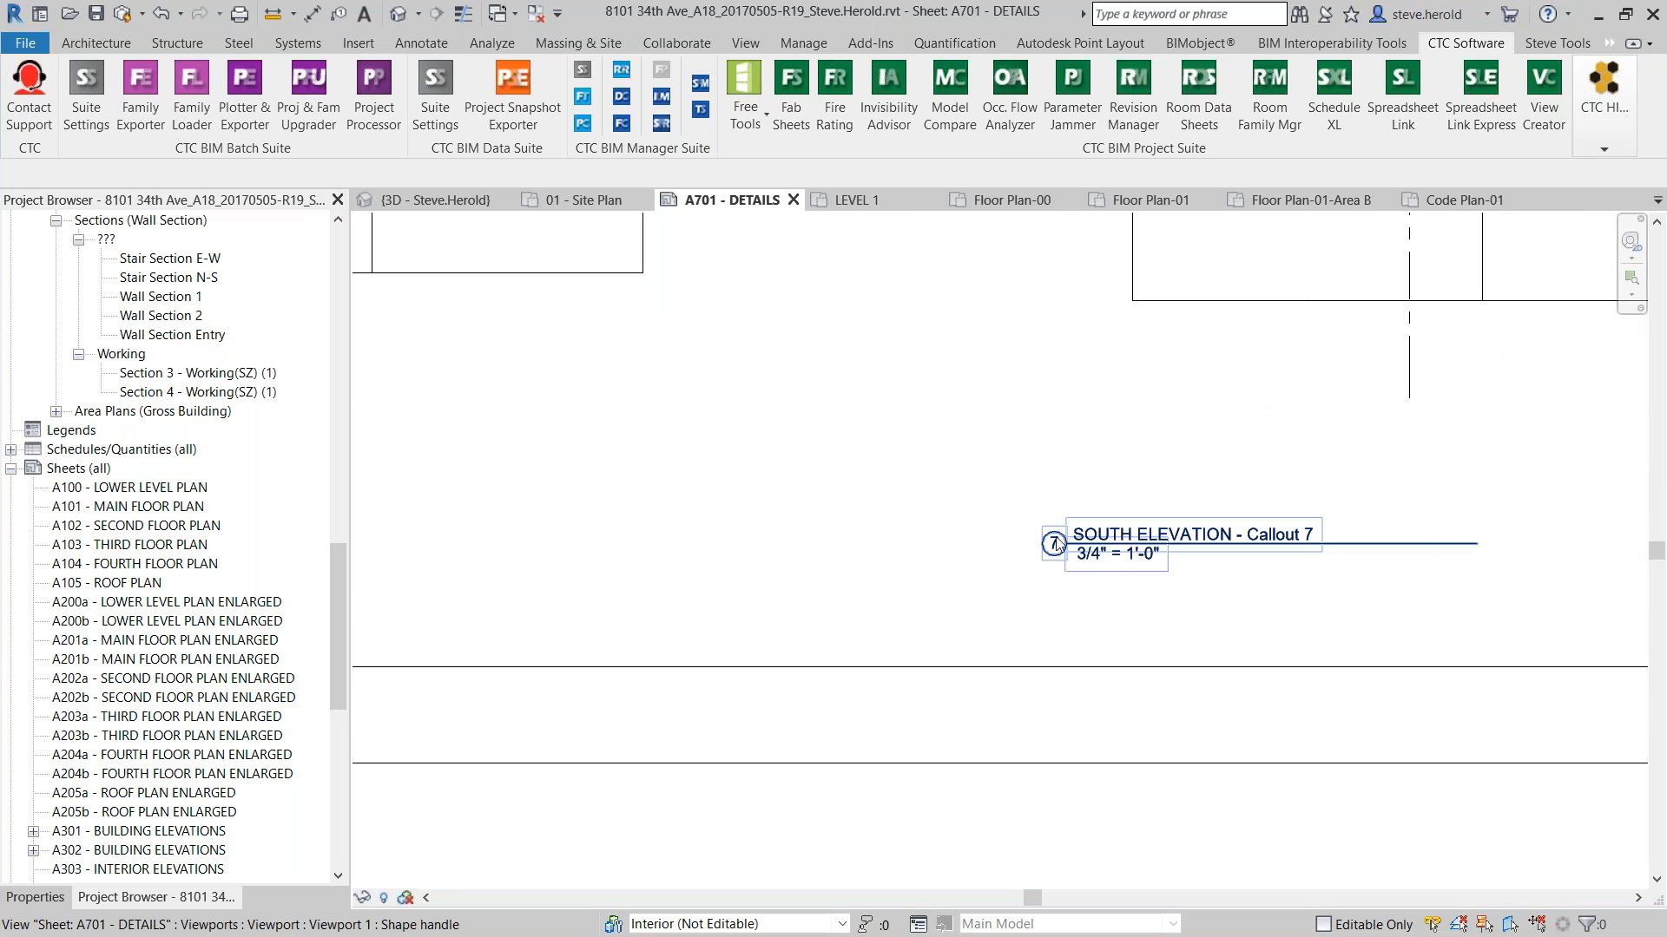
{"action": "scroll", "coordinate": [1046, 553], "scroll_direction": "down", "scroll_amount": 4}
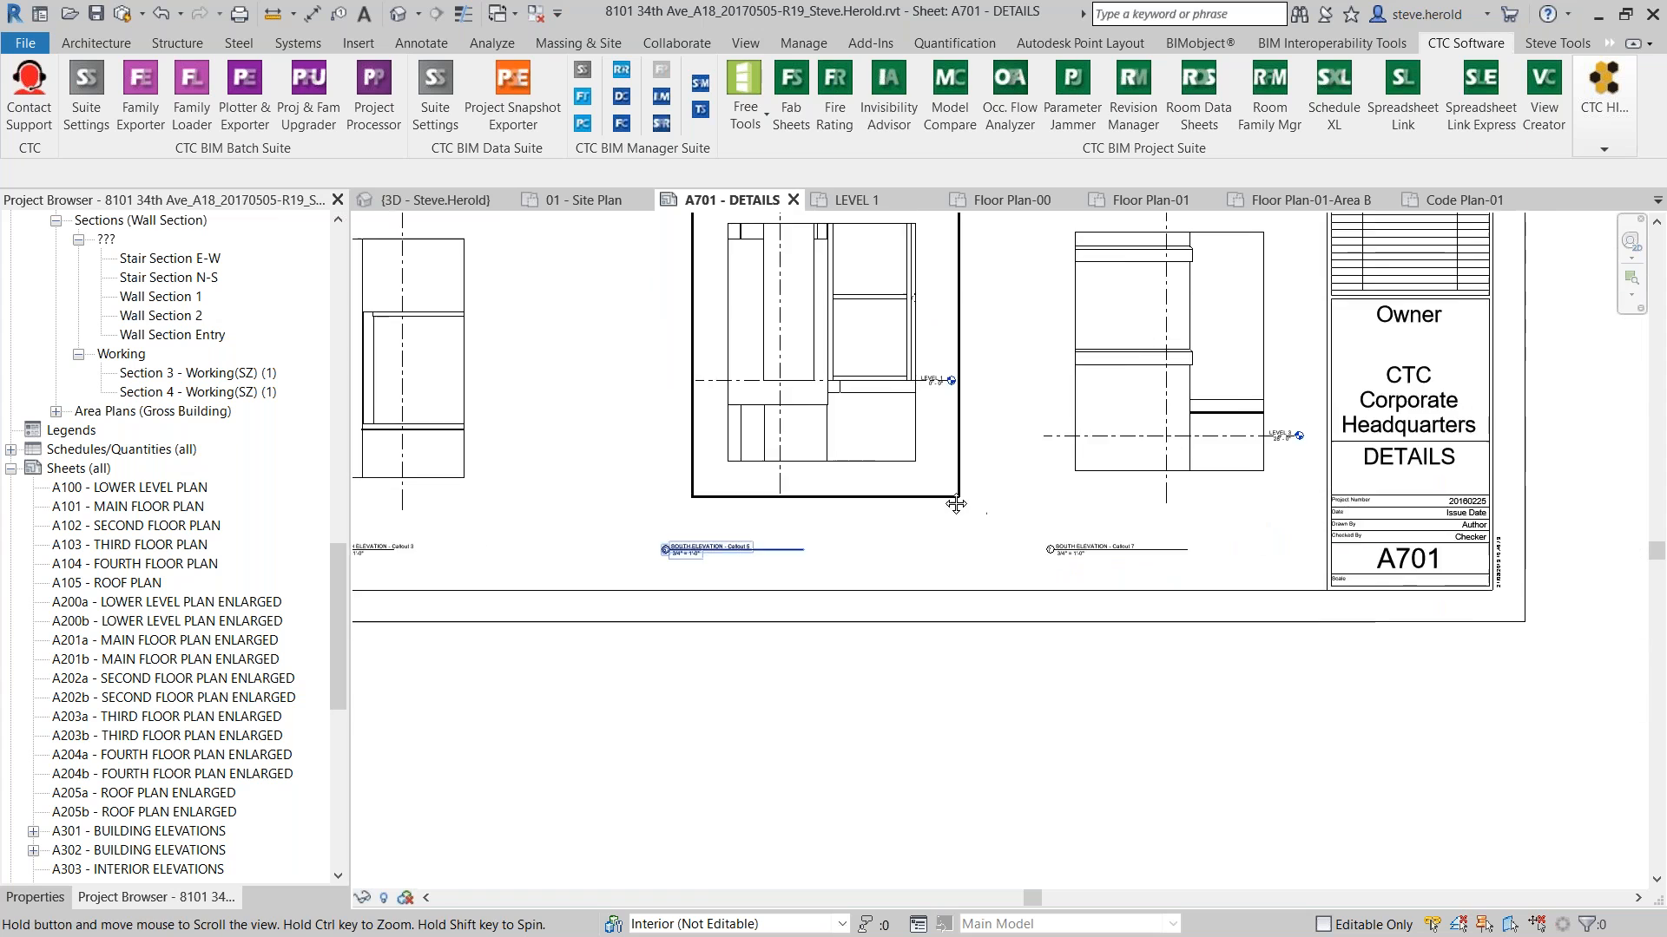
Examine the detail numbers of the upper-row callouts on sheet A701 and how they relate to the lower row
{"action": "scroll", "coordinate": [716, 408], "scroll_direction": "up", "scroll_amount": 3}
{"action": "scroll", "coordinate": [732, 484], "scroll_direction": "down", "scroll_amount": 4}
{"action": "scroll", "coordinate": [946, 612], "scroll_direction": "up", "scroll_amount": 5}
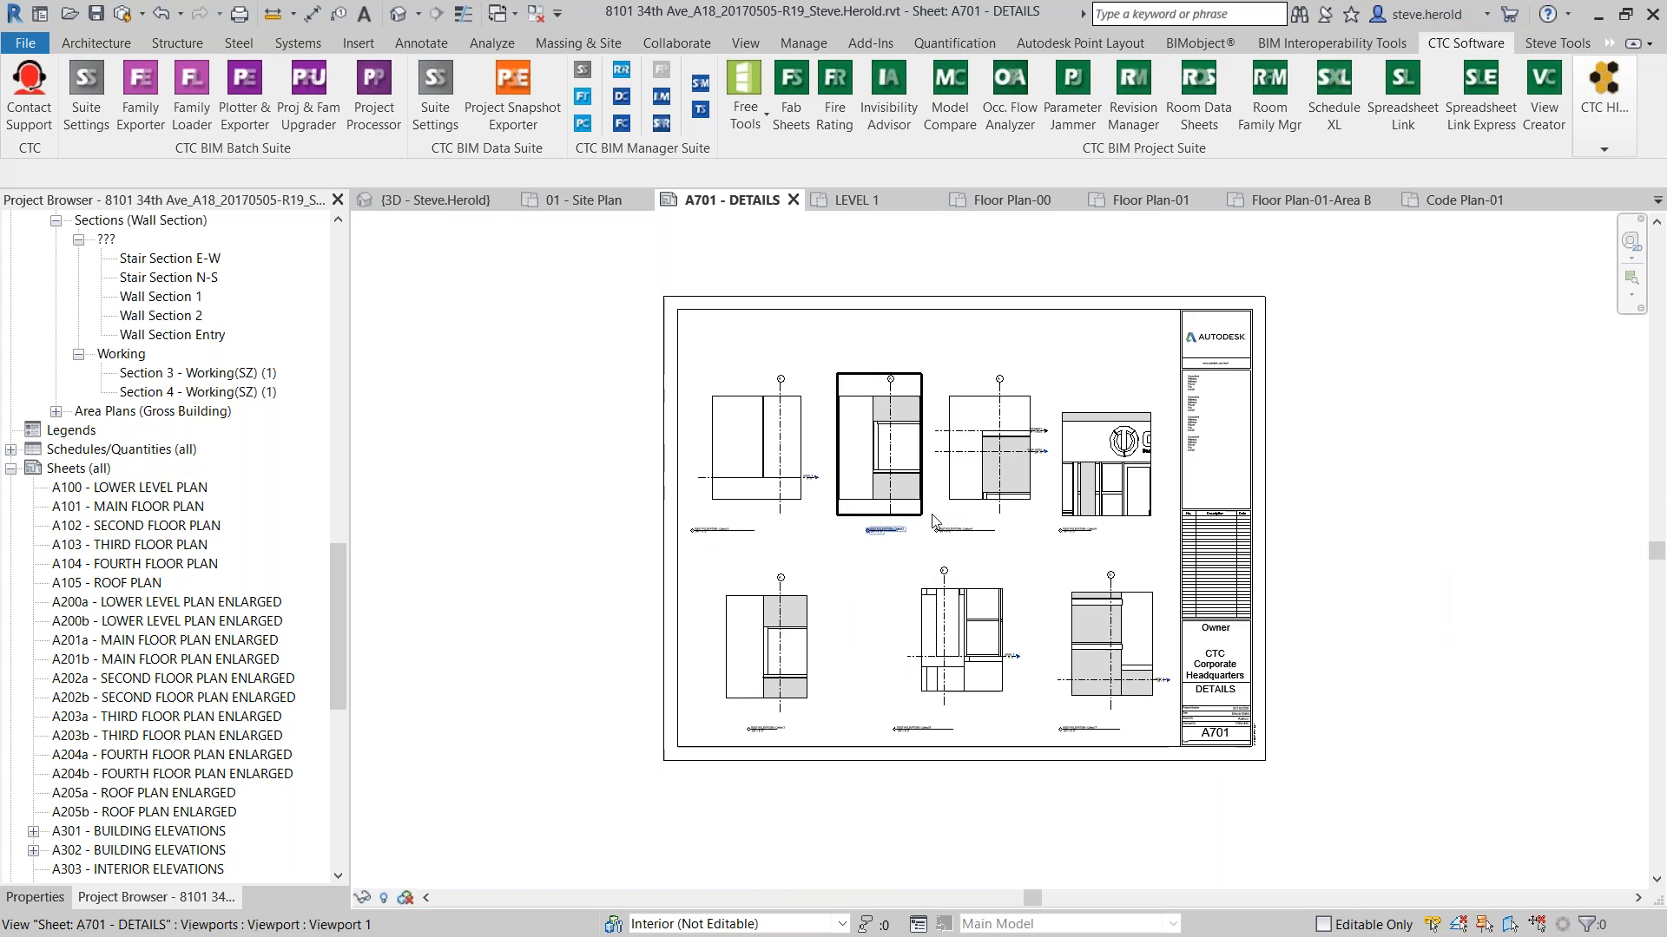
{"action": "scroll", "coordinate": [946, 612], "scroll_direction": "up", "scroll_amount": 2}
{"action": "scroll", "coordinate": [947, 612], "scroll_direction": "down", "scroll_amount": 6}
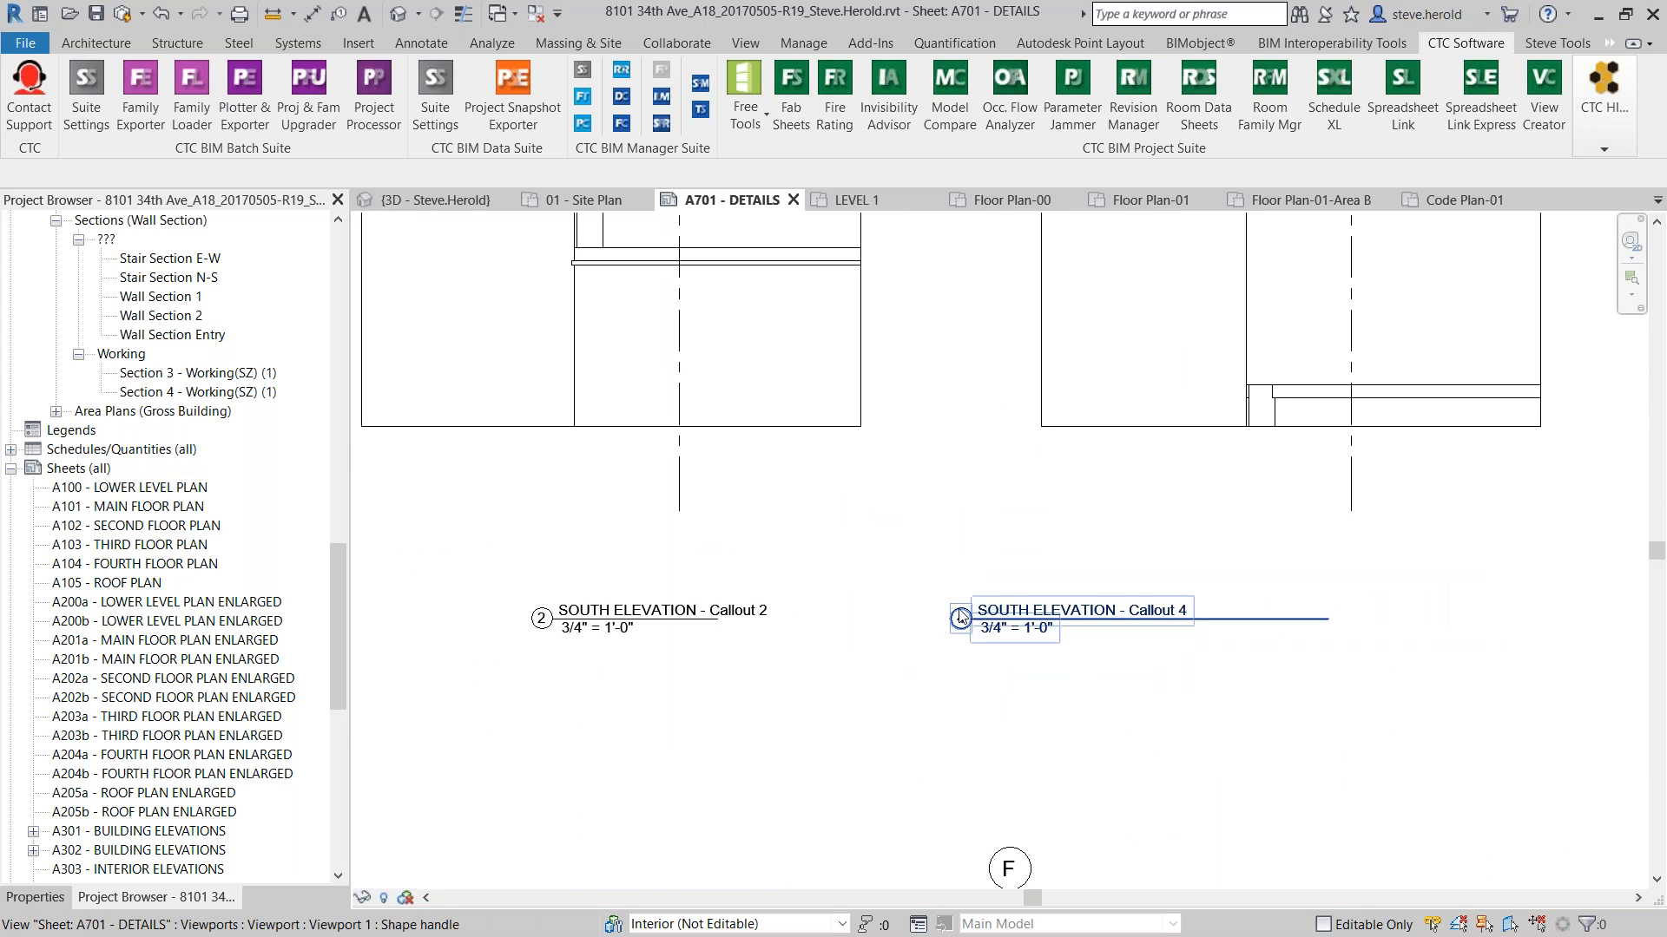
{"action": "middle_click_drag", "start_coordinate": [917, 607], "coordinate": [917, 423]}
{"action": "scroll", "coordinate": [878, 430], "scroll_direction": "up", "scroll_amount": 5}
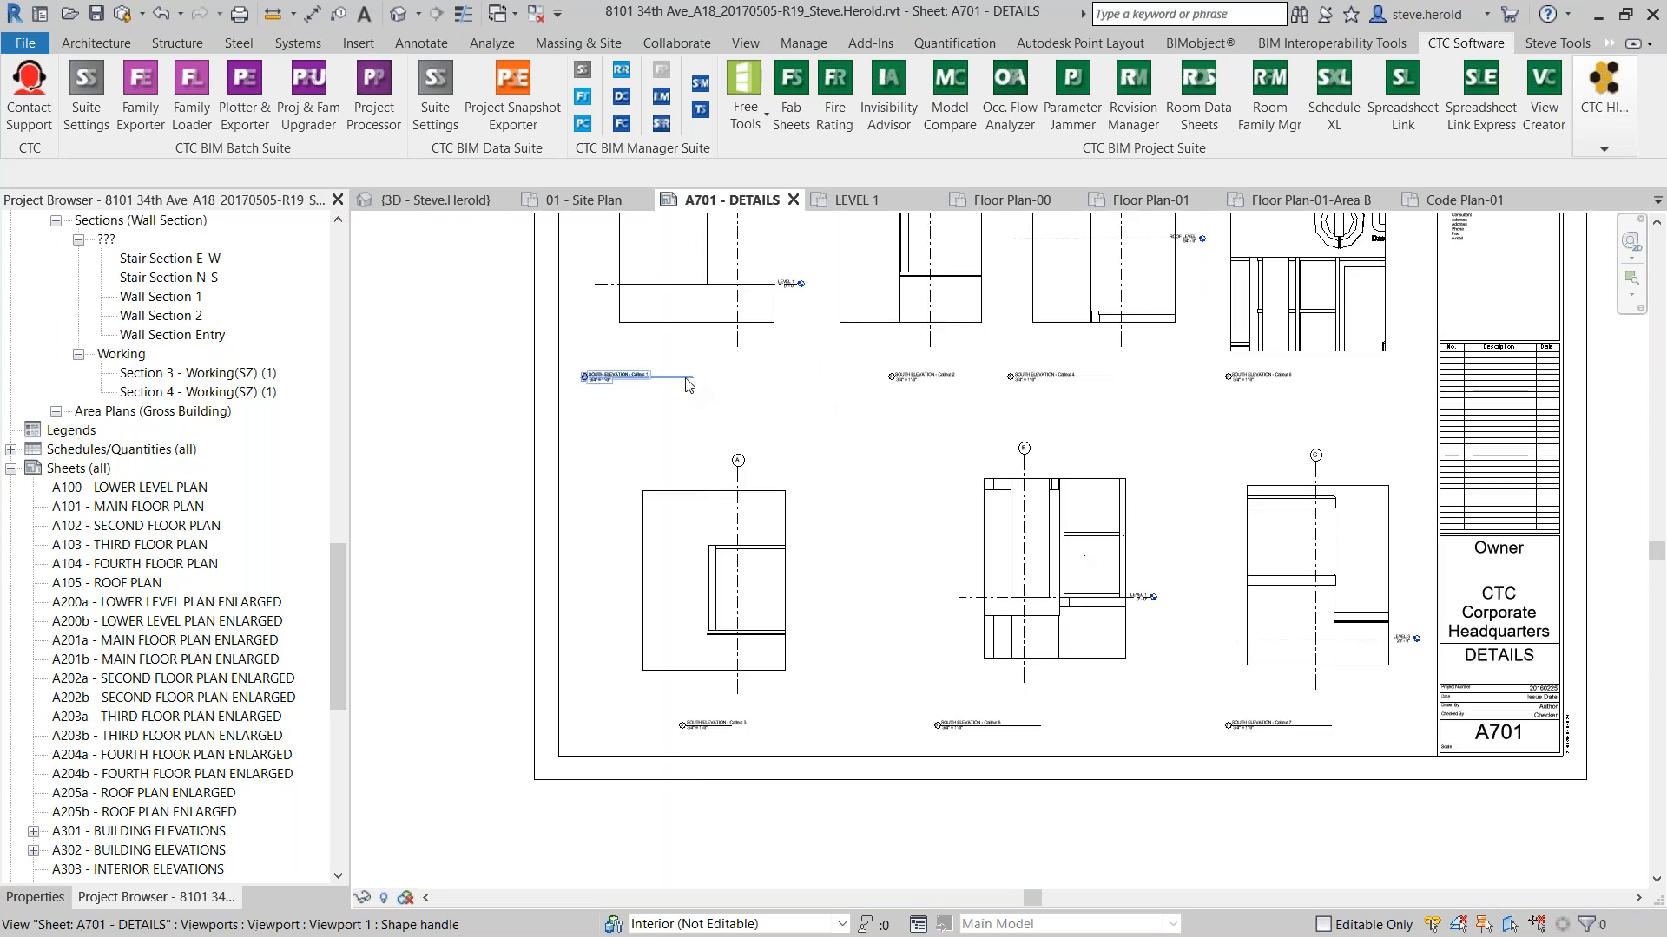
{"action": "scroll", "coordinate": [881, 300], "scroll_direction": "up", "scroll_amount": 3}
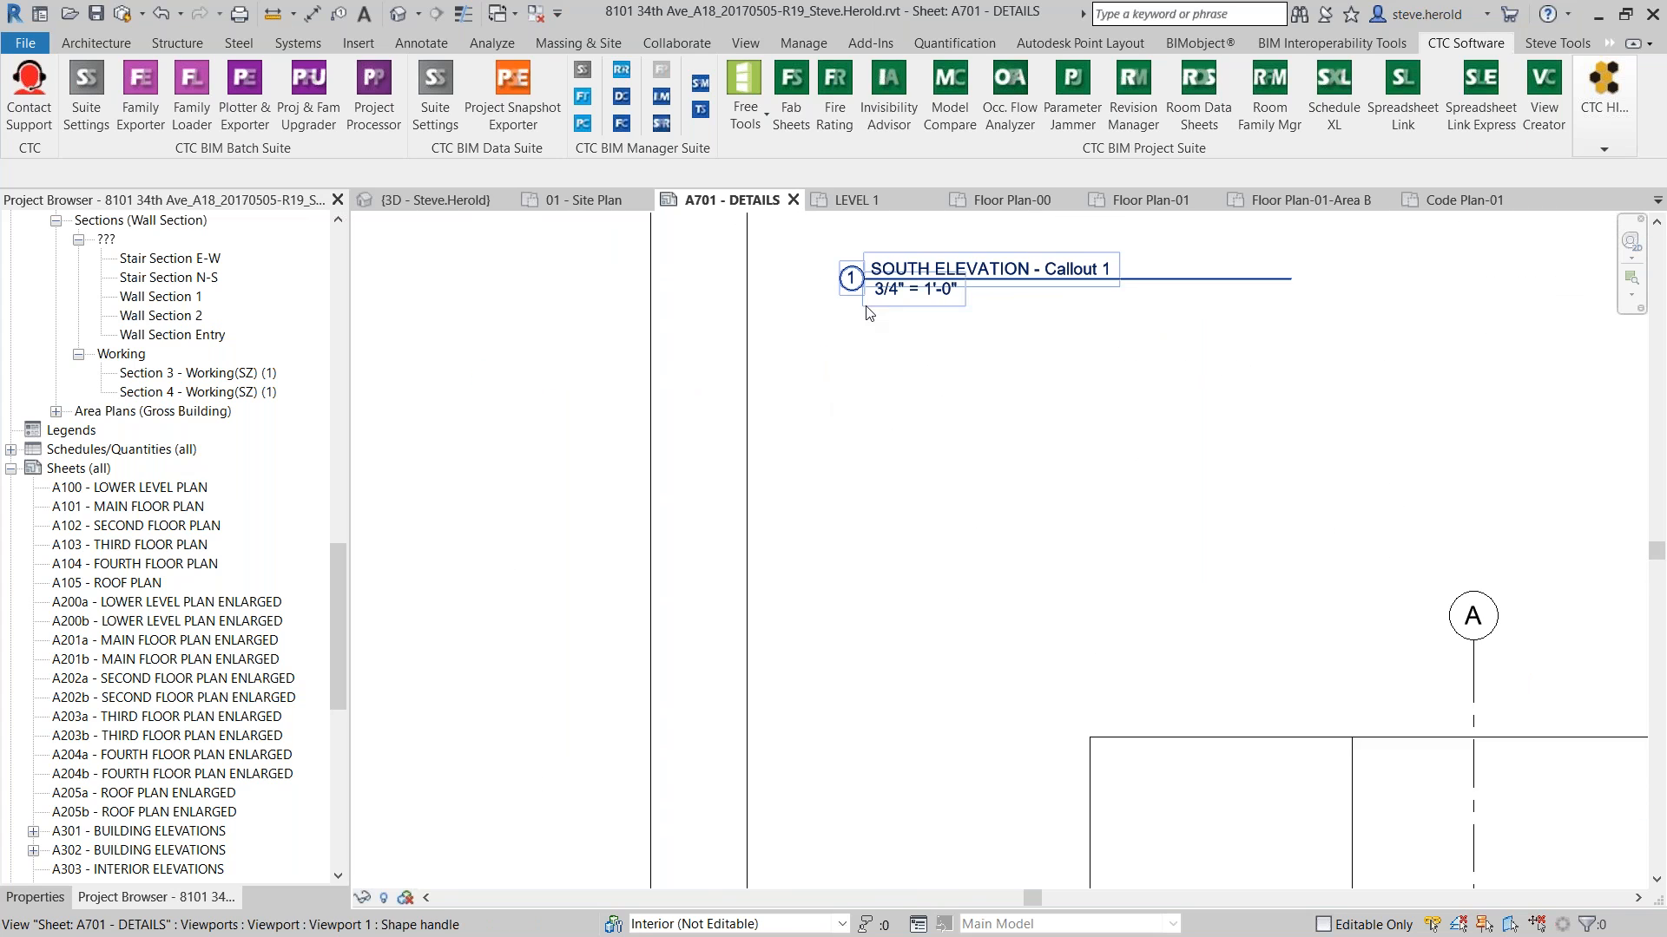
{"action": "scroll", "coordinate": [881, 296], "scroll_direction": "down", "scroll_amount": 2}
{"action": "scroll", "coordinate": [881, 296], "scroll_direction": "down", "scroll_amount": 5}
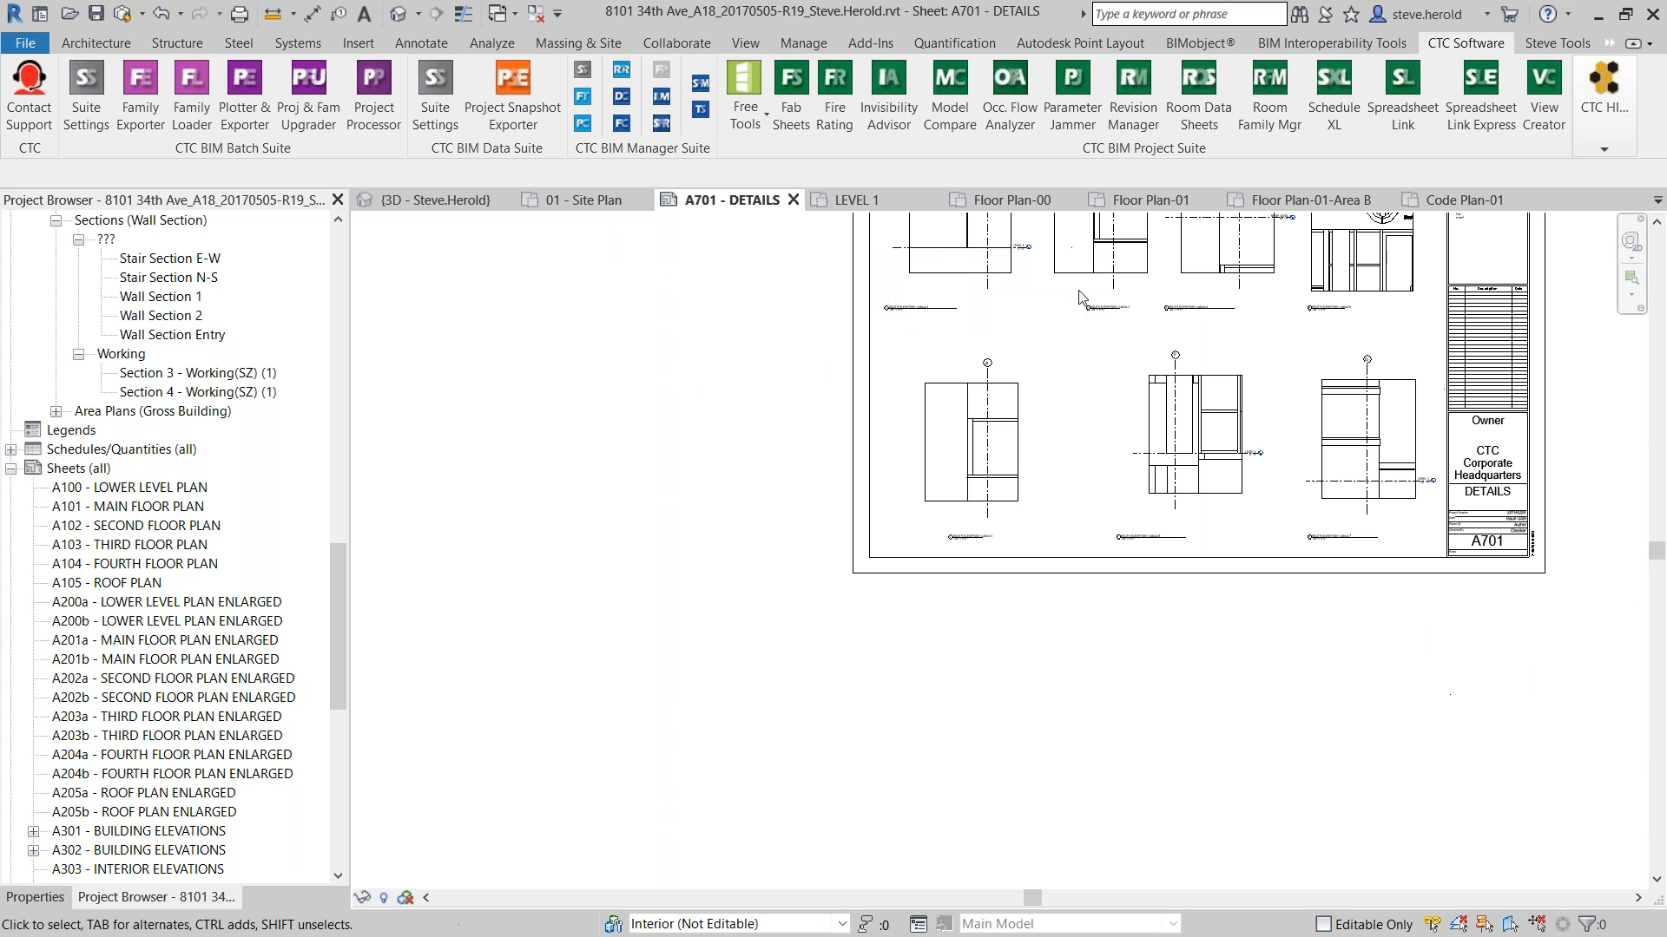
{"action": "scroll", "coordinate": [886, 280], "scroll_direction": "up", "scroll_amount": 4}
{"action": "scroll", "coordinate": [1057, 317], "scroll_direction": "down", "scroll_amount": 2}
{"action": "middle_click_drag", "start_coordinate": [1074, 345], "coordinate": [746, 323]}
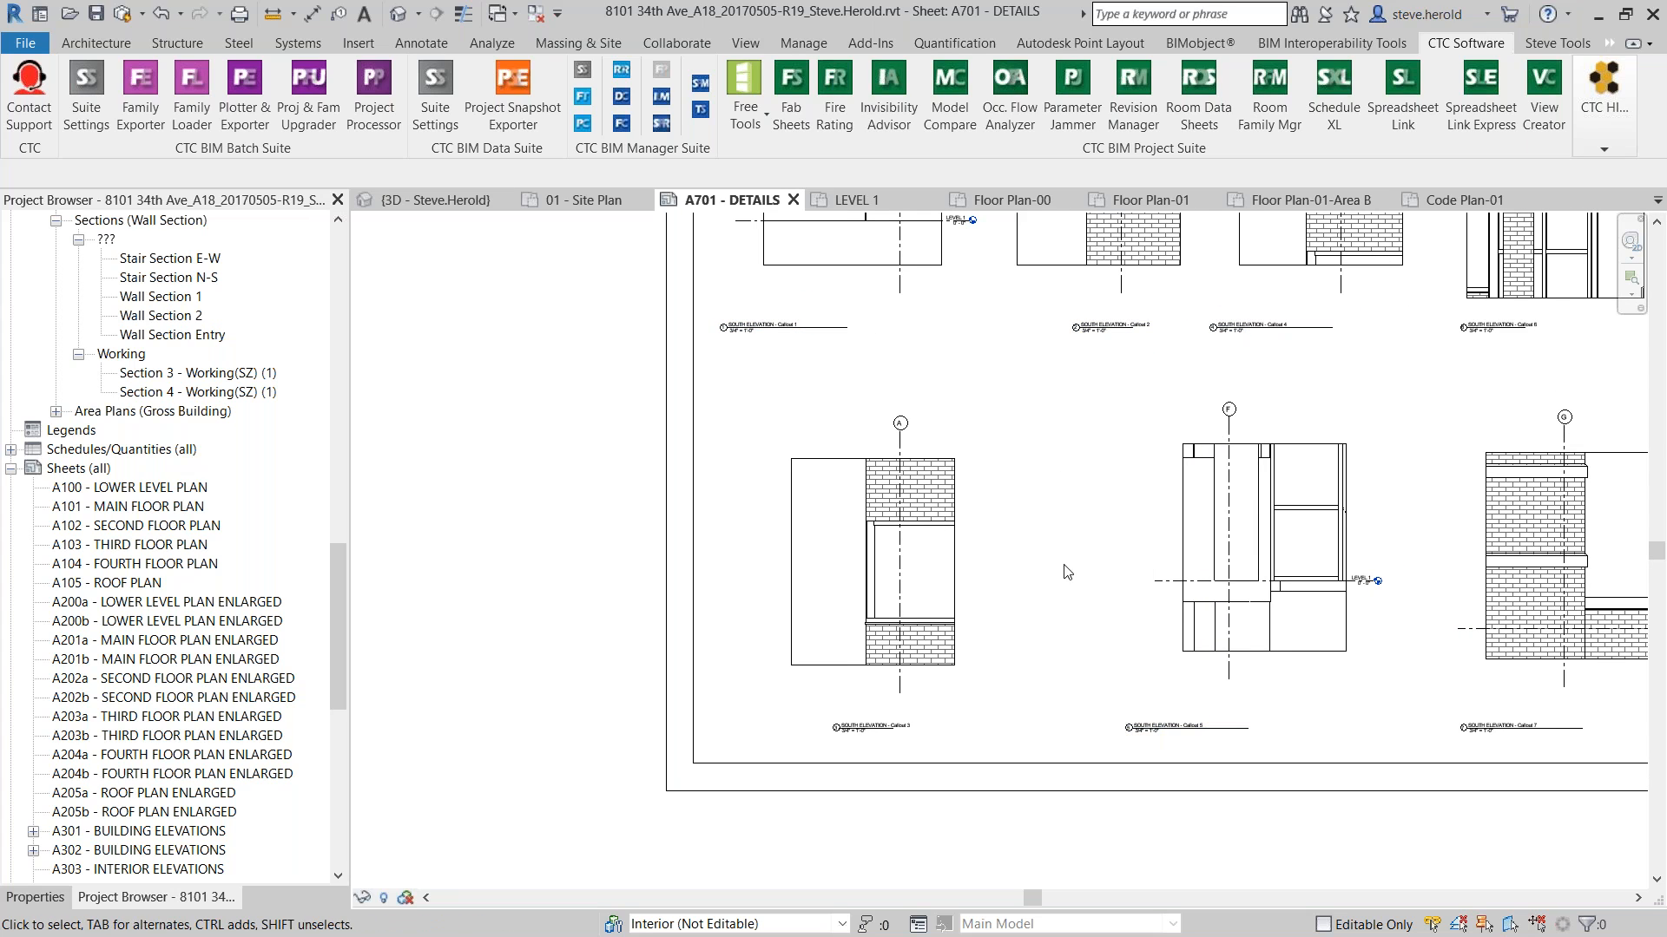
{"action": "scroll", "coordinate": [898, 295], "scroll_direction": "down", "scroll_amount": 1}
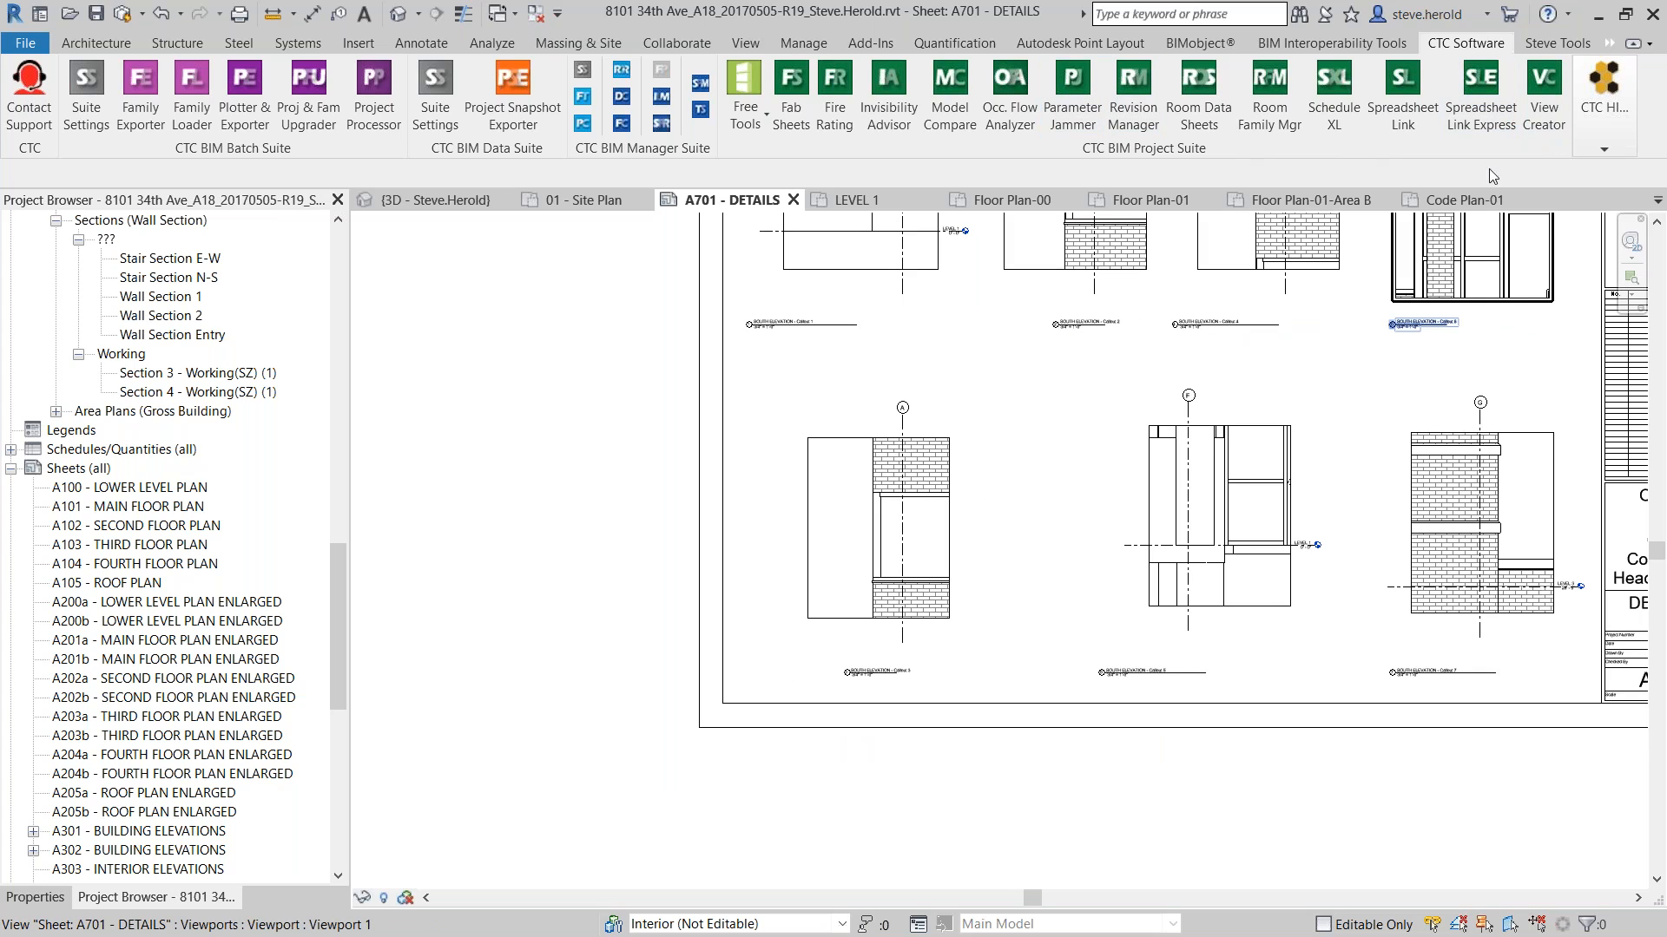
Start the Renumbering tool for detail numbers with the sequence beginning at 1
{"action": "left_click", "coordinate": [764, 110]}
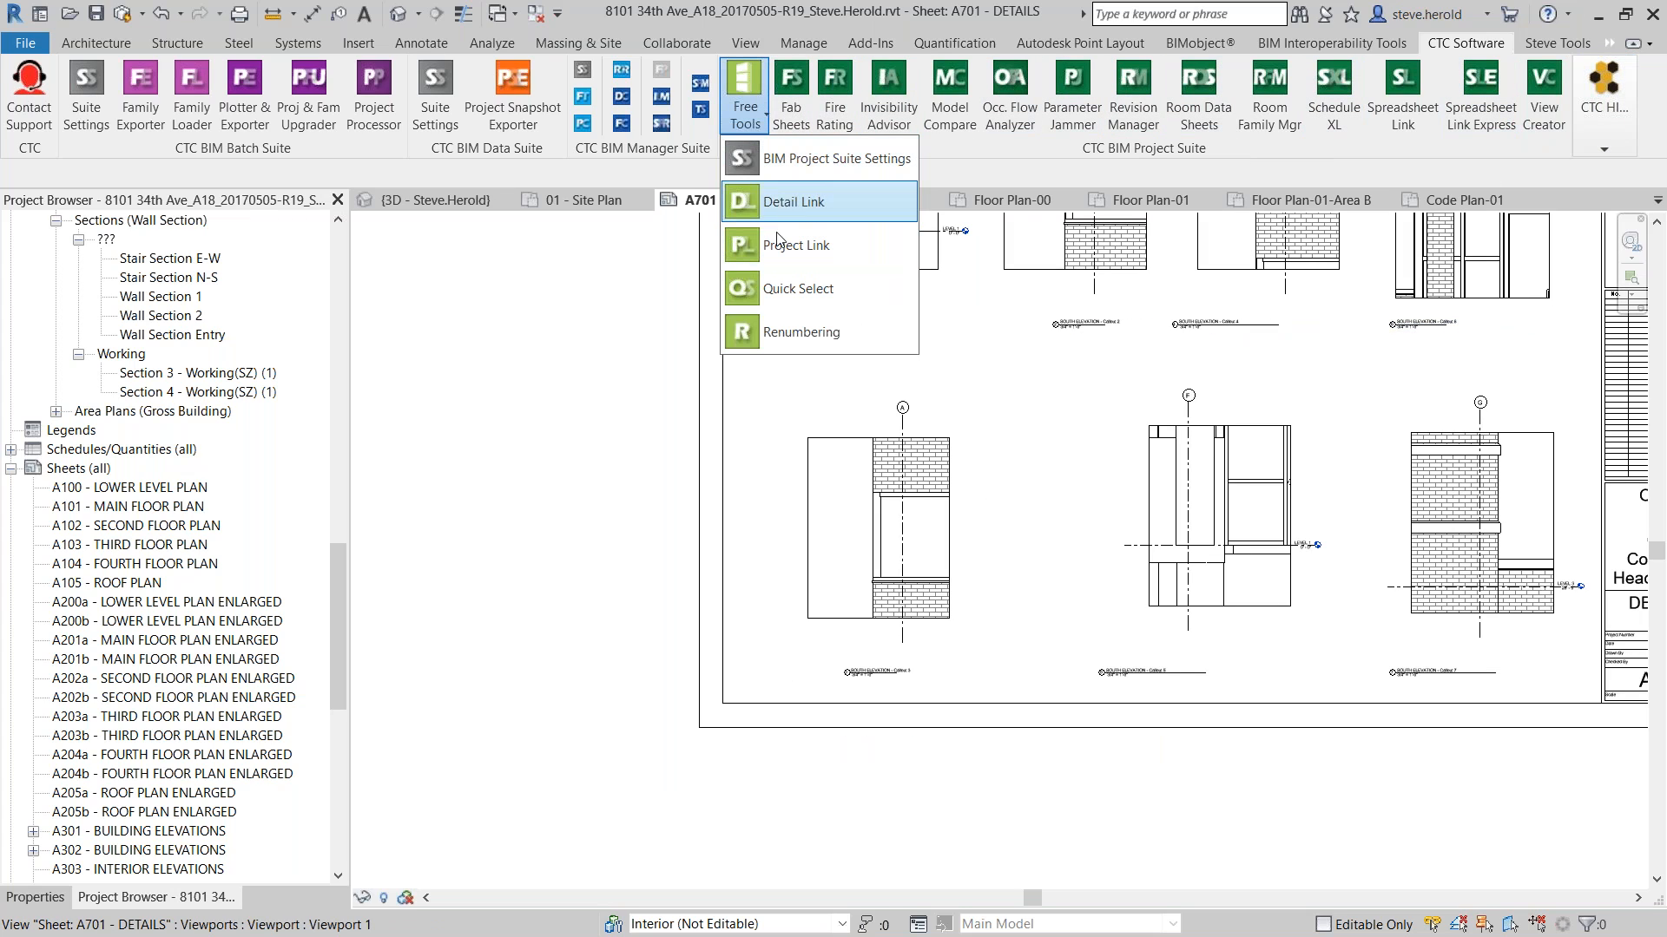
{"action": "left_click", "coordinate": [778, 336]}
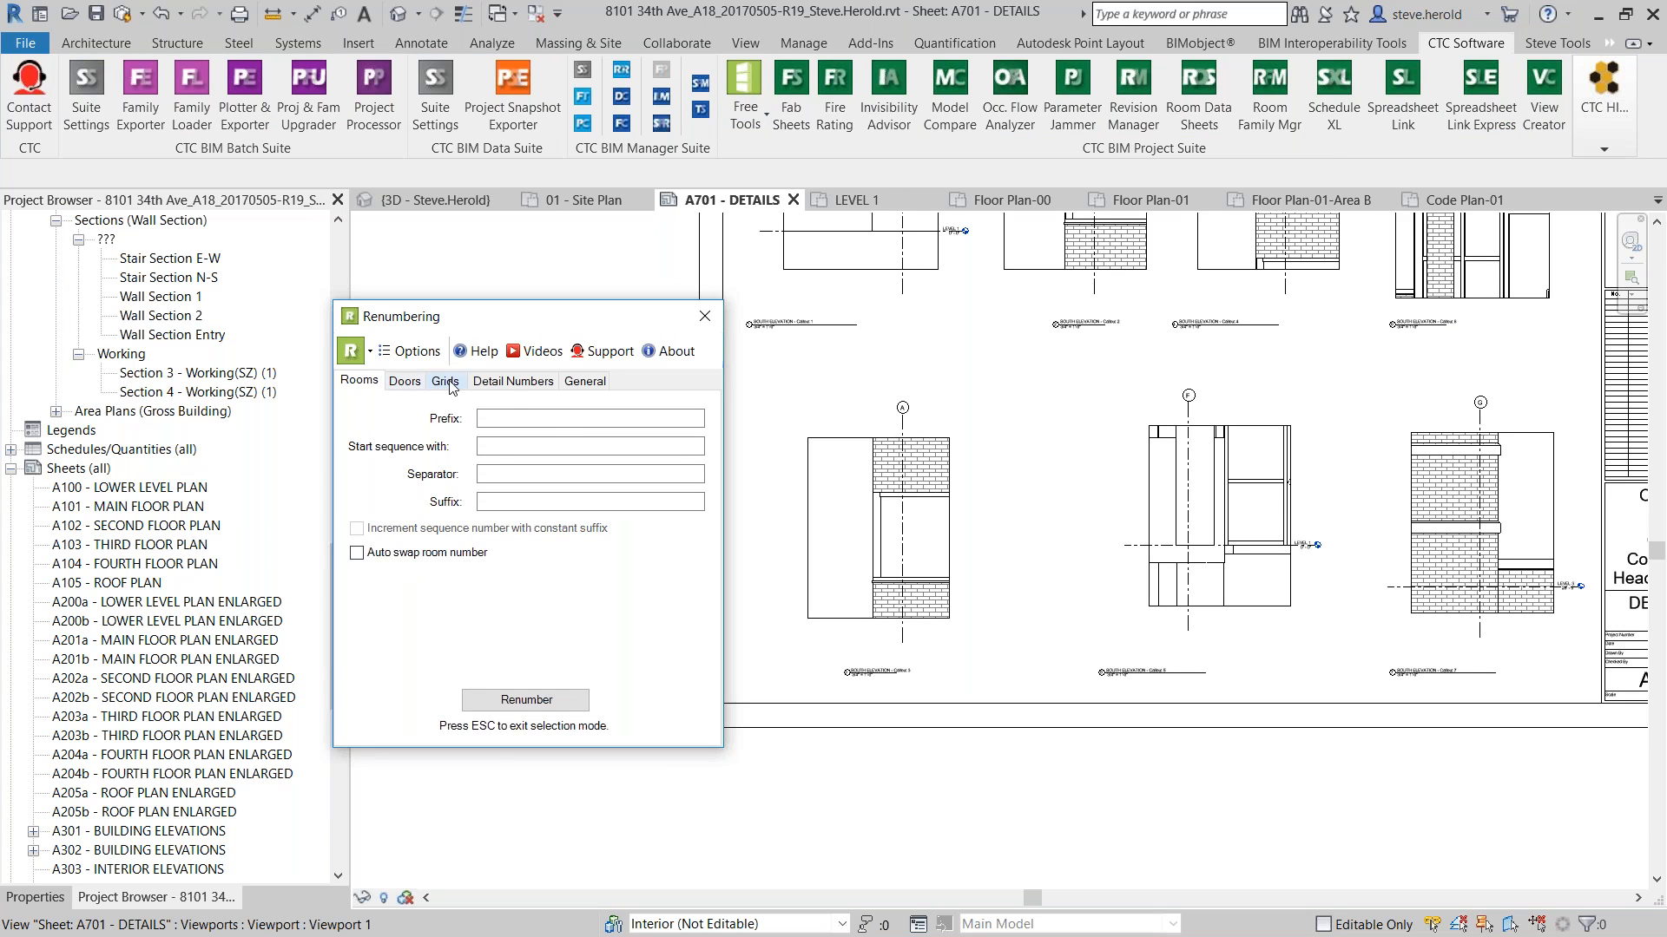
{"action": "left_click", "coordinate": [506, 385]}
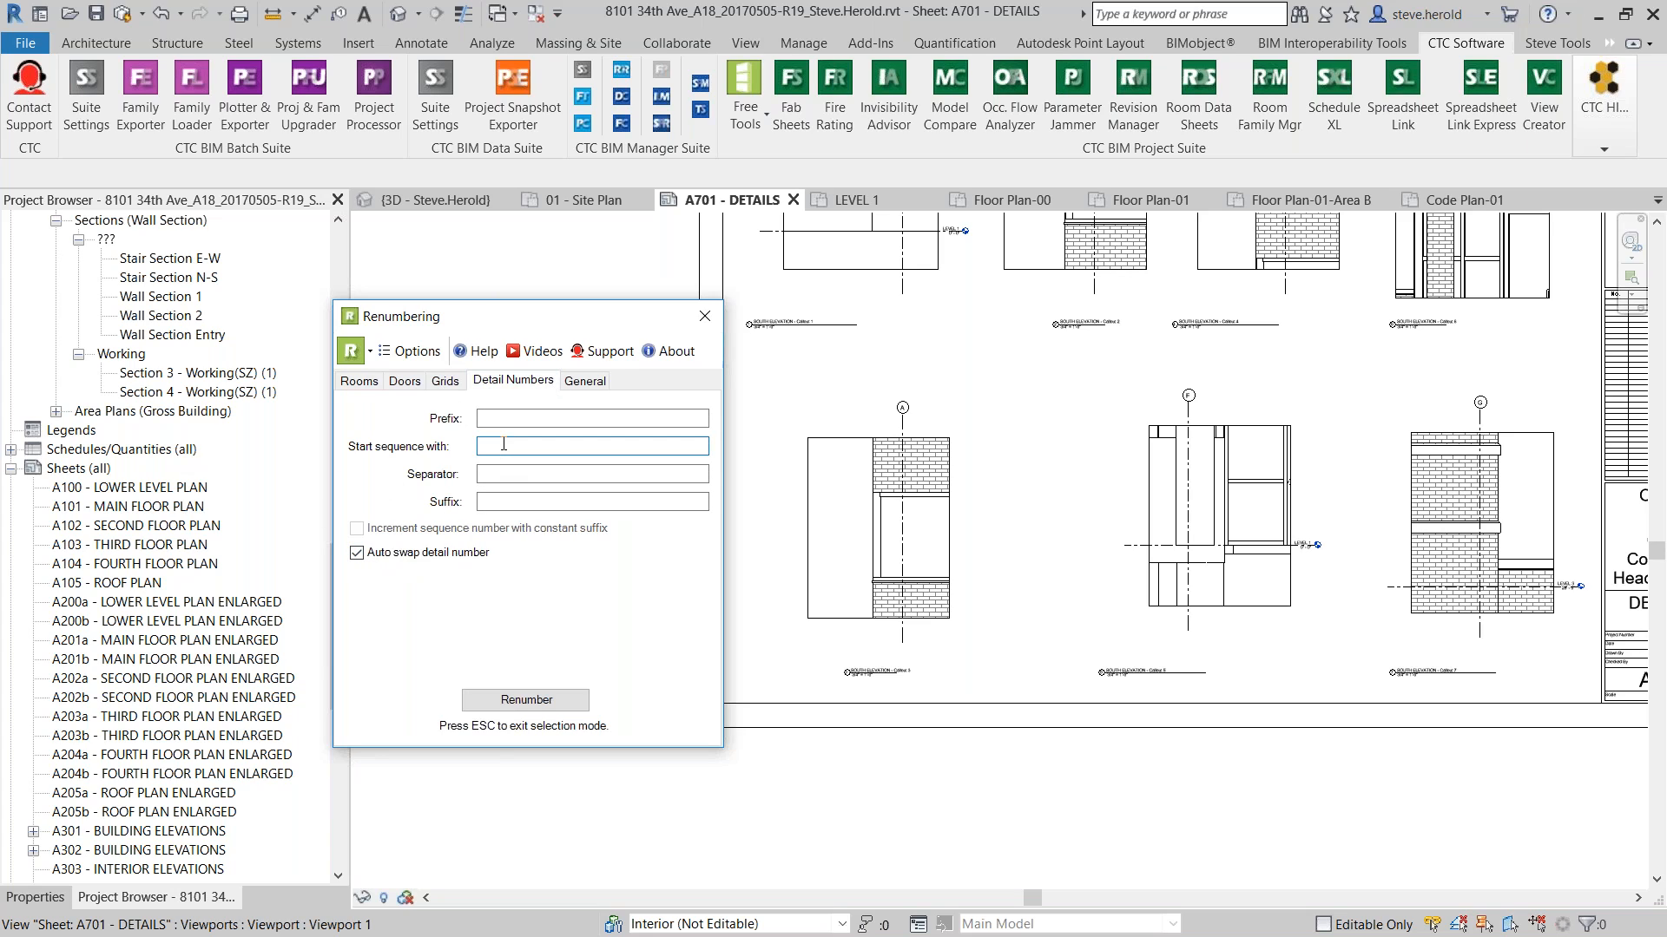
{"action": "left_click", "coordinate": [531, 695]}
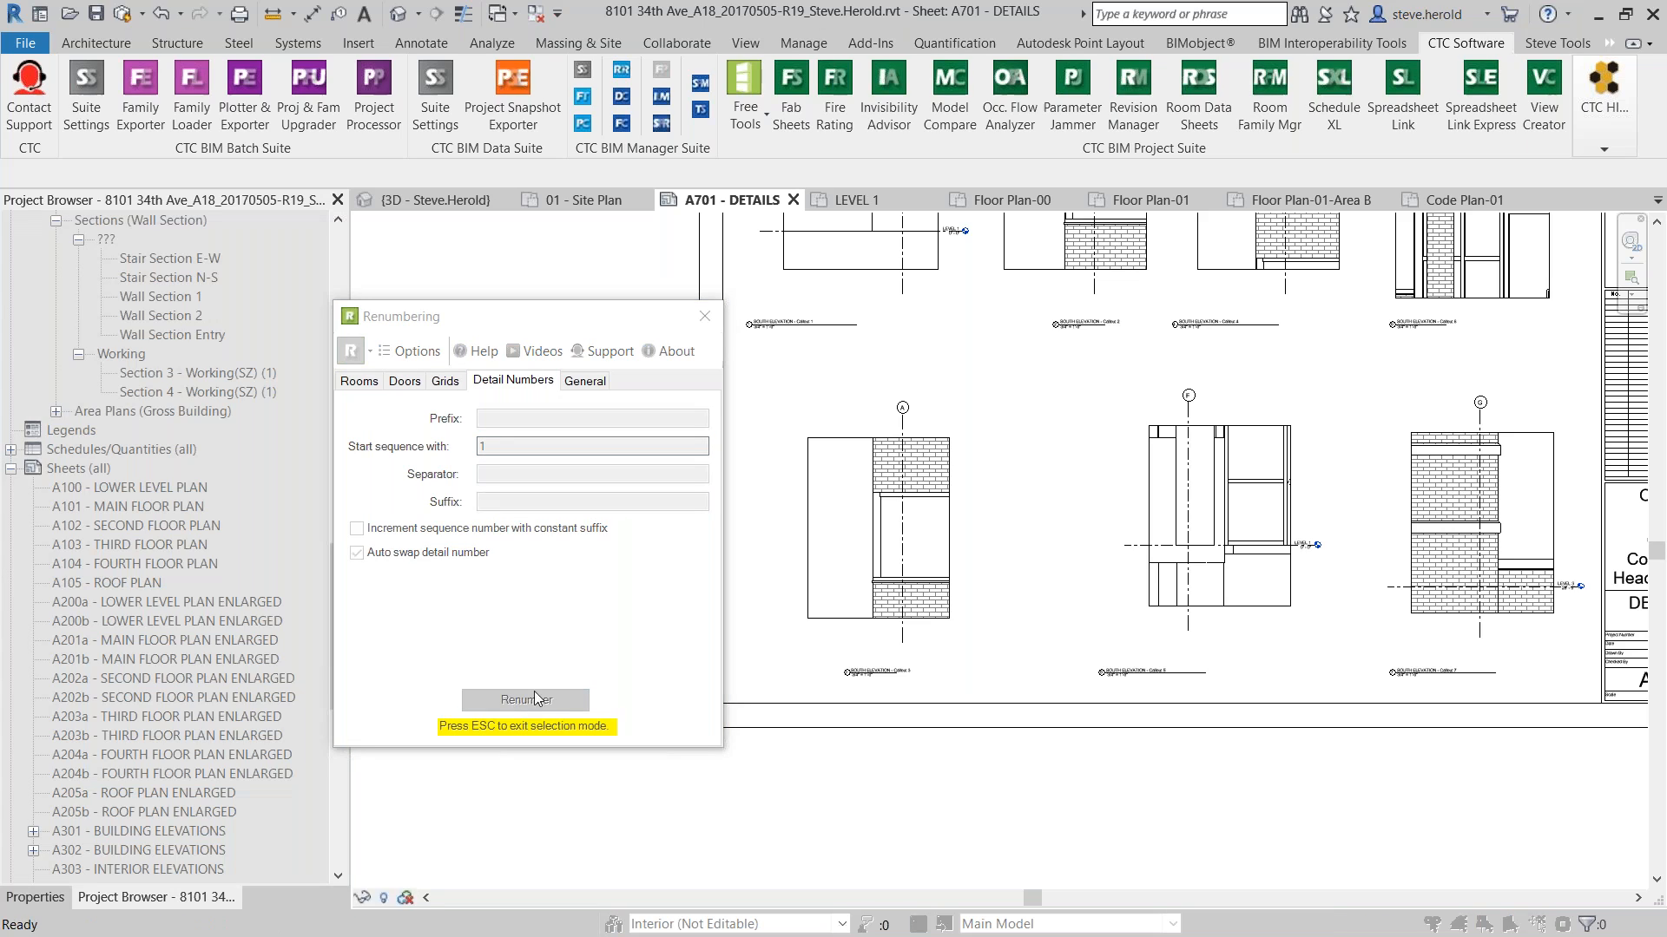
Renumber the lower-right detail, South Elevation - Callout 7, as 1 and the lower-middle detail, Callout 5, as 2
{"action": "scroll", "coordinate": [1396, 706], "scroll_direction": "up", "scroll_amount": 8}
{"action": "scroll", "coordinate": [1395, 638], "scroll_direction": "down", "scroll_amount": 7}
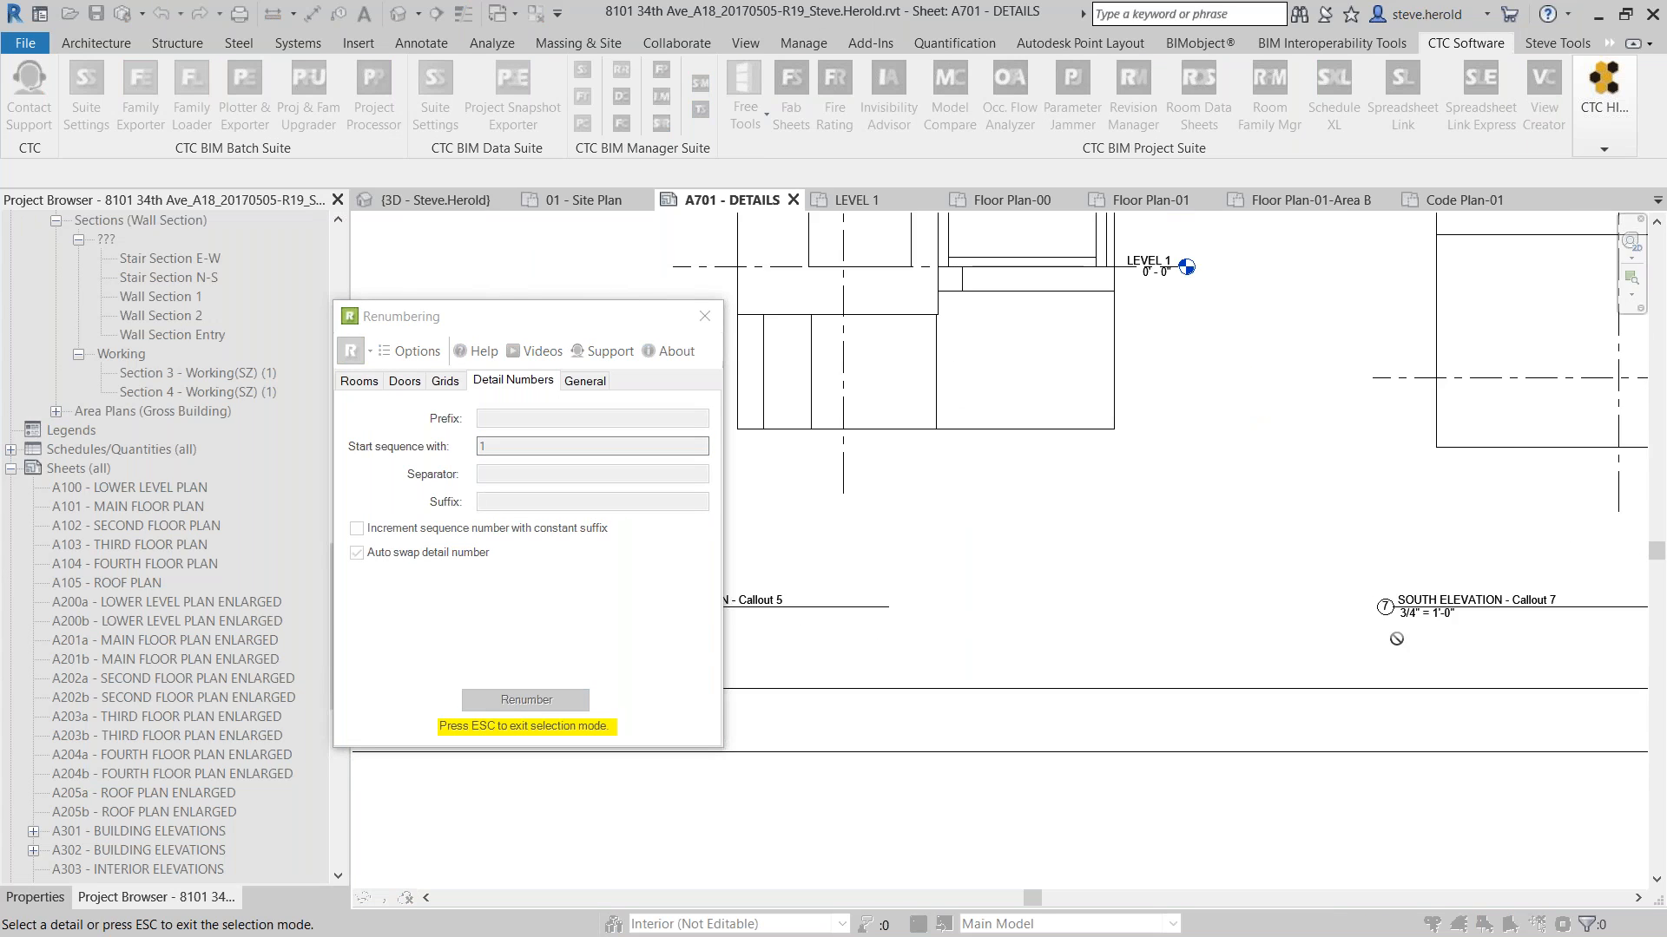
{"action": "left_click", "coordinate": [1442, 515]}
{"action": "scroll", "coordinate": [1387, 639], "scroll_direction": "up", "scroll_amount": 4}
{"action": "scroll", "coordinate": [1403, 615], "scroll_direction": "down", "scroll_amount": 8}
{"action": "middle_click_drag", "start_coordinate": [1242, 516], "coordinate": [1252, 628]}
{"action": "scroll", "coordinate": [1141, 544], "scroll_direction": "up", "scroll_amount": 5}
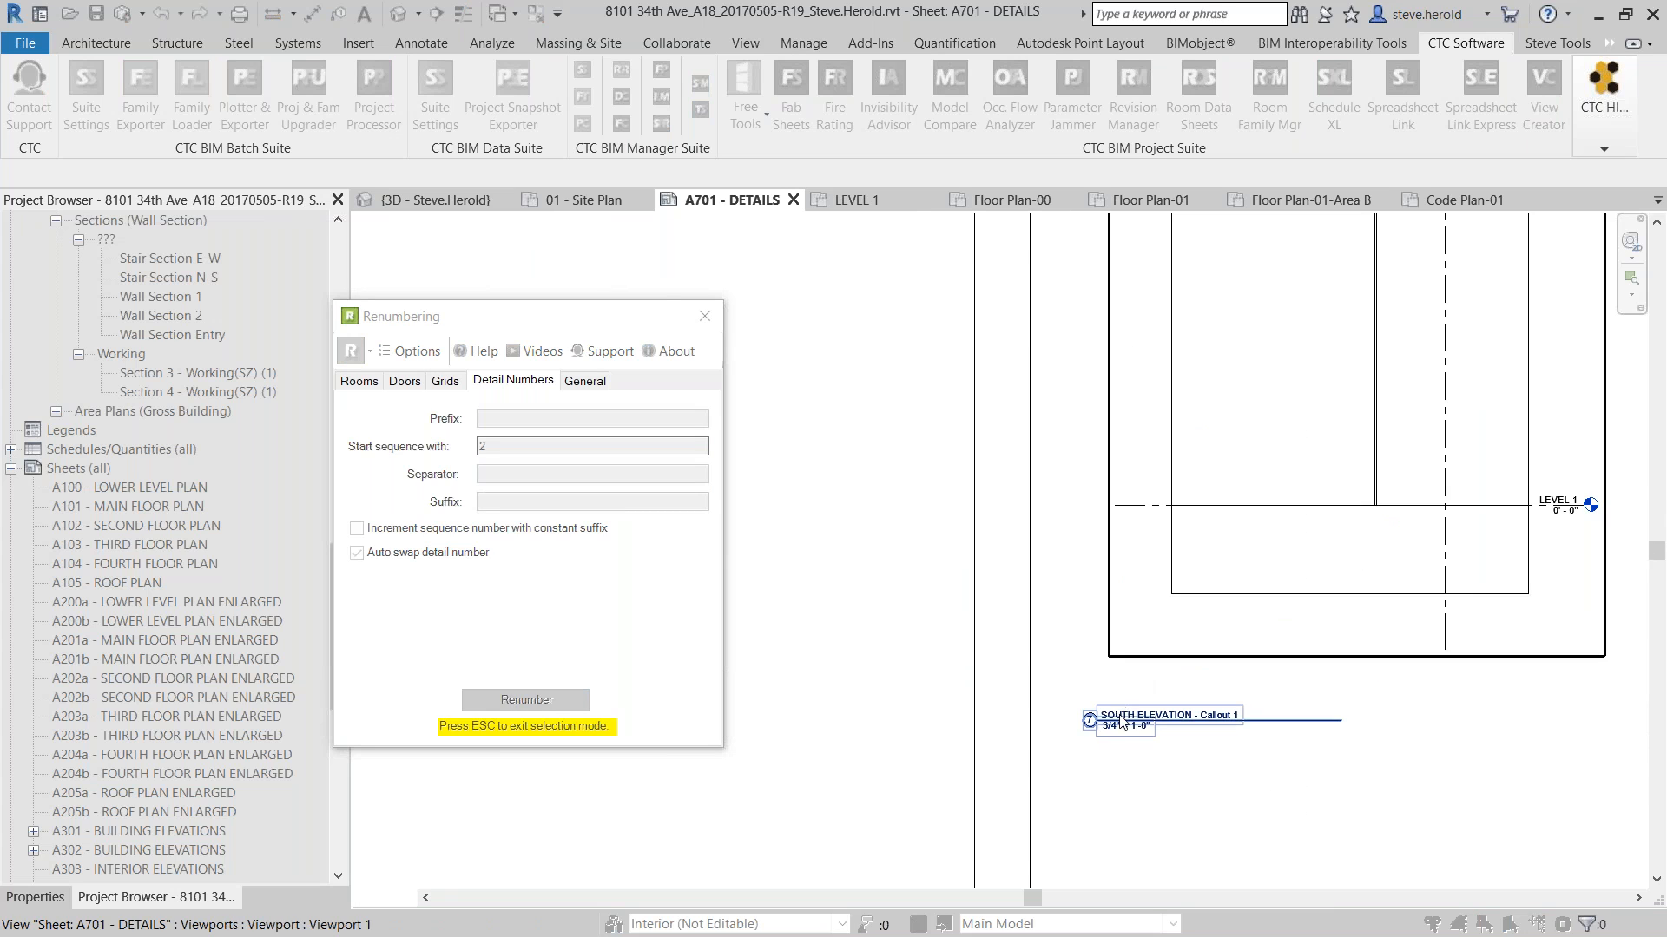
{"action": "scroll", "coordinate": [1190, 670], "scroll_direction": "down", "scroll_amount": 6}
{"action": "middle_click_drag", "start_coordinate": [1161, 414], "coordinate": [962, 245]}
{"action": "scroll", "coordinate": [1240, 553], "scroll_direction": "down", "scroll_amount": 2}
{"action": "left_click", "coordinate": [1244, 599]}
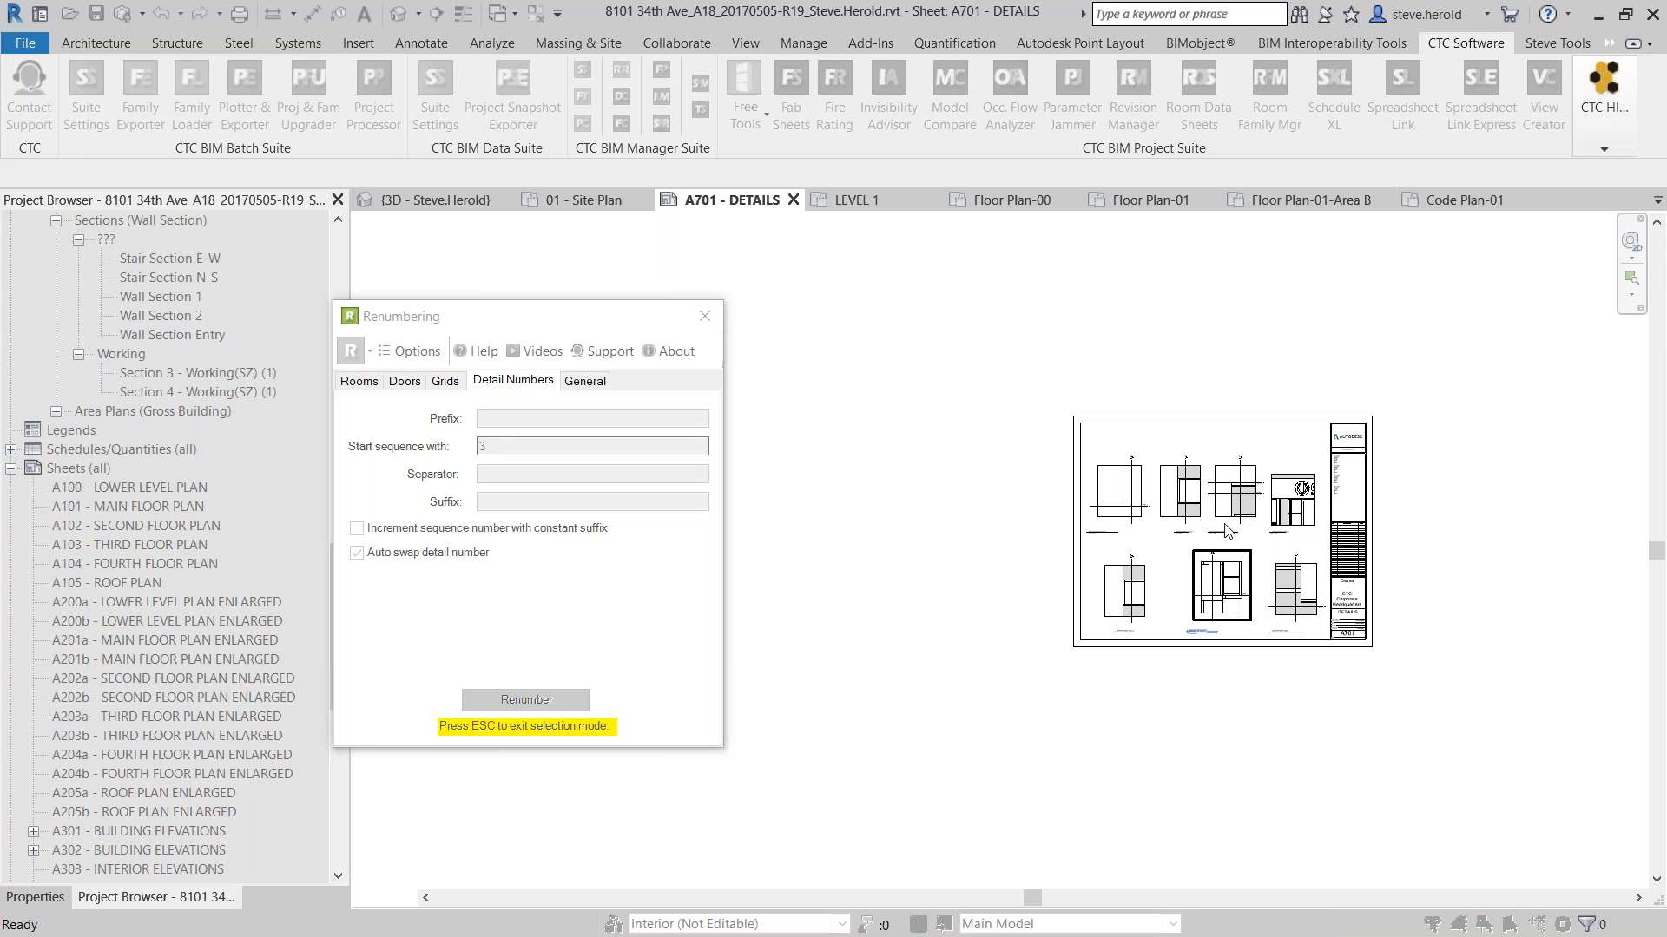
Renumber the remaining details on sheet A701 as 3 through 7
{"action": "left_click", "coordinate": [1174, 504]}
{"action": "left_click", "coordinate": [1117, 592]}
{"action": "left_click", "coordinate": [1101, 520]}
Examine the new detail numbers across sheet A701, then close the Renumbering tool
{"action": "scroll", "coordinate": [1098, 525], "scroll_direction": "up", "scroll_amount": 2}
{"action": "scroll", "coordinate": [1151, 525], "scroll_direction": "up", "scroll_amount": 4}
{"action": "scroll", "coordinate": [1131, 555], "scroll_direction": "down", "scroll_amount": 2}
{"action": "middle_click_drag", "start_coordinate": [976, 488], "coordinate": [538, 378]}
{"action": "scroll", "coordinate": [1348, 453], "scroll_direction": "up", "scroll_amount": 4}
{"action": "middle_click_drag", "start_coordinate": [944, 478], "coordinate": [1302, 764]}
{"action": "scroll", "coordinate": [1126, 612], "scroll_direction": "down", "scroll_amount": 4}
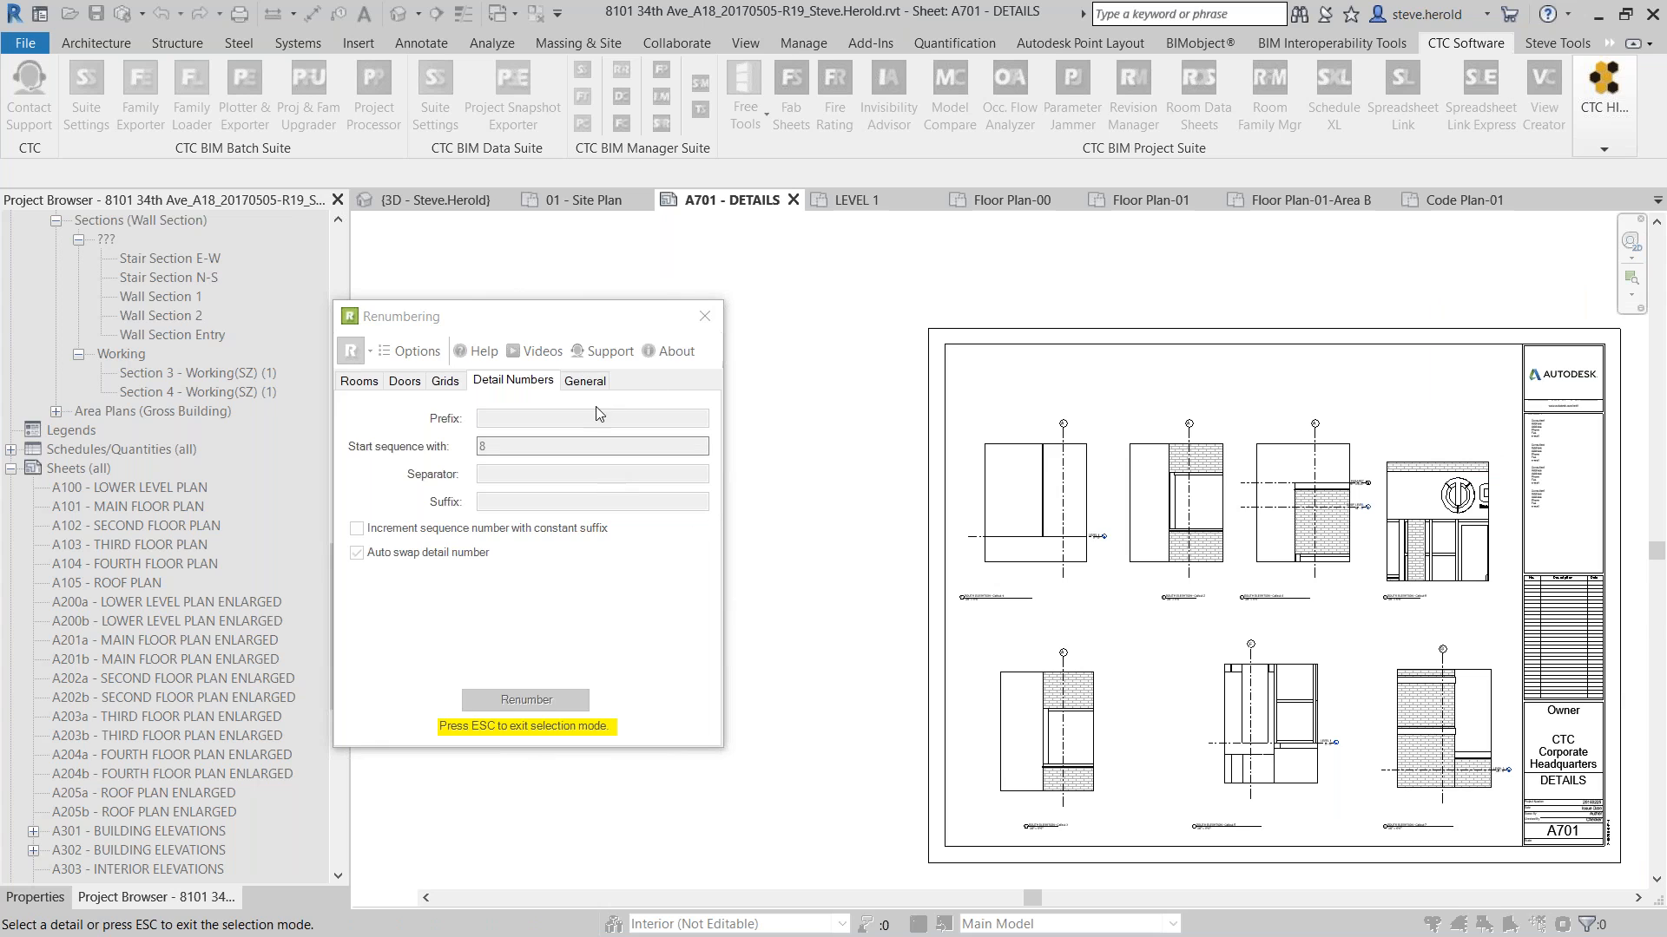
{"action": "middle_click_drag", "start_coordinate": [1436, 607], "coordinate": [1317, 473]}
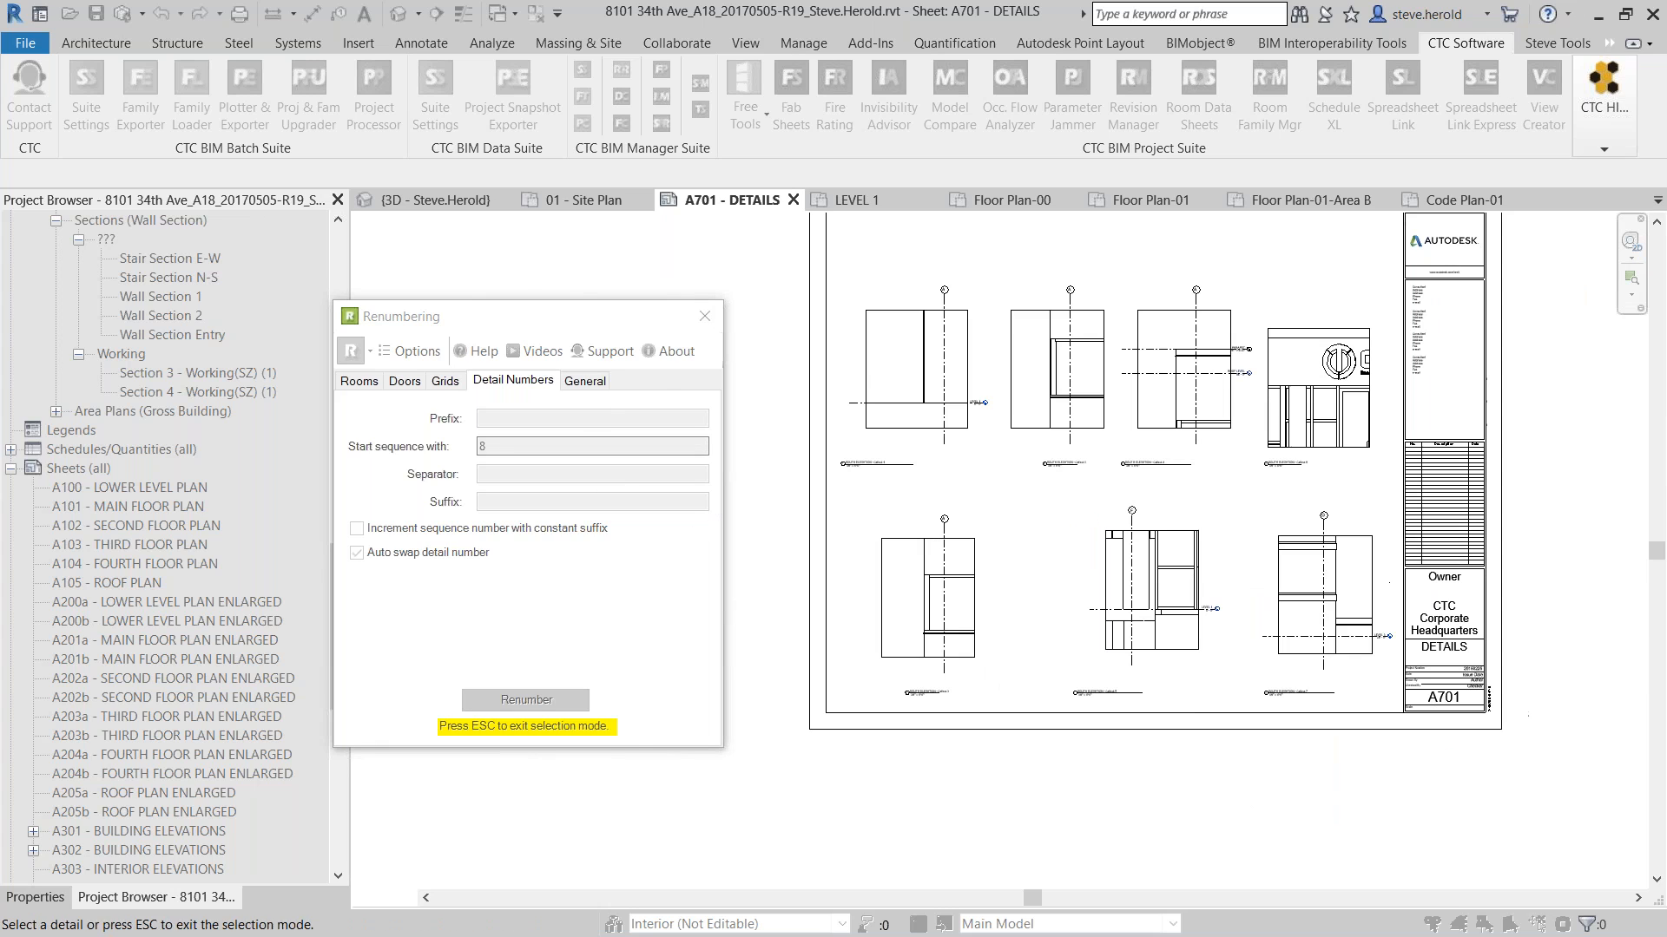
{"action": "left_click", "coordinate": [706, 314]}
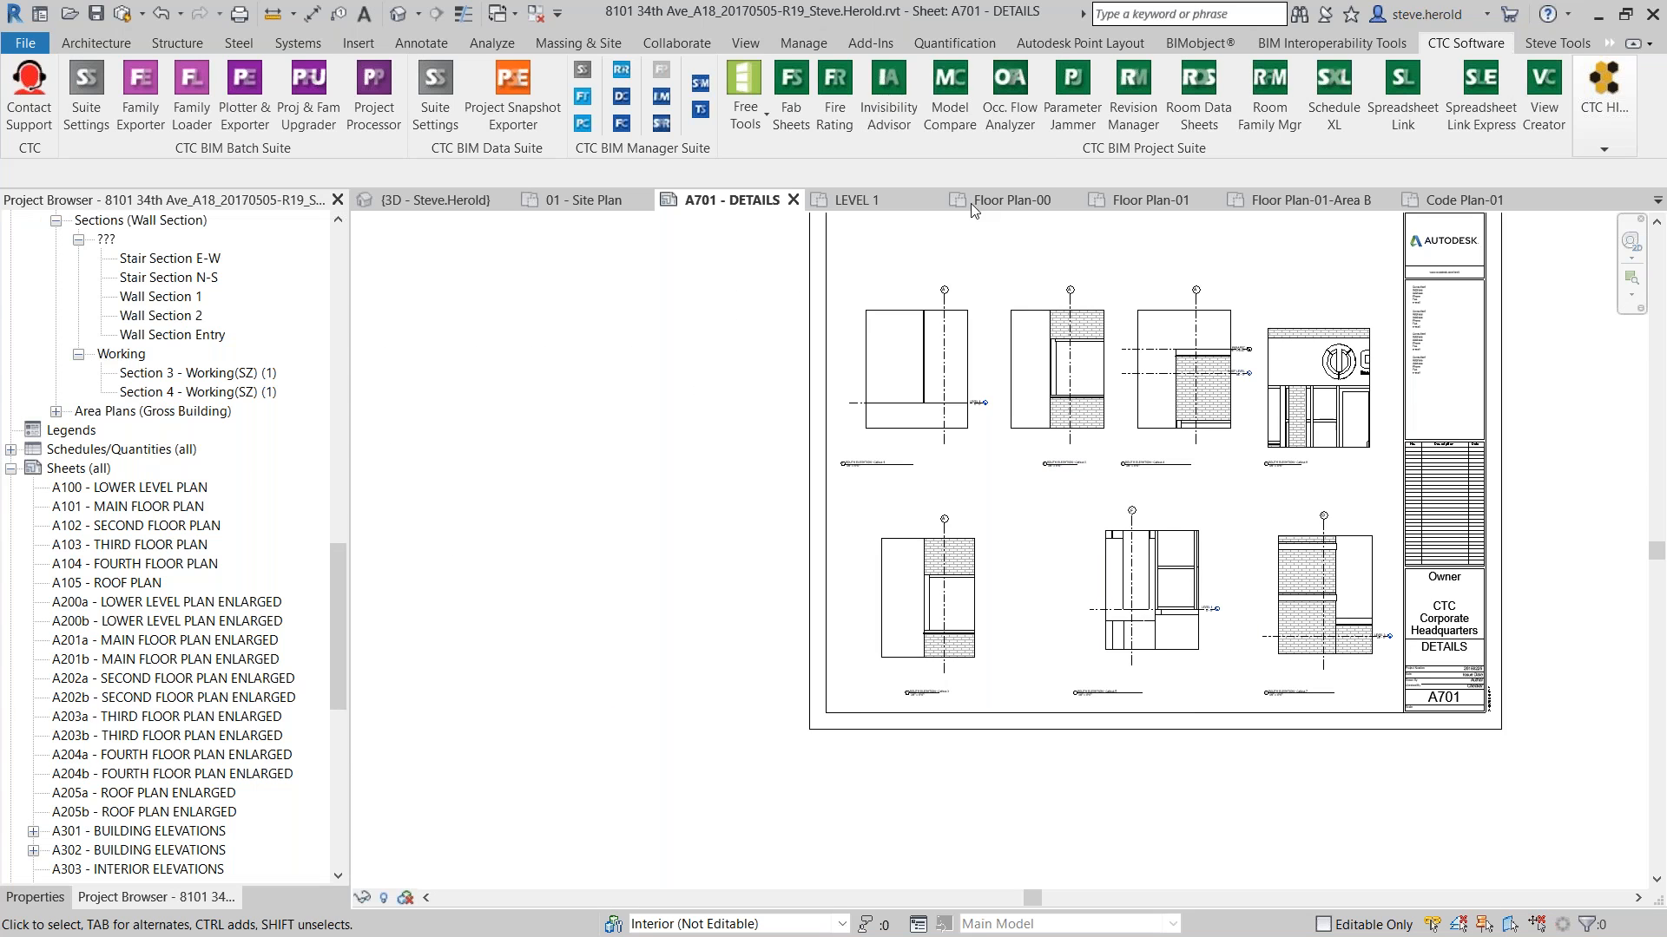
{"action": "left_click", "coordinate": [761, 122]}
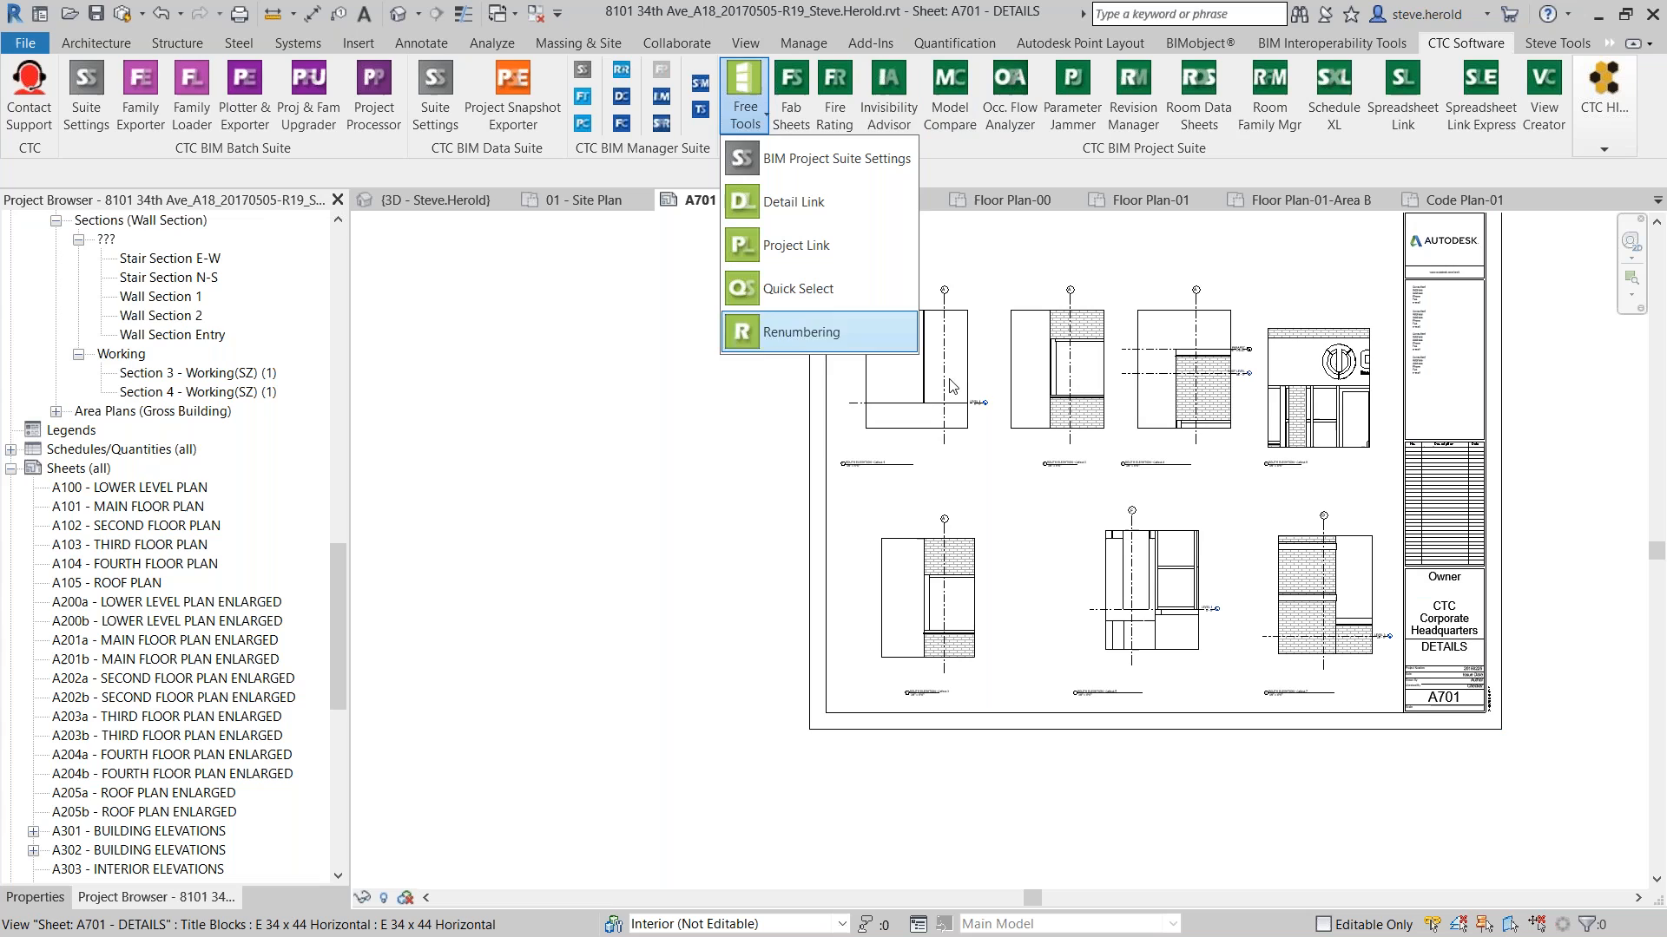
{"action": "left_click", "coordinate": [592, 526]}
{"action": "scroll", "coordinate": [1134, 357], "scroll_direction": "down", "scroll_amount": 3}
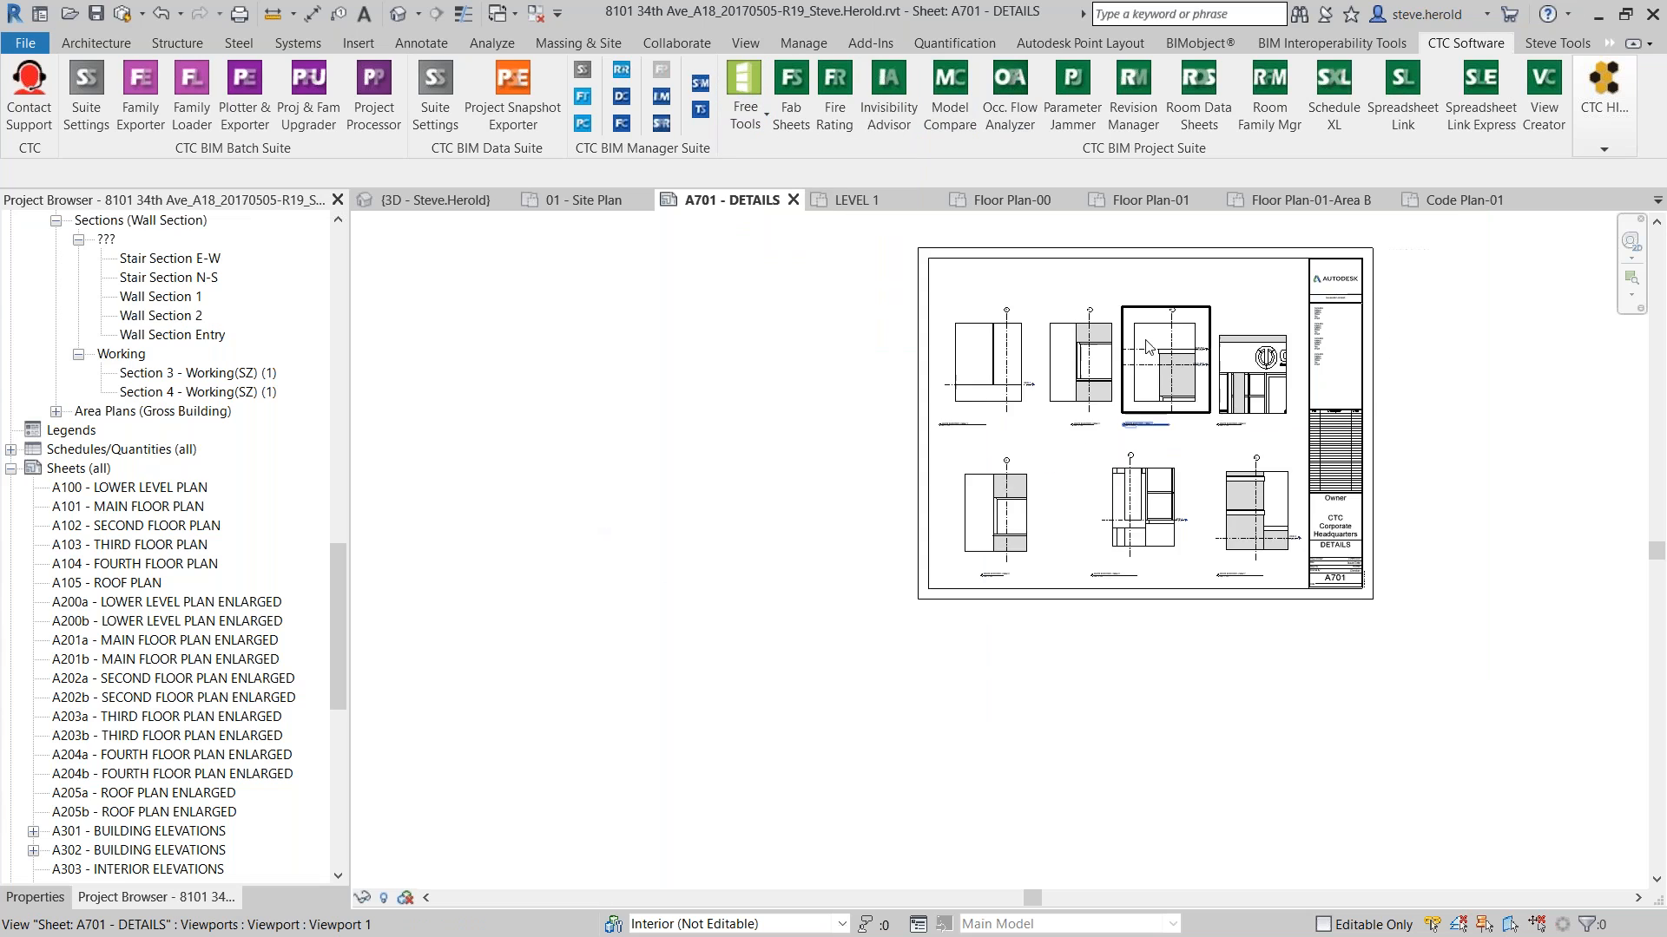
{"action": "middle_click_drag", "start_coordinate": [1212, 381], "coordinate": [1050, 468]}
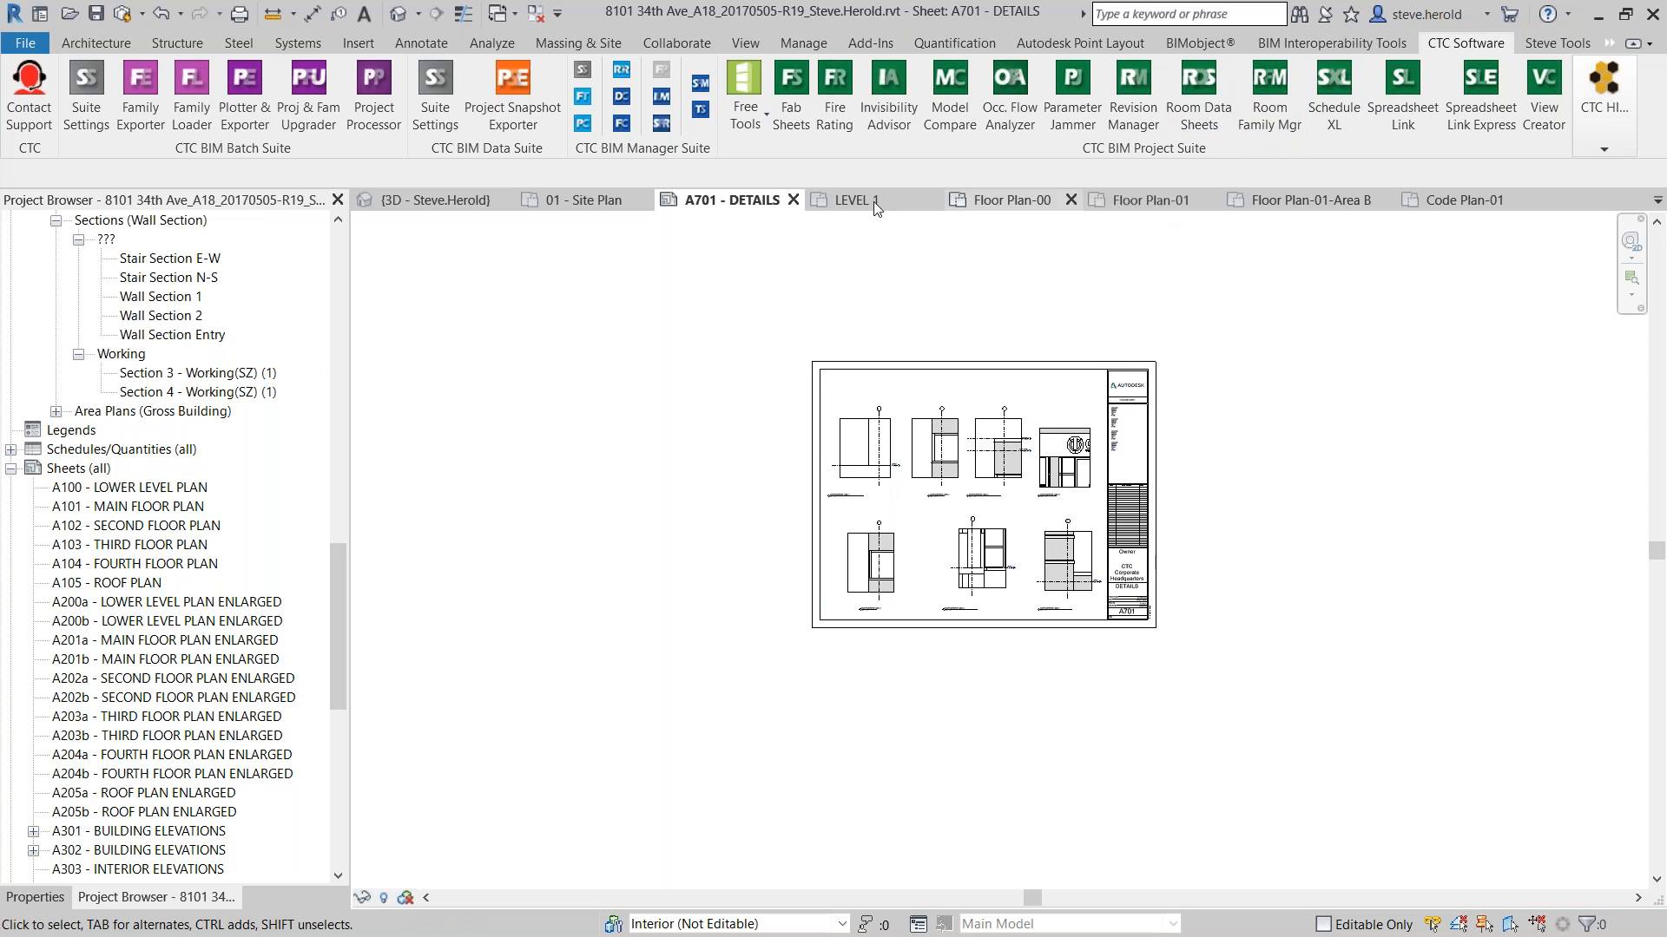
Close the A701 - DETAILS sheet and the LEVEL 1 view, and switch to Floor Plan-01
{"action": "left_click", "coordinate": [793, 200]}
{"action": "left_click", "coordinate": [919, 200]}
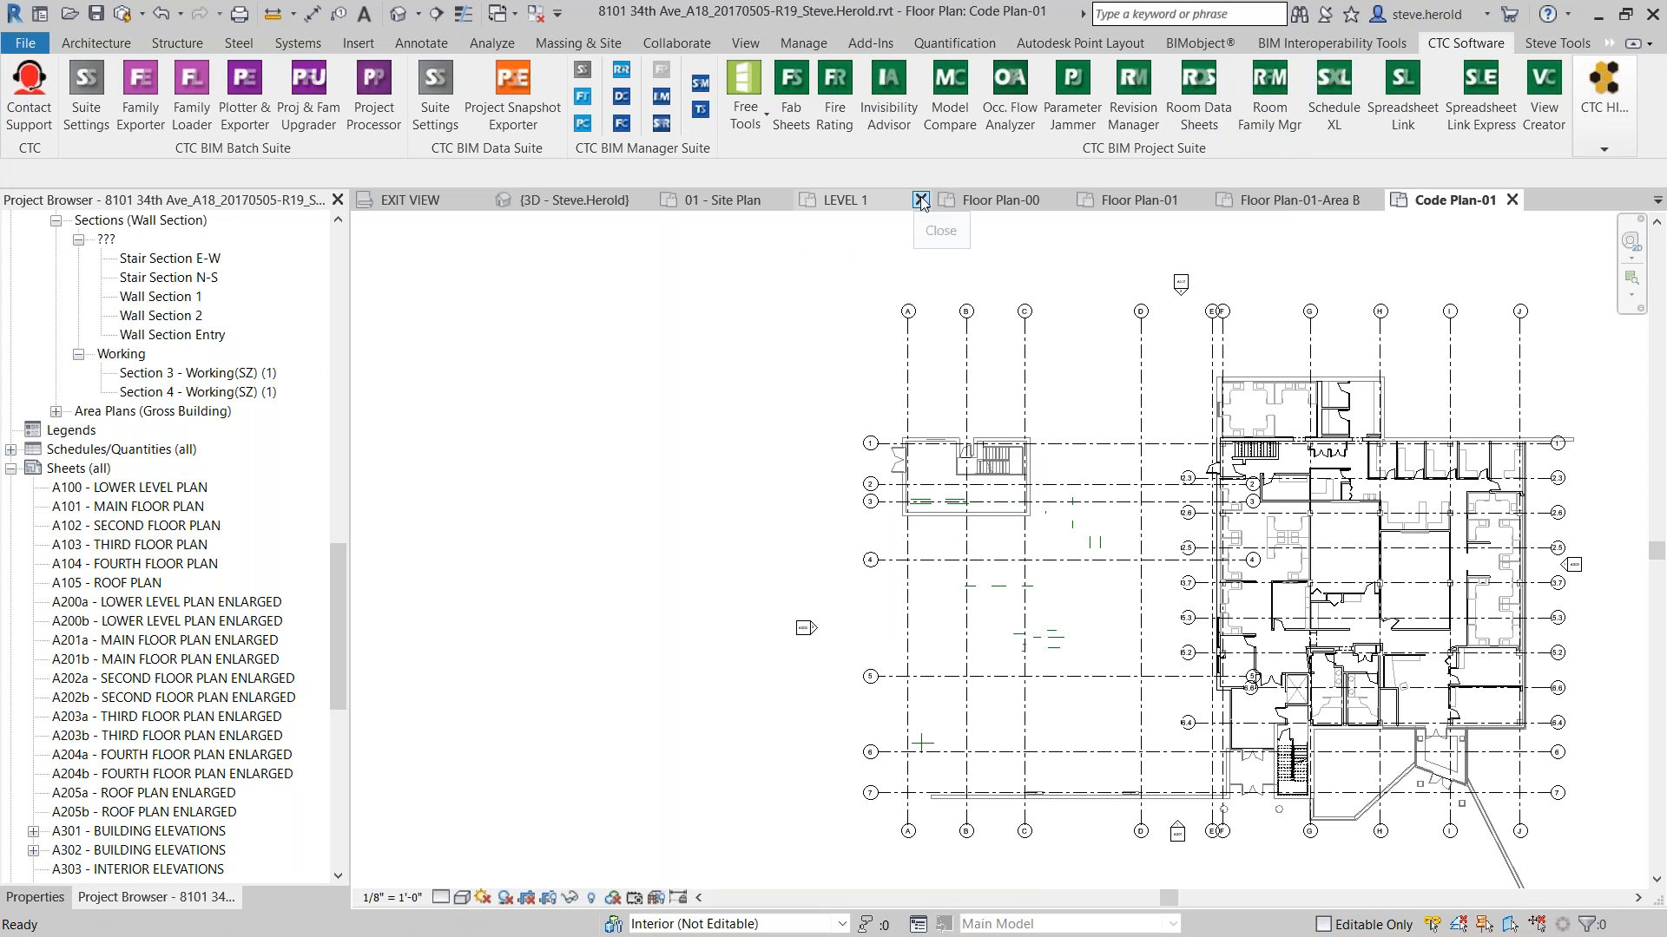
{"action": "left_click", "coordinate": [1115, 202]}
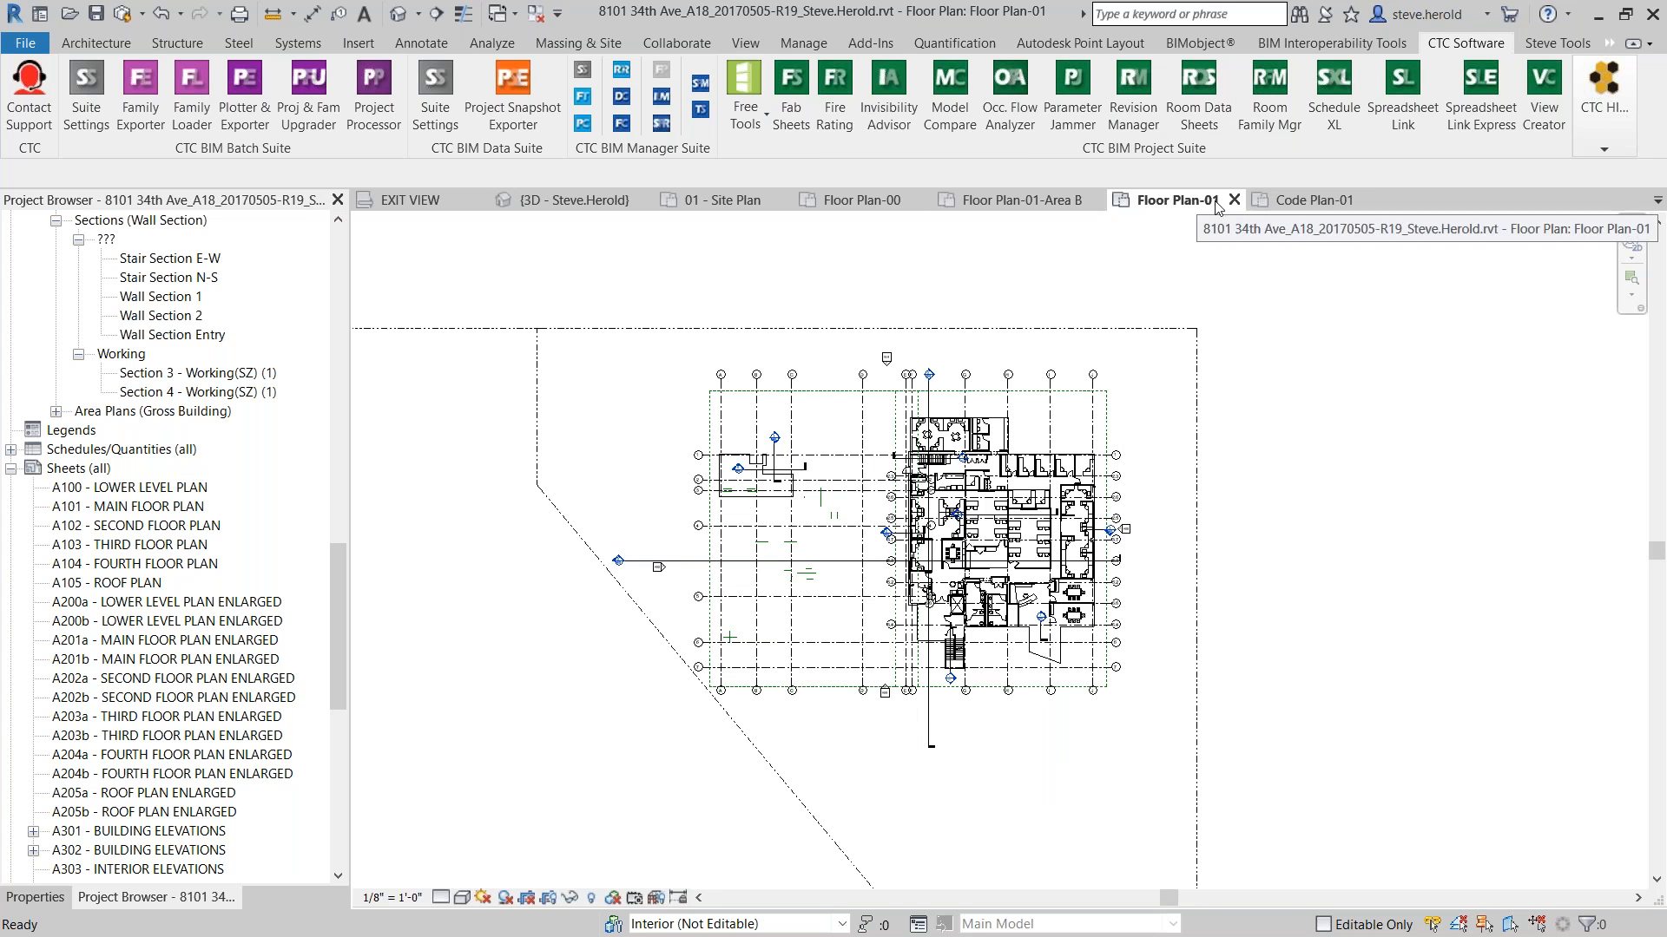
Close the Code Plan-01, Floor Plan-01, Floor Plan-01-Area B, Floor Plan-00 and 3D views
{"action": "left_click", "coordinate": [1371, 202]}
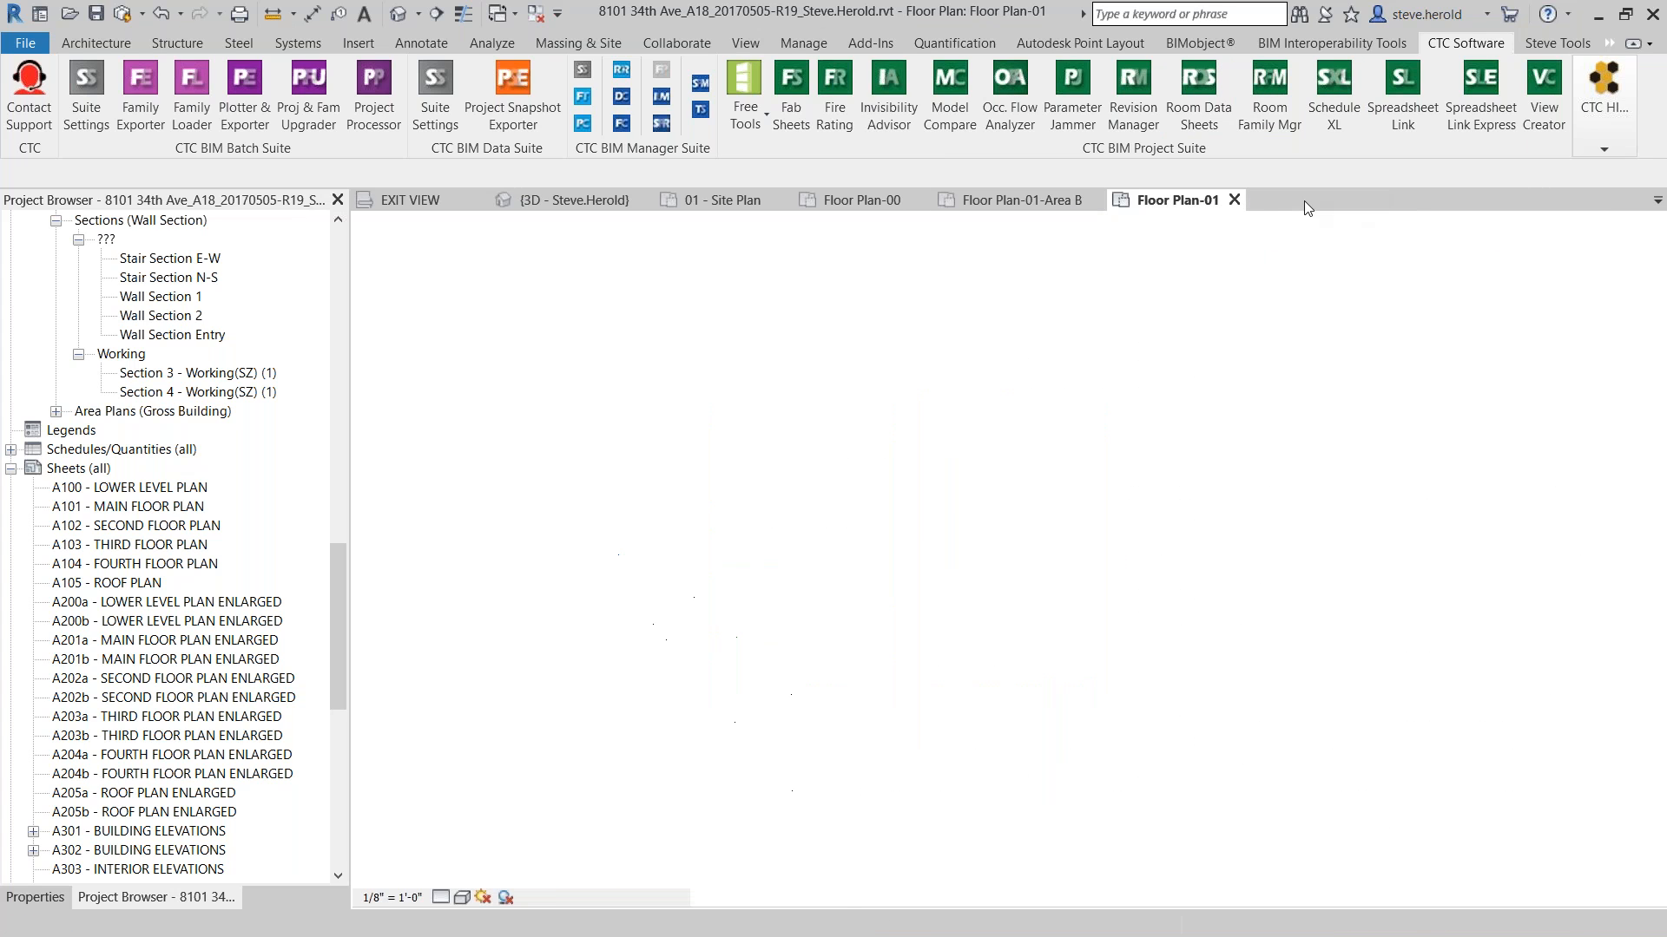
{"action": "left_click", "coordinate": [1233, 200]}
{"action": "left_click", "coordinate": [1104, 201]}
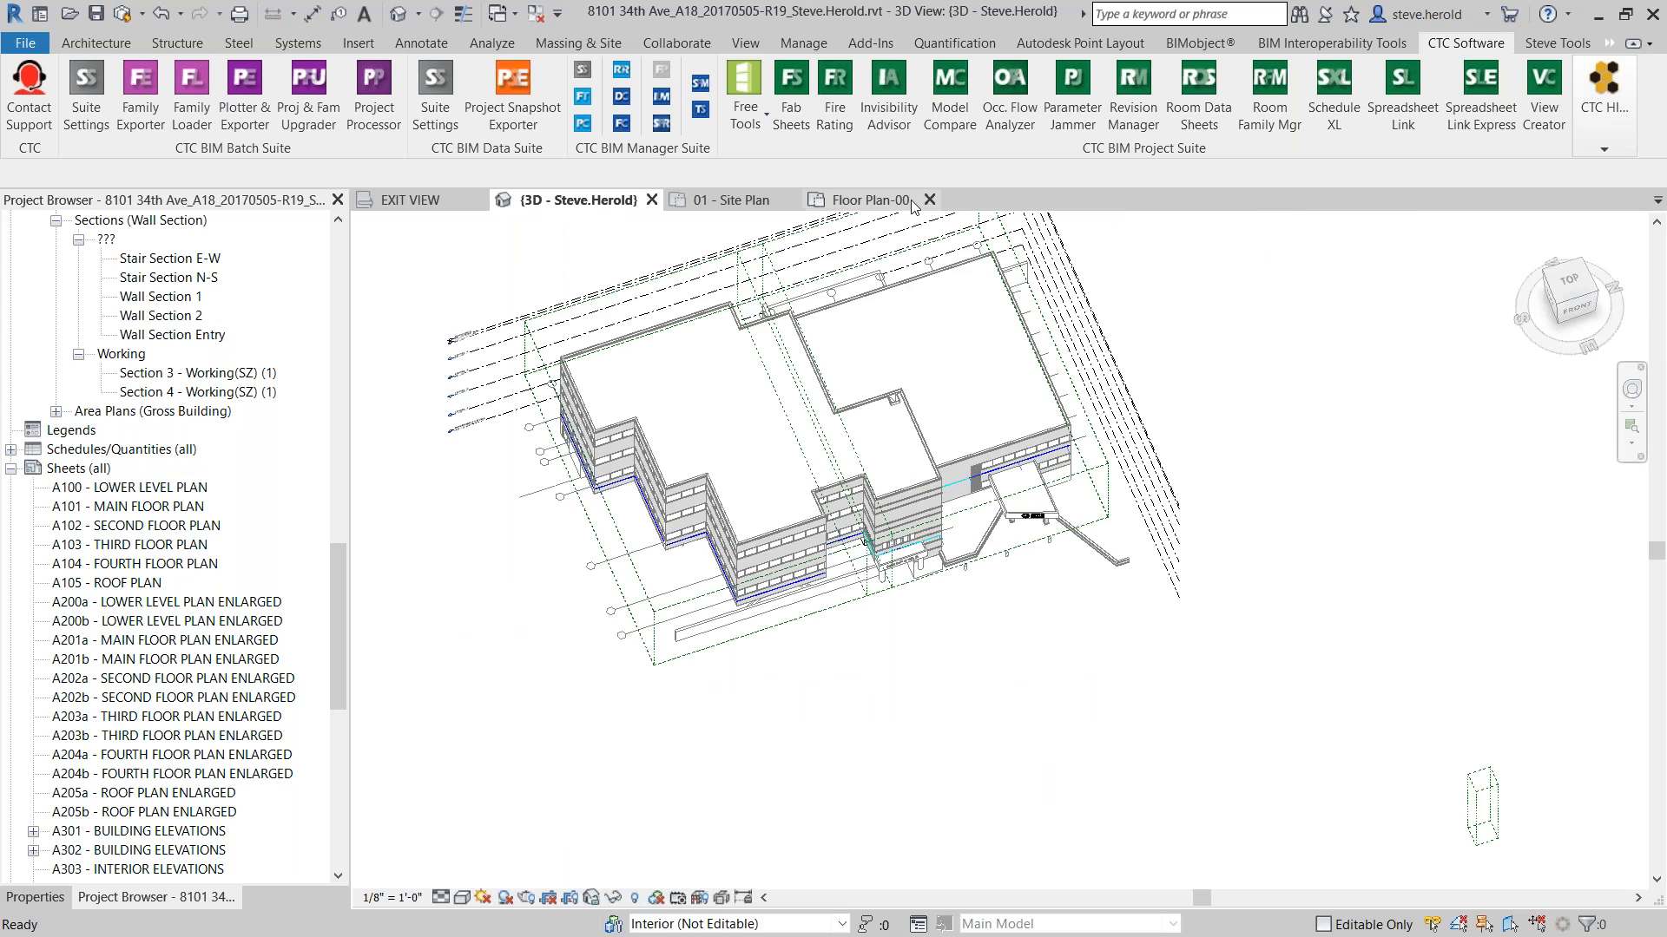
{"action": "left_click", "coordinate": [920, 200]}
{"action": "left_click", "coordinate": [651, 200]}
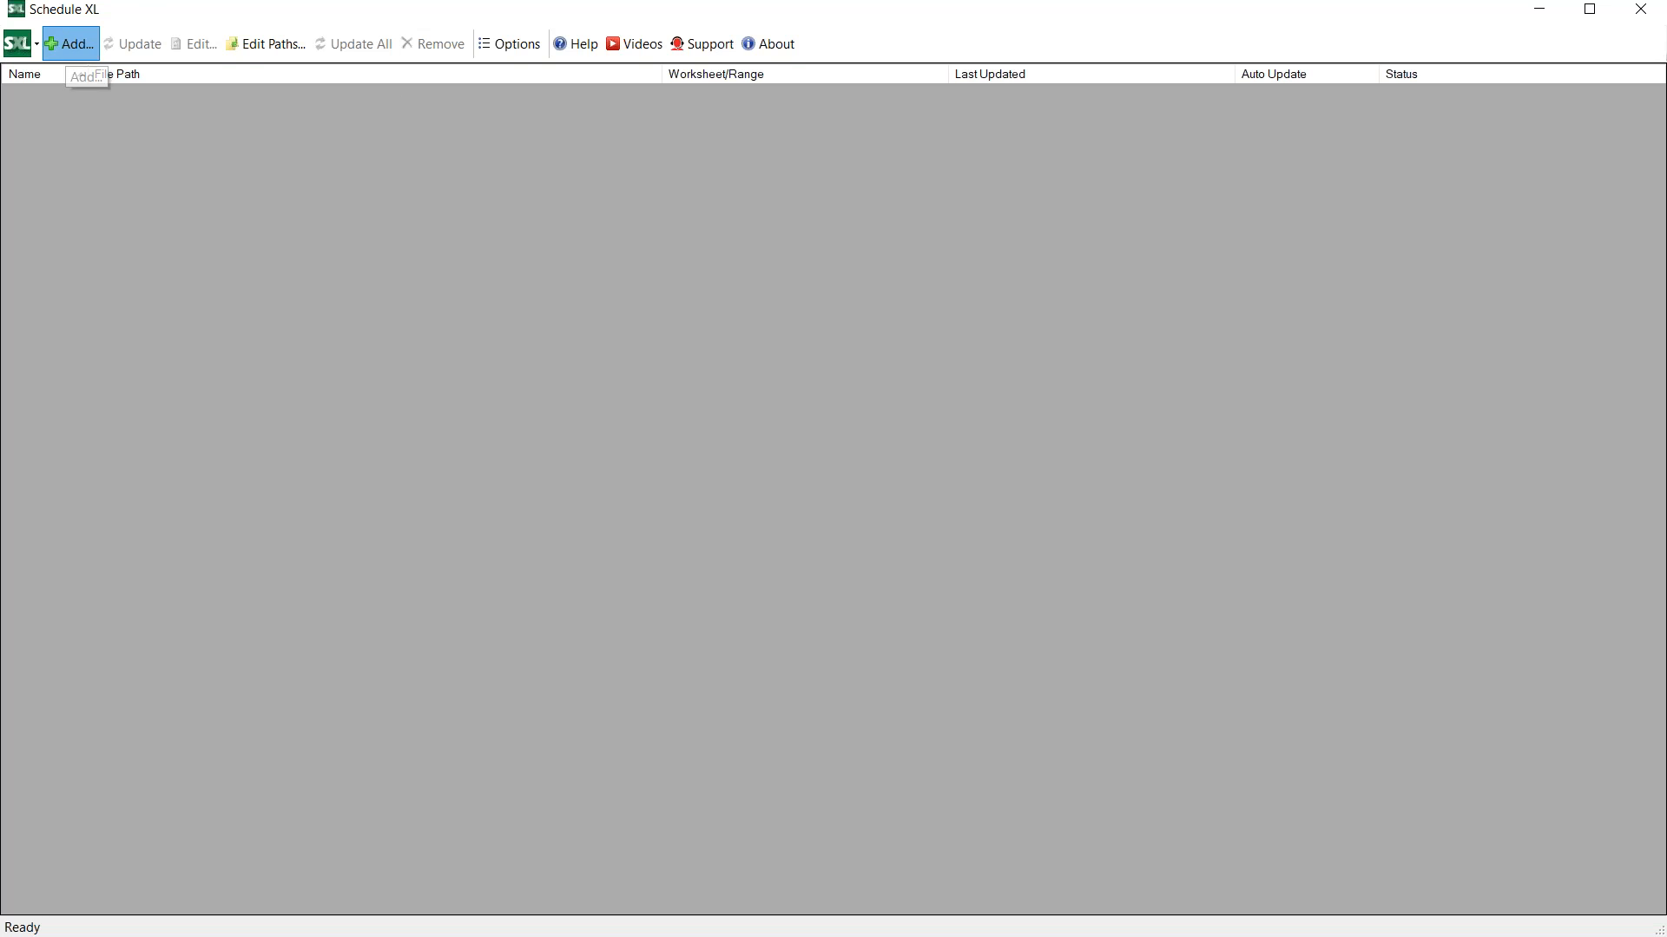
Add a spreadsheet in Schedule XL by loading PANELBOARDS SCHEDULES.xlsx from the RET Settings\Schedule XL folder
{"action": "left_click", "coordinate": [69, 44]}
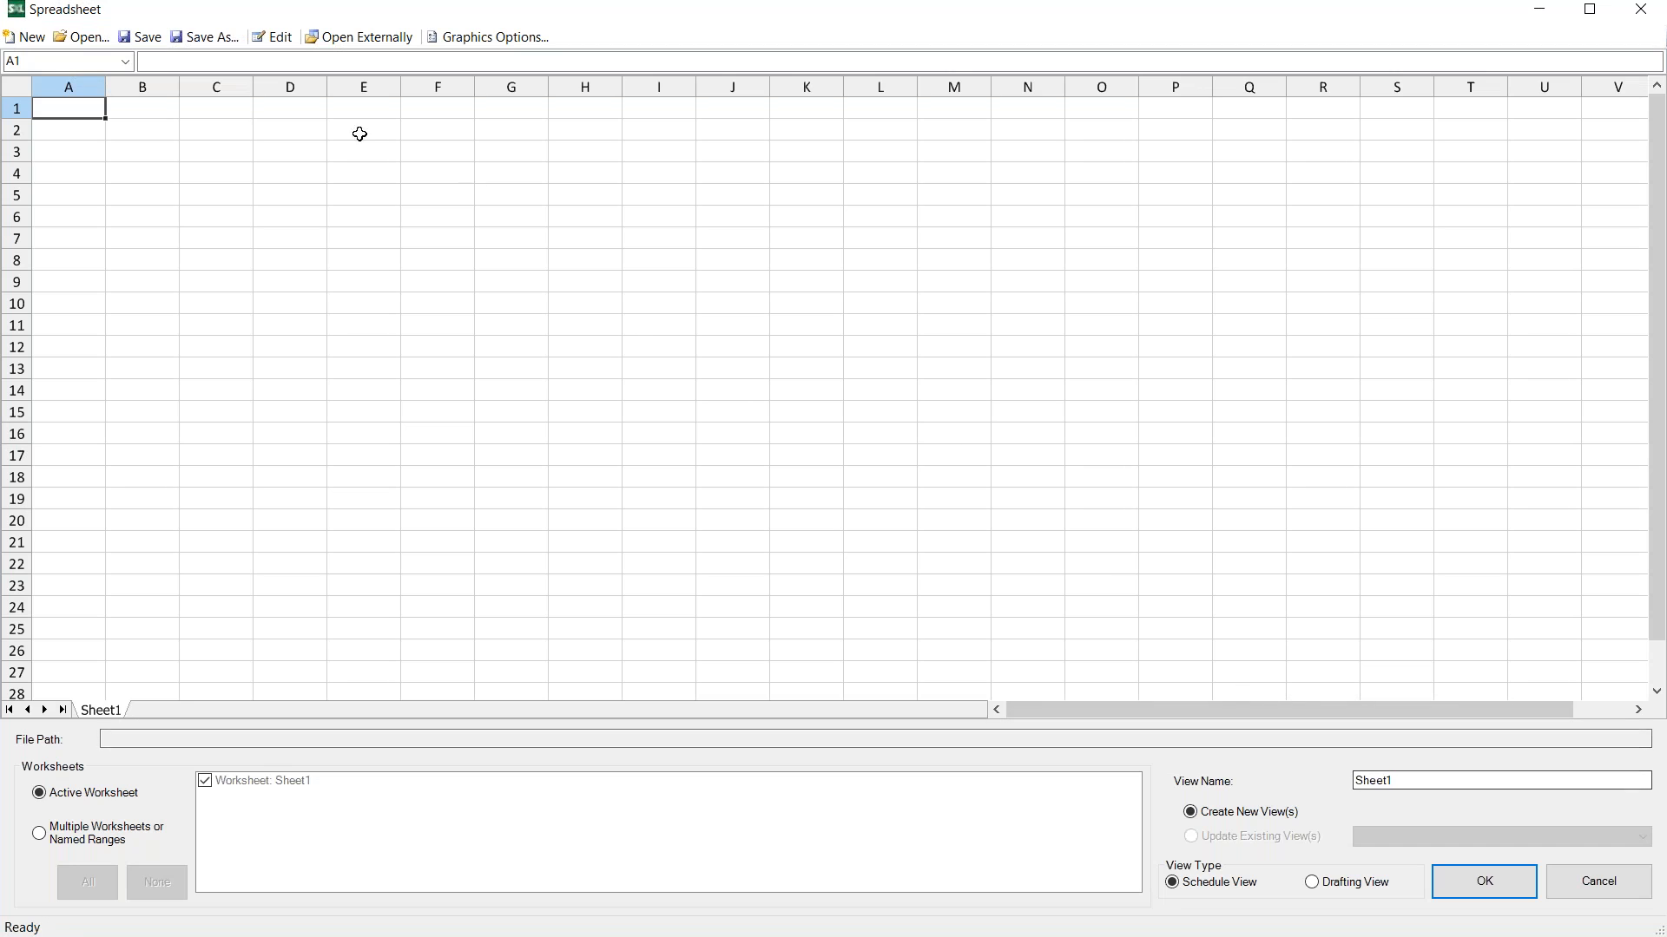
{"action": "left_click", "coordinate": [82, 37]}
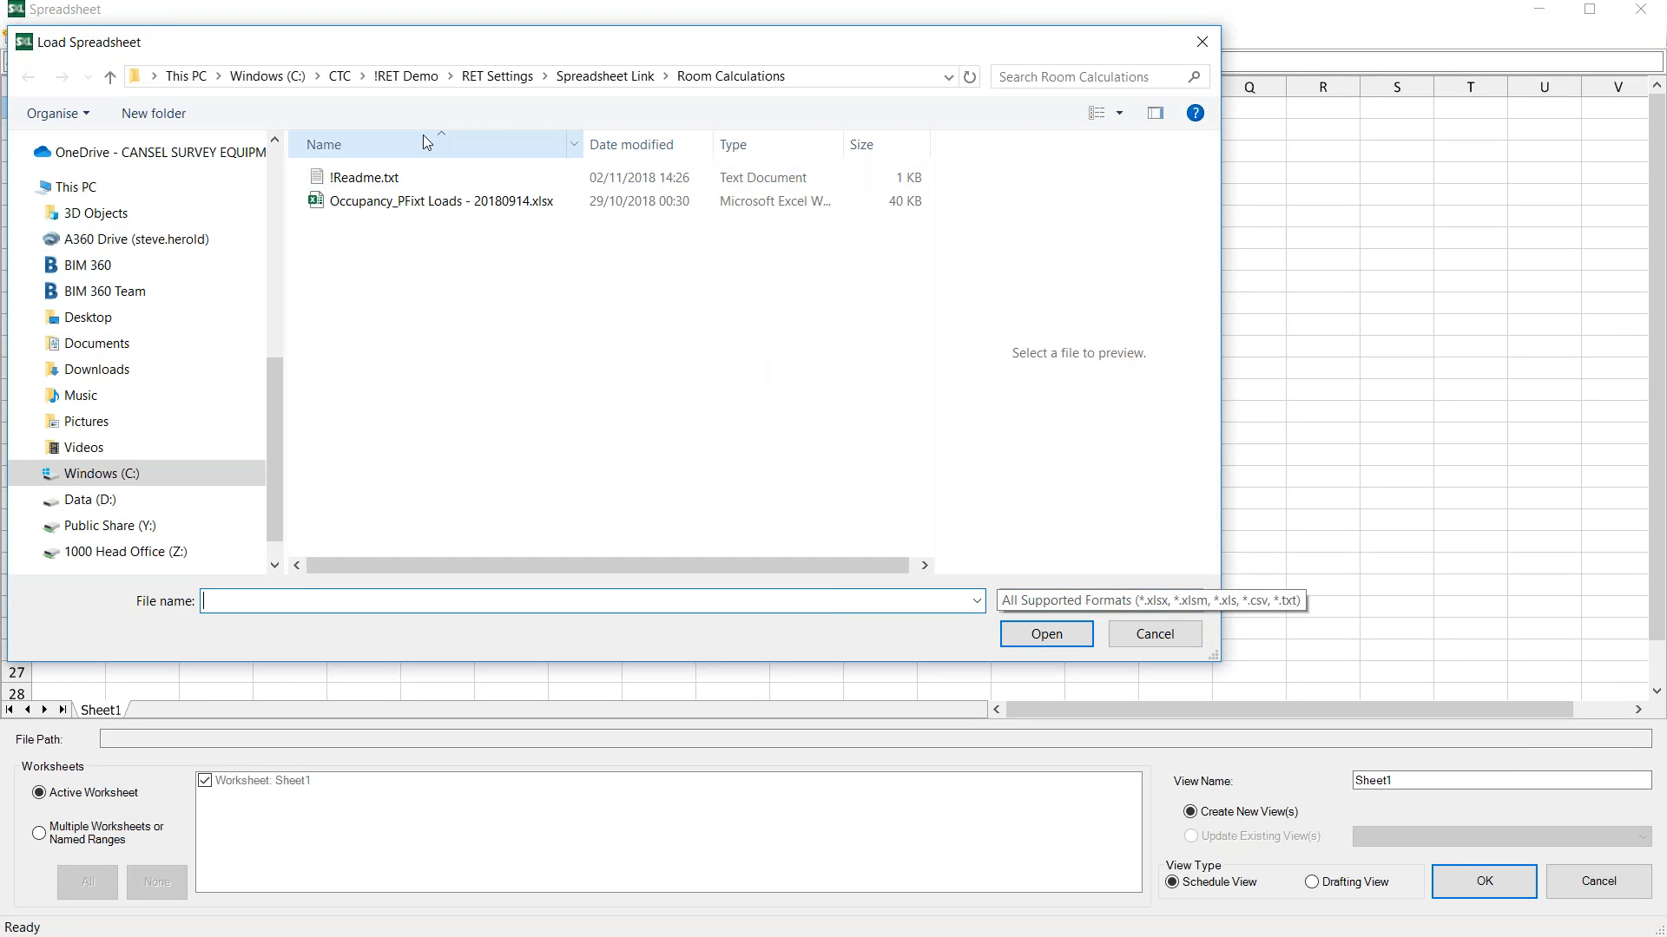
{"action": "left_click", "coordinate": [605, 75]}
{"action": "left_click", "coordinate": [493, 76]}
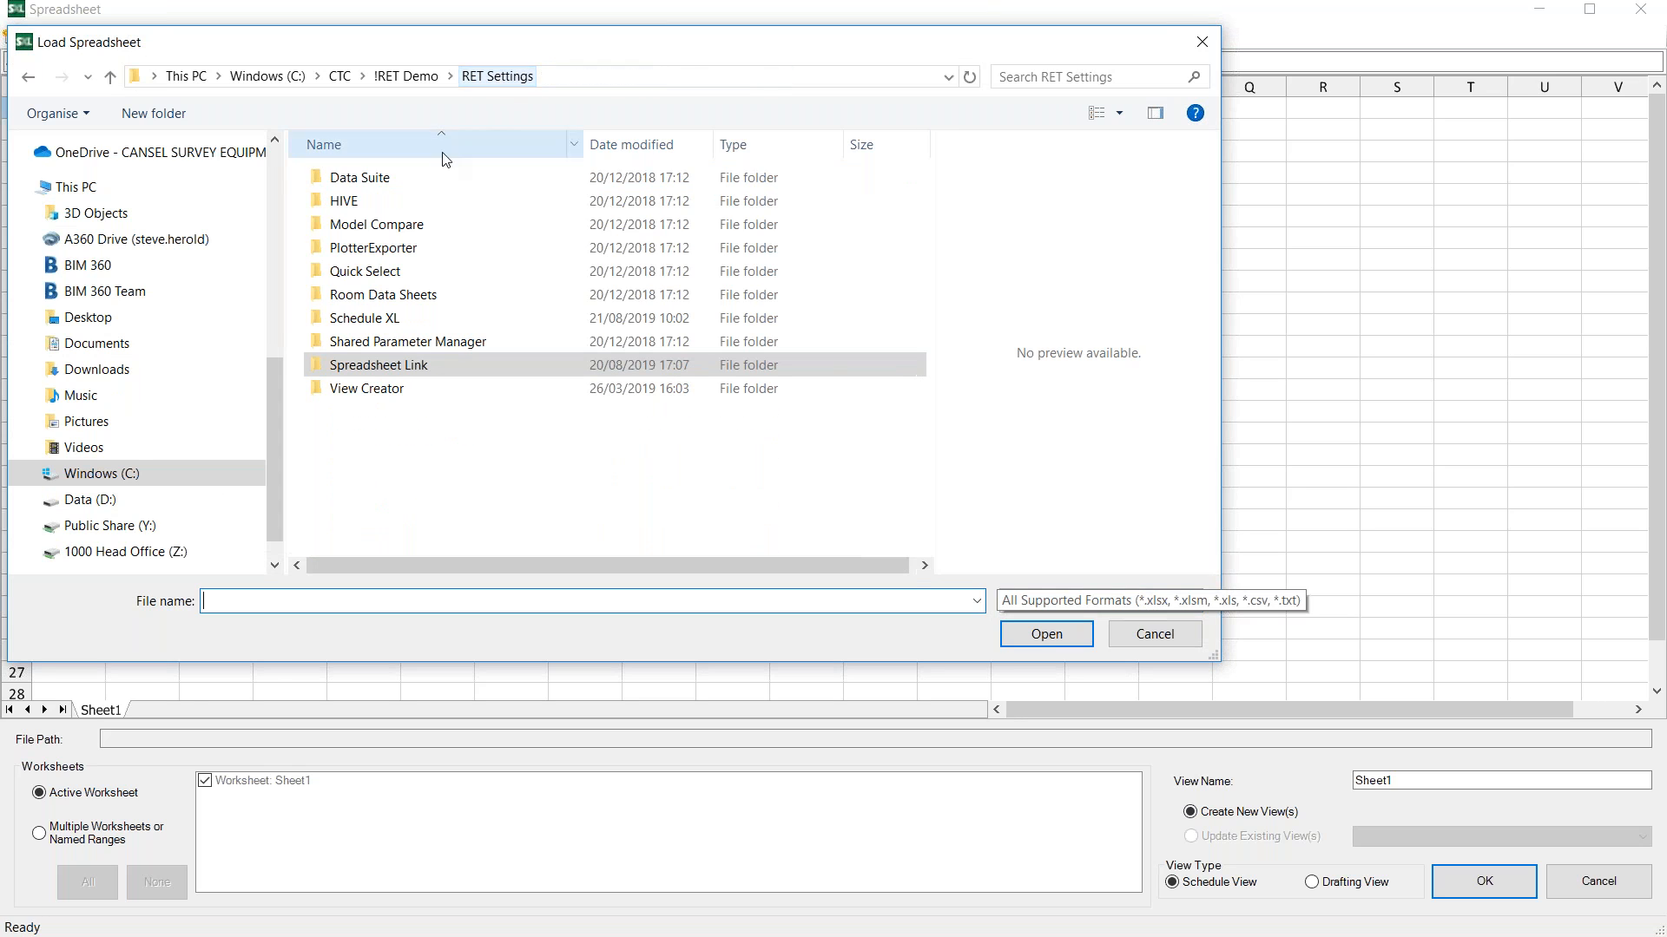
{"action": "double_click", "coordinate": [401, 318]}
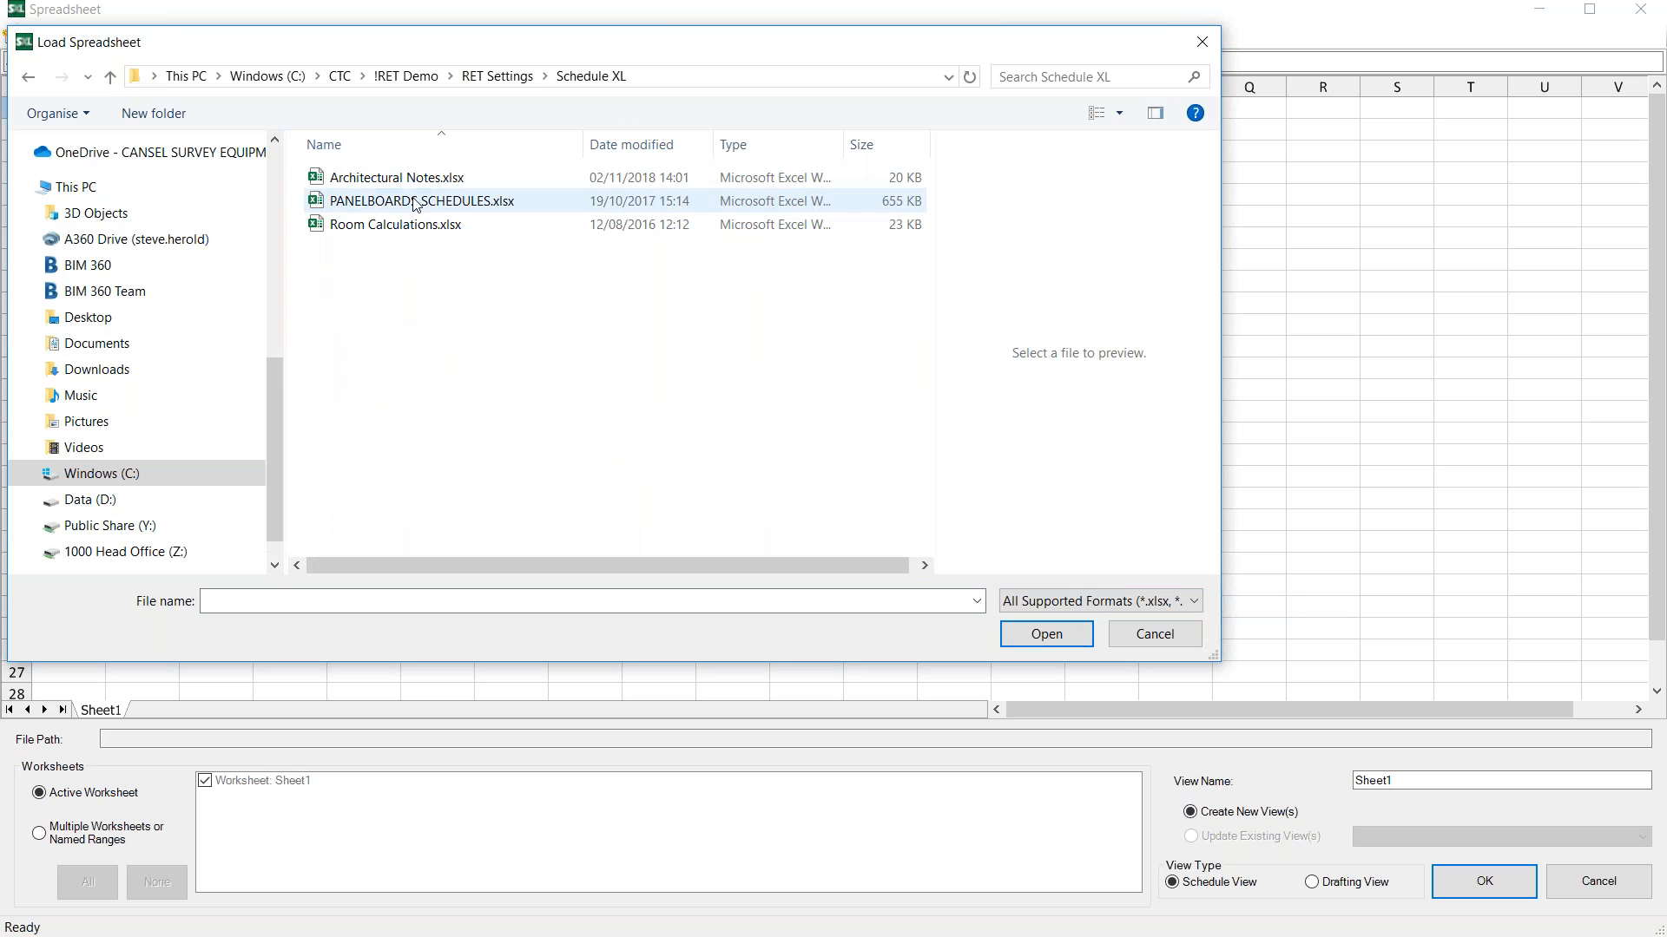
{"action": "left_click", "coordinate": [416, 203]}
{"action": "left_click", "coordinate": [1046, 634]}
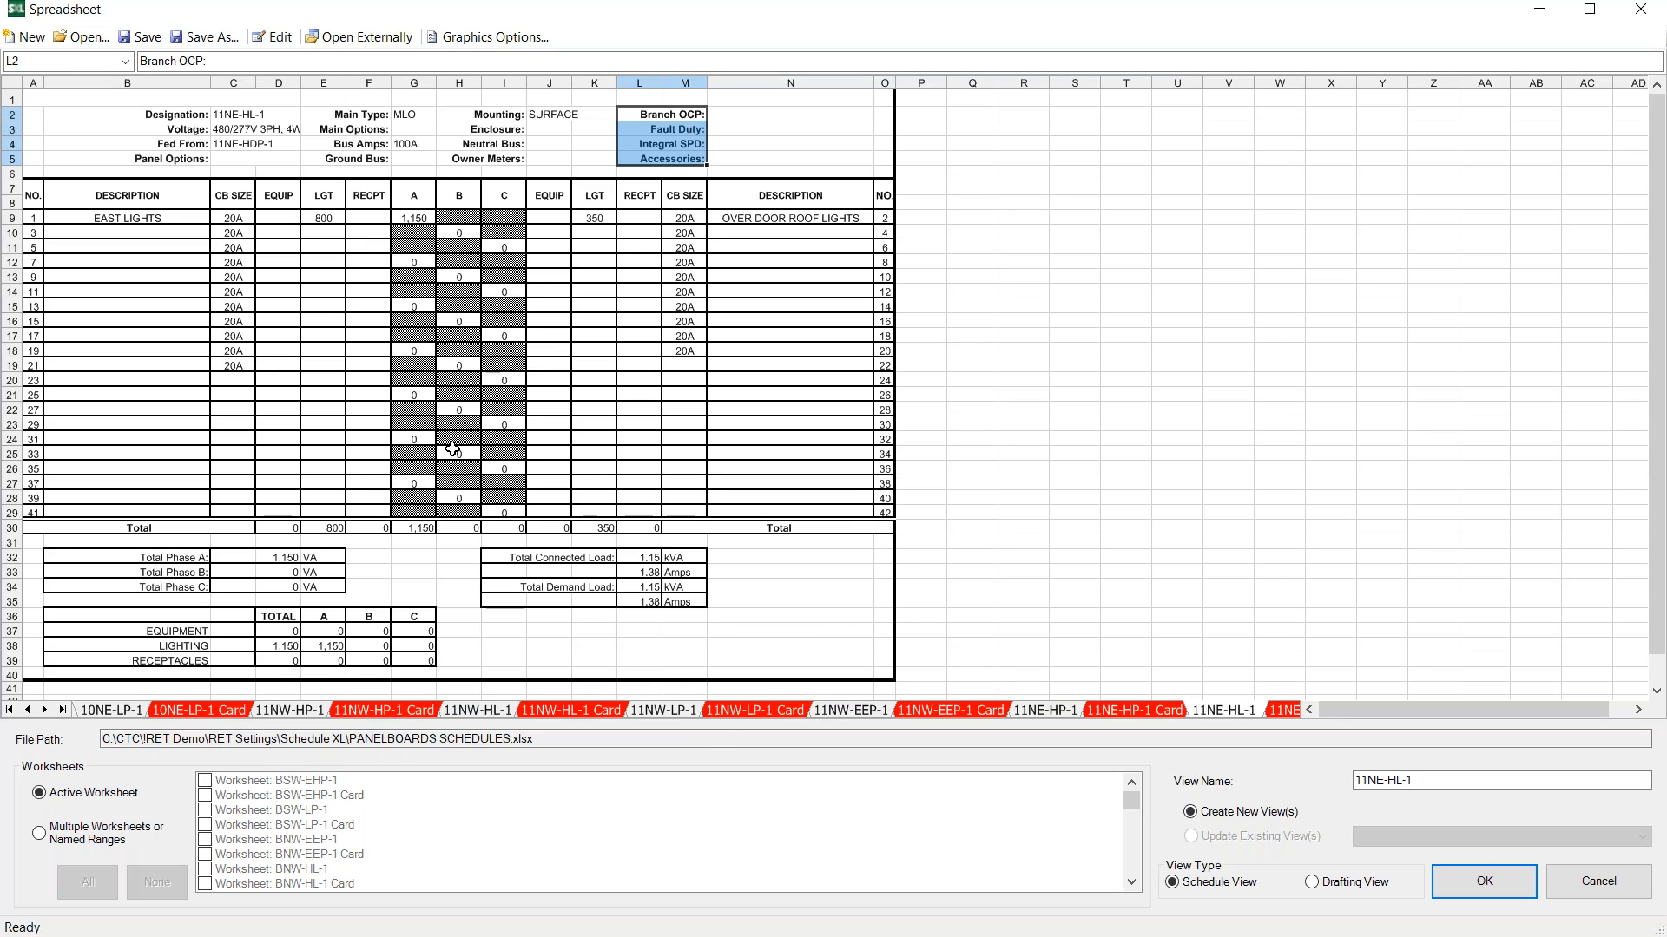
Examine the workbook's panel worksheets from 10NE-LP-1 through 11NE-HP-1
{"action": "left_click", "coordinate": [112, 714]}
{"action": "left_click", "coordinate": [196, 712]}
{"action": "left_click", "coordinate": [289, 712]}
{"action": "left_click", "coordinate": [383, 712]}
{"action": "left_click", "coordinate": [477, 711]}
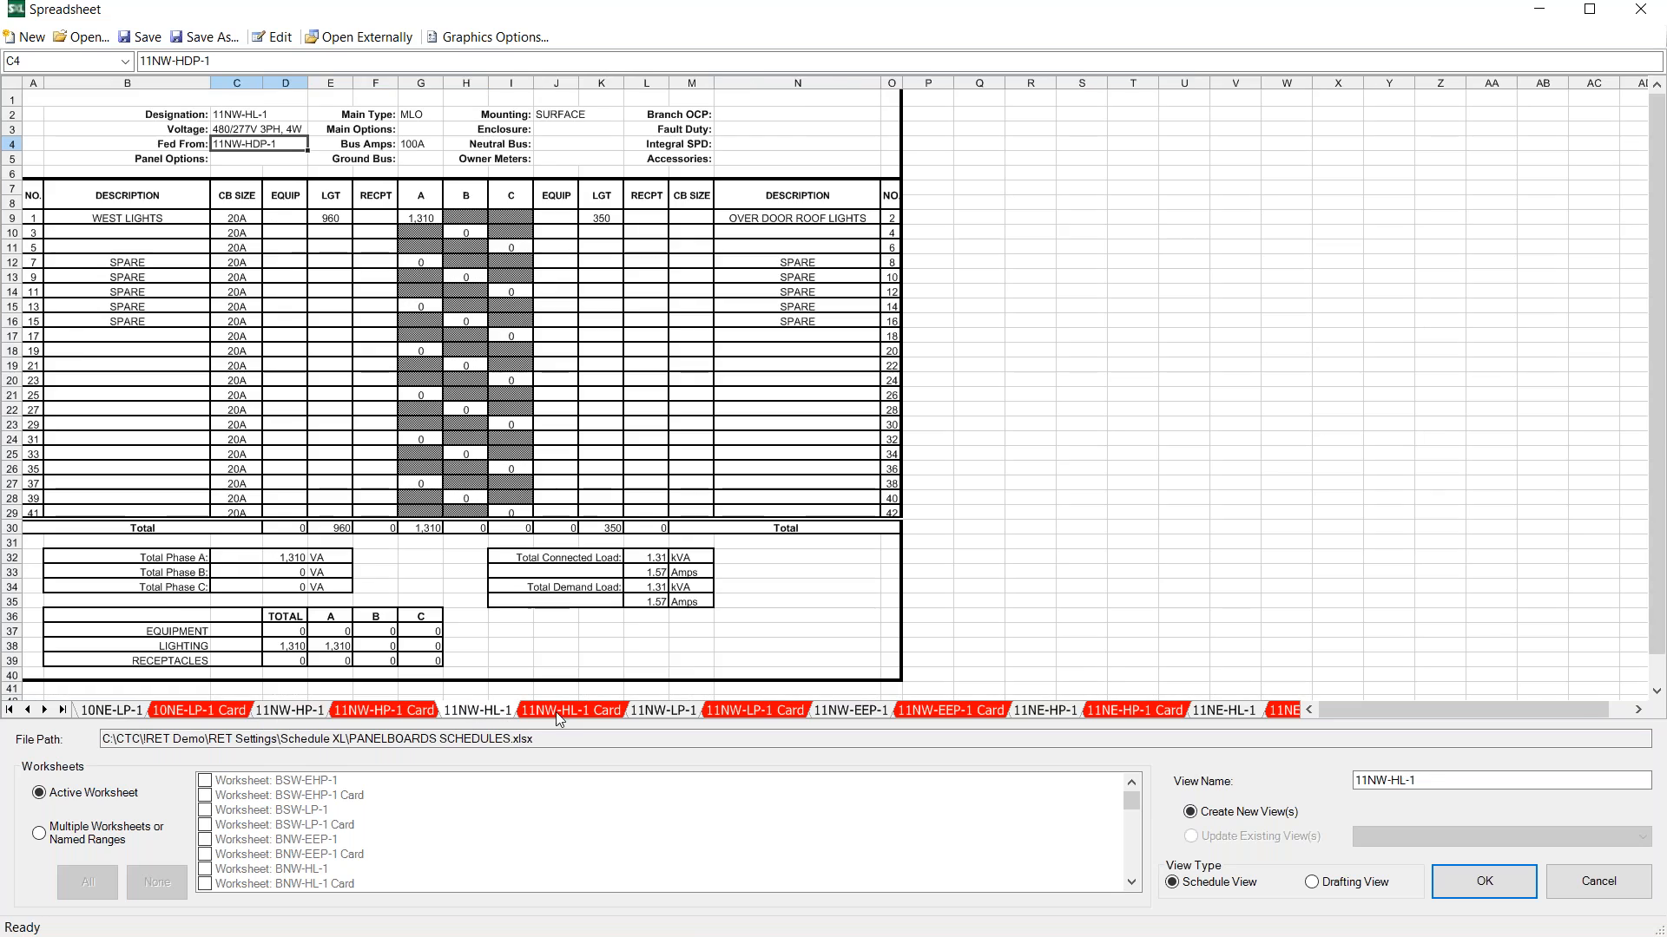
{"action": "left_click", "coordinate": [570, 711]}
{"action": "left_click", "coordinate": [664, 712]}
{"action": "left_click", "coordinate": [757, 711]}
{"action": "left_click", "coordinate": [842, 712]}
{"action": "left_click", "coordinate": [922, 711]}
{"action": "left_click", "coordinate": [1057, 715]}
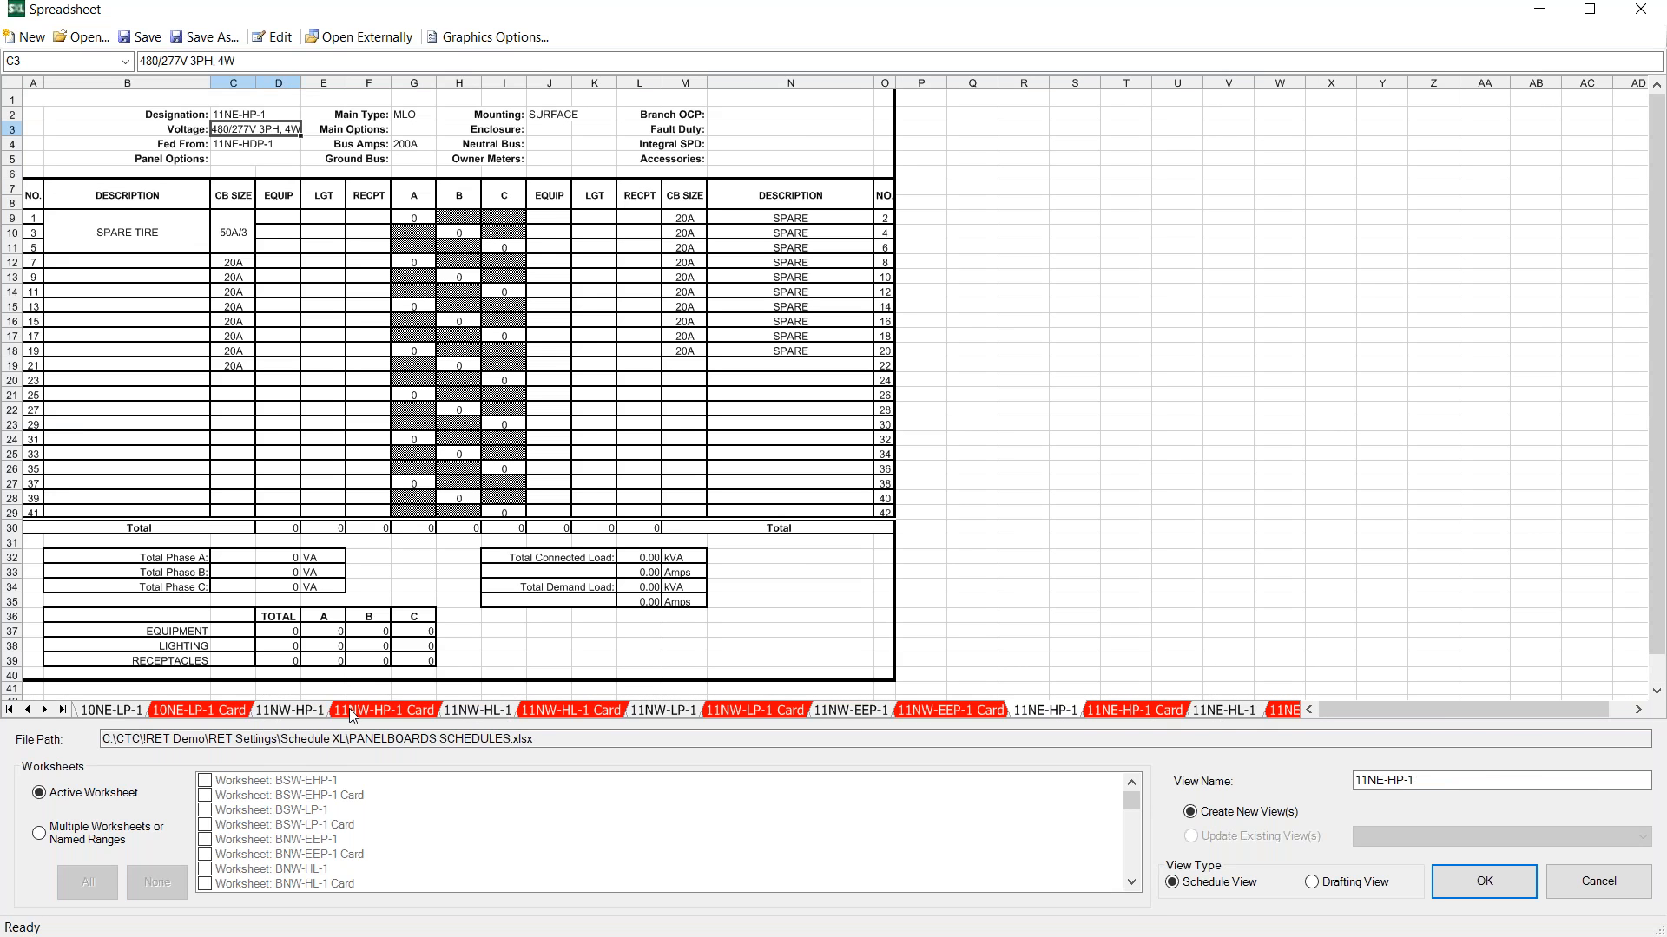
Create a new schedule view from the 11NE-LP-1 worksheet and close Schedule XL
{"action": "left_click", "coordinate": [61, 711]}
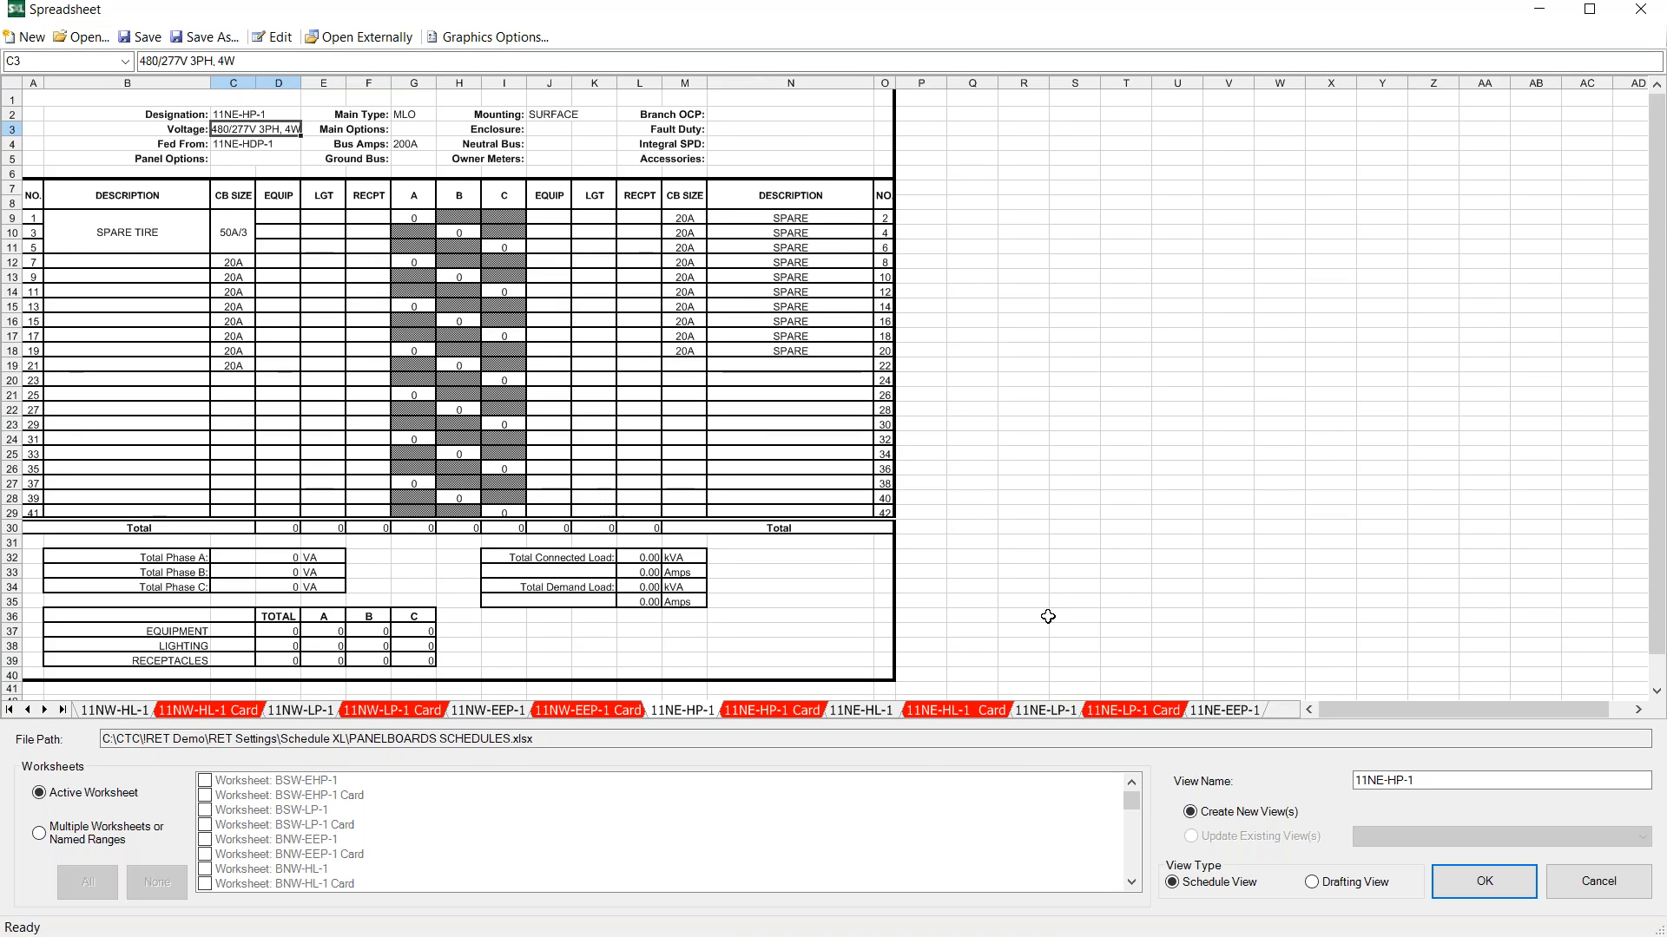
{"action": "left_click", "coordinate": [1047, 711]}
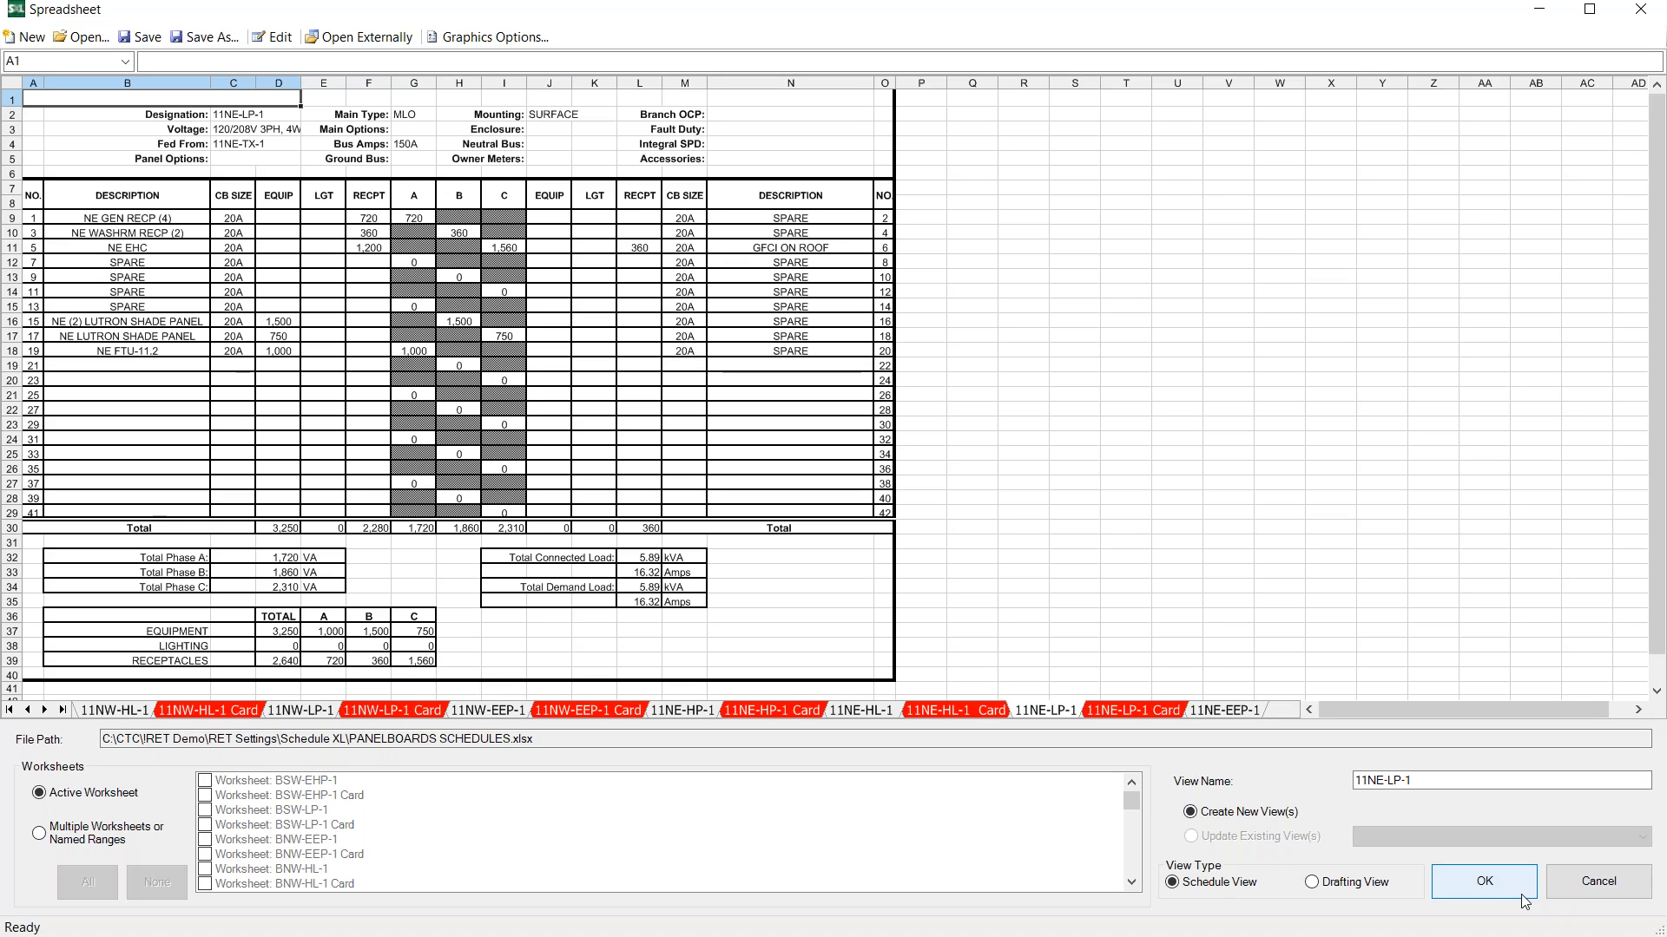
{"action": "left_click", "coordinate": [1485, 881]}
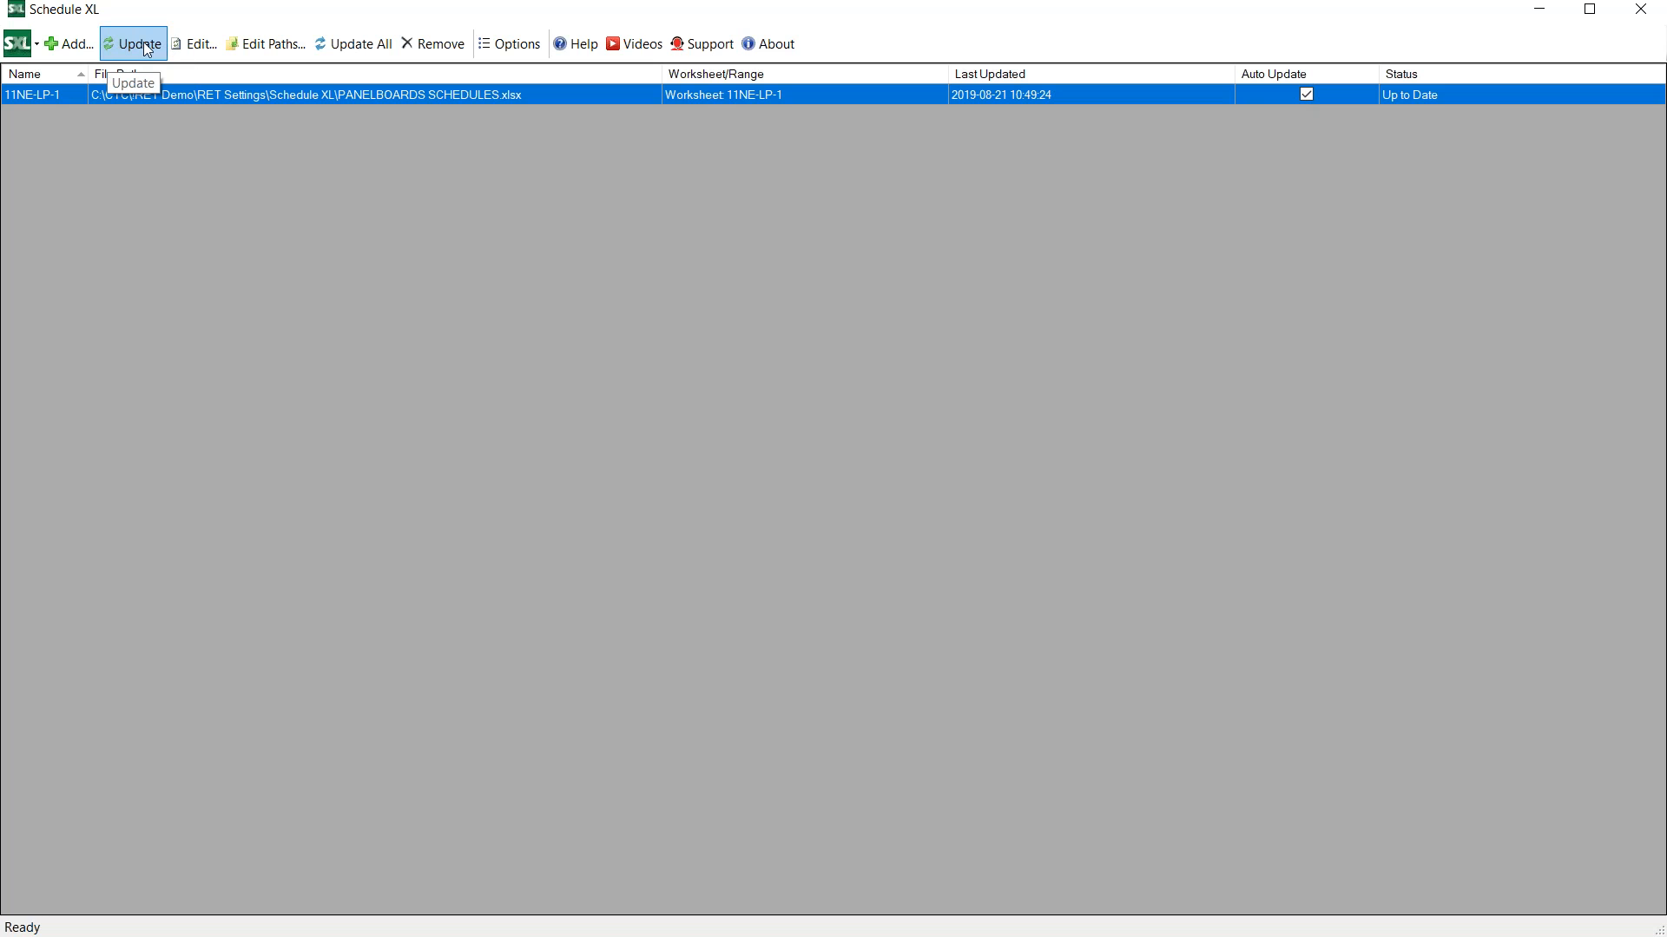
{"action": "left_click", "coordinate": [1539, 10]}
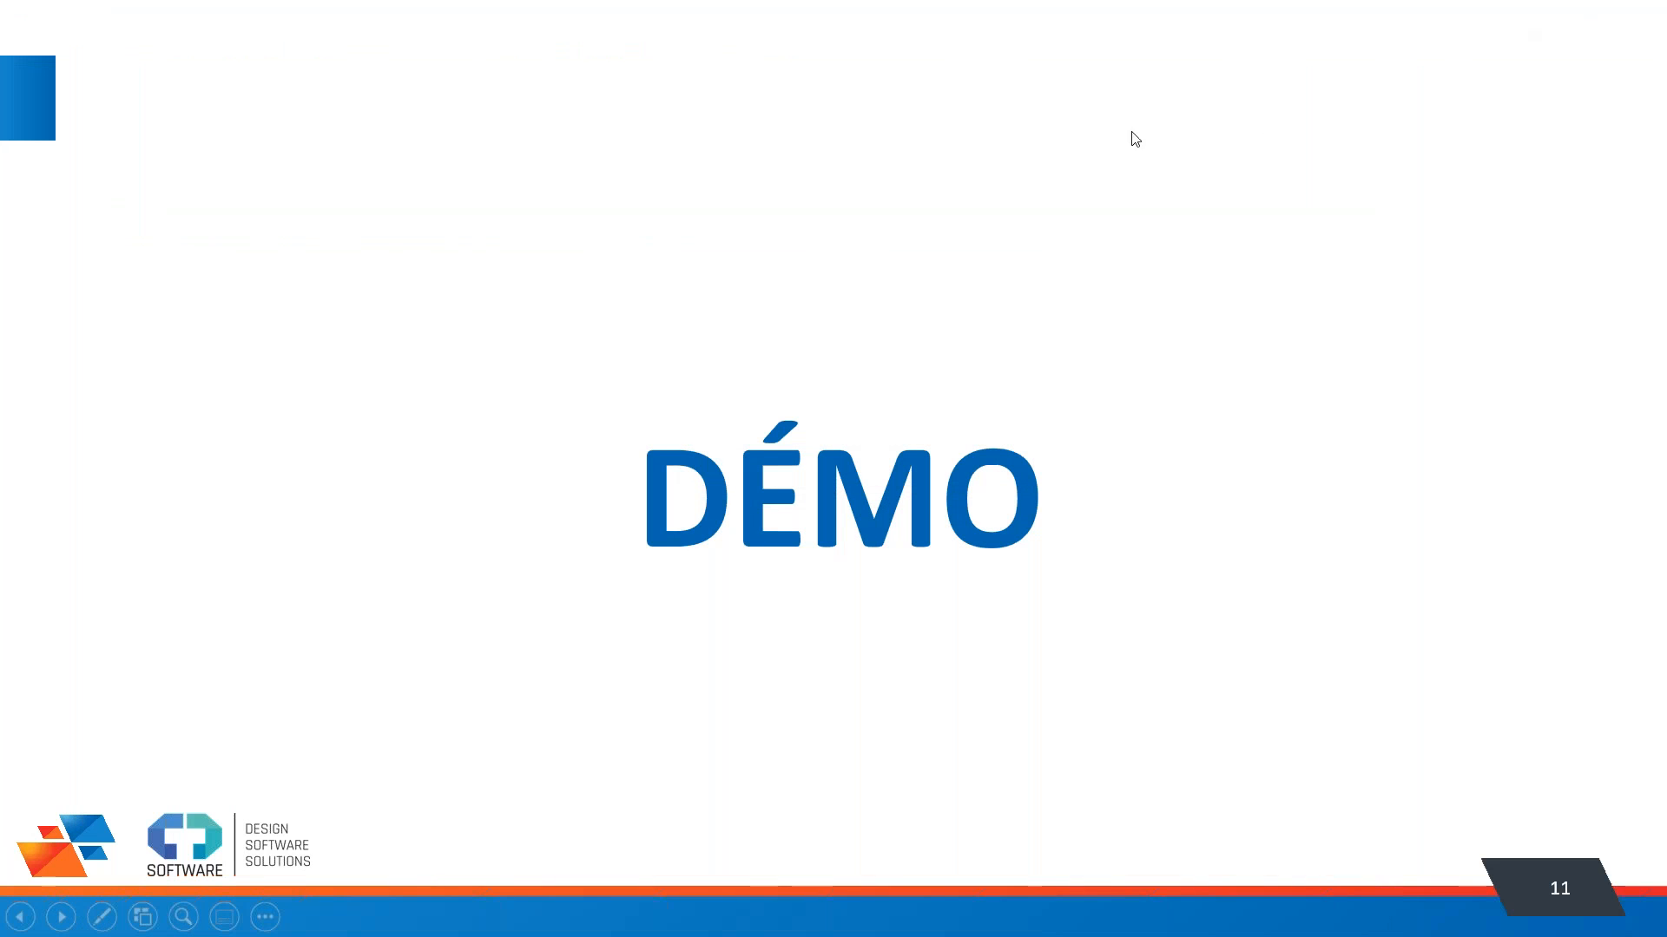
{"action": "key", "text": "alt+Tab"}
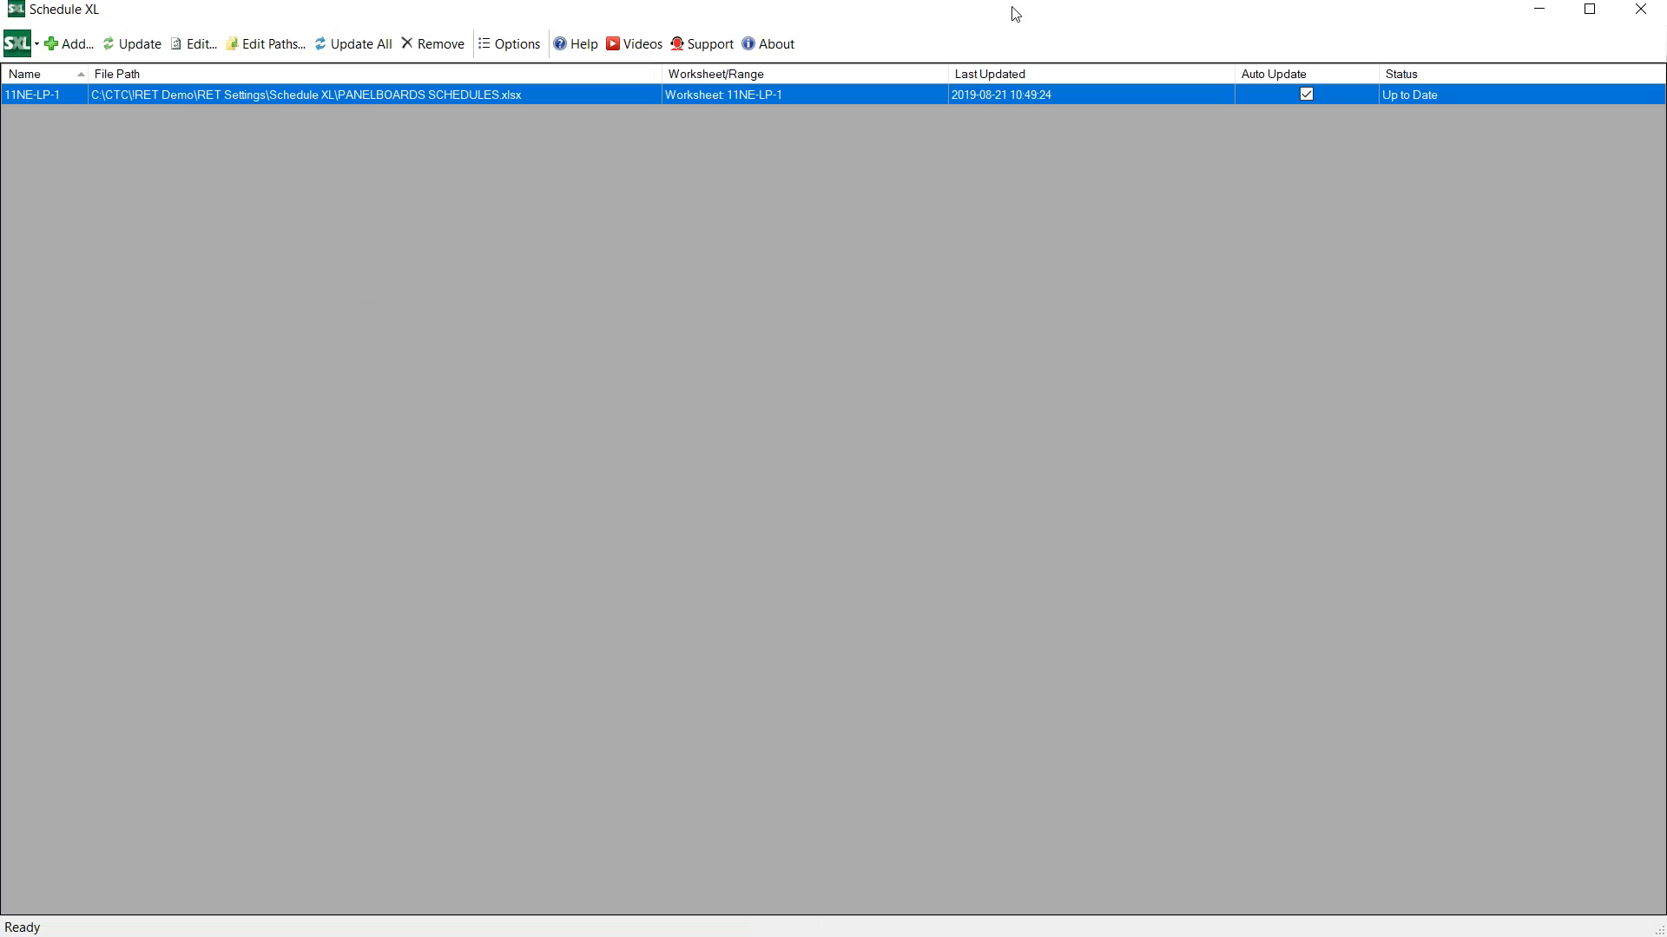
{"action": "left_click", "coordinate": [1660, 19]}
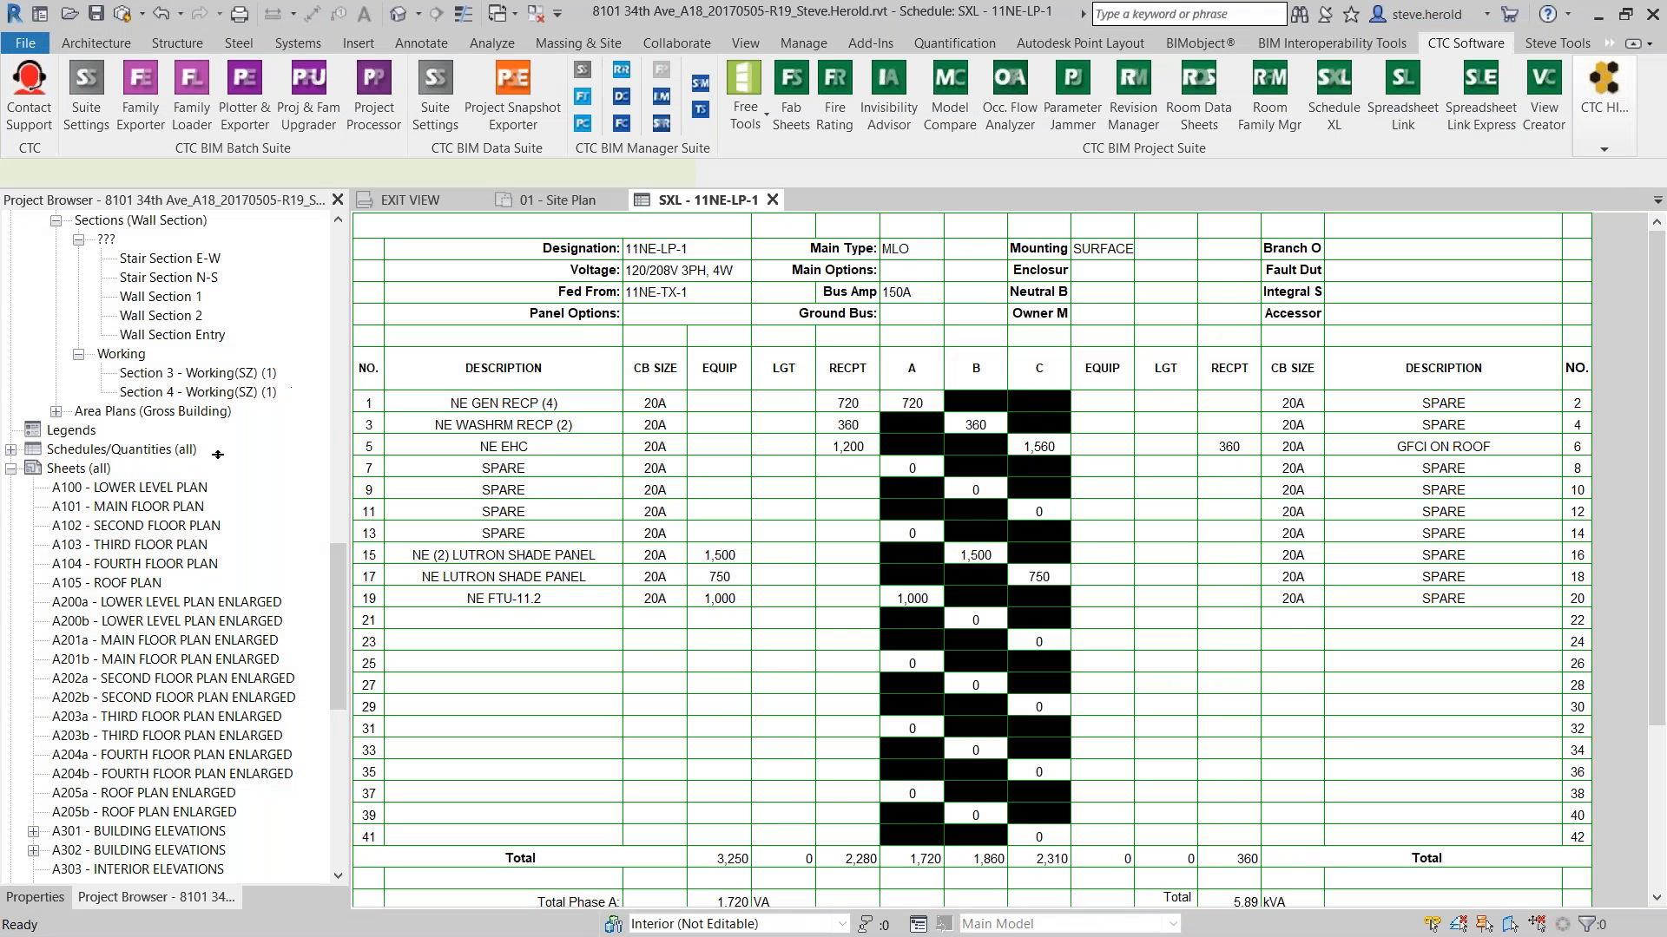
Review the imported panel schedule and locate SXL - 11NE-LP-1 among the project's Schedules/Quantities
{"action": "scroll", "coordinate": [689, 392], "scroll_direction": "down", "scroll_amount": 4}
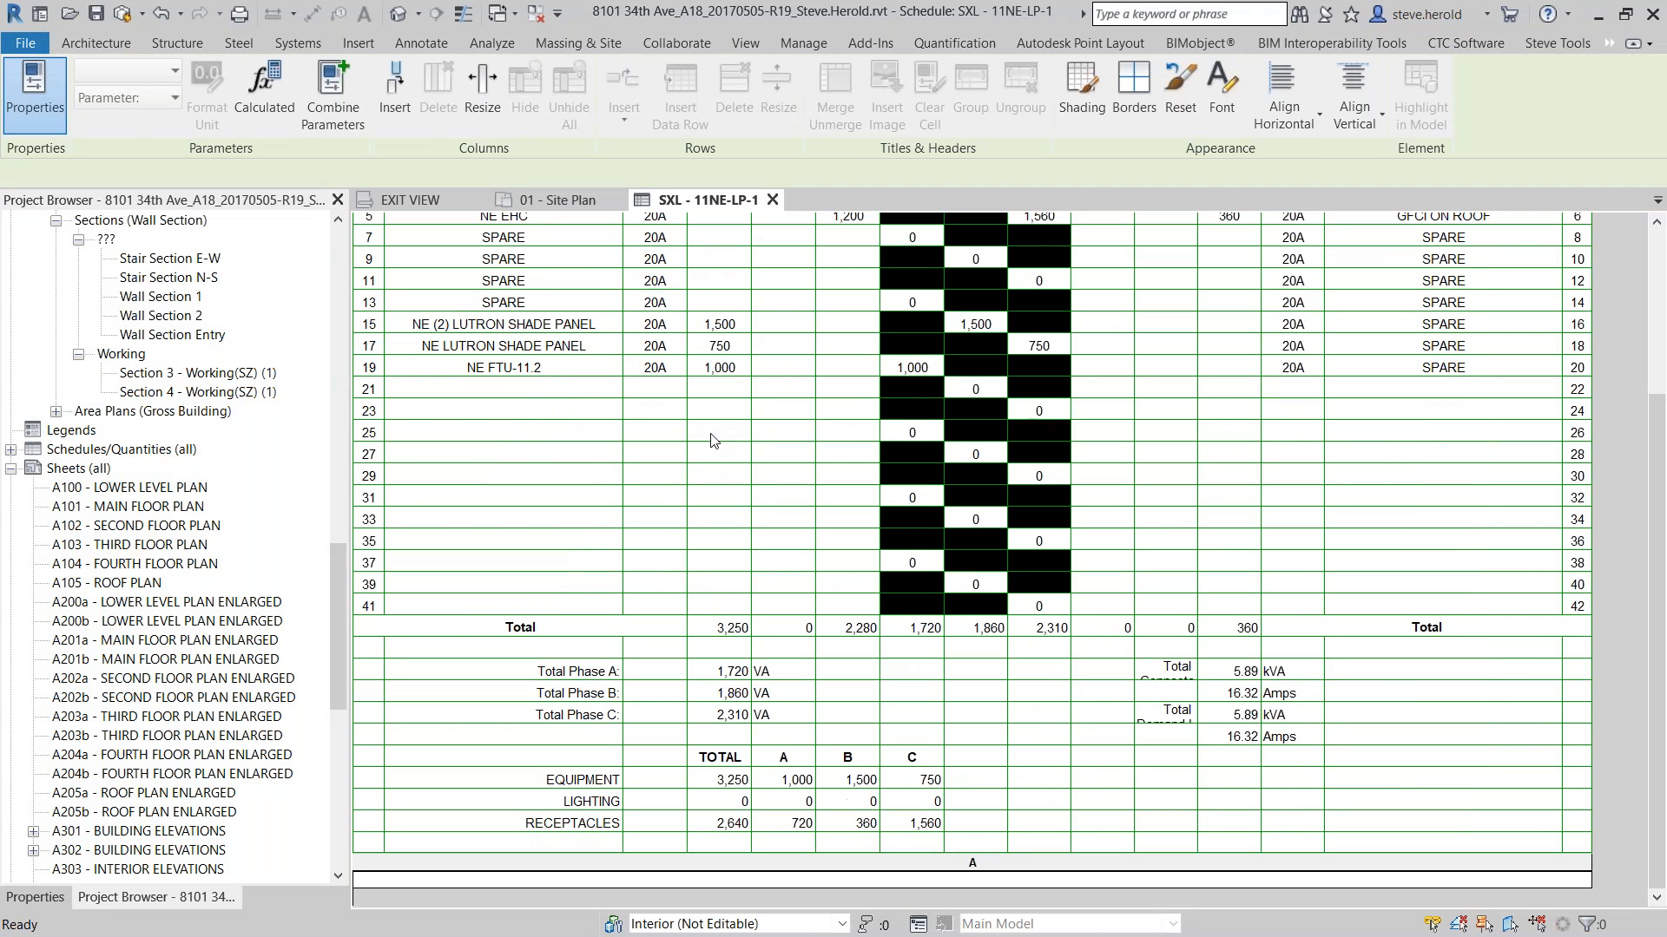
{"action": "scroll", "coordinate": [760, 484], "scroll_direction": "up", "scroll_amount": 4}
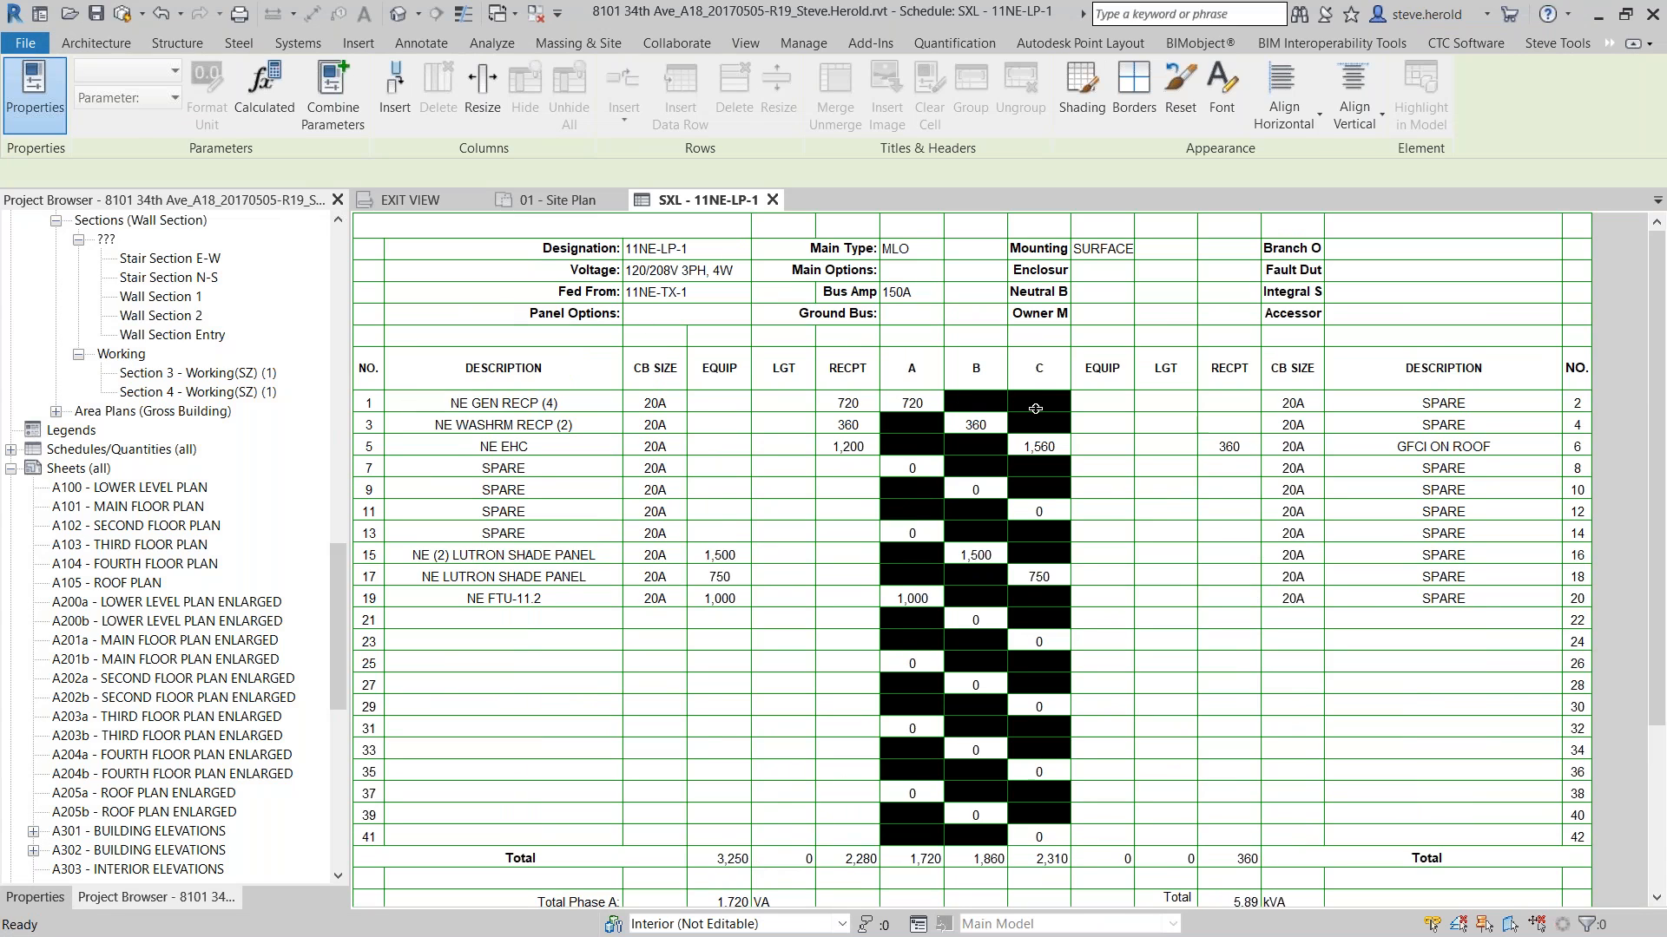
{"action": "scroll", "coordinate": [1035, 408], "scroll_direction": "down", "scroll_amount": 4}
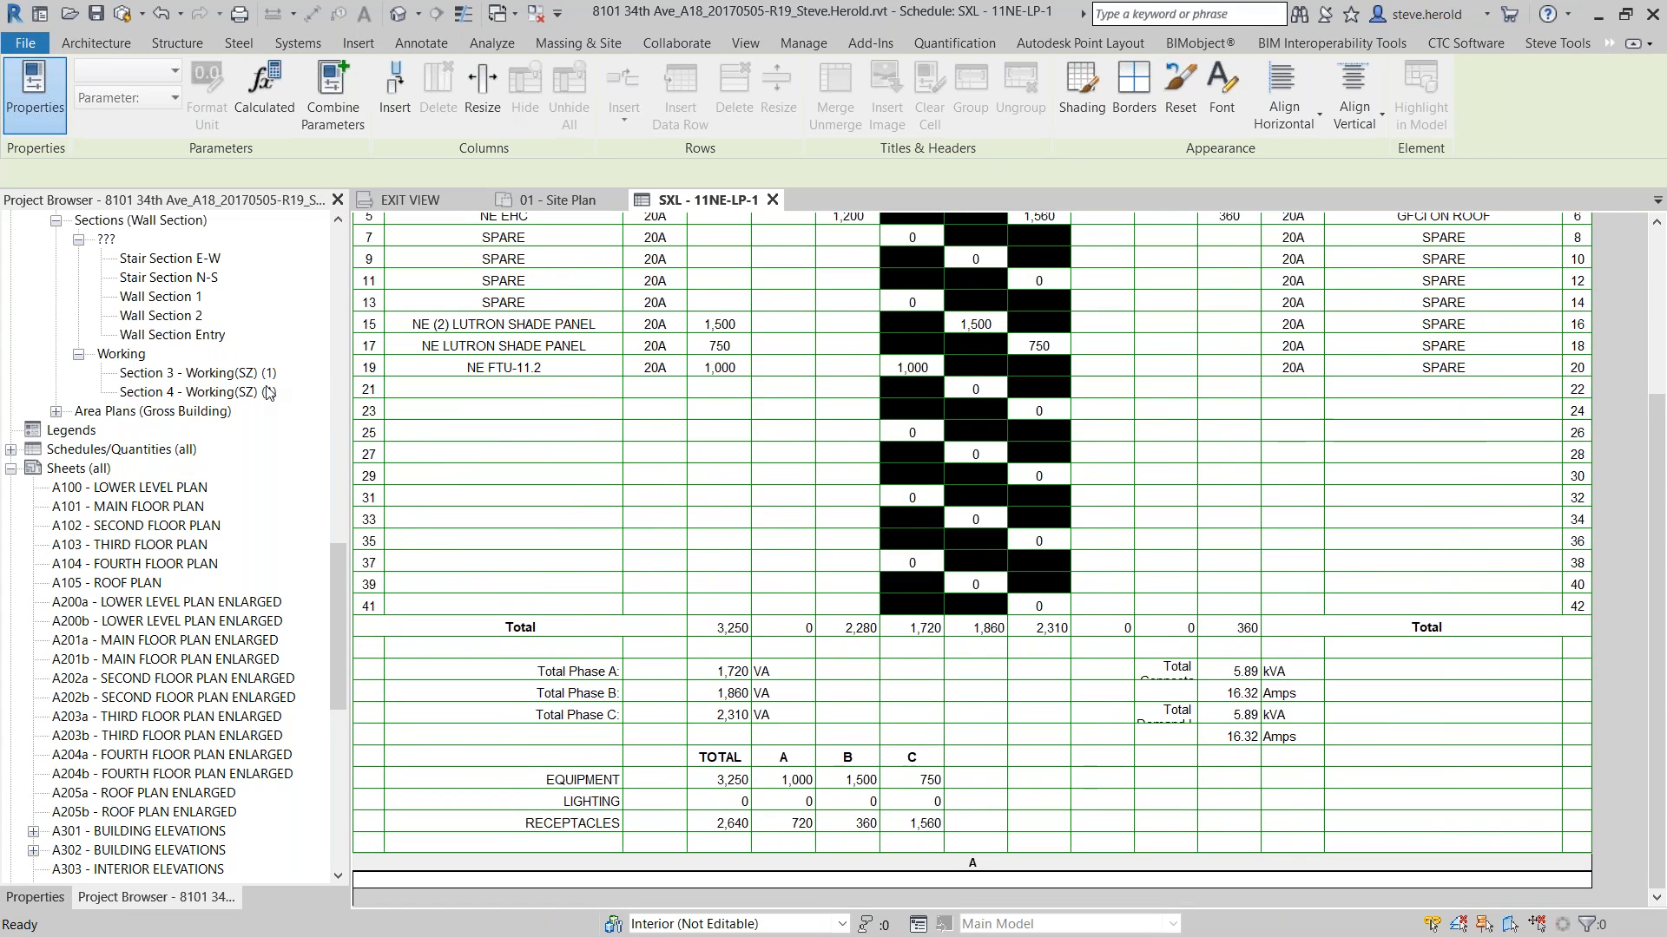
{"action": "scroll", "coordinate": [146, 451], "scroll_direction": "up", "scroll_amount": 1}
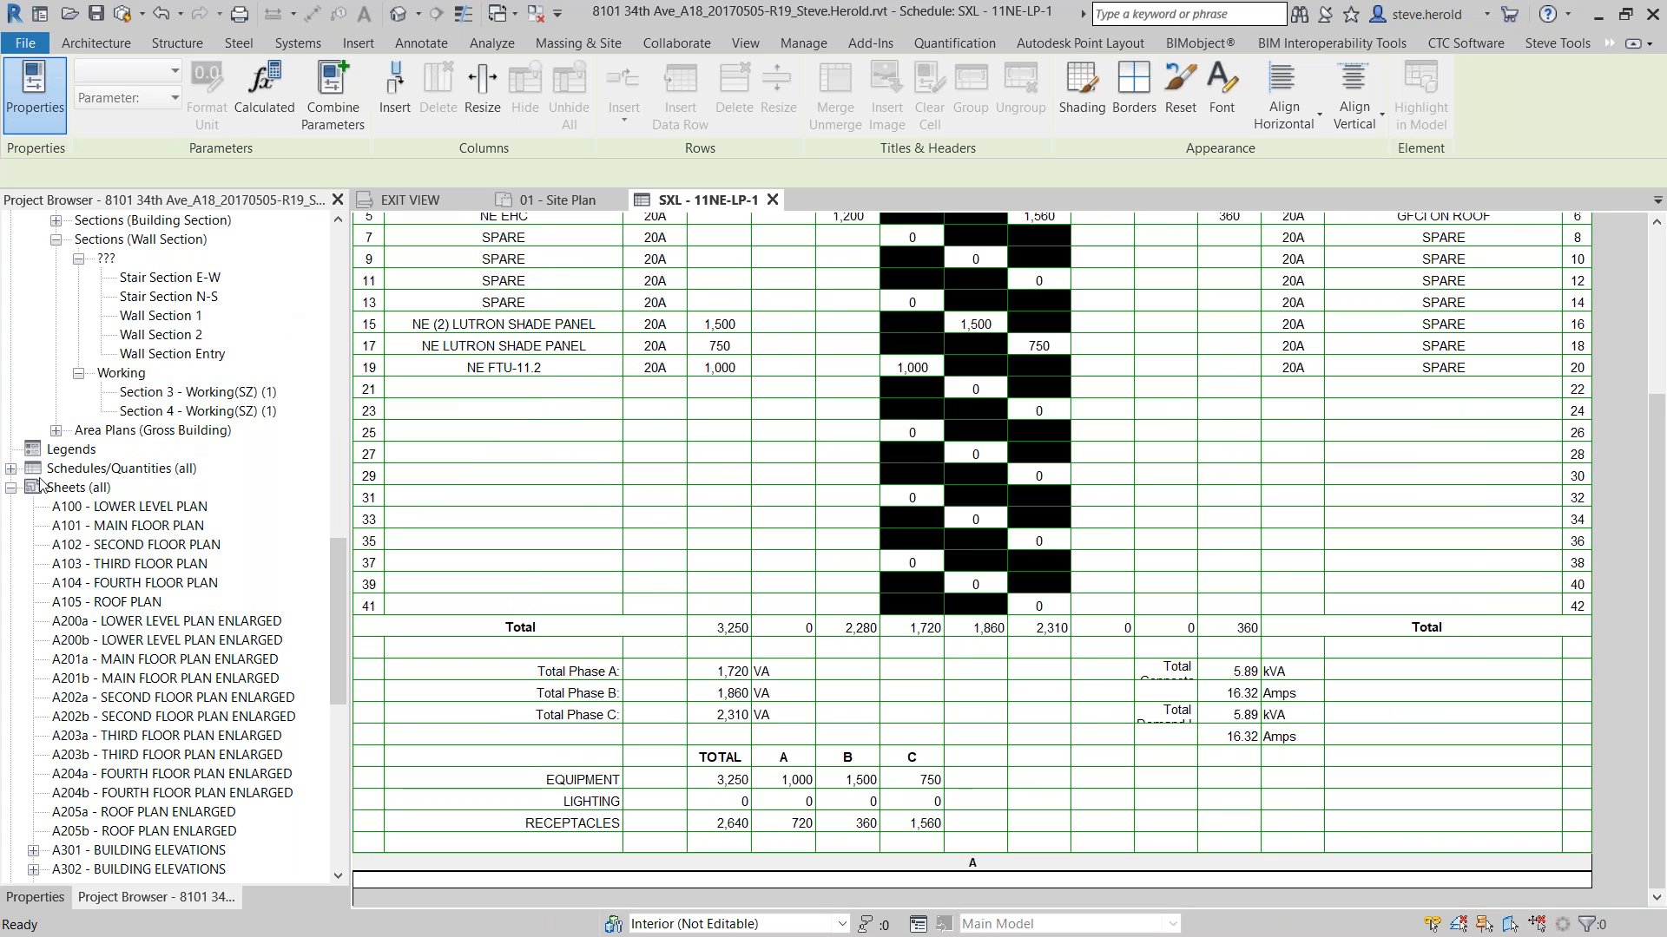
{"action": "scroll", "coordinate": [227, 450], "scroll_direction": "up", "scroll_amount": 1}
{"action": "scroll", "coordinate": [134, 530], "scroll_direction": "down", "scroll_amount": 4}
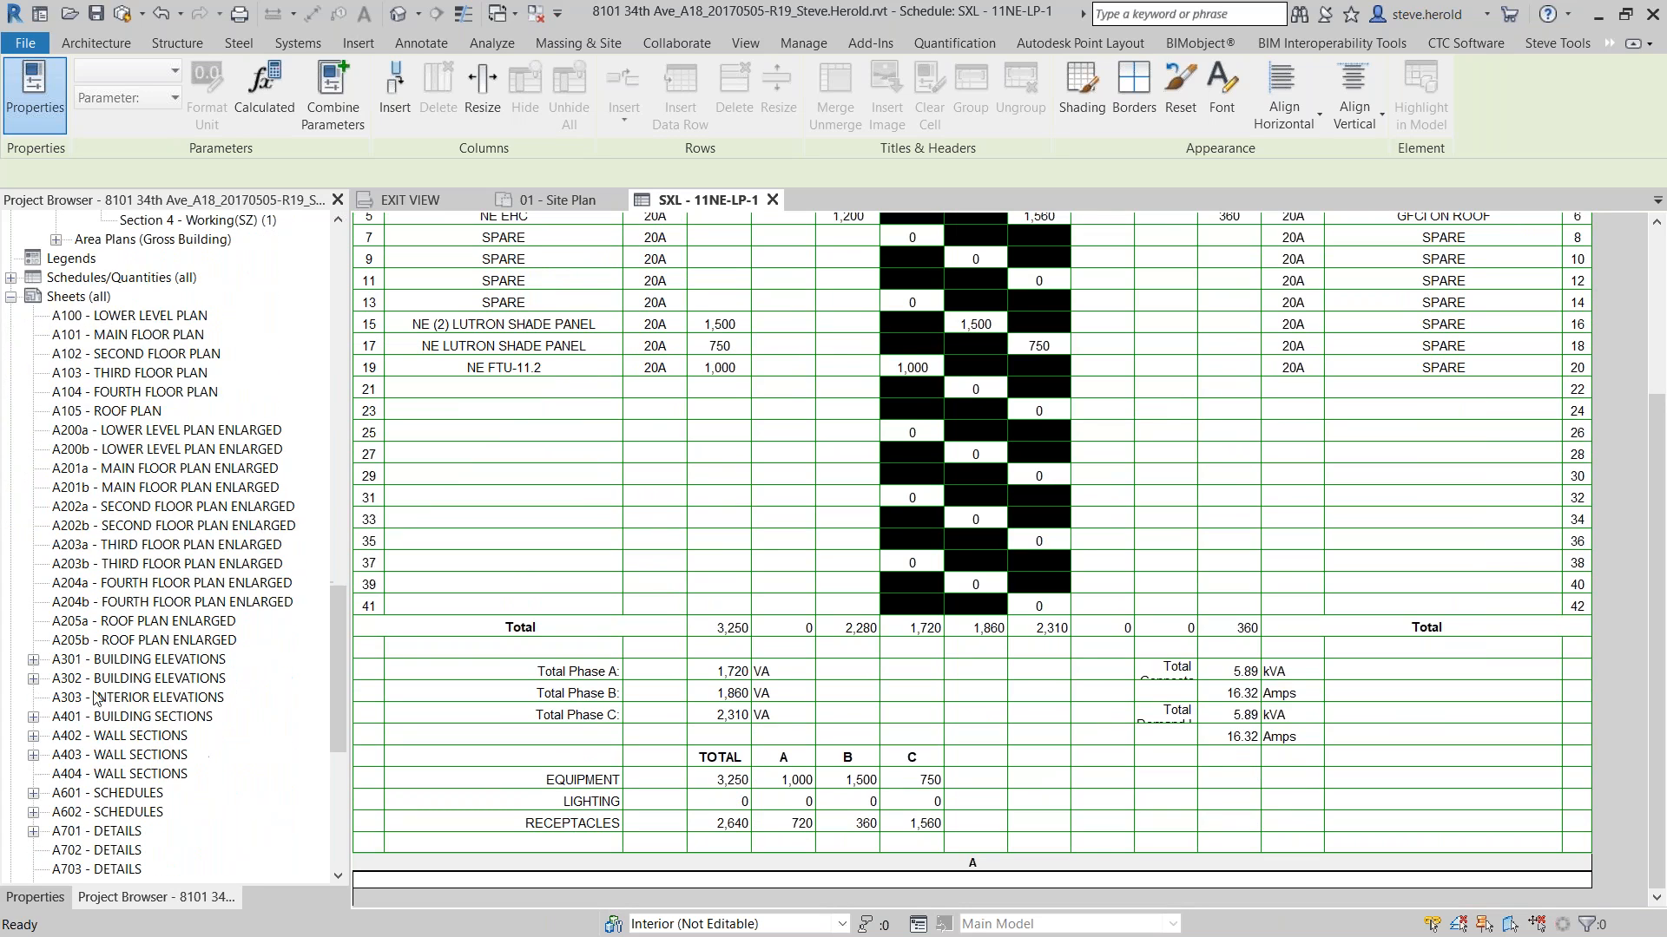
{"action": "left_click", "coordinate": [10, 258]}
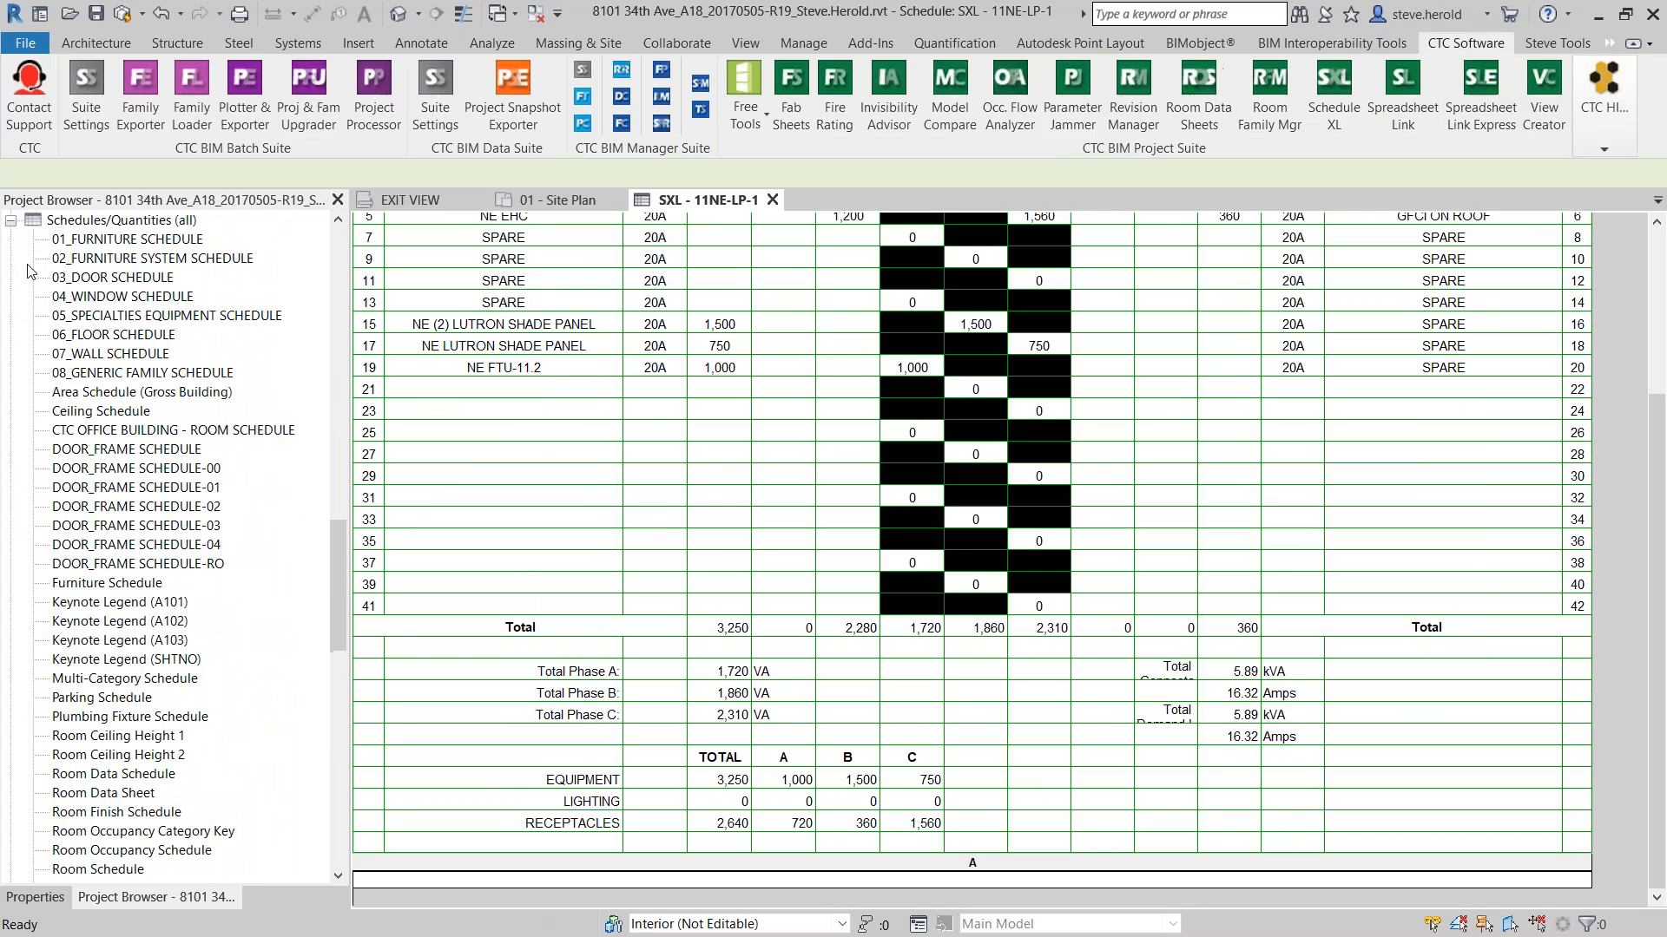
{"action": "scroll", "coordinate": [43, 538], "scroll_direction": "down", "scroll_amount": 4}
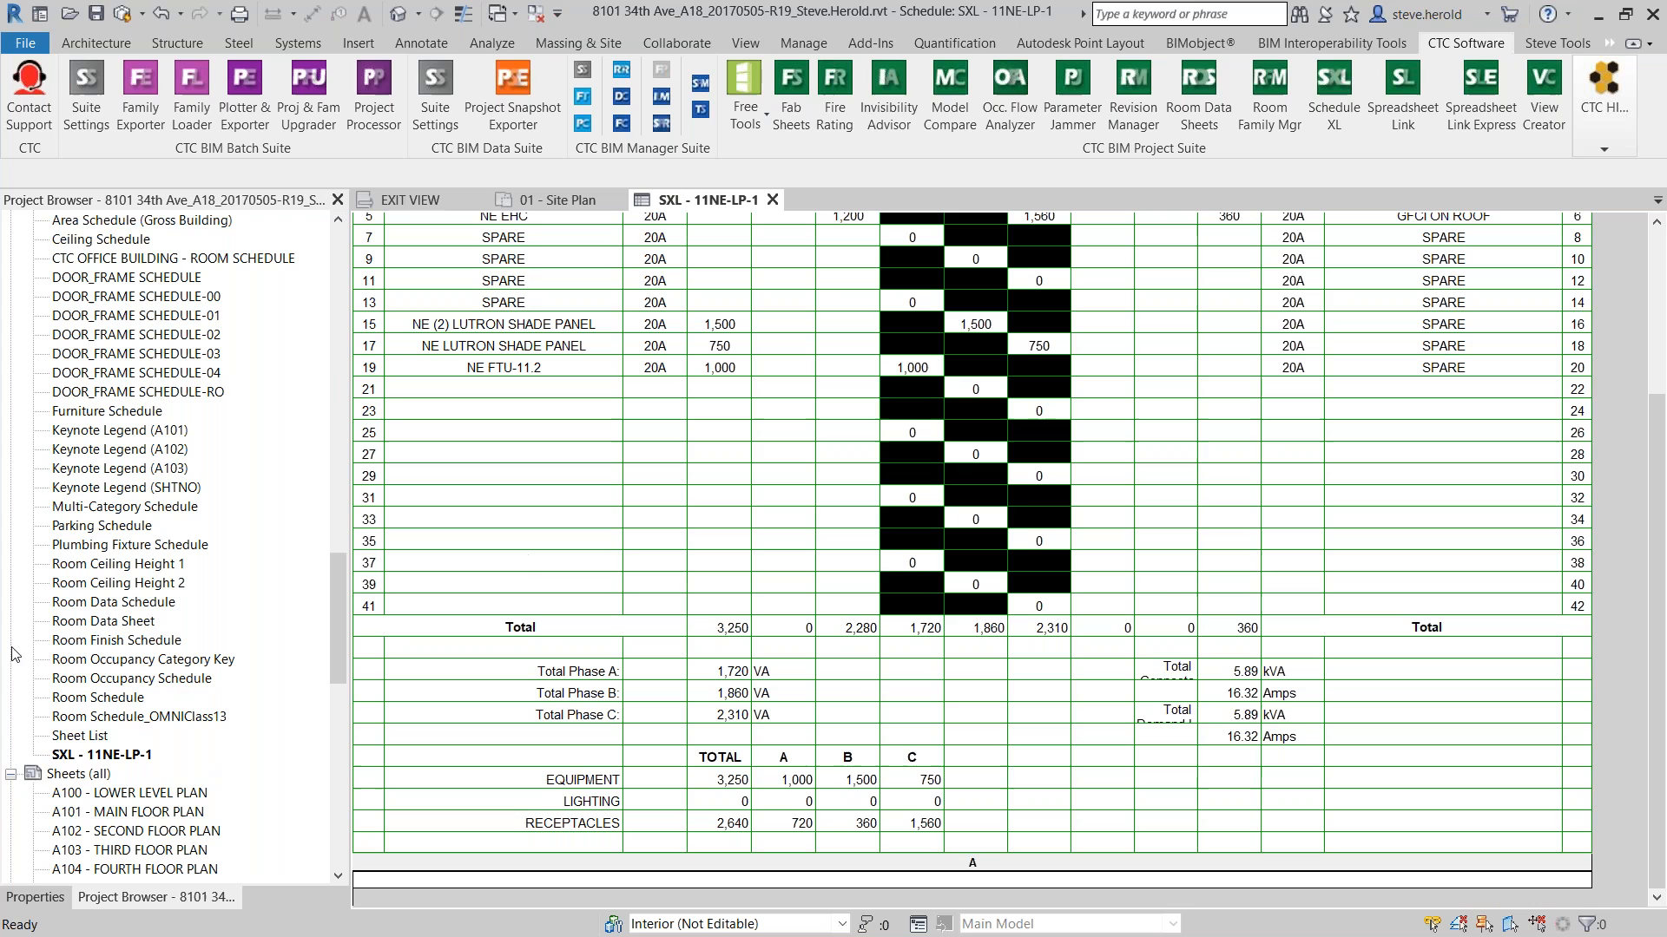
{"action": "scroll", "coordinate": [136, 764], "scroll_direction": "down", "scroll_amount": 6}
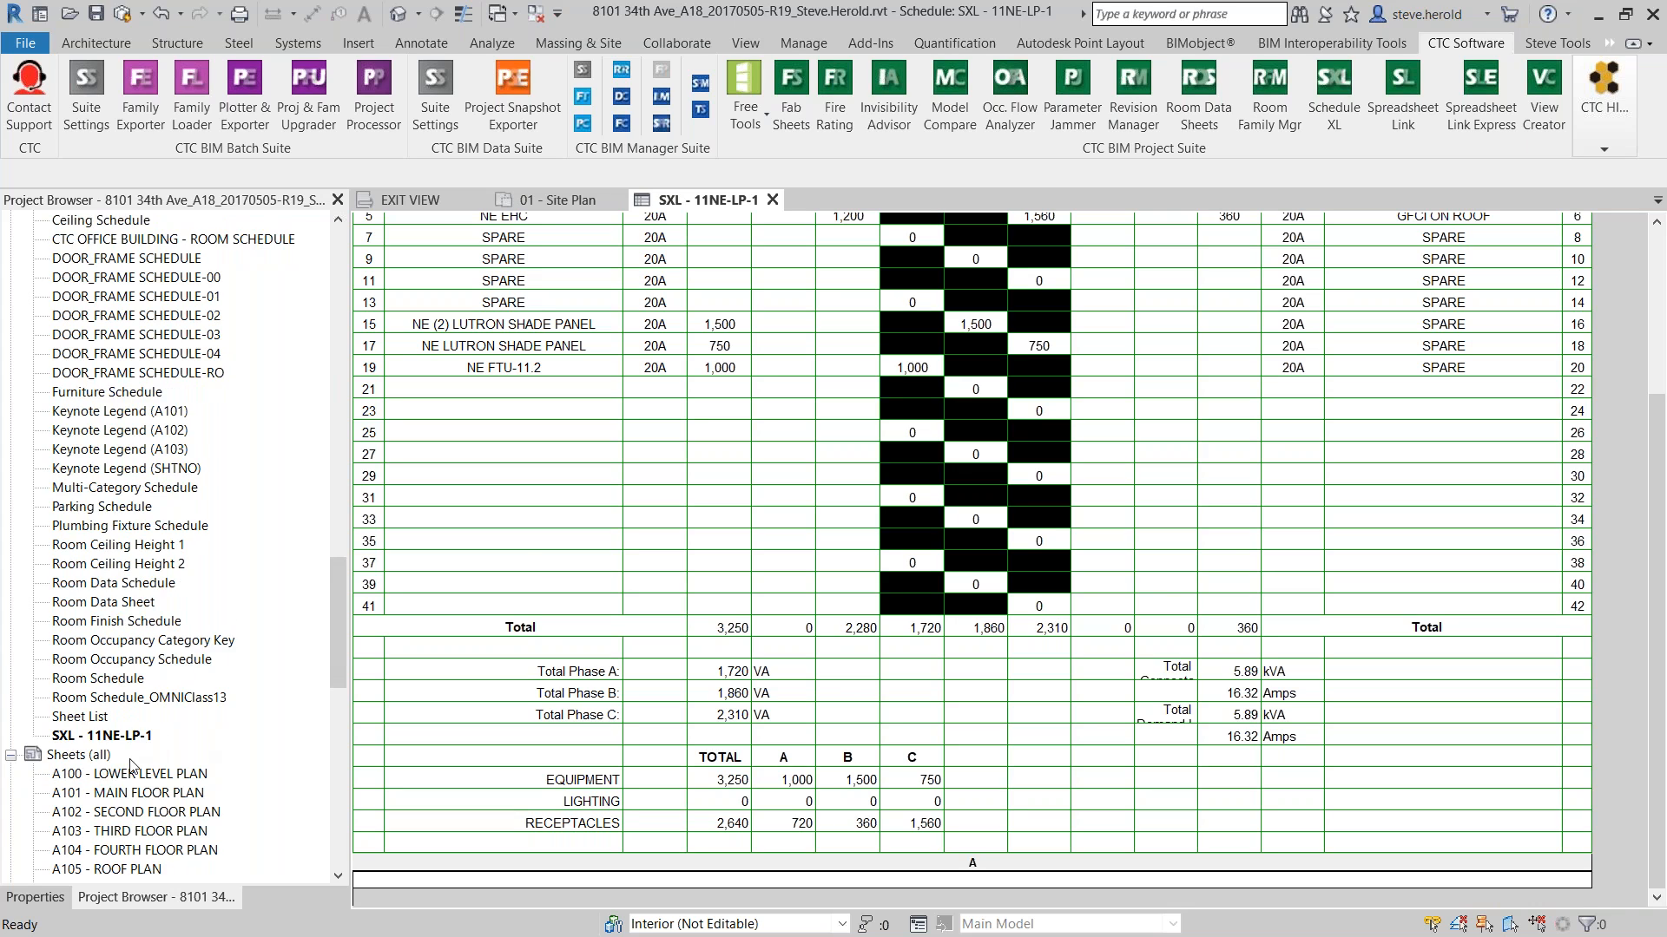
Place the SXL - 11NE-LP-1 schedule on sheet SE101, in the upper-right area beside the title block
{"action": "scroll", "coordinate": [130, 578], "scroll_direction": "down", "scroll_amount": 2}
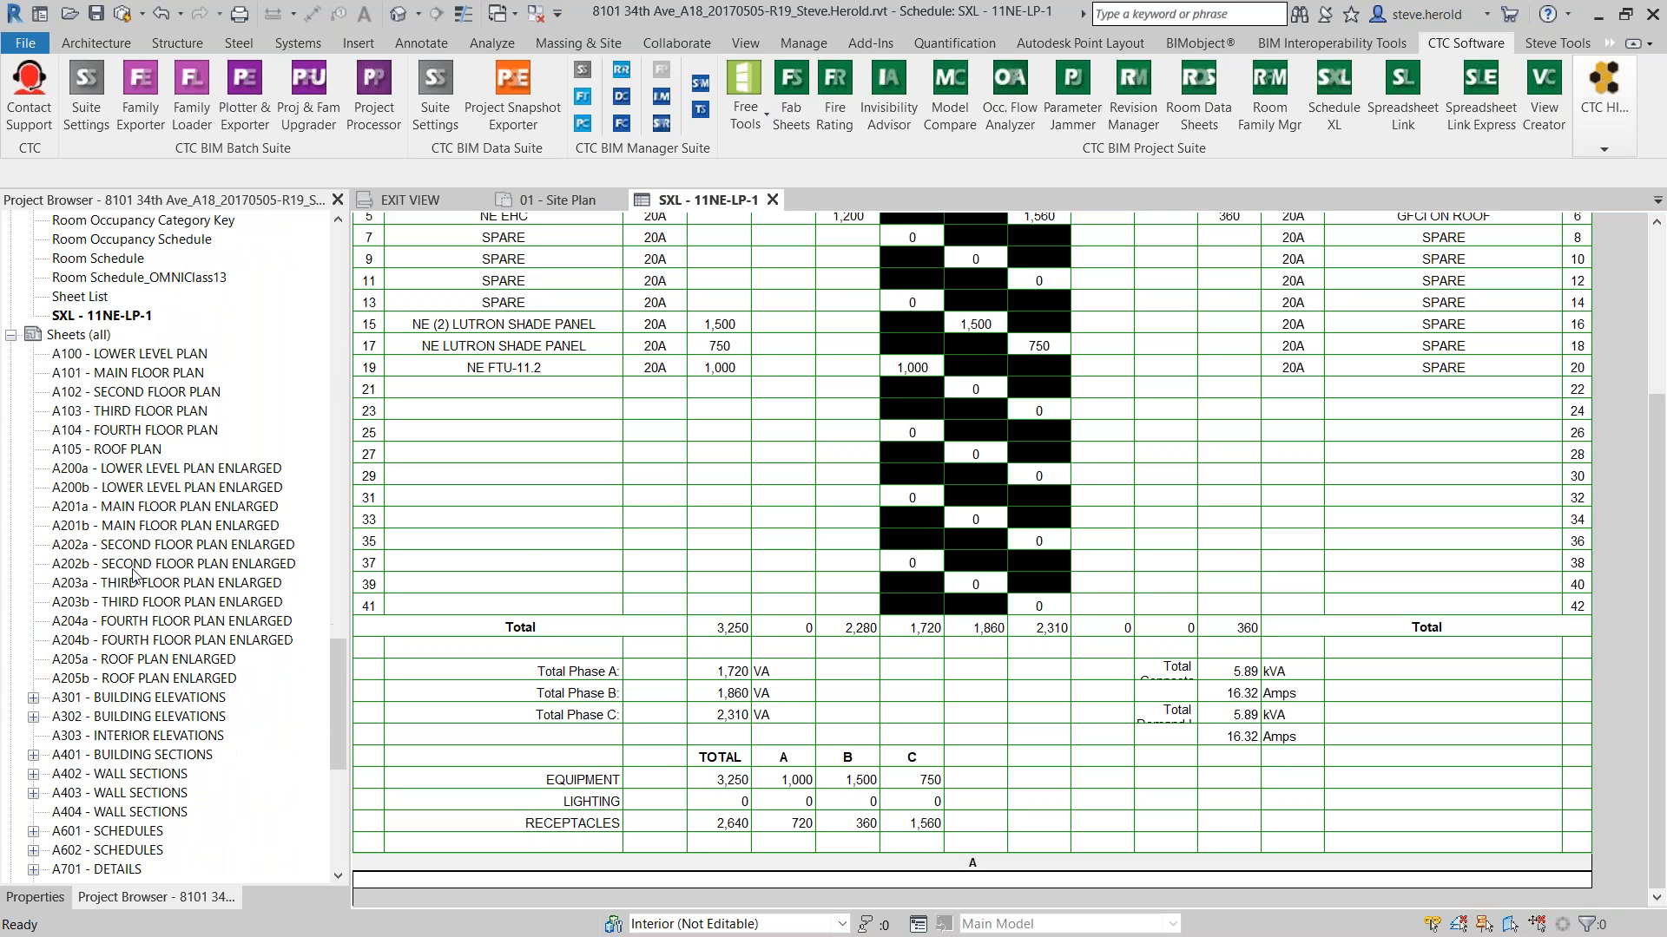
{"action": "key", "text": "Down"}
{"action": "key", "text": "Down"}
{"action": "key", "text": "Down"}
{"action": "key", "text": "Down"}
{"action": "key", "text": "Down"}
{"action": "key", "text": "Down"}
{"action": "key", "text": "Down"}
{"action": "key", "text": "Down"}
{"action": "key", "text": "Down"}
{"action": "key", "text": "Down"}
{"action": "key", "text": "Down"}
{"action": "key", "text": "Down"}
{"action": "key", "text": "Down"}
{"action": "key", "text": "Down"}
{"action": "key", "text": "Down"}
{"action": "key", "text": "Down"}
{"action": "key", "text": "Down"}
{"action": "key", "text": "Down"}
{"action": "key", "text": "Down"}
{"action": "key", "text": "Down"}
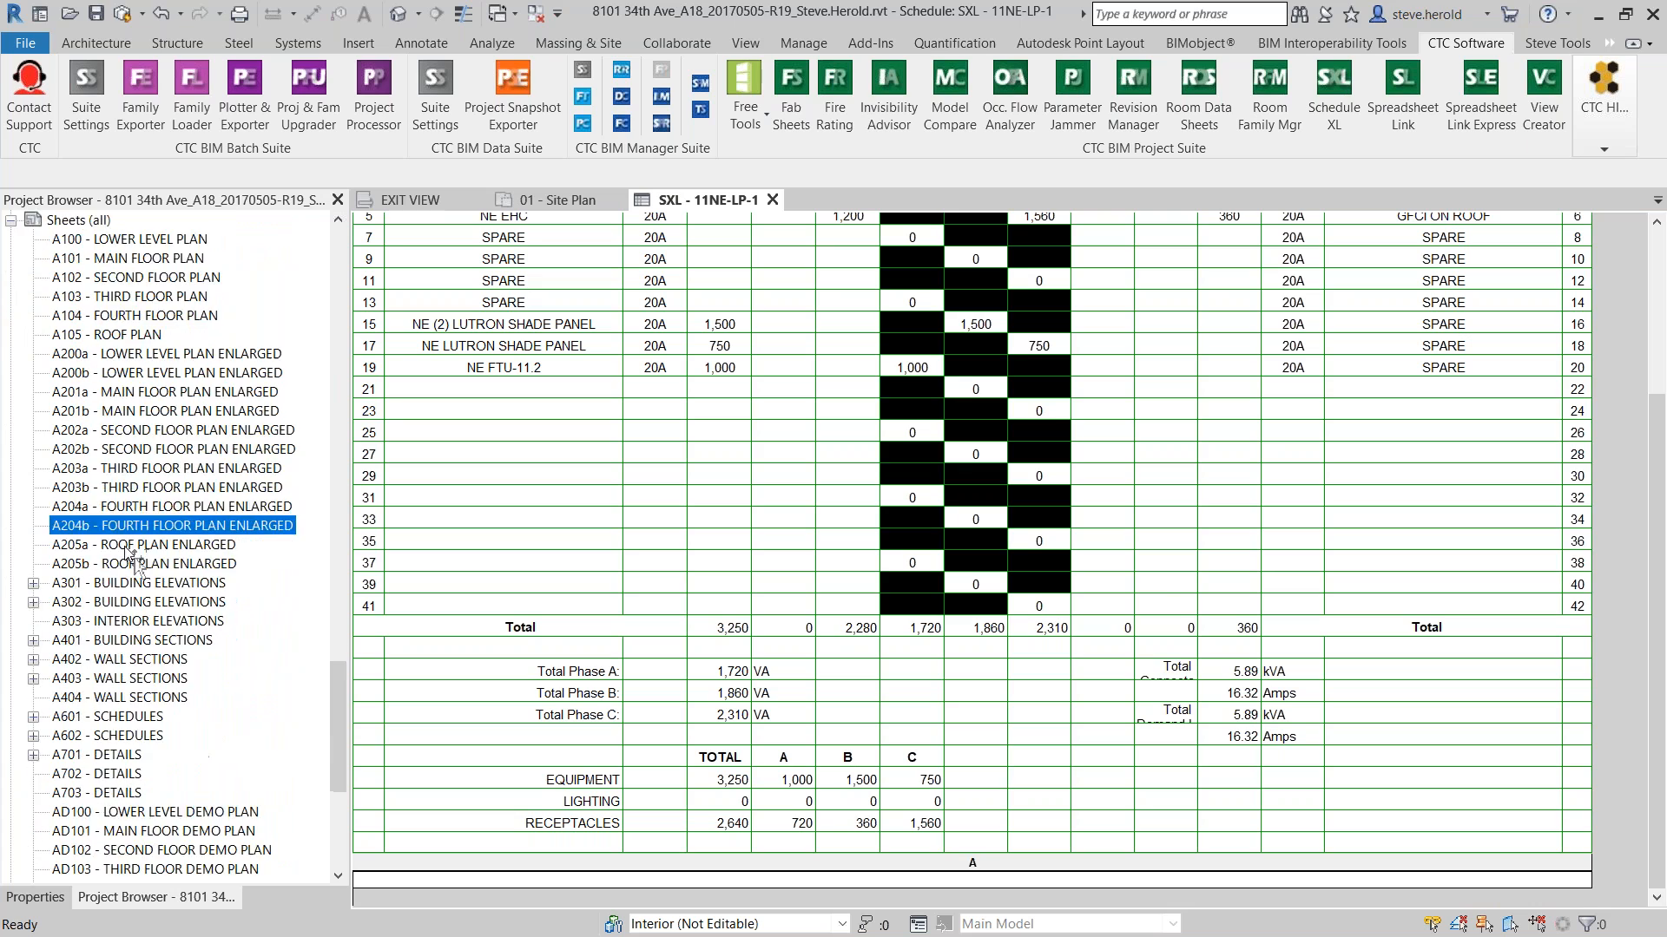
{"action": "scroll", "coordinate": [165, 640], "scroll_direction": "down", "scroll_amount": 2}
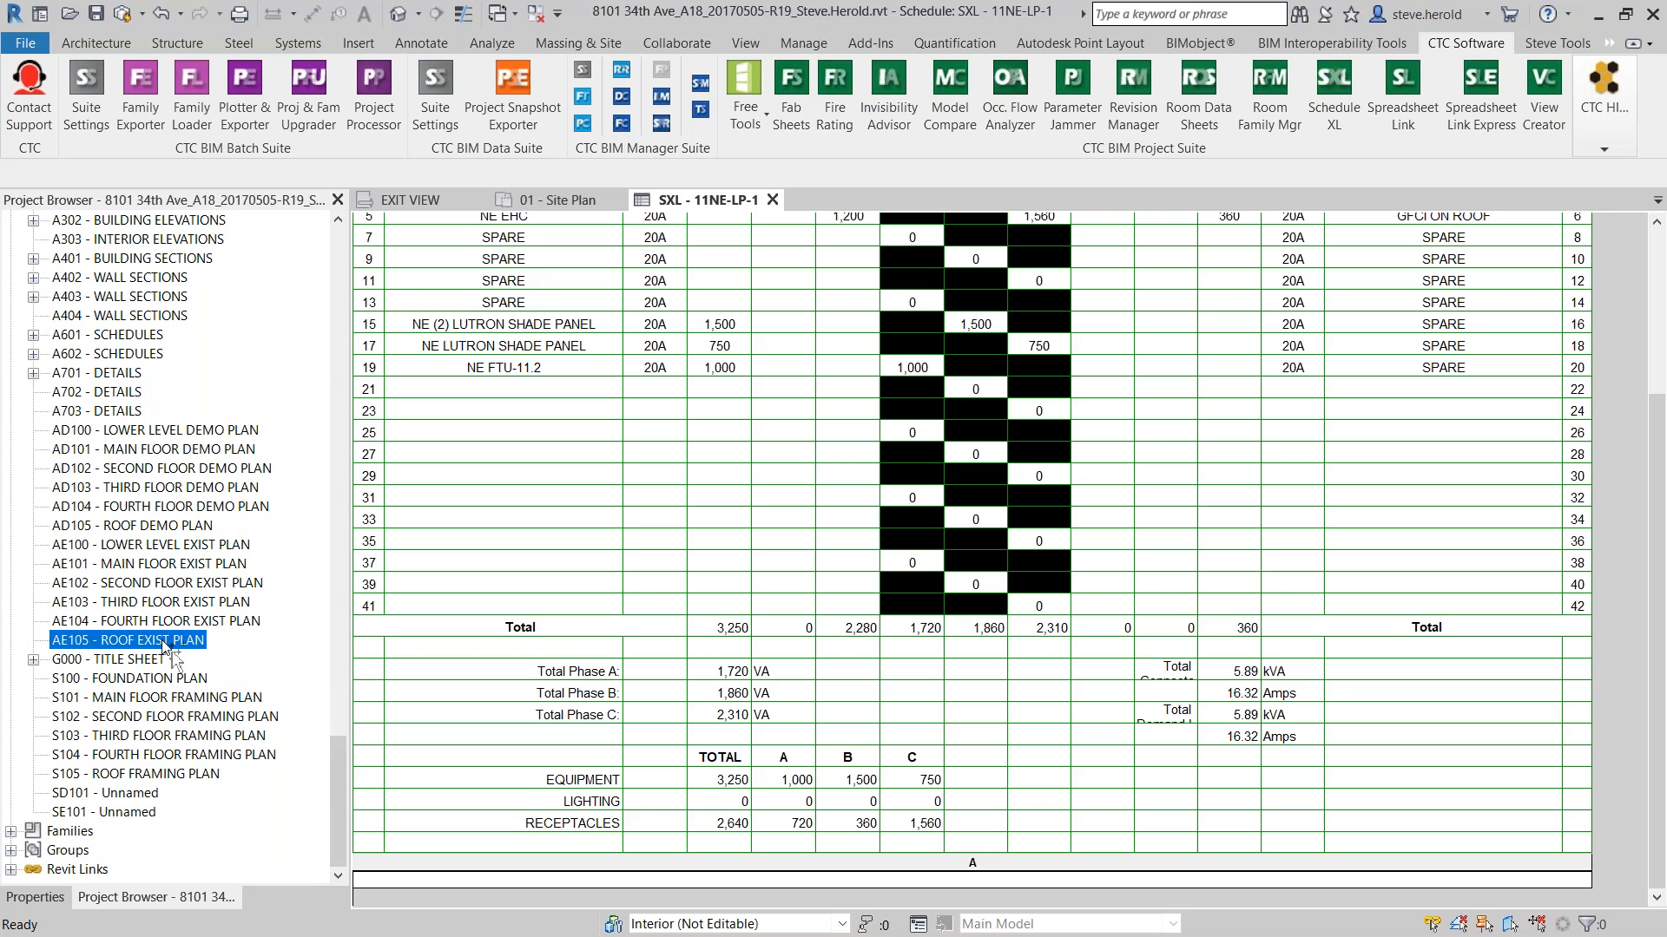
{"action": "left_click", "coordinate": [126, 813]}
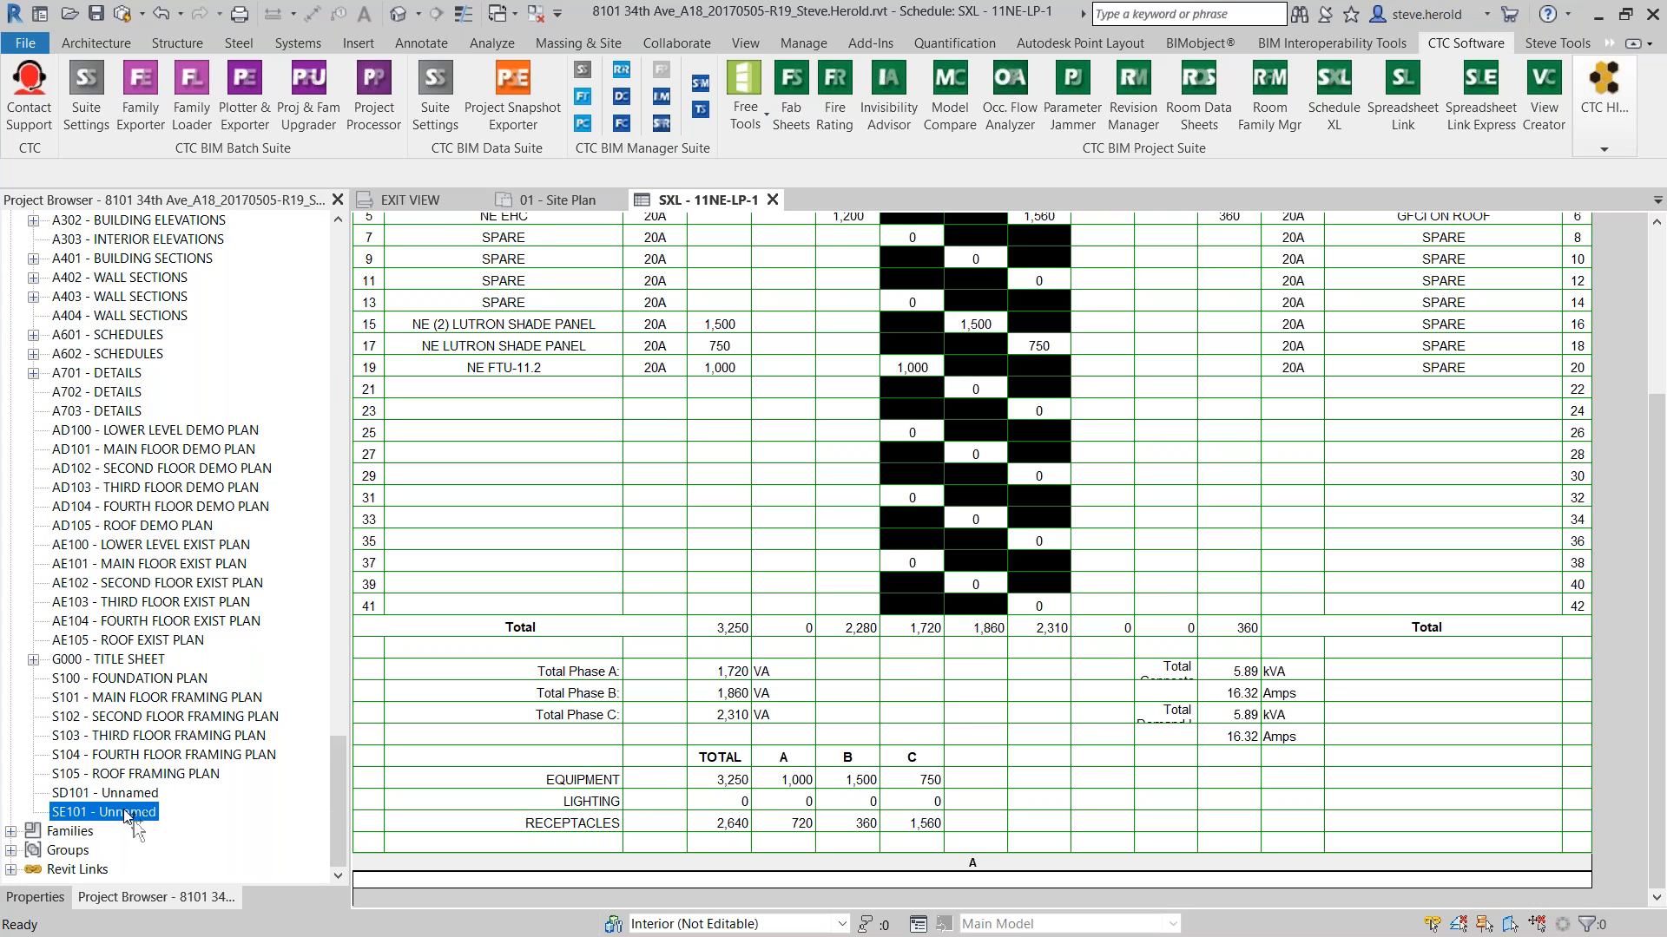
{"action": "left_click_drag", "start_coordinate": [124, 811], "coordinate": [124, 811]}
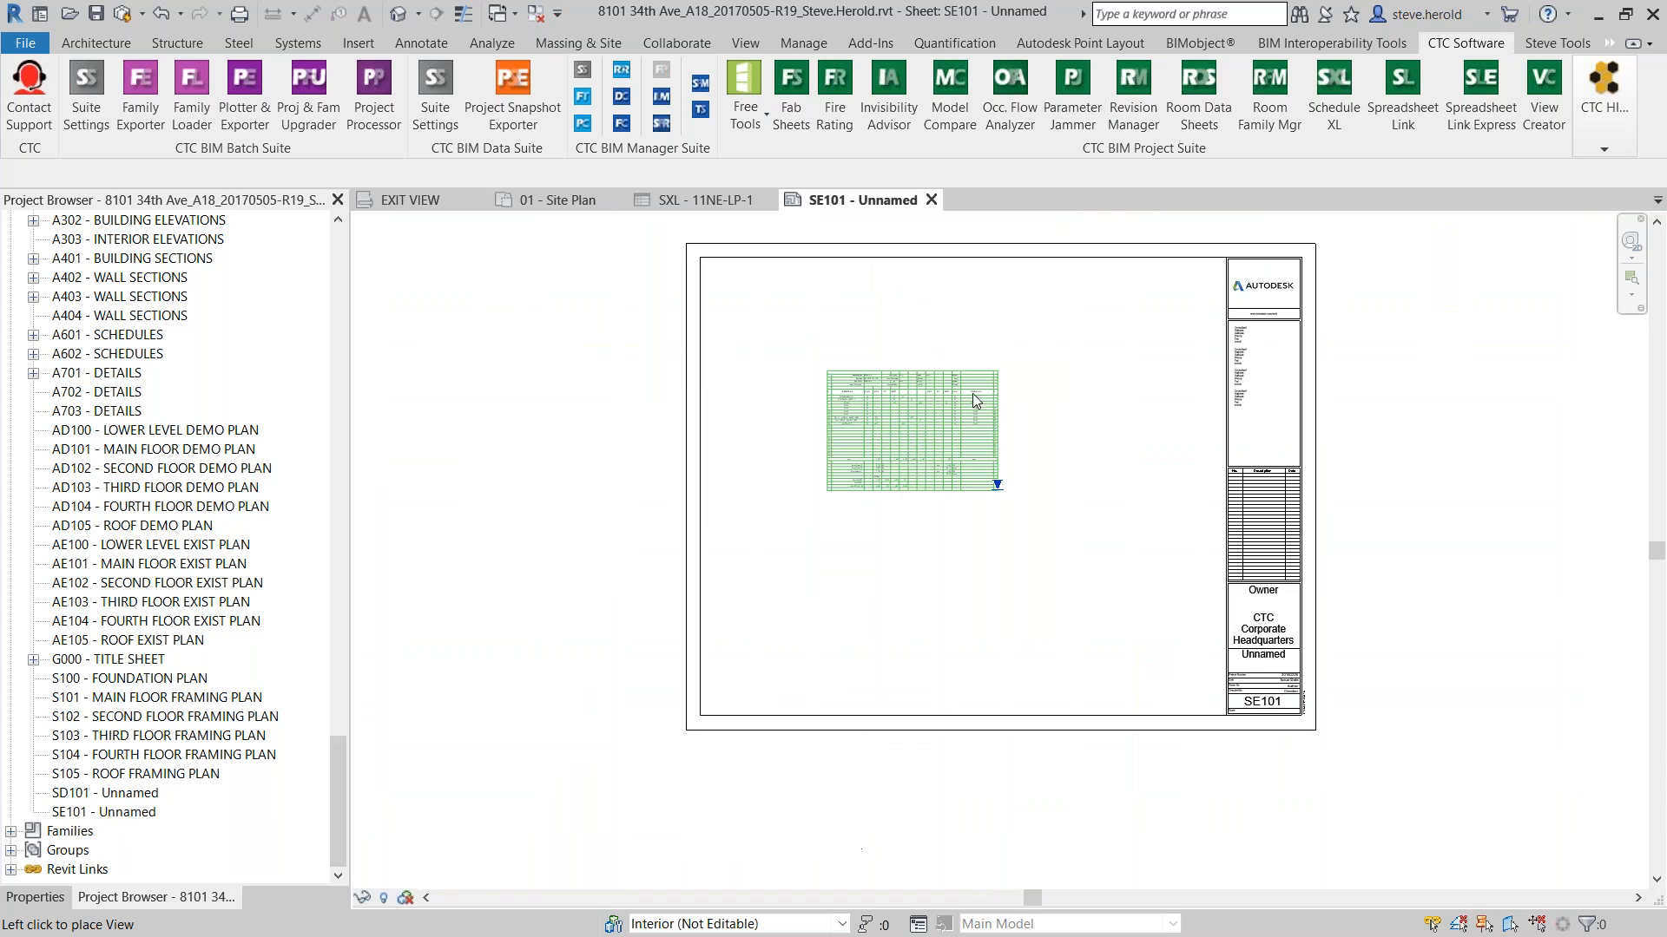
{"action": "left_click", "coordinate": [1128, 321]}
{"action": "left_click", "coordinate": [1238, 360]}
Move the placed panel schedule slightly down, just below the upper border of sheet SE101, and deselect it
{"action": "scroll", "coordinate": [1138, 294], "scroll_direction": "up", "scroll_amount": 5}
{"action": "scroll", "coordinate": [1018, 328], "scroll_direction": "up", "scroll_amount": 5}
{"action": "scroll", "coordinate": [603, 519], "scroll_direction": "down", "scroll_amount": 1}
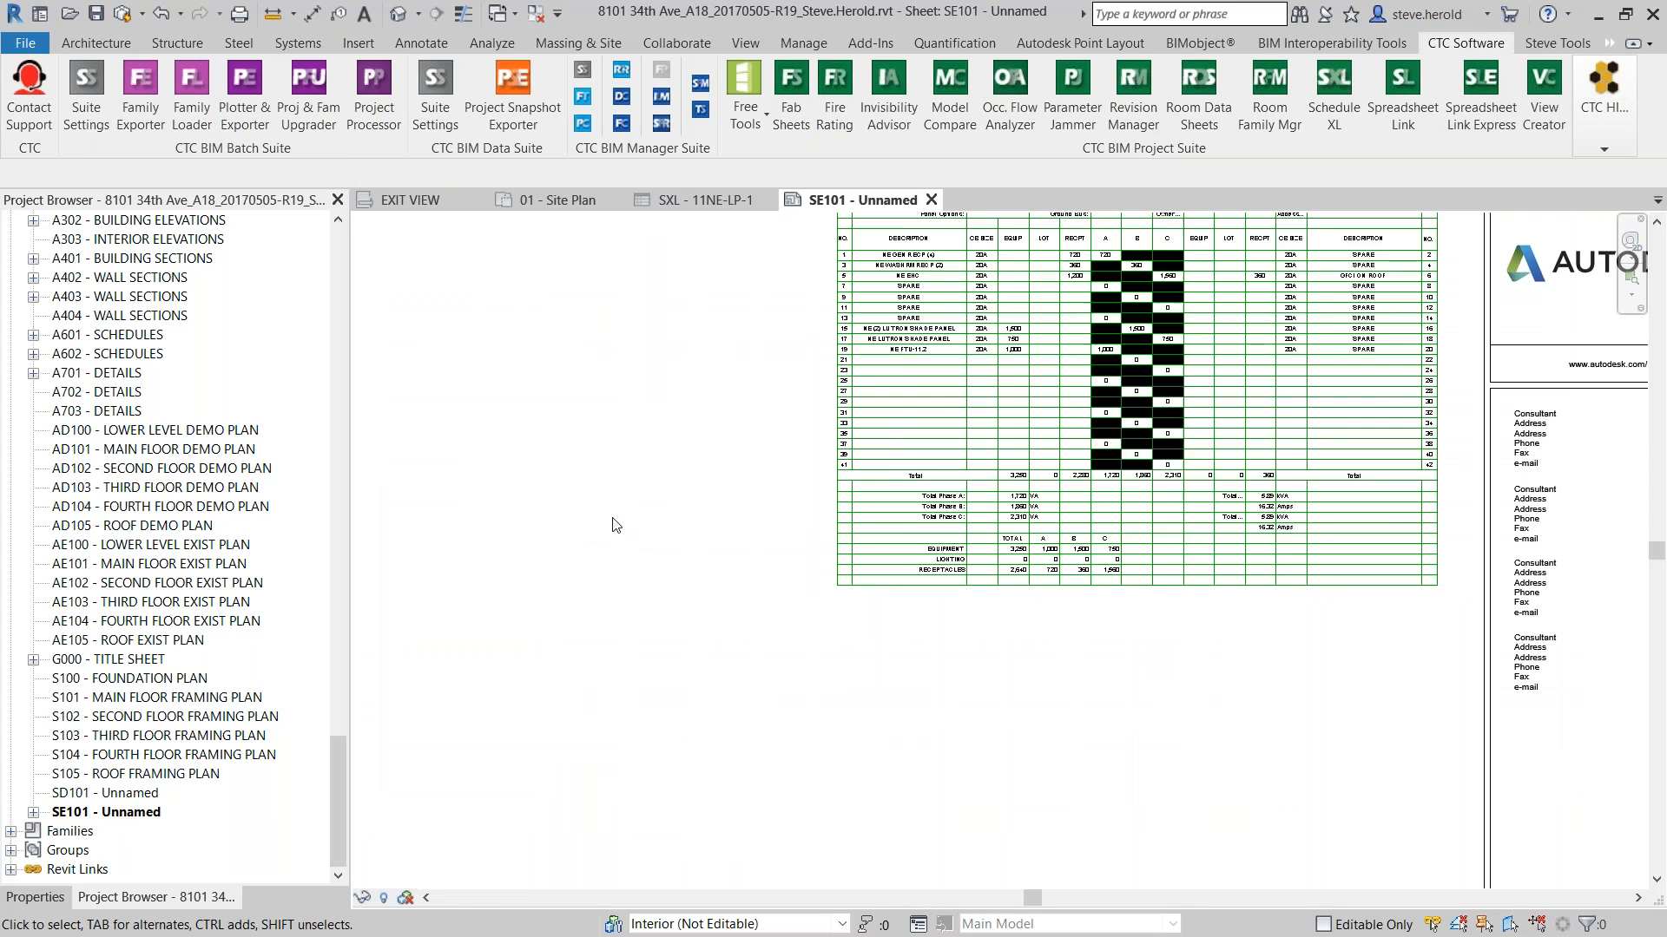
{"action": "scroll", "coordinate": [612, 525], "scroll_direction": "down", "scroll_amount": 2}
{"action": "scroll", "coordinate": [736, 528], "scroll_direction": "up", "scroll_amount": 4}
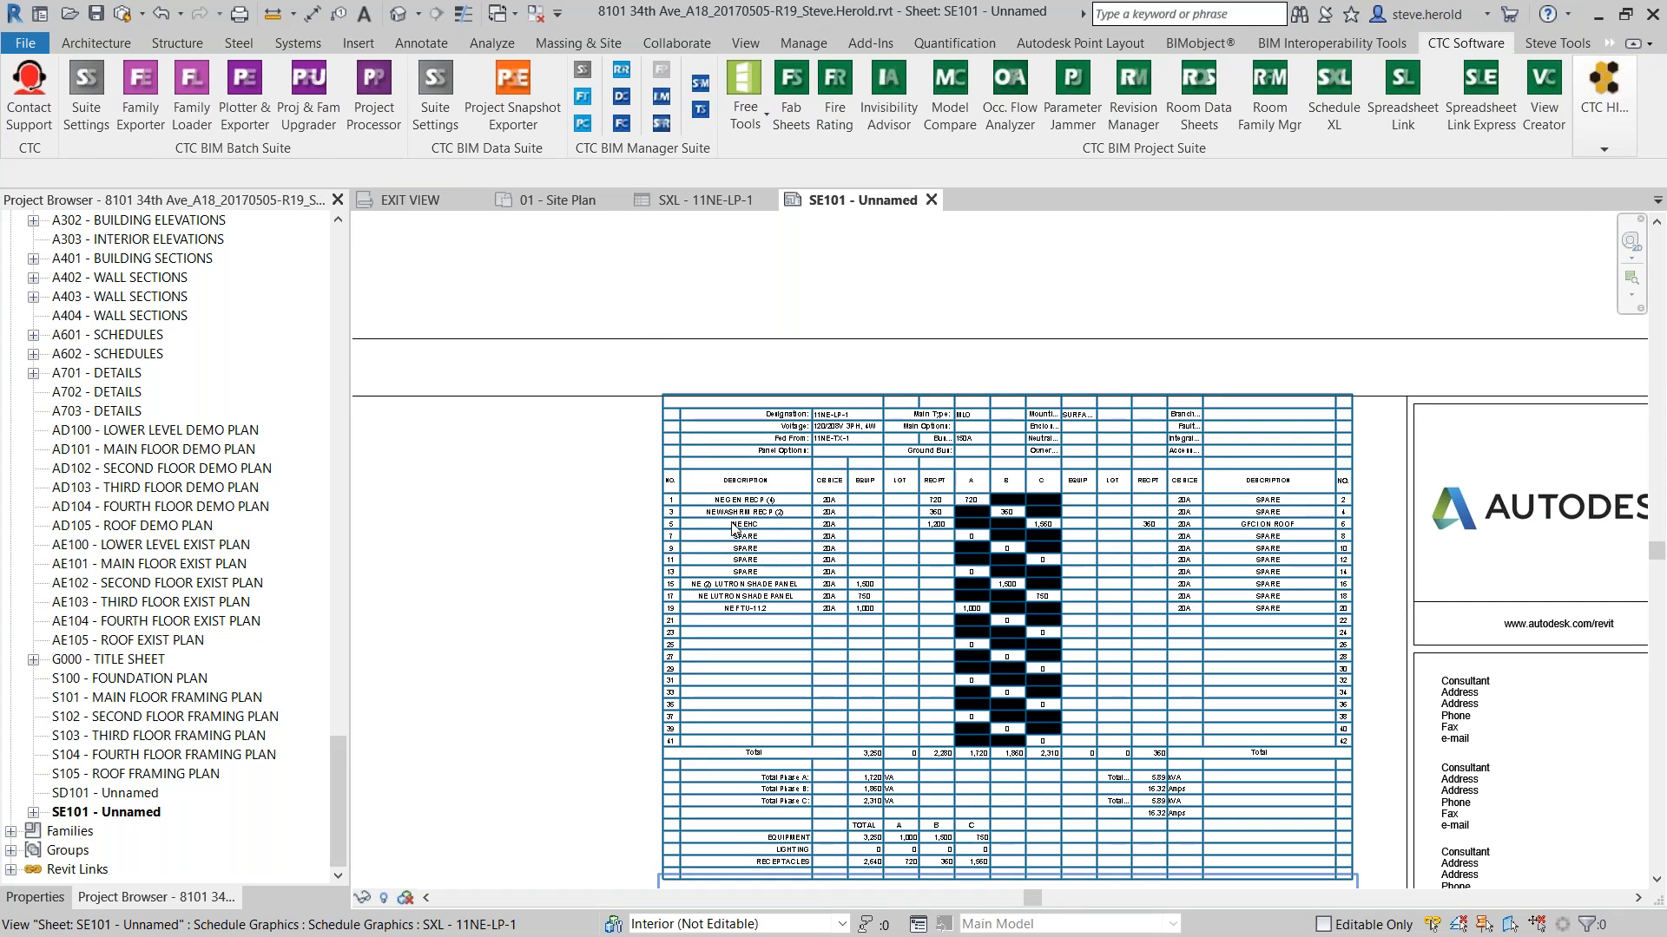
{"action": "left_click", "coordinate": [732, 522]}
{"action": "left_click_drag", "start_coordinate": [709, 516], "coordinate": [709, 530]}
{"action": "left_click", "coordinate": [552, 521]}
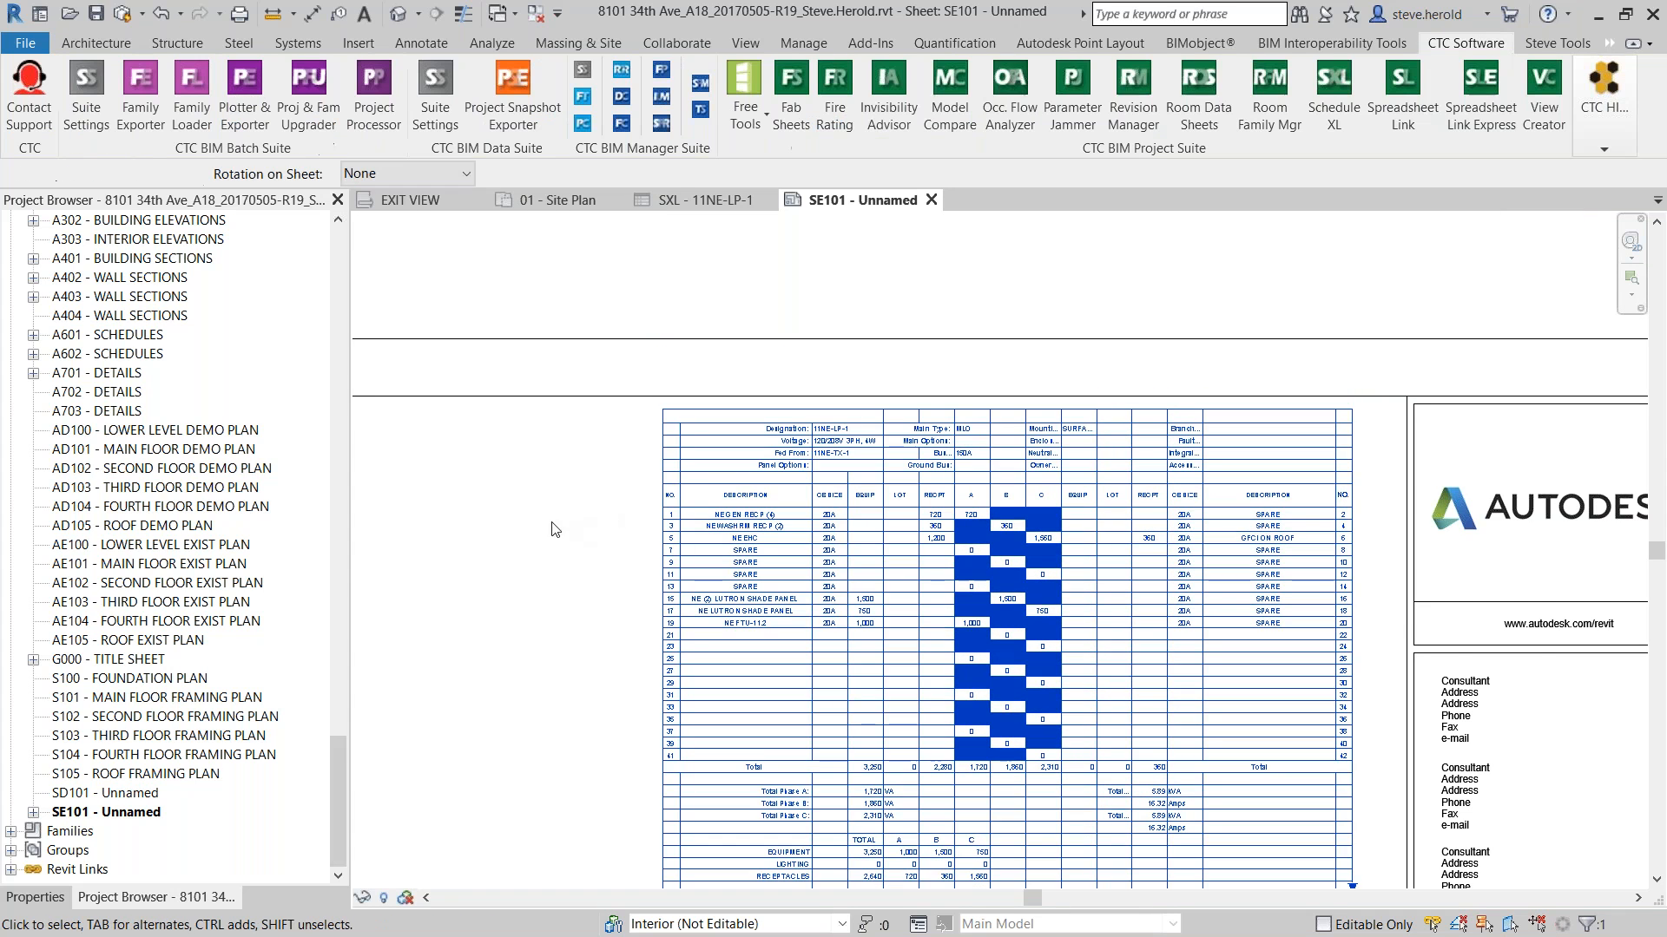
Start a new link in Schedule XL and load the spreadsheet Architectural Notes.xlsx
{"action": "scroll", "coordinate": [972, 407], "scroll_direction": "up", "scroll_amount": 2}
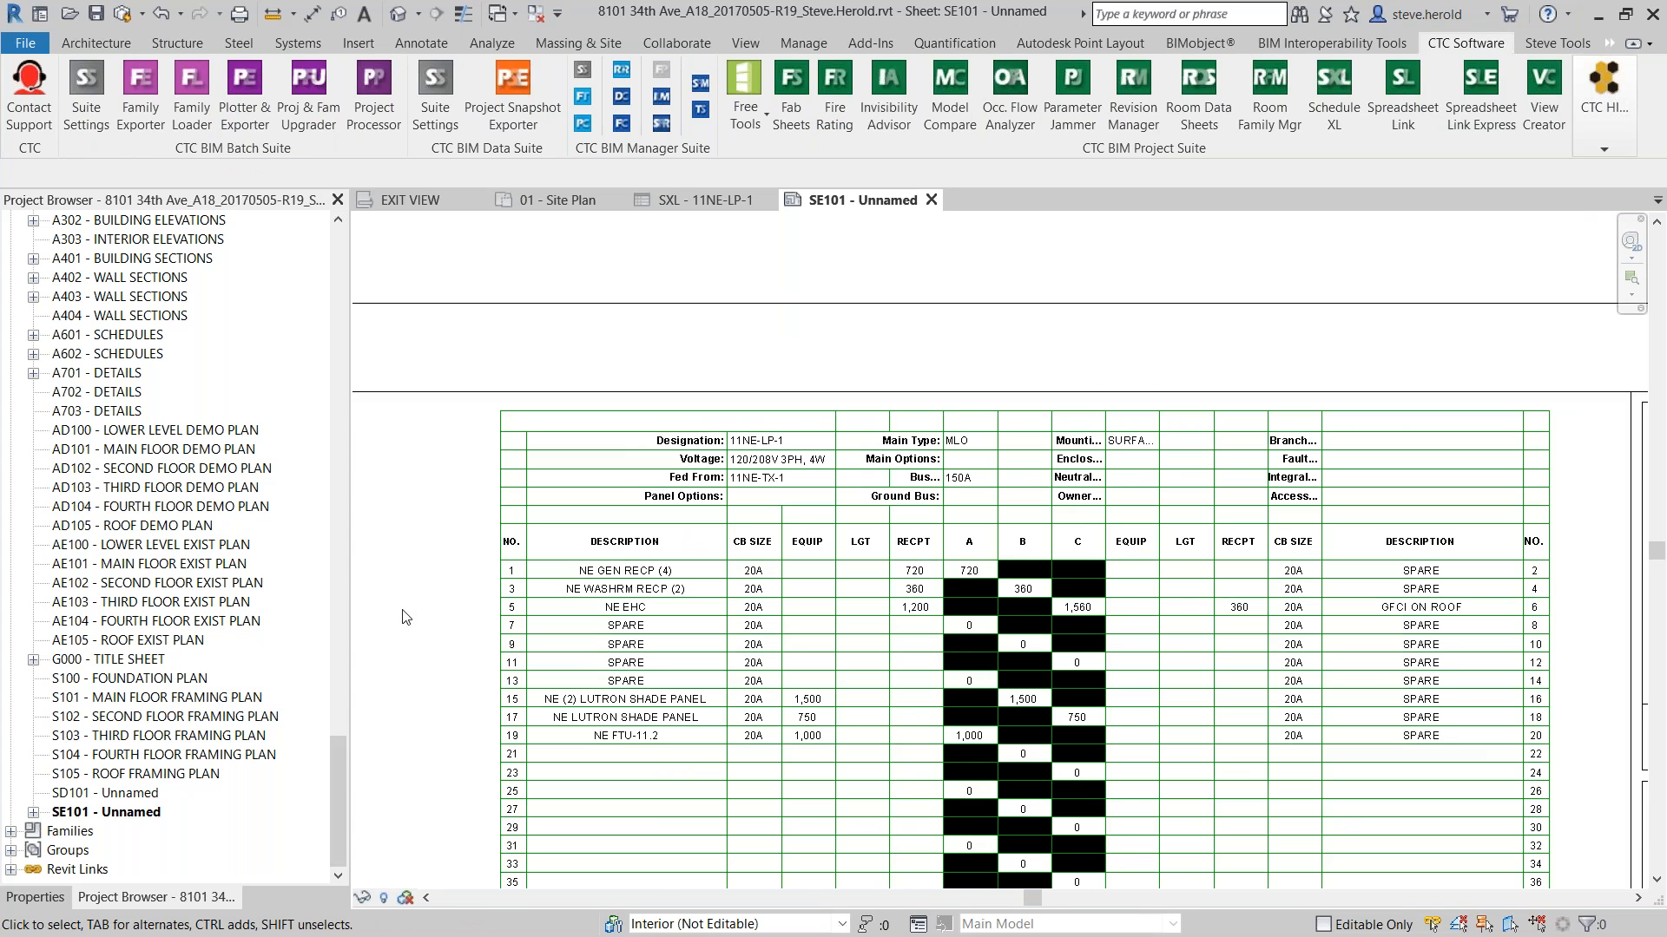
{"action": "scroll", "coordinate": [415, 604], "scroll_direction": "down", "scroll_amount": 2}
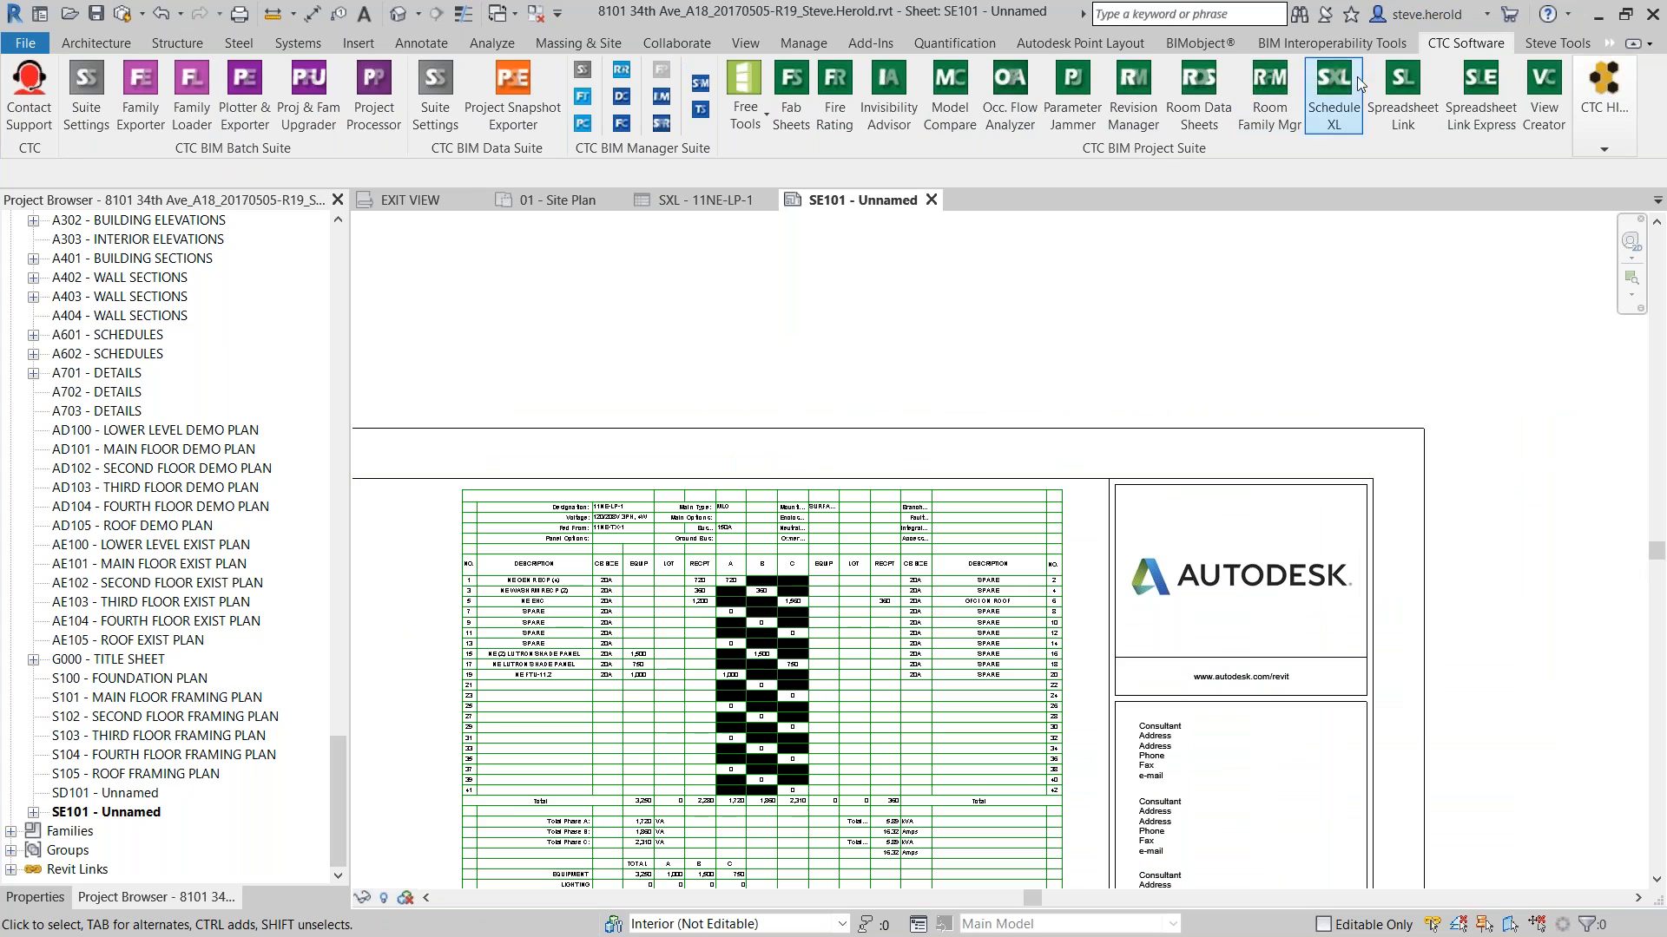
{"action": "left_click", "coordinate": [1337, 101]}
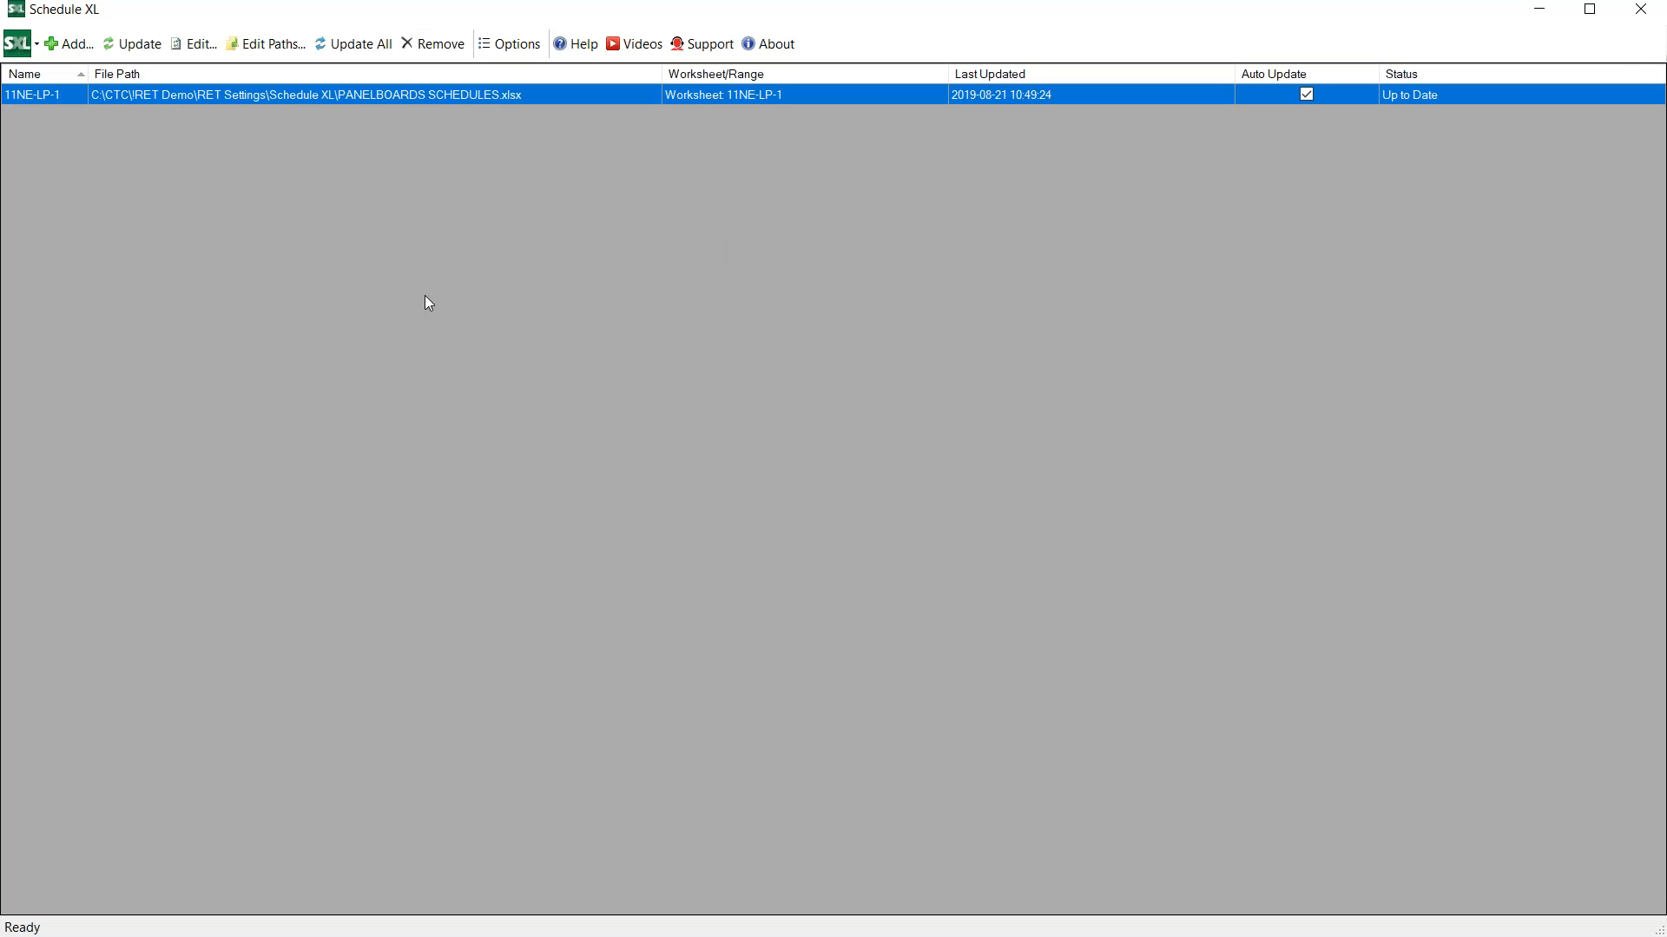
{"action": "left_click", "coordinate": [76, 48]}
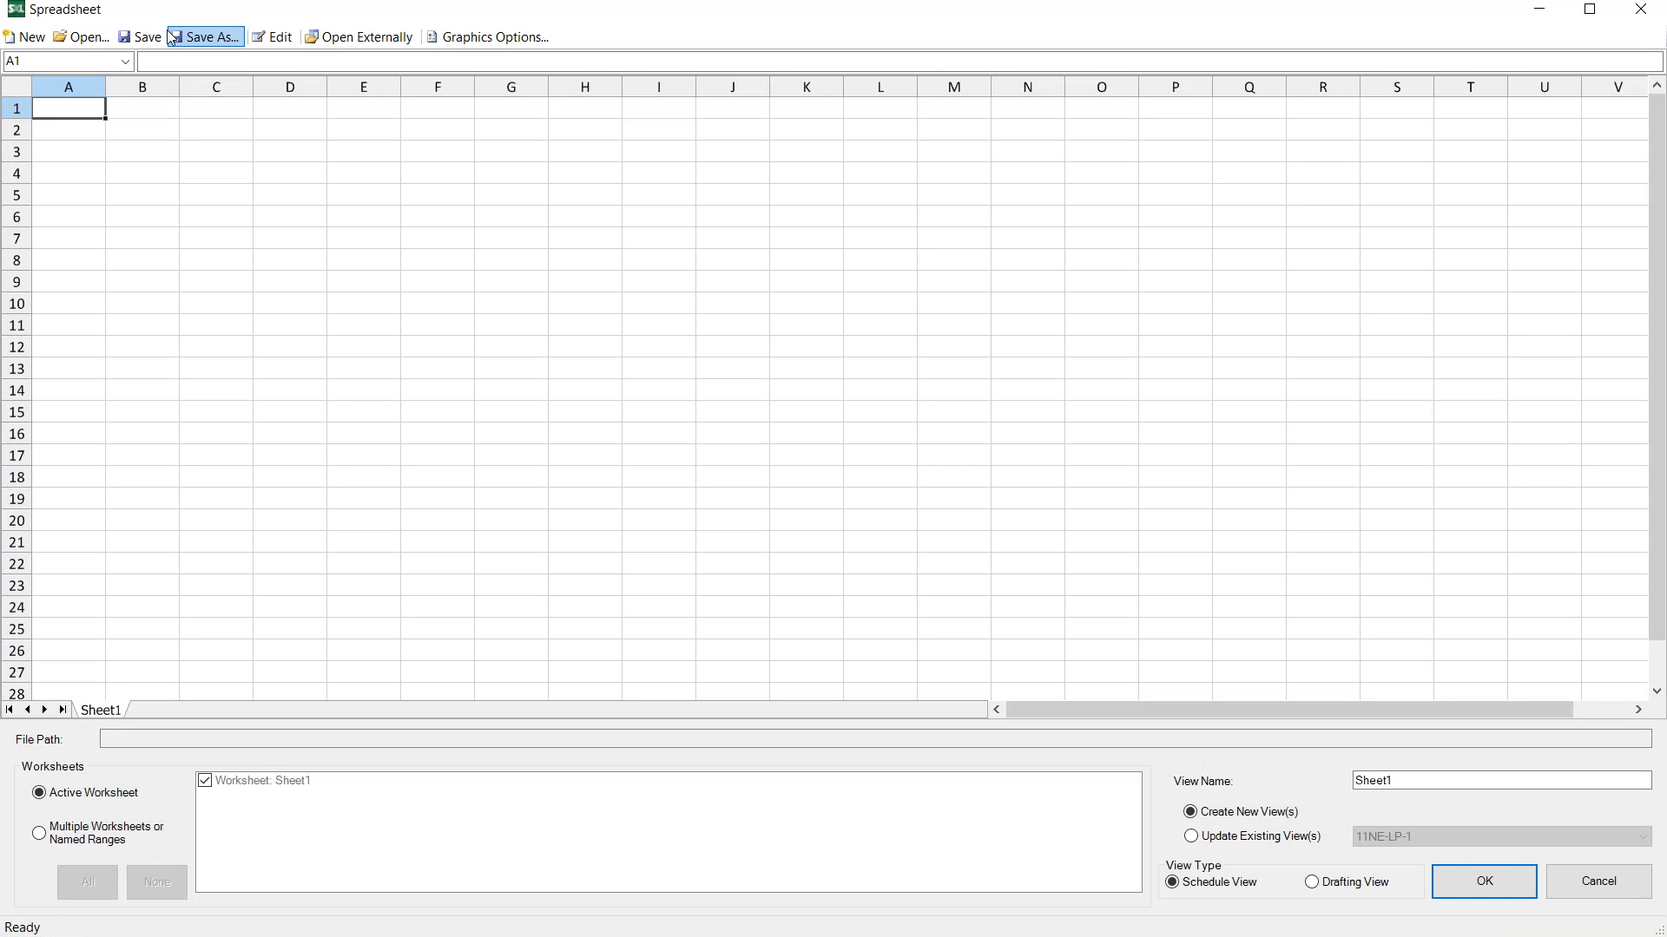
{"action": "left_click", "coordinate": [81, 37]}
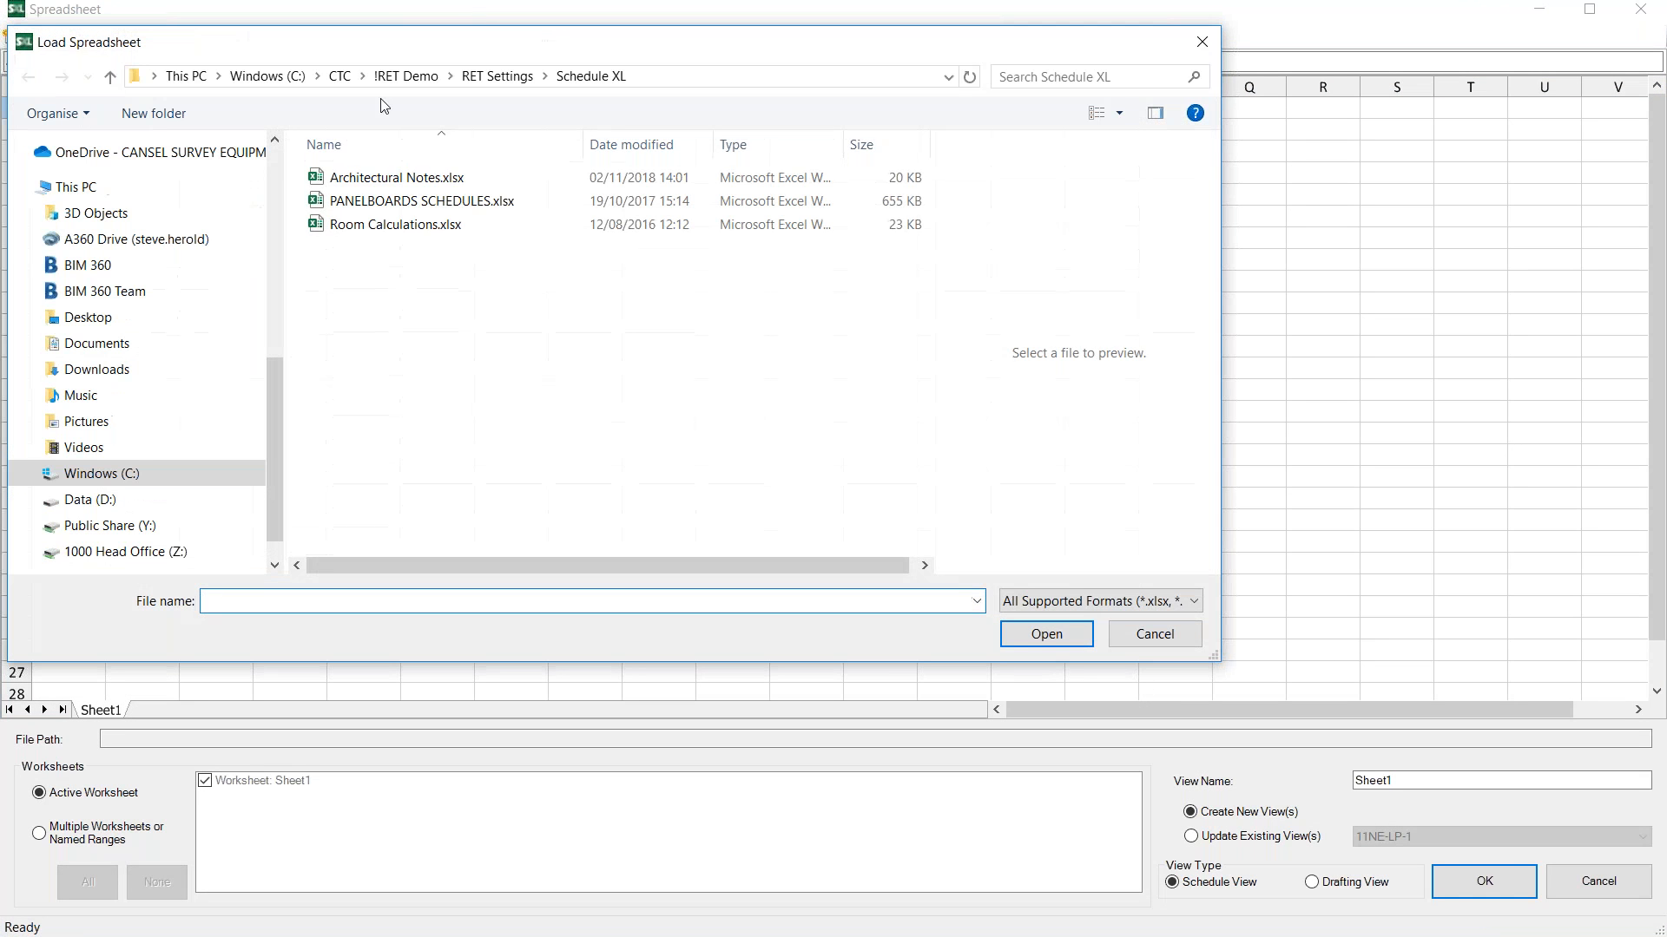
{"action": "left_click", "coordinate": [402, 177]}
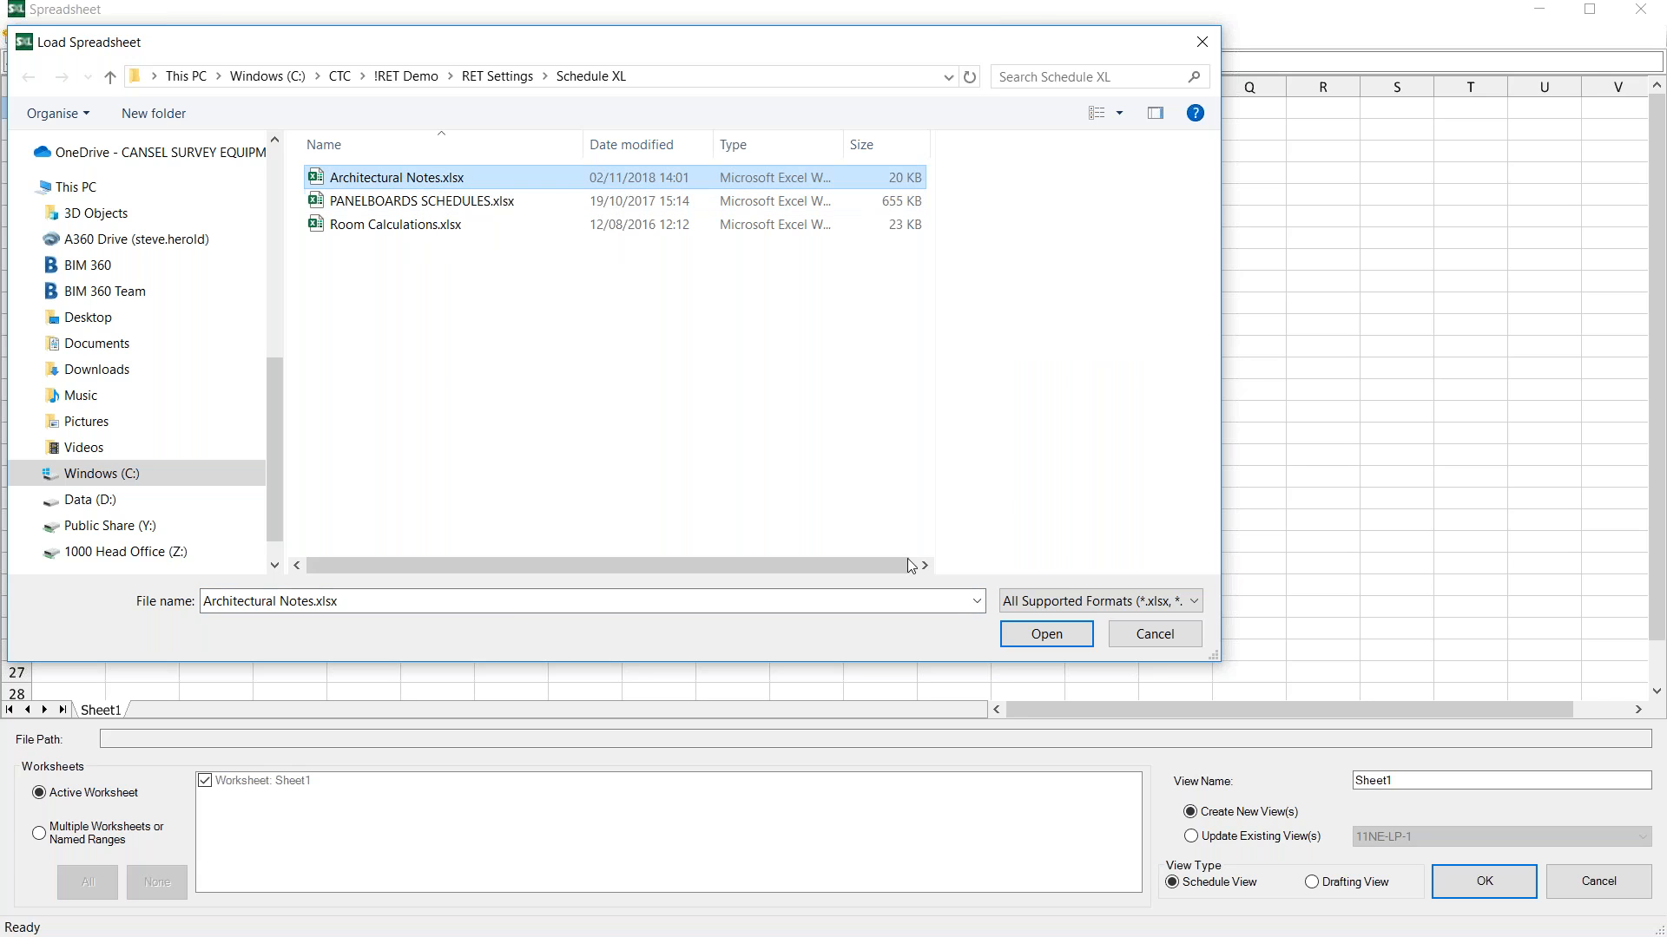
{"action": "left_click", "coordinate": [1045, 635]}
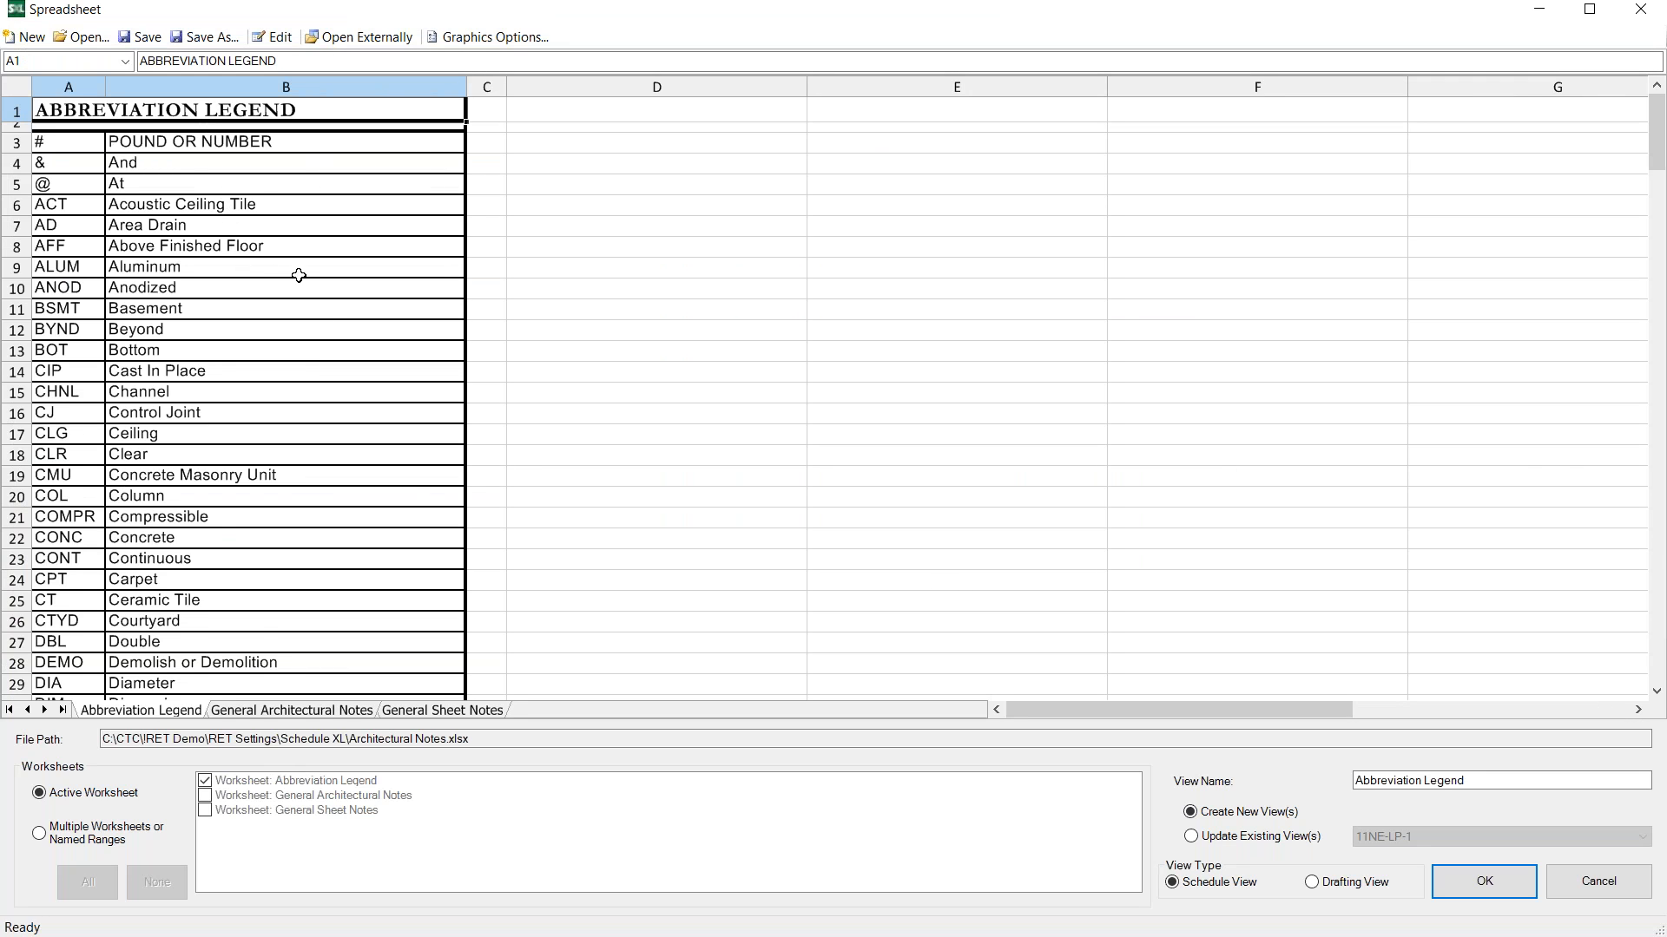
Review the Abbreviation Legend, General Architectural Notes and General Sheet Notes worksheets
{"action": "scroll", "coordinate": [222, 531], "scroll_direction": "down", "scroll_amount": 19}
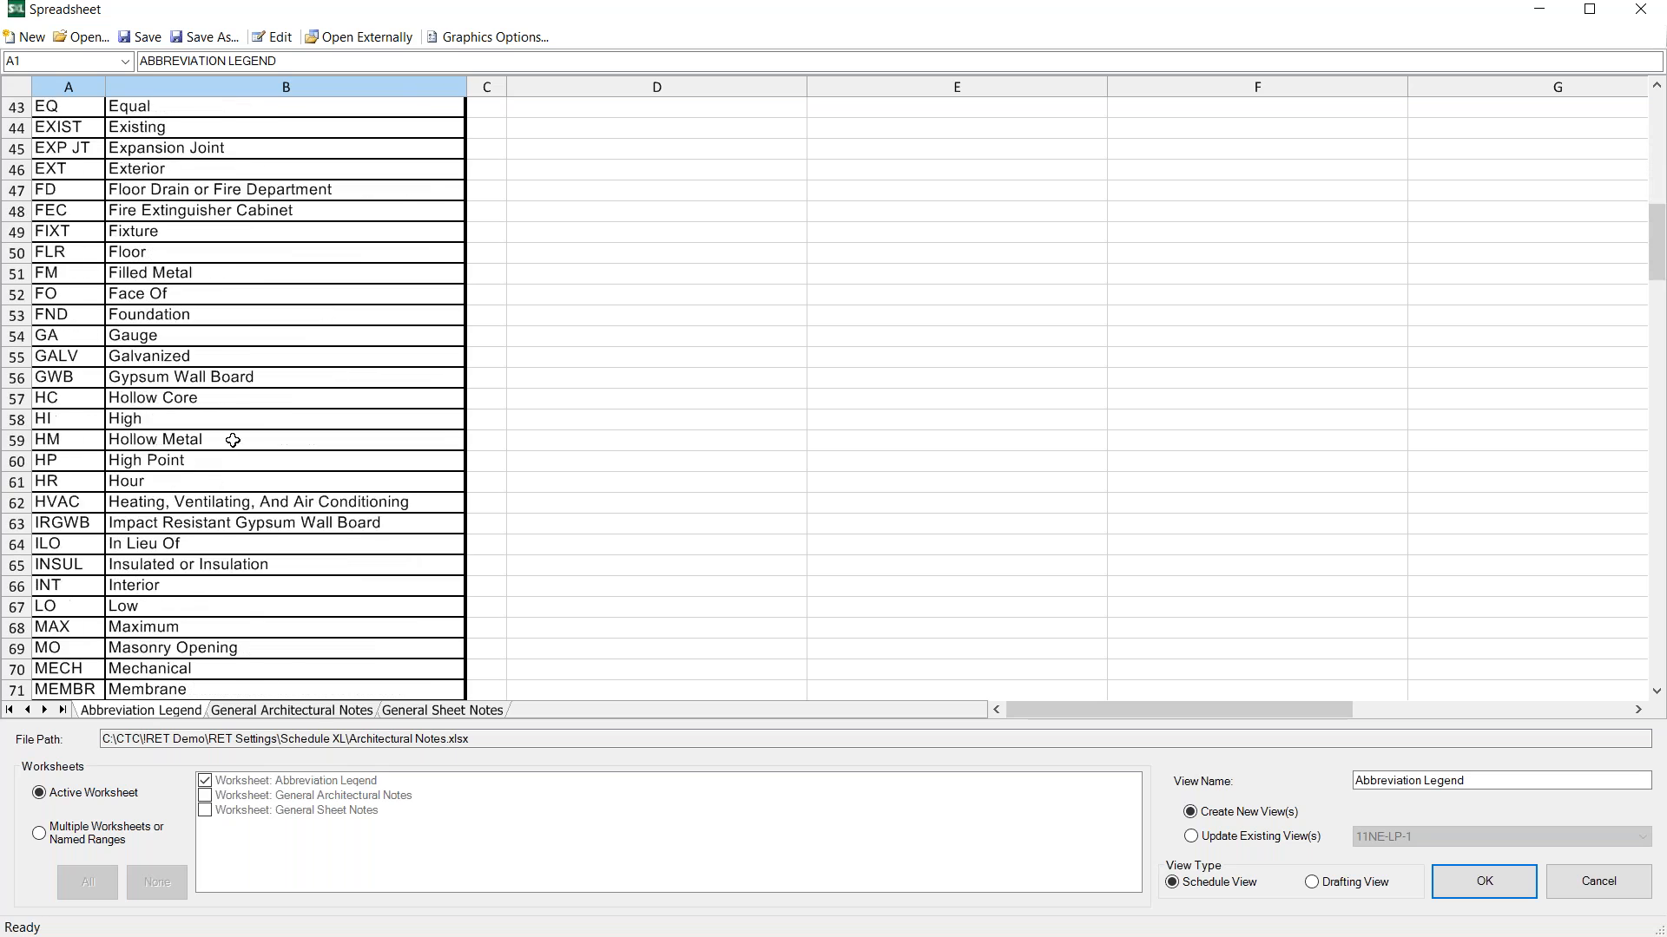
{"action": "scroll", "coordinate": [244, 419], "scroll_direction": "down", "scroll_amount": 20}
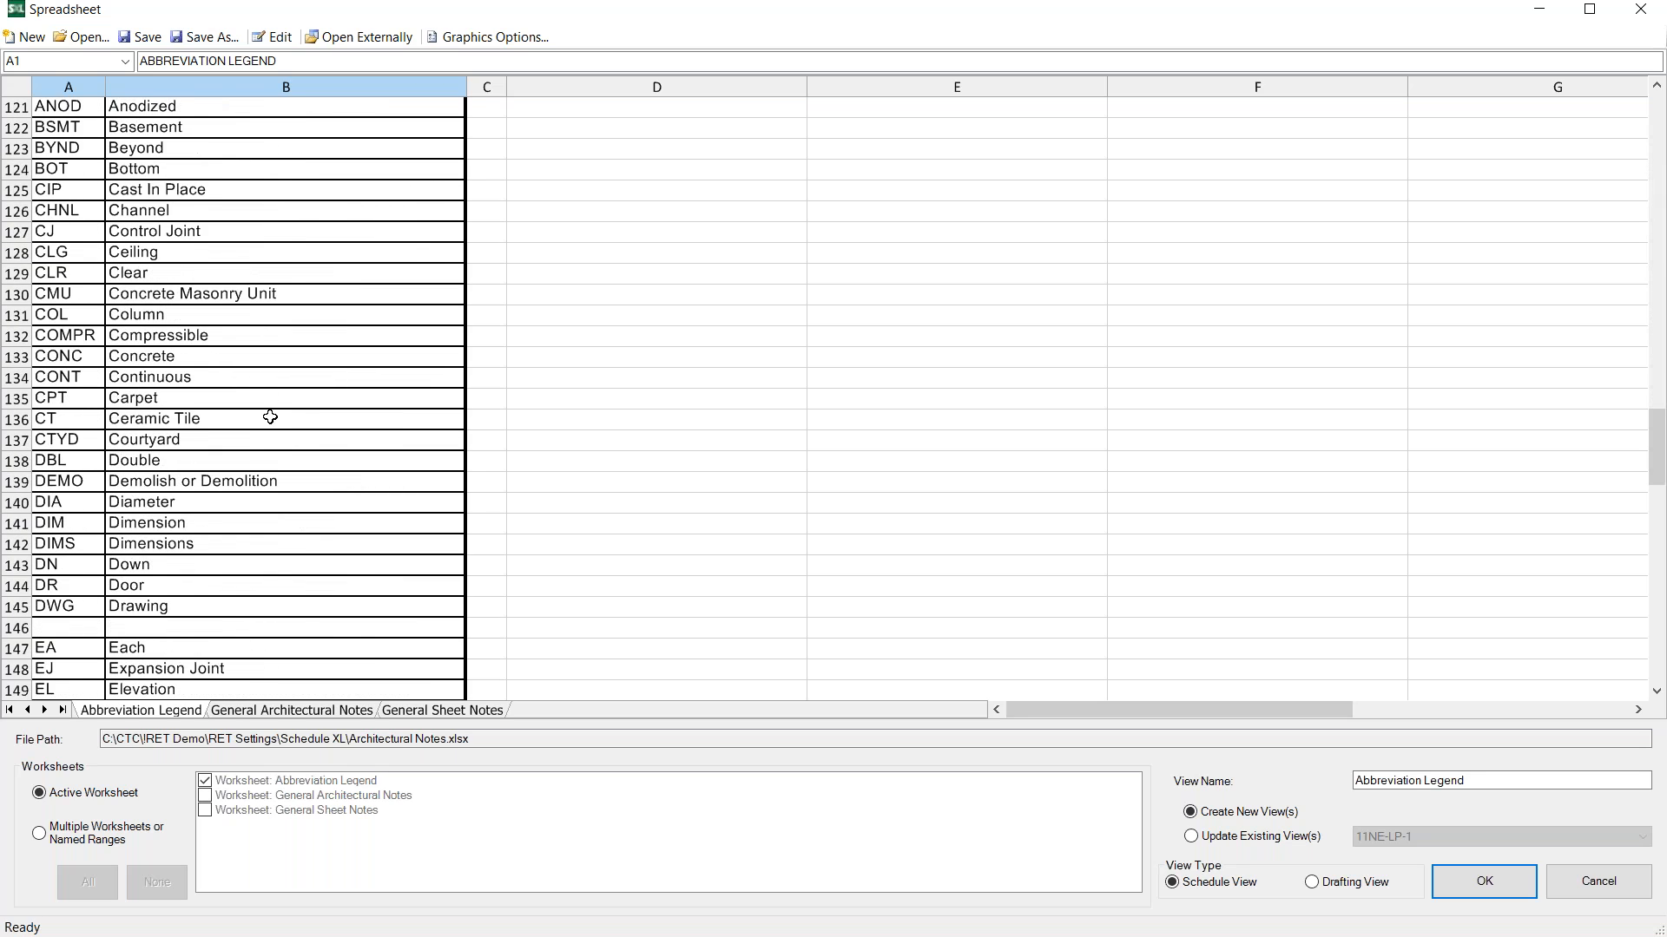
{"action": "scroll", "coordinate": [260, 420], "scroll_direction": "down", "scroll_amount": 17}
{"action": "scroll", "coordinate": [313, 688], "scroll_direction": "up", "scroll_amount": 6}
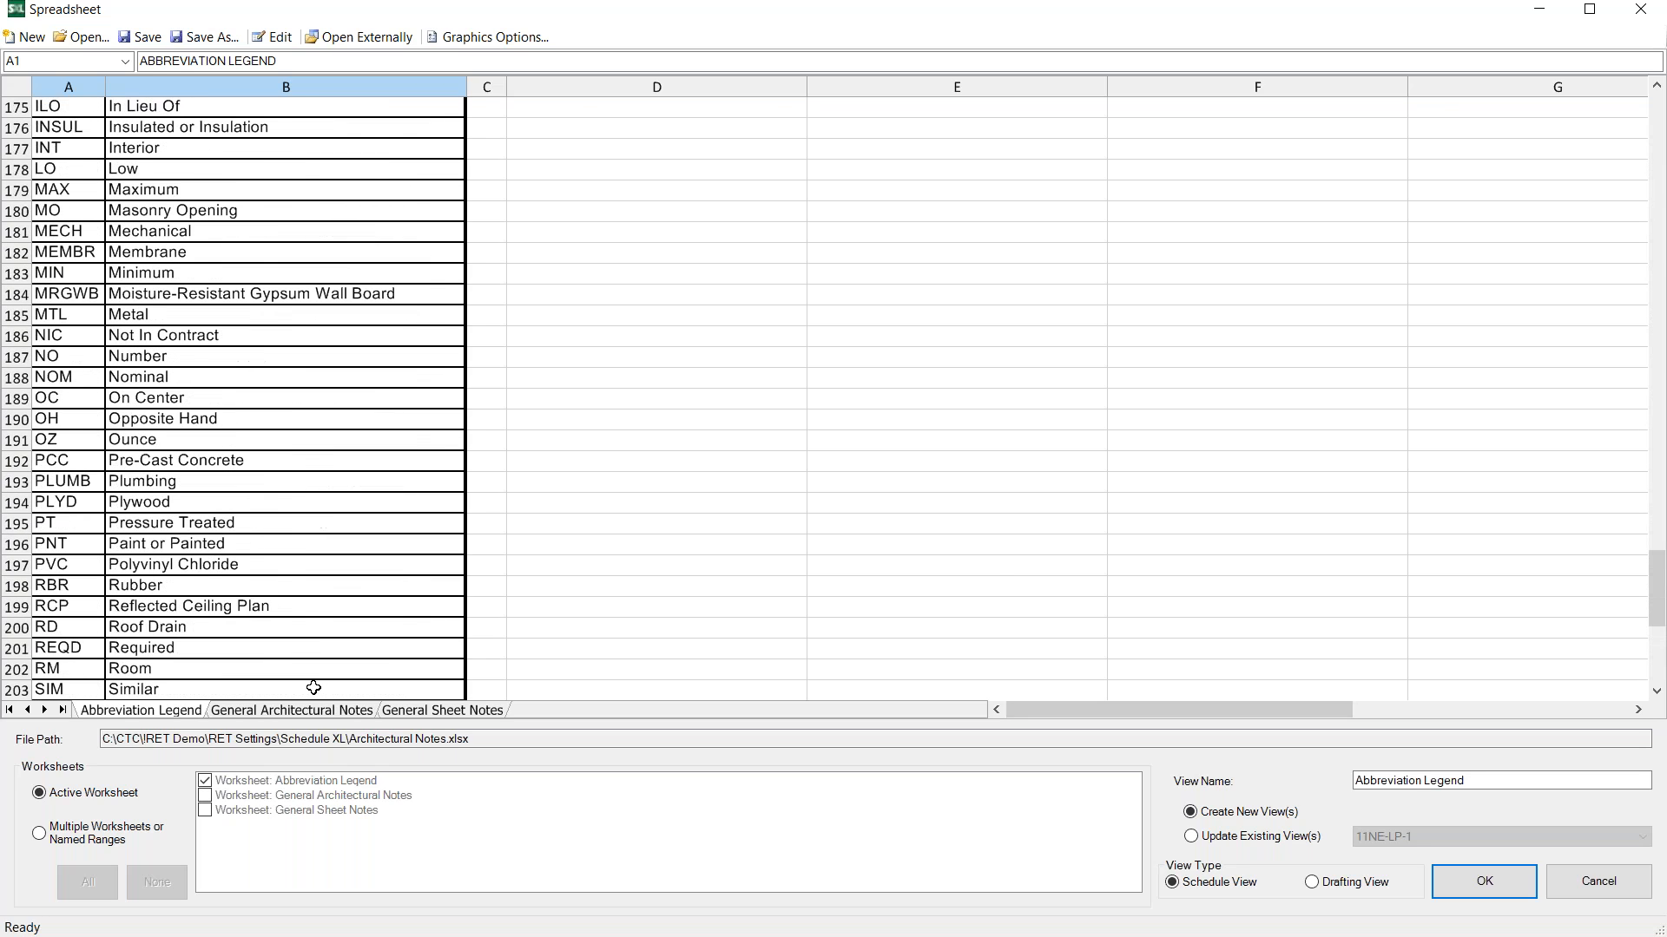
{"action": "left_click", "coordinate": [293, 711]}
{"action": "scroll", "coordinate": [299, 406], "scroll_direction": "down", "scroll_amount": 13}
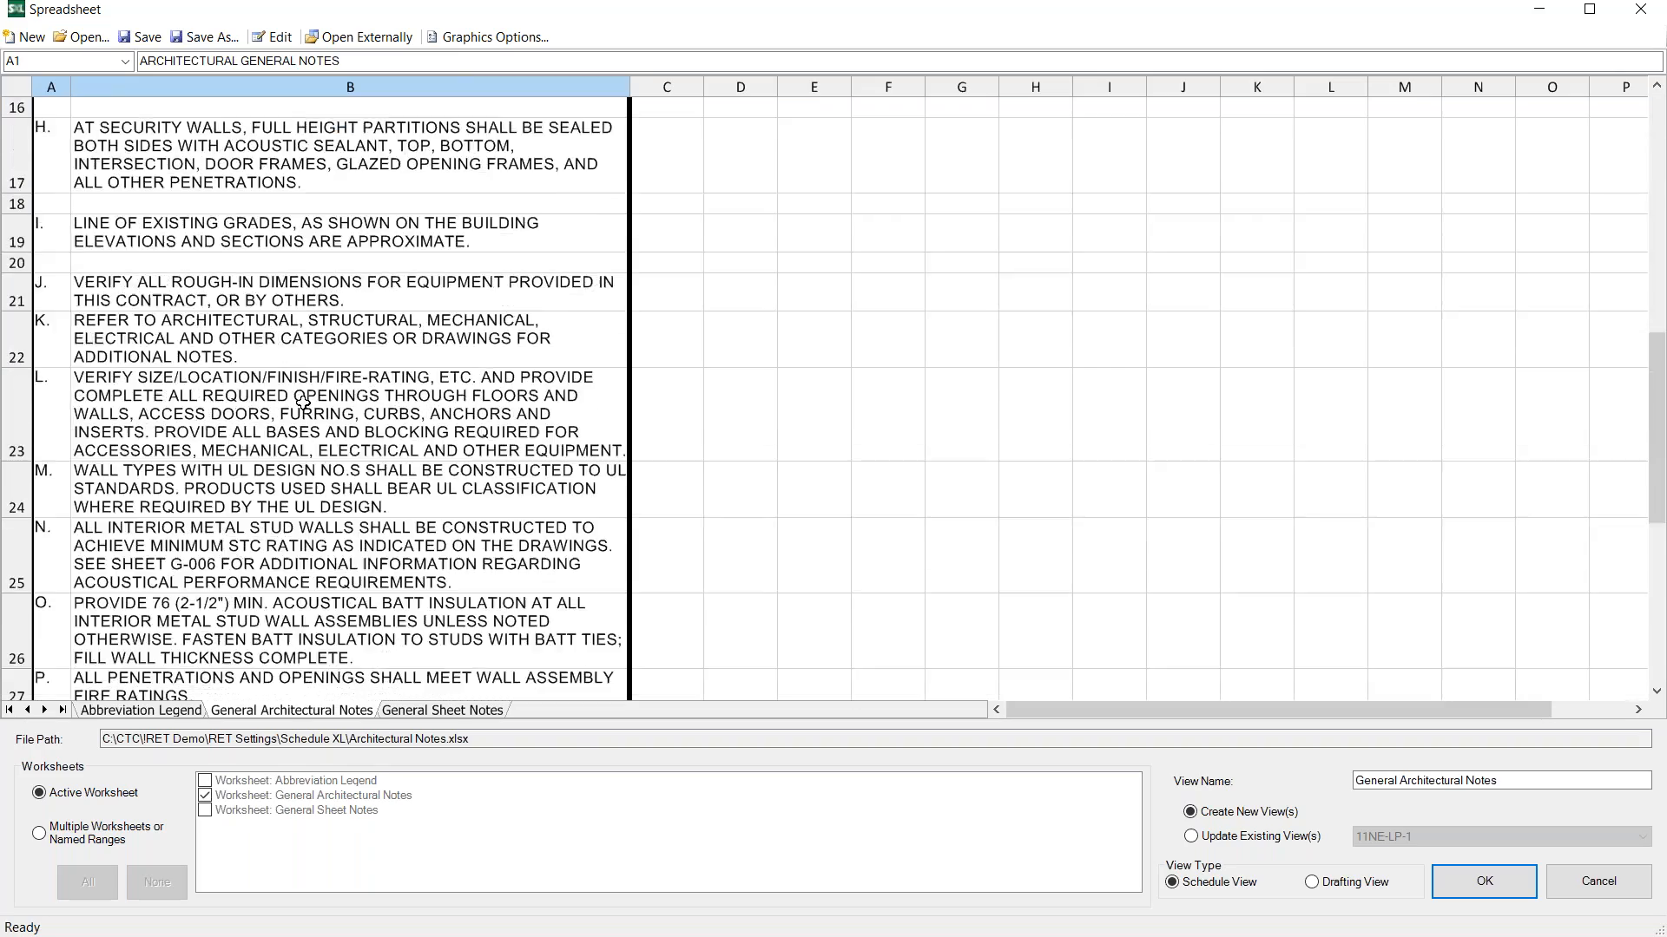
{"action": "scroll", "coordinate": [324, 397], "scroll_direction": "up", "scroll_amount": 7}
{"action": "scroll", "coordinate": [319, 397], "scroll_direction": "up", "scroll_amount": 6}
{"action": "scroll", "coordinate": [344, 386], "scroll_direction": "down", "scroll_amount": 7}
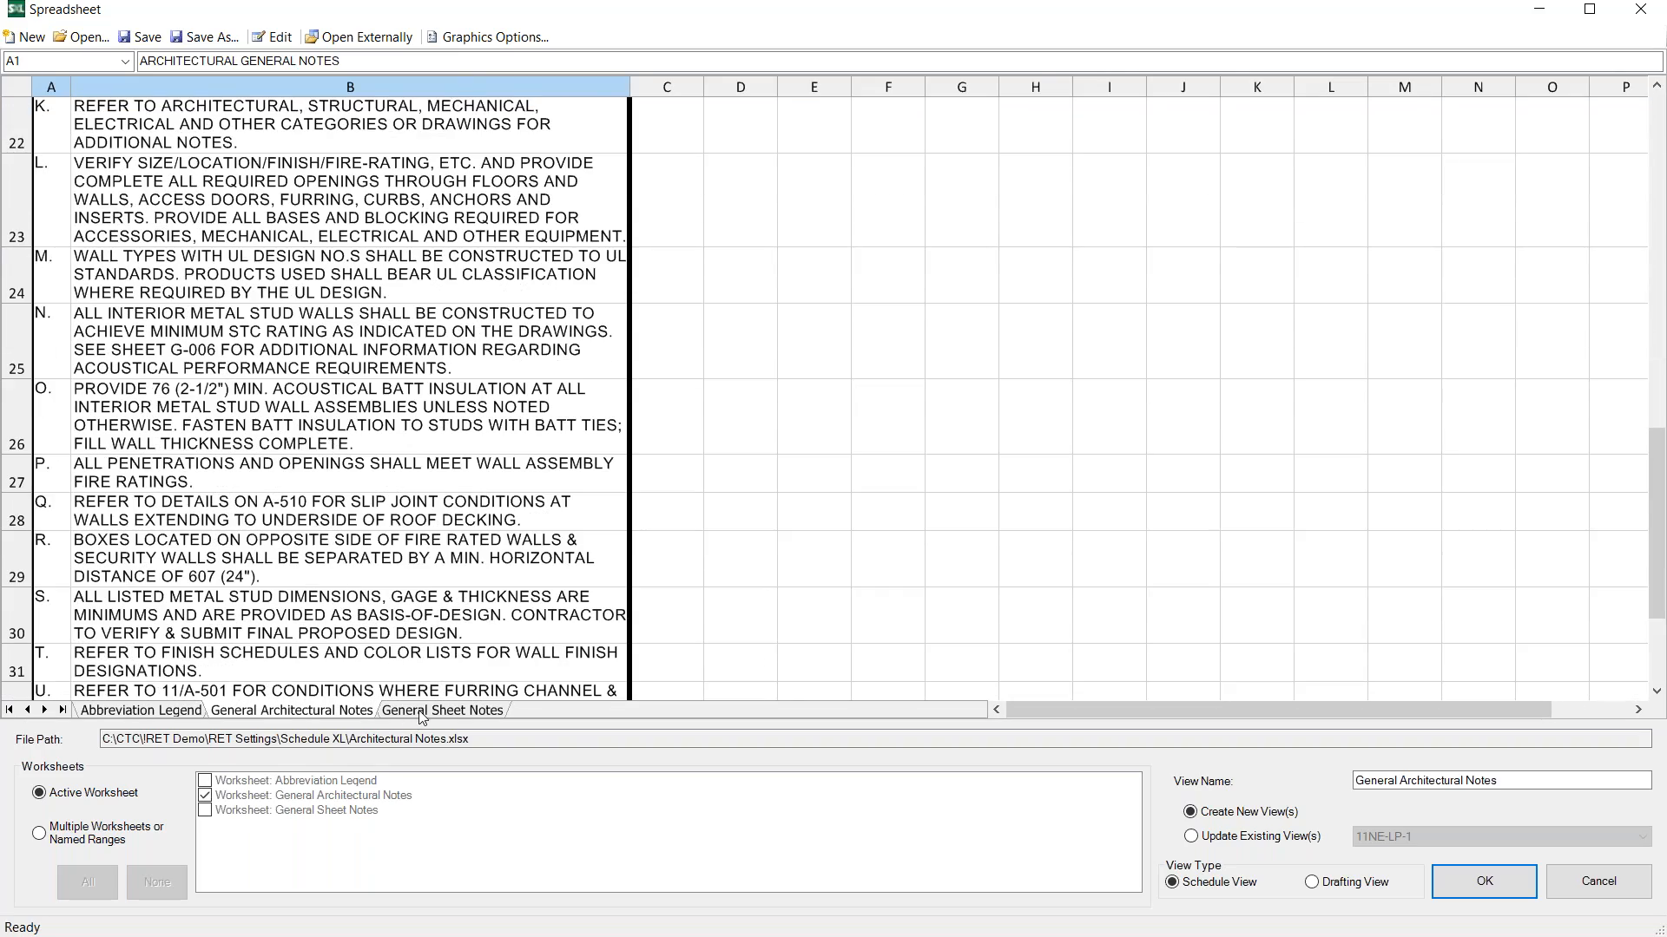
{"action": "left_click", "coordinate": [421, 712]}
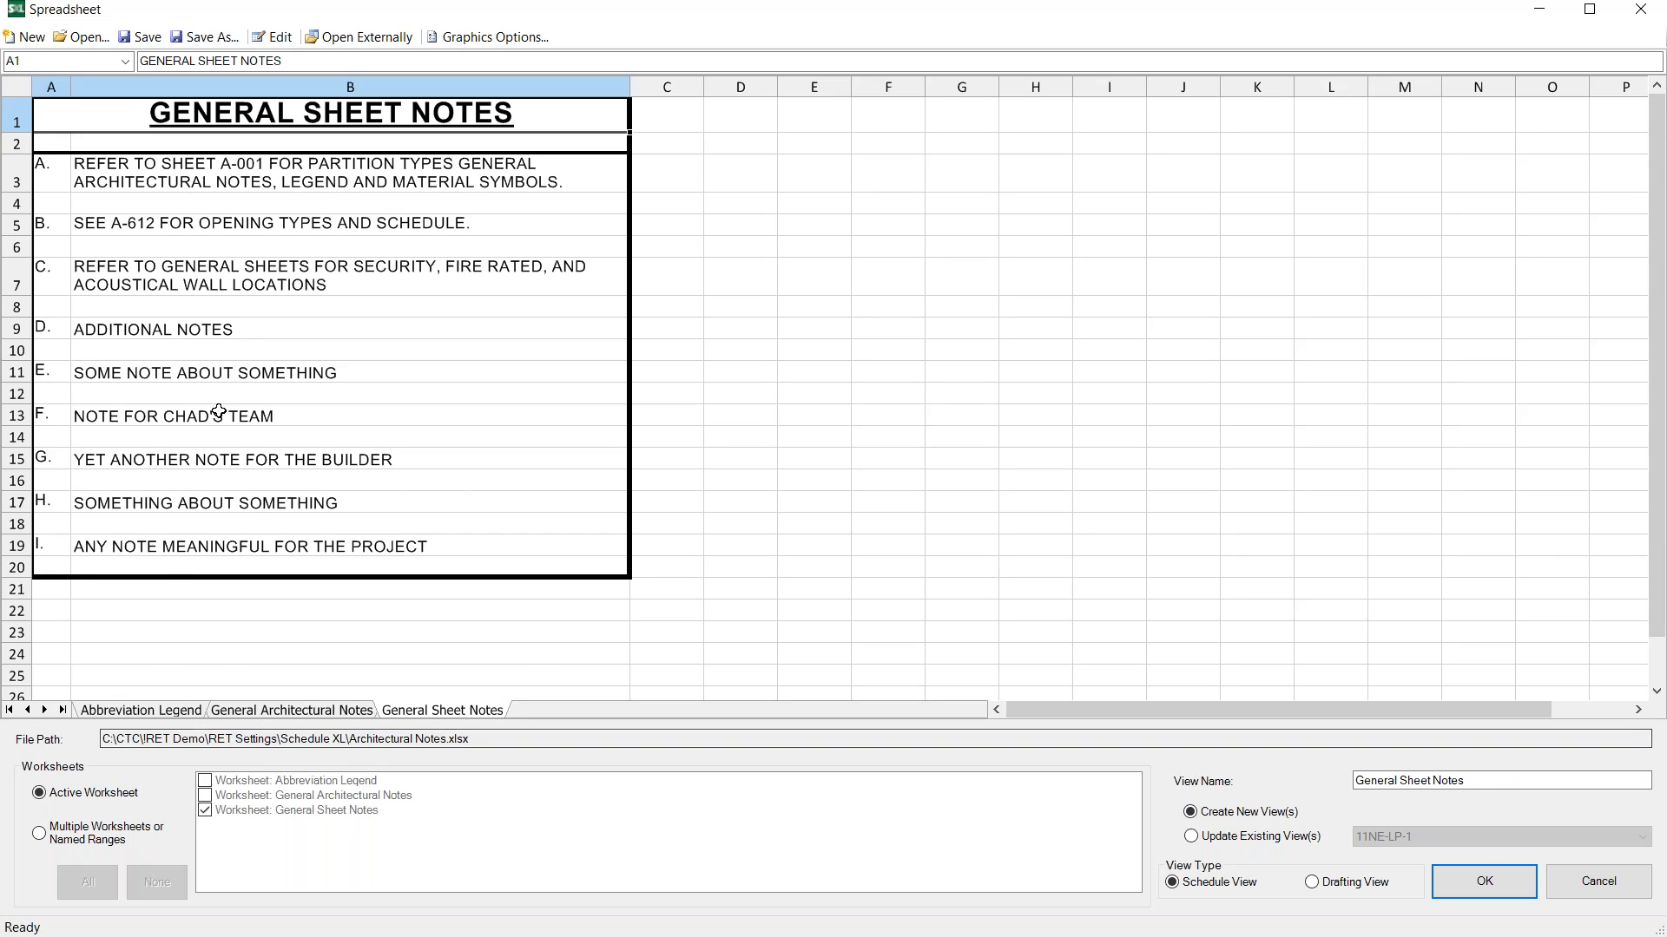
Create new schedule views from all three Architectural Notes worksheets, and locate them among the project's schedules
{"action": "left_click", "coordinate": [41, 834]}
{"action": "left_click", "coordinate": [205, 780]}
{"action": "left_click", "coordinate": [205, 795]}
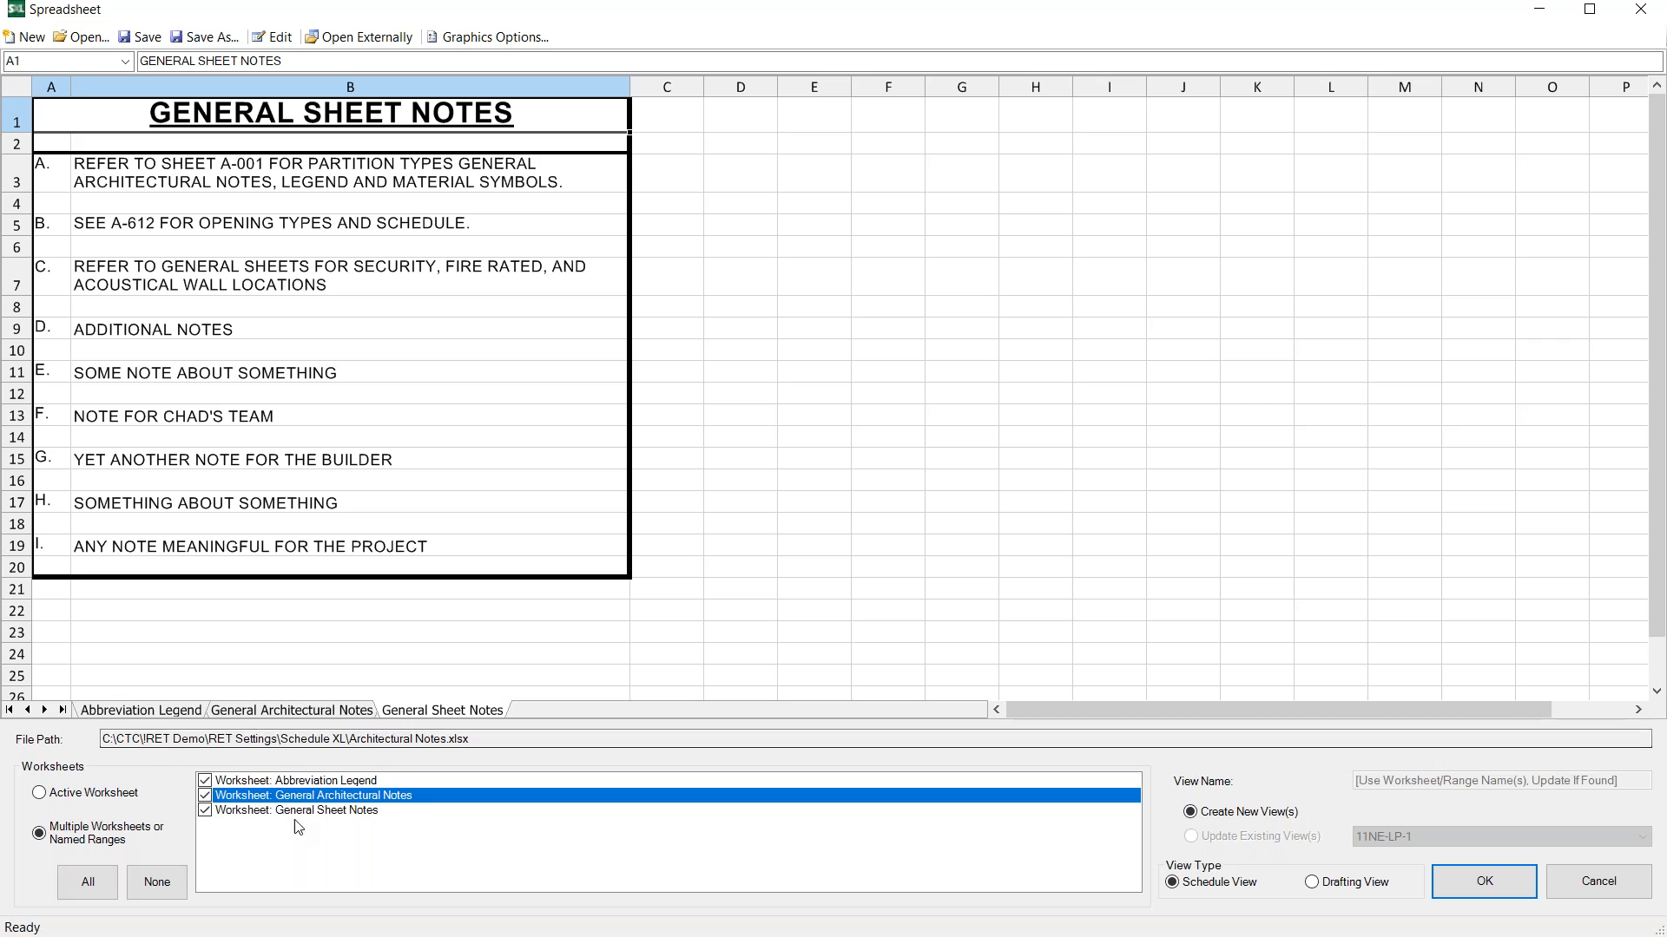
{"action": "left_click", "coordinate": [1460, 883]}
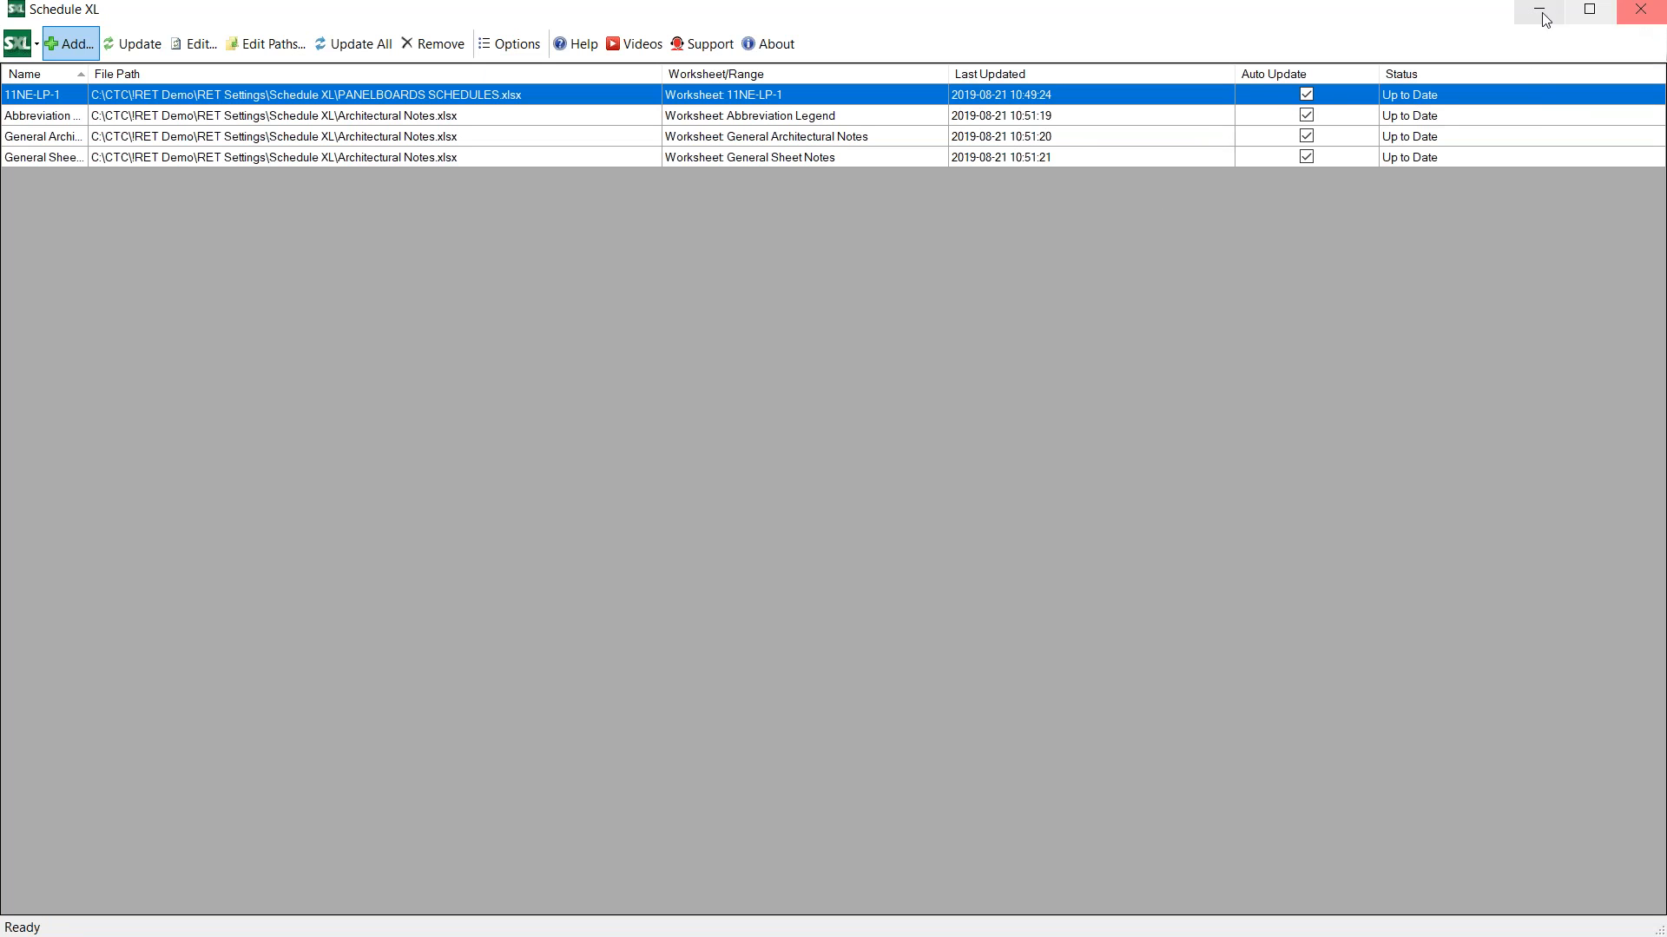
{"action": "left_click", "coordinate": [1623, 10]}
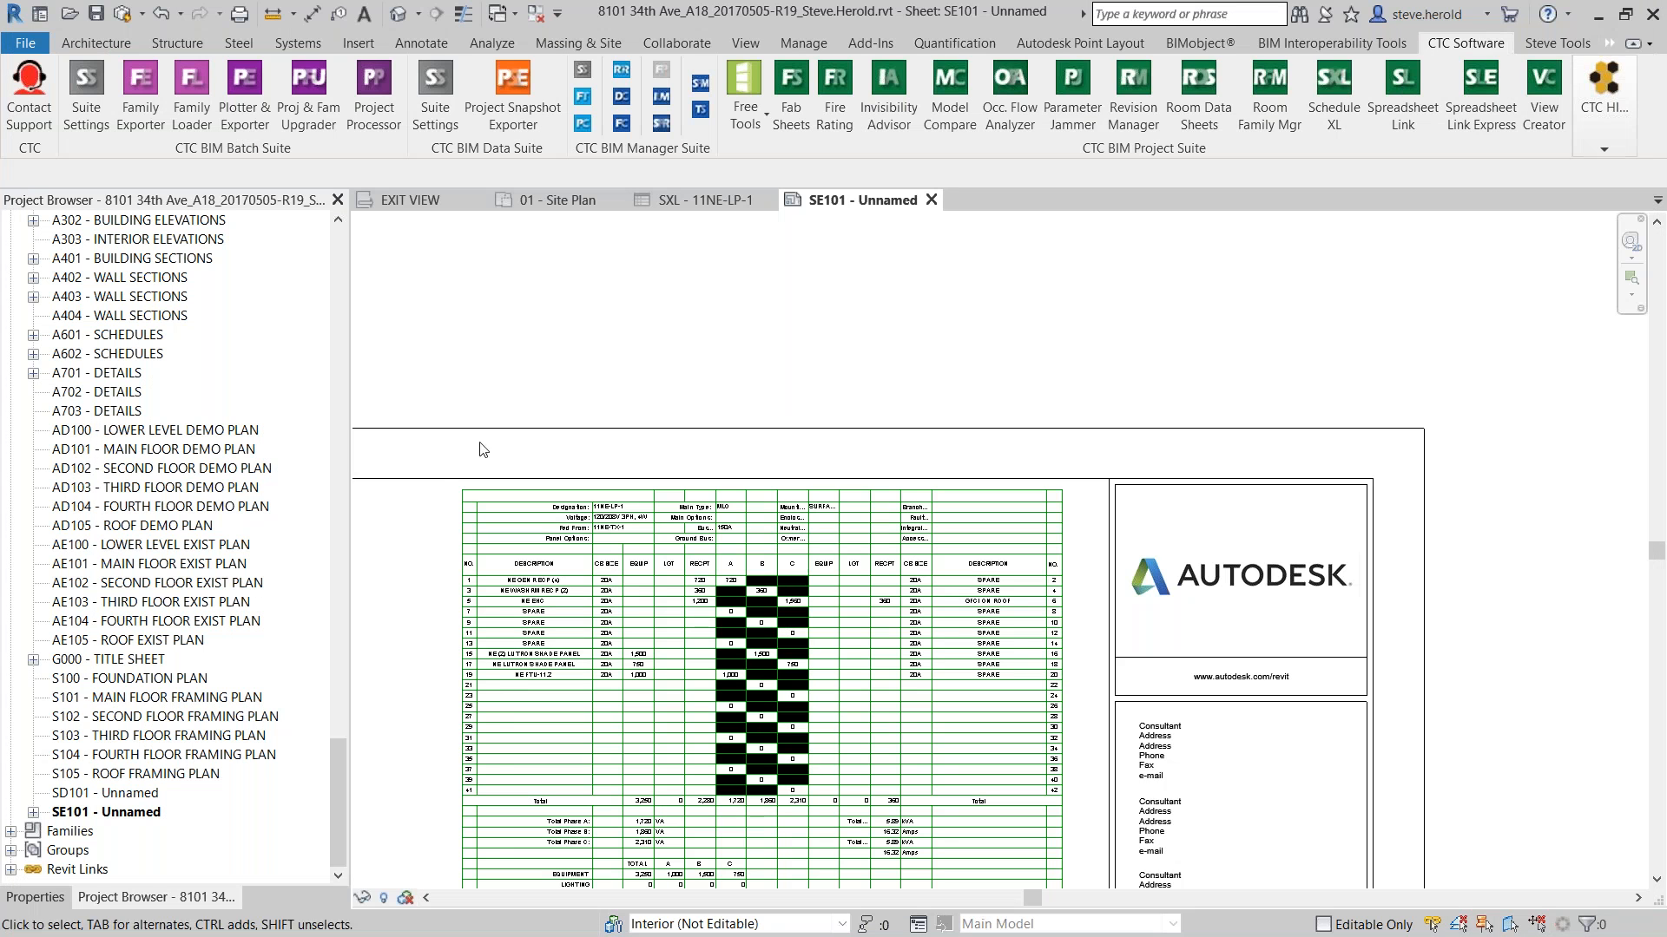
{"action": "scroll", "coordinate": [81, 403], "scroll_direction": "up", "scroll_amount": 7}
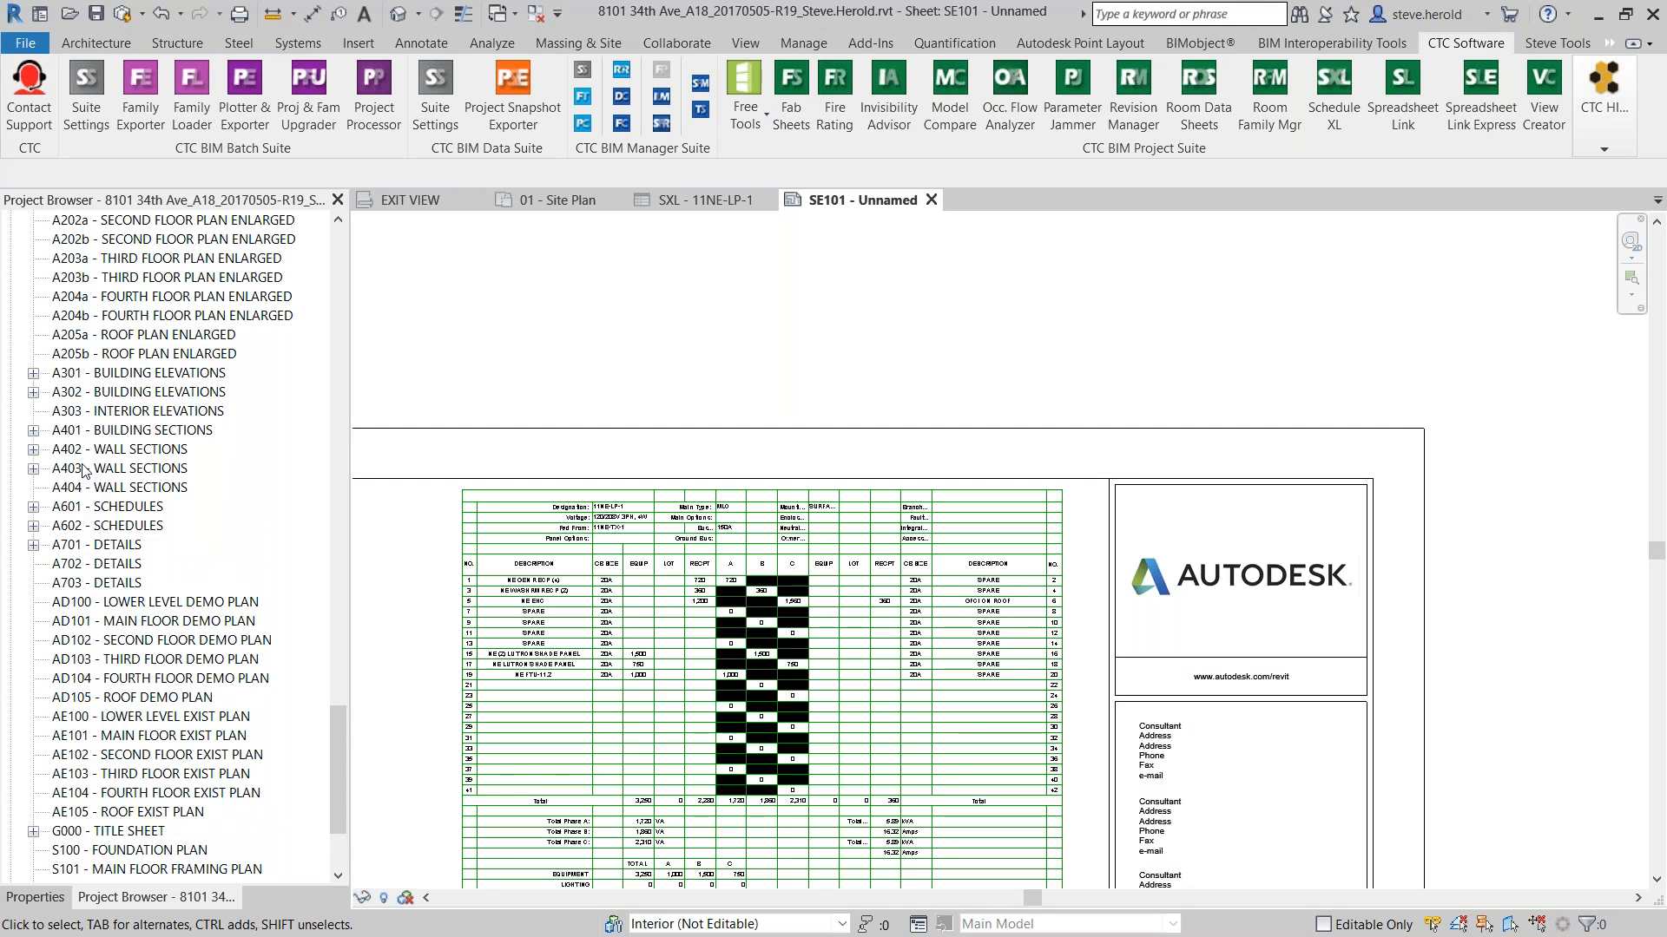
{"action": "scroll", "coordinate": [80, 403], "scroll_direction": "up", "scroll_amount": 4}
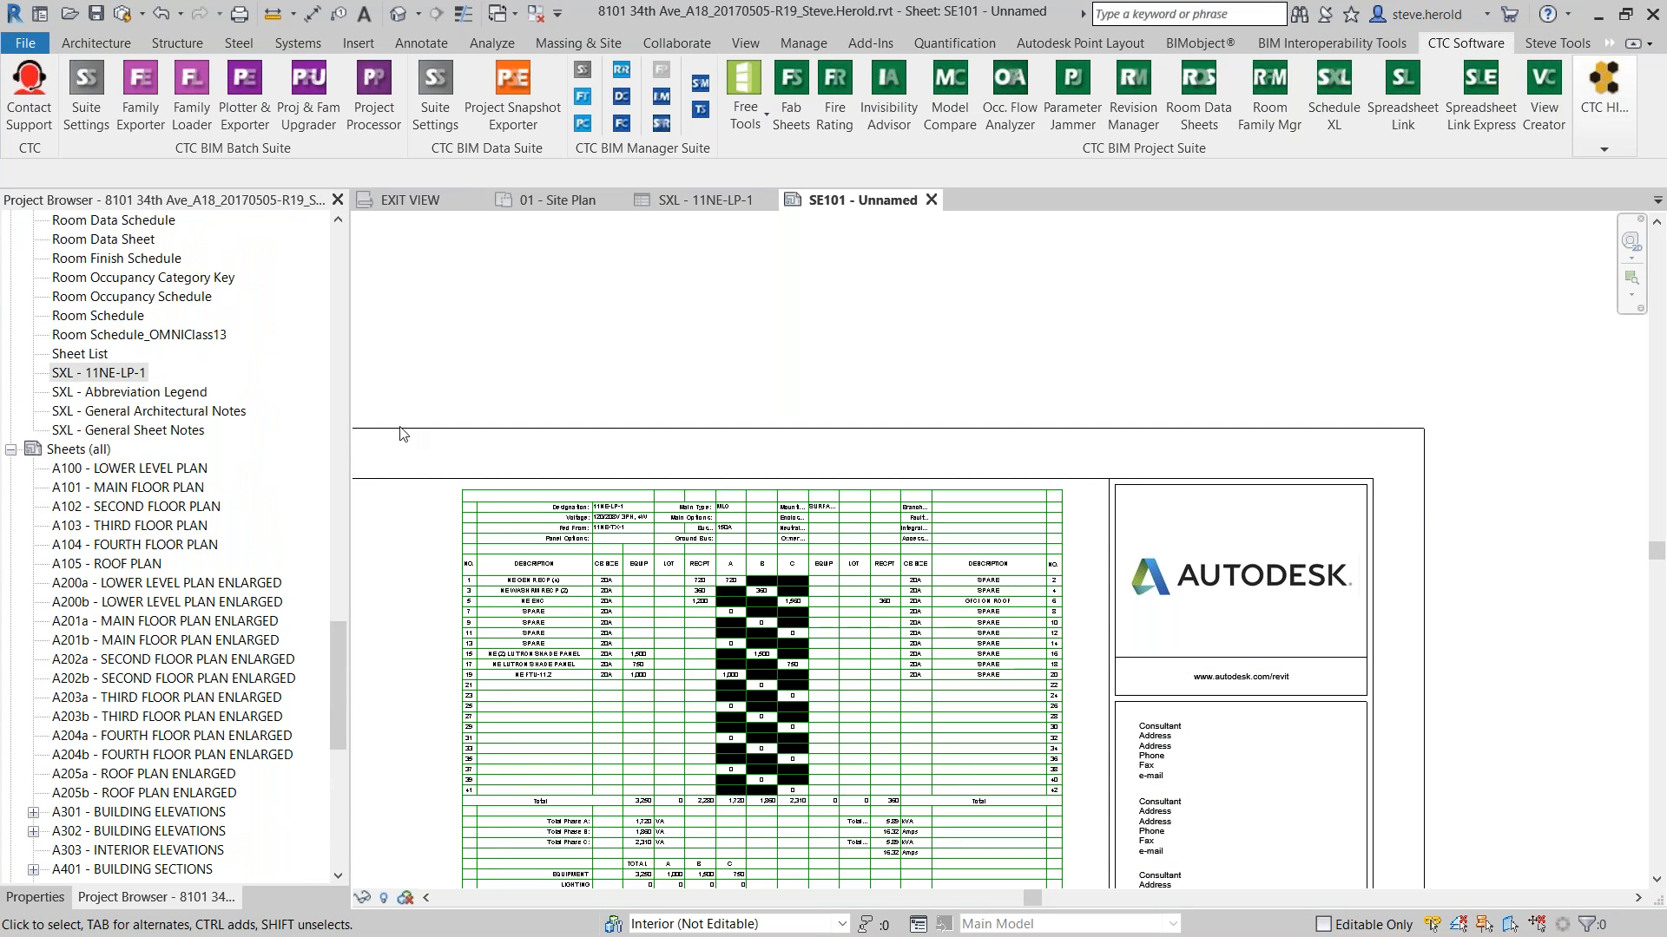
{"action": "scroll", "coordinate": [669, 420], "scroll_direction": "down", "scroll_amount": 5}
{"action": "left_click_drag", "start_coordinate": [119, 375], "coordinate": [847, 556]}
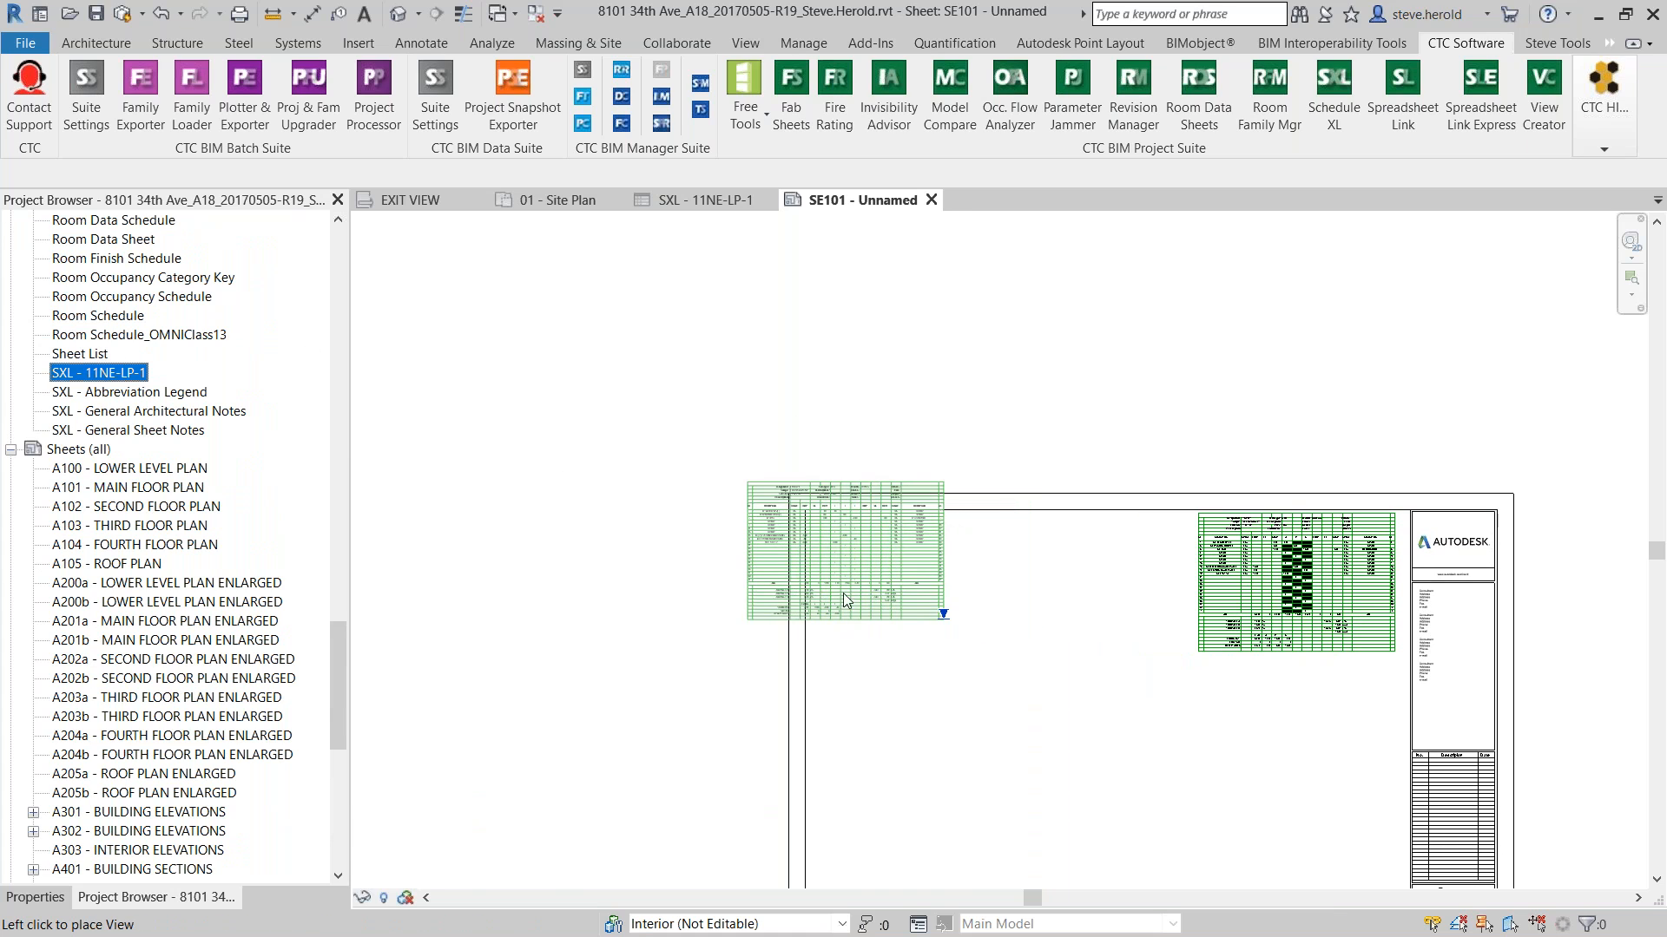
{"action": "left_click", "coordinate": [919, 609]}
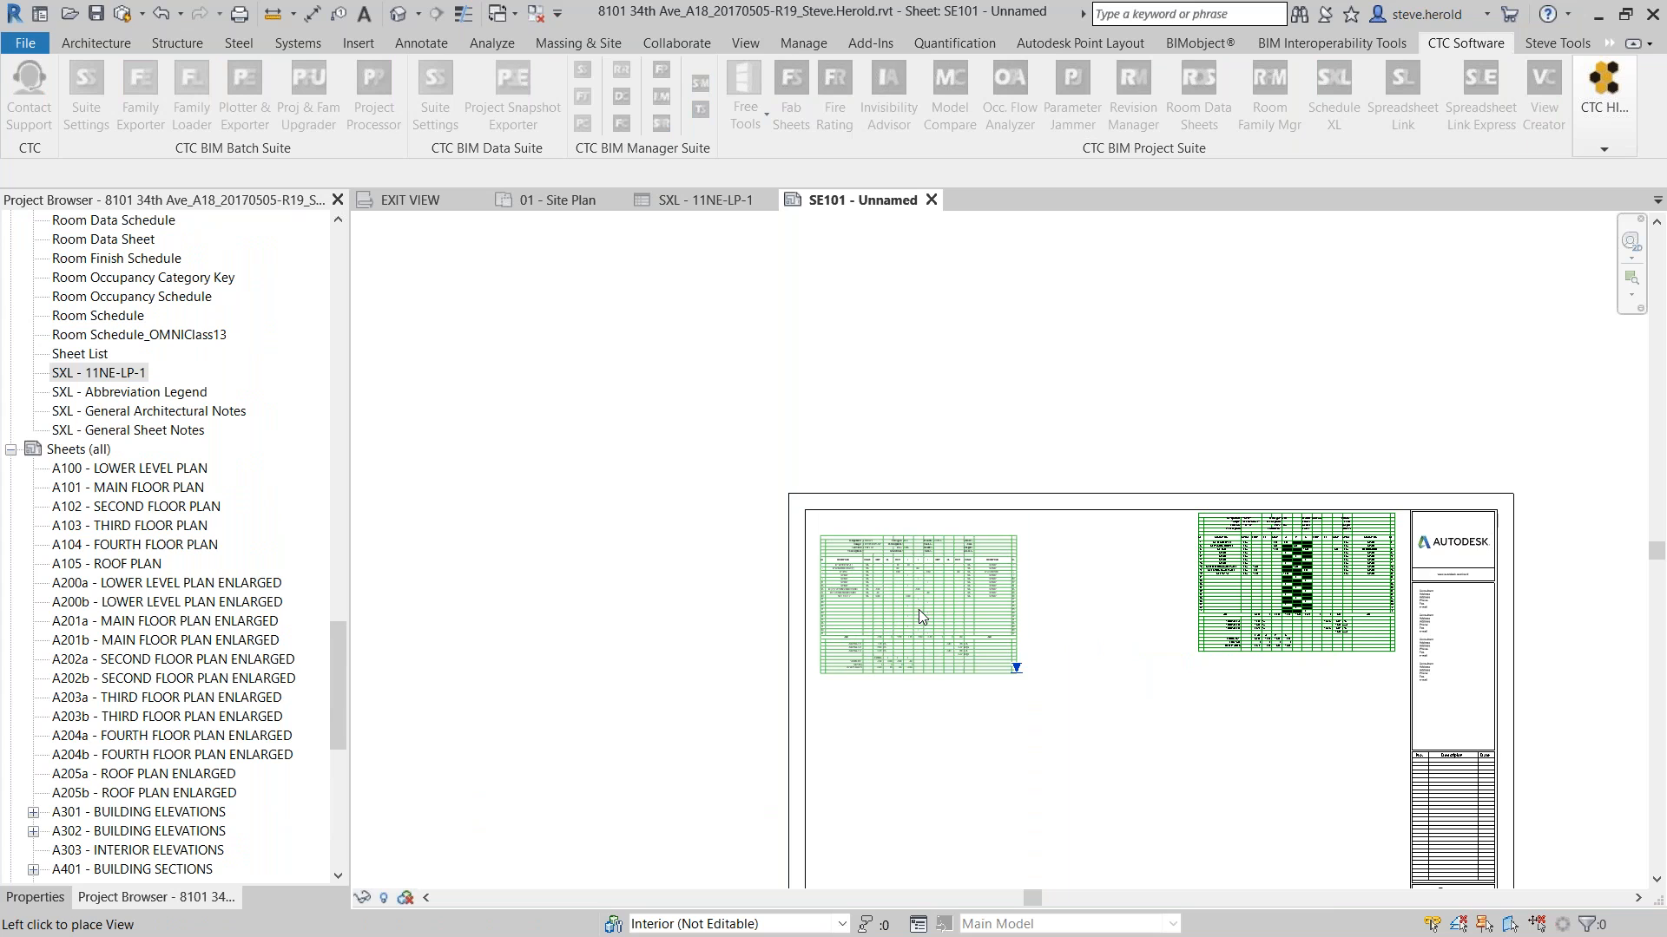
Place the SXL - Abbreviation Legend schedule on sheet SE101 and move it to the sheet's upper-left border
{"action": "left_click", "coordinate": [164, 395]}
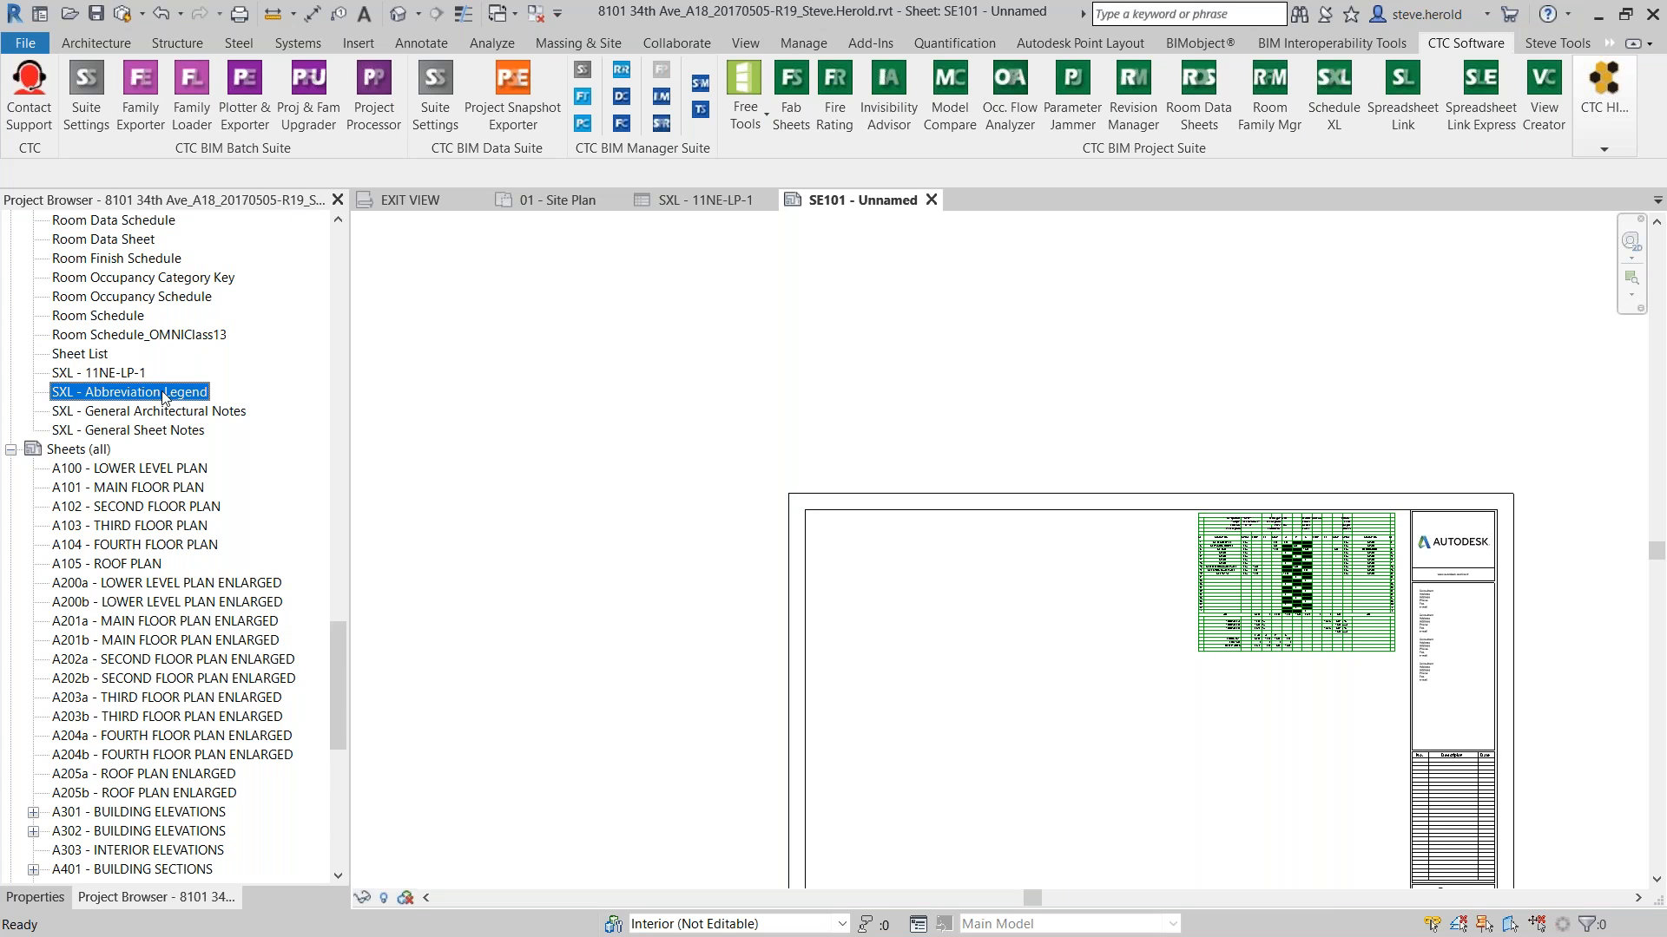
{"action": "left_click_drag", "start_coordinate": [889, 557], "coordinate": [880, 560]}
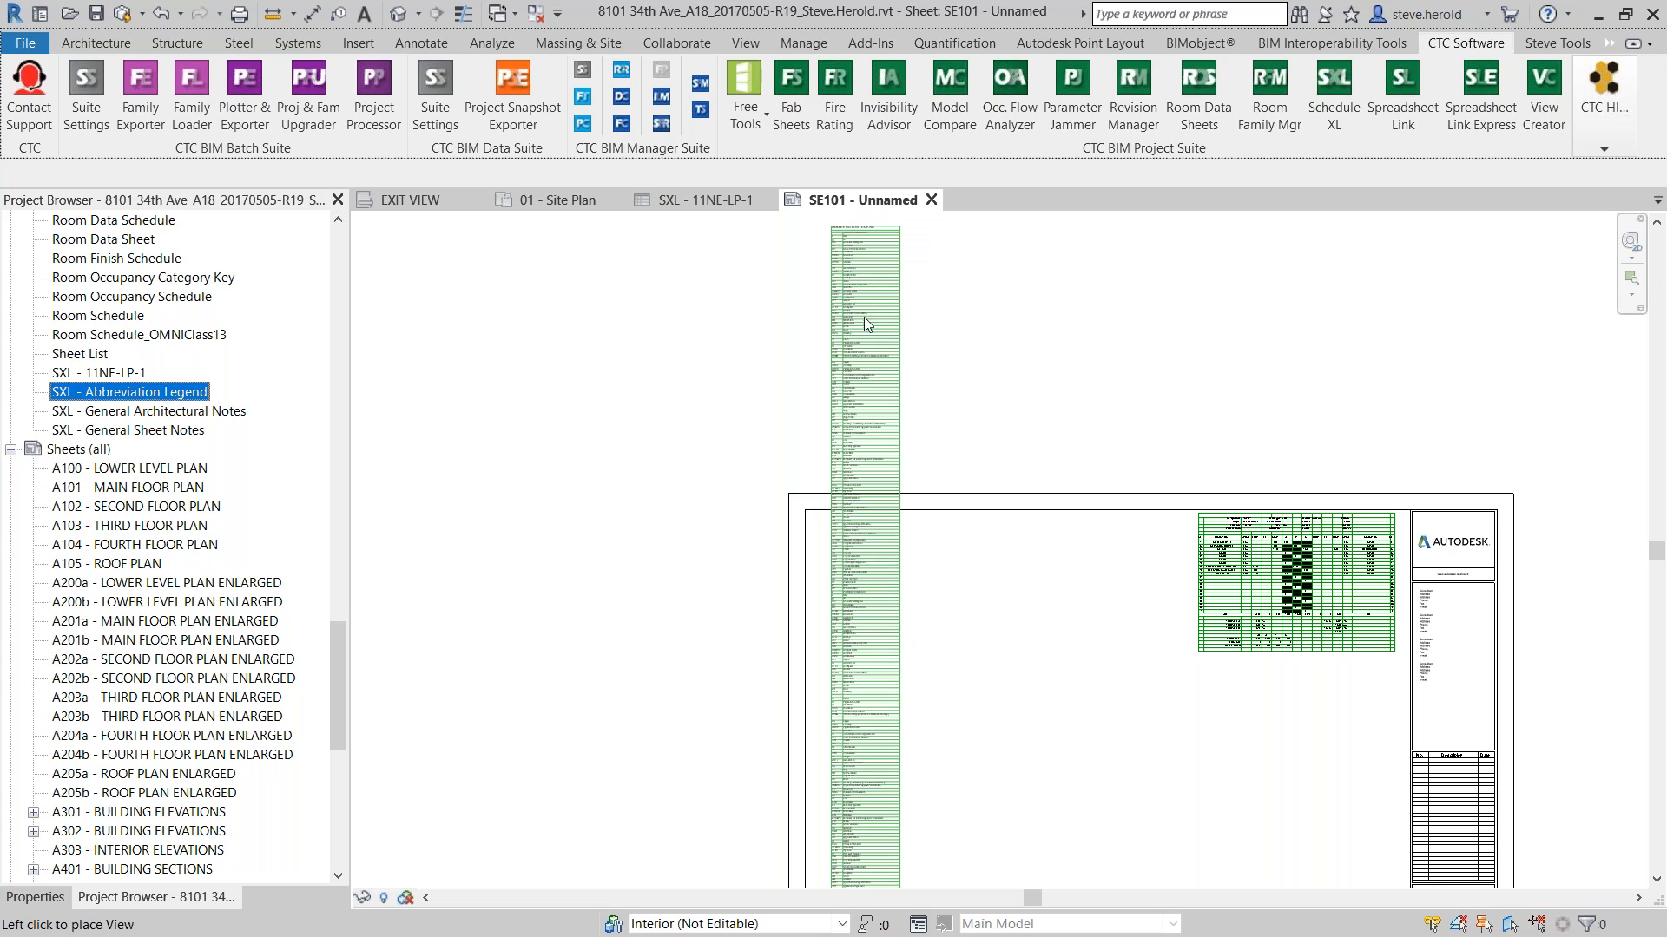
{"action": "scroll", "coordinate": [873, 573], "scroll_direction": "down", "scroll_amount": 2}
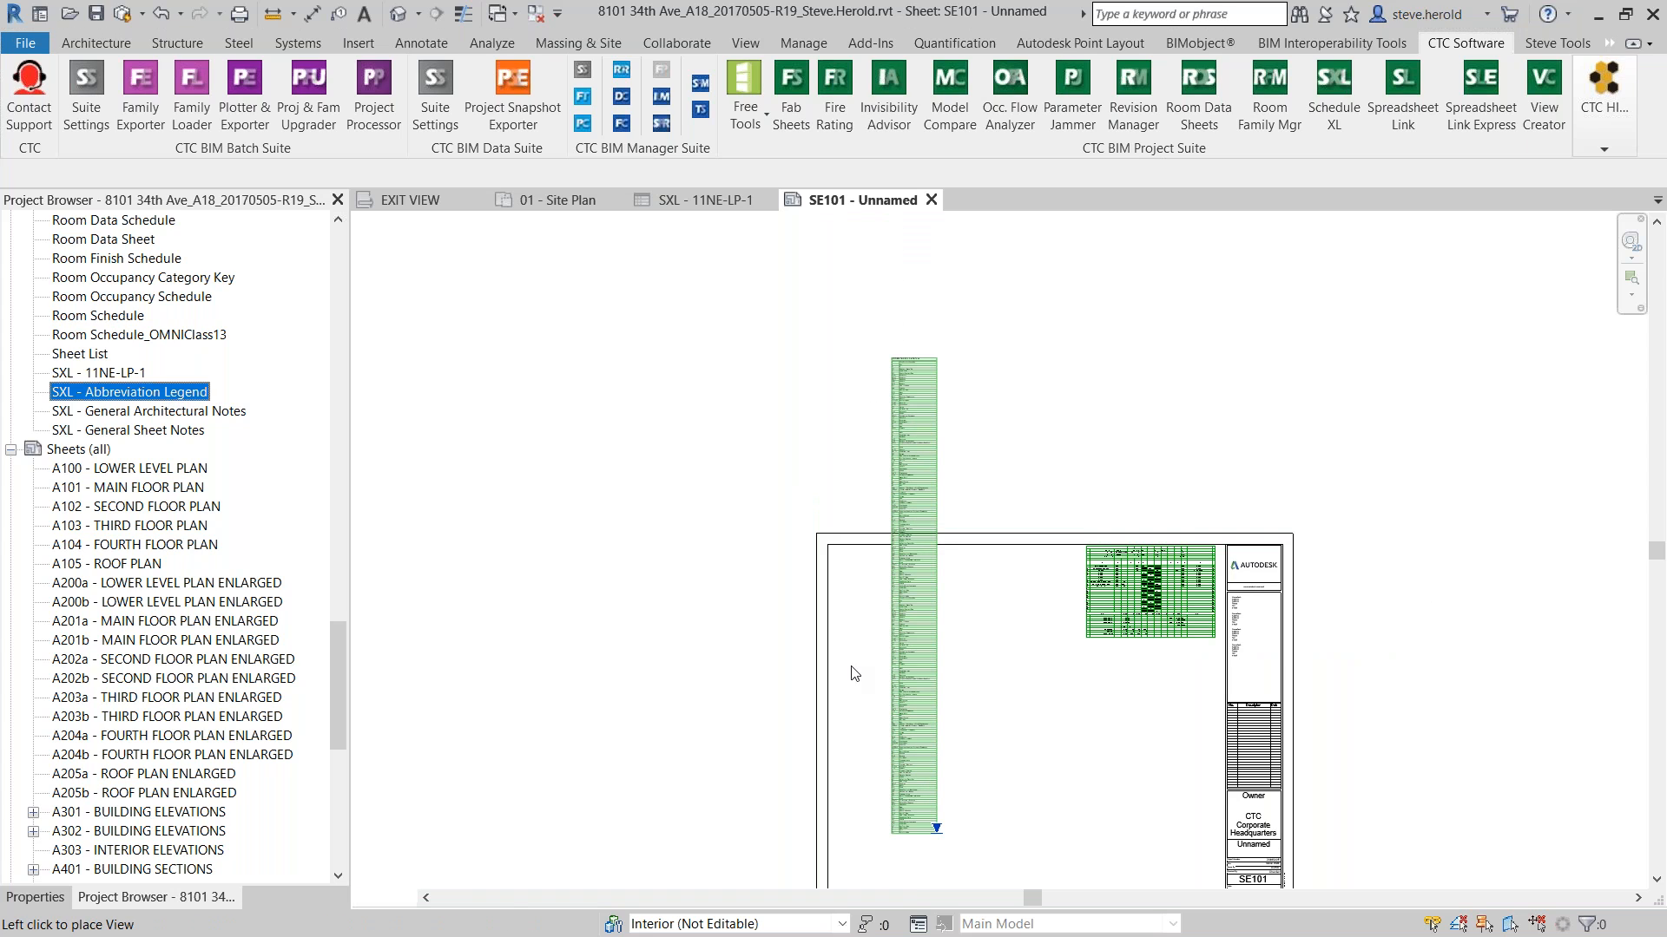
{"action": "middle_click_drag", "start_coordinate": [850, 713], "coordinate": [792, 398]}
{"action": "left_click", "coordinate": [822, 463]}
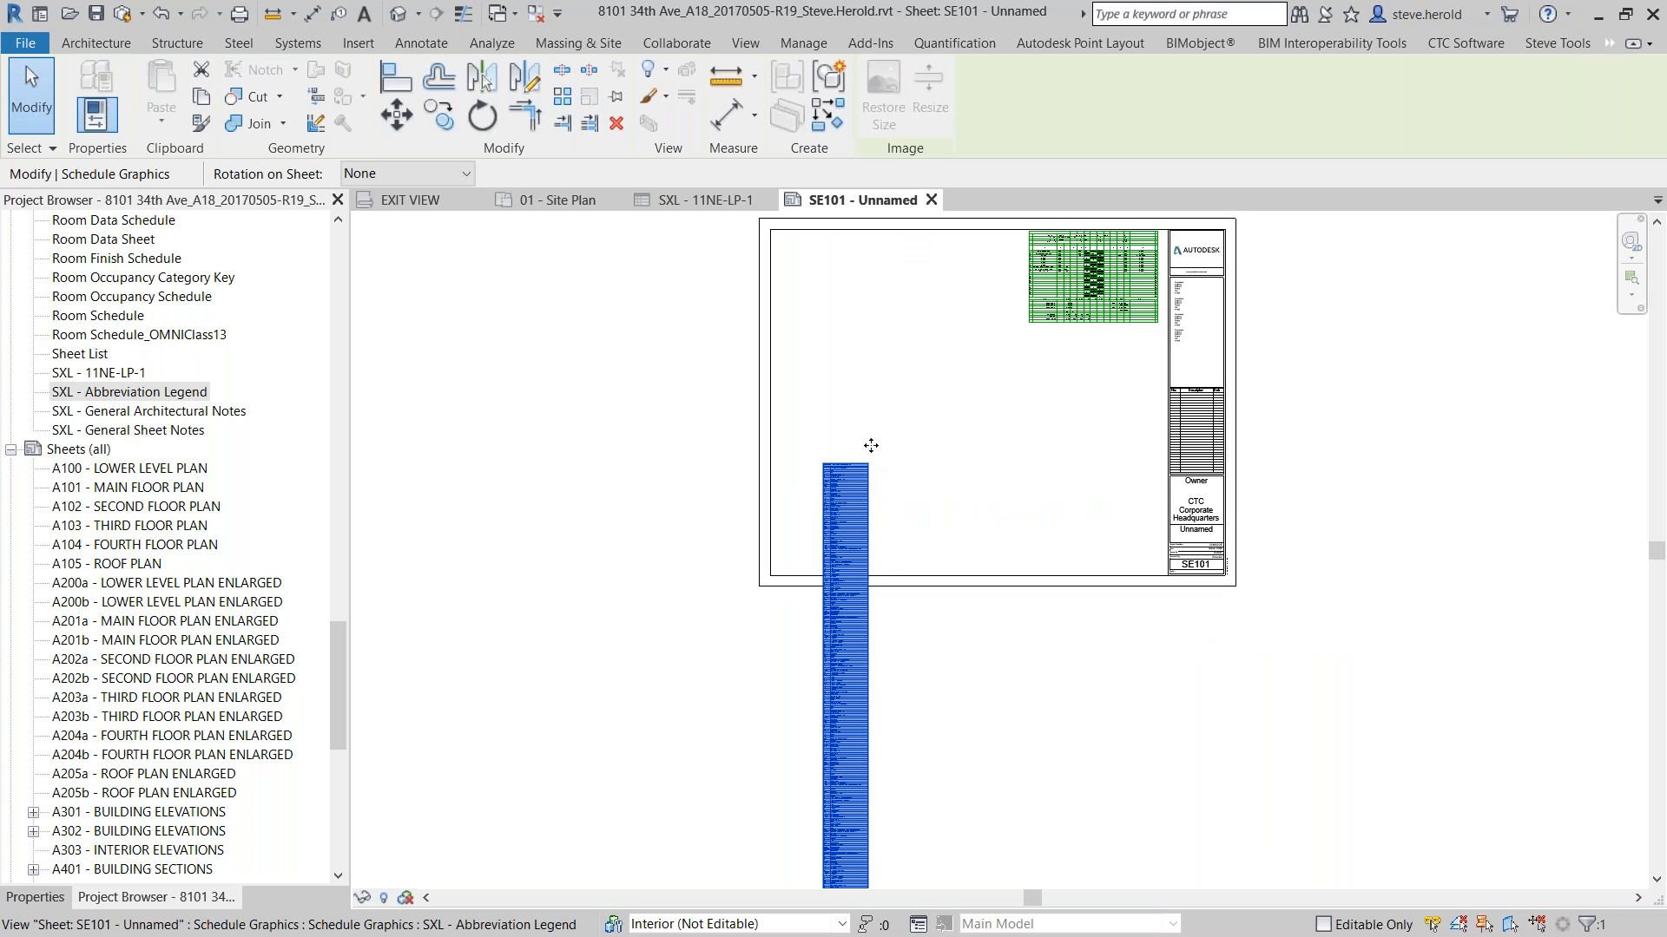
{"action": "left_click_drag", "start_coordinate": [821, 292], "coordinate": [209, 233]}
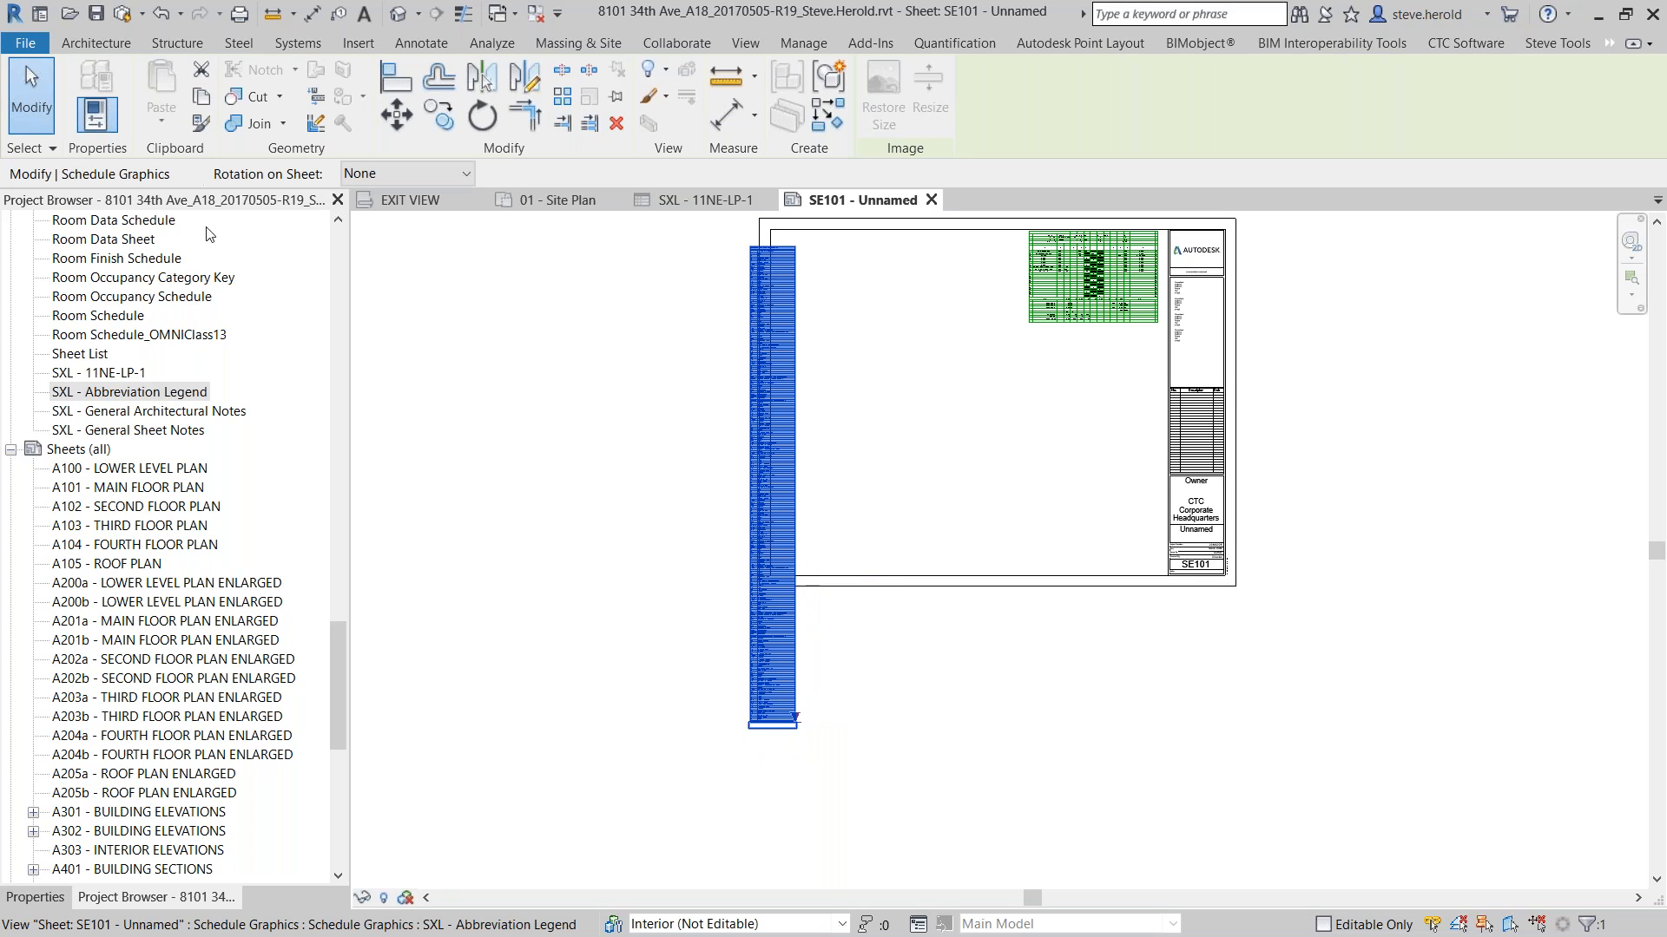
Place the SXL - General Architectural Notes schedule on sheet SE101, just to the right of the abbreviation legend
{"action": "left_click", "coordinate": [166, 413]}
{"action": "left_click_drag", "start_coordinate": [148, 415], "coordinate": [807, 404]}
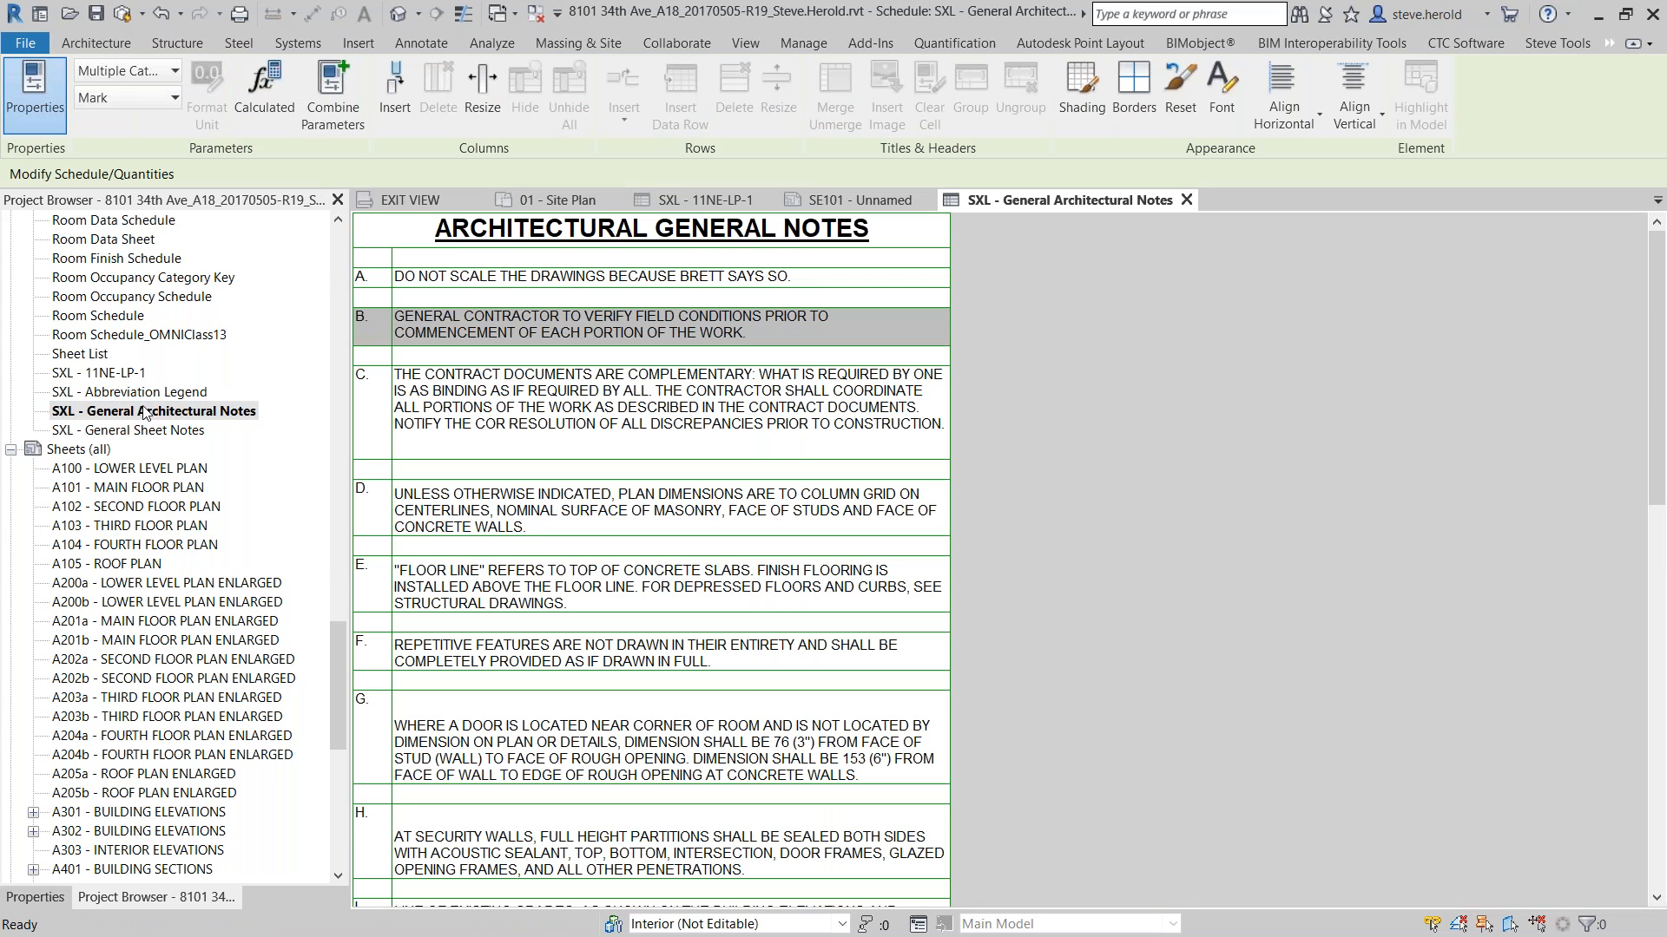
{"action": "left_click", "coordinate": [1186, 201]}
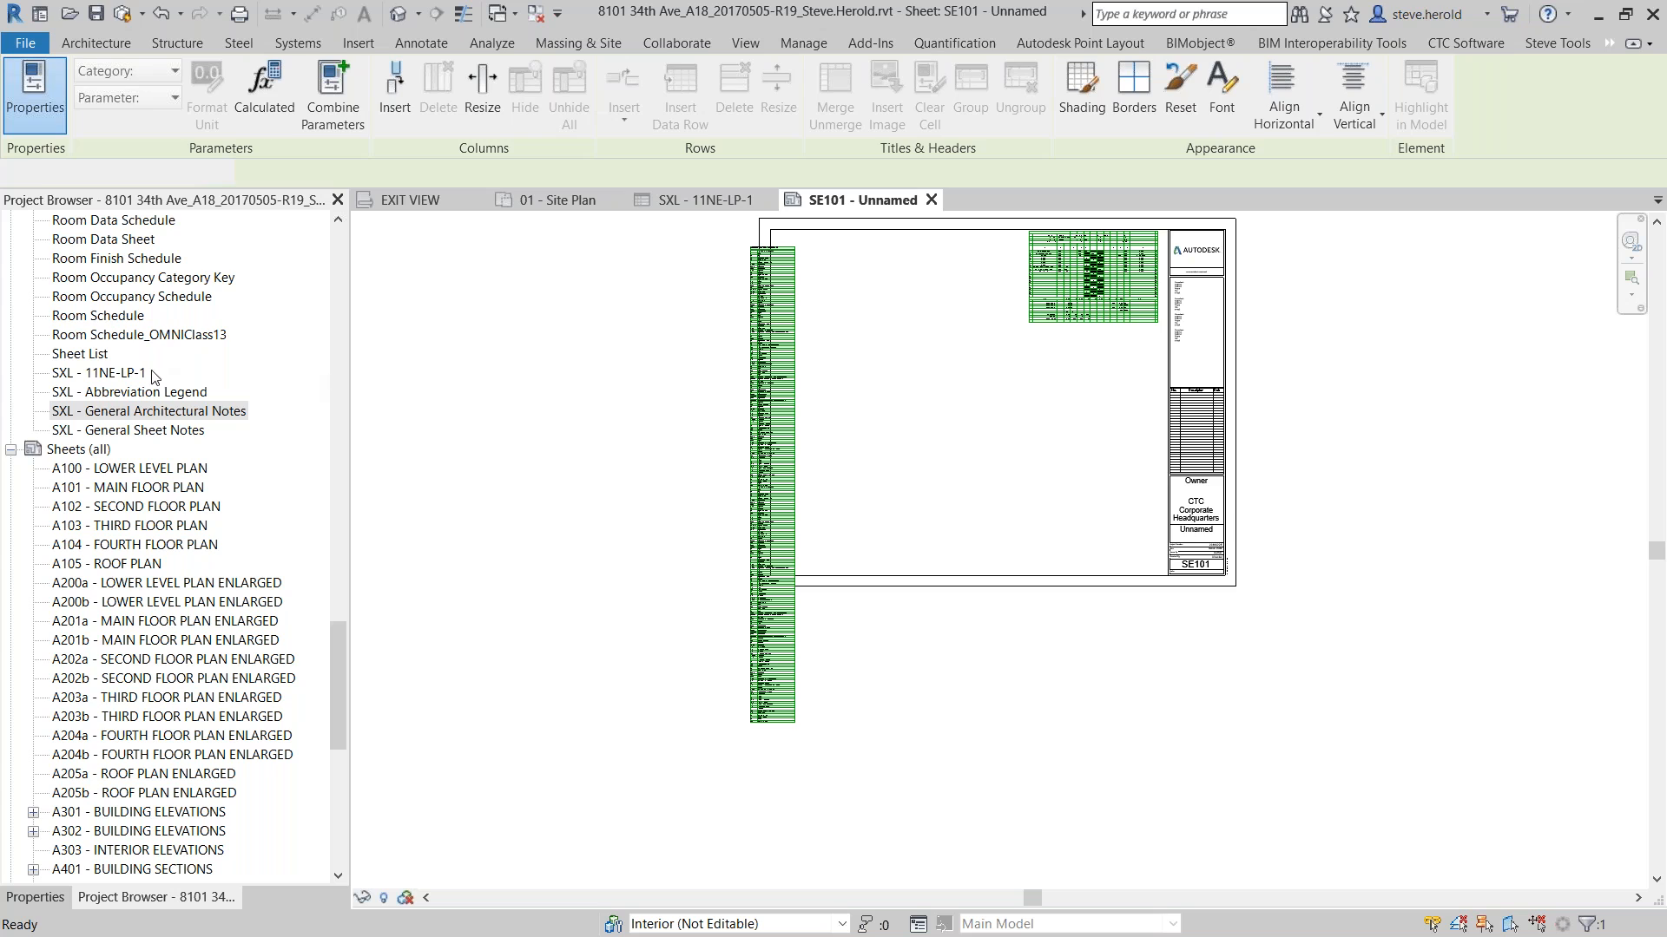
{"action": "left_click_drag", "start_coordinate": [149, 411], "coordinate": [922, 335]}
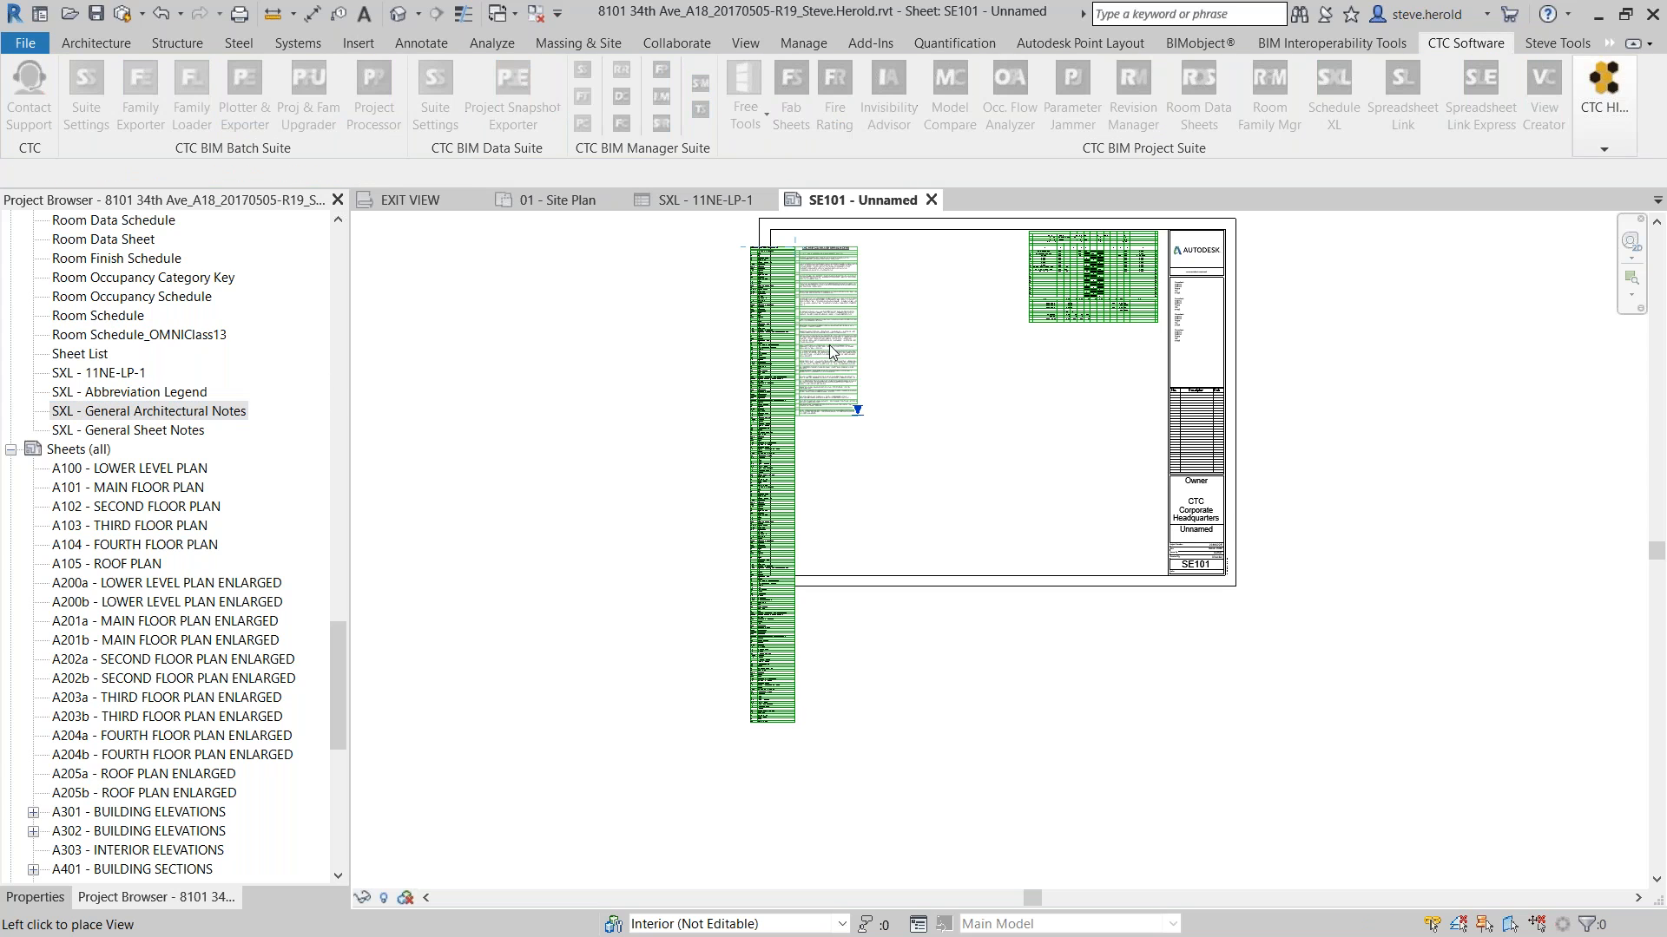
{"action": "left_click", "coordinate": [847, 351]}
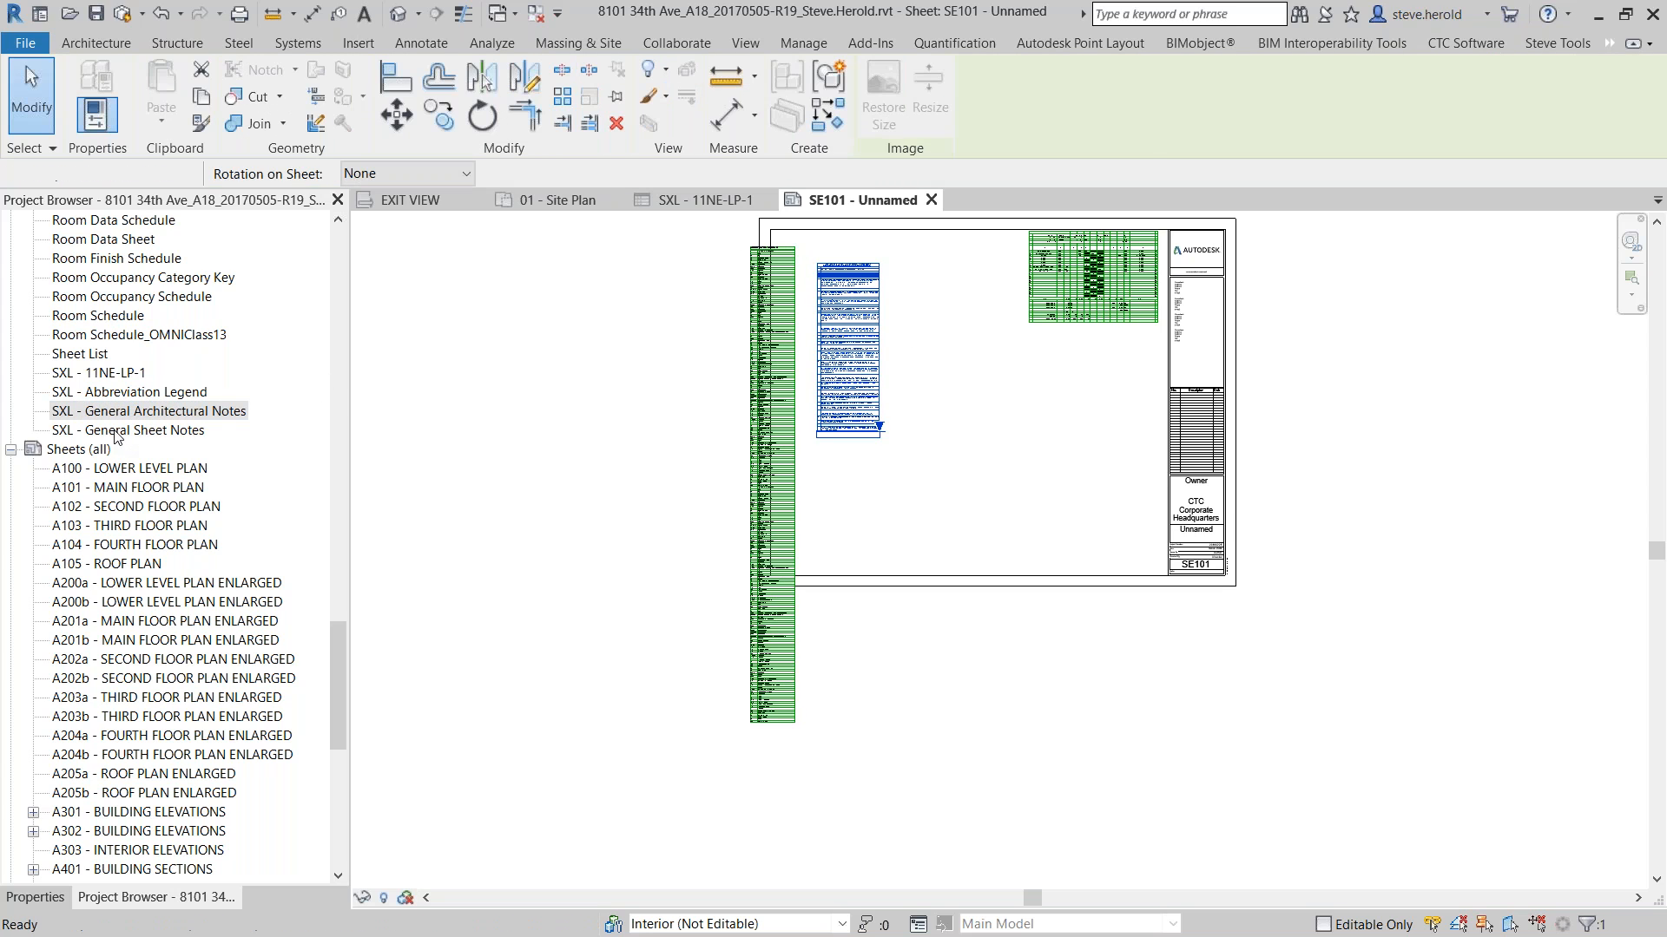
Place the SXL - General Sheet Notes schedule on sheet SE101, to the right of the architectural notes and level with their title, and deselect it
{"action": "left_click_drag", "start_coordinate": [119, 432], "coordinate": [236, 425]}
{"action": "left_click_drag", "start_coordinate": [916, 415], "coordinate": [922, 404]}
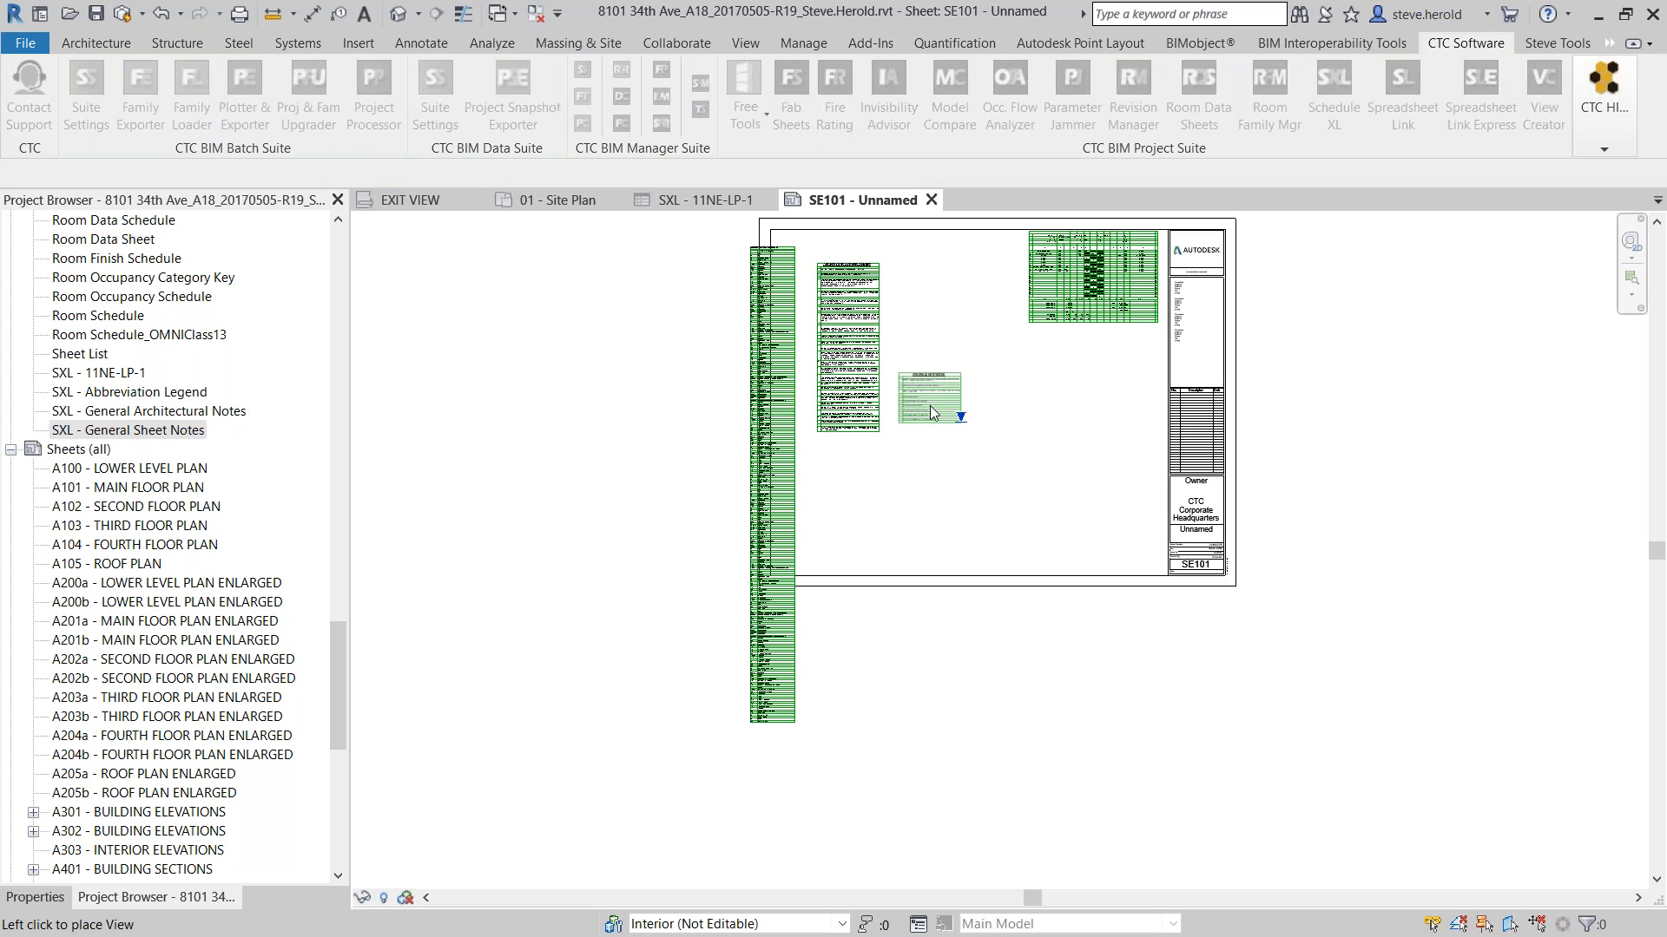
{"action": "left_click", "coordinate": [936, 301]}
{"action": "scroll", "coordinate": [868, 299], "scroll_direction": "up", "scroll_amount": 1}
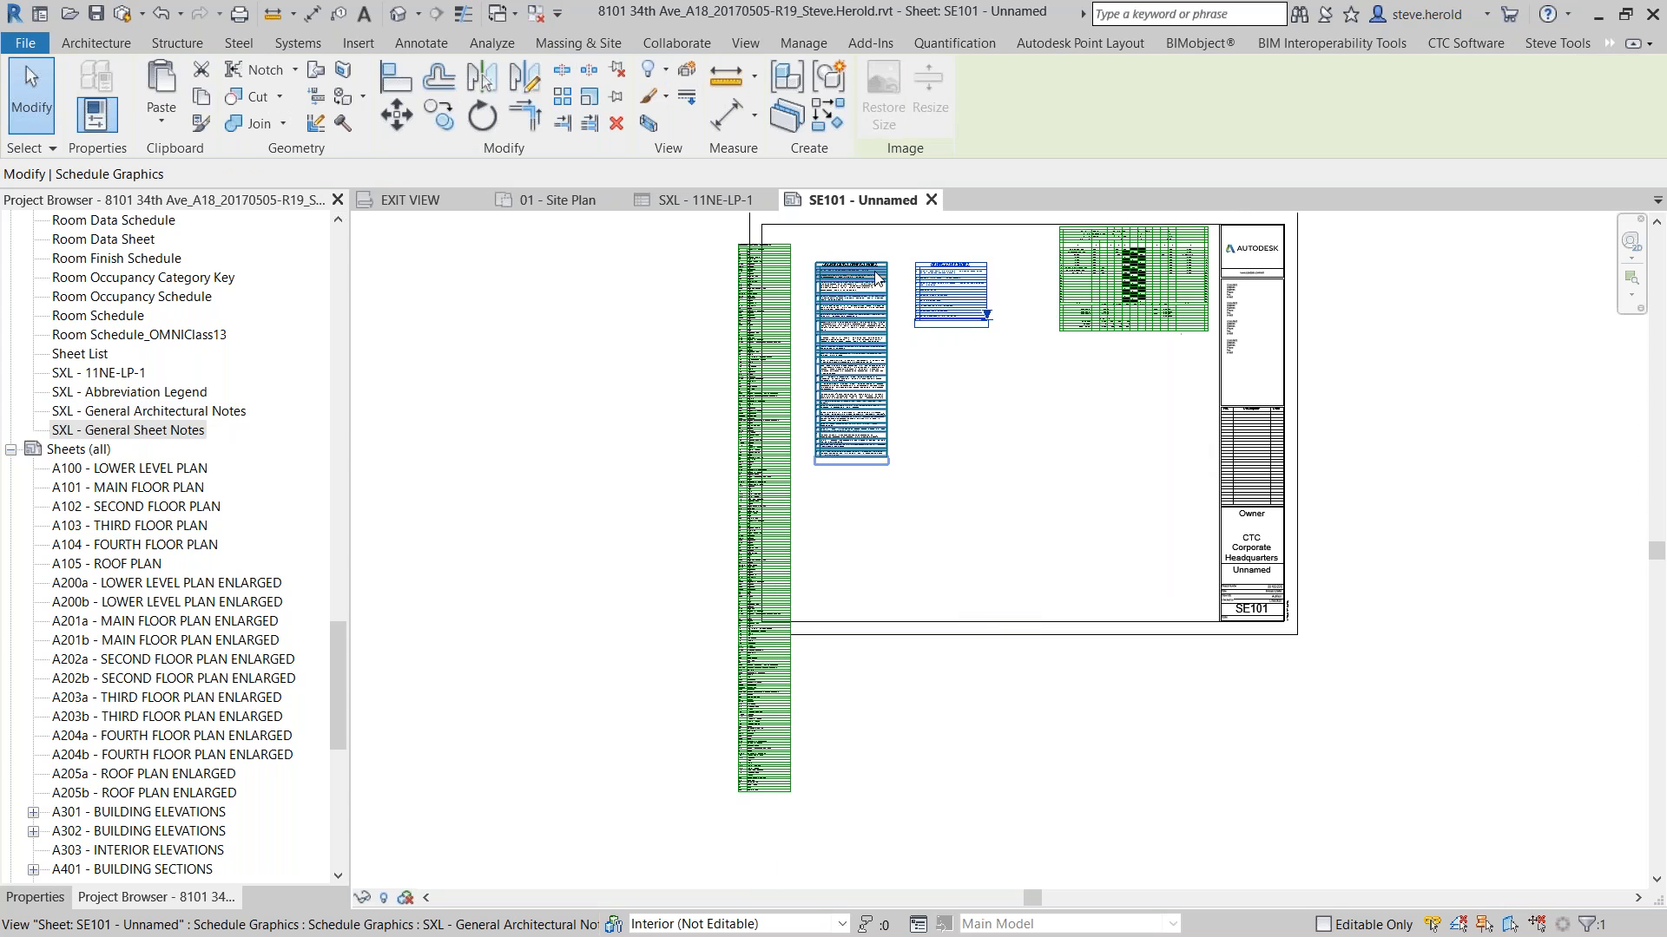
{"action": "scroll", "coordinate": [875, 272], "scroll_direction": "up", "scroll_amount": 6}
{"action": "key", "text": "Escape"}
Inspect the placed notes and move the abbreviation legend slightly right, towards the inside of the sheet border
{"action": "middle_click_drag", "start_coordinate": [1098, 445], "coordinate": [971, 353]}
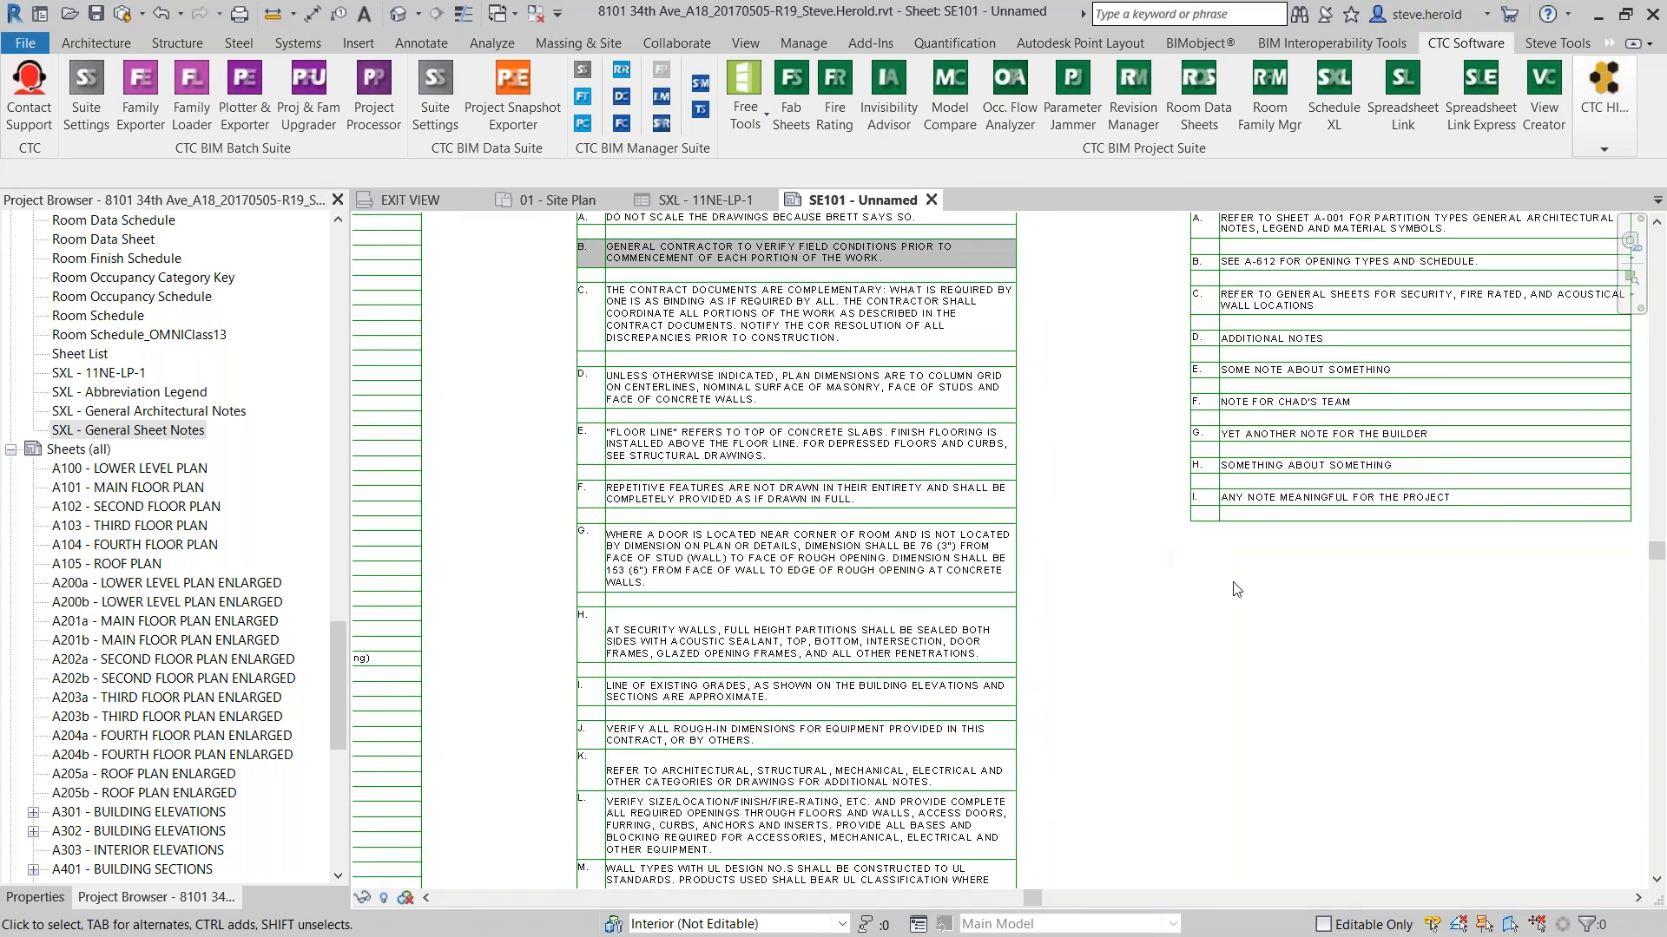
{"action": "scroll", "coordinate": [1085, 503], "scroll_direction": "down", "scroll_amount": 2}
{"action": "scroll", "coordinate": [916, 460], "scroll_direction": "up", "scroll_amount": 2}
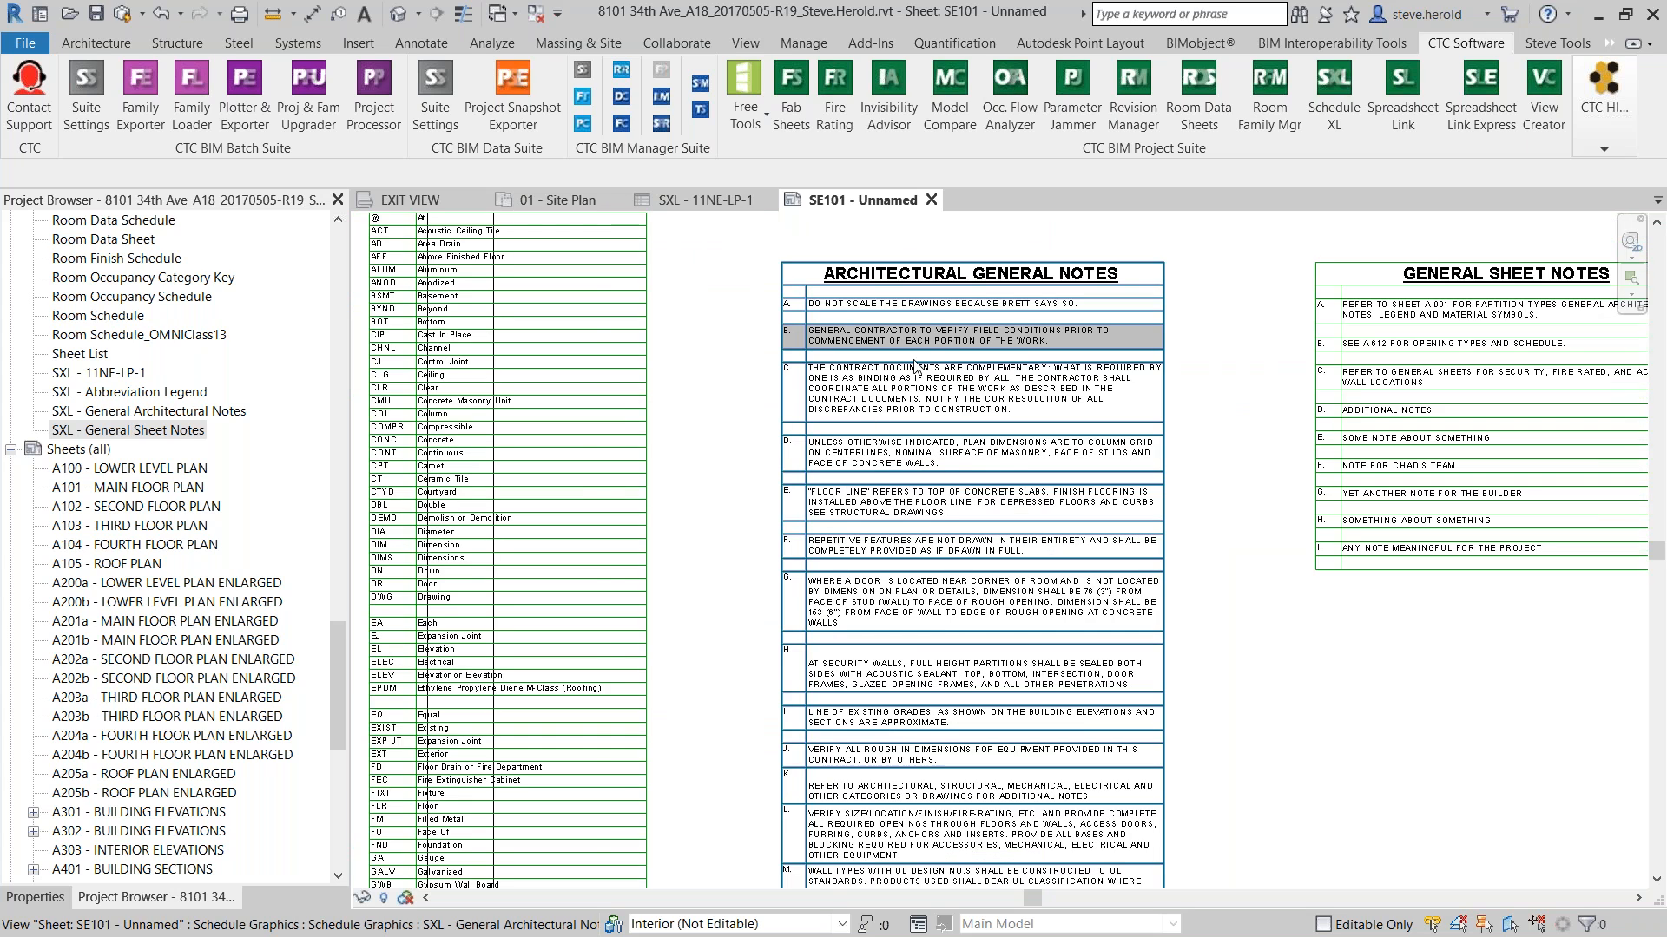
{"action": "scroll", "coordinate": [1033, 469], "scroll_direction": "down", "scroll_amount": 2}
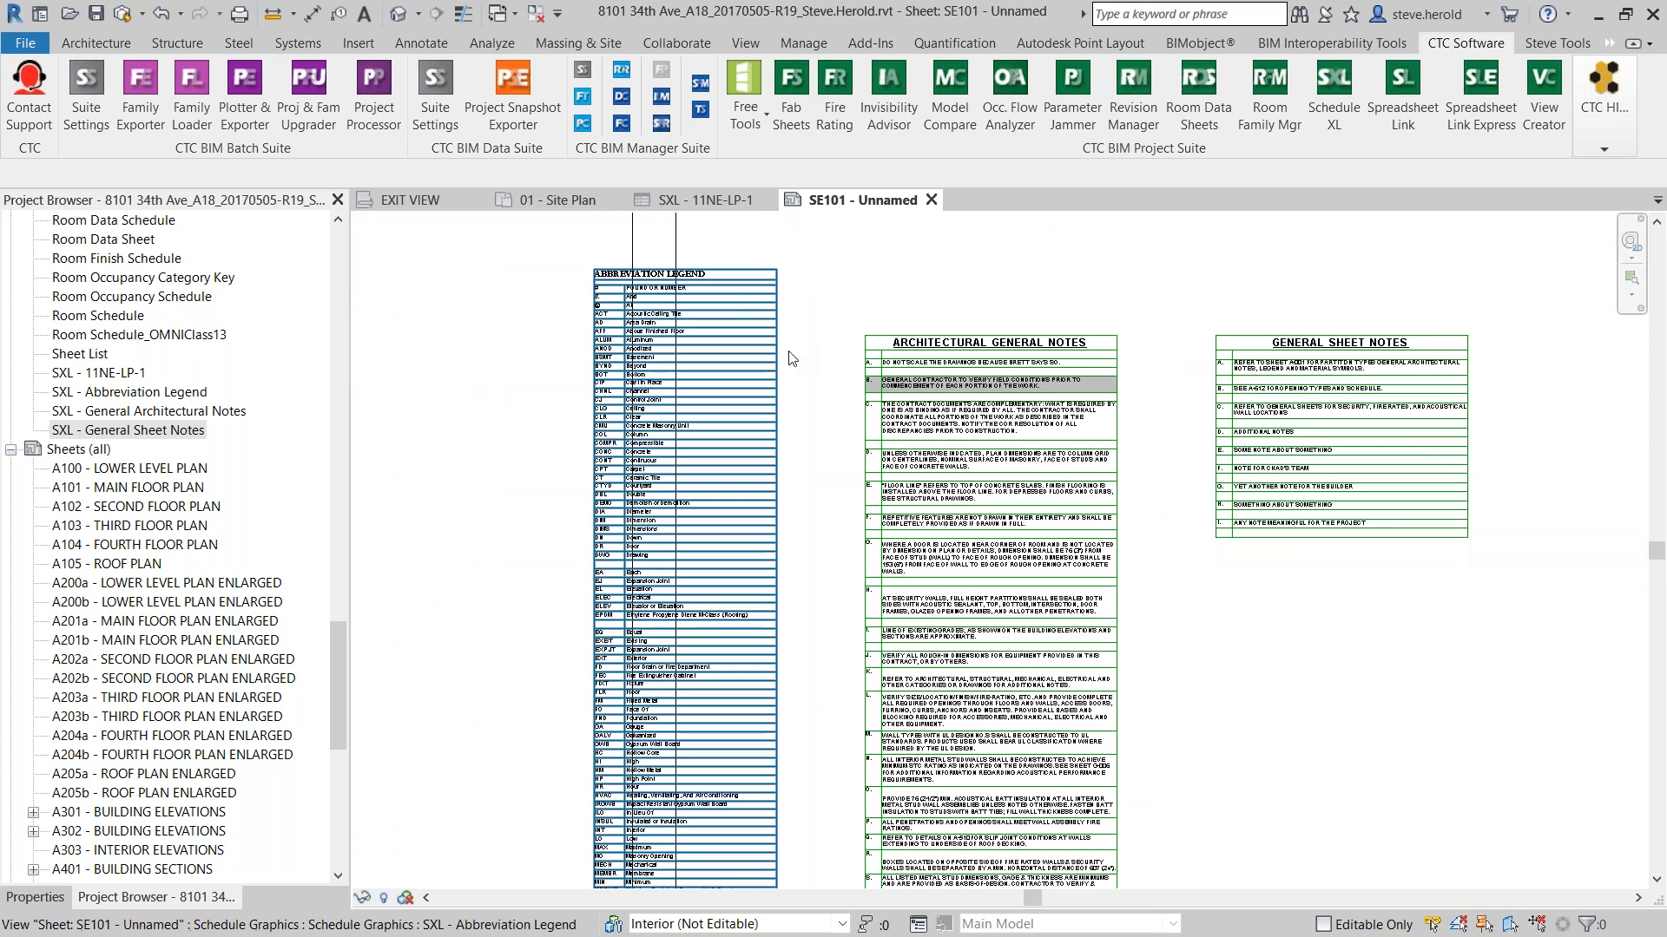
{"action": "left_click", "coordinate": [763, 304]}
{"action": "left_click_drag", "start_coordinate": [809, 313], "coordinate": [843, 313]}
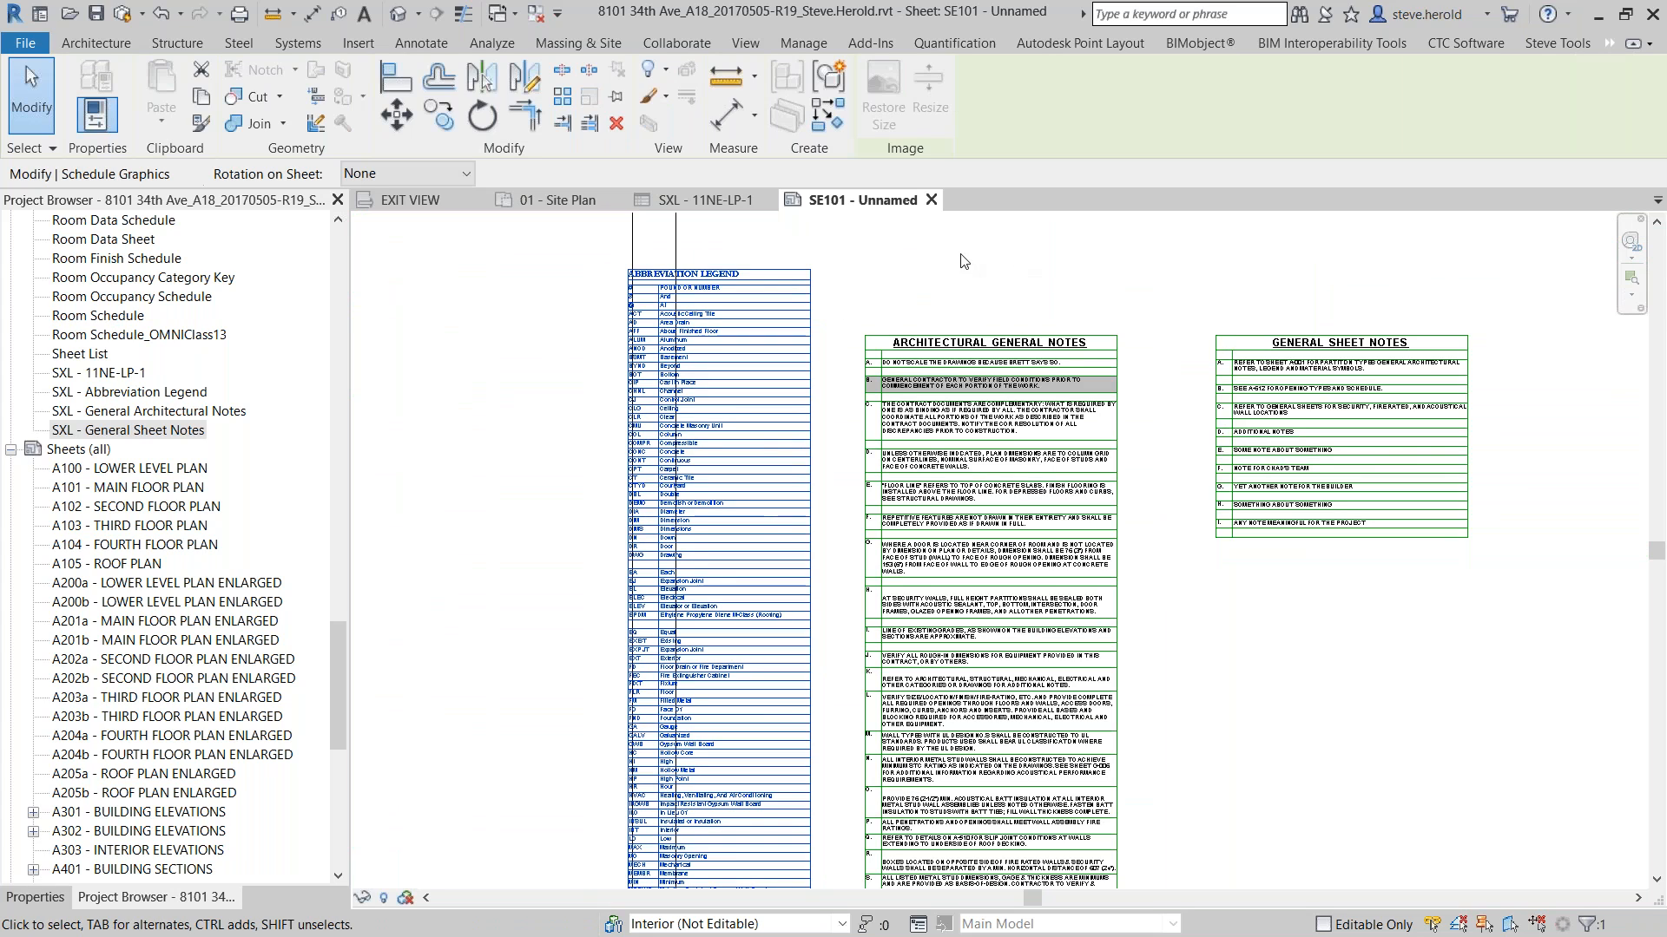
Deselect the abbreviation legend and close the SE101, SXL - 11NE-LP-1 and 01 - Site Plan views, keeping only EXIT VIEW open
{"action": "left_click", "coordinate": [948, 286]}
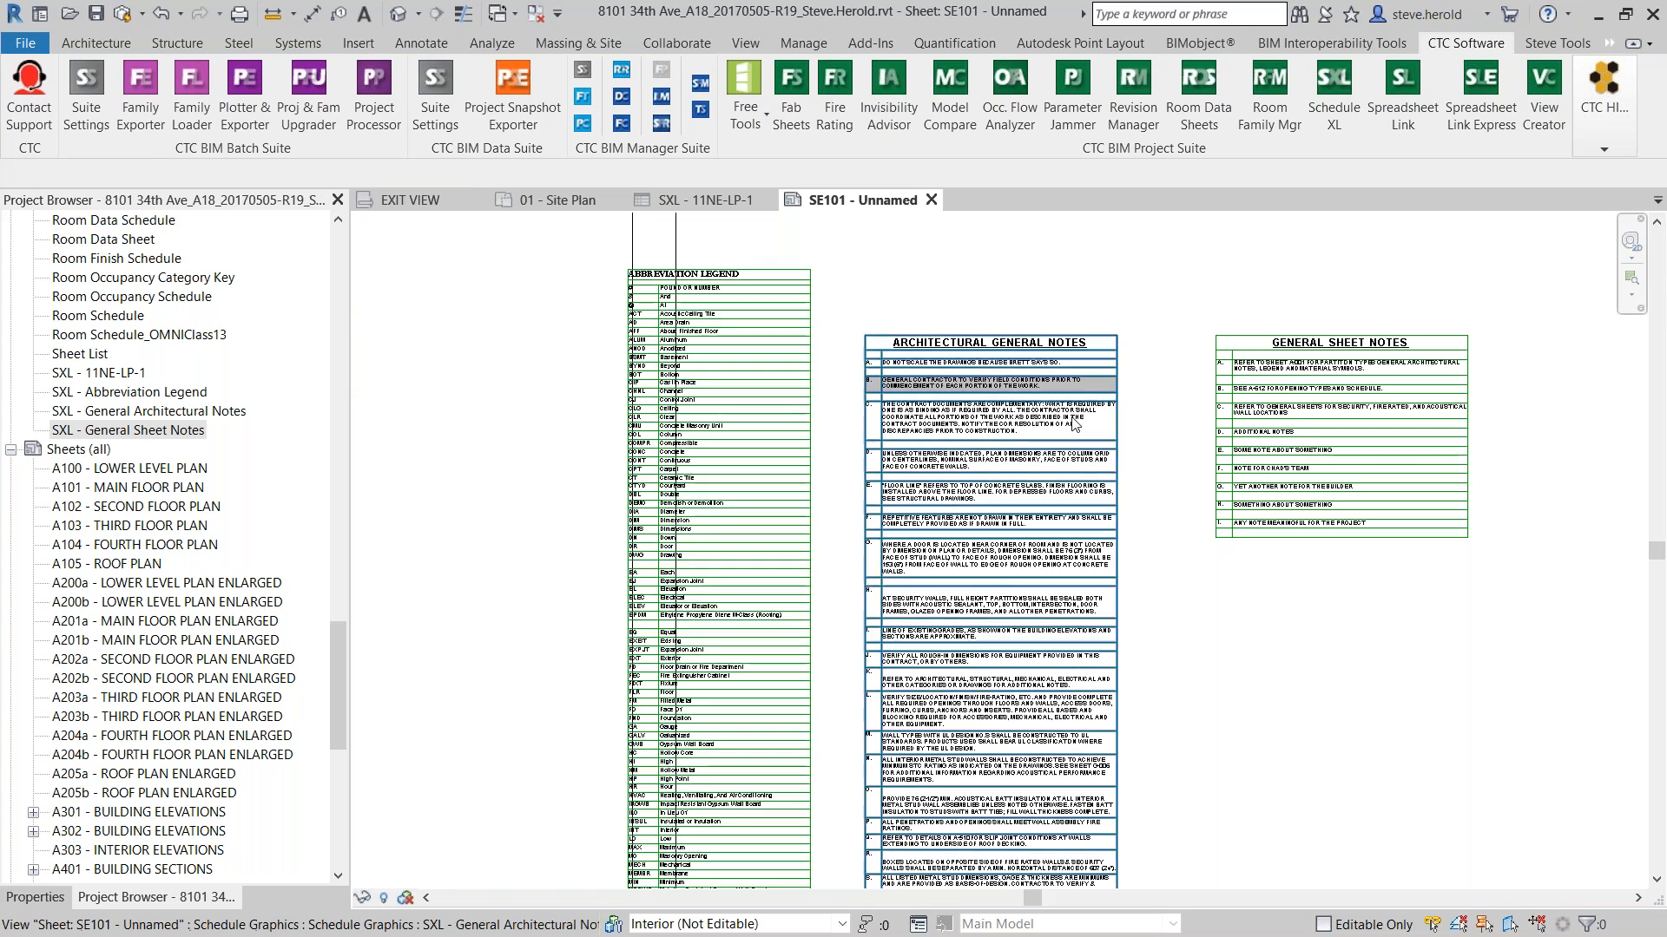
{"action": "left_click", "coordinate": [932, 201]}
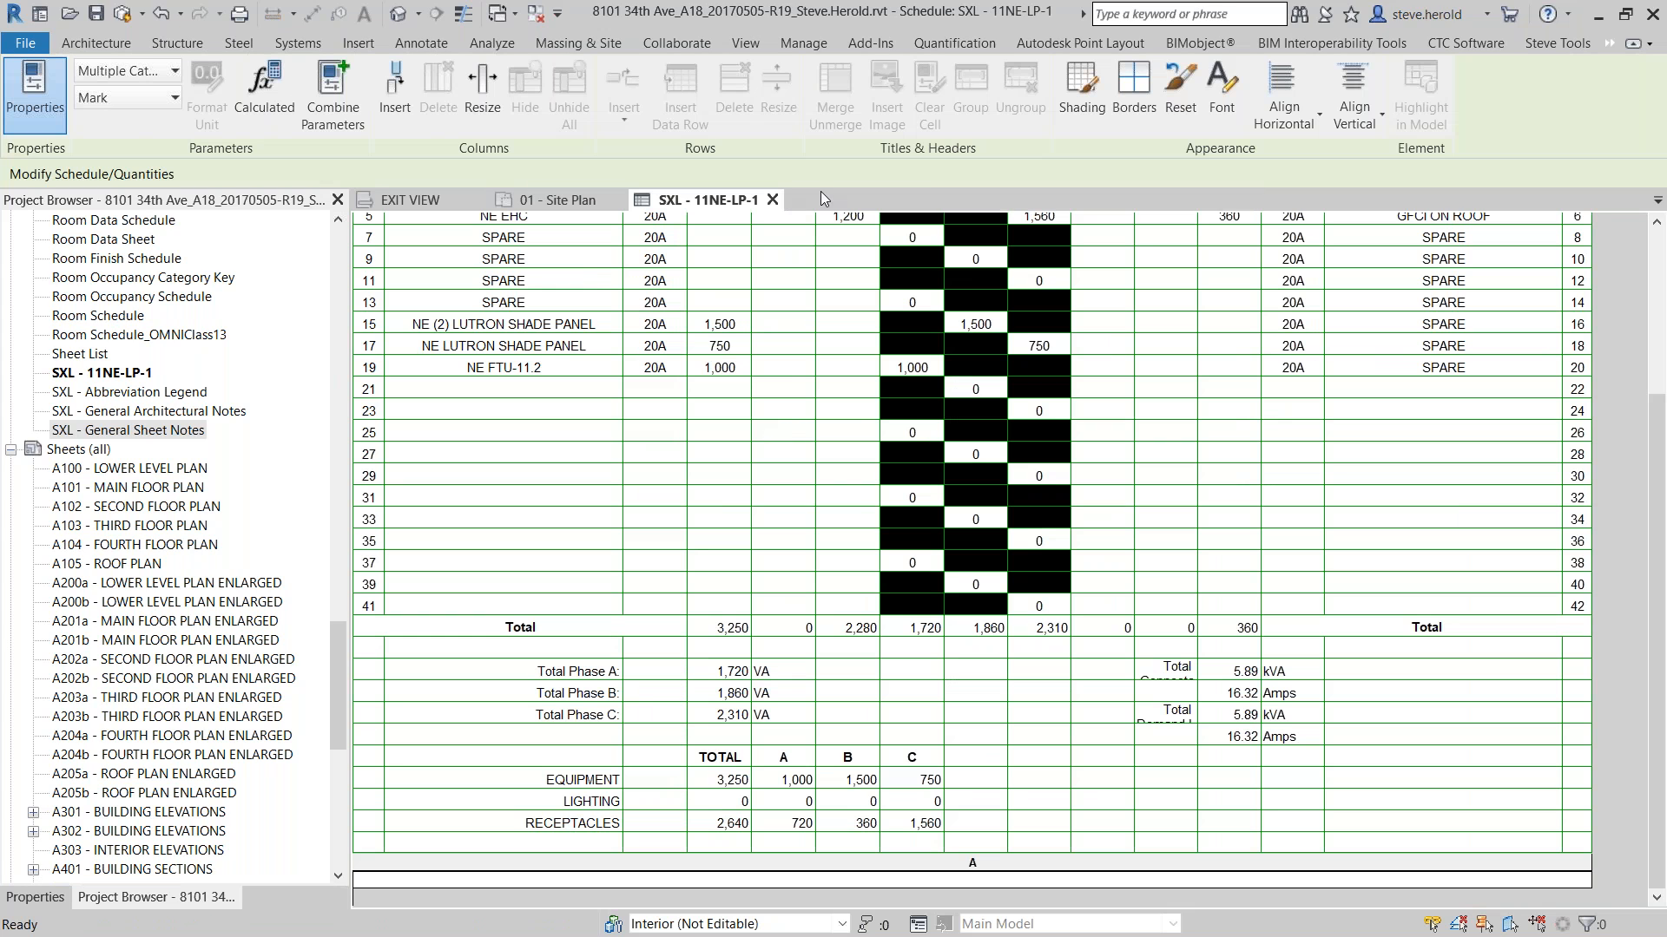
{"action": "left_click", "coordinate": [772, 199]}
{"action": "left_click", "coordinate": [617, 201]}
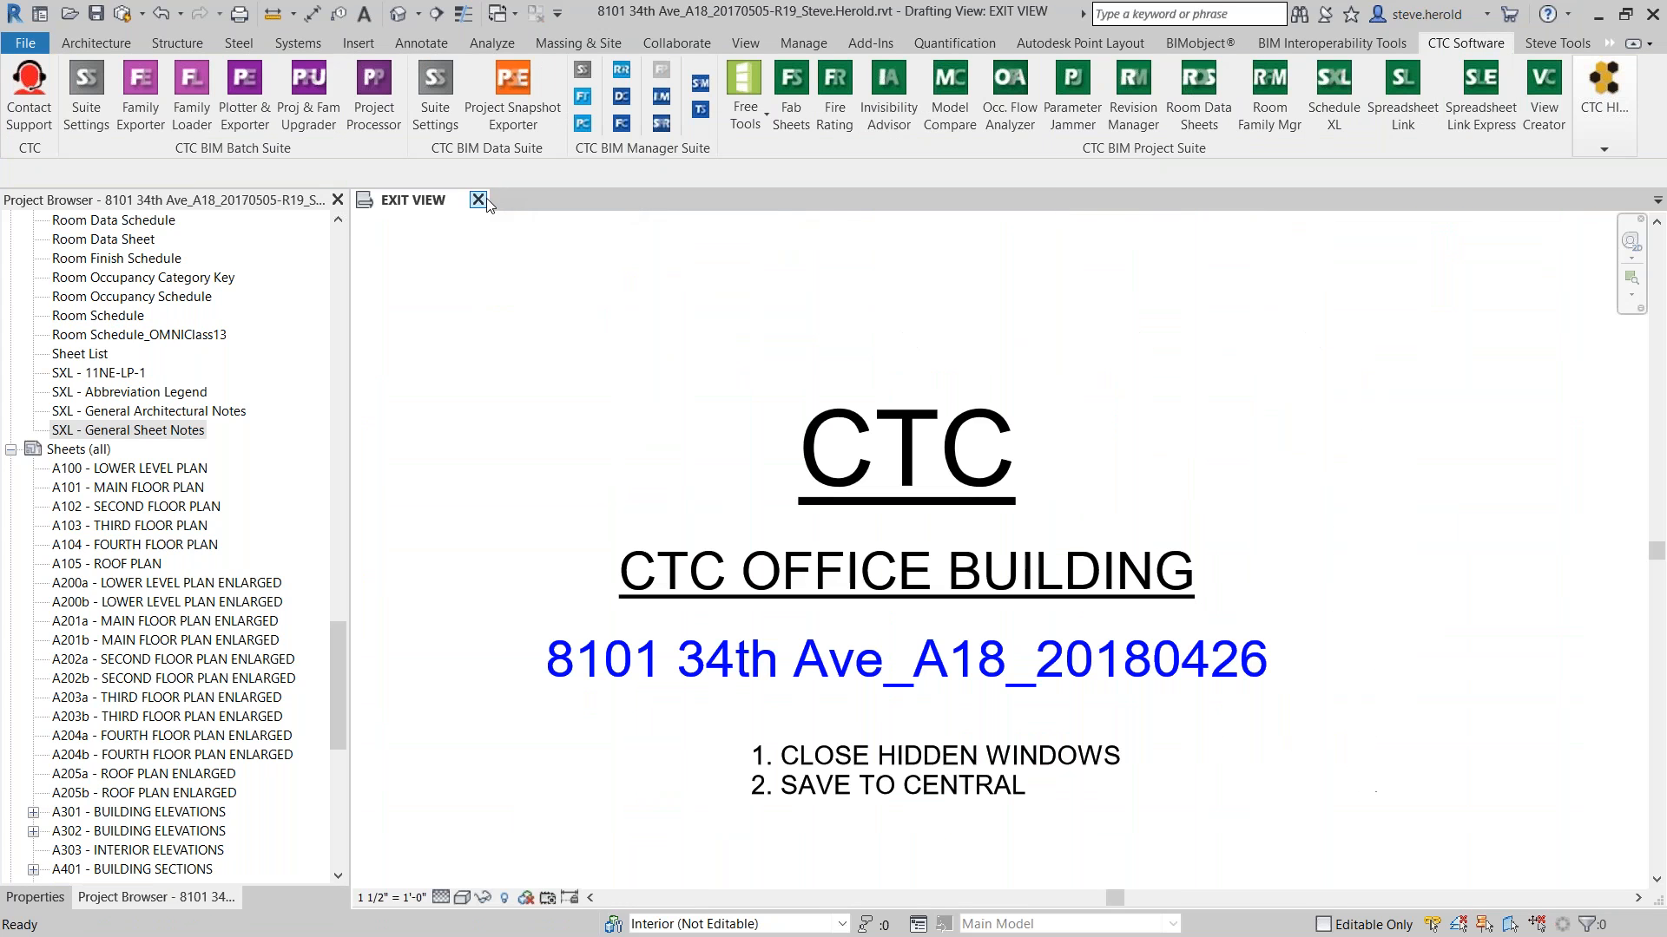
Close the project by closing EXIT VIEW, synchronizing with central and keeping the preset relinquish and local save options
{"action": "left_click", "coordinate": [479, 201]}
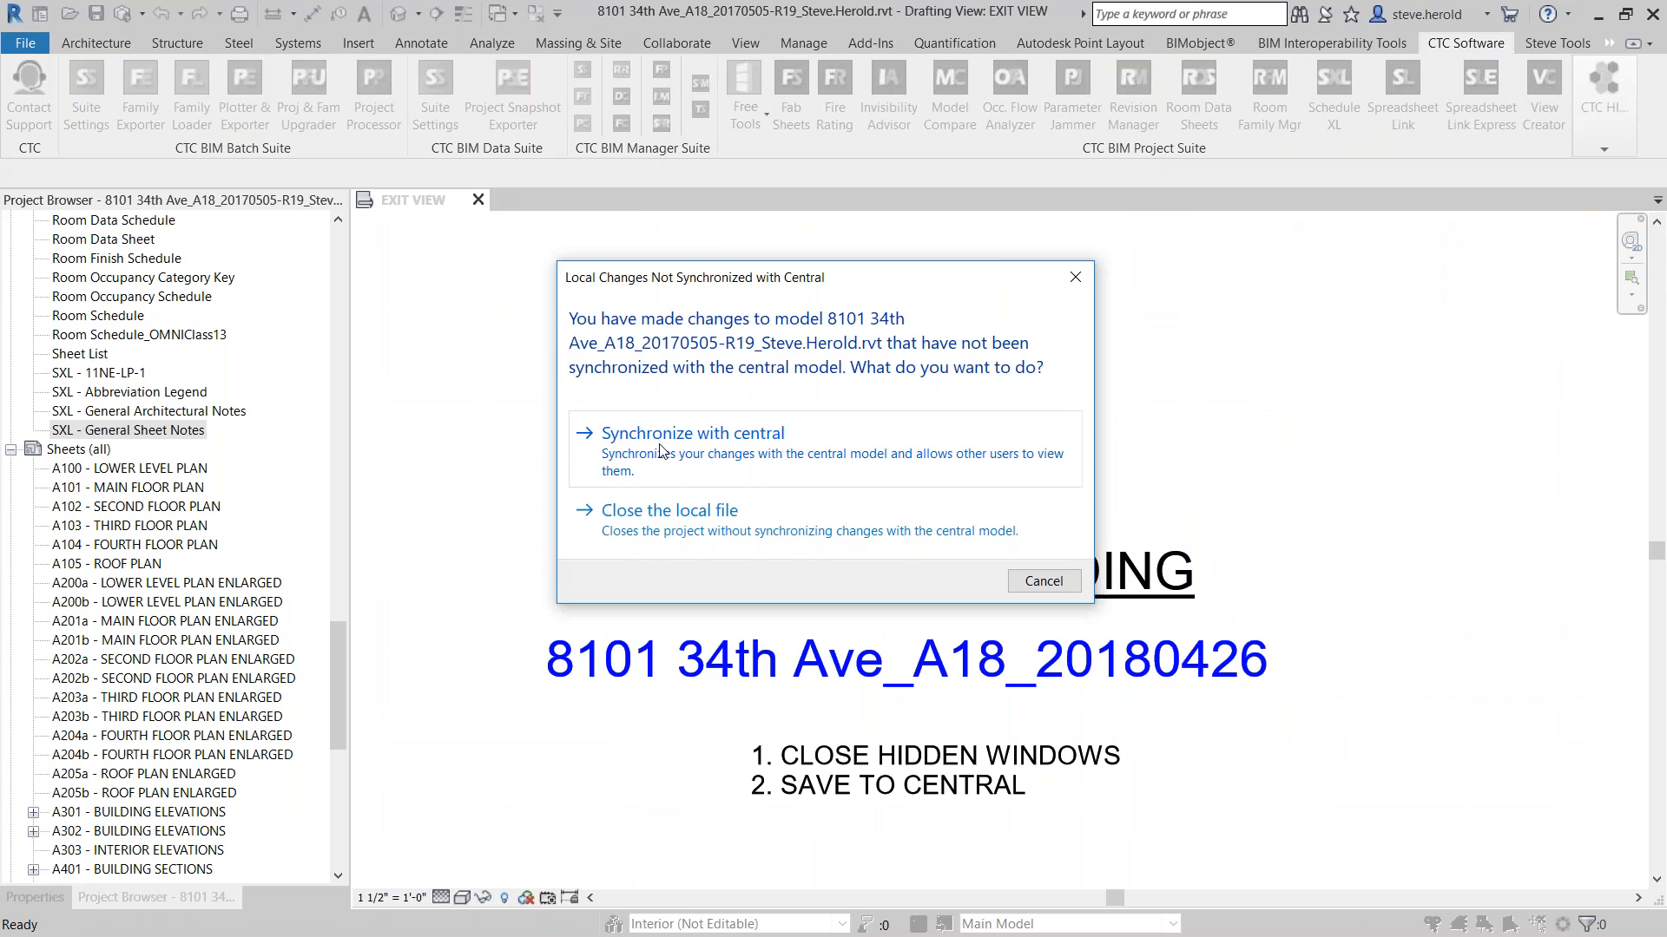
{"action": "left_click", "coordinate": [659, 450]}
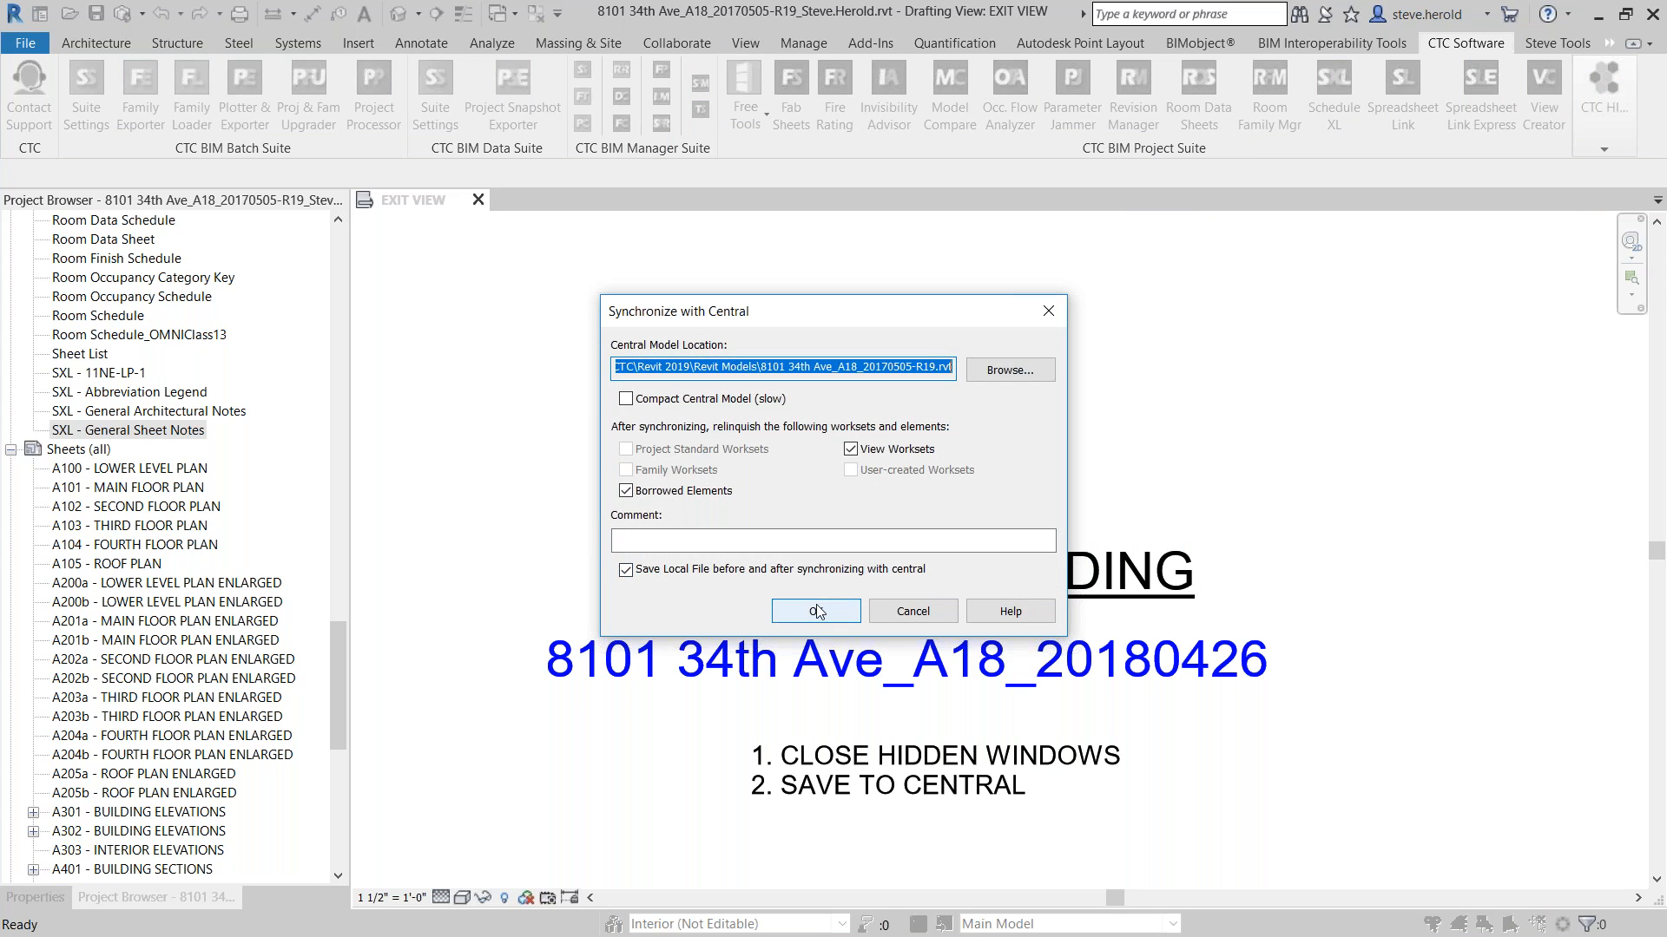
{"action": "left_click", "coordinate": [816, 612]}
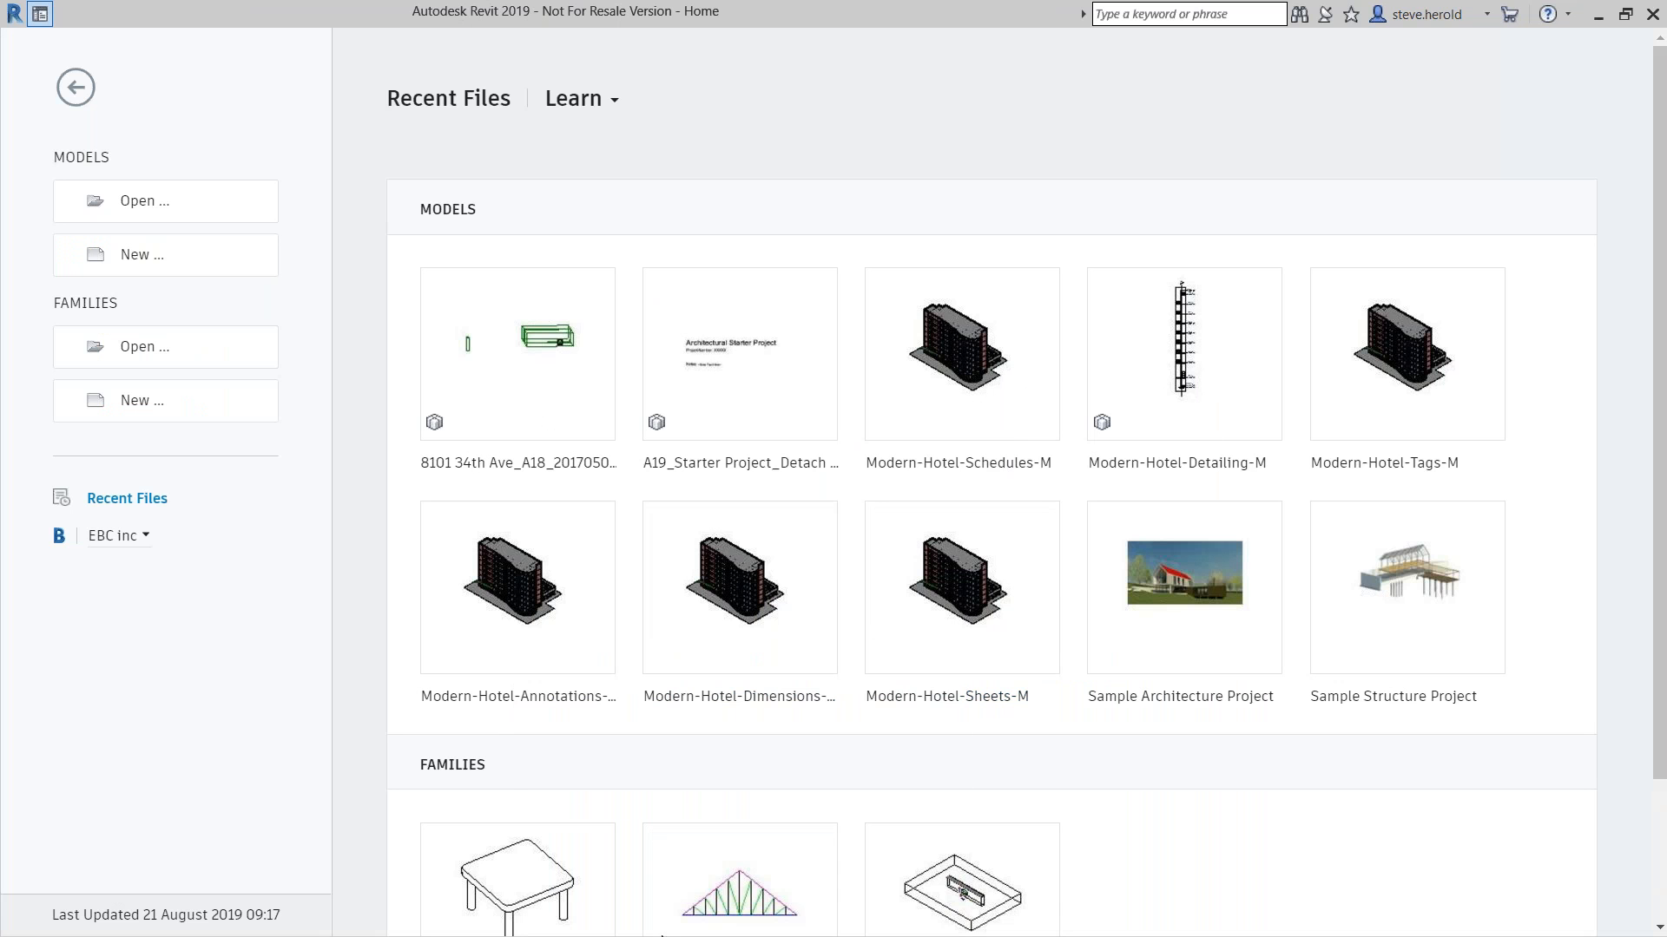
Switch to File Explorer and open the Architectural Notes.xlsx workbook from the Schedule XL folder
{"action": "key", "text": "super"}
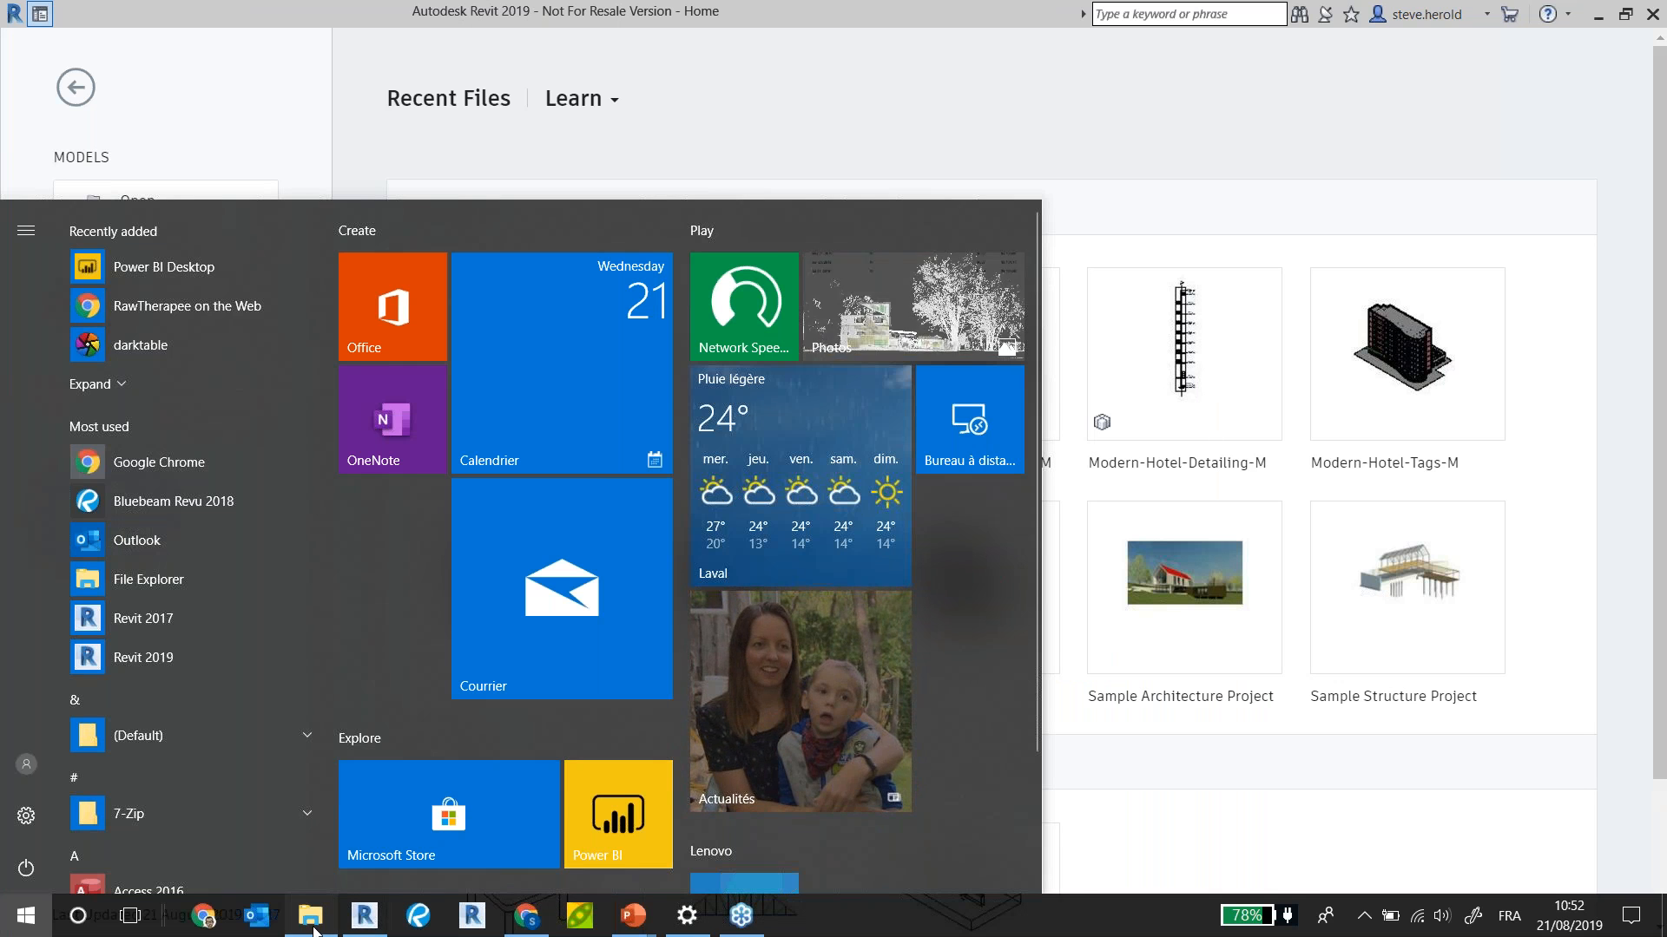
{"action": "left_click", "coordinate": [311, 916]}
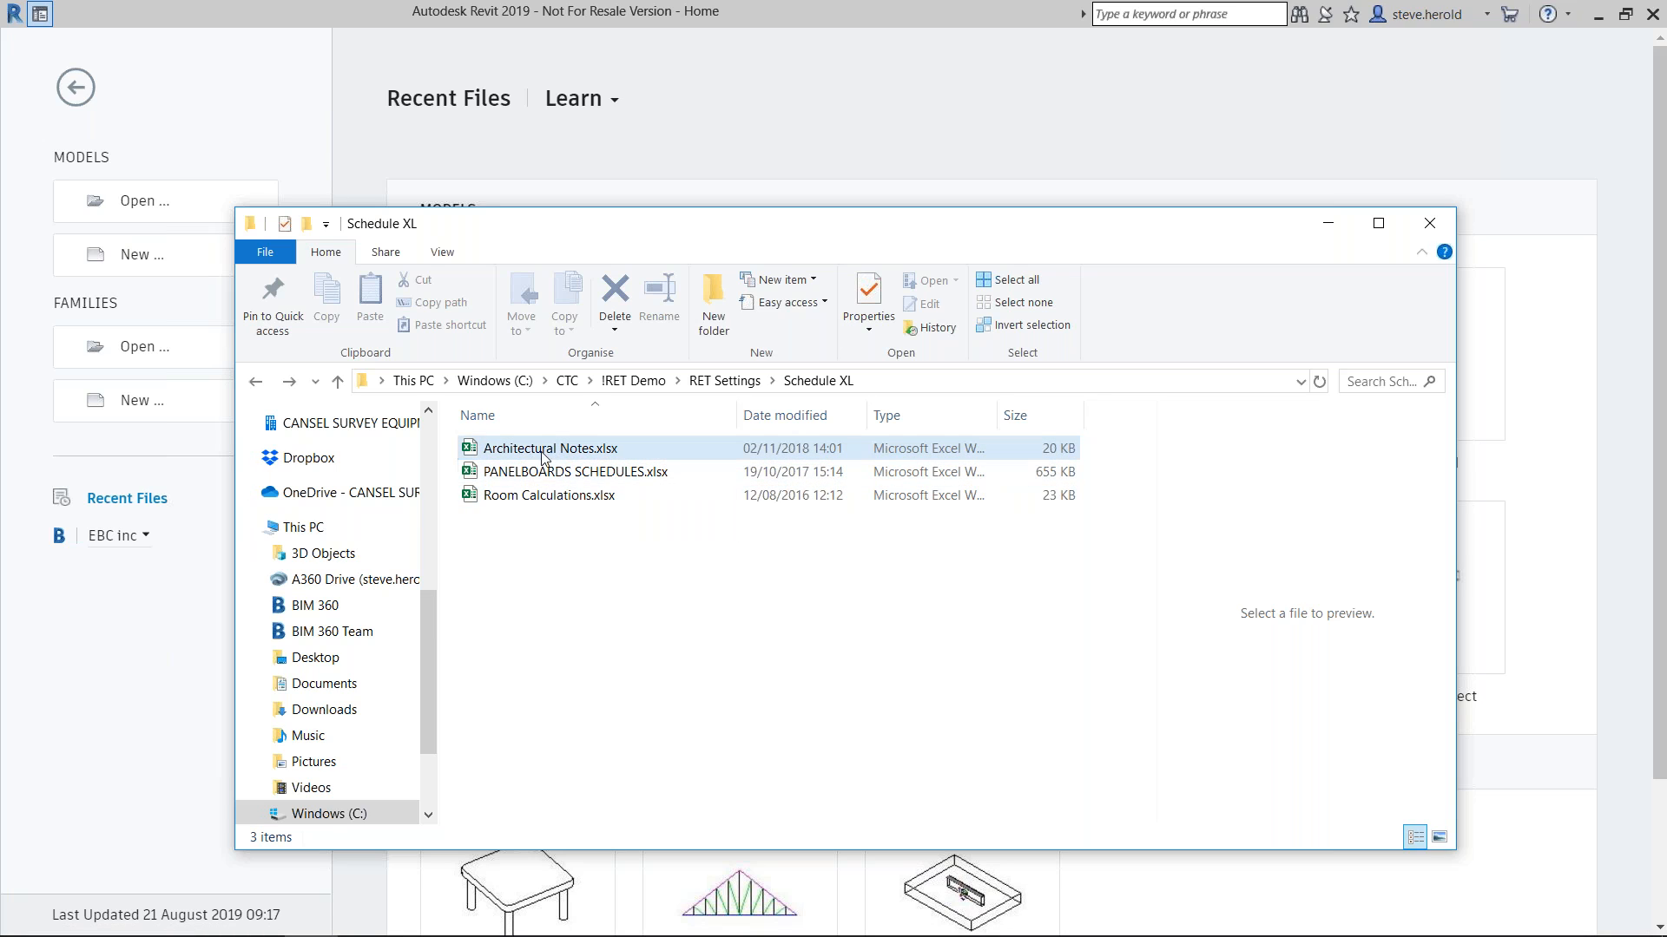
{"action": "left_click", "coordinate": [511, 449]}
{"action": "left_click", "coordinate": [510, 449]}
{"action": "left_click", "coordinate": [512, 466]}
{"action": "left_click", "coordinate": [515, 455]}
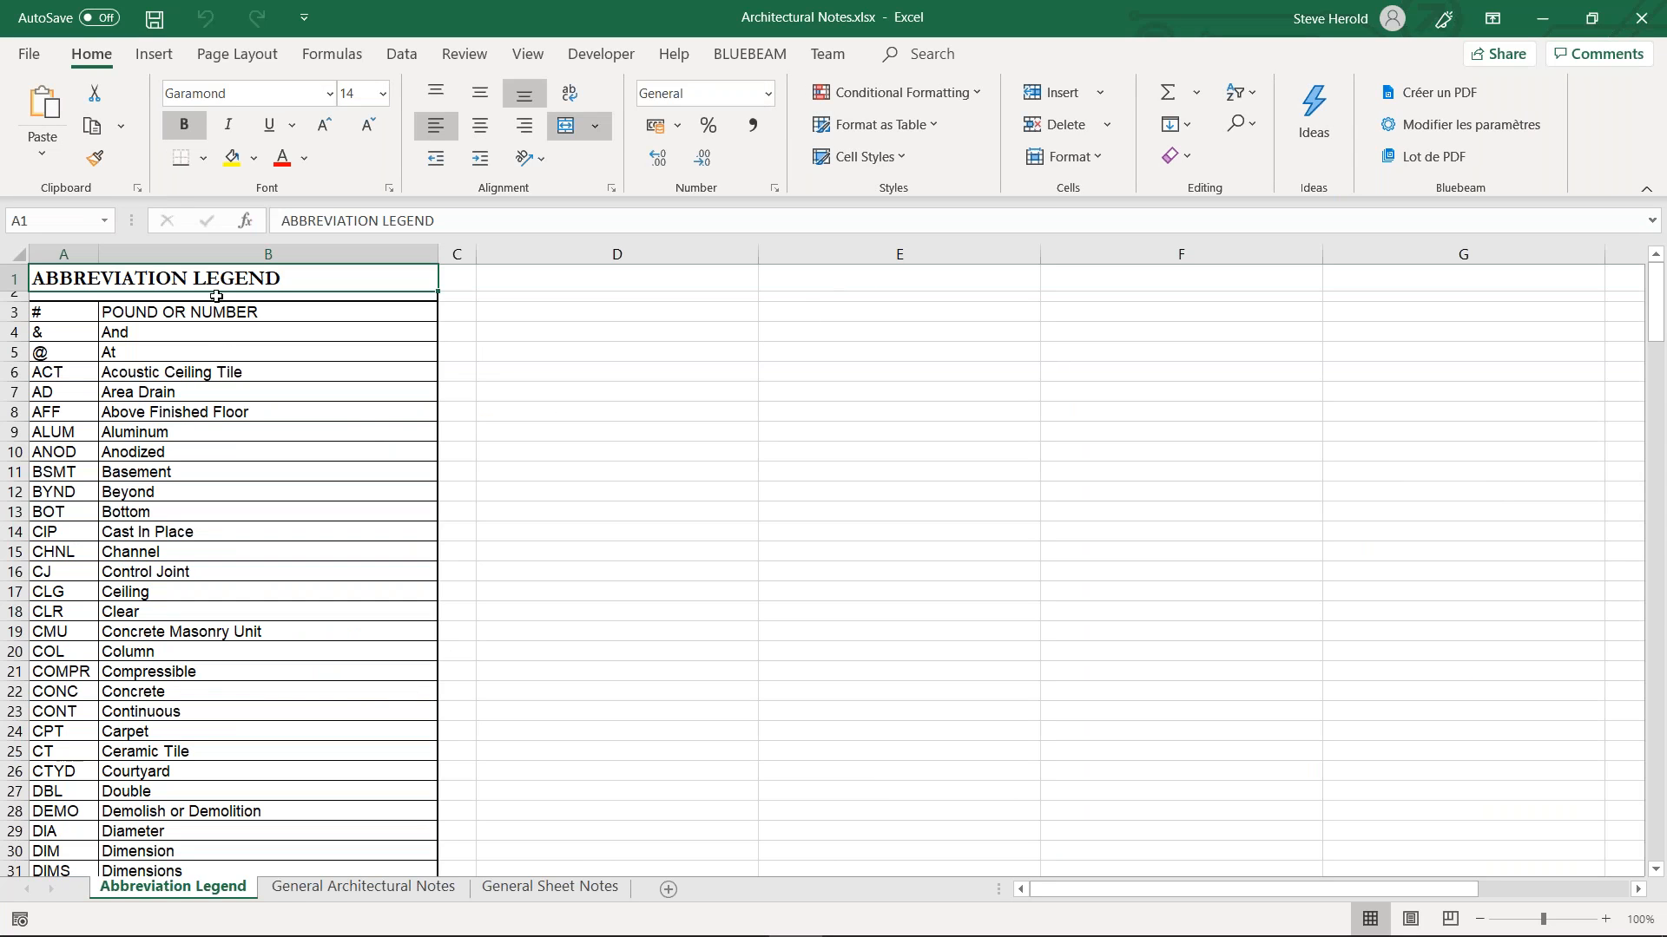
Examine the list of abbreviations on the Abbreviation Legend sheet through to its last entries
{"action": "scroll", "coordinate": [162, 462], "scroll_direction": "down", "scroll_amount": 20}
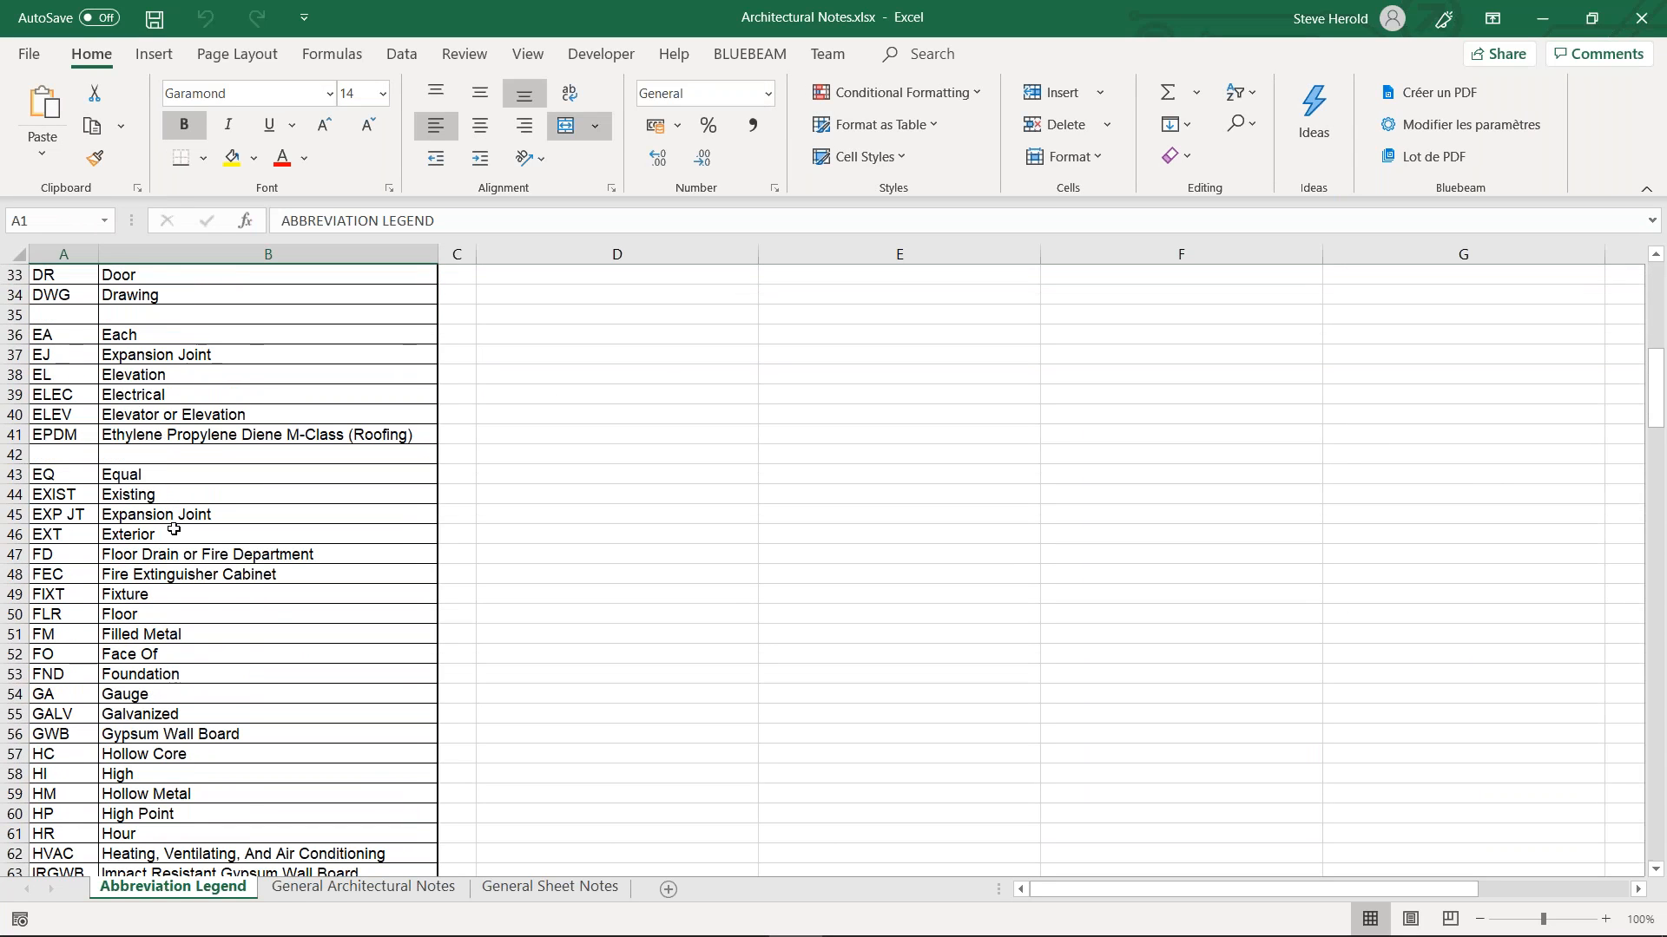
{"action": "scroll", "coordinate": [201, 539], "scroll_direction": "down", "scroll_amount": 20}
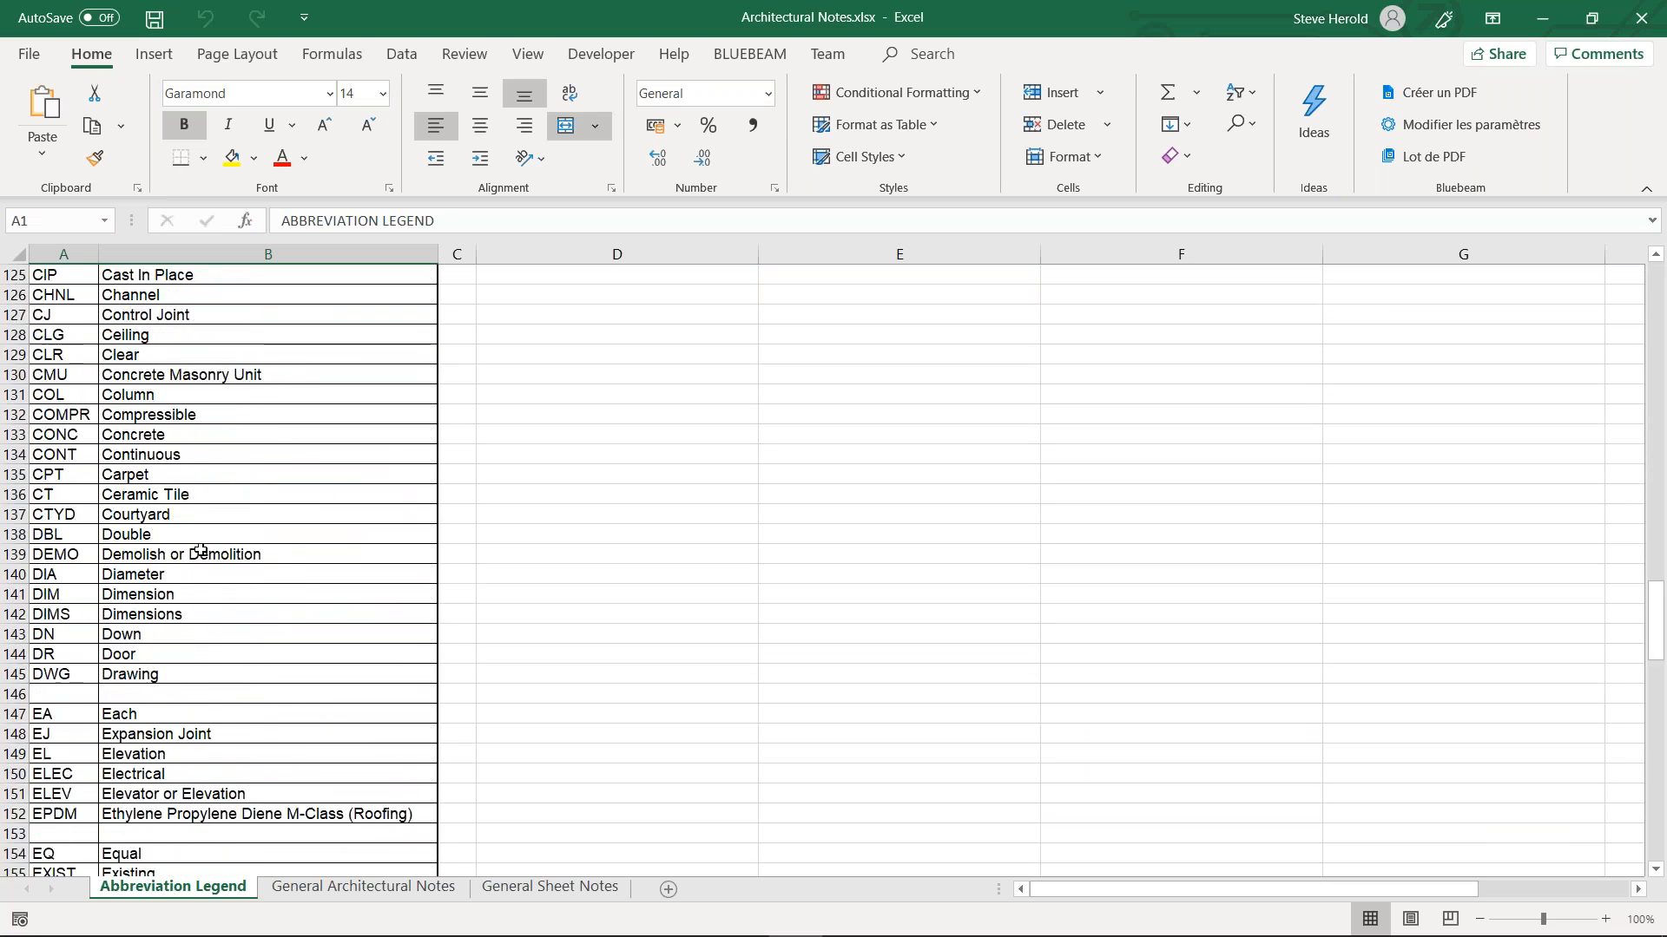
{"action": "scroll", "coordinate": [181, 555], "scroll_direction": "down", "scroll_amount": 15}
{"action": "scroll", "coordinate": [174, 543], "scroll_direction": "up", "scroll_amount": 20}
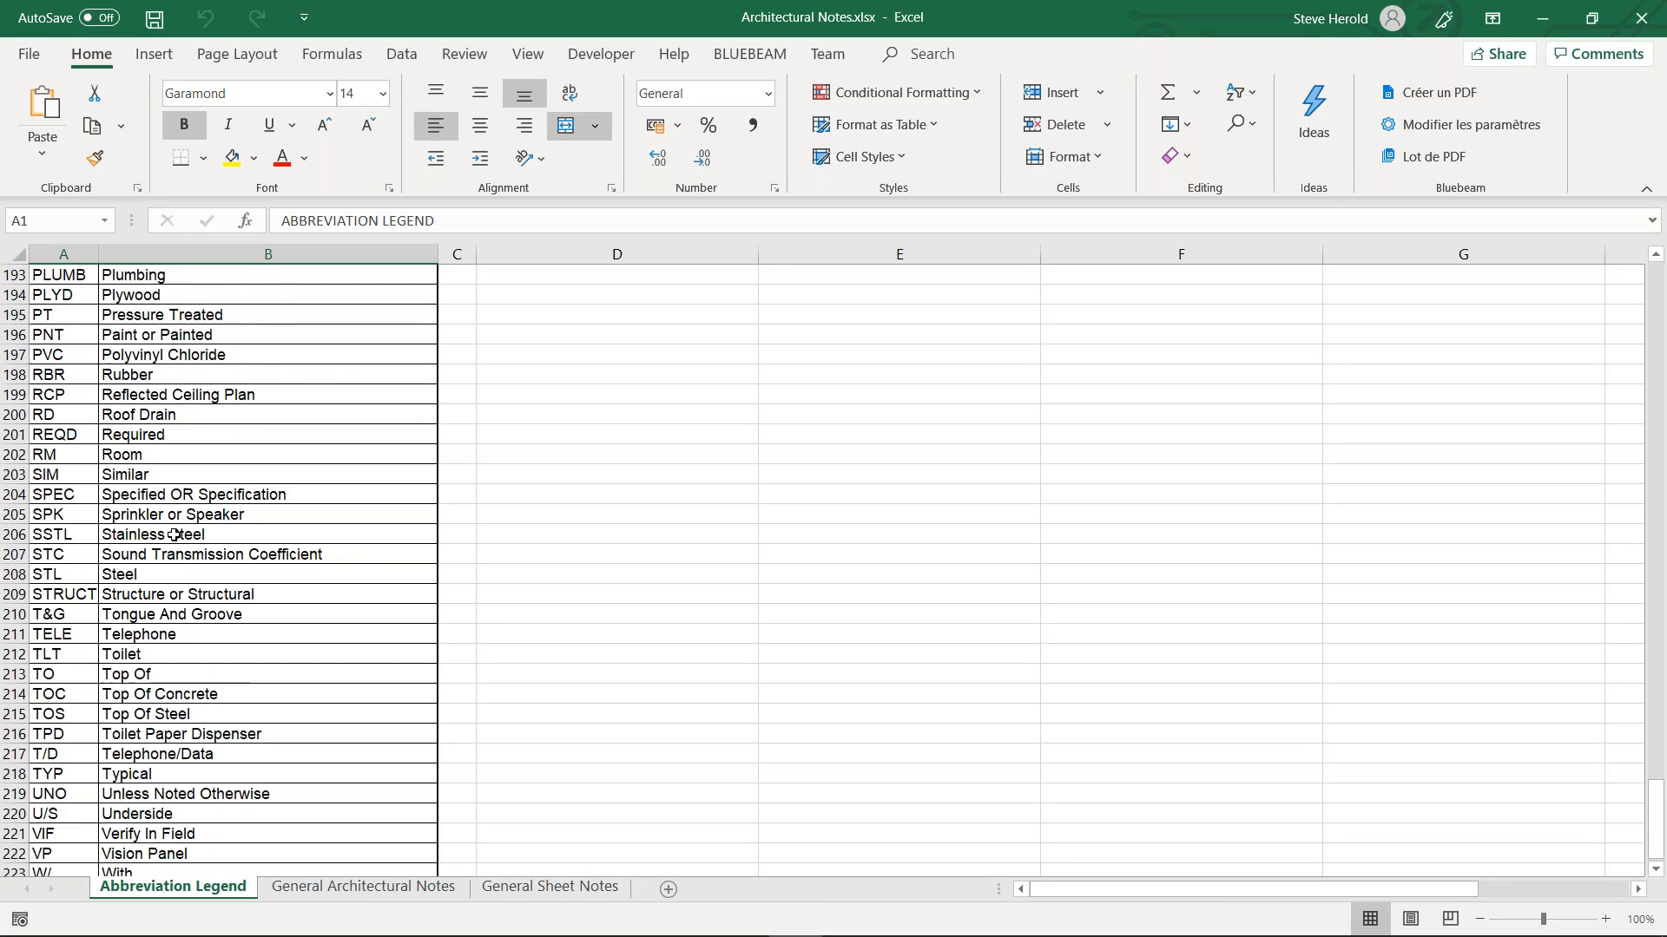
{"action": "scroll", "coordinate": [167, 531], "scroll_direction": "up", "scroll_amount": 1}
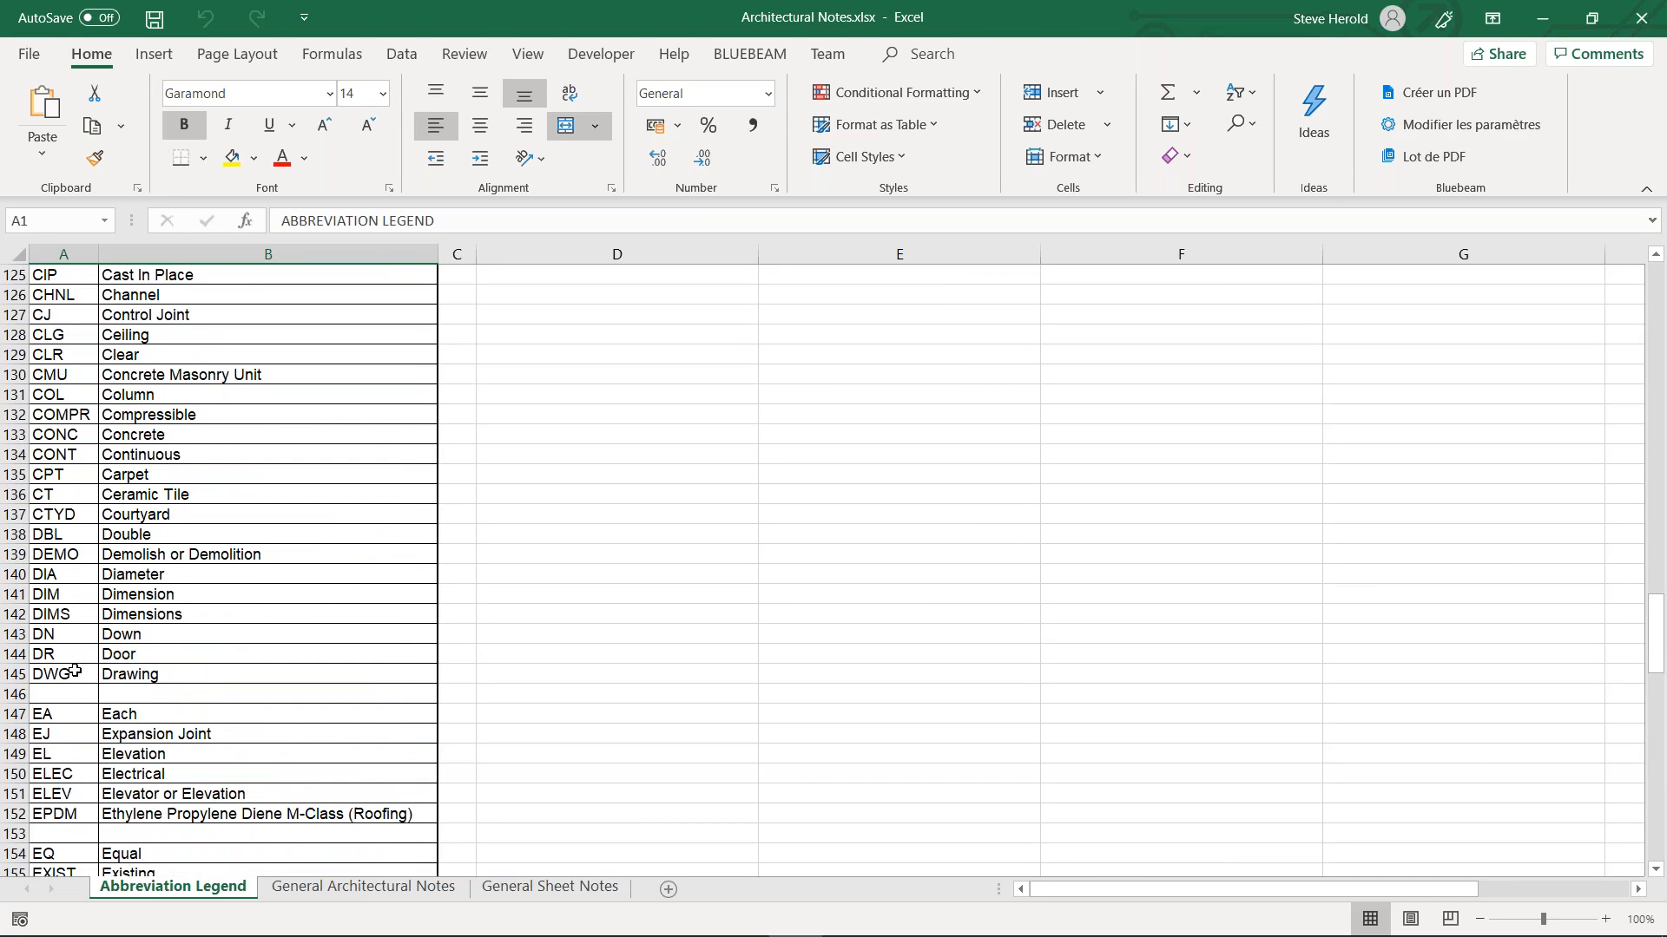
{"action": "left_click", "coordinate": [54, 694]}
{"action": "scroll", "coordinate": [61, 693], "scroll_direction": "down", "scroll_amount": 20}
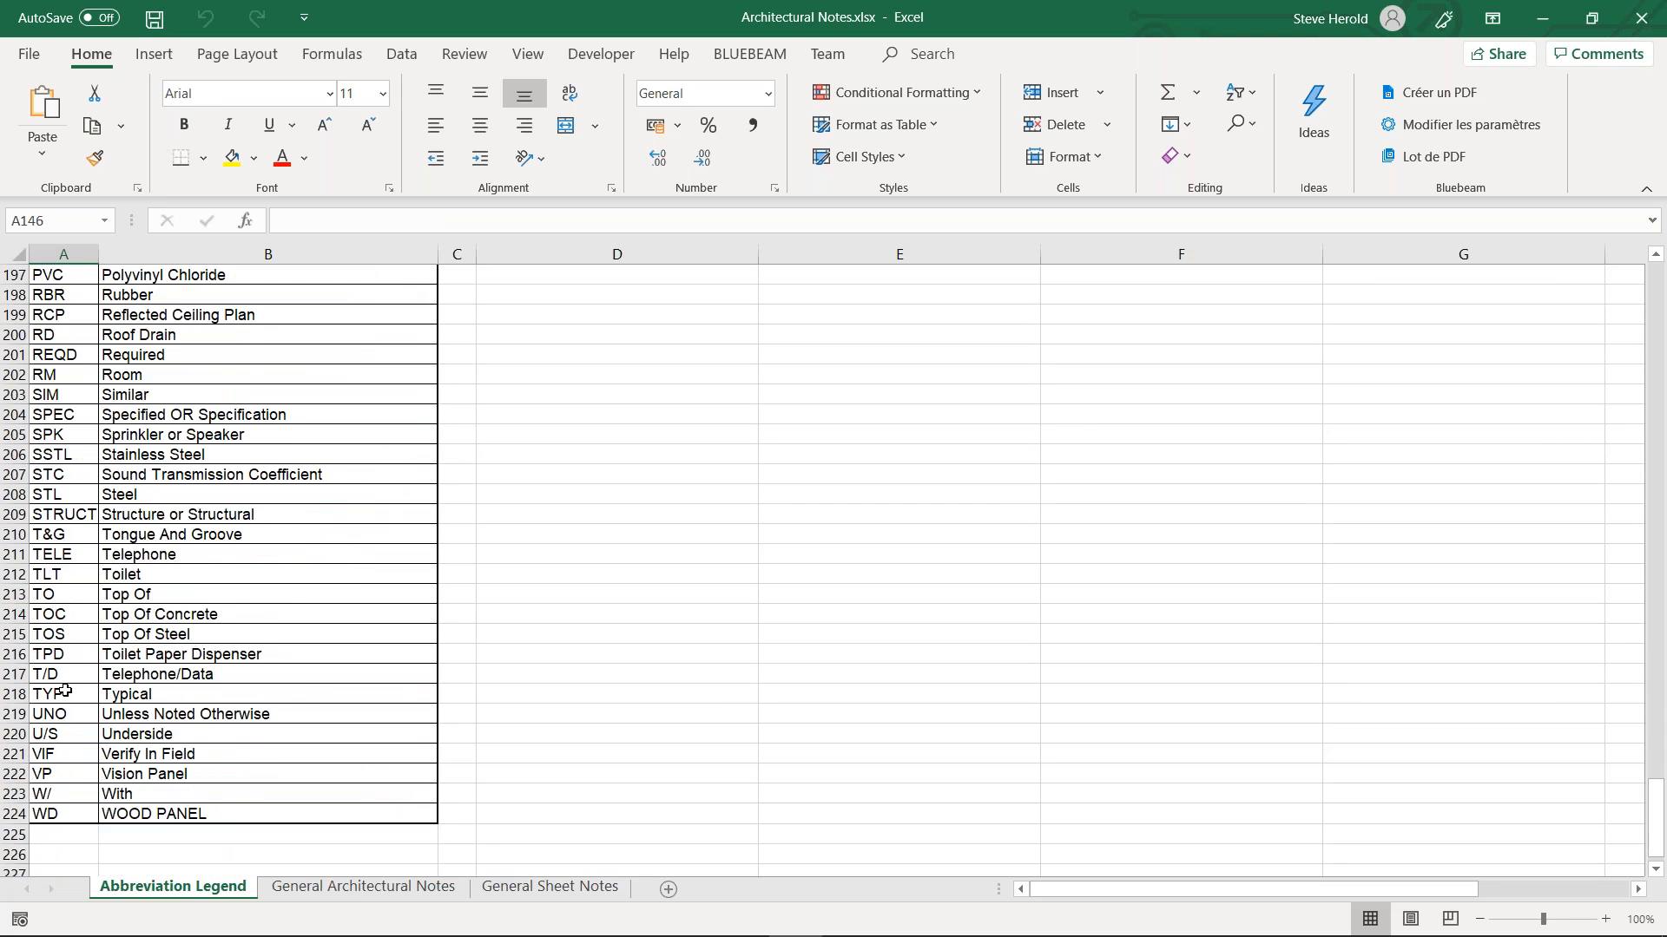
{"action": "scroll", "coordinate": [65, 691], "scroll_direction": "down", "scroll_amount": 5}
{"action": "scroll", "coordinate": [58, 620], "scroll_direction": "up", "scroll_amount": 4}
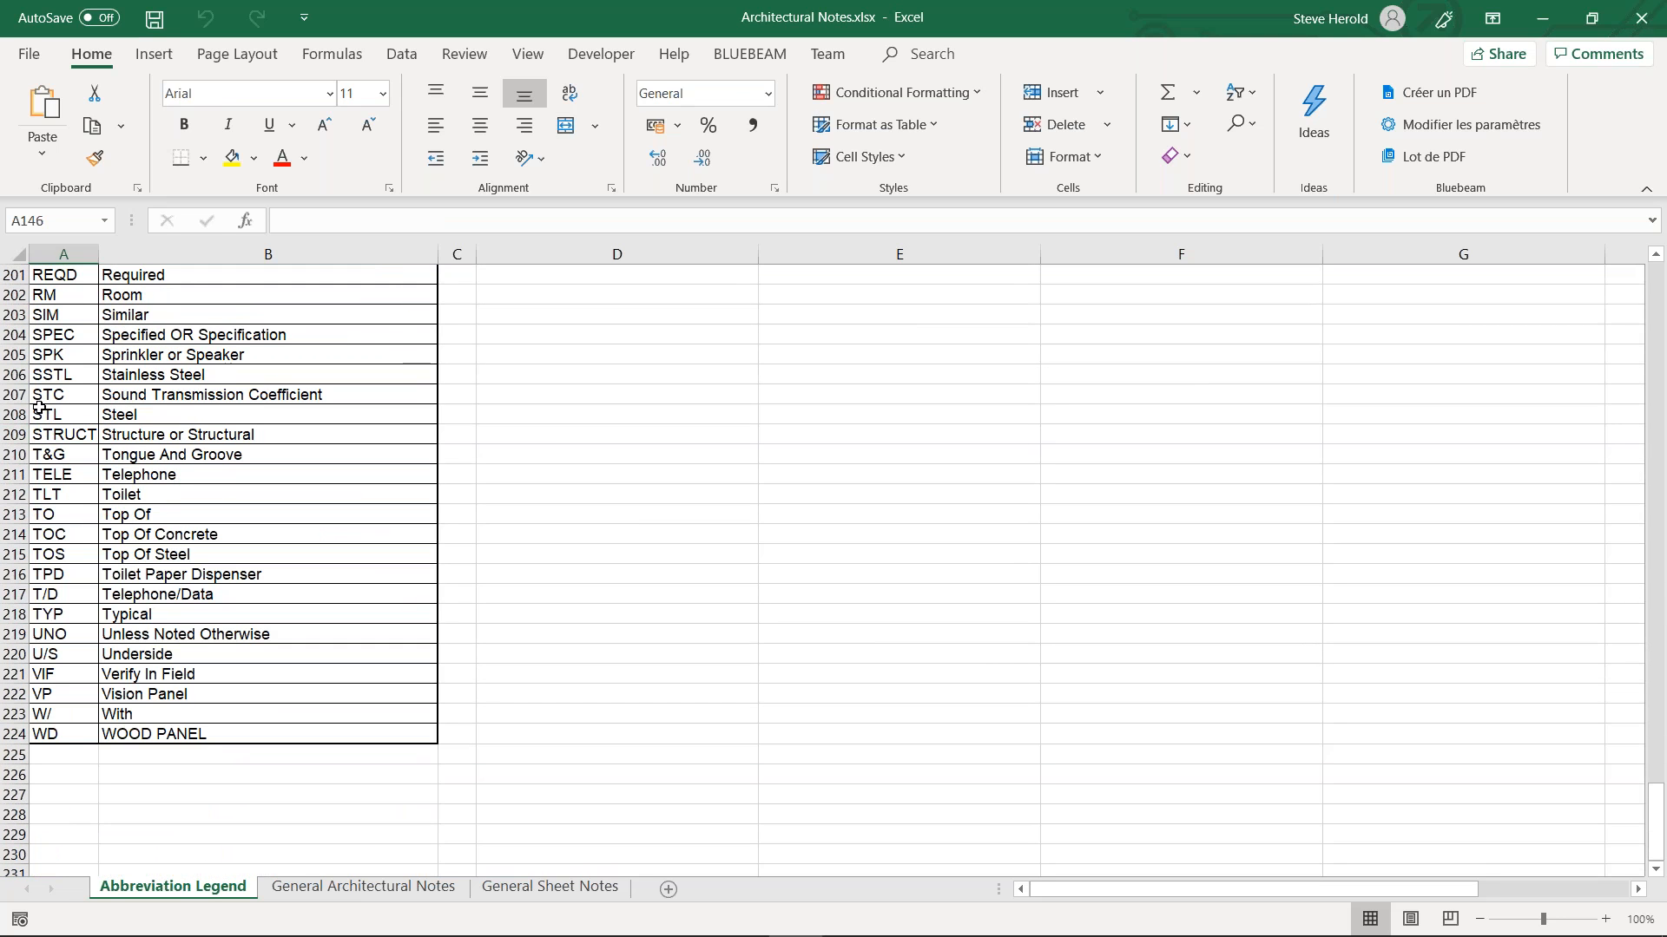
Insert a row above the STC abbreviation and enter ST with a person's first name as its meaning
{"action": "left_click", "coordinate": [16, 395]}
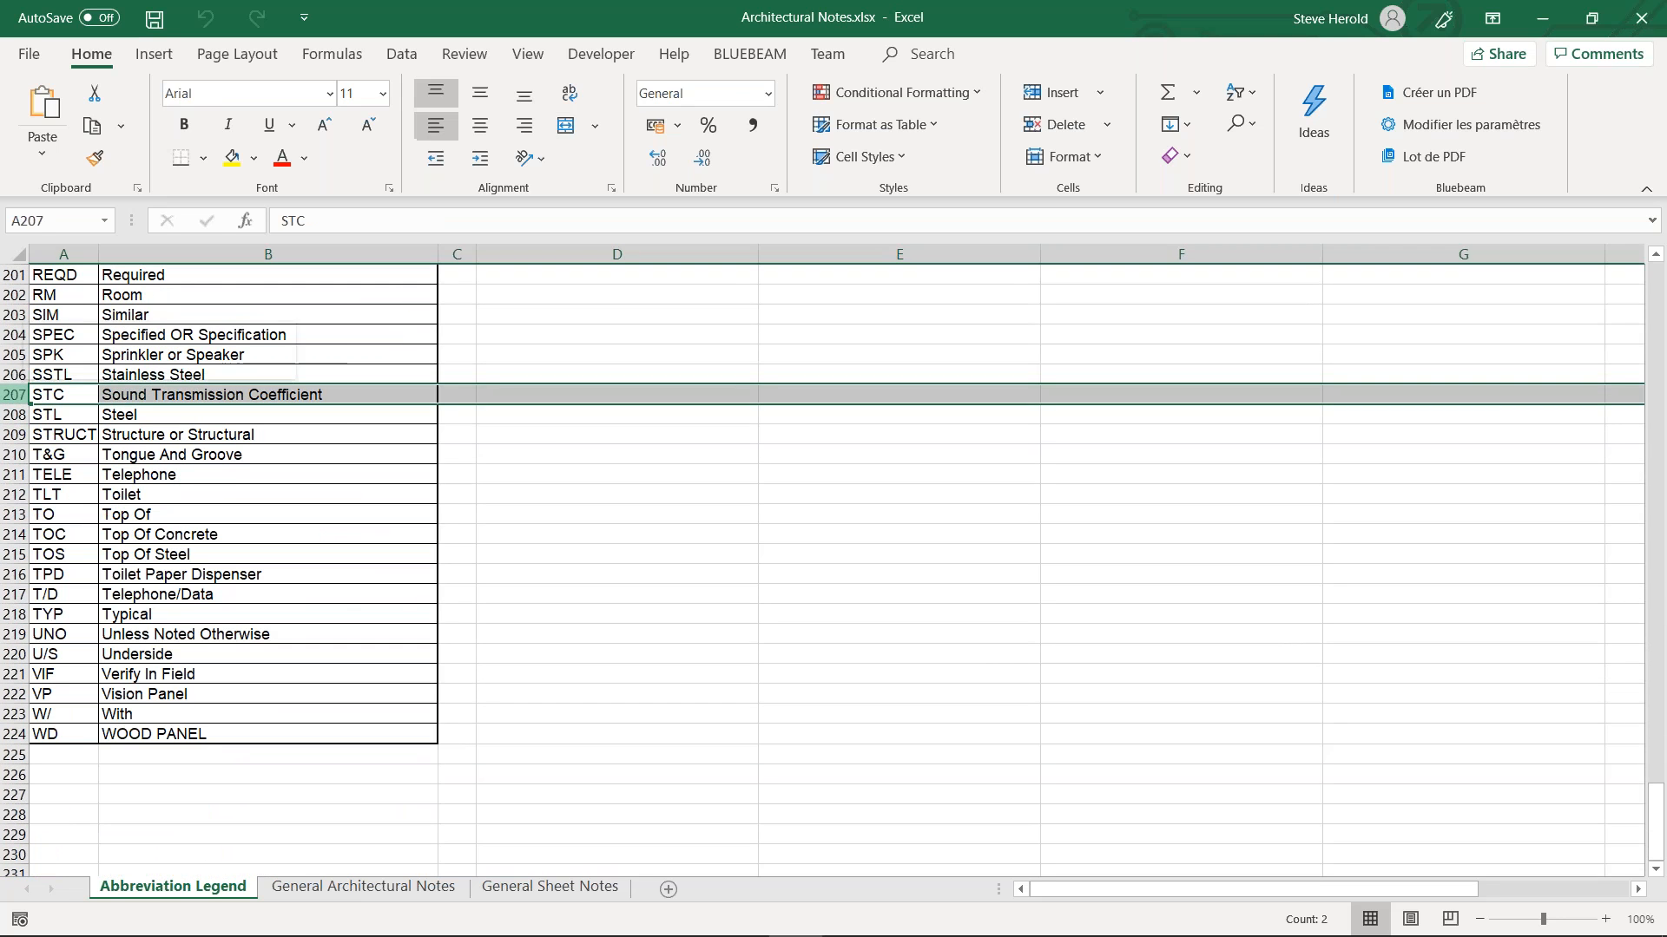
{"action": "right_click", "coordinate": [16, 395]}
{"action": "left_click", "coordinate": [97, 571]}
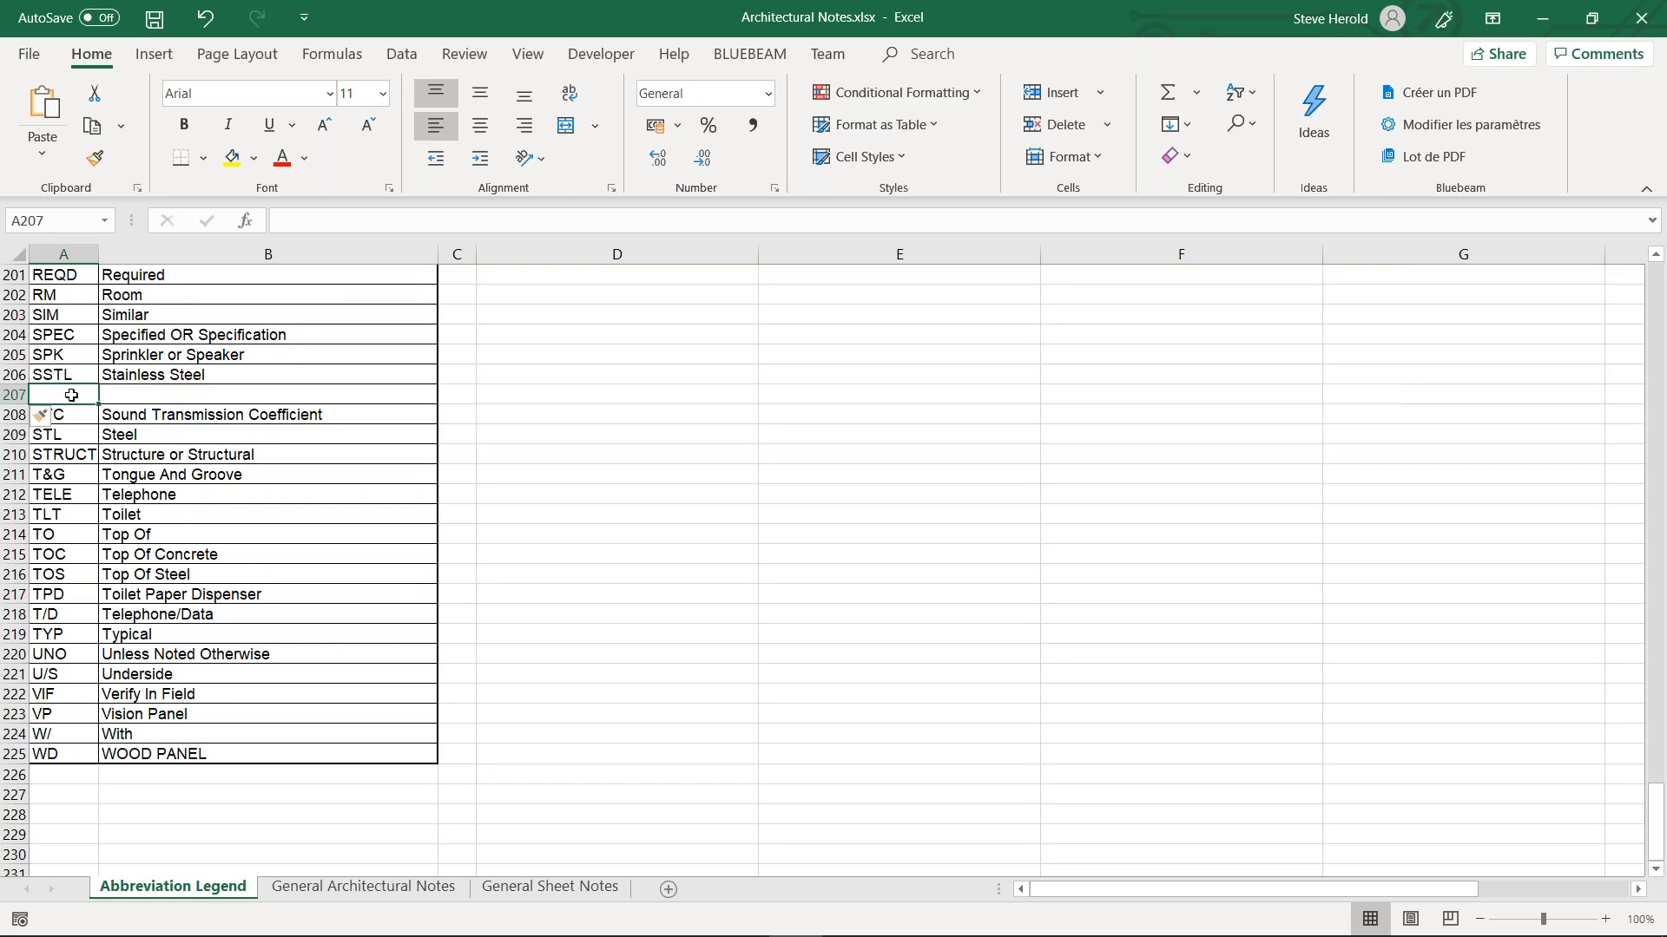
{"action": "type", "text": "ST"}
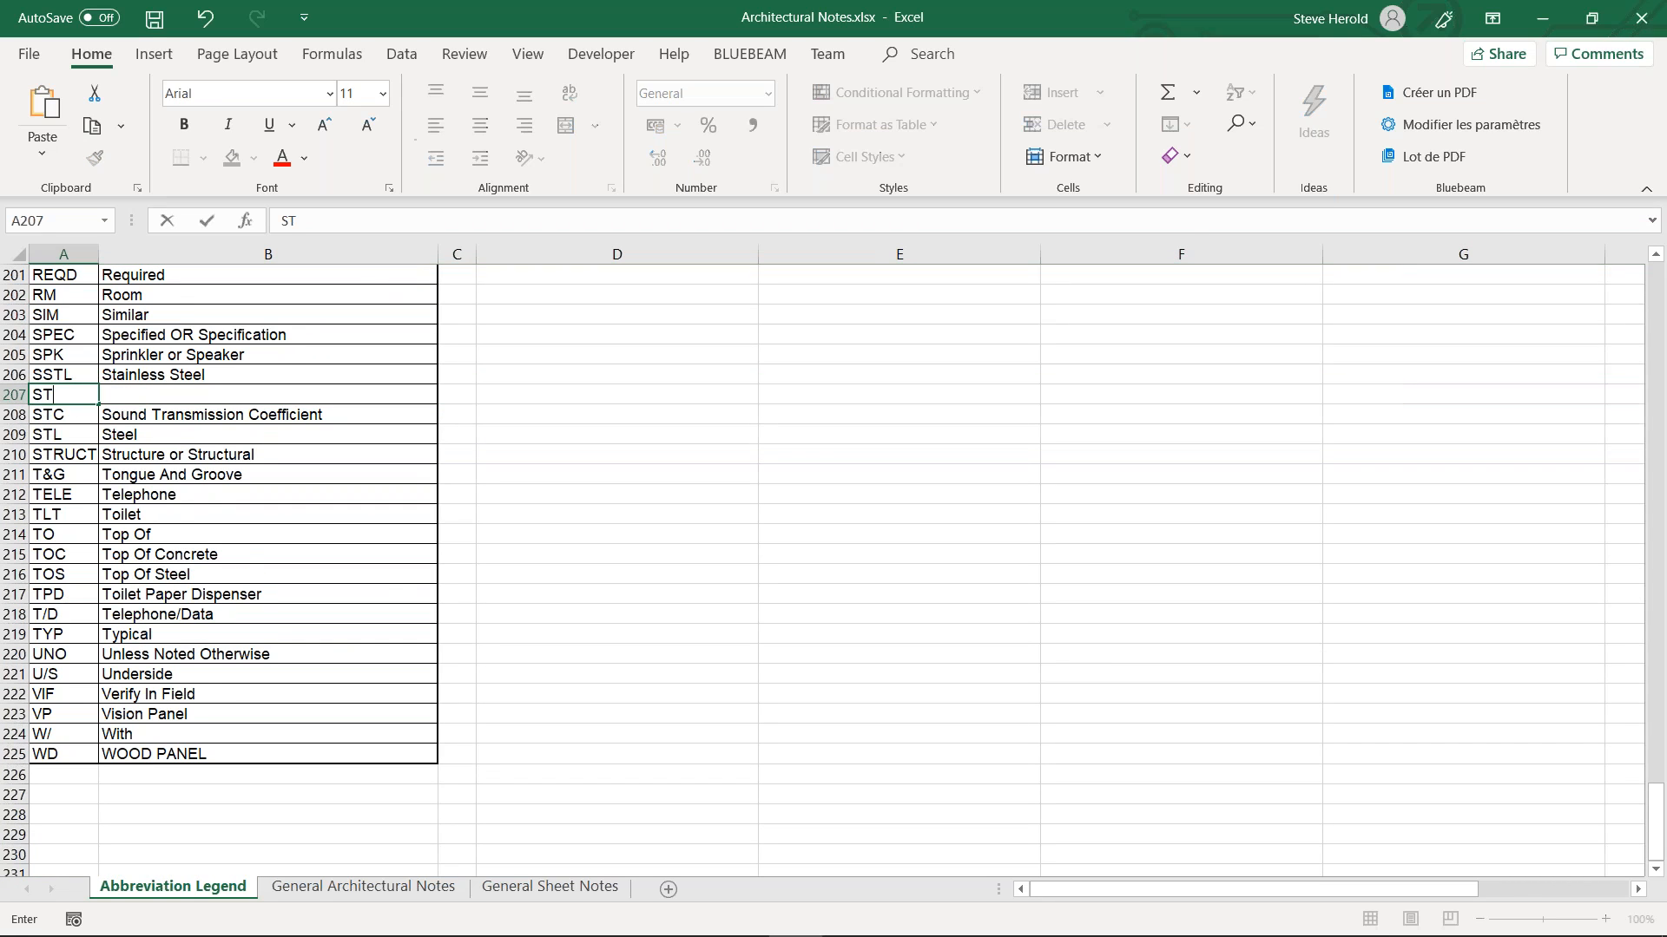
{"action": "left_click", "coordinate": [156, 392]}
{"action": "type", "text": "Steve"}
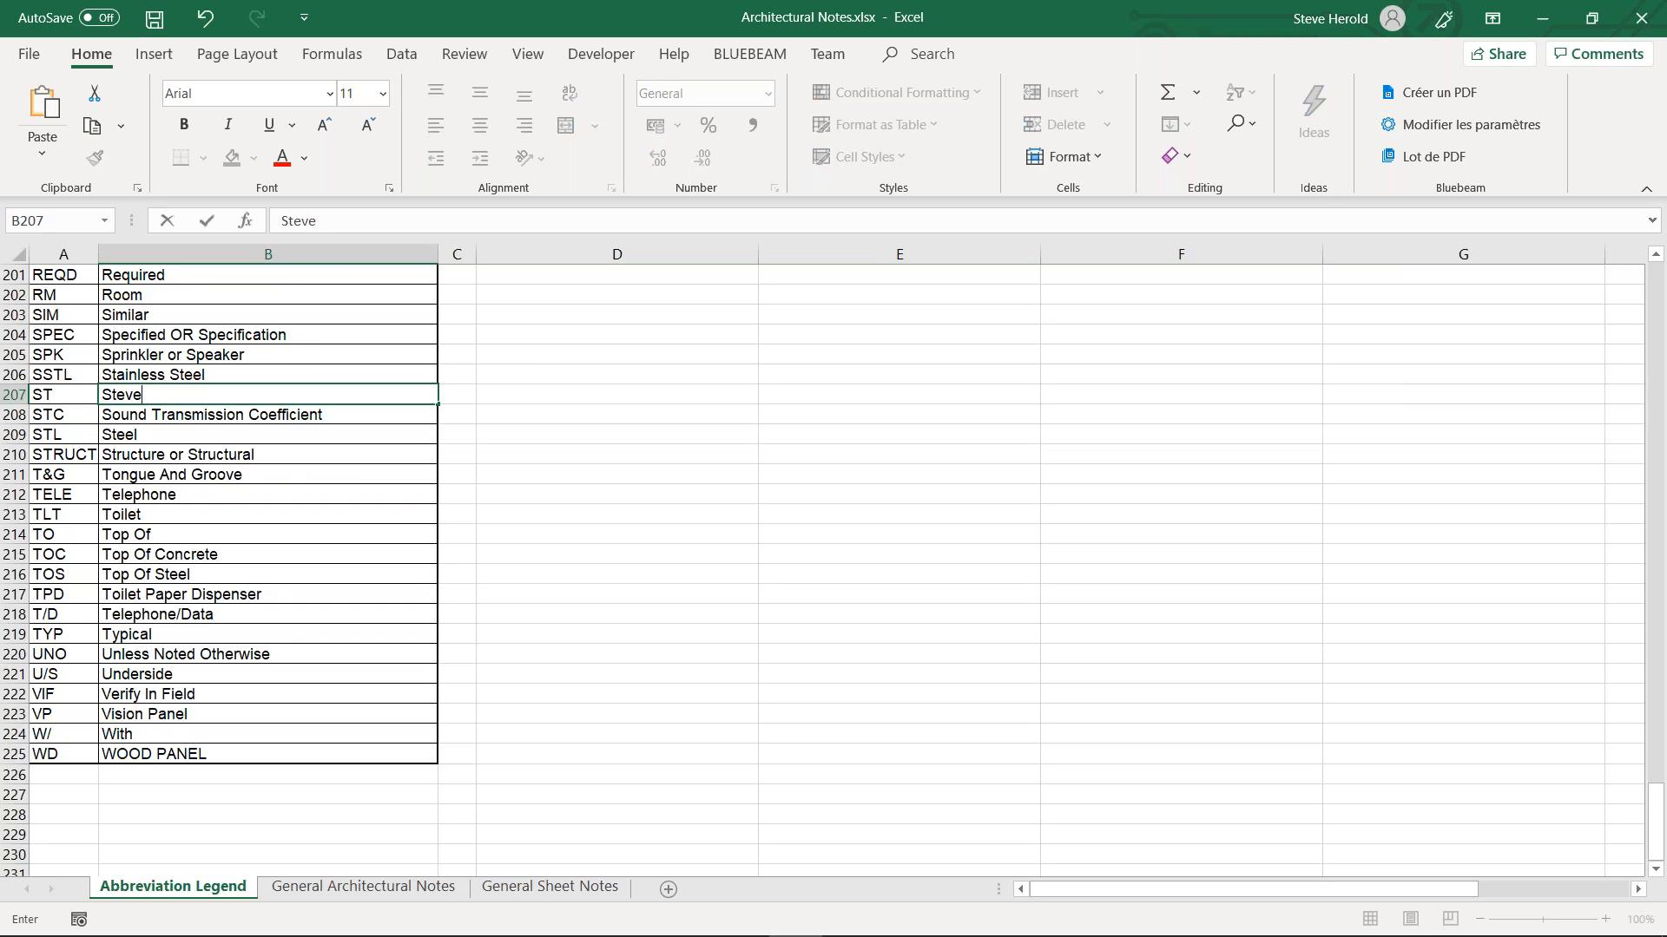
{"action": "left_click", "coordinate": [611, 475]}
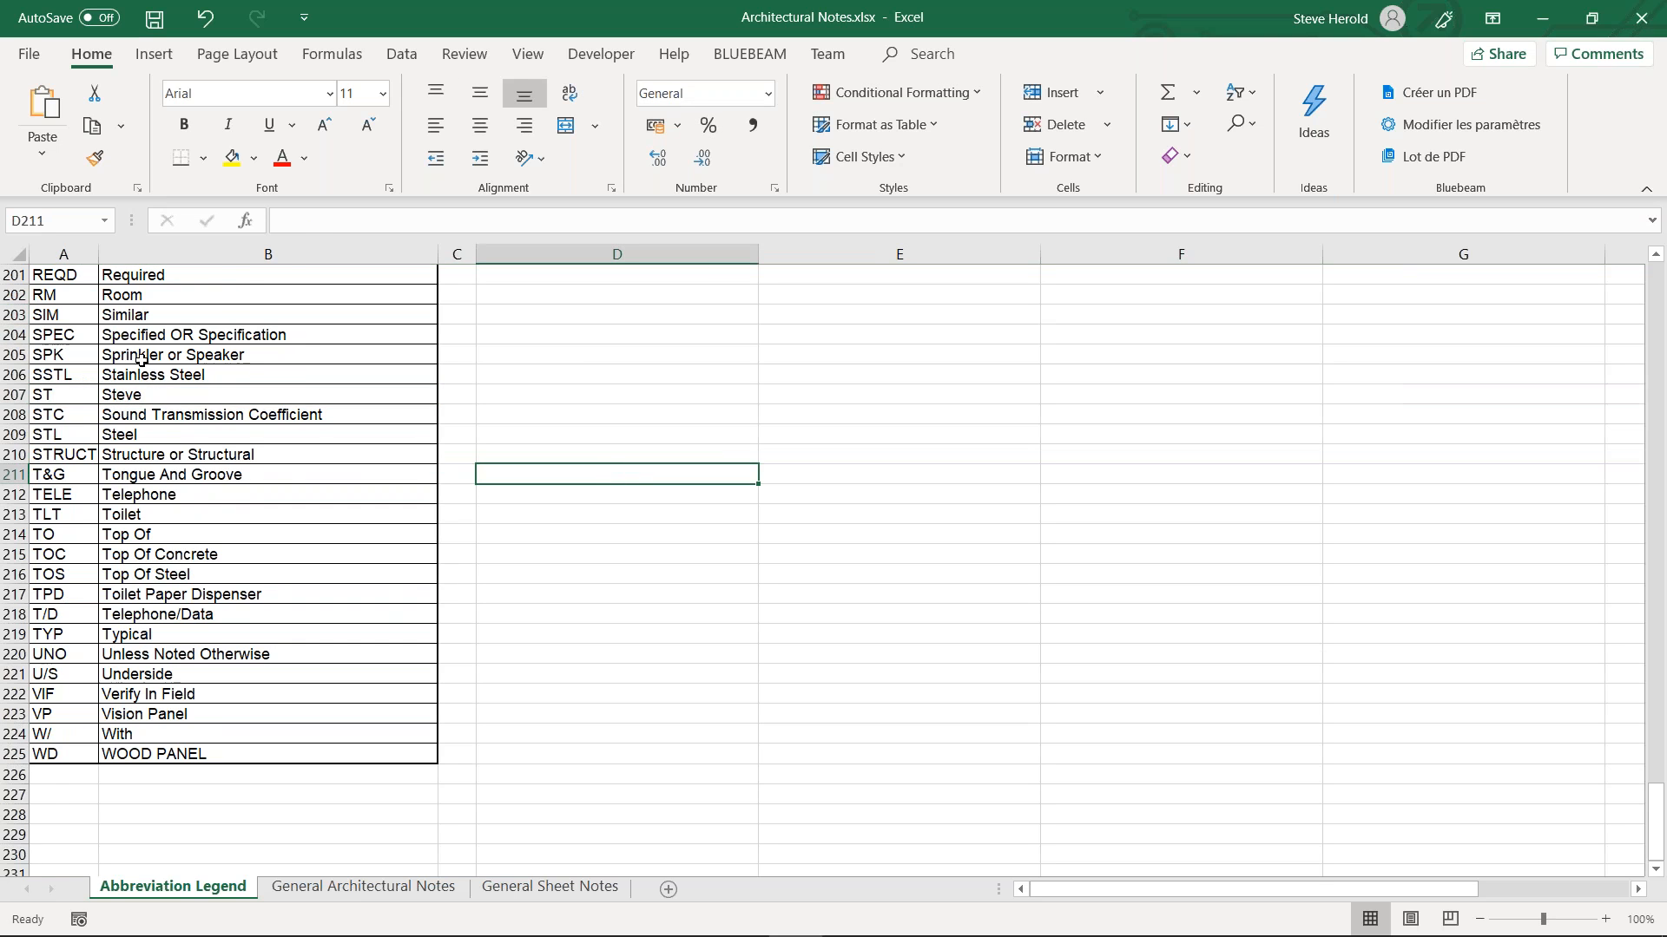
Fill the text cell of note O, about acoustical batt insulation, with dark grey on the General Architectural Notes sheet
{"action": "scroll", "coordinate": [141, 358], "scroll_direction": "up", "scroll_amount": 3}
{"action": "left_click", "coordinate": [303, 887]}
{"action": "scroll", "coordinate": [117, 517], "scroll_direction": "down", "scroll_amount": 12}
{"action": "scroll", "coordinate": [115, 512], "scroll_direction": "up", "scroll_amount": 3}
{"action": "scroll", "coordinate": [115, 512], "scroll_direction": "up", "scroll_amount": 2}
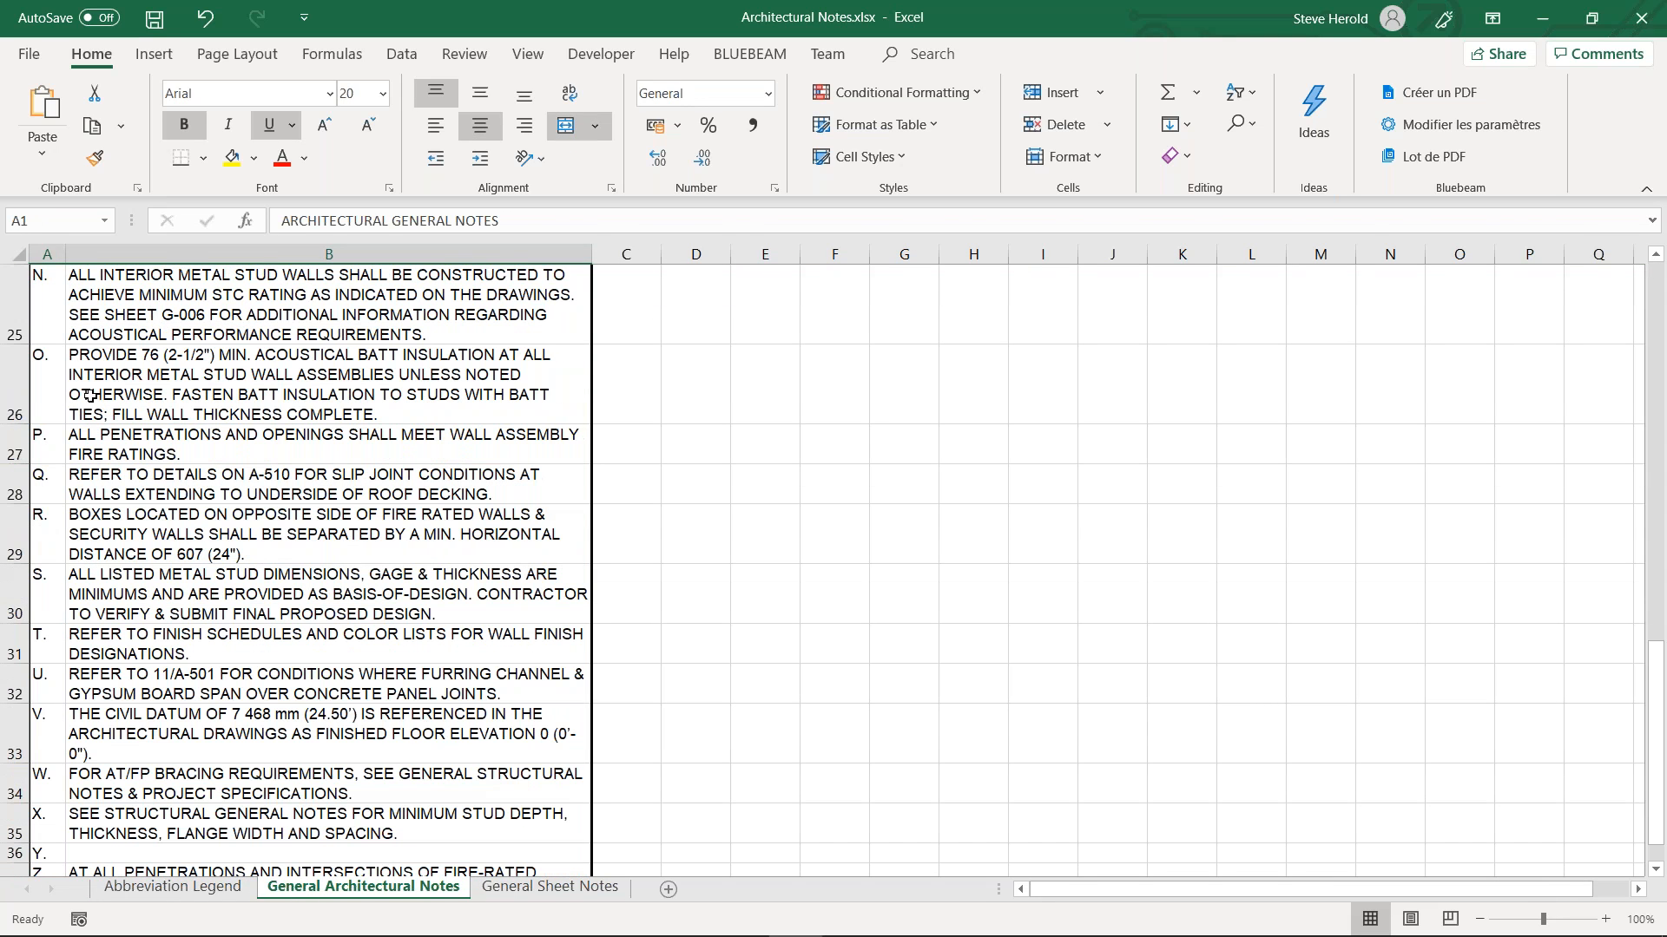
{"action": "left_click", "coordinate": [93, 382]}
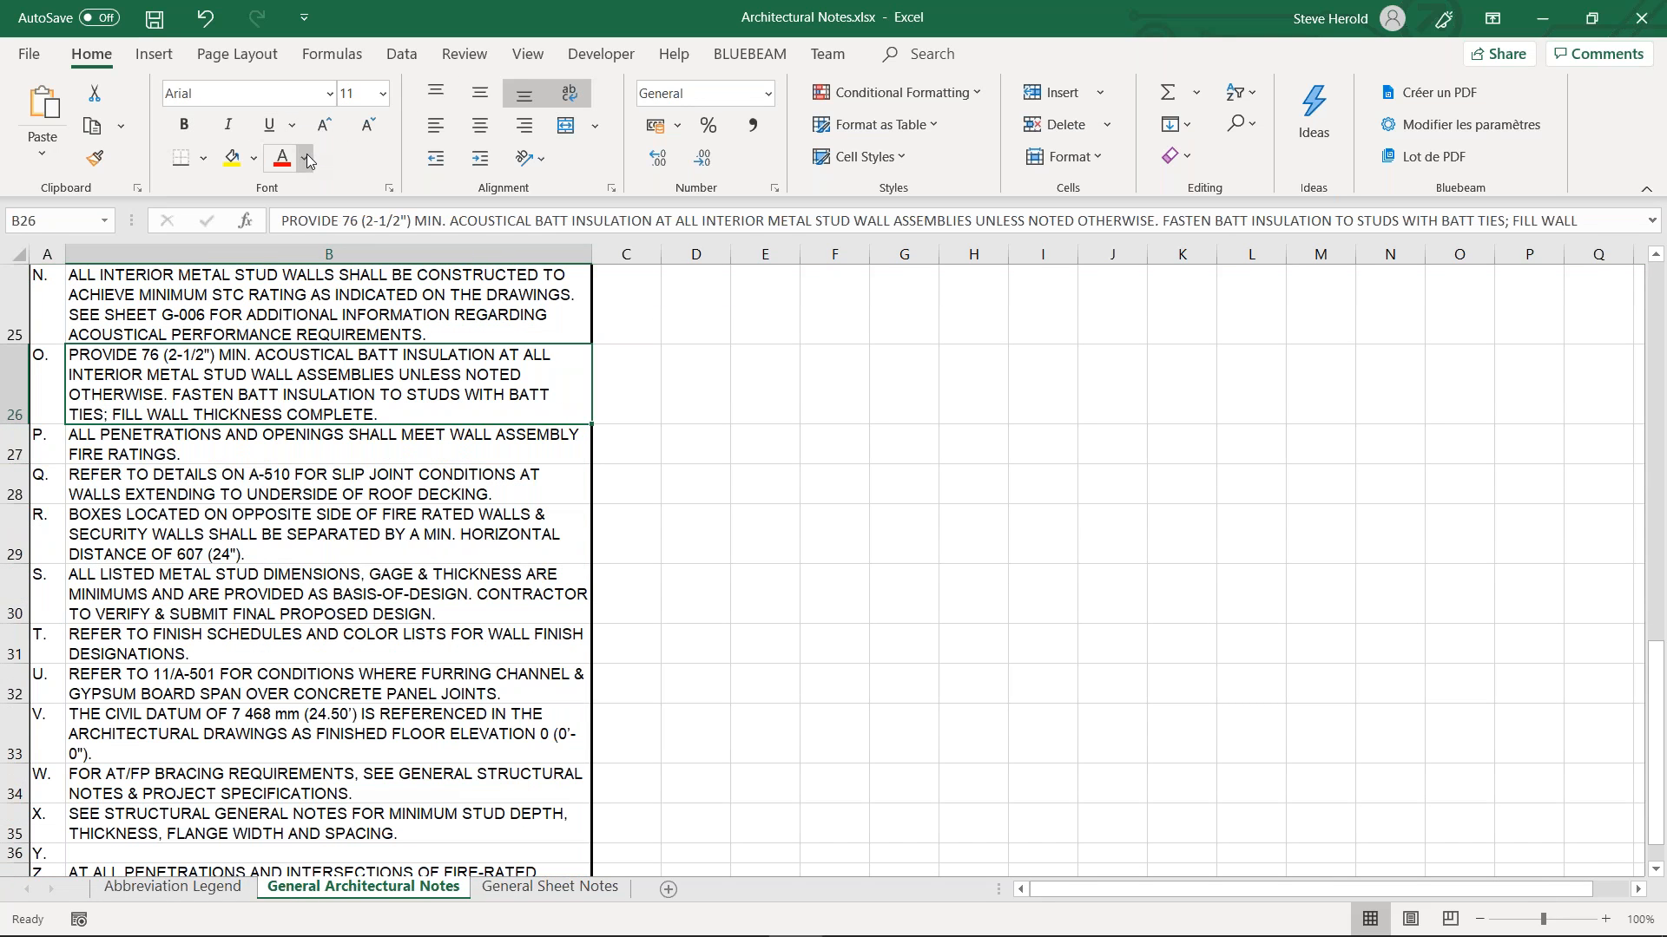
{"action": "left_click", "coordinate": [254, 158]}
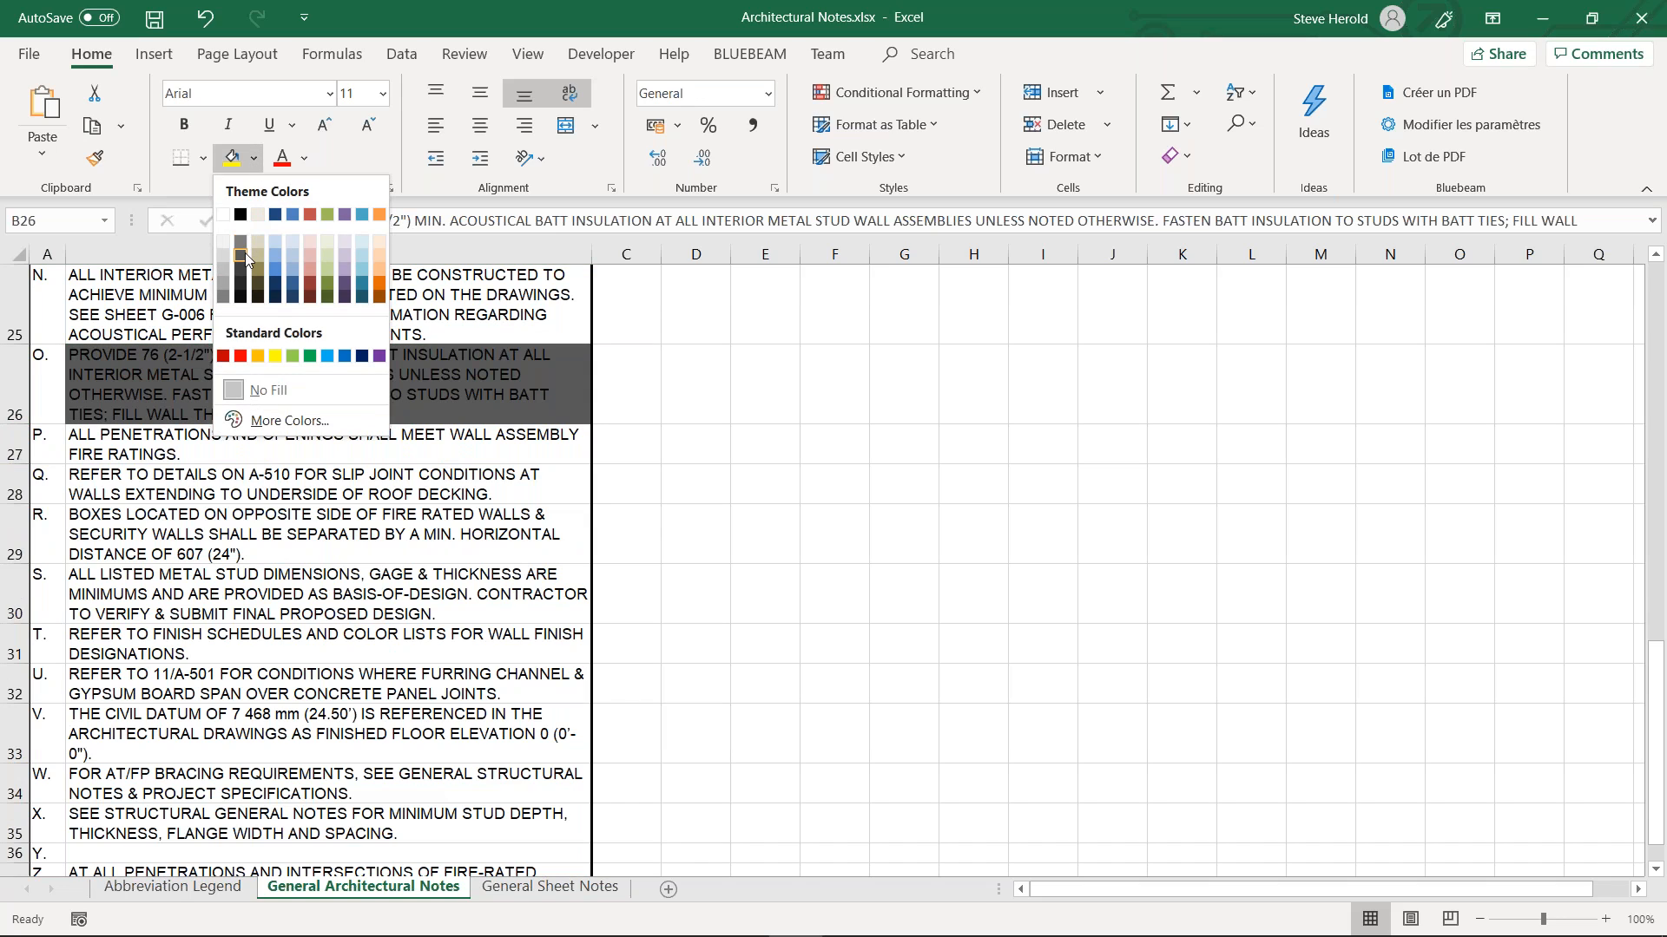
{"action": "left_click", "coordinate": [241, 270]}
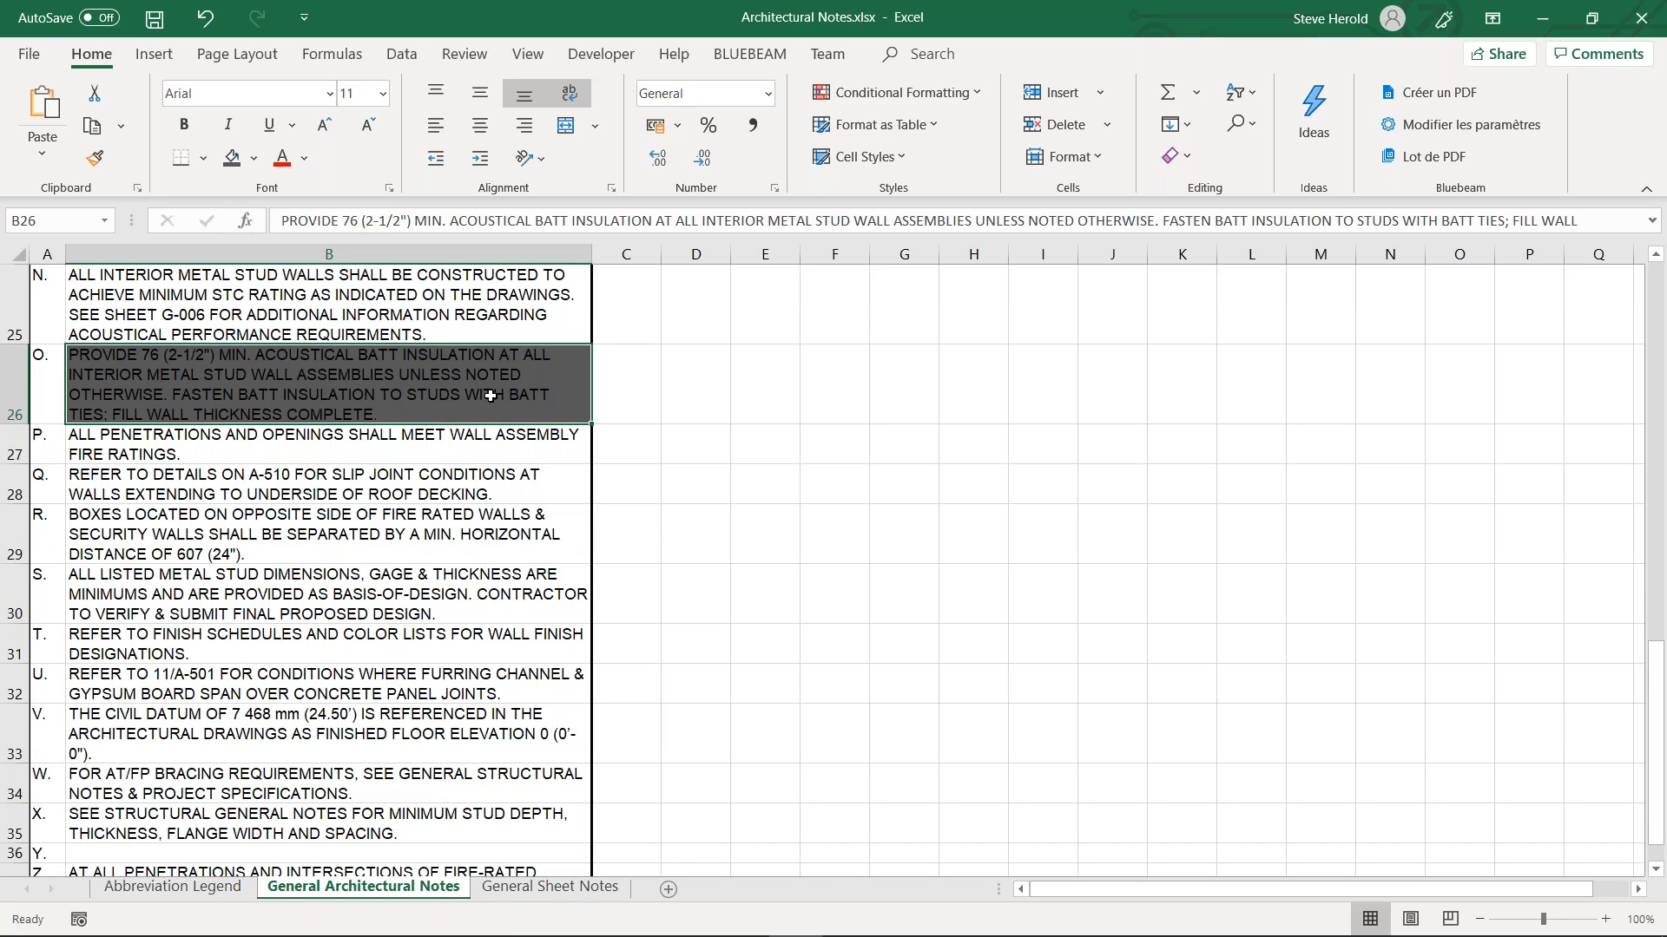
Set the font size of the GENERAL SHEET NOTES title to 14 on the General Sheet Notes sheet
{"action": "left_click", "coordinate": [530, 887]}
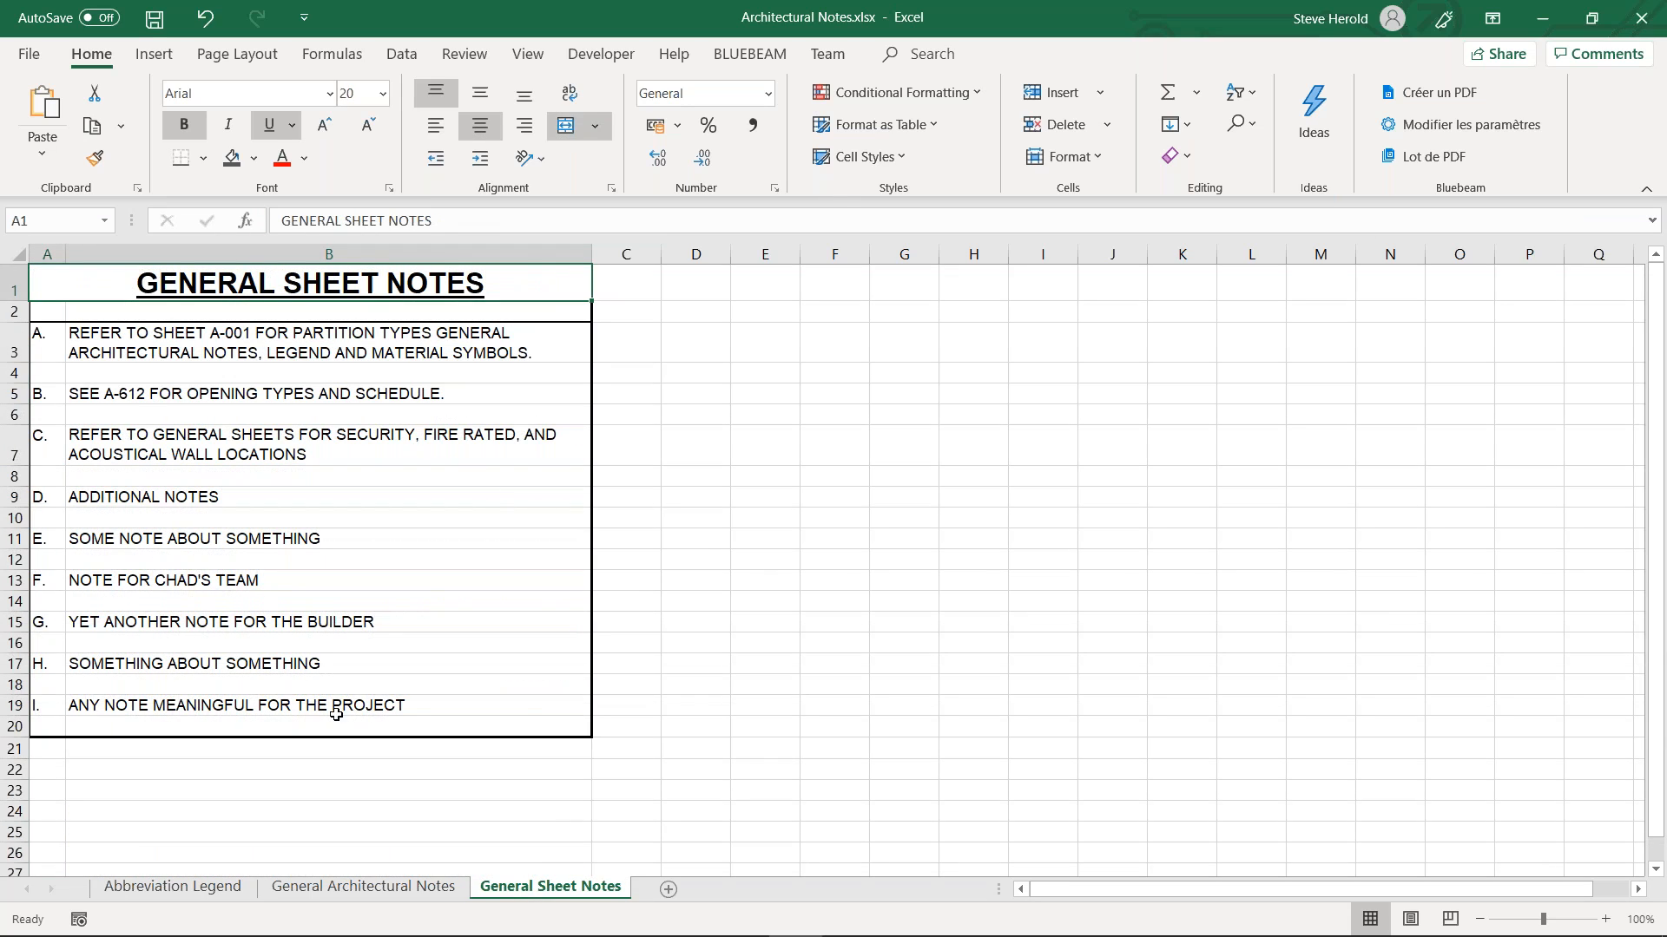
{"action": "left_click", "coordinate": [521, 723]}
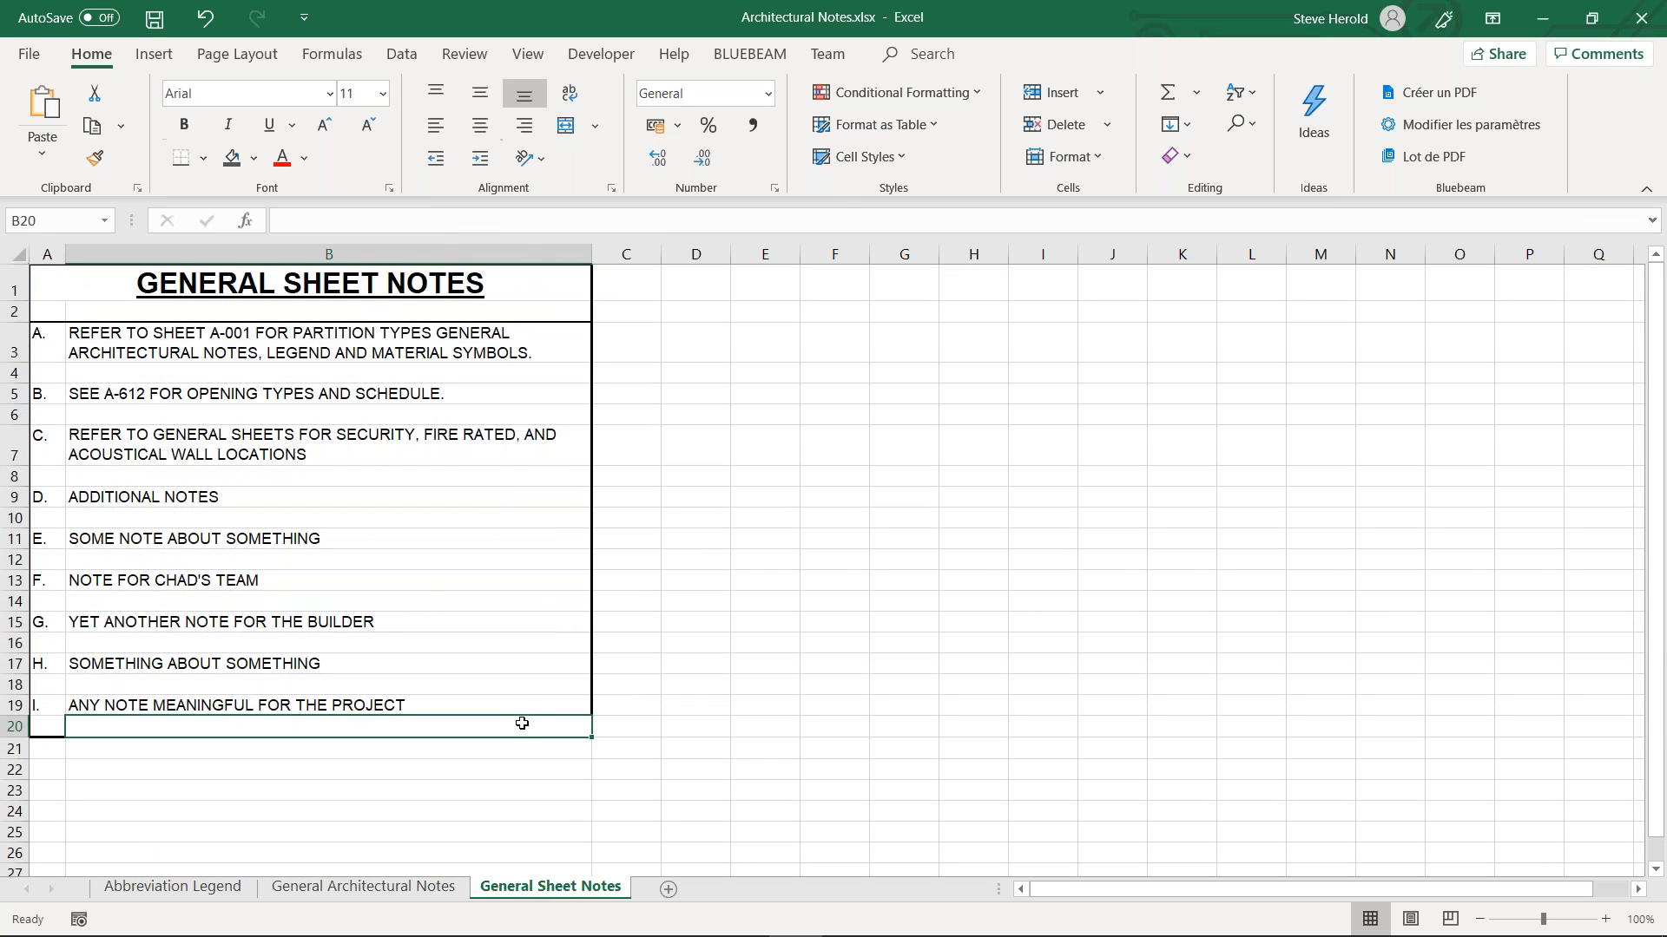
{"action": "left_click", "coordinate": [529, 306]}
{"action": "left_click", "coordinate": [521, 287]}
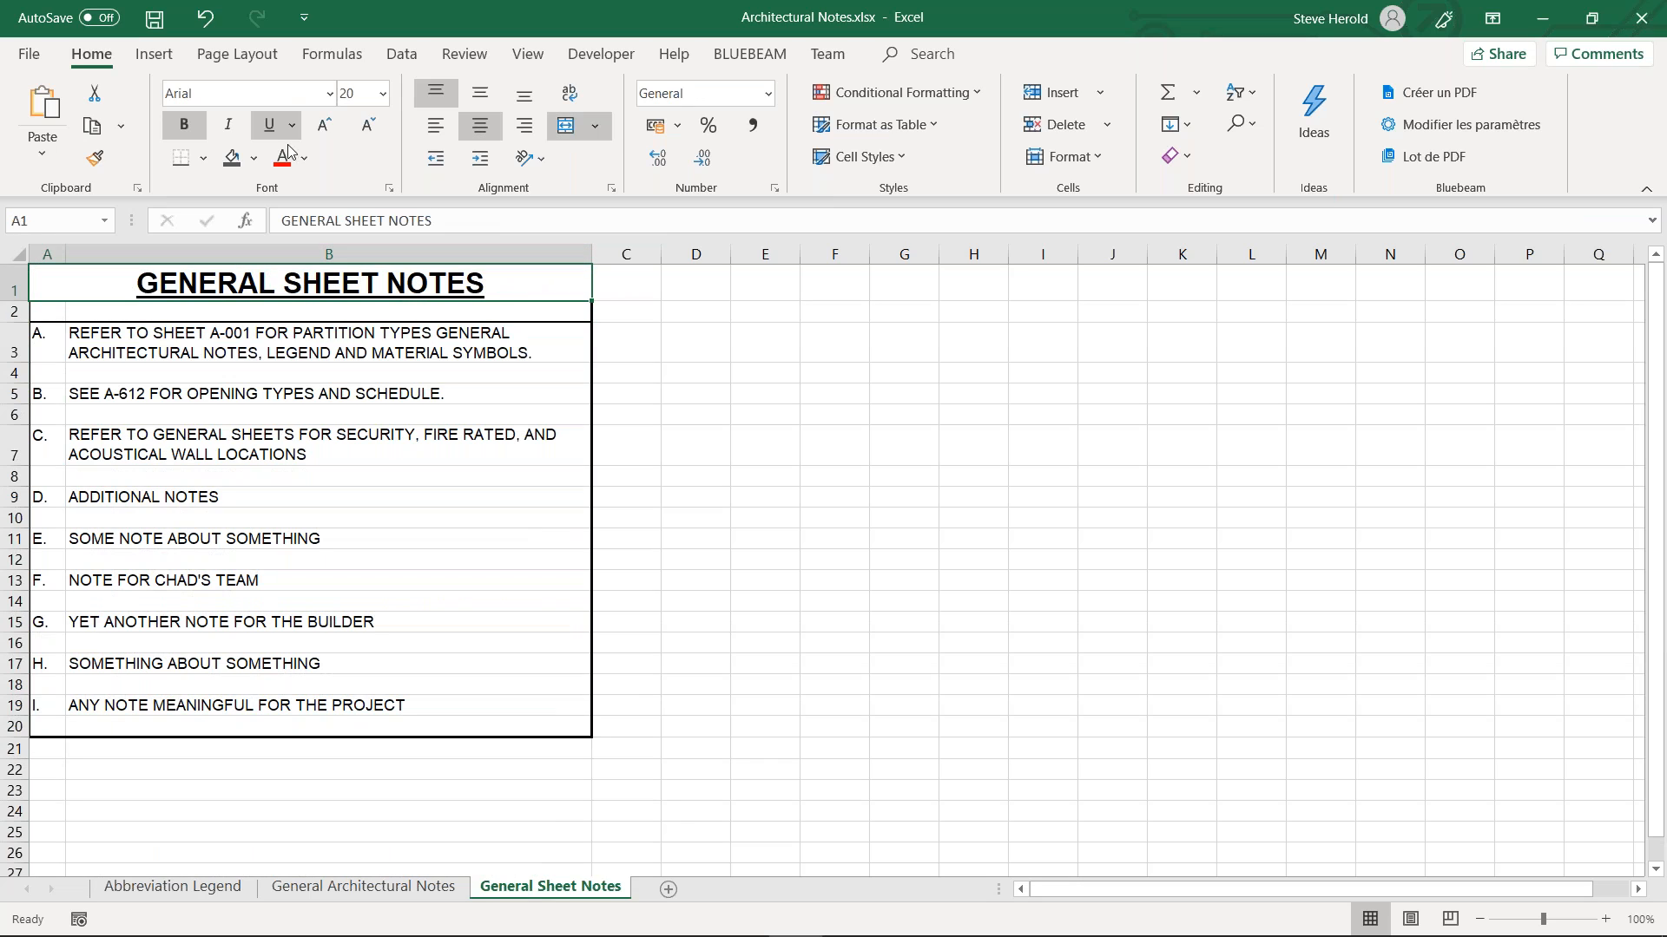
{"action": "left_click", "coordinate": [383, 94]}
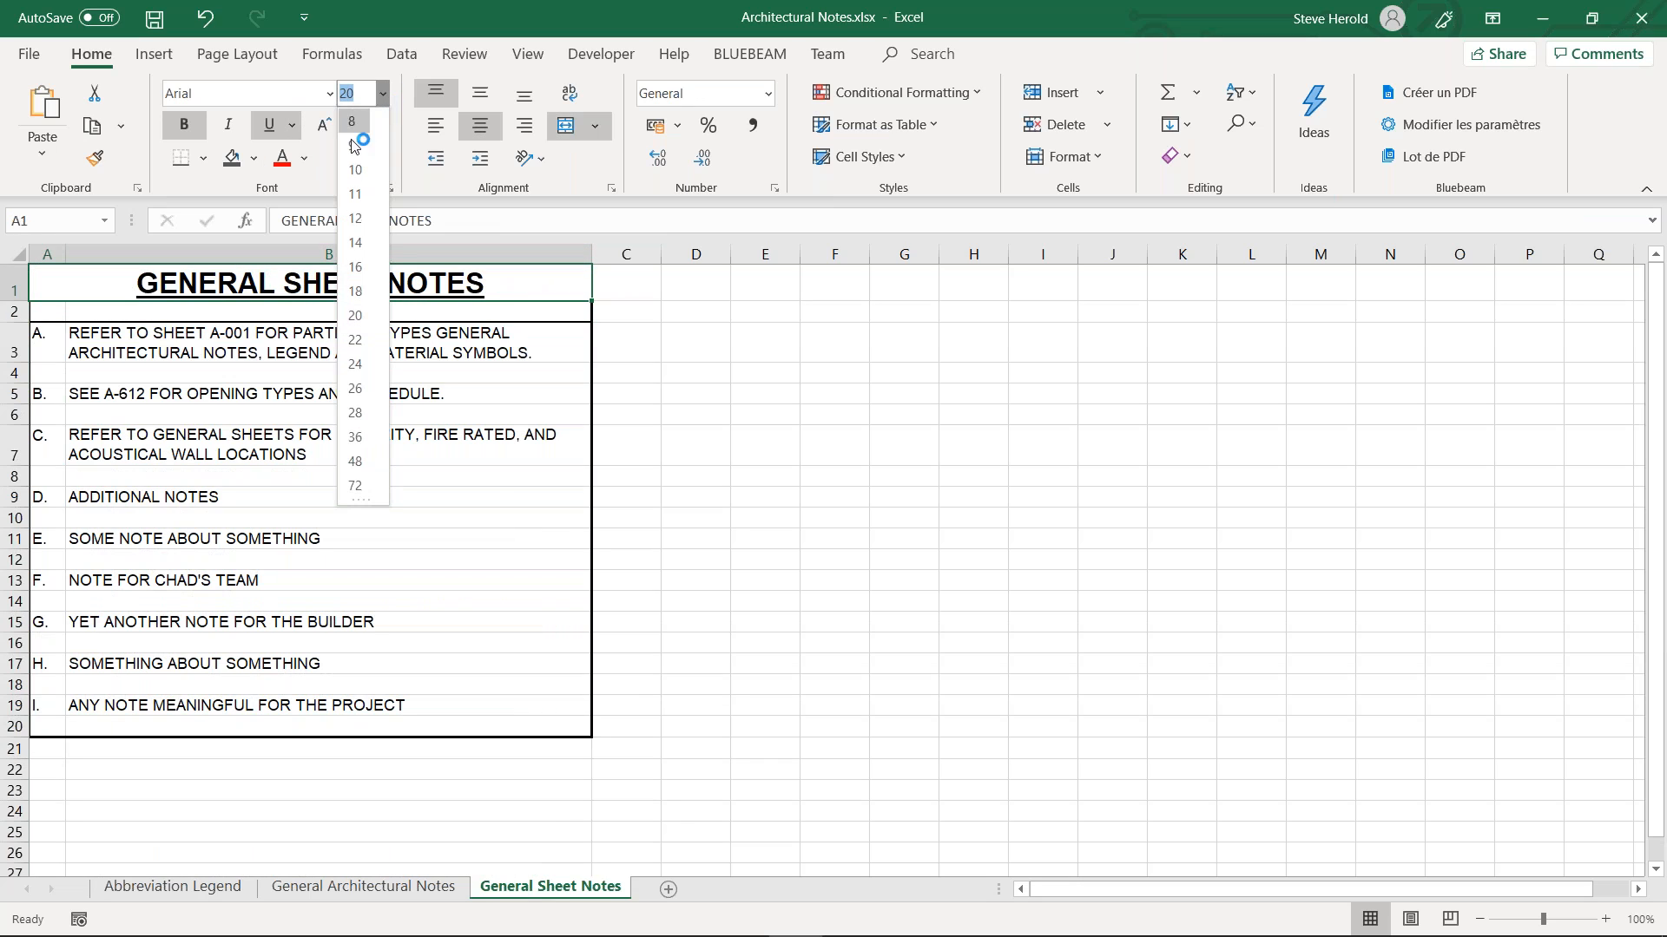
{"action": "left_click", "coordinate": [356, 243]}
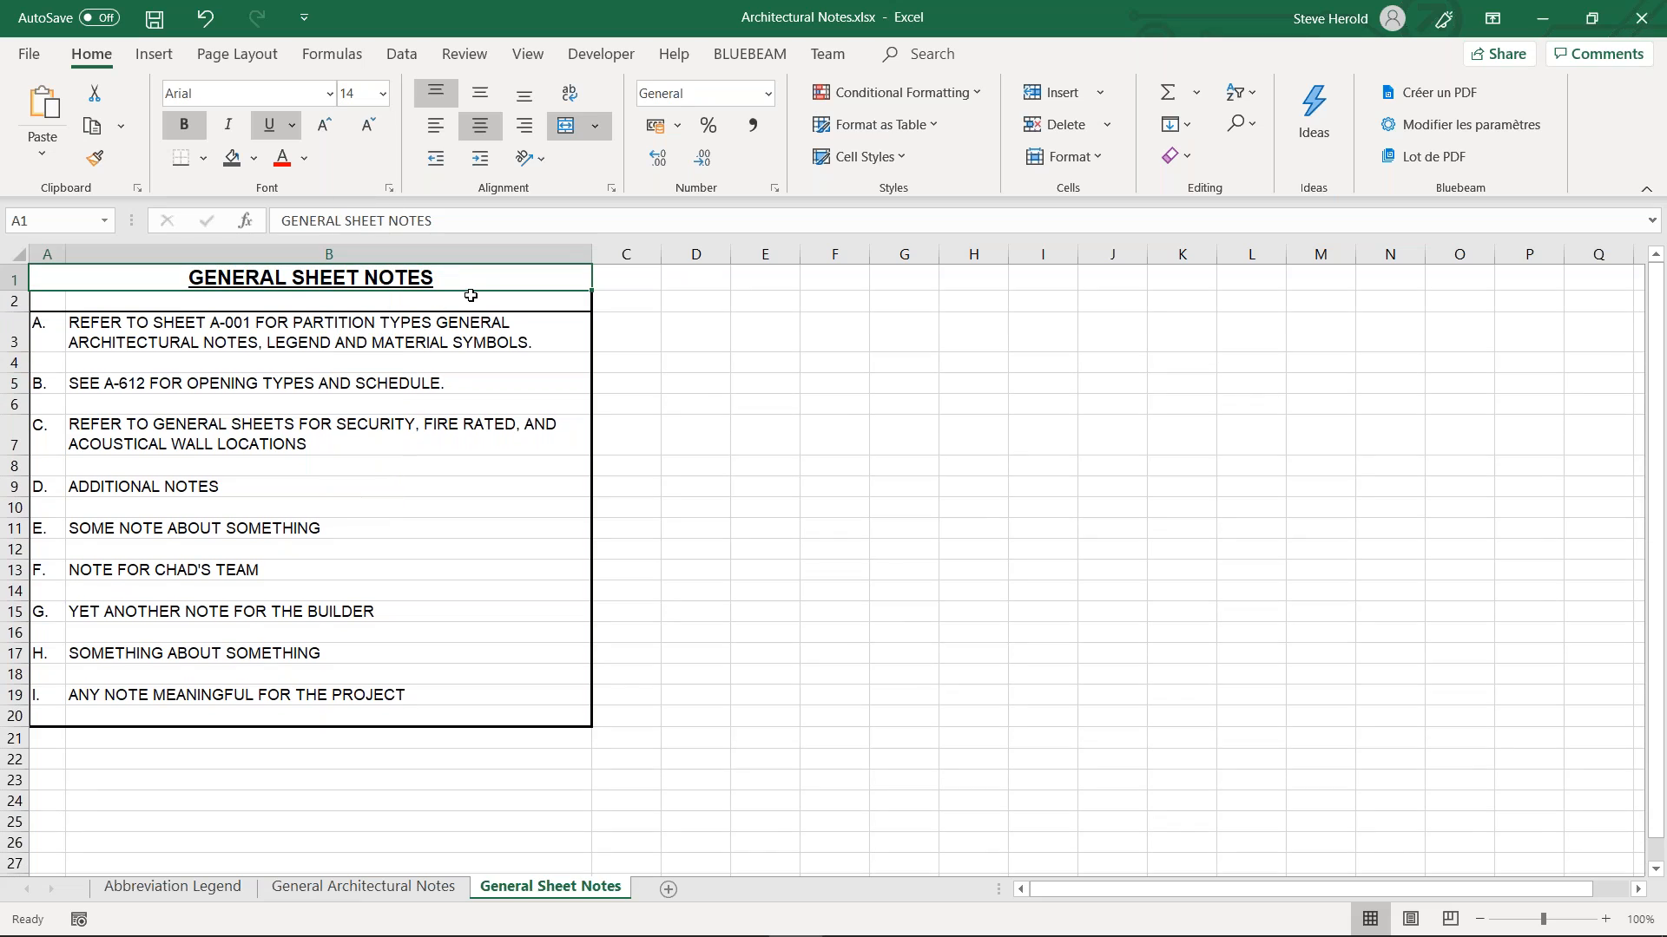
Save the Architectural Notes workbook and close it
{"action": "key", "text": "ctrl+s"}
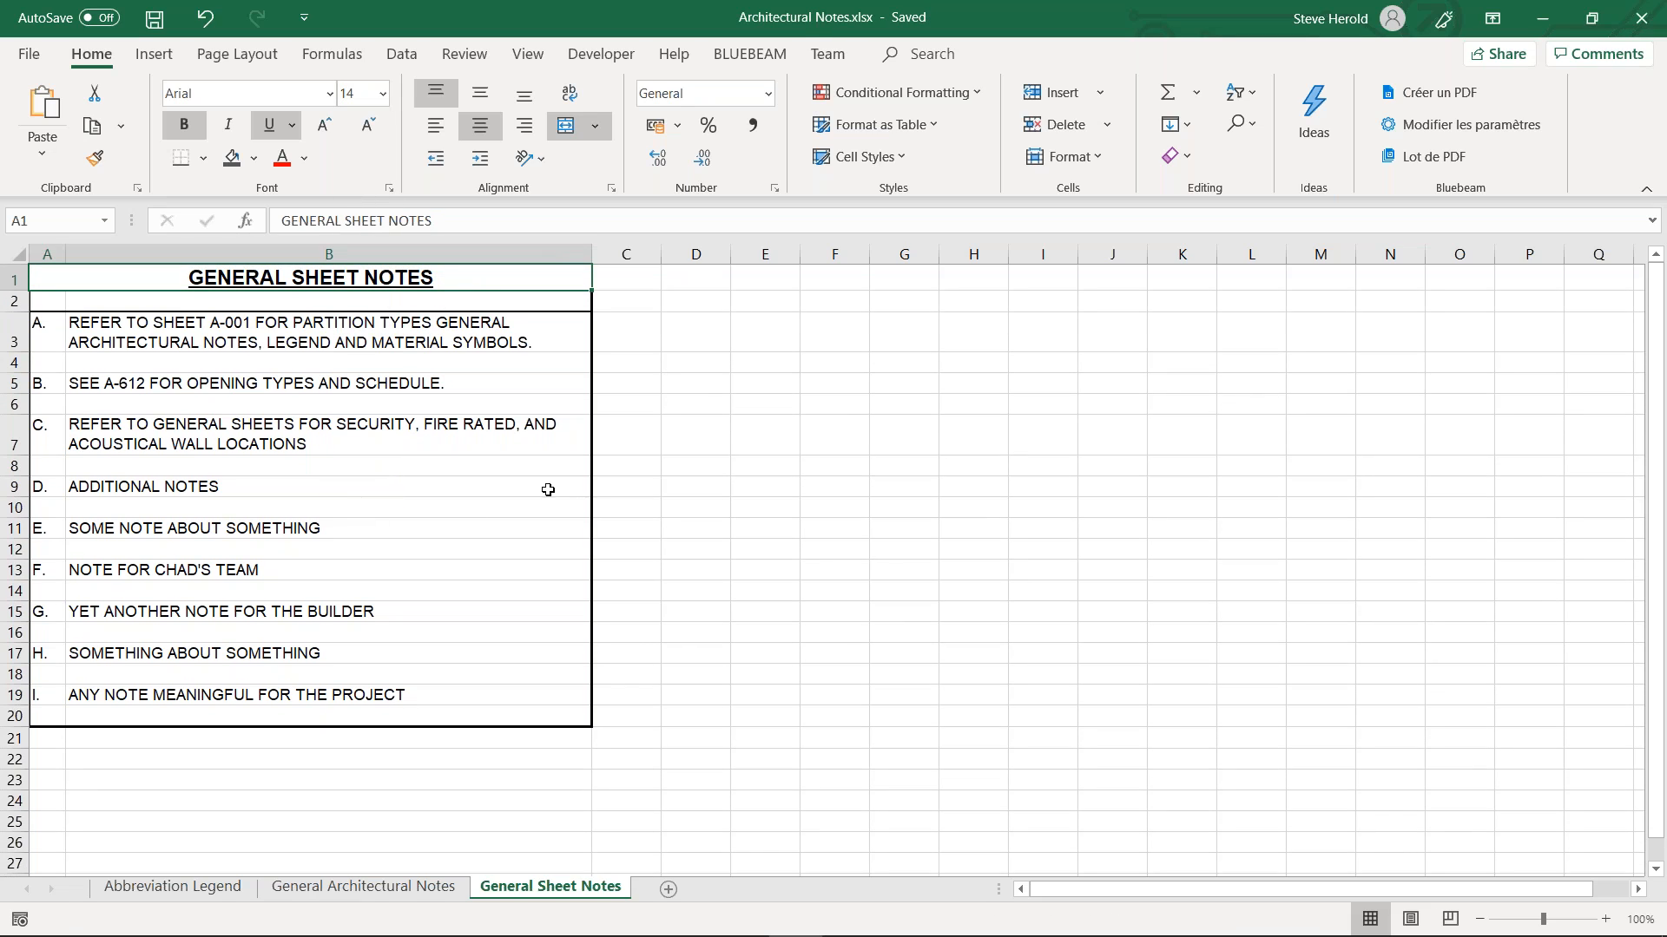
{"action": "left_click_drag", "start_coordinate": [659, 439], "coordinate": [662, 437]}
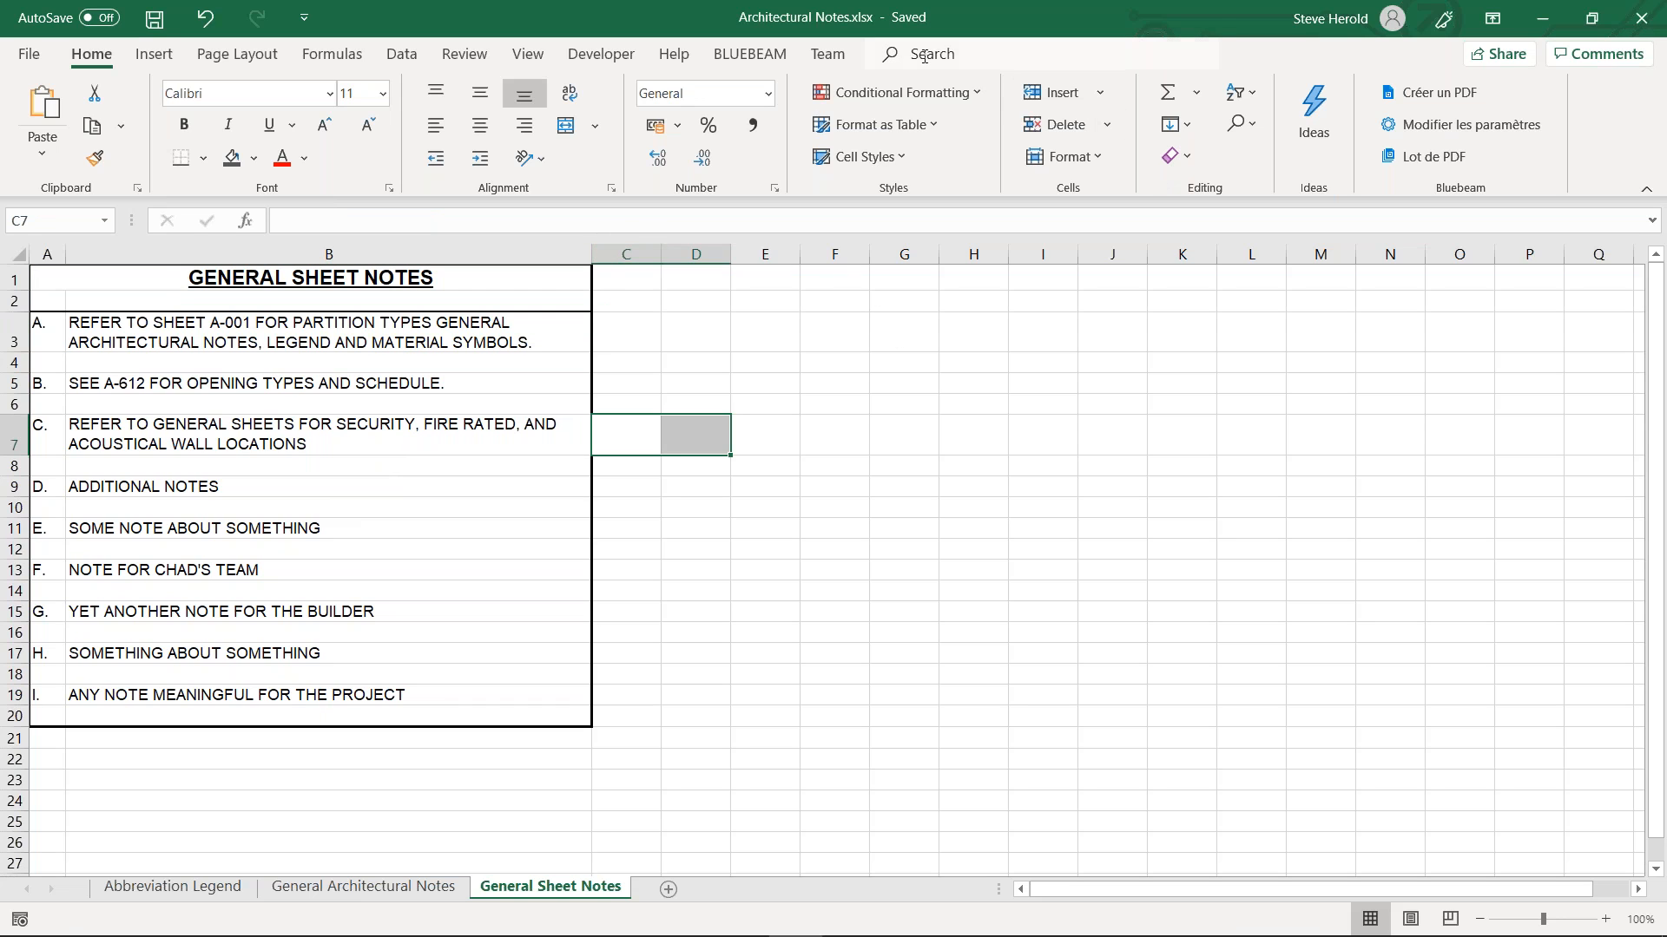
{"action": "left_click", "coordinate": [1635, 14]}
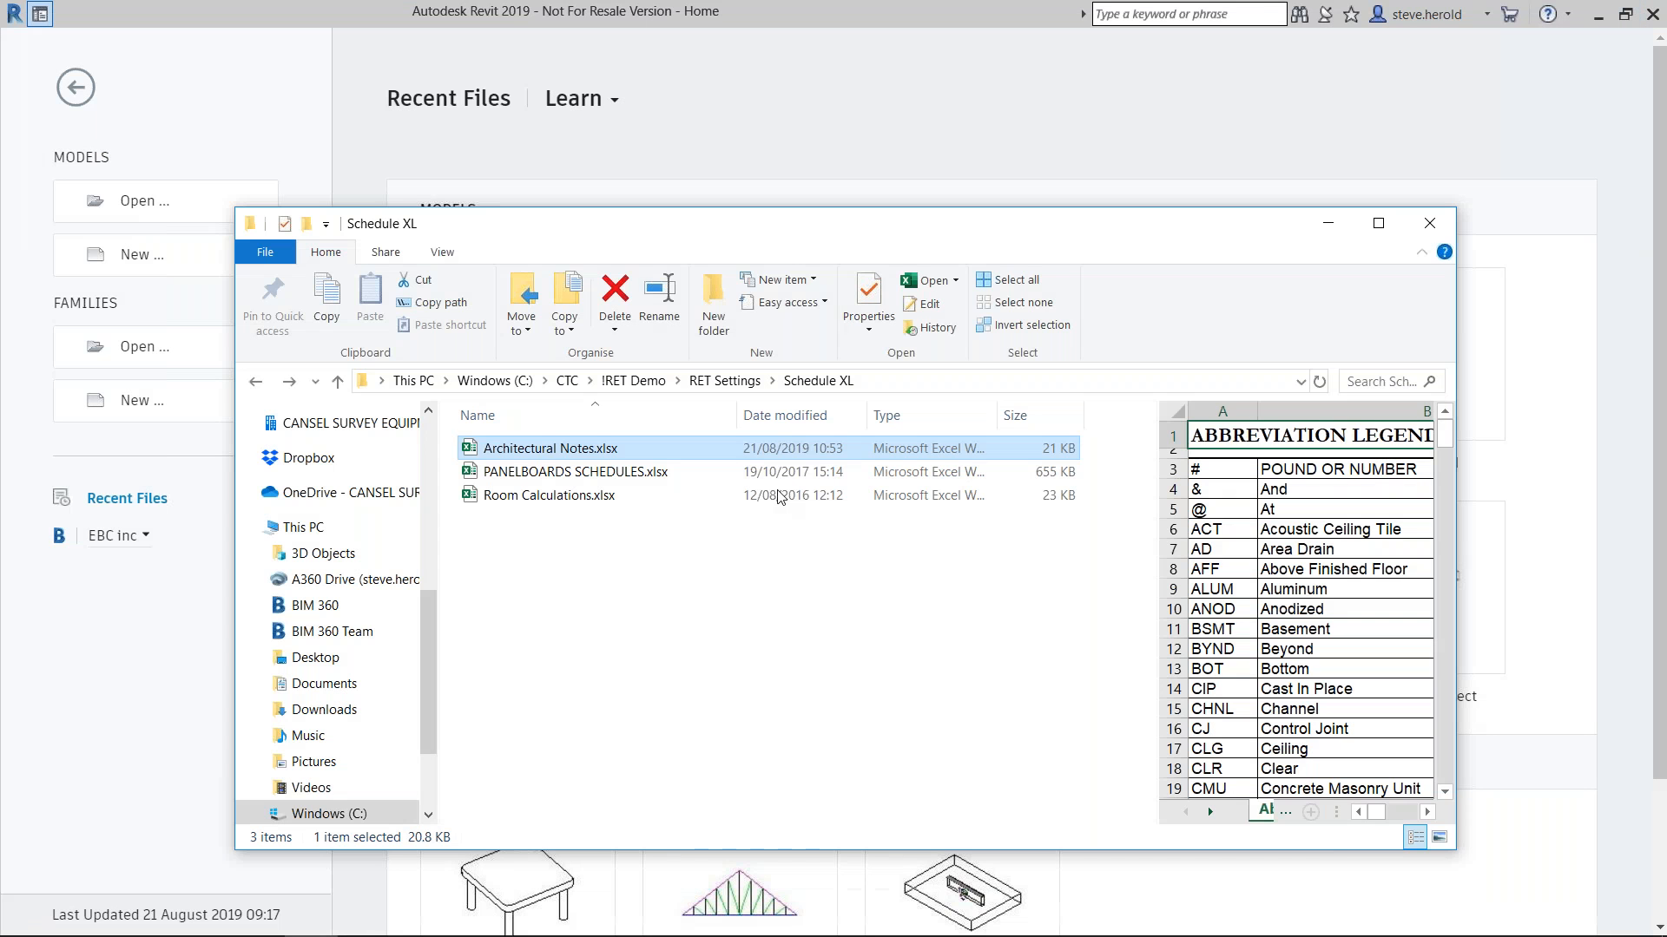
Return to Revit and open the recent 8101 34th Ave_A18 central model as a new local copy, appending a timestamp to the existing copy
{"action": "left_click", "coordinate": [685, 130]}
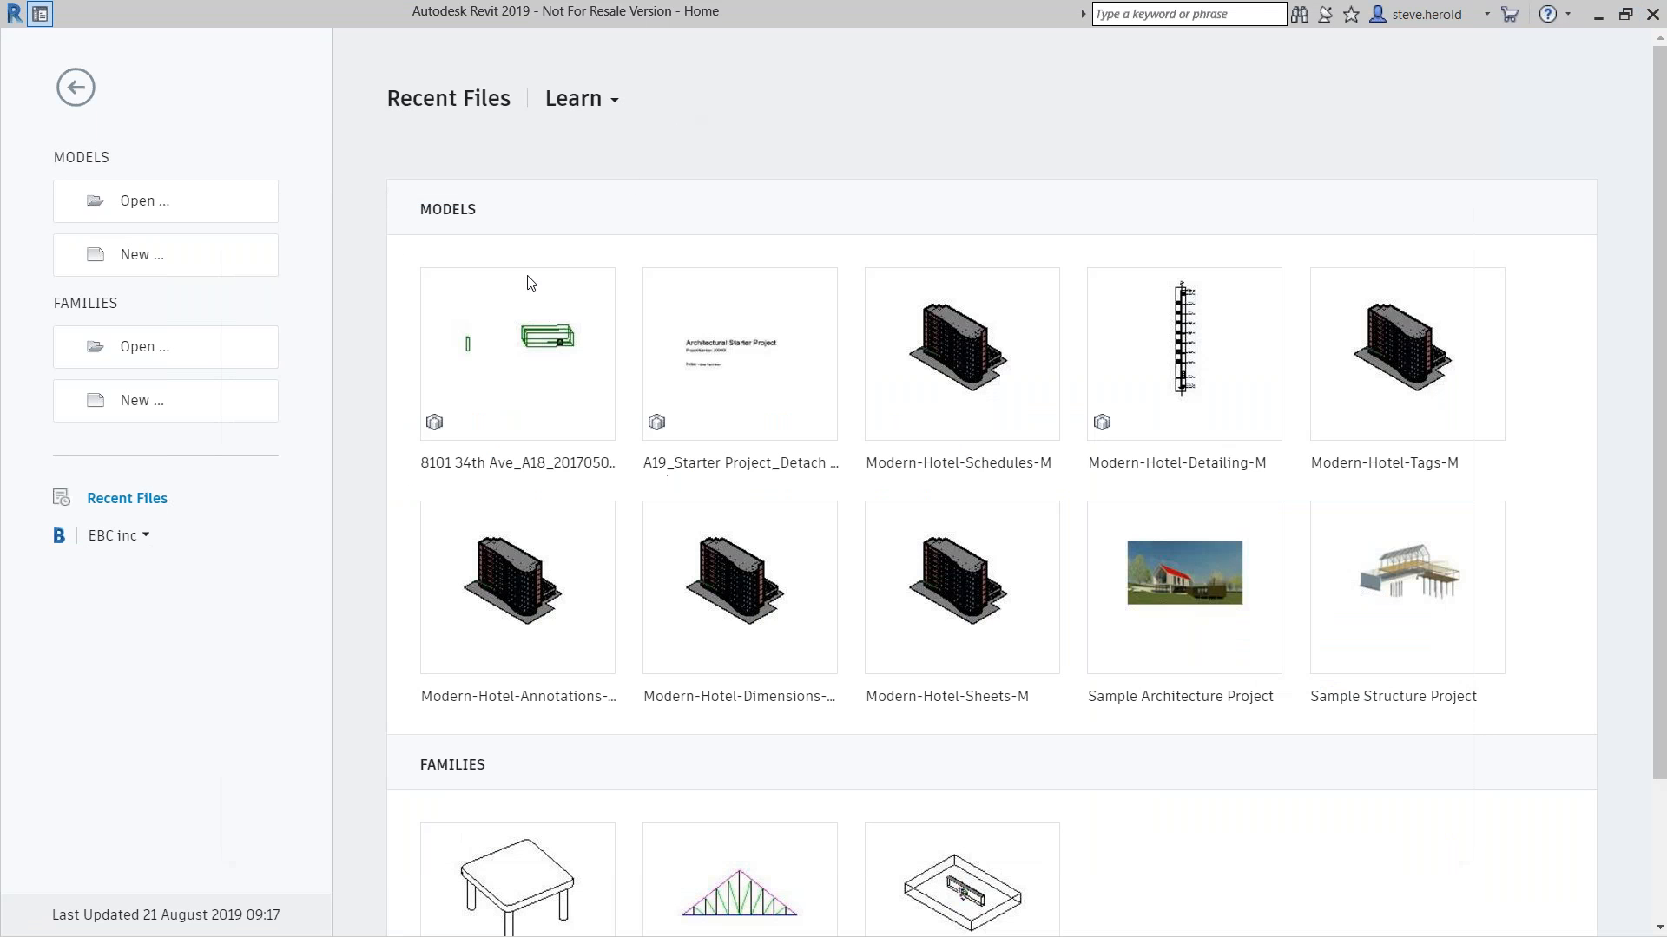
{"action": "left_click", "coordinate": [527, 380]}
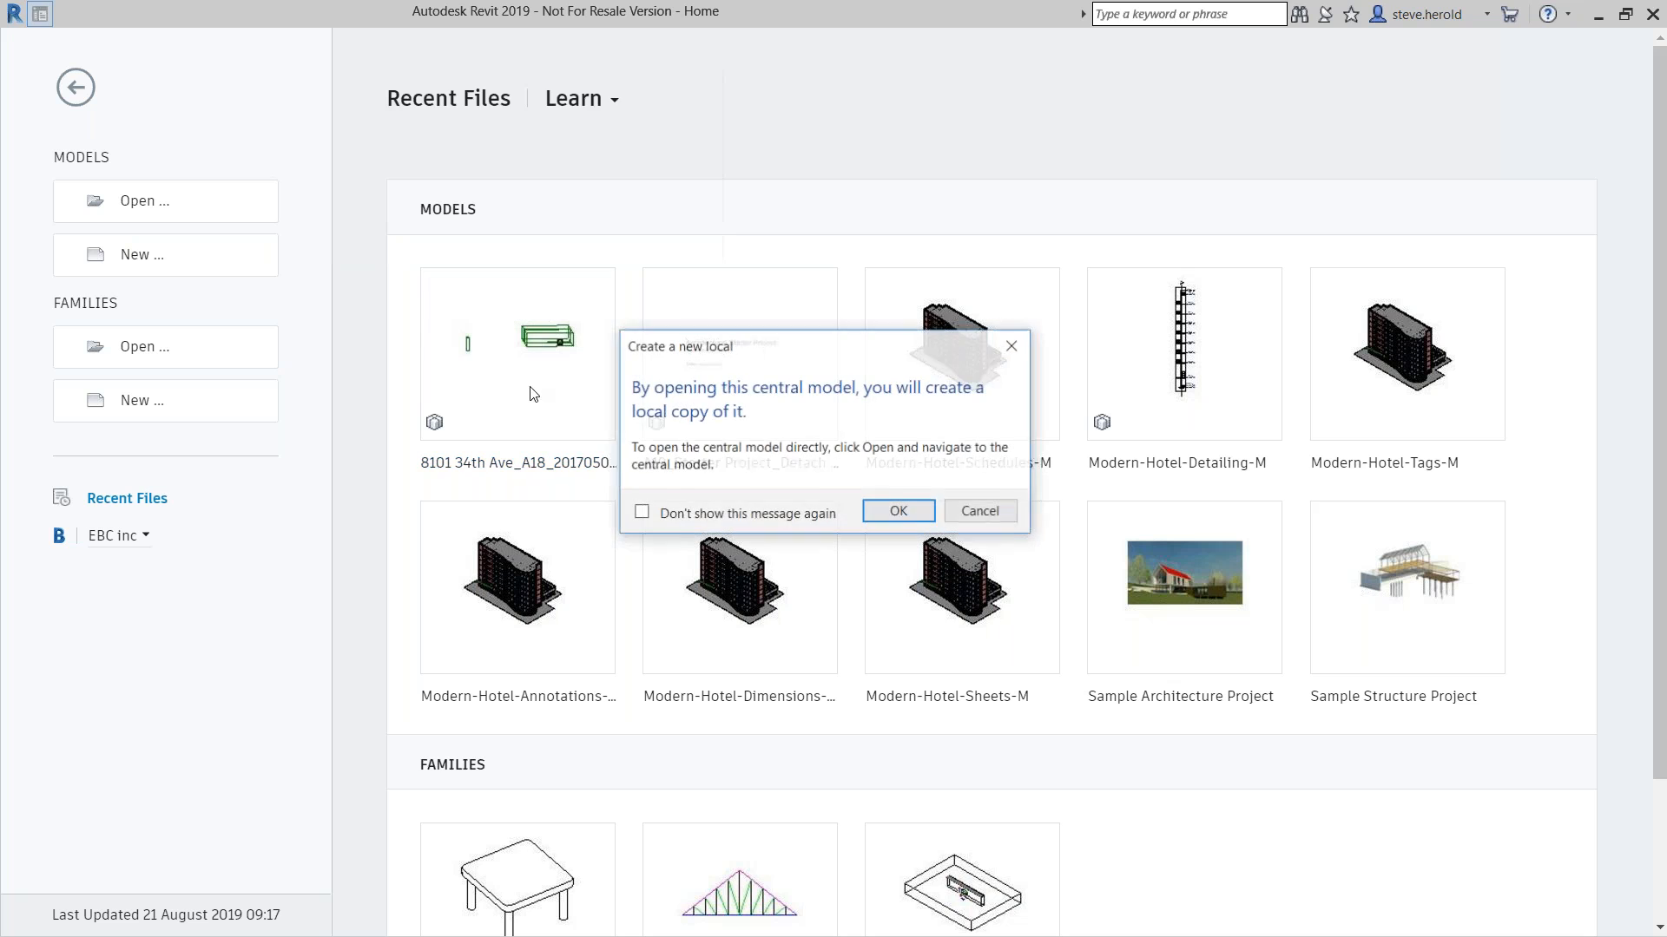
{"action": "left_click", "coordinate": [899, 512]}
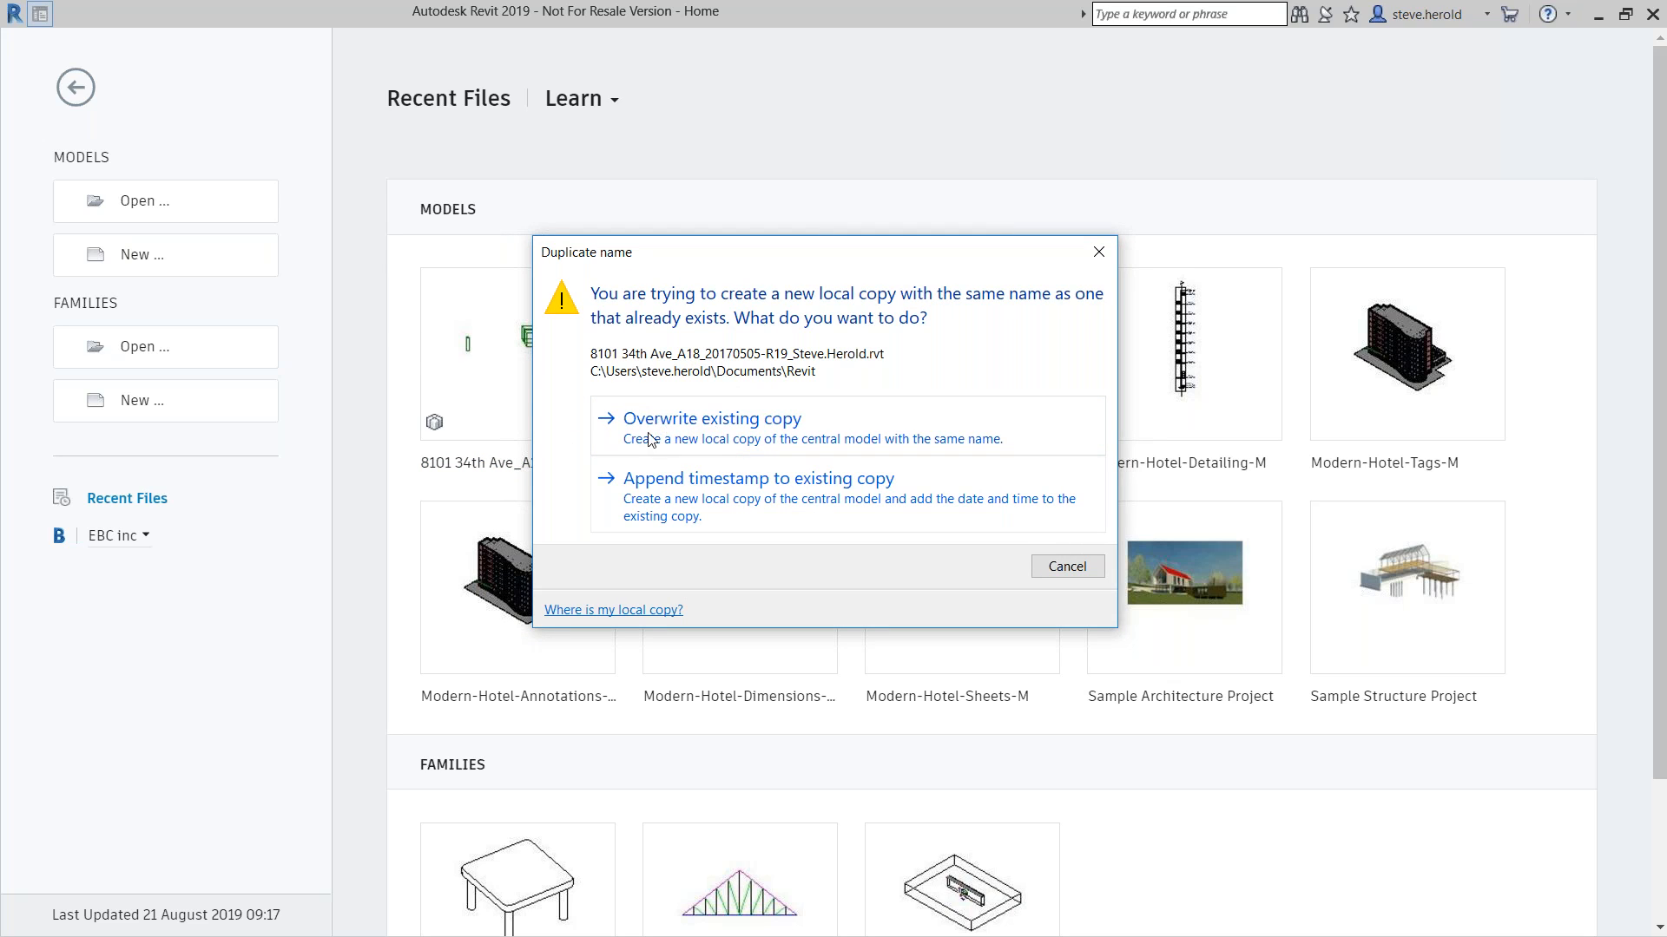
{"action": "left_click", "coordinate": [692, 490]}
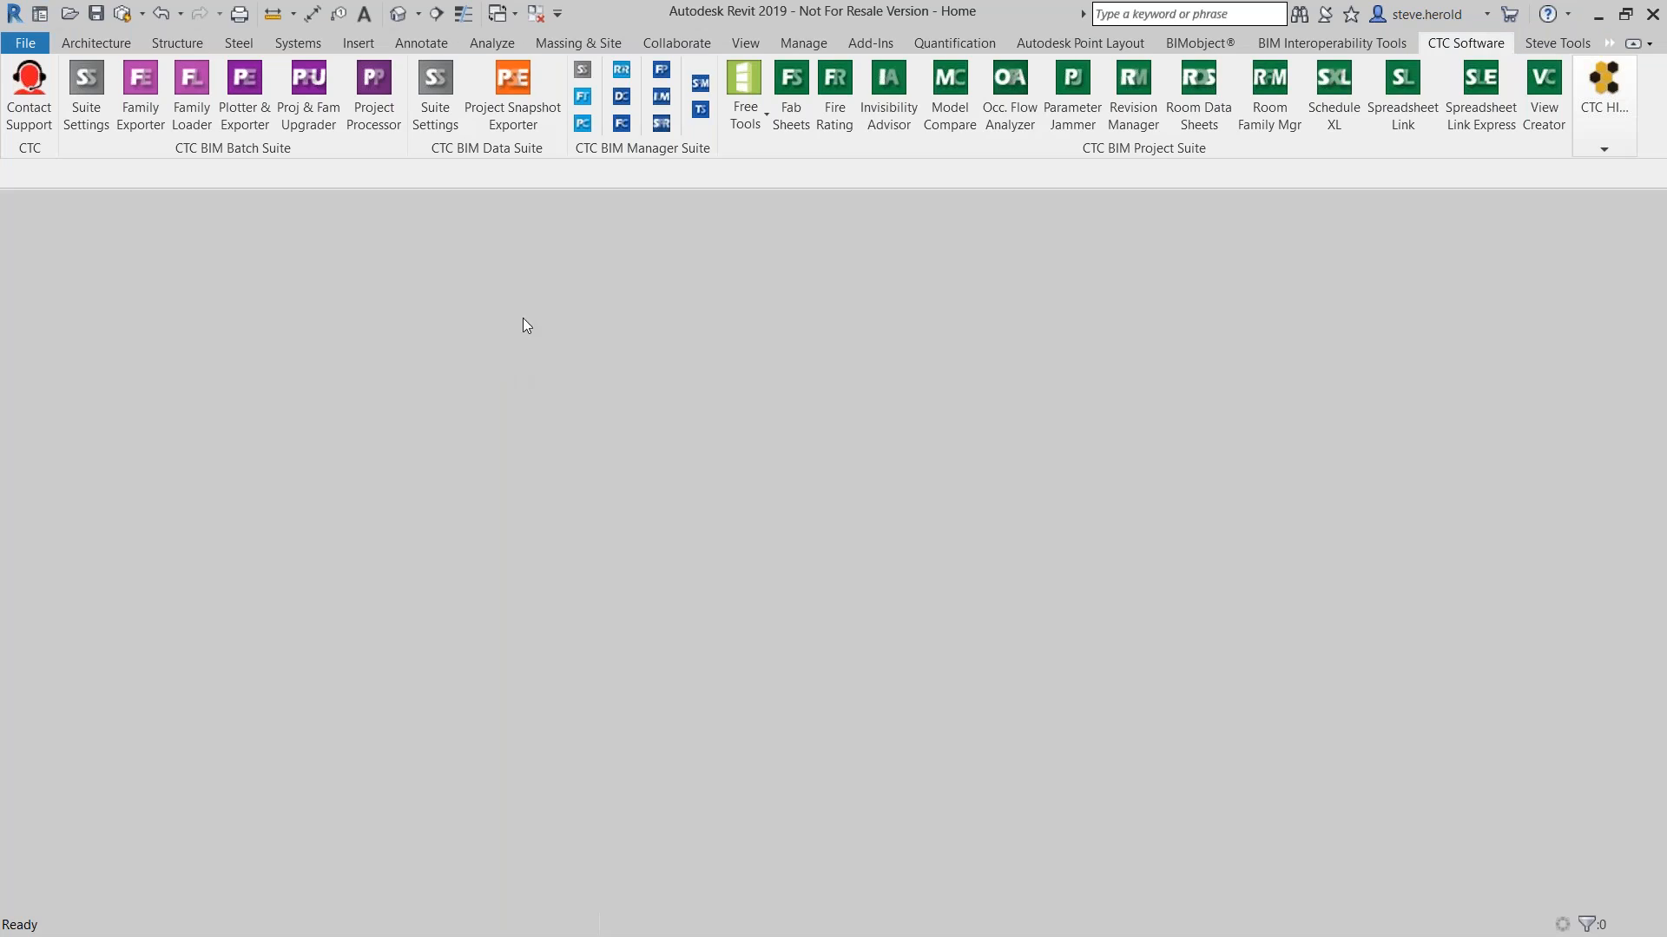
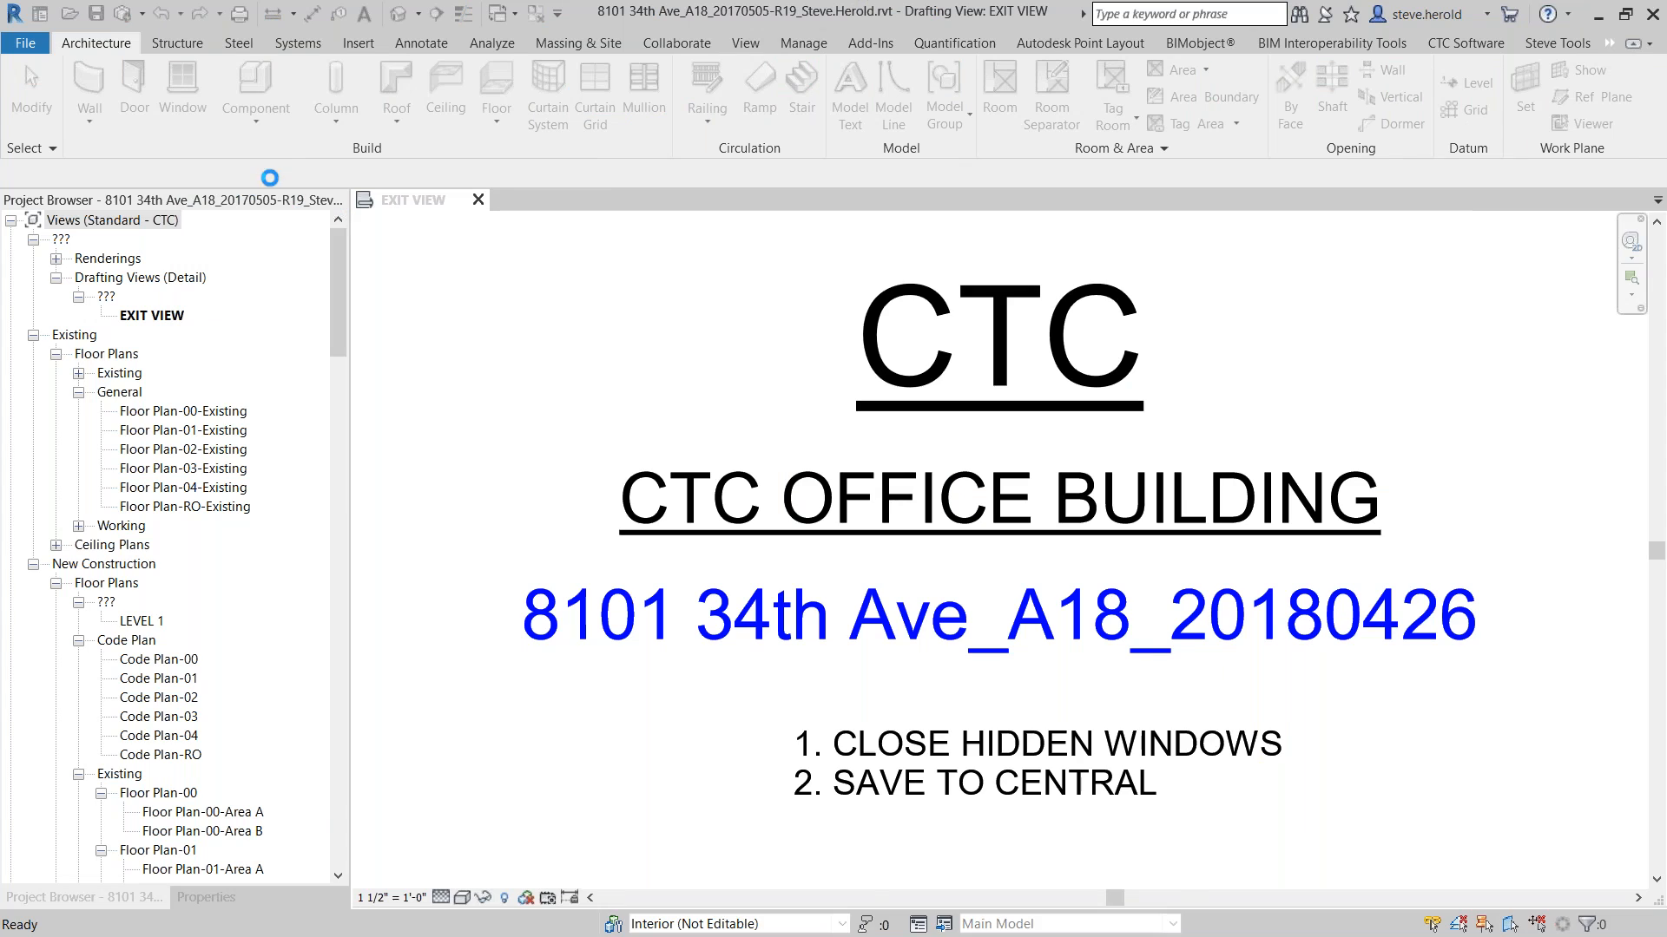
Open the sheet SE101 - Unnamed
{"action": "scroll", "coordinate": [244, 612], "scroll_direction": "down", "scroll_amount": 6}
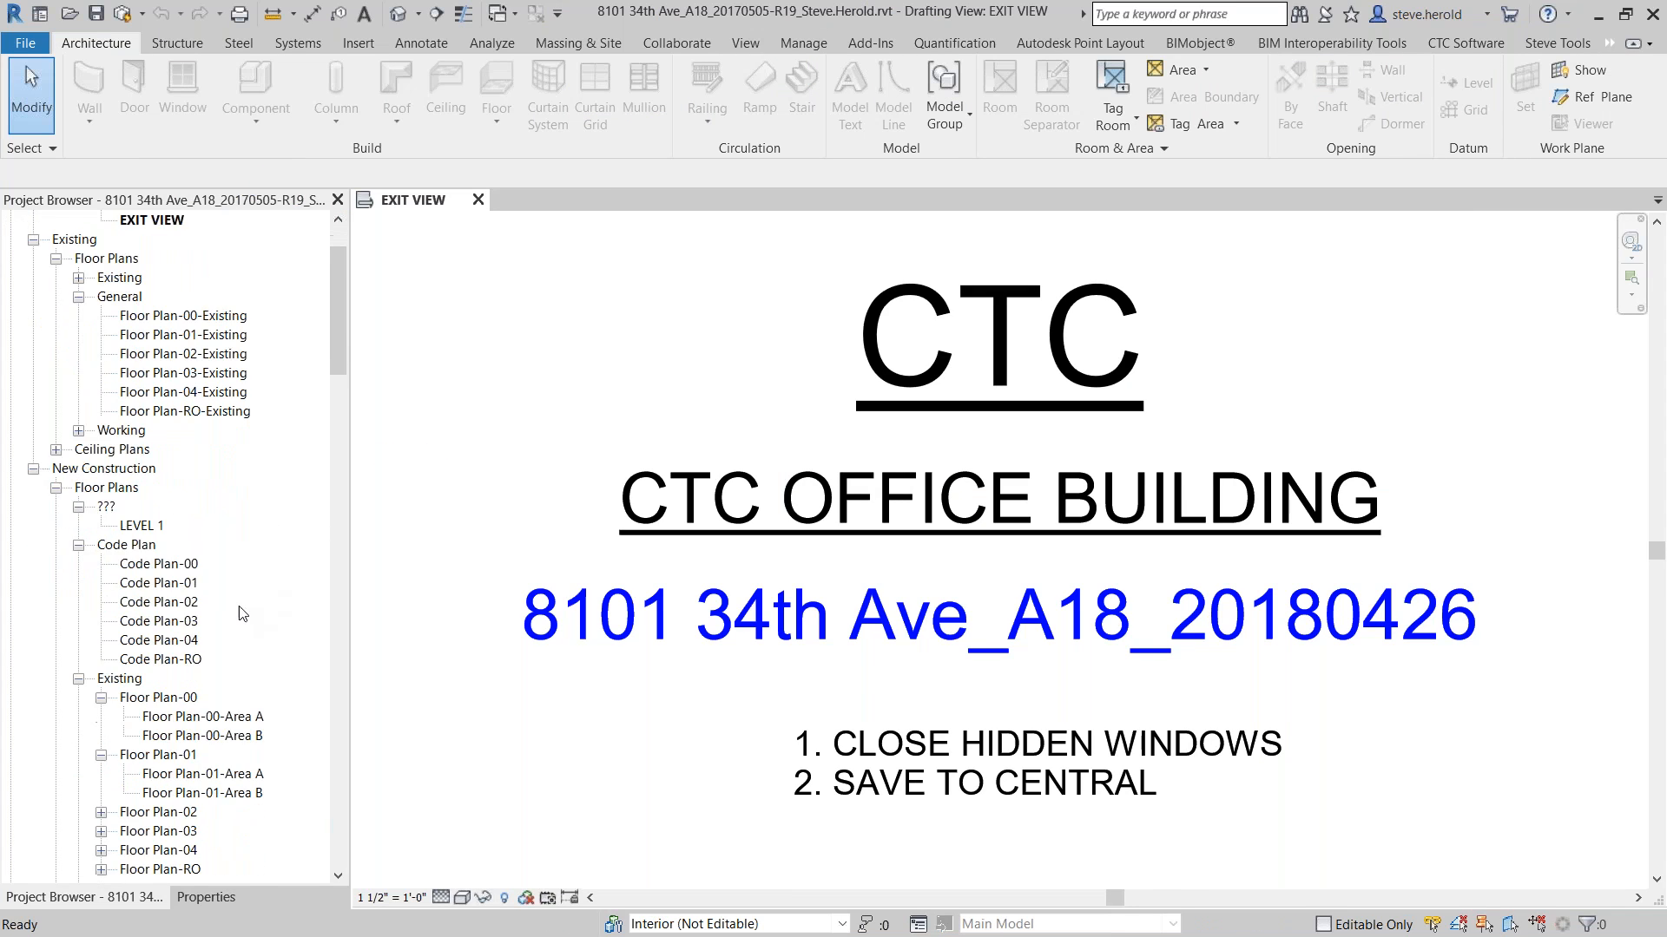
{"action": "scroll", "coordinate": [244, 612], "scroll_direction": "down", "scroll_amount": 20}
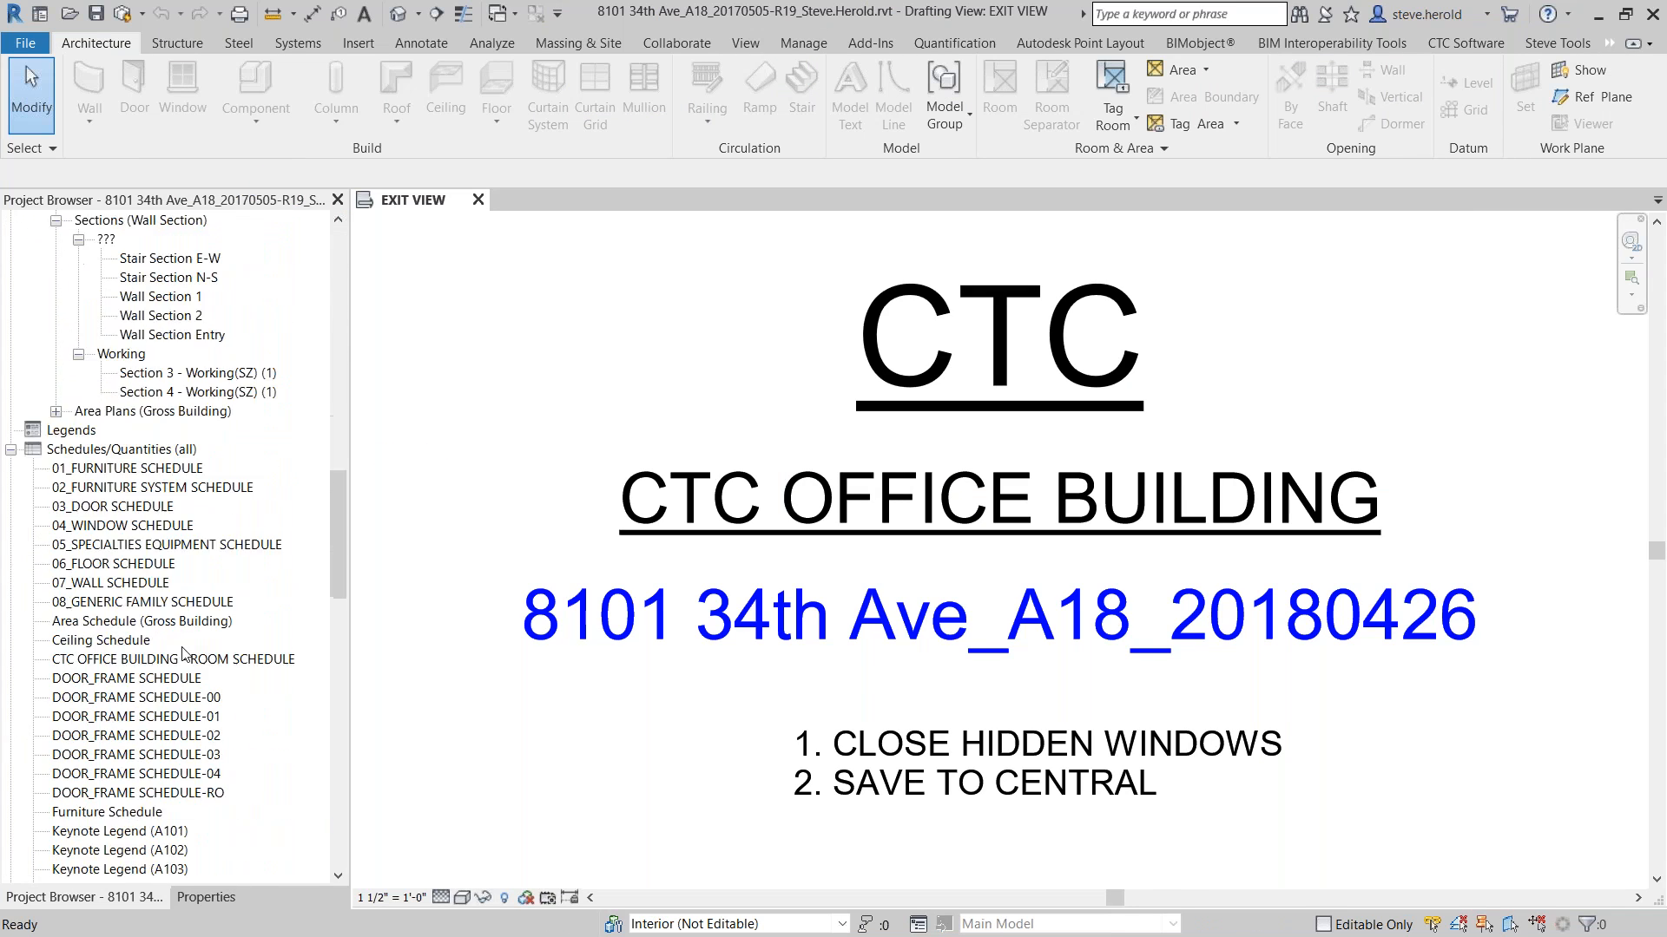
{"action": "scroll", "coordinate": [161, 647], "scroll_direction": "down", "scroll_amount": 10}
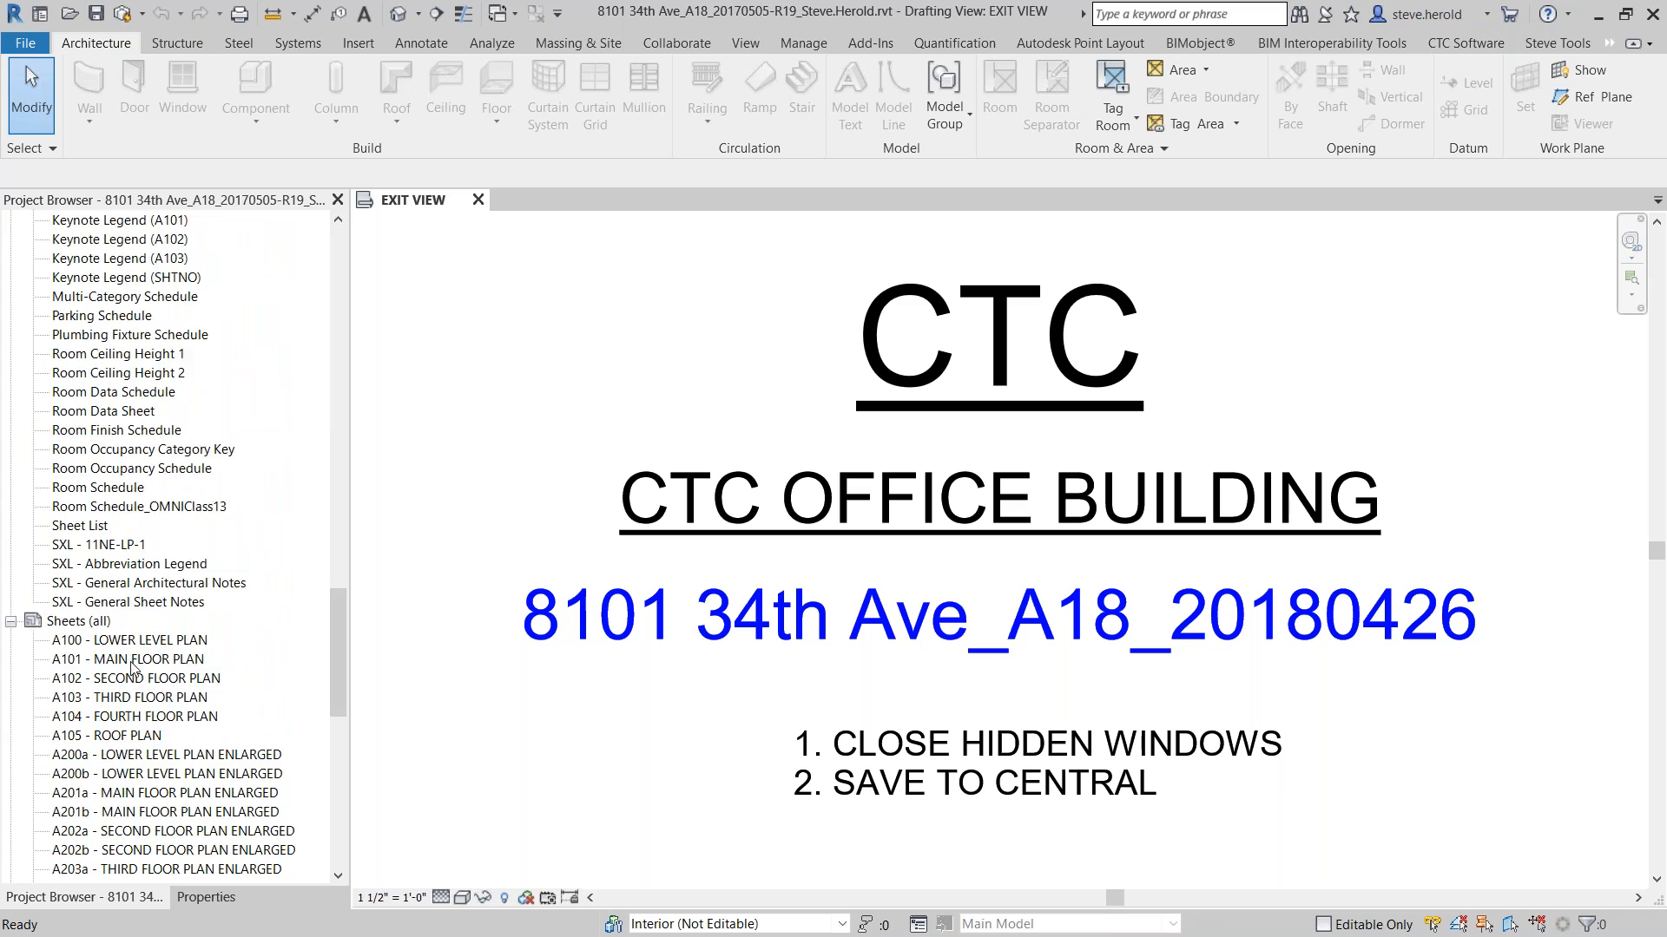
{"action": "scroll", "coordinate": [136, 666], "scroll_direction": "down", "scroll_amount": 8}
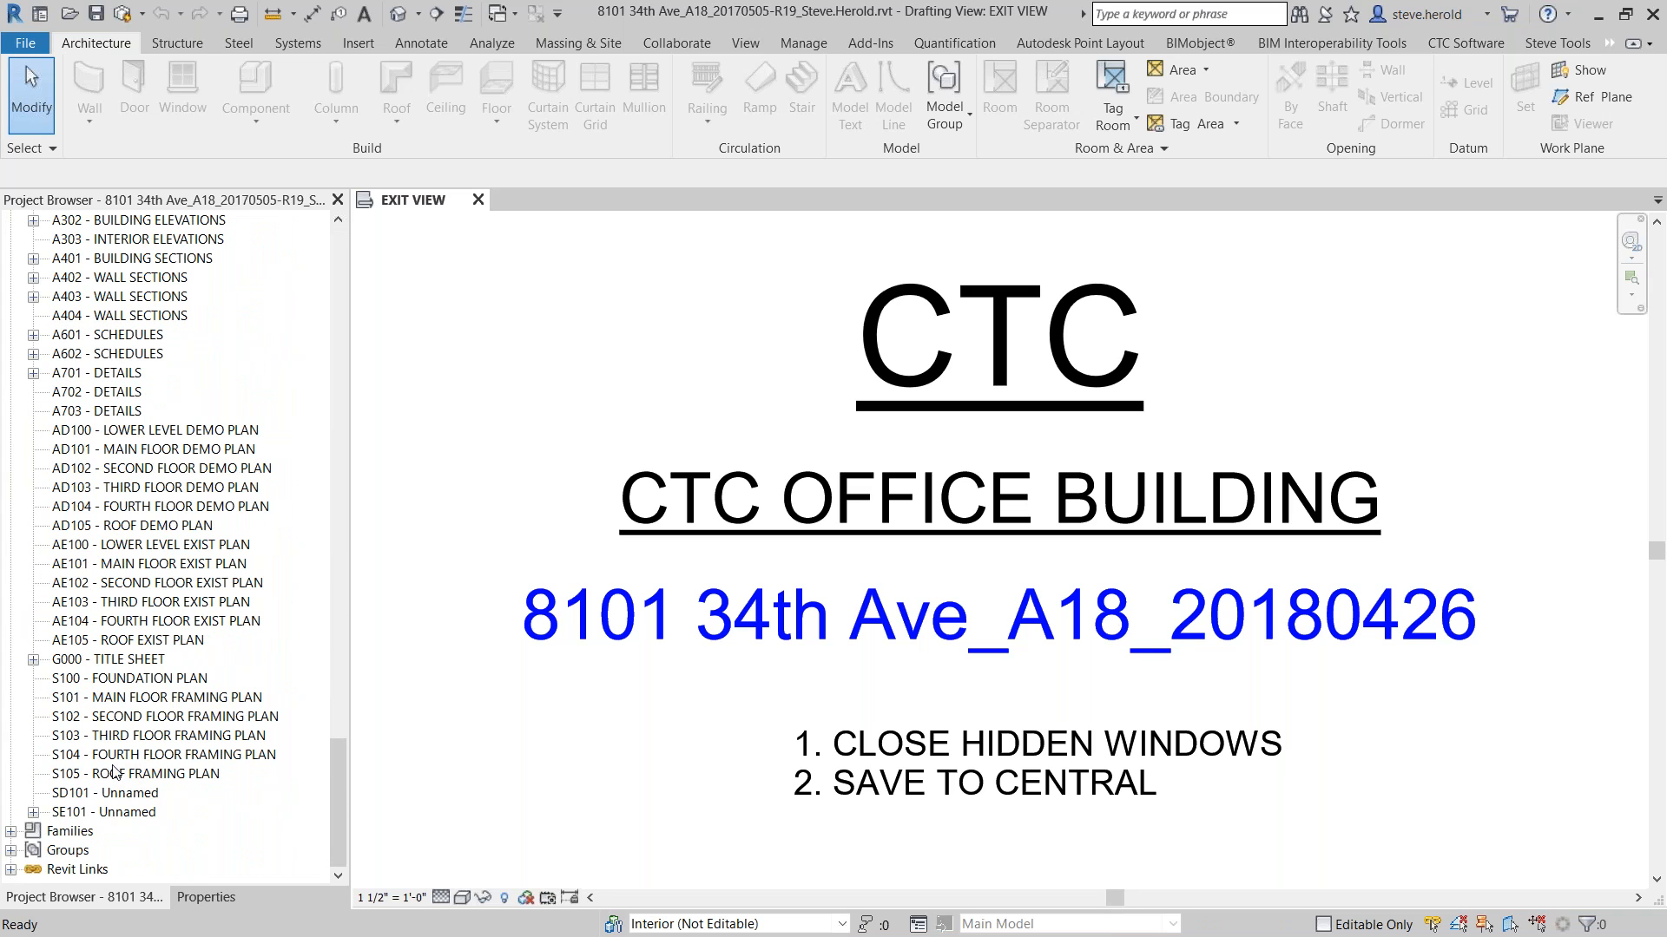
{"action": "left_click", "coordinate": [104, 813]}
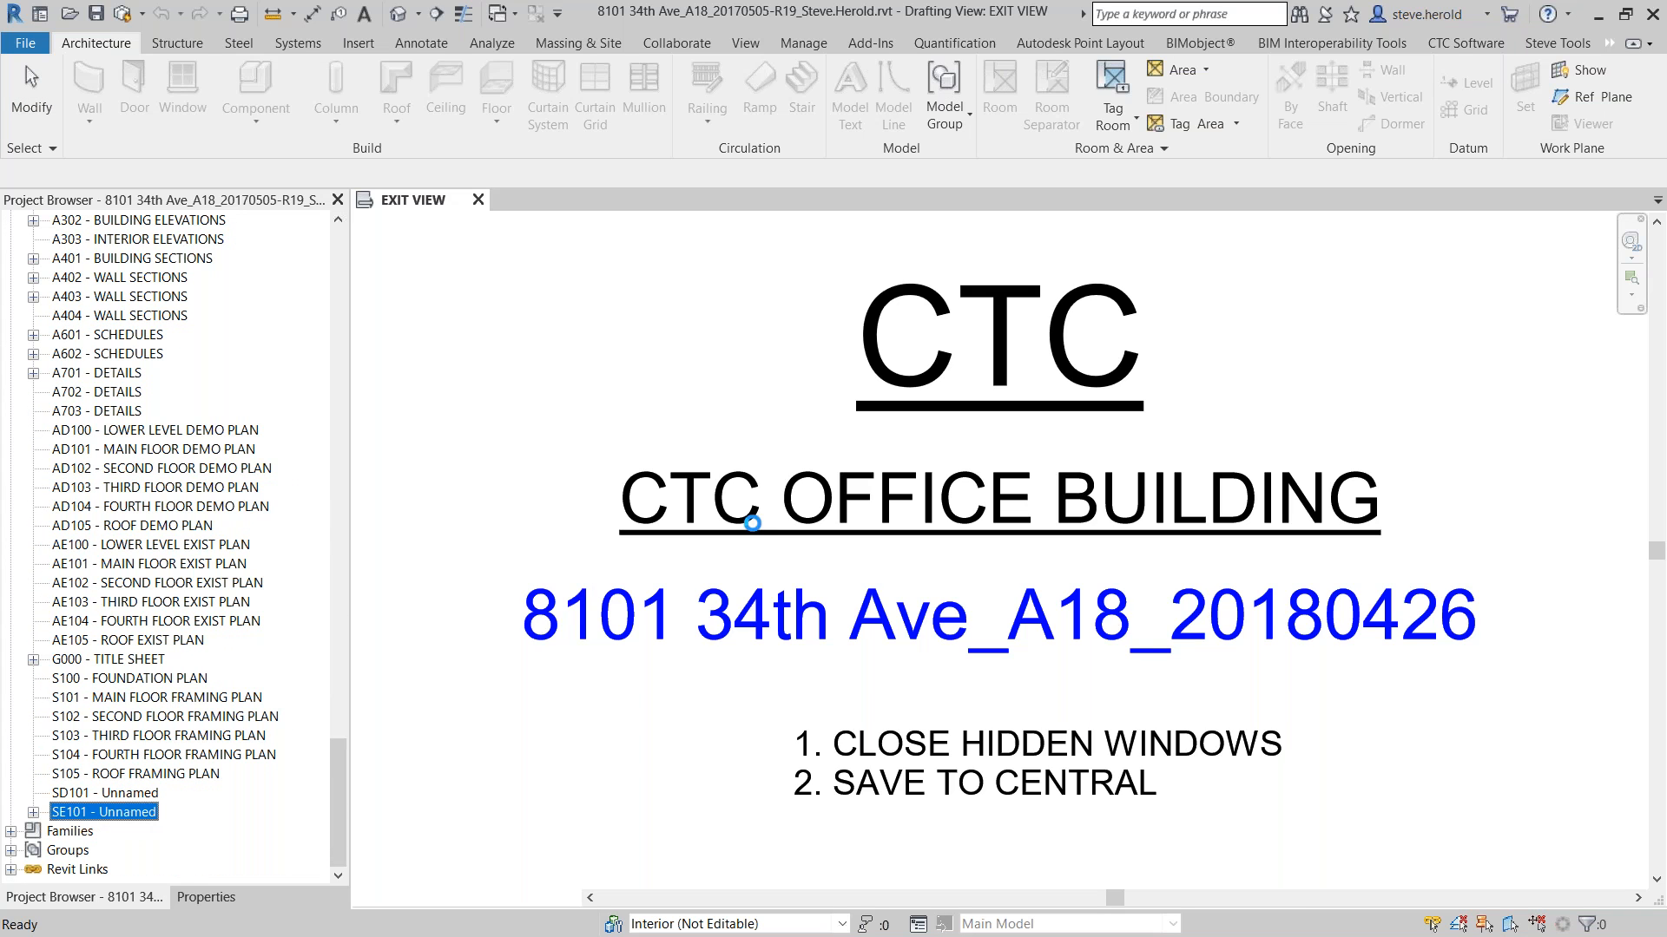
Inspect the fill of note O in the architectural general notes and the GENERAL SHEET NOTES title on sheet SE101
{"action": "scroll", "coordinate": [1112, 429], "scroll_direction": "up", "scroll_amount": 5}
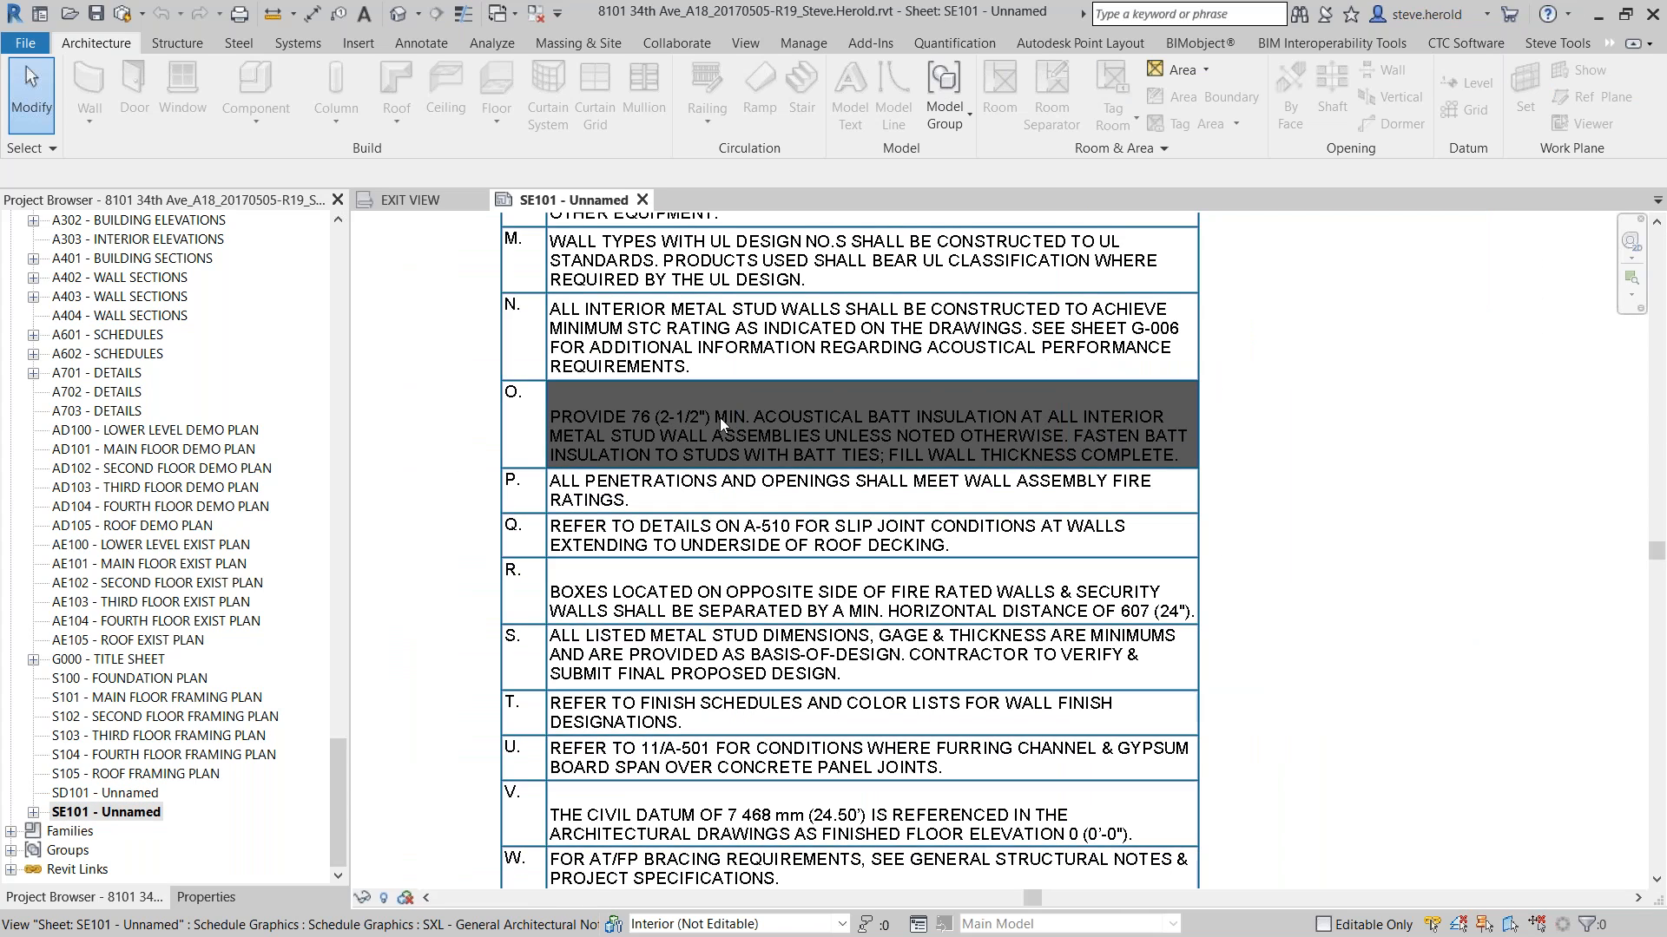
{"action": "scroll", "coordinate": [826, 410], "scroll_direction": "down", "scroll_amount": 6}
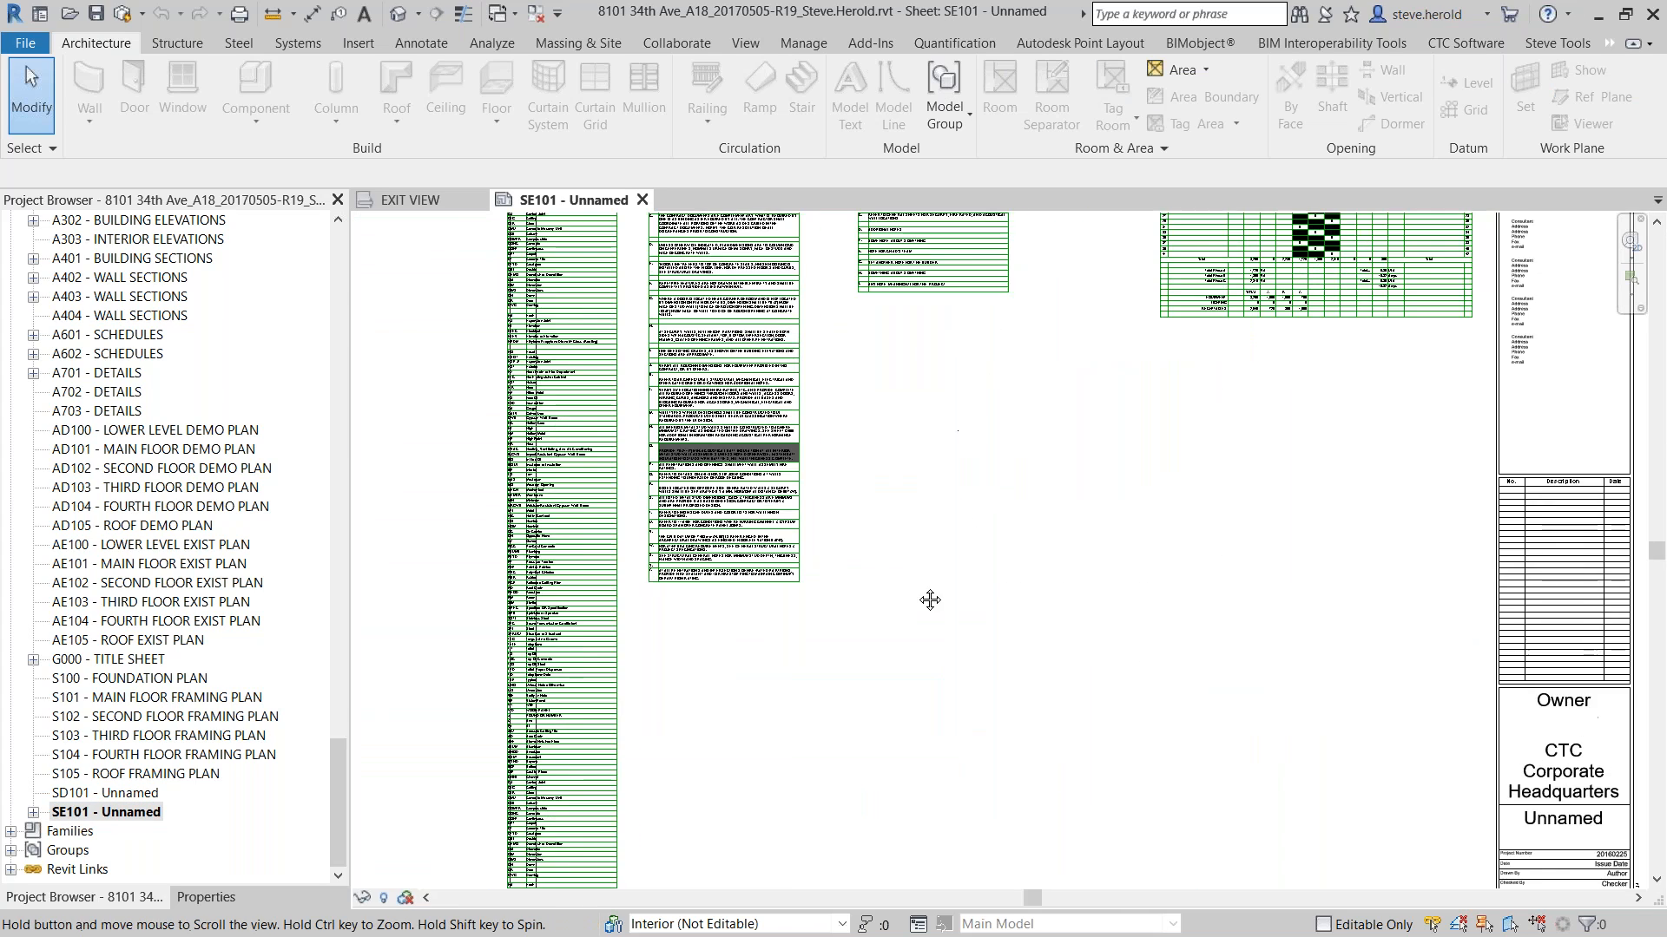
{"action": "scroll", "coordinate": [863, 441], "scroll_direction": "up", "scroll_amount": 5}
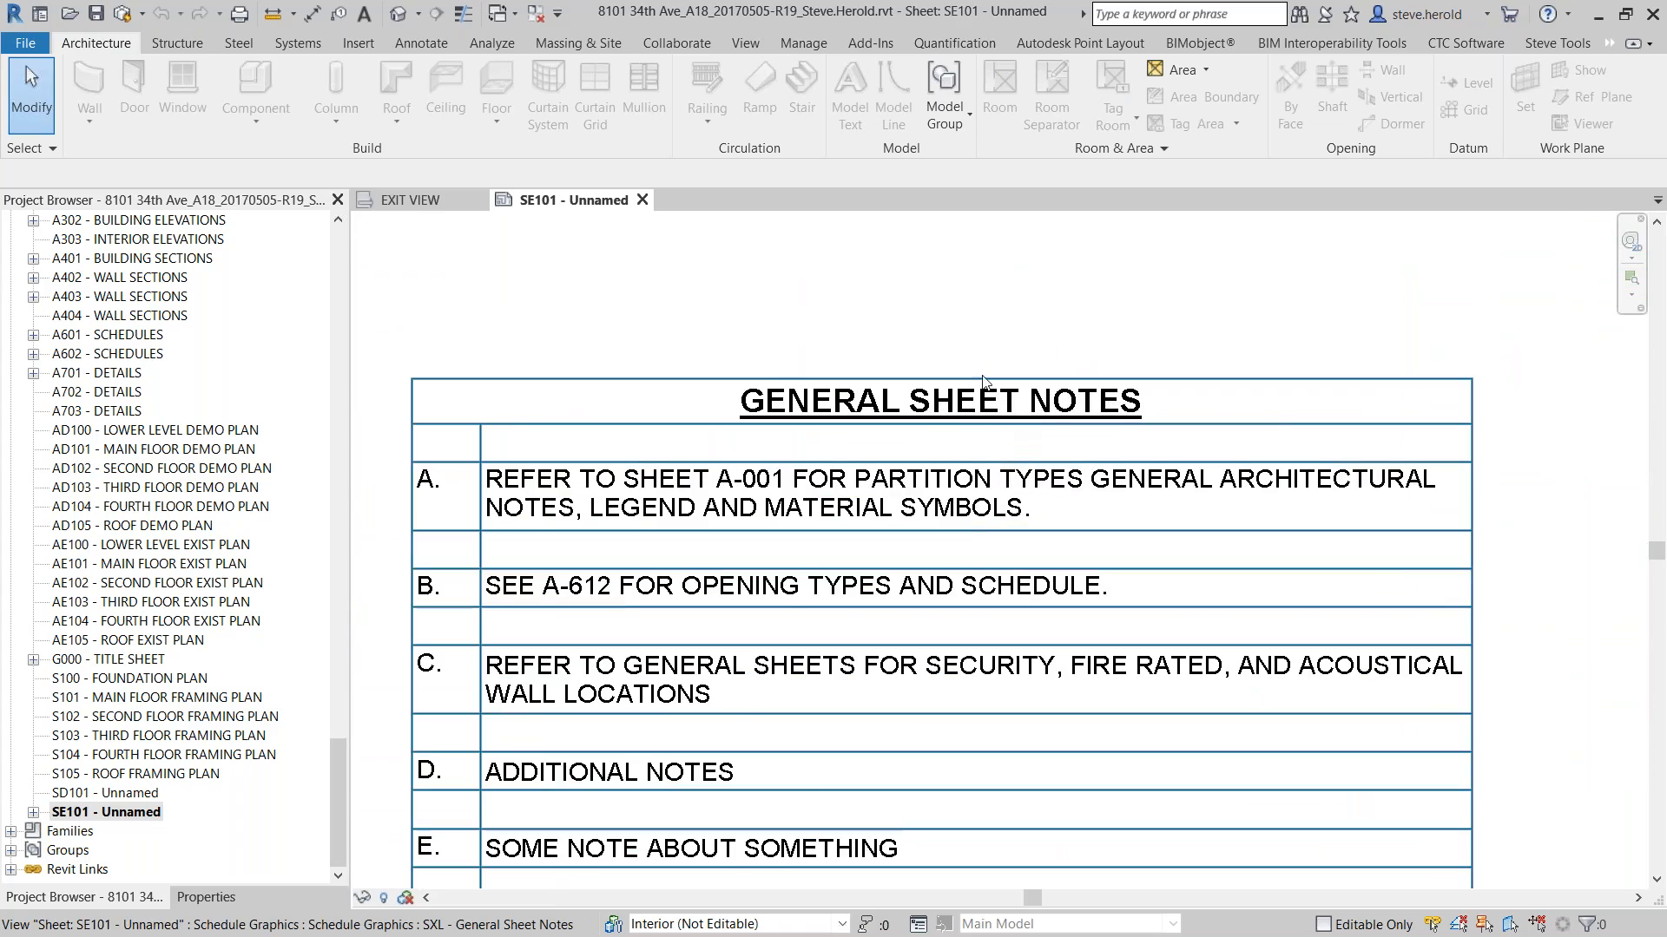
Examine the abbreviation legend on sheet SE101 along its full length, down to its last rows below the sheet border
{"action": "scroll", "coordinate": [903, 401], "scroll_direction": "down", "scroll_amount": 5}
{"action": "middle_click_drag", "start_coordinate": [782, 431], "coordinate": [978, 144]}
{"action": "scroll", "coordinate": [788, 588], "scroll_direction": "up", "scroll_amount": 5}
{"action": "middle_click_drag", "start_coordinate": [734, 632], "coordinate": [744, 339]}
{"action": "middle_click_drag", "start_coordinate": [640, 368], "coordinate": [633, 331]}
{"action": "middle_click_drag", "start_coordinate": [595, 615], "coordinate": [598, 208]}
{"action": "middle_click_drag", "start_coordinate": [599, 659], "coordinate": [595, 299]}
{"action": "scroll", "coordinate": [573, 369], "scroll_direction": "up", "scroll_amount": 2}
{"action": "scroll", "coordinate": [598, 365], "scroll_direction": "up", "scroll_amount": 1}
{"action": "scroll", "coordinate": [712, 399], "scroll_direction": "down", "scroll_amount": 4}
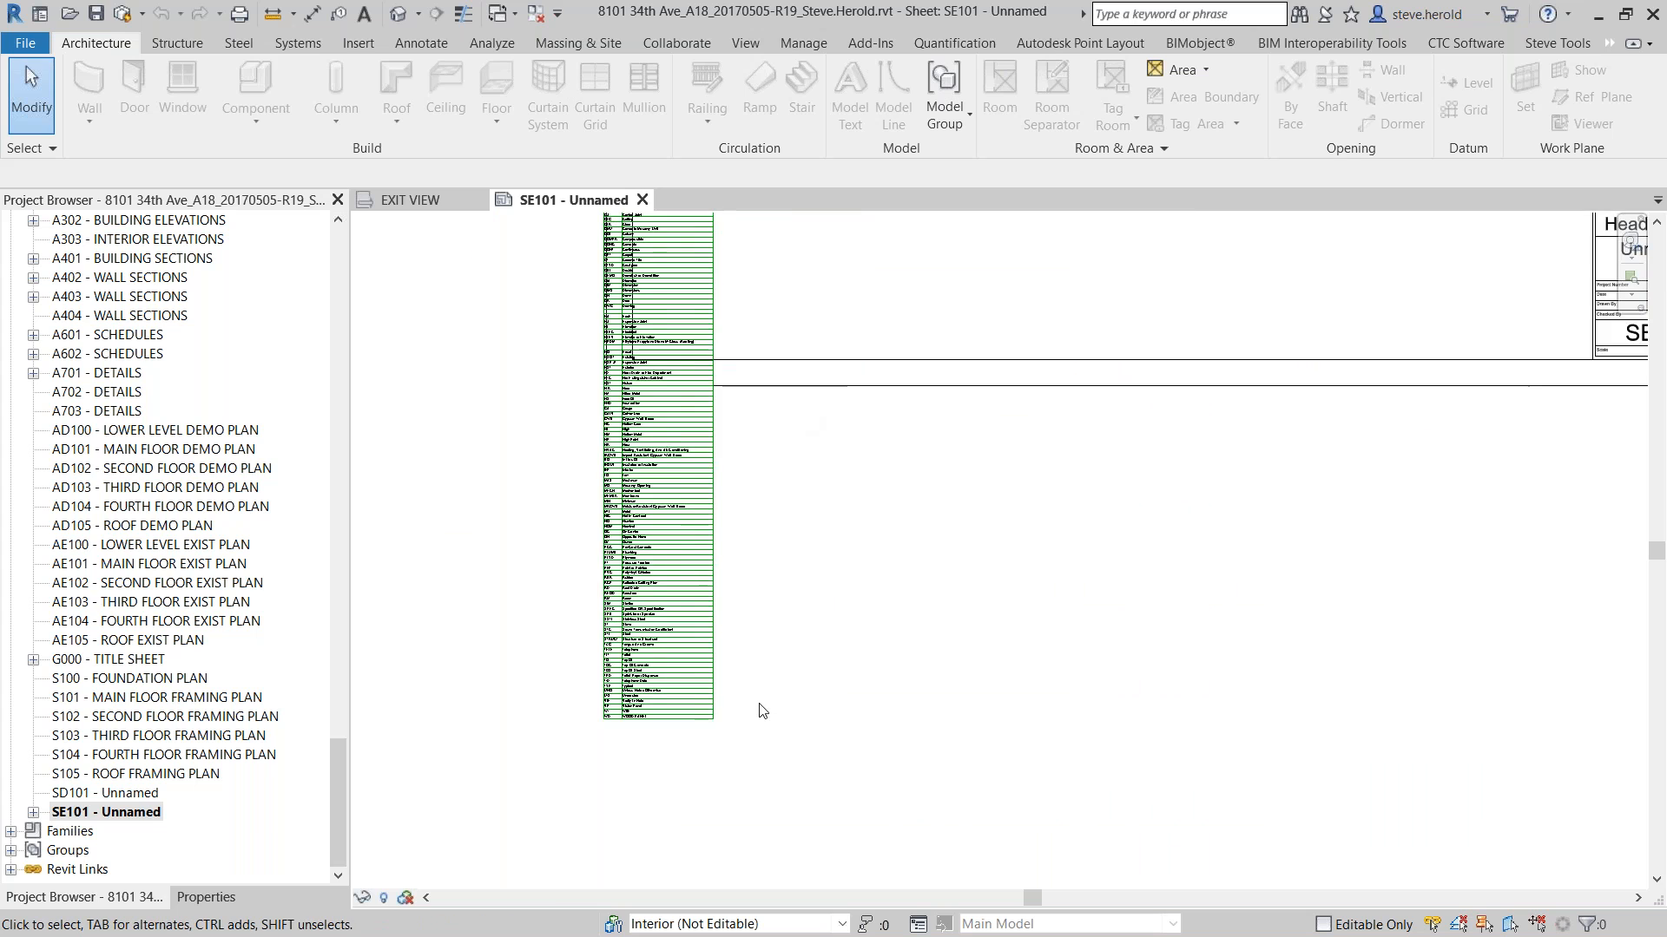
{"action": "scroll", "coordinate": [874, 303], "scroll_direction": "down", "scroll_amount": 5}
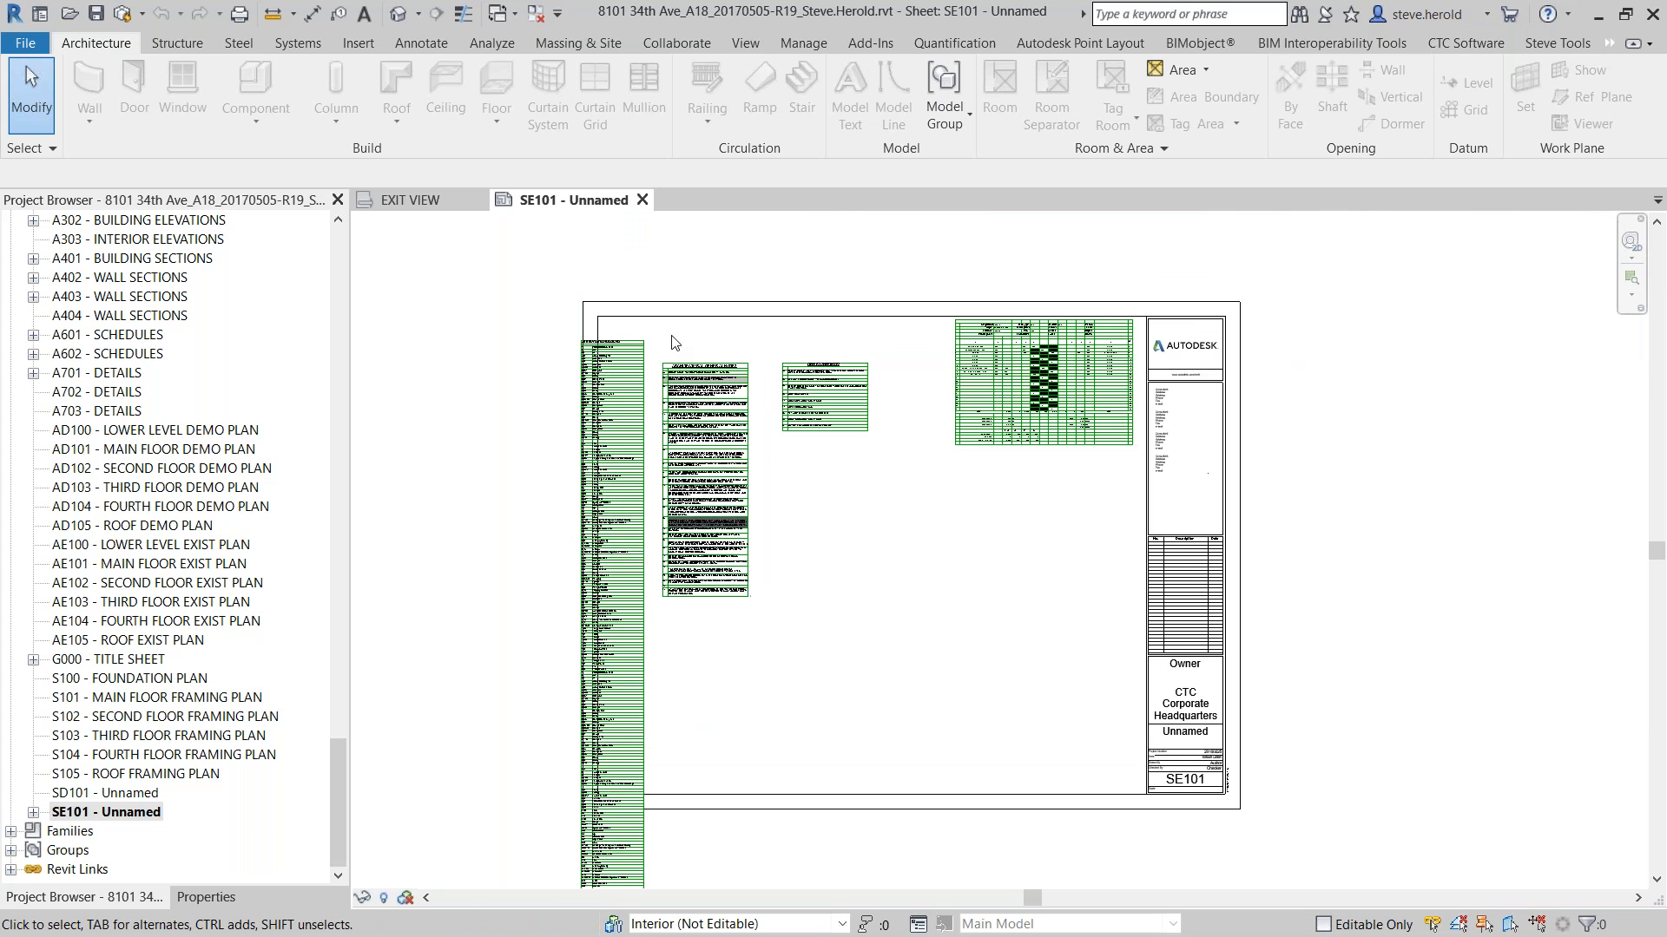
Review the ARCHITECTURAL GENERAL NOTES schedule in detail and check how all the schedules sit on sheet SE101
{"action": "scroll", "coordinate": [665, 414], "scroll_direction": "up", "scroll_amount": 4}
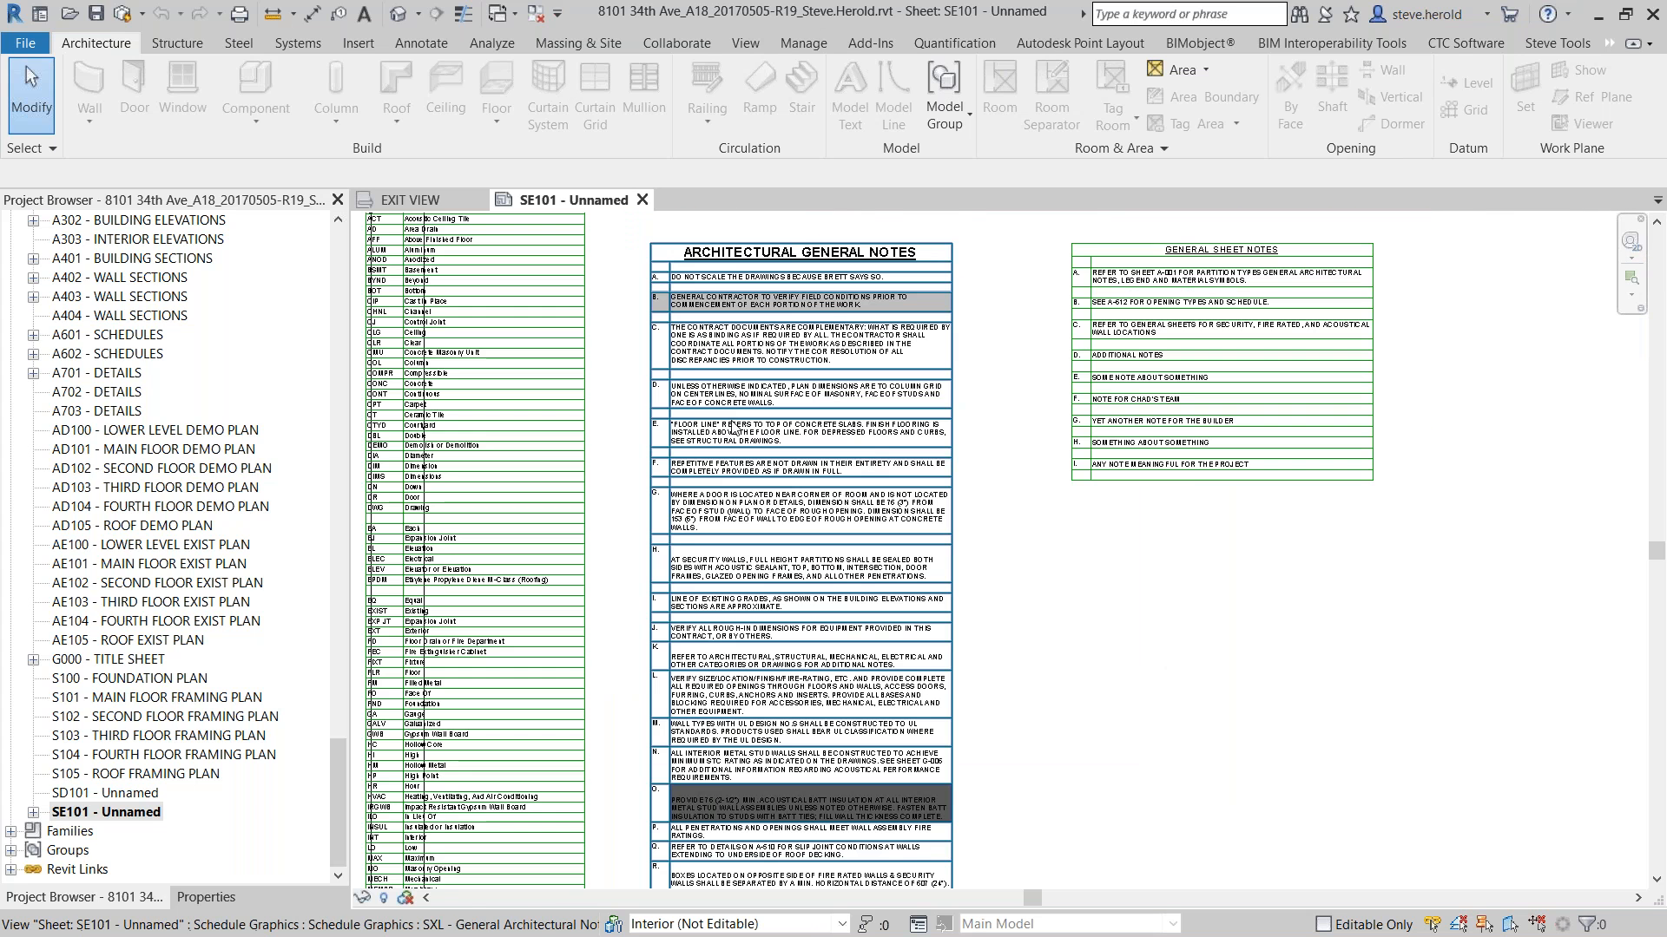
{"action": "scroll", "coordinate": [799, 393], "scroll_direction": "up", "scroll_amount": 3}
{"action": "scroll", "coordinate": [775, 588], "scroll_direction": "down", "scroll_amount": 3}
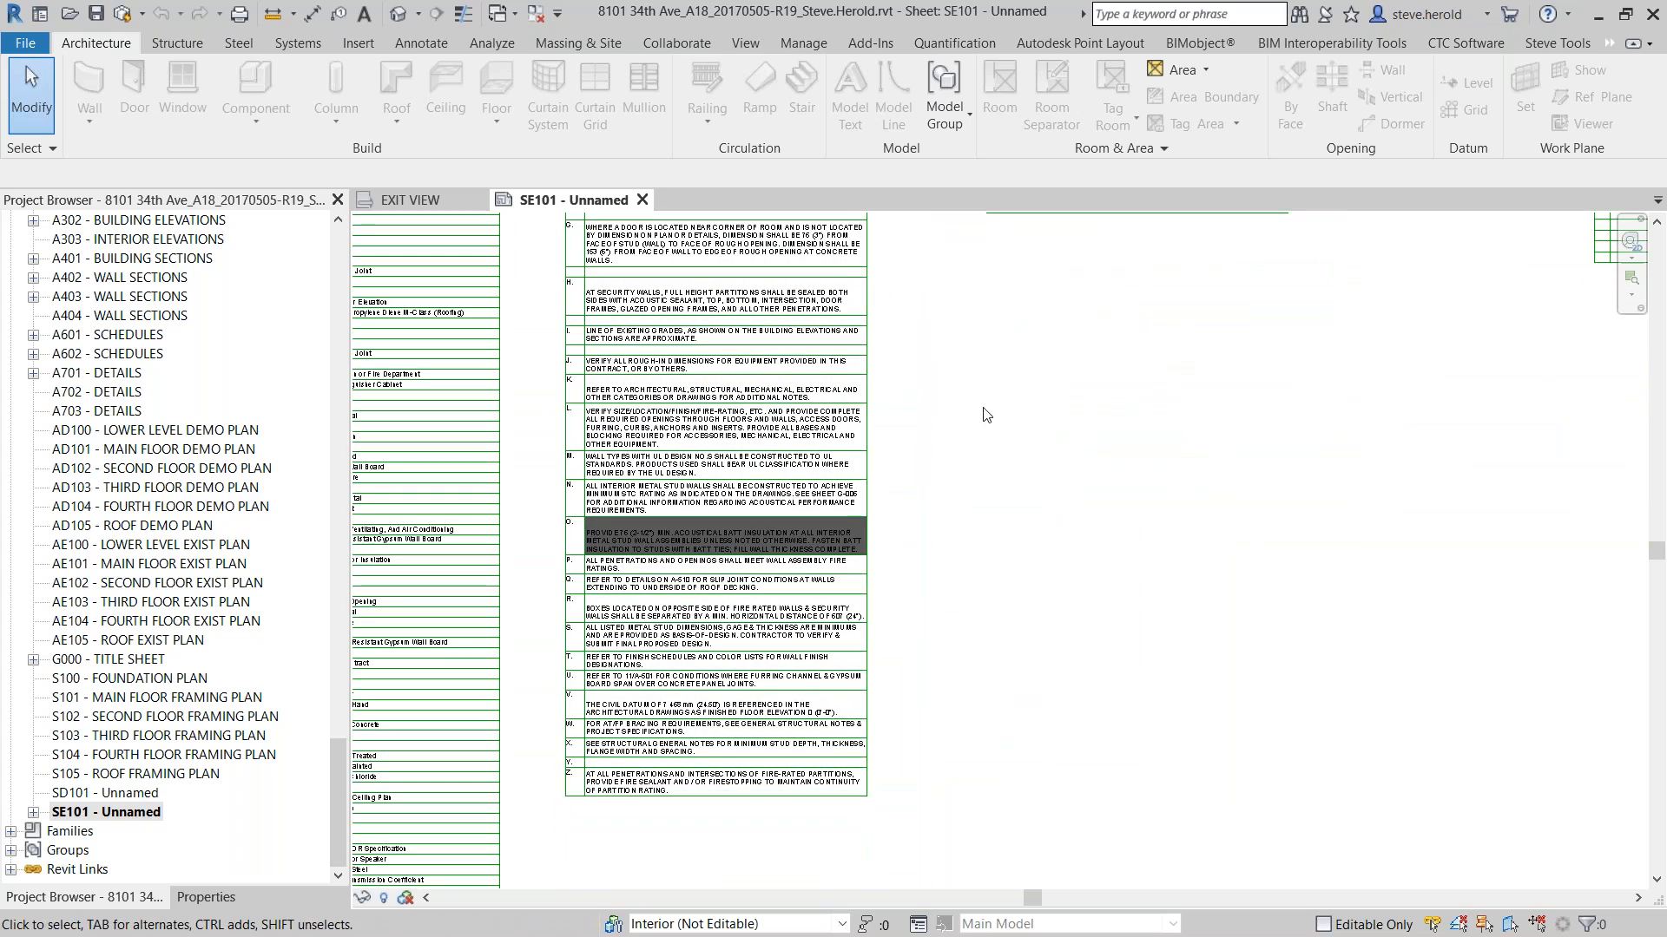
{"action": "scroll", "coordinate": [1012, 439], "scroll_direction": "down", "scroll_amount": 6}
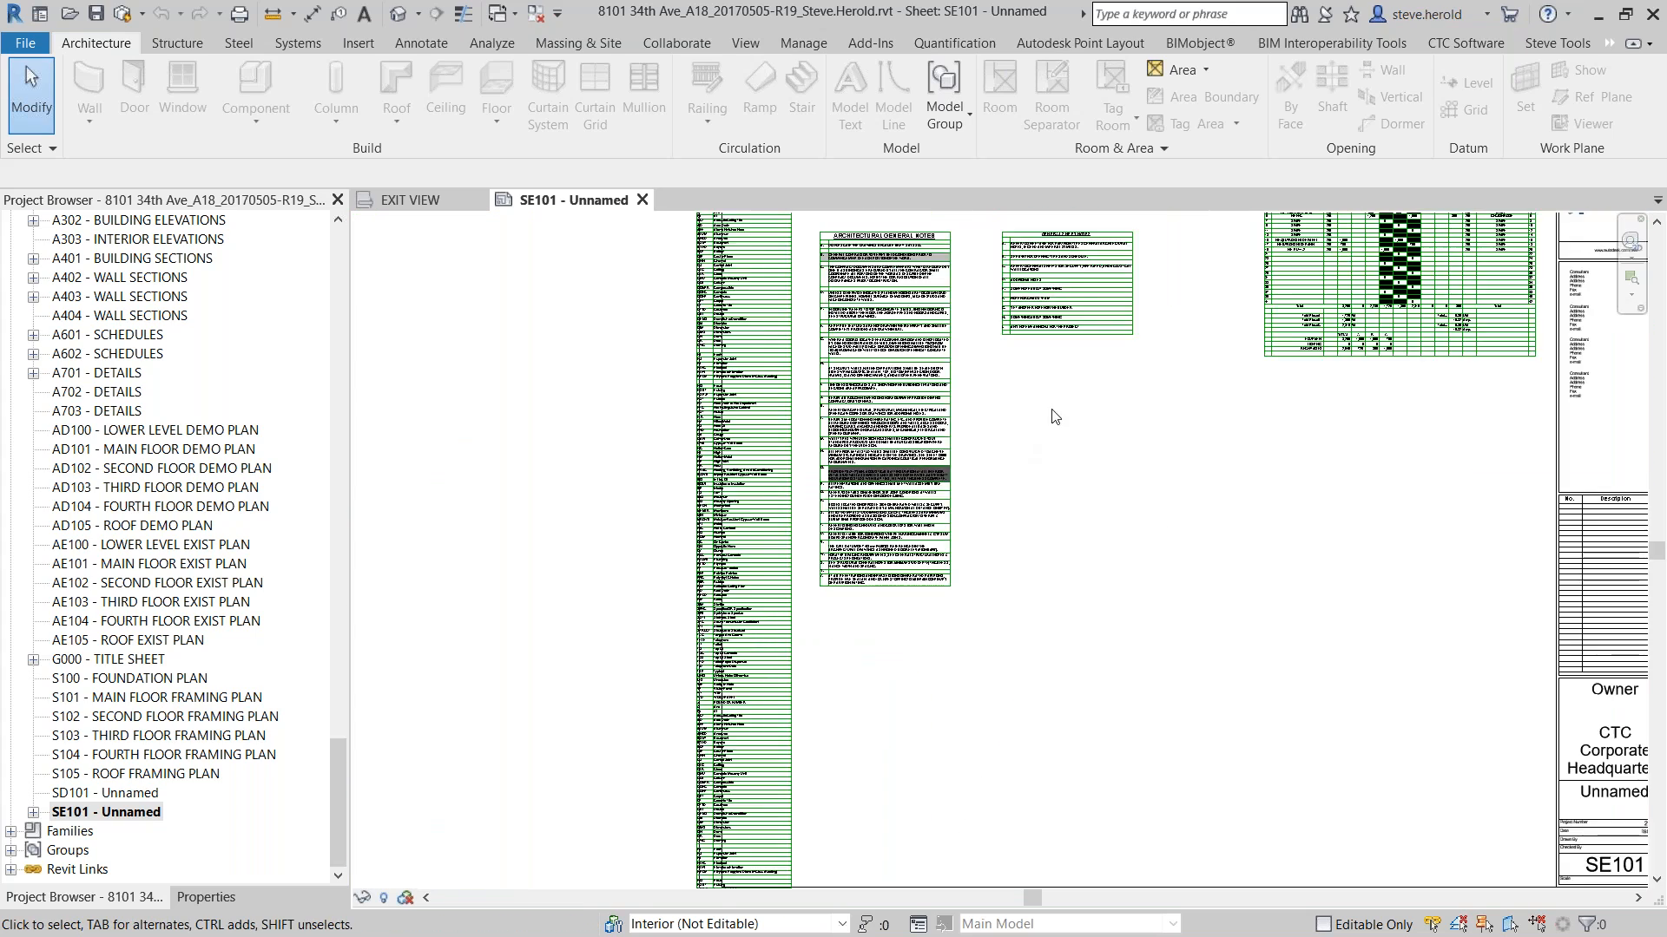
{"action": "middle_click_drag", "start_coordinate": [1214, 511], "coordinate": [1038, 269]}
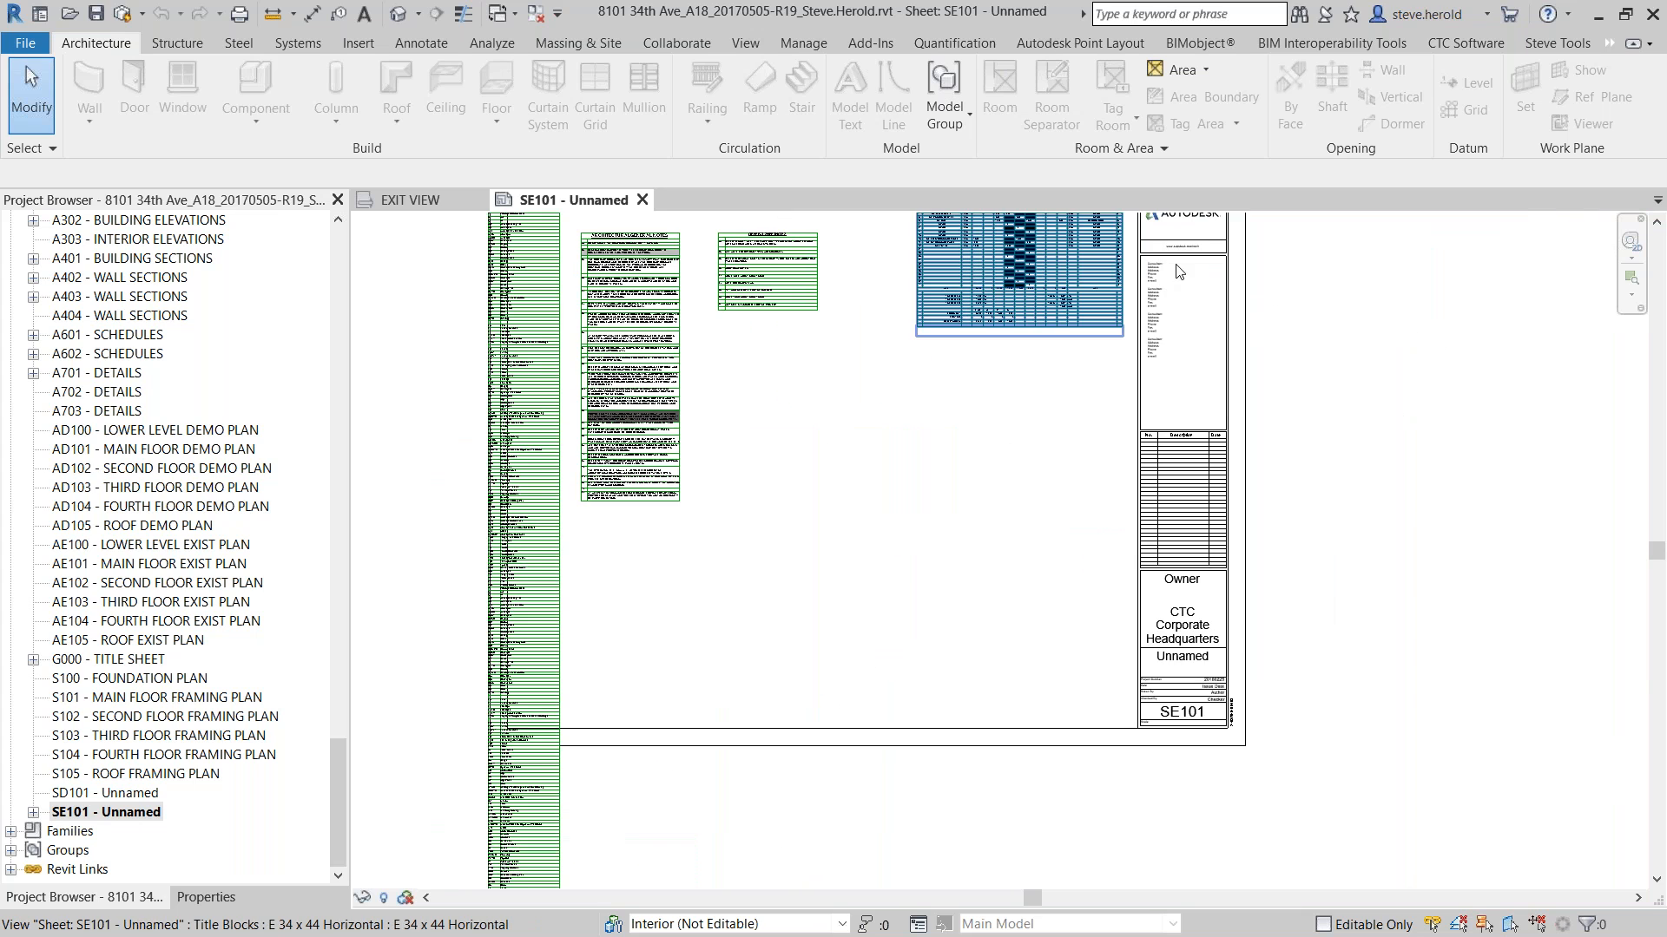
{"action": "scroll", "coordinate": [946, 355], "scroll_direction": "down", "scroll_amount": 1}
{"action": "scroll", "coordinate": [799, 413], "scroll_direction": "down", "scroll_amount": 2}
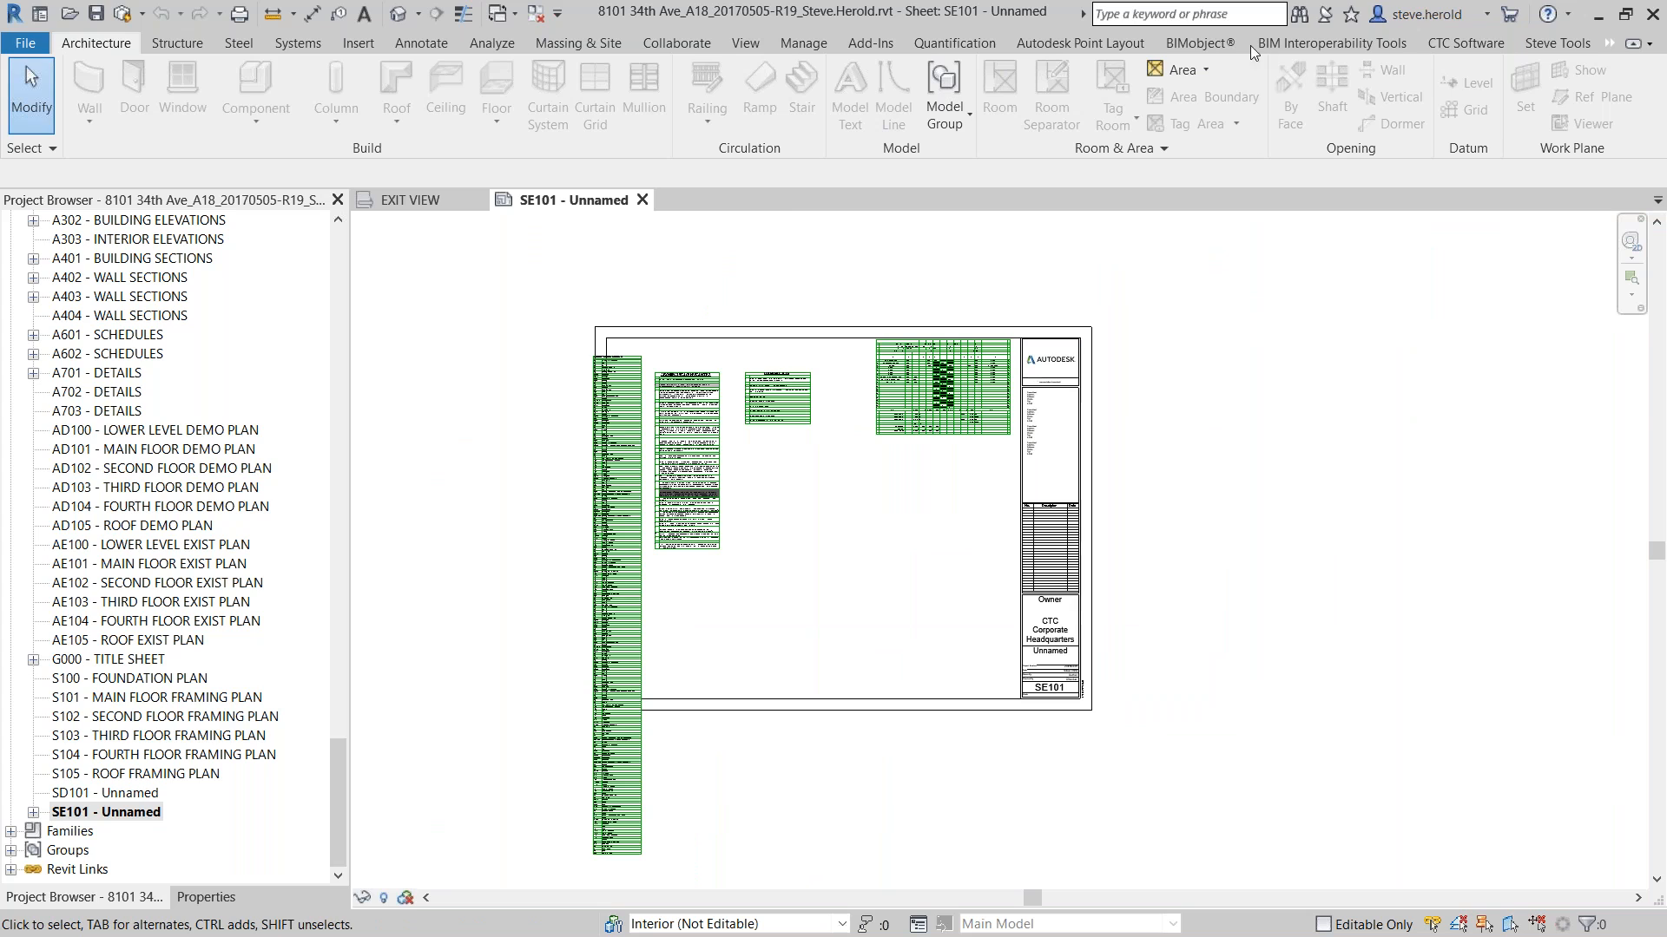
Open the LEVEL 1 floor plan under New Construction
{"action": "left_click", "coordinate": [1467, 43]}
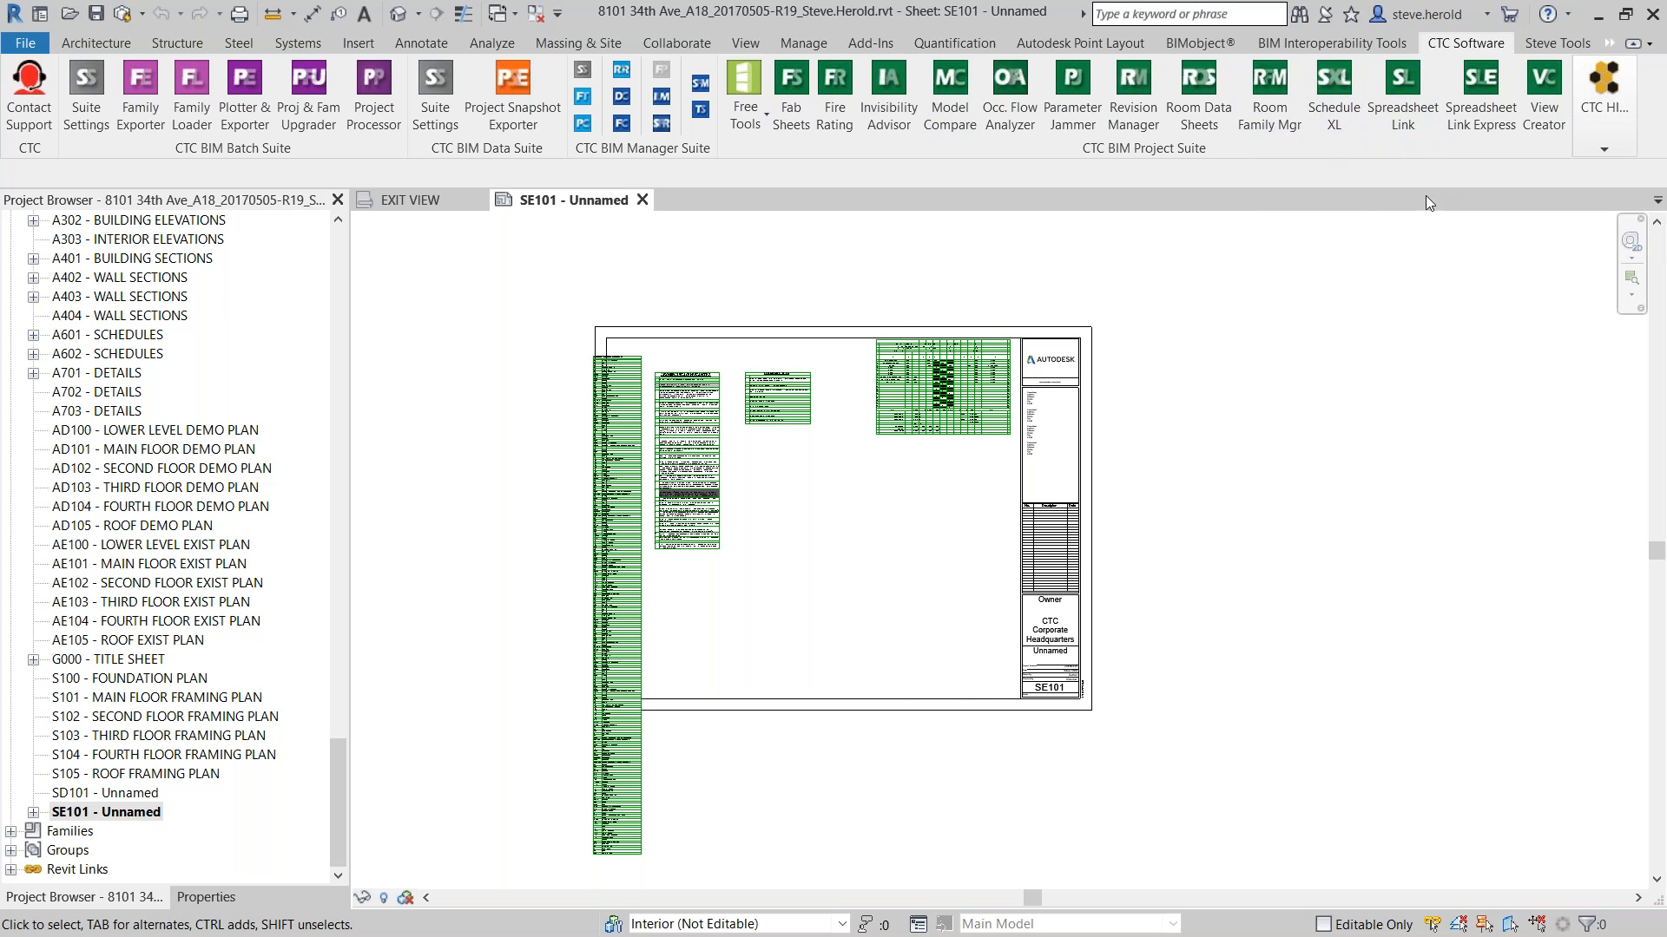
{"action": "scroll", "coordinate": [100, 345], "scroll_direction": "up", "scroll_amount": 4}
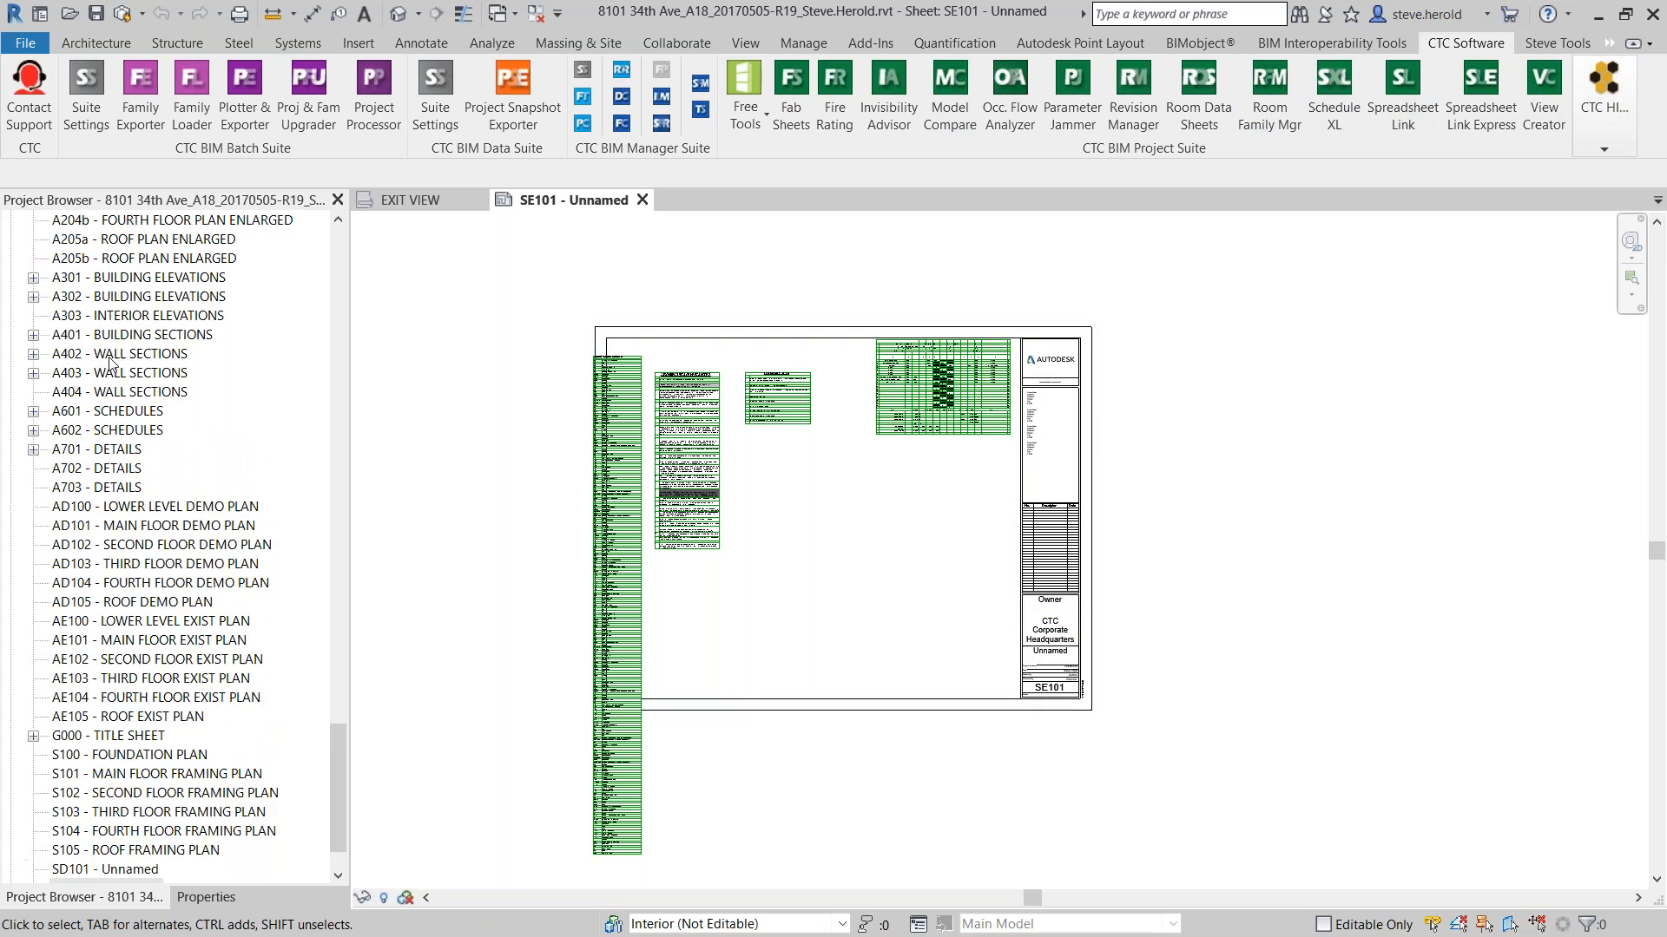
{"action": "scroll", "coordinate": [102, 346], "scroll_direction": "up", "scroll_amount": 11}
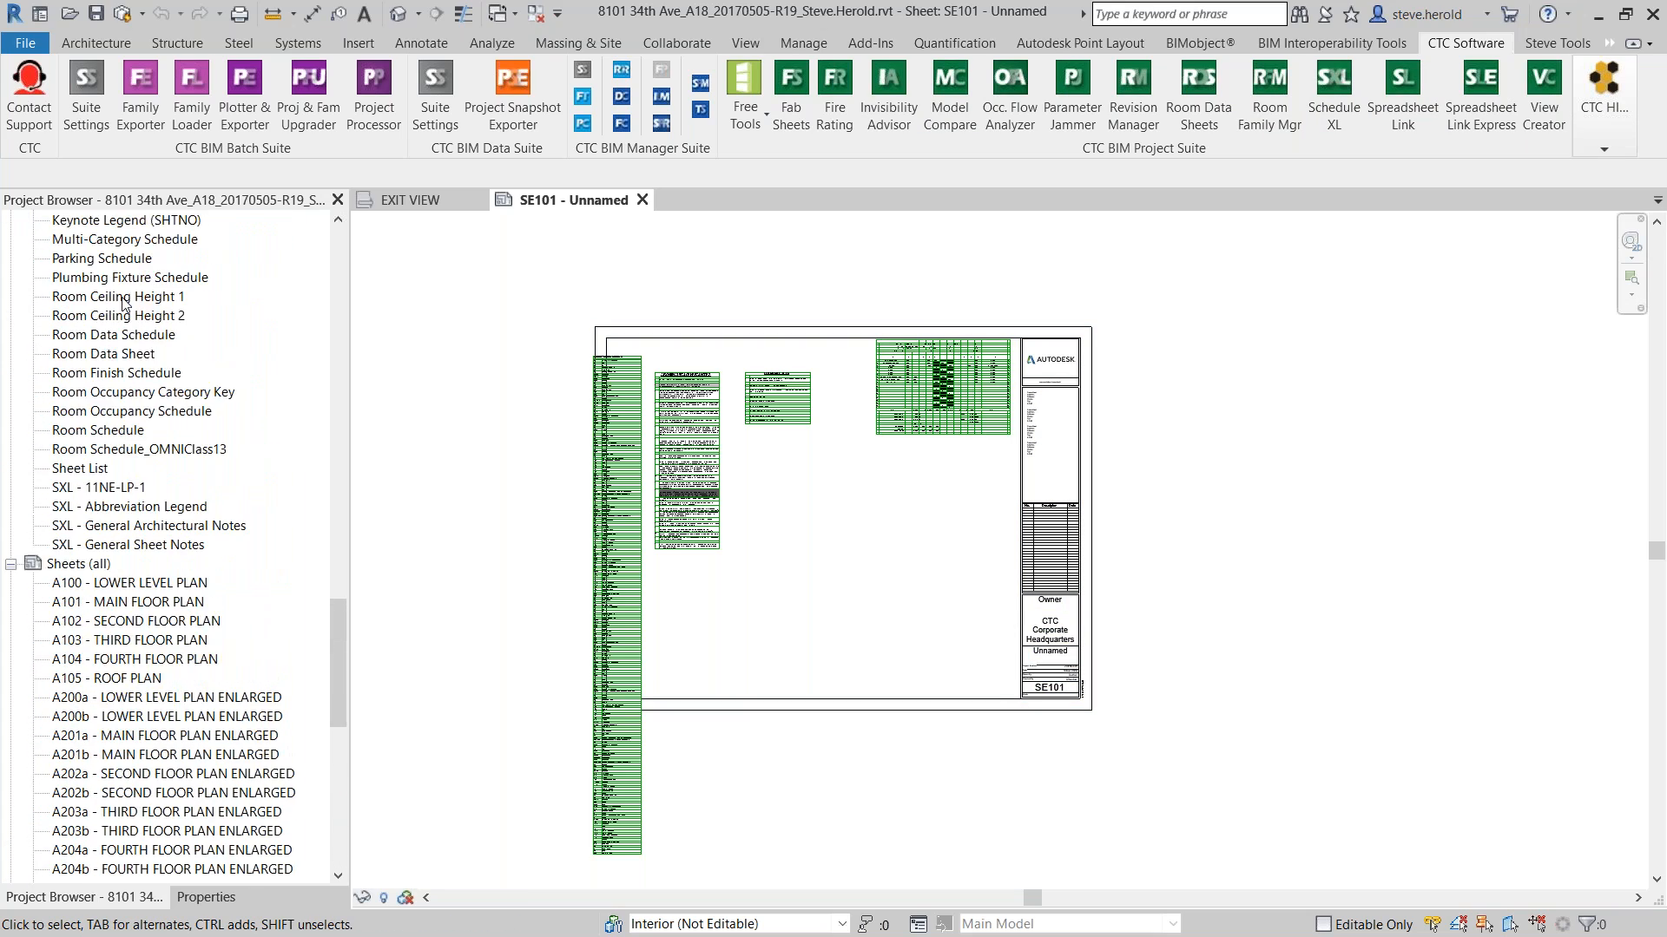
{"action": "scroll", "coordinate": [116, 305], "scroll_direction": "up", "scroll_amount": 13}
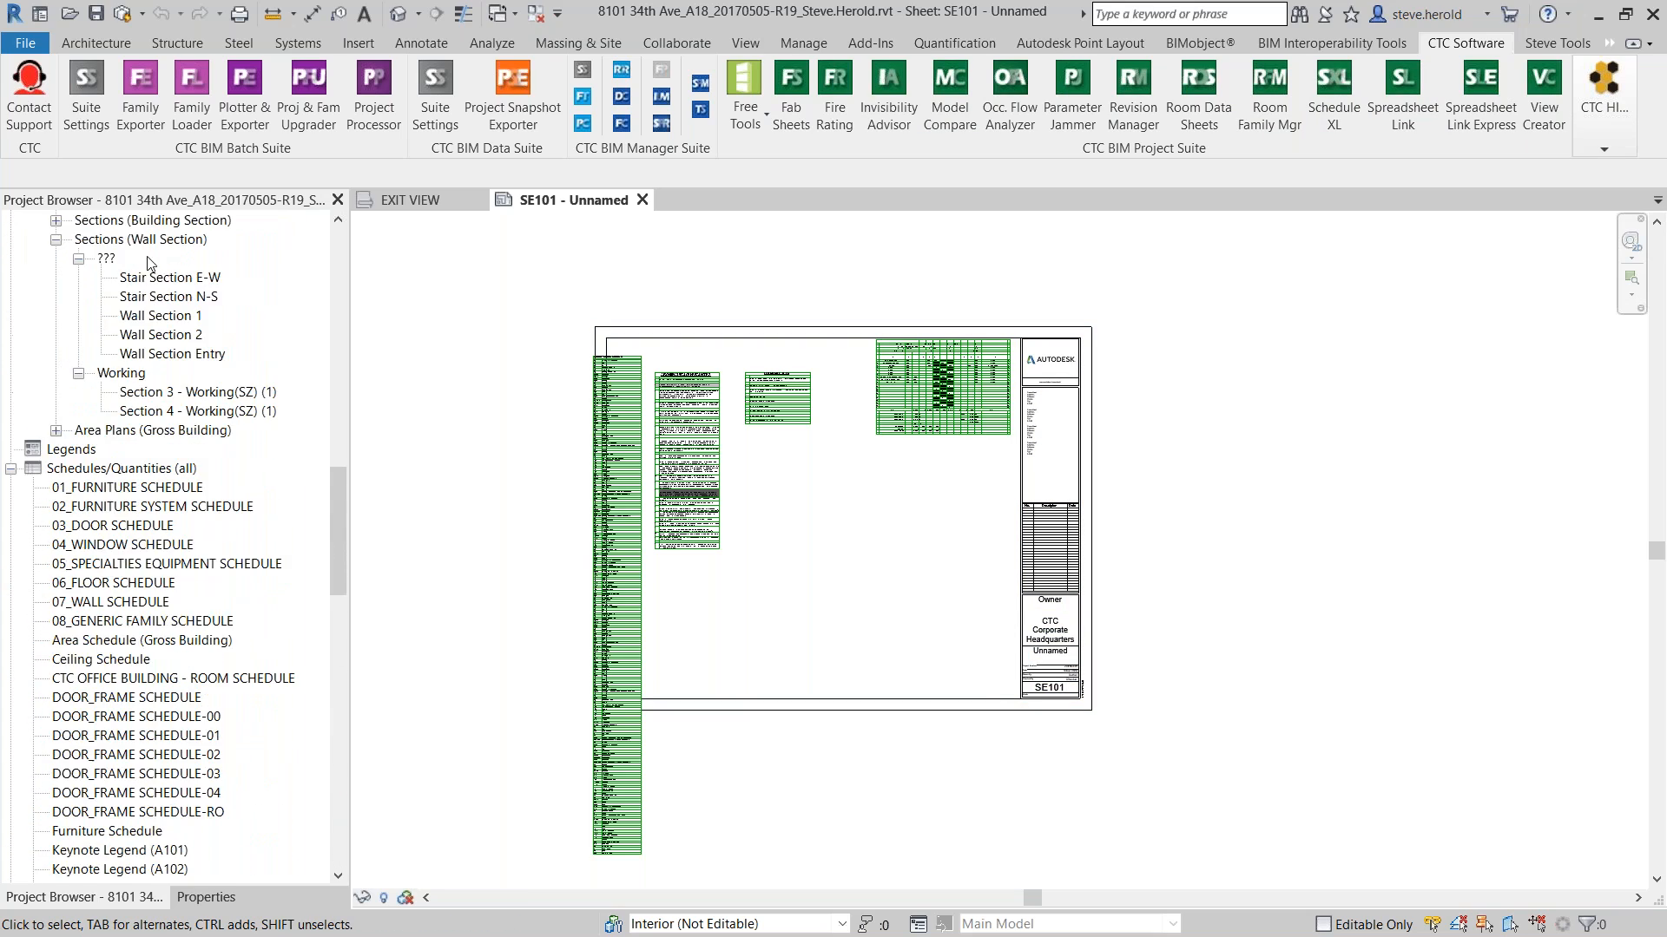
{"action": "scroll", "coordinate": [159, 292], "scroll_direction": "up", "scroll_amount": 14}
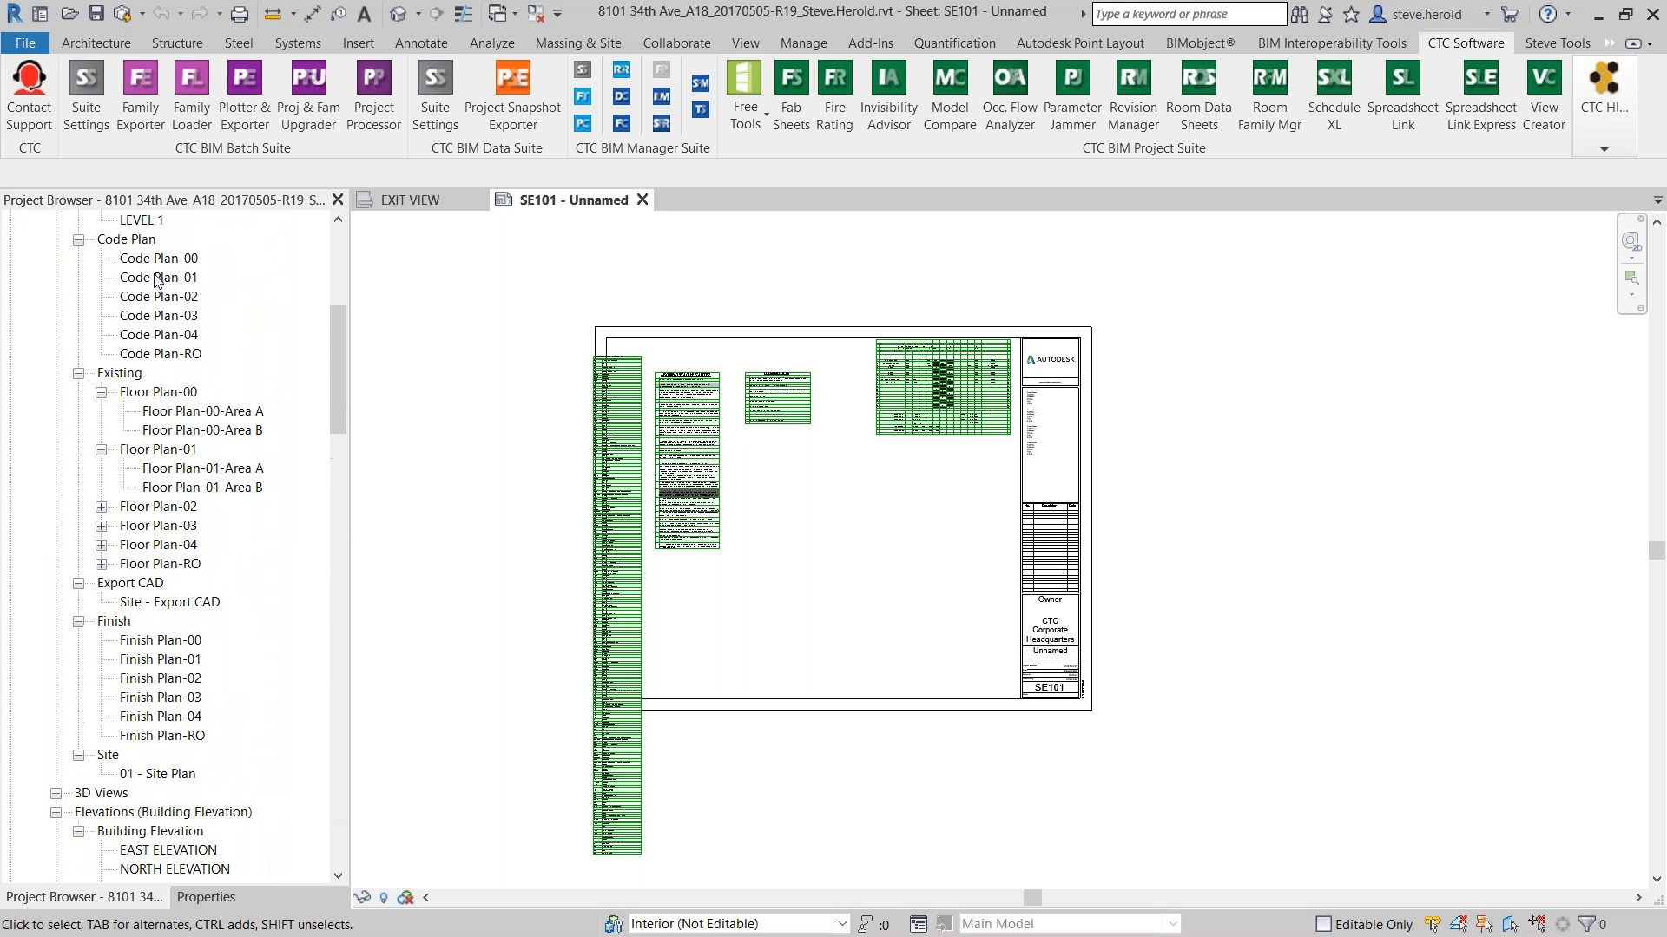
{"action": "scroll", "coordinate": [315, 300], "scroll_direction": "up", "scroll_amount": 5}
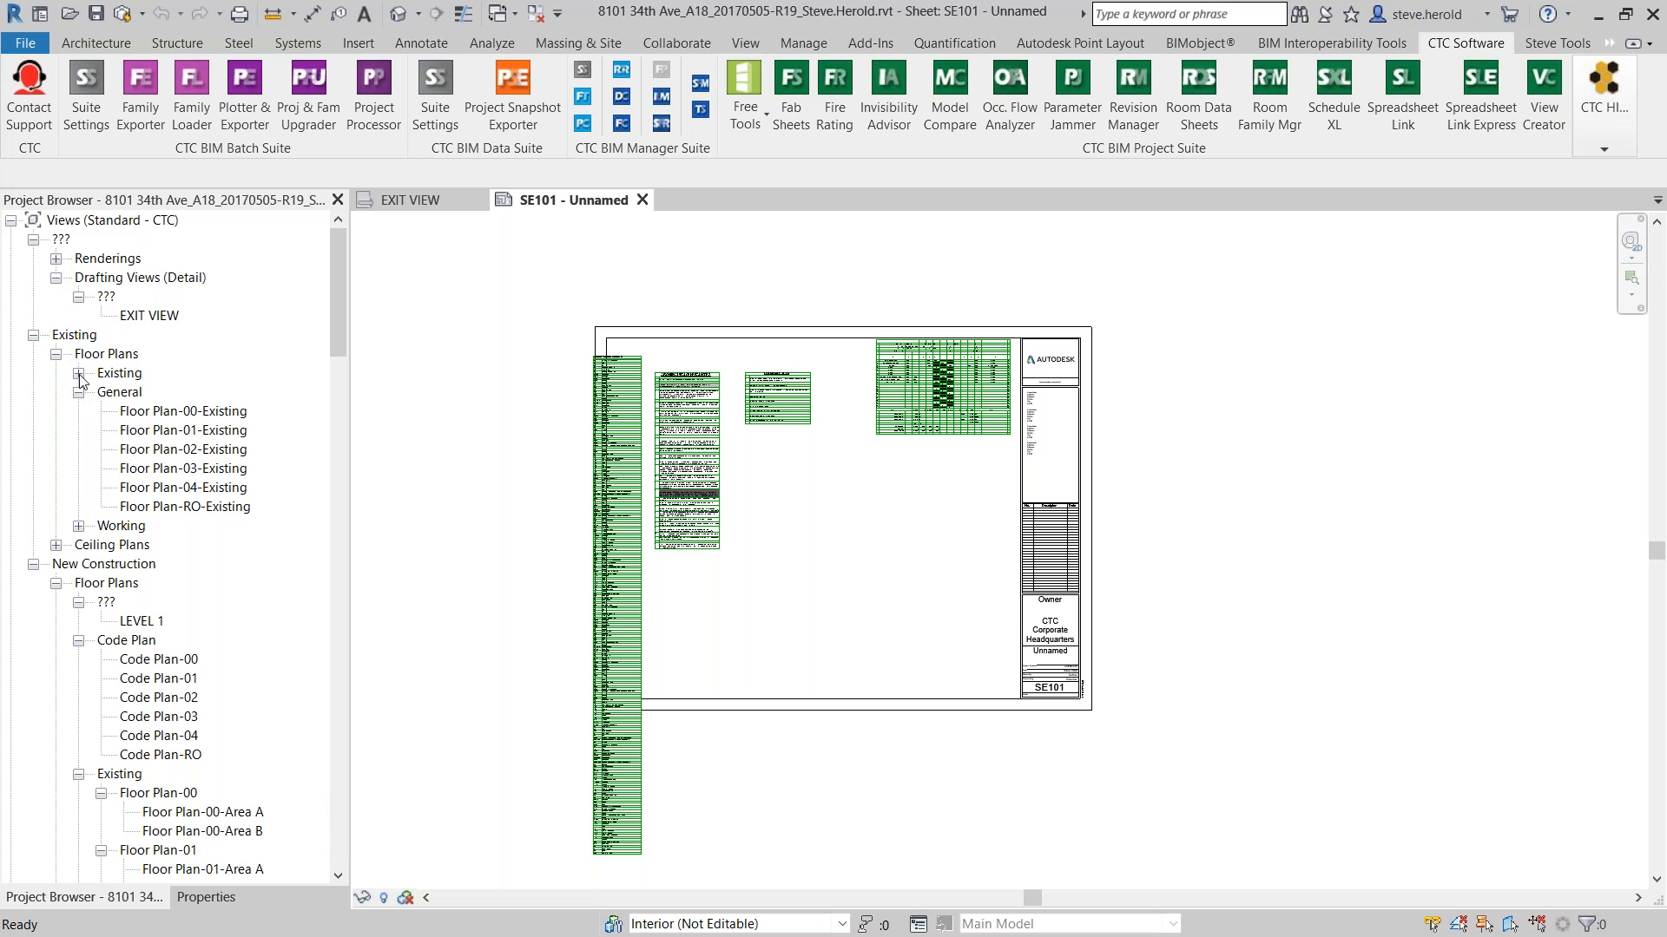
{"action": "left_click", "coordinate": [140, 621]}
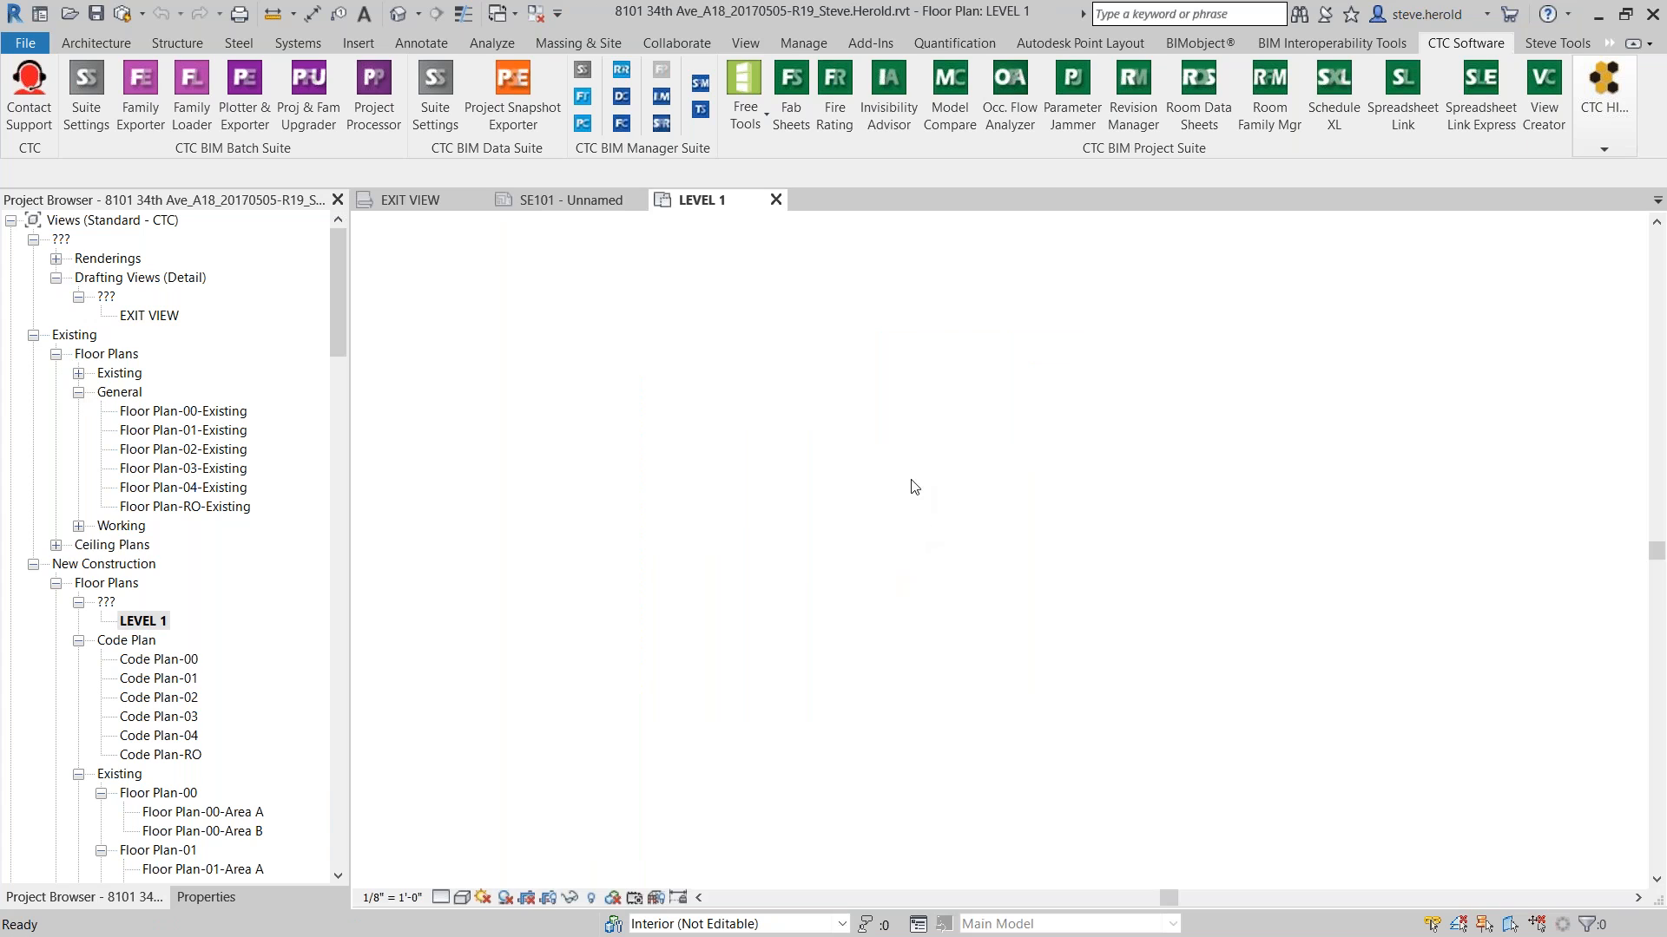
Inspect the room tag of LOUNGE 129 on the LEVEL 1 plan, including its cell beside the area
{"action": "scroll", "coordinate": [1195, 484], "scroll_direction": "up", "scroll_amount": 6}
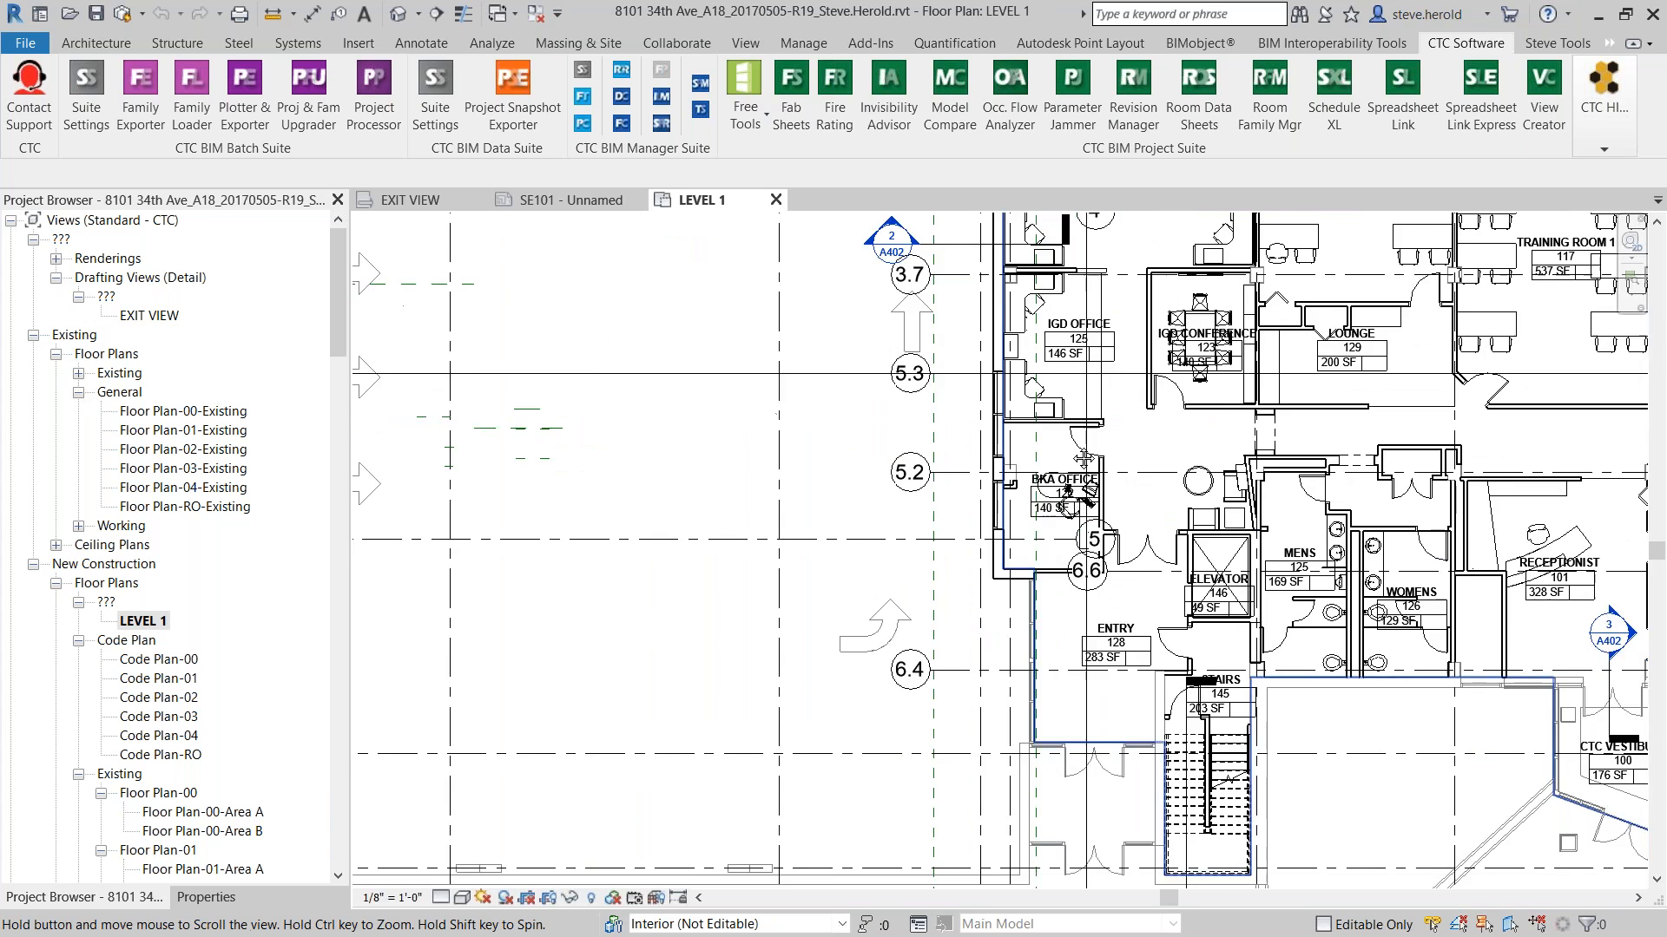
{"action": "scroll", "coordinate": [1027, 491], "scroll_direction": "up", "scroll_amount": 5}
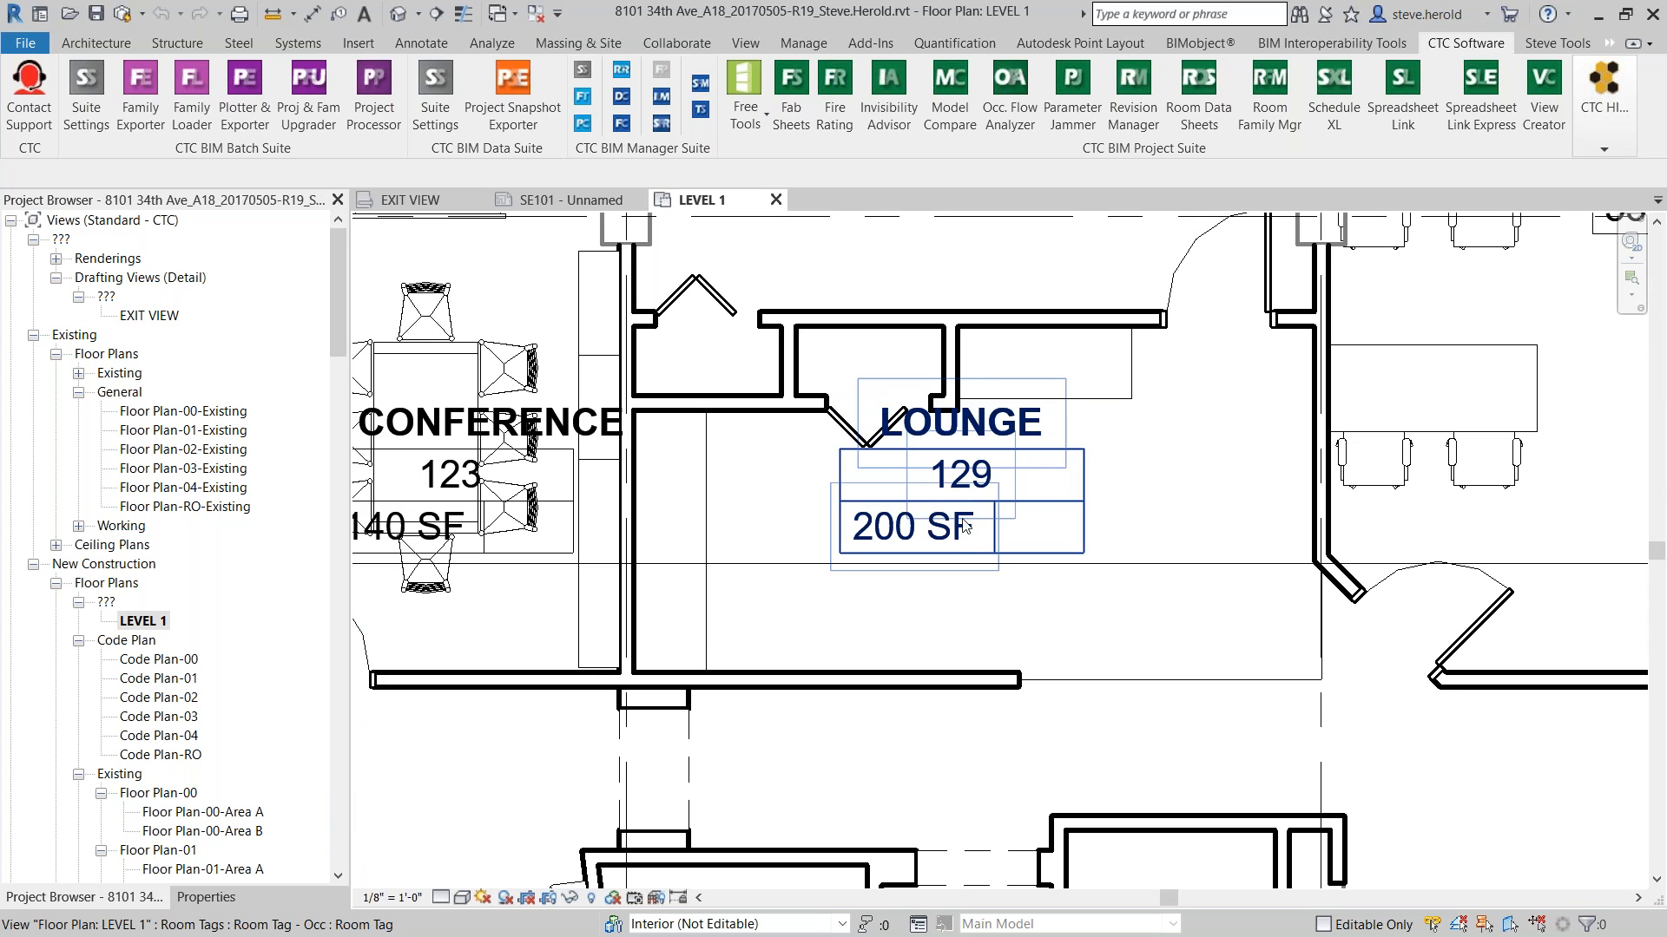
{"action": "scroll", "coordinate": [949, 502], "scroll_direction": "up", "scroll_amount": 2}
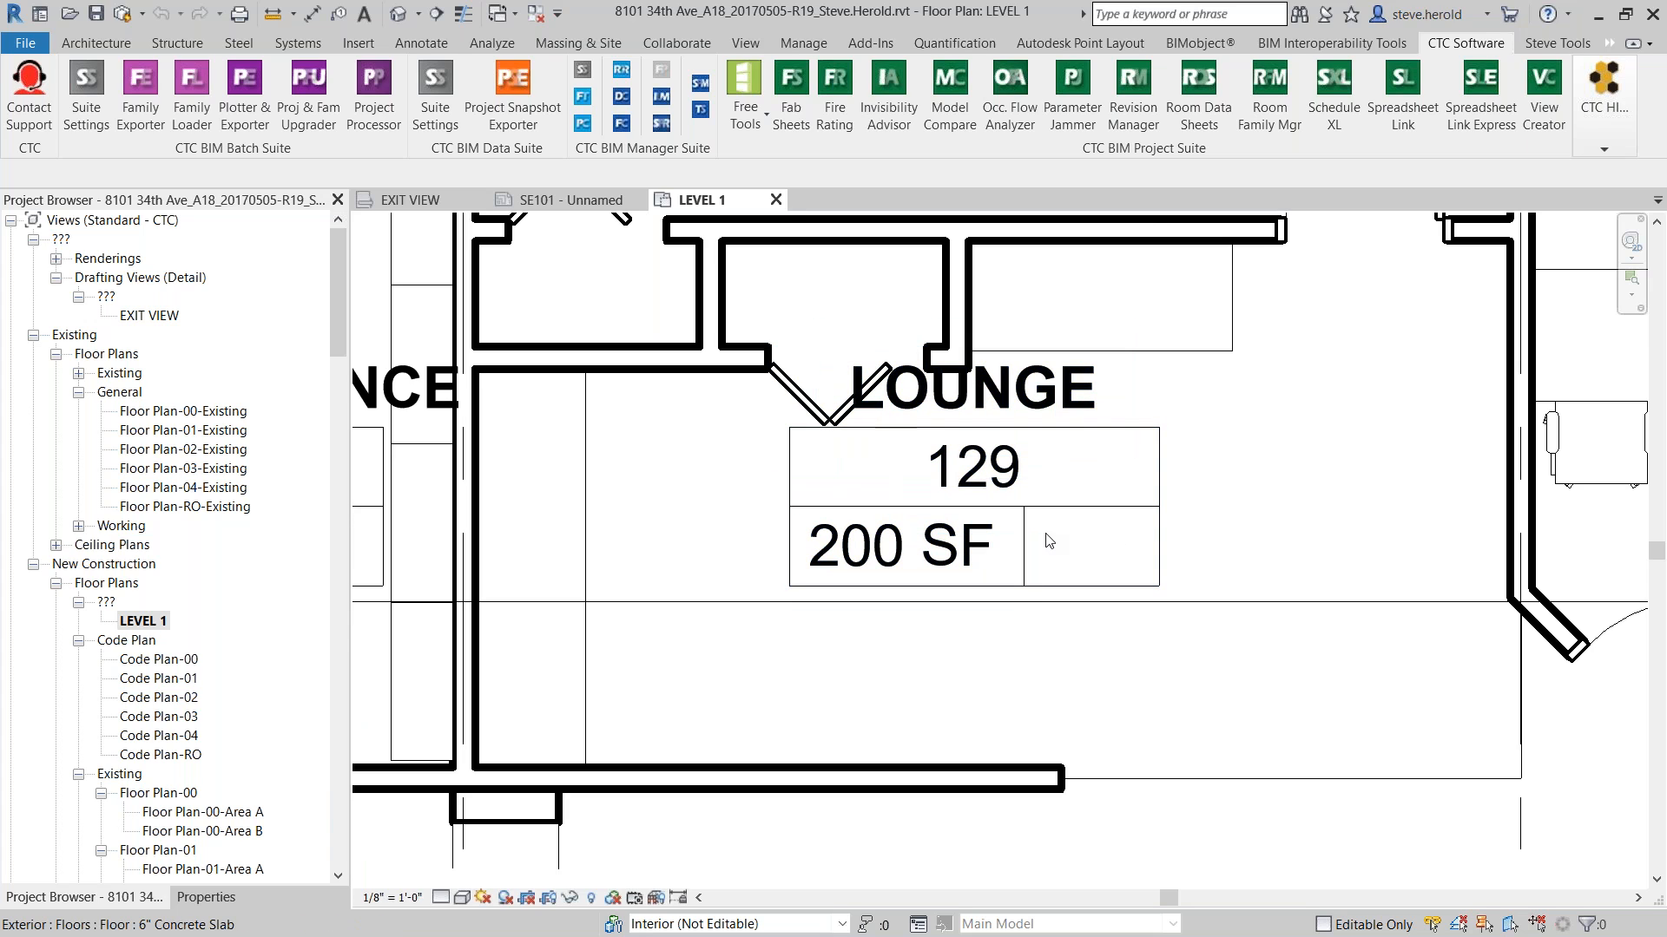
{"action": "scroll", "coordinate": [1067, 562], "scroll_direction": "down", "scroll_amount": 1}
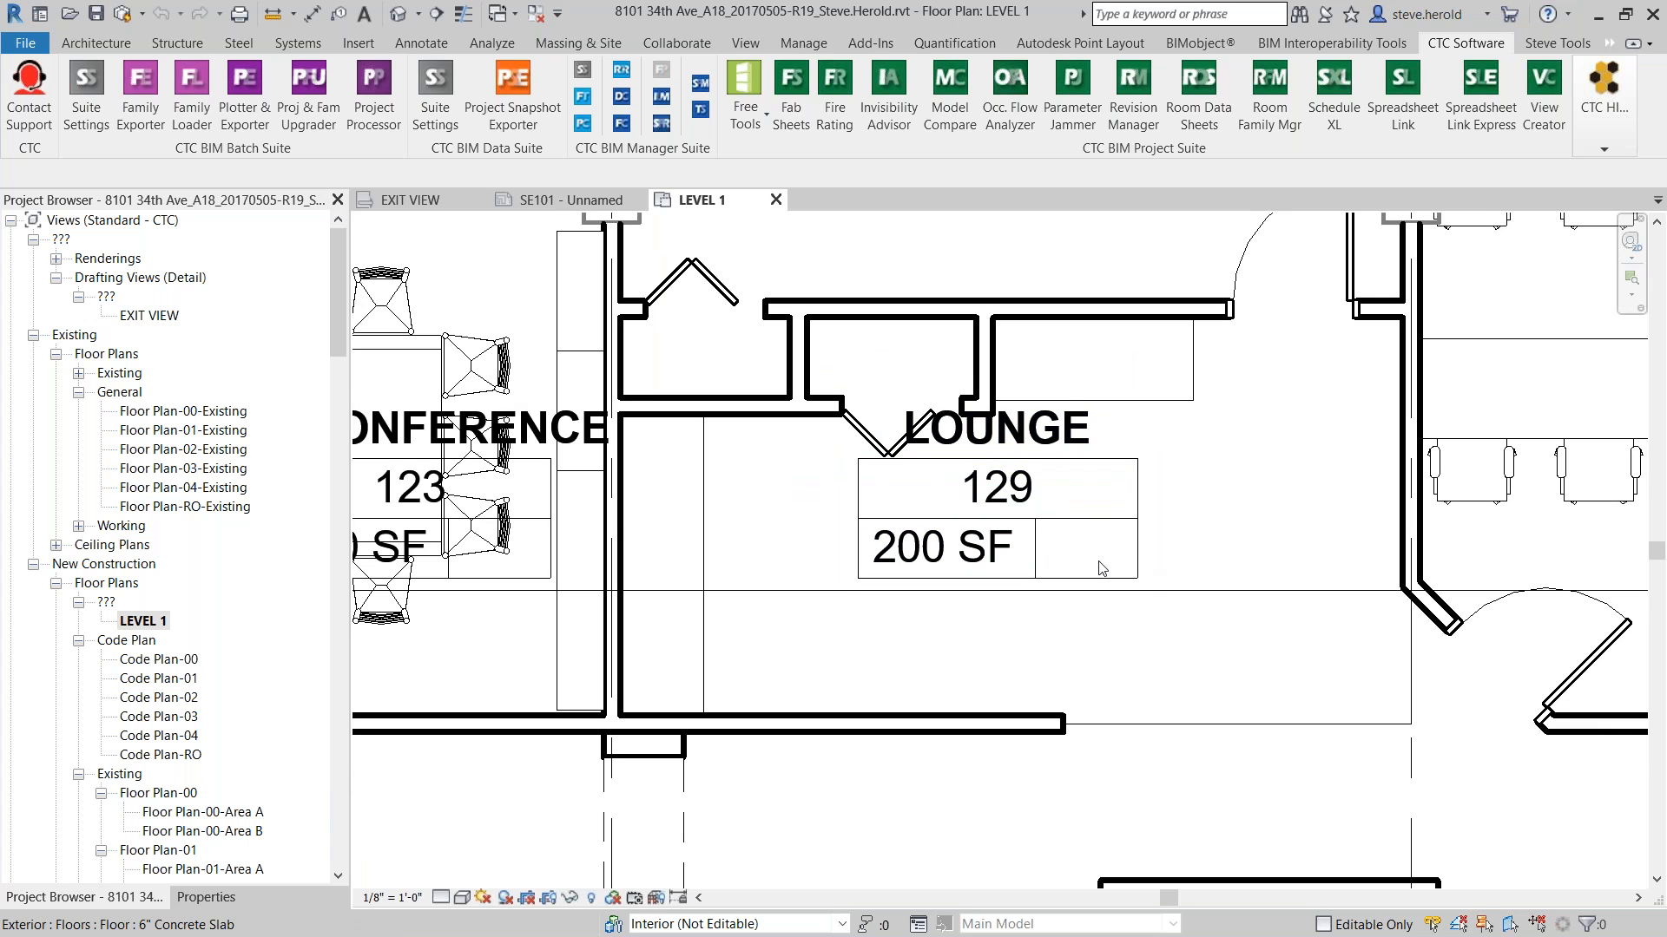
{"action": "scroll", "coordinate": [1044, 555], "scroll_direction": "down", "scroll_amount": 2}
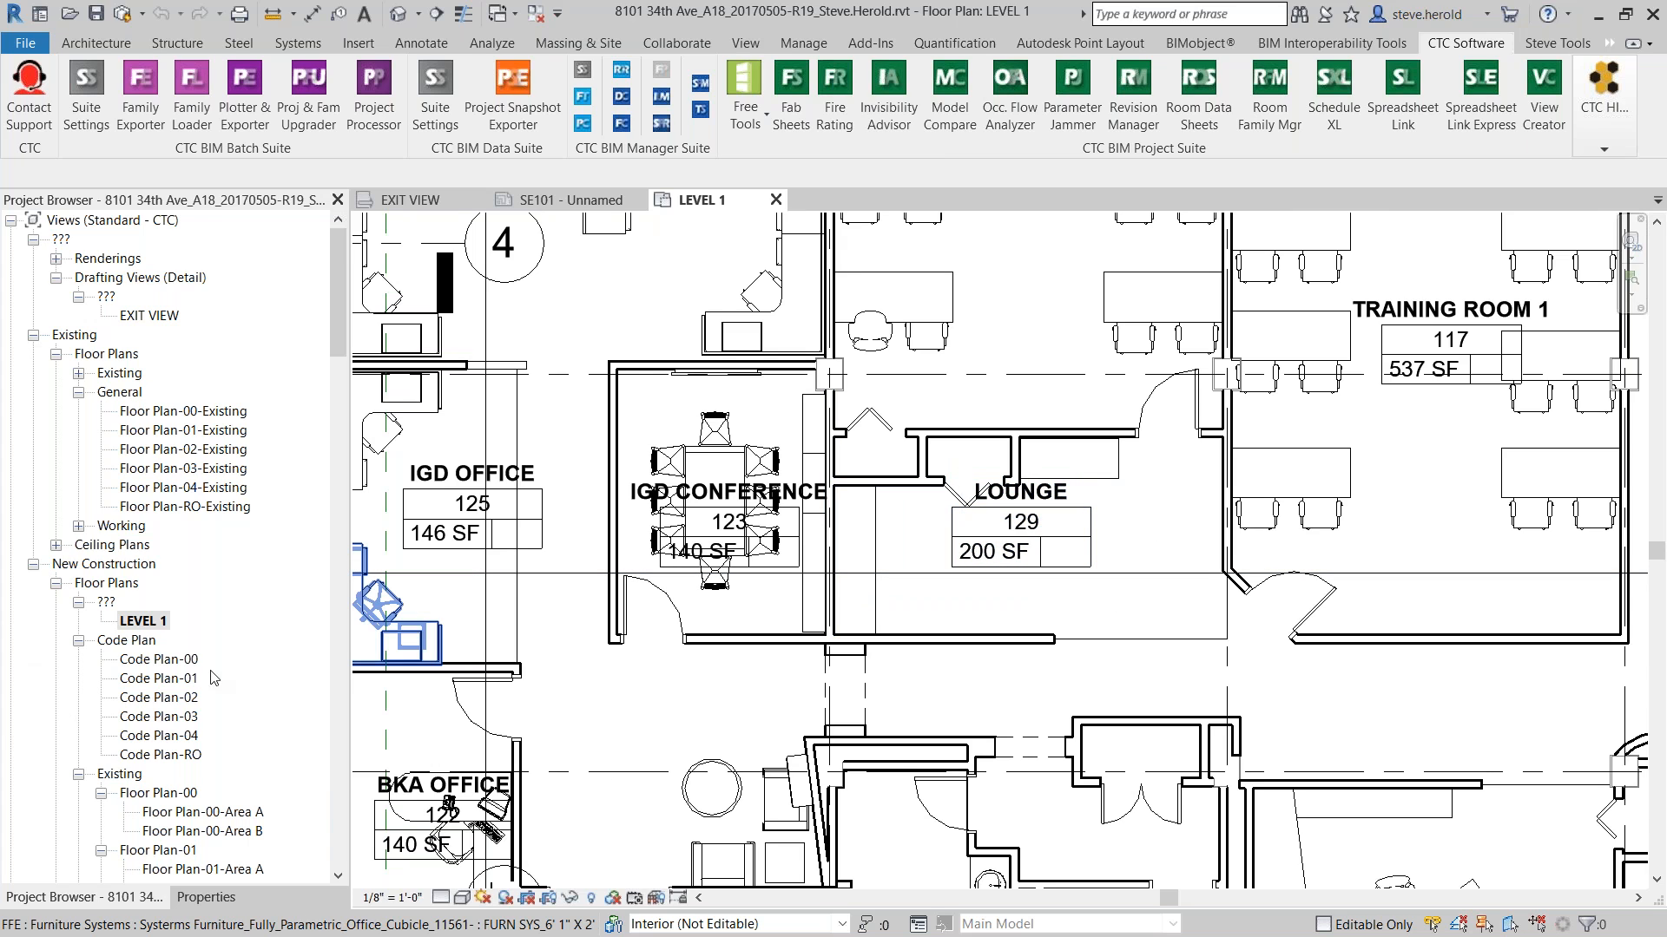
Open the Room Occupancy Schedule
{"action": "scroll", "coordinate": [129, 697], "scroll_direction": "down", "scroll_amount": 11}
{"action": "scroll", "coordinate": [129, 698], "scroll_direction": "down", "scroll_amount": 20}
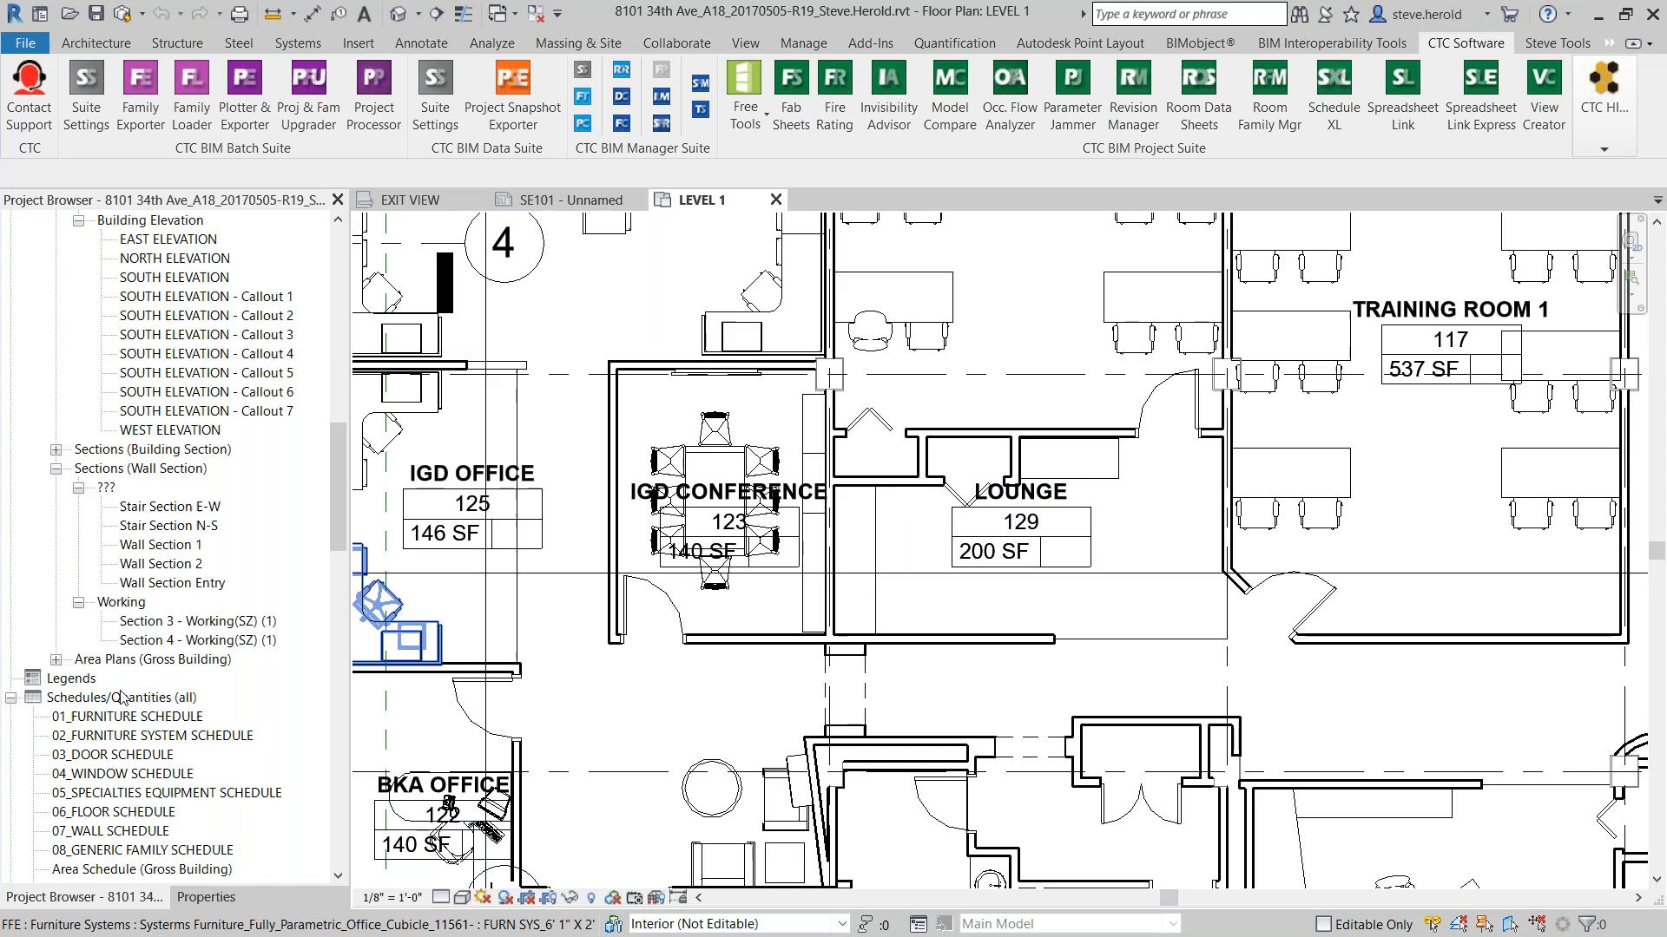
{"action": "scroll", "coordinate": [88, 658], "scroll_direction": "down", "scroll_amount": 4}
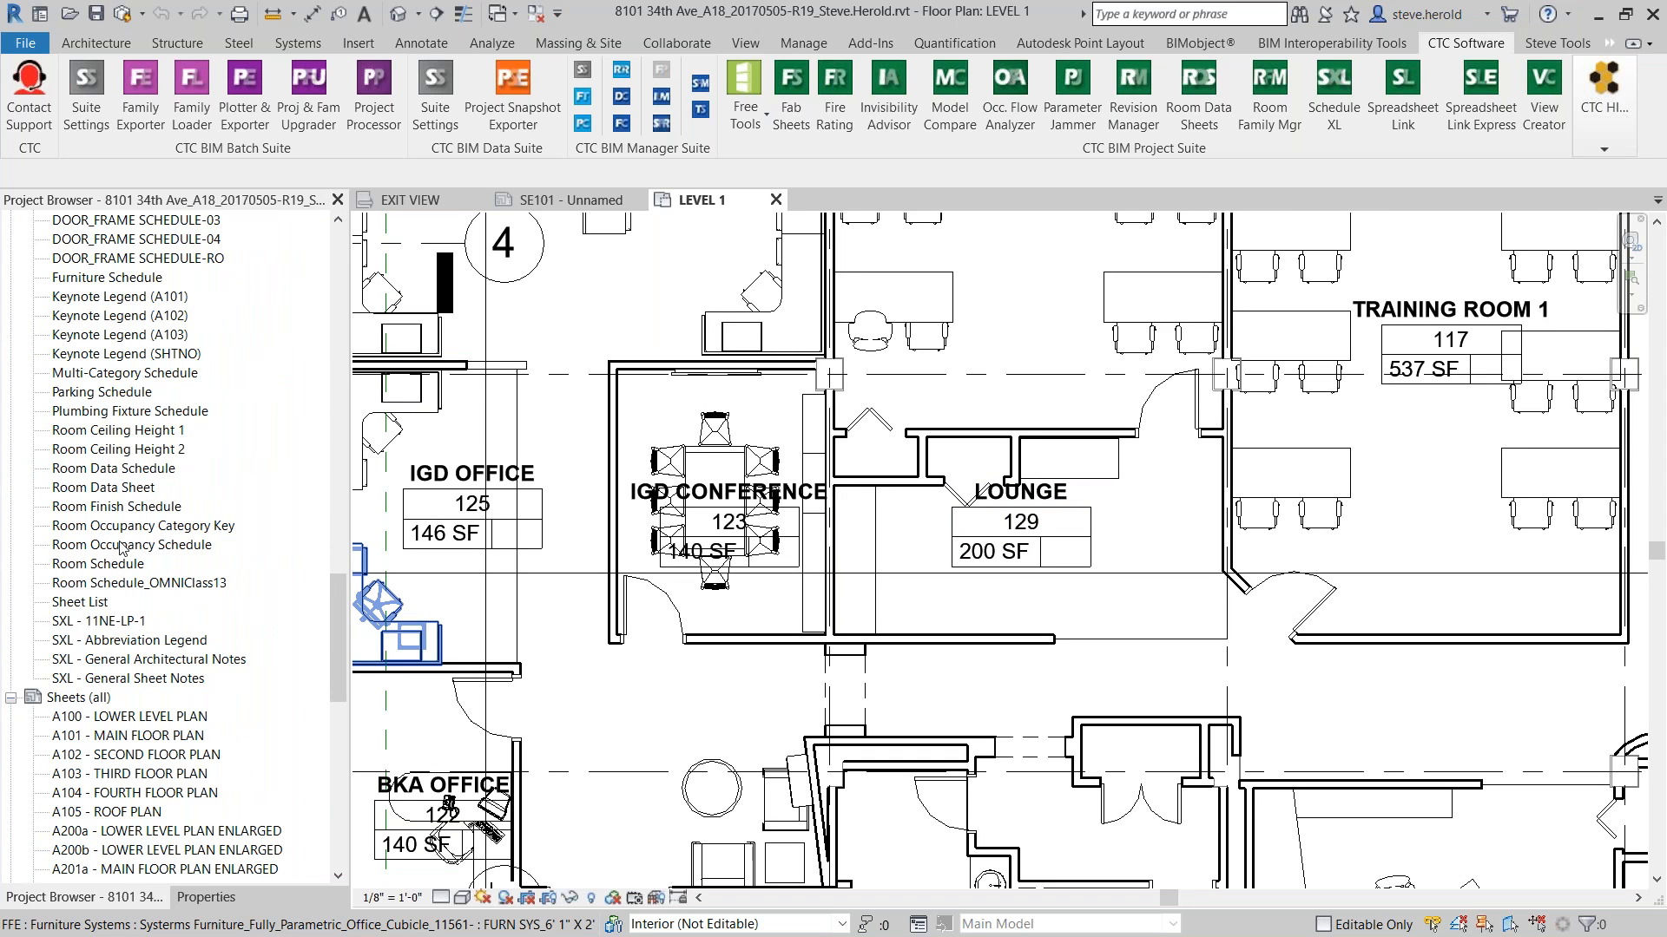
{"action": "double_click", "coordinate": [122, 545]}
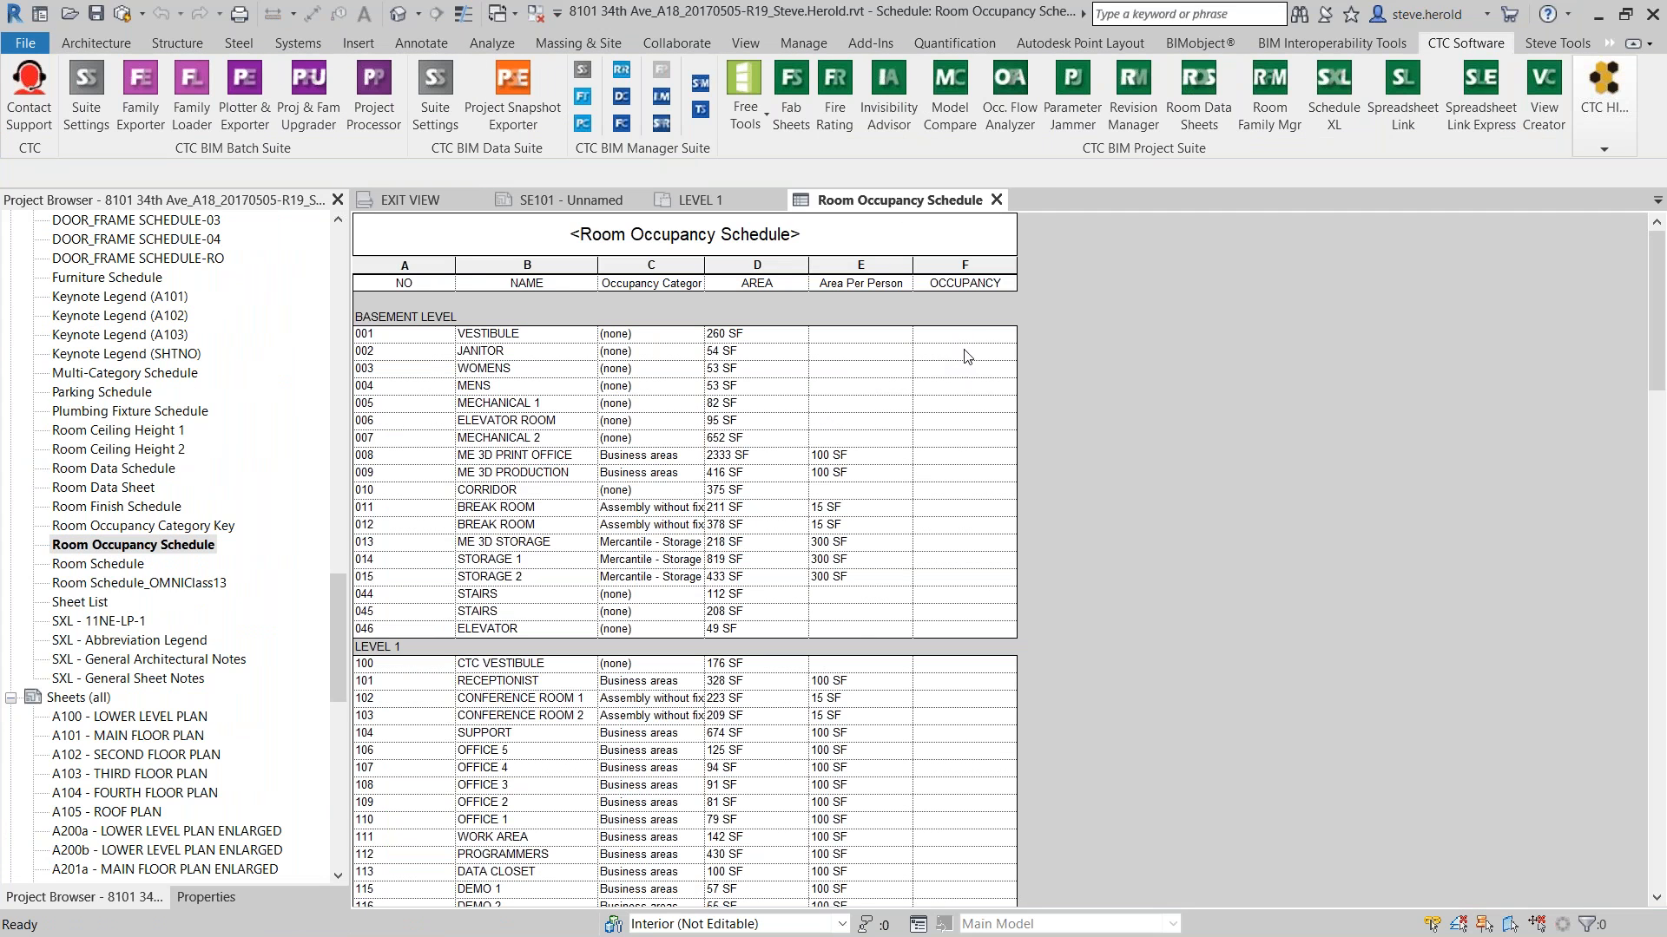
Look through the OCCUPANCY column of the Room Occupancy Schedule across the basement and upper levels
{"action": "scroll", "coordinate": [969, 412], "scroll_direction": "down", "scroll_amount": 6}
{"action": "scroll", "coordinate": [964, 394], "scroll_direction": "up", "scroll_amount": 3}
{"action": "scroll", "coordinate": [963, 392], "scroll_direction": "down", "scroll_amount": 20}
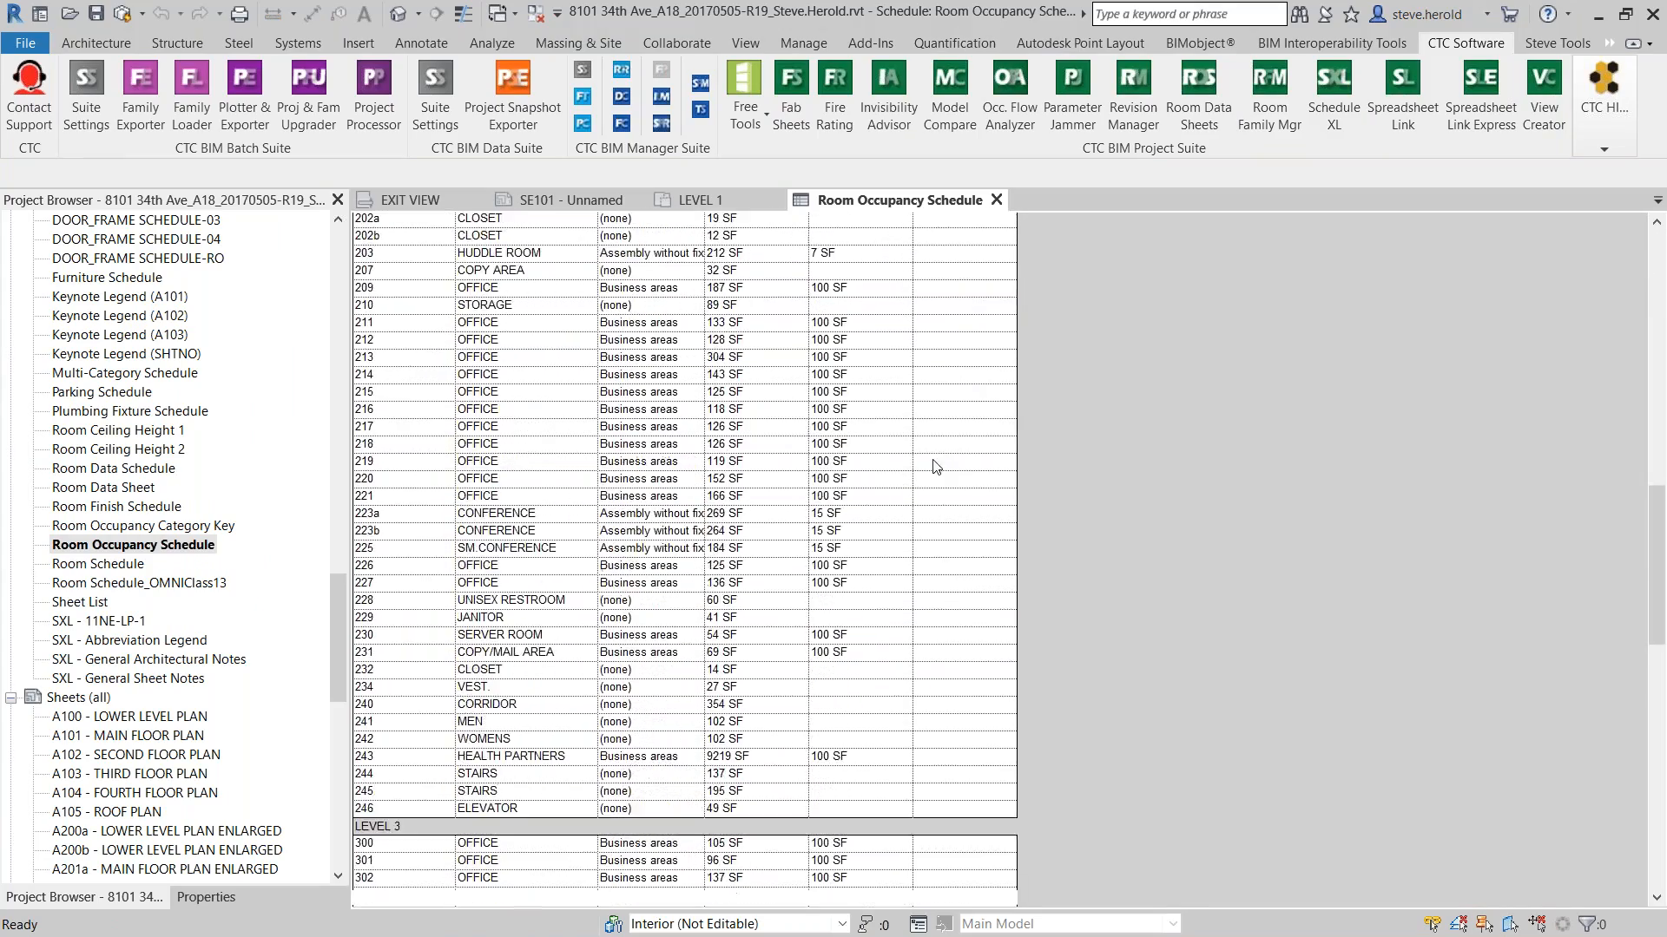
{"action": "scroll", "coordinate": [954, 513], "scroll_direction": "down", "scroll_amount": 5}
{"action": "scroll", "coordinate": [946, 417], "scroll_direction": "up", "scroll_amount": 20}
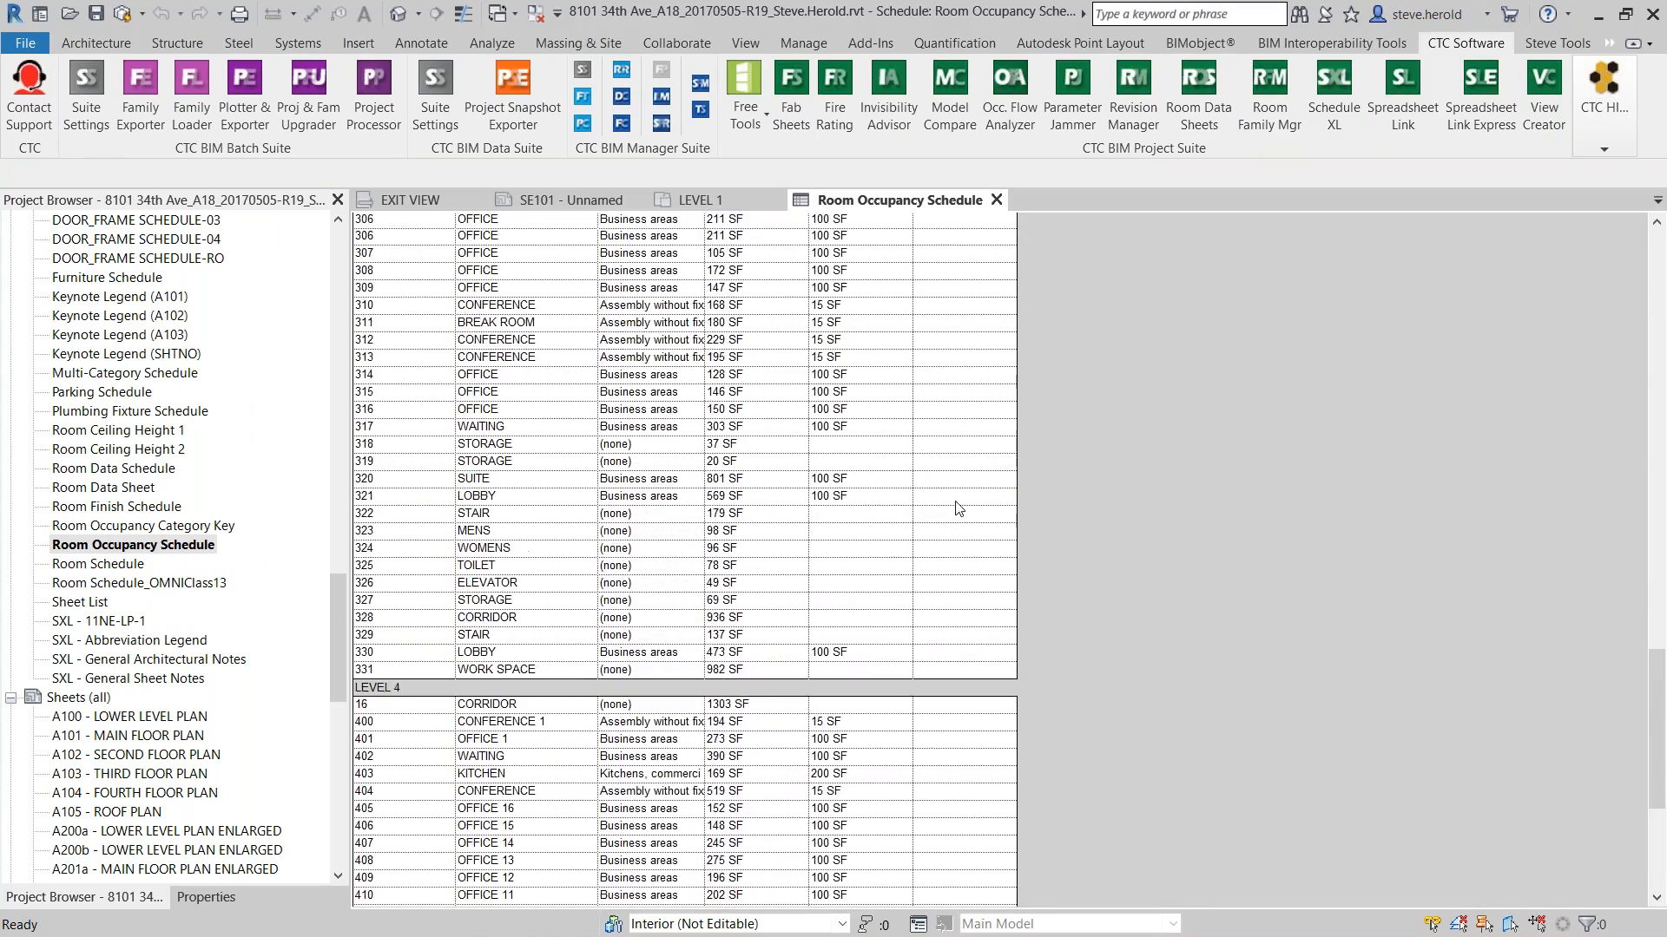
{"action": "scroll", "coordinate": [942, 324], "scroll_direction": "up", "scroll_amount": 10}
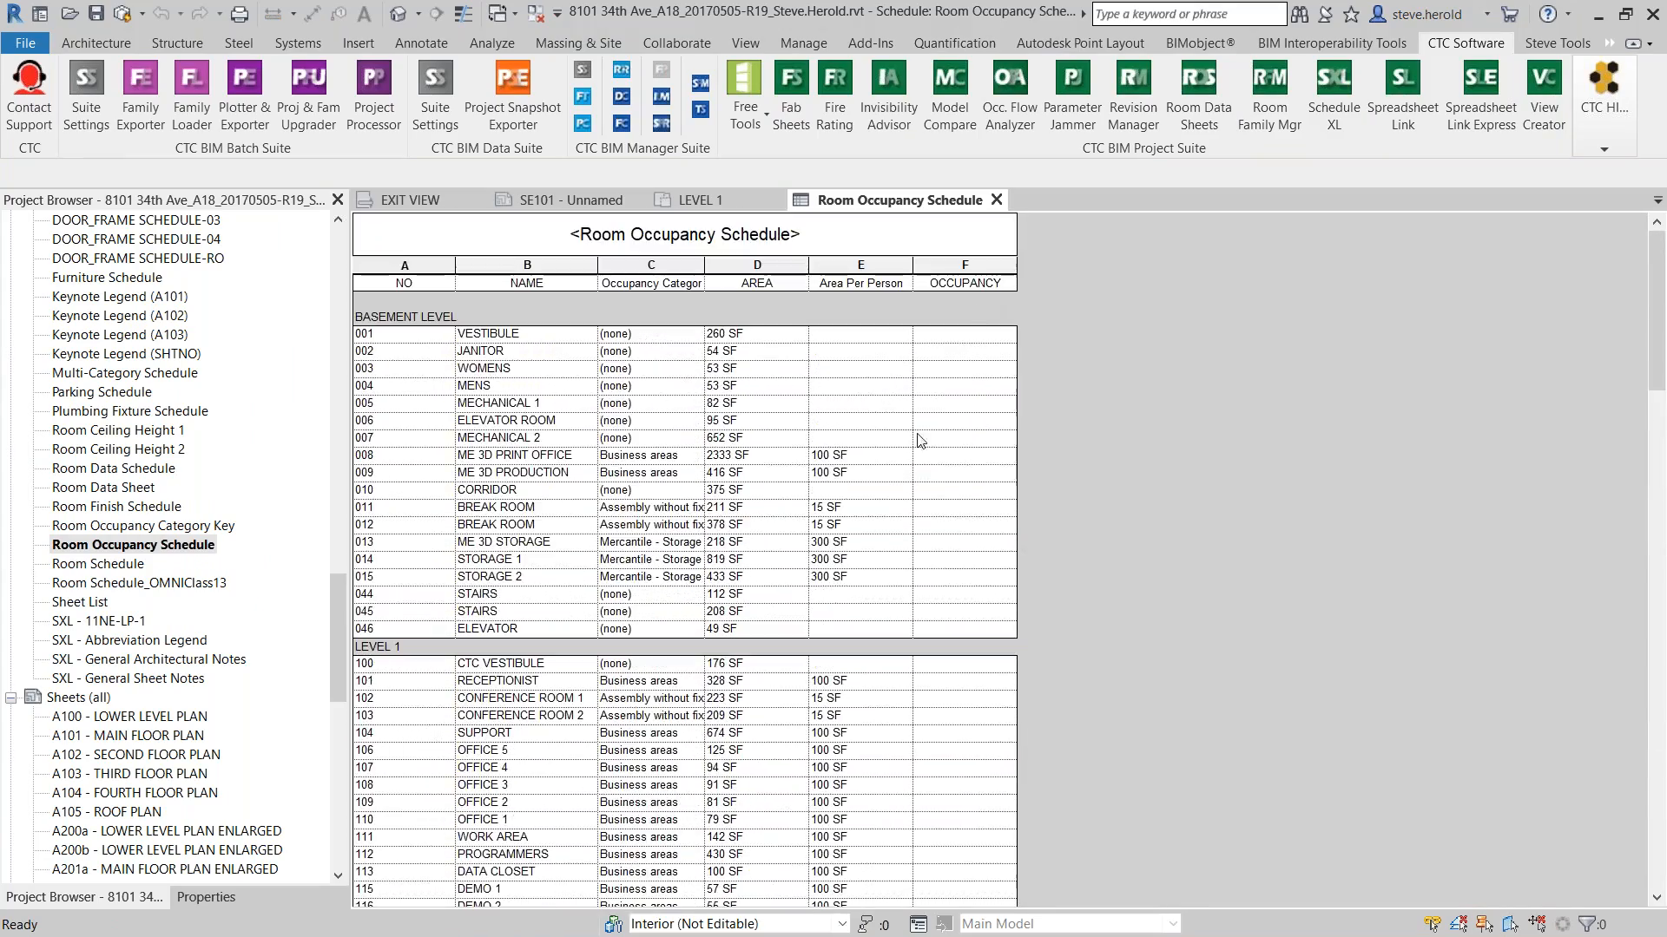
Enter 5 as the occupancy of basement room 003 WOMENS in the Room Occupancy Schedule
{"action": "left_click", "coordinate": [977, 369]}
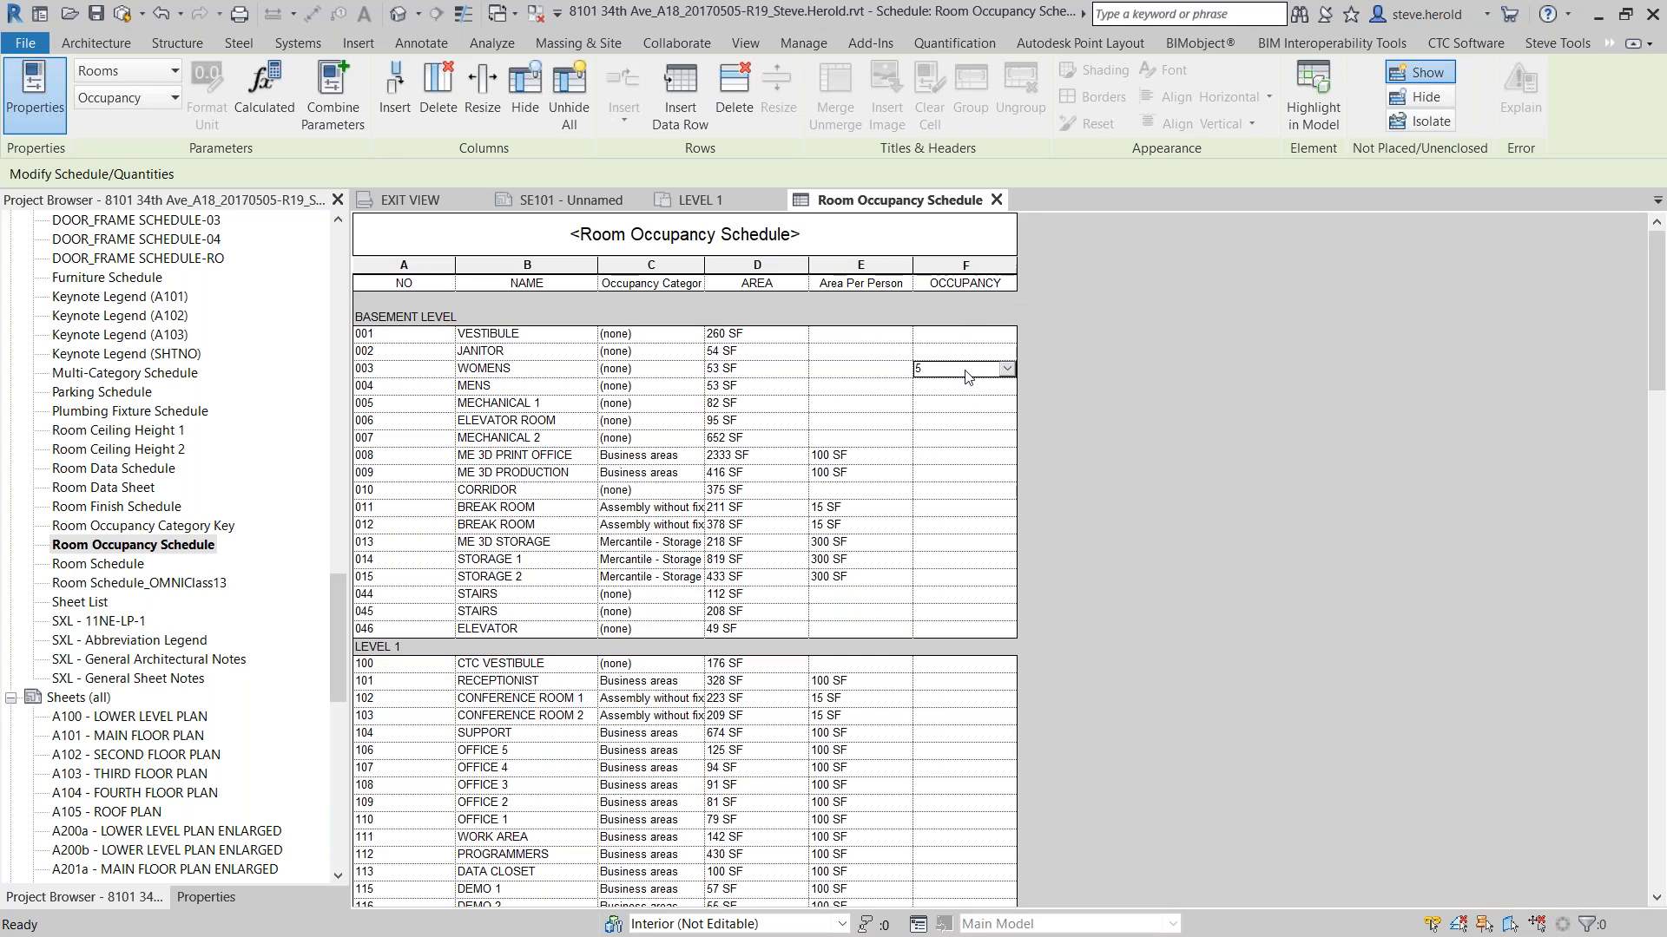
{"action": "left_click", "coordinate": [989, 420]}
{"action": "scroll", "coordinate": [888, 452], "scroll_direction": "down", "scroll_amount": 3}
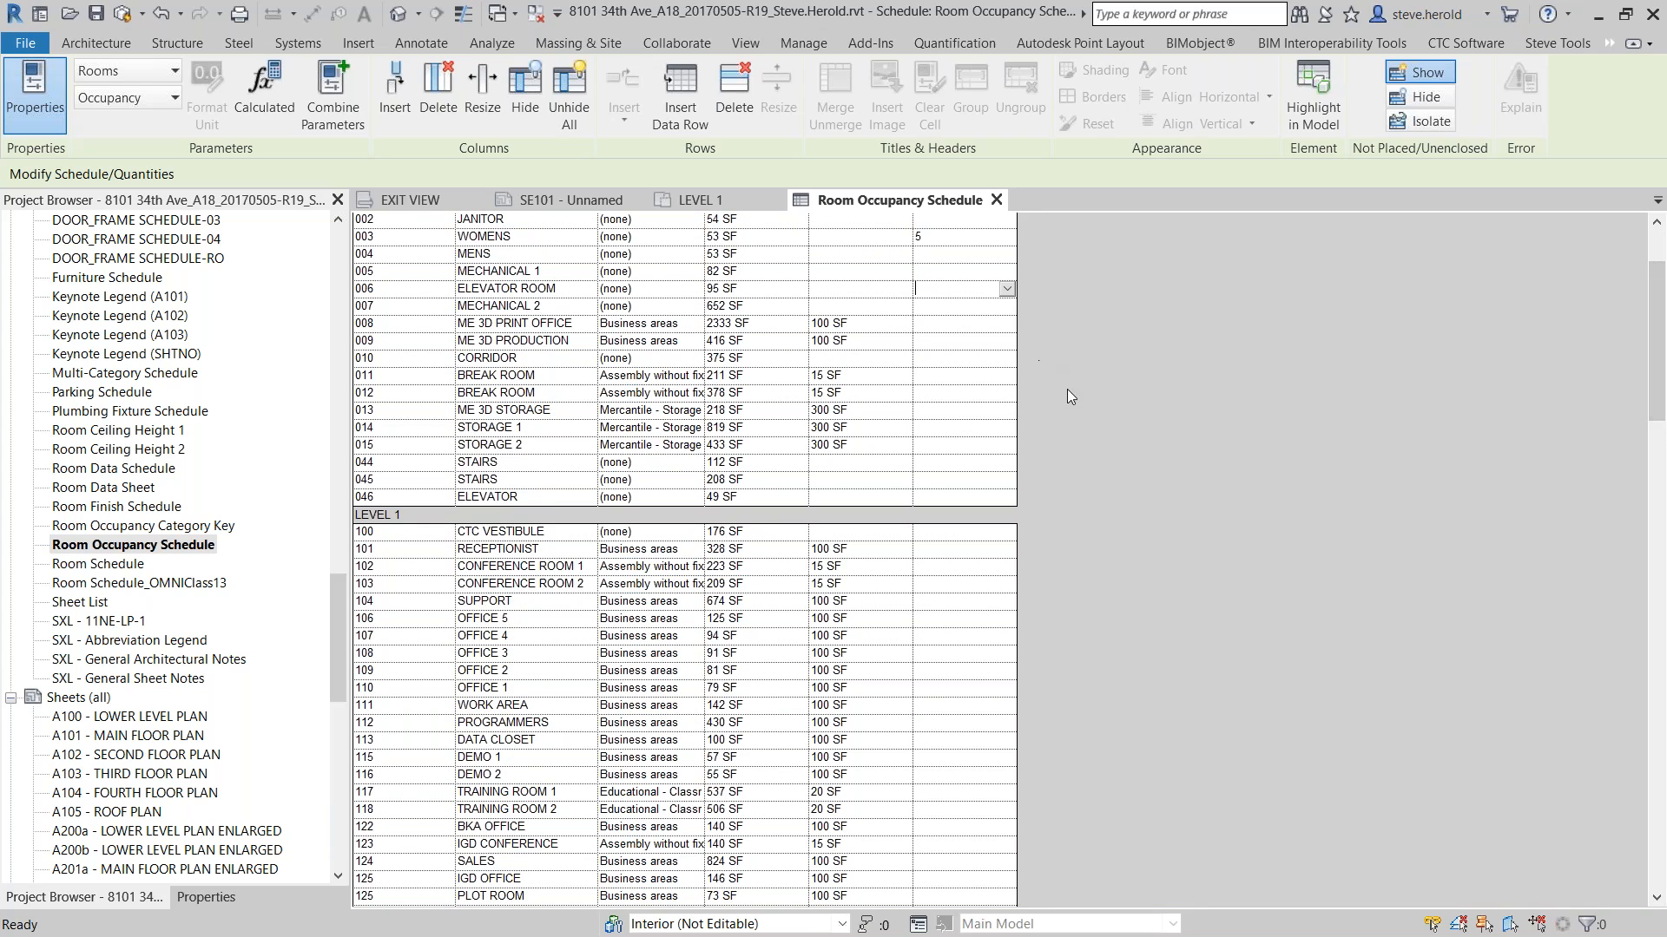
Start Spreadsheet Link and set its source list to Schedules
{"action": "left_click", "coordinate": [1465, 43]}
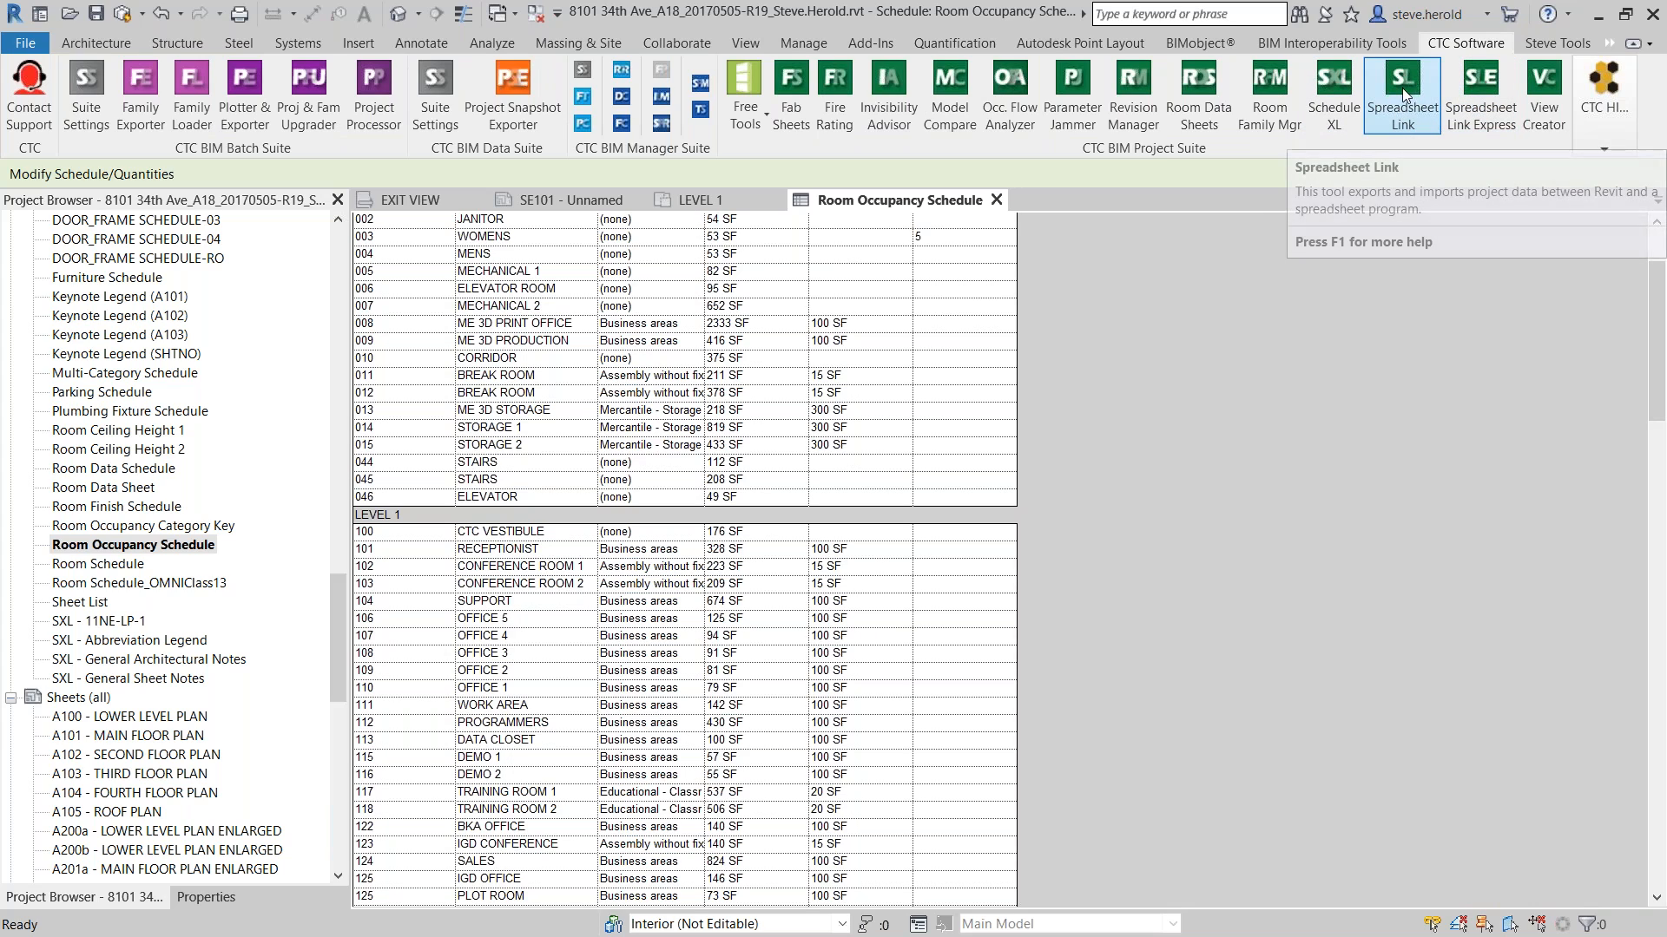
{"action": "left_click", "coordinate": [1400, 110]}
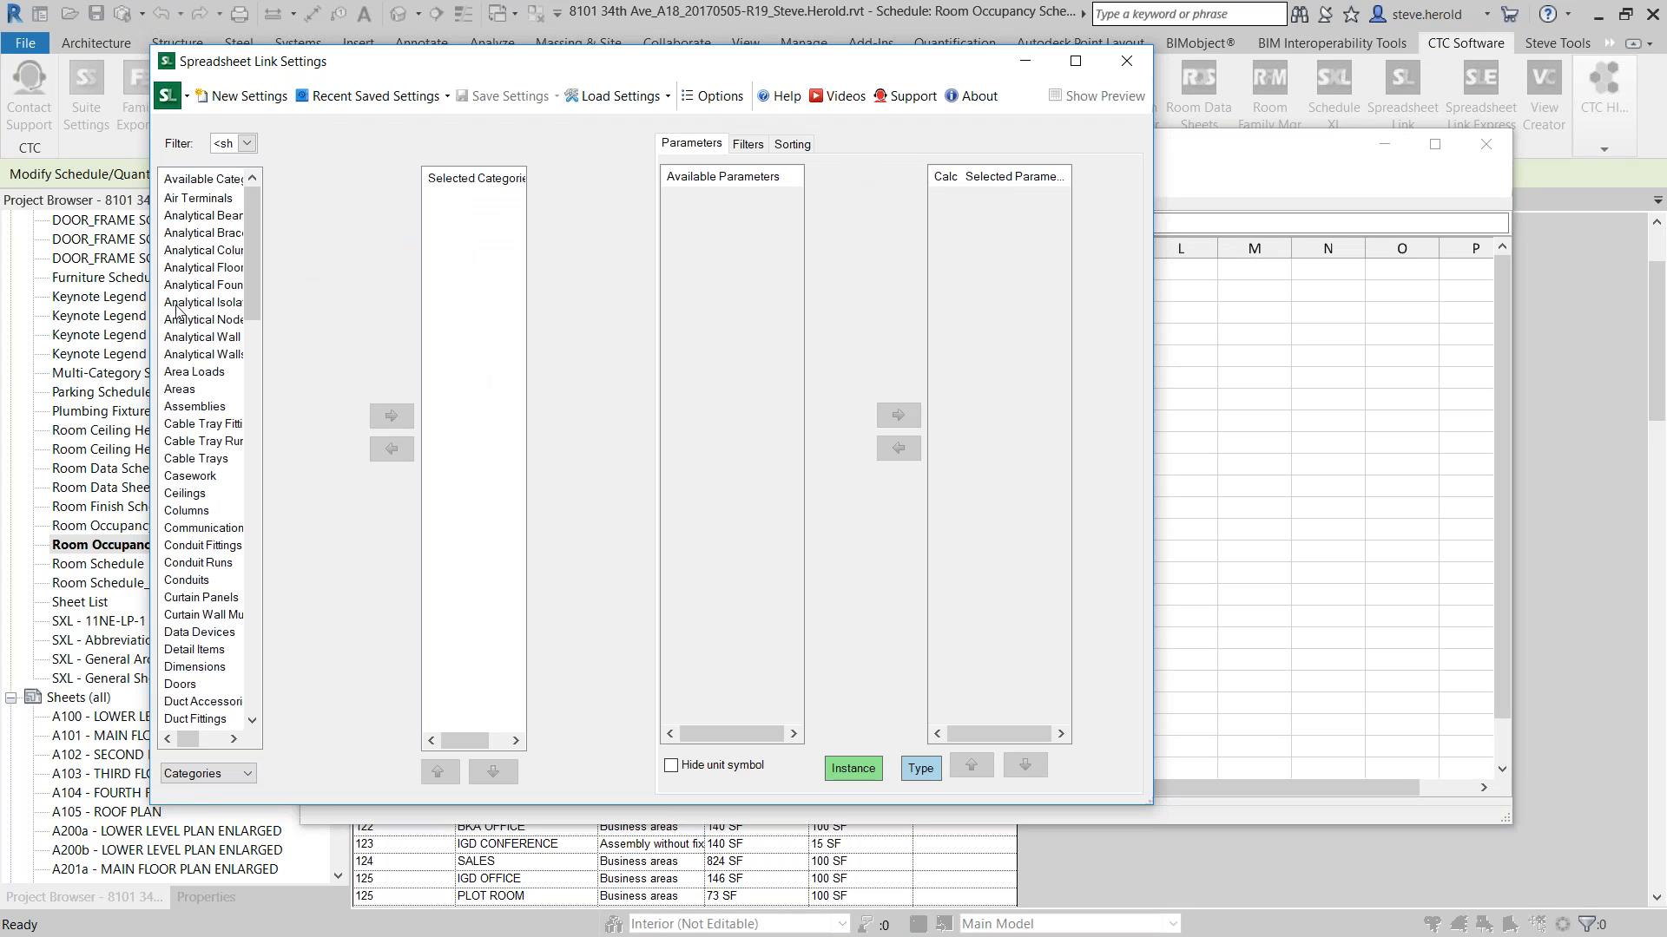
{"action": "left_click", "coordinate": [207, 773]}
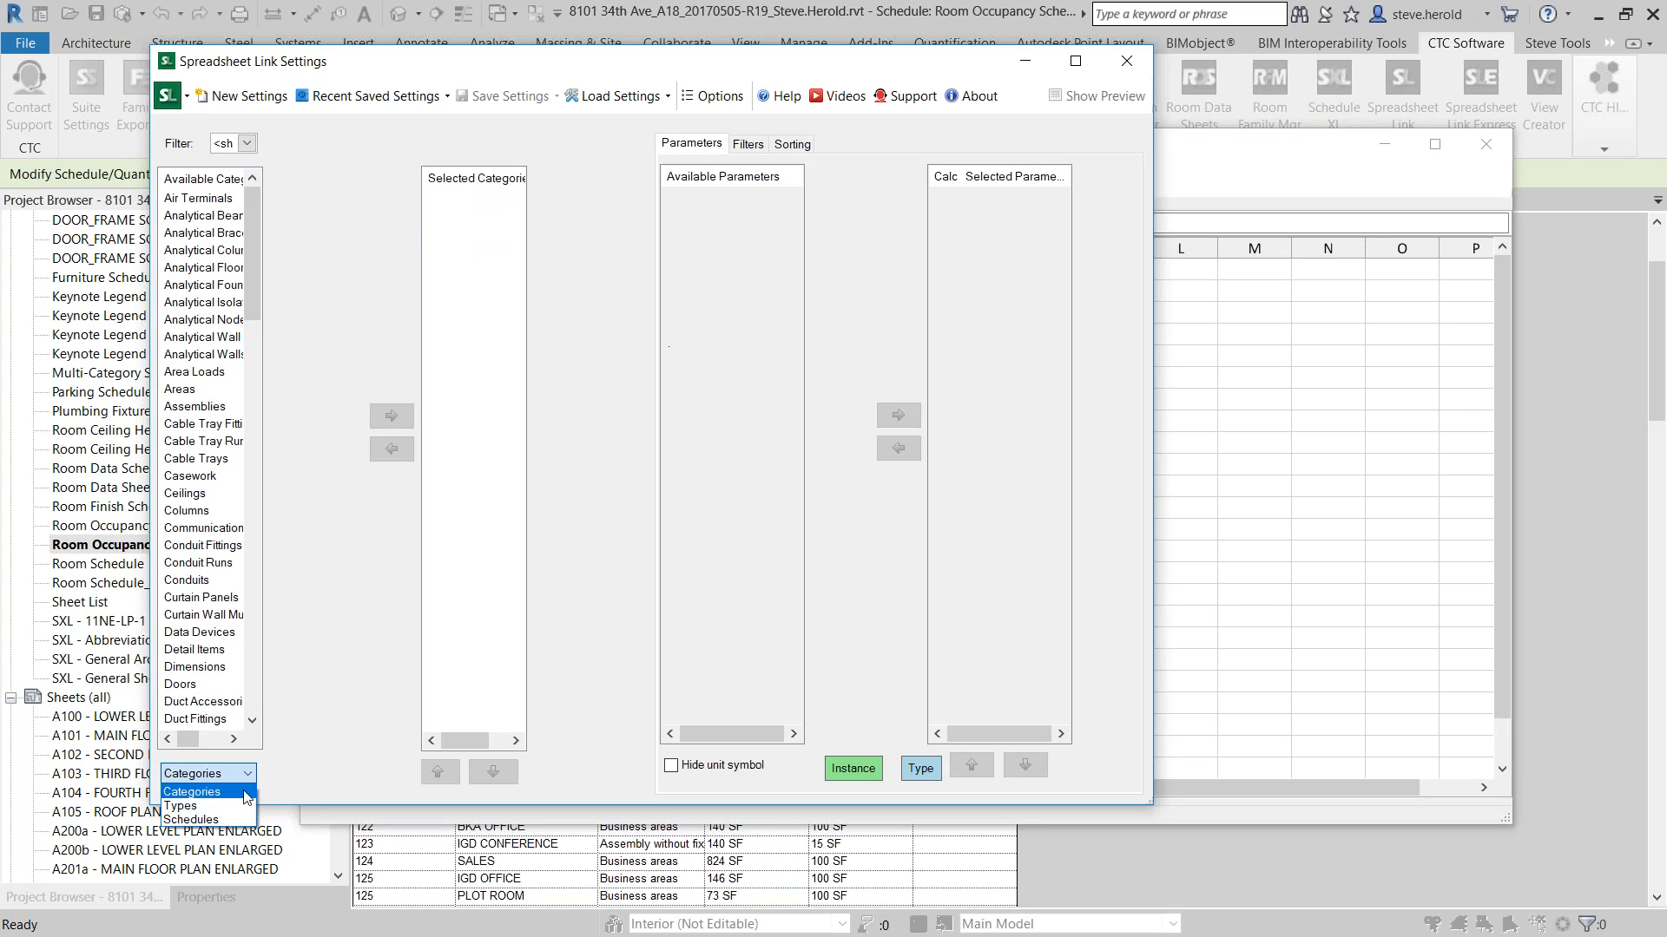
{"action": "left_click", "coordinate": [204, 821]}
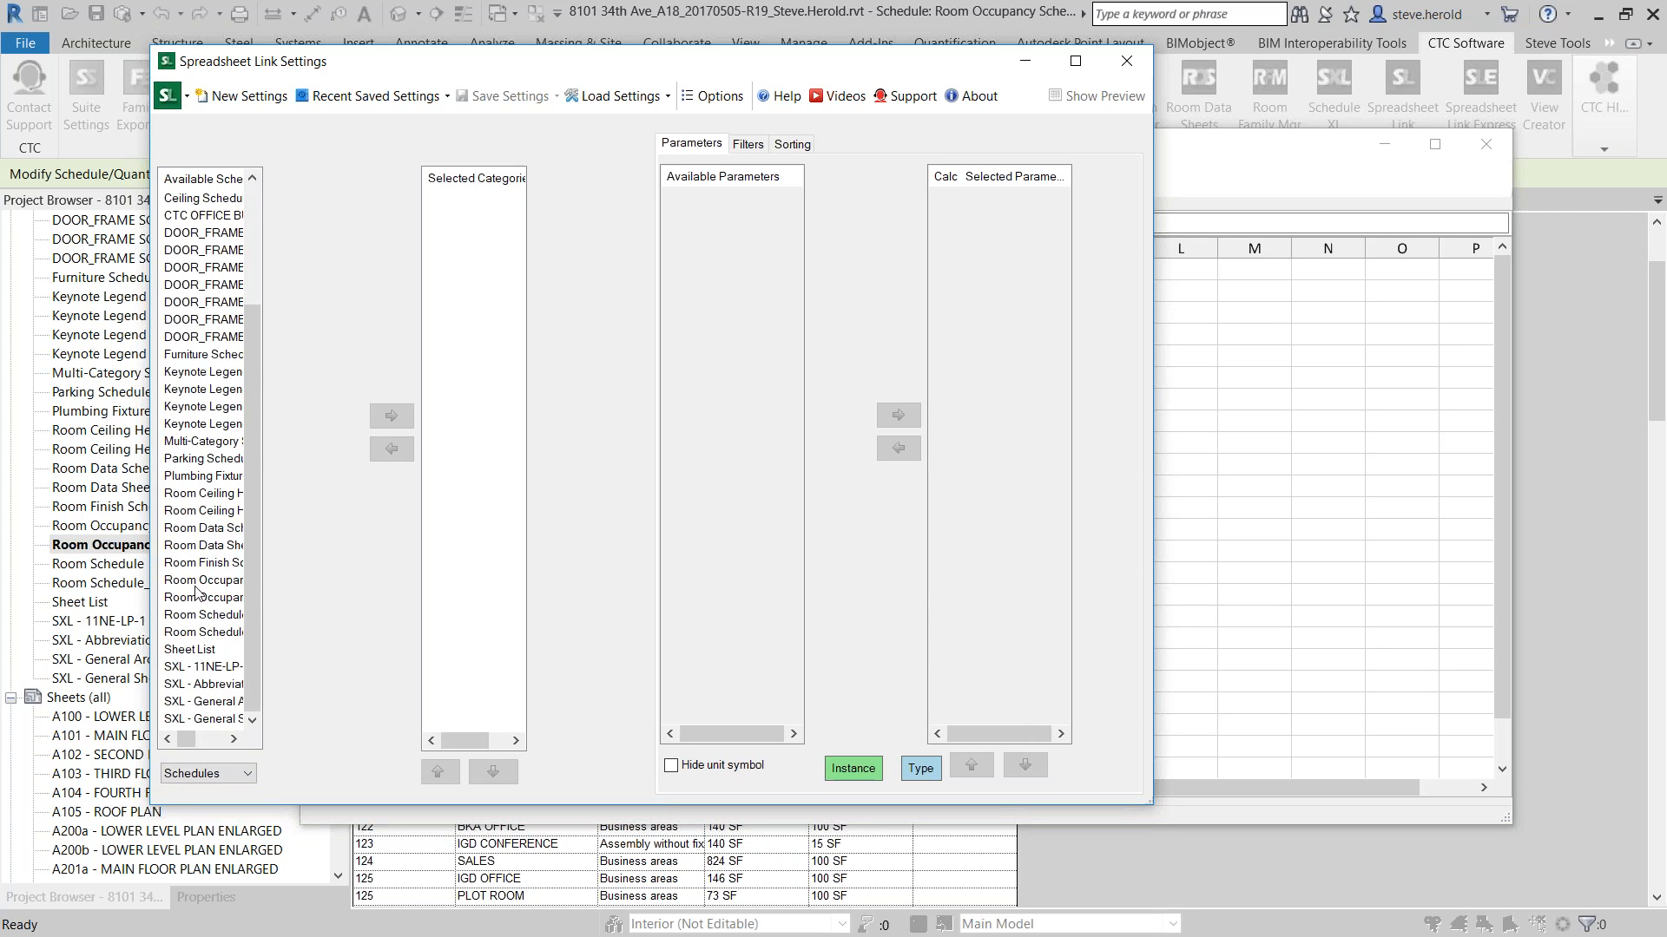
Load the Room Occupancy Category Key schedule into Spreadsheet Link and look through its key names and areas per person
{"action": "left_click", "coordinate": [199, 582]}
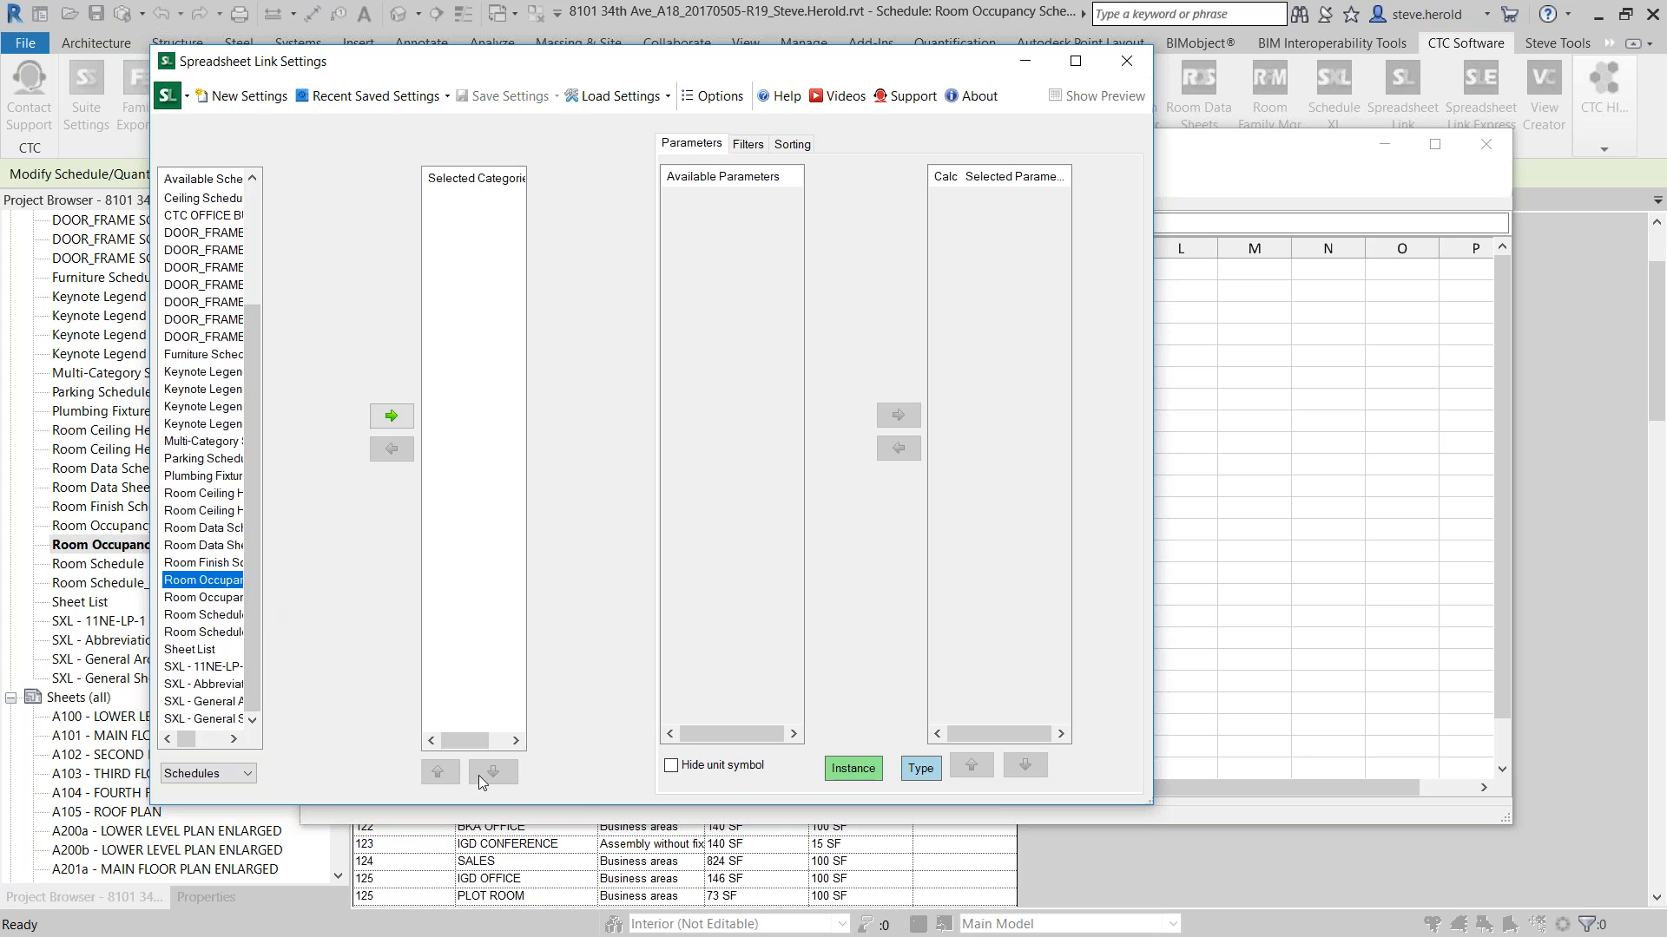
{"action": "left_click", "coordinate": [391, 415]}
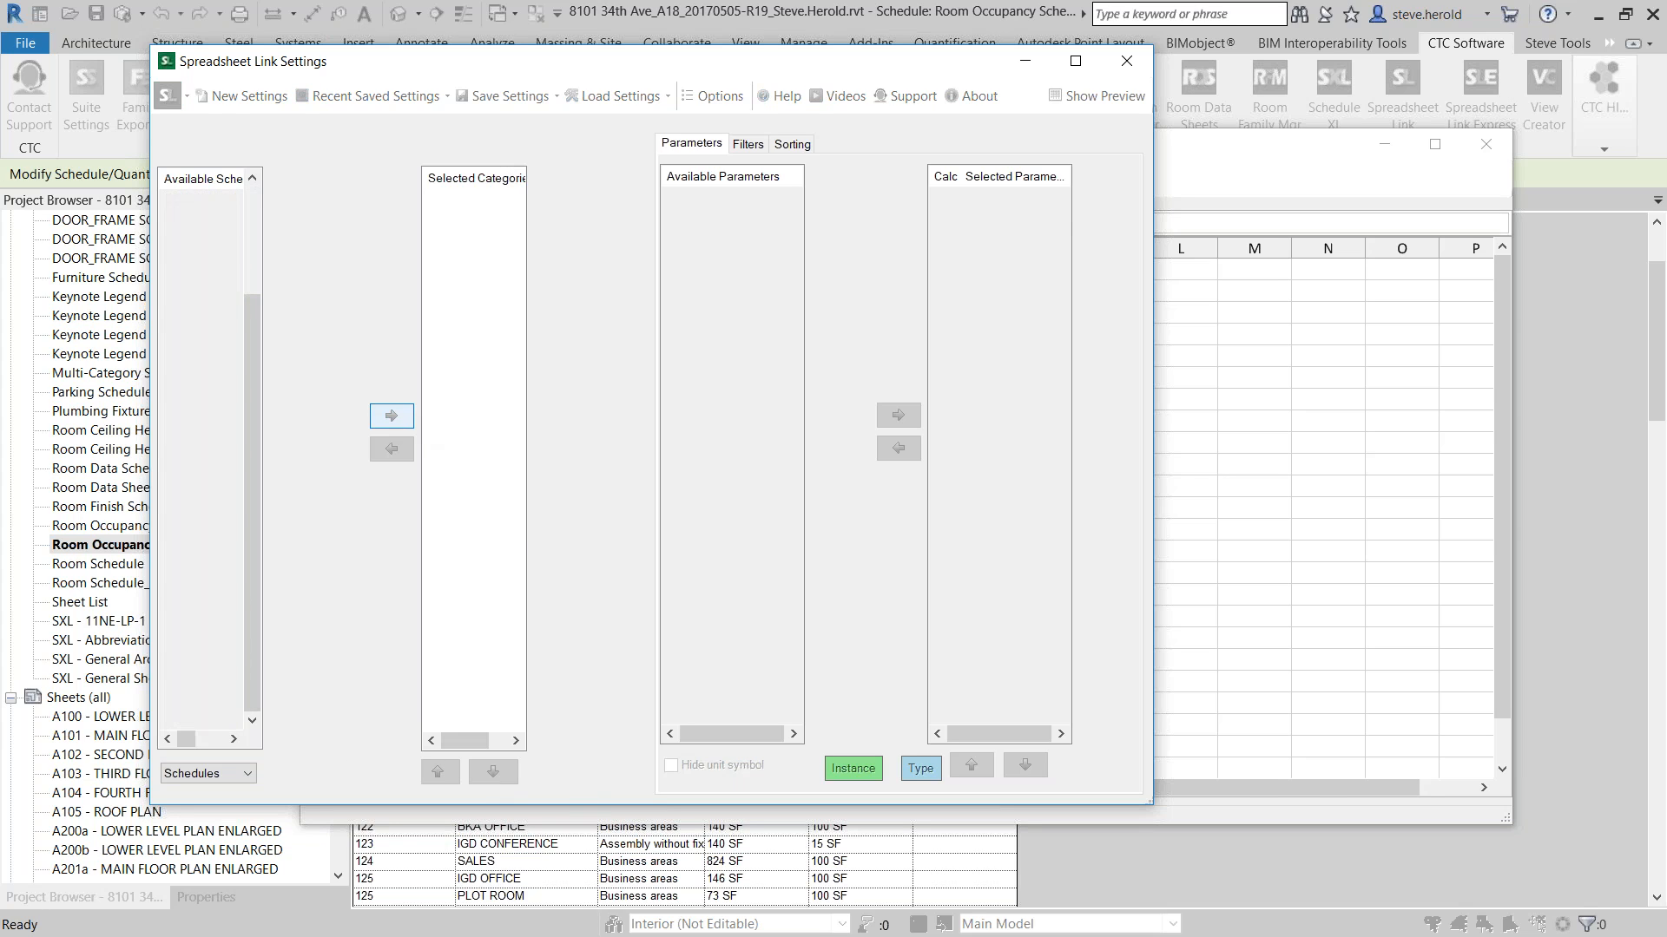
{"action": "left_click", "coordinate": [1285, 166]}
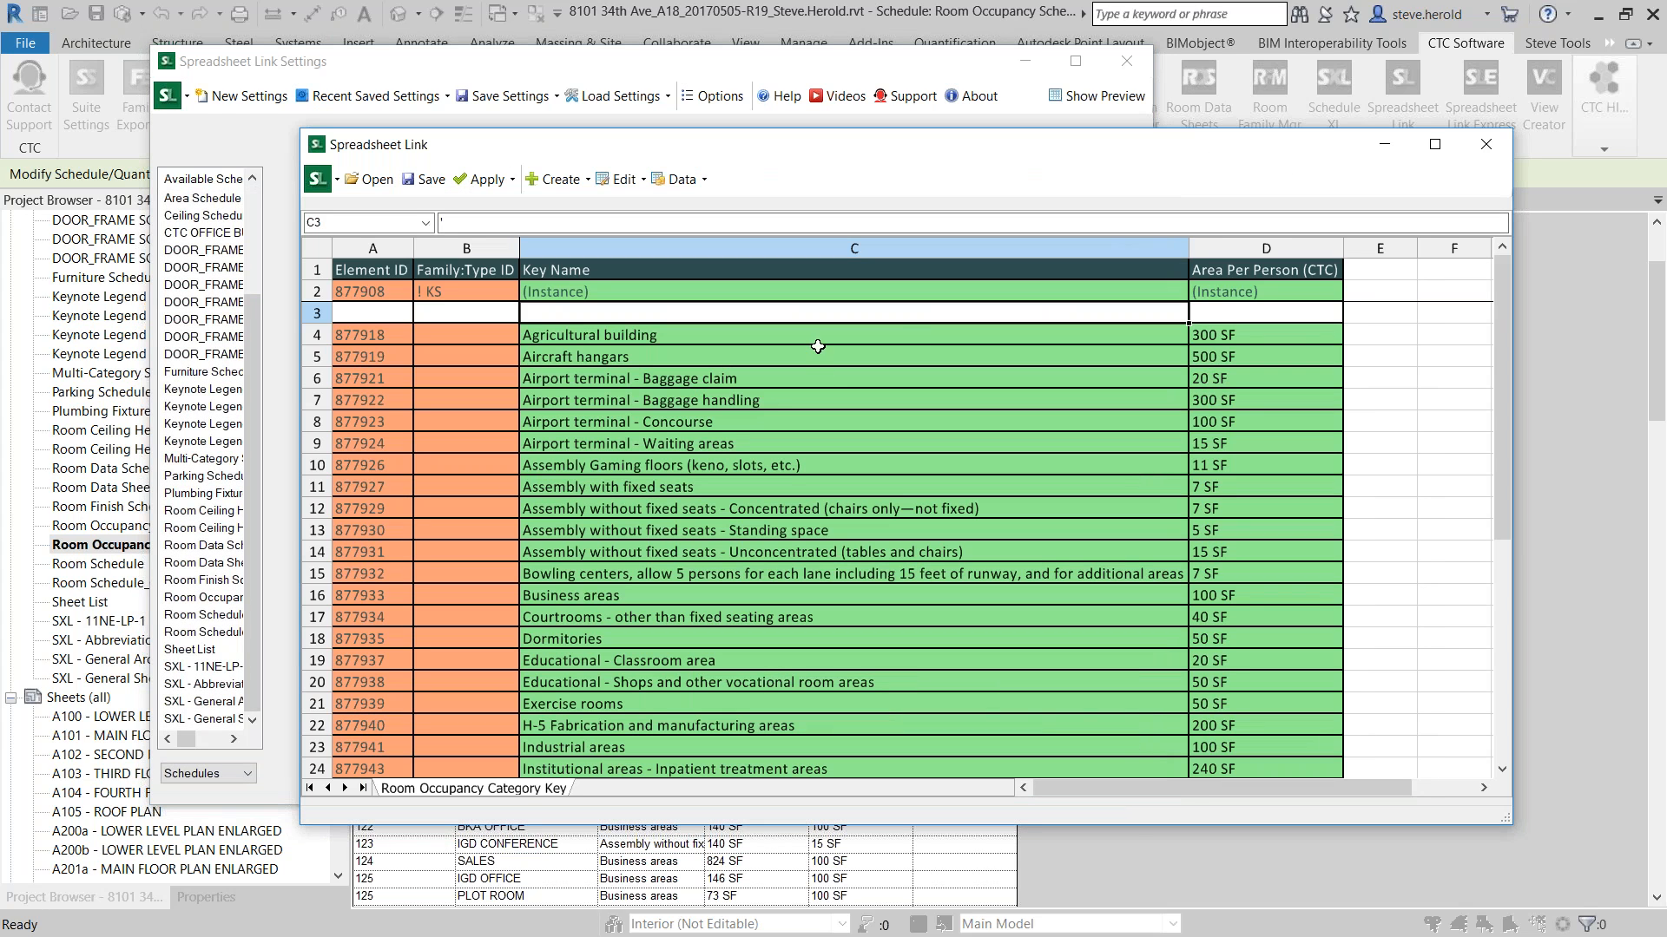
{"action": "scroll", "coordinate": [1288, 408], "scroll_direction": "down", "scroll_amount": 4}
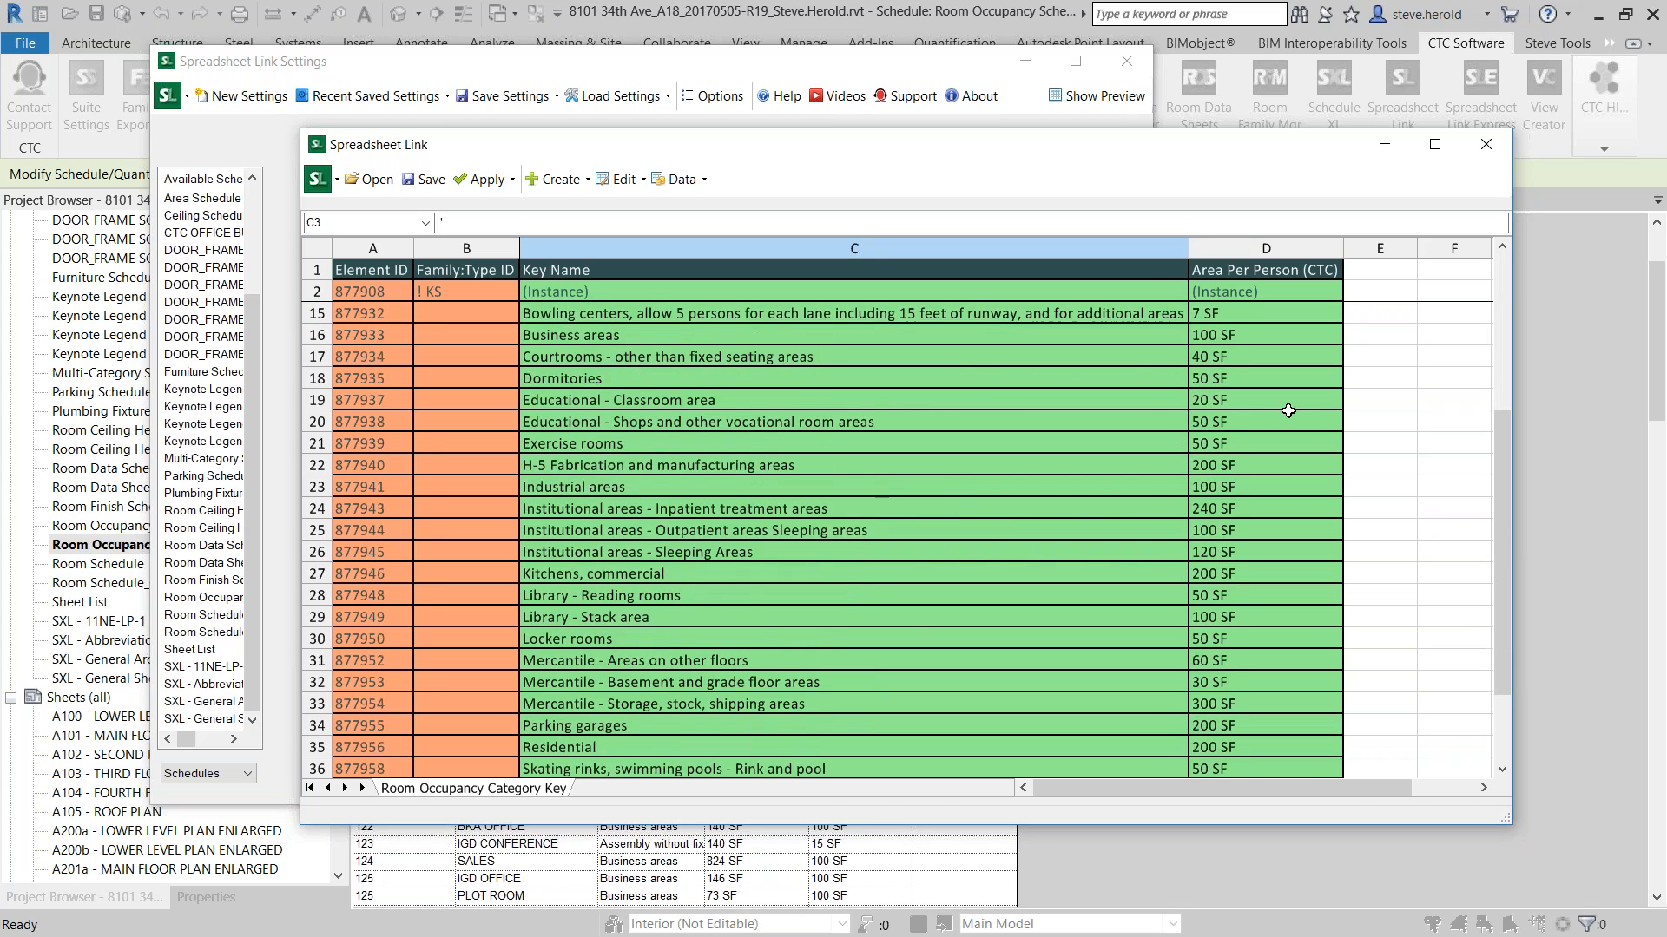
{"action": "scroll", "coordinate": [1269, 398], "scroll_direction": "up", "scroll_amount": 4}
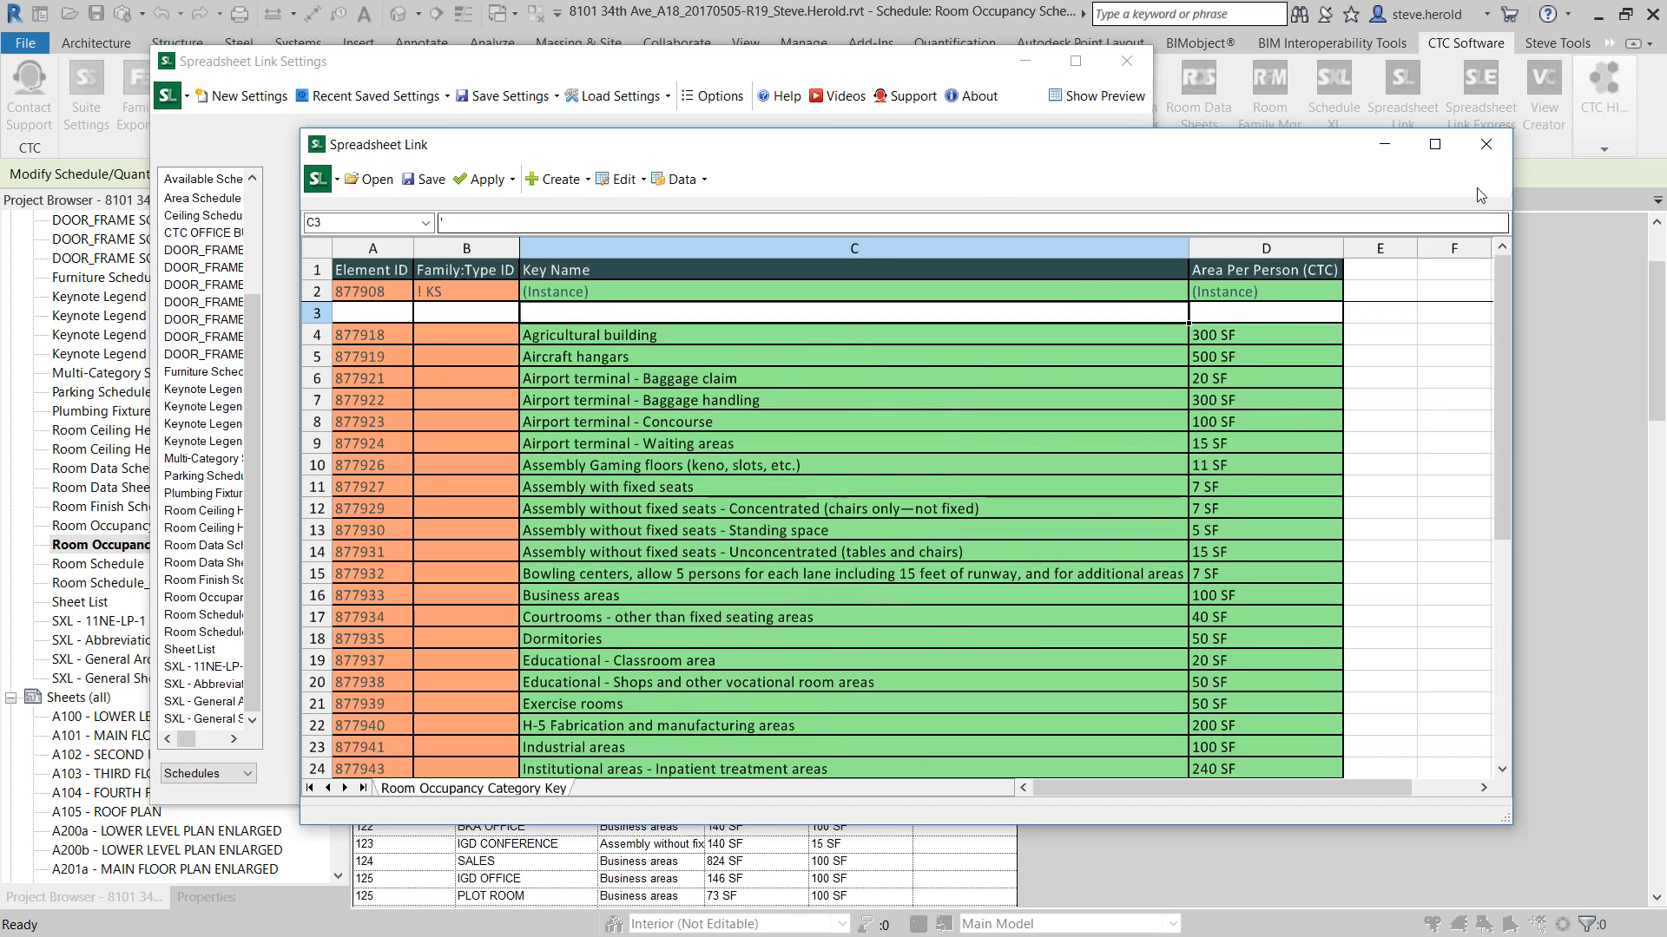
{"action": "left_click", "coordinate": [1483, 146]}
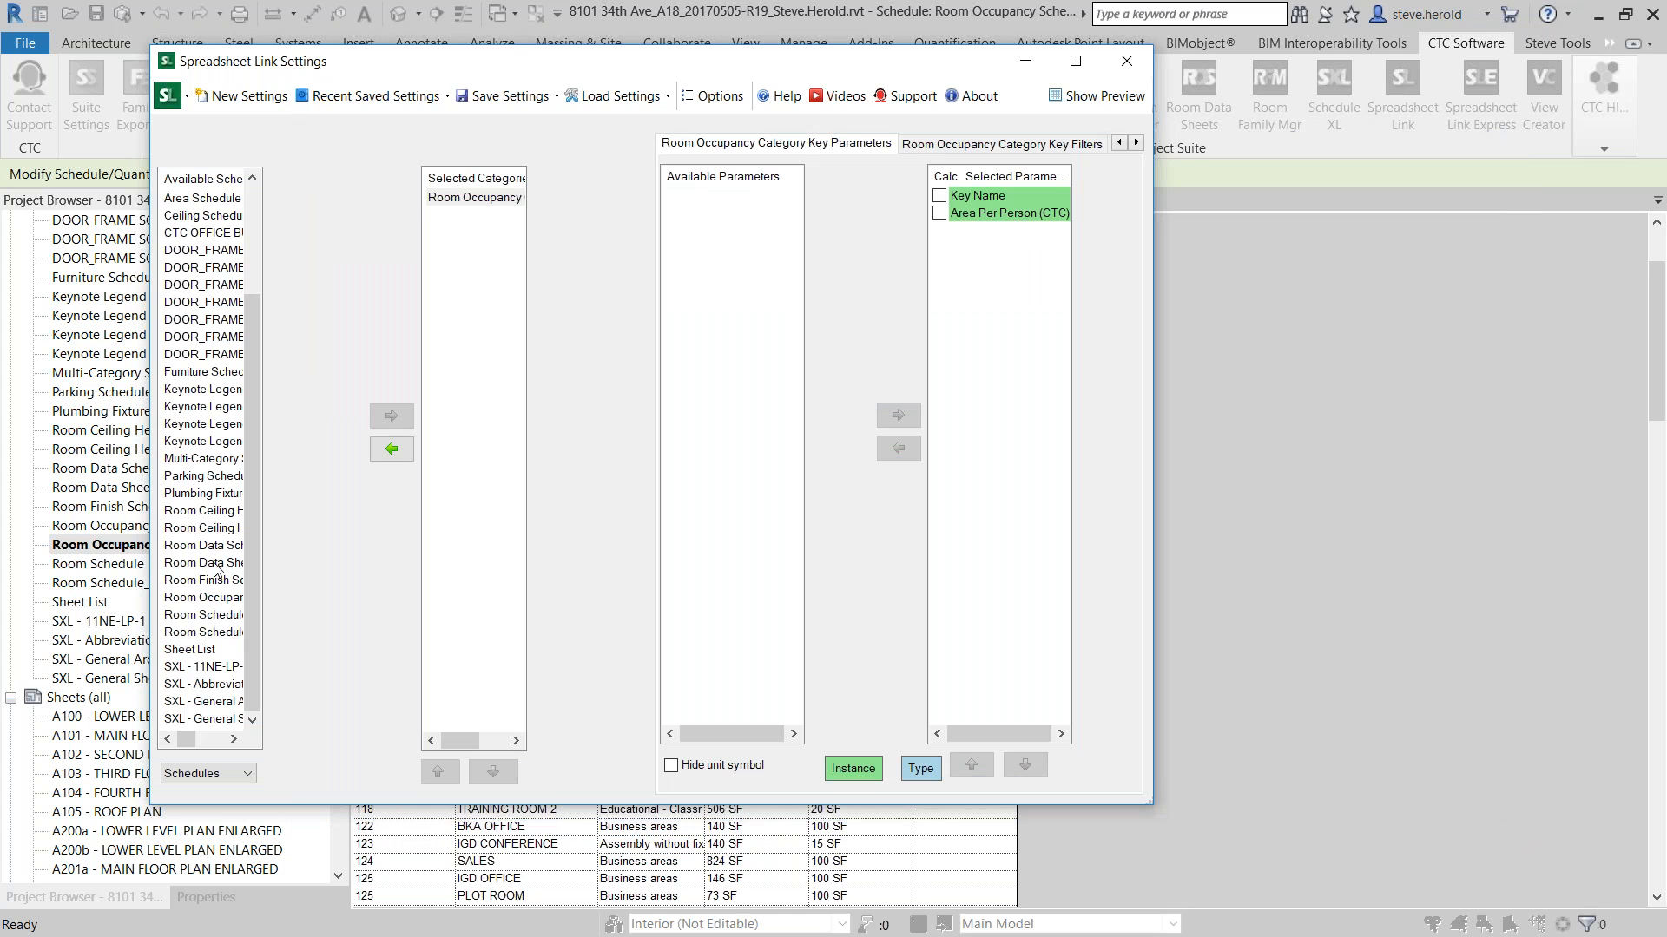
Add the Room Schedule to the selected schedules in Spreadsheet Link
{"action": "left_click", "coordinate": [201, 601]}
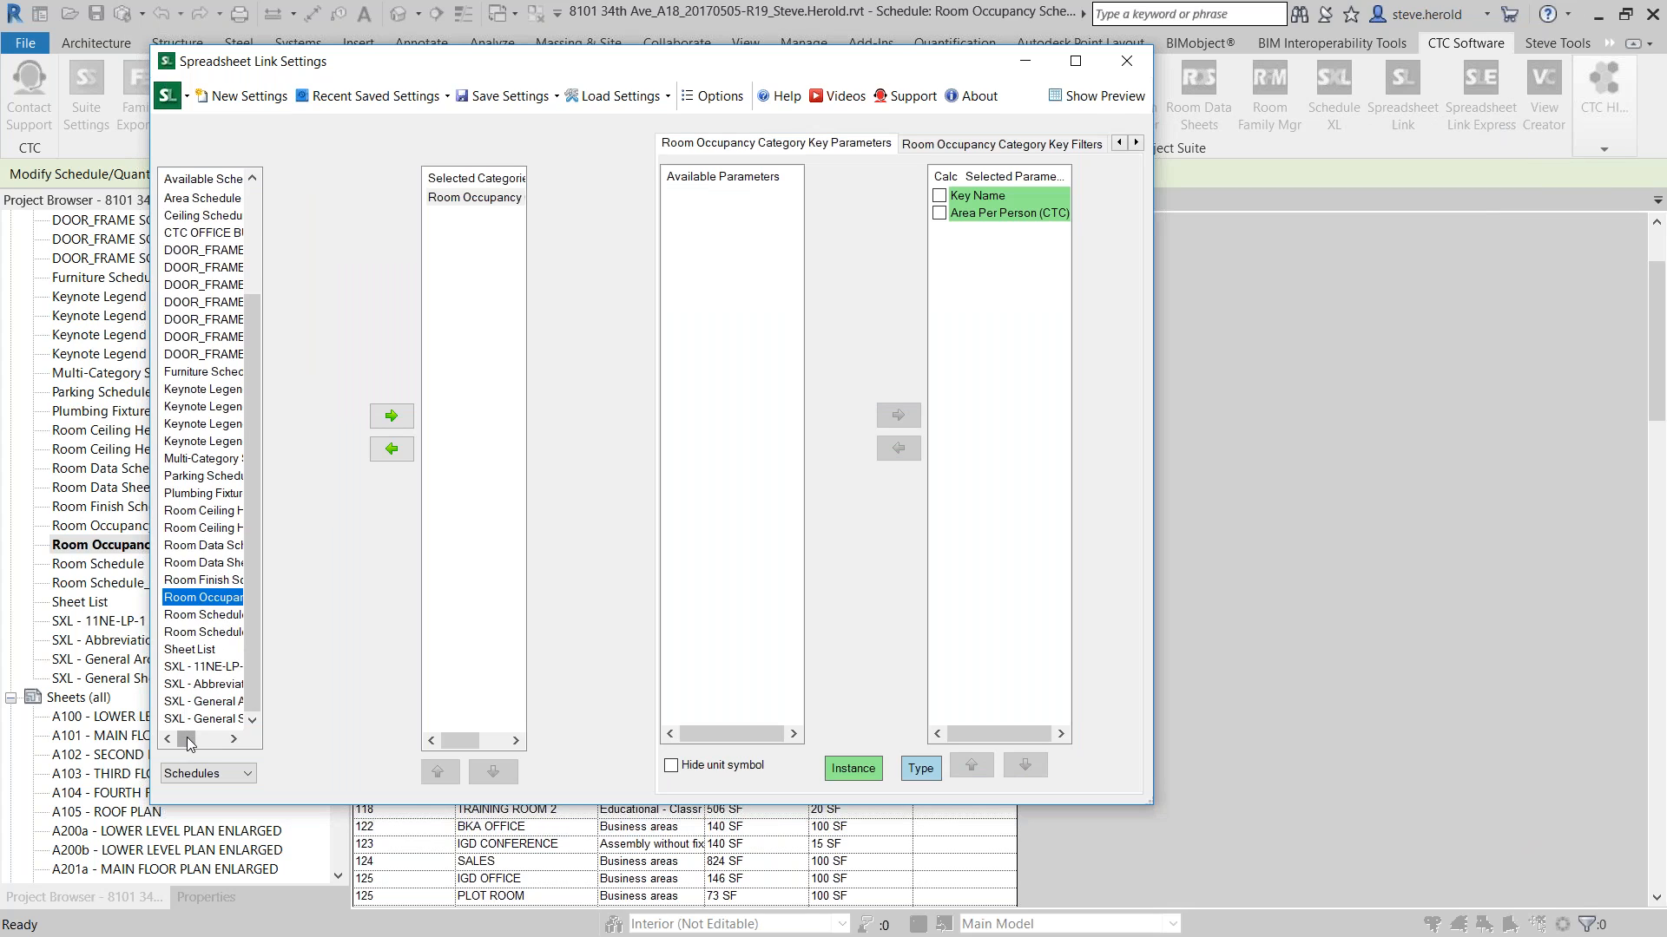
{"action": "left_click", "coordinate": [234, 740]}
{"action": "left_click", "coordinate": [233, 740]}
{"action": "left_click", "coordinate": [234, 739]}
{"action": "left_click", "coordinate": [233, 740]}
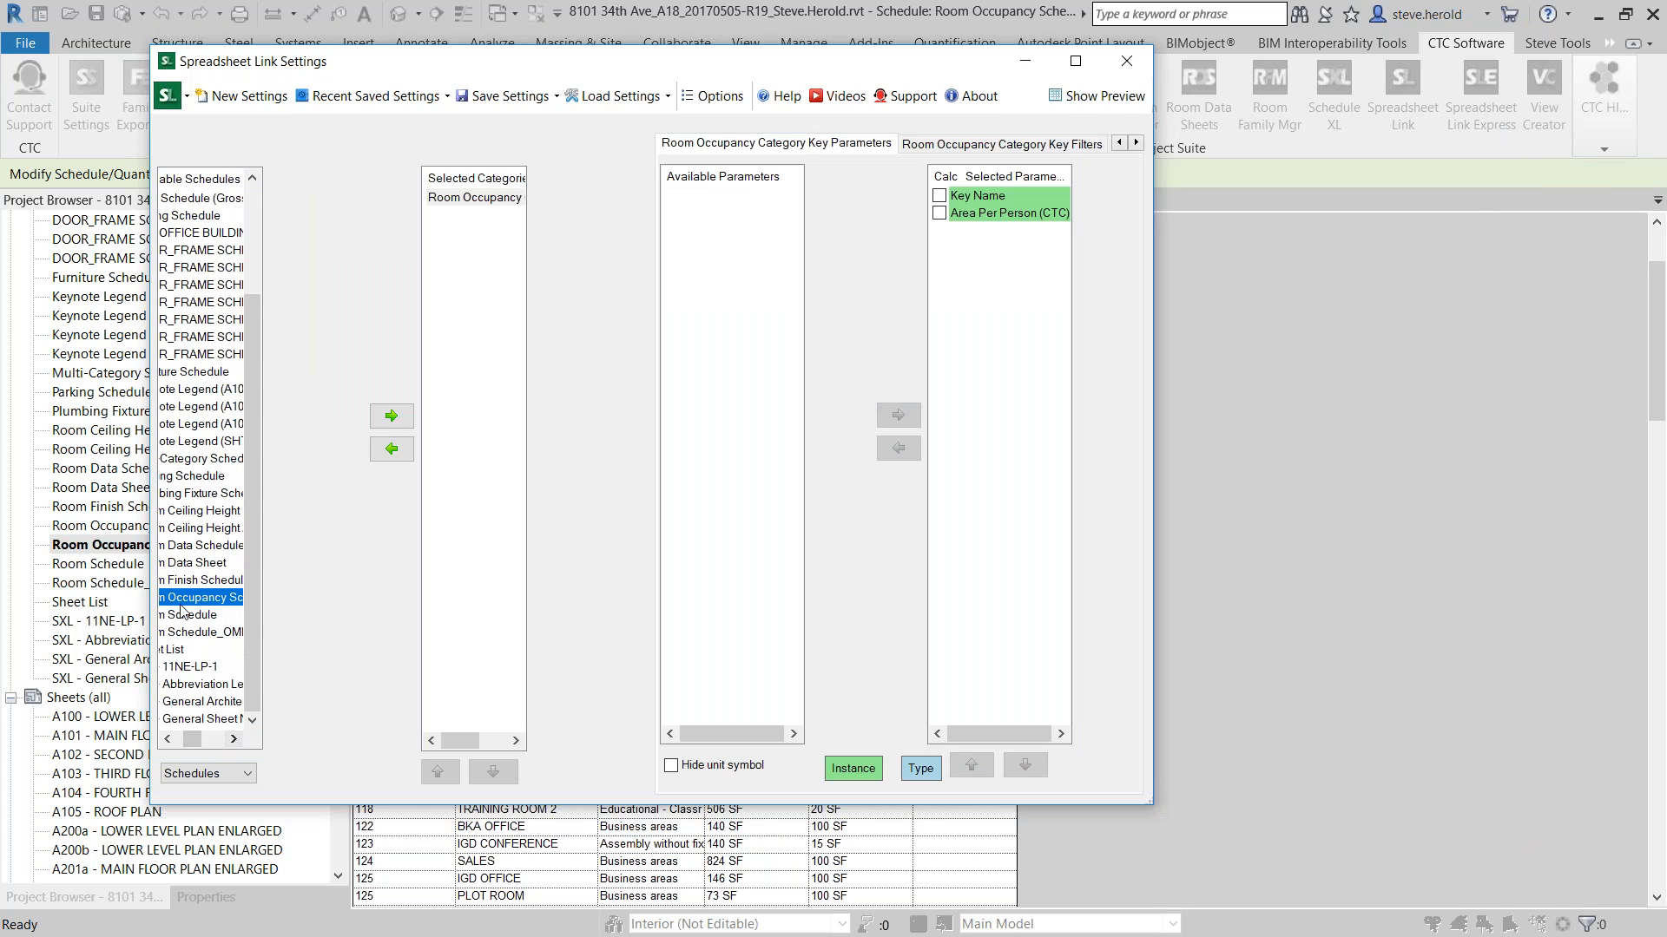
{"action": "left_click", "coordinate": [184, 613]}
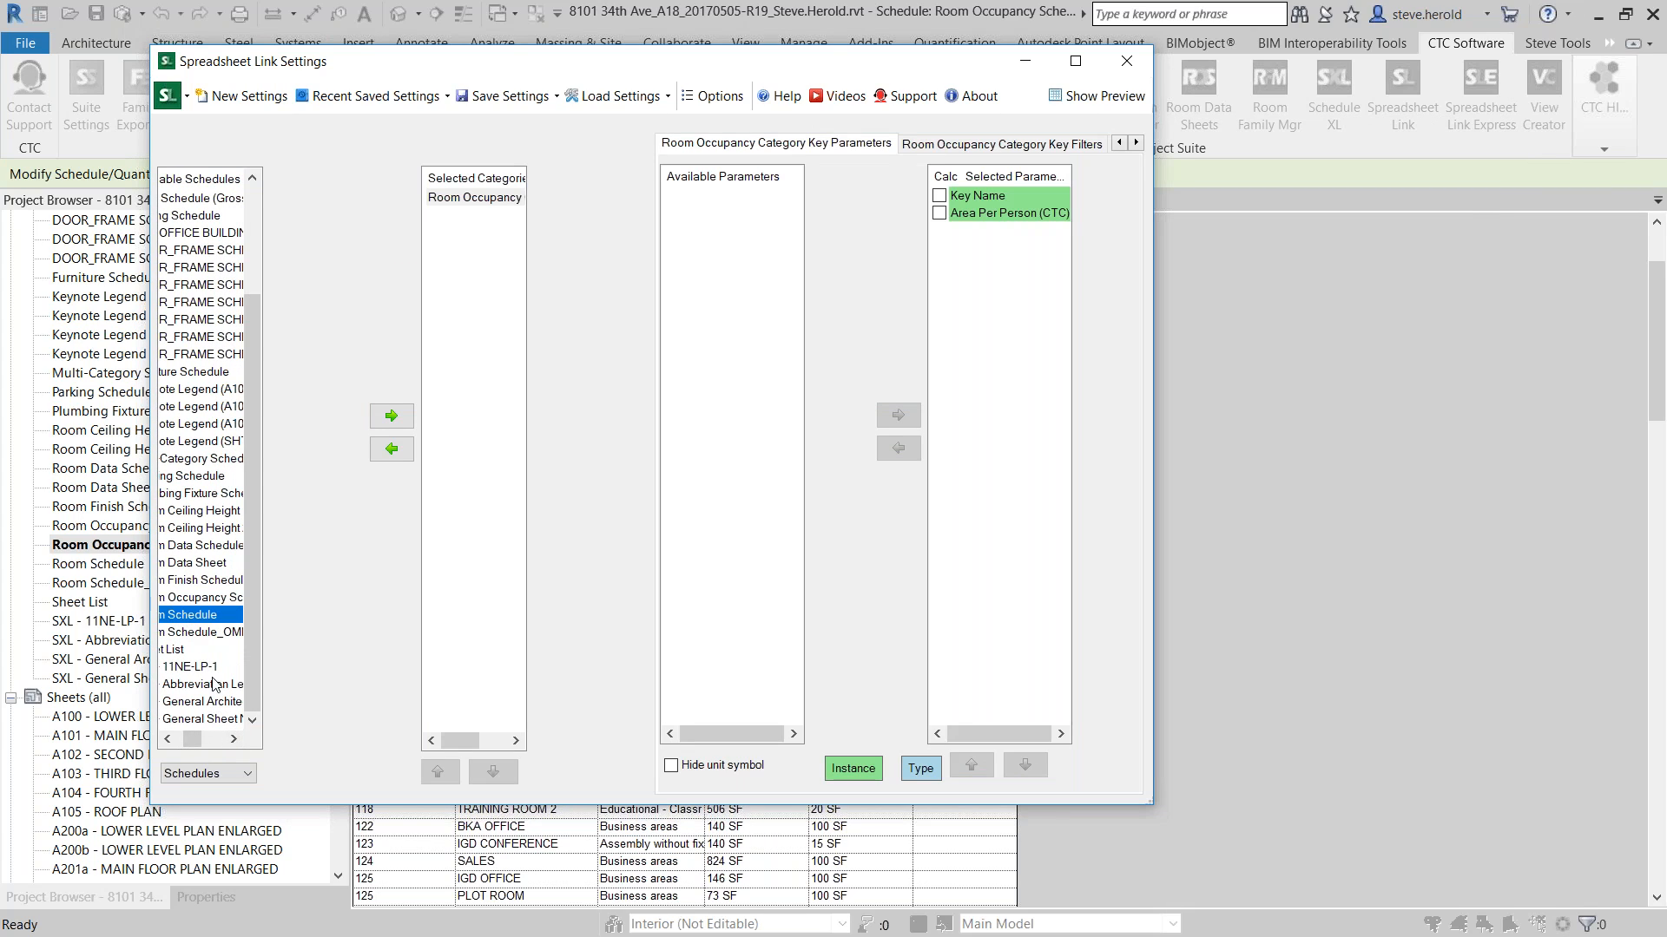
{"action": "left_click", "coordinate": [392, 415]}
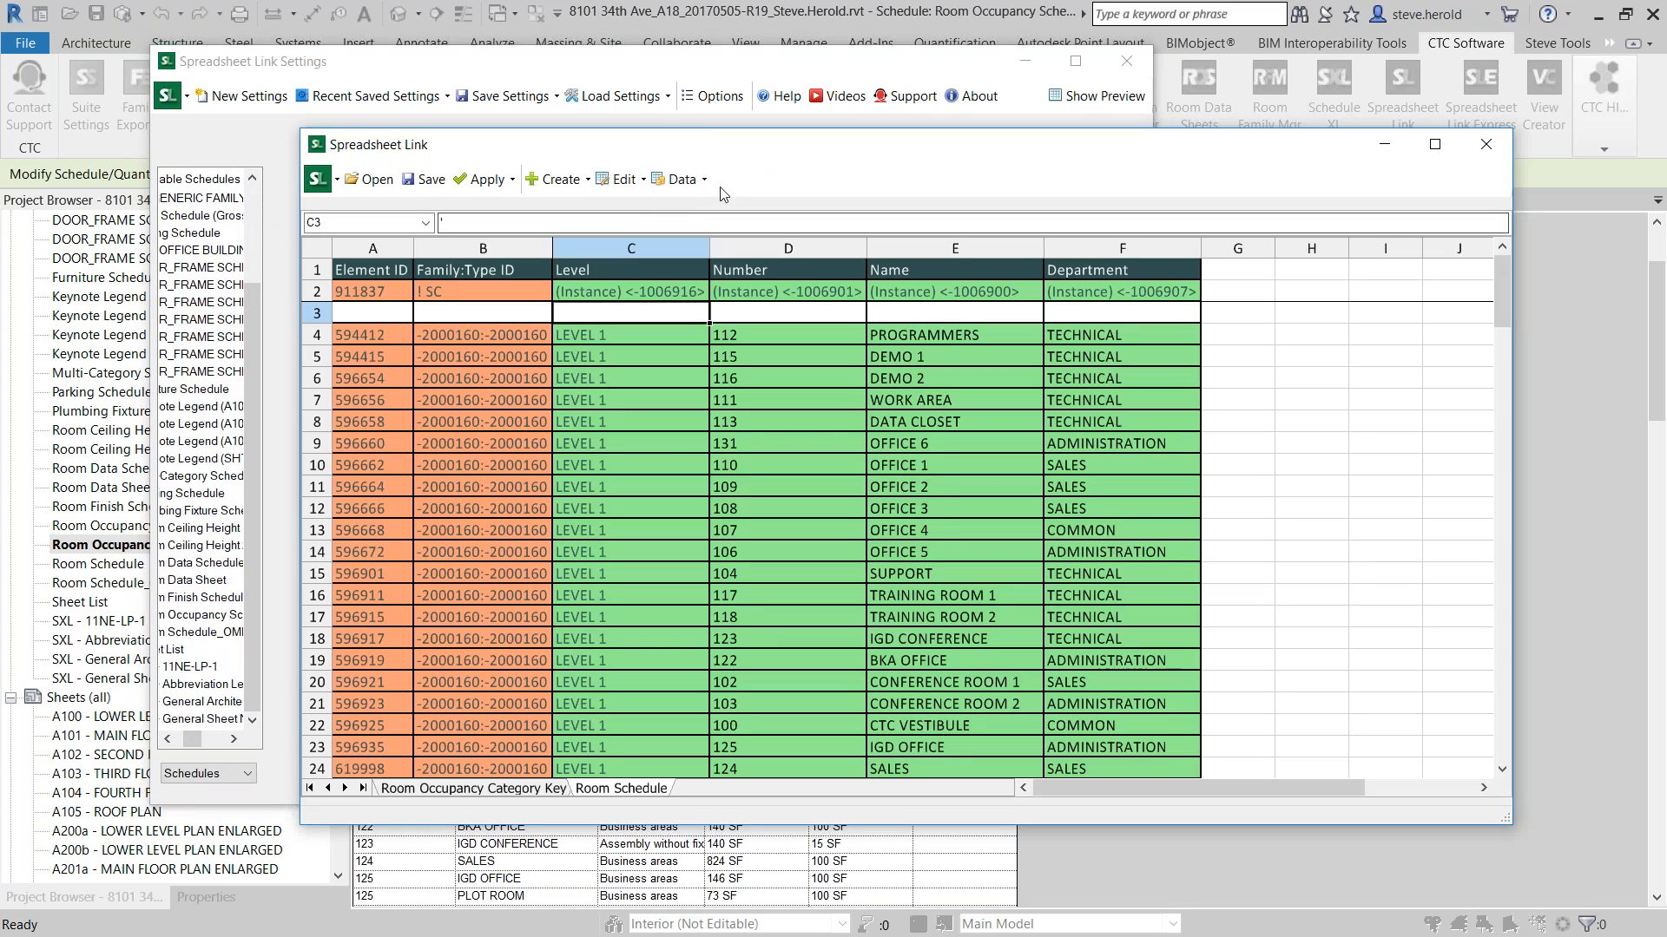
{"action": "left_click", "coordinate": [621, 179]}
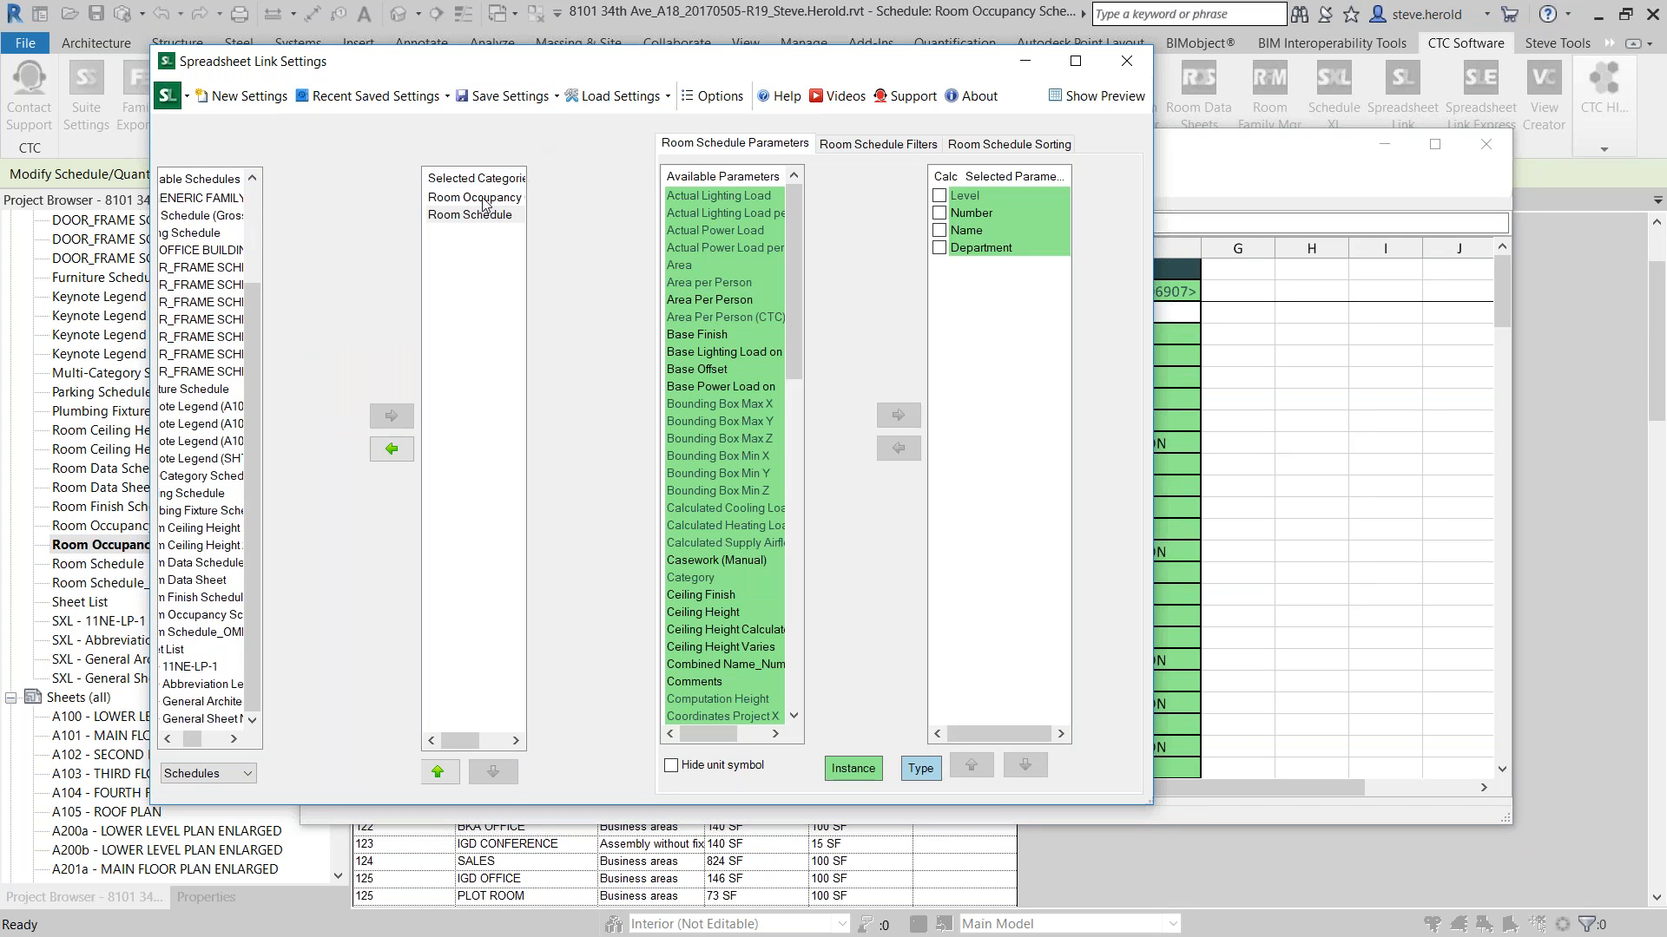
Remove the Room Occupancy Category Key and the Room Schedule from the selected schedules
{"action": "left_click", "coordinate": [438, 199]}
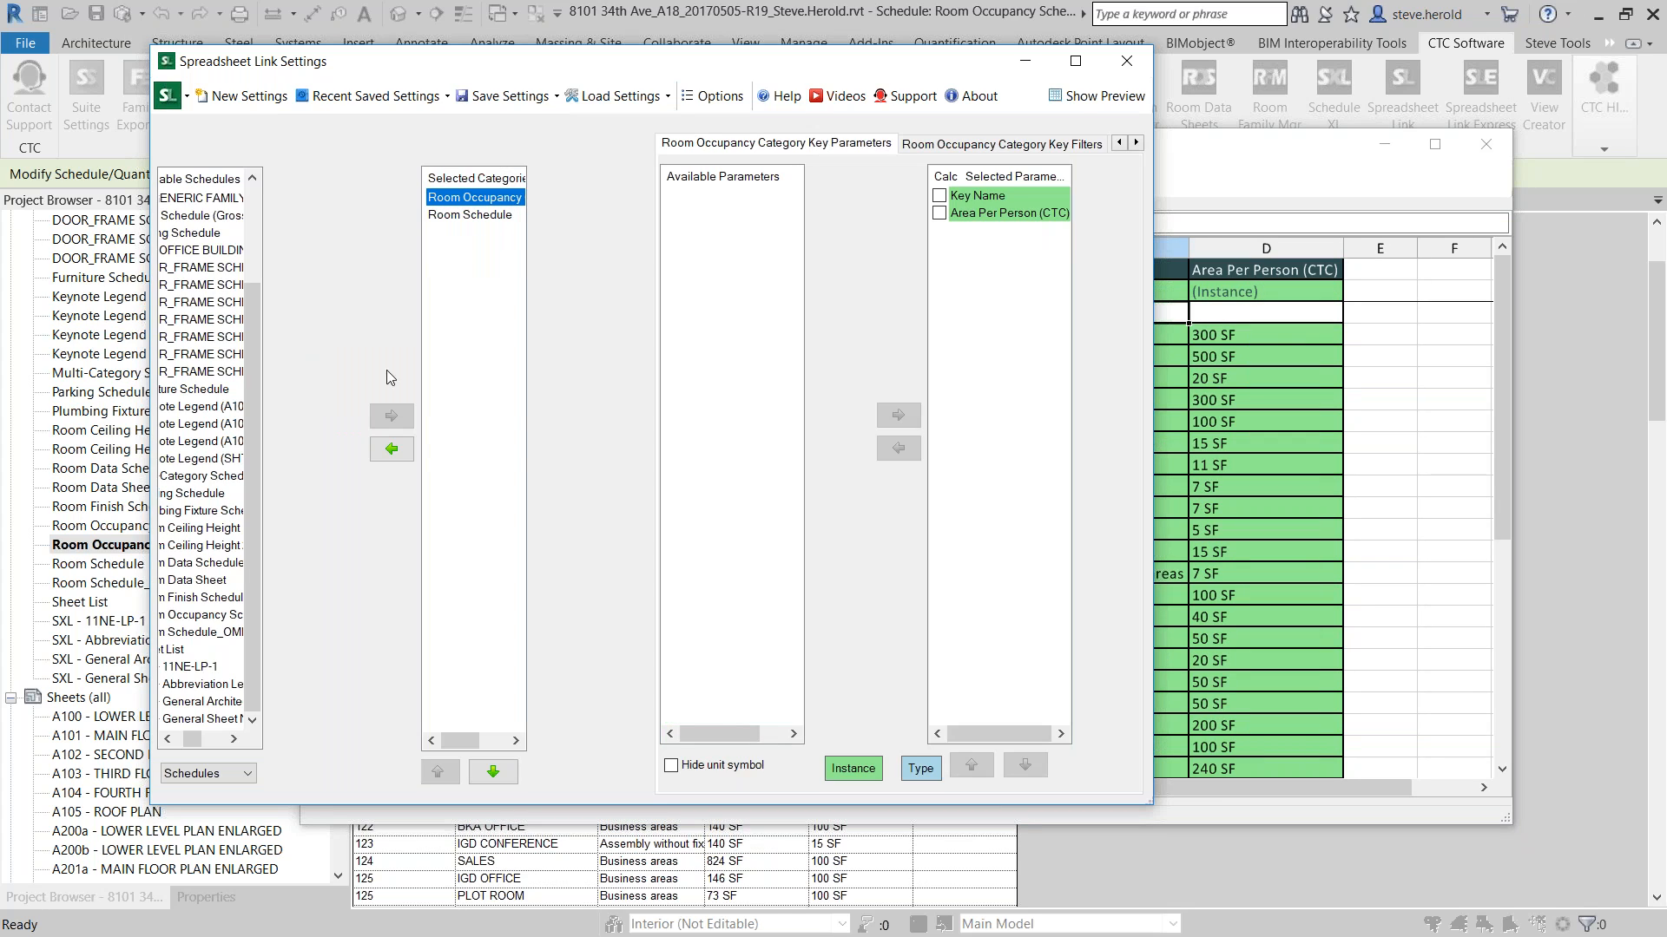
{"action": "left_click", "coordinate": [392, 449]}
{"action": "left_click", "coordinate": [474, 202]}
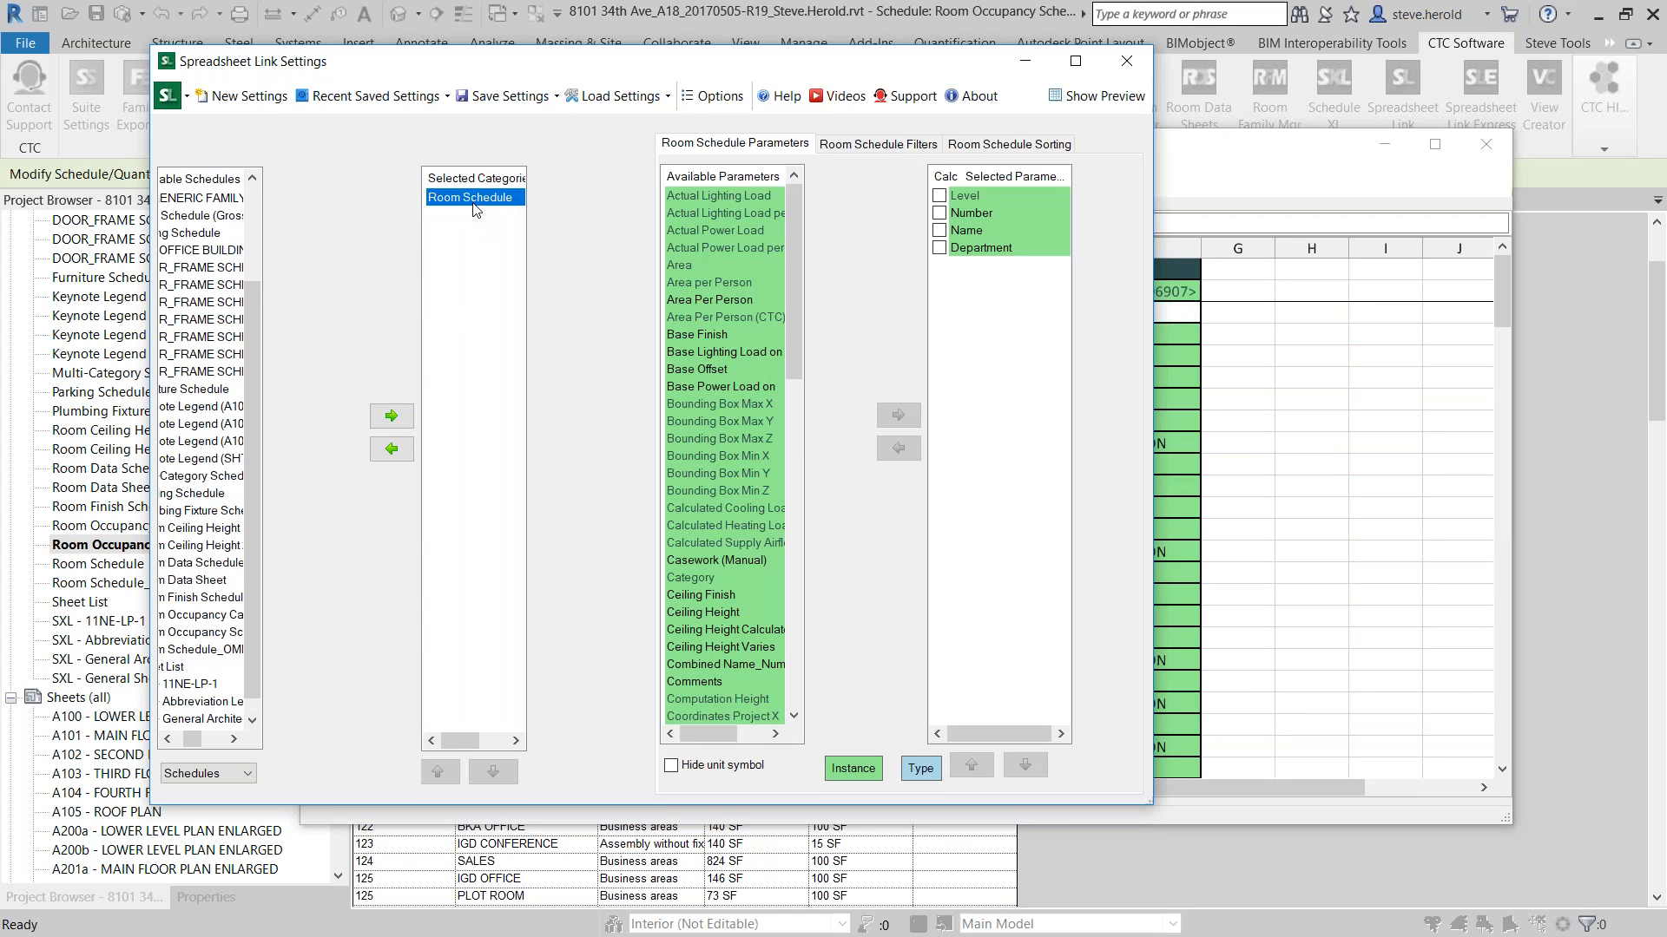
{"action": "left_click", "coordinate": [391, 449]}
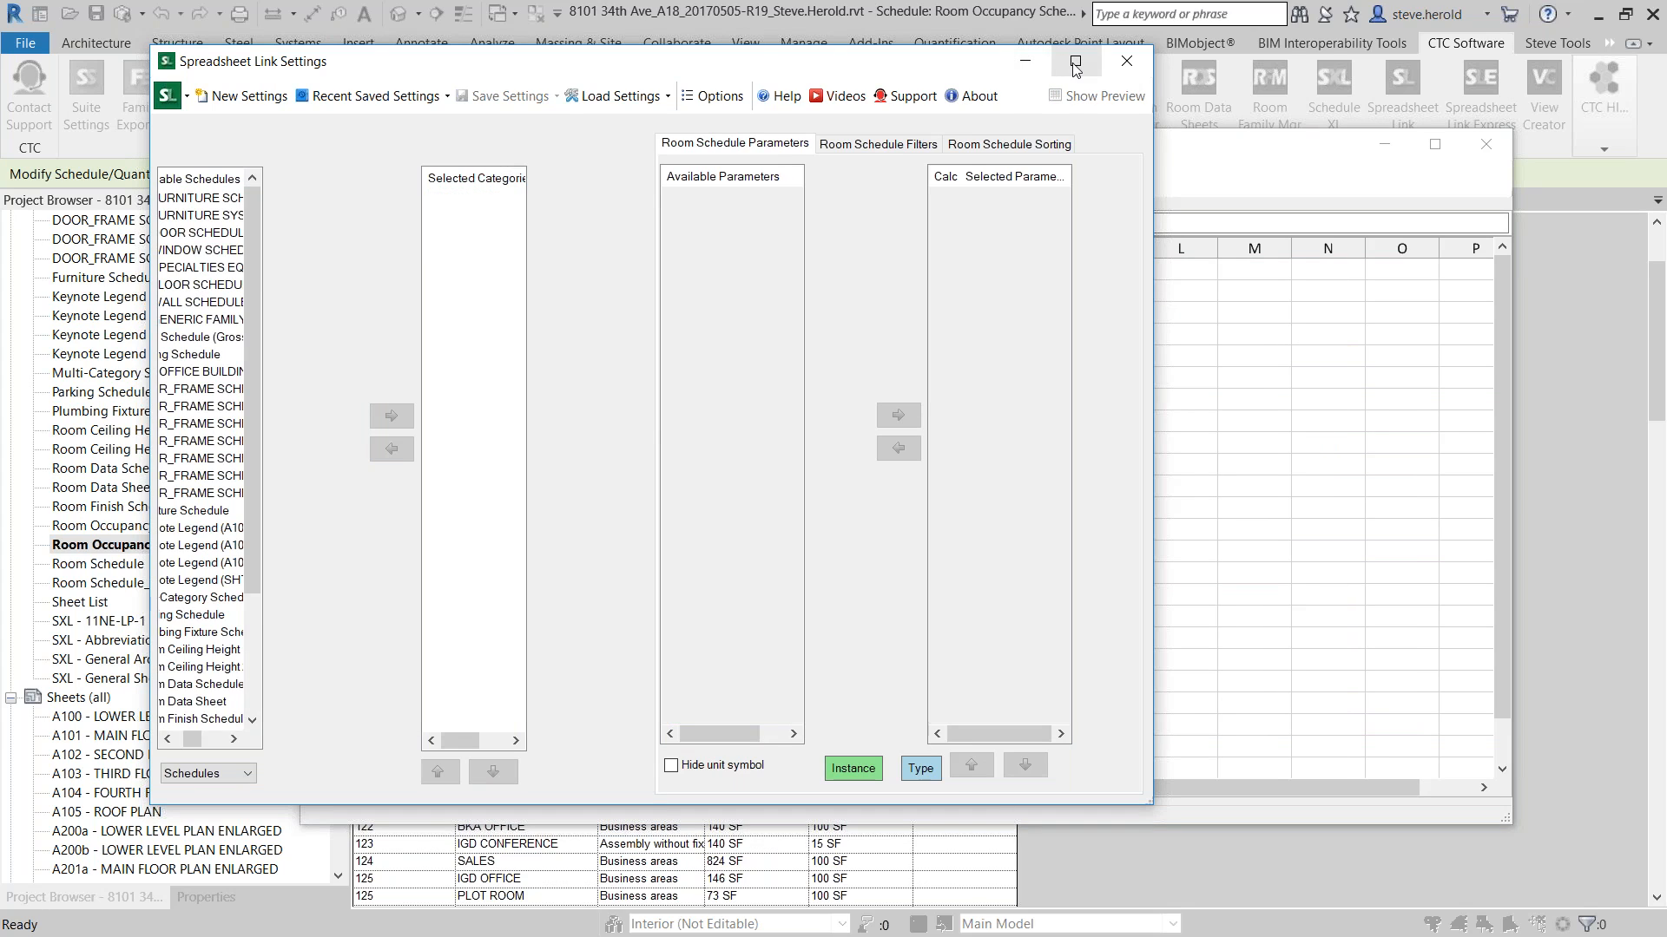
Enlarge the settings window to show full schedule names and add the Room Occupancy Schedule to the selected schedules
{"action": "left_click", "coordinate": [1076, 61]}
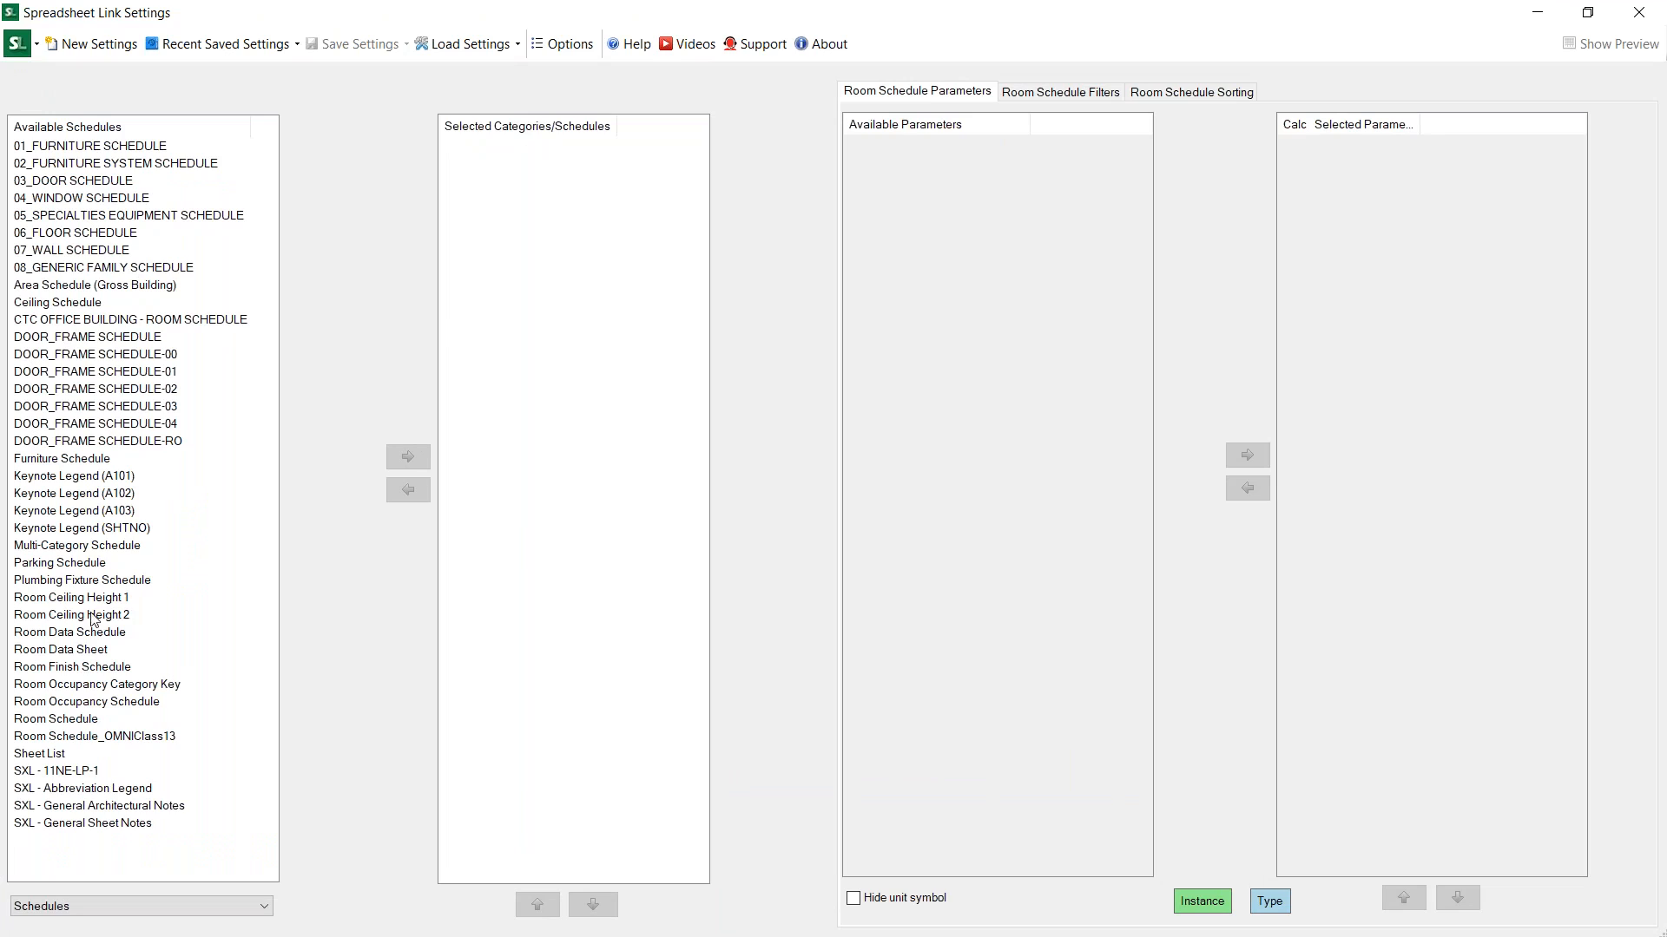
{"action": "left_click", "coordinate": [93, 704]}
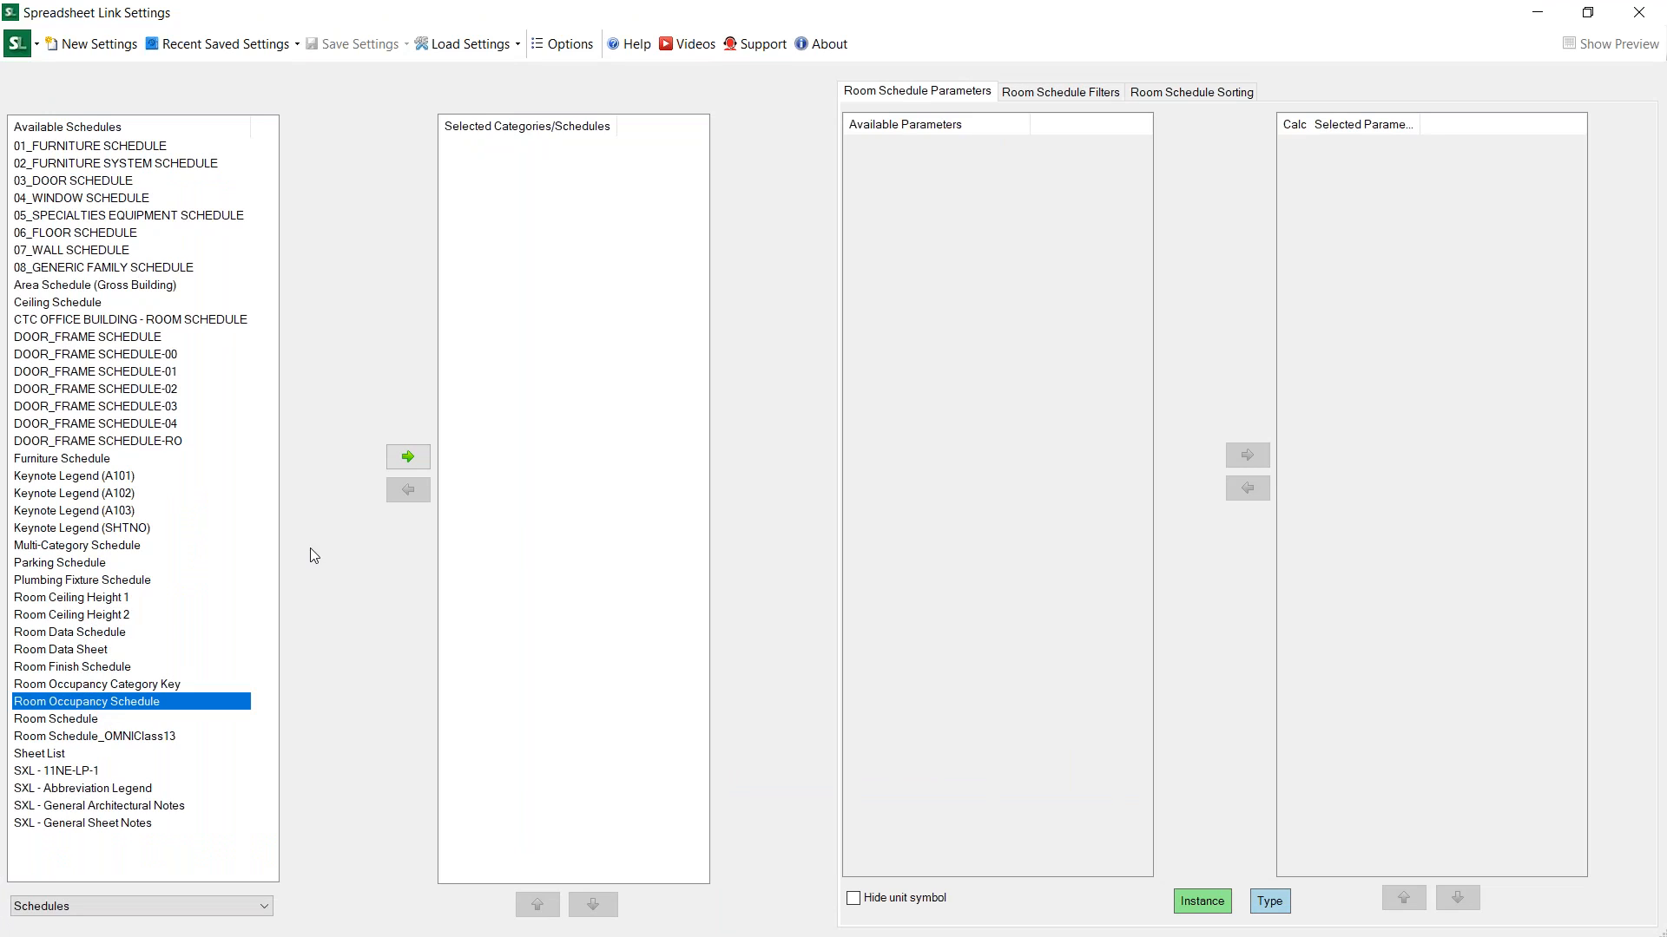
{"action": "left_click", "coordinate": [424, 459]}
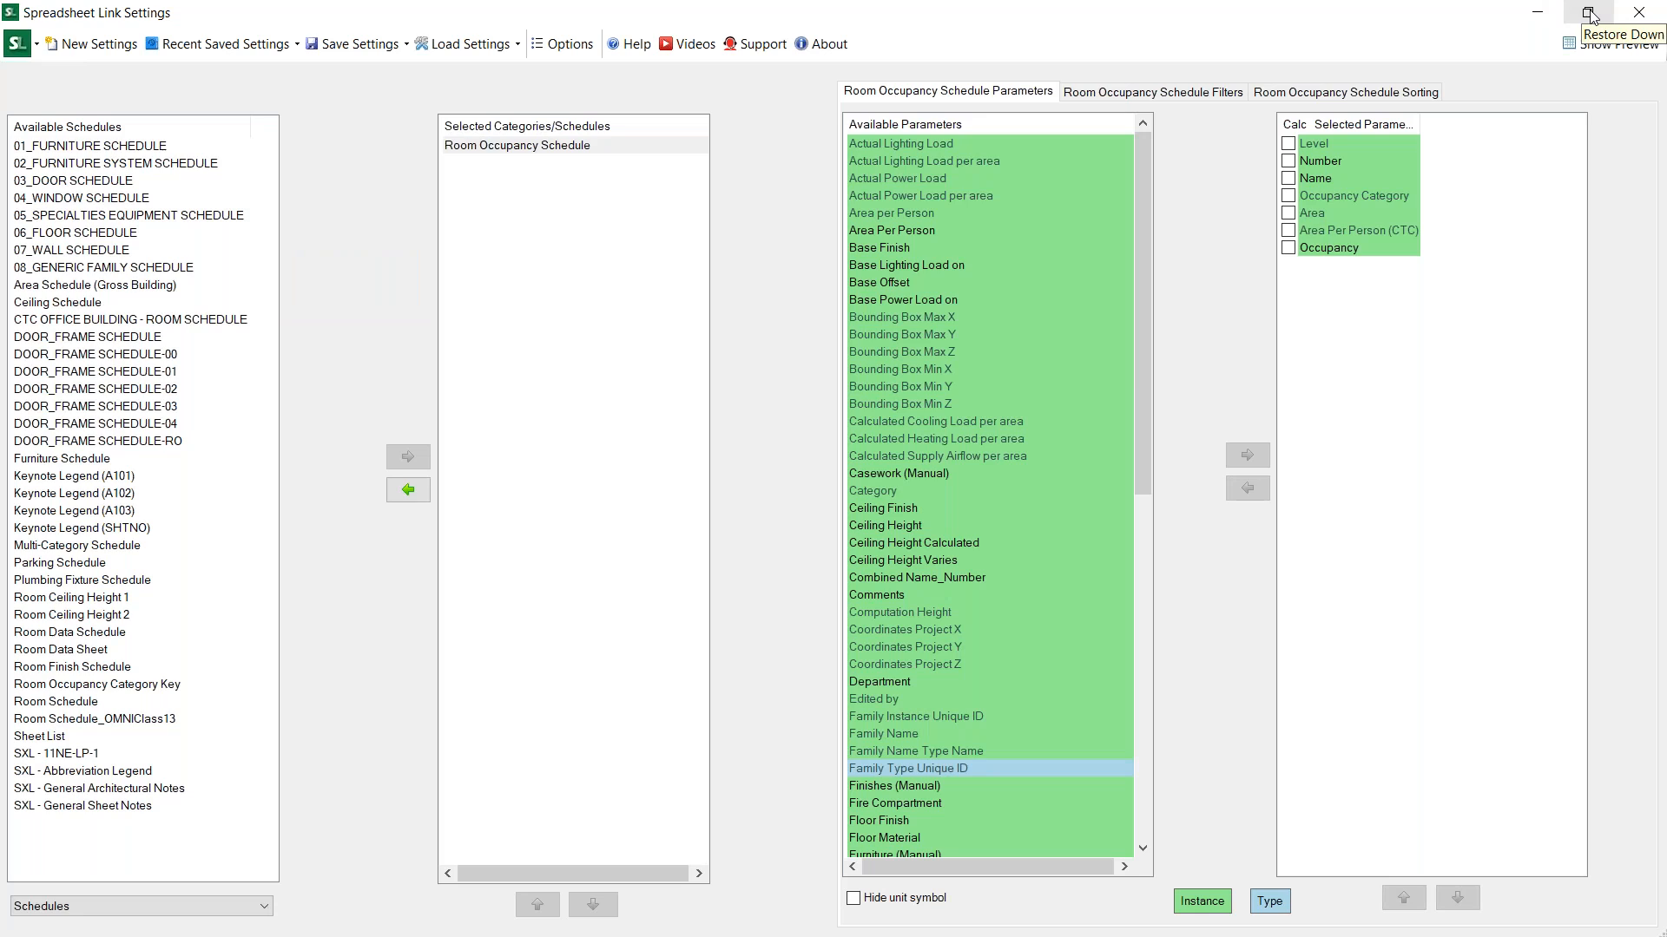
Bring the Room Occupancy Schedule spreadsheet forward and widen its window with the columns from Occupancy Category through Occupancy in view
{"action": "left_click", "coordinate": [1589, 14]}
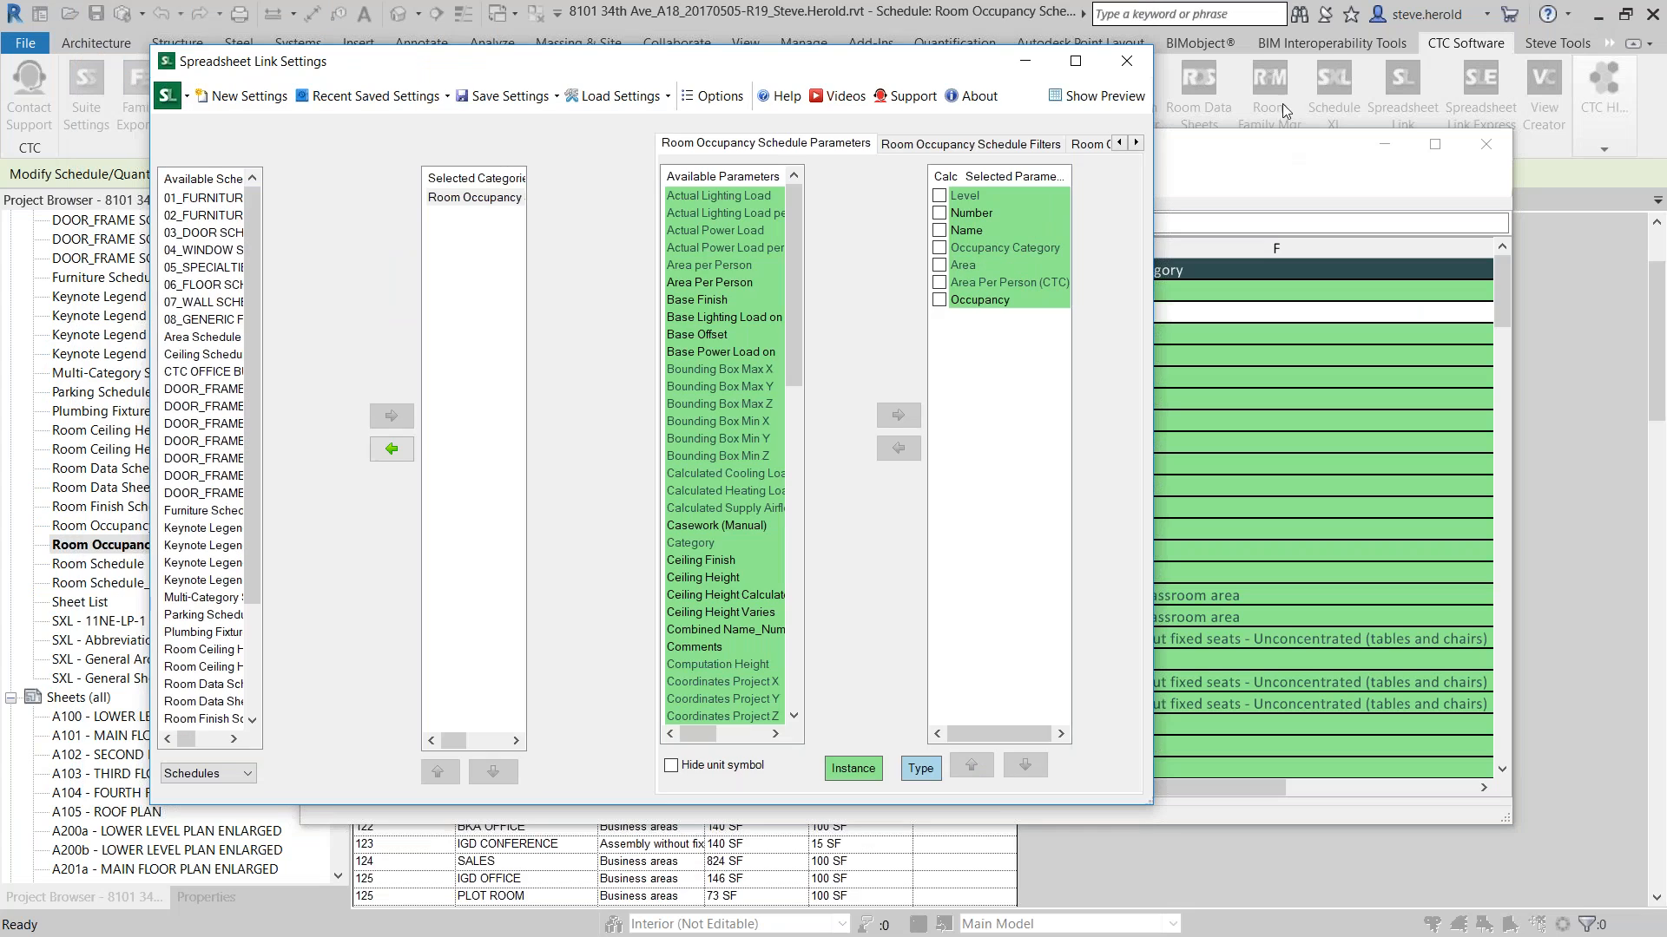
{"action": "left_click", "coordinate": [1281, 152]}
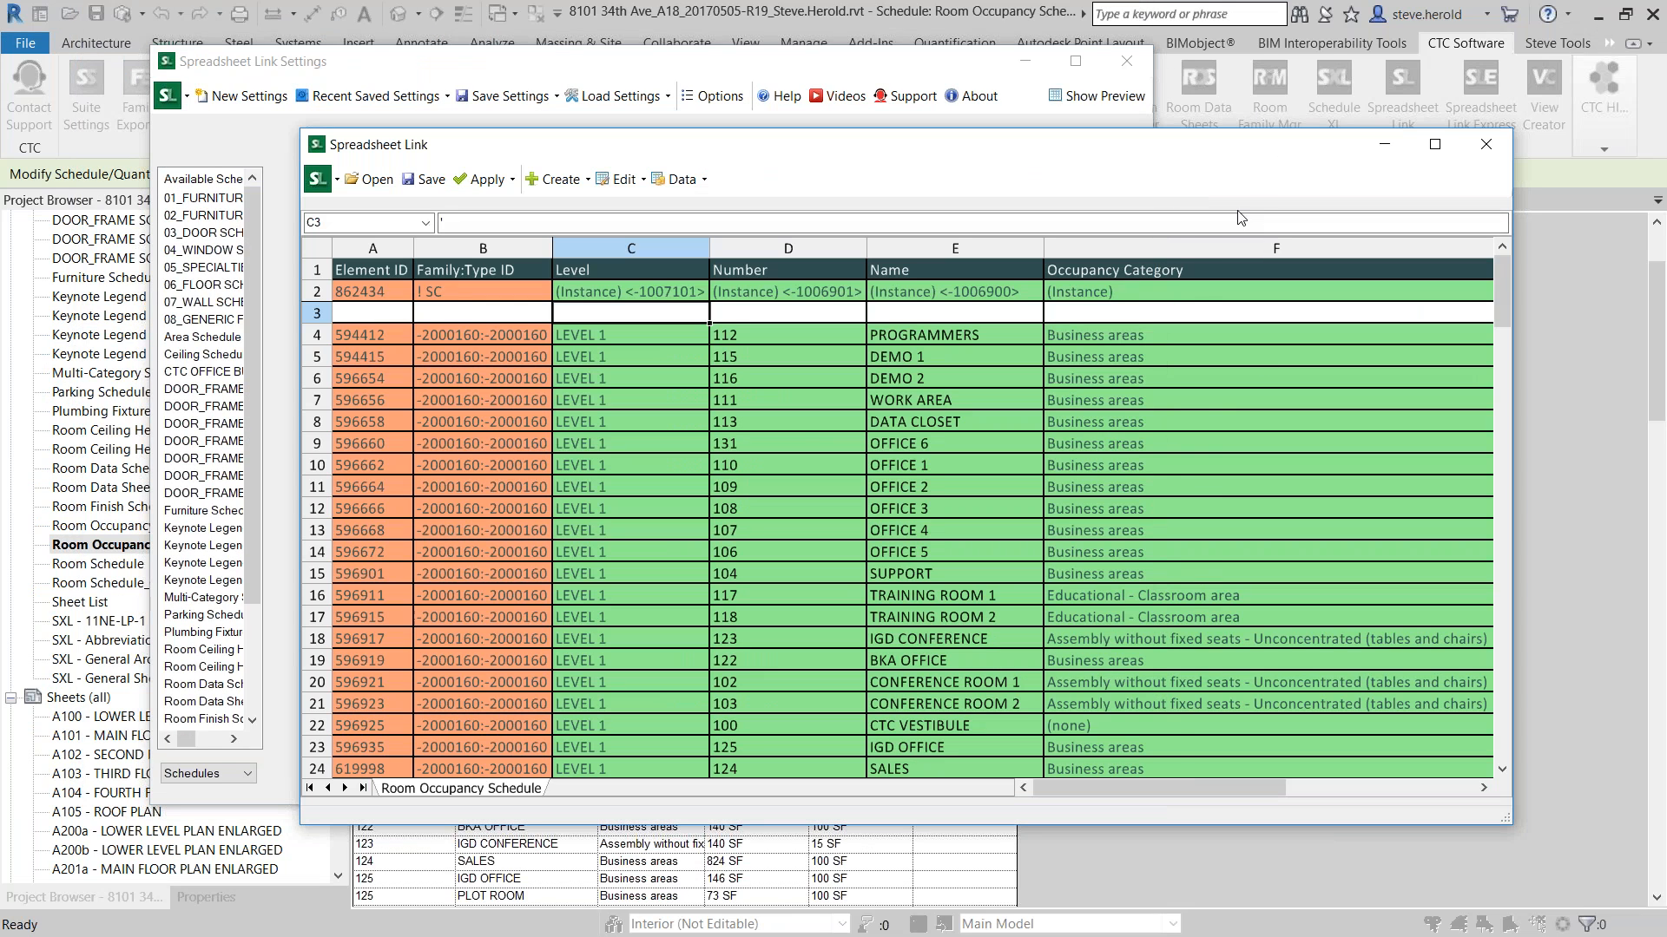
{"action": "left_click_drag", "start_coordinate": [1213, 780], "coordinate": [1378, 755]}
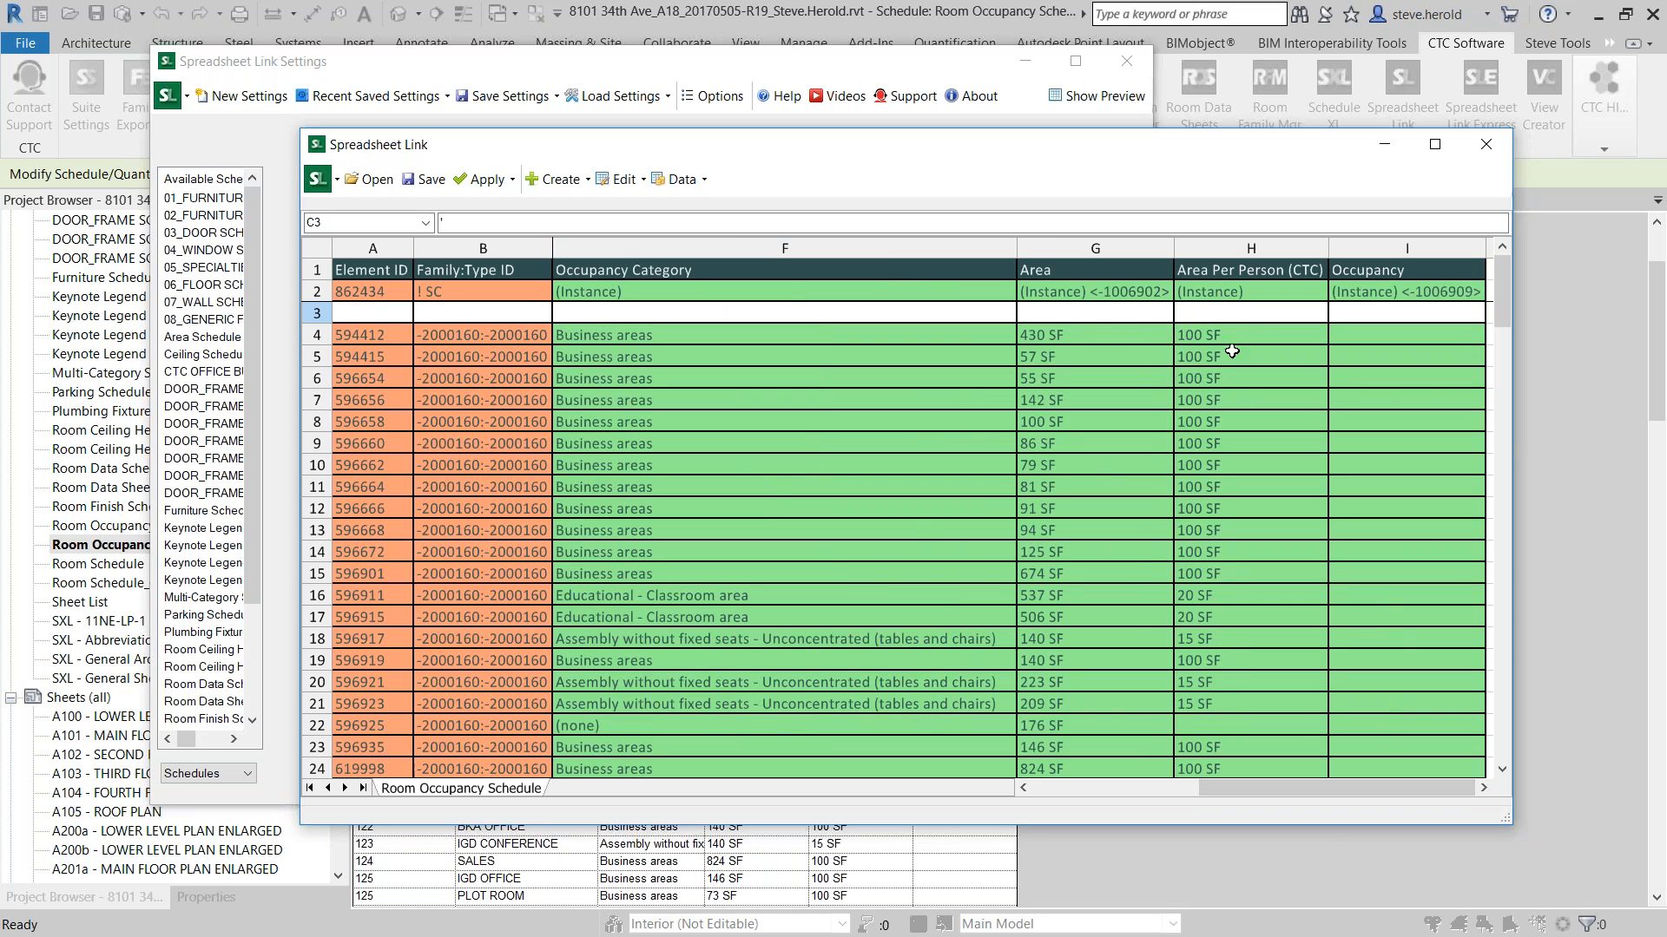
{"action": "left_click_drag", "start_coordinate": [1173, 167], "coordinate": [1071, 160]}
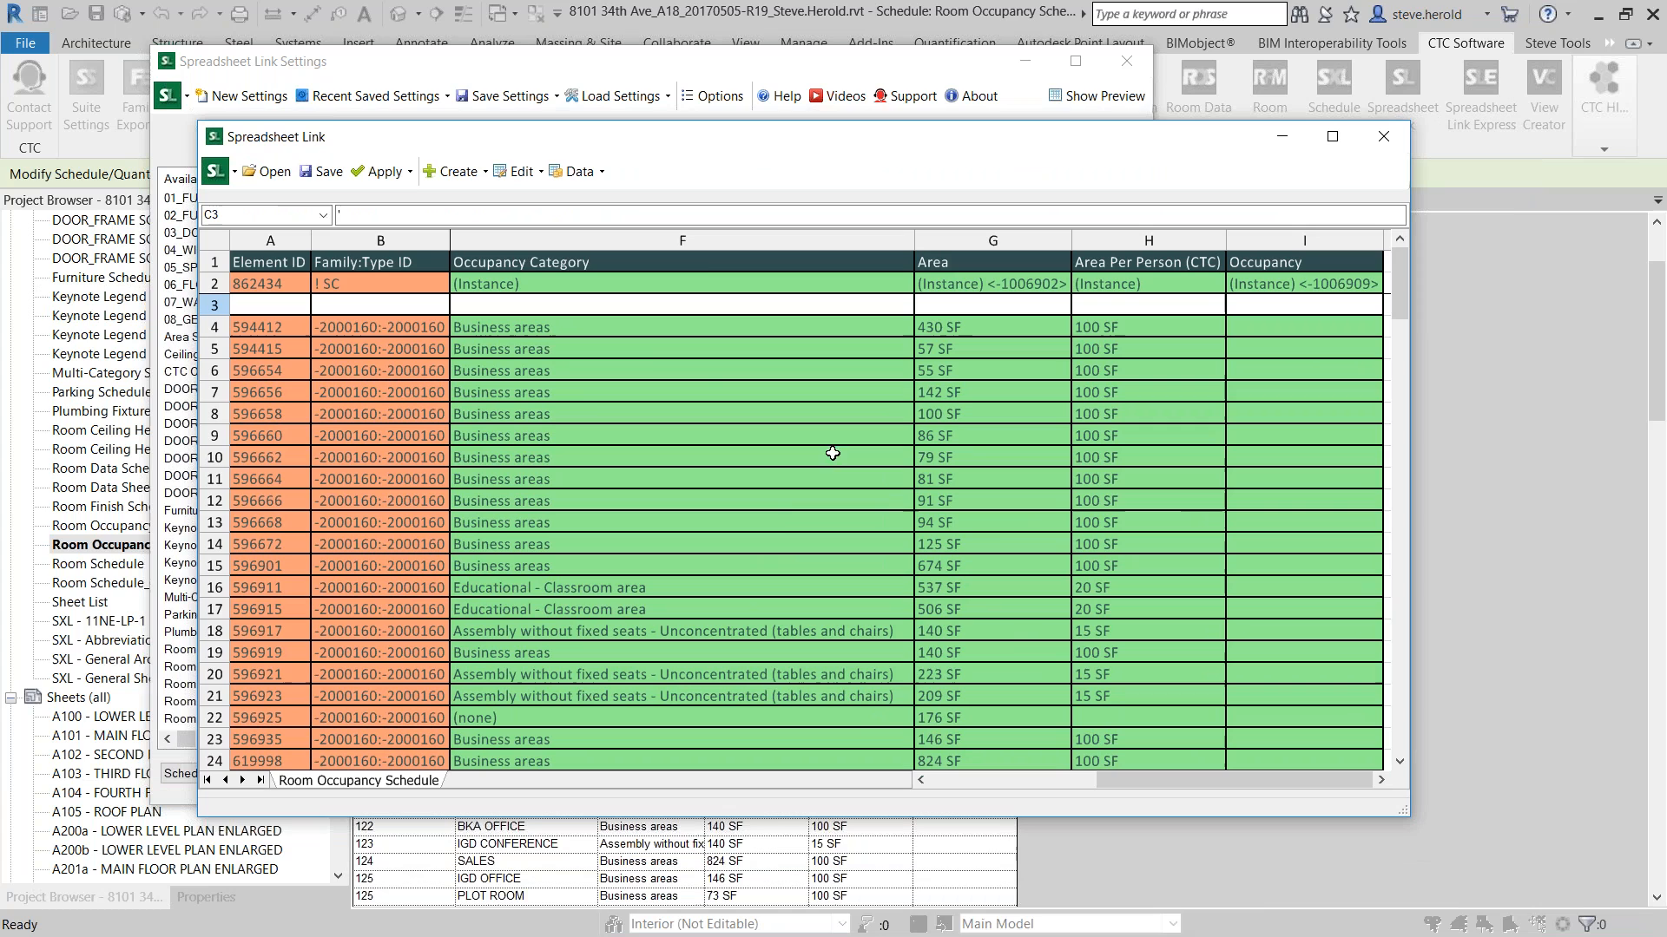
{"action": "left_click_drag", "start_coordinate": [732, 145], "coordinate": [614, 150]}
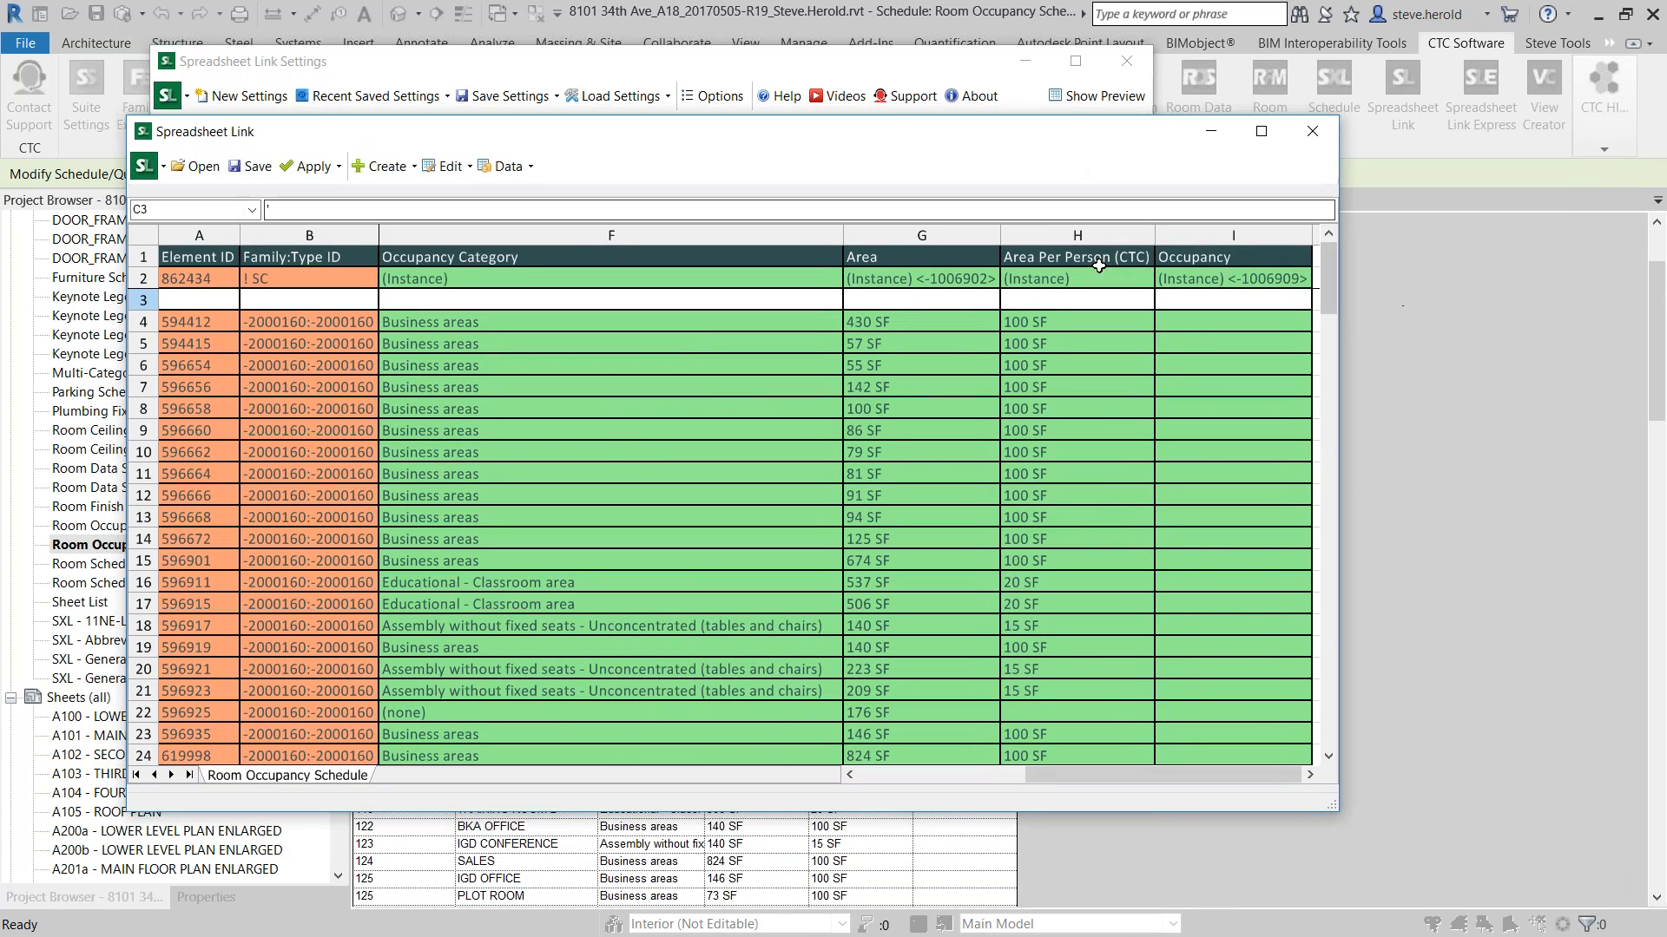
{"action": "left_click_drag", "start_coordinate": [1337, 814], "coordinate": [1441, 826]}
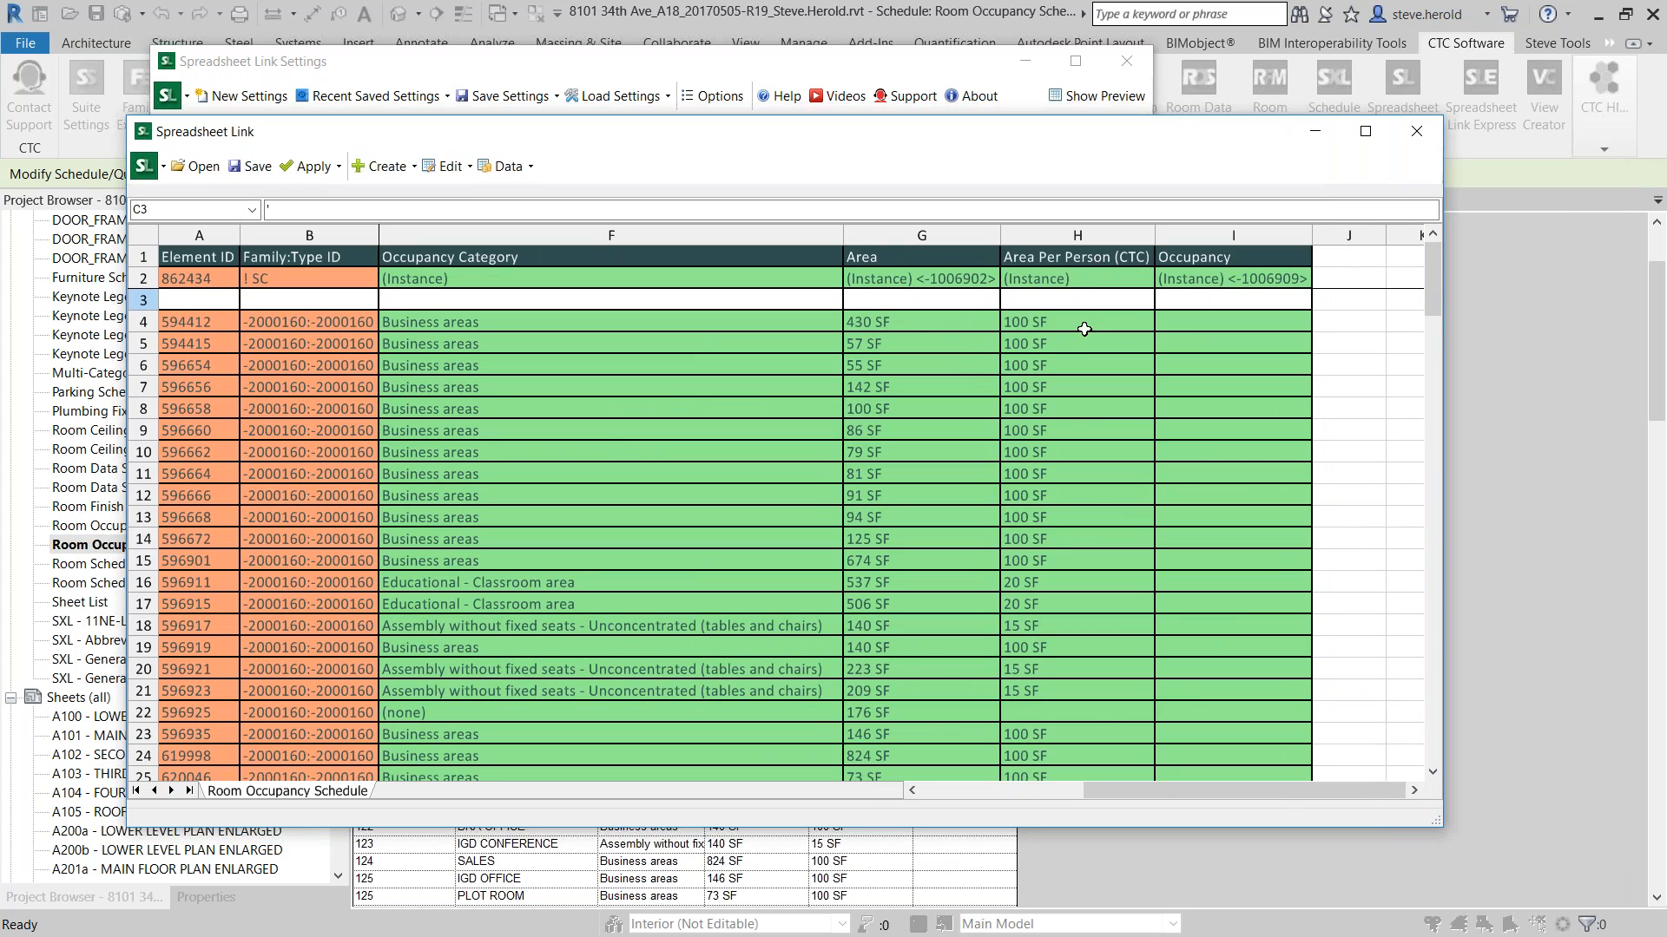
Try to calculate the occupancy in cell I4 by dividing the row's Area by its Area Per Person (CTC)
{"action": "left_click", "coordinate": [899, 322]}
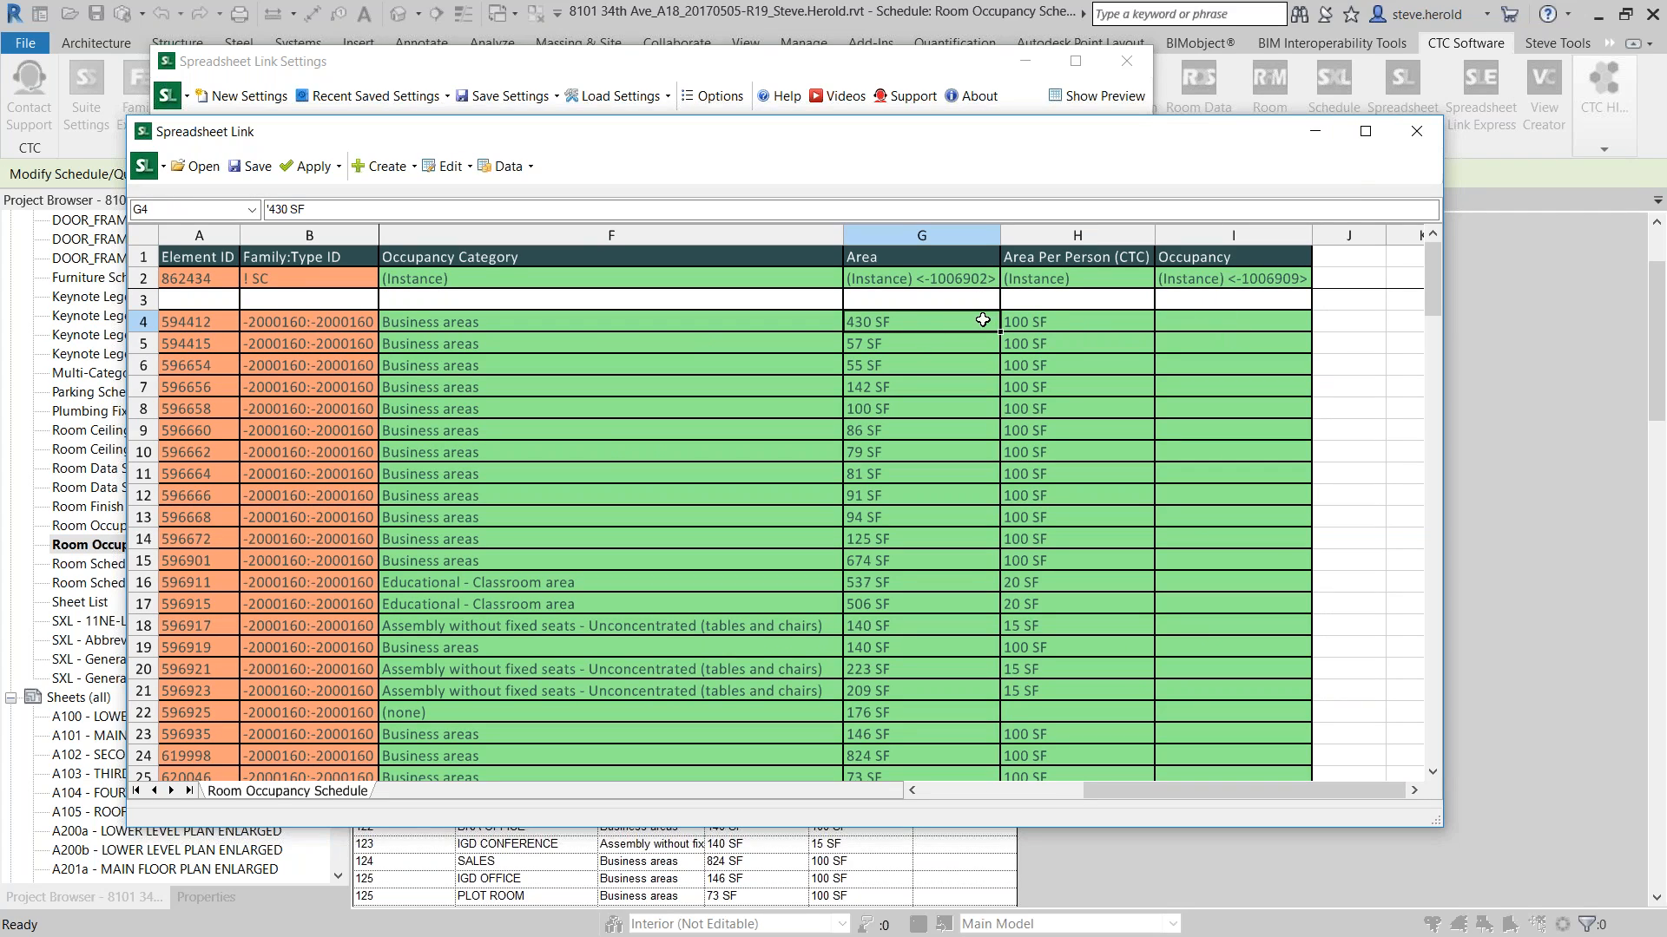
{"action": "left_click", "coordinate": [1187, 322]}
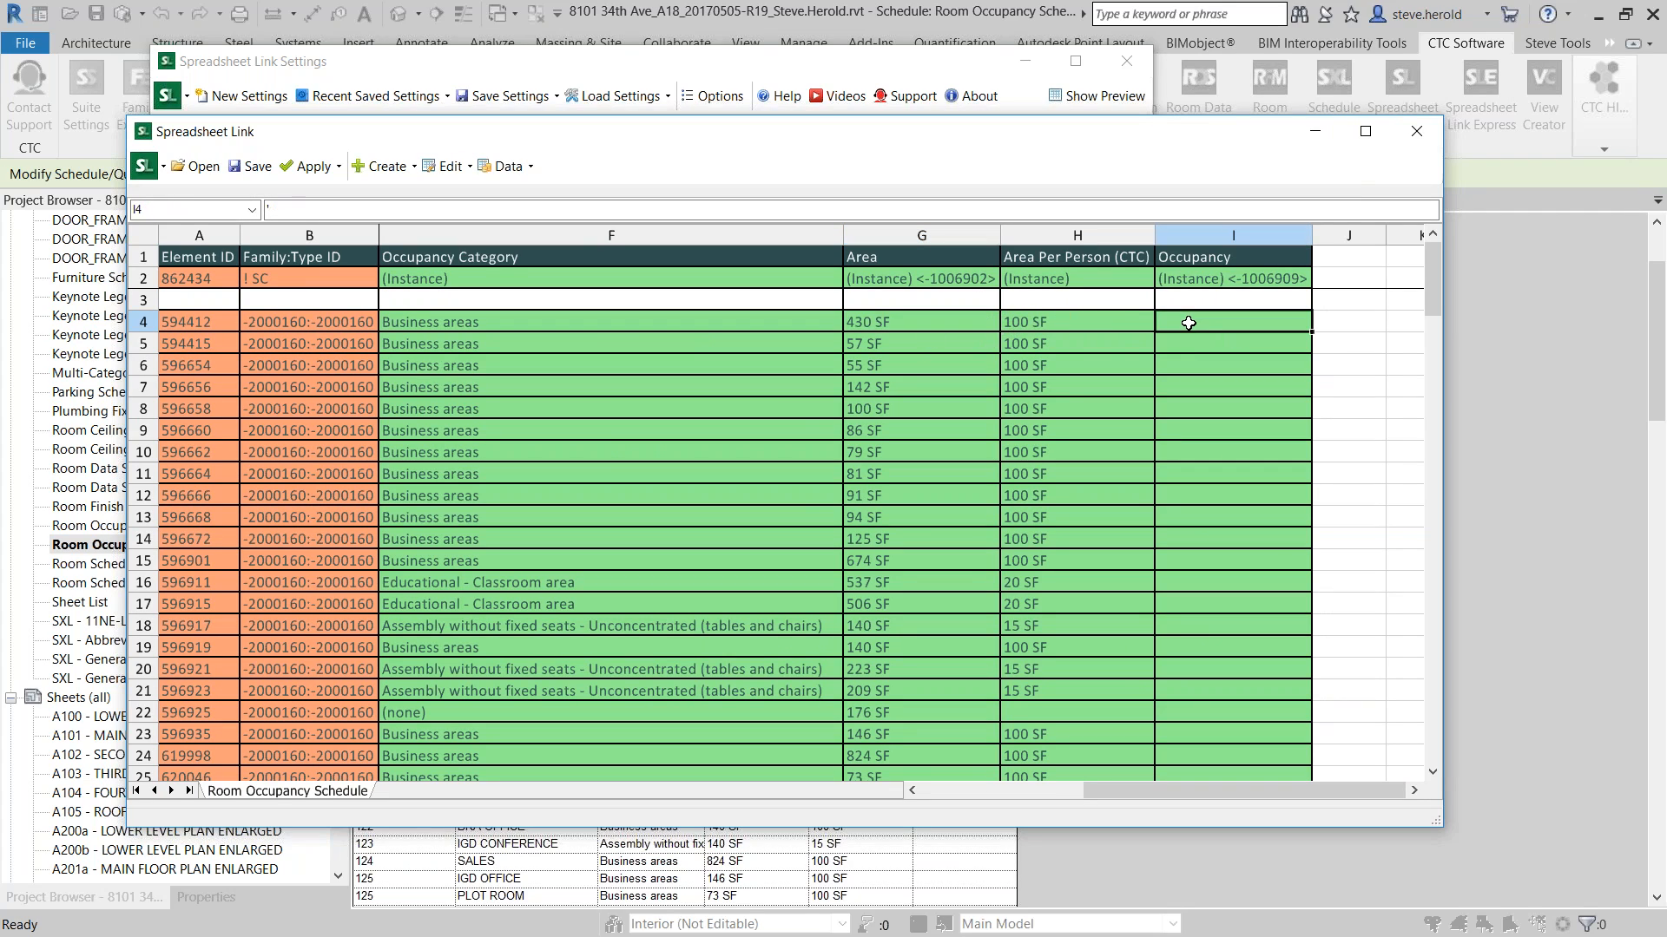
{"action": "type", "text": "="}
{"action": "left_click", "coordinate": [950, 323]}
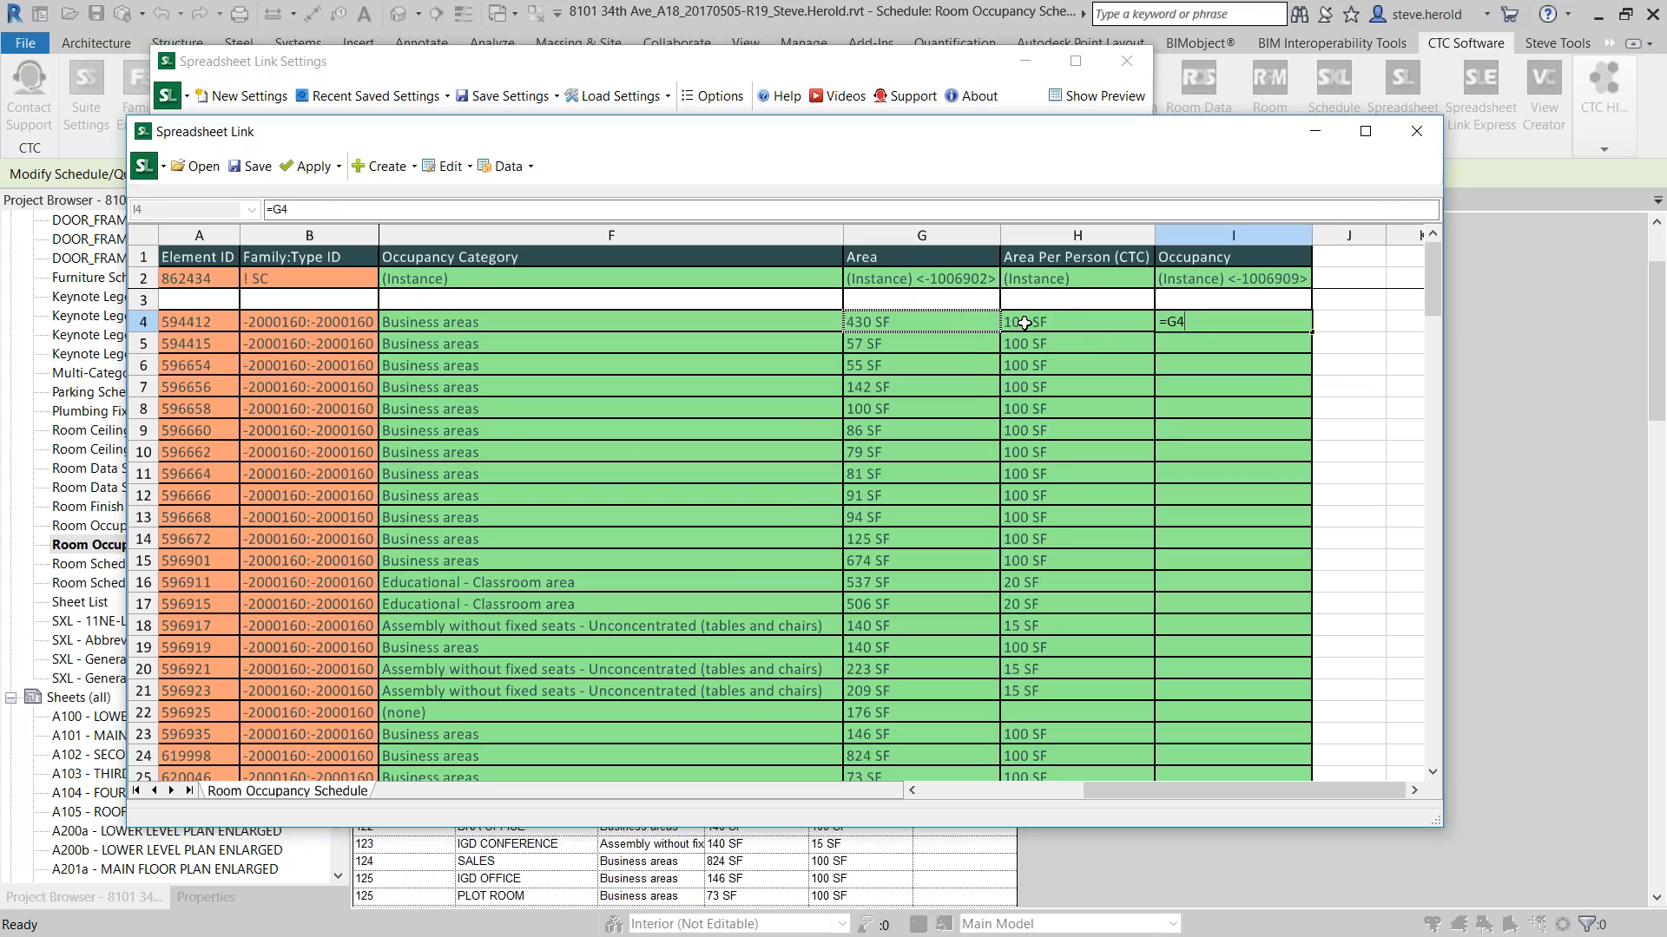
{"action": "left_click", "coordinate": [1078, 322]}
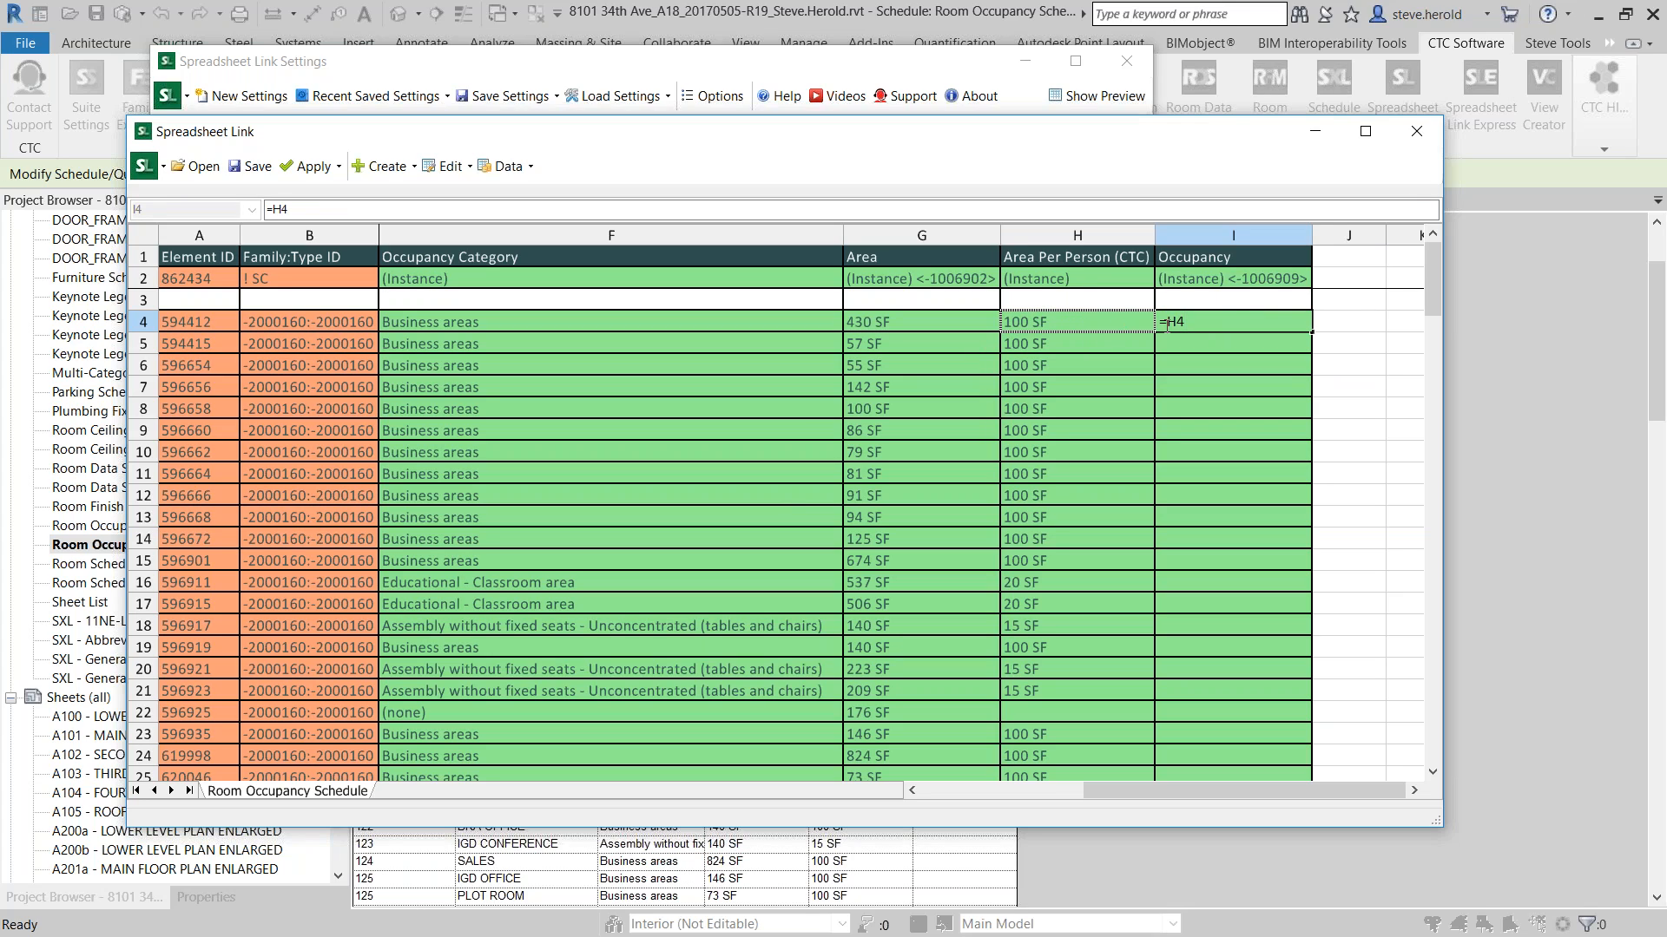
{"action": "type", "text": "/"}
{"action": "left_click", "coordinate": [1096, 327]}
{"action": "key", "text": "Return"}
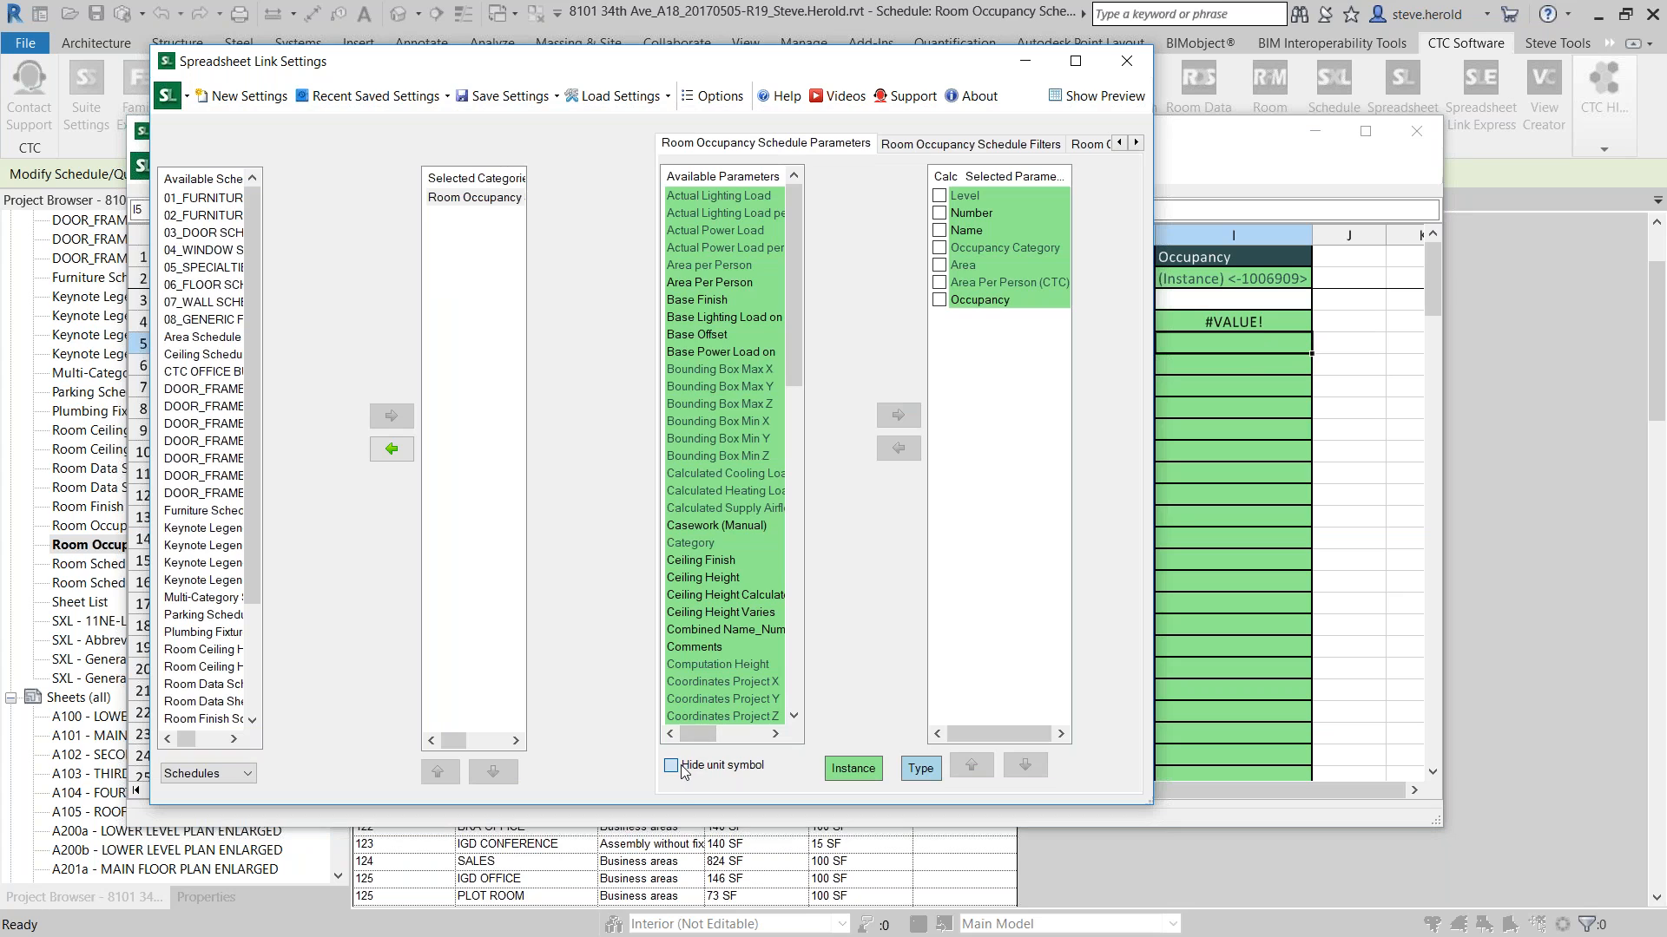
Hide the unit symbols in the Room Occupancy Schedule spreadsheet, accept its rebuild, and select Occupancy cell I4
{"action": "left_click", "coordinate": [671, 765]}
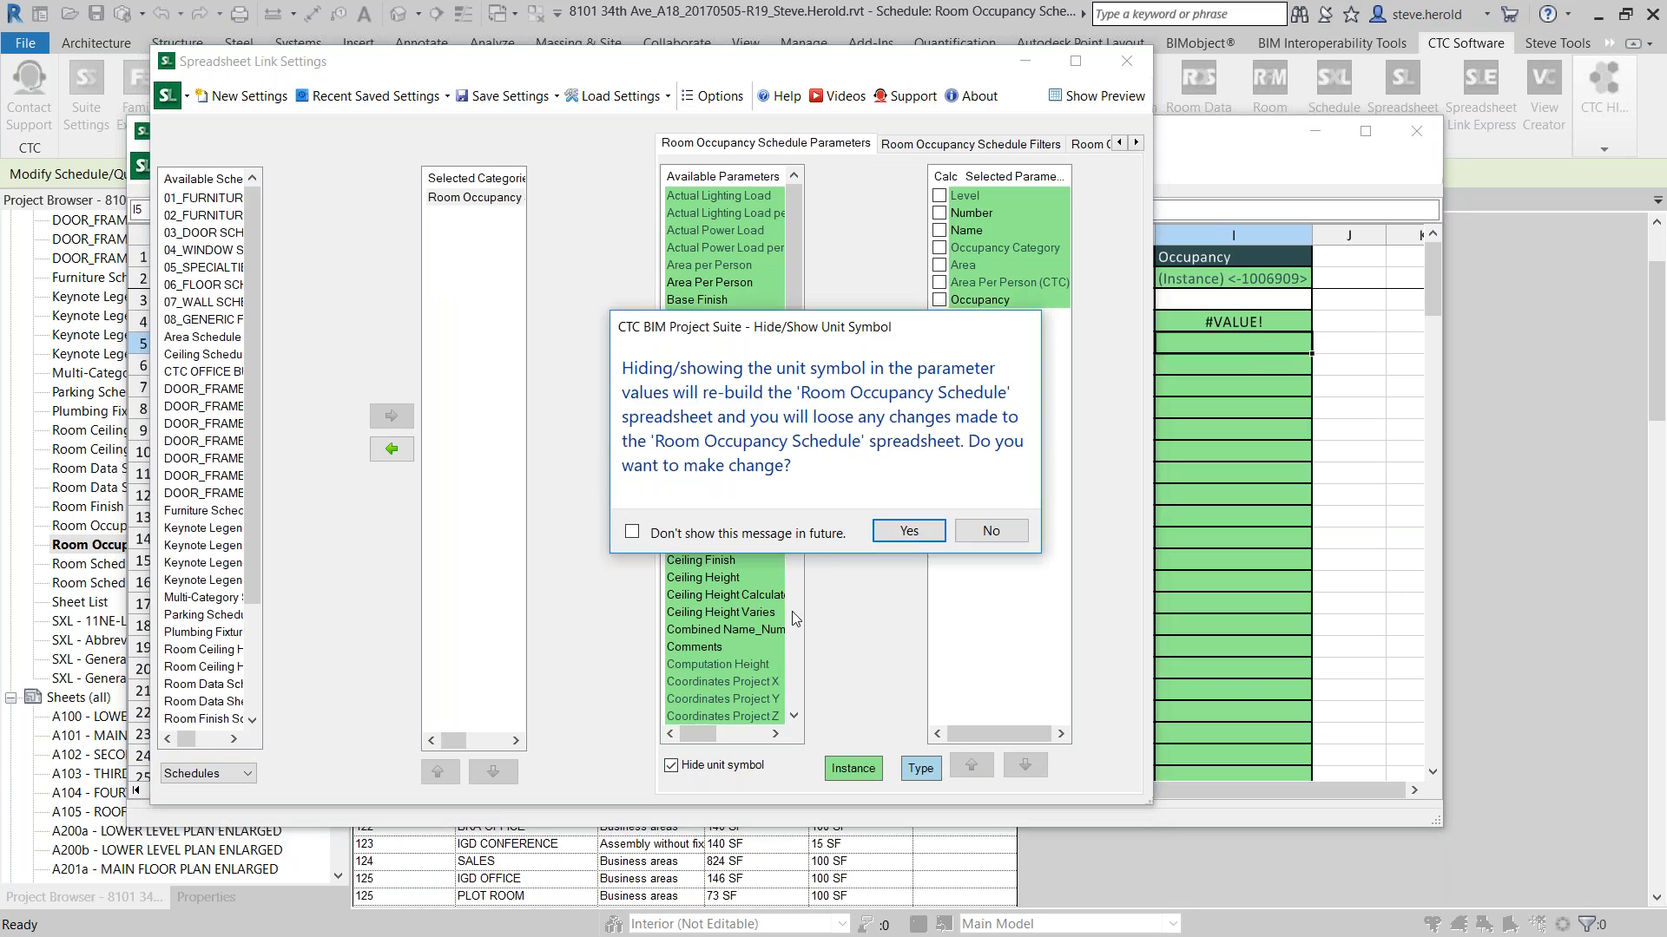
{"action": "left_click", "coordinate": [907, 531]}
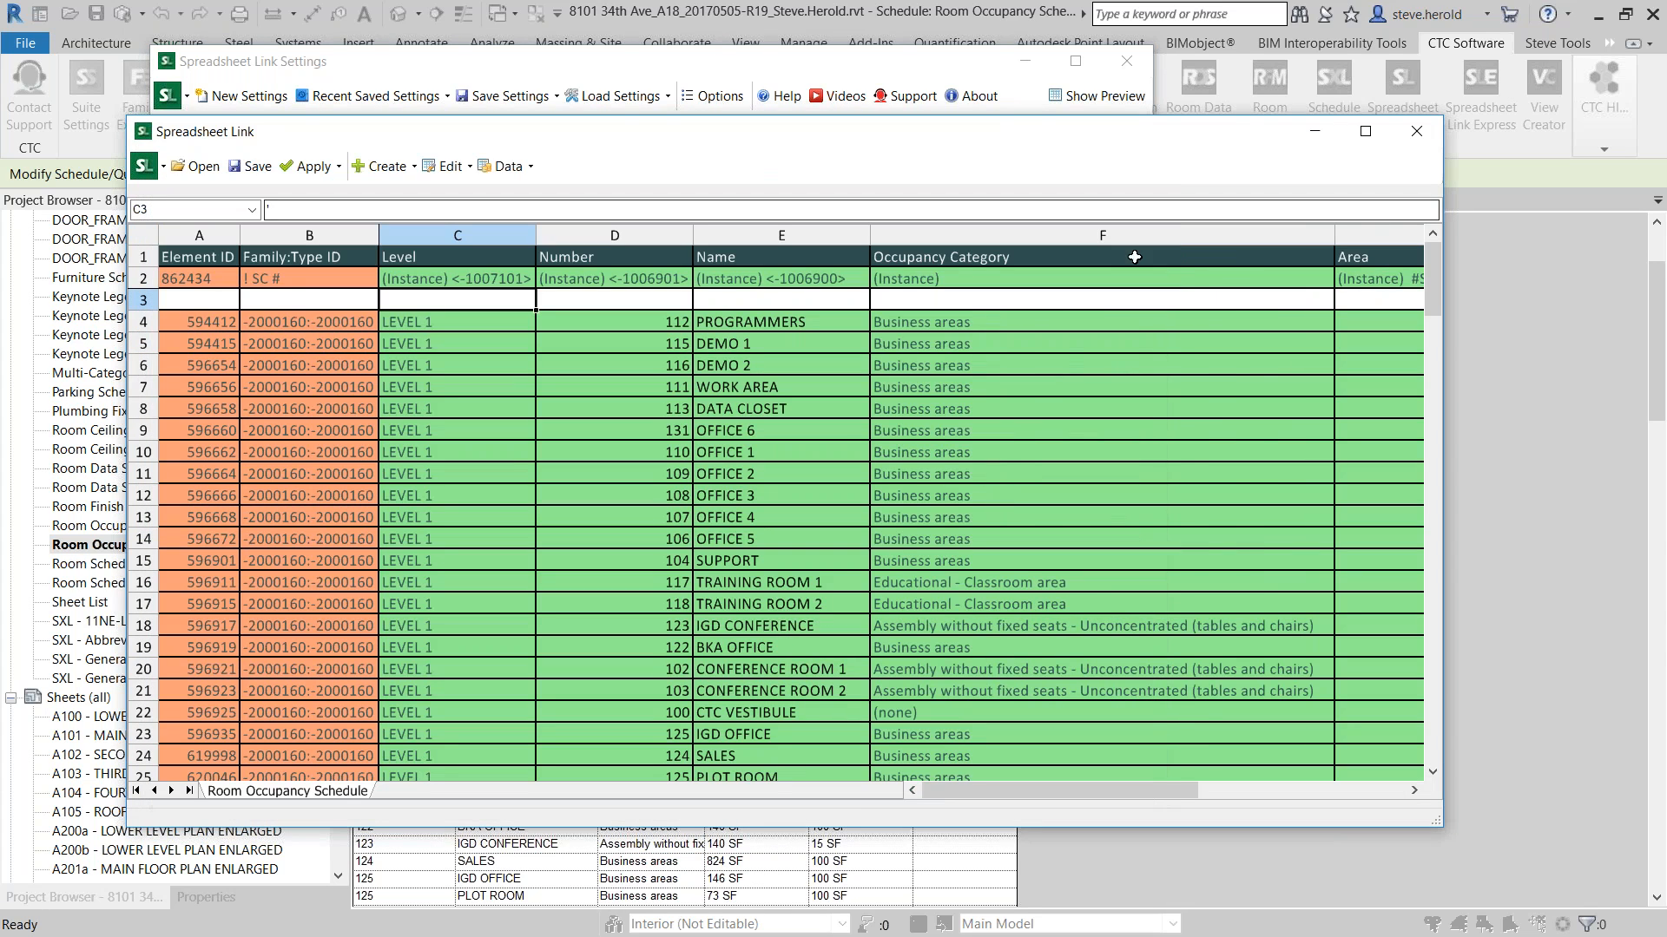
{"action": "left_click_drag", "start_coordinate": [1087, 790], "coordinate": [1320, 784]}
{"action": "left_click", "coordinate": [1254, 321]}
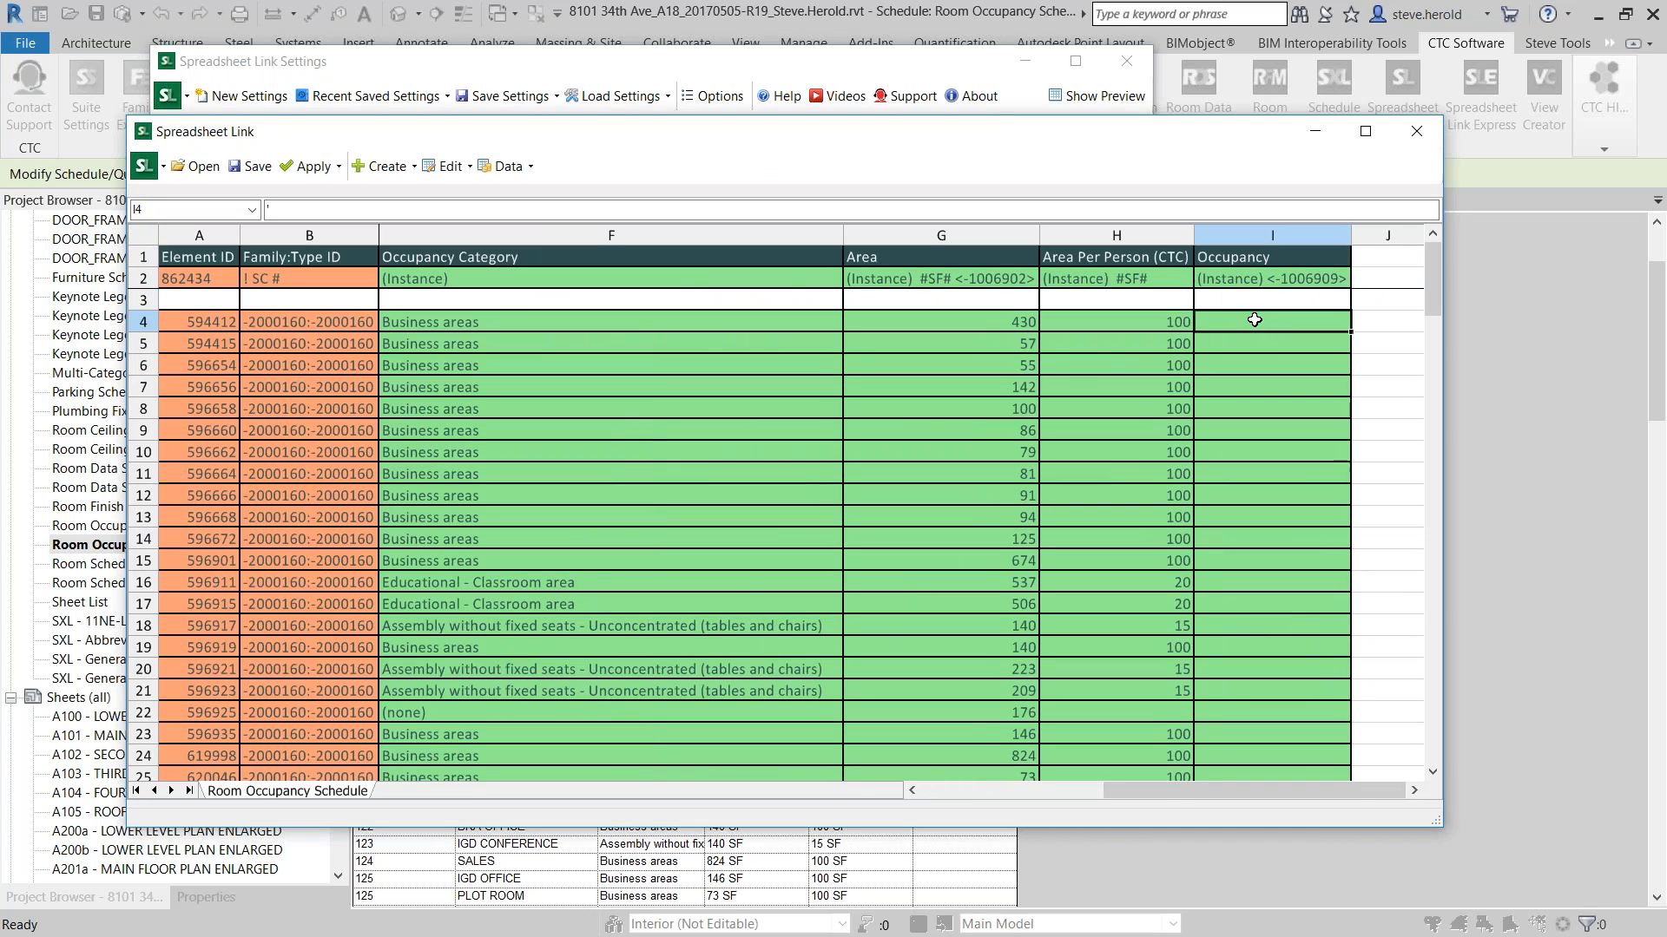
Enter the formula =G4/H4 in Occupancy cell I4 to divide the room's Area by its Area Per Person (CTC)
{"action": "type", "text": "="}
{"action": "left_click", "coordinate": [1021, 328]}
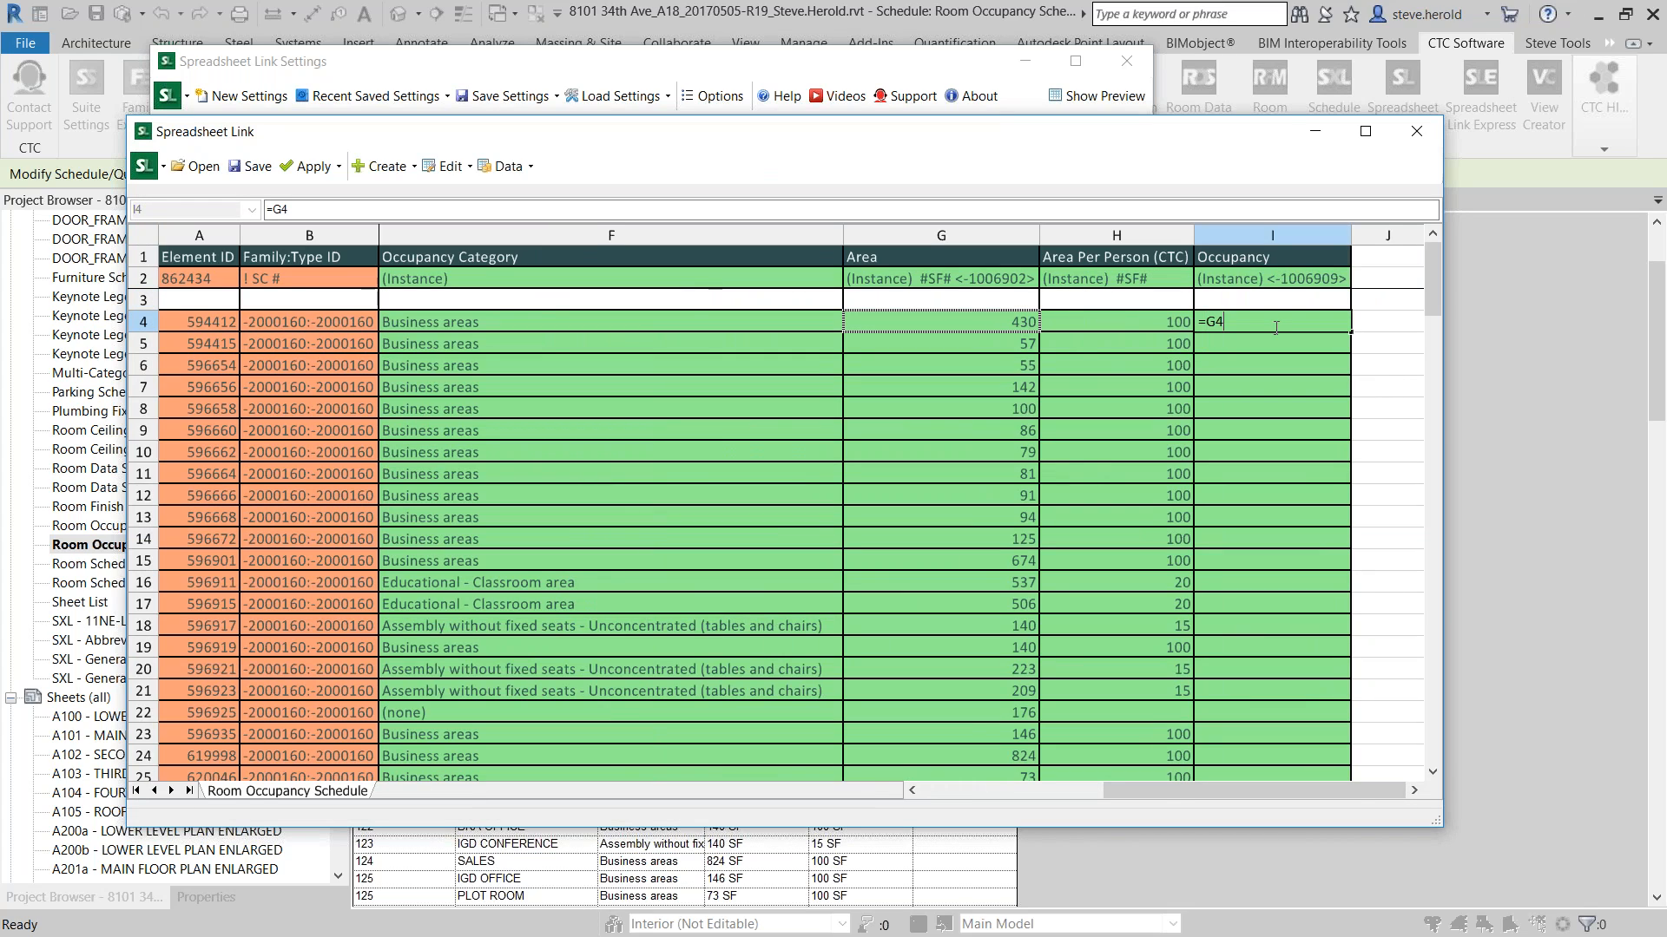
{"action": "type", "text": "/"}
{"action": "left_click", "coordinate": [1179, 324]}
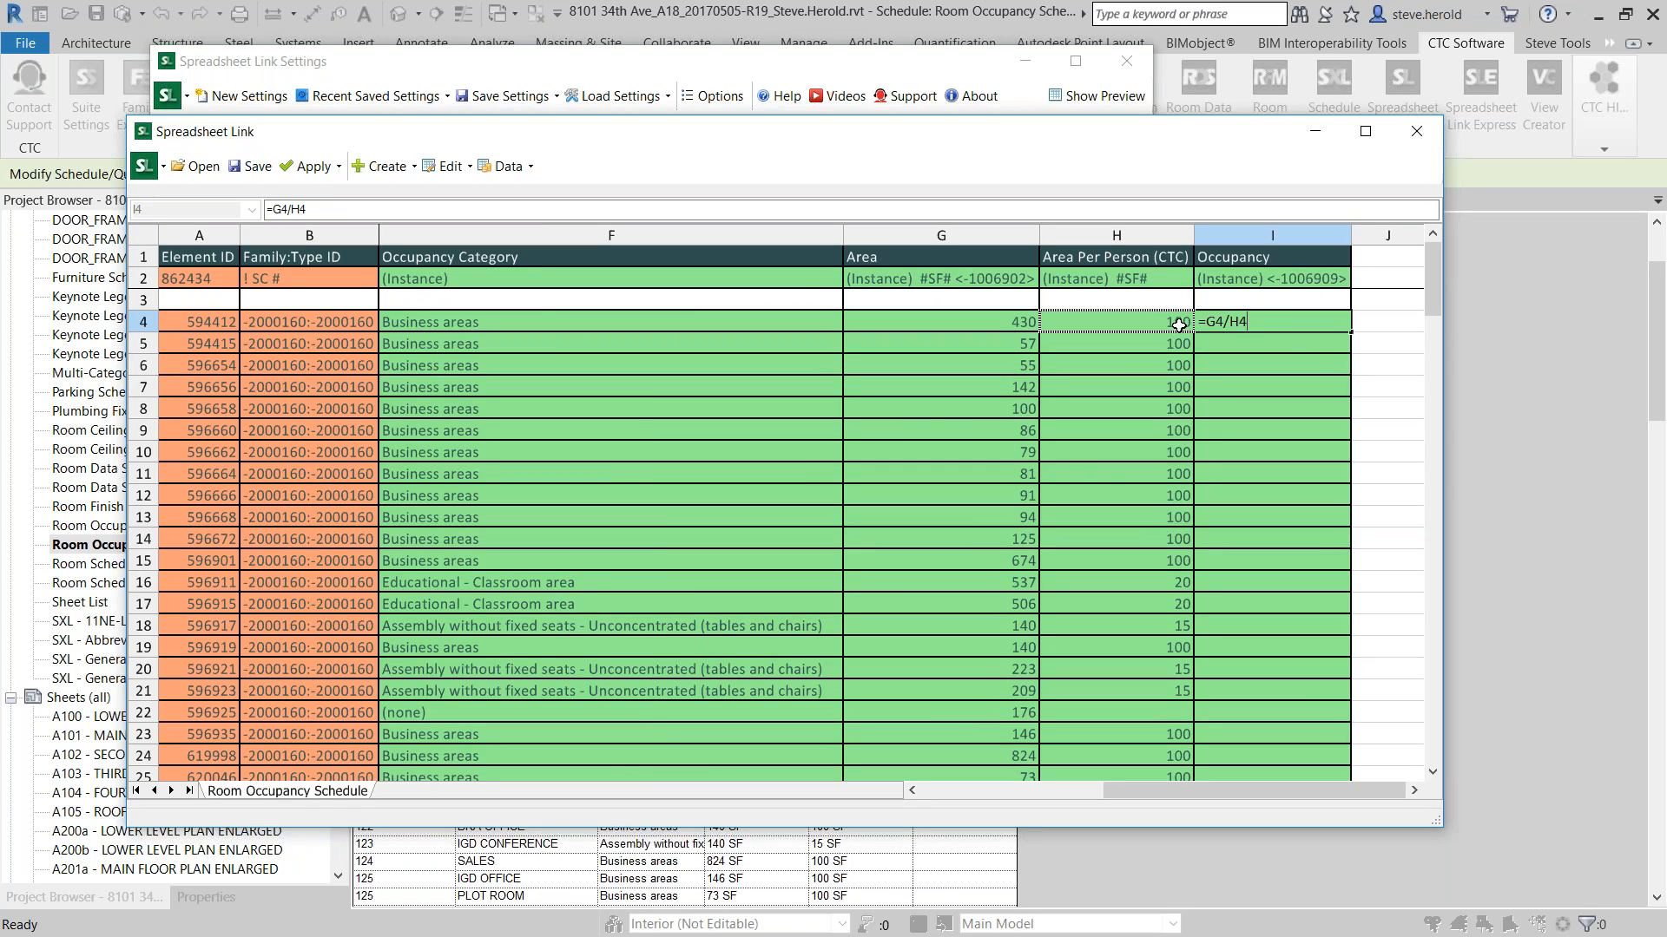
{"action": "key", "text": "Return"}
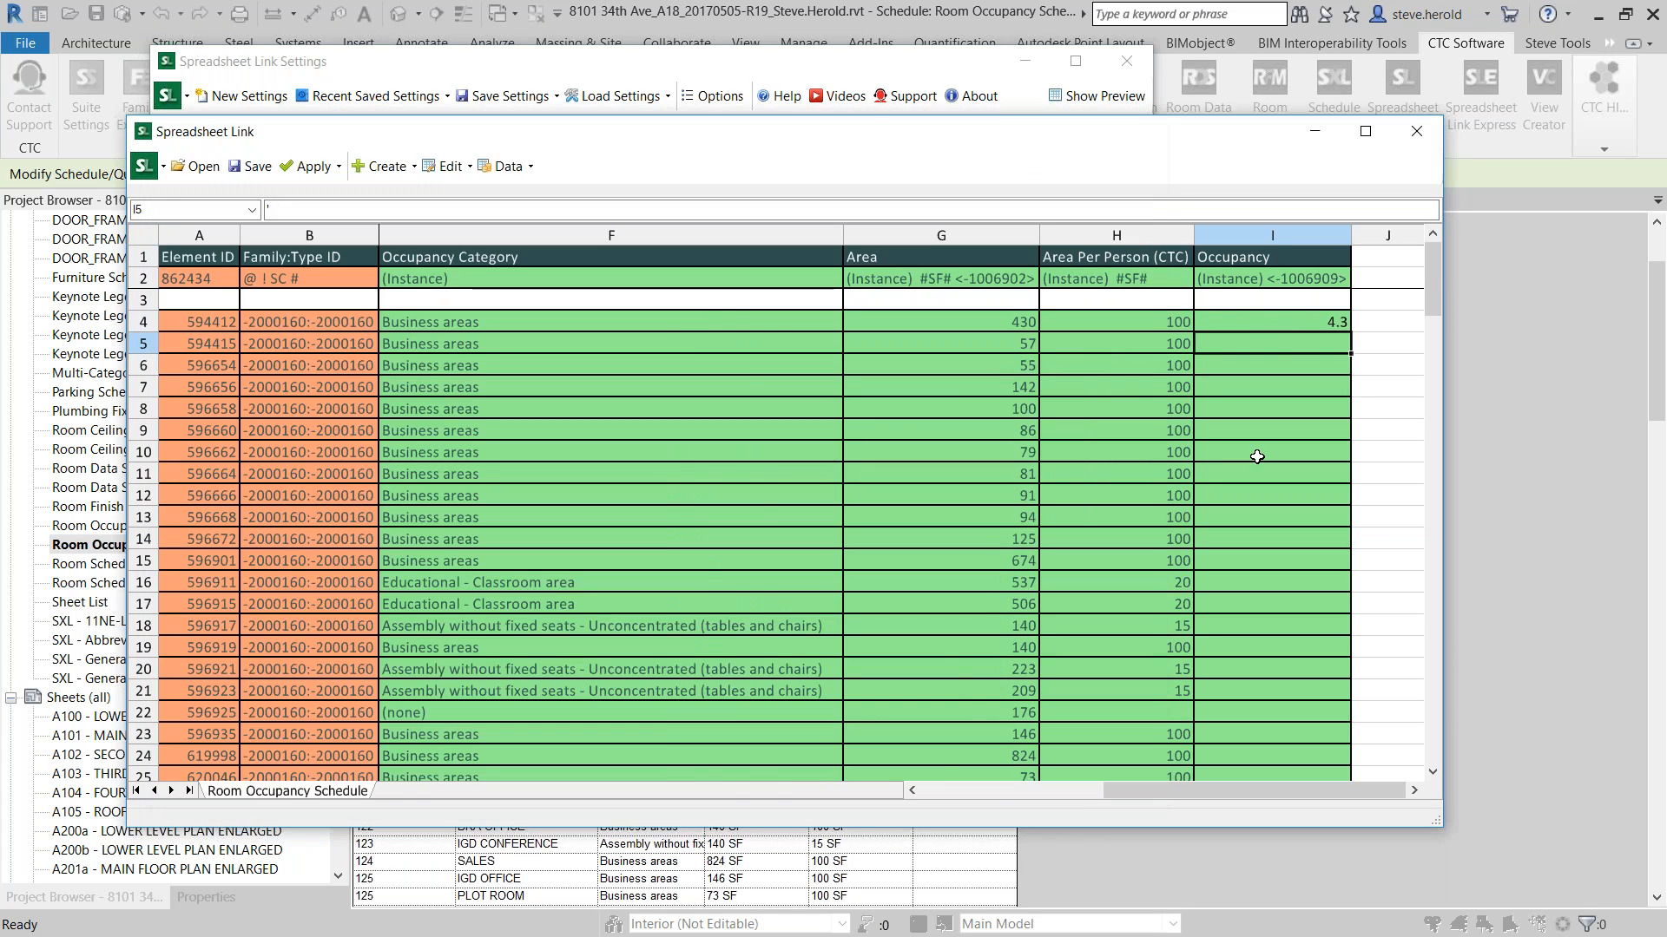
Mark the Occupancy parameter as calculated in the Room Occupancy Schedule settings and review the Occupancy column down the spreadsheet
{"action": "left_click", "coordinate": [841, 81]}
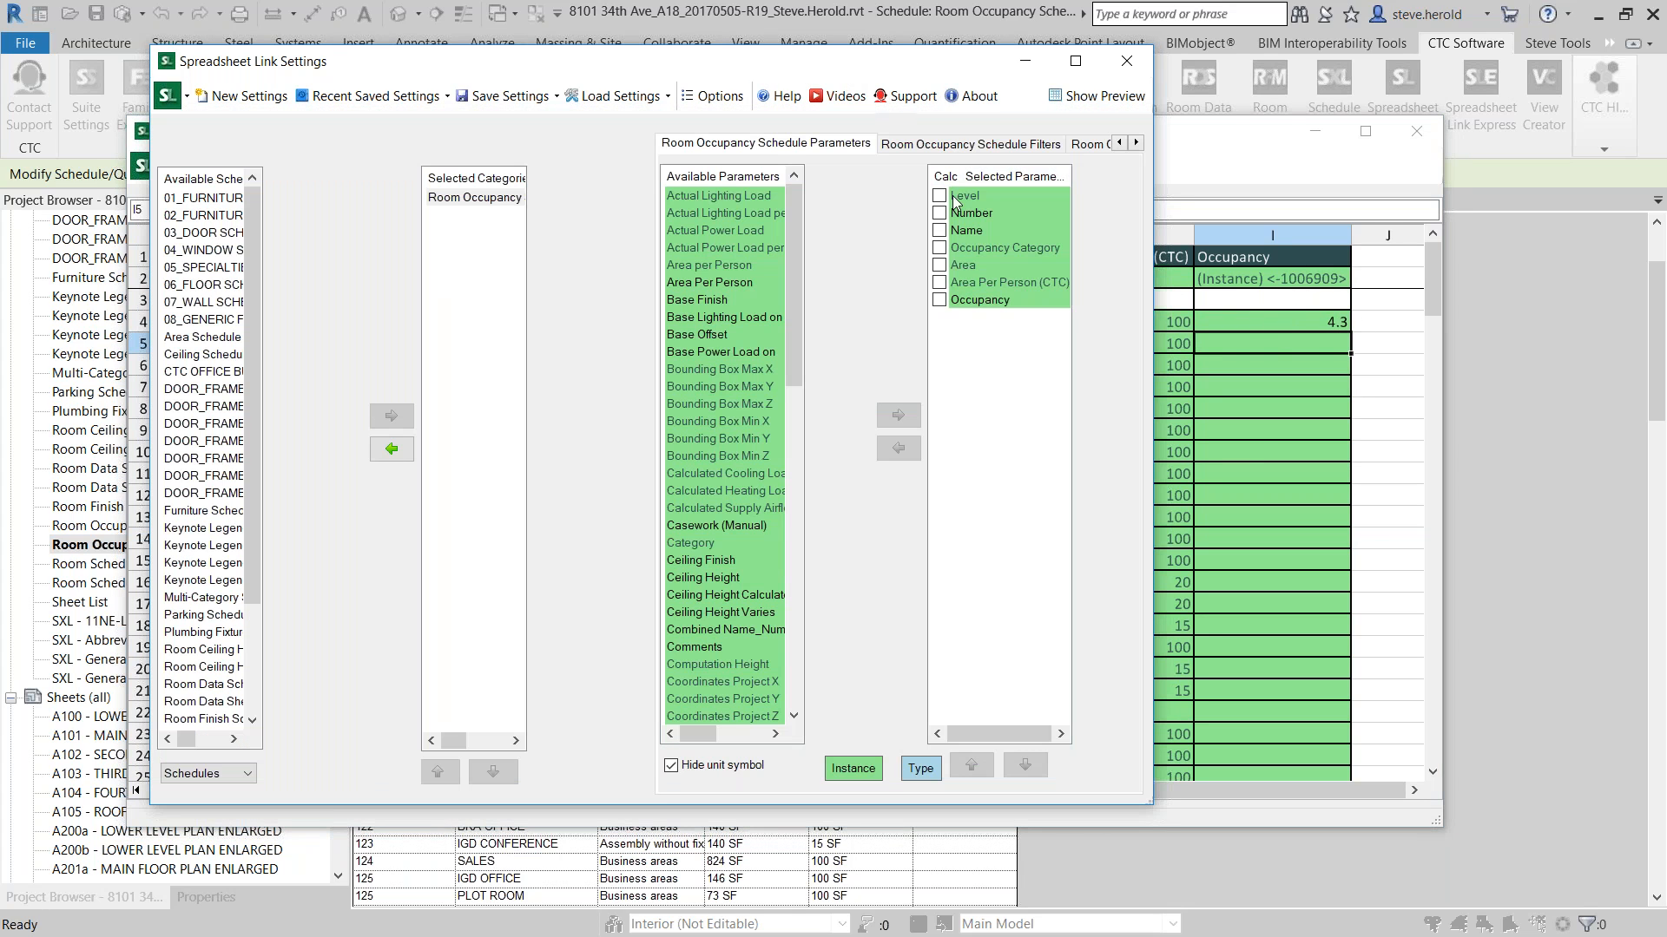
{"action": "left_click", "coordinate": [1287, 336]}
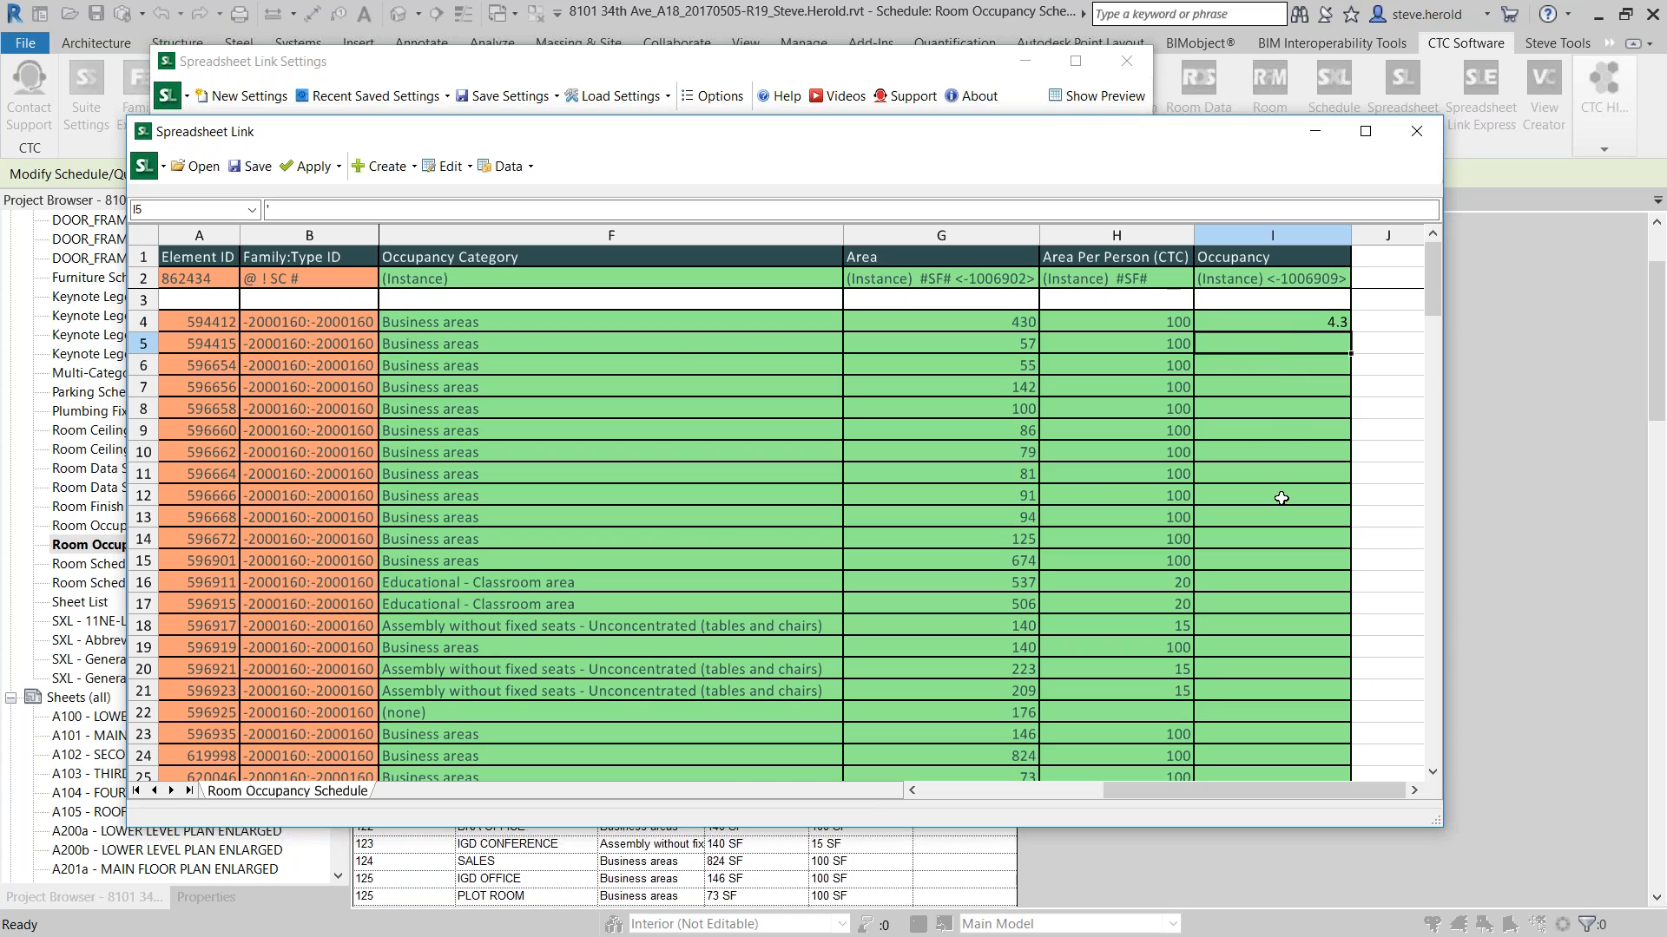
{"action": "left_click", "coordinate": [1000, 86]}
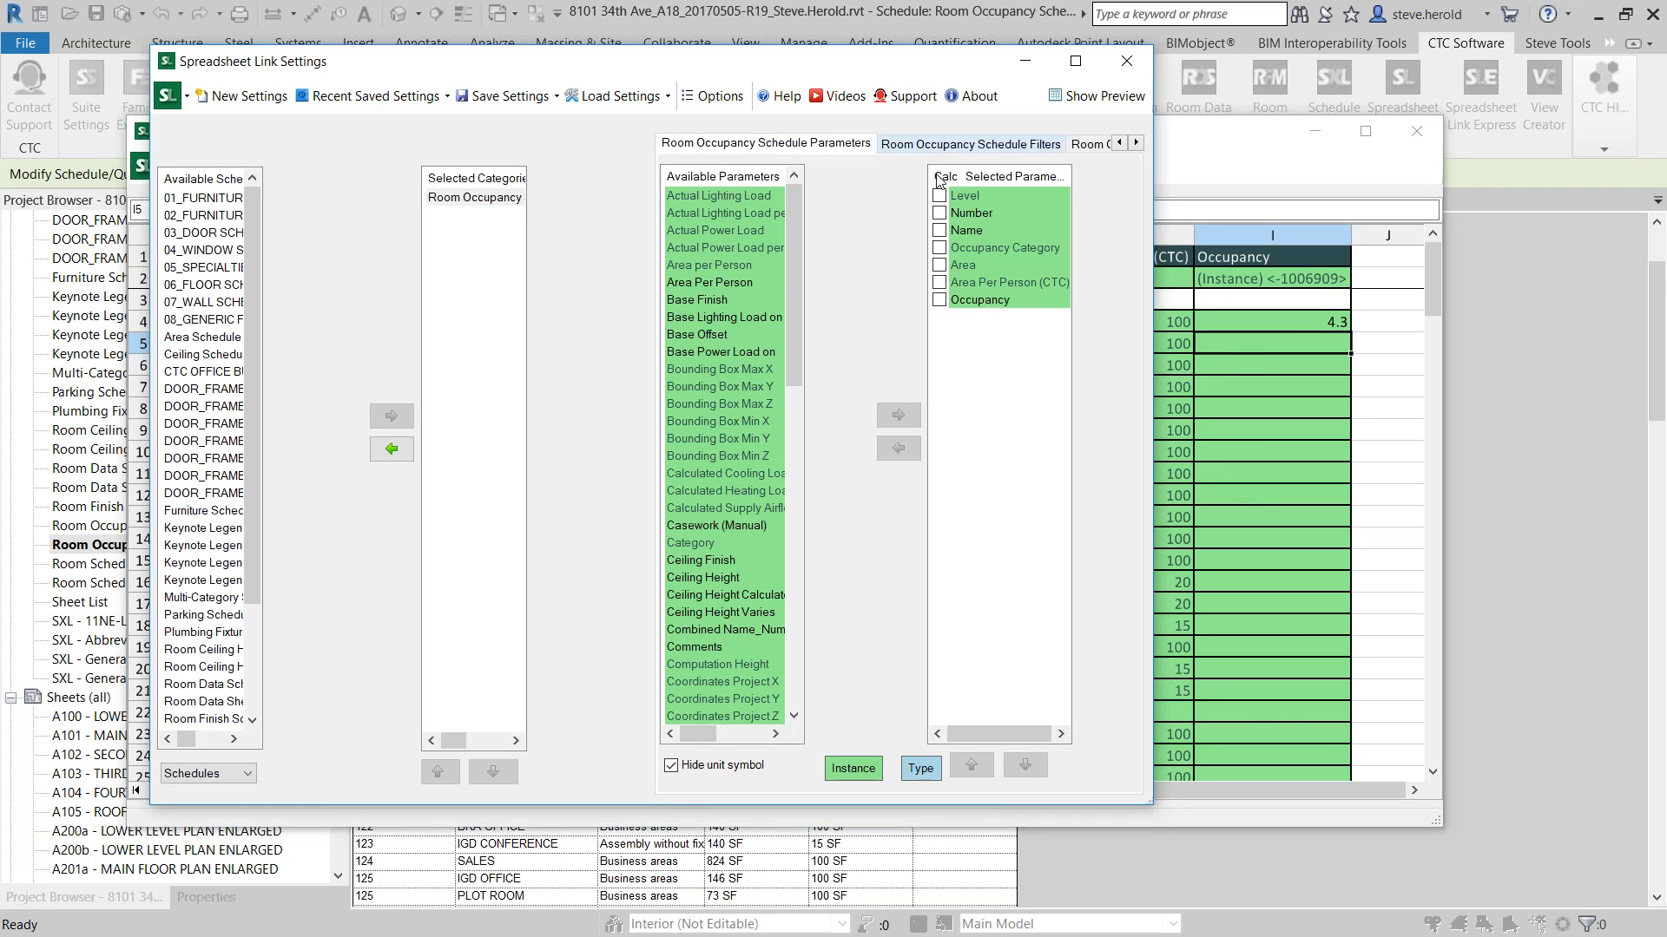
{"action": "left_click", "coordinate": [940, 301]}
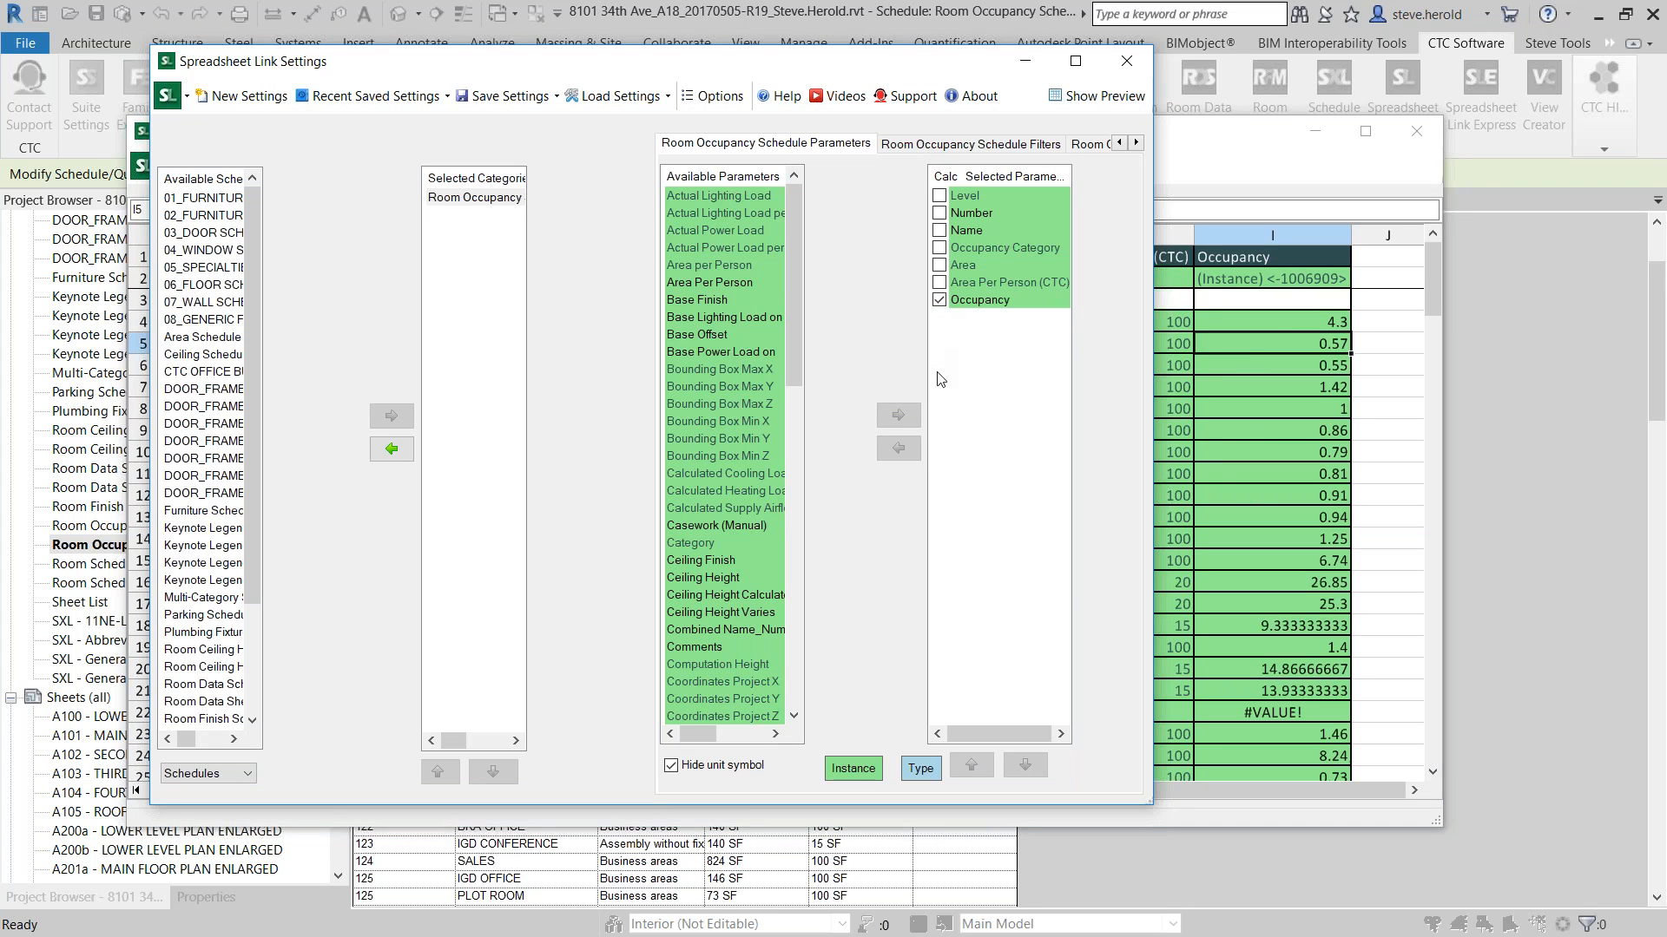
{"action": "scroll", "coordinate": [1271, 408], "scroll_direction": "down", "scroll_amount": 9}
{"action": "scroll", "coordinate": [1268, 372], "scroll_direction": "down", "scroll_amount": 20}
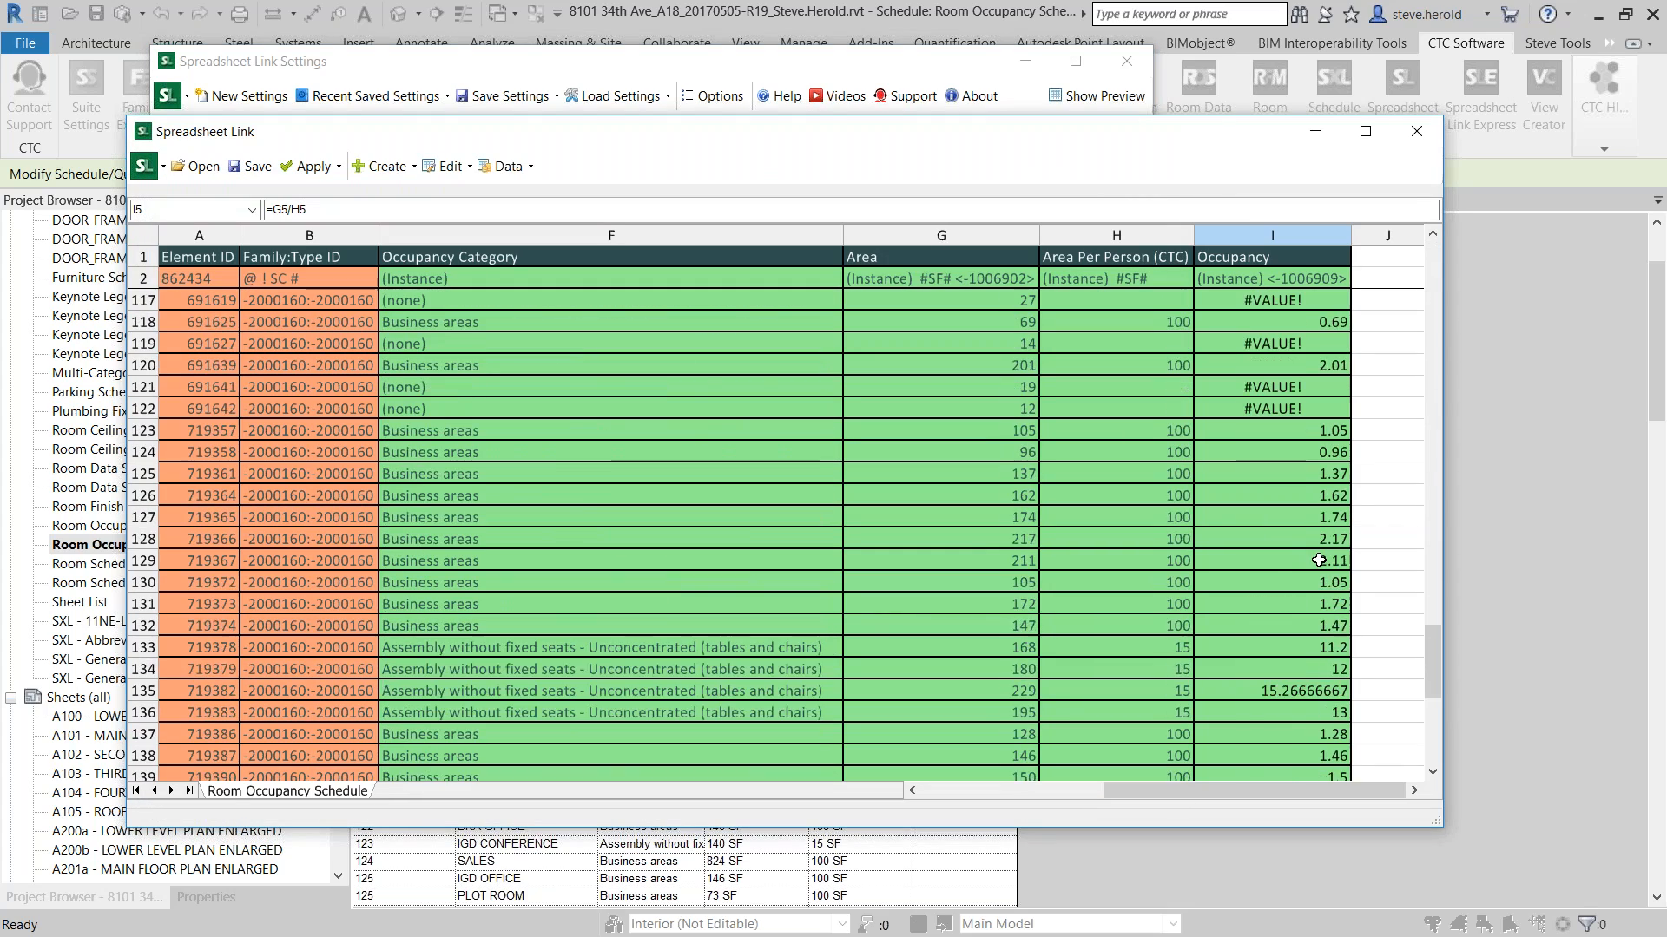
{"action": "scroll", "coordinate": [1318, 560], "scroll_direction": "up", "scroll_amount": 19}
{"action": "scroll", "coordinate": [1335, 442], "scroll_direction": "up", "scroll_amount": 19}
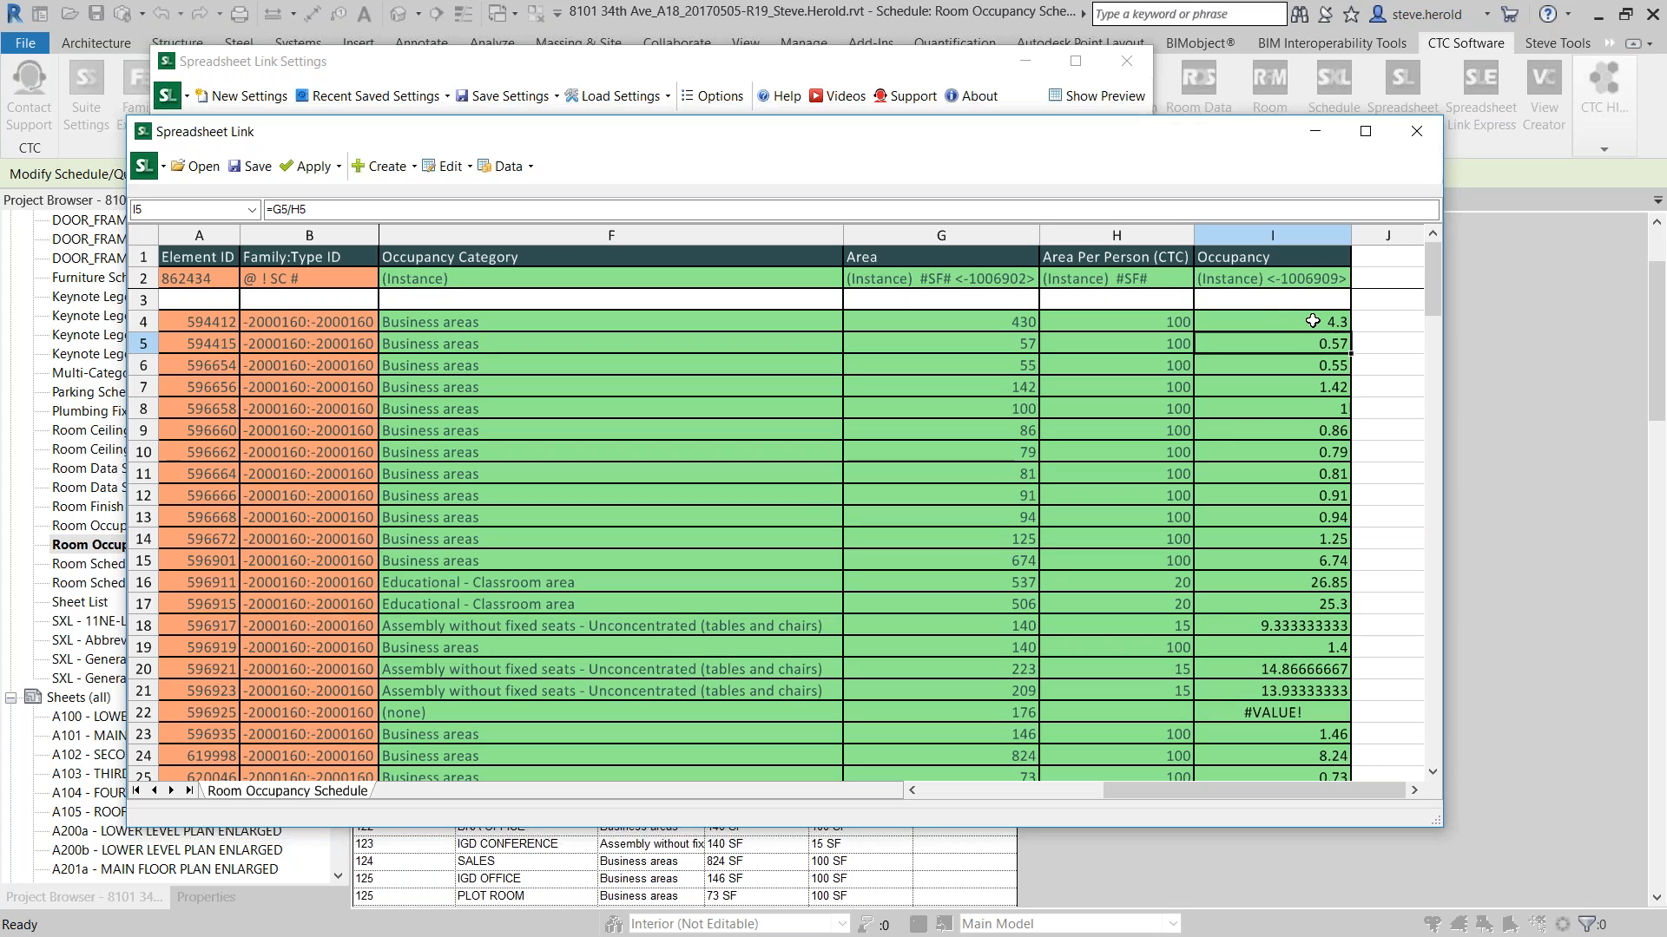
Change the formula in Occupancy cell I5 to =ROUNDUP(G5/H5,0)
{"action": "left_click", "coordinate": [304, 208]}
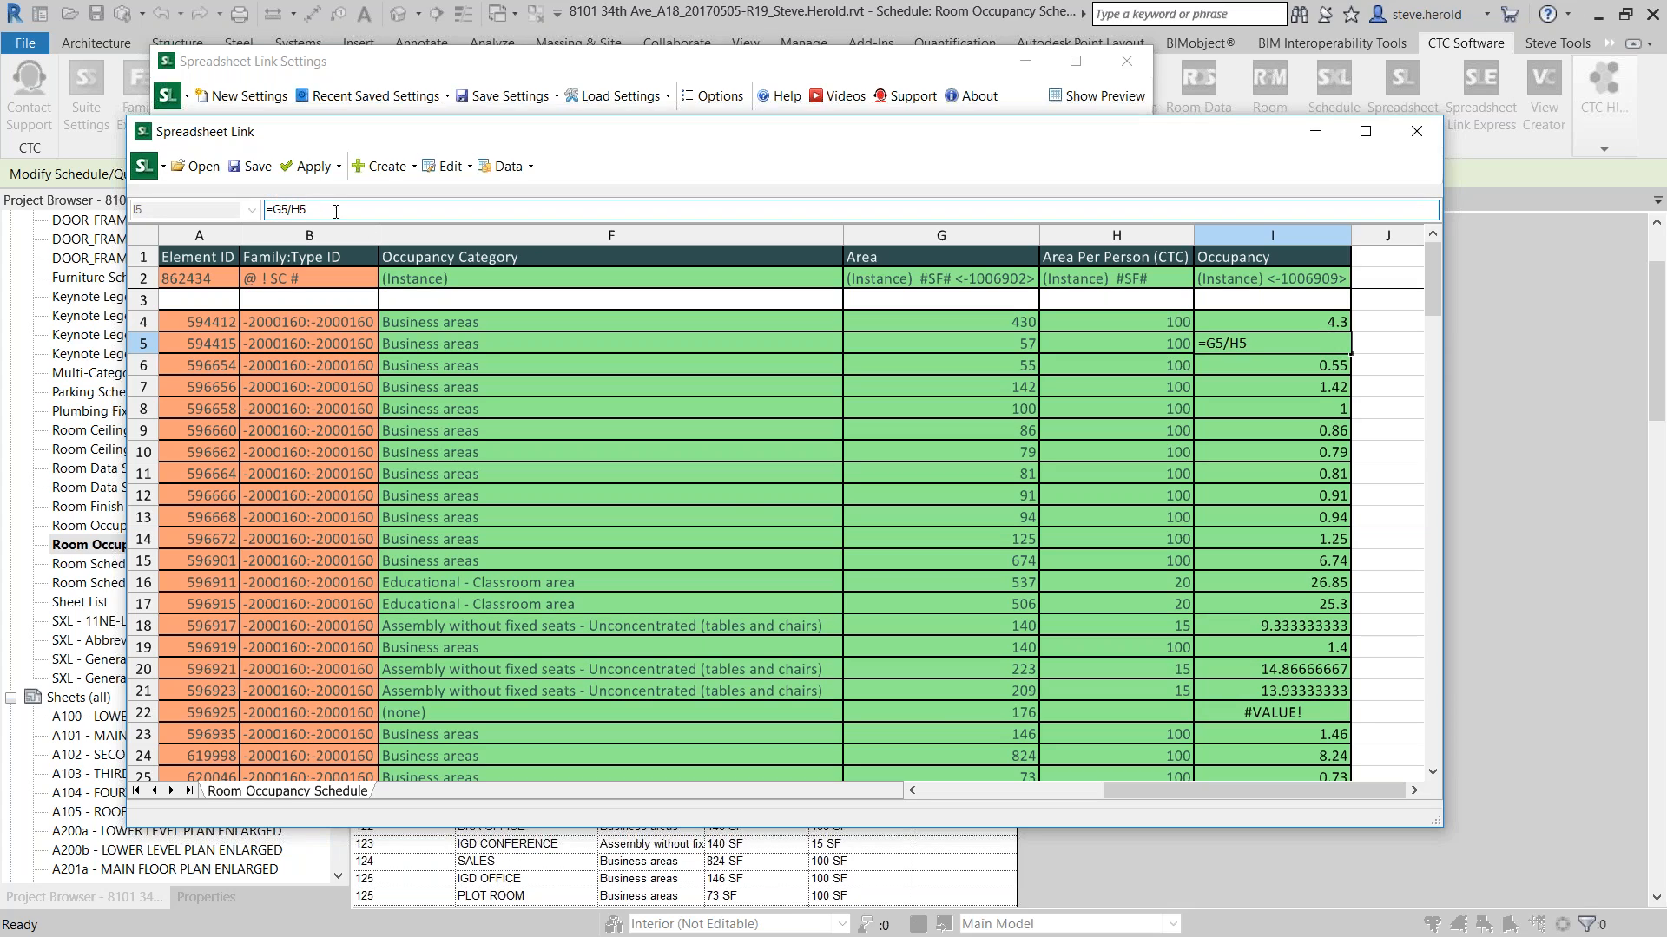
{"action": "type", "text": "roundup"}
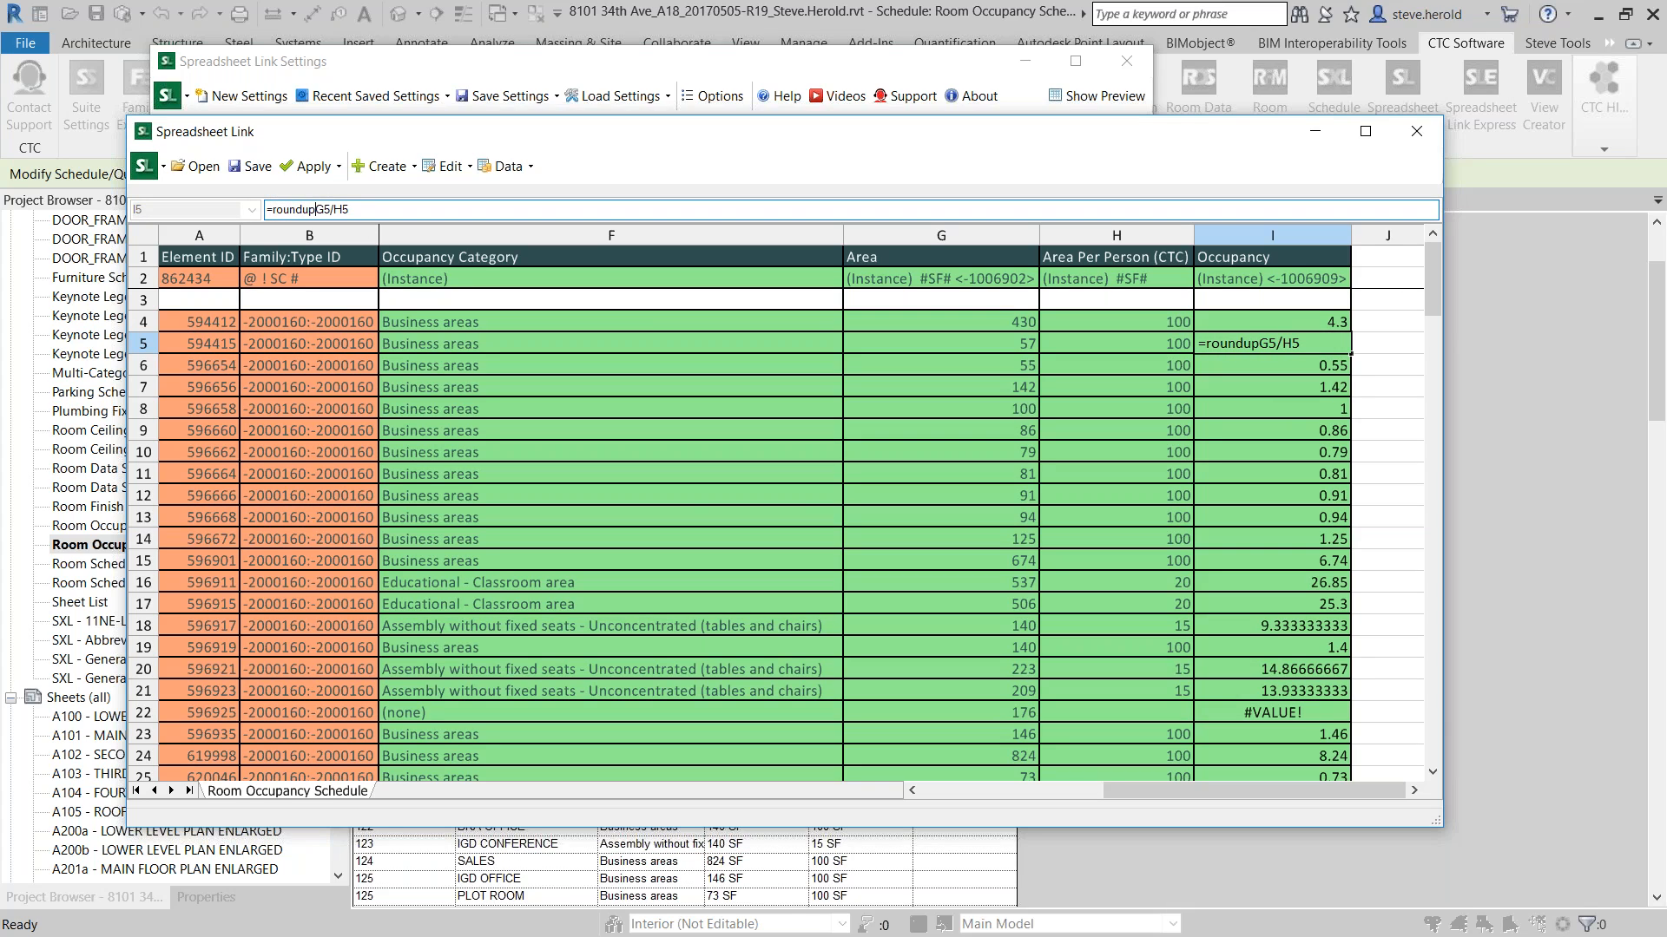
{"action": "type", "text": "("}
{"action": "key", "text": "Return"}
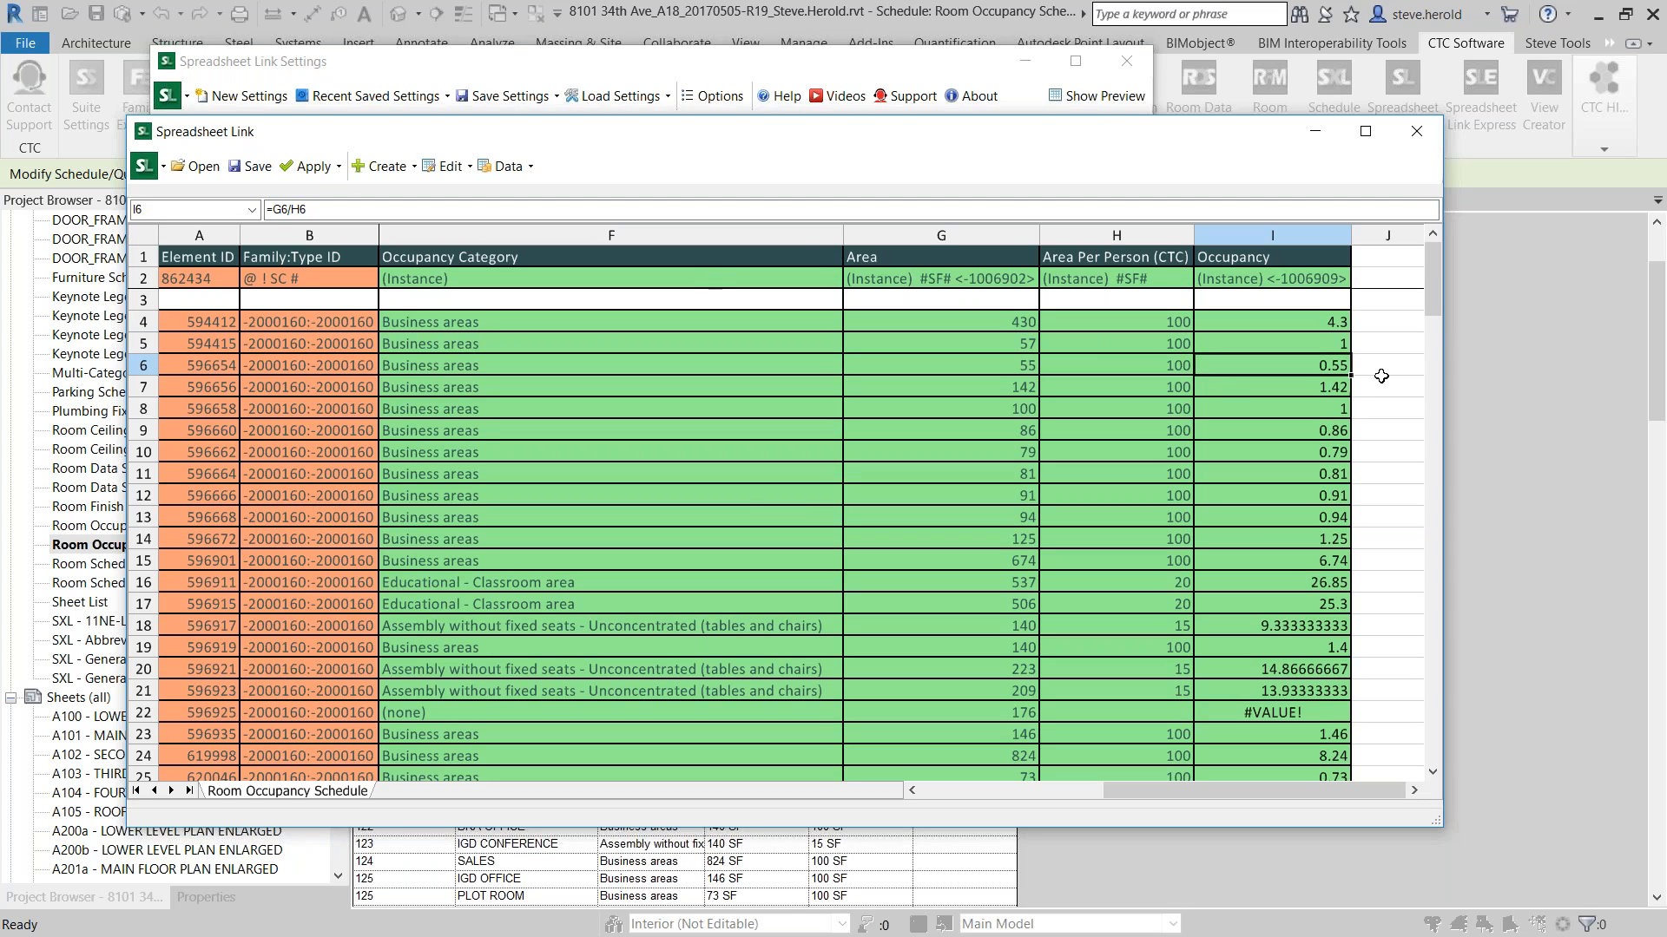
{"action": "left_click", "coordinate": [1320, 326]}
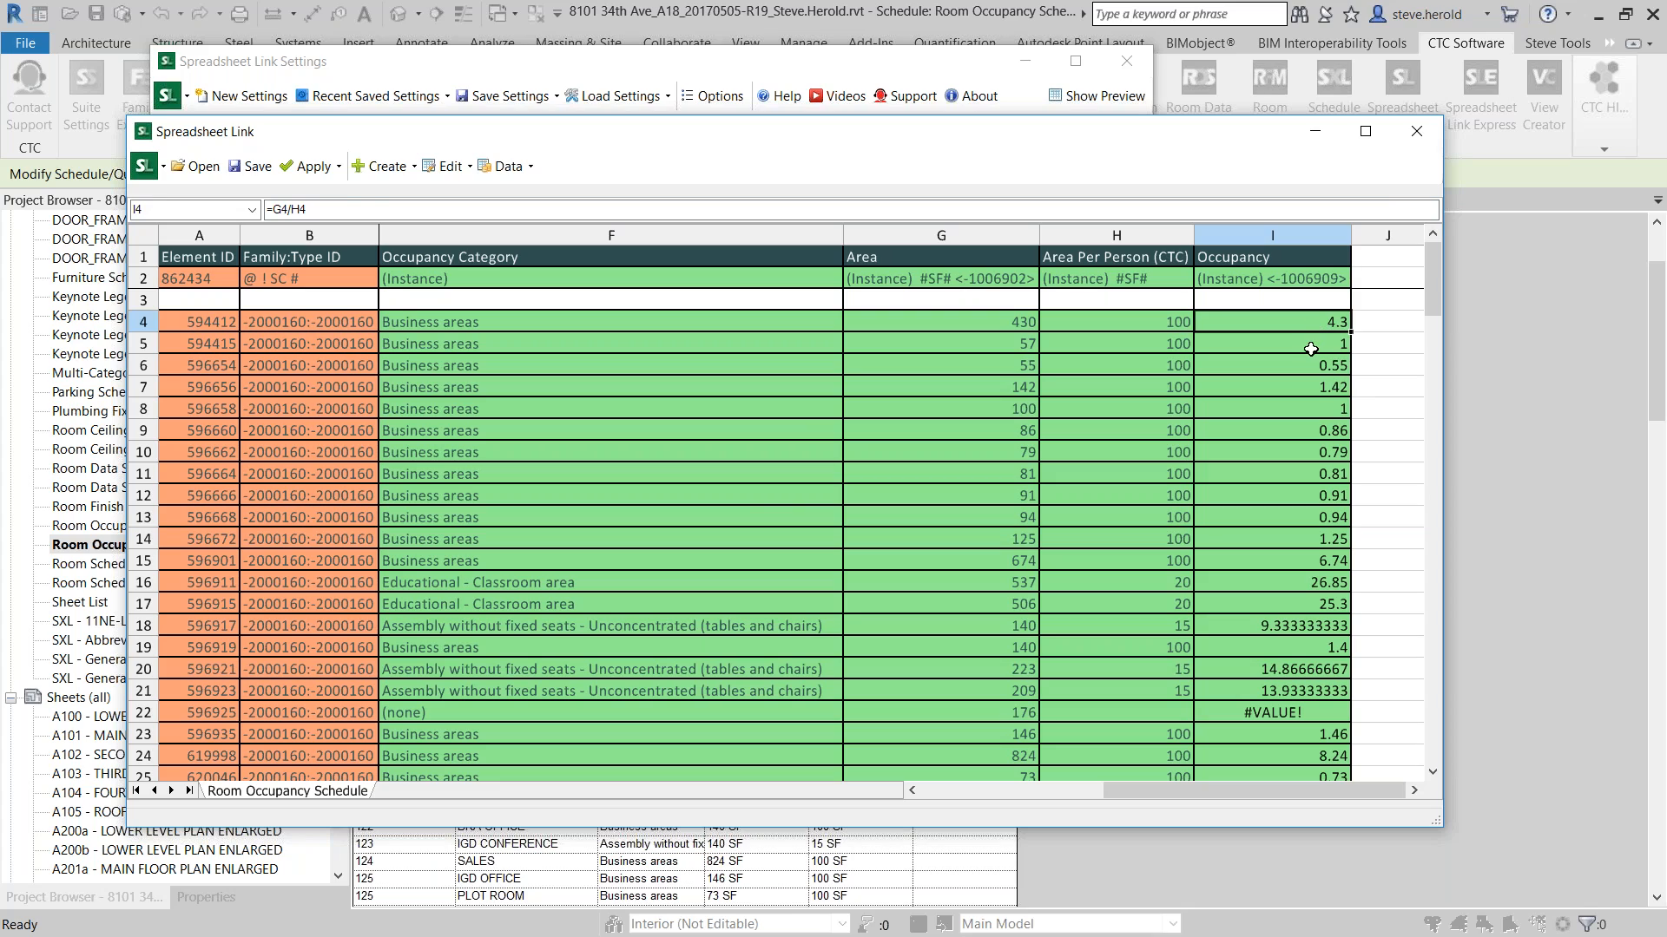
Fill the ROUNDUP formula from cell I5 down through the Occupancy rows below it
{"action": "left_click", "coordinate": [1310, 349]}
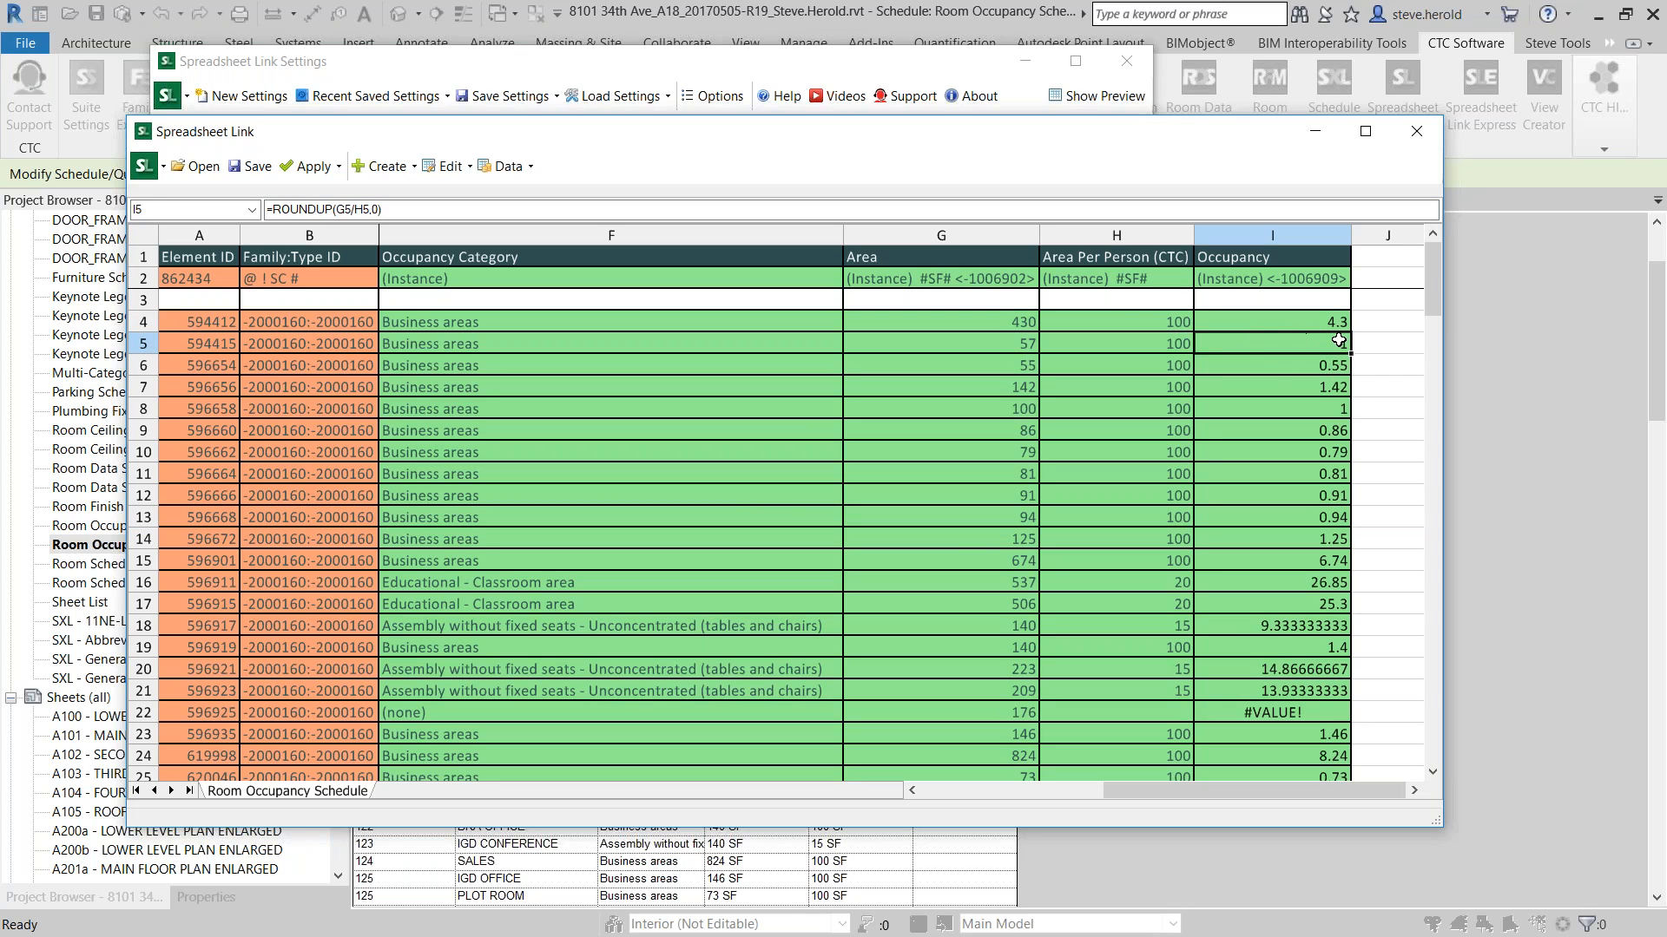
{"action": "left_click_drag", "start_coordinate": [1353, 351], "coordinate": [1349, 632]}
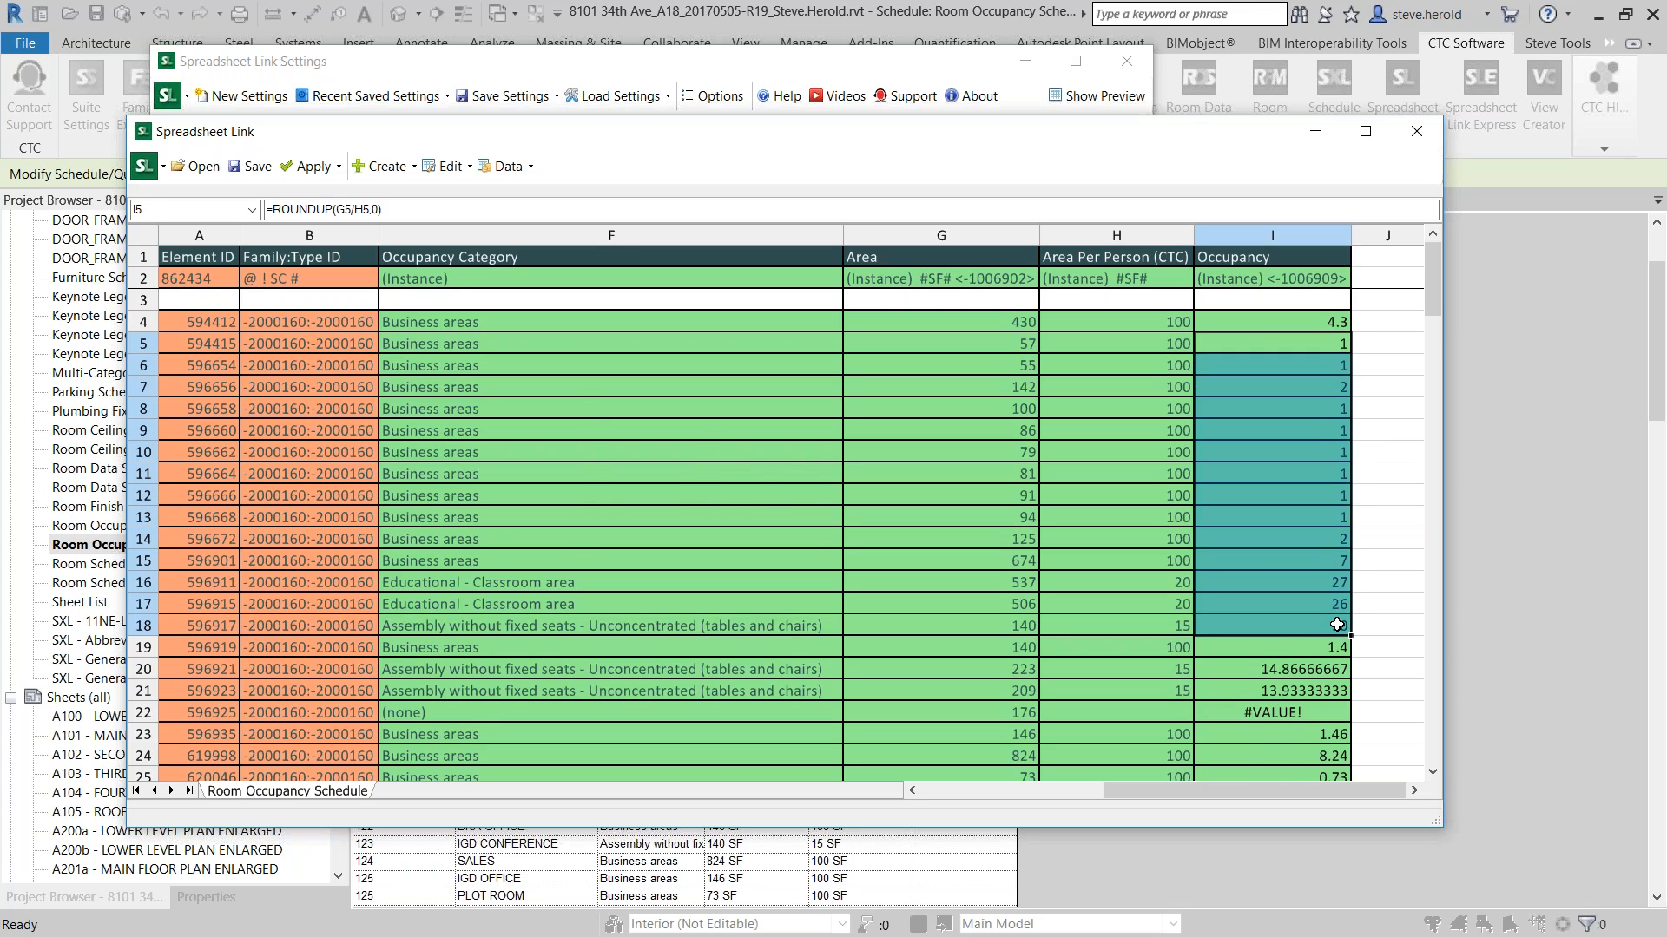
{"action": "scroll", "coordinate": [1337, 625], "scroll_direction": "down", "scroll_amount": 3}
{"action": "left_click_drag", "start_coordinate": [1349, 440], "coordinate": [1352, 742]}
{"action": "scroll", "coordinate": [1351, 605], "scroll_direction": "down", "scroll_amount": 5}
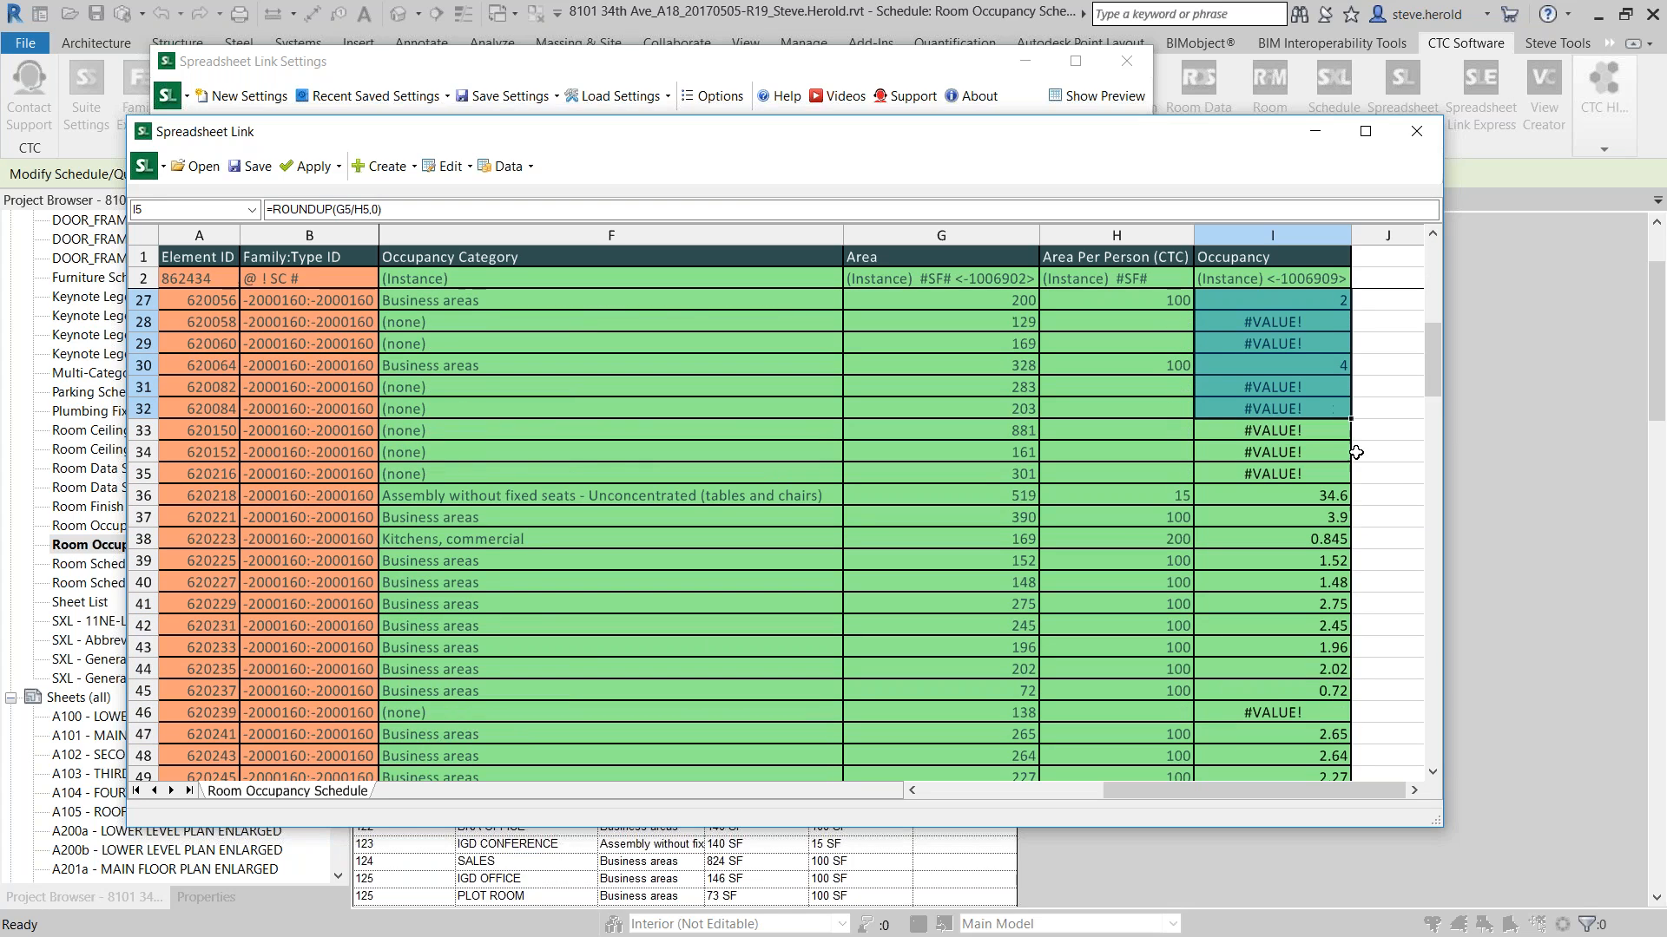
{"action": "left_click_drag", "start_coordinate": [1350, 423], "coordinate": [1351, 716]}
{"action": "scroll", "coordinate": [1352, 659], "scroll_direction": "down", "scroll_amount": 5}
{"action": "scroll", "coordinate": [1350, 515], "scroll_direction": "up", "scroll_amount": 13}
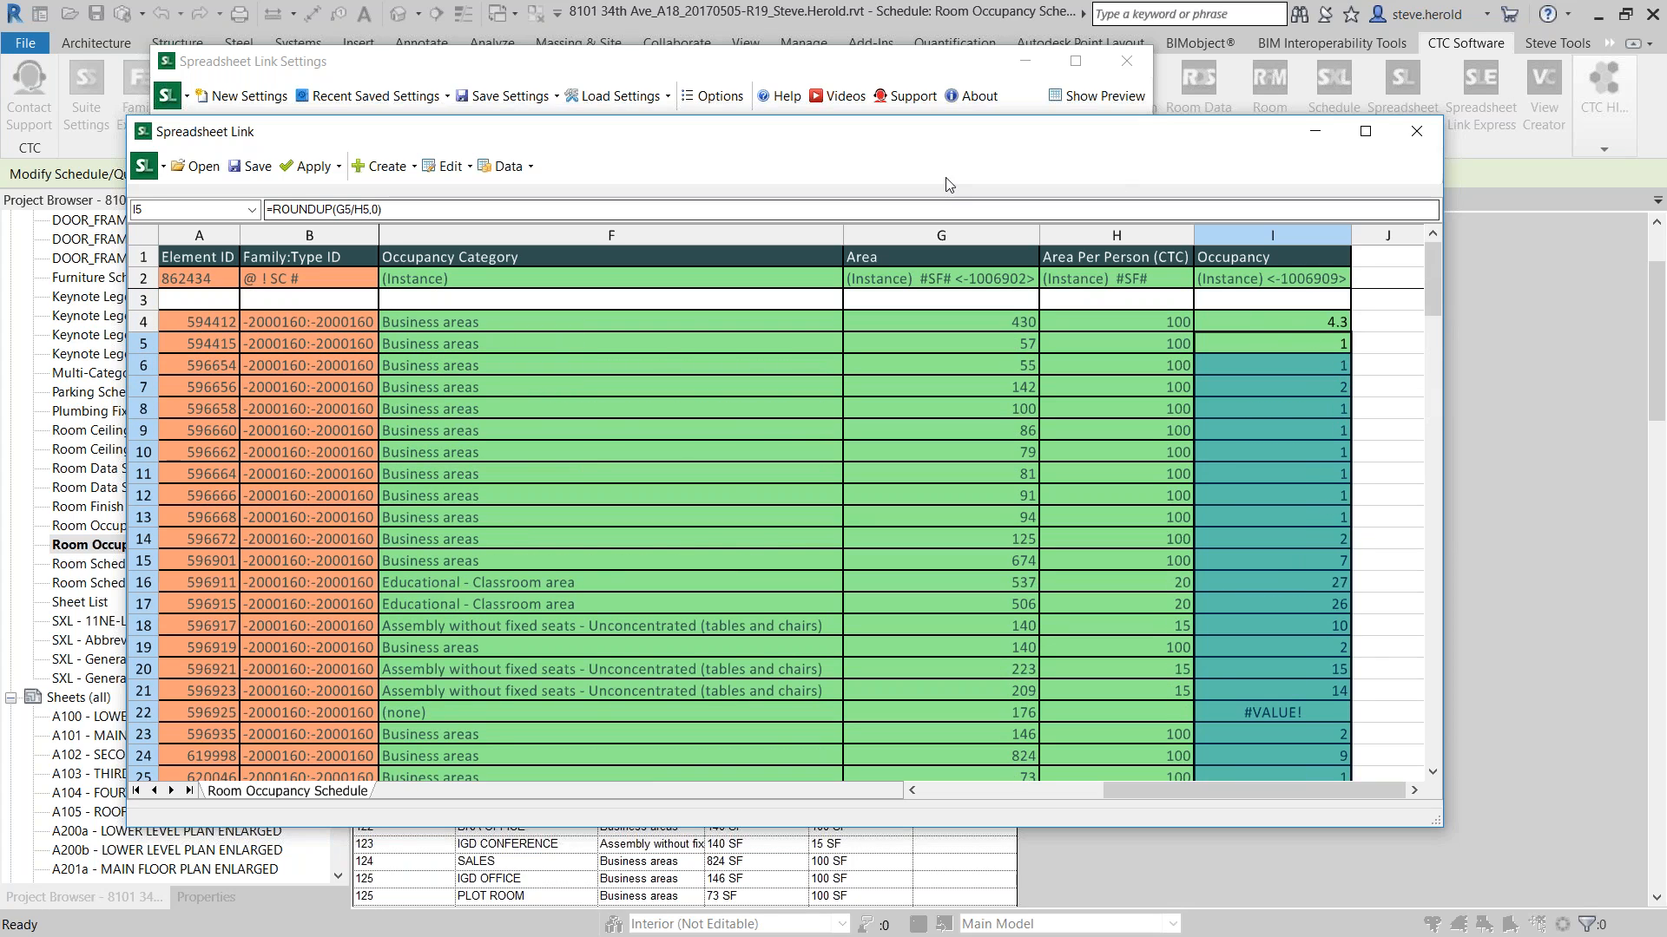
Move the spreadsheet window up and fill the ROUNDUP formula from cell I19 further down the Occupancy column
{"action": "left_click_drag", "start_coordinate": [890, 139], "coordinate": [827, 63]}
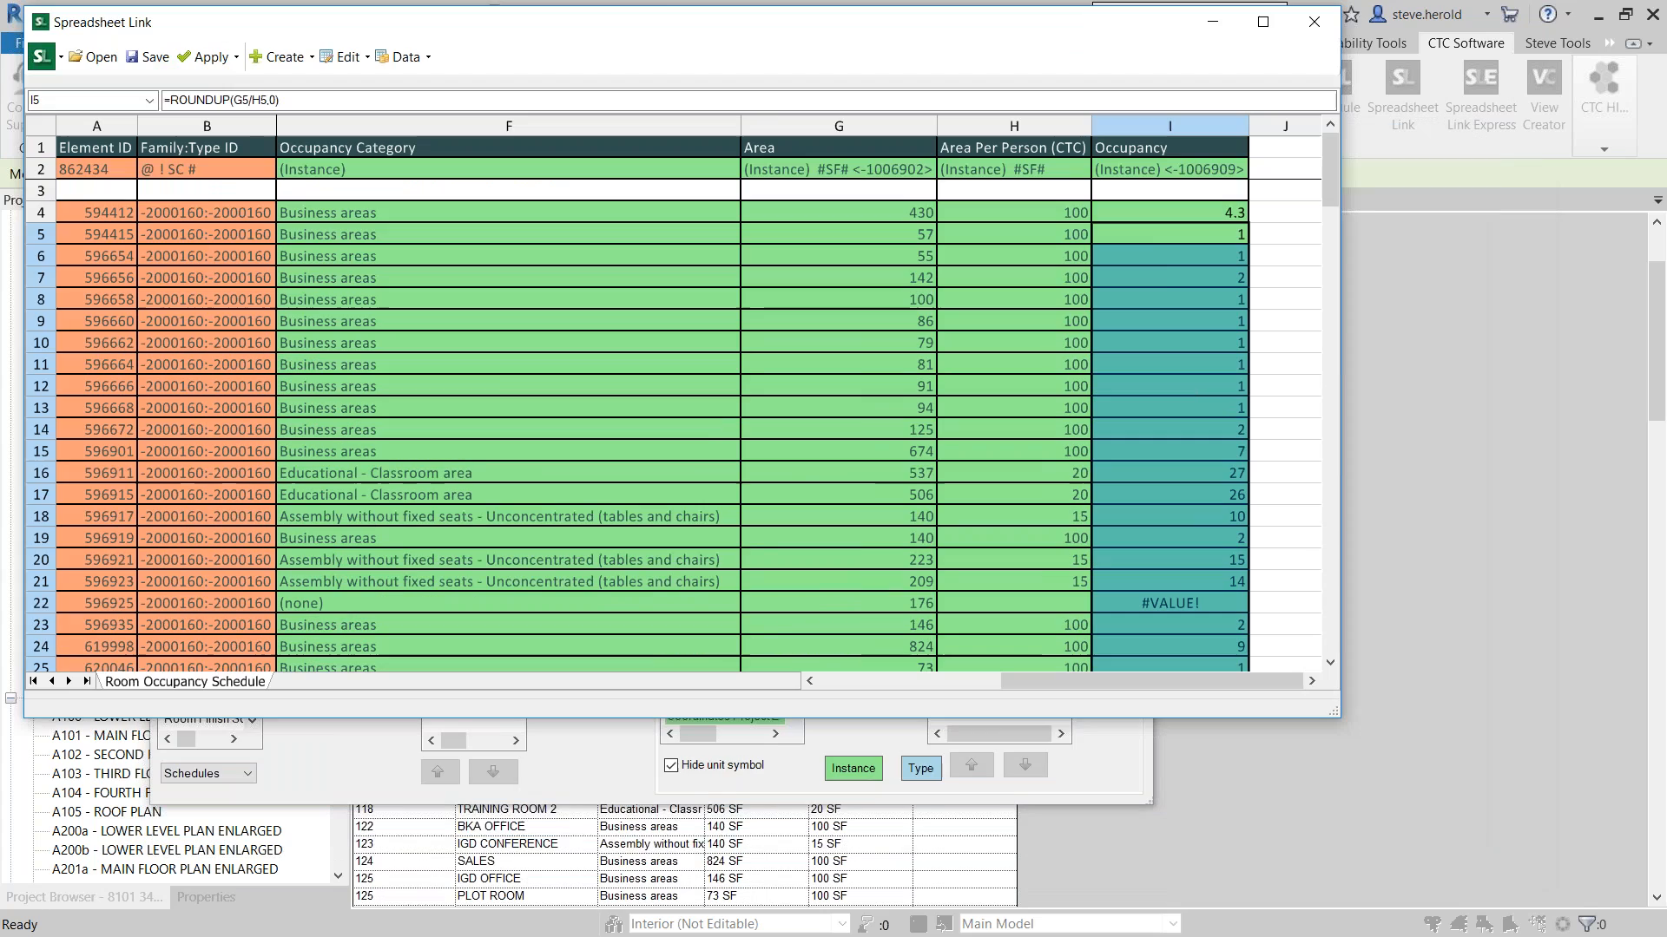
{"action": "left_click", "coordinate": [1234, 271]}
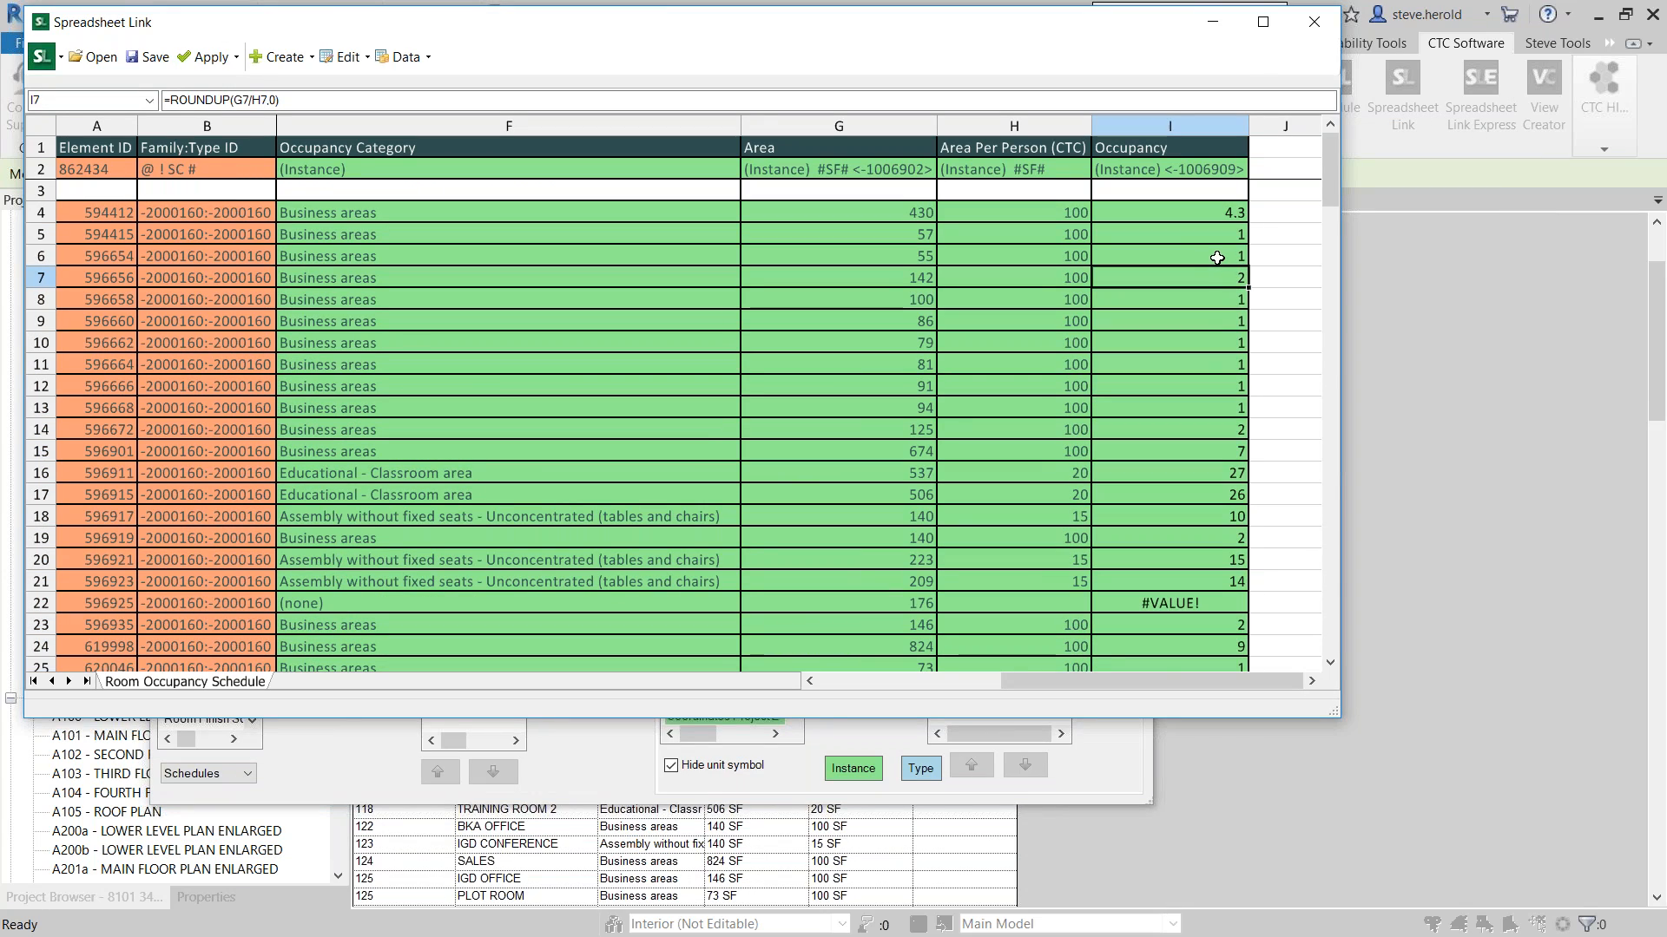
{"action": "scroll", "coordinate": [1215, 295], "scroll_direction": "down", "scroll_amount": 4}
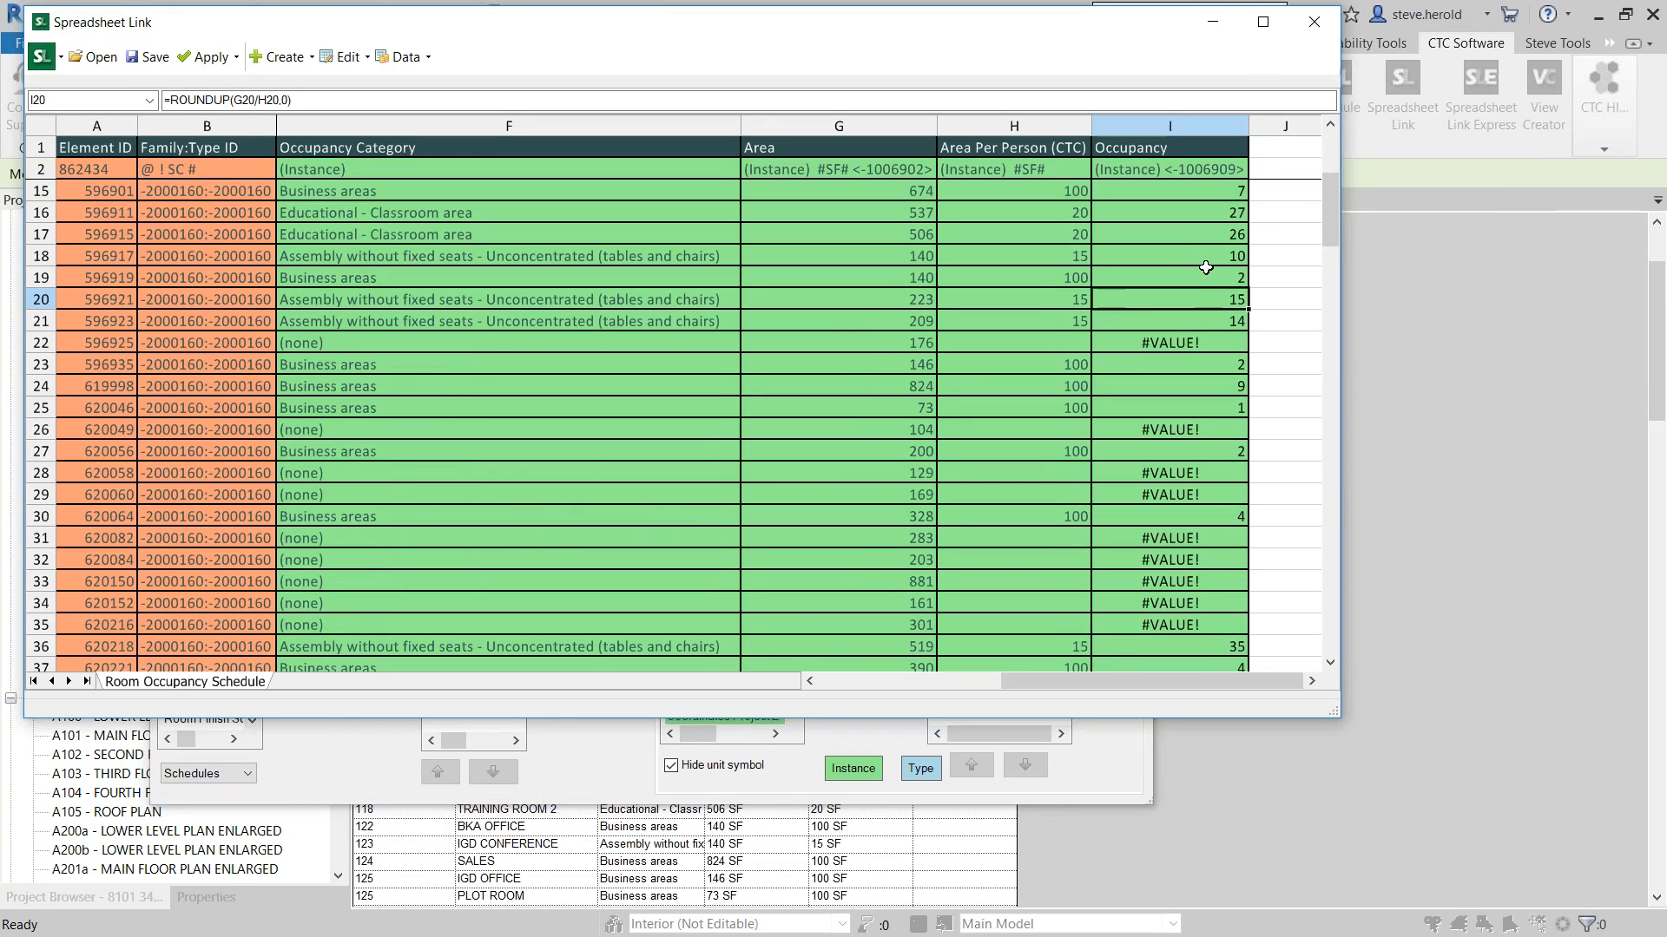
{"action": "left_click", "coordinate": [1209, 274]}
{"action": "left_click_drag", "start_coordinate": [1250, 285], "coordinate": [1270, 687]}
{"action": "scroll", "coordinate": [1213, 358], "scroll_direction": "up", "scroll_amount": 6}
{"action": "scroll", "coordinate": [1213, 359], "scroll_direction": "up", "scroll_amount": 15}
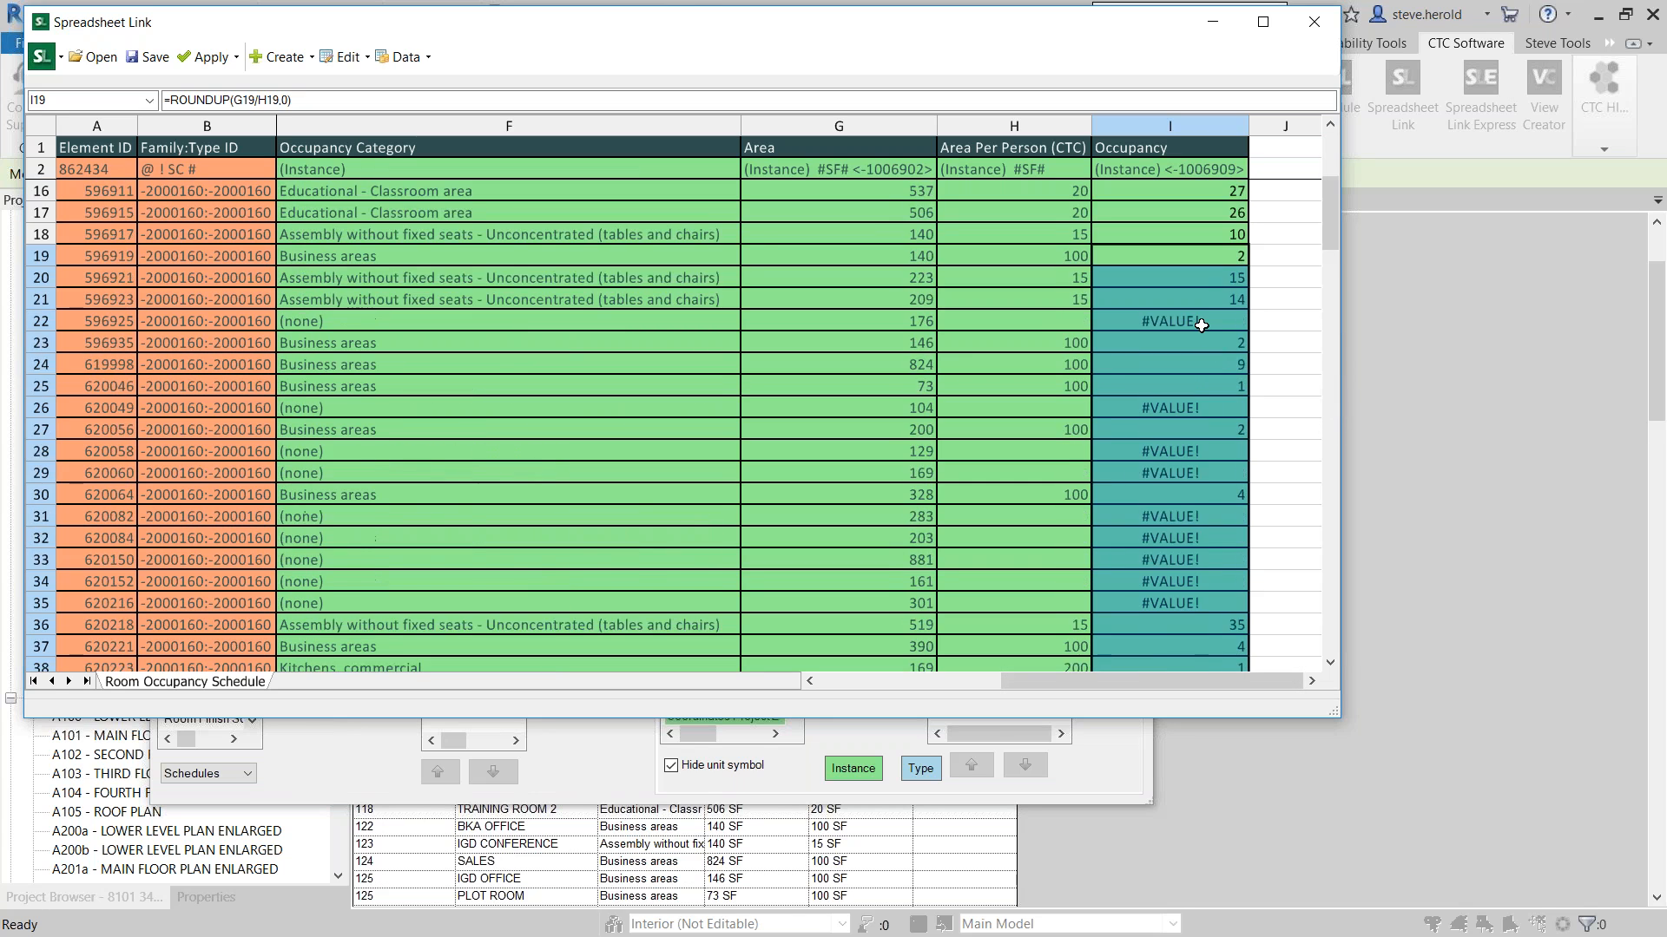
Apply the active worksheet's values to the Revit project, confirm, and dismiss the import result
{"action": "left_click_drag", "start_coordinate": [387, 24], "coordinate": [543, 117]}
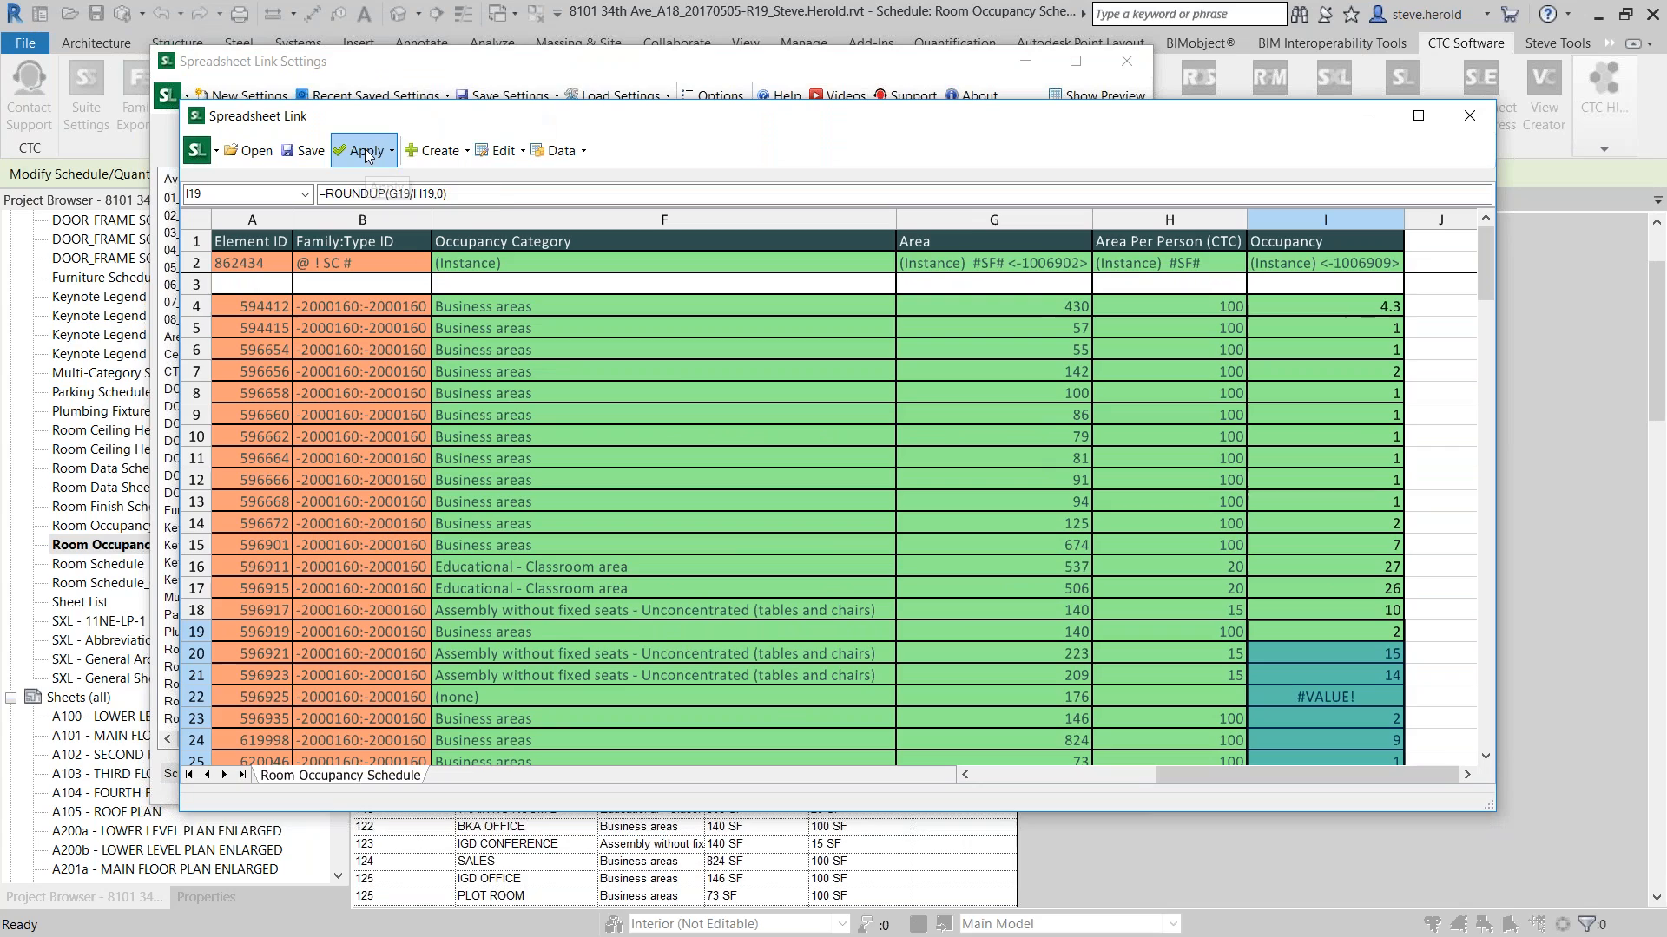
{"action": "left_click", "coordinate": [390, 150]}
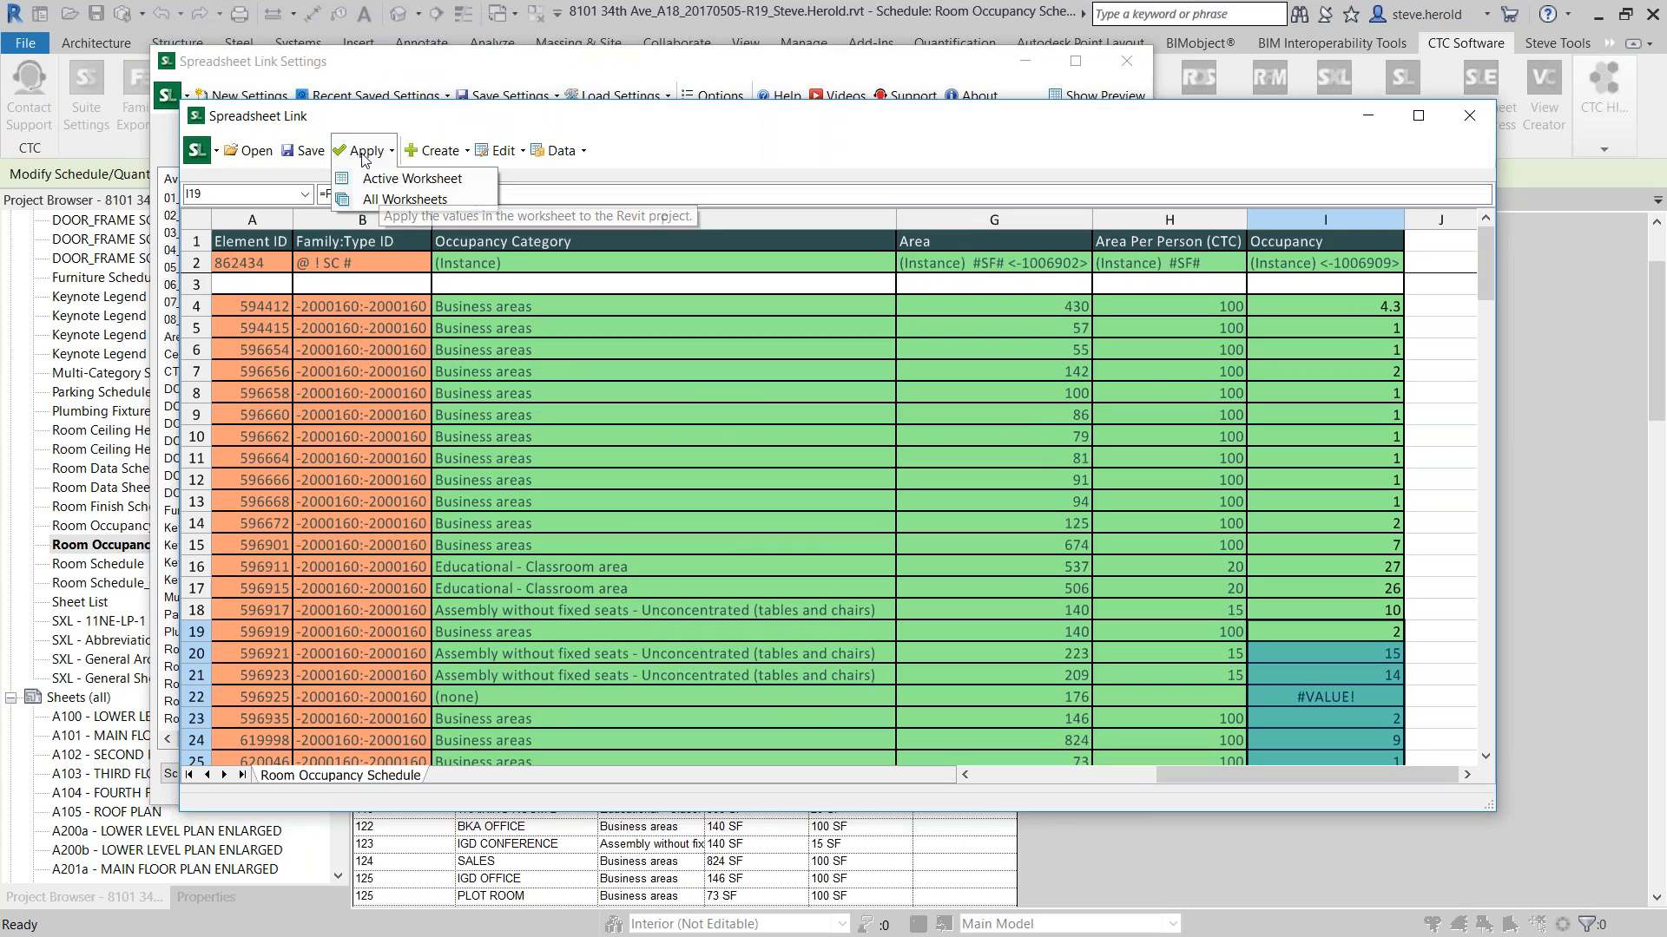
{"action": "left_click", "coordinate": [401, 179]}
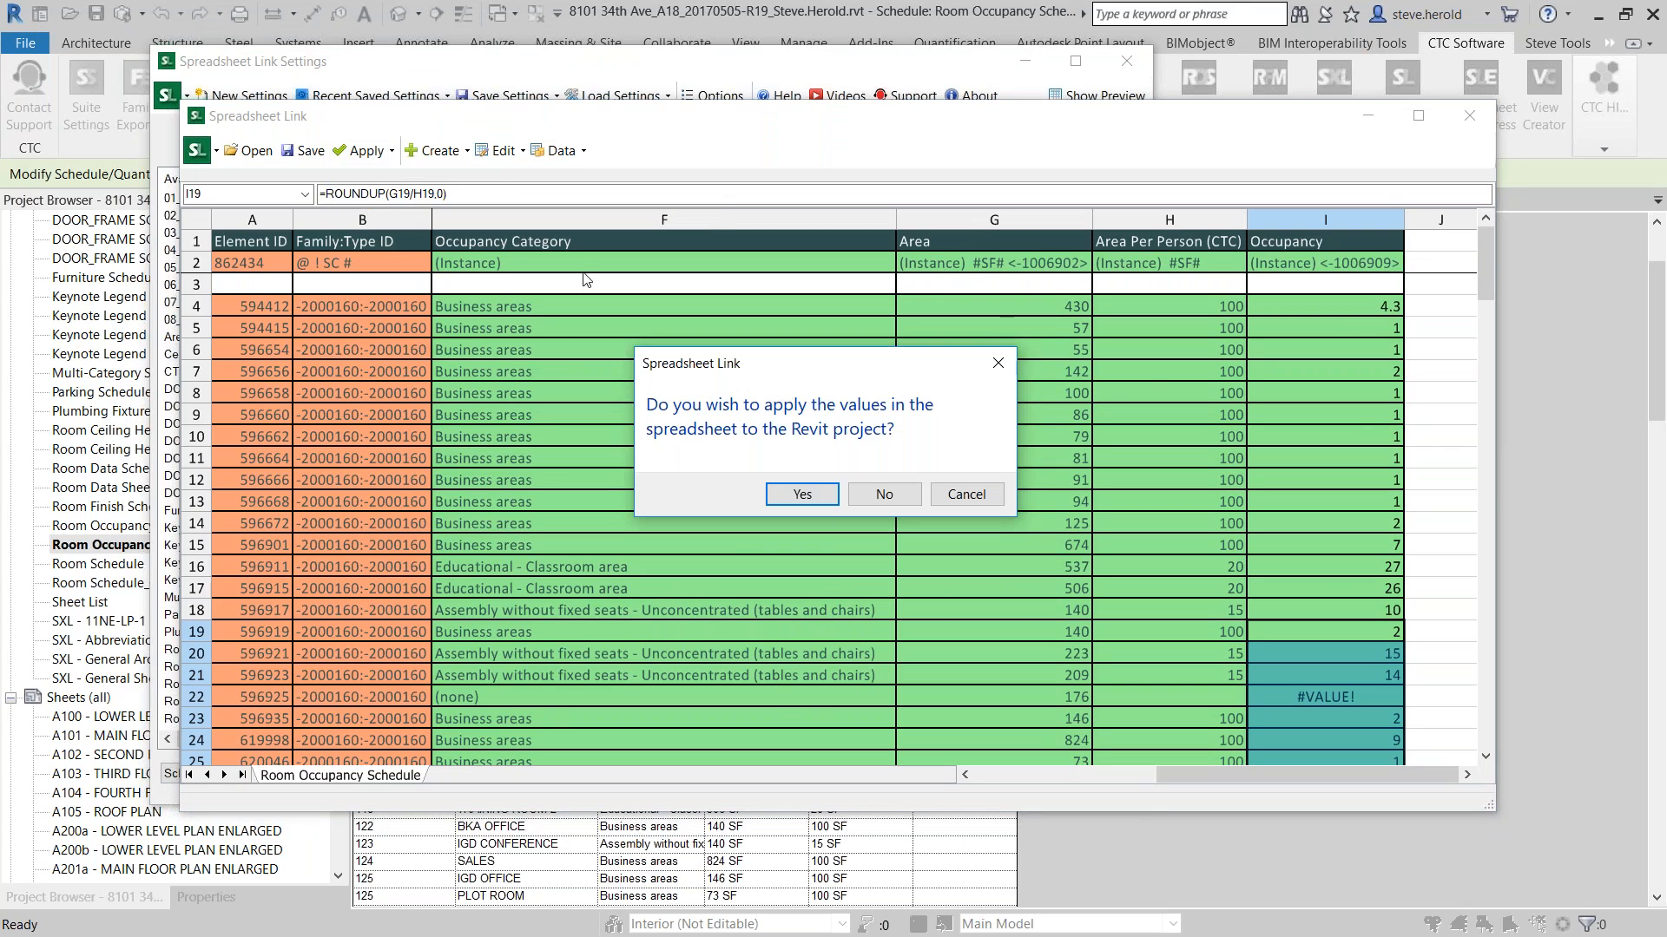
{"action": "left_click", "coordinate": [801, 493]}
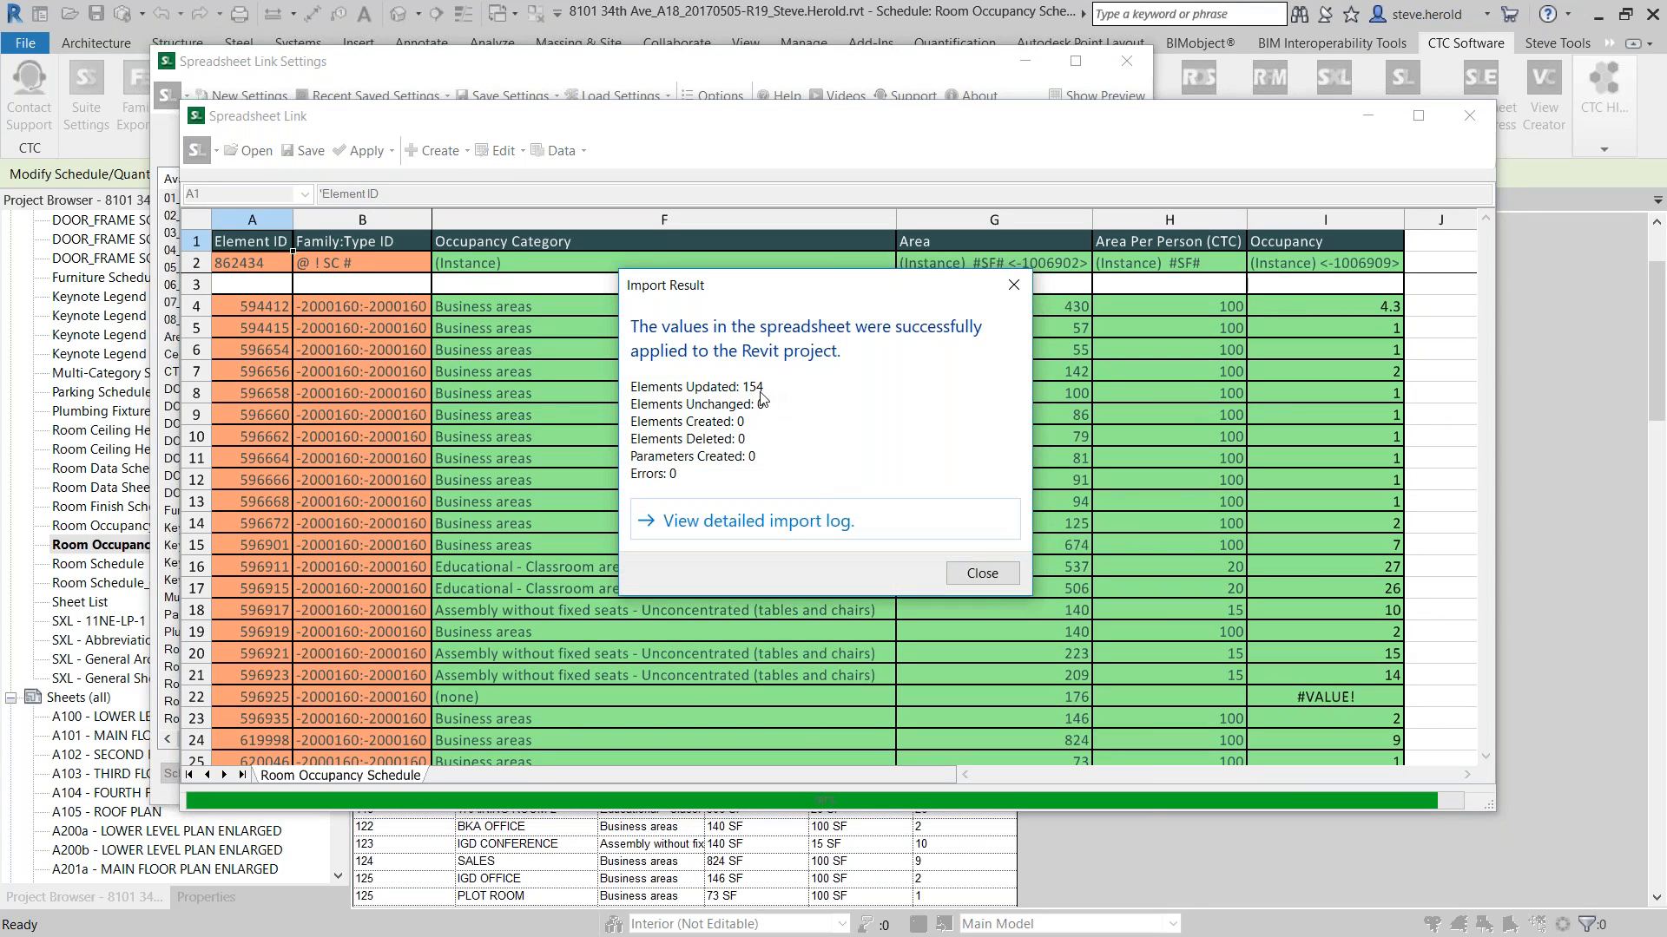
{"action": "left_click", "coordinate": [982, 573]}
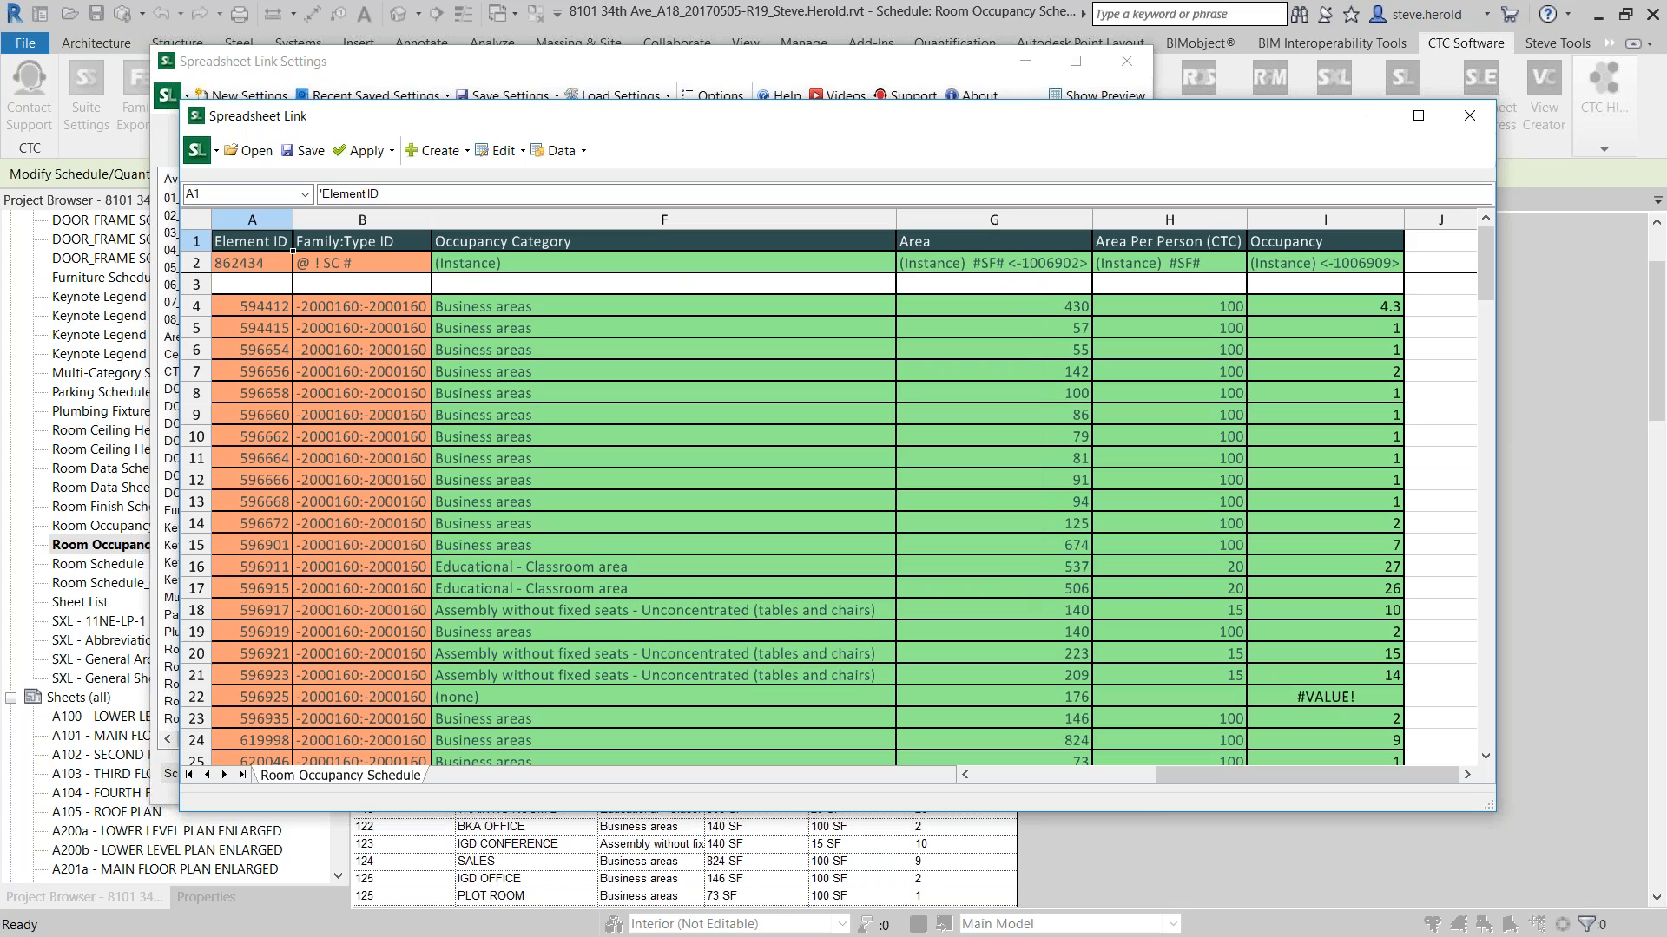
Close the spreadsheet and the Spreadsheet Link settings without saving the settings
{"action": "left_click", "coordinate": [1471, 116]}
{"action": "left_click", "coordinate": [1128, 63]}
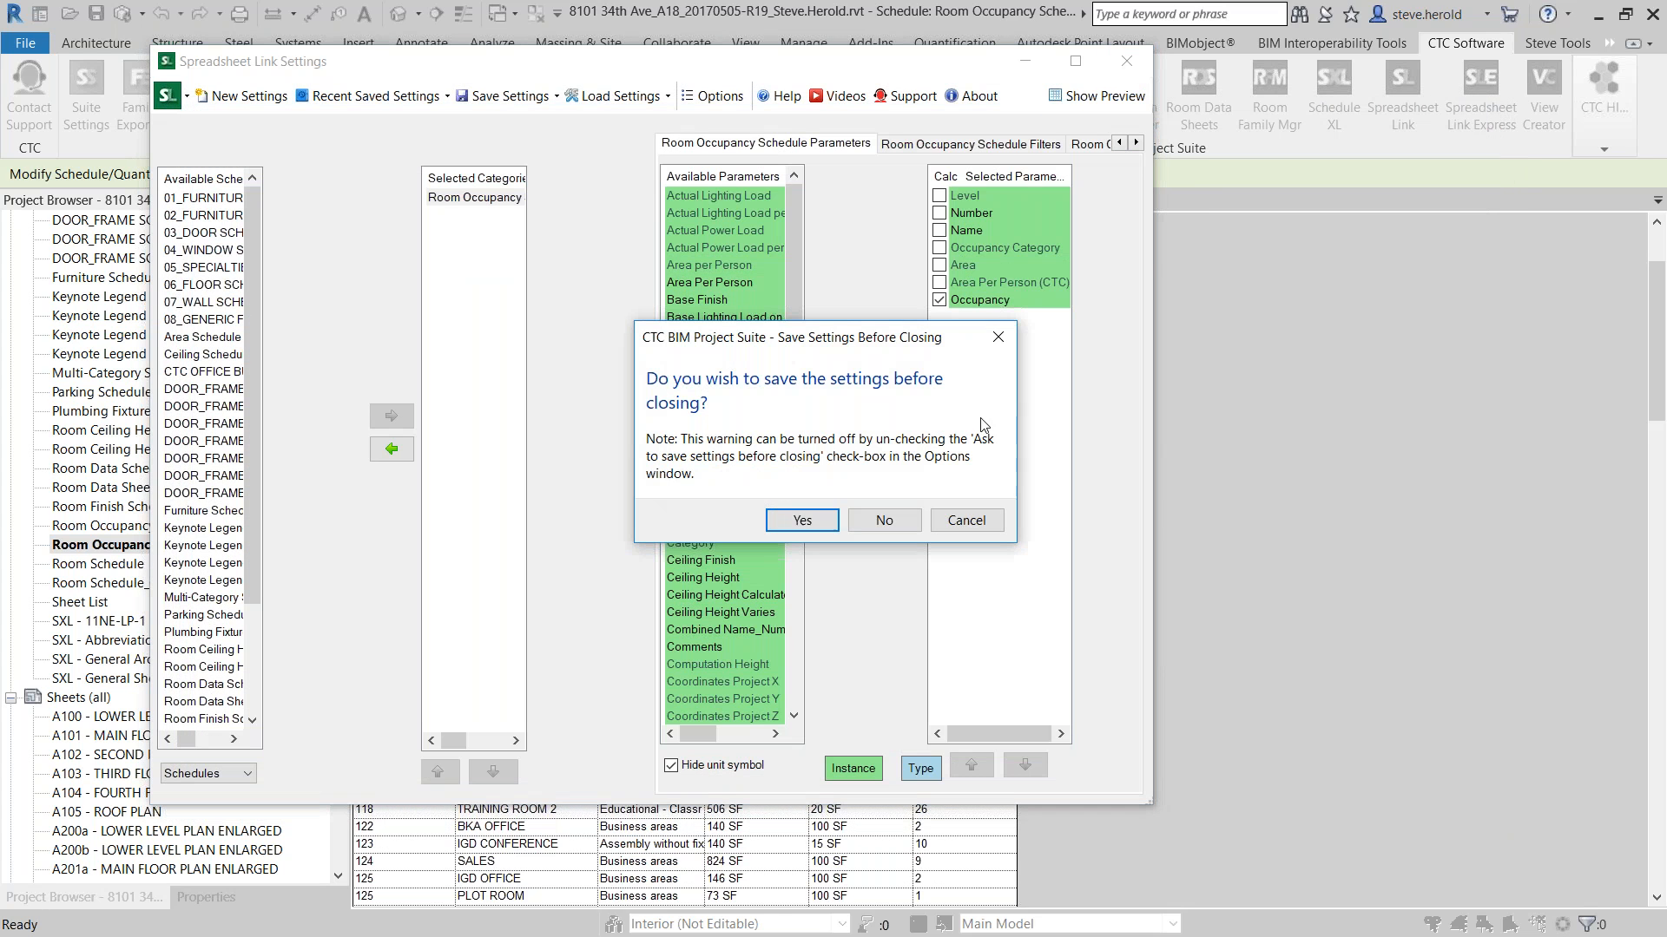
{"action": "left_click", "coordinate": [892, 528]}
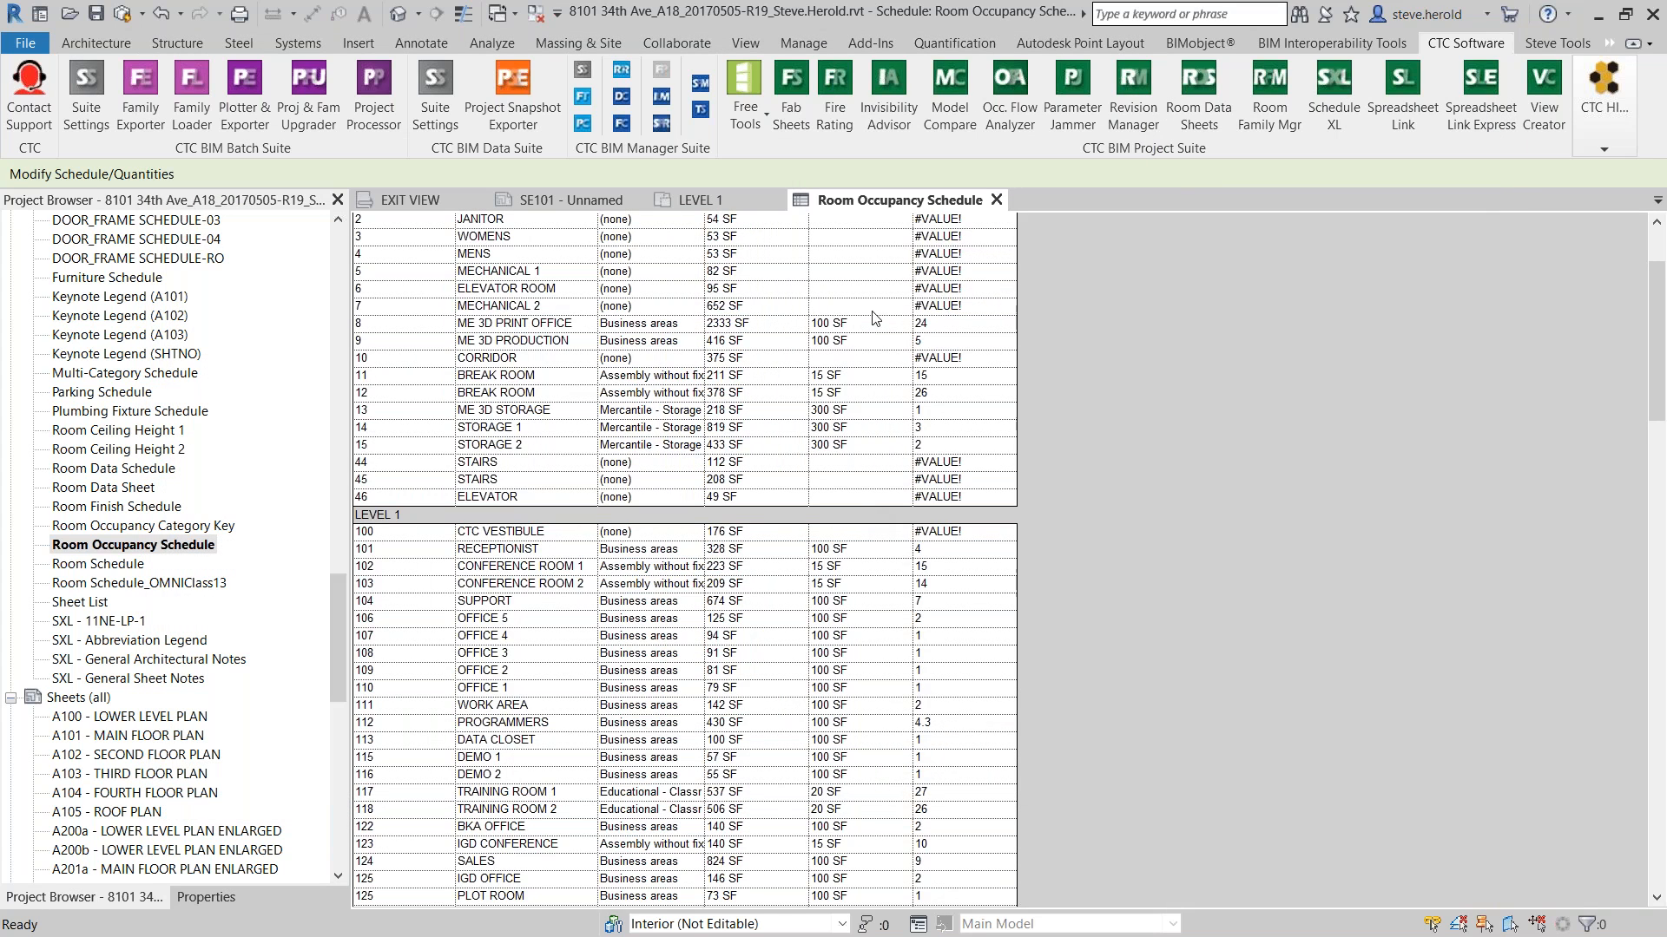
Examine the Occupancy values of the rooms on each level in the Room Occupancy Schedule
{"action": "scroll", "coordinate": [924, 342], "scroll_direction": "down", "scroll_amount": 9}
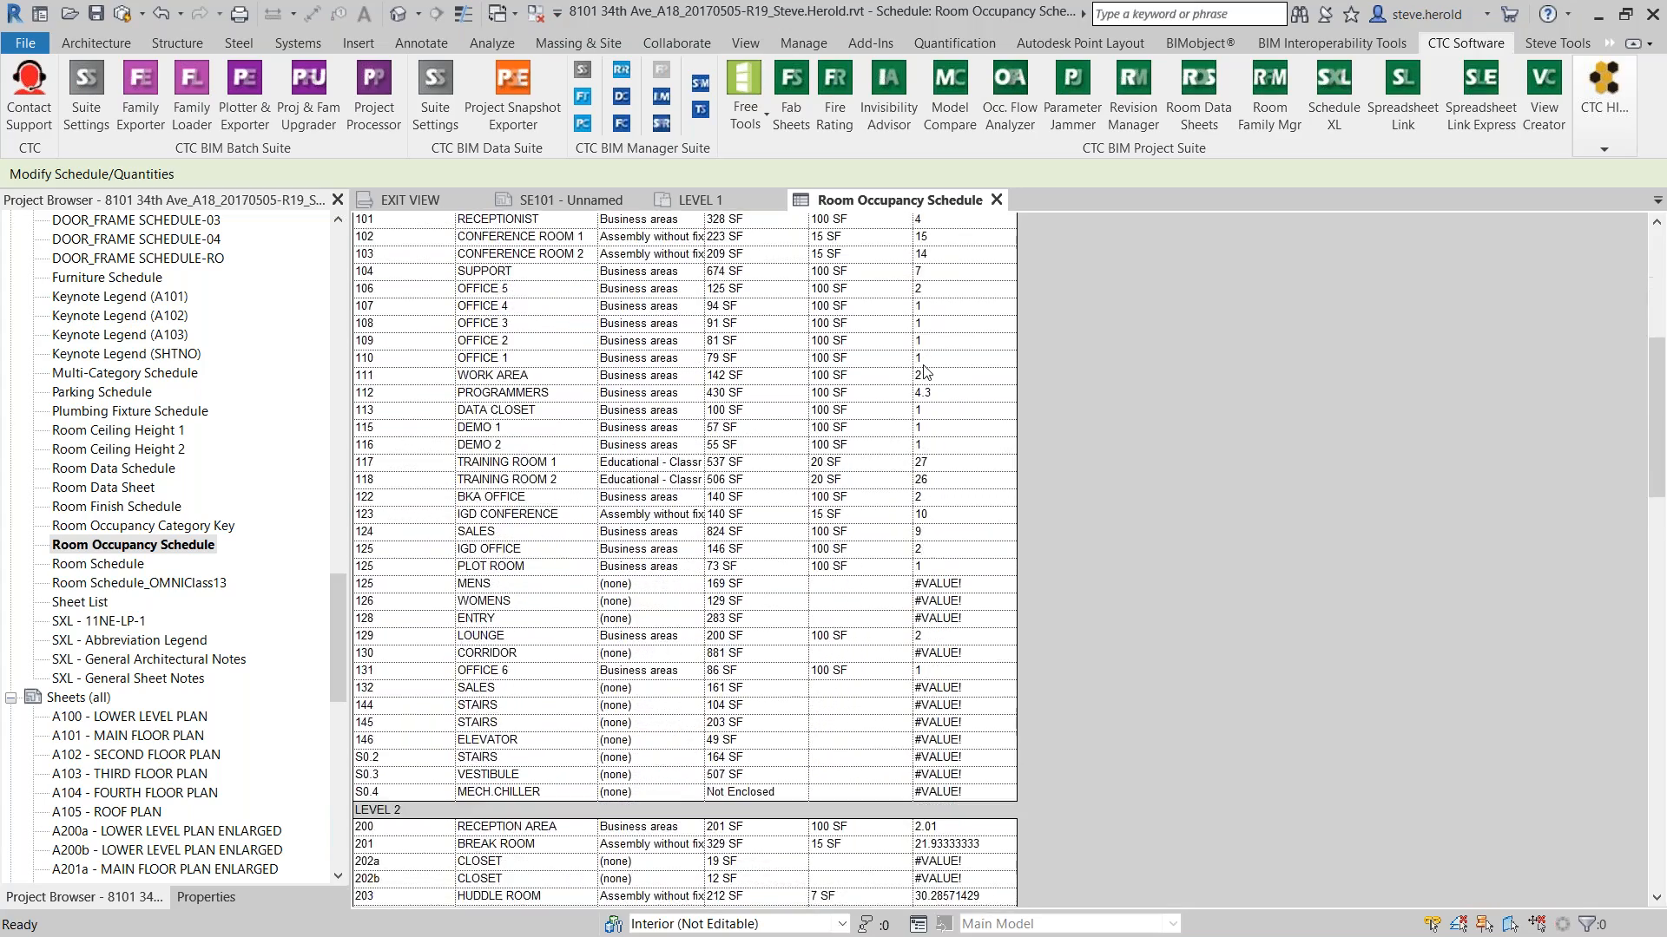
{"action": "scroll", "coordinate": [924, 339], "scroll_direction": "down", "scroll_amount": 15}
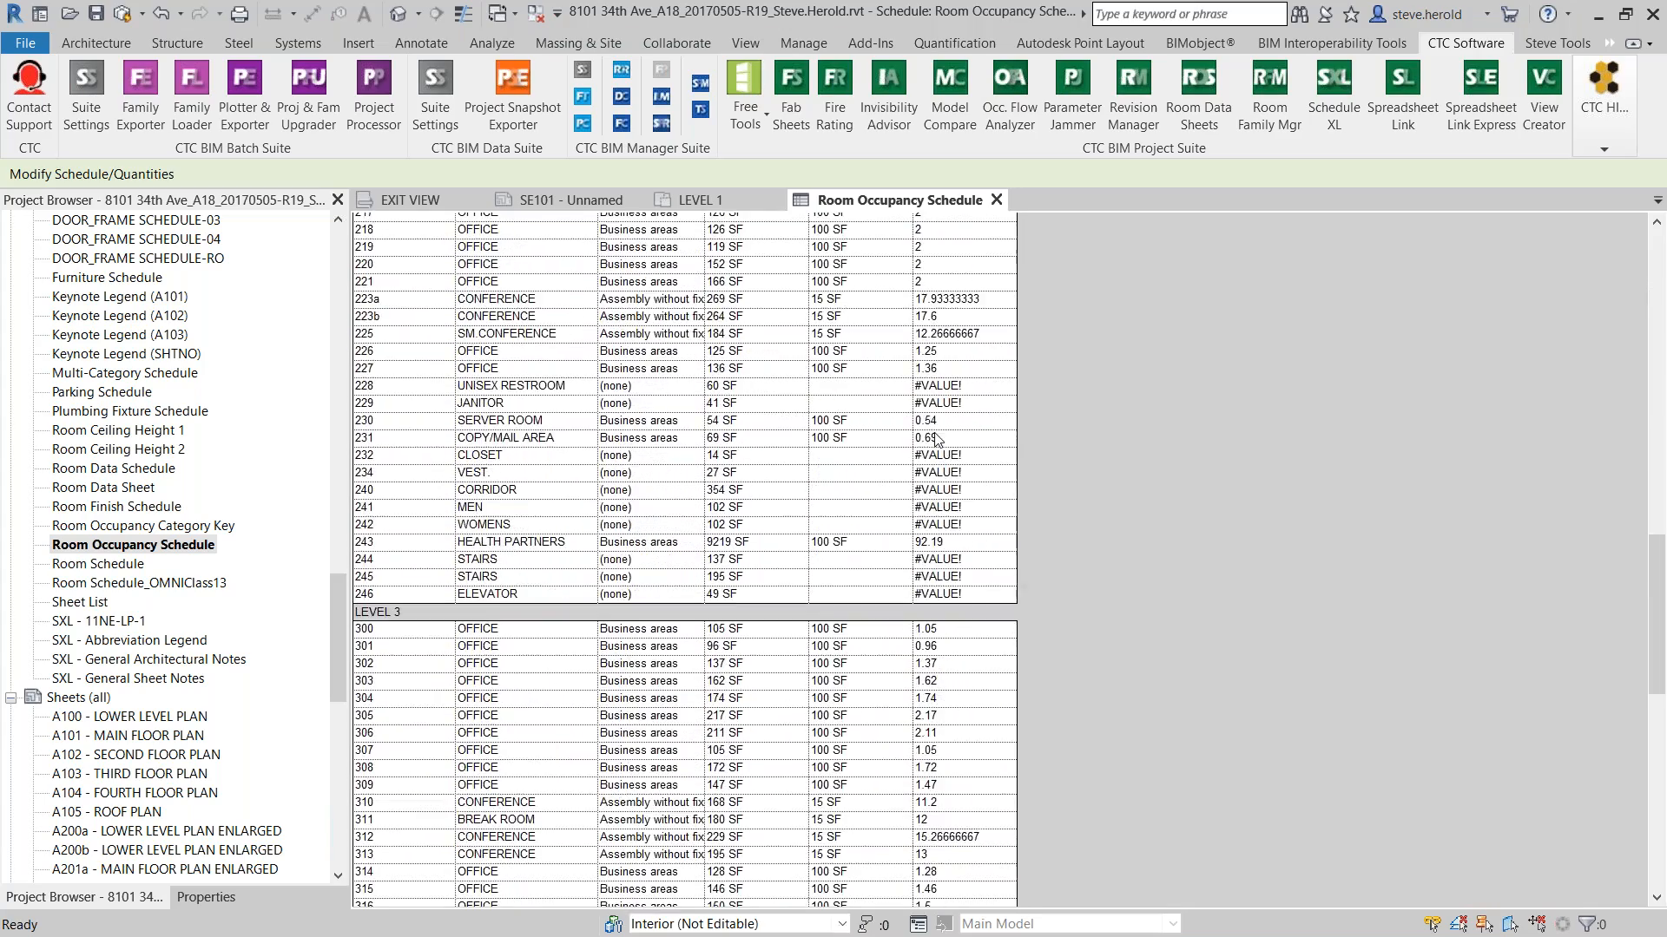
{"action": "scroll", "coordinate": [945, 440], "scroll_direction": "up", "scroll_amount": 8}
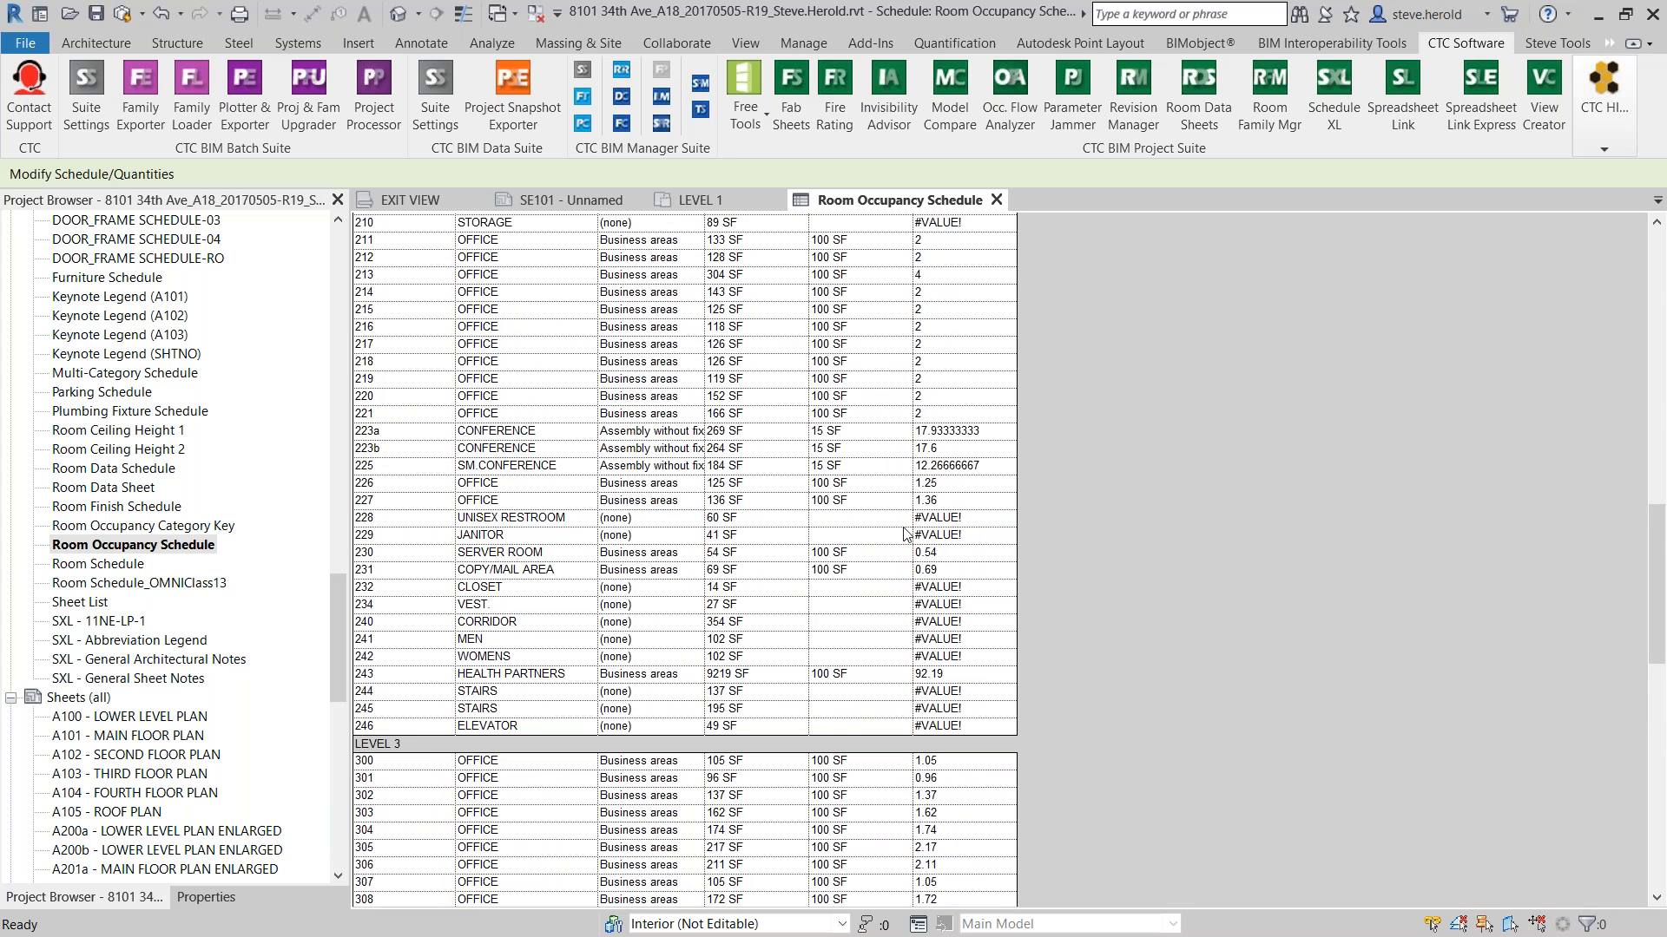
{"action": "scroll", "coordinate": [906, 533], "scroll_direction": "down", "scroll_amount": 1}
{"action": "scroll", "coordinate": [885, 486], "scroll_direction": "up", "scroll_amount": 6}
{"action": "scroll", "coordinate": [868, 434], "scroll_direction": "down", "scroll_amount": 12}
{"action": "scroll", "coordinate": [840, 376], "scroll_direction": "up", "scroll_amount": 8}
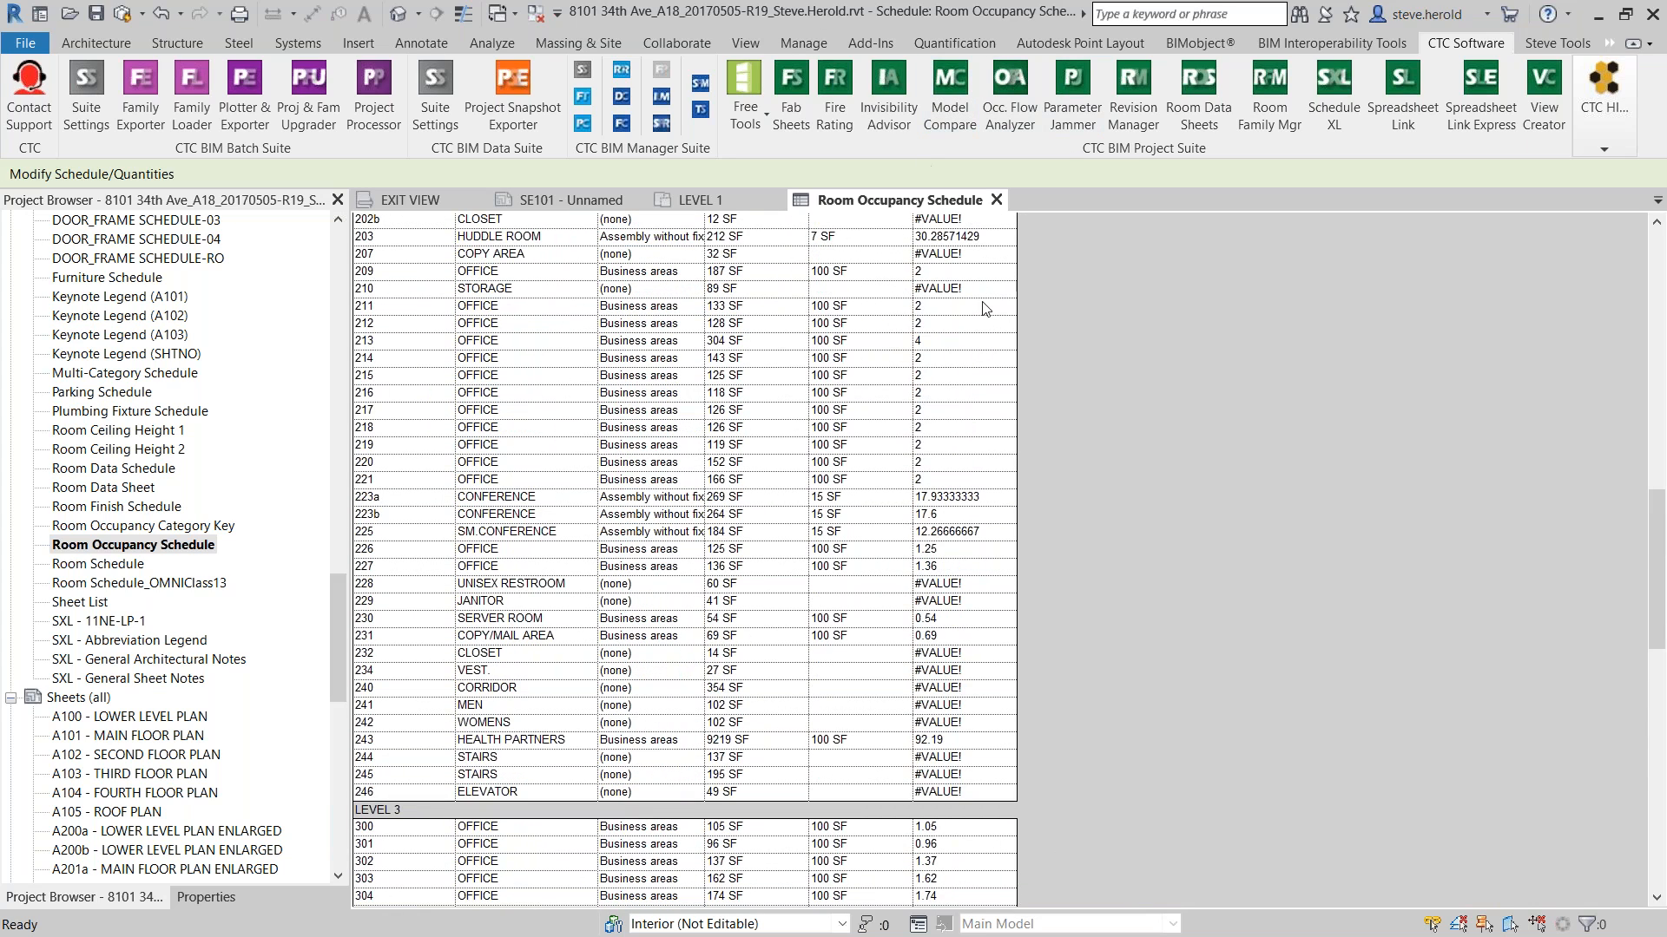
Reopen Spreadsheet Link, move the blank spreadsheet window lower, and bring the settings window to the front
{"action": "left_click", "coordinate": [1400, 110]}
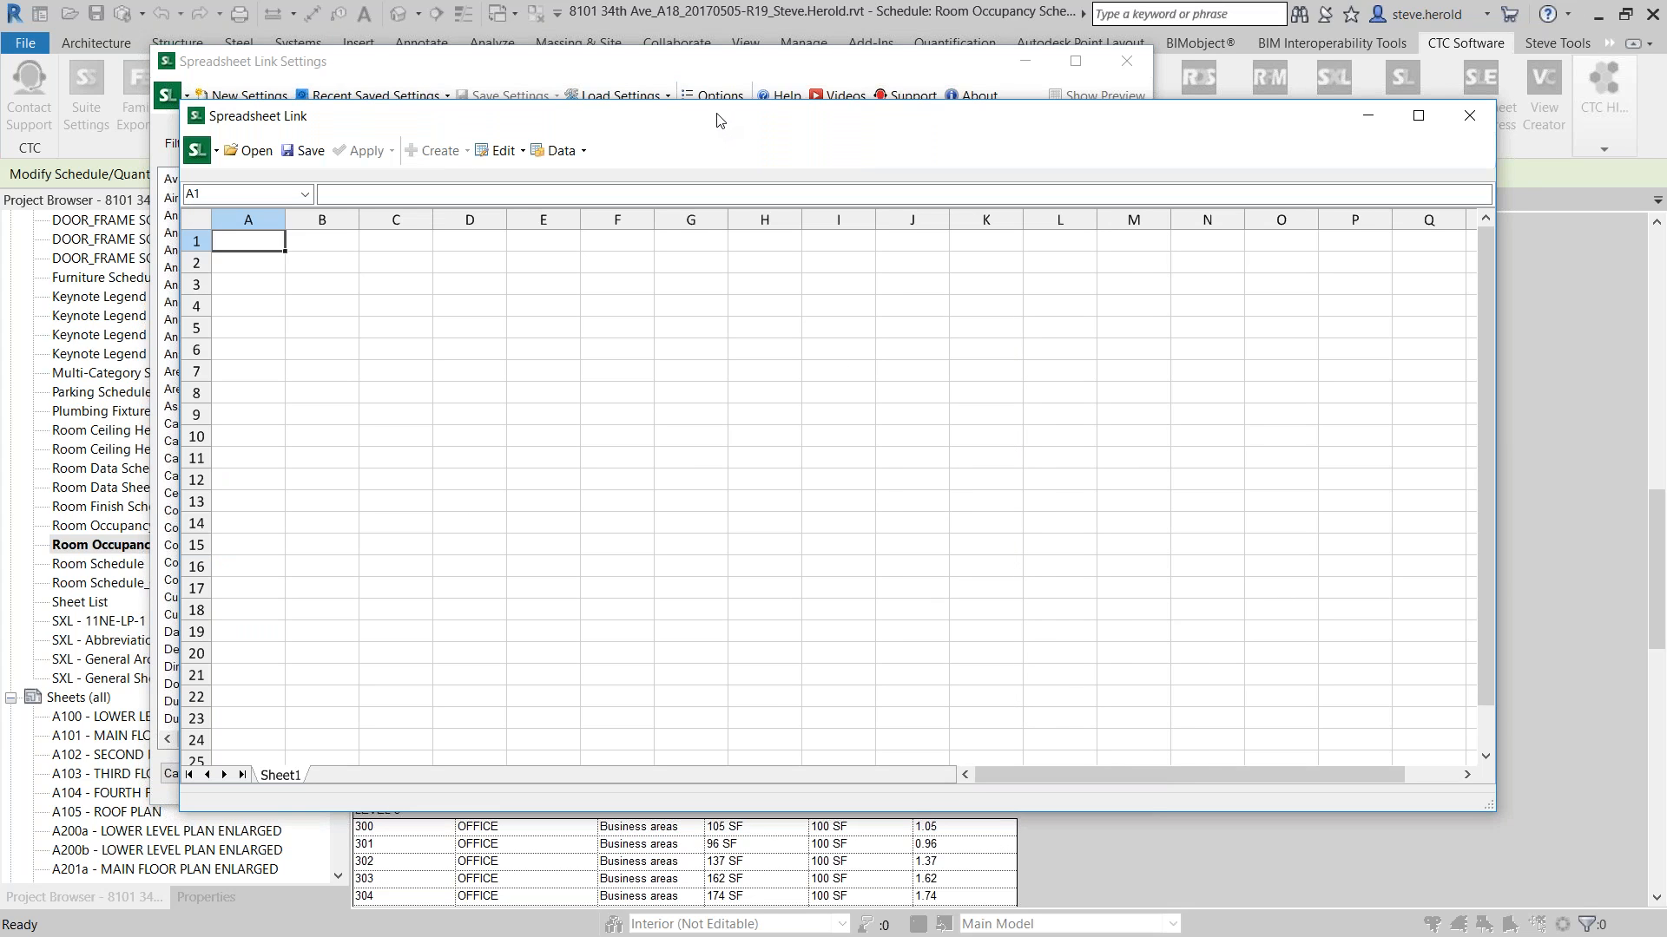
{"action": "left_click", "coordinate": [662, 90]}
{"action": "left_click", "coordinate": [1306, 145]}
{"action": "left_click_drag", "start_coordinate": [1165, 105], "coordinate": [1216, 160]}
{"action": "left_click", "coordinate": [1042, 139]}
{"action": "left_click", "coordinate": [1213, 186]}
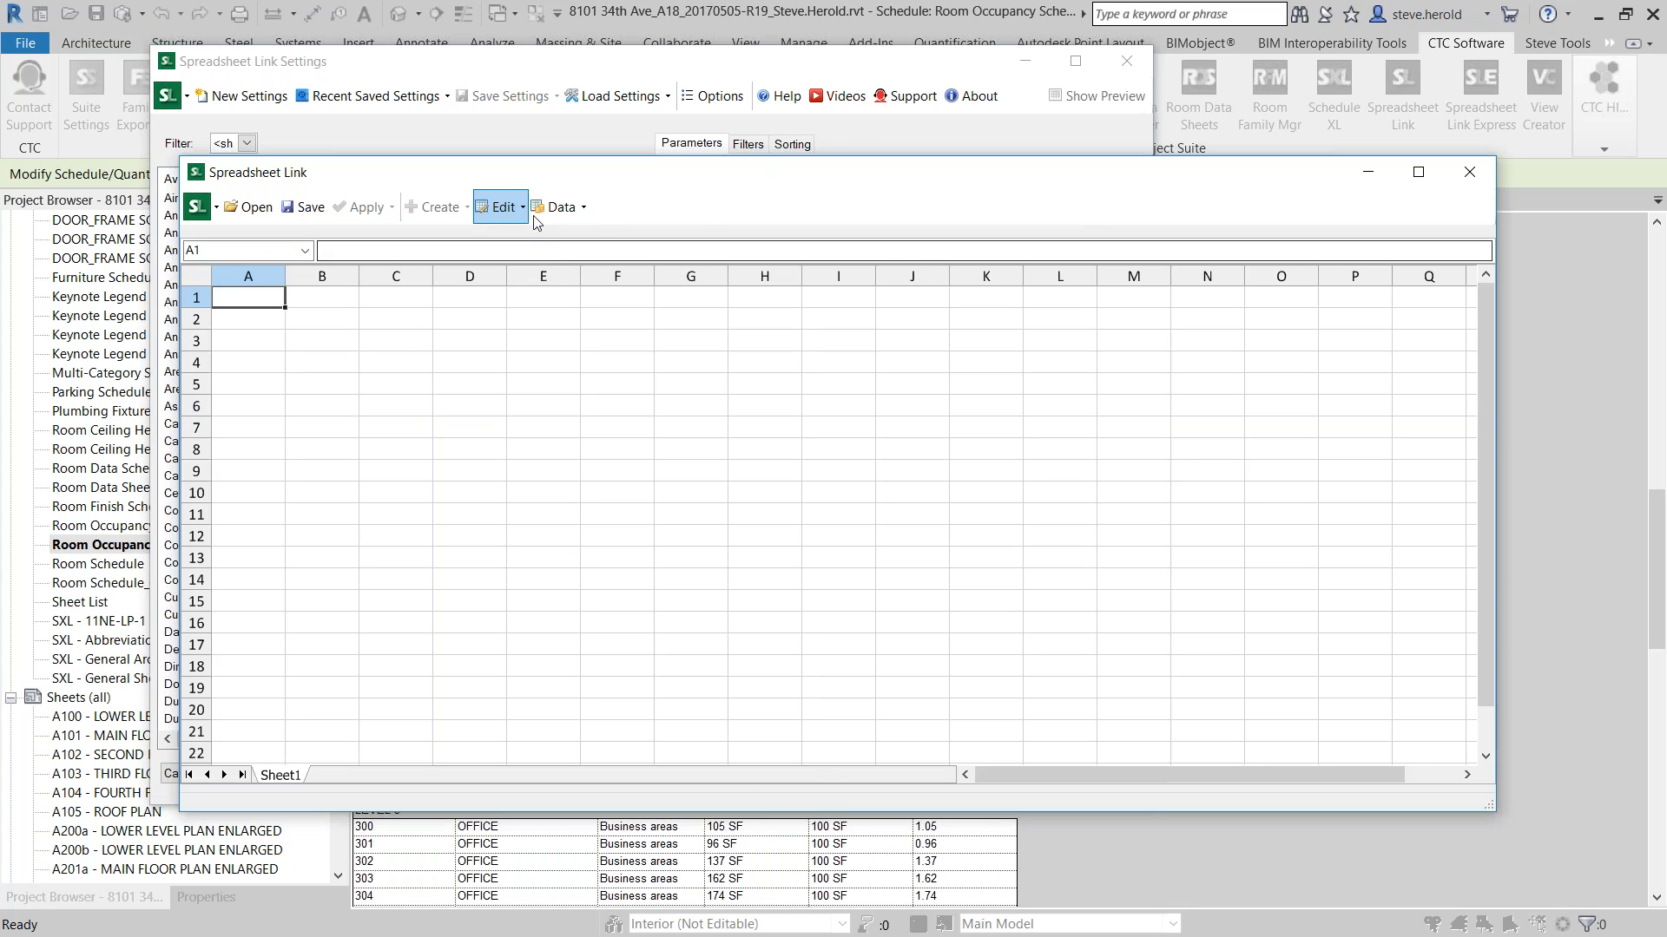
{"action": "left_click", "coordinate": [809, 139]}
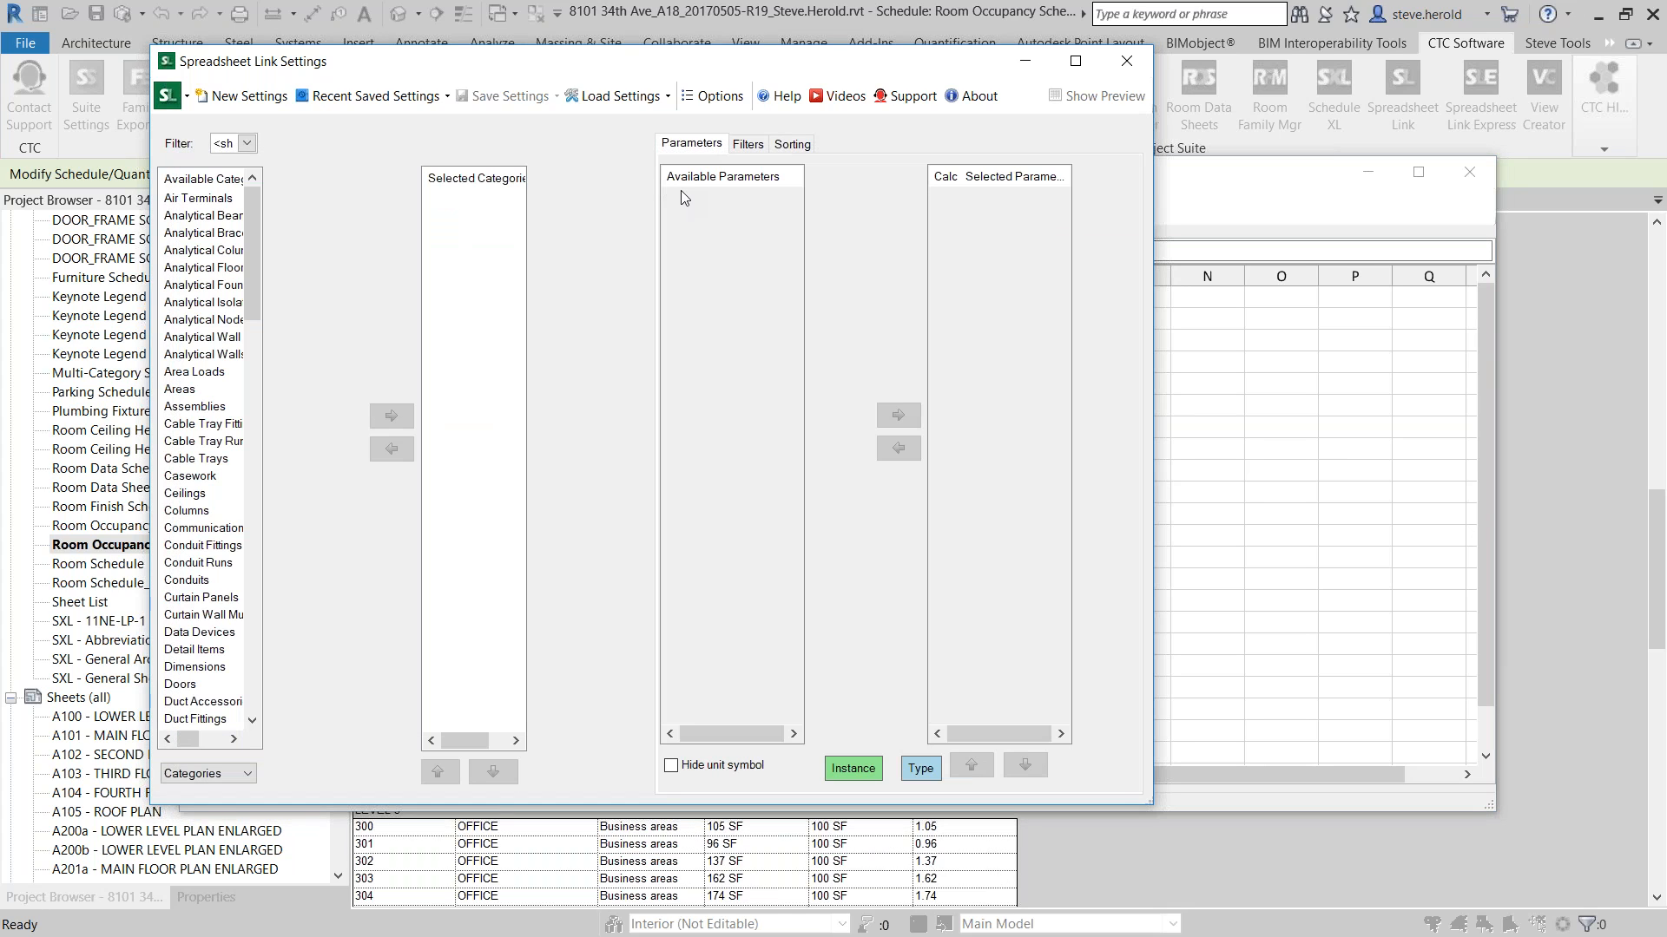
{"action": "left_click", "coordinate": [1180, 204]}
{"action": "left_click", "coordinate": [1063, 135]}
{"action": "left_click", "coordinate": [1186, 202]}
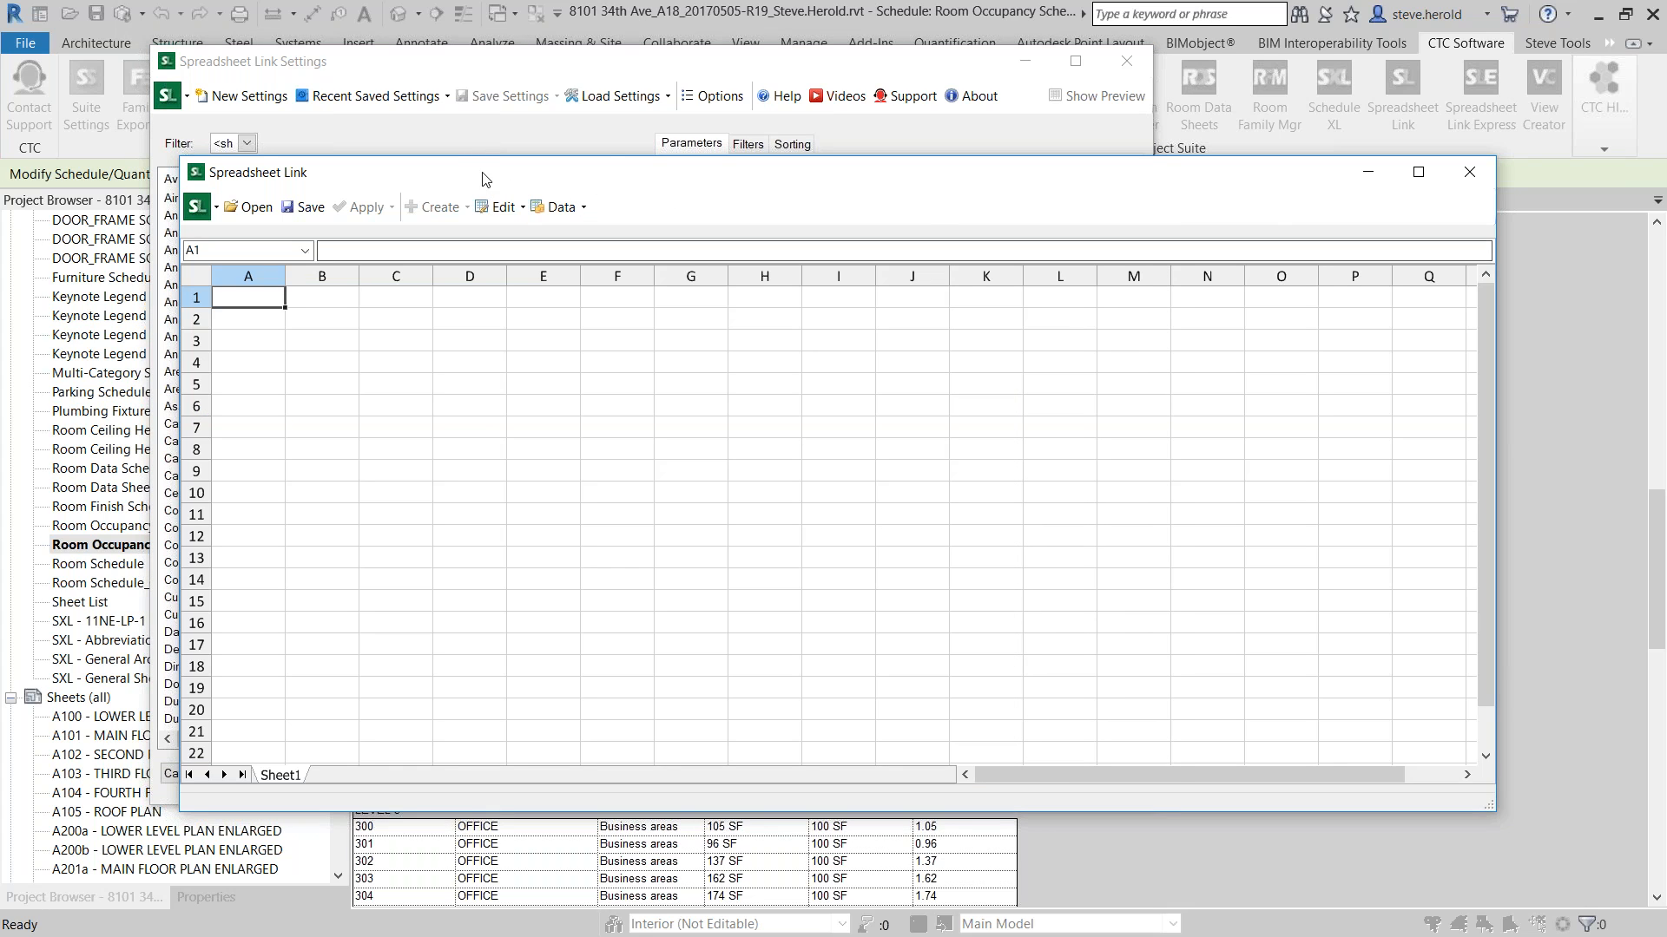
{"action": "left_click", "coordinate": [556, 118]}
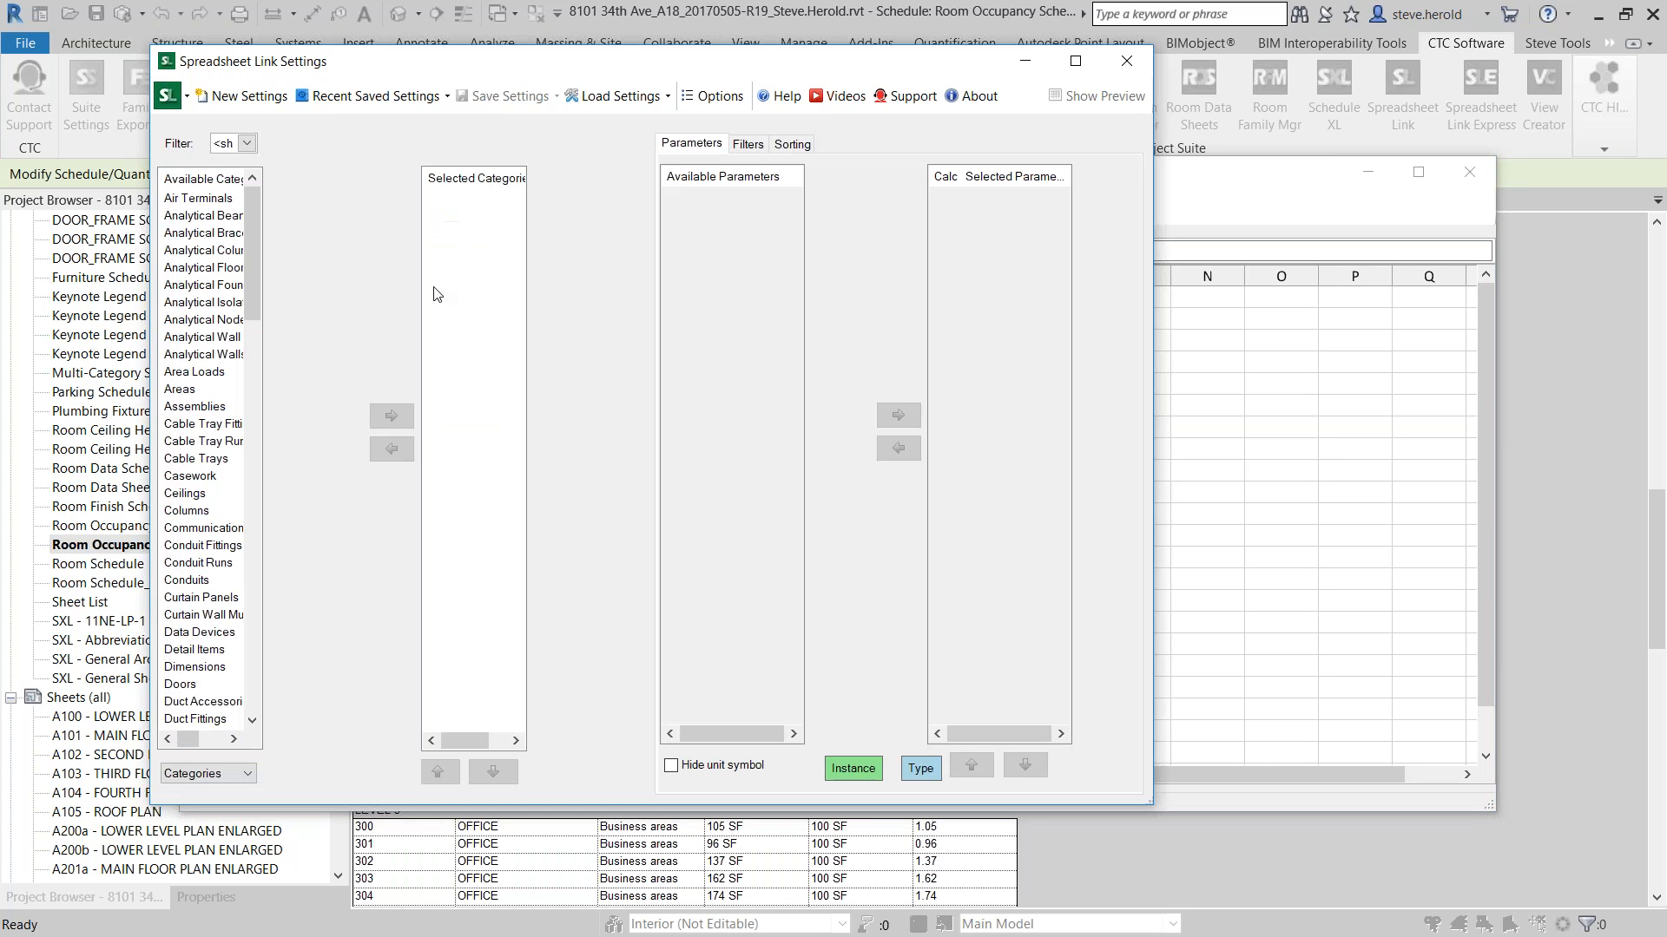
Start loading Spreadsheet Link settings from a file and browse to the Spreadsheet Link folder within RET Settings
{"action": "left_click", "coordinate": [622, 101]}
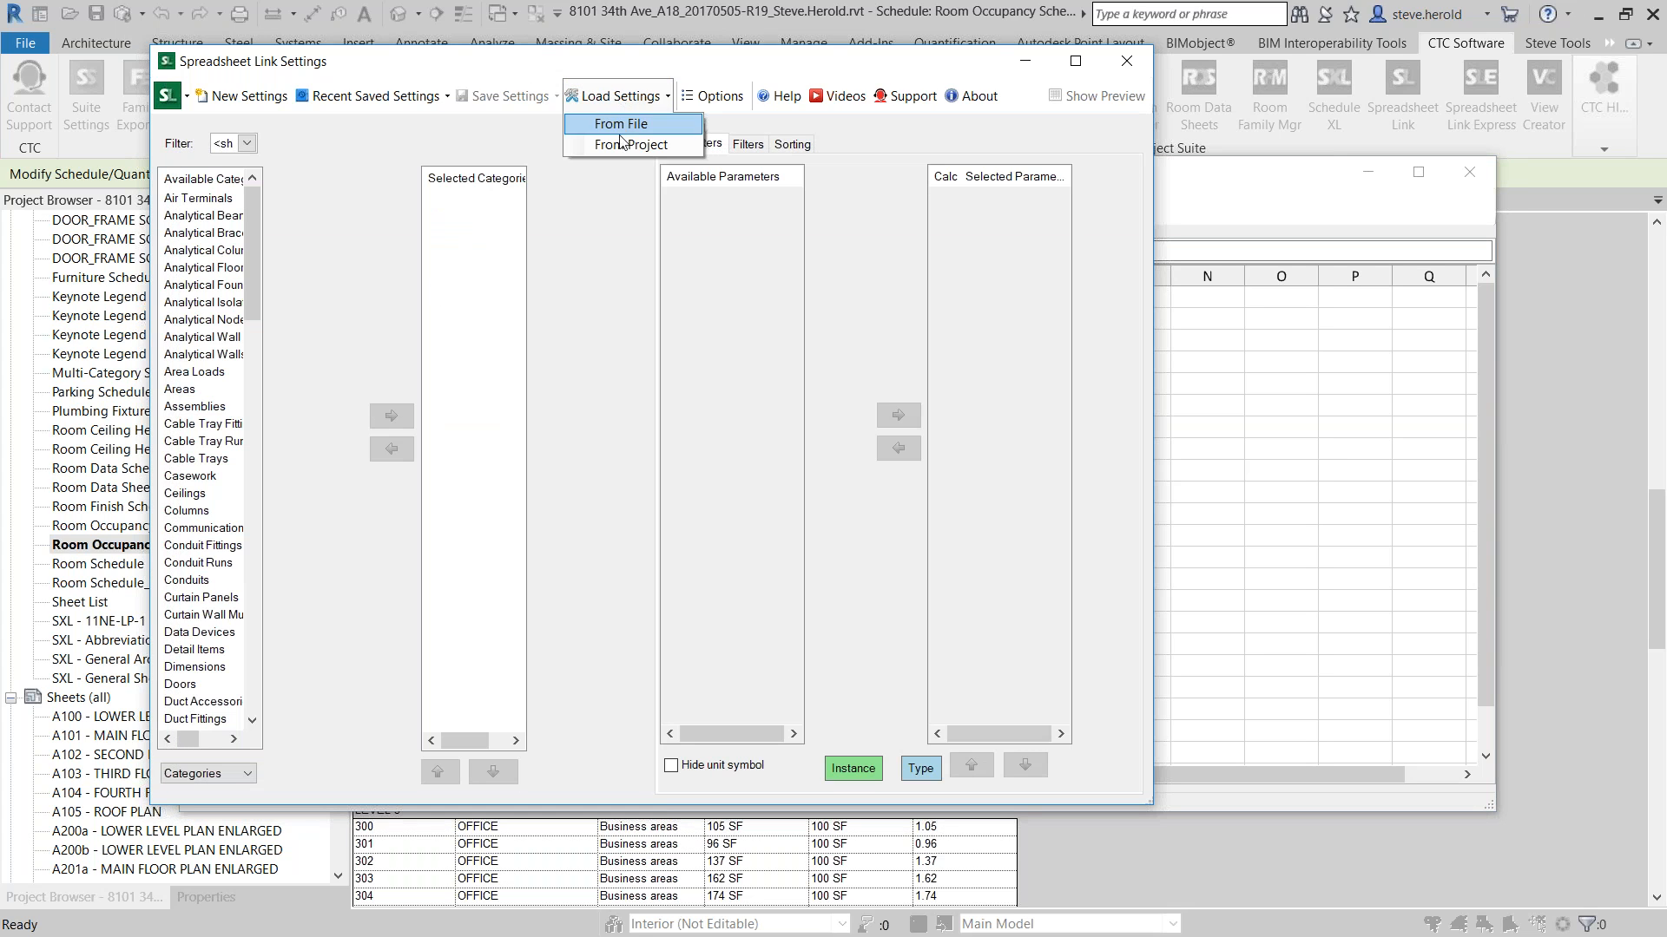
{"action": "left_click", "coordinate": [624, 125]}
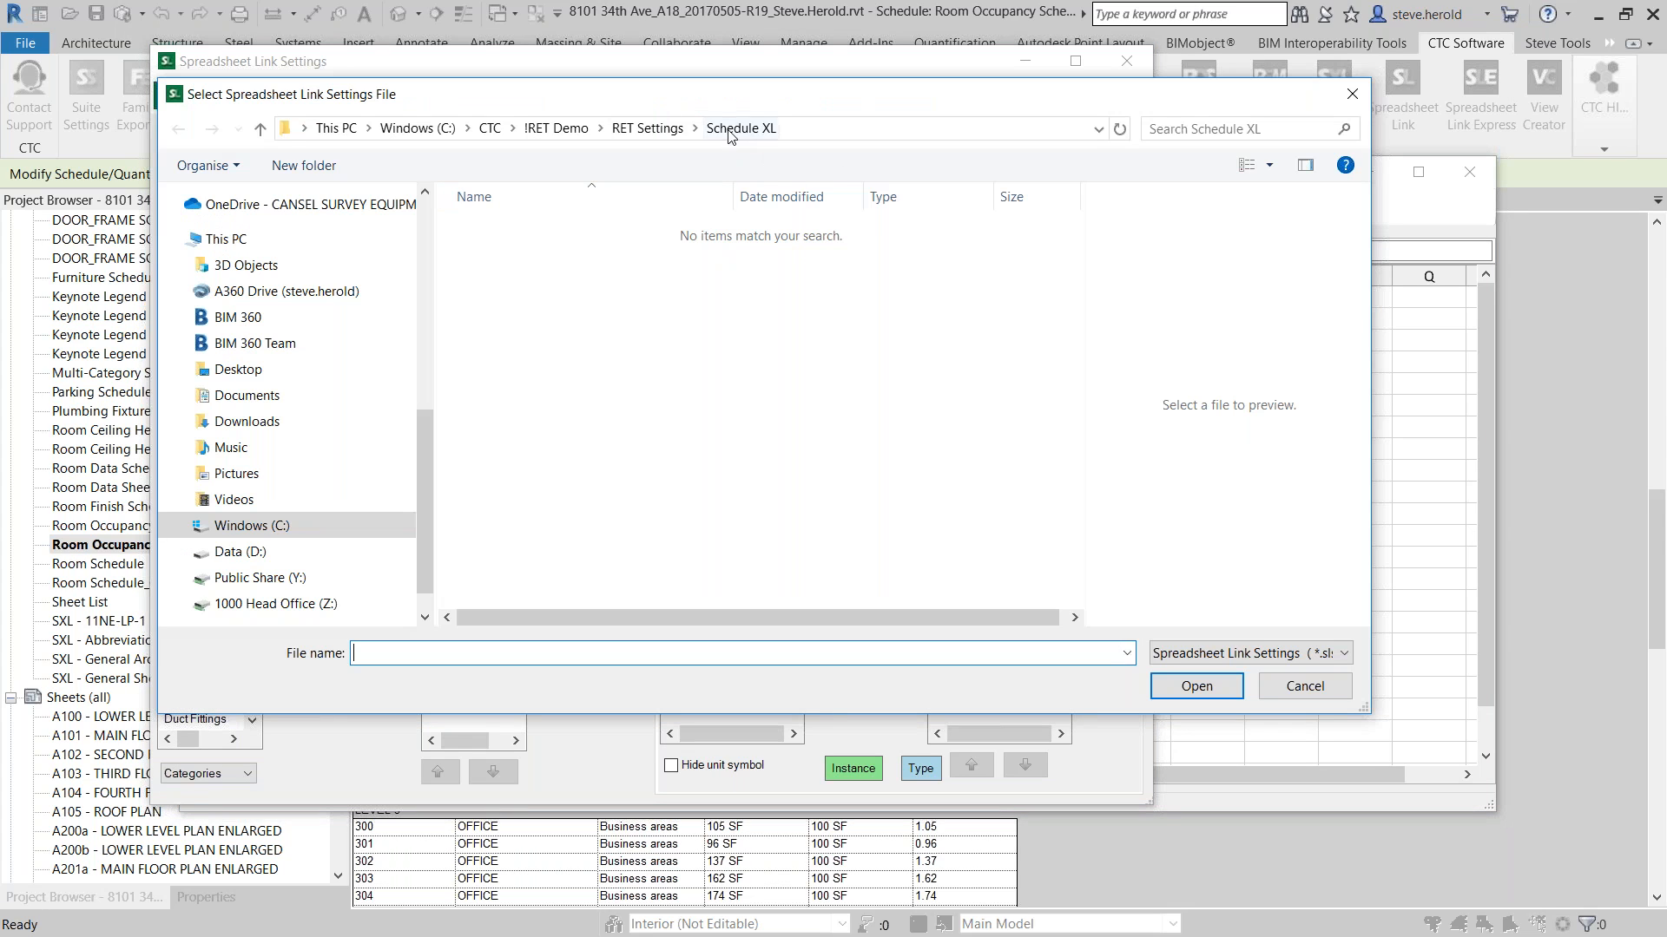
{"action": "left_click", "coordinate": [650, 131]}
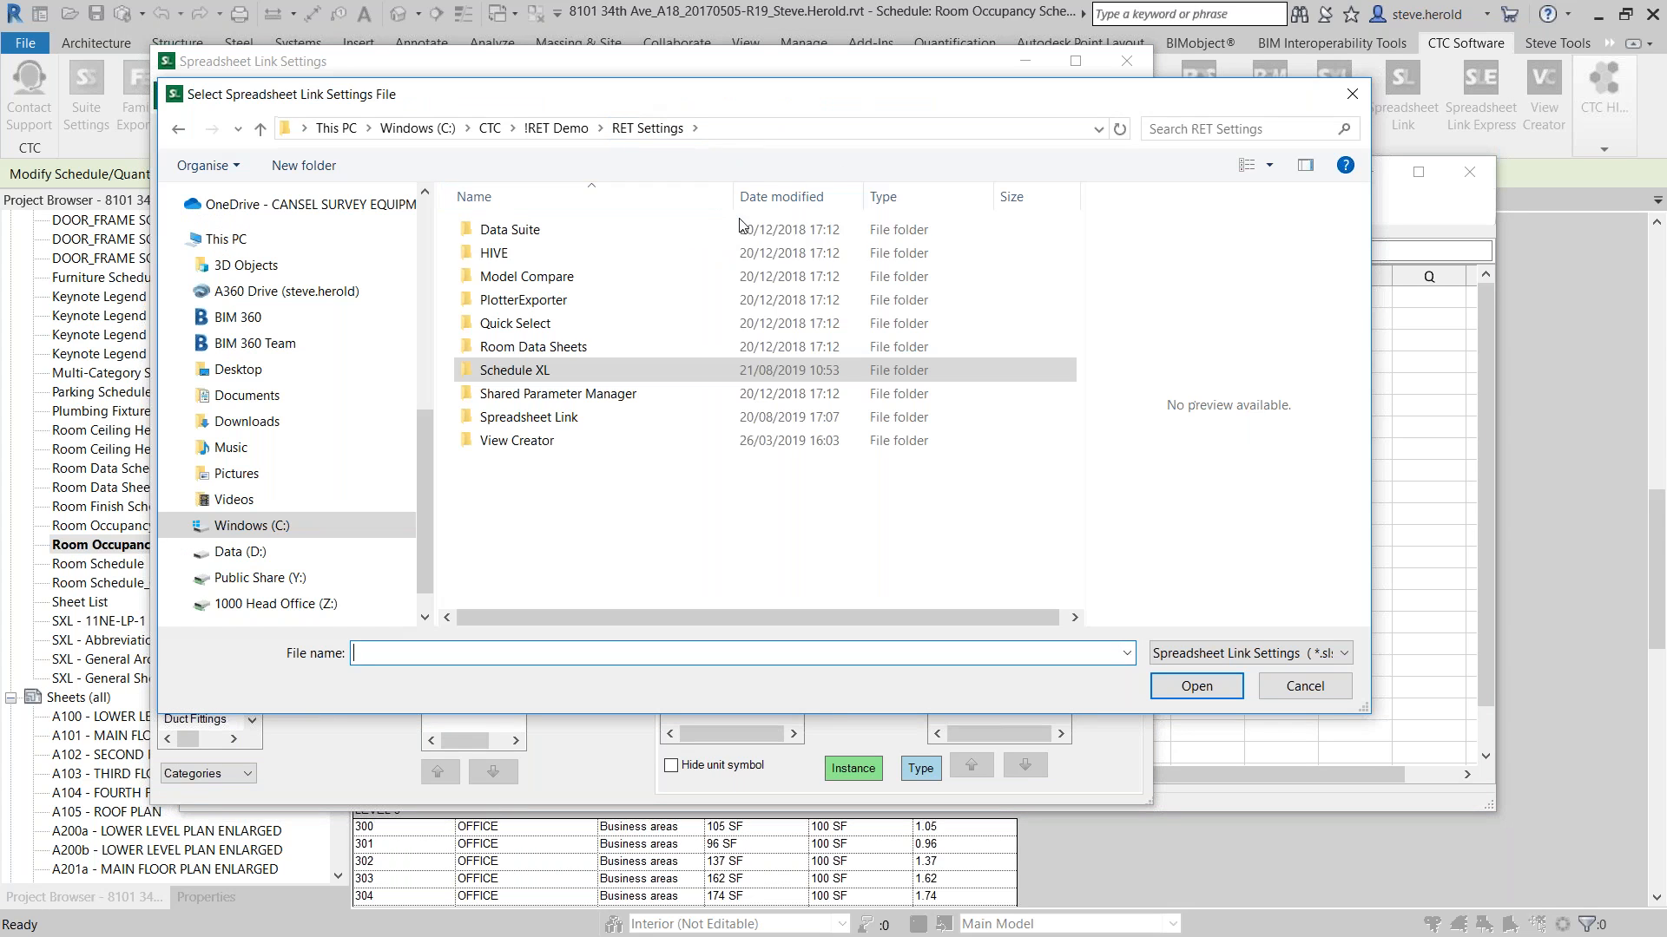
{"action": "double_click", "coordinate": [552, 400]}
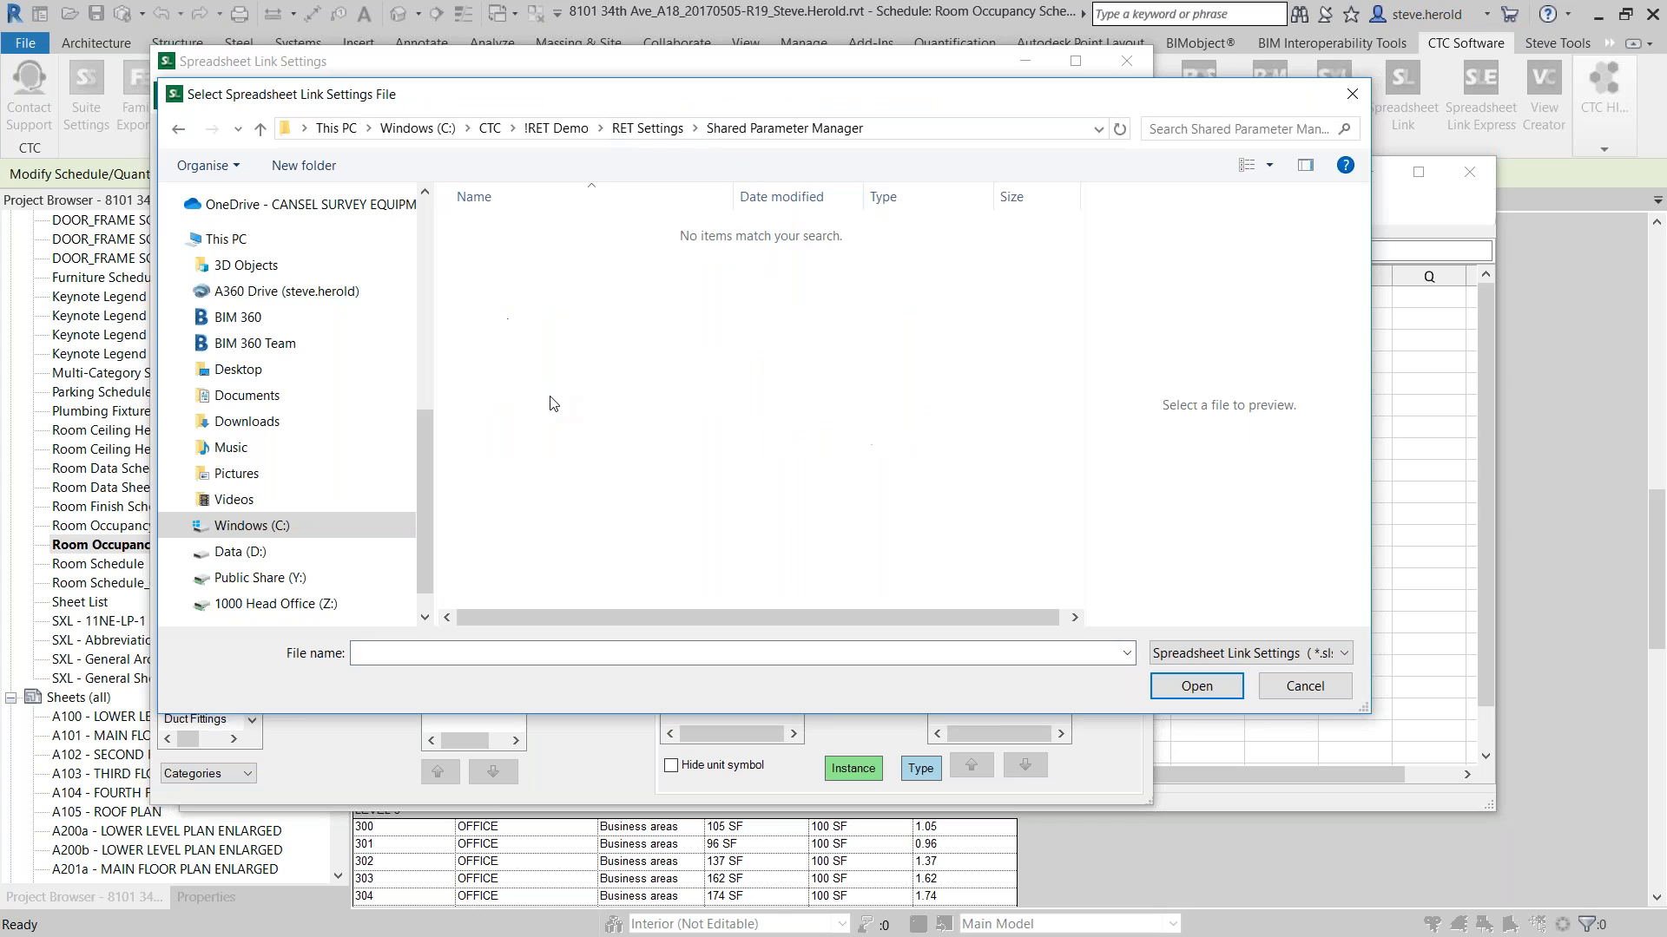
{"action": "left_click", "coordinate": [647, 129]}
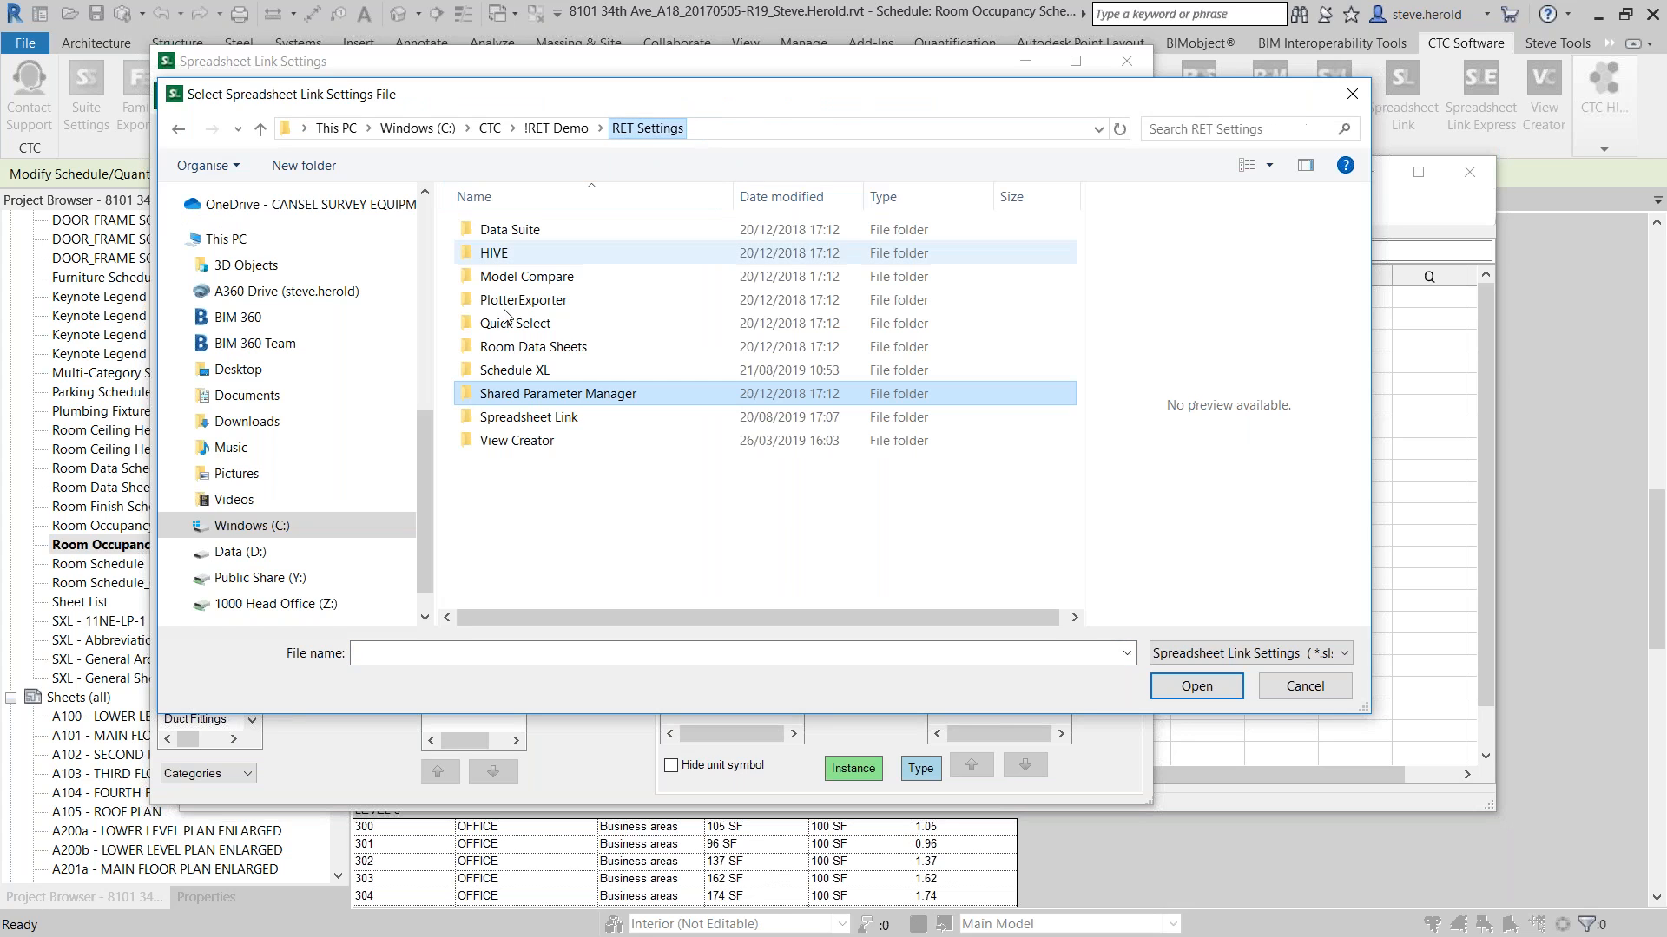
{"action": "double_click", "coordinate": [519, 419]}
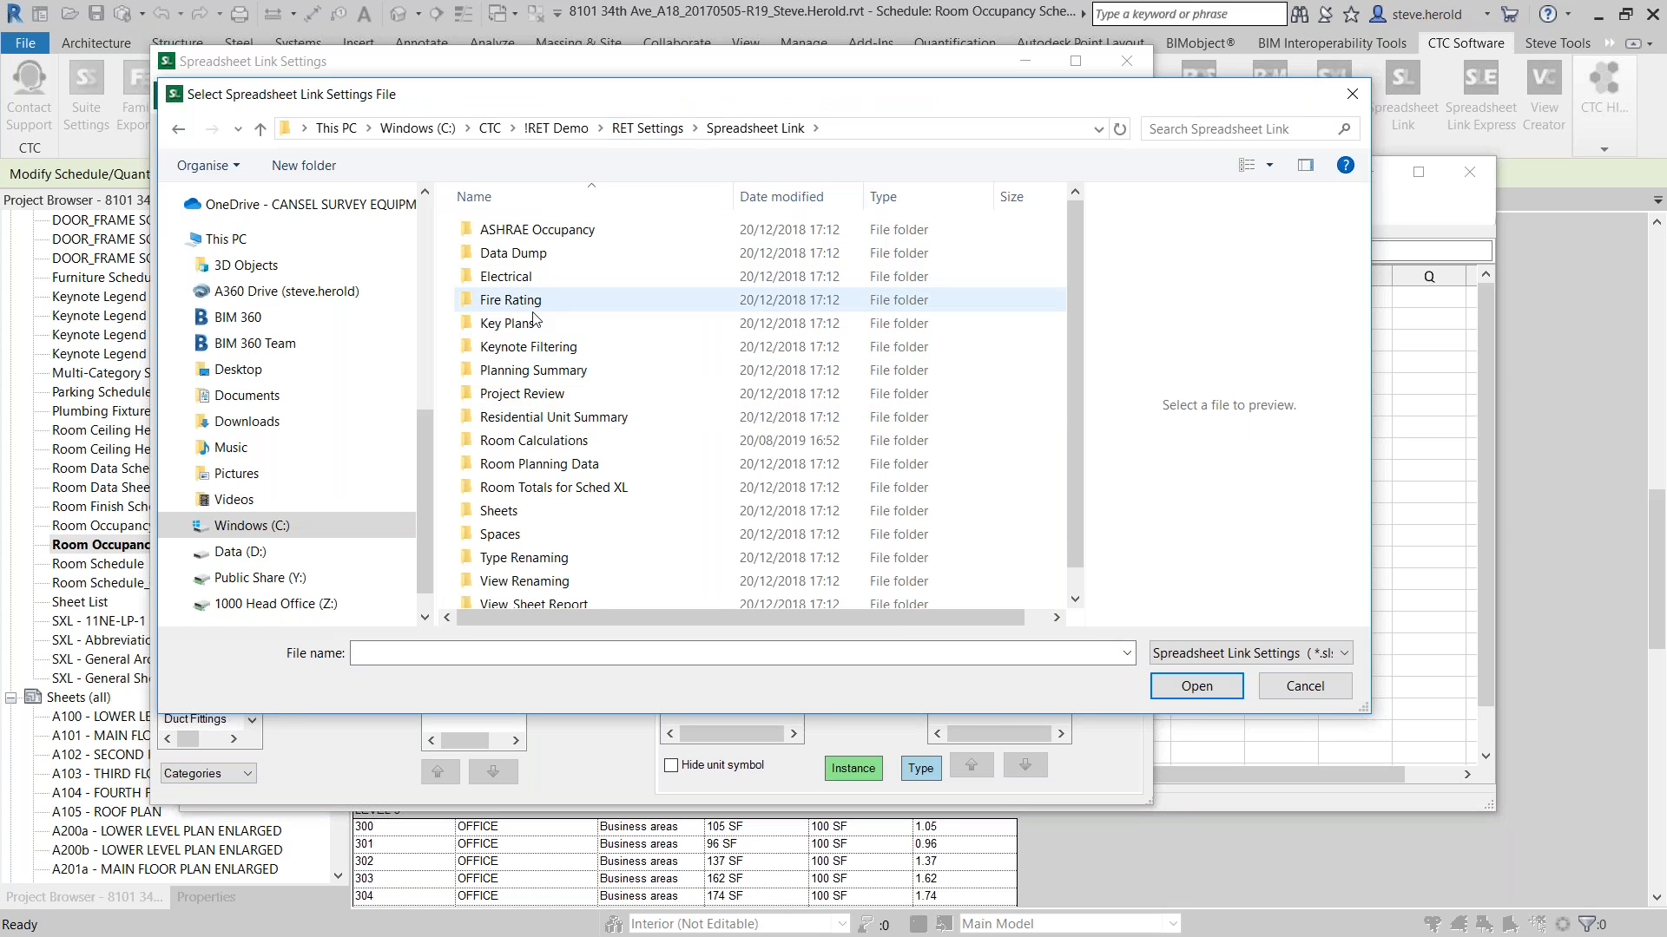
Load "Room Calculations - SLE 20180914.slsettings" from the Room Calculations folder and overwrite the existing worksheets of the same categories
{"action": "scroll", "coordinate": [533, 319], "scroll_direction": "down", "scroll_amount": 1}
{"action": "double_click", "coordinate": [581, 417]}
{"action": "left_click", "coordinate": [578, 231]}
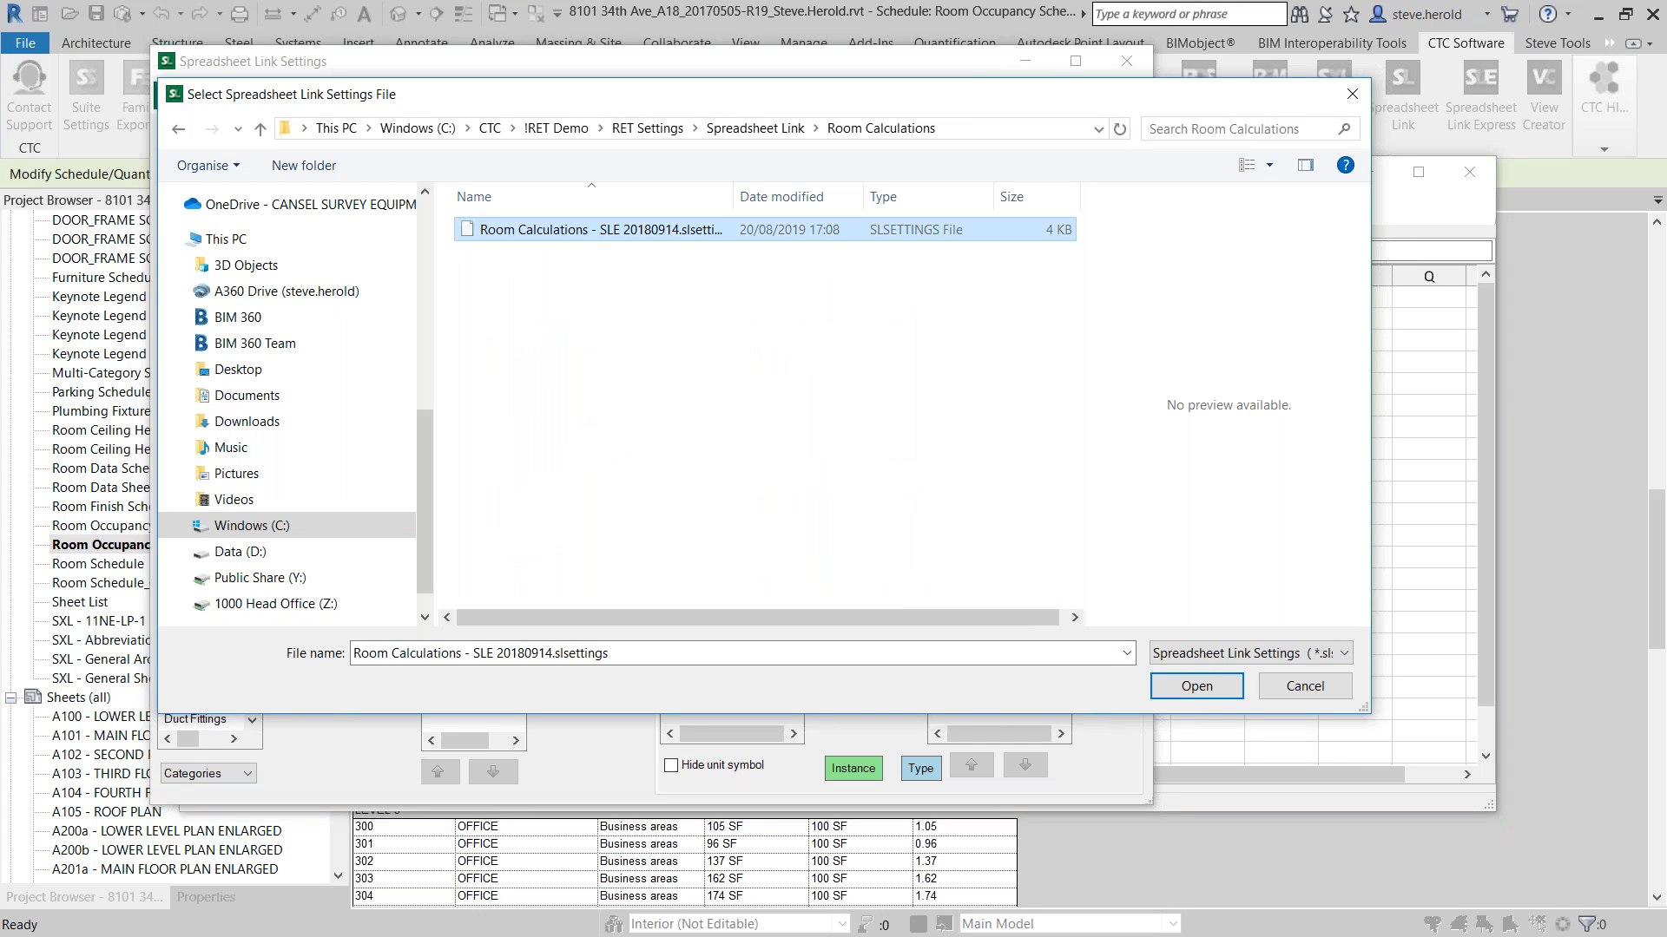
{"action": "left_click", "coordinate": [1186, 689]}
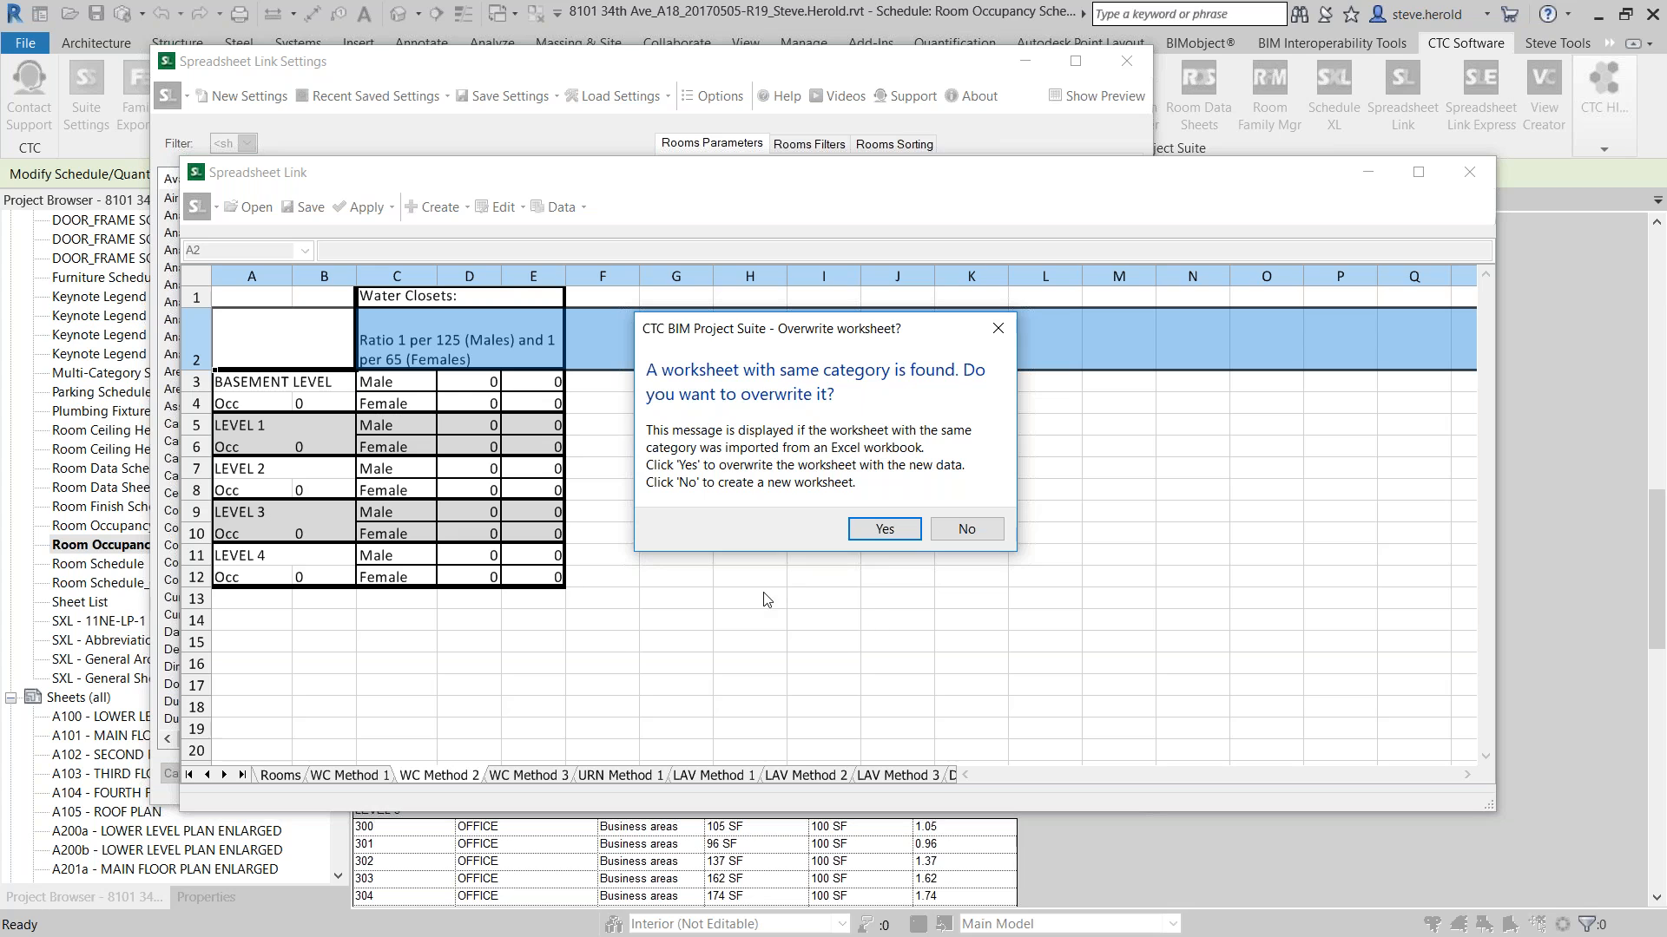
{"action": "left_click", "coordinate": [894, 531]}
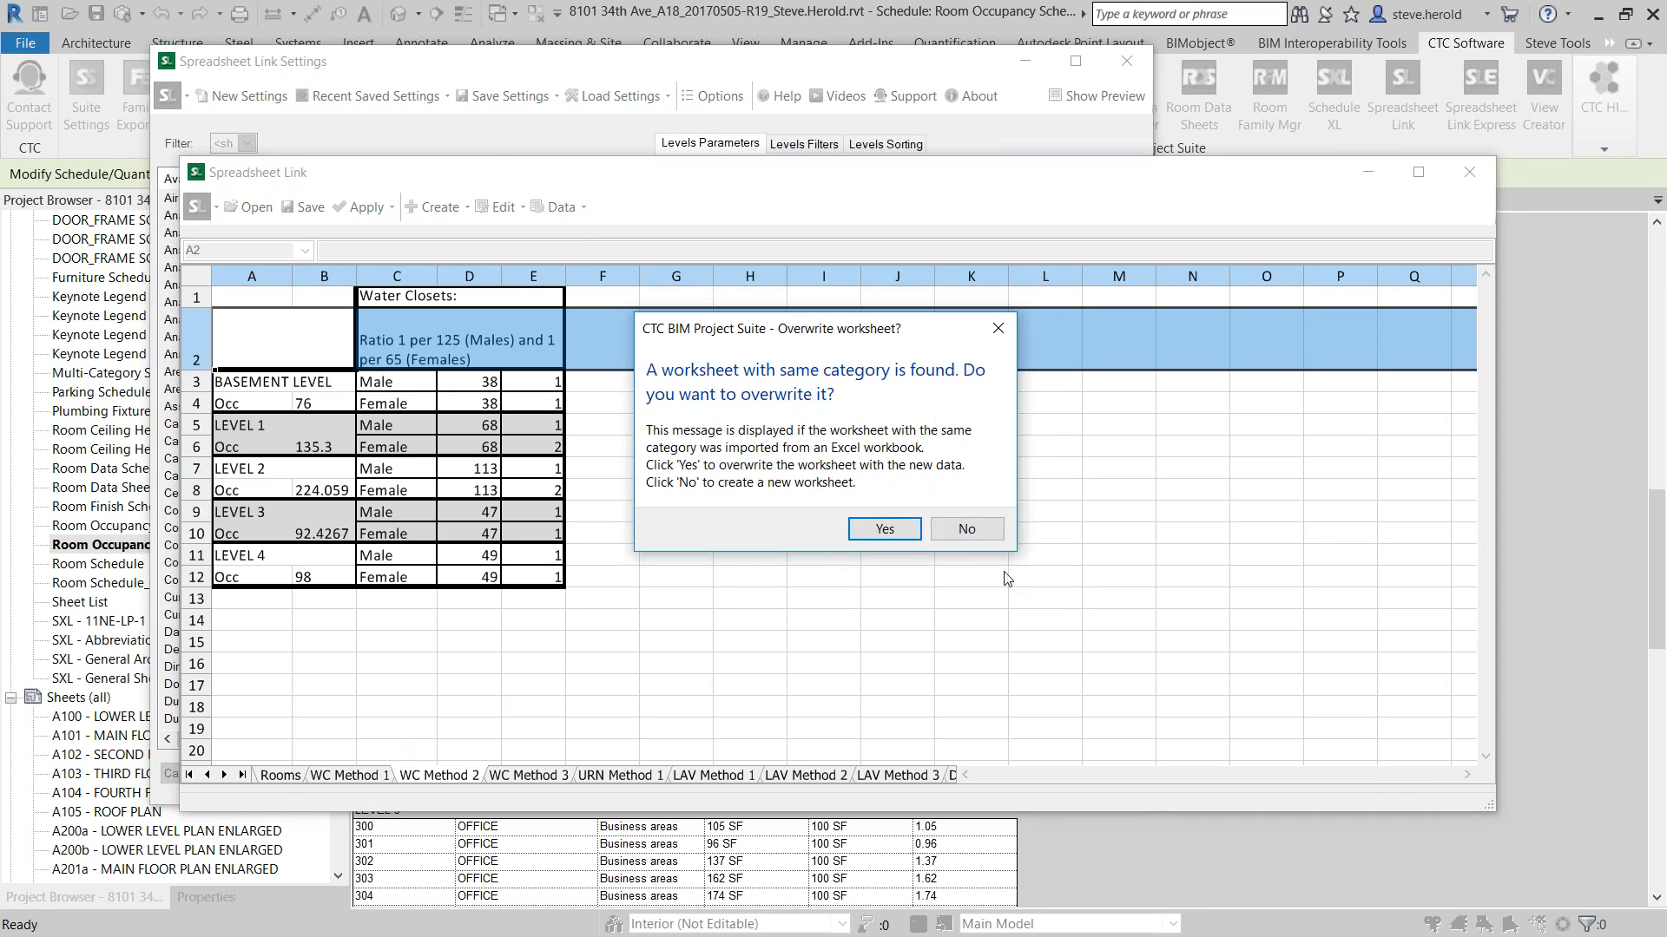
{"action": "left_click", "coordinate": [888, 529]}
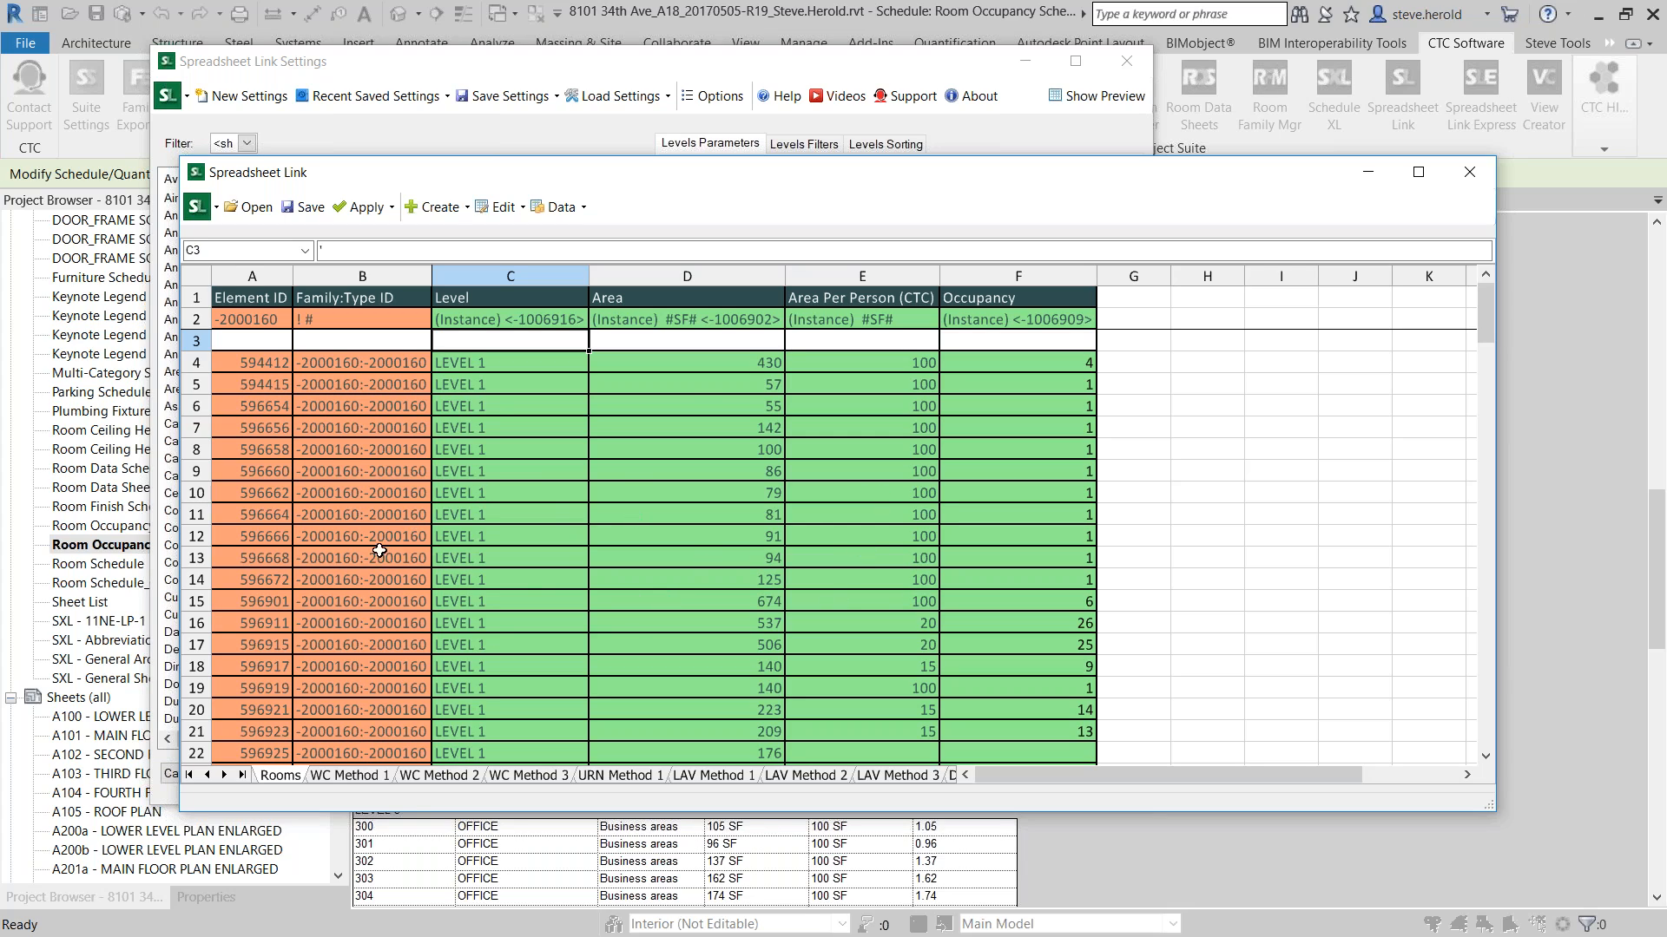
Look through the water closet, urinal and lavatory worksheets from WC Method 1 to LAV Method 3
{"action": "left_click", "coordinate": [347, 775]}
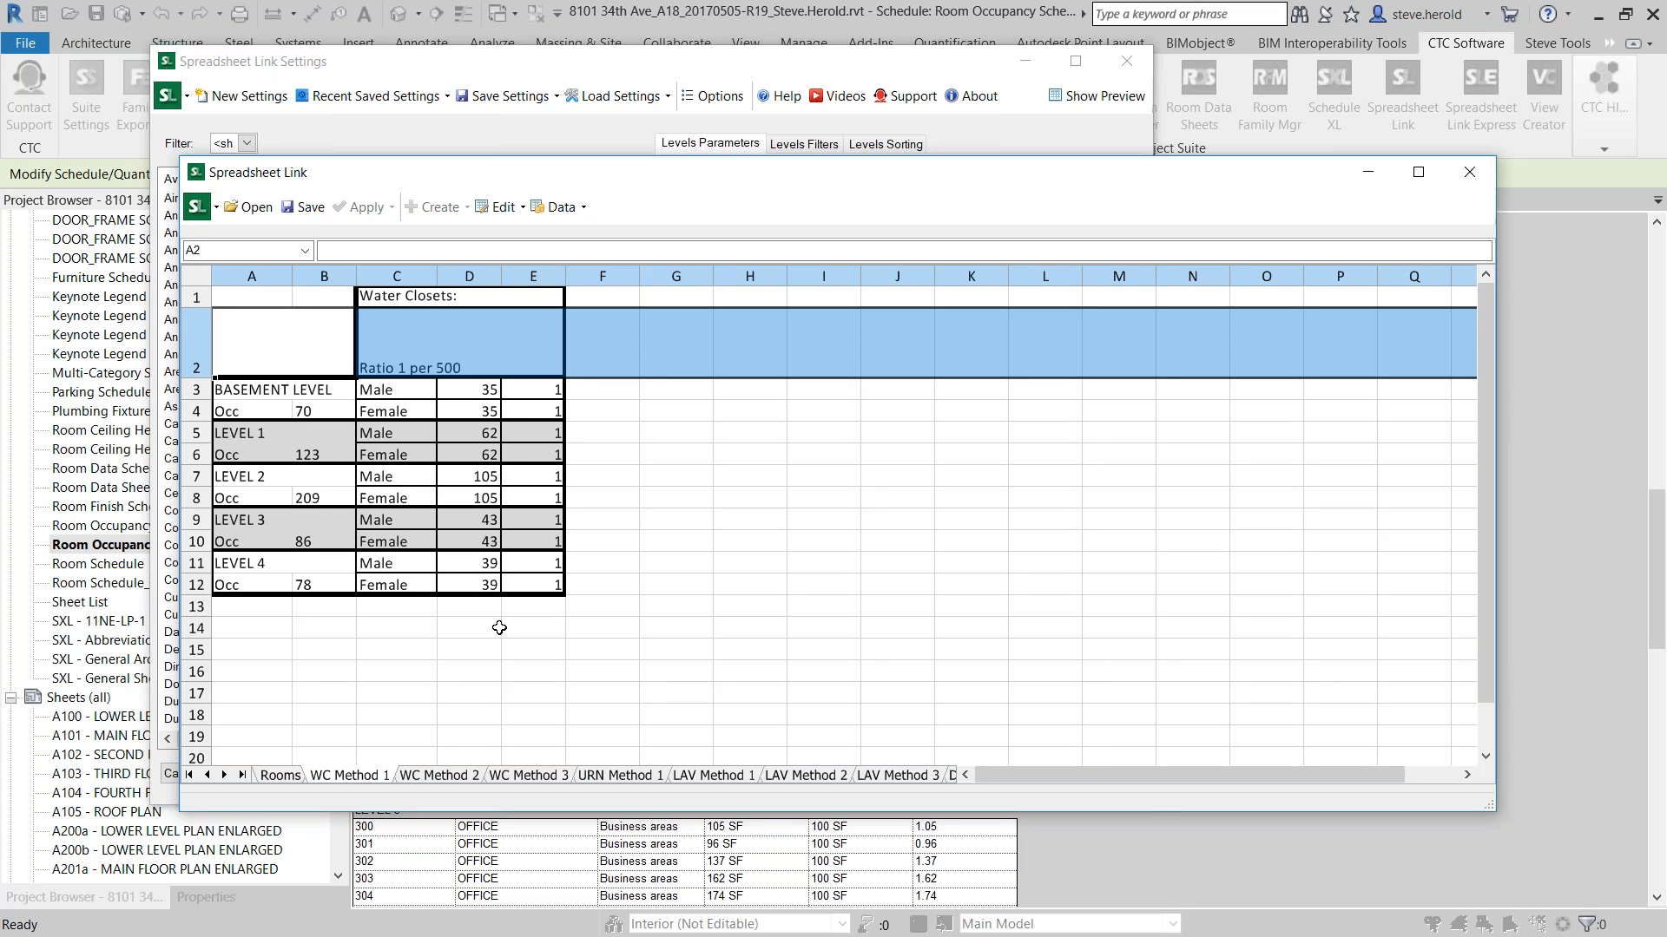
{"action": "left_click", "coordinate": [442, 775]}
{"action": "left_click", "coordinate": [547, 781]}
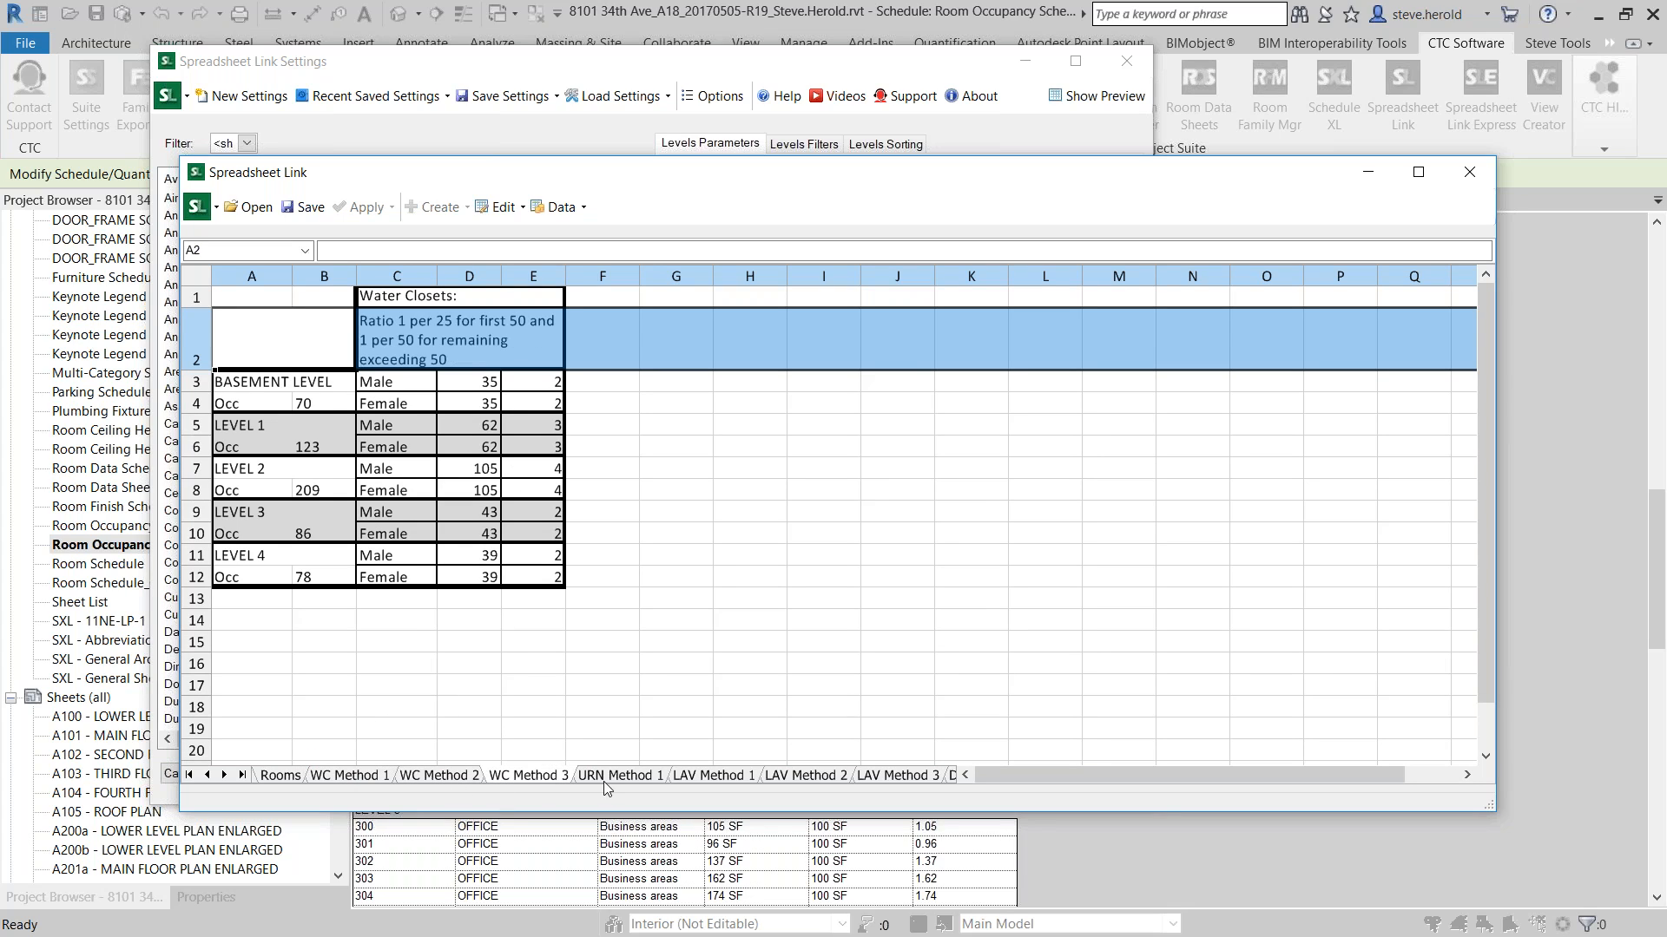
{"action": "left_click", "coordinate": [621, 776]}
{"action": "left_click", "coordinate": [708, 777]}
{"action": "left_click", "coordinate": [803, 777]}
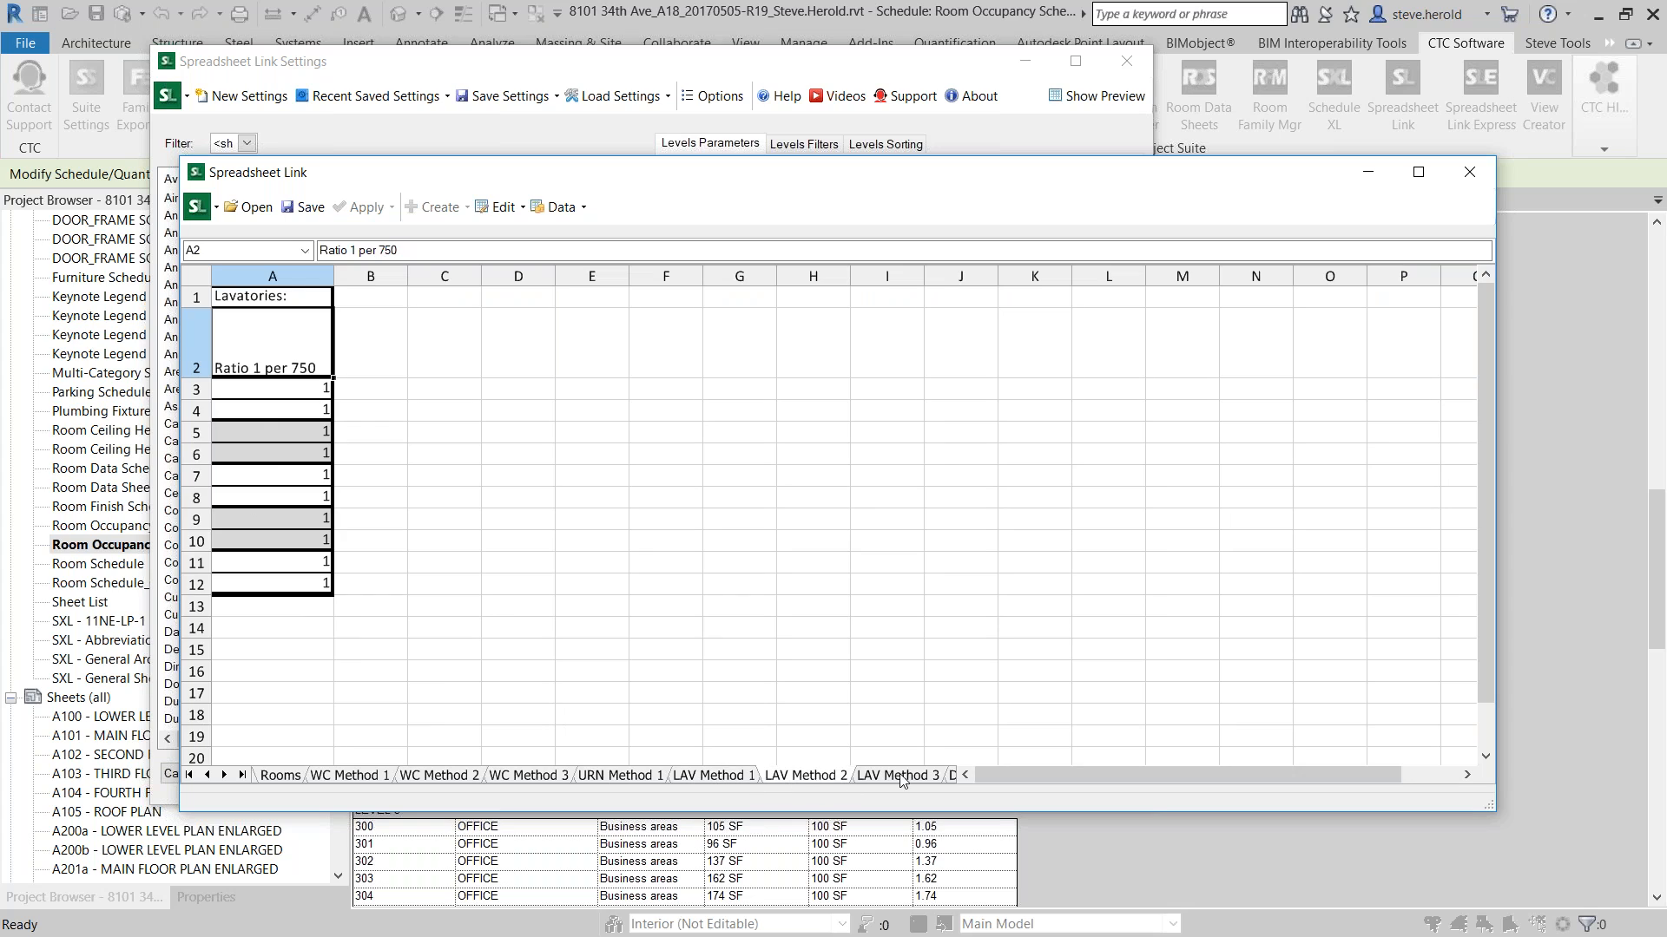
{"action": "left_click", "coordinate": [877, 778]}
{"action": "left_click", "coordinate": [539, 777]}
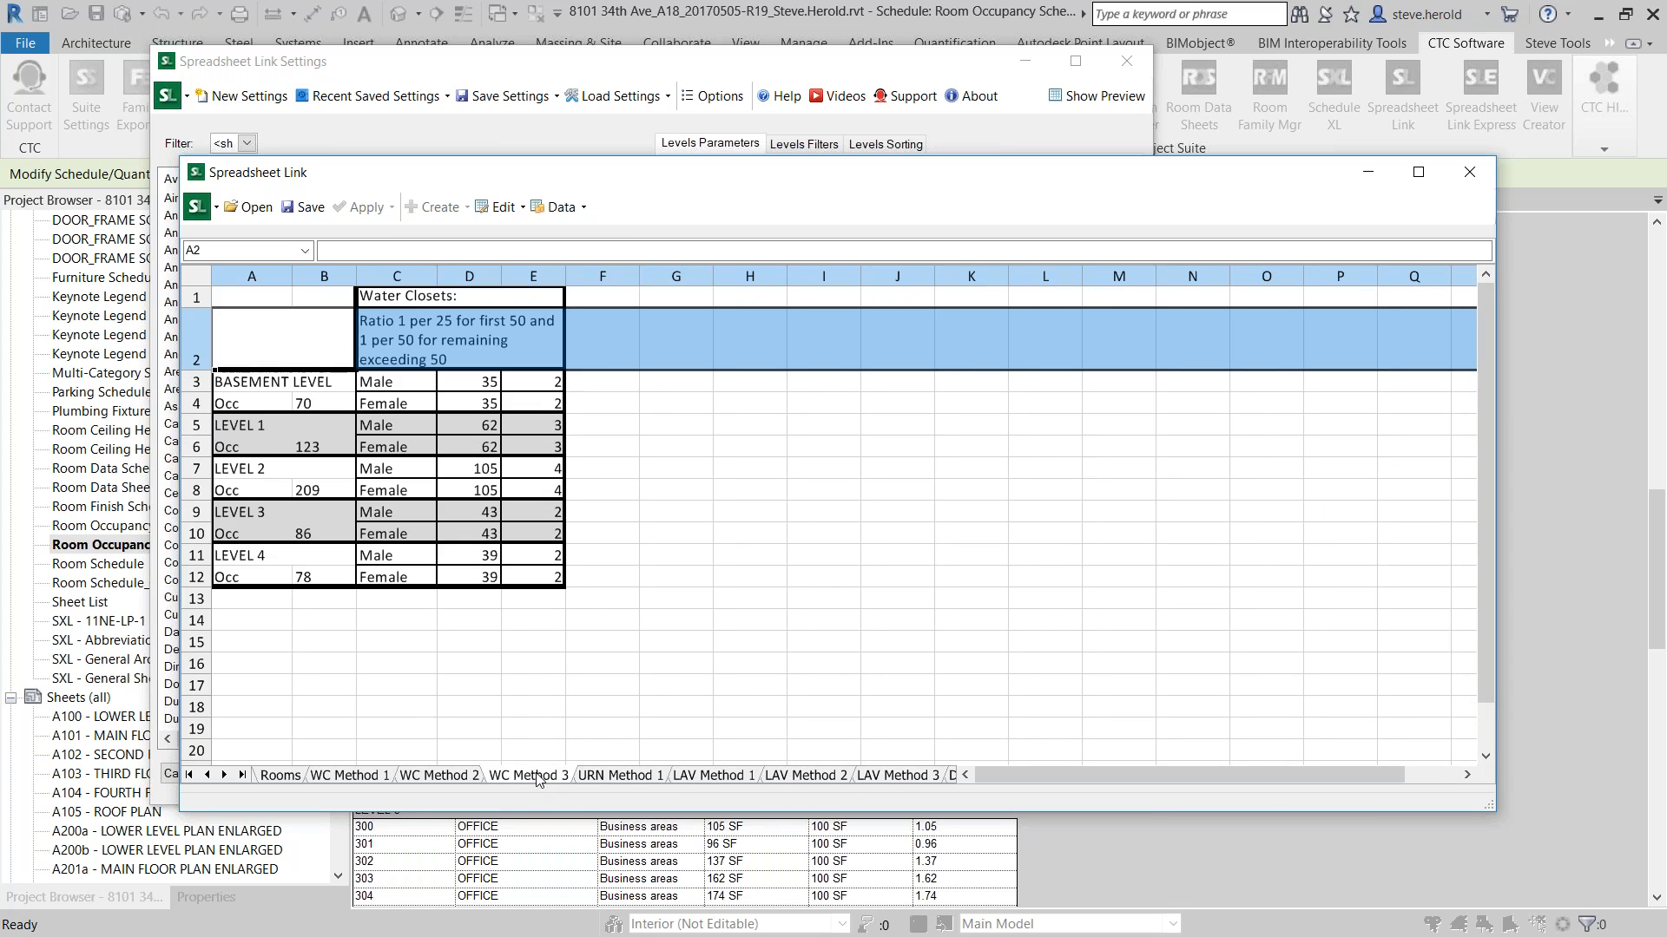
{"action": "left_click", "coordinate": [439, 777]}
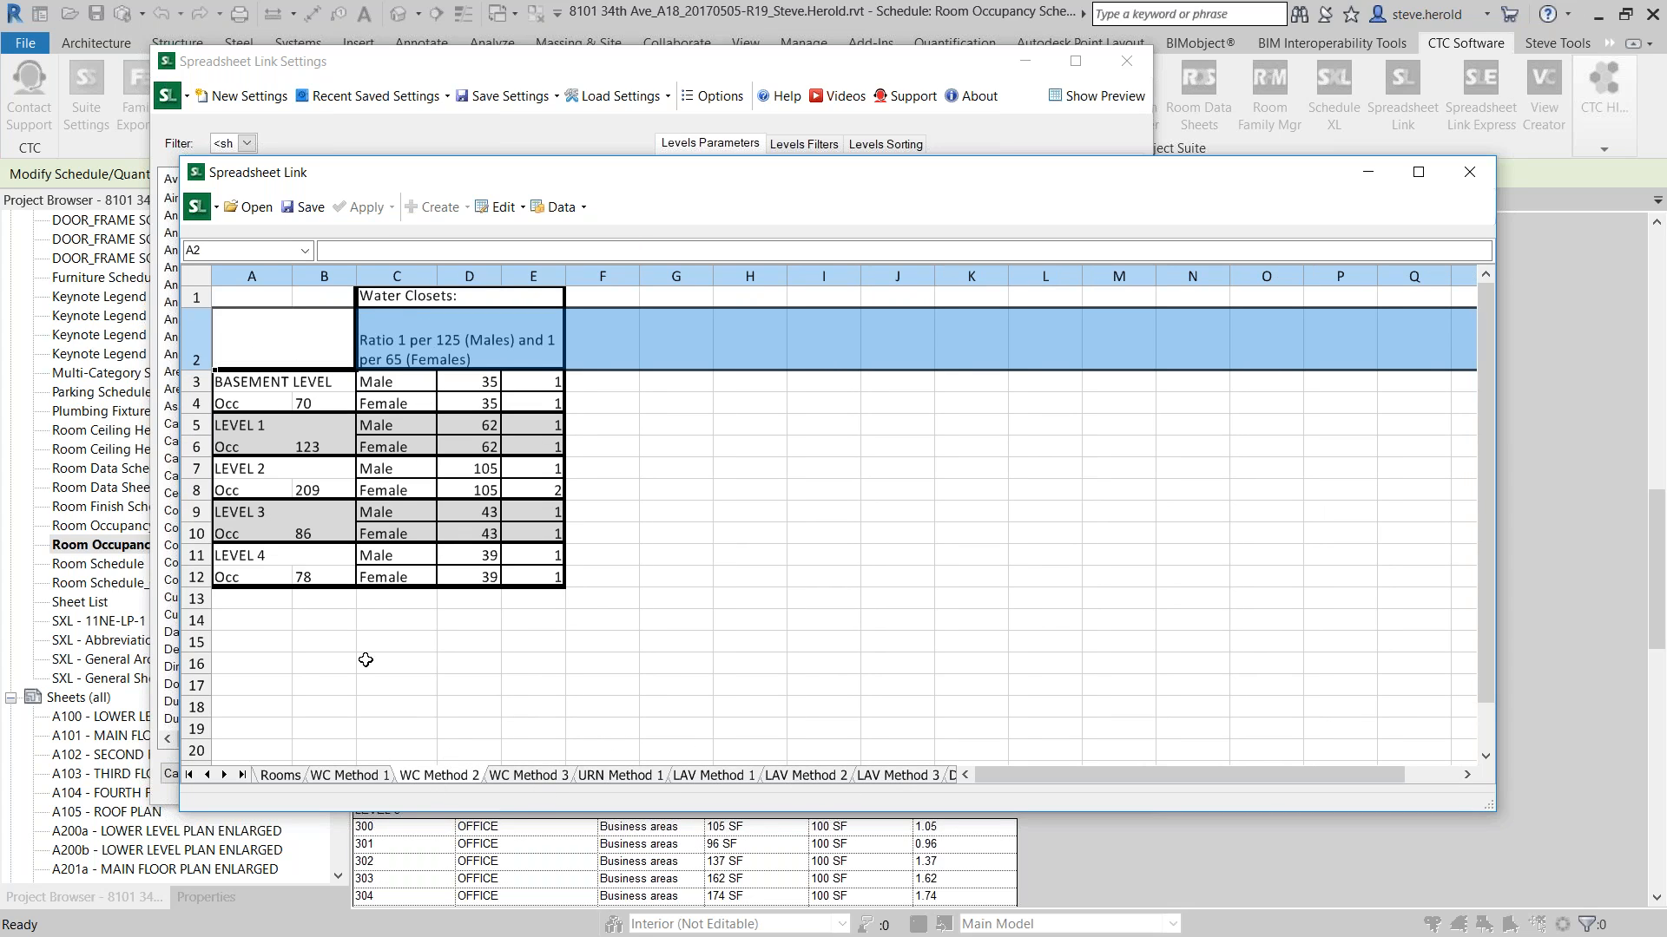
{"action": "left_click", "coordinate": [351, 777]}
Examine the Area Per Person and Occupancy columns of the Rooms worksheet, including the occupancy formula in F18
{"action": "left_click", "coordinate": [269, 776]}
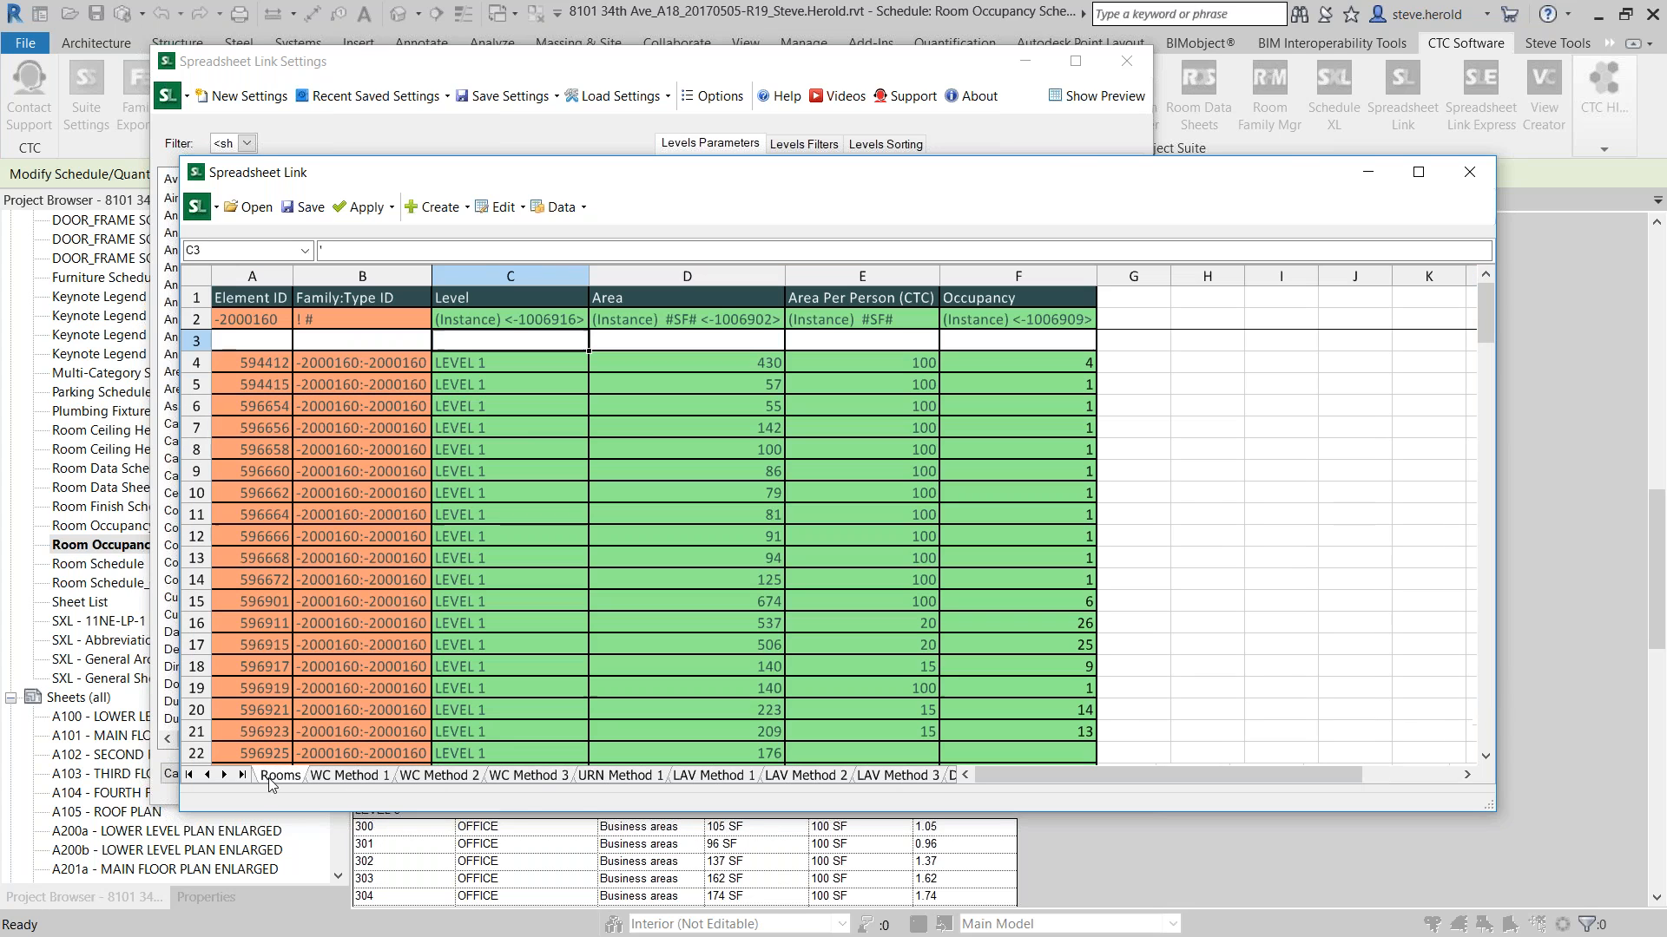
{"action": "scroll", "coordinate": [691, 502], "scroll_direction": "down", "scroll_amount": 1}
{"action": "scroll", "coordinate": [691, 502], "scroll_direction": "down", "scroll_amount": 13}
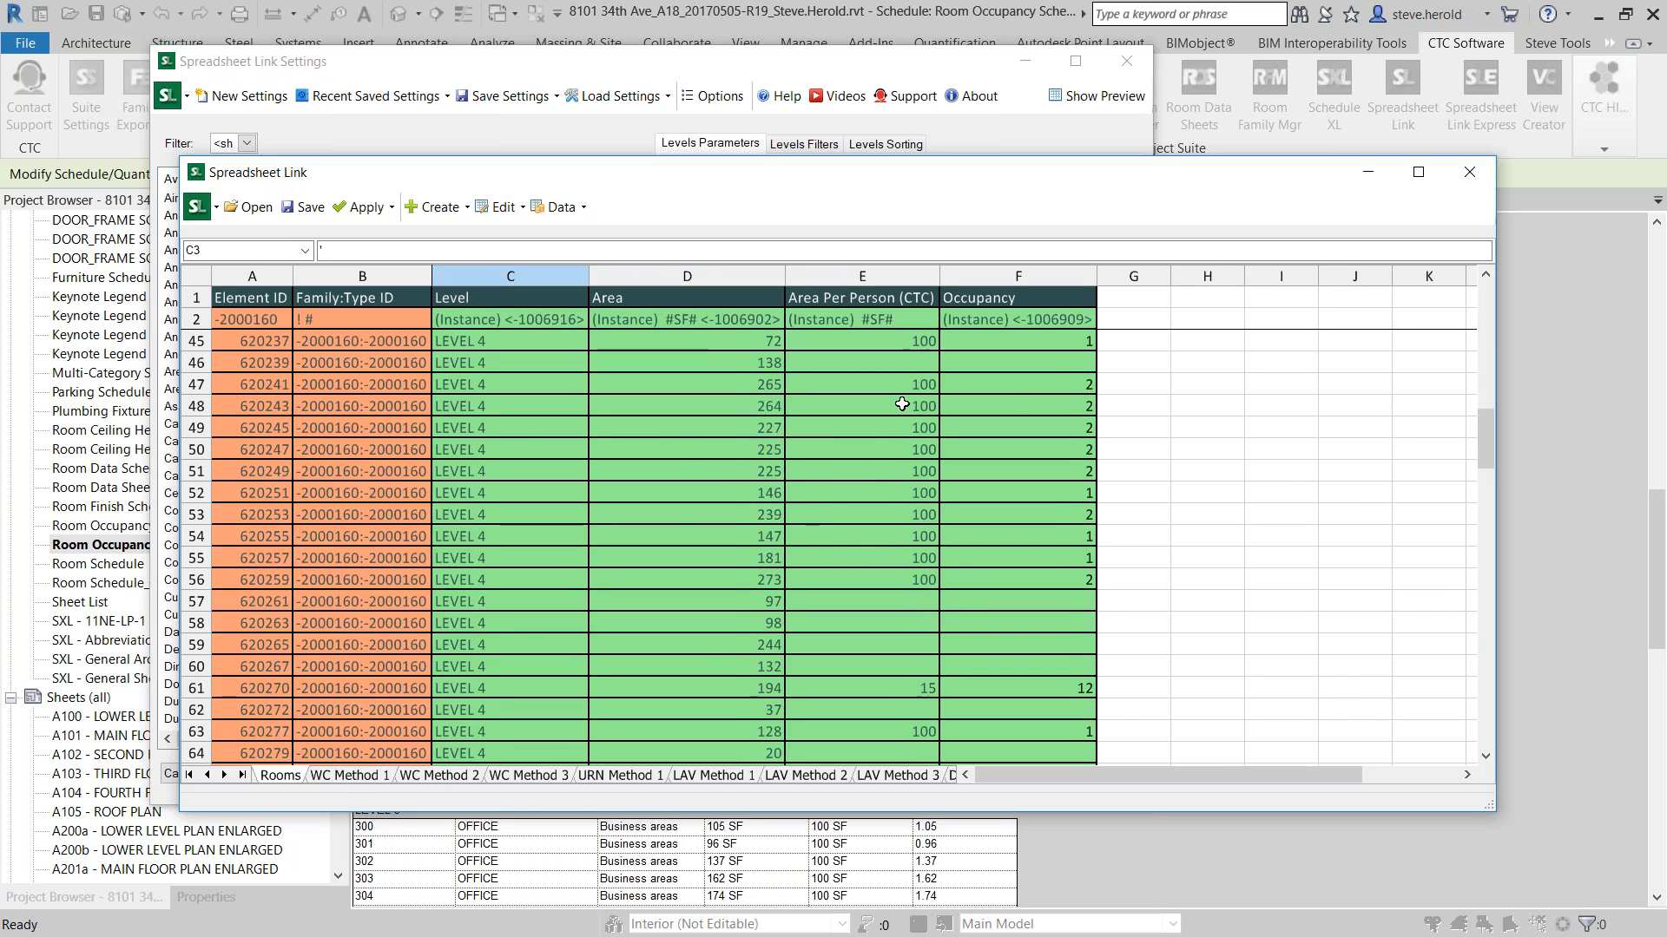
{"action": "scroll", "coordinate": [903, 399], "scroll_direction": "up", "scroll_amount": 14}
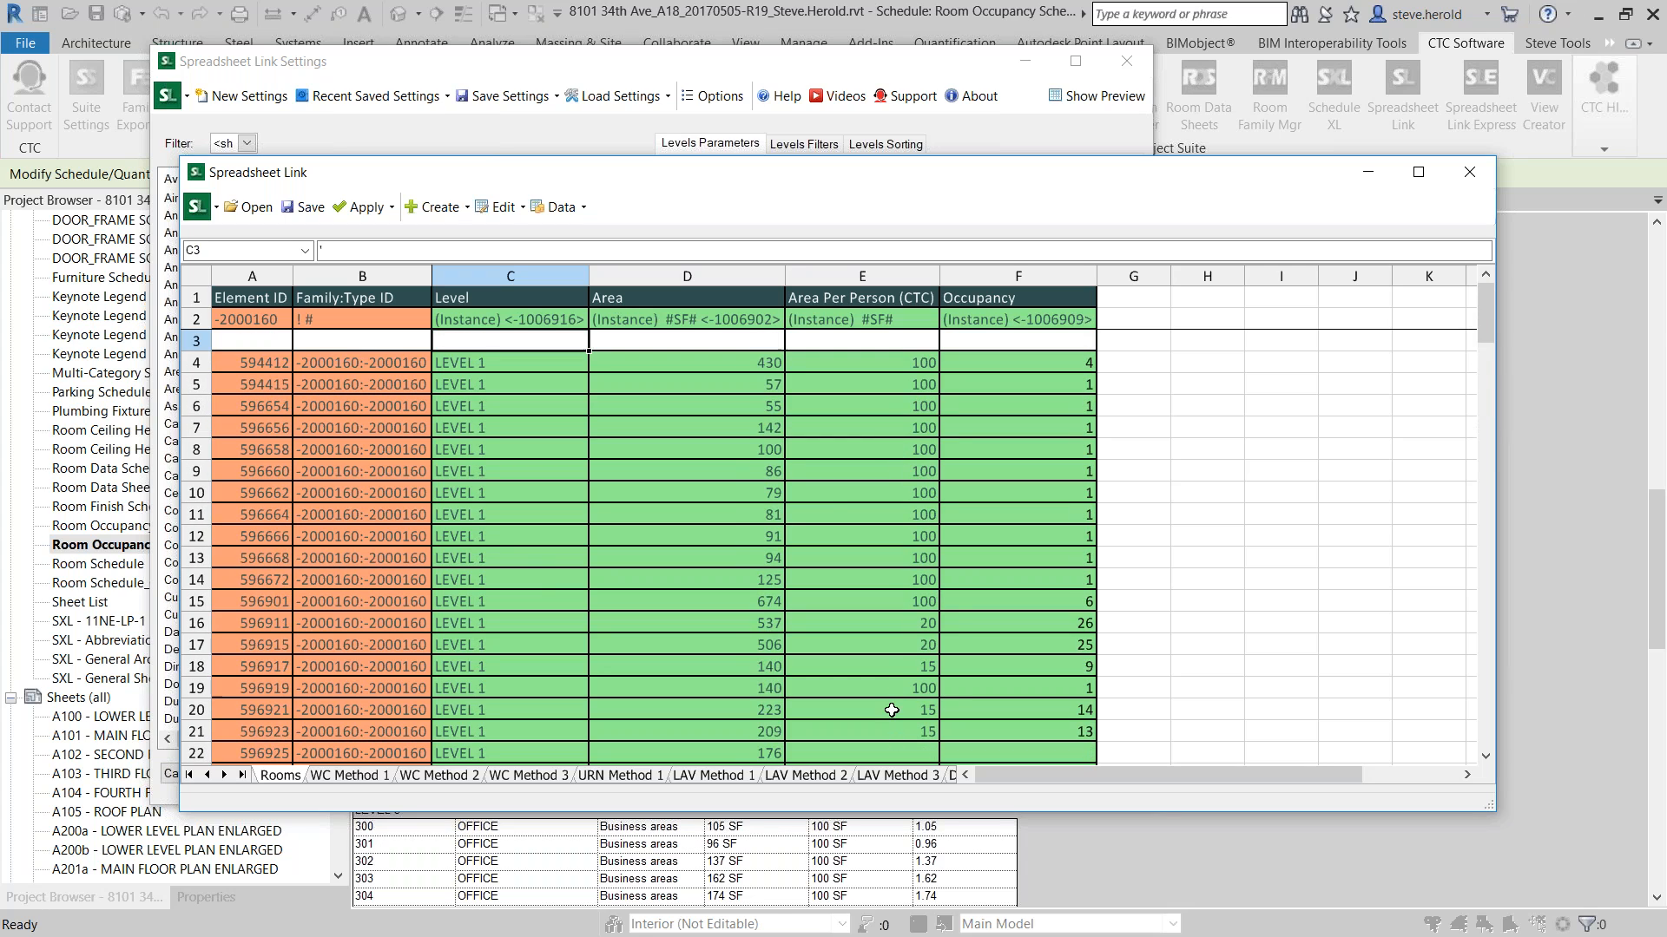
{"action": "scroll", "coordinate": [891, 710], "scroll_direction": "down", "scroll_amount": 4}
{"action": "left_click", "coordinate": [901, 496]}
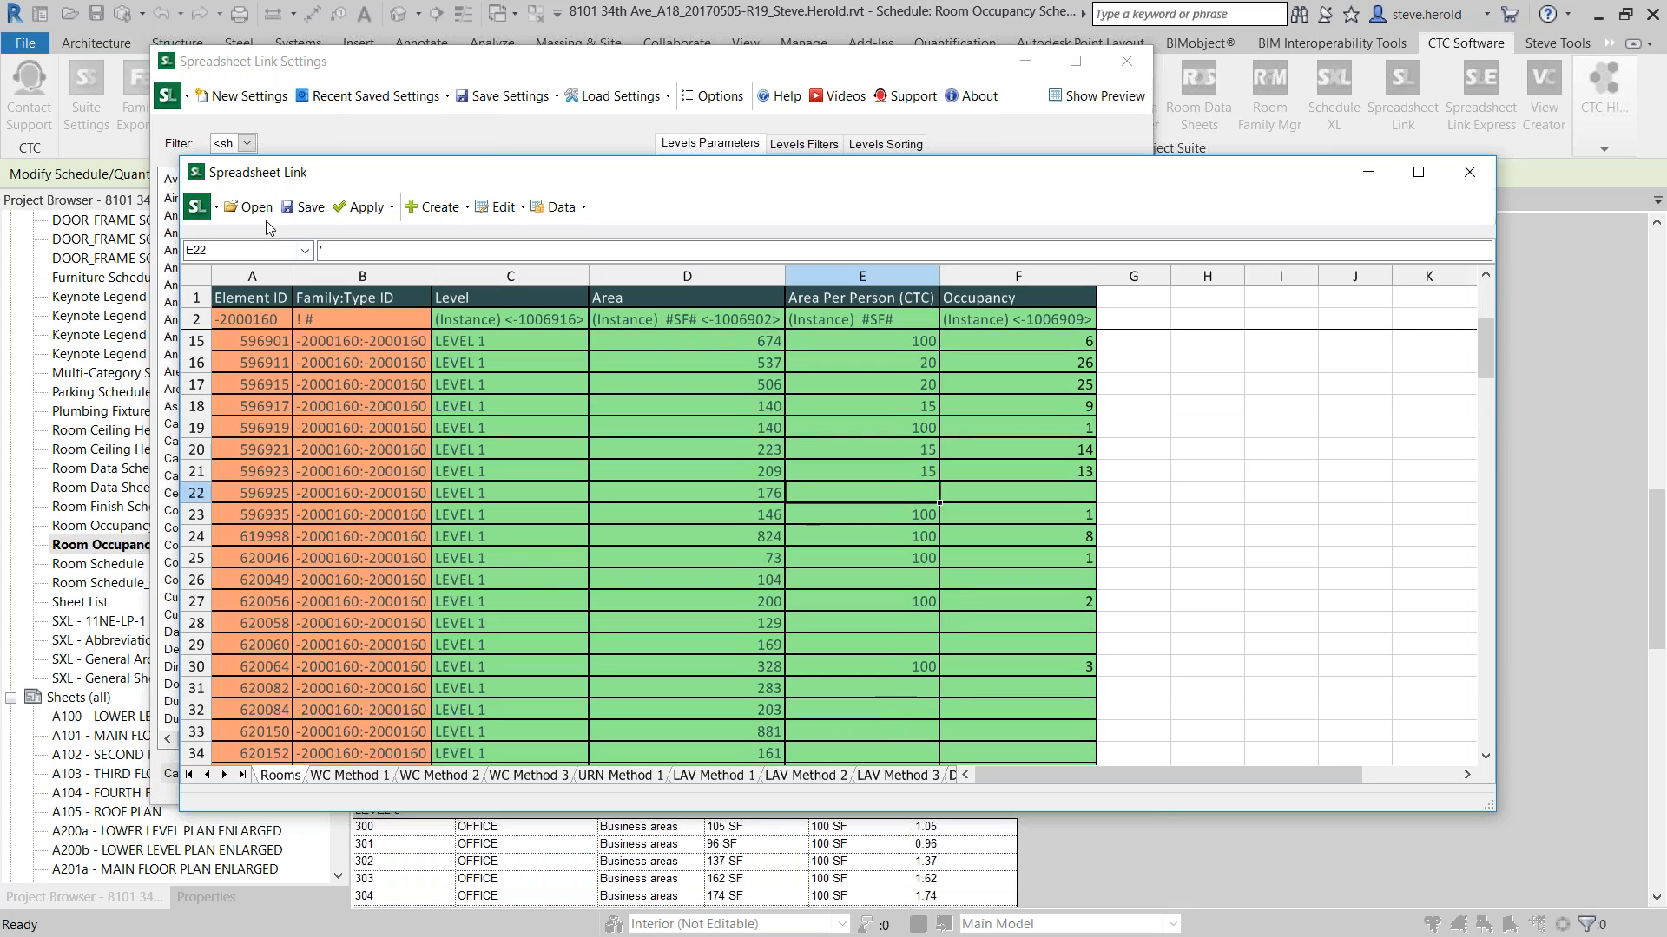
{"action": "left_click", "coordinate": [1029, 408]}
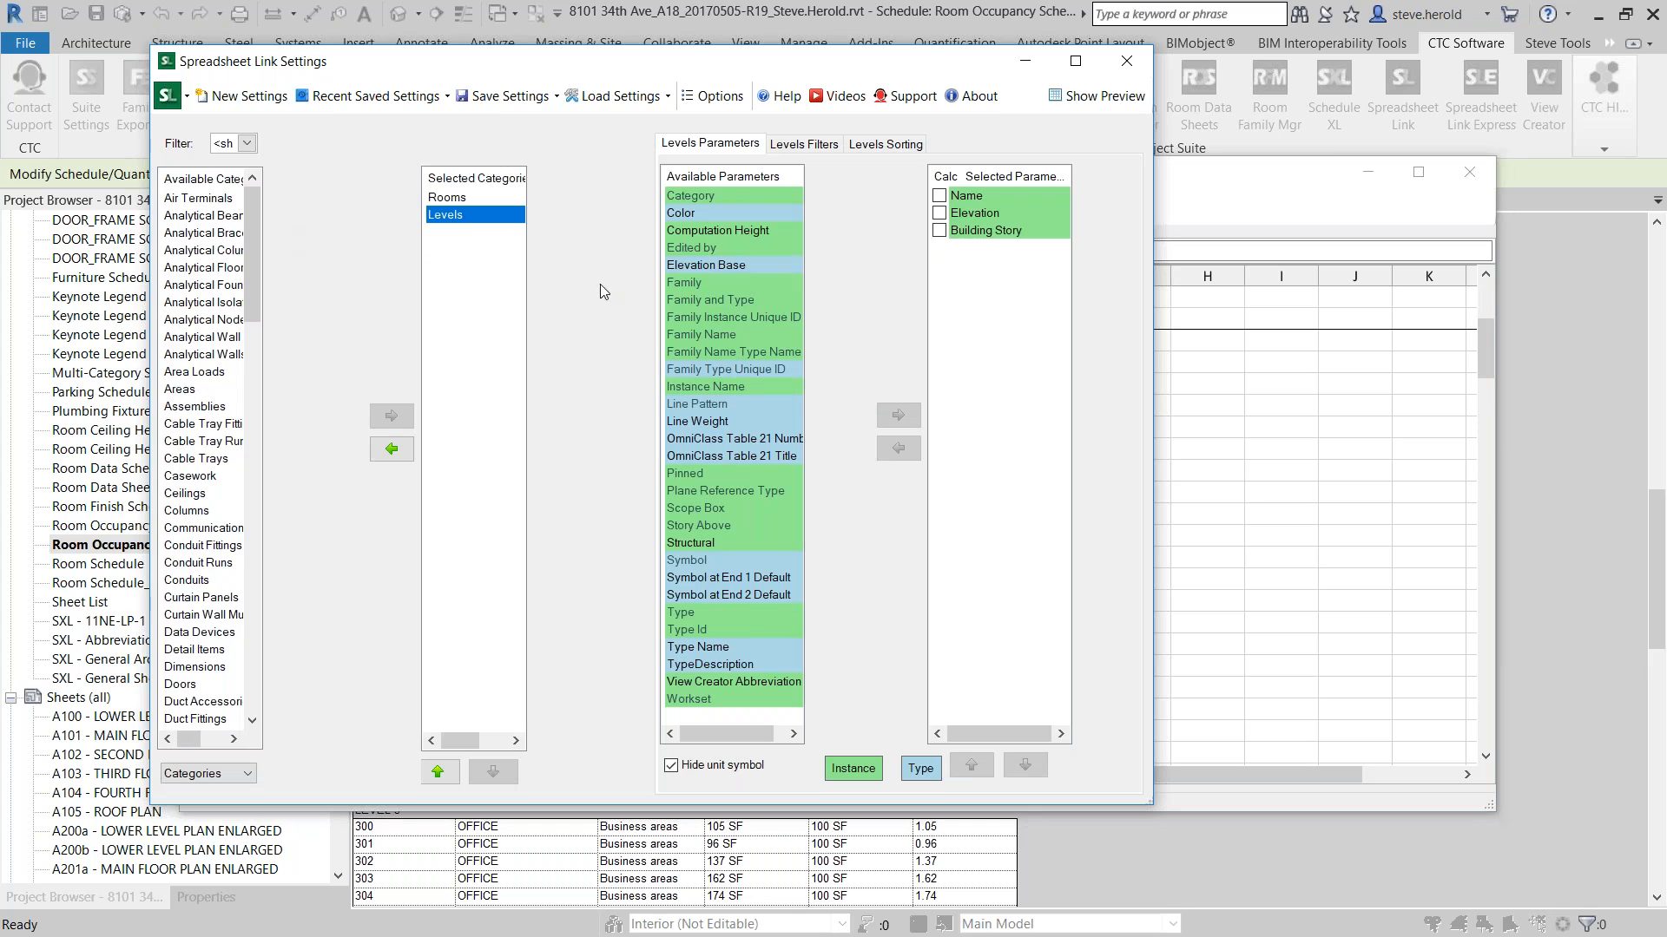
{"action": "left_click", "coordinate": [1154, 336]}
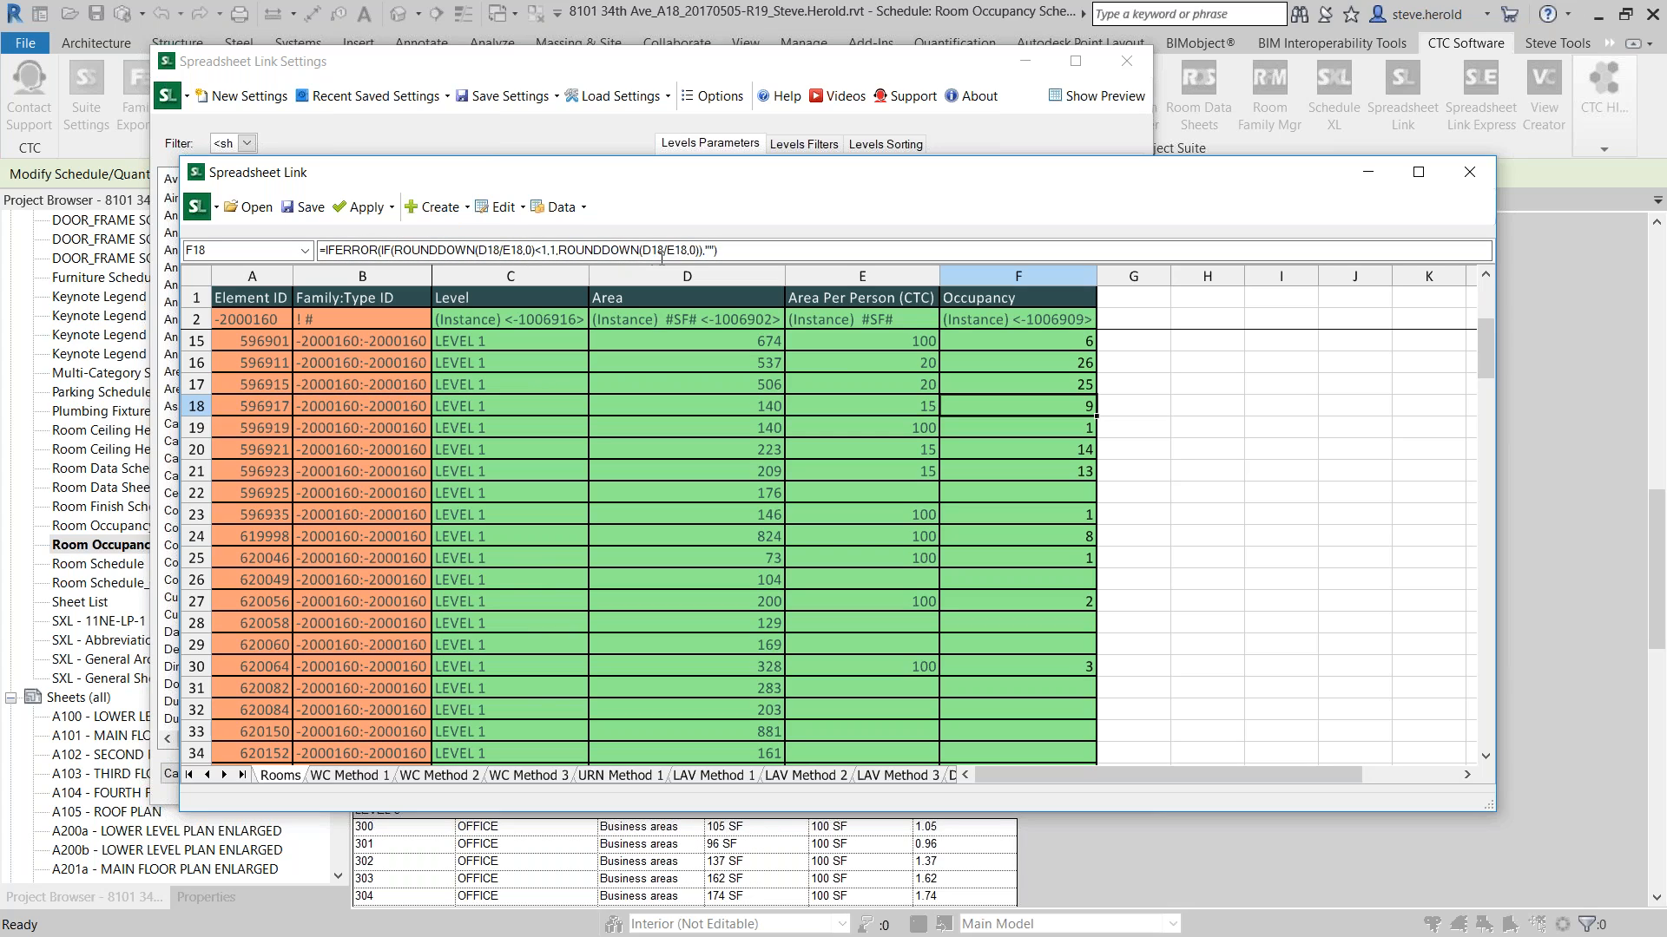
{"action": "scroll", "coordinate": [1051, 412], "scroll_direction": "up", "scroll_amount": 4}
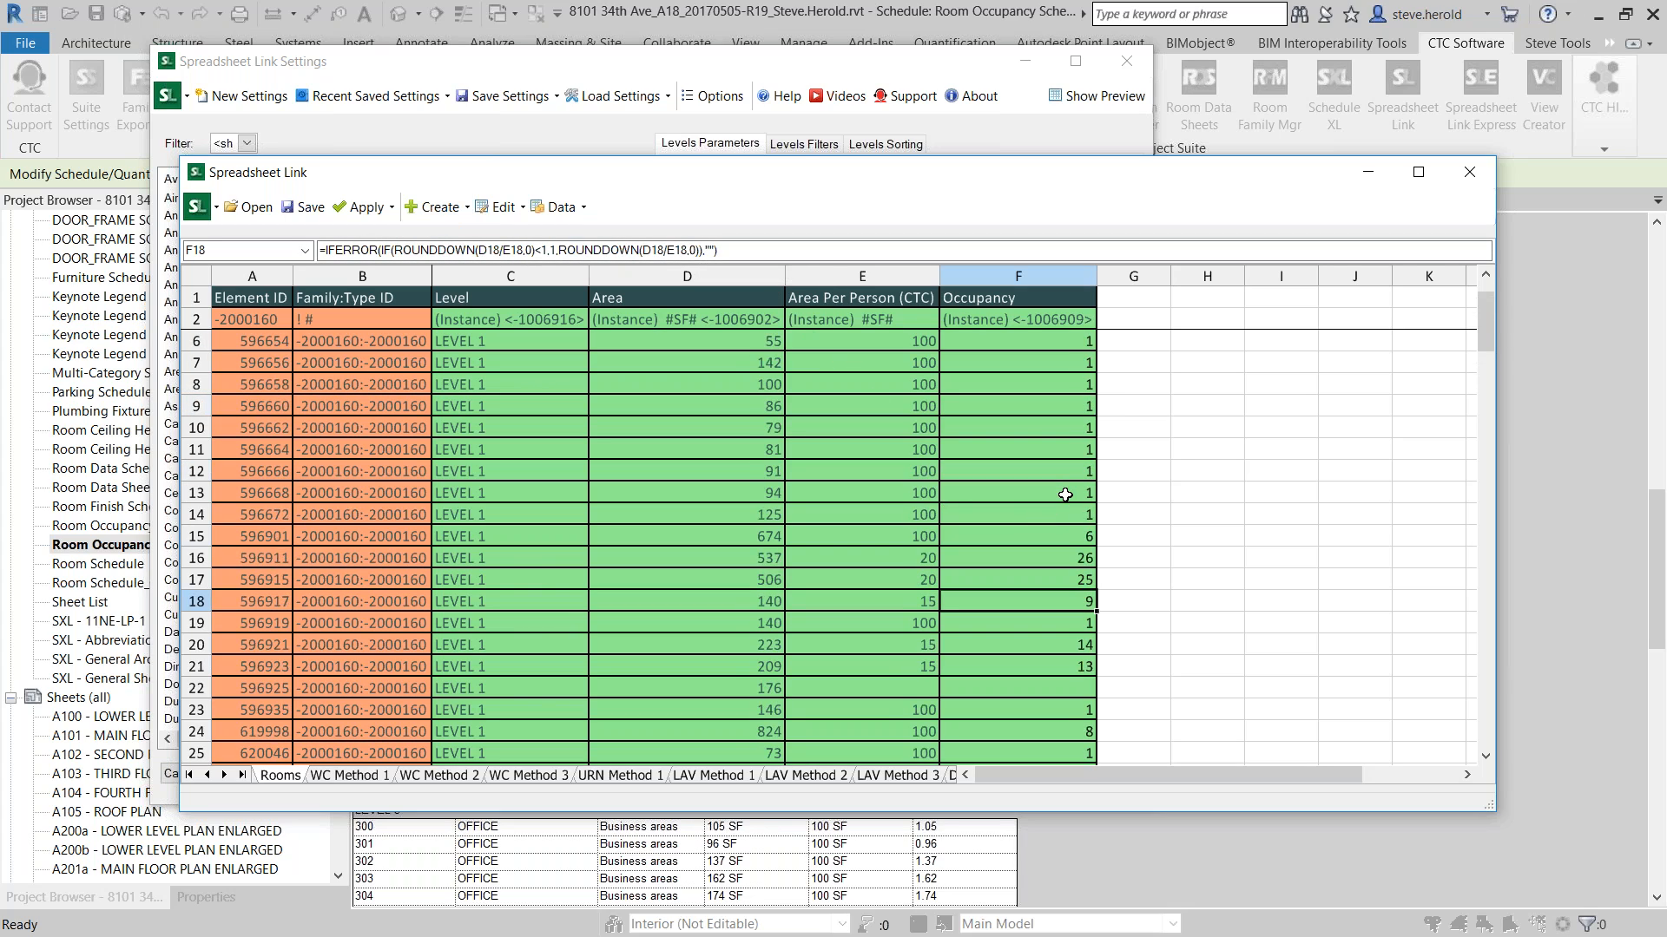
{"action": "scroll", "coordinate": [1051, 412], "scroll_direction": "down", "scroll_amount": 7}
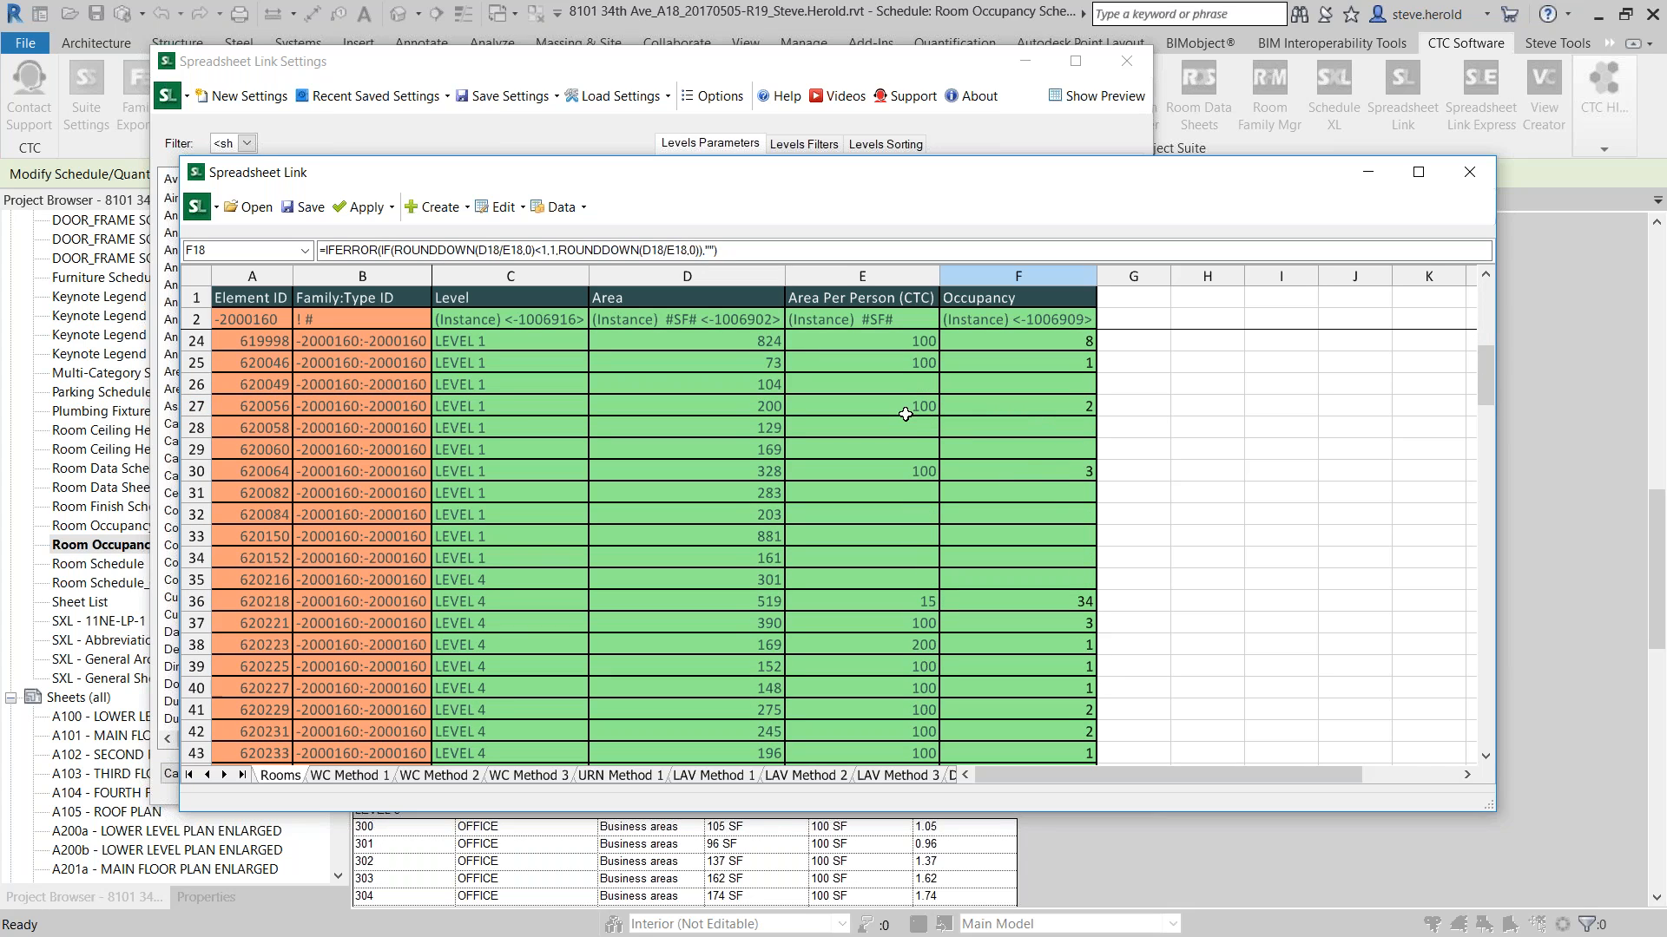
{"action": "scroll", "coordinate": [990, 483], "scroll_direction": "down", "scroll_amount": 9}
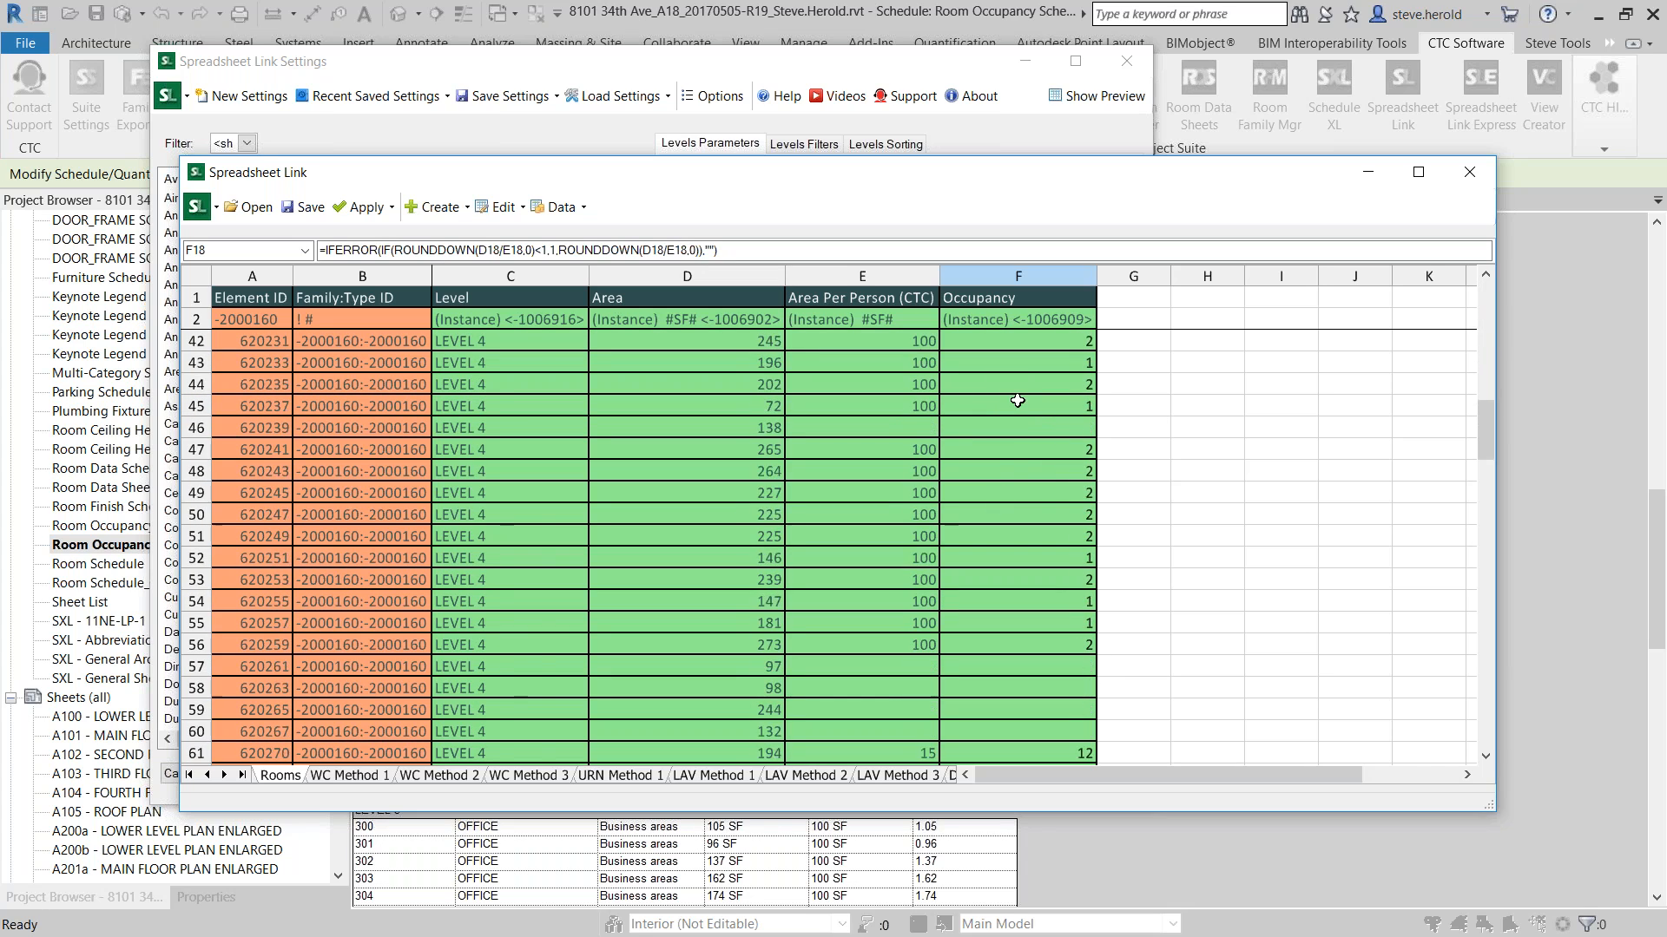
{"action": "scroll", "coordinate": [1007, 468], "scroll_direction": "down", "scroll_amount": 14}
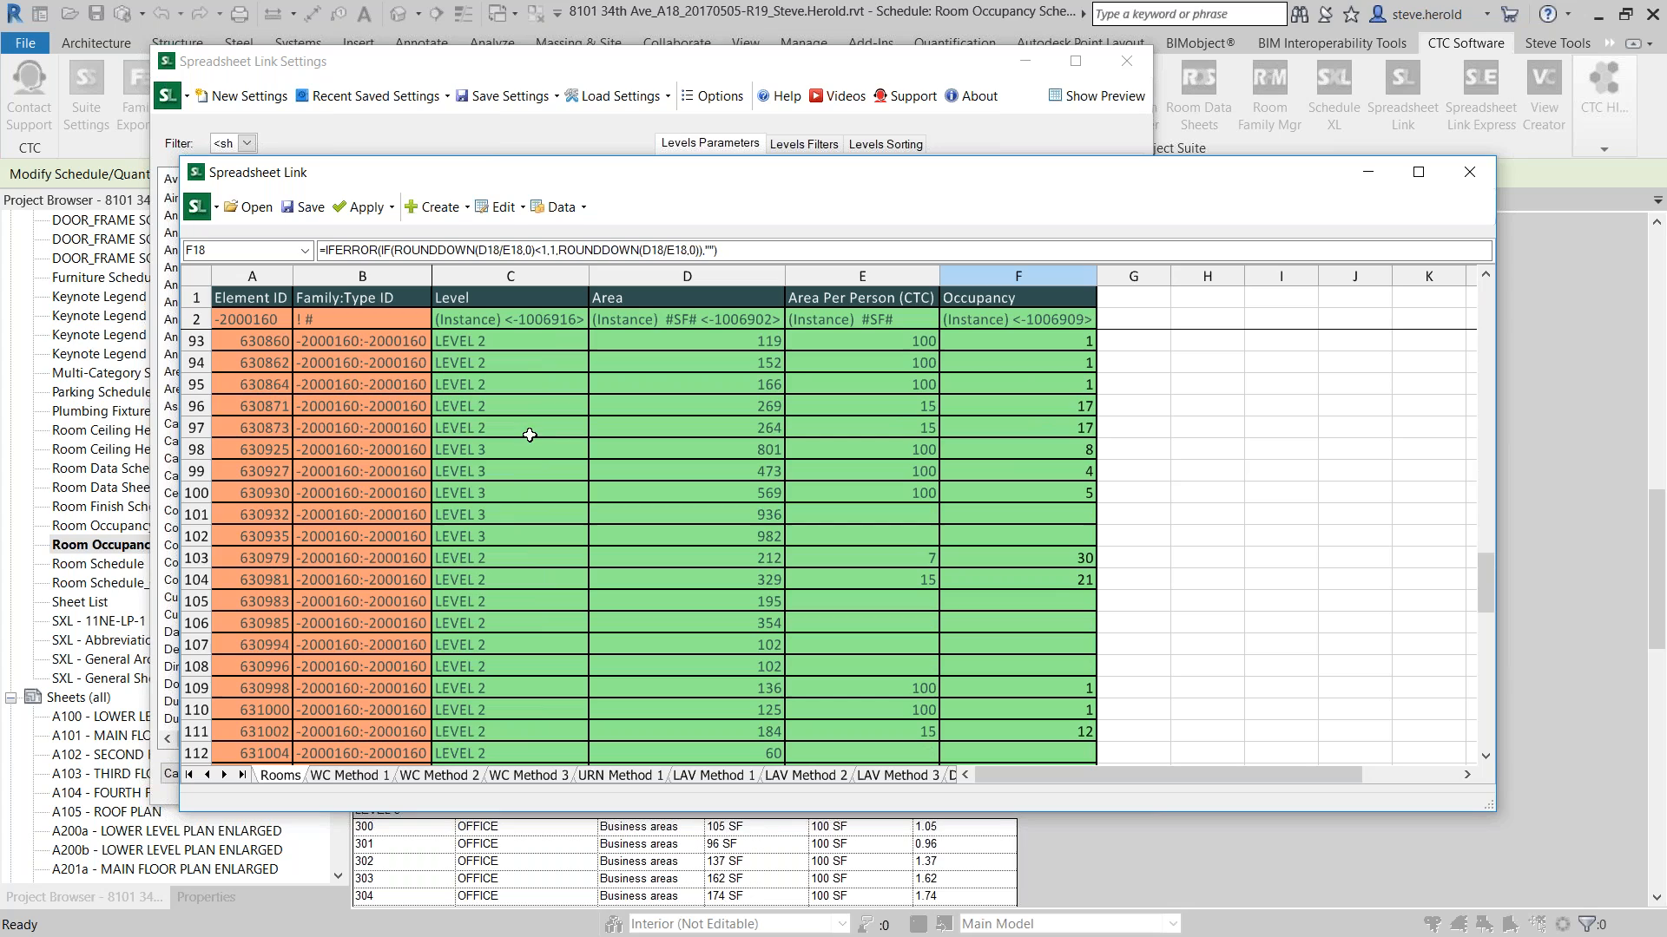
Review the fixture ratios on the WC, URN and LAV worksheets and the occupants per level on WC Method 1
{"action": "left_click", "coordinate": [347, 778]}
{"action": "left_click", "coordinate": [441, 778]}
{"action": "left_click", "coordinate": [533, 780]}
{"action": "left_click", "coordinate": [621, 778]}
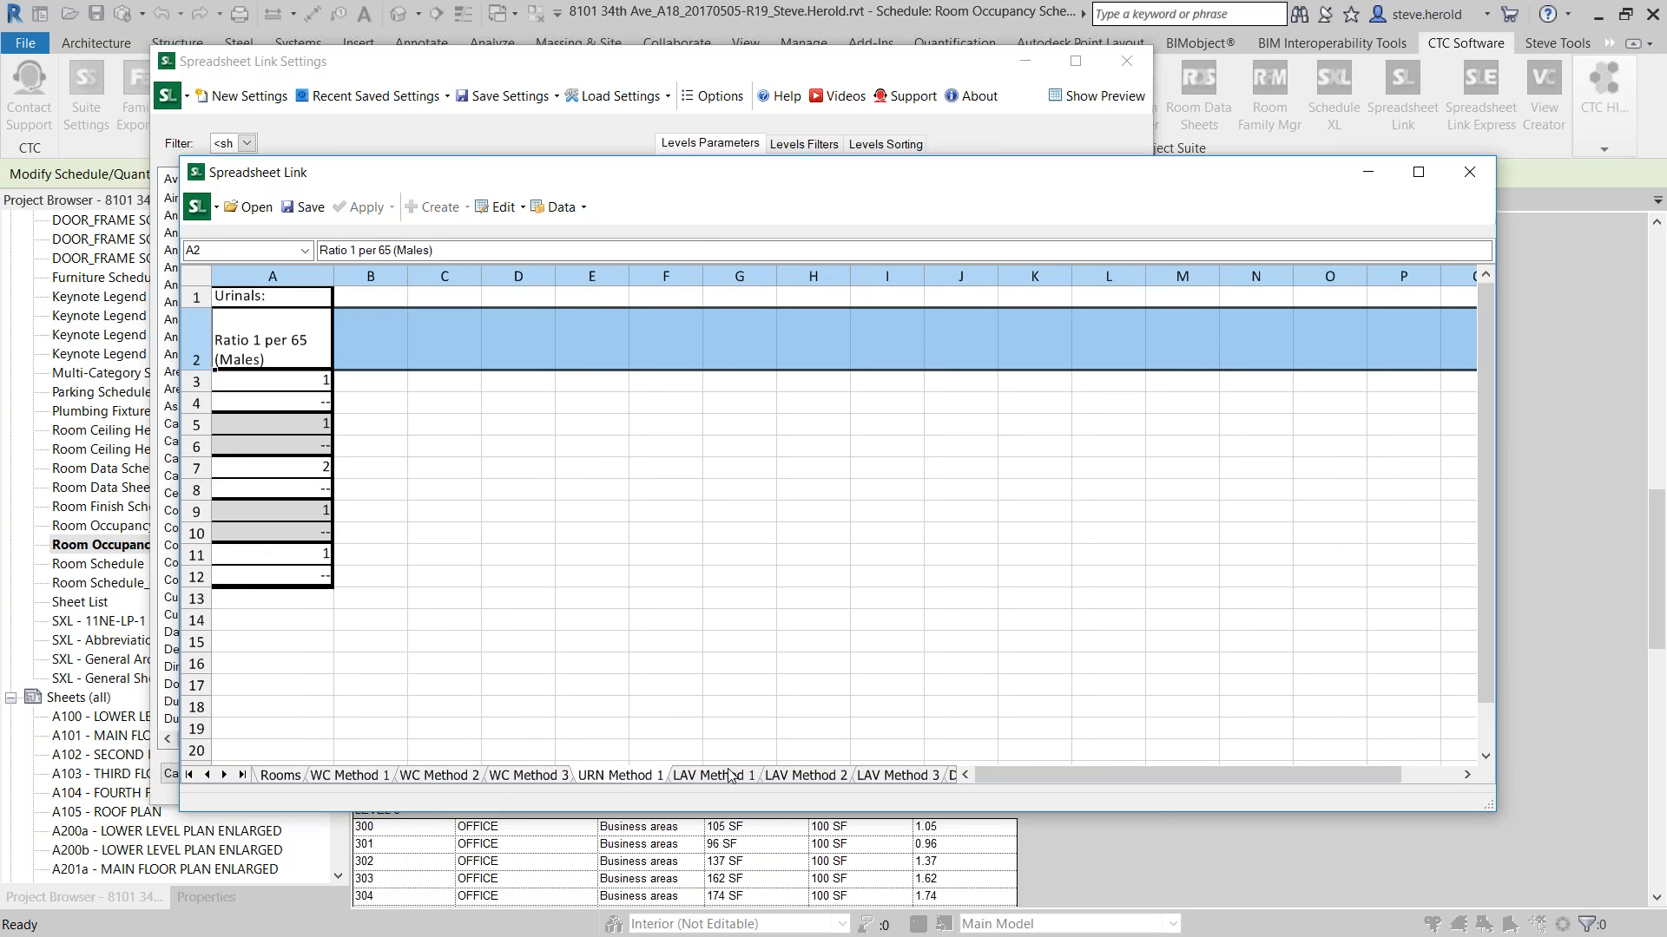
{"action": "left_click", "coordinate": [796, 777]}
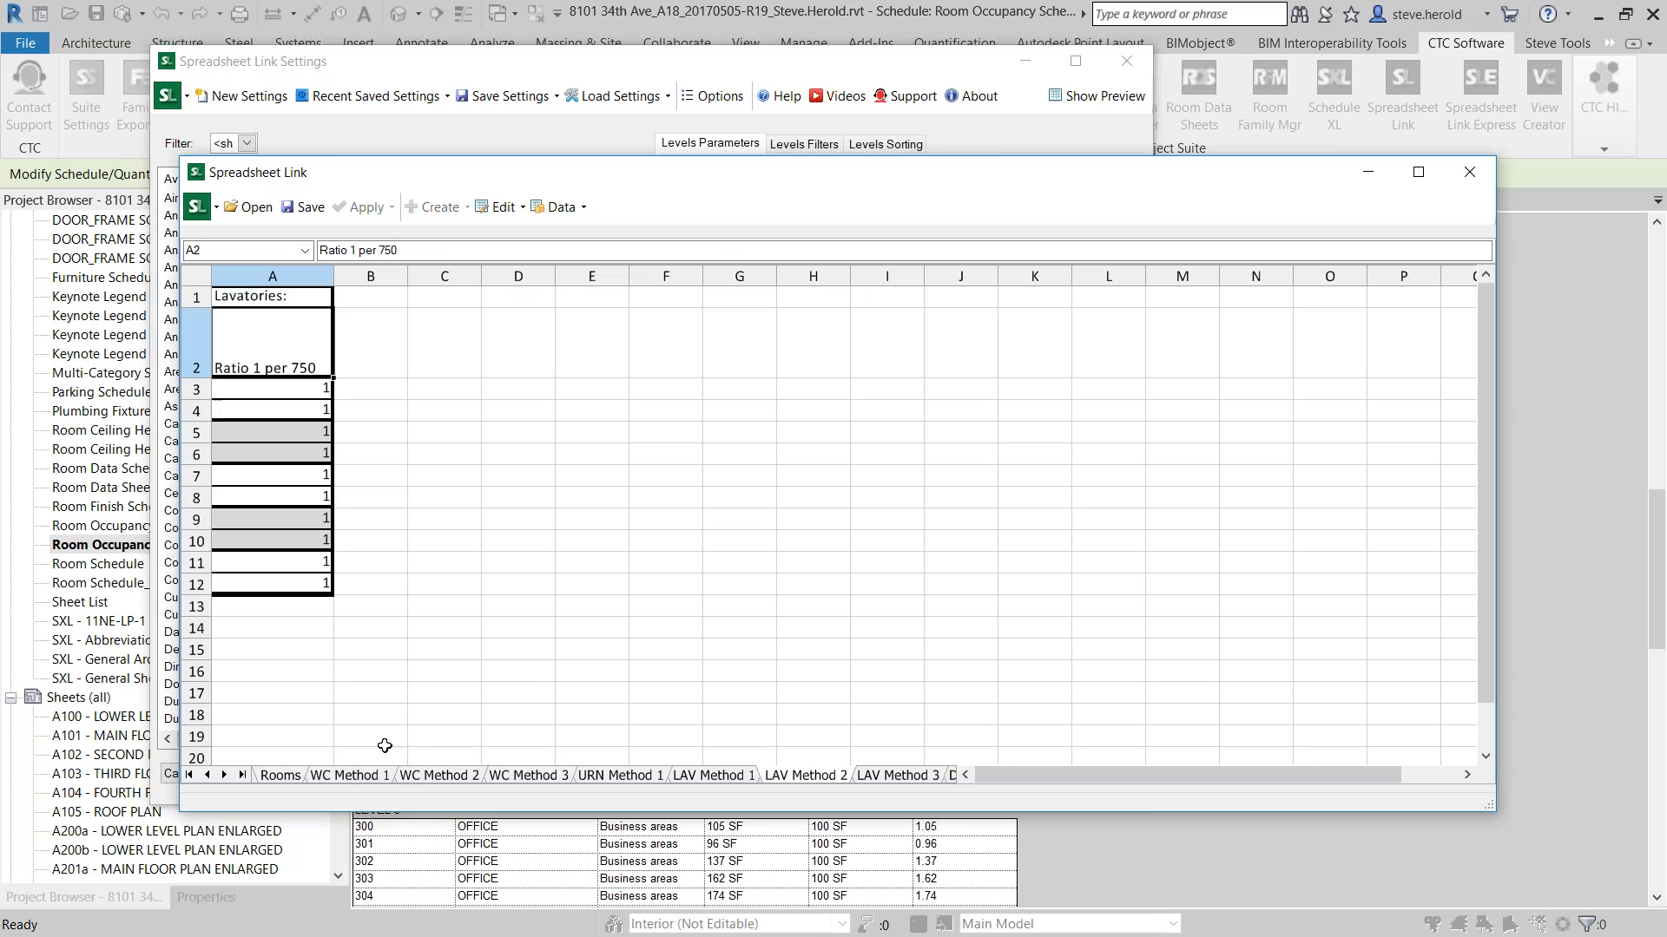
{"action": "left_click", "coordinate": [342, 775]}
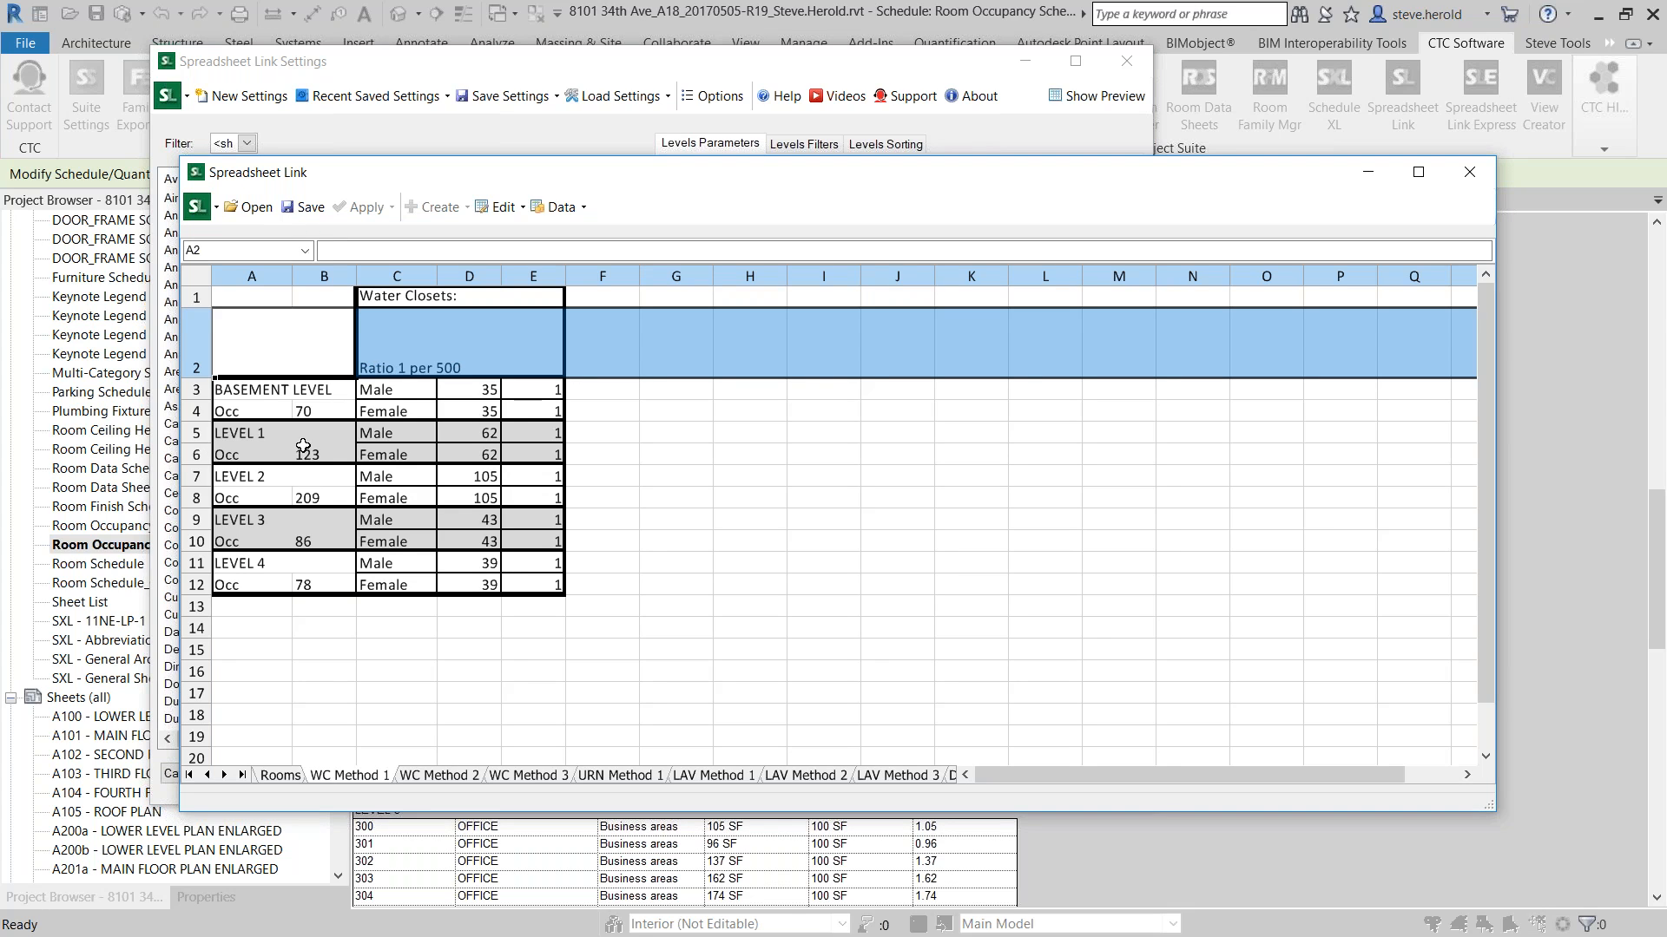
{"action": "left_click", "coordinate": [577, 119]}
{"action": "left_click", "coordinate": [1200, 236]}
Save the spreadsheet as an Excel workbook in the Room Calculations folder, decline opening it, and close the spreadsheet window
{"action": "left_click", "coordinate": [304, 207]}
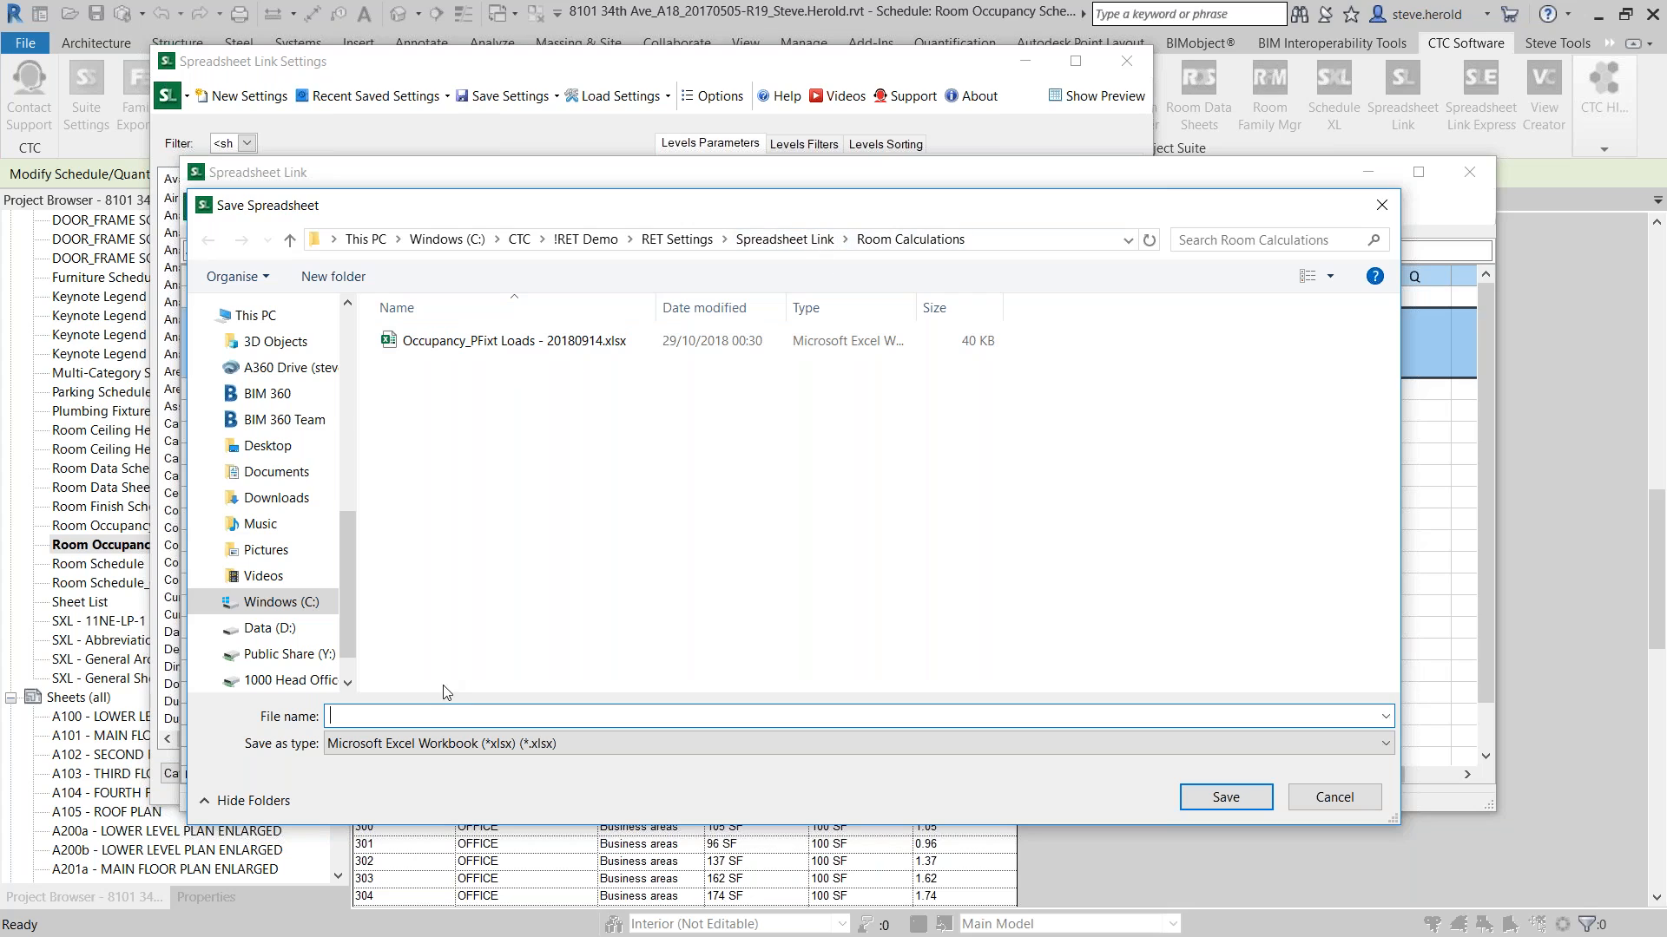
{"action": "left_click", "coordinate": [1240, 804]}
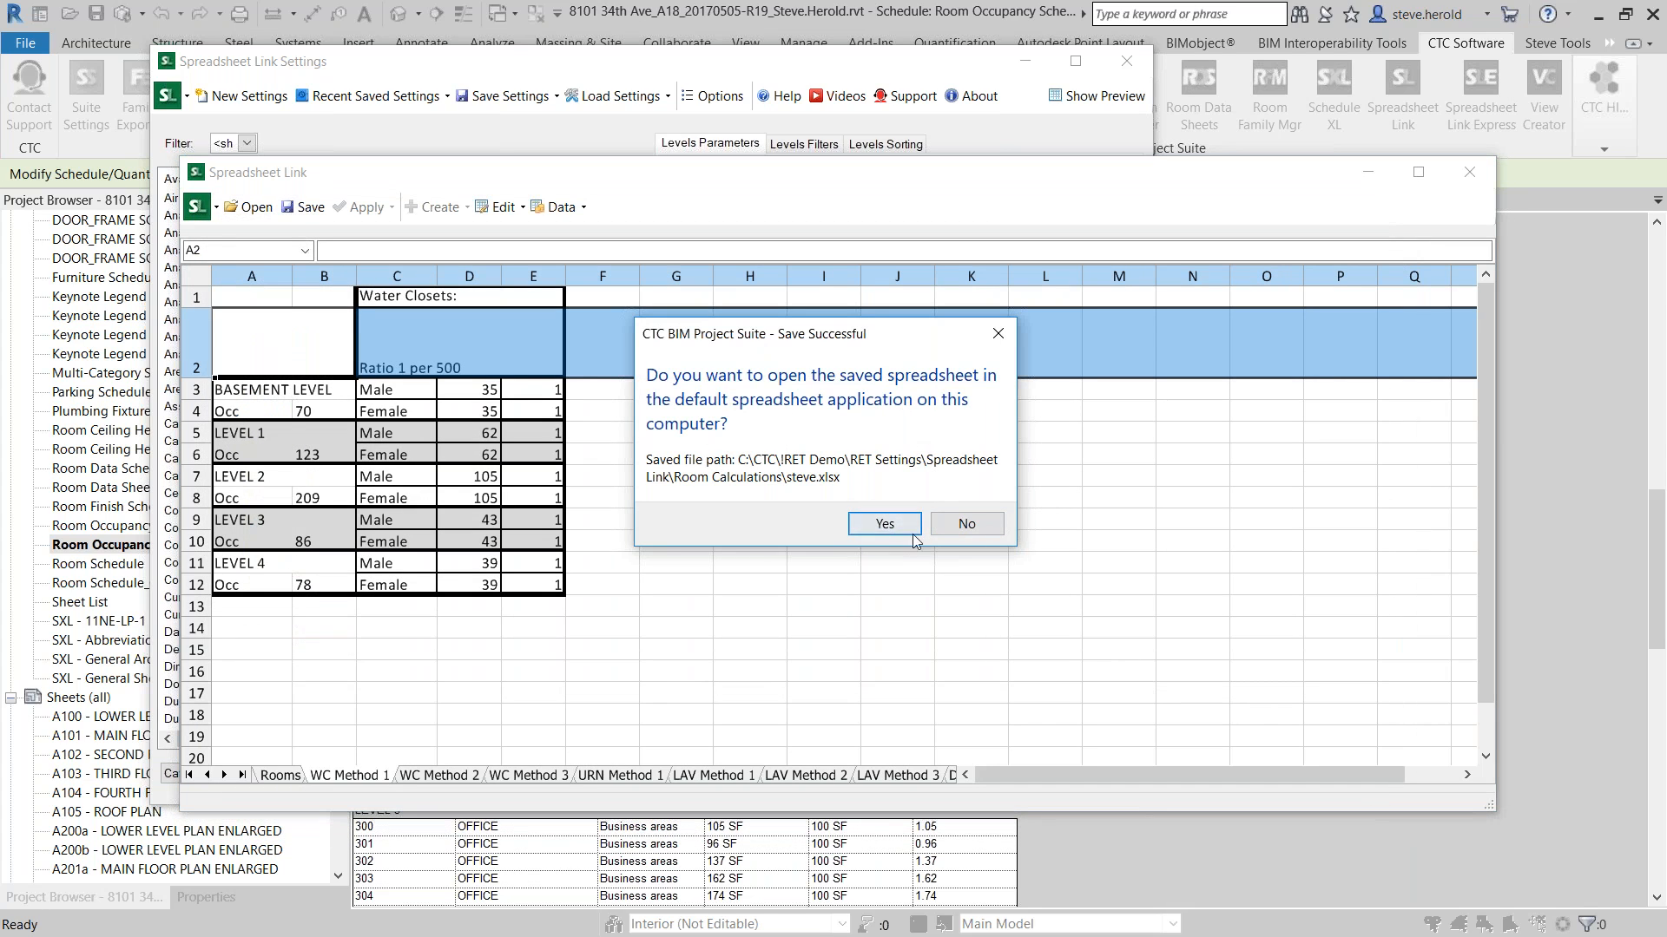
{"action": "left_click", "coordinate": [966, 524]}
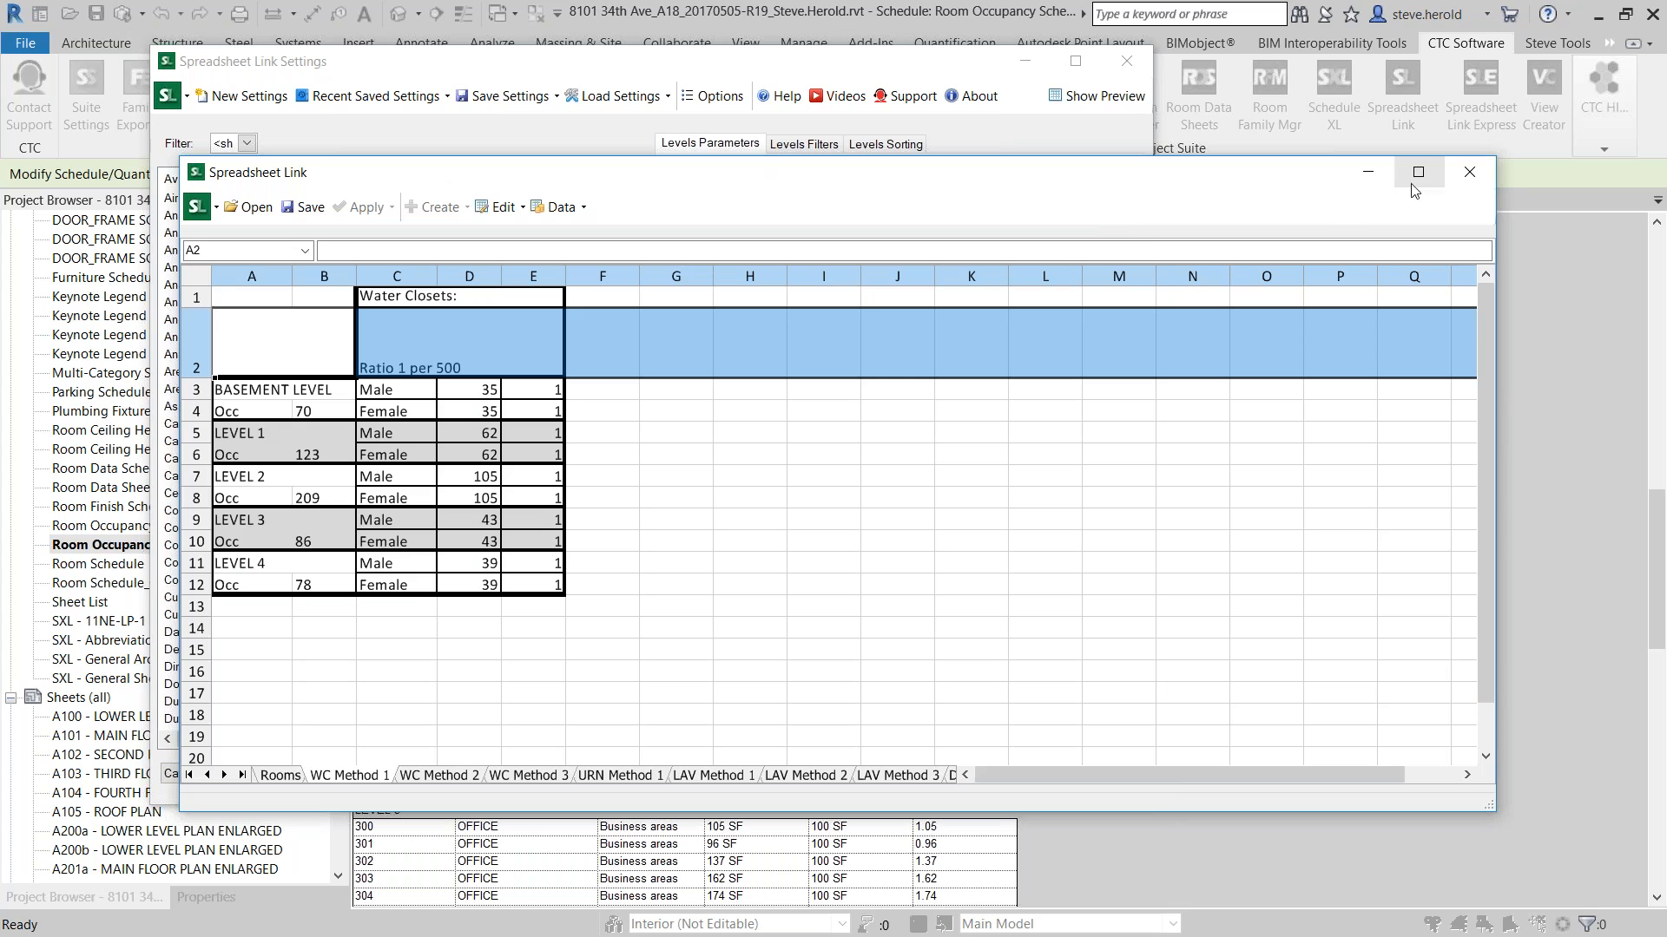
{"action": "left_click", "coordinate": [1471, 170]}
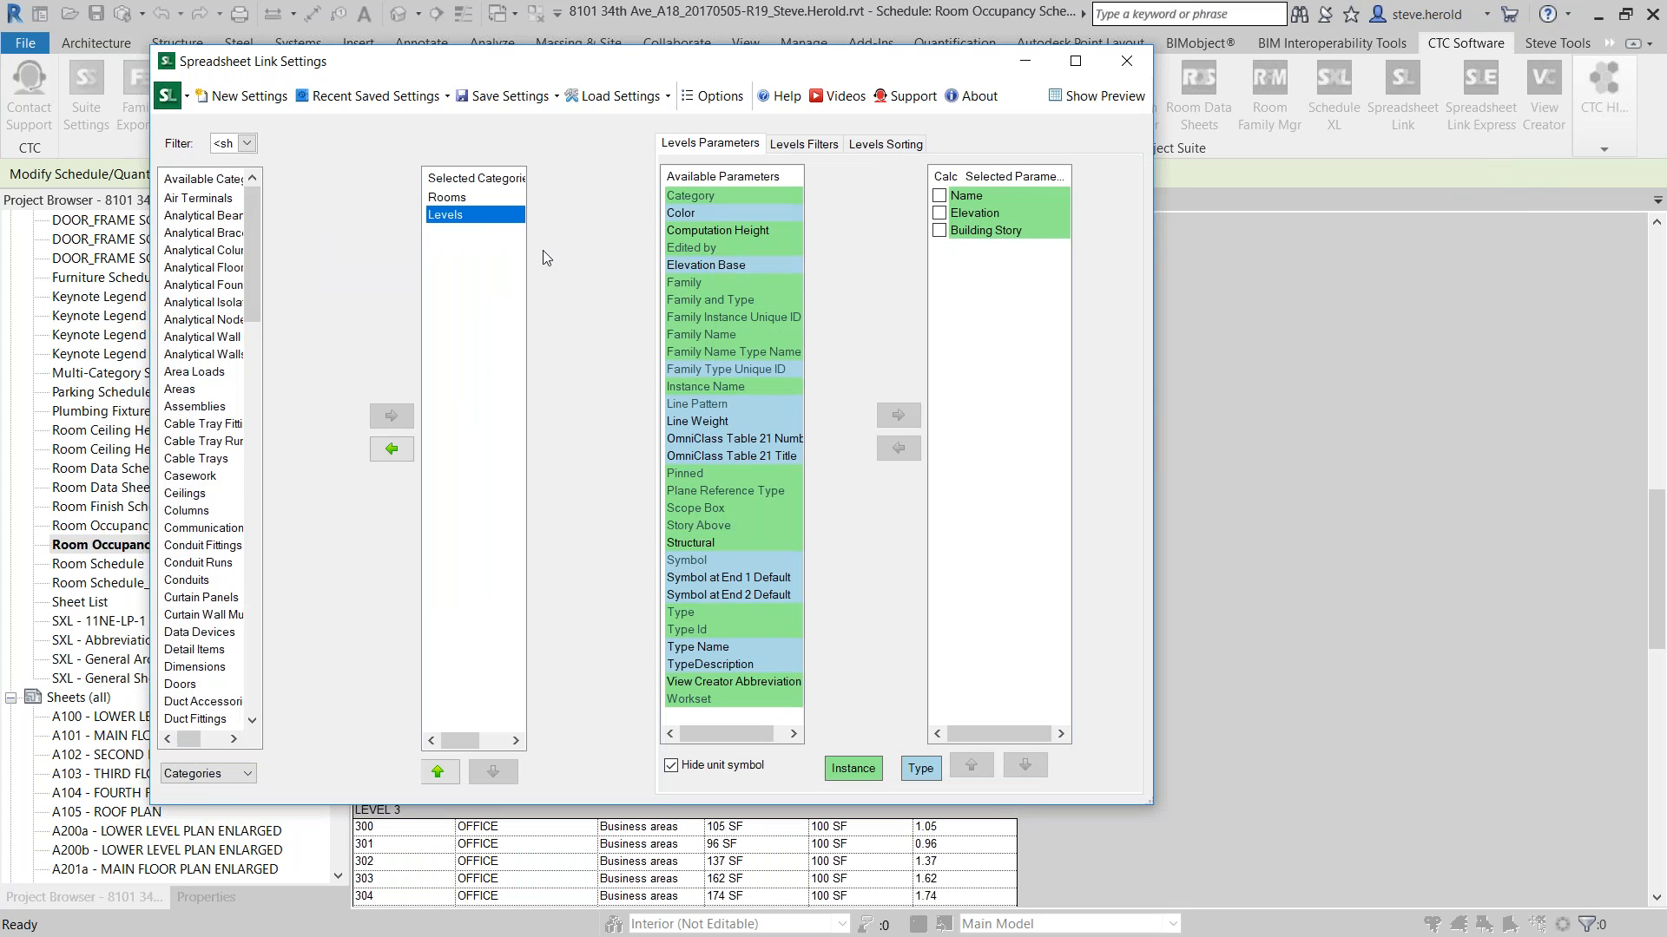
{"action": "left_click", "coordinate": [612, 97]}
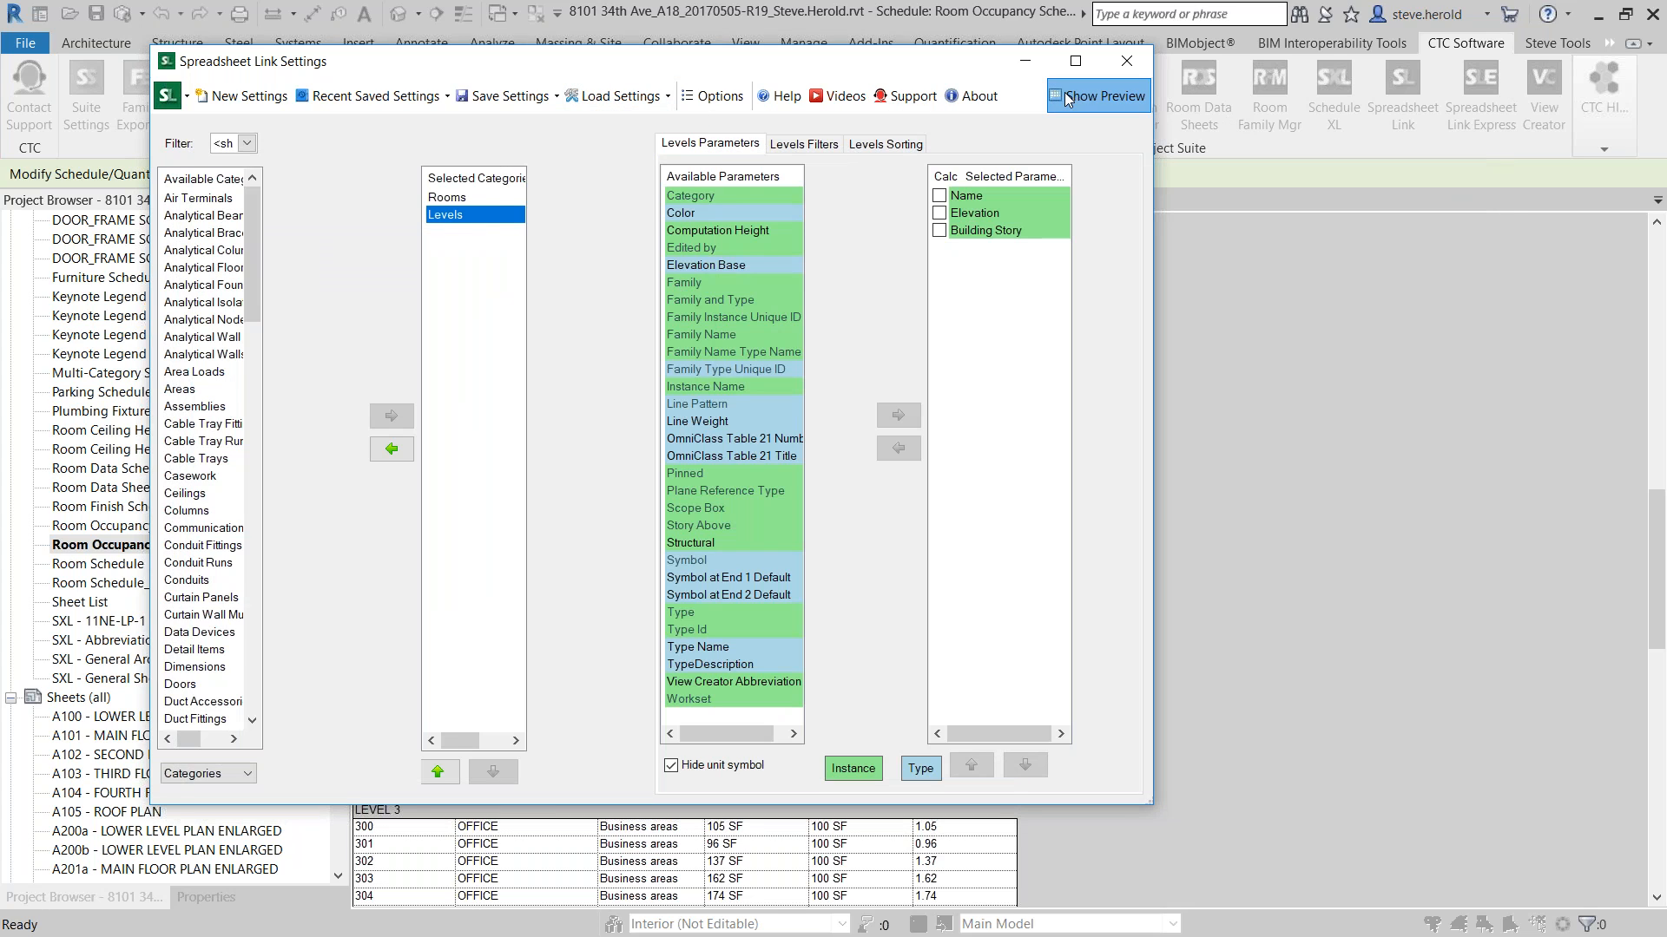
Show the preview of the Rooms and Levels settings, move both windows apart, and bring up the Rooms worksheet
{"action": "left_click", "coordinate": [1098, 97]}
{"action": "left_click_drag", "start_coordinate": [550, 64], "coordinate": [780, 343]}
{"action": "left_click", "coordinate": [709, 172]}
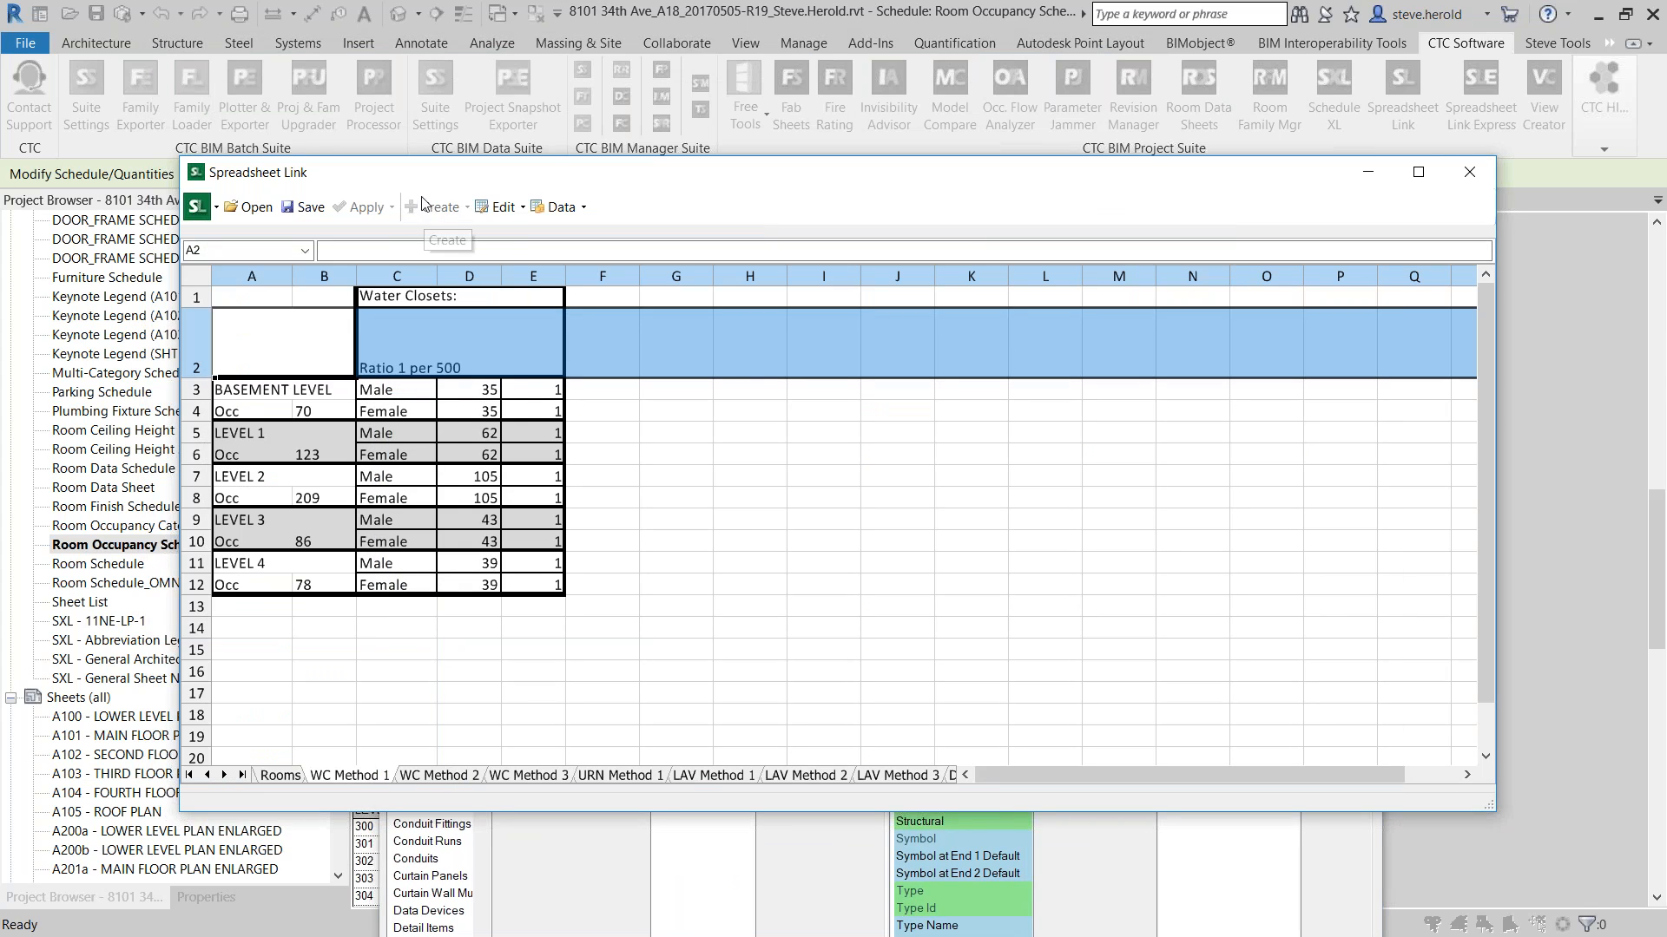
{"action": "left_click_drag", "start_coordinate": [430, 180], "coordinate": [535, 177]}
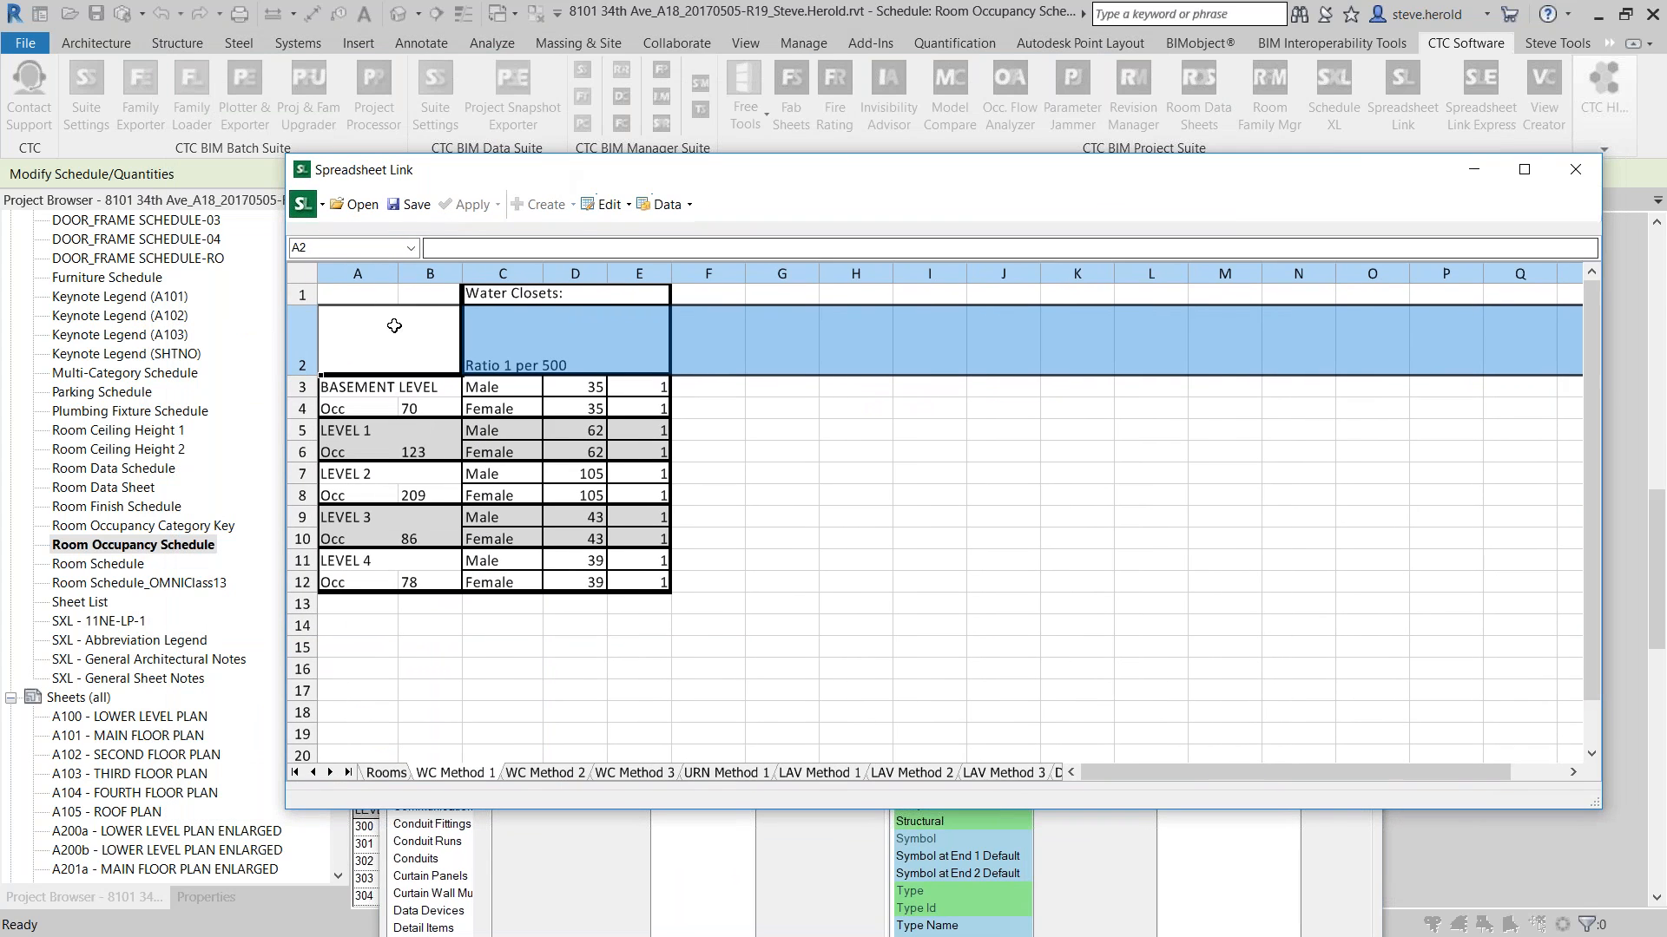
{"action": "left_click", "coordinate": [386, 772]}
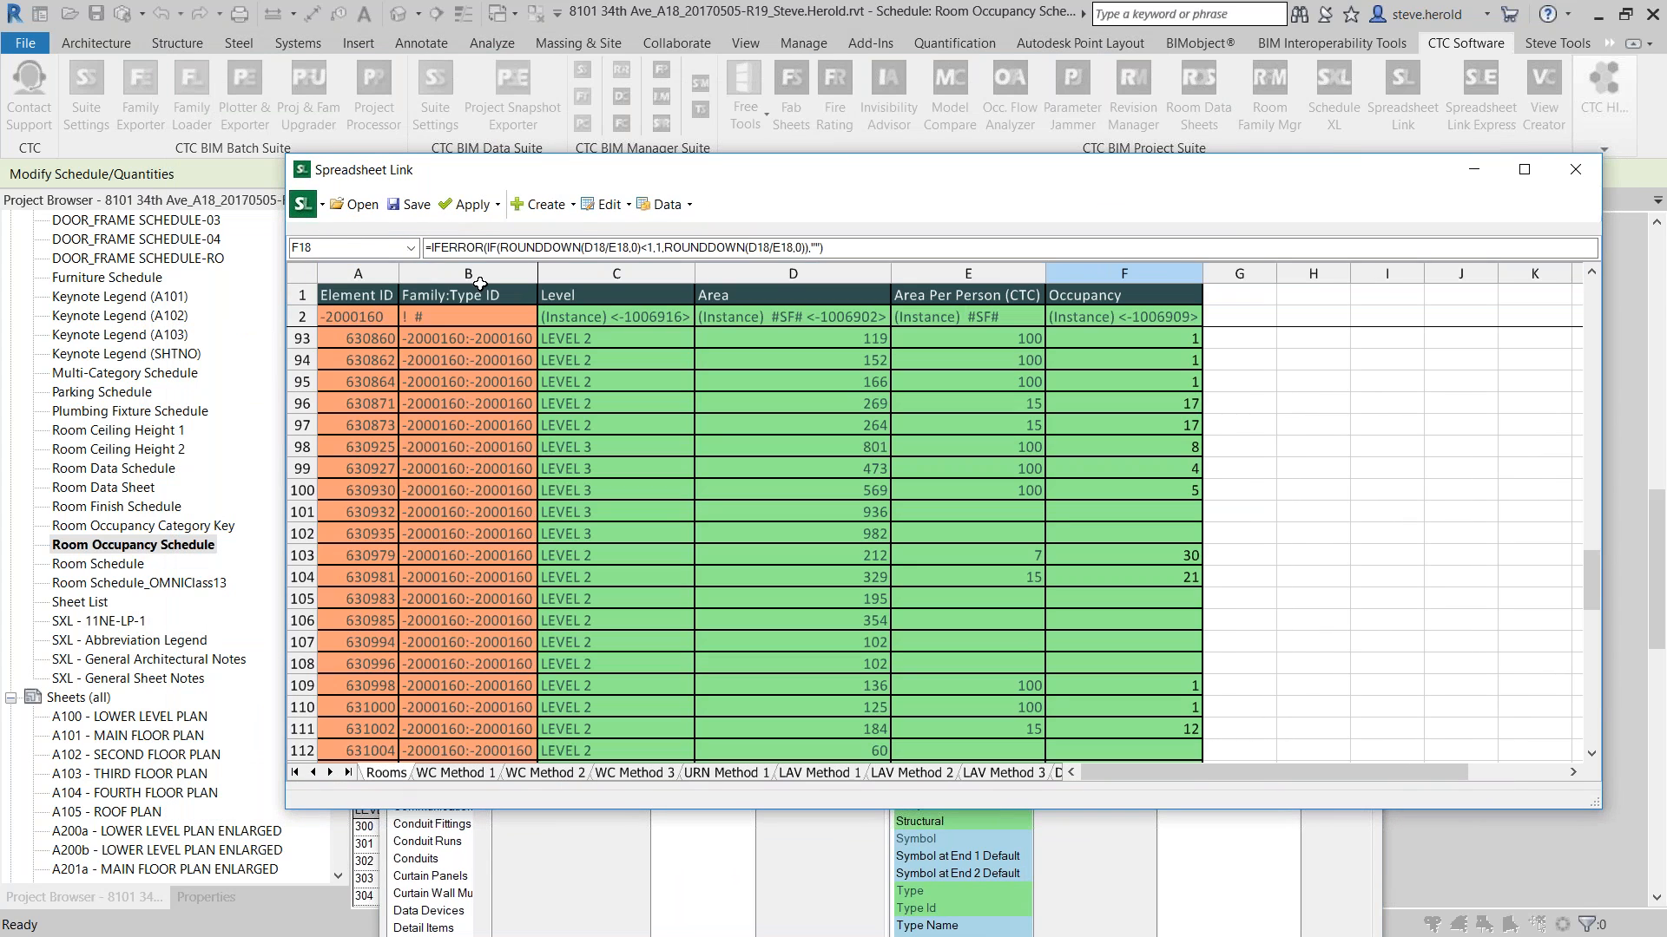
Apply the Rooms worksheet values to the Revit project and dismiss the import result
{"action": "left_click", "coordinate": [462, 206]}
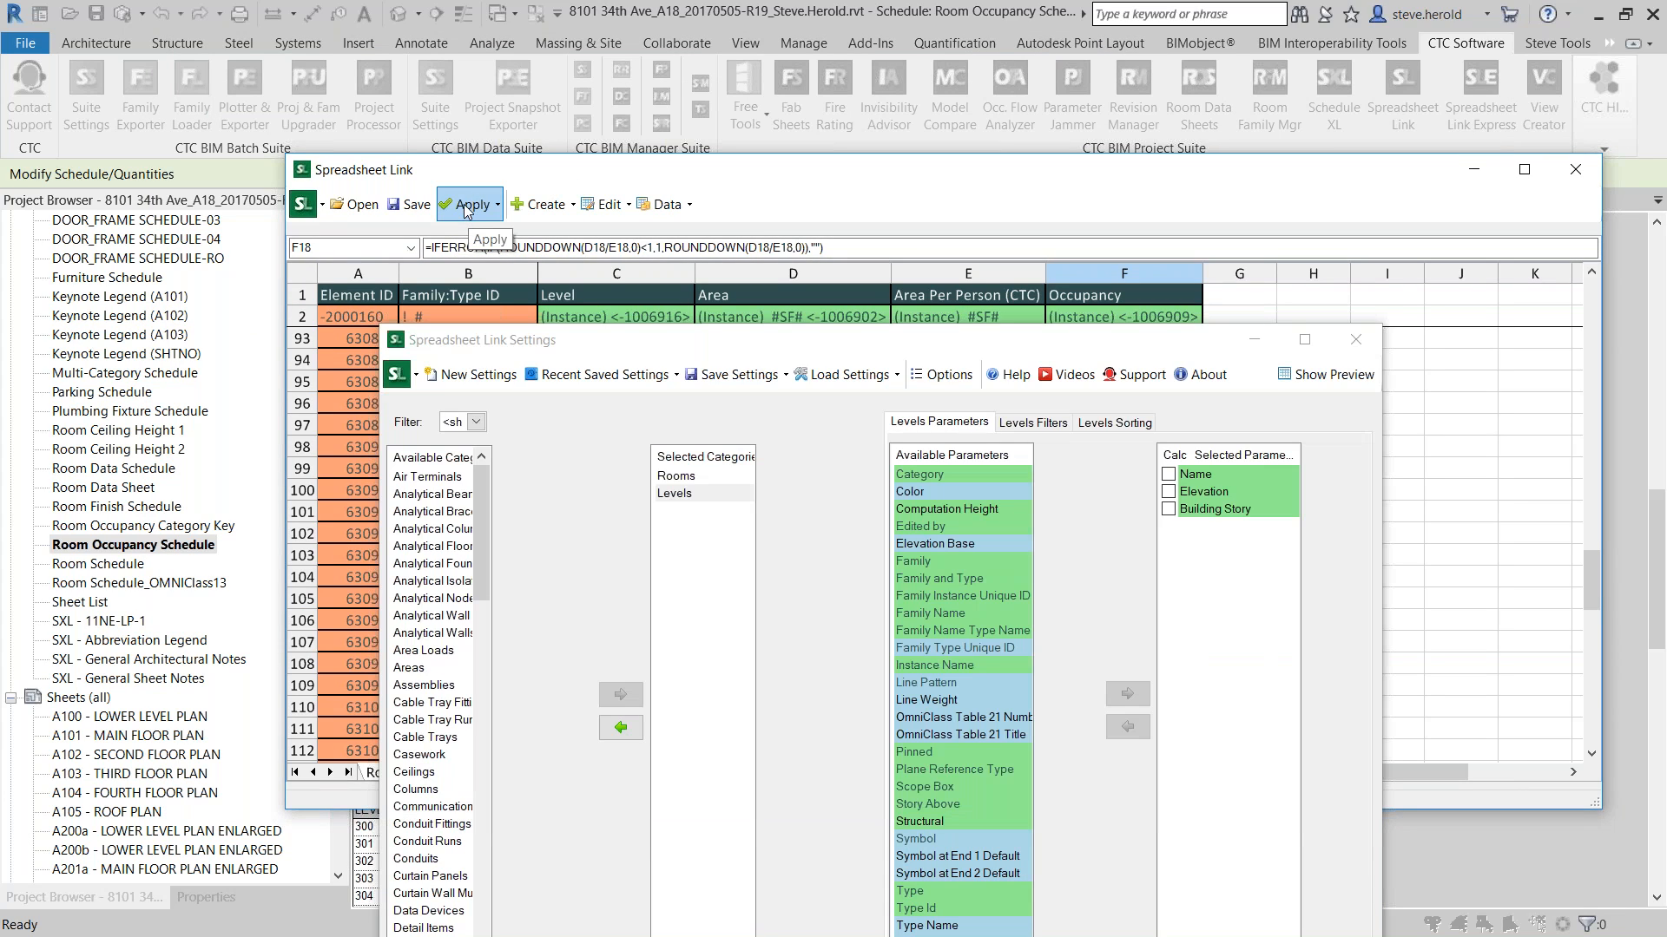
{"action": "left_click", "coordinate": [461, 206]}
{"action": "left_click", "coordinate": [530, 226]}
{"action": "left_click", "coordinate": [799, 494]}
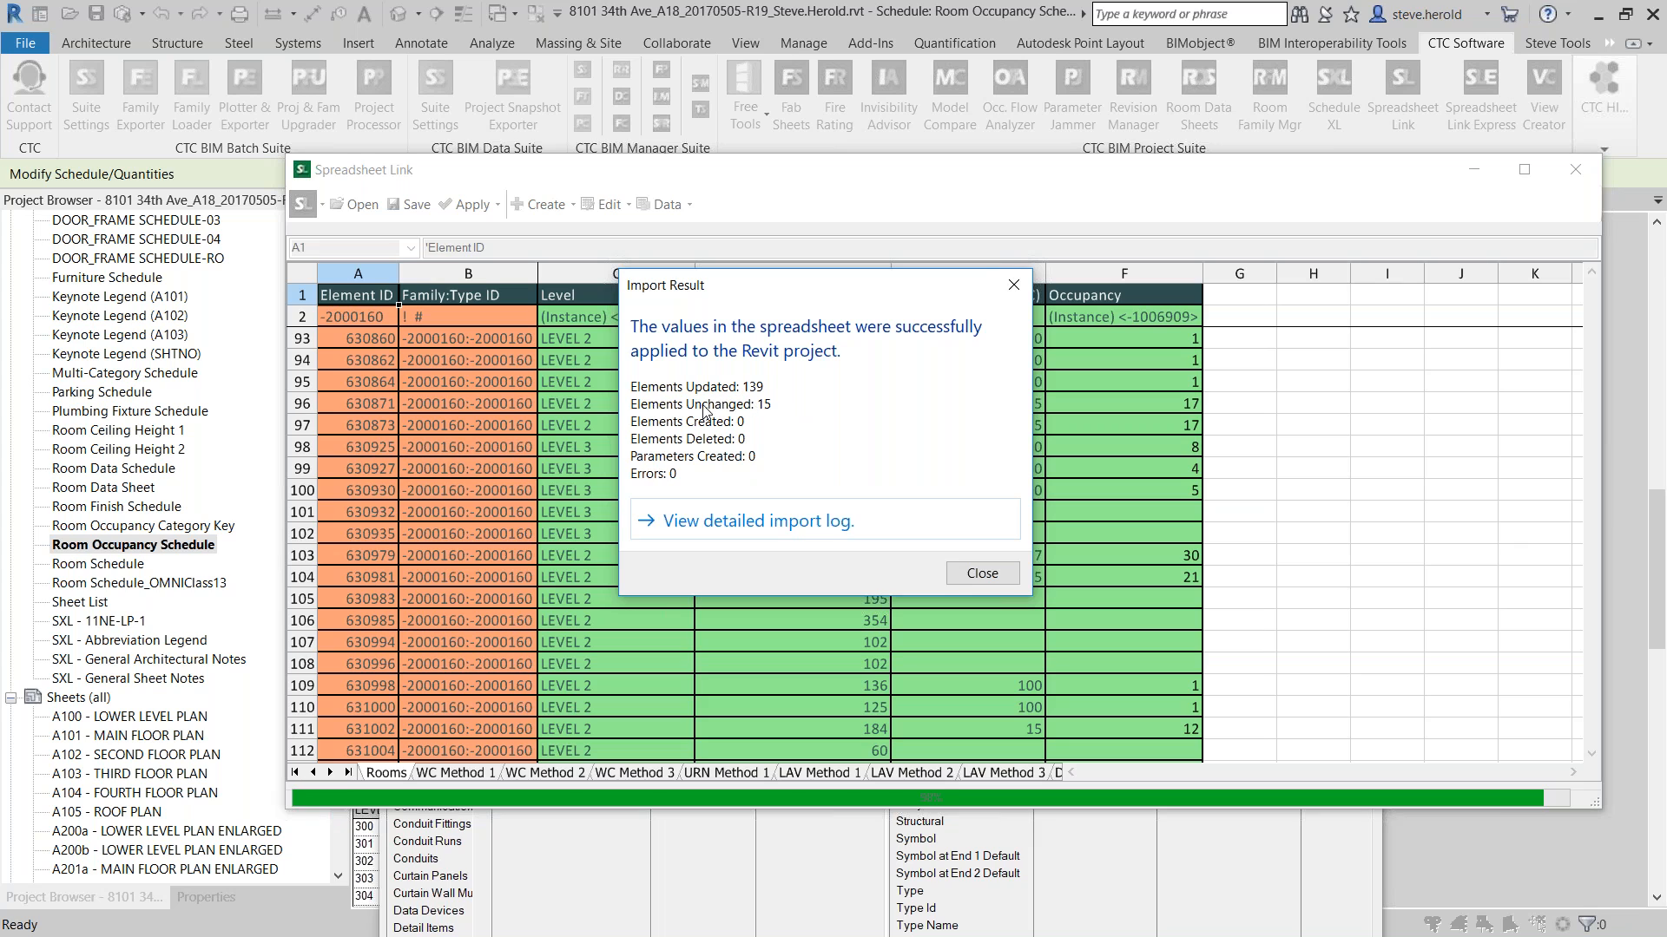
{"action": "left_click", "coordinate": [976, 575]}
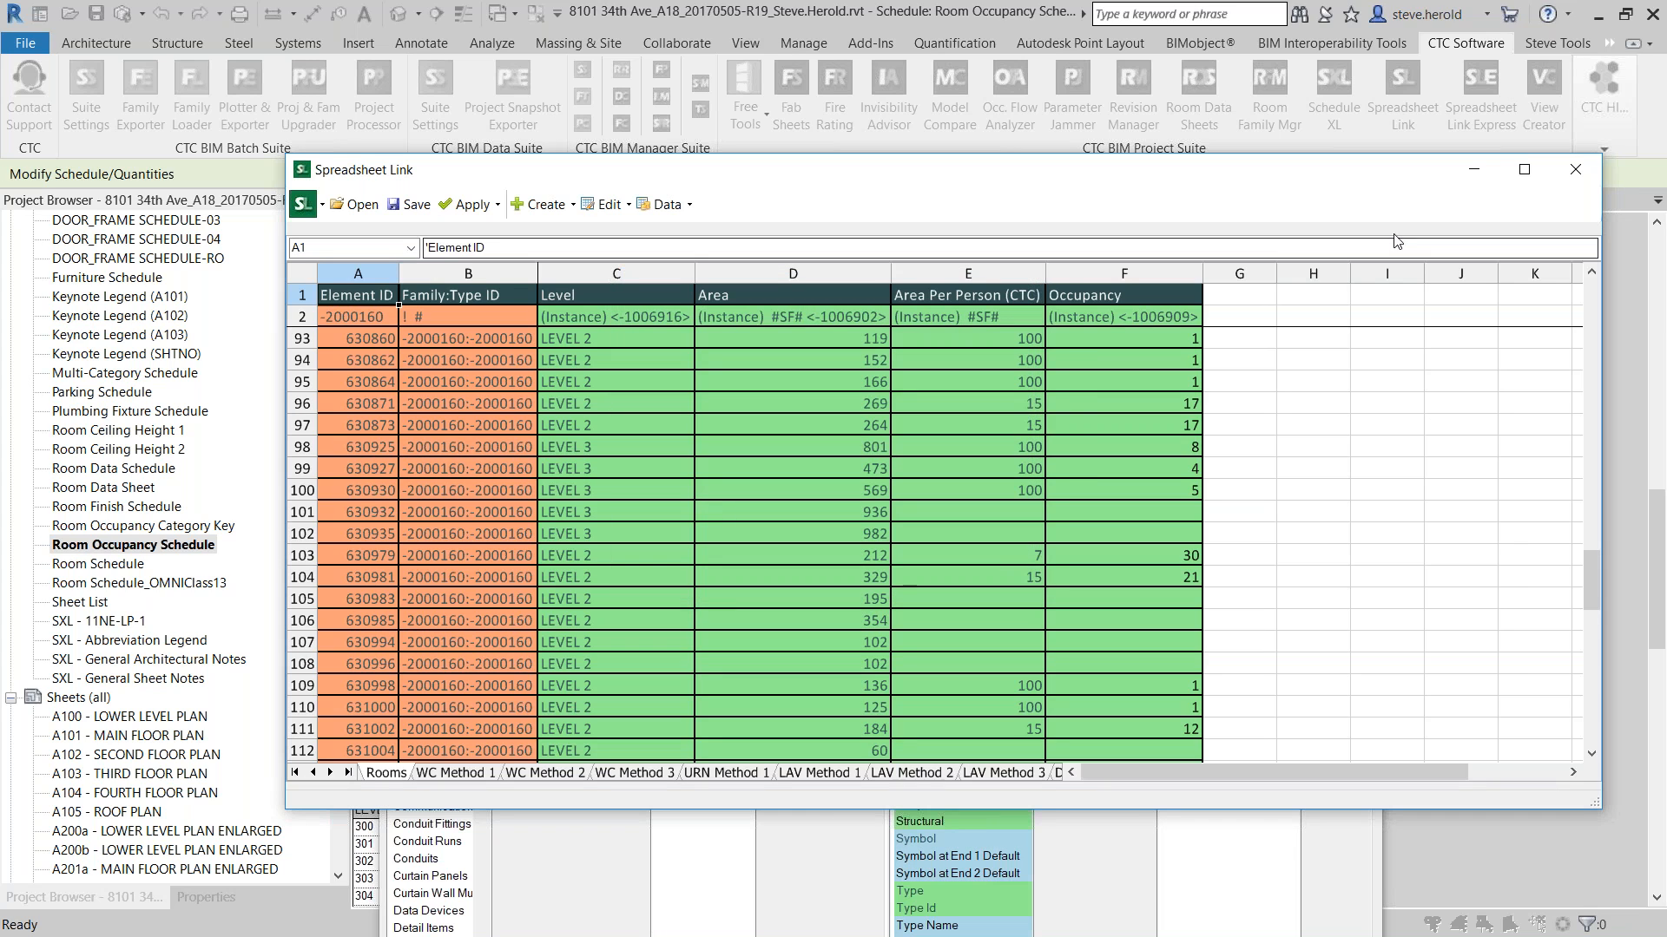
Close the spreadsheet and the Spreadsheet Link Settings without saving the settings
{"action": "left_click", "coordinate": [1585, 172]}
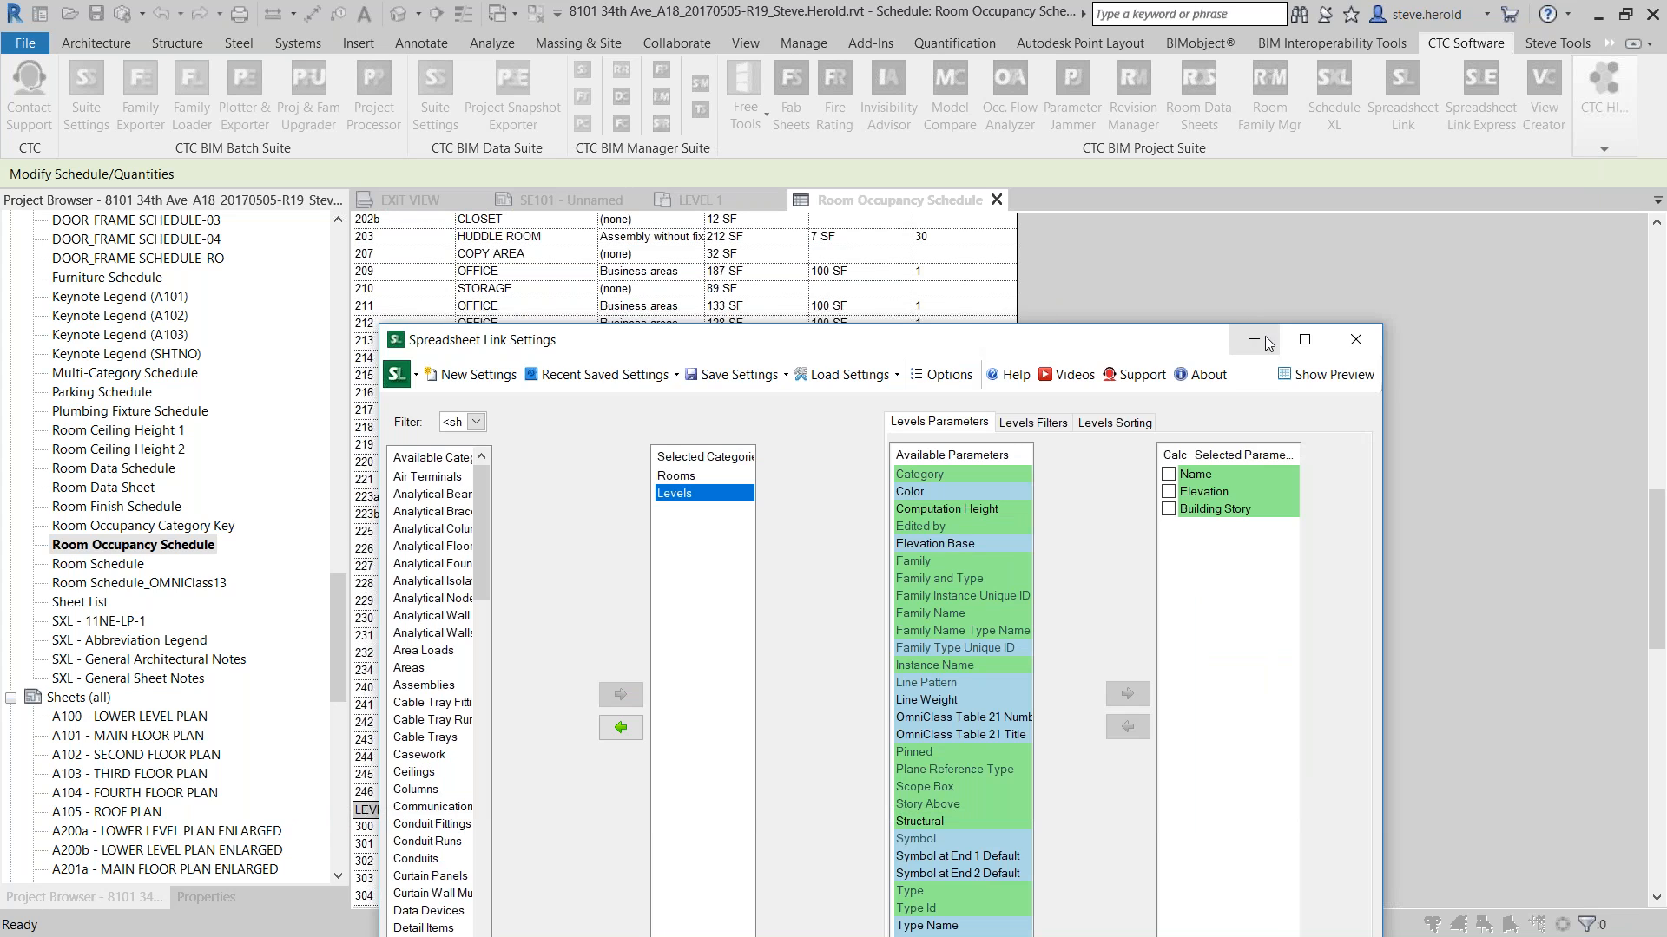
{"action": "left_click", "coordinate": [1354, 339]}
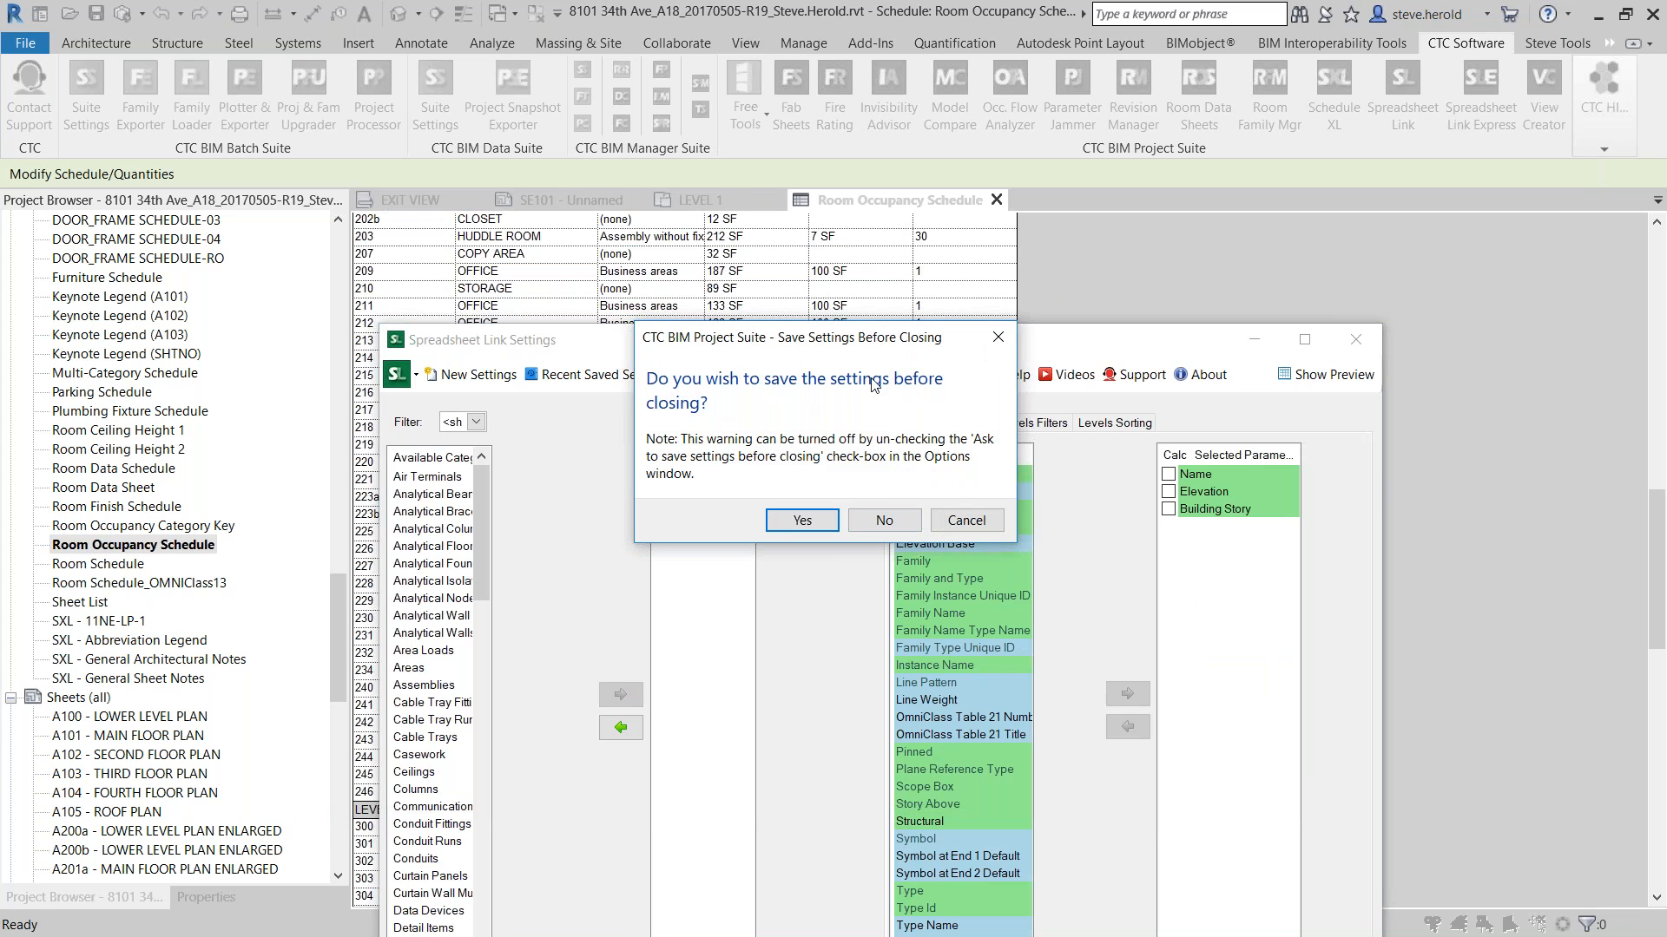
{"action": "left_click", "coordinate": [885, 520]}
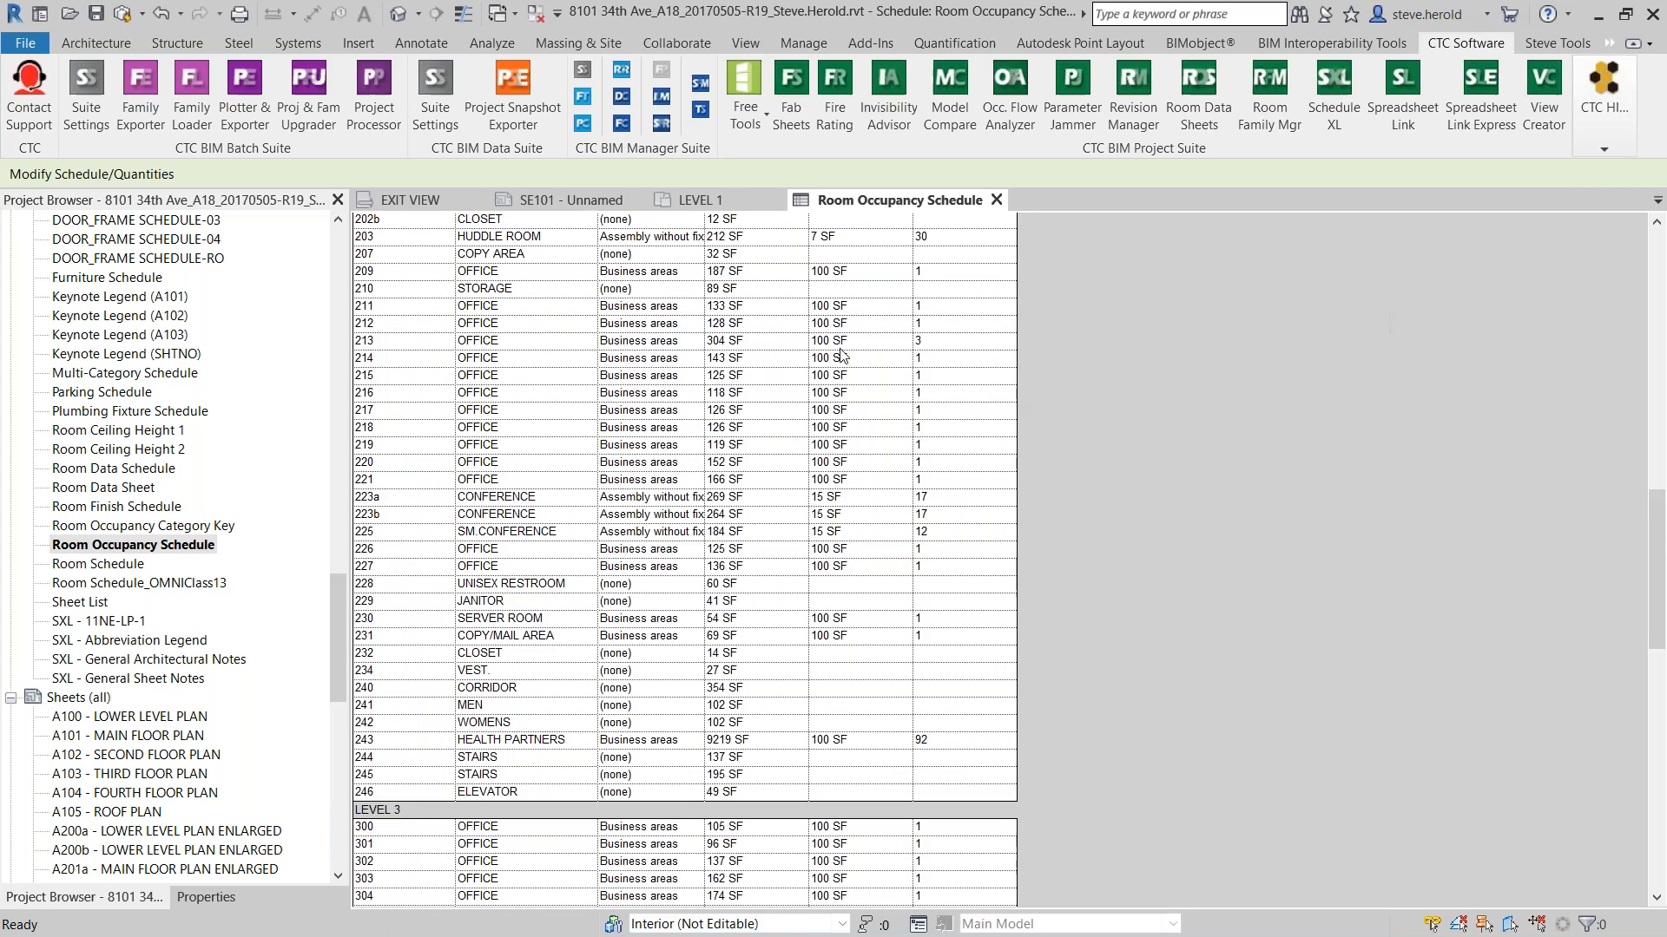
Examine the Area Per Person and Occupancy columns of the Room Occupancy Schedule across all levels
{"action": "left_click", "coordinate": [945, 308]}
{"action": "scroll", "coordinate": [952, 488], "scroll_direction": "down", "scroll_amount": 15}
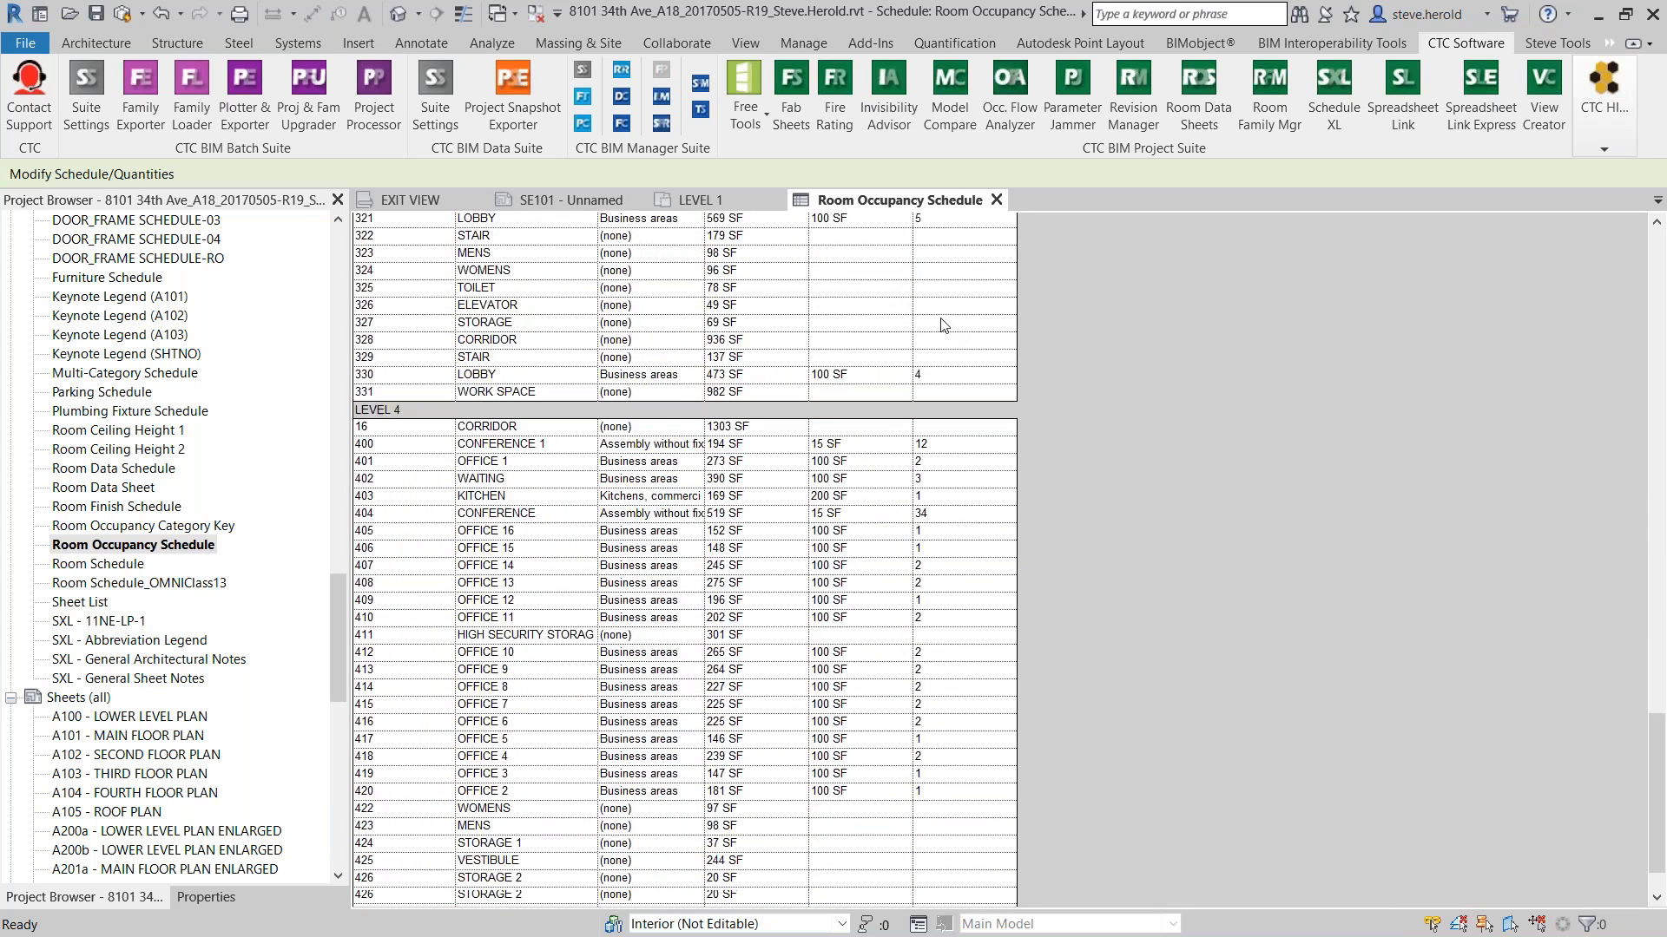
{"action": "scroll", "coordinate": [945, 325], "scroll_direction": "down", "scroll_amount": 2}
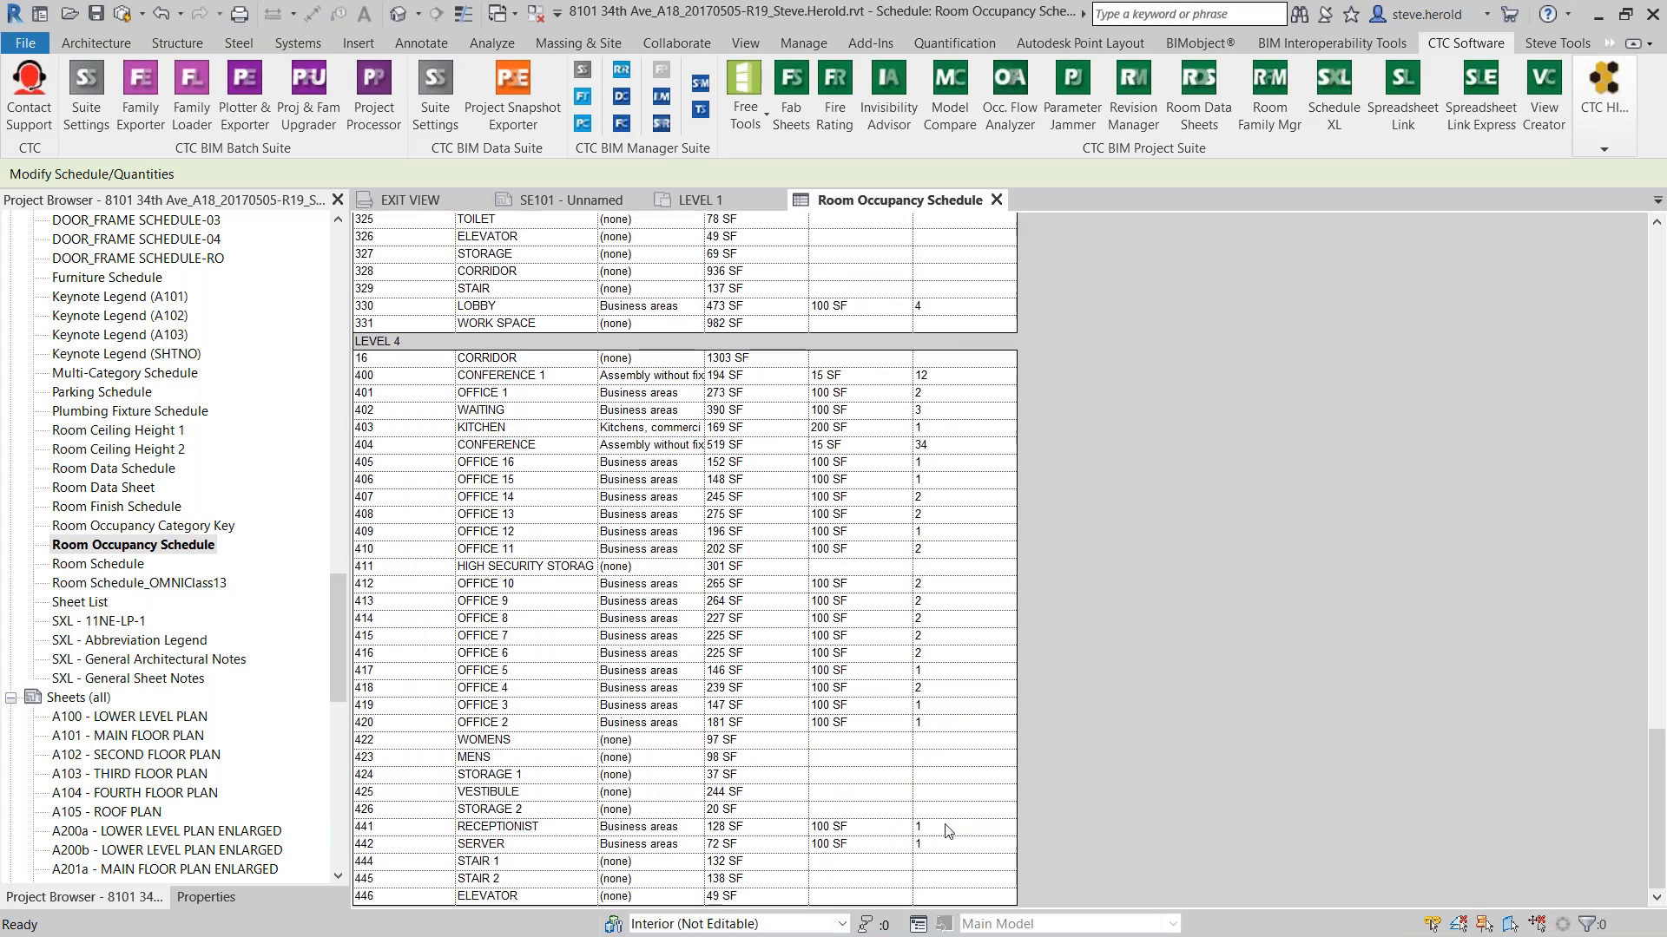
{"action": "scroll", "coordinate": [970, 617], "scroll_direction": "up", "scroll_amount": 20}
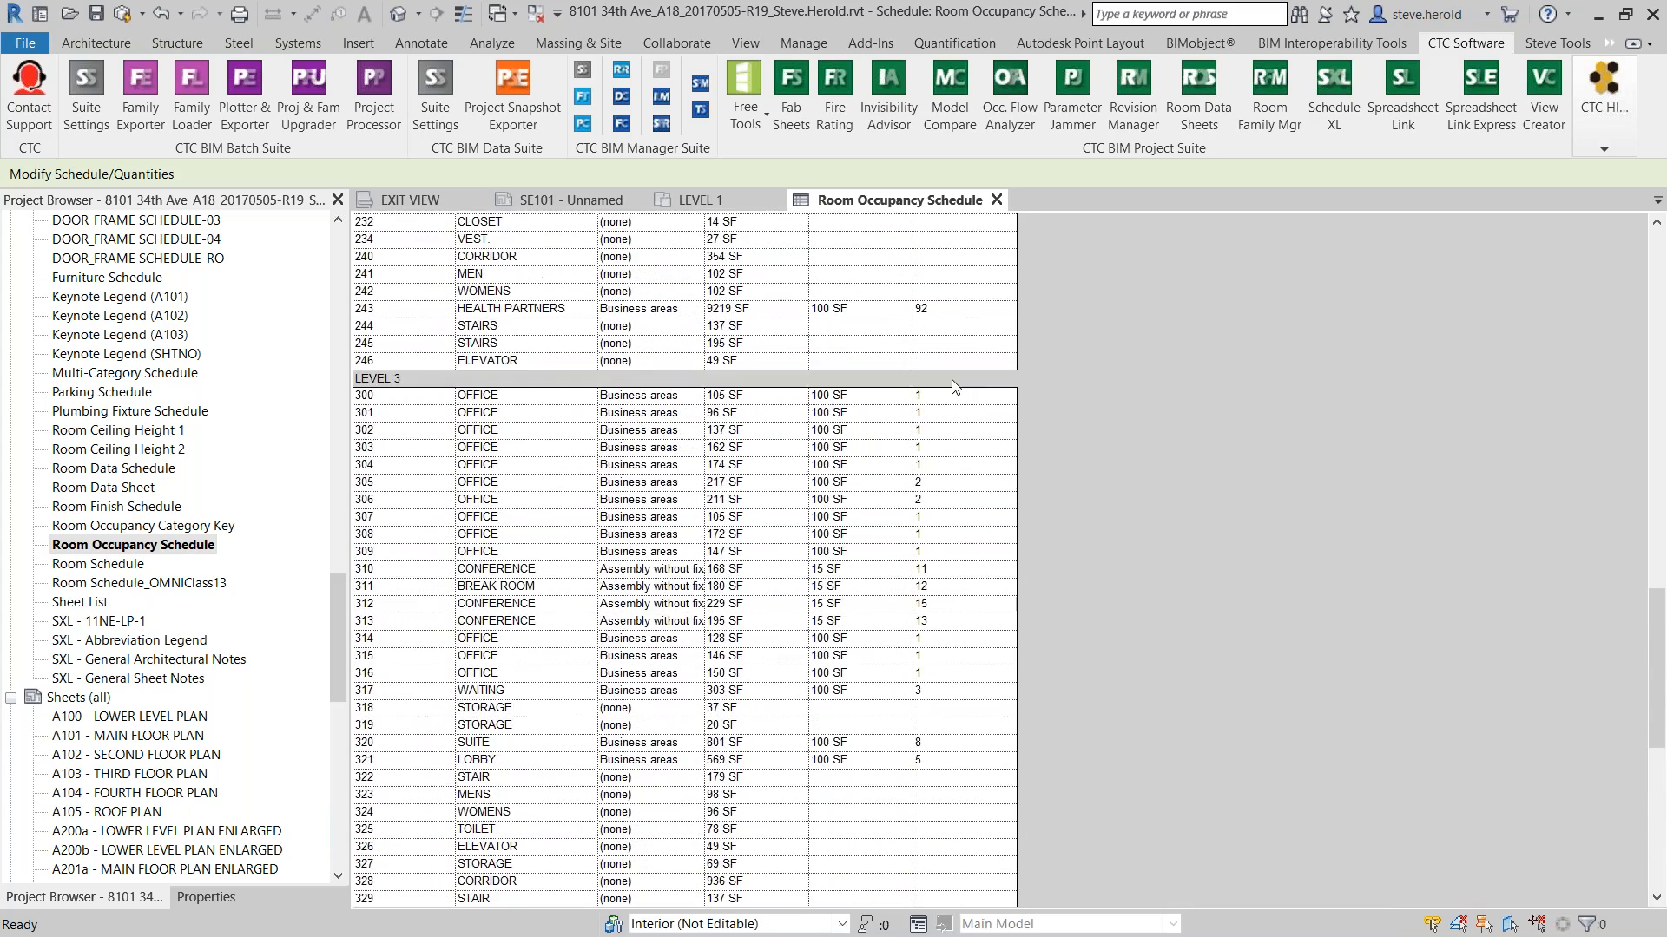
{"action": "scroll", "coordinate": [961, 364], "scroll_direction": "up", "scroll_amount": 10}
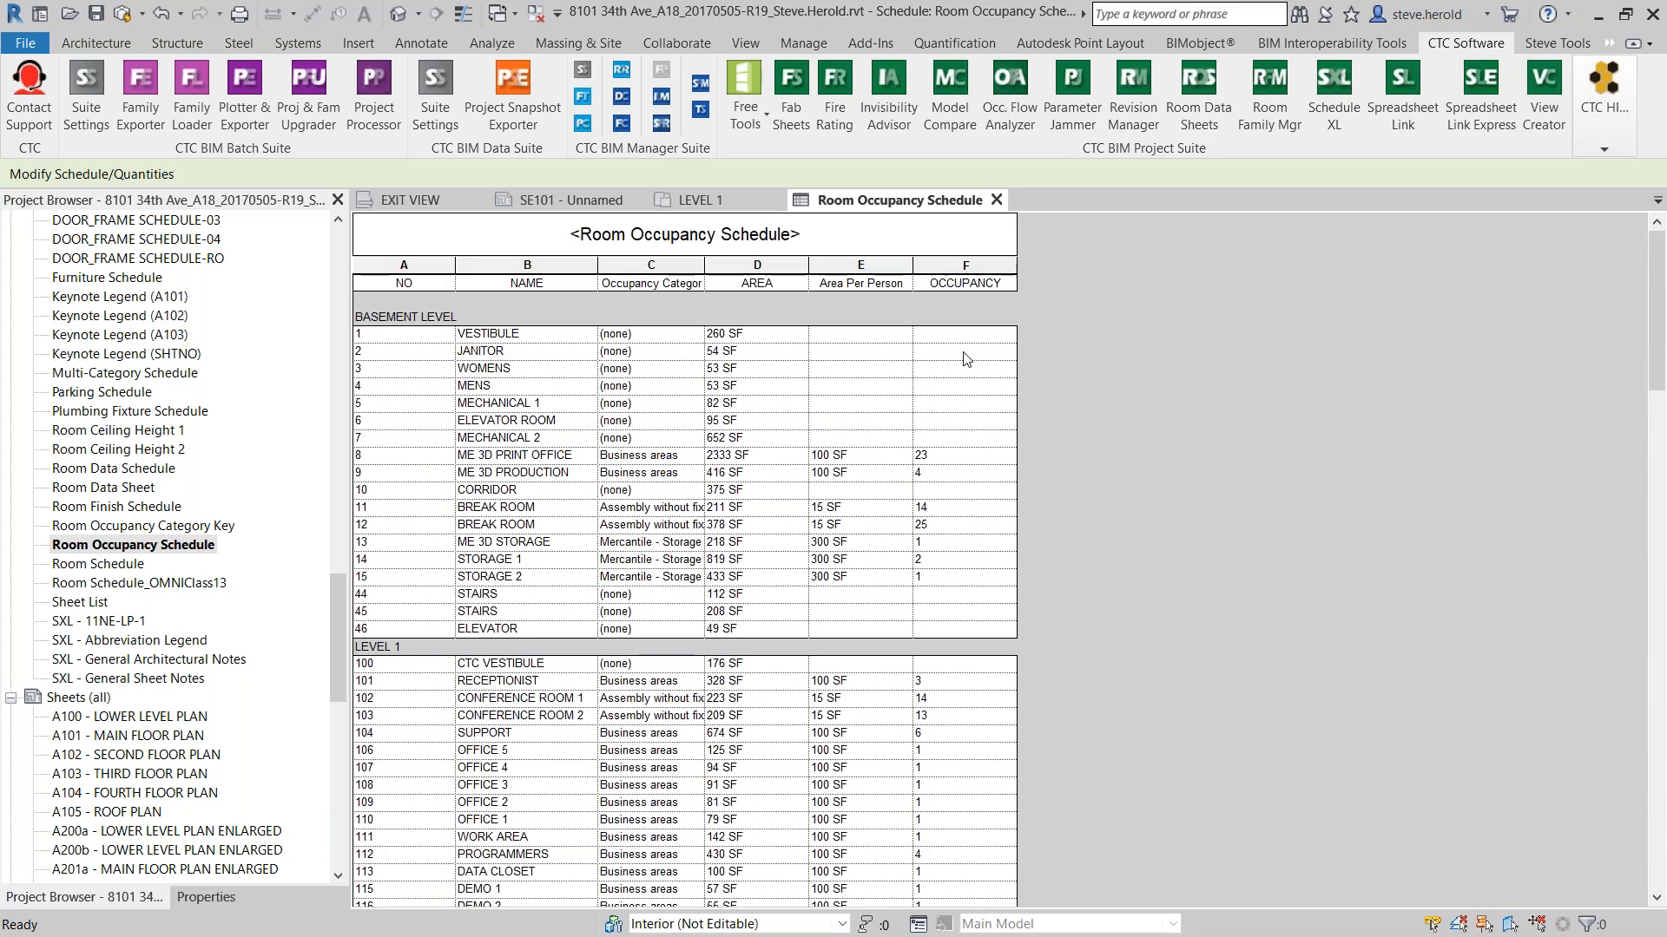
{"action": "scroll", "coordinate": [744, 338], "scroll_direction": "down", "scroll_amount": 8}
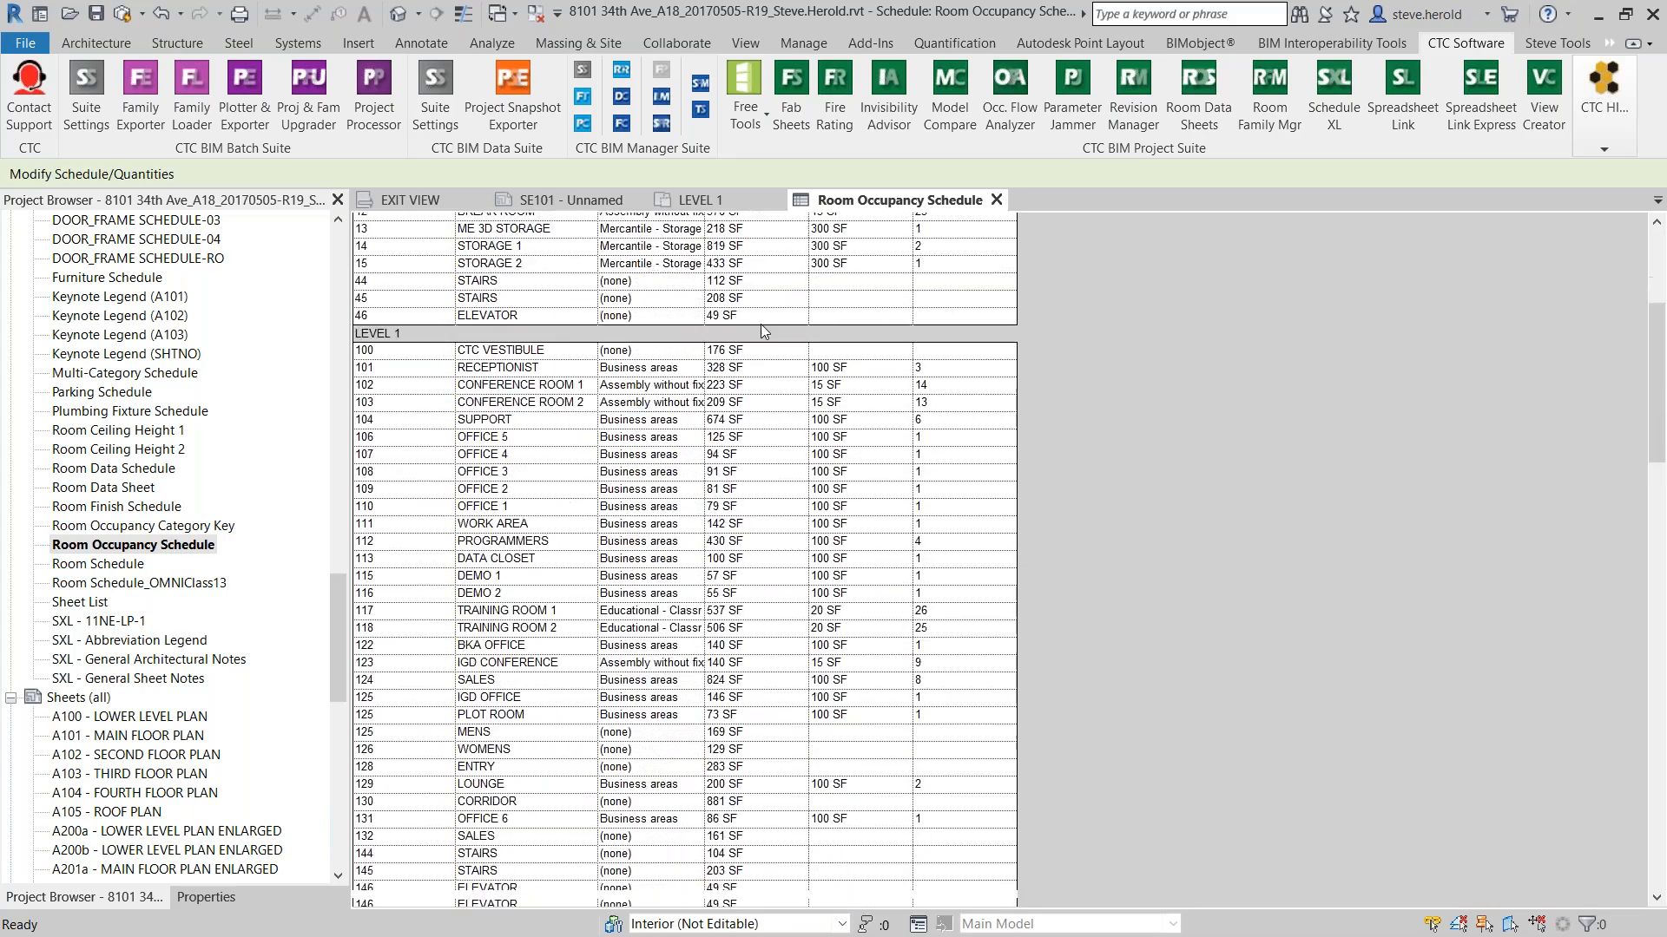
{"action": "scroll", "coordinate": [738, 315], "scroll_direction": "down", "scroll_amount": 10}
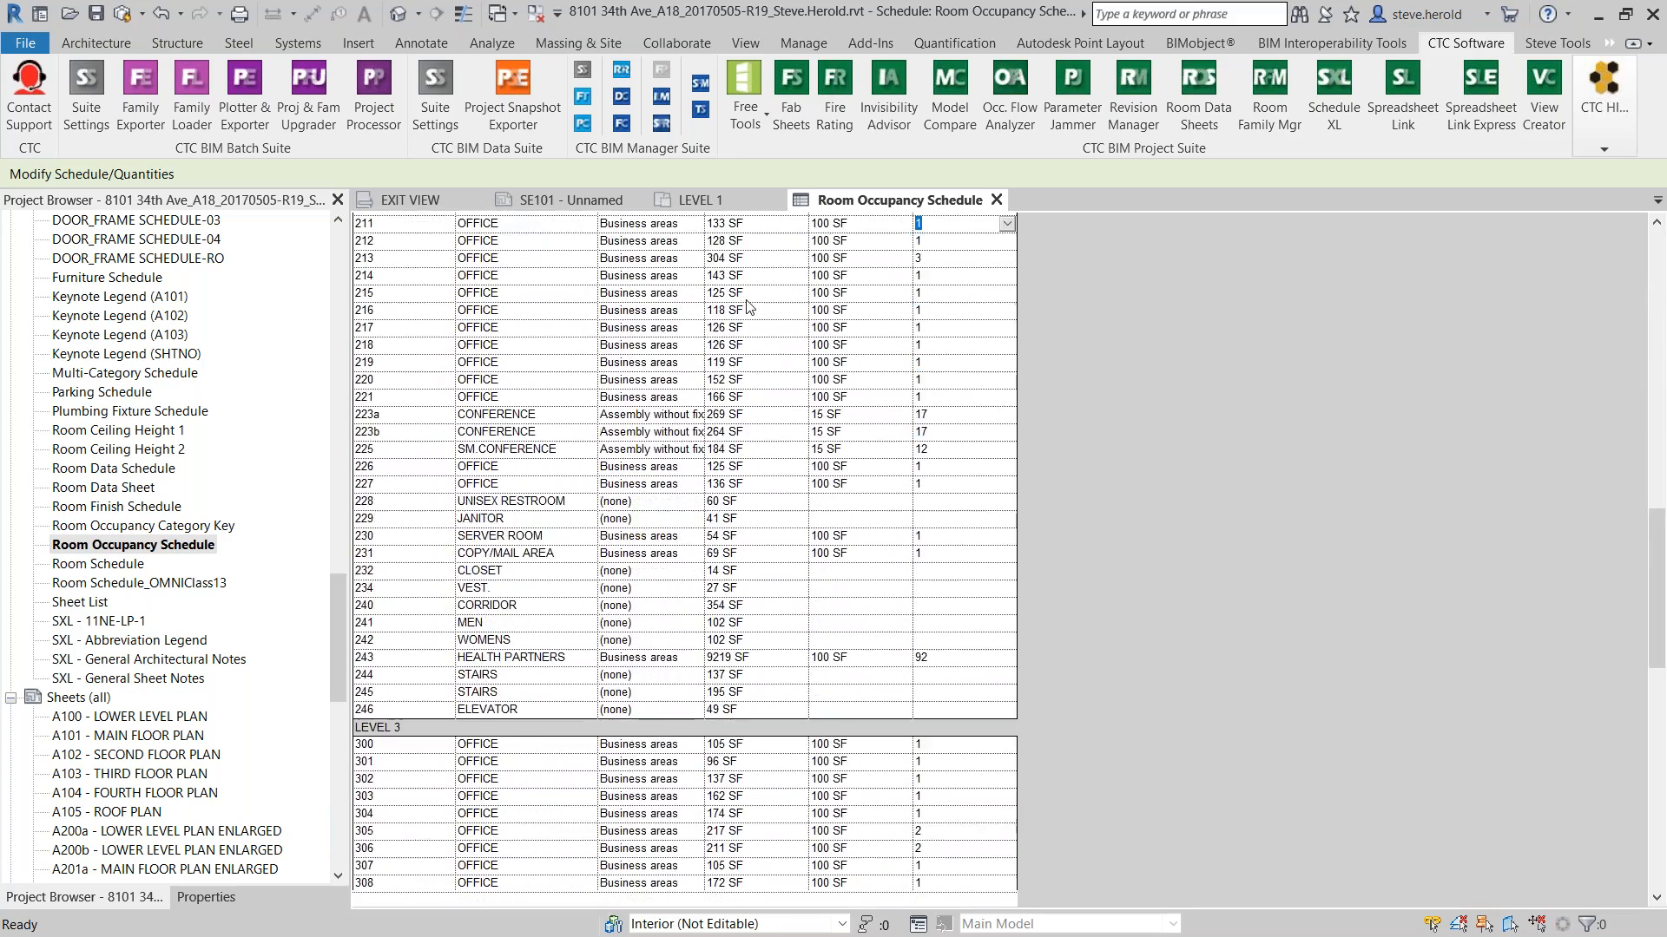
{"action": "scroll", "coordinate": [744, 310], "scroll_direction": "down", "scroll_amount": 5}
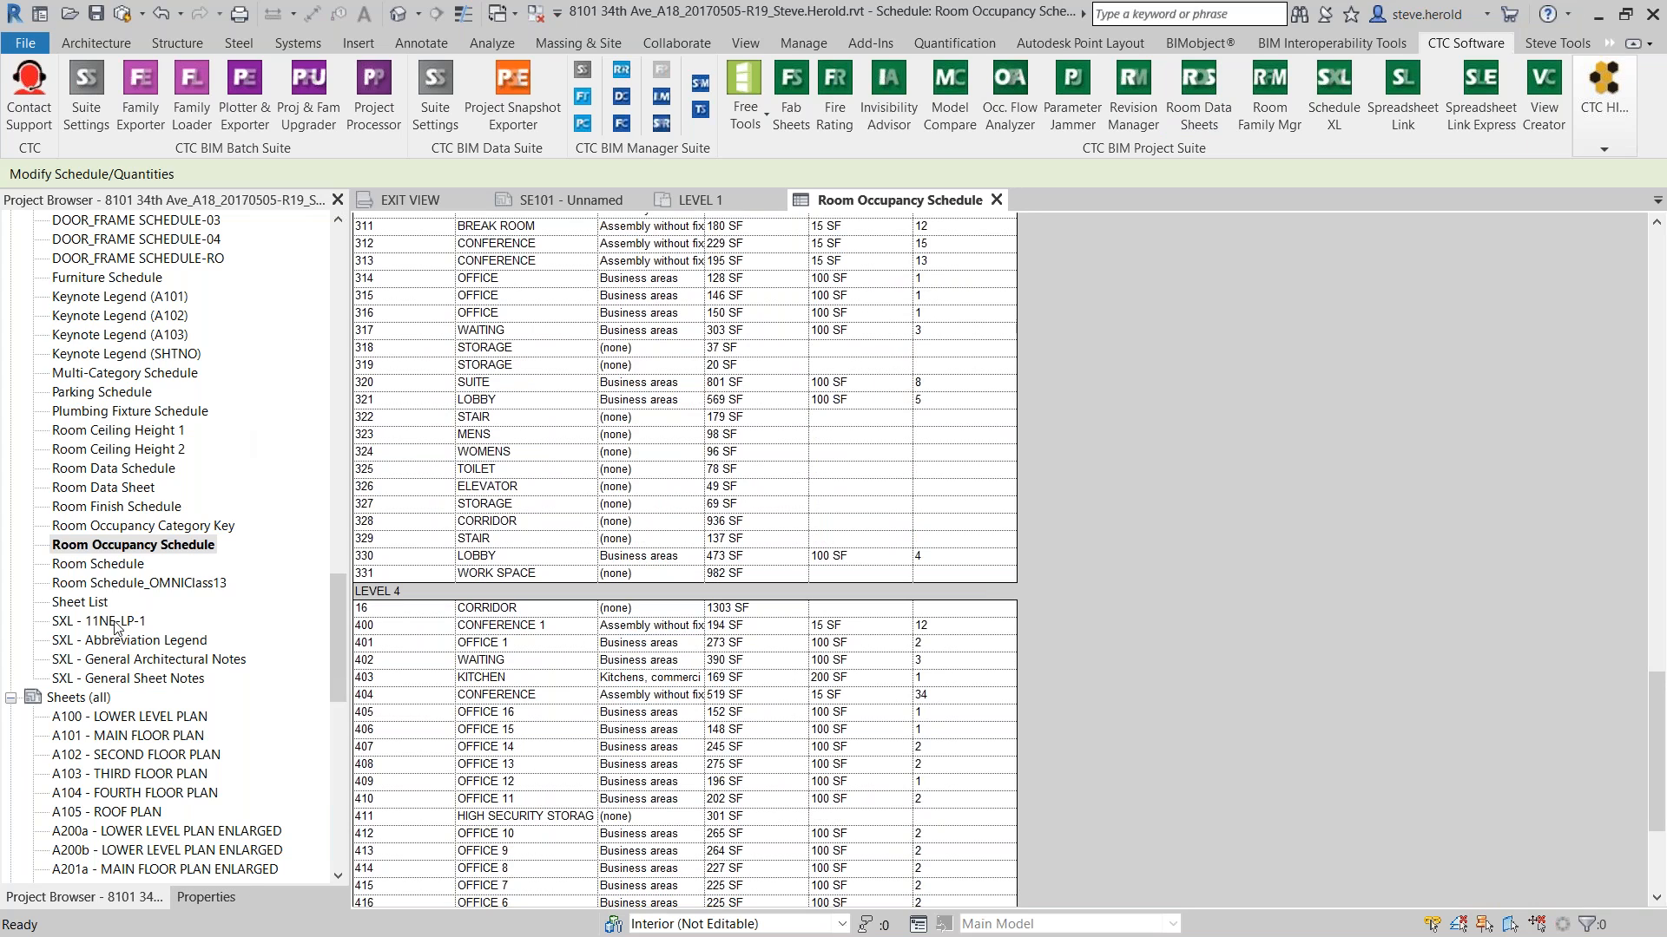
Switch to File Explorer and open the saved workbook from RET Settings, Spreadsheet Link, Room Calculations in Excel
{"action": "left_click", "coordinate": [1603, 15]}
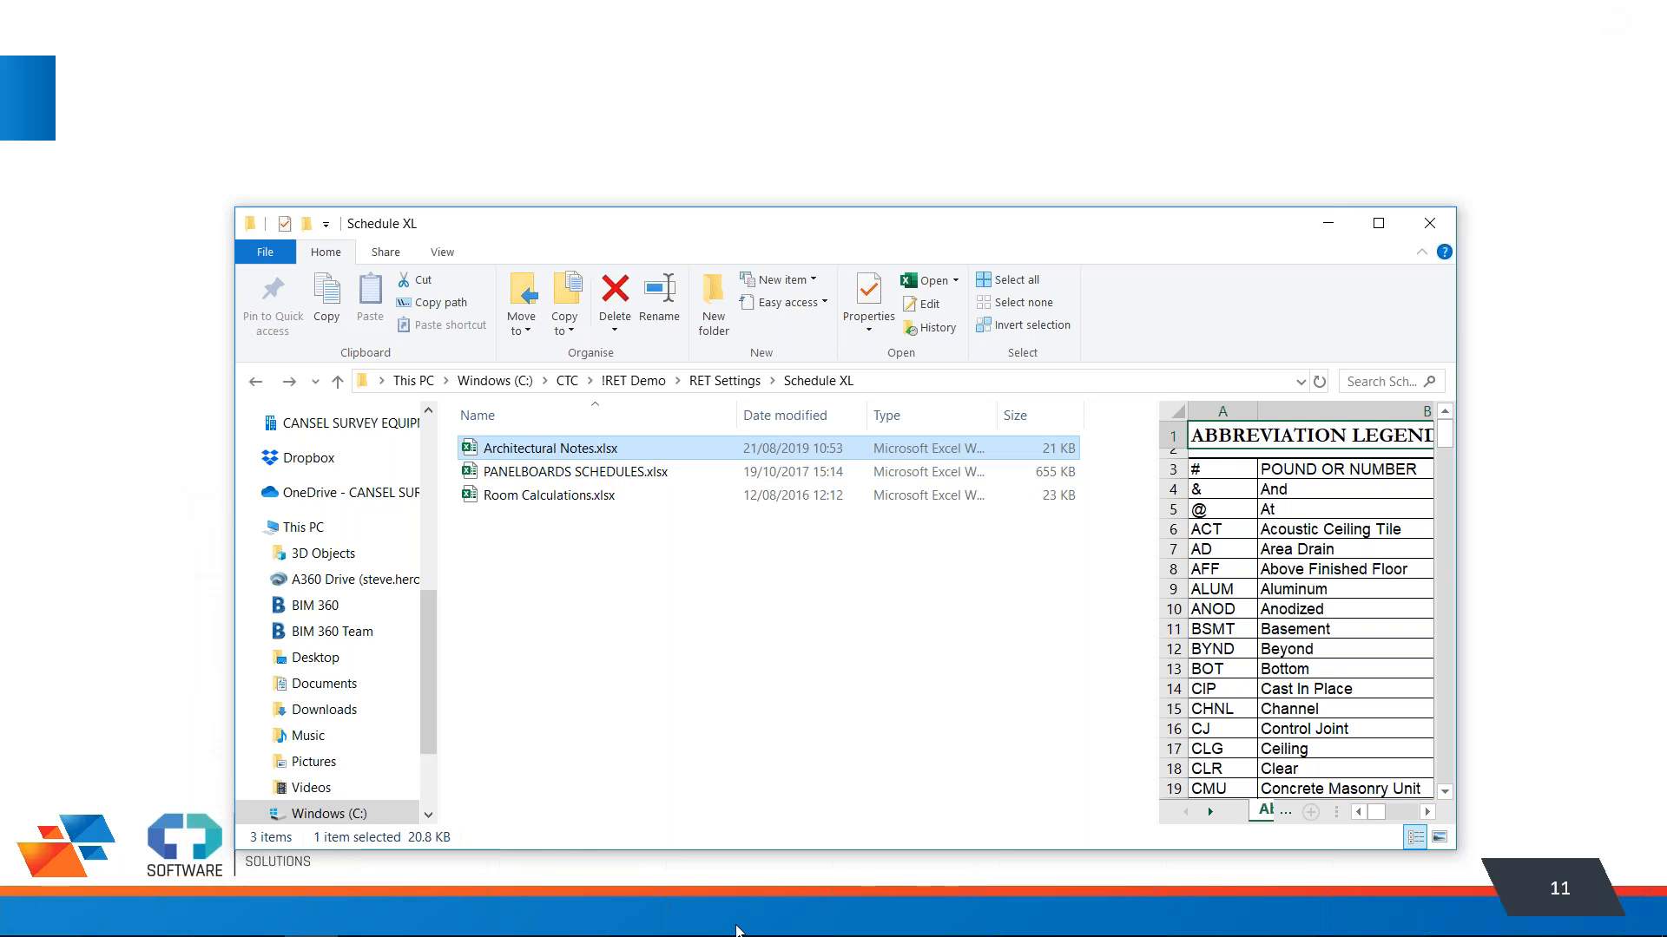
{"action": "left_click", "coordinate": [755, 385]}
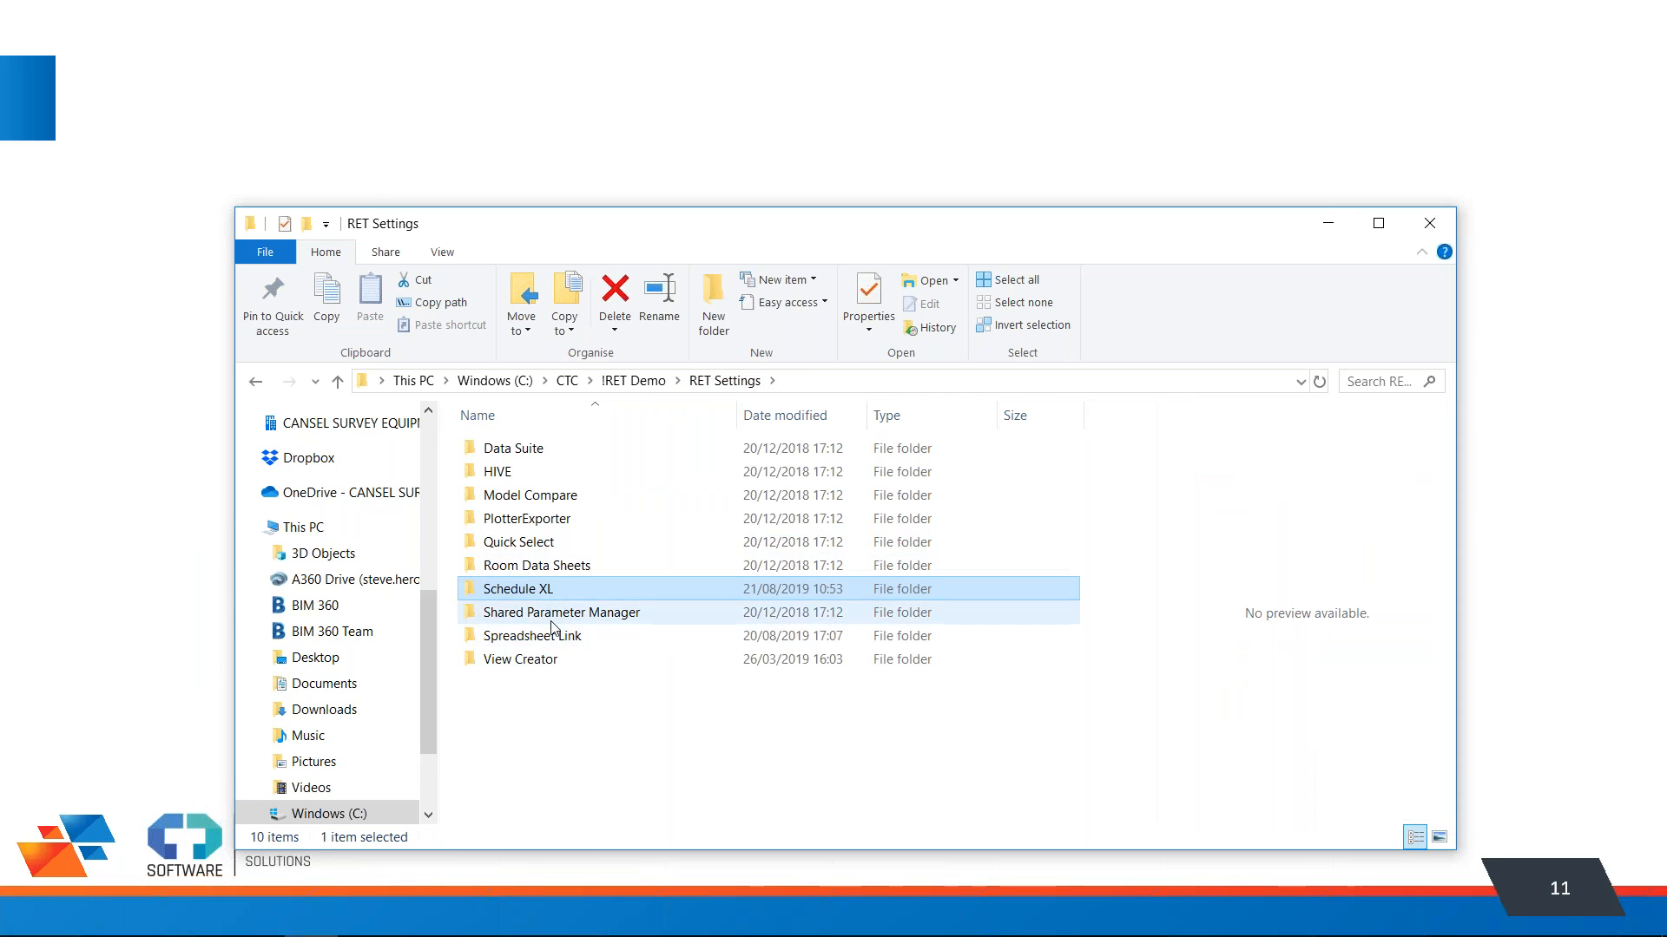
{"action": "double_click", "coordinate": [548, 637]}
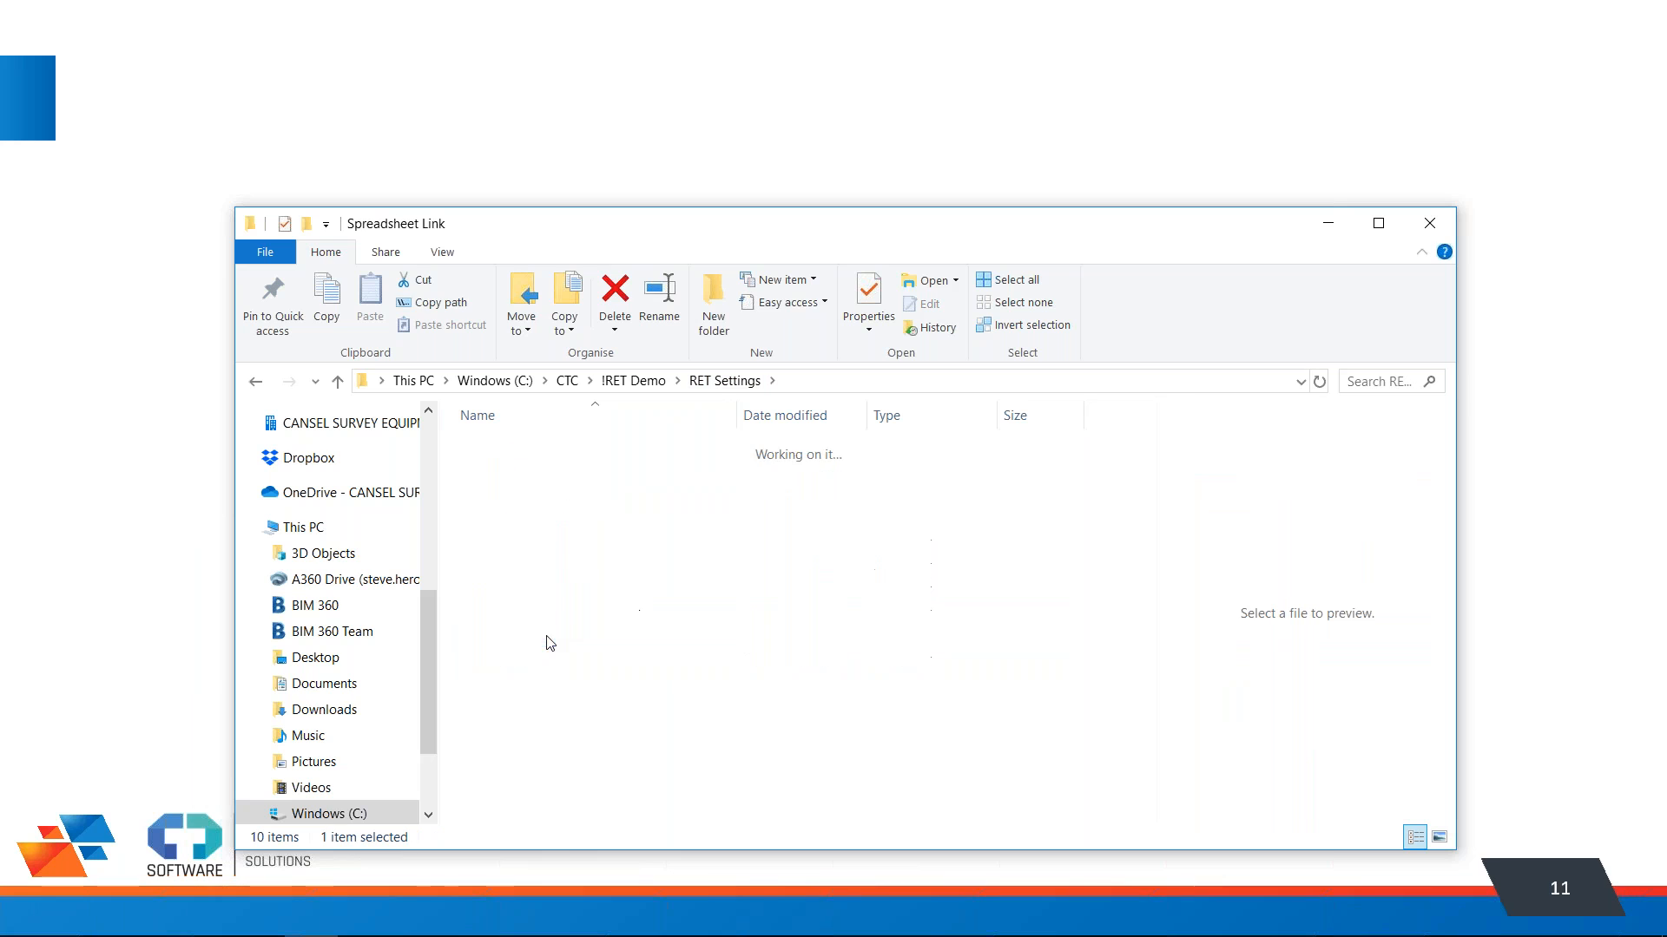
{"action": "left_click", "coordinate": [551, 660]}
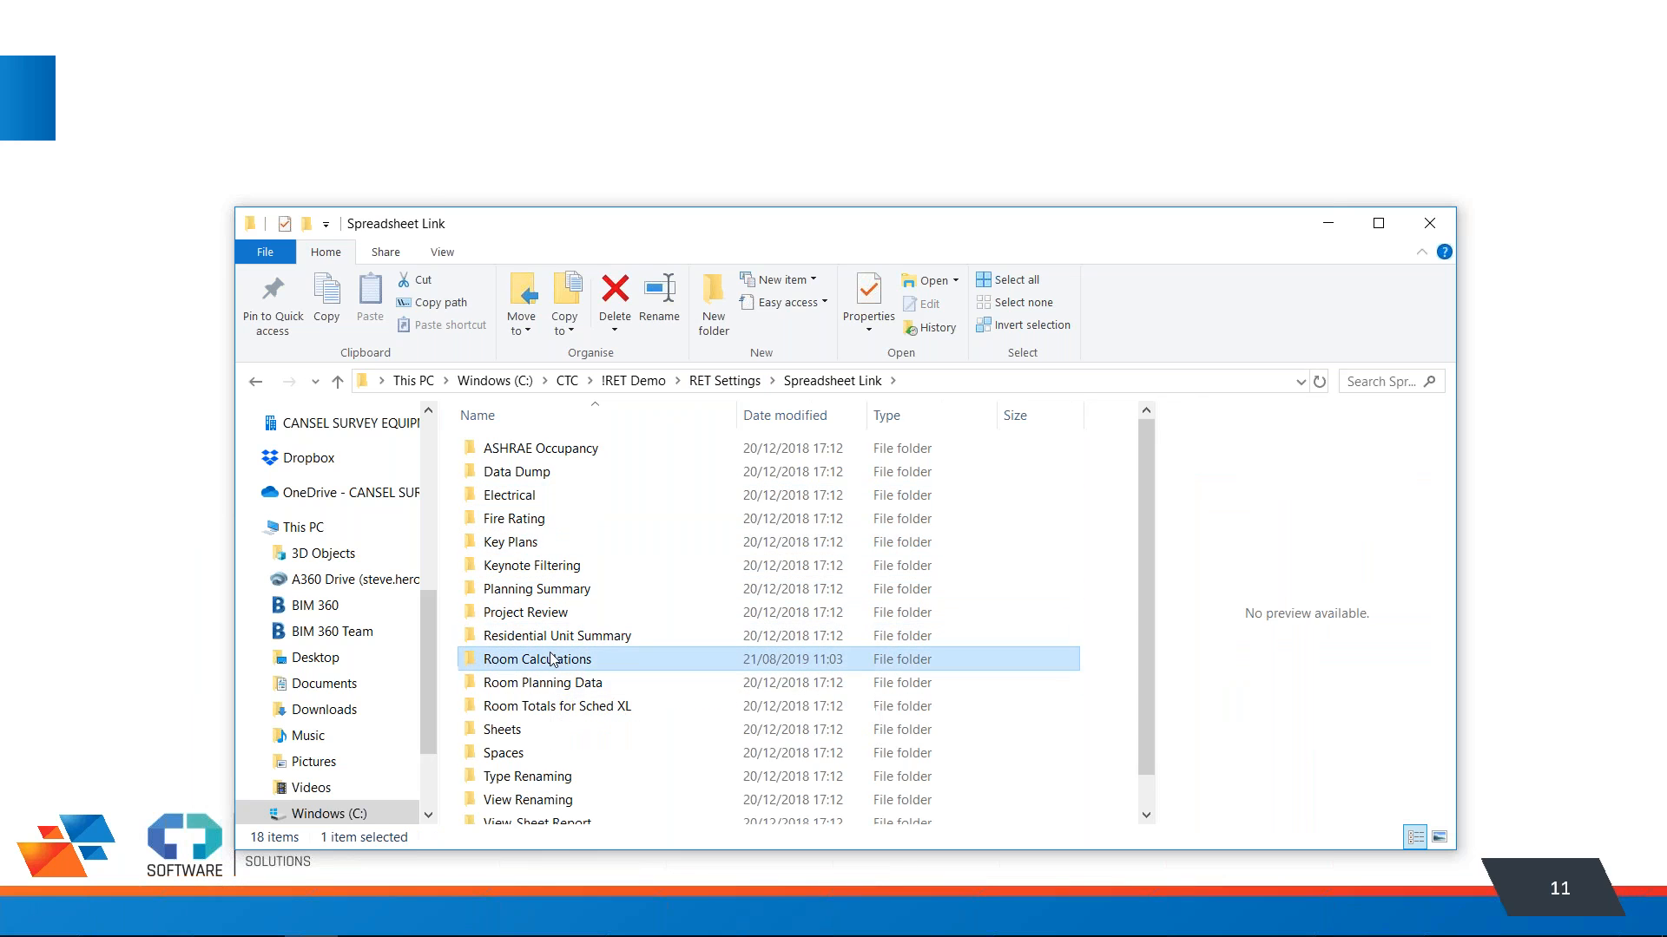
{"action": "double_click", "coordinate": [551, 659]}
{"action": "left_click", "coordinate": [512, 527]}
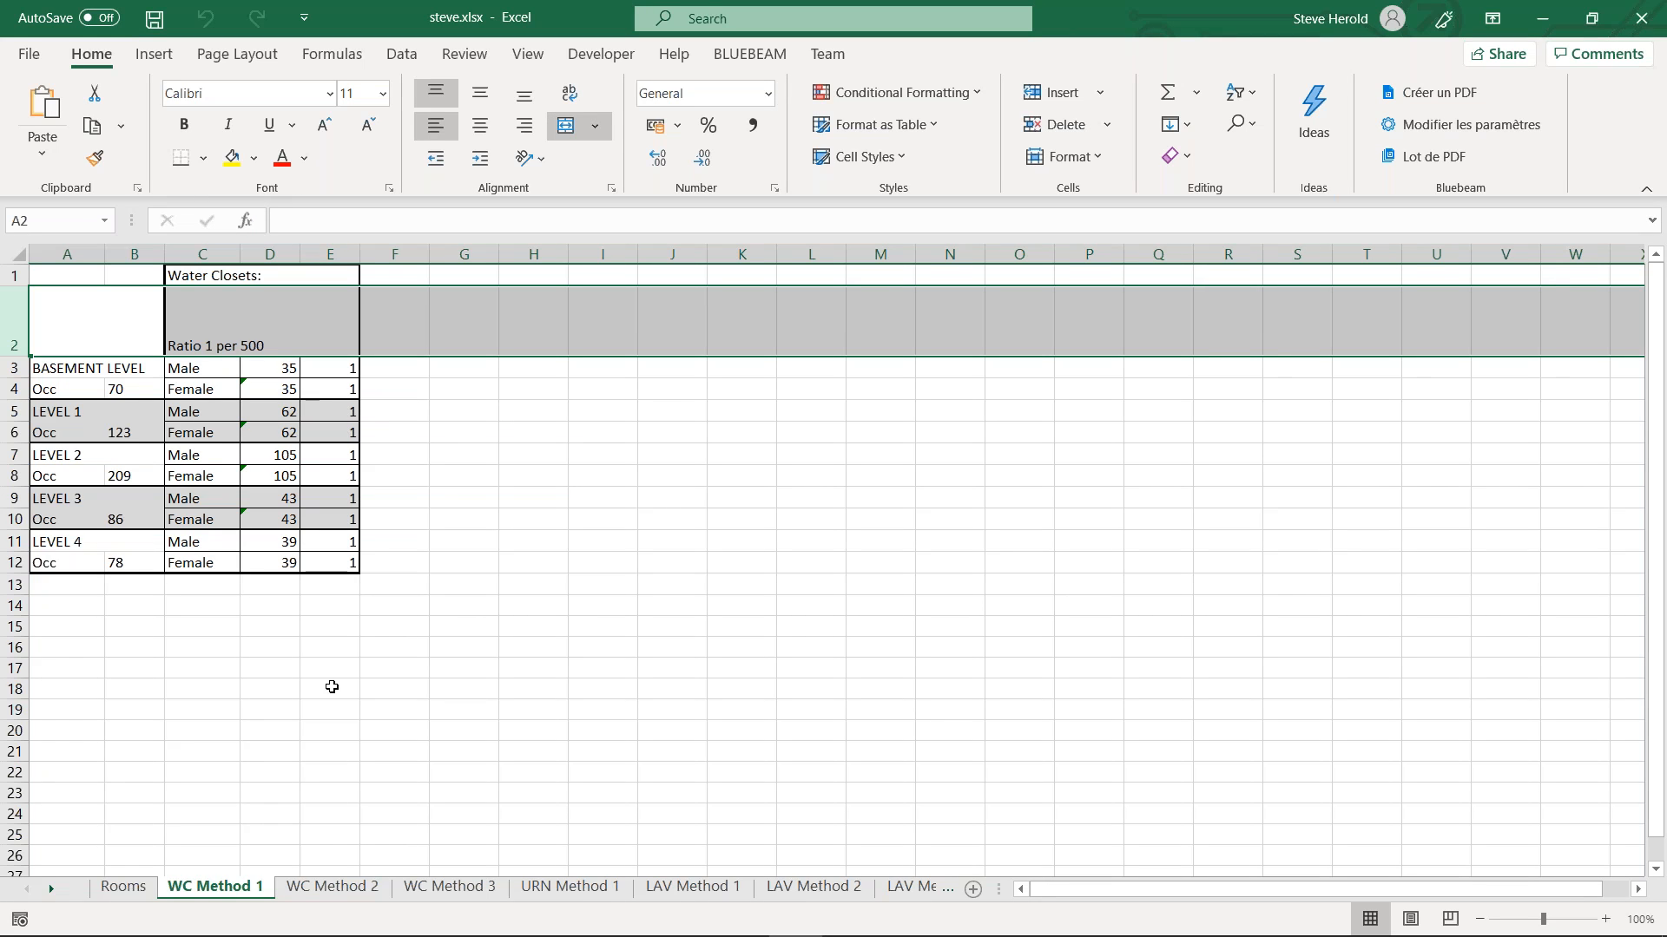
Look through the workbook's fixture worksheets from WC Method 2 to LAV Method 3, and close Excel
{"action": "left_click", "coordinate": [332, 886]}
{"action": "left_click", "coordinate": [456, 890]}
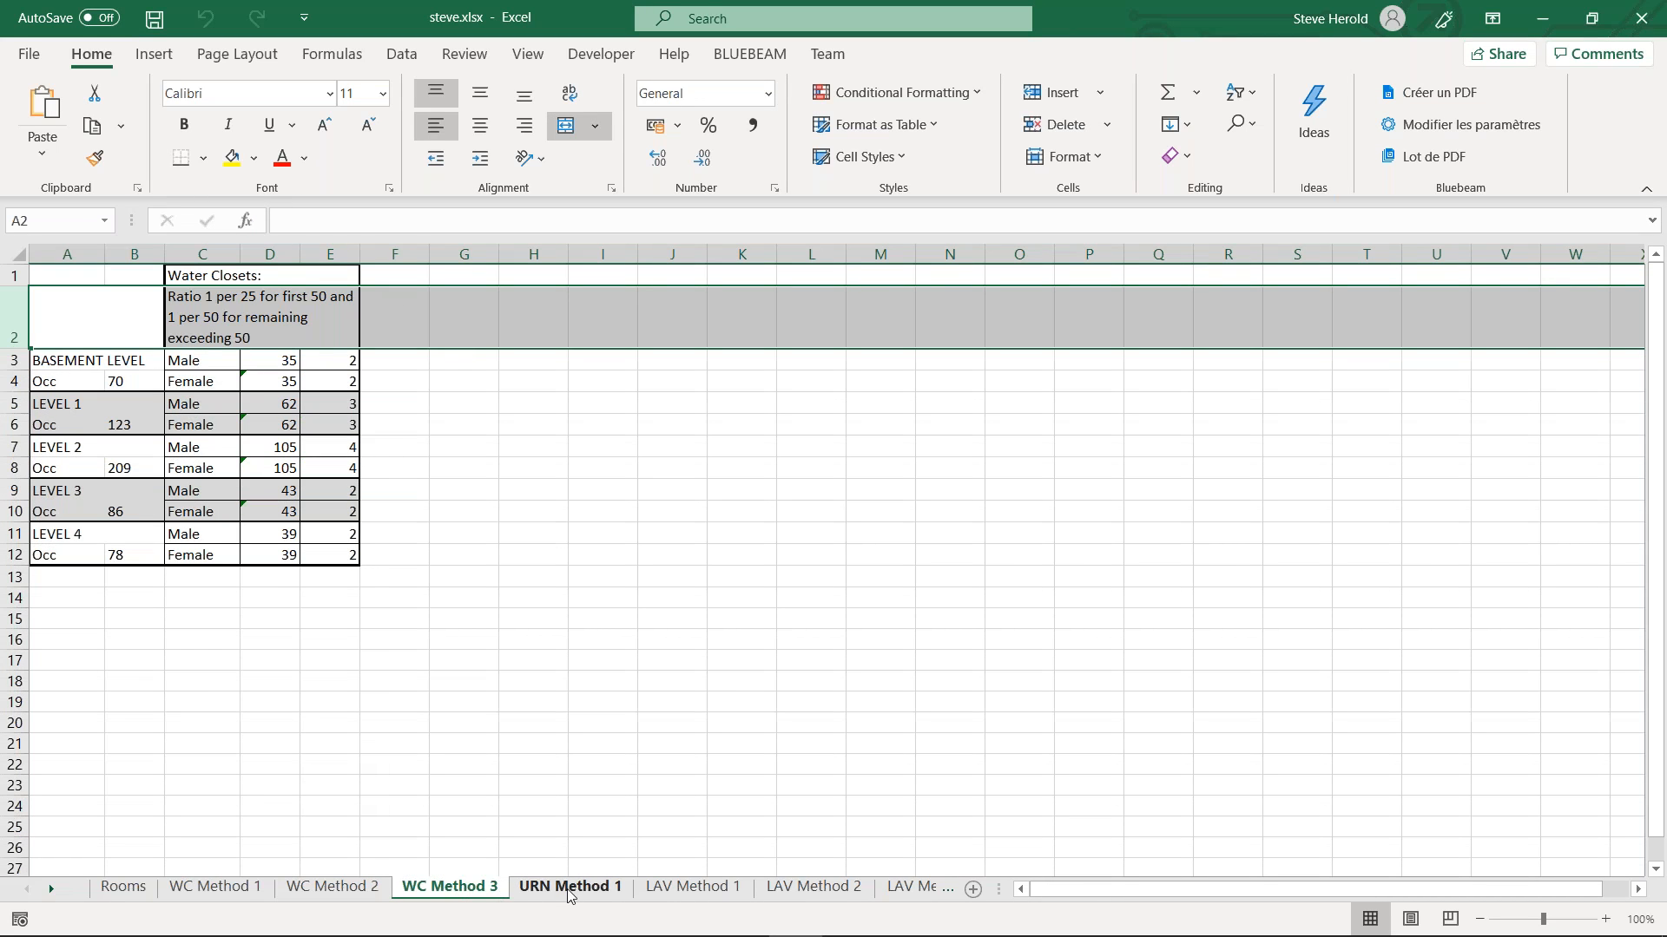
{"action": "left_click", "coordinate": [570, 889]}
{"action": "left_click", "coordinate": [693, 889]}
{"action": "left_click", "coordinate": [833, 891]}
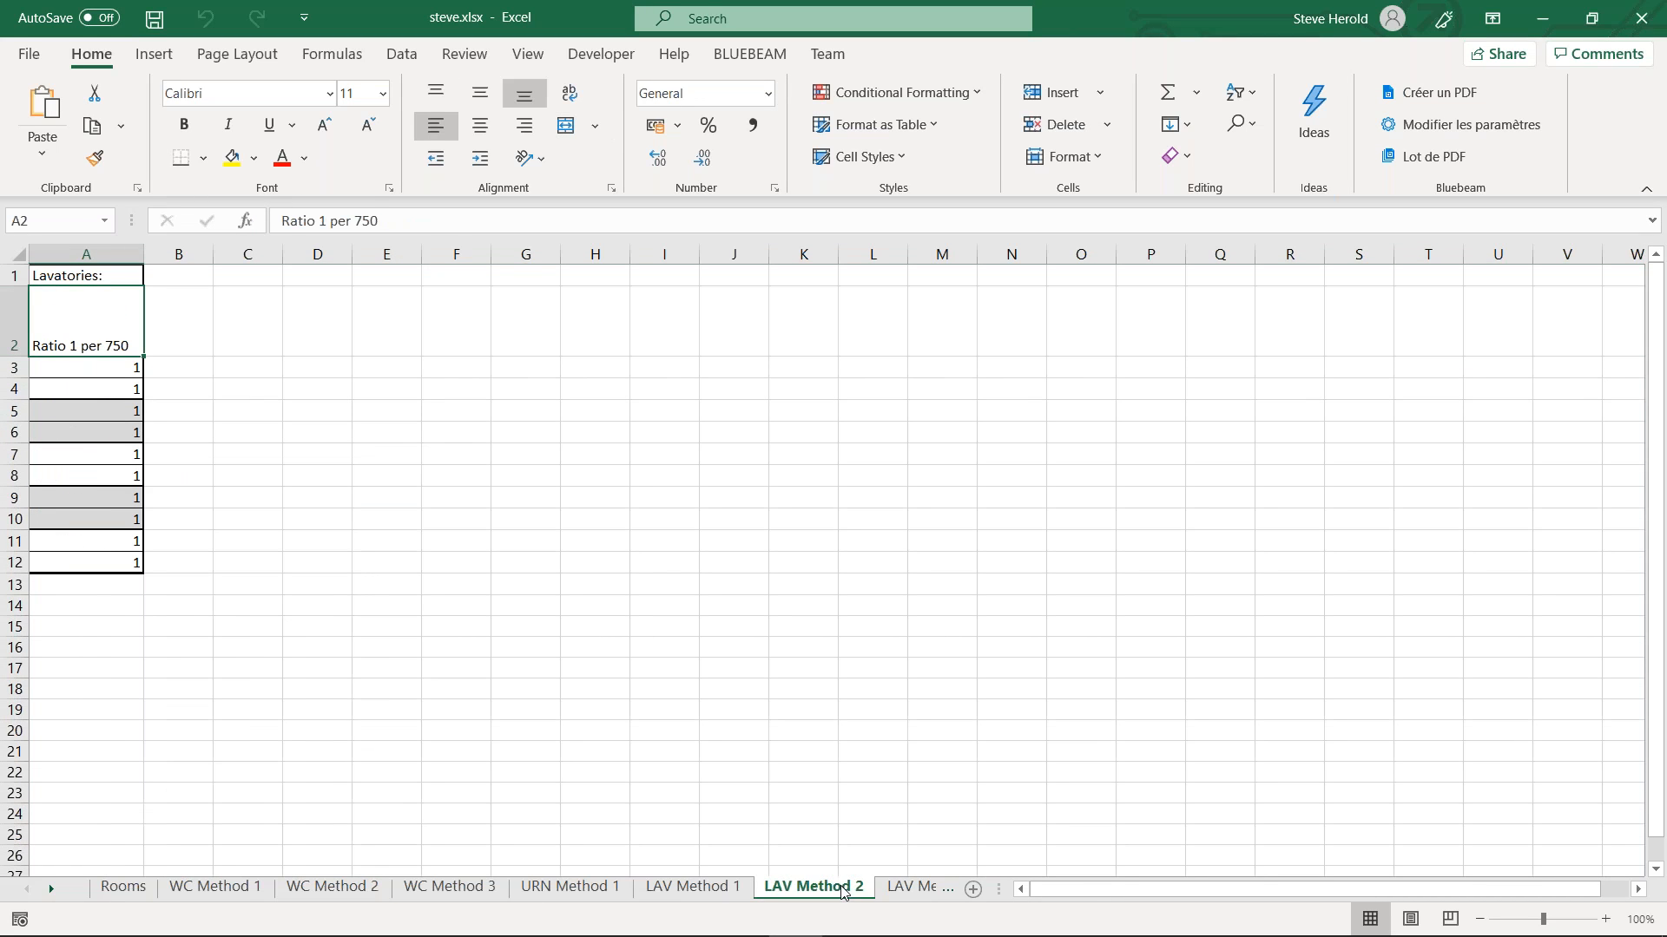
{"action": "left_click", "coordinate": [920, 889]}
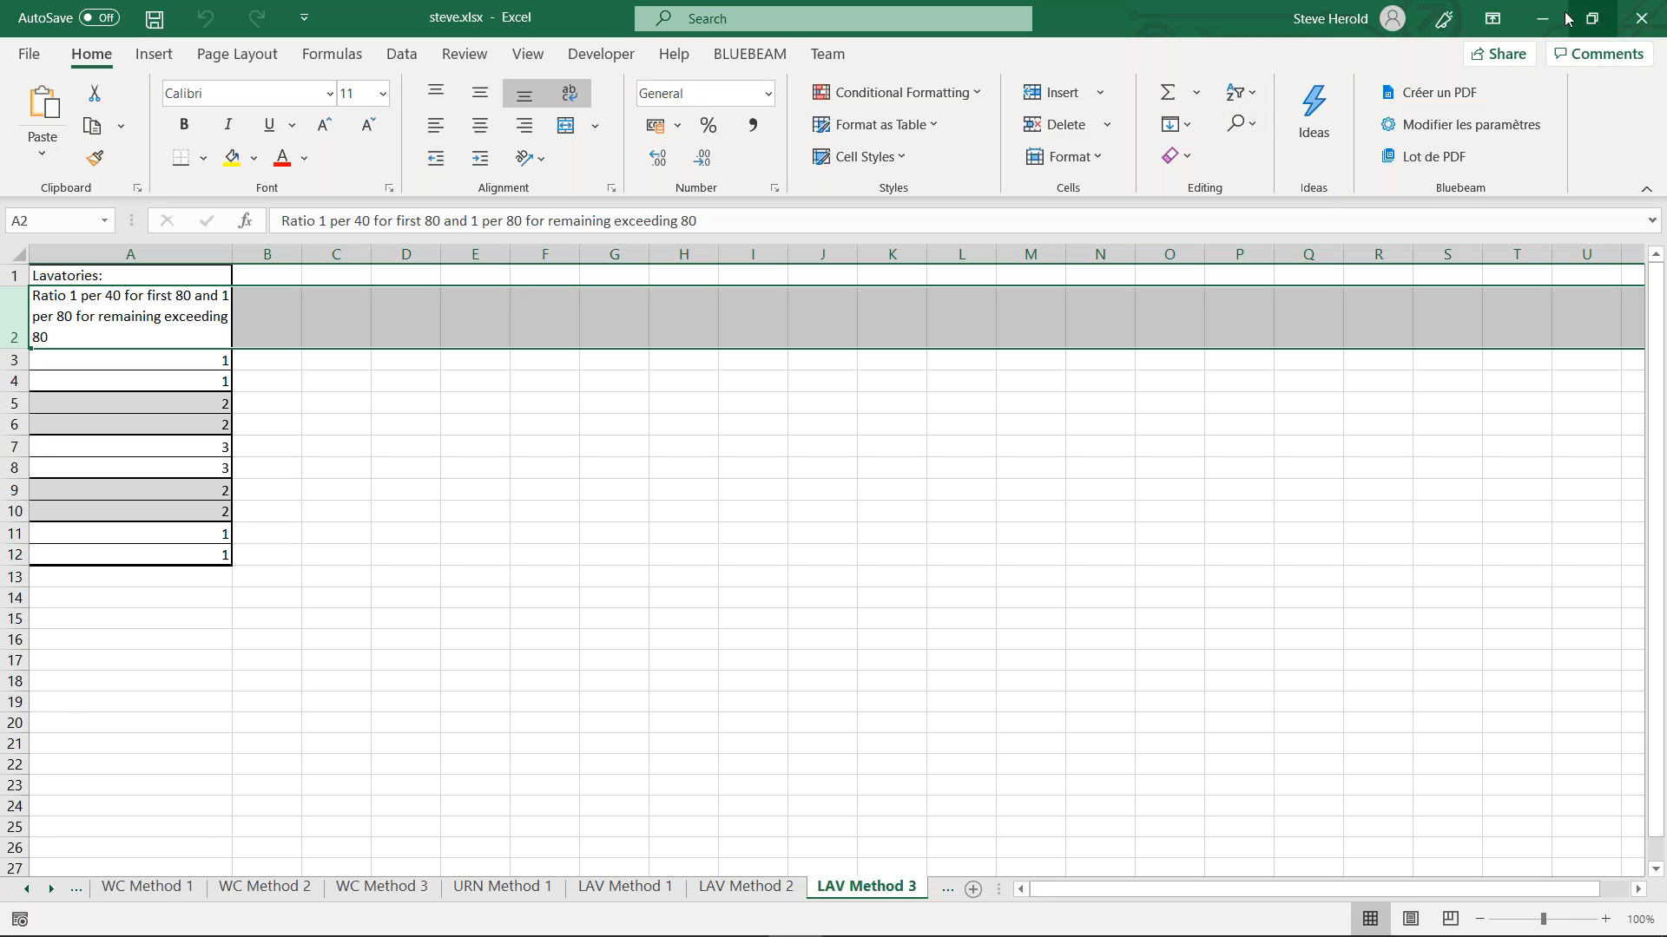
{"action": "left_click", "coordinate": [1640, 18]}
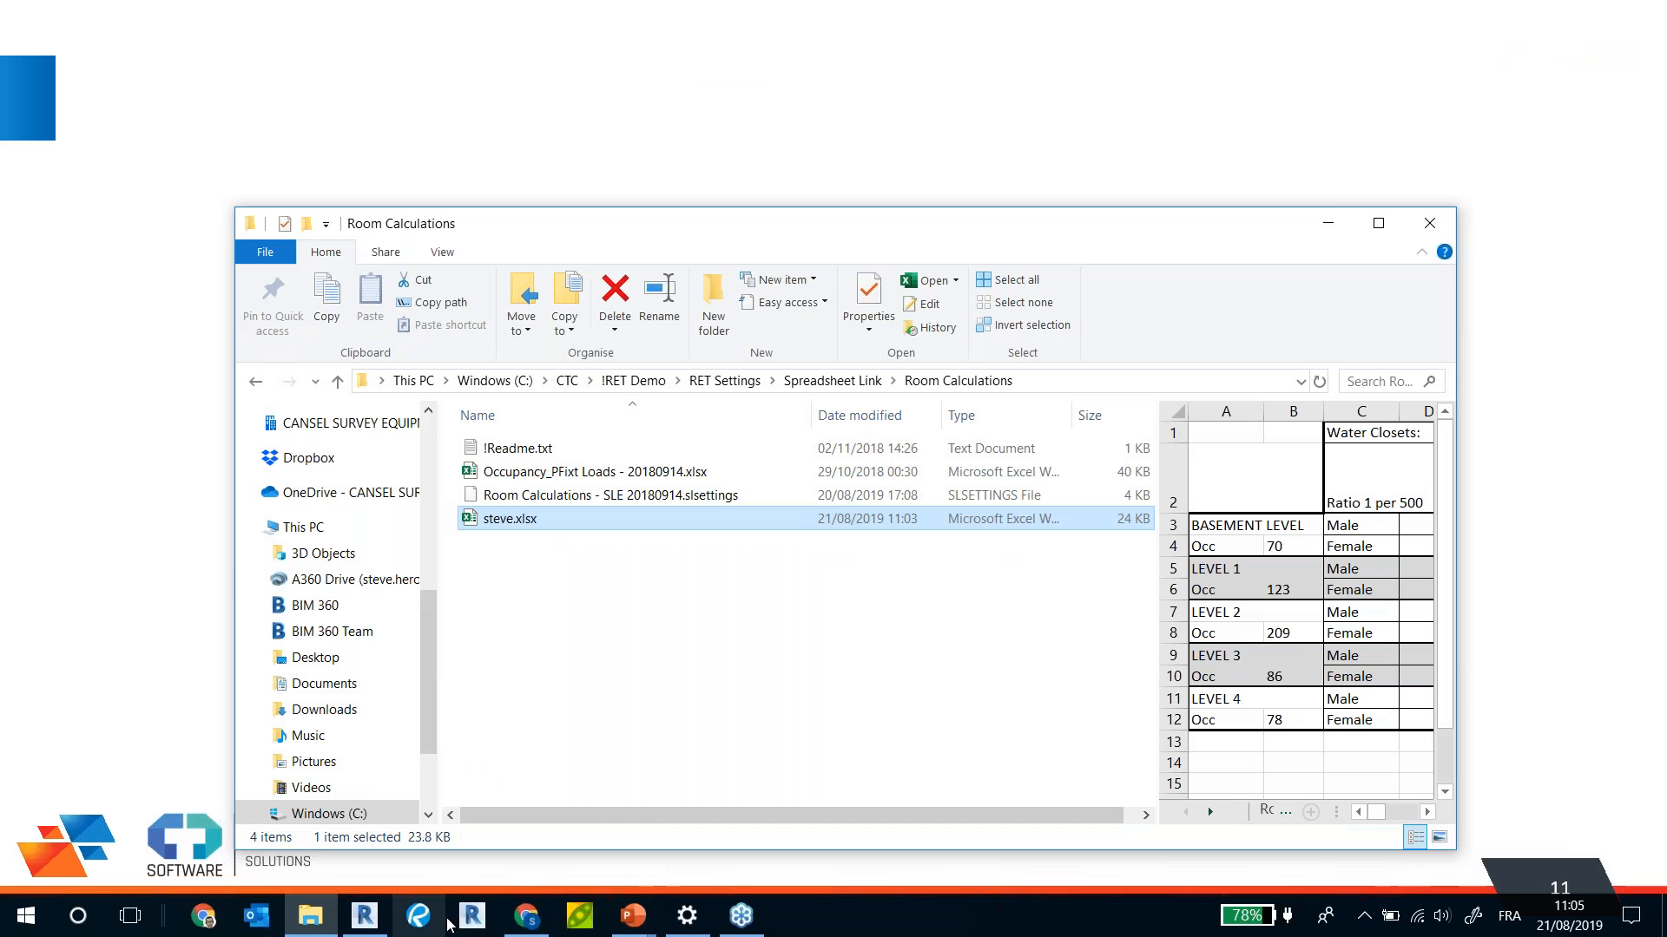
Switch back to Revit, add a new spreadsheet link in Schedule XL, and load the saved Room Calculations workbook
{"action": "left_click", "coordinate": [371, 918]}
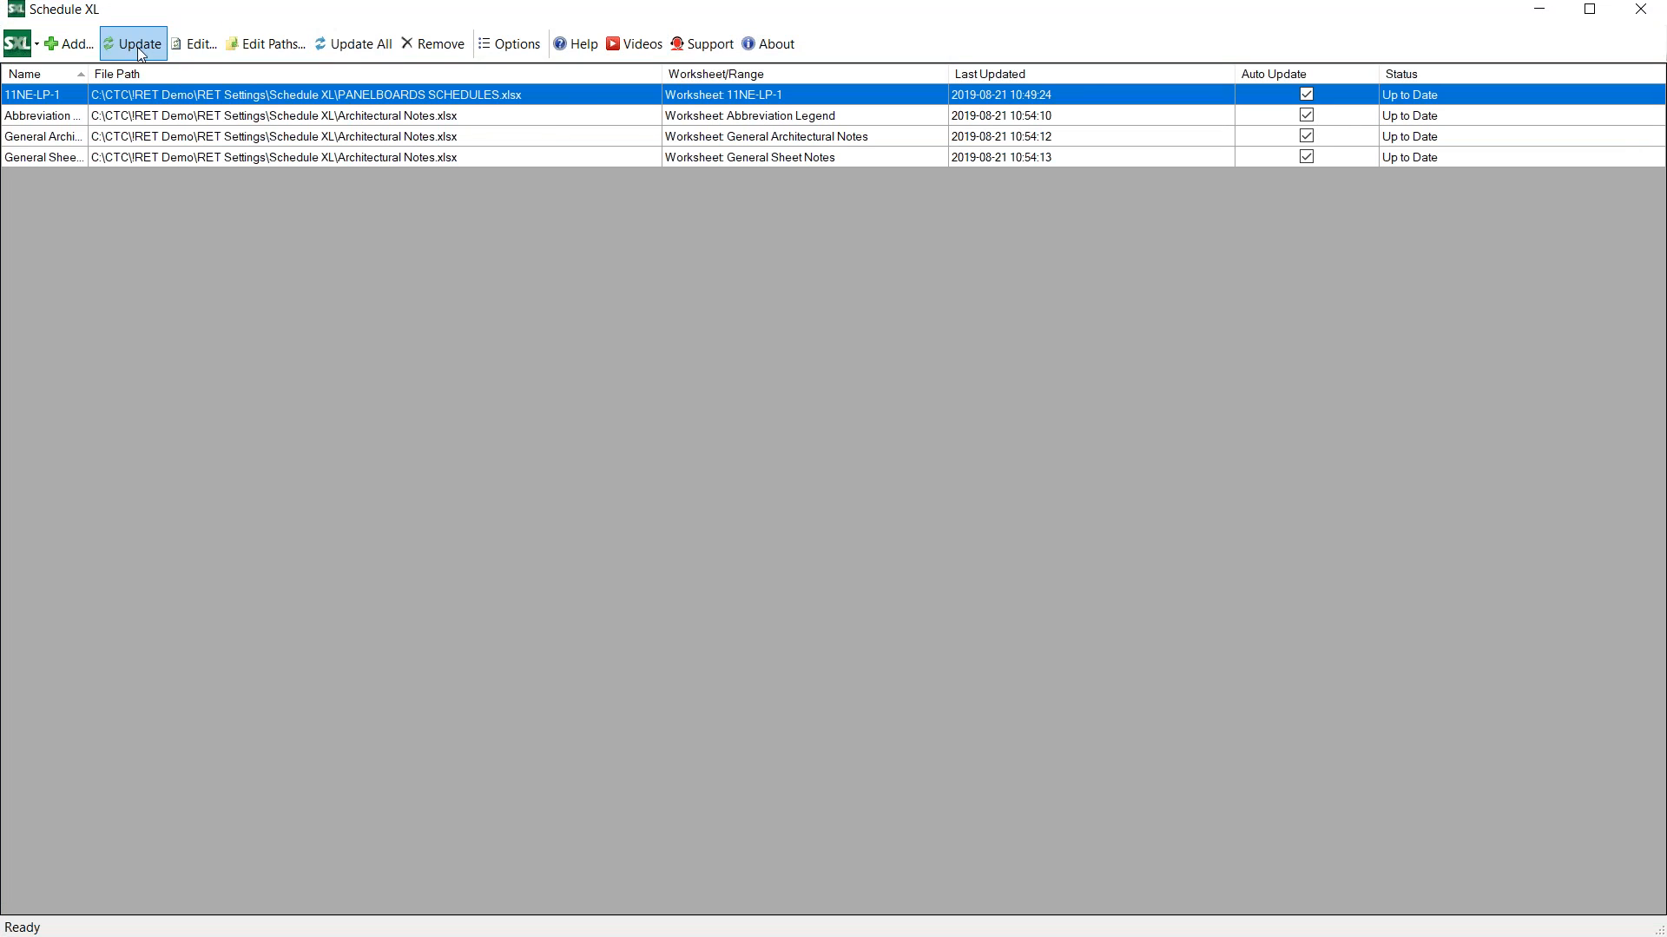
{"action": "left_click", "coordinate": [69, 43]}
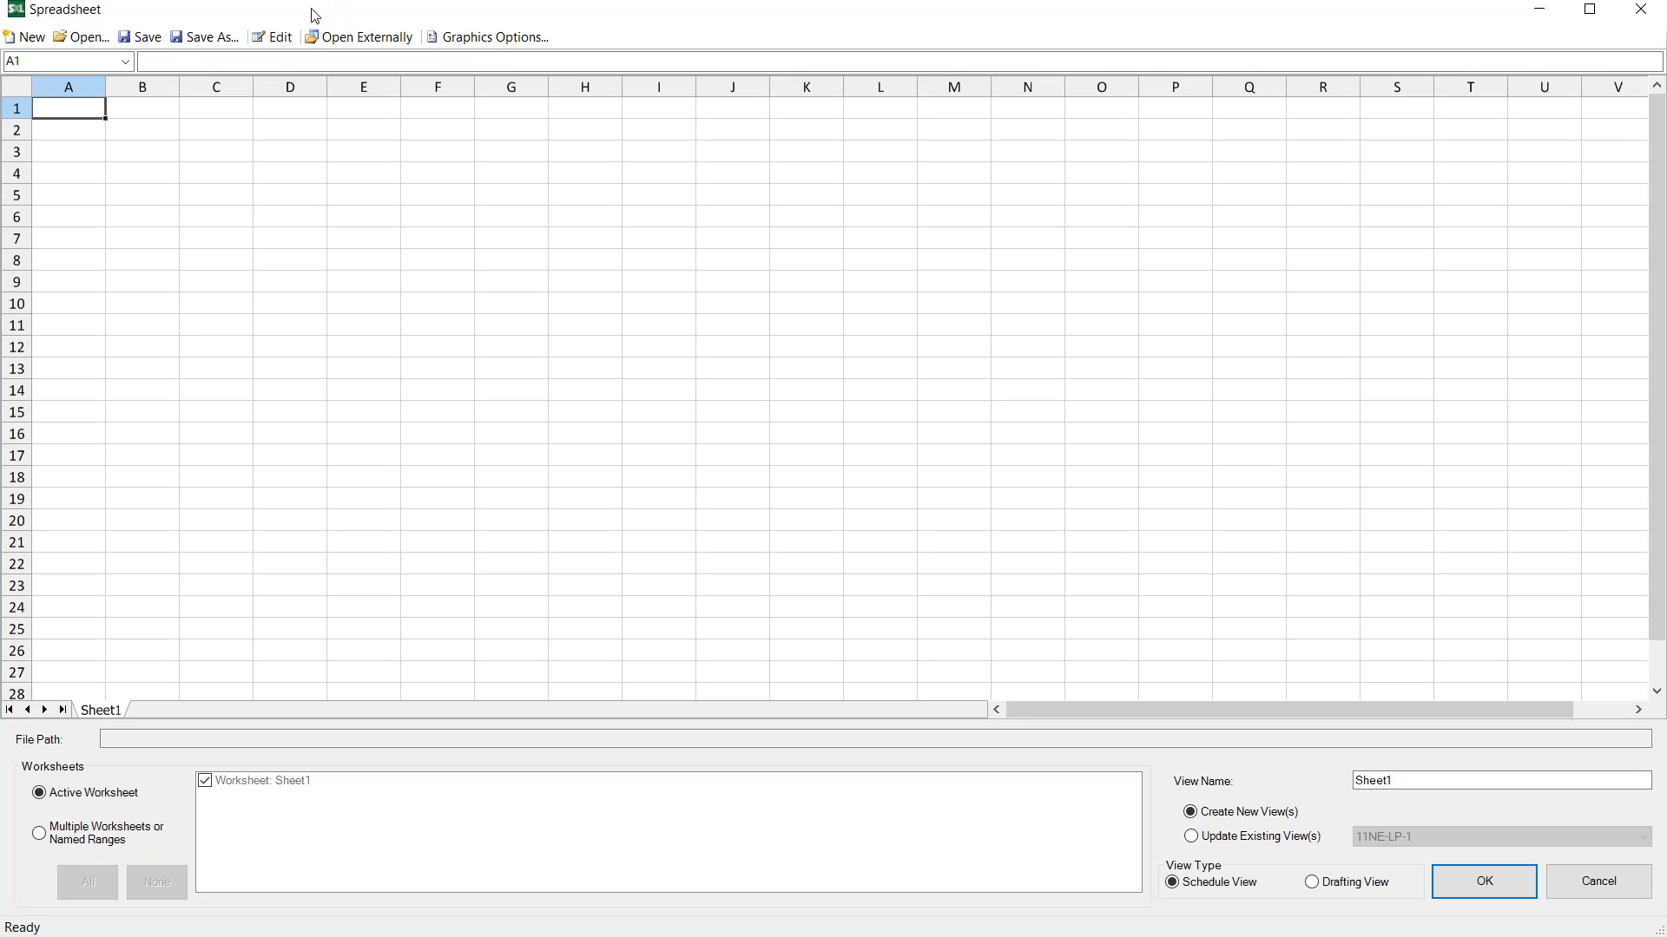
{"action": "left_click", "coordinate": [81, 36]}
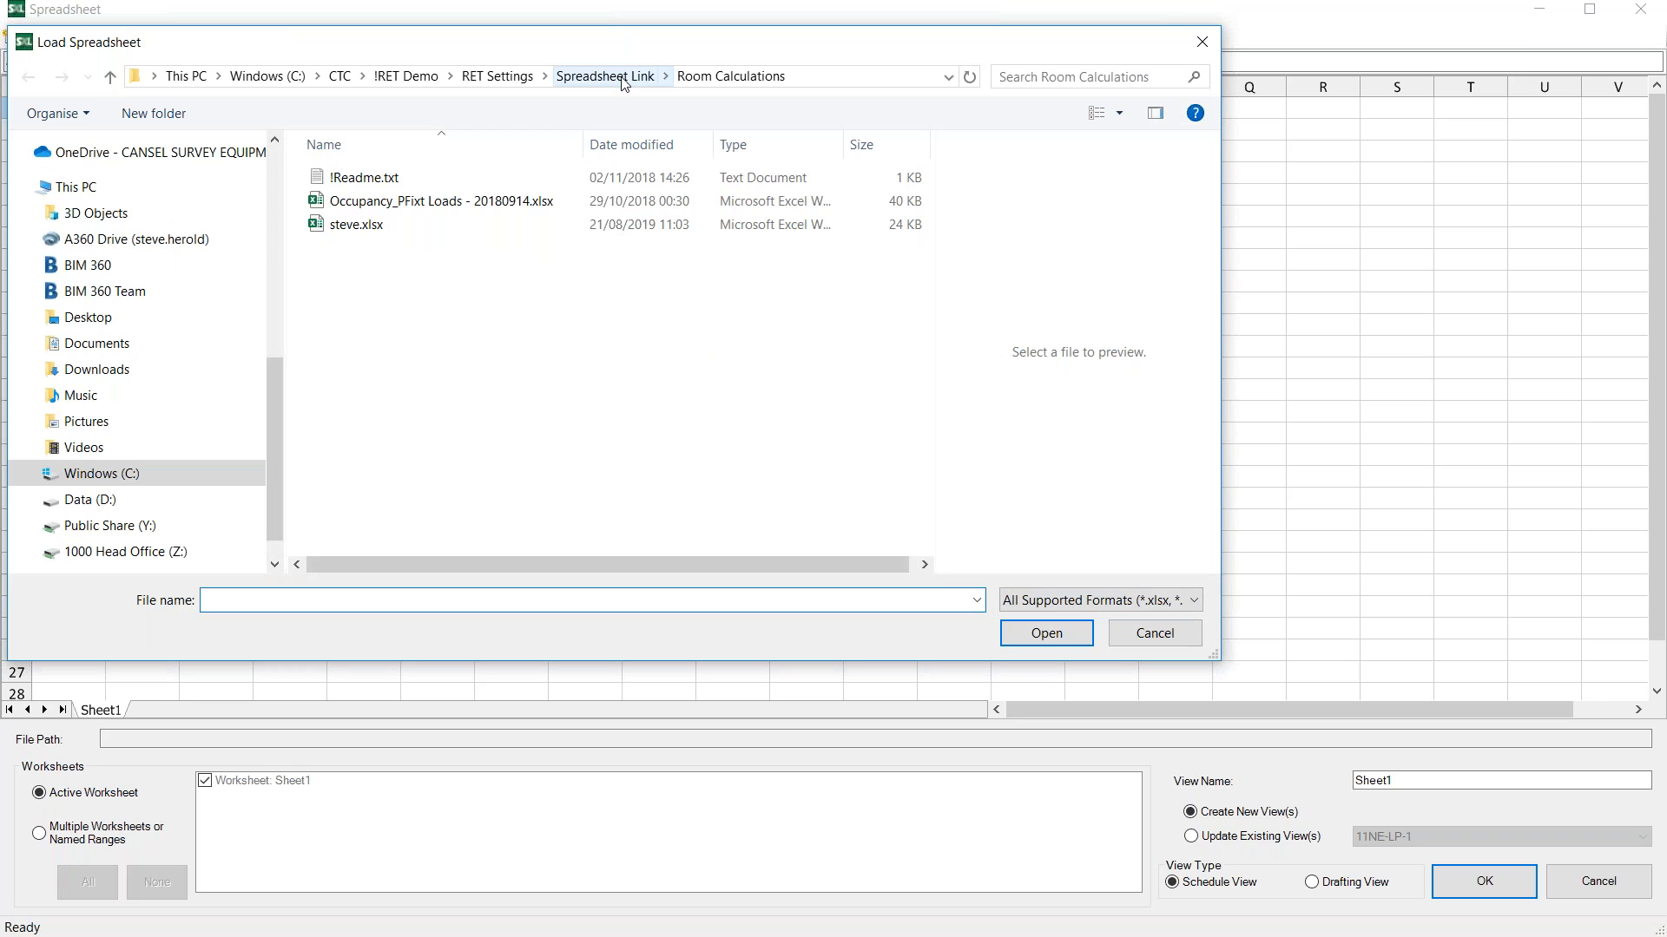
{"action": "left_click", "coordinate": [364, 230]}
{"action": "left_click", "coordinate": [1047, 632]}
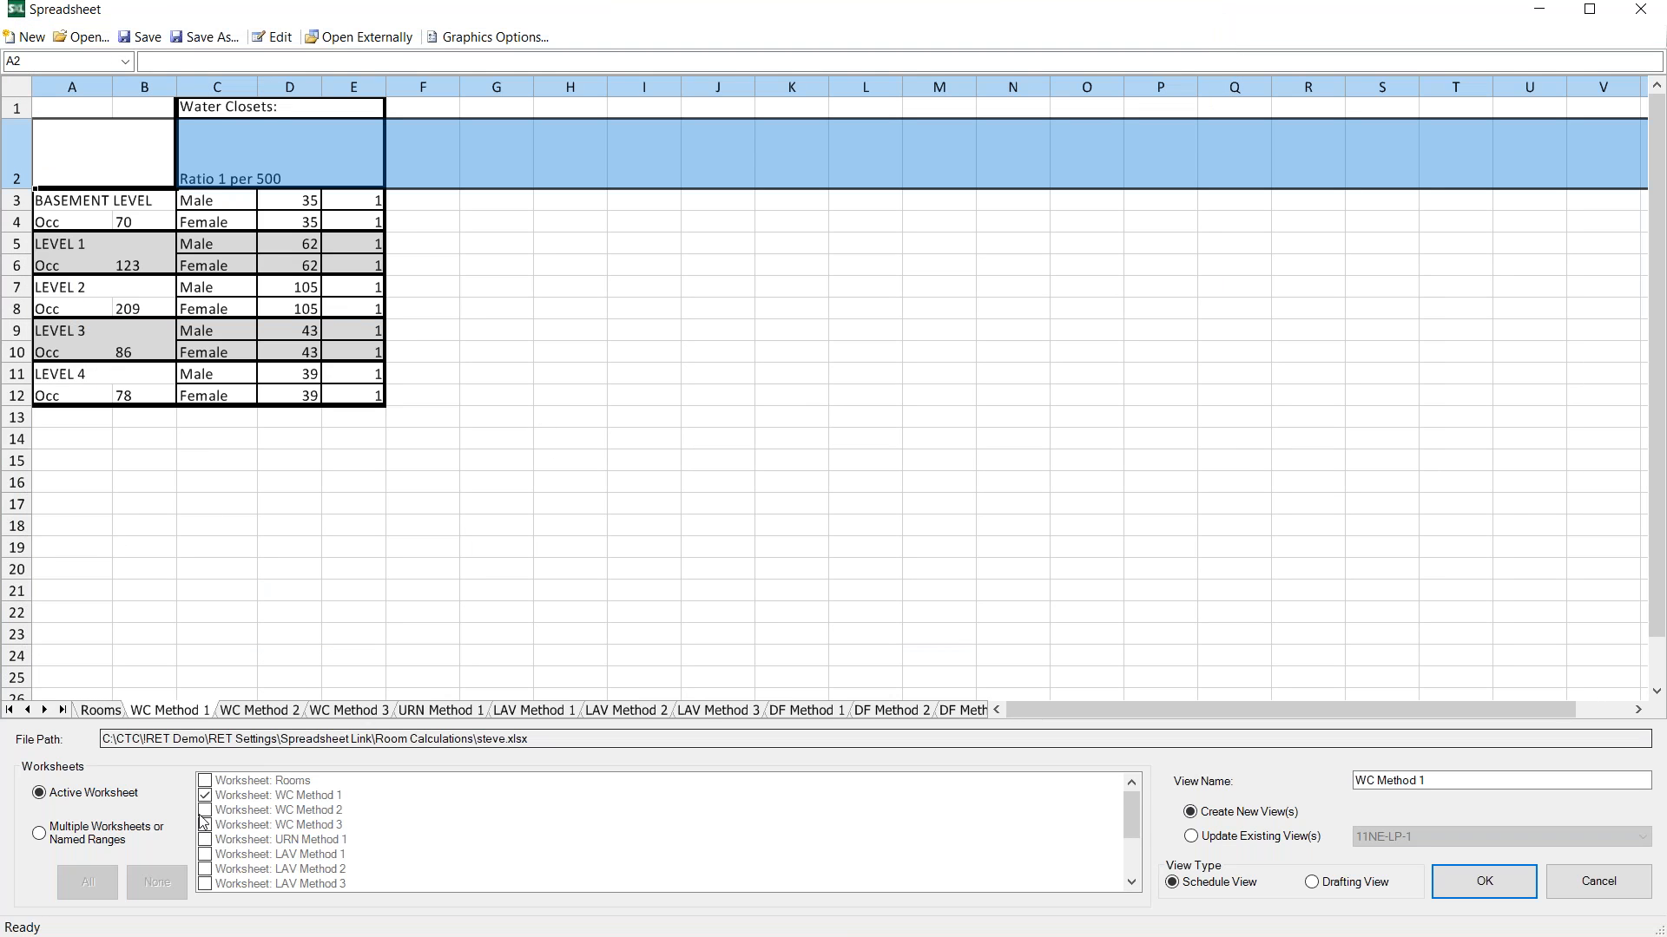
Include all of the workbook's worksheets and create new schedule views from them
{"action": "left_click", "coordinate": [39, 833]}
{"action": "left_click", "coordinate": [86, 882]}
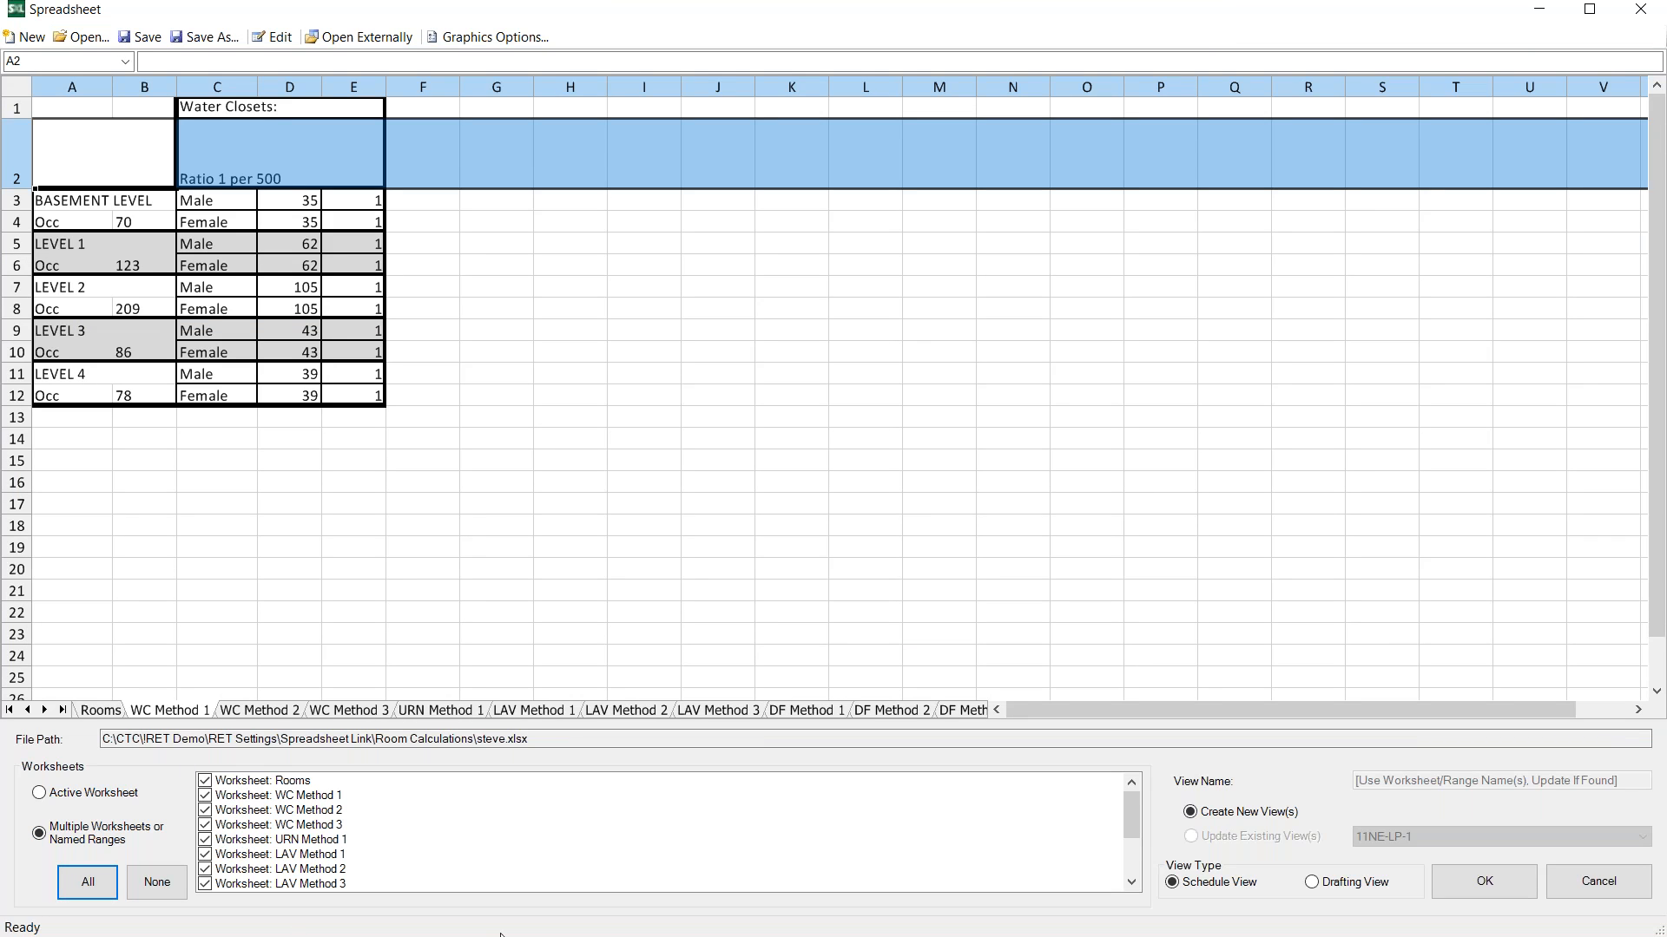
{"action": "left_click", "coordinate": [1486, 885]}
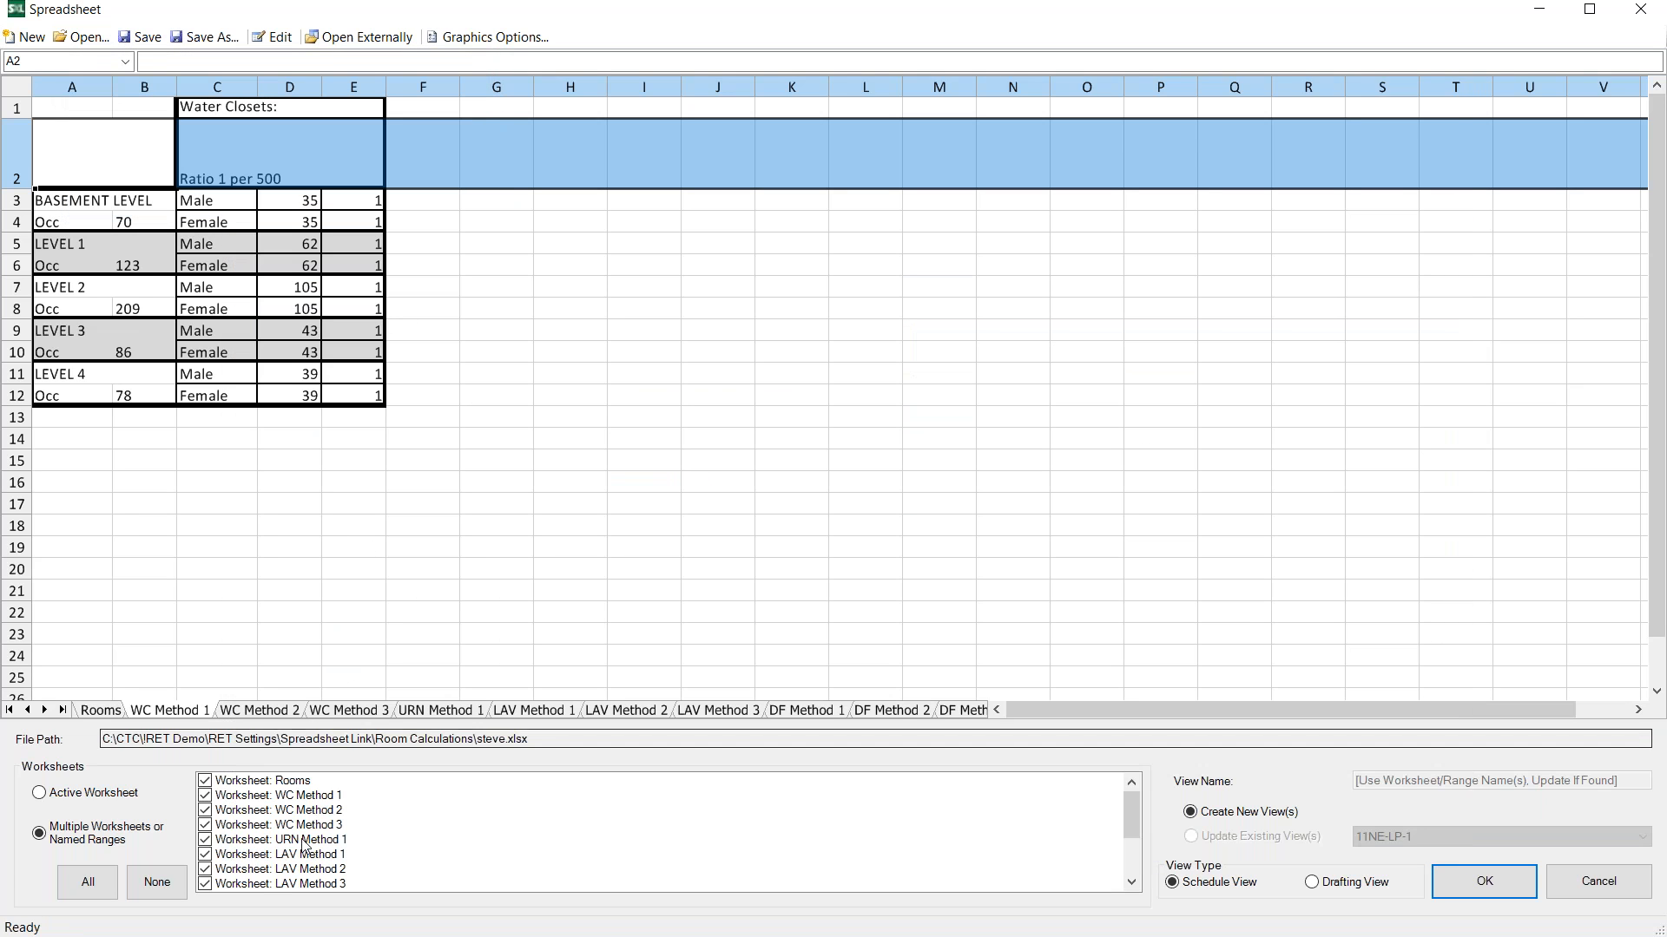
{"action": "scroll", "coordinate": [310, 837], "scroll_direction": "down", "scroll_amount": 3}
{"action": "left_click", "coordinate": [1515, 890]}
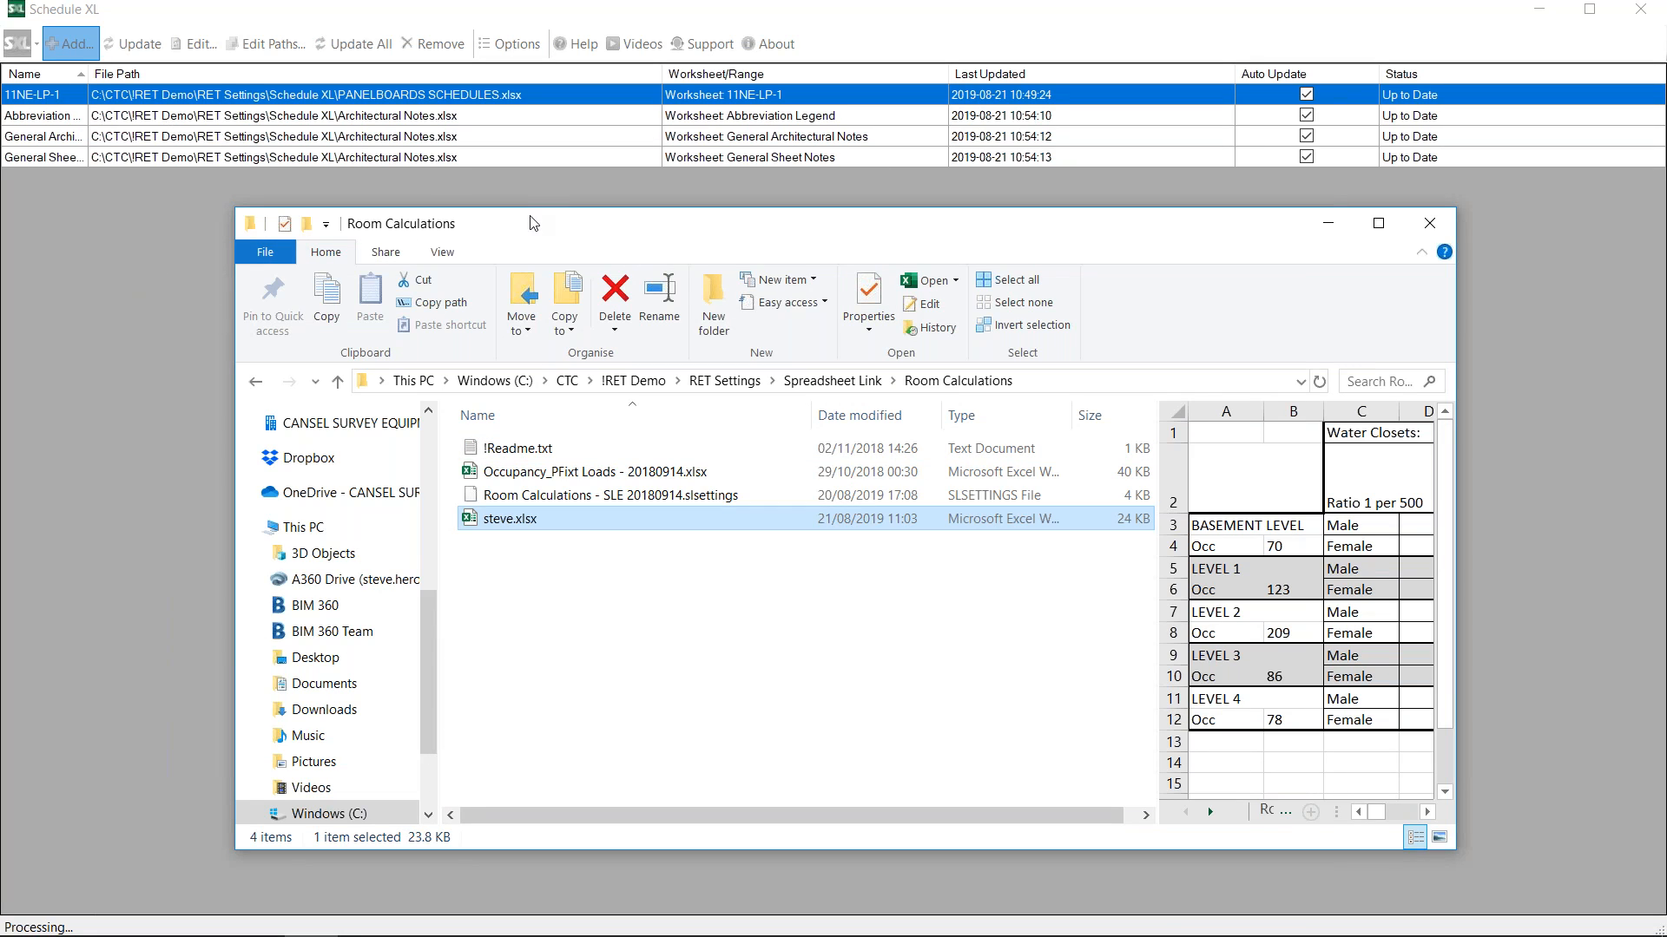
{"action": "left_click_drag", "start_coordinate": [681, 236], "coordinate": [582, 146]}
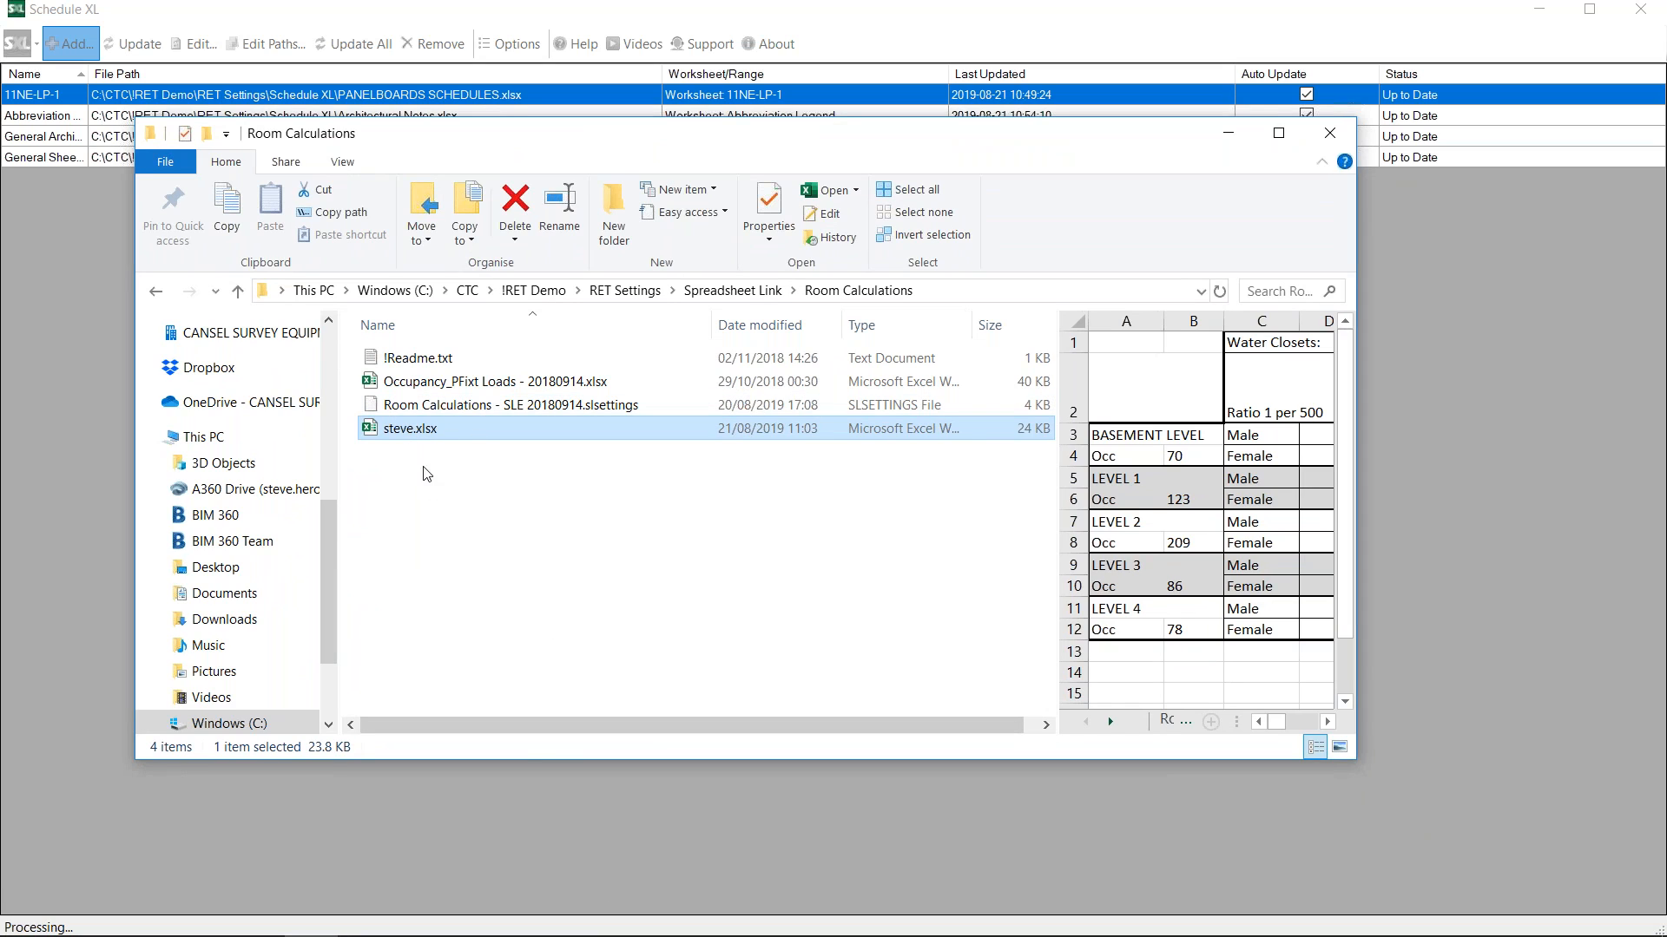
{"action": "double_click", "coordinate": [454, 433]}
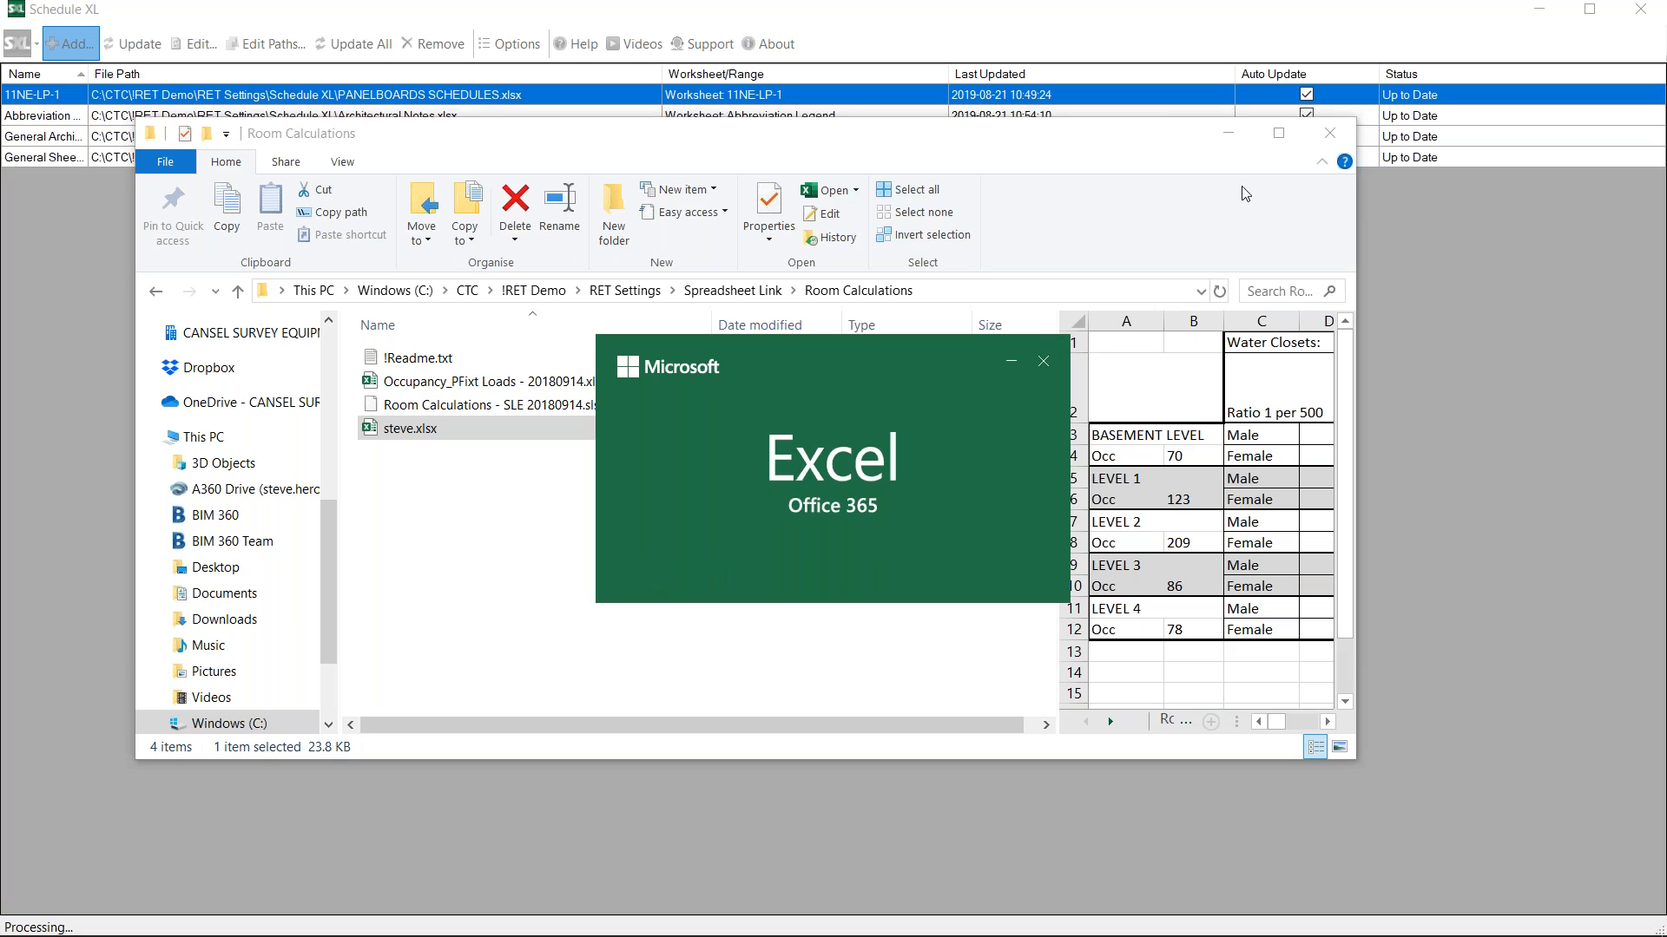
{"action": "left_click", "coordinate": [1043, 360]}
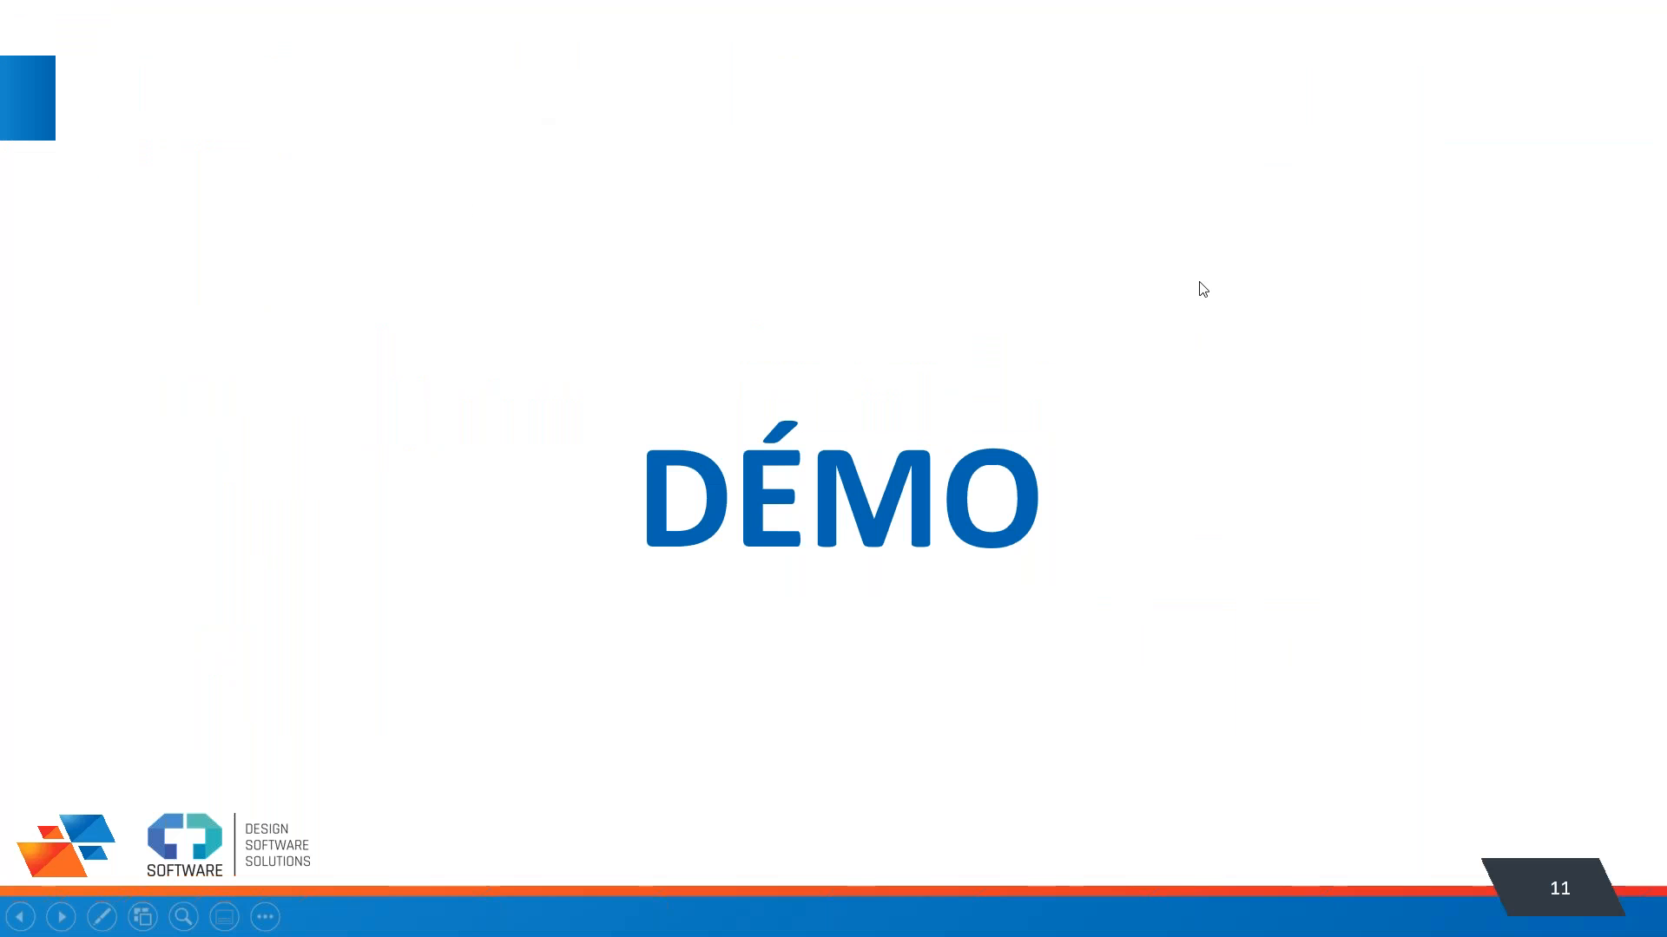
Switch to the Spreadsheet window, exclude the _xlfn.IFERROR range, and create schedule views from the remaining worksheets
{"action": "key", "text": "alt+Tab"}
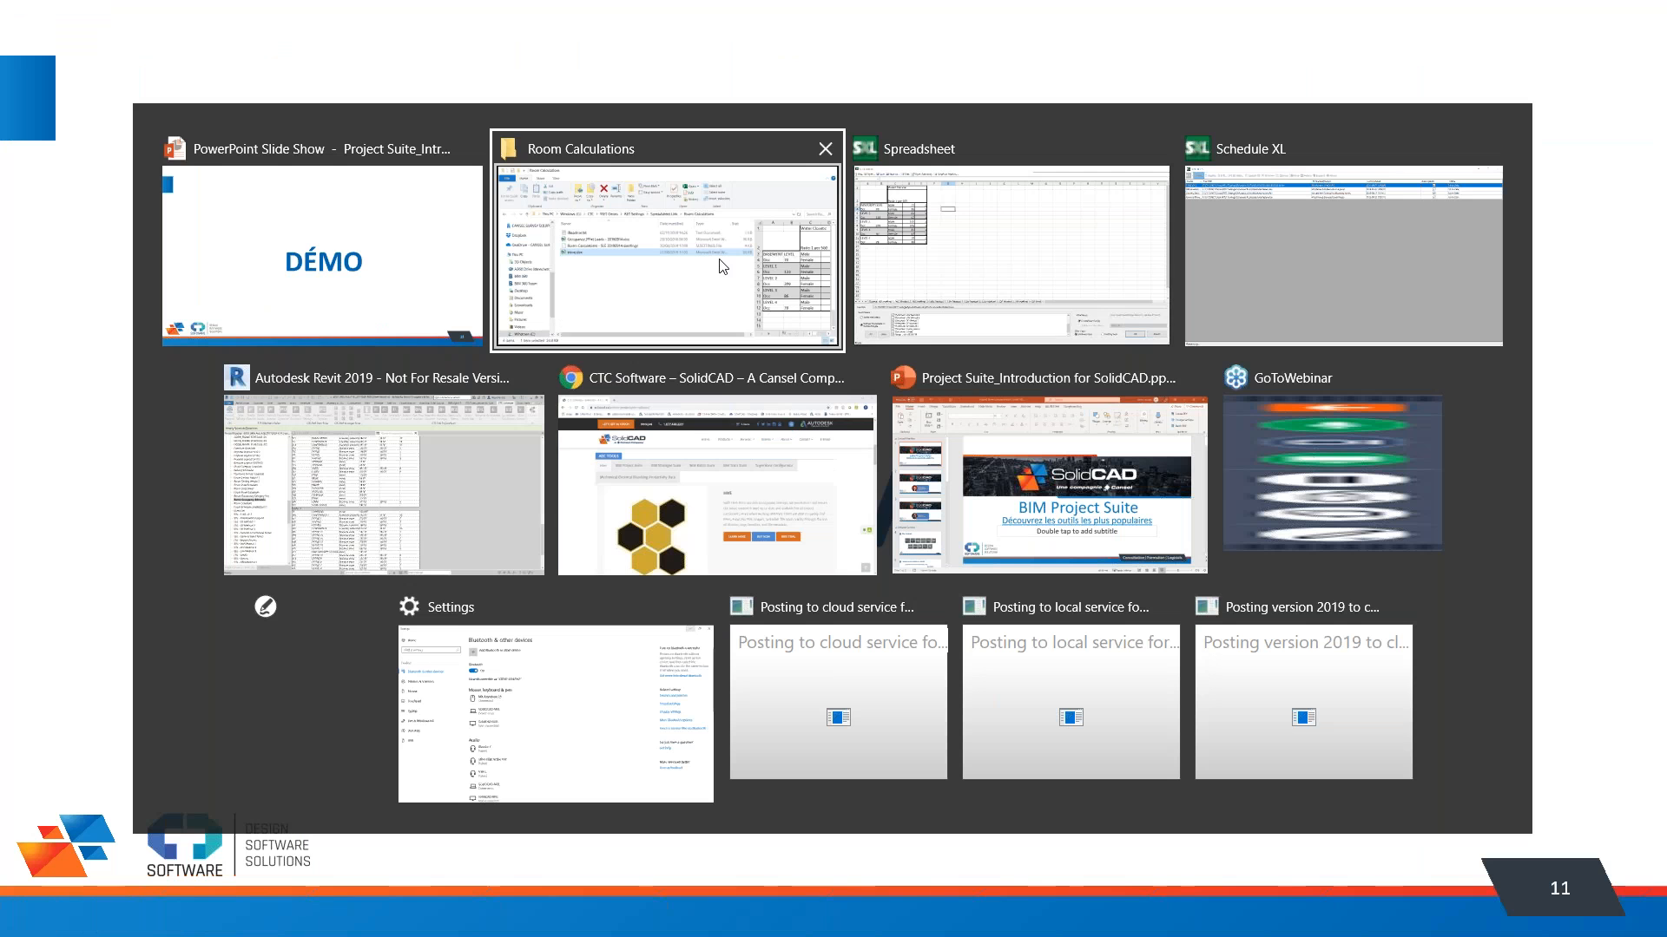
{"action": "left_click", "coordinate": [1303, 266]}
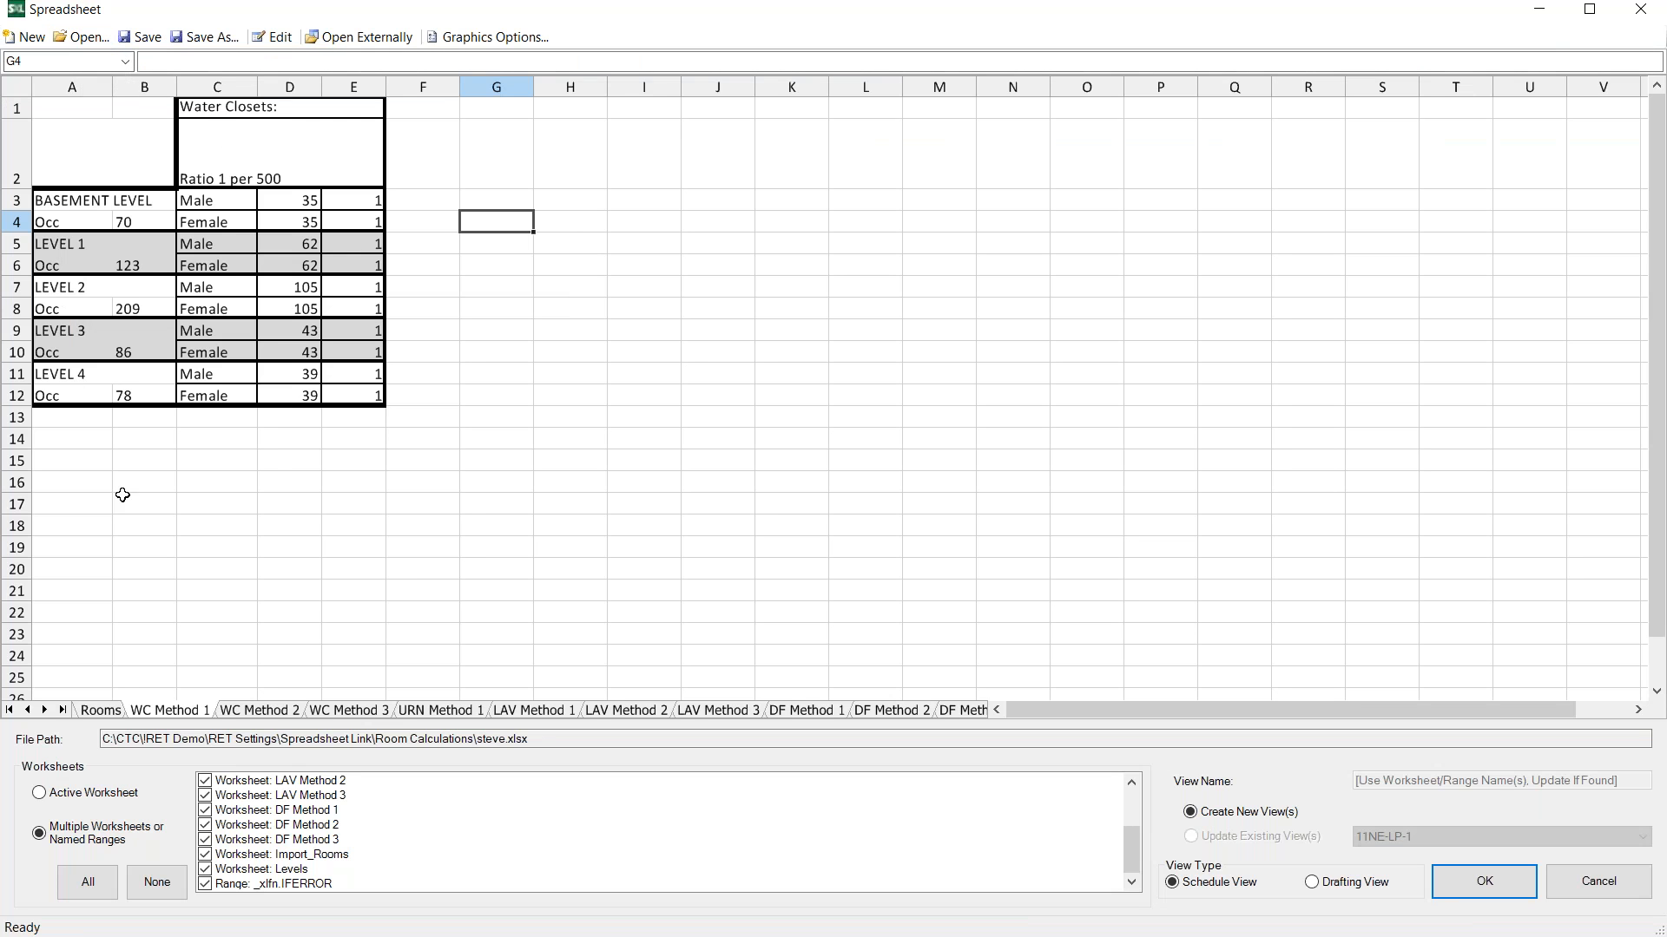
{"action": "left_click", "coordinate": [205, 885]}
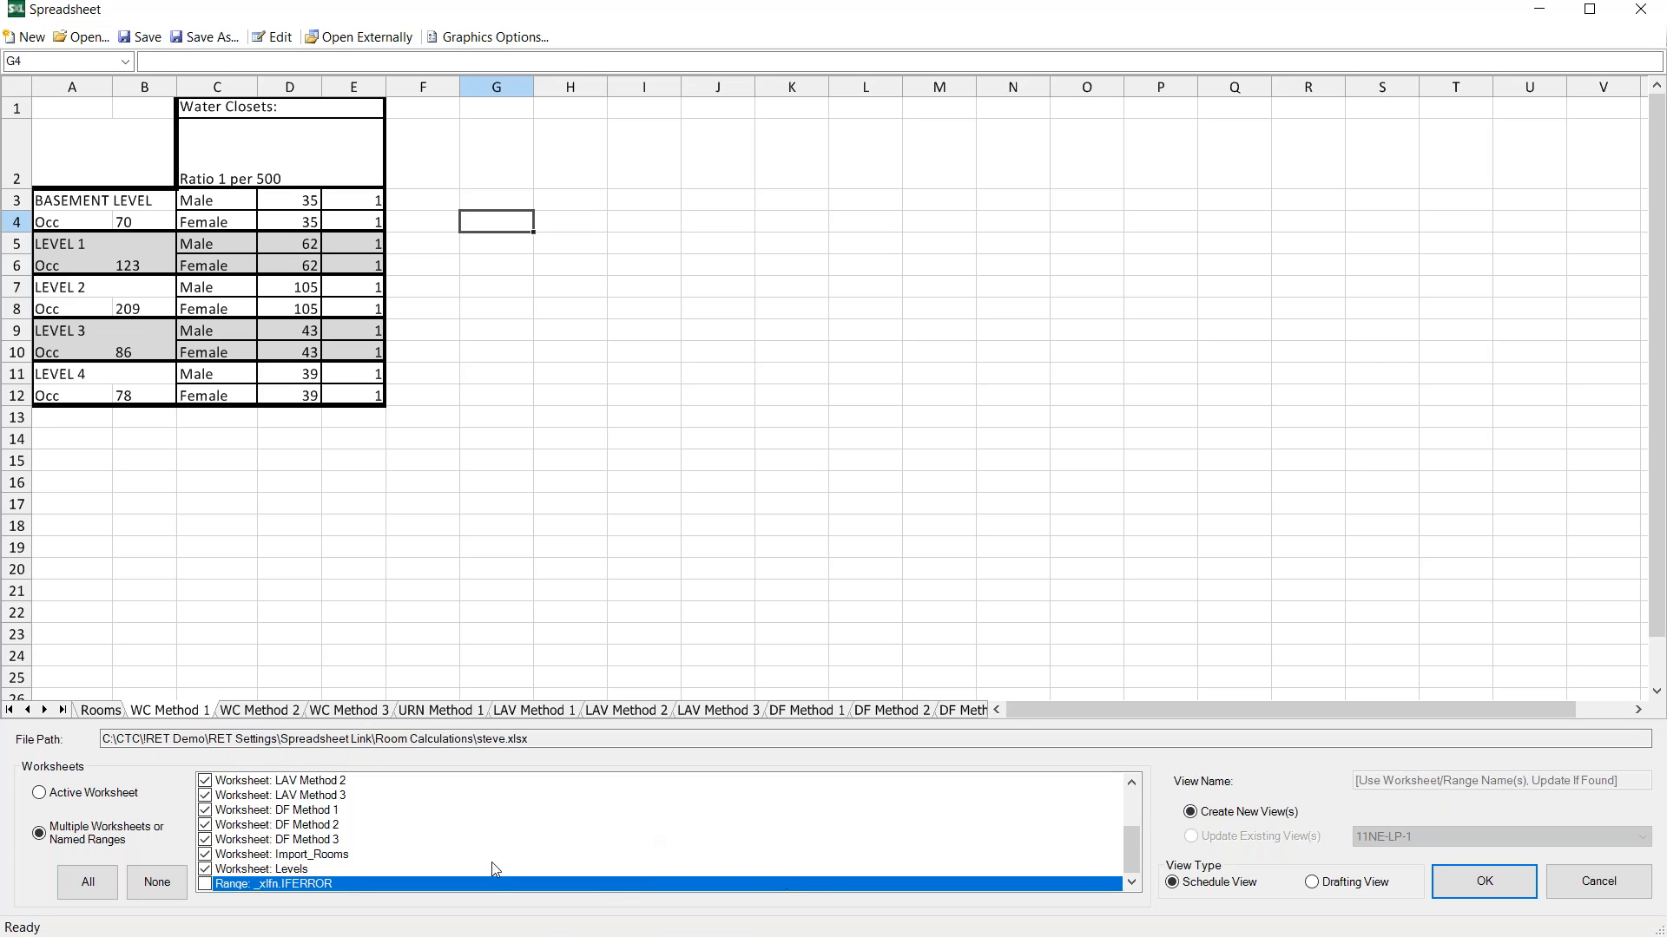
{"action": "left_click", "coordinate": [1485, 887]}
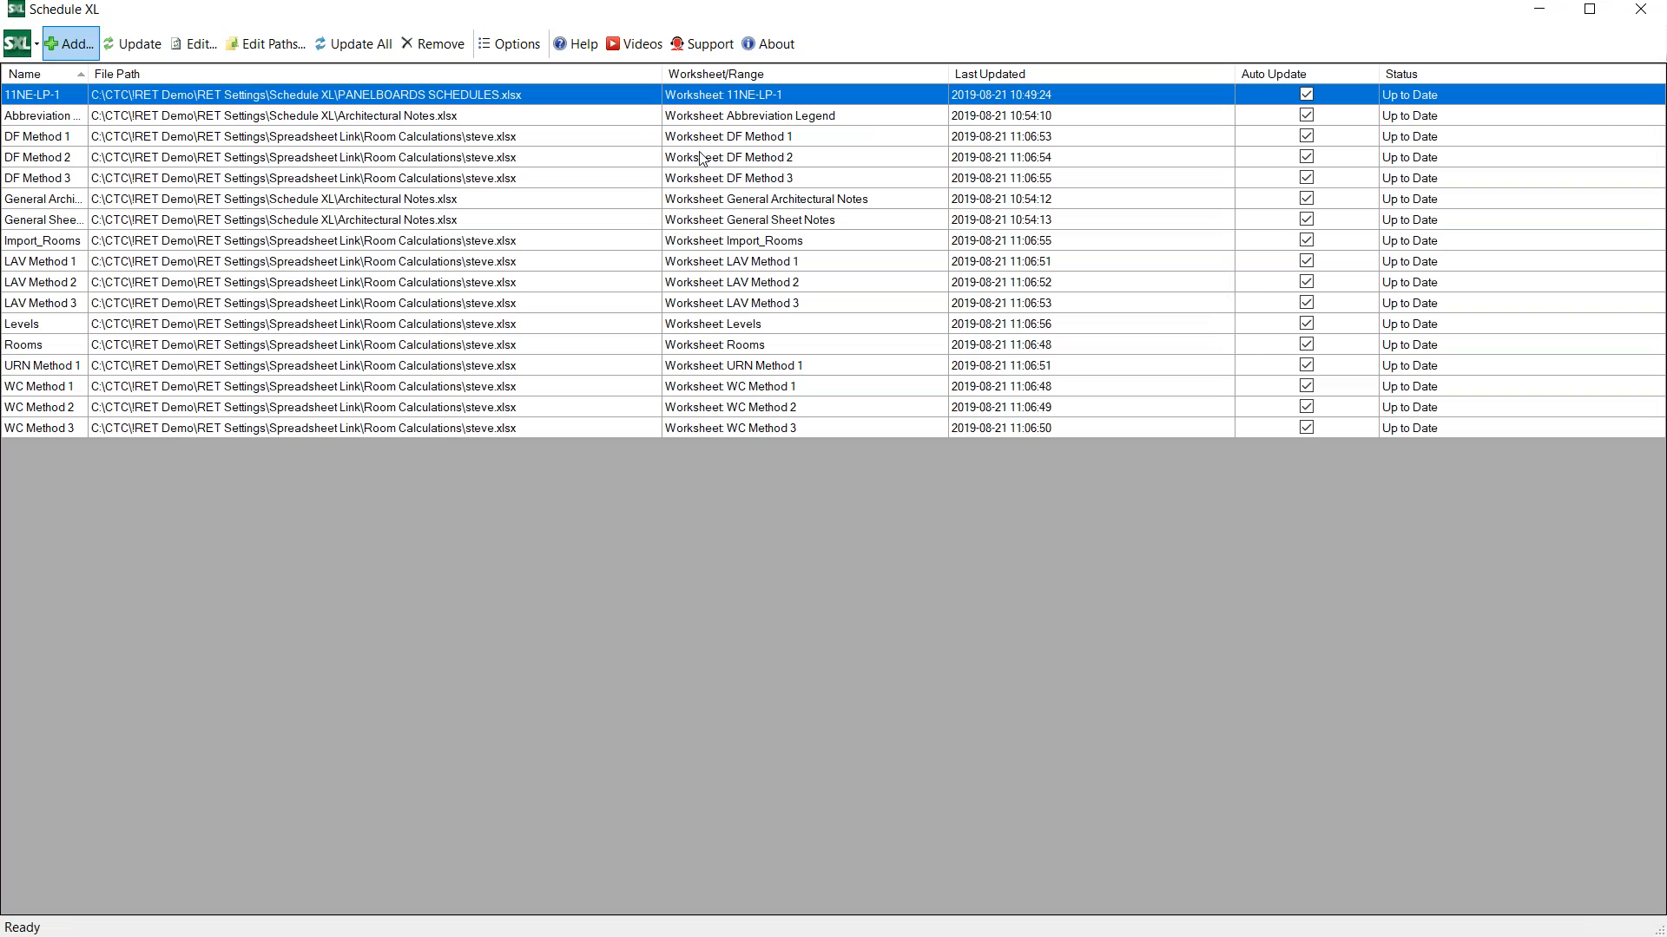
Close Schedule XL and open the empty sheet SD101 - Unnamed in Revit
{"action": "left_click", "coordinate": [1541, 12]}
{"action": "key", "text": "alt+Tab"}
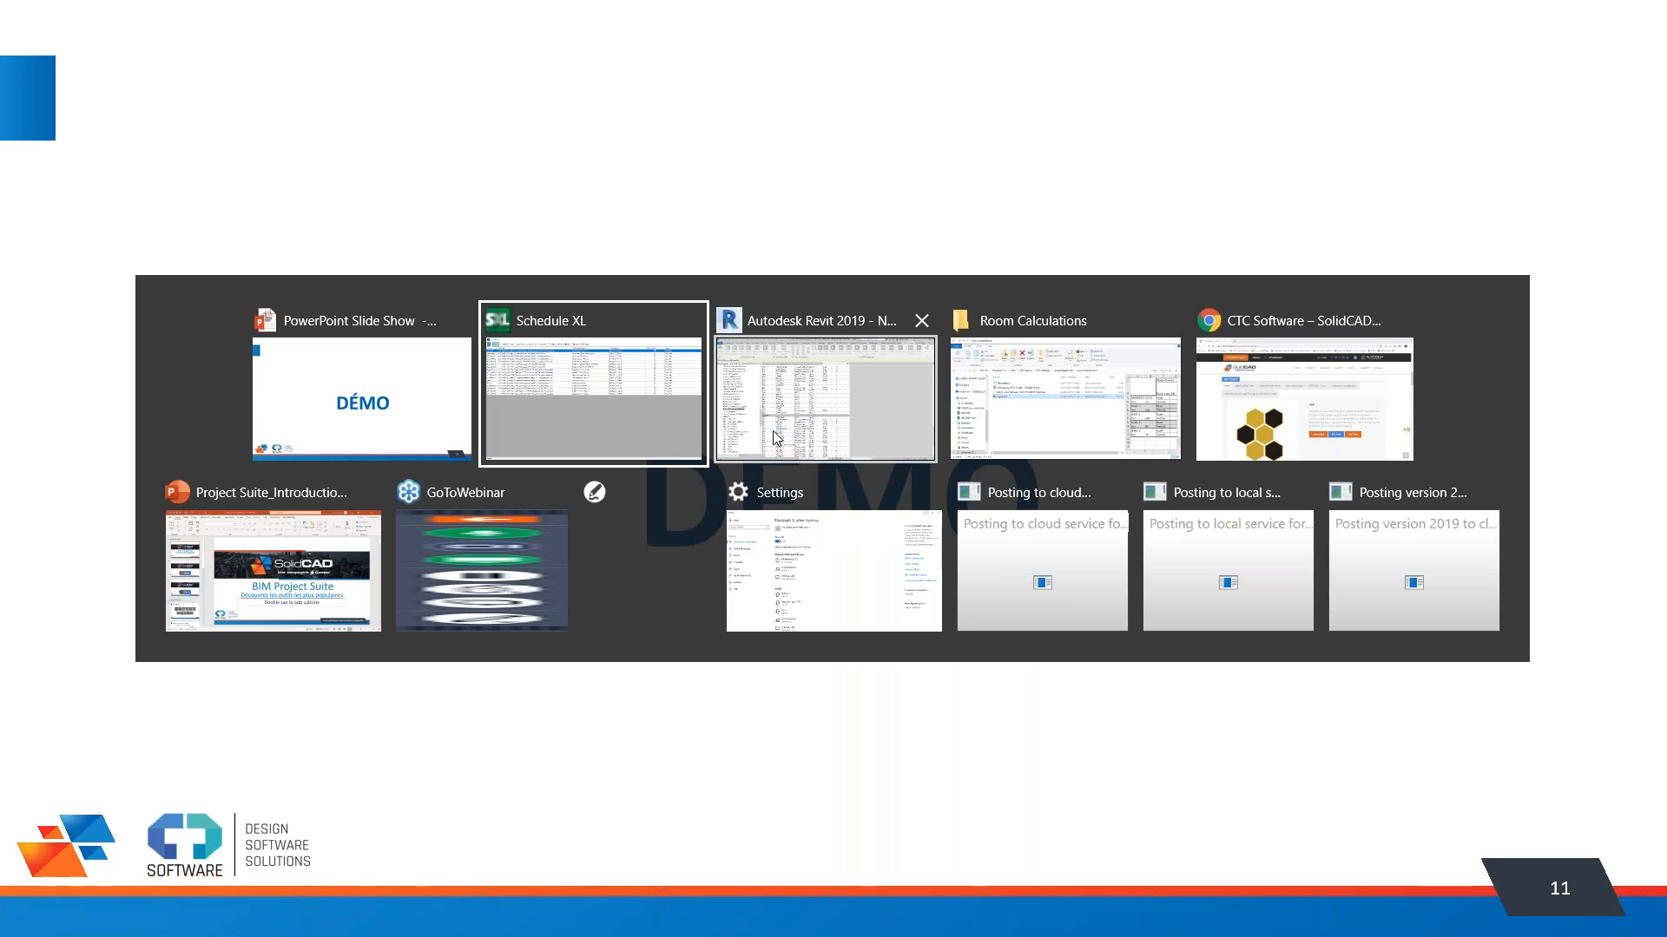
{"action": "left_click", "coordinate": [638, 383]}
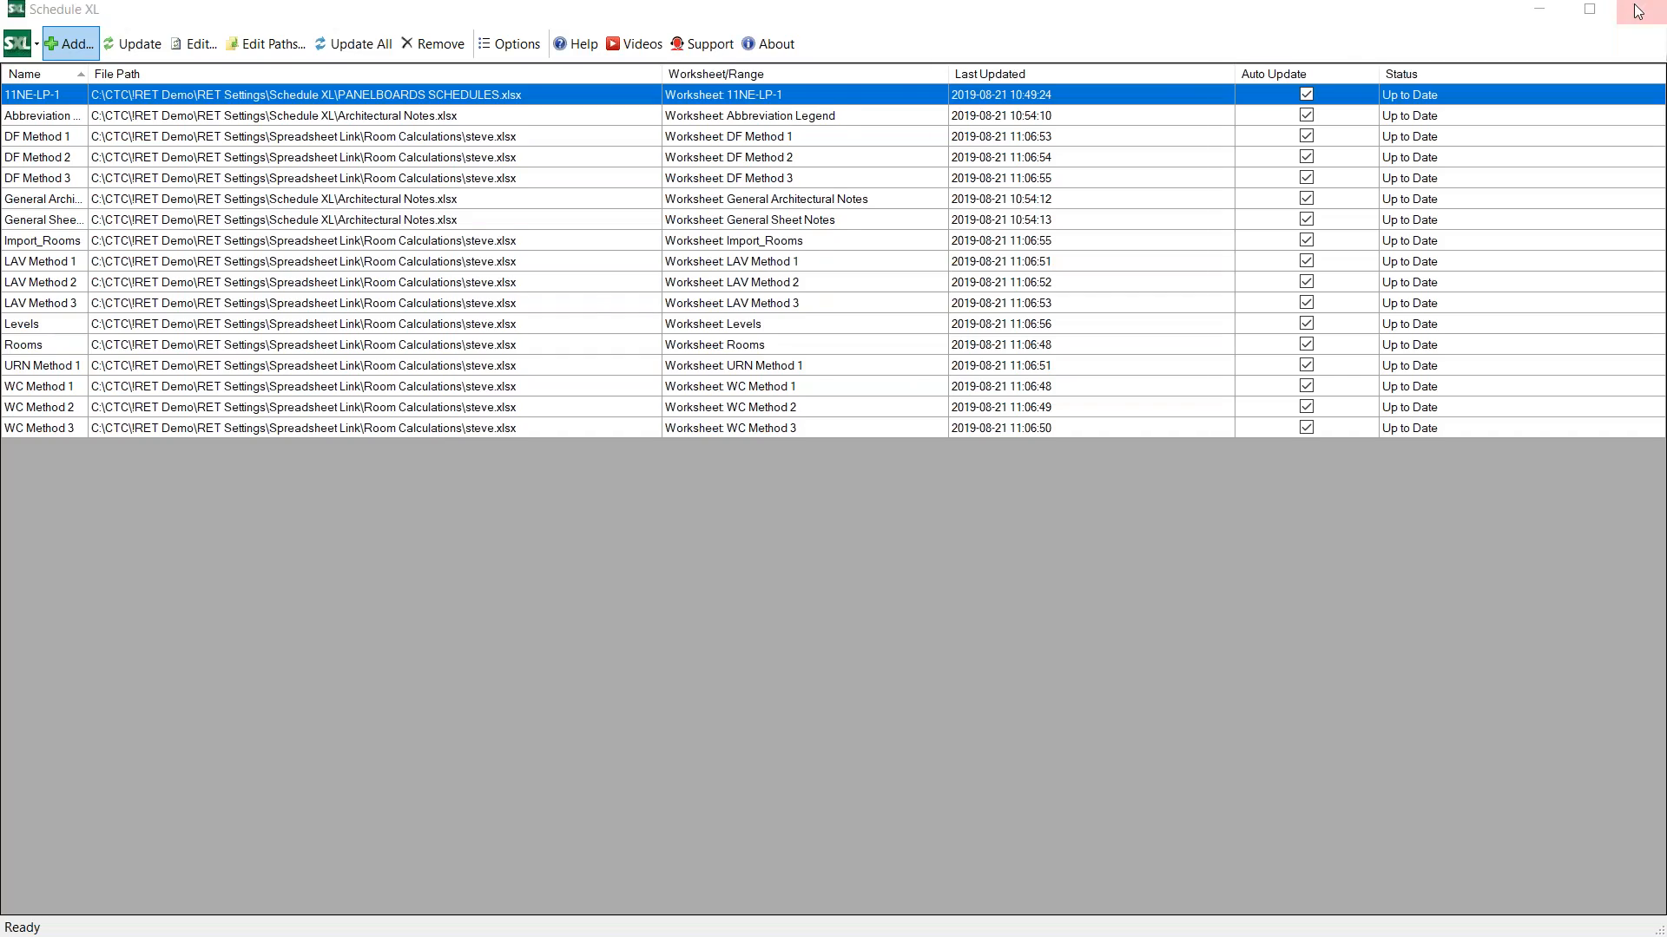
{"action": "left_click", "coordinate": [1660, 7]}
{"action": "scroll", "coordinate": [132, 816], "scroll_direction": "down", "scroll_amount": 15}
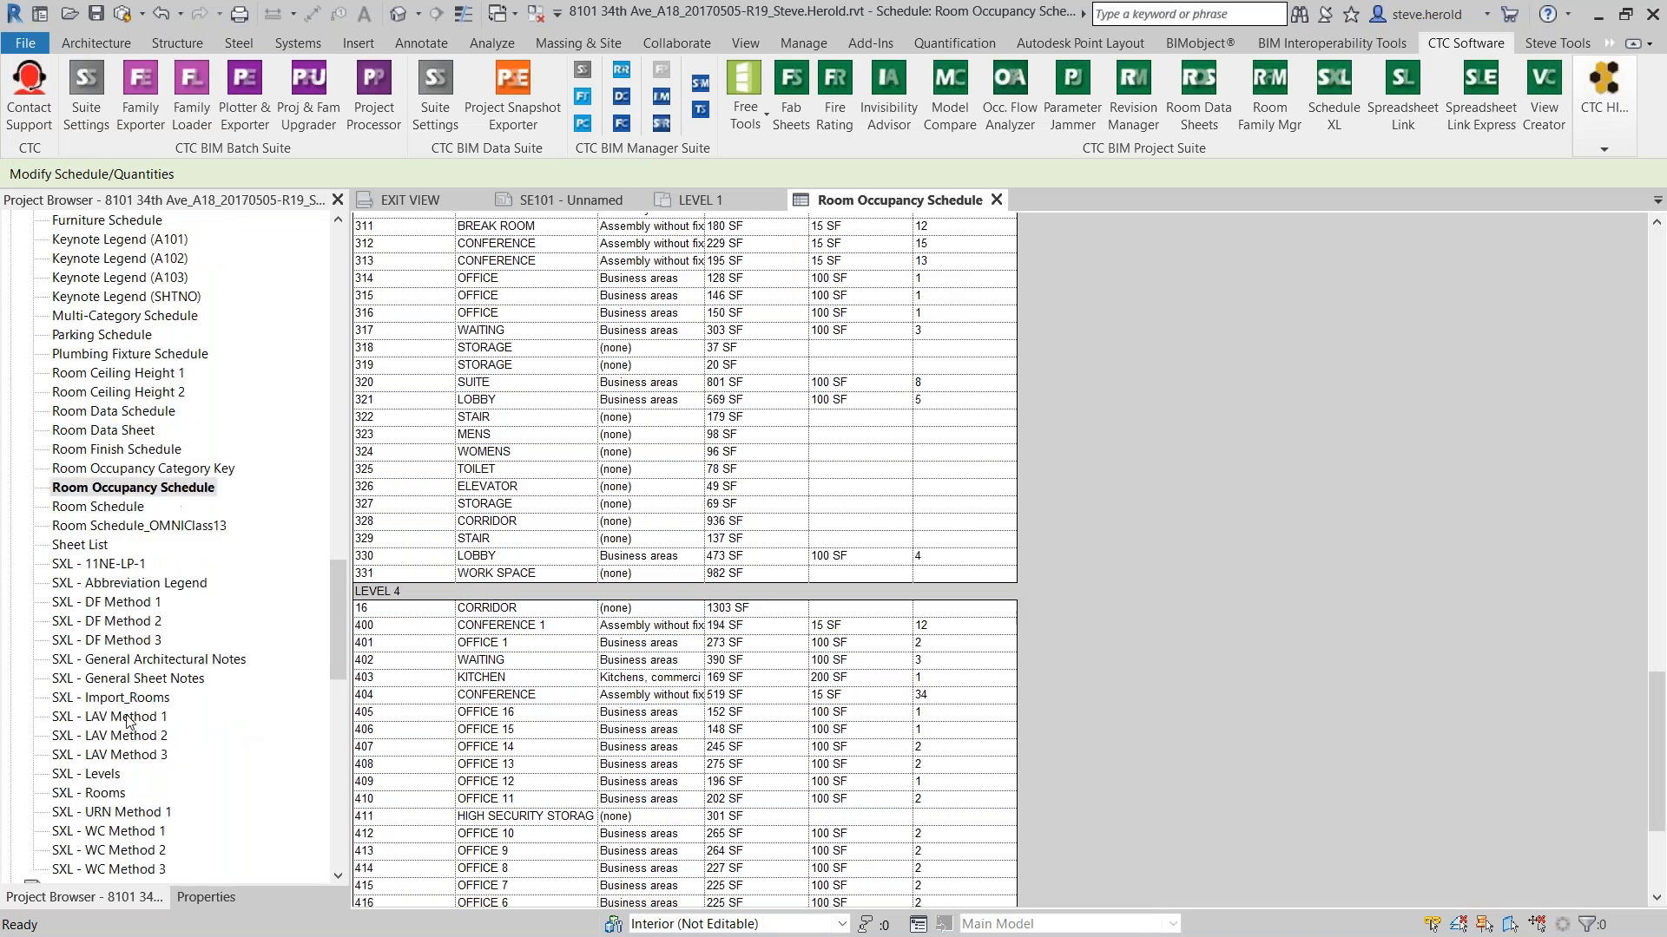
{"action": "scroll", "coordinate": [129, 736], "scroll_direction": "down", "scroll_amount": 4}
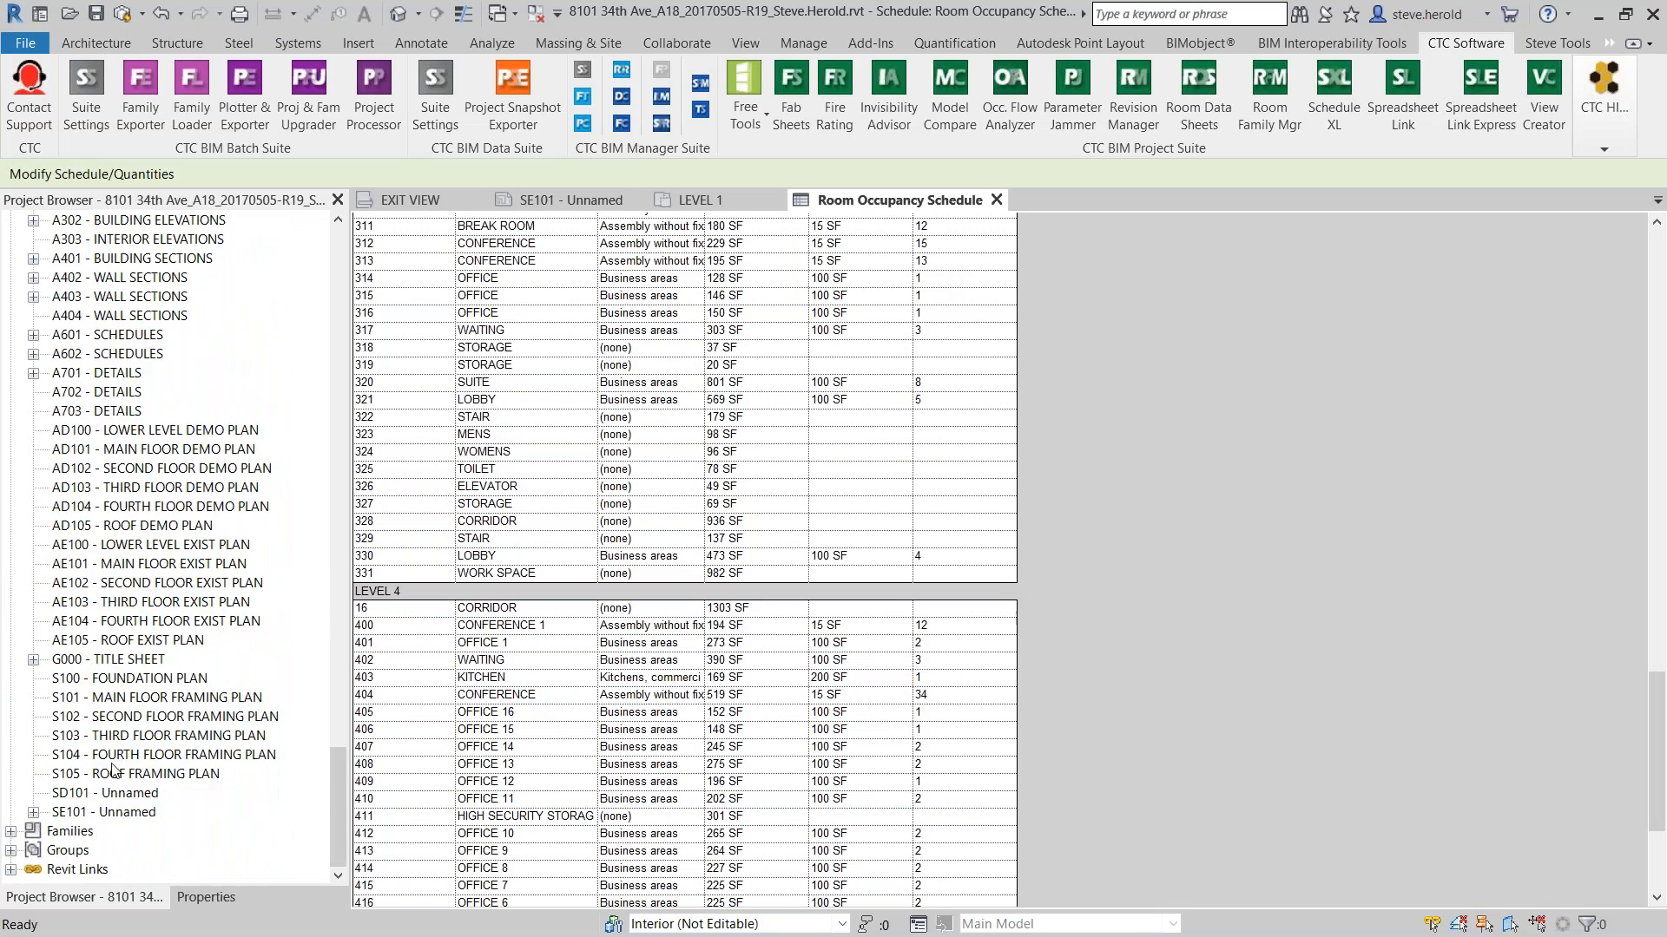
{"action": "double_click", "coordinate": [106, 793]}
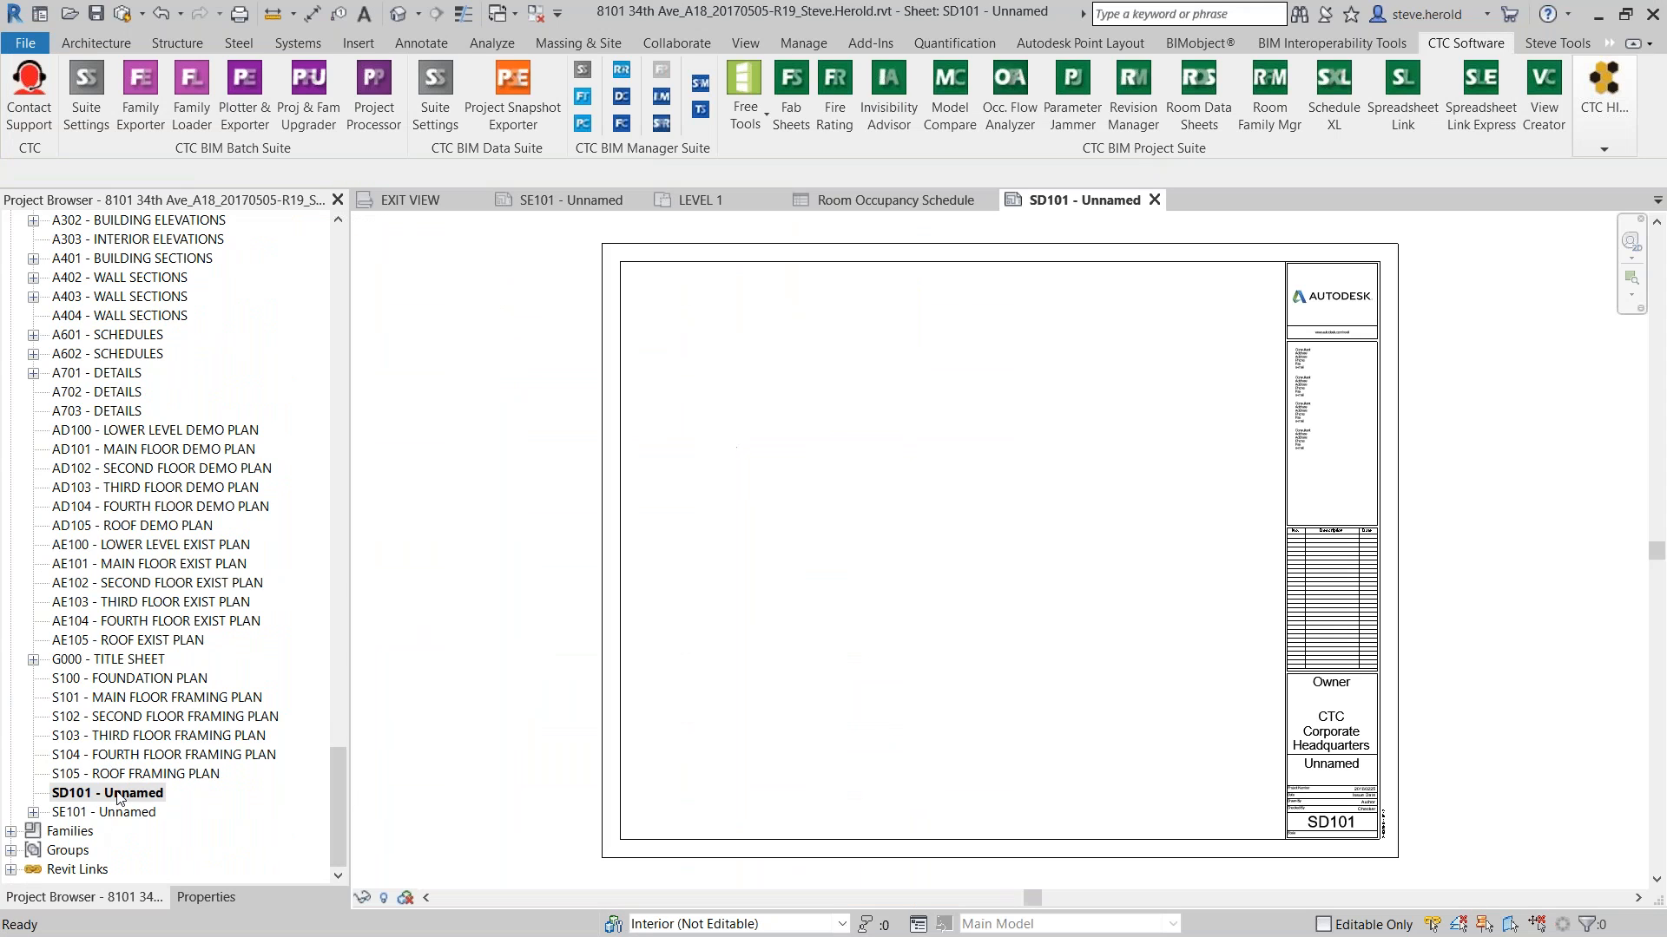
Place the SXL - DF Method 1, DF Method 2 and DF Method 3 schedules edge to edge near the top of sheet SD101
{"action": "scroll", "coordinate": [117, 372], "scroll_direction": "up", "scroll_amount": 3}
{"action": "scroll", "coordinate": [115, 372], "scroll_direction": "up", "scroll_amount": 11}
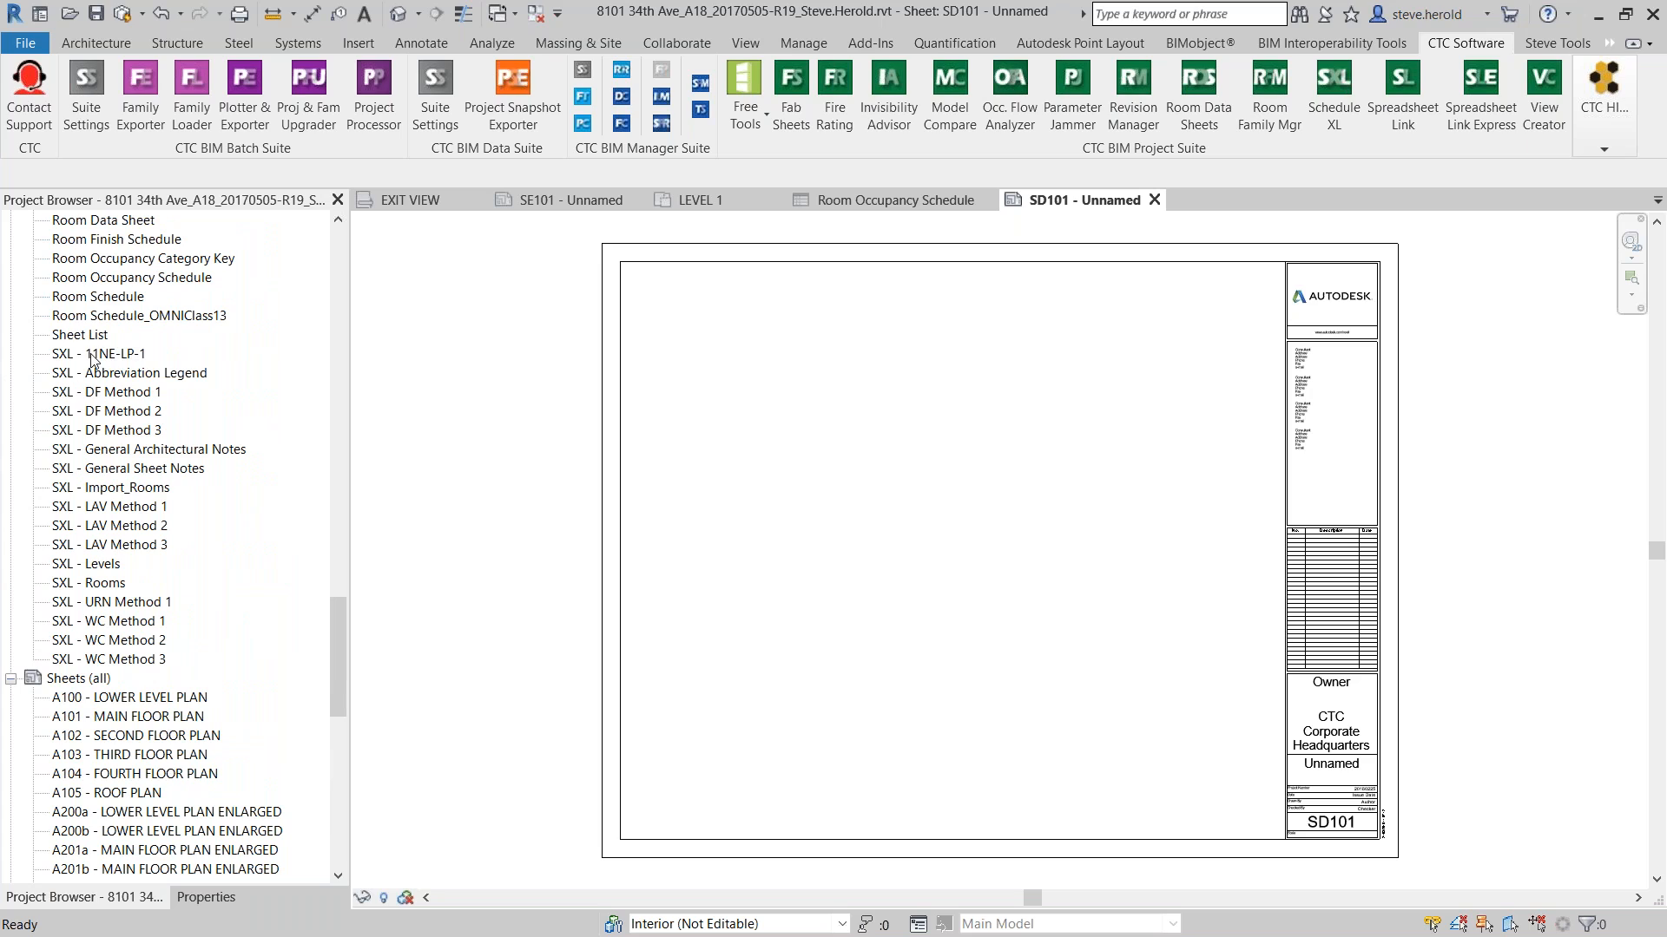
{"action": "left_click", "coordinate": [90, 374]}
{"action": "left_click", "coordinate": [86, 386]}
{"action": "left_click_drag", "start_coordinate": [145, 400], "coordinate": [753, 382]}
{"action": "left_click", "coordinate": [807, 343]}
{"action": "left_click_drag", "start_coordinate": [150, 412], "coordinate": [823, 311]}
{"action": "left_click", "coordinate": [846, 343]}
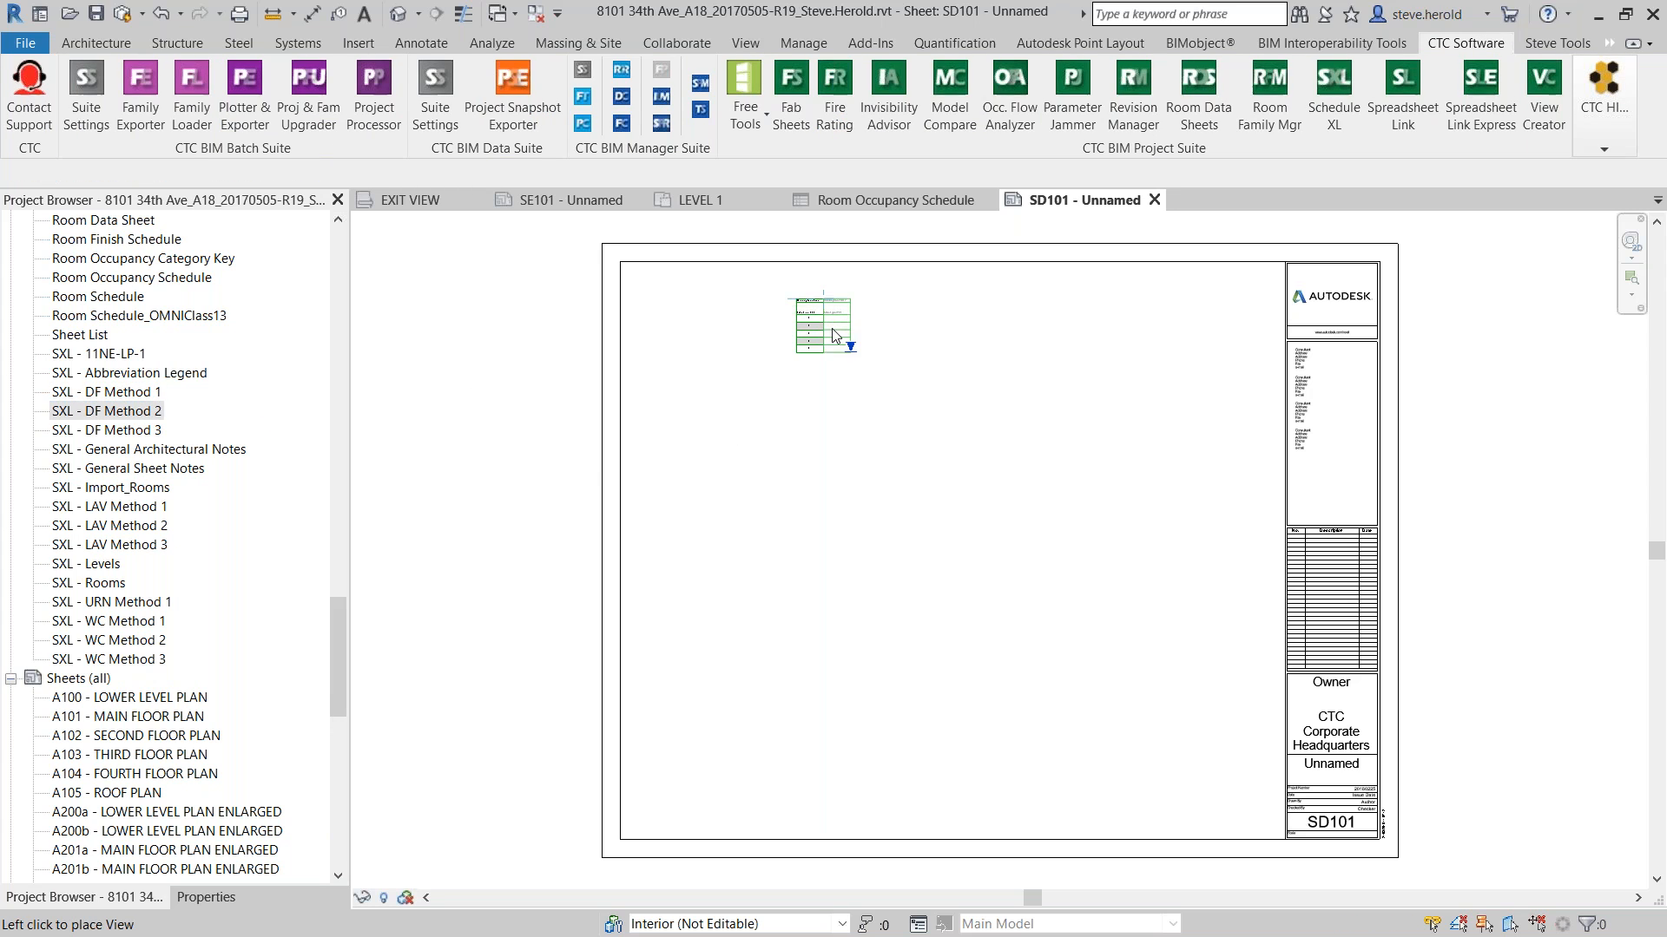
{"action": "left_click_drag", "start_coordinate": [145, 432], "coordinate": [892, 316]}
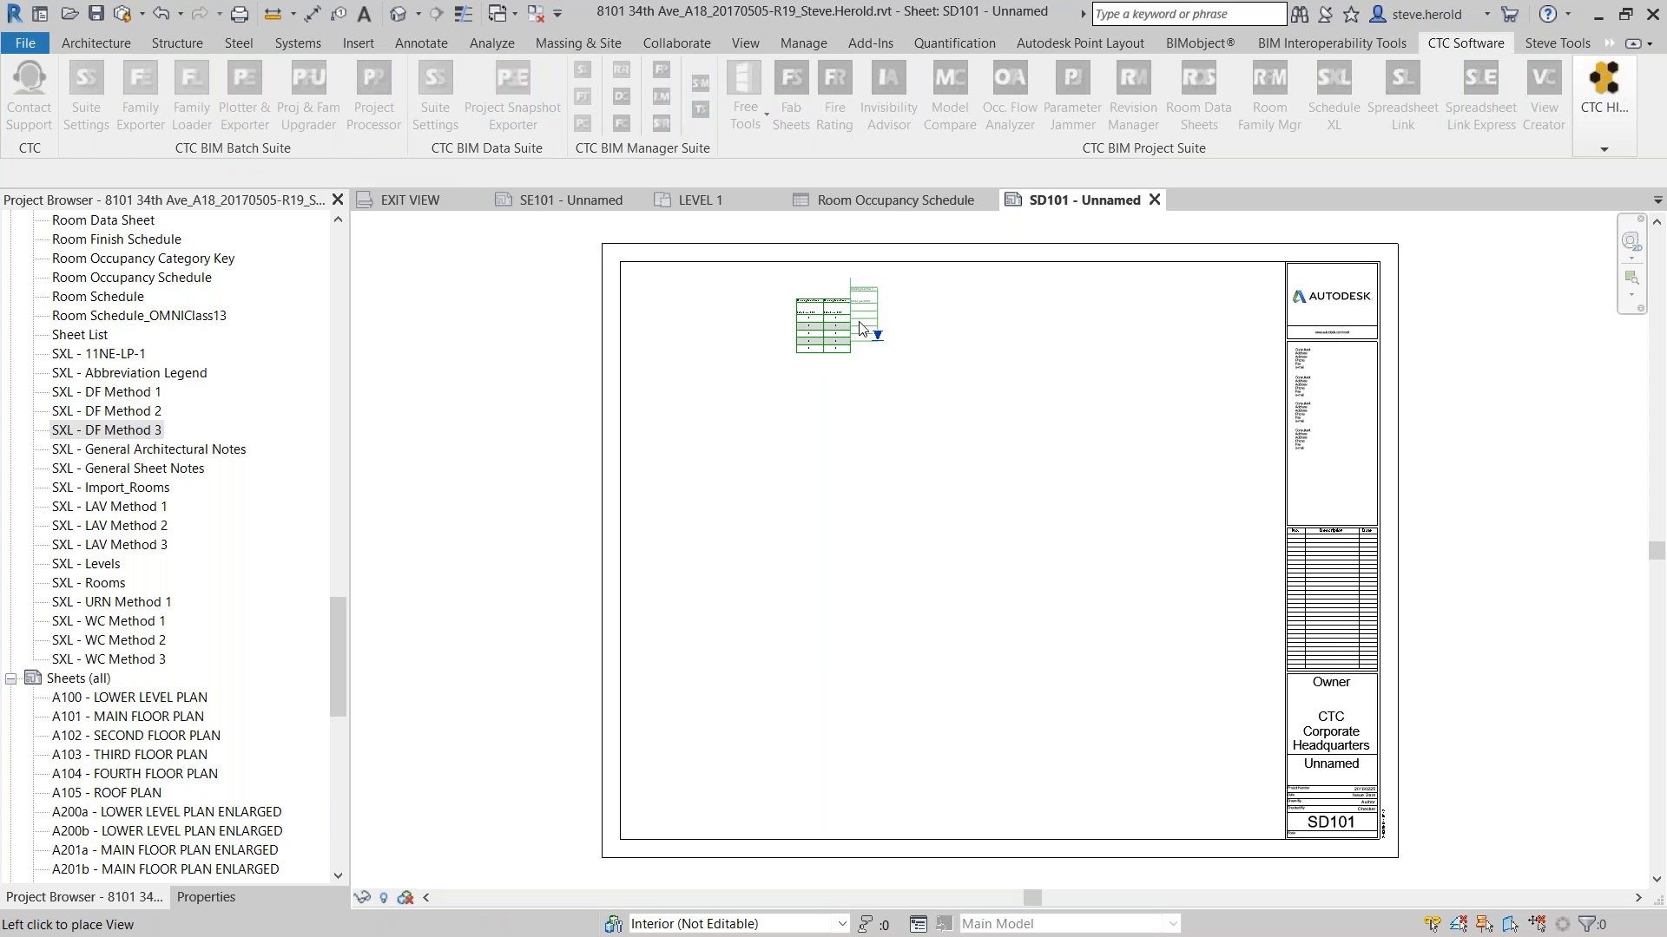
{"action": "left_click", "coordinate": [864, 339]}
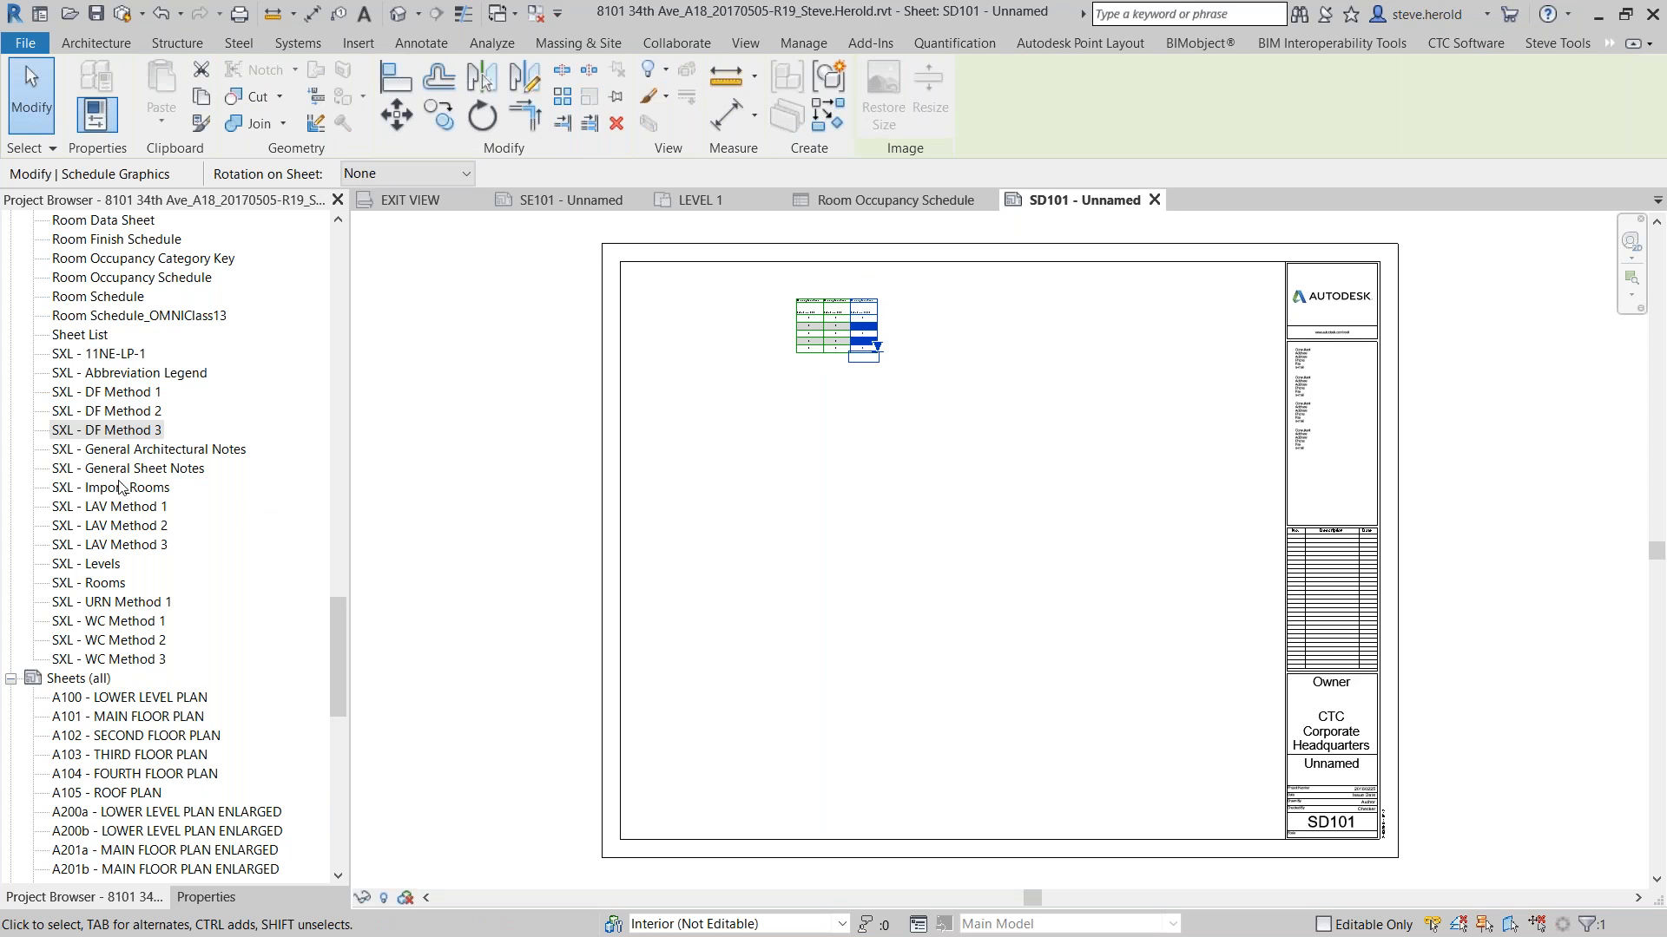
Place the SXL - LAV Method 1, LAV Method 2 and LAV Method 3 schedules in a row to the right of DF Method 3
{"action": "left_click", "coordinate": [105, 510]}
{"action": "left_click_drag", "start_coordinate": [323, 541], "coordinate": [894, 338]}
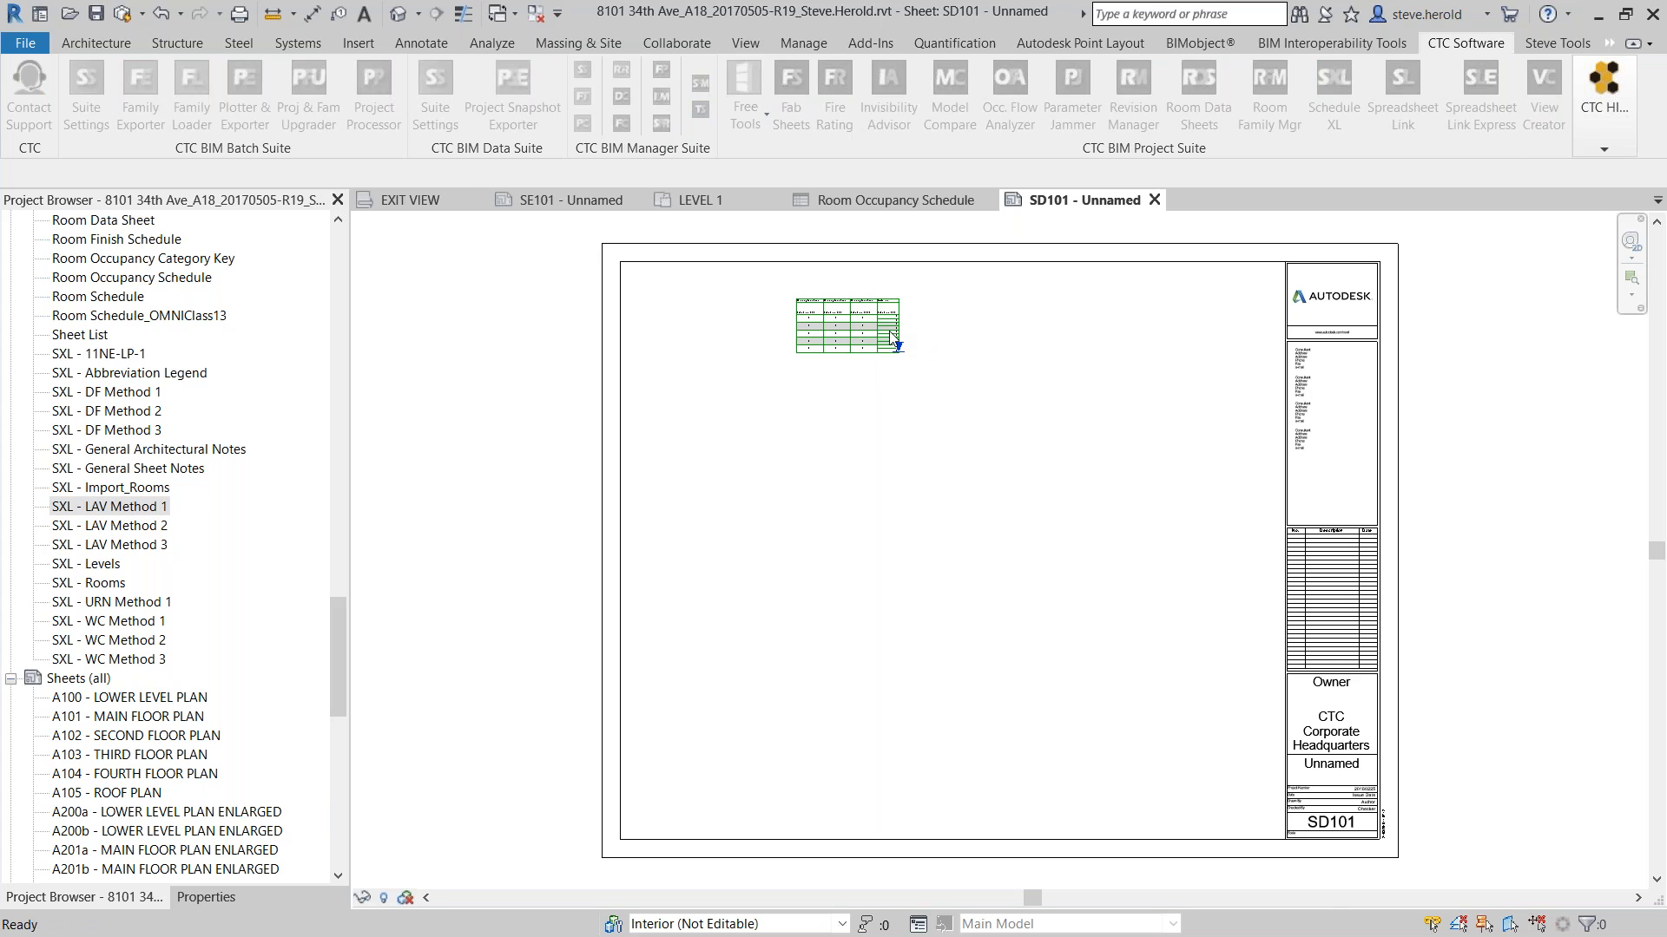
{"action": "left_click", "coordinate": [894, 339]}
{"action": "left_click_drag", "start_coordinate": [112, 525], "coordinate": [983, 350]}
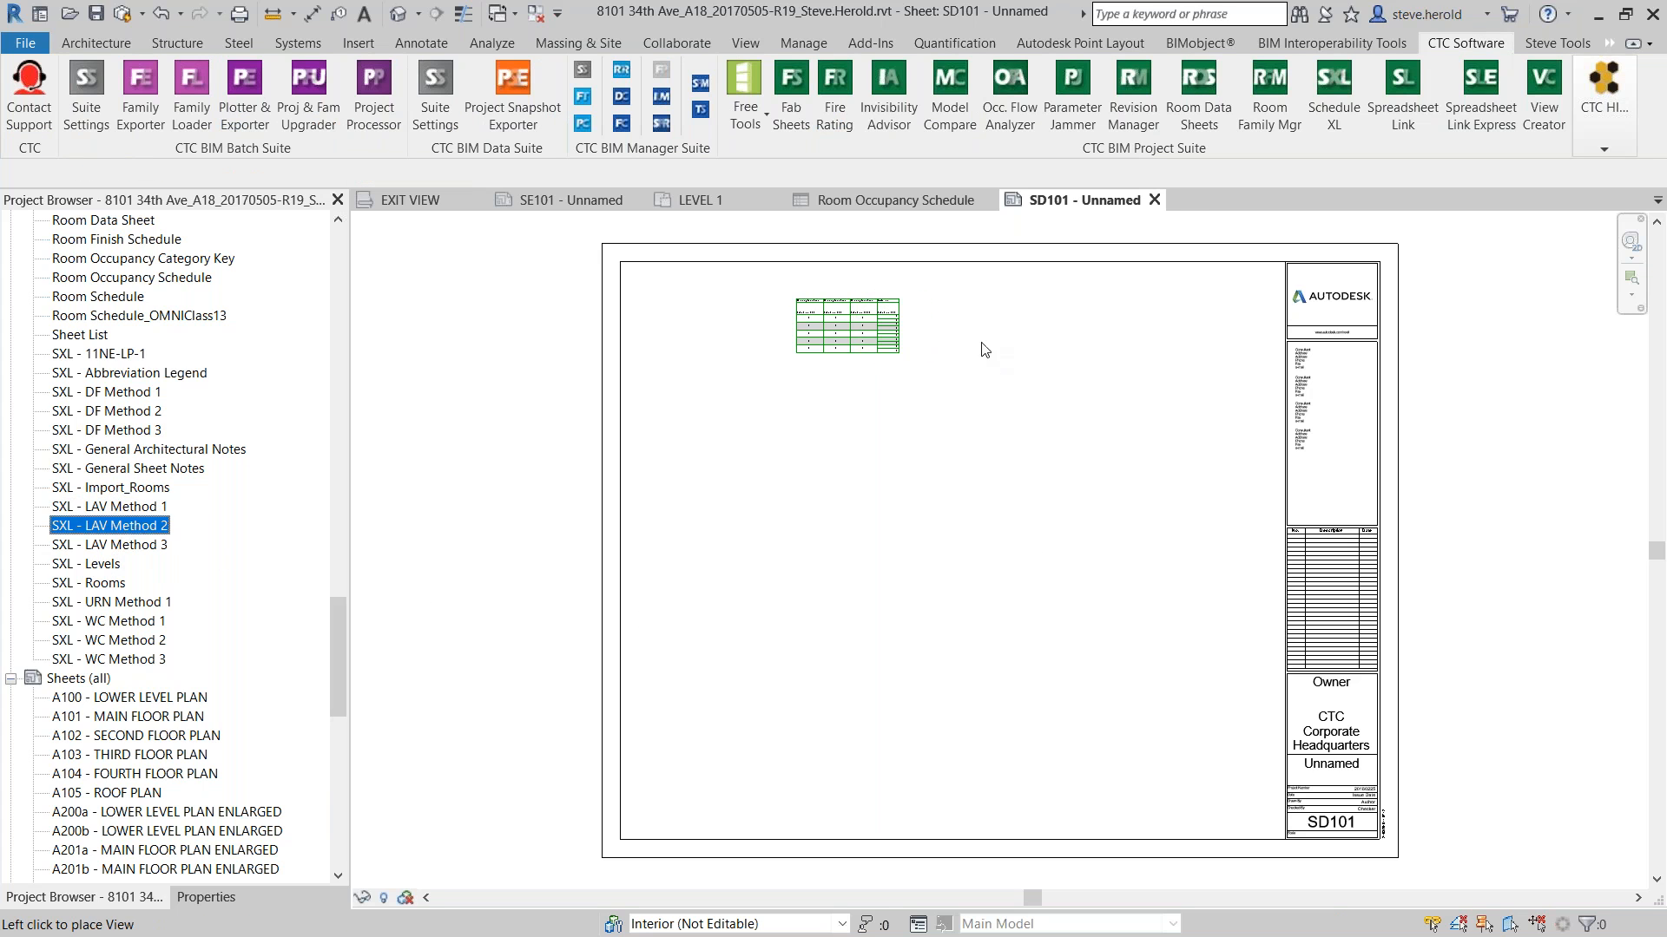
{"action": "left_click", "coordinate": [915, 340]}
{"action": "left_click_drag", "start_coordinate": [121, 552], "coordinate": [949, 342]}
{"action": "left_click", "coordinate": [945, 345]}
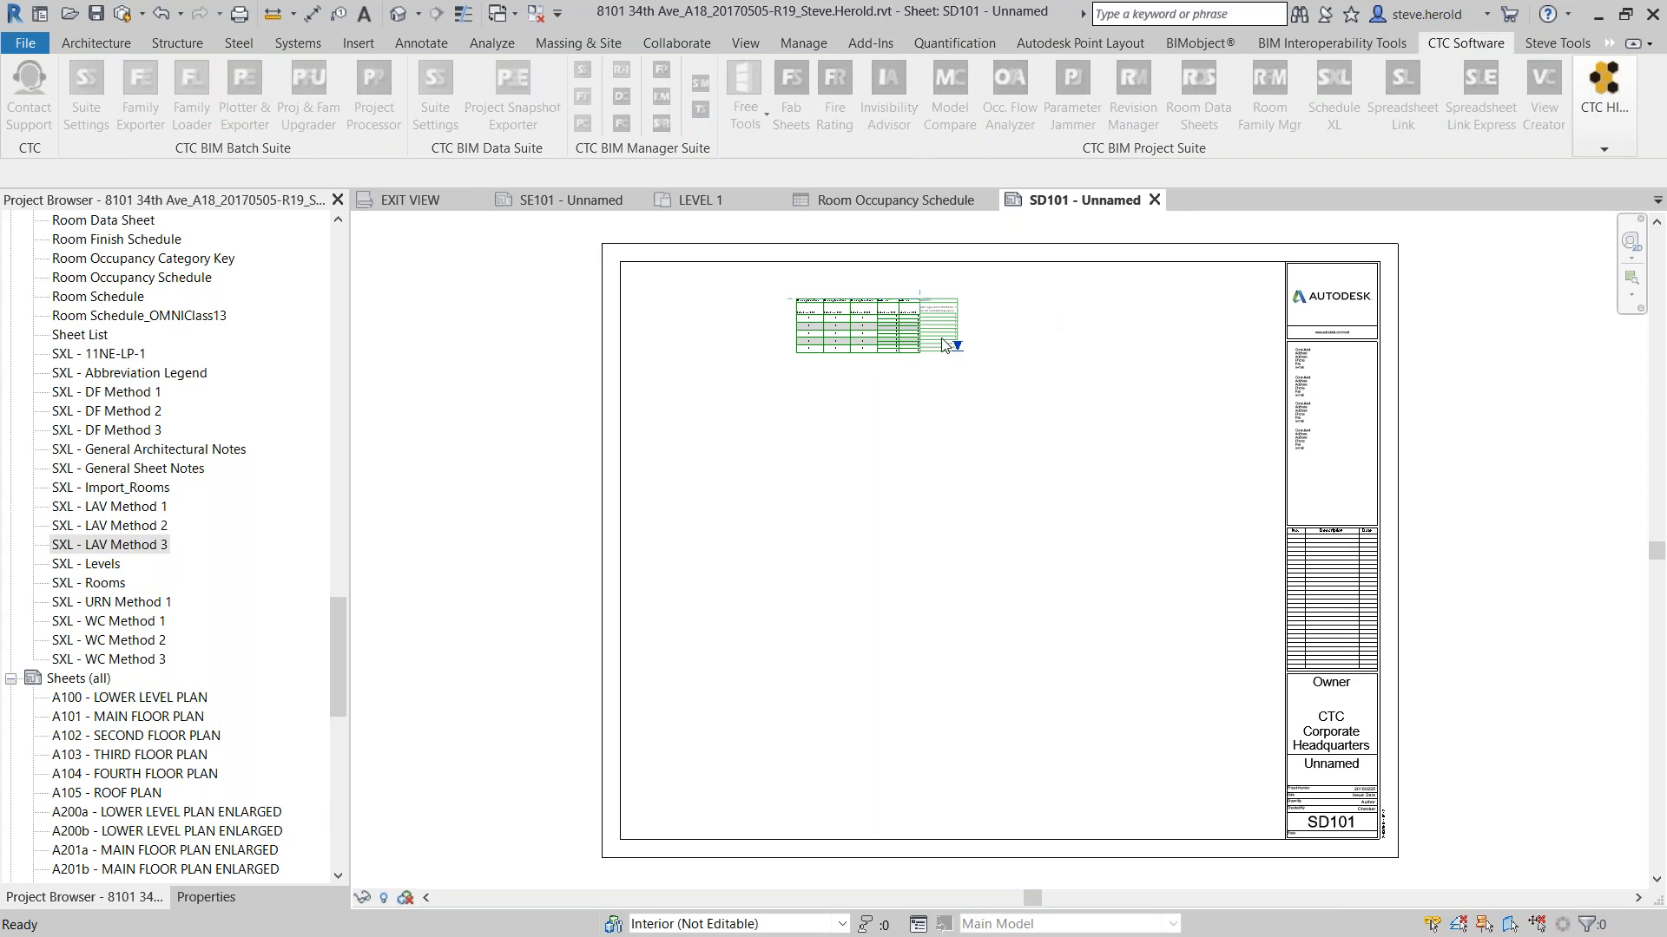
{"action": "scroll", "coordinate": [941, 361], "scroll_direction": "up", "scroll_amount": 3}
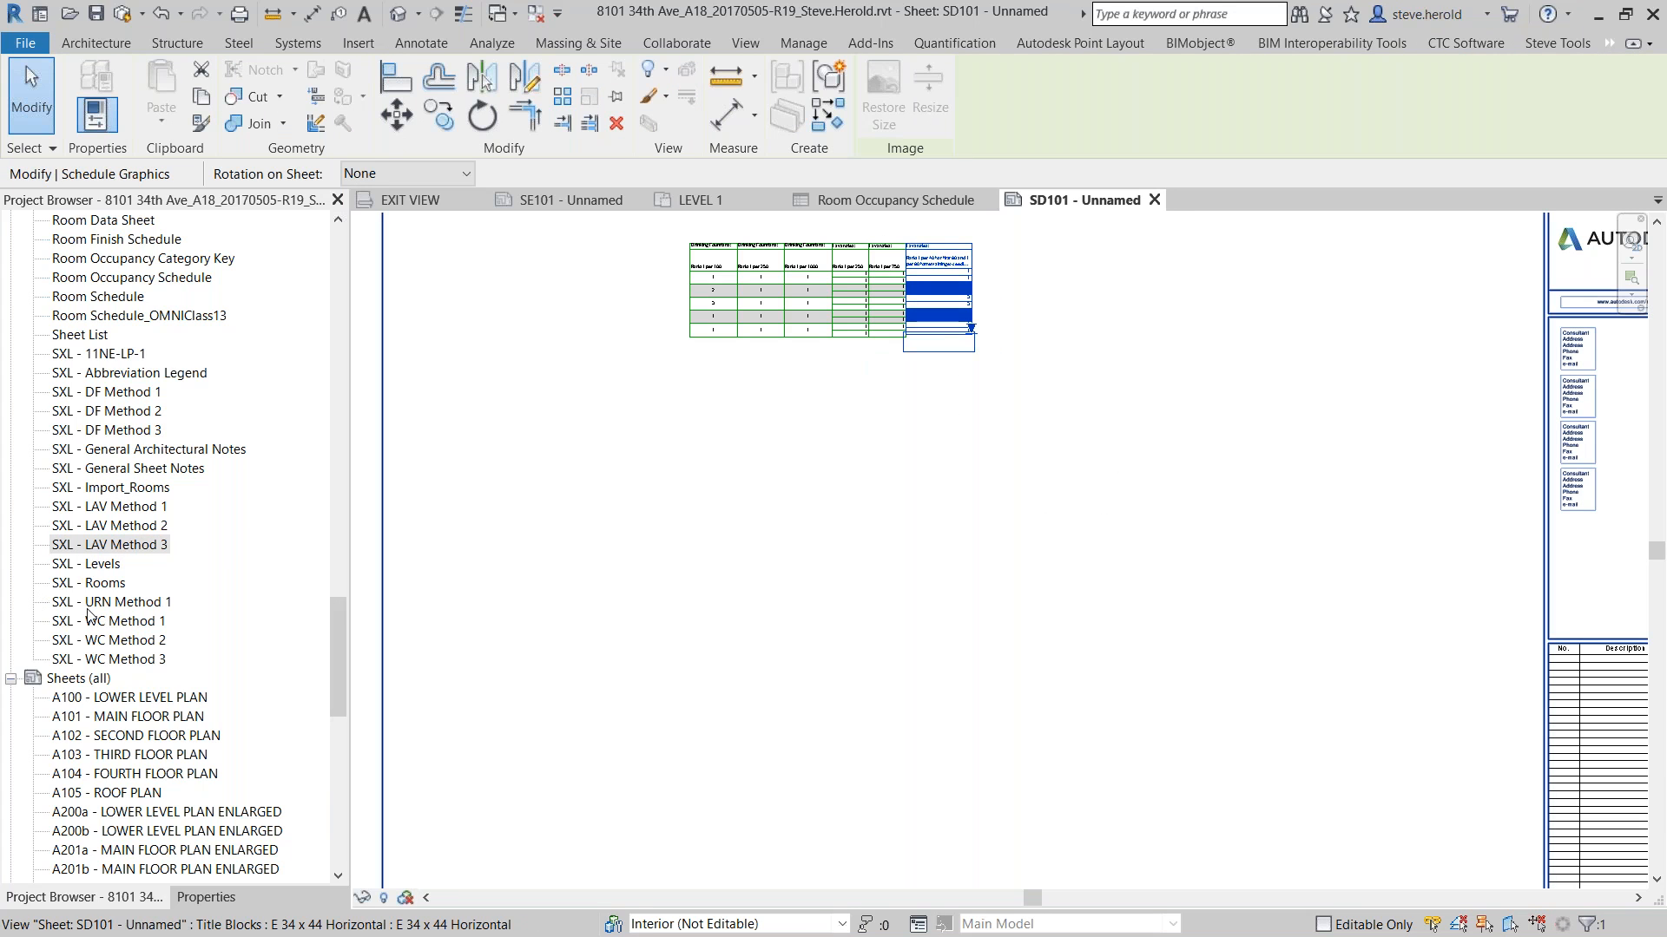
{"action": "left_click_drag", "start_coordinate": [104, 567], "coordinate": [1097, 347]}
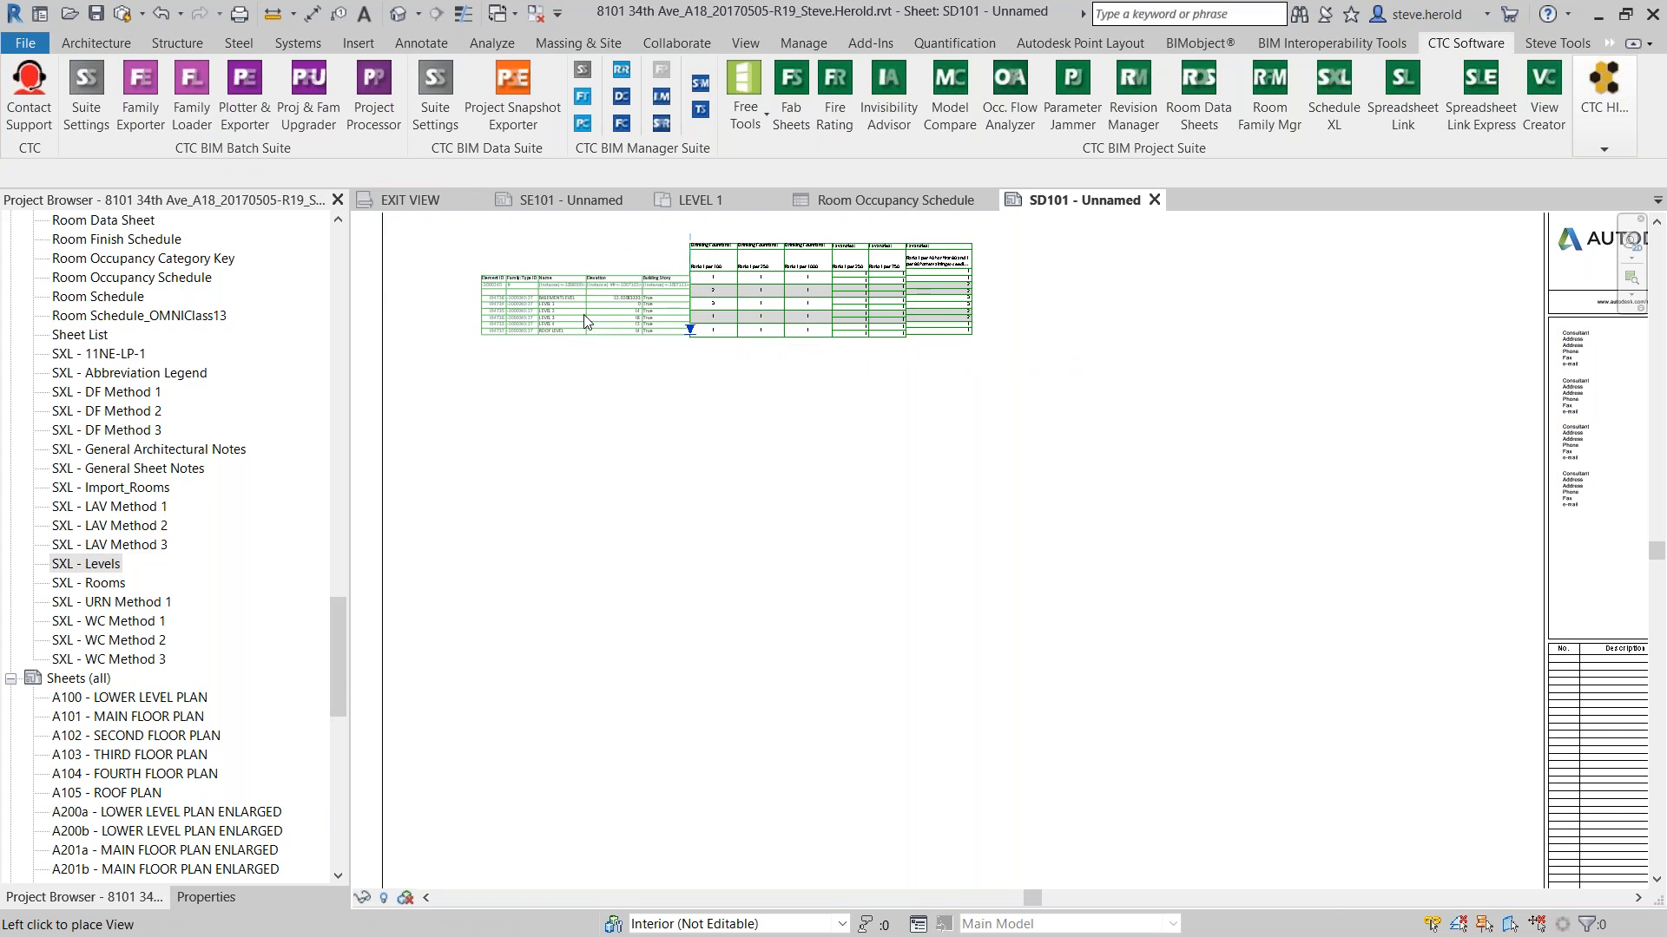
{"action": "left_click", "coordinate": [576, 285]}
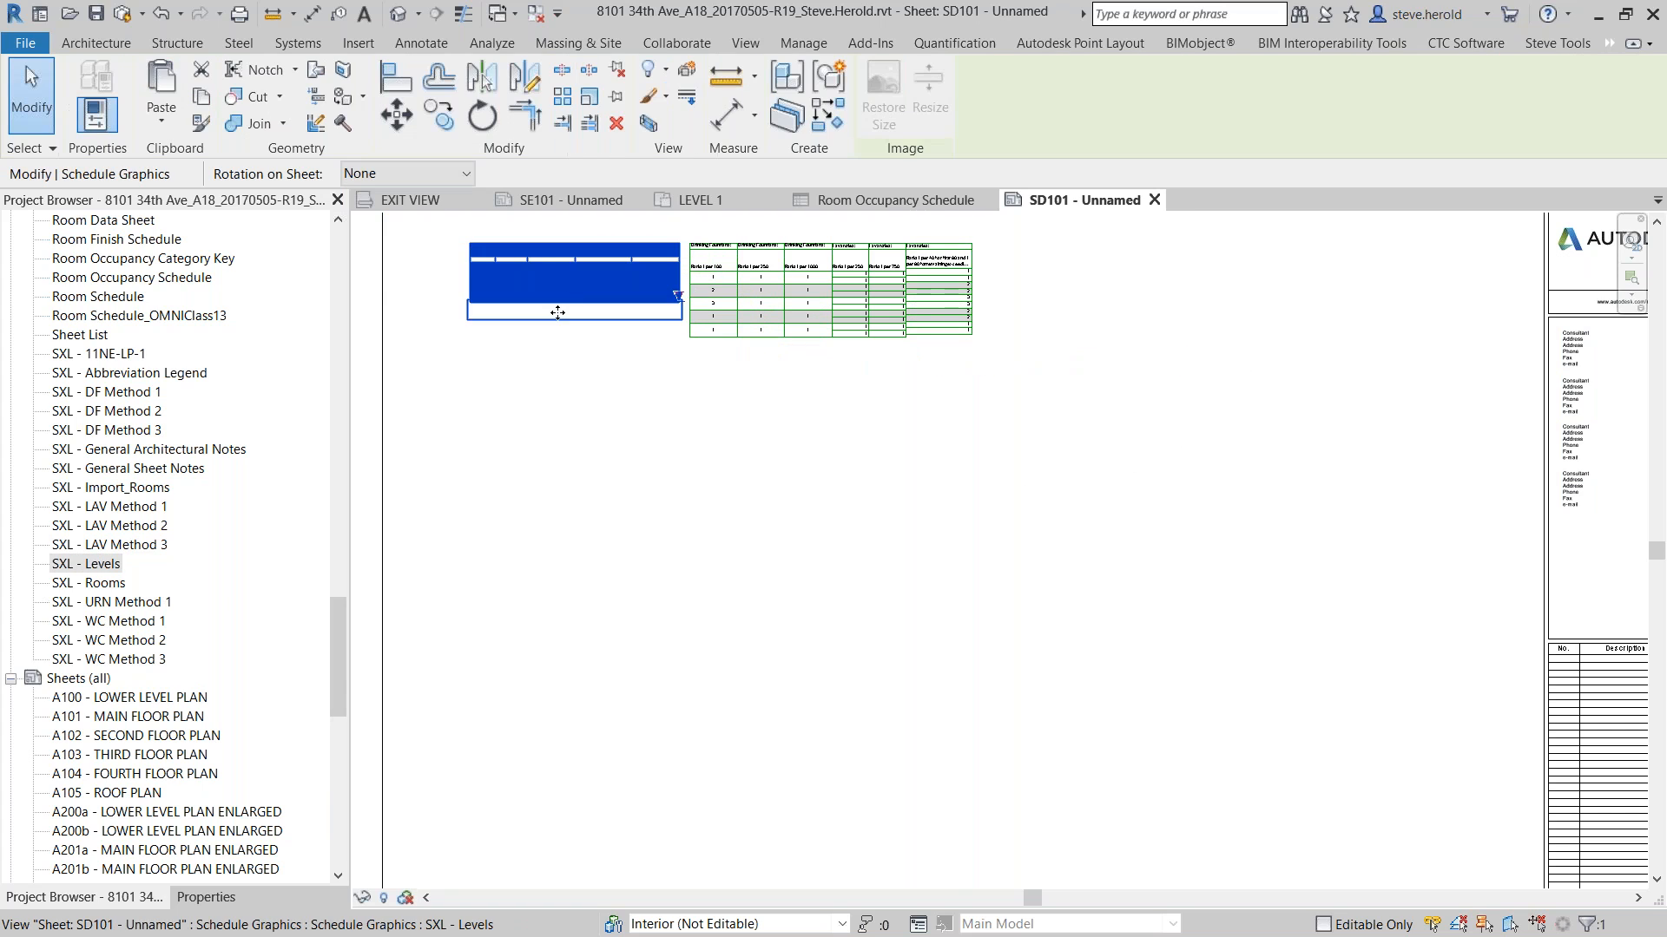
{"action": "left_click", "coordinate": [601, 458]}
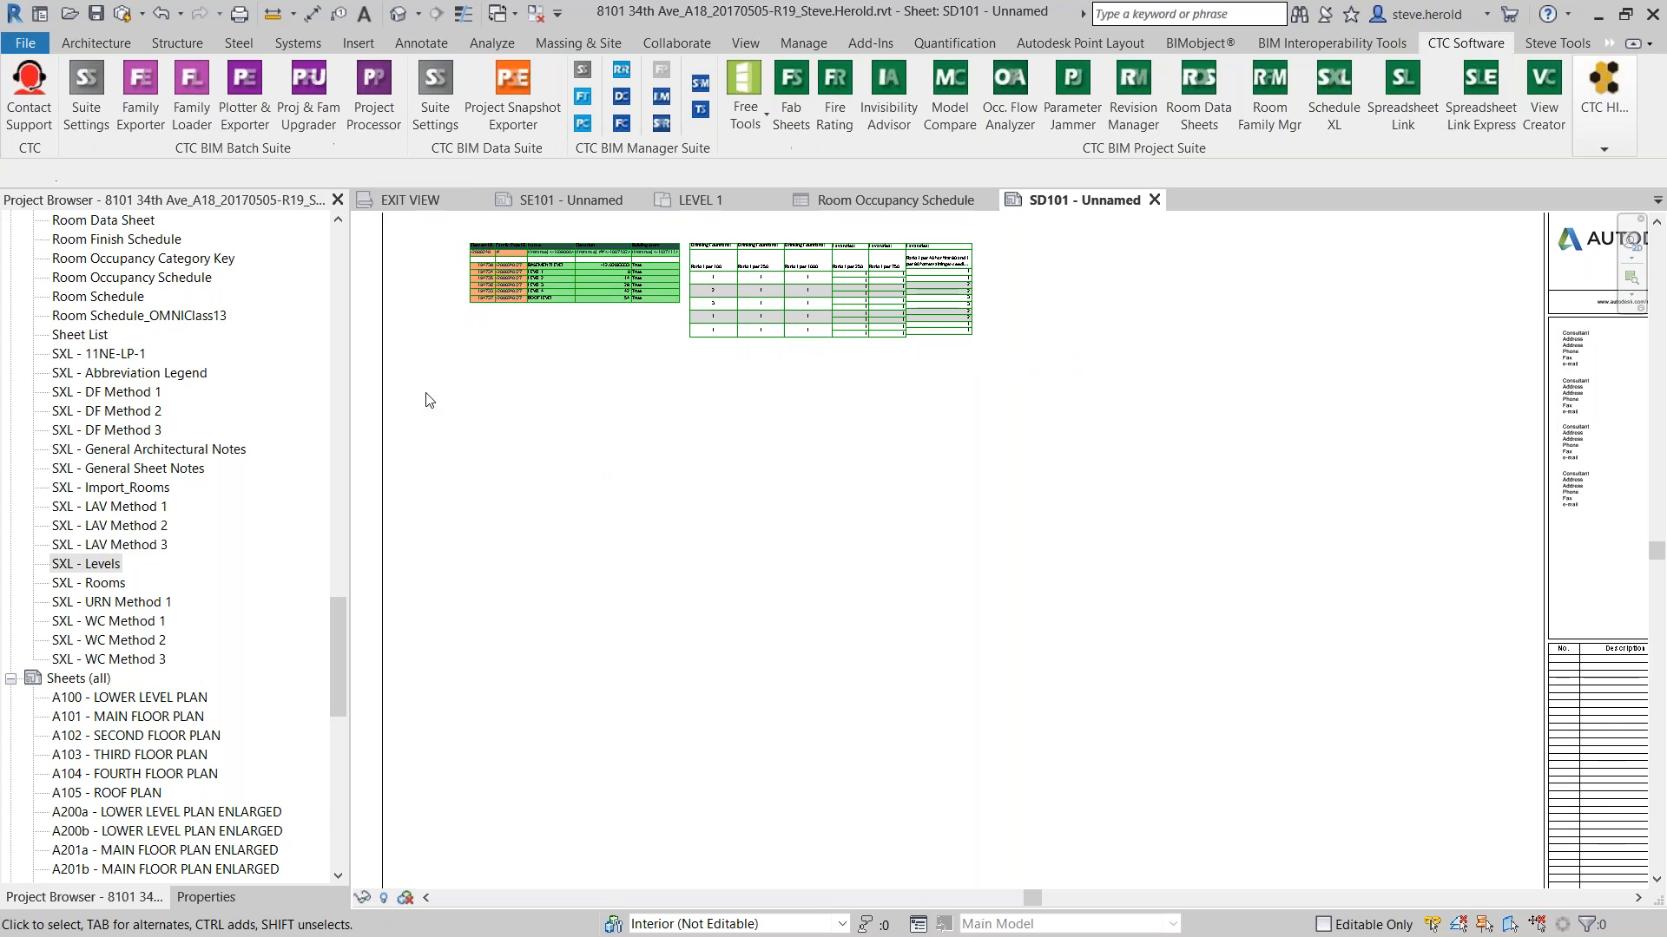
{"action": "left_click", "coordinate": [560, 280]}
{"action": "key", "text": "Delete"}
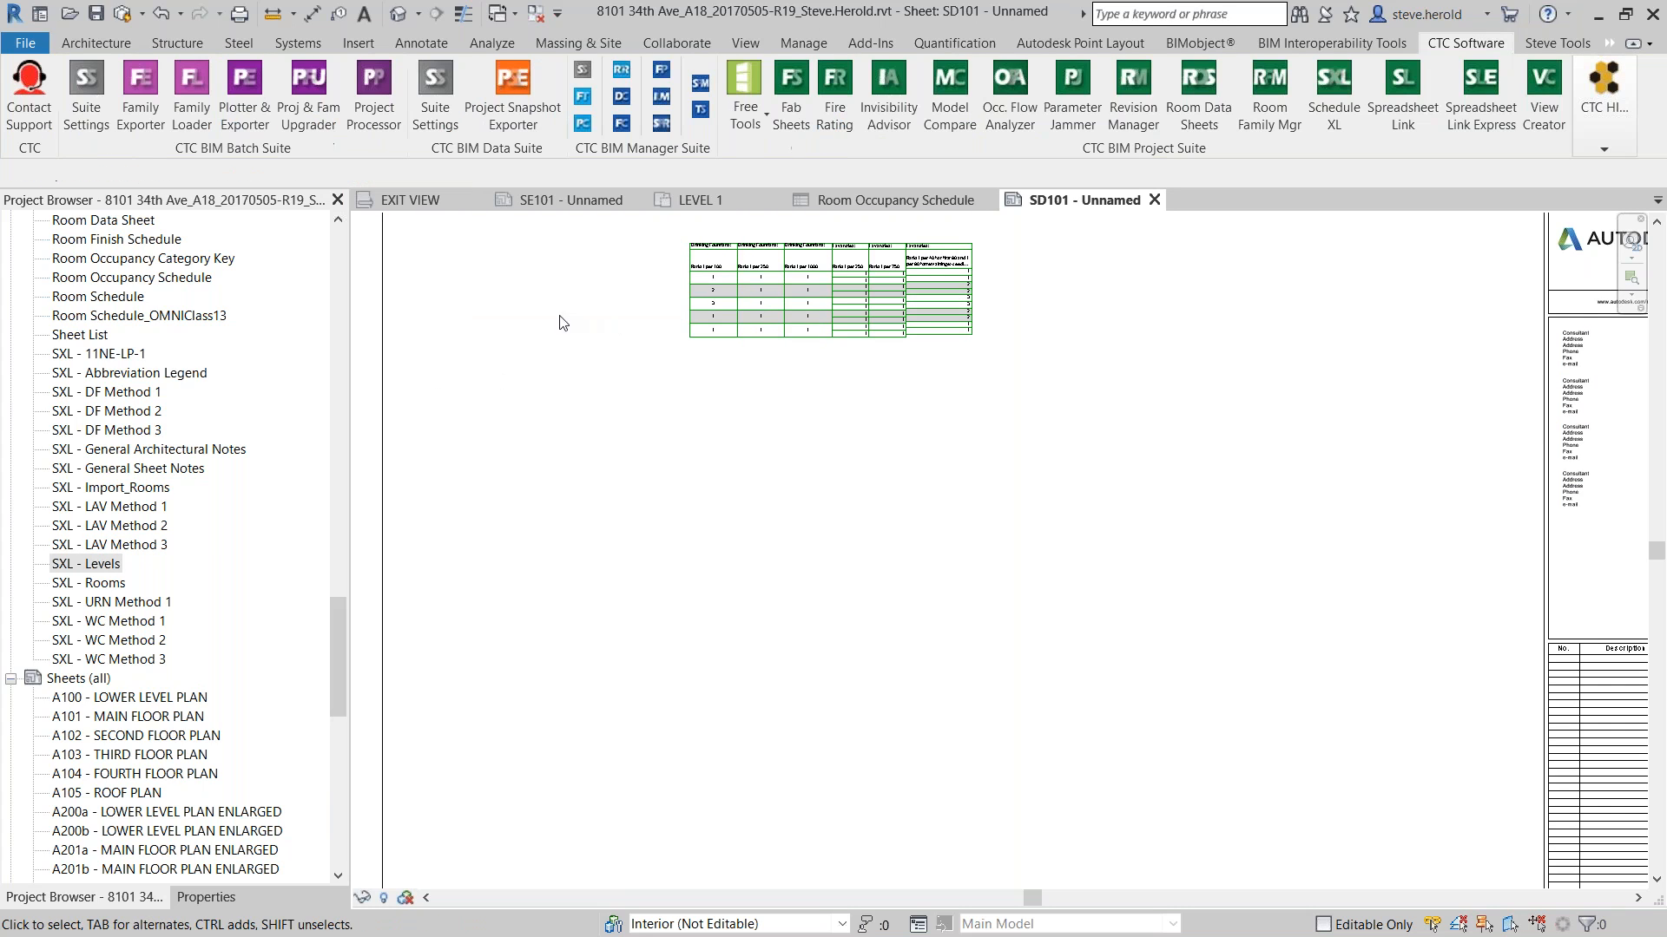
Place the SXL - URN Method 1 schedule against the left edge of the DF Method 1 schedule
{"action": "left_click", "coordinate": [83, 587]}
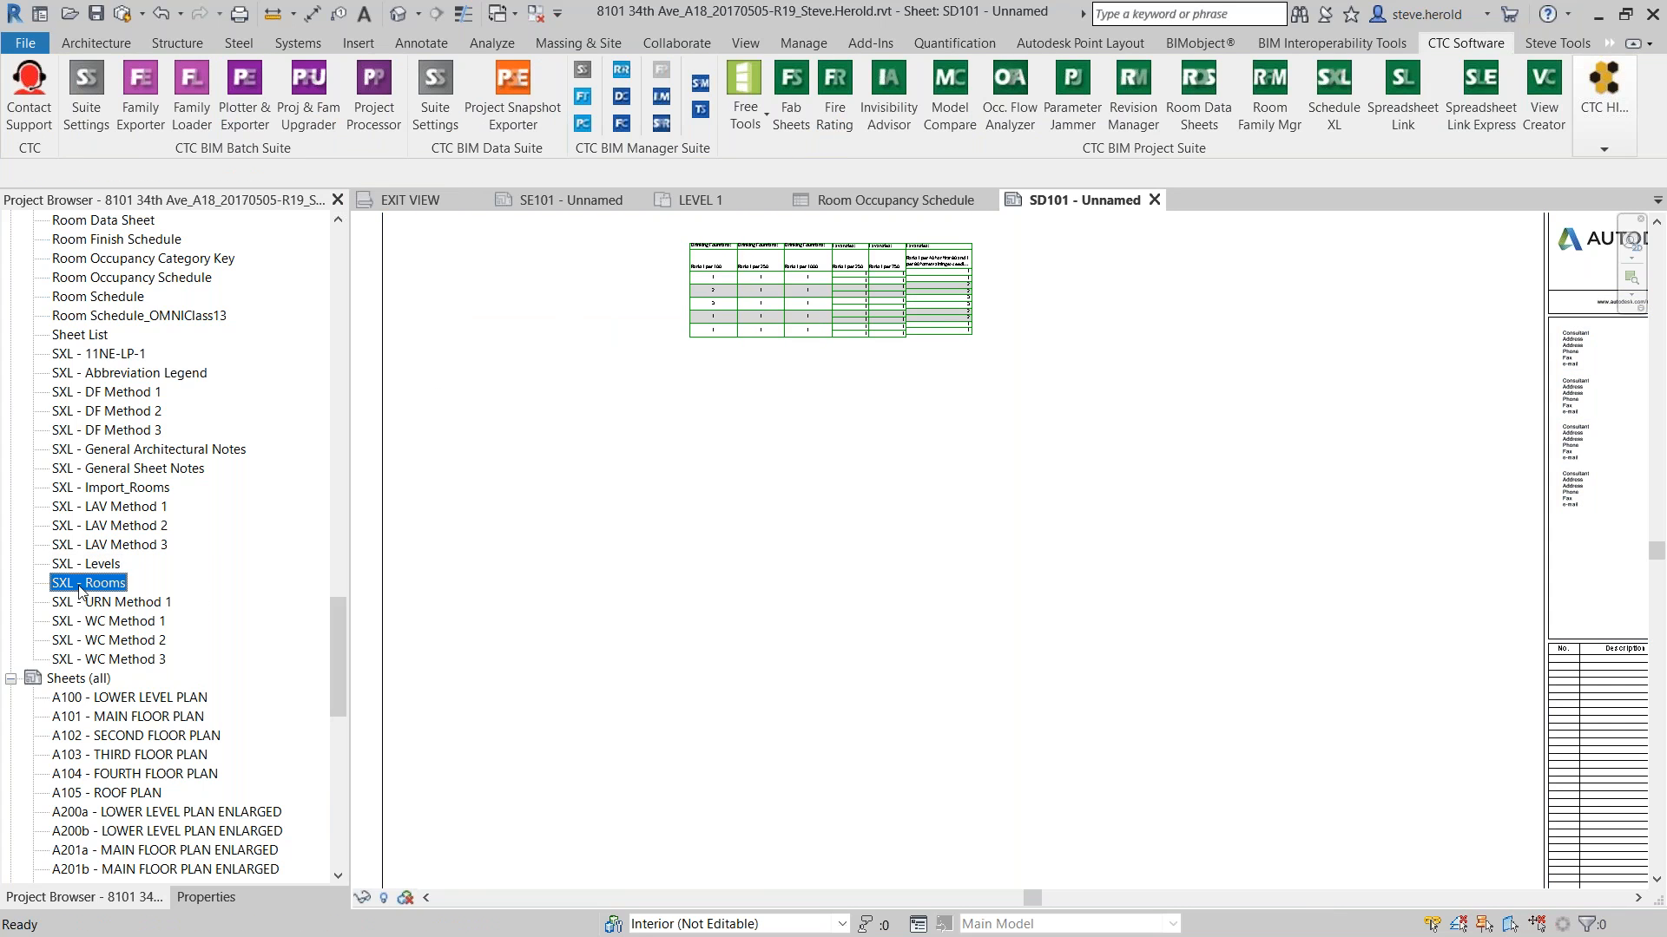
{"action": "left_click_drag", "start_coordinate": [87, 608], "coordinate": [673, 315]}
{"action": "left_click", "coordinate": [676, 304]}
Place SXL - WC Method 1 and WC Method 2 to the left of the urinals schedule, and WC Method 3 to the right of LAV Method 3
{"action": "left_click_drag", "start_coordinate": [115, 625], "coordinate": [599, 305]}
{"action": "left_click", "coordinate": [608, 305]}
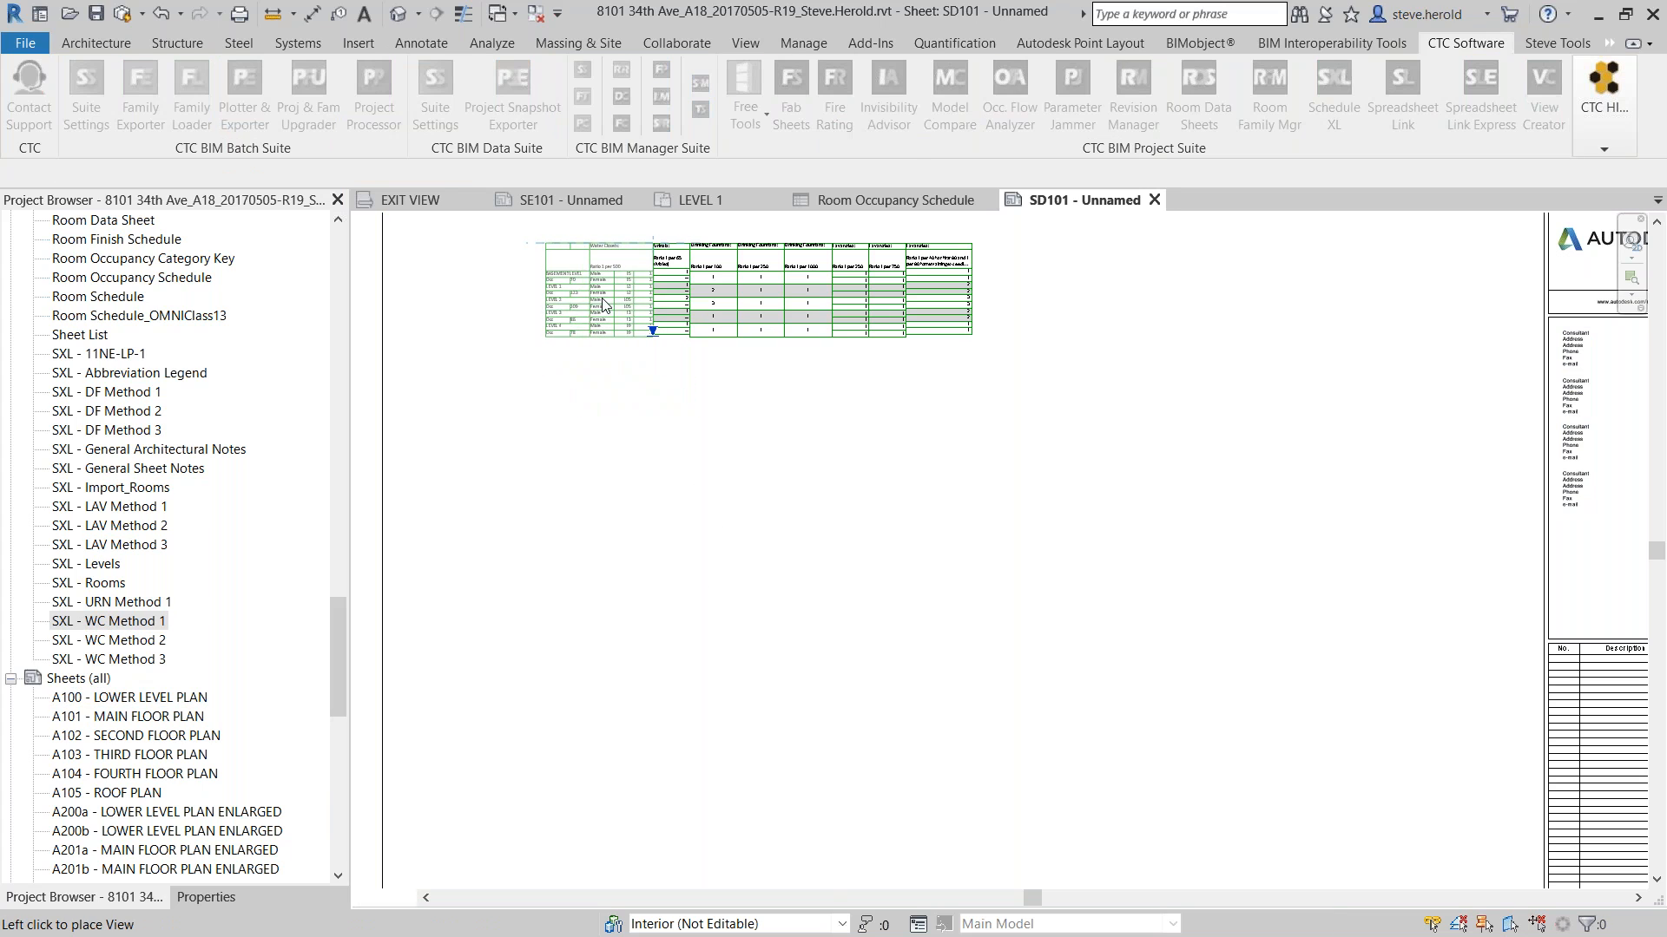
{"action": "left_click_drag", "start_coordinate": [127, 642], "coordinate": [471, 290]}
{"action": "left_click", "coordinate": [492, 291]}
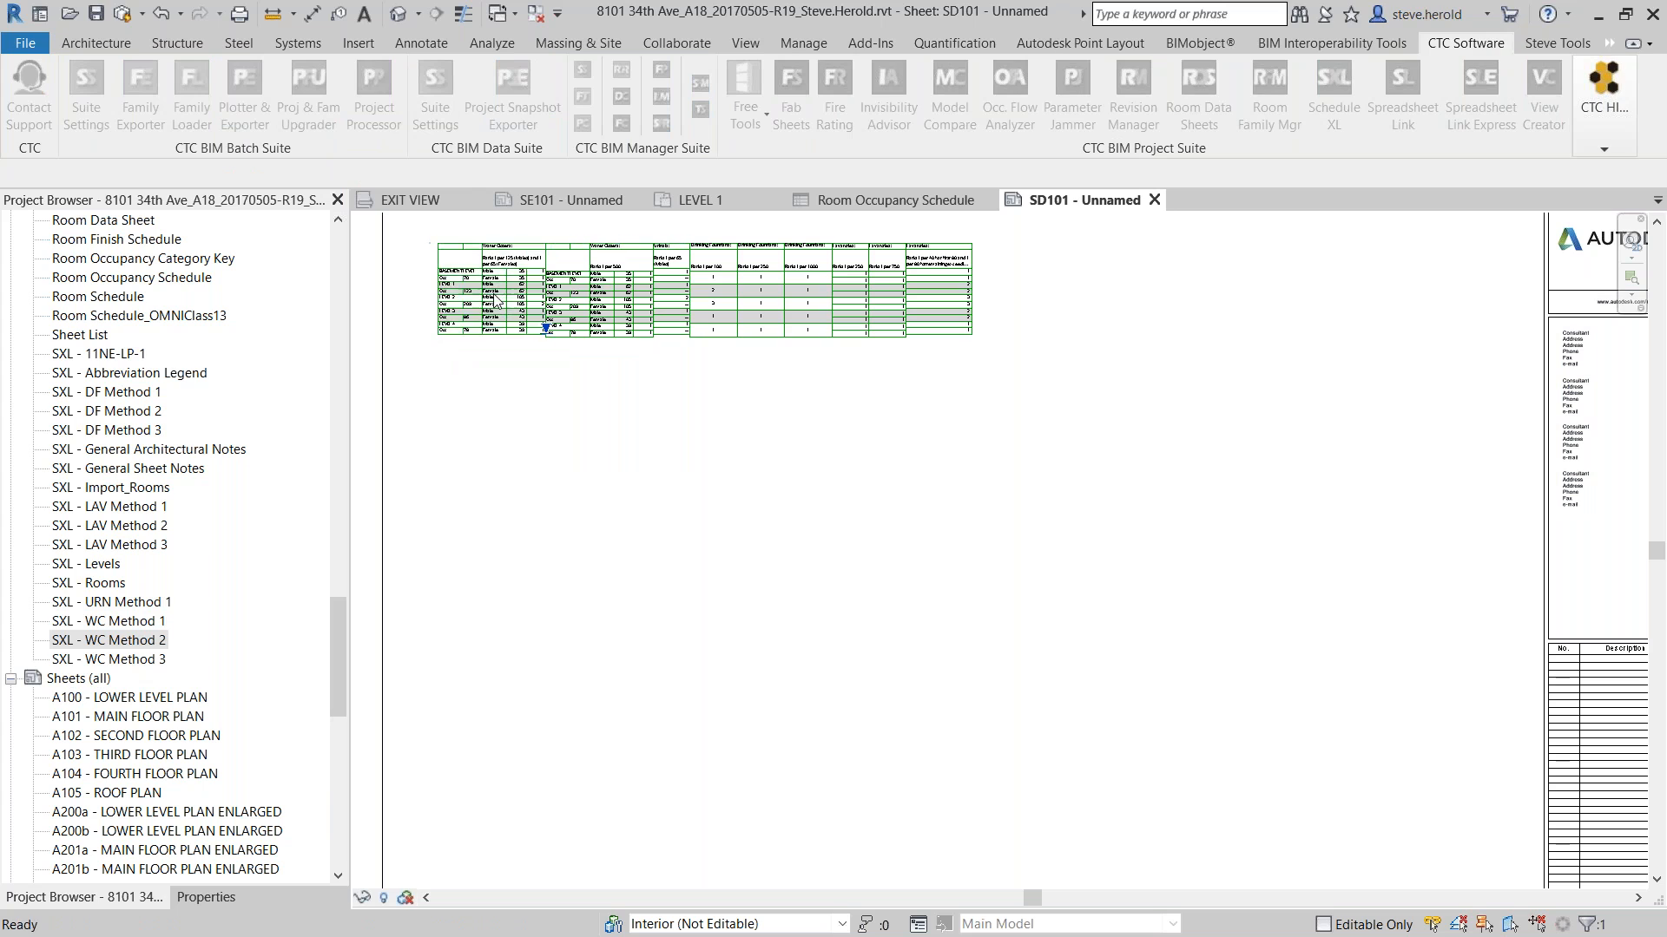
{"action": "left_click_drag", "start_coordinate": [102, 661], "coordinate": [1033, 302]}
{"action": "left_click", "coordinate": [1021, 295]}
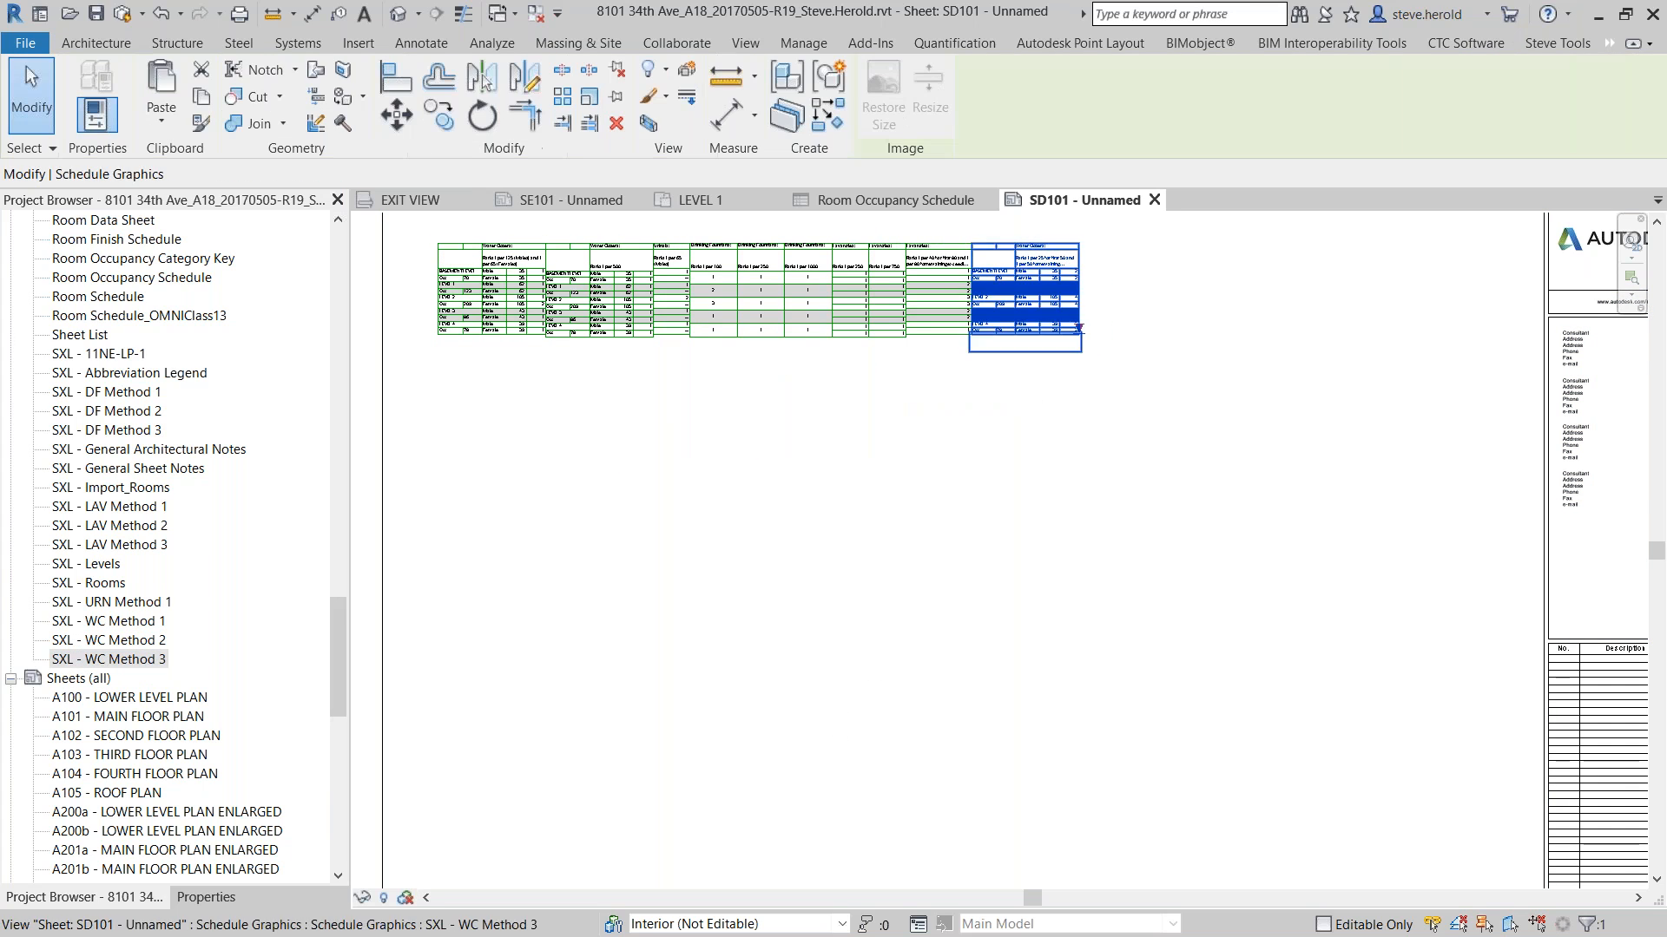
{"action": "left_click", "coordinate": [994, 465]}
Examine the water closet, urinal, drinking fountain and lavatory ratios and fixture counts per level in the schedules on sheet SD101
{"action": "scroll", "coordinate": [674, 311], "scroll_direction": "up", "scroll_amount": 4}
{"action": "middle_click_drag", "start_coordinate": [638, 351], "coordinate": [883, 648]}
{"action": "middle_click_drag", "start_coordinate": [772, 384], "coordinate": [1353, 474]}
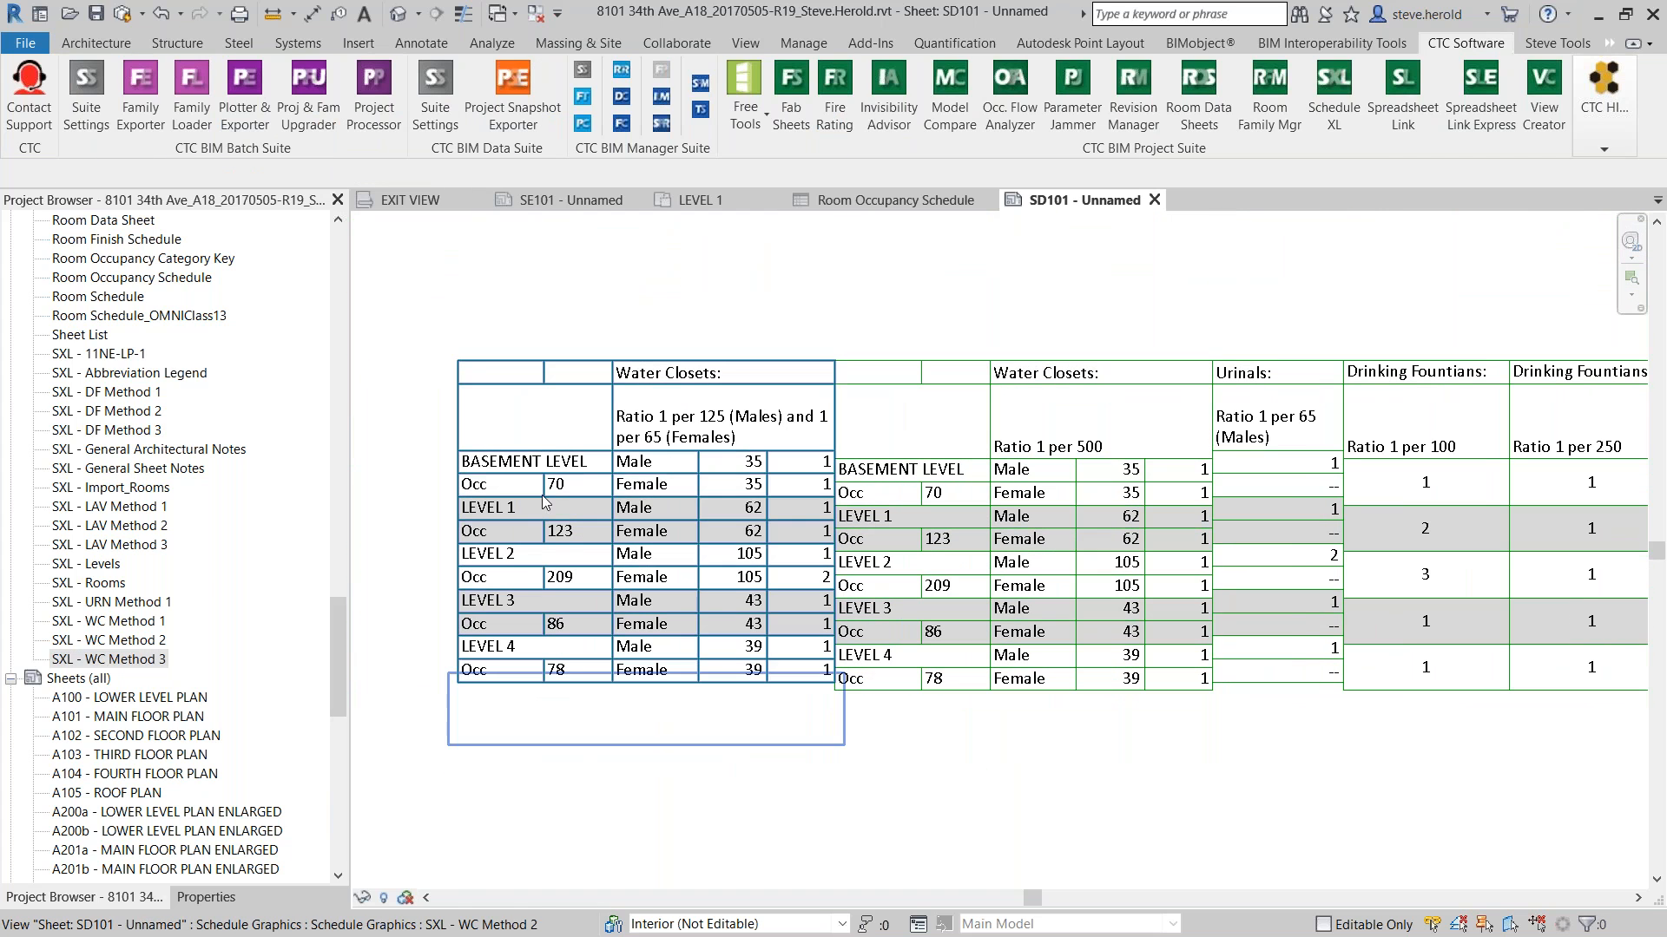
{"action": "middle_click_drag", "start_coordinate": [1106, 581], "coordinate": [1059, 486]}
{"action": "scroll", "coordinate": [796, 523], "scroll_direction": "down", "scroll_amount": 1}
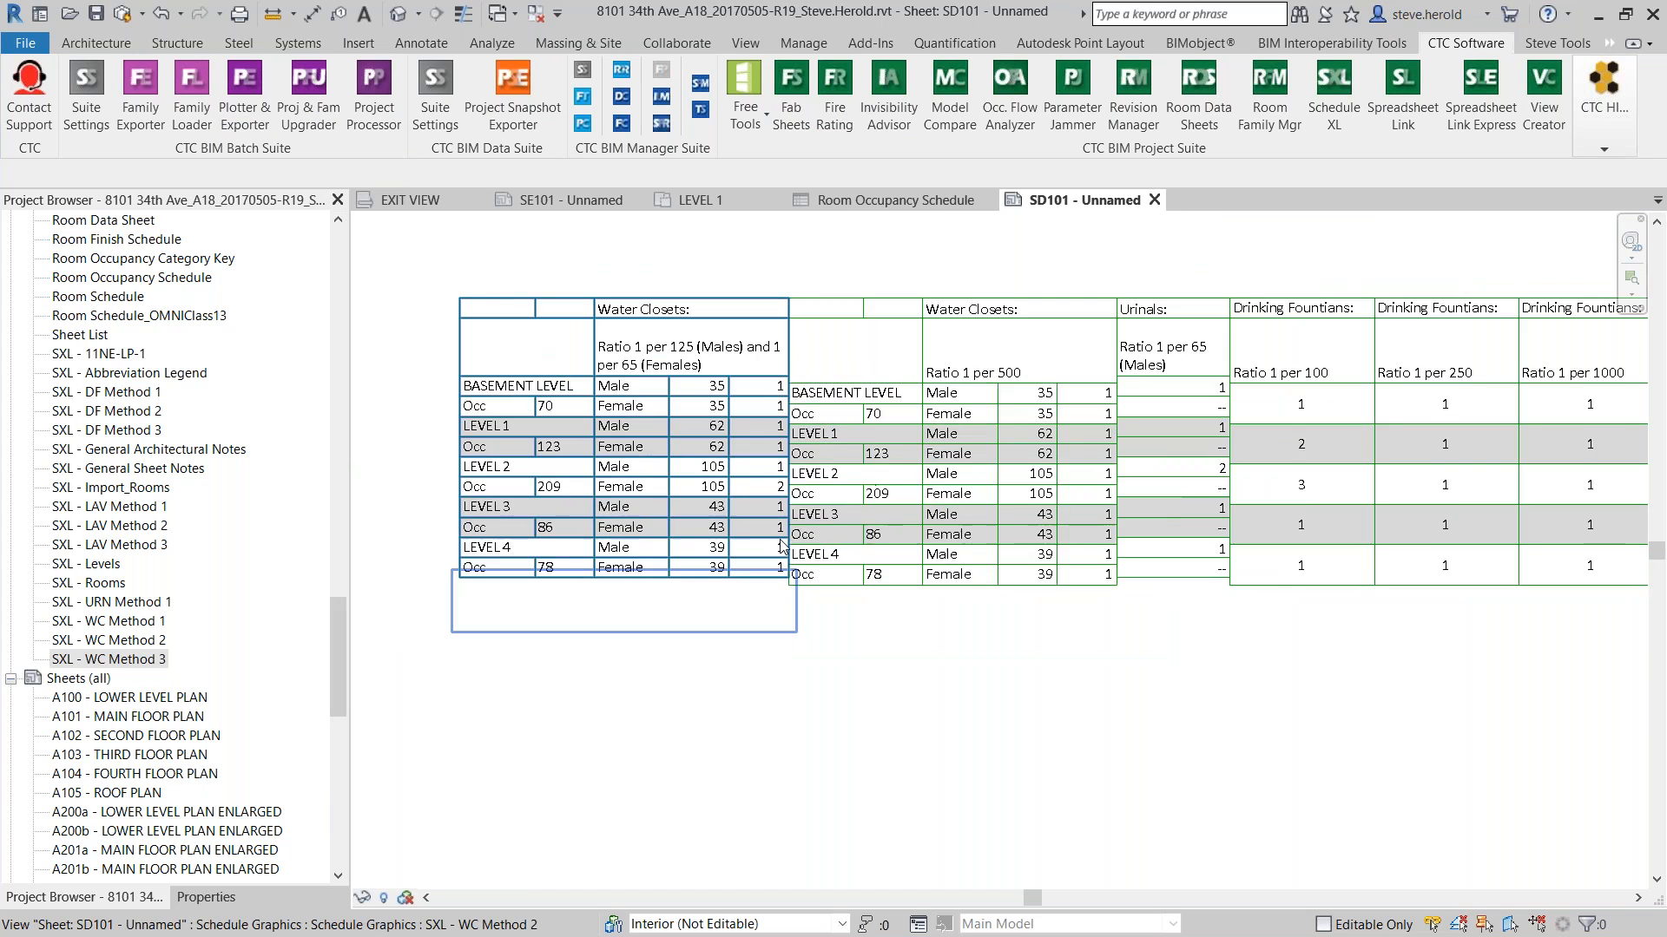
{"action": "scroll", "coordinate": [779, 539], "scroll_direction": "down", "scroll_amount": 2}
{"action": "middle_click_drag", "start_coordinate": [1443, 513], "coordinate": [1037, 496]}
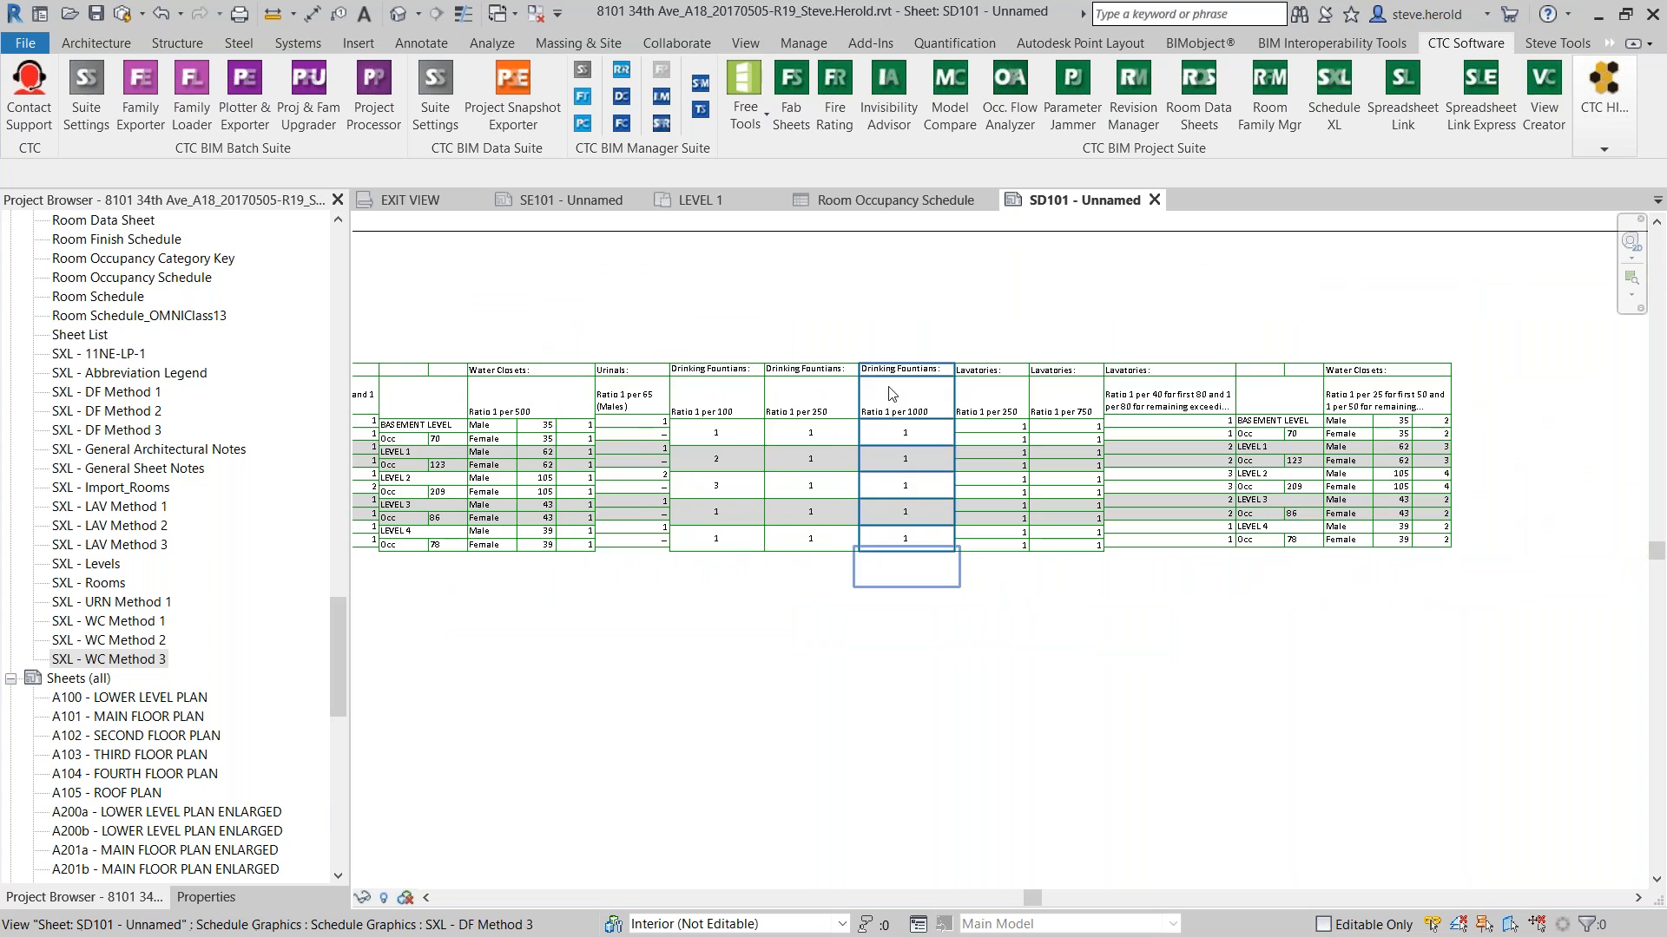
{"action": "scroll", "coordinate": [625, 473], "scroll_direction": "down", "scroll_amount": 1}
{"action": "scroll", "coordinate": [922, 558], "scroll_direction": "down", "scroll_amount": 3}
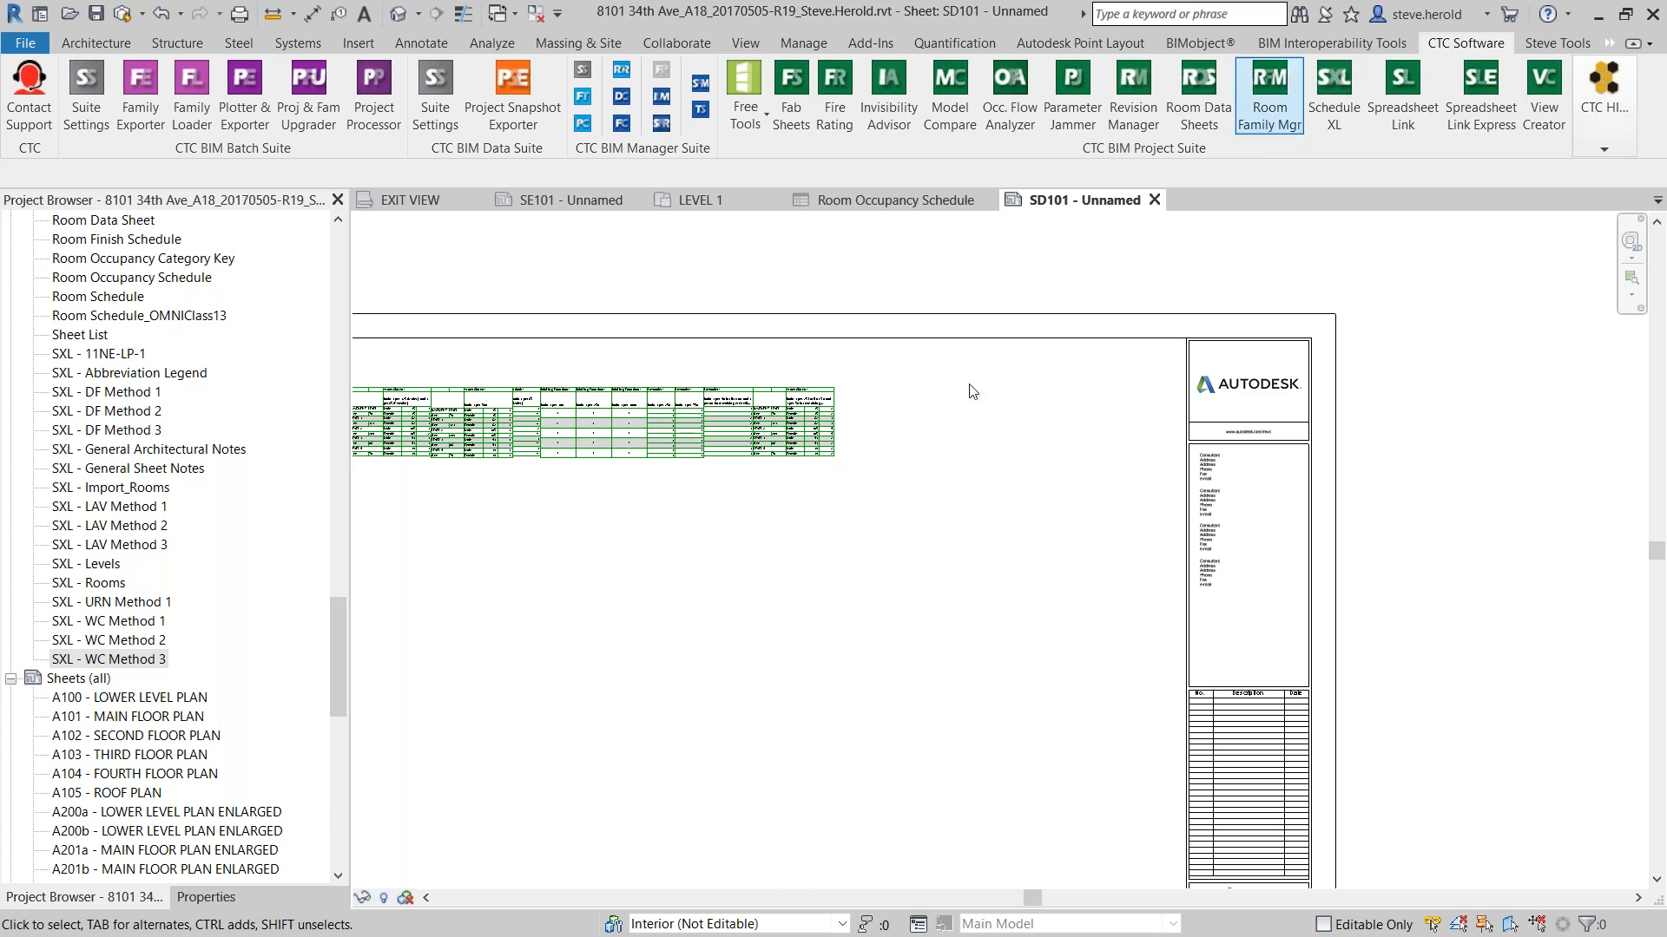
{"action": "scroll", "coordinate": [707, 488], "scroll_direction": "up", "scroll_amount": 2}
{"action": "middle_click_drag", "start_coordinate": [720, 501], "coordinate": [1100, 541]}
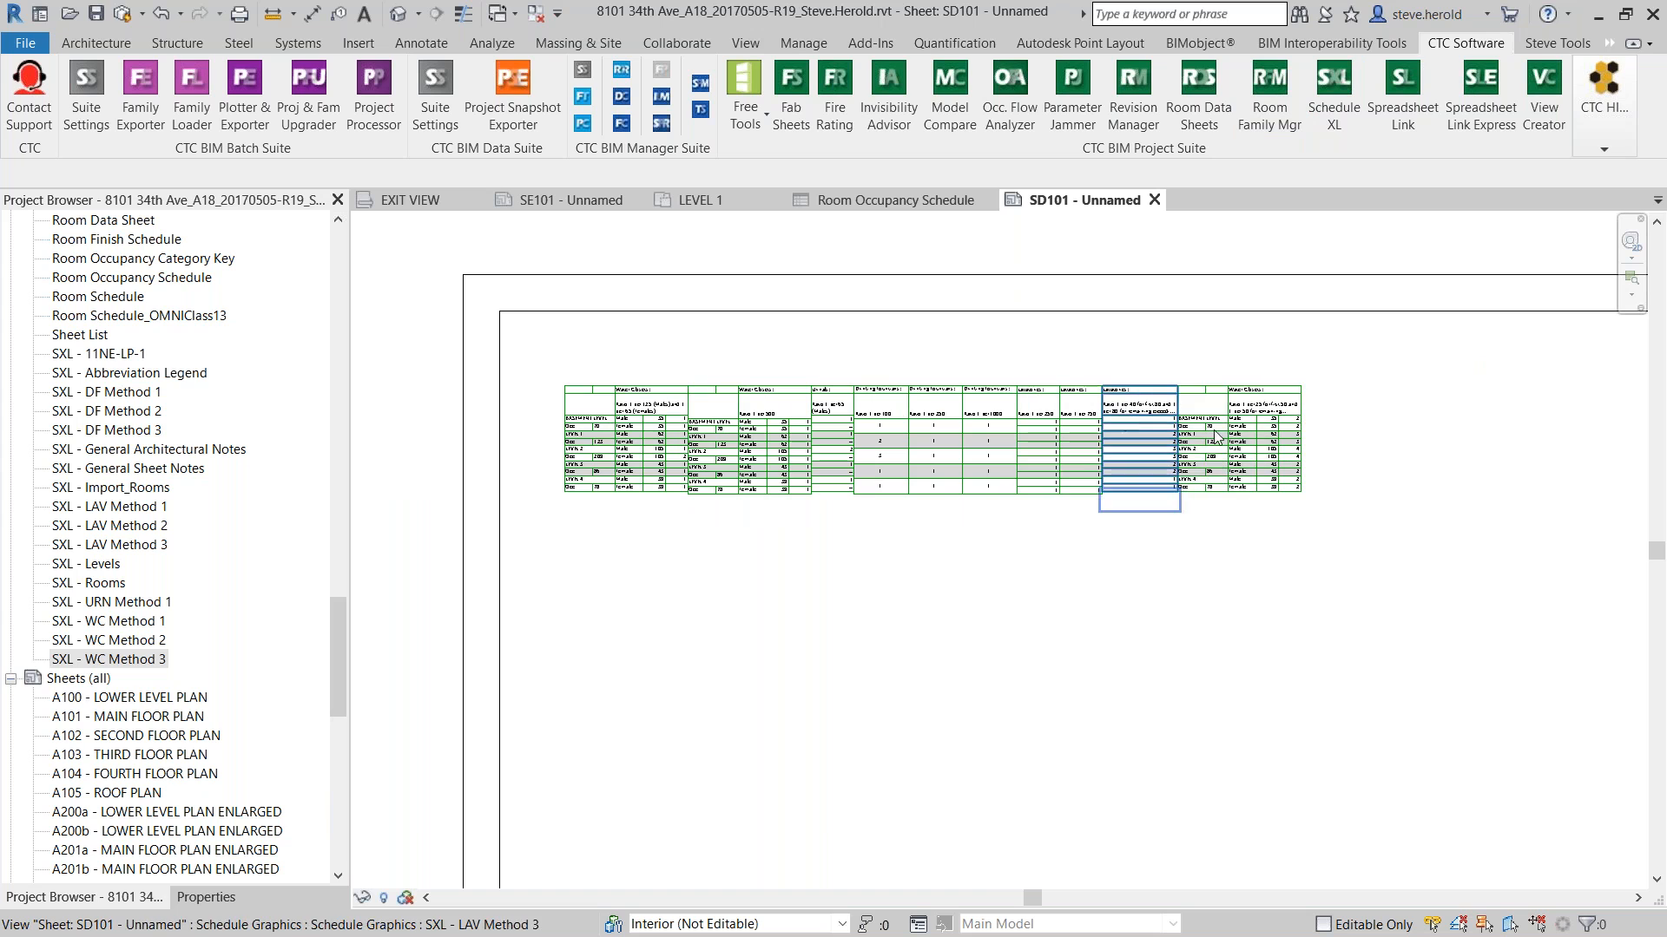
{"action": "scroll", "coordinate": [1104, 492], "scroll_direction": "up", "scroll_amount": 2}
{"action": "scroll", "coordinate": [718, 406], "scroll_direction": "up", "scroll_amount": 1}
{"action": "middle_click_drag", "start_coordinate": [720, 406], "coordinate": [1084, 376]}
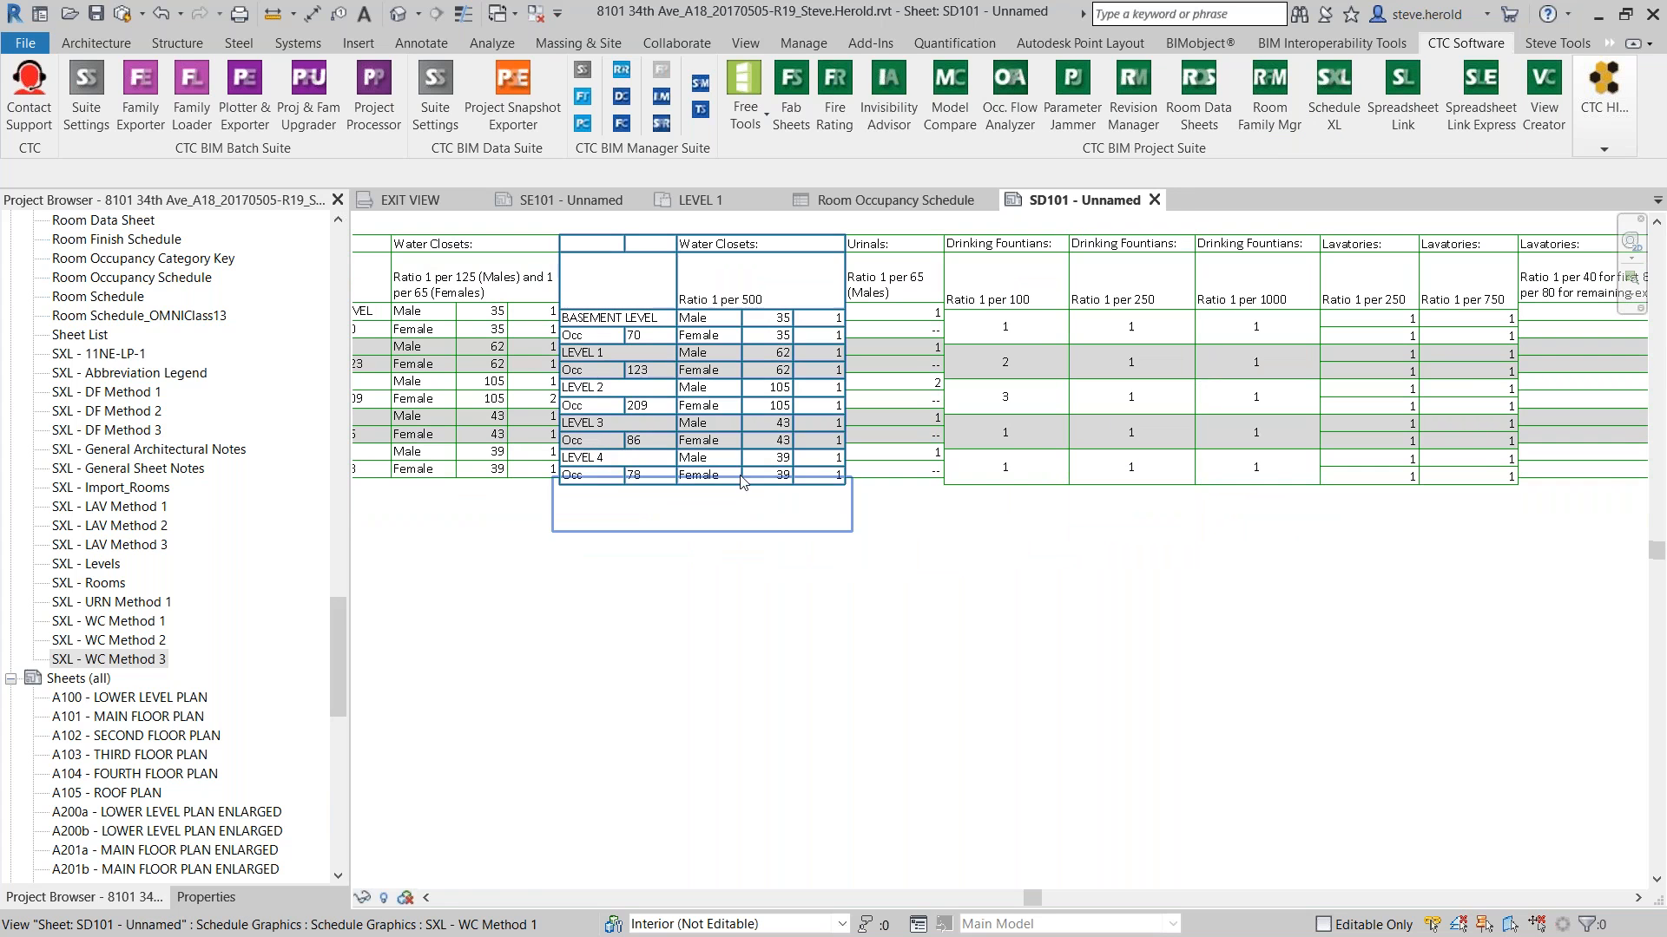
{"action": "middle_click_drag", "start_coordinate": [789, 397], "coordinate": [1128, 416]}
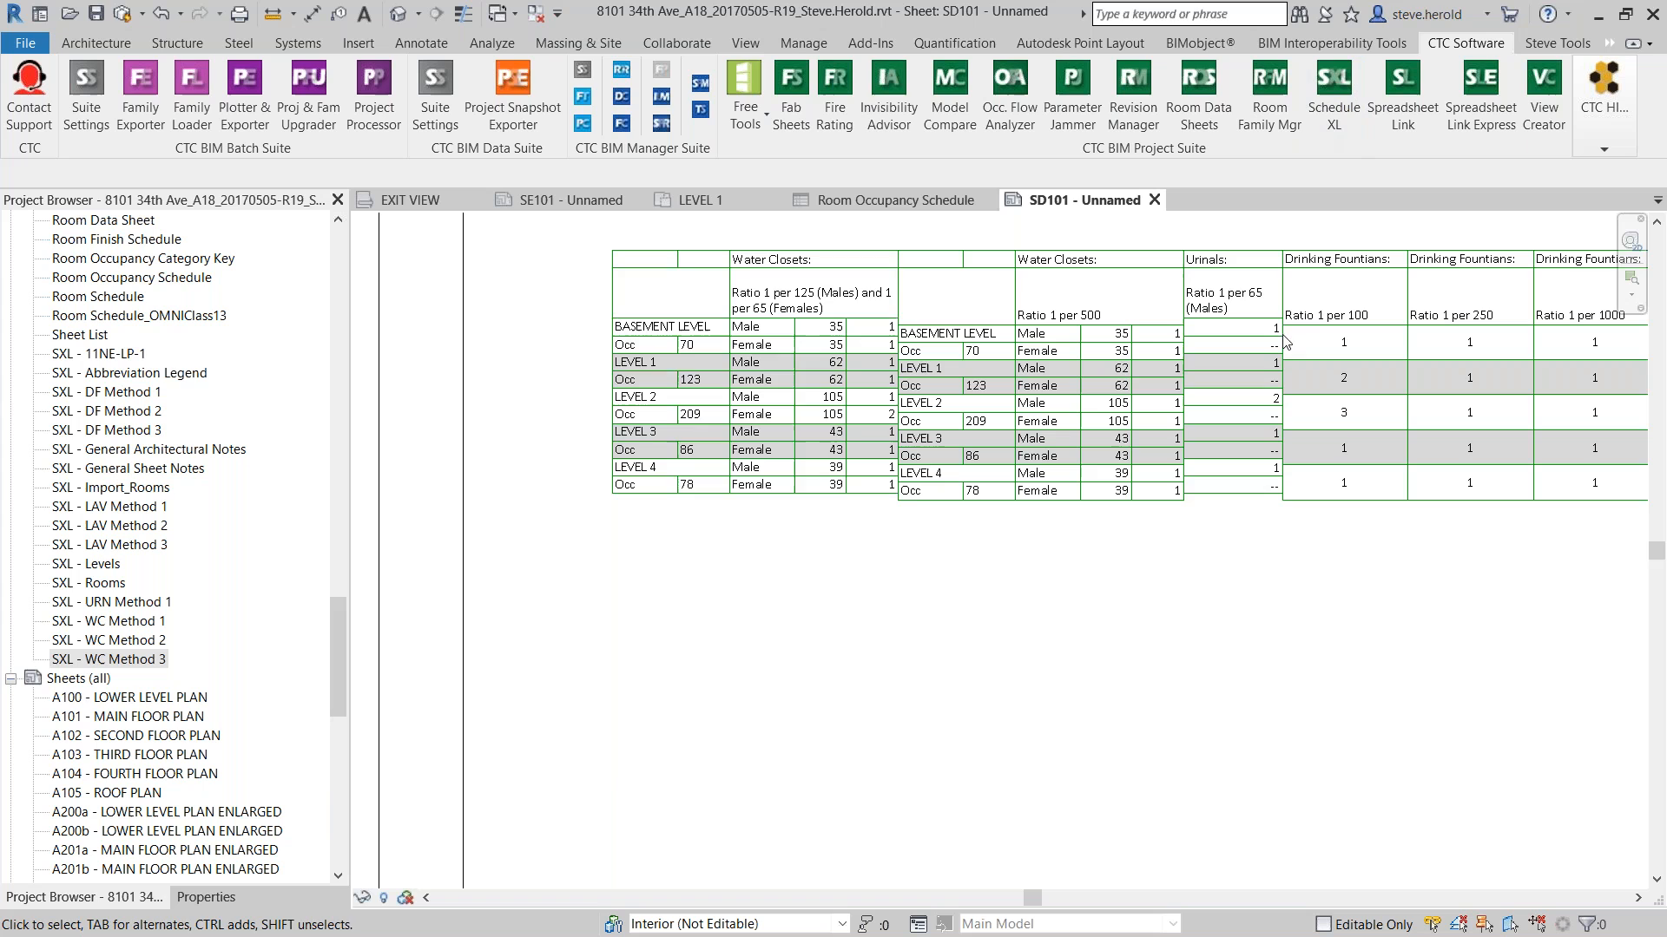
{"action": "scroll", "coordinate": [1075, 737], "scroll_direction": "down", "scroll_amount": 1}
{"action": "middle_click_drag", "start_coordinate": [1104, 757], "coordinate": [766, 579]}
{"action": "scroll", "coordinate": [885, 603], "scroll_direction": "down", "scroll_amount": 4}
{"action": "middle_click_drag", "start_coordinate": [1325, 484], "coordinate": [1079, 398]}
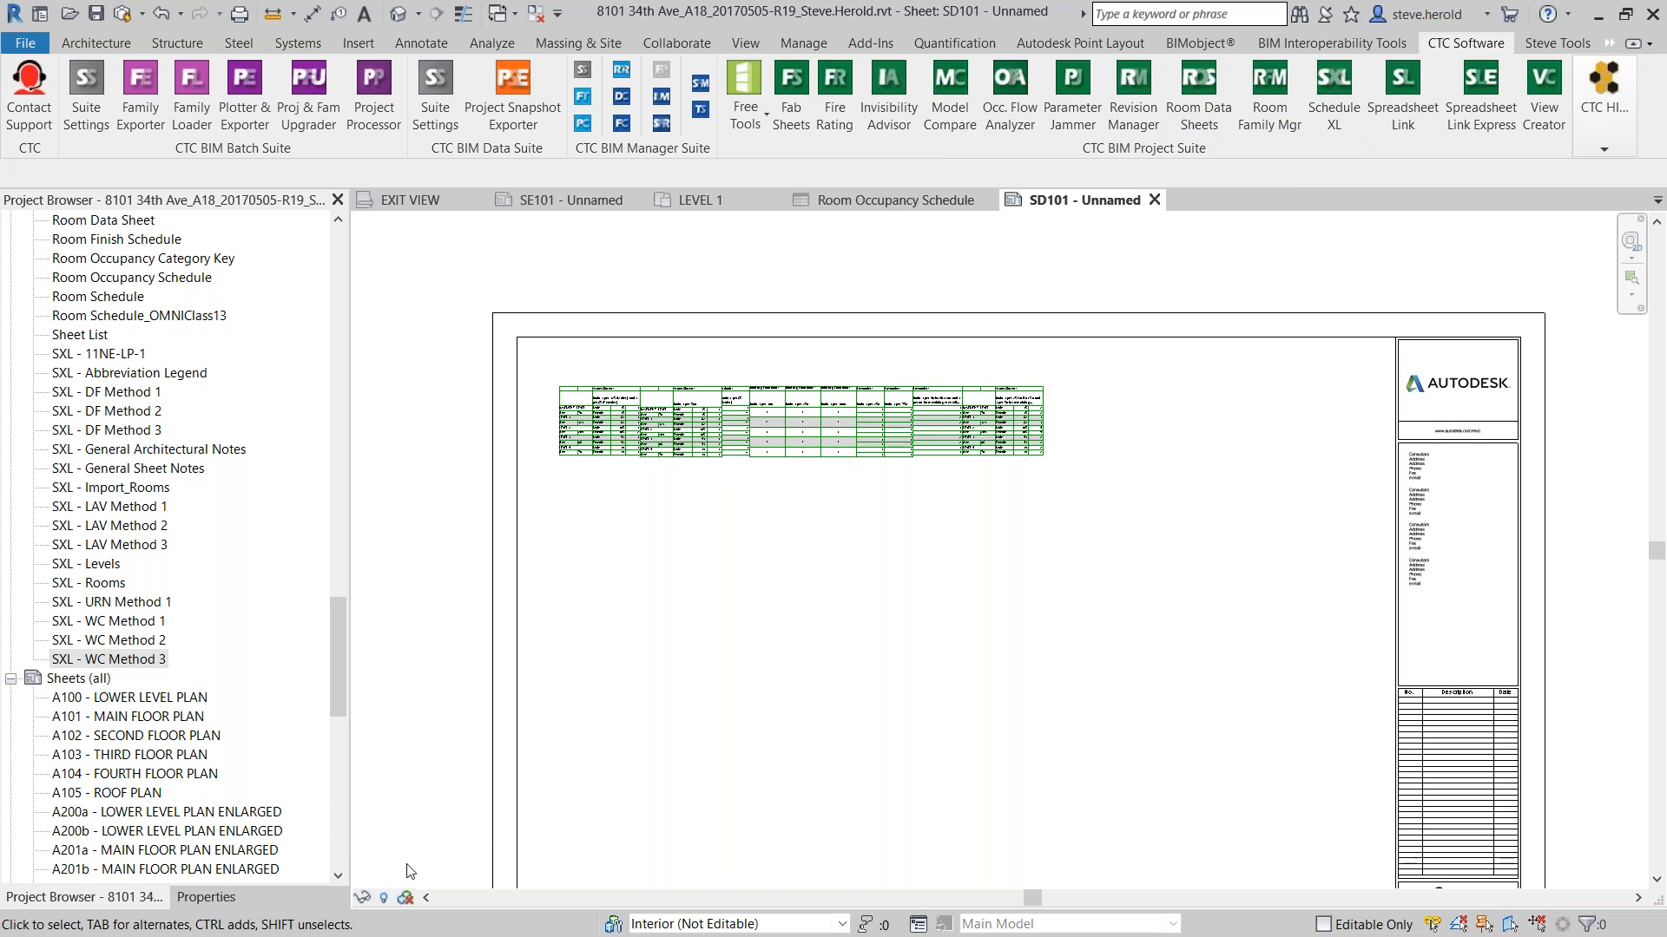
Switch to the PowerPoint slide show and advance past the Questions slide to the closing MERCI slide
{"action": "key", "text": "alt+Tab"}
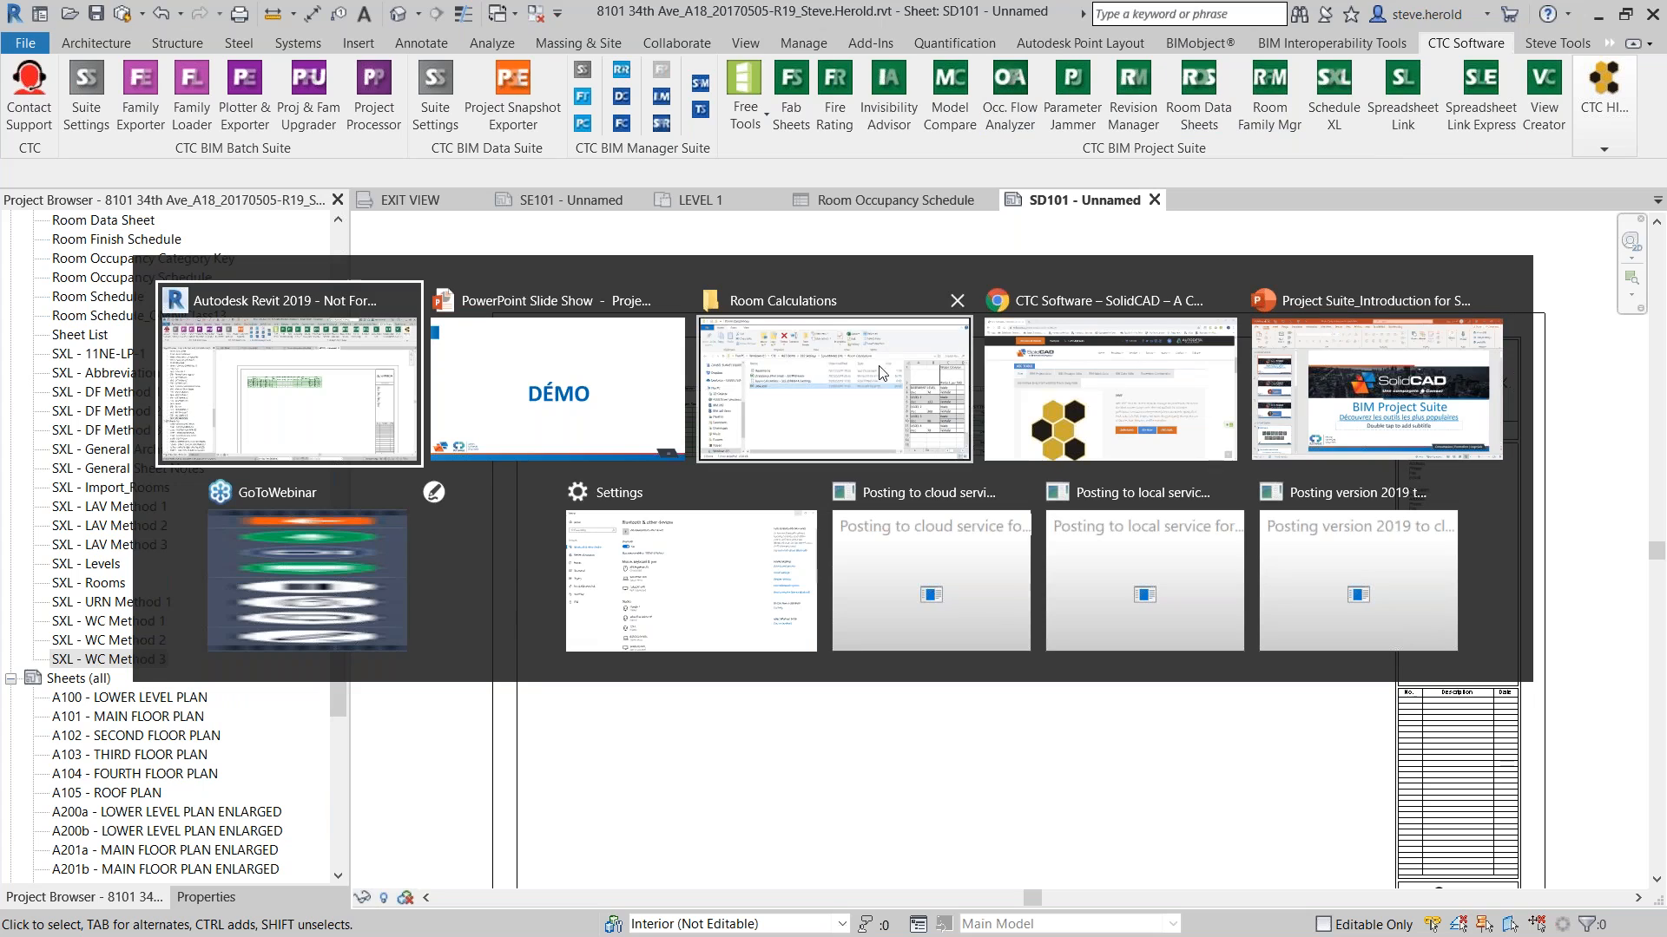
{"action": "left_click", "coordinate": [573, 391]}
{"action": "left_click", "coordinate": [783, 424]}
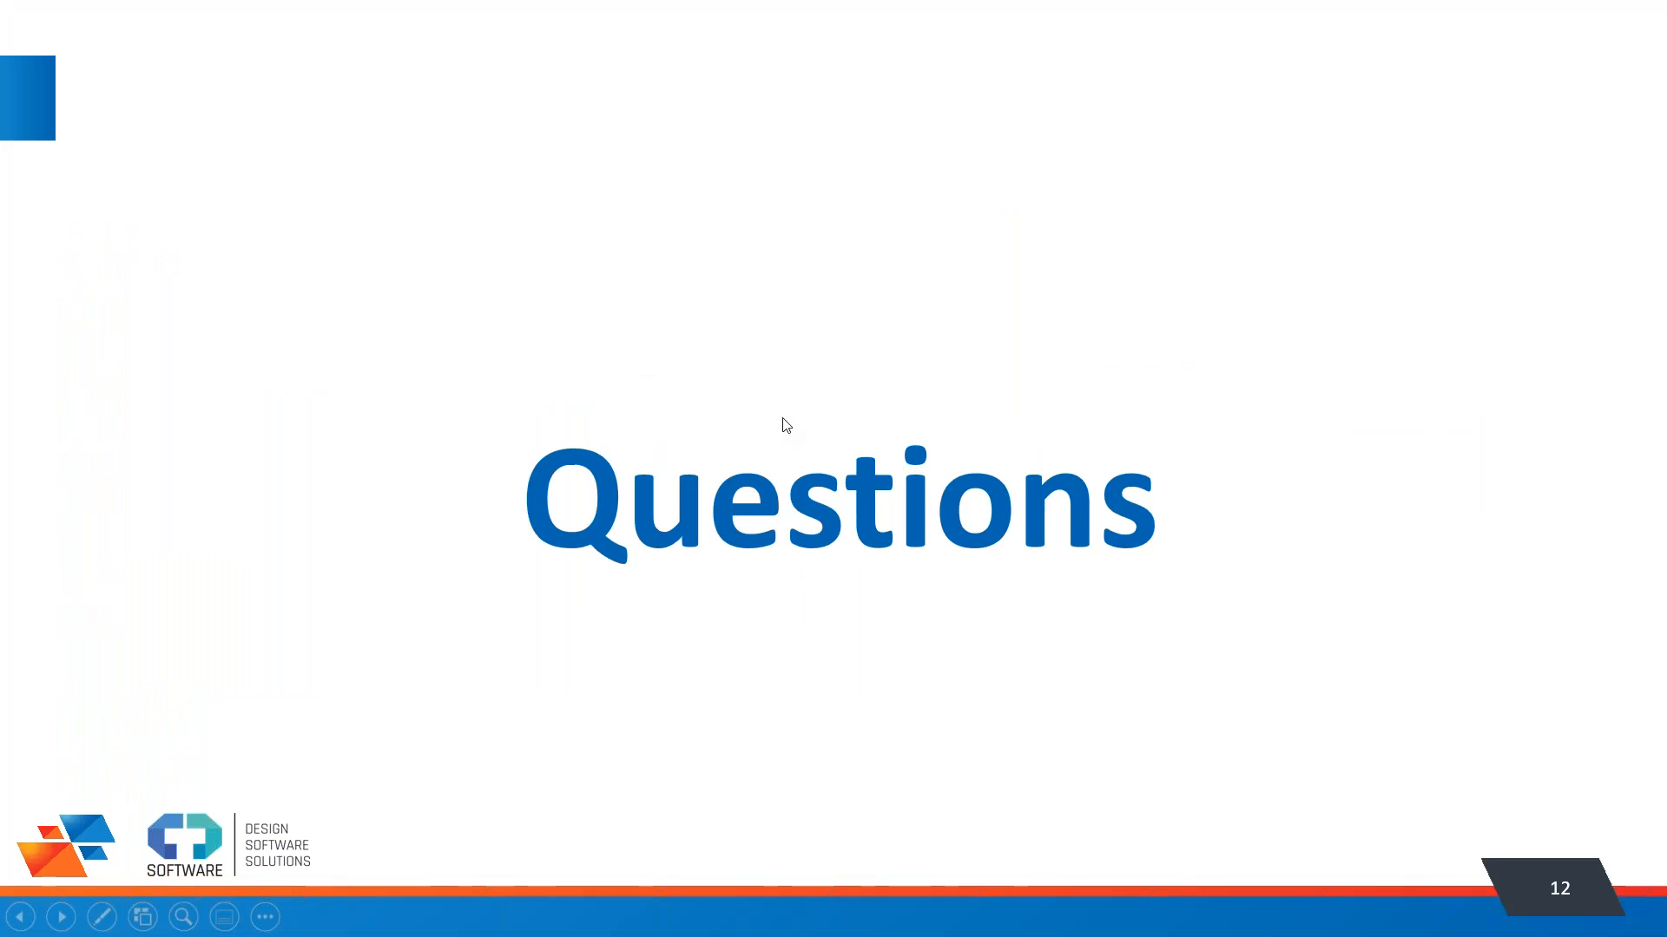
{"action": "left_click", "coordinate": [790, 430]}
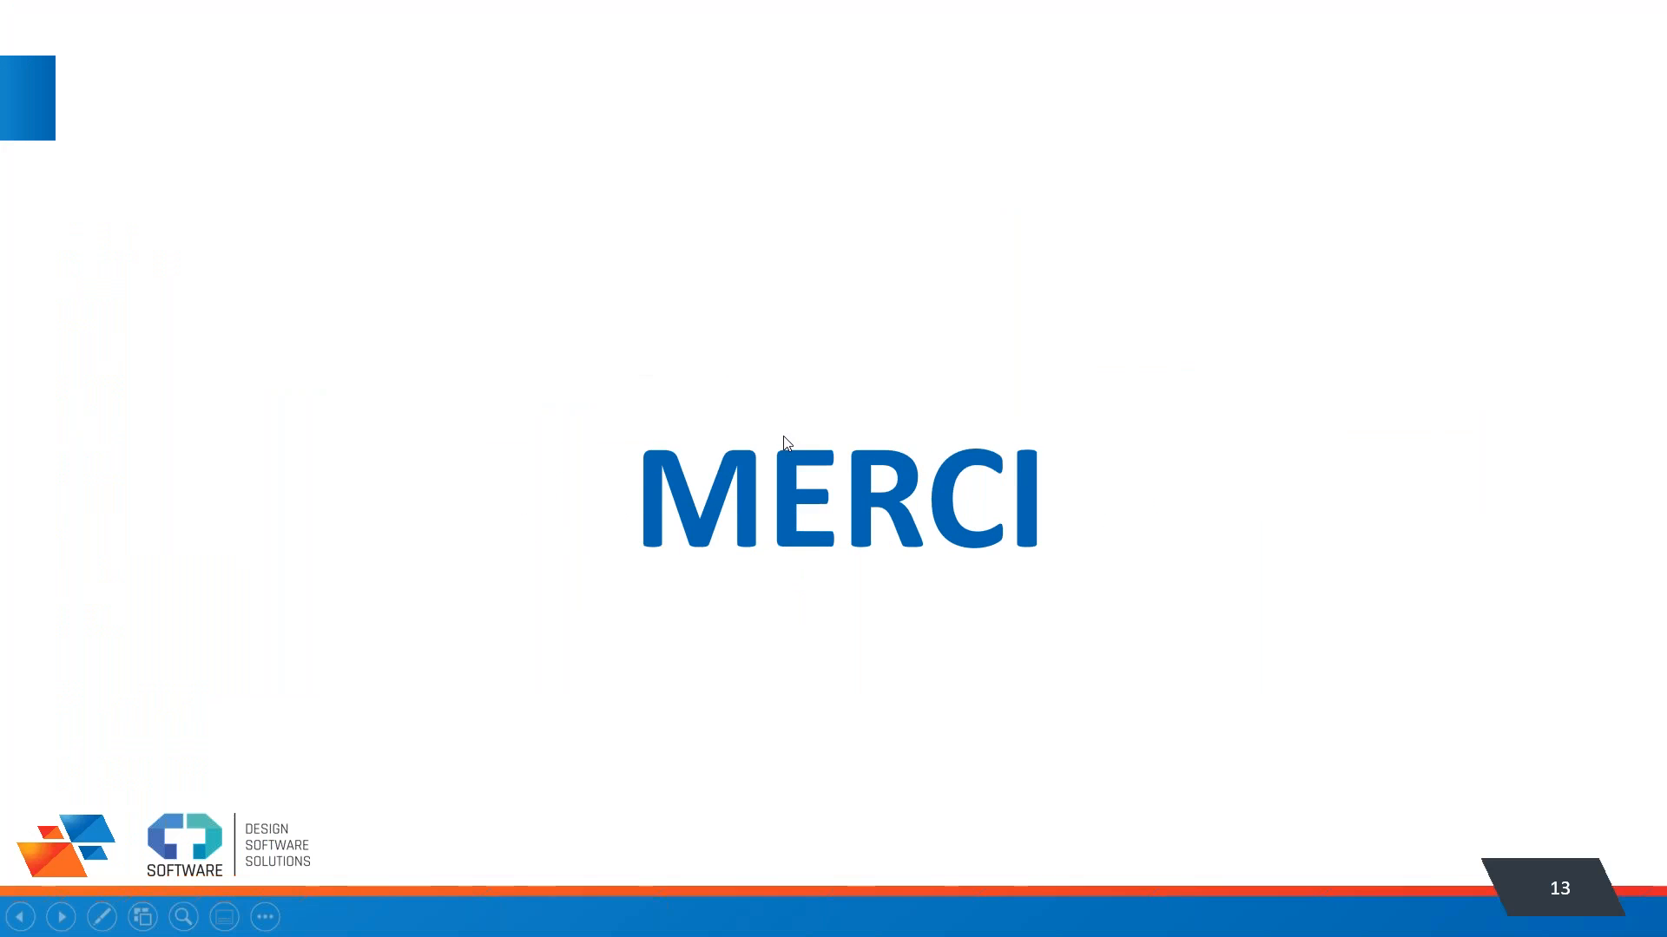